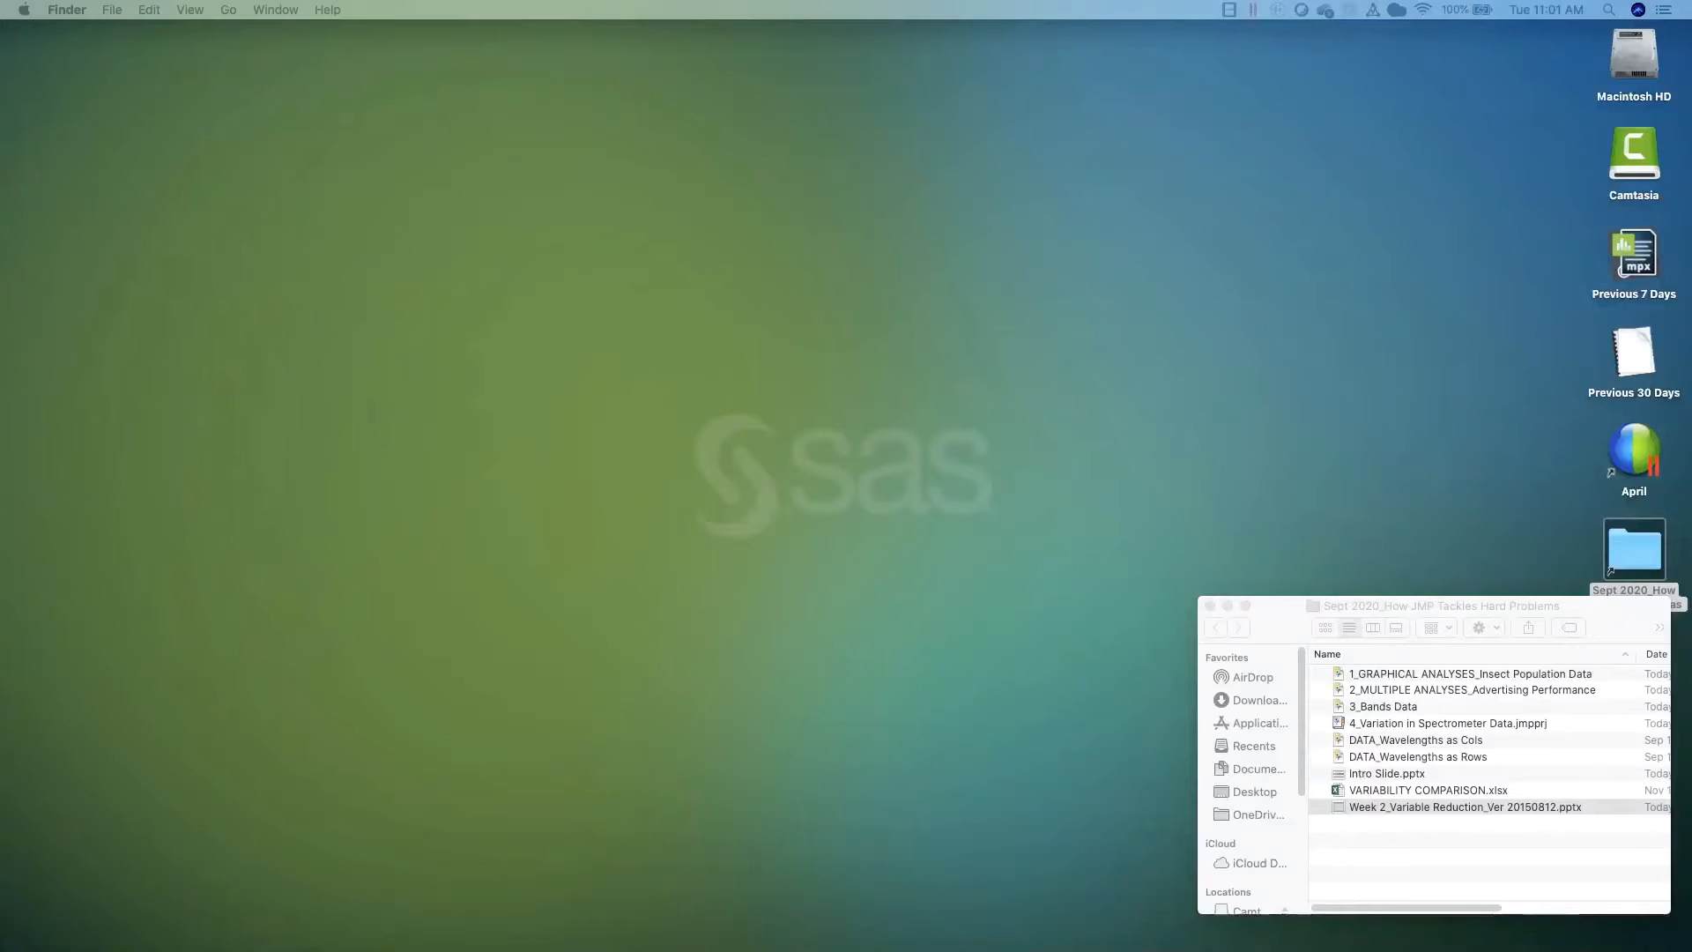
Step: Open the 1_GRAPHICAL ANALYSES_Insect Population Data table from the Sept 2020_How JMP Tackles Hard Problems folder in JMP
{"action": "left_click_drag", "start_coordinate": [1287, 615], "coordinate": [1278, 554]}
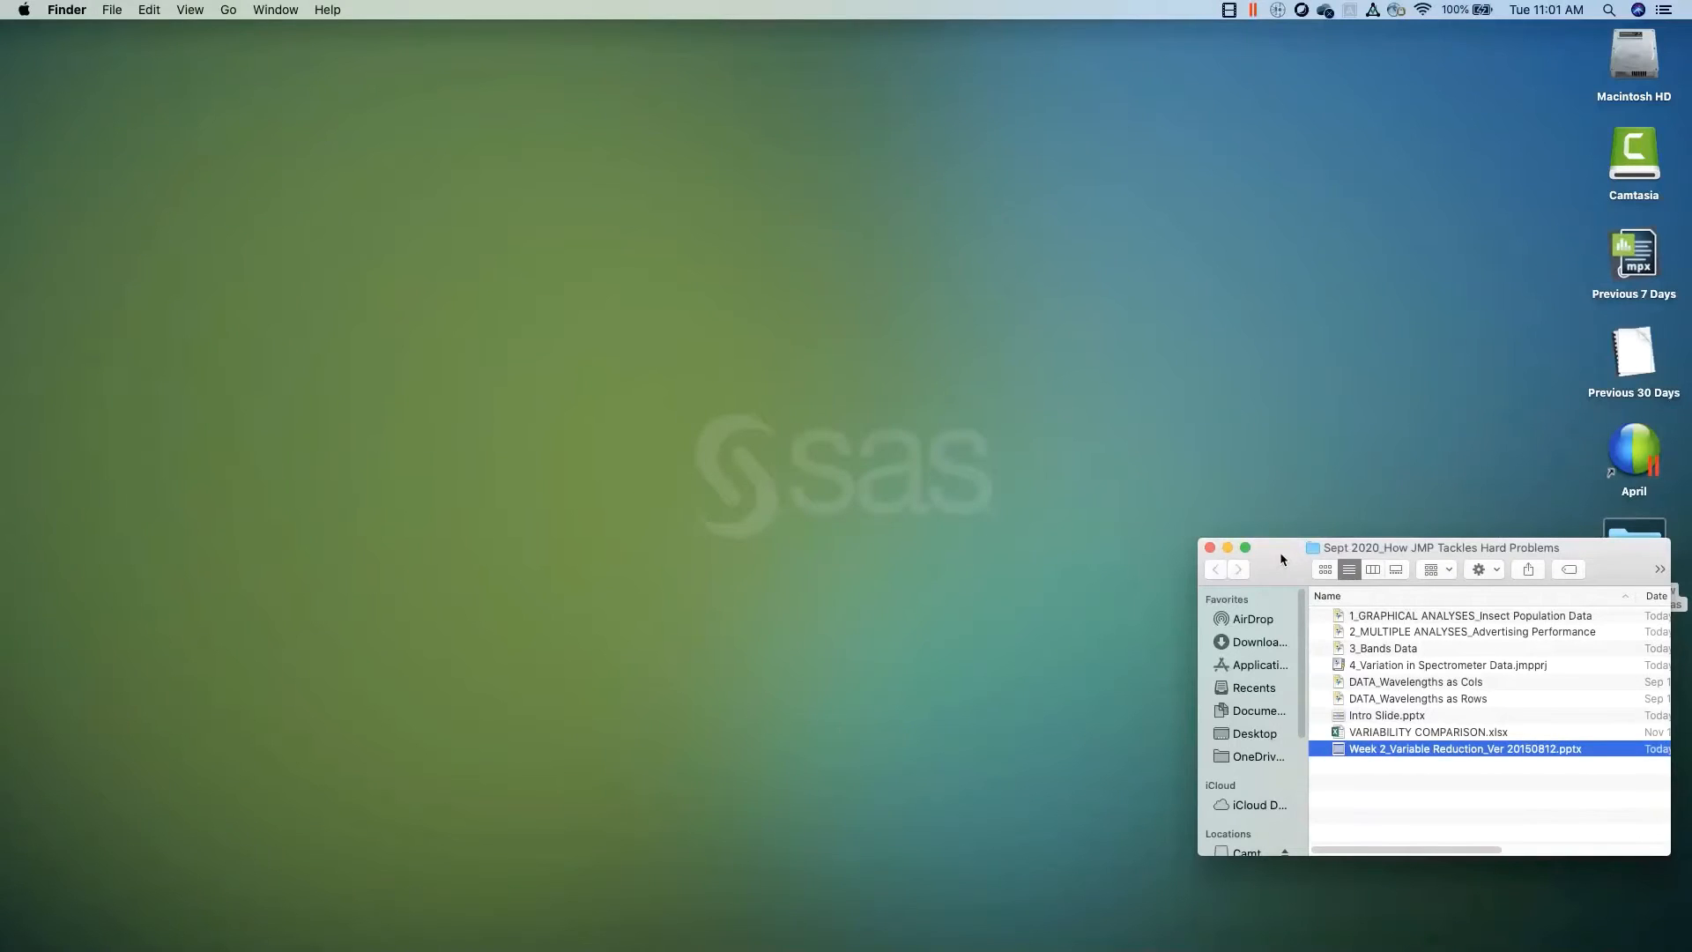
{"action": "double_click", "coordinate": [1342, 617]}
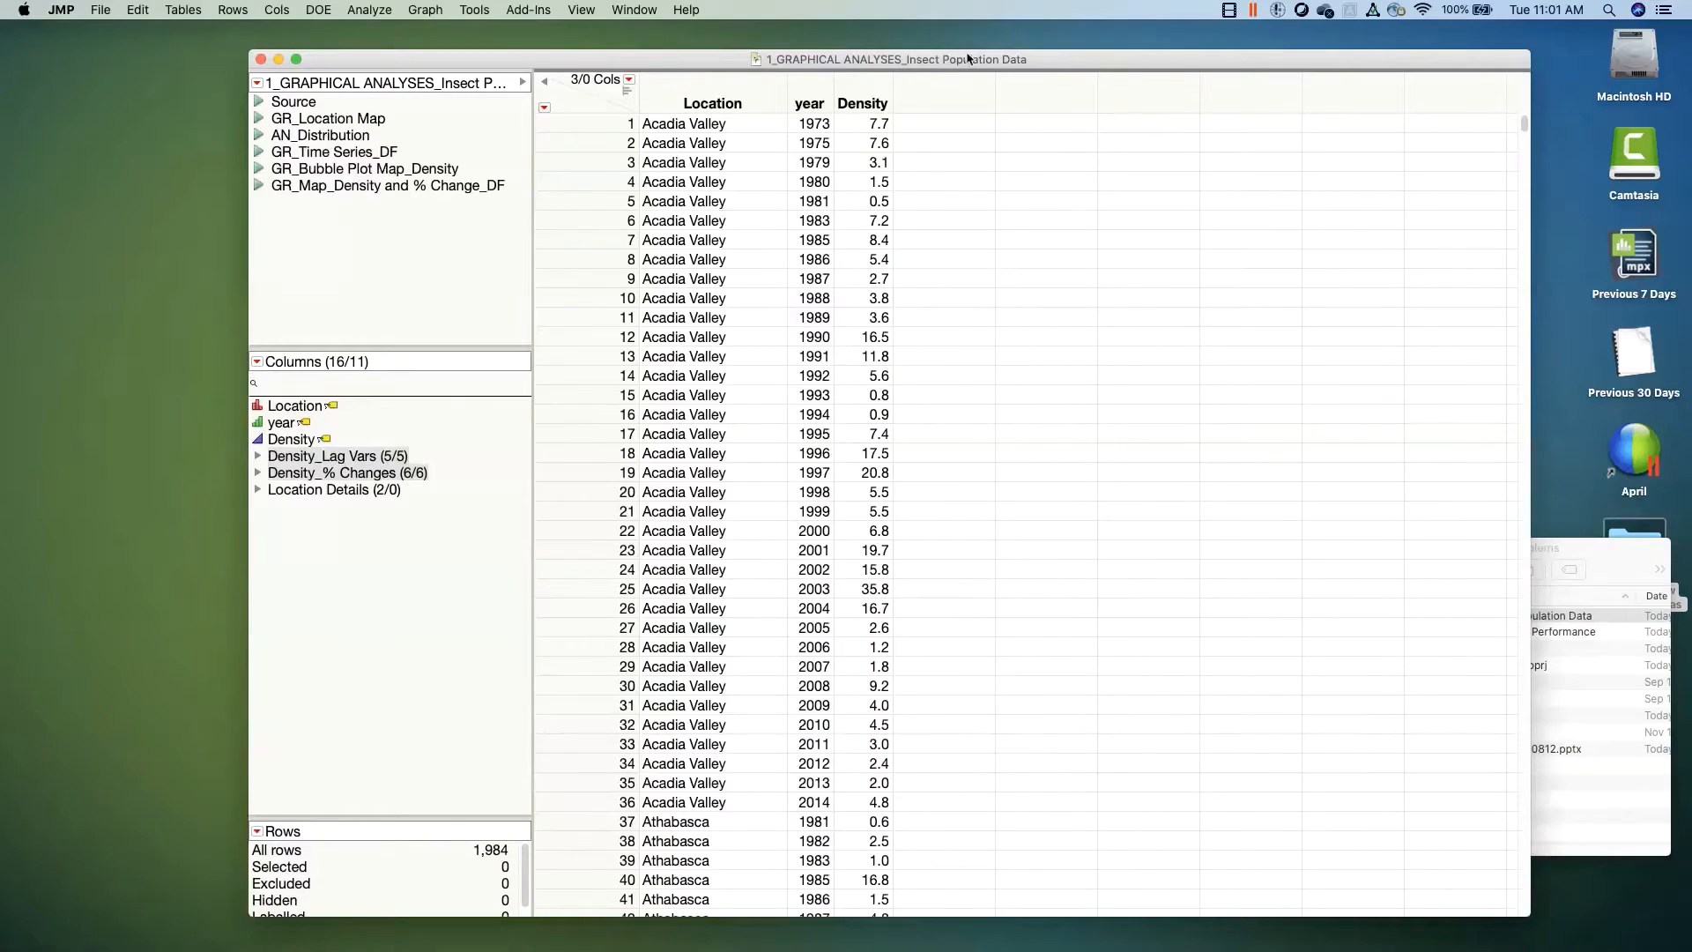
{"action": "left_click_drag", "start_coordinate": [968, 59], "coordinate": [878, 51]}
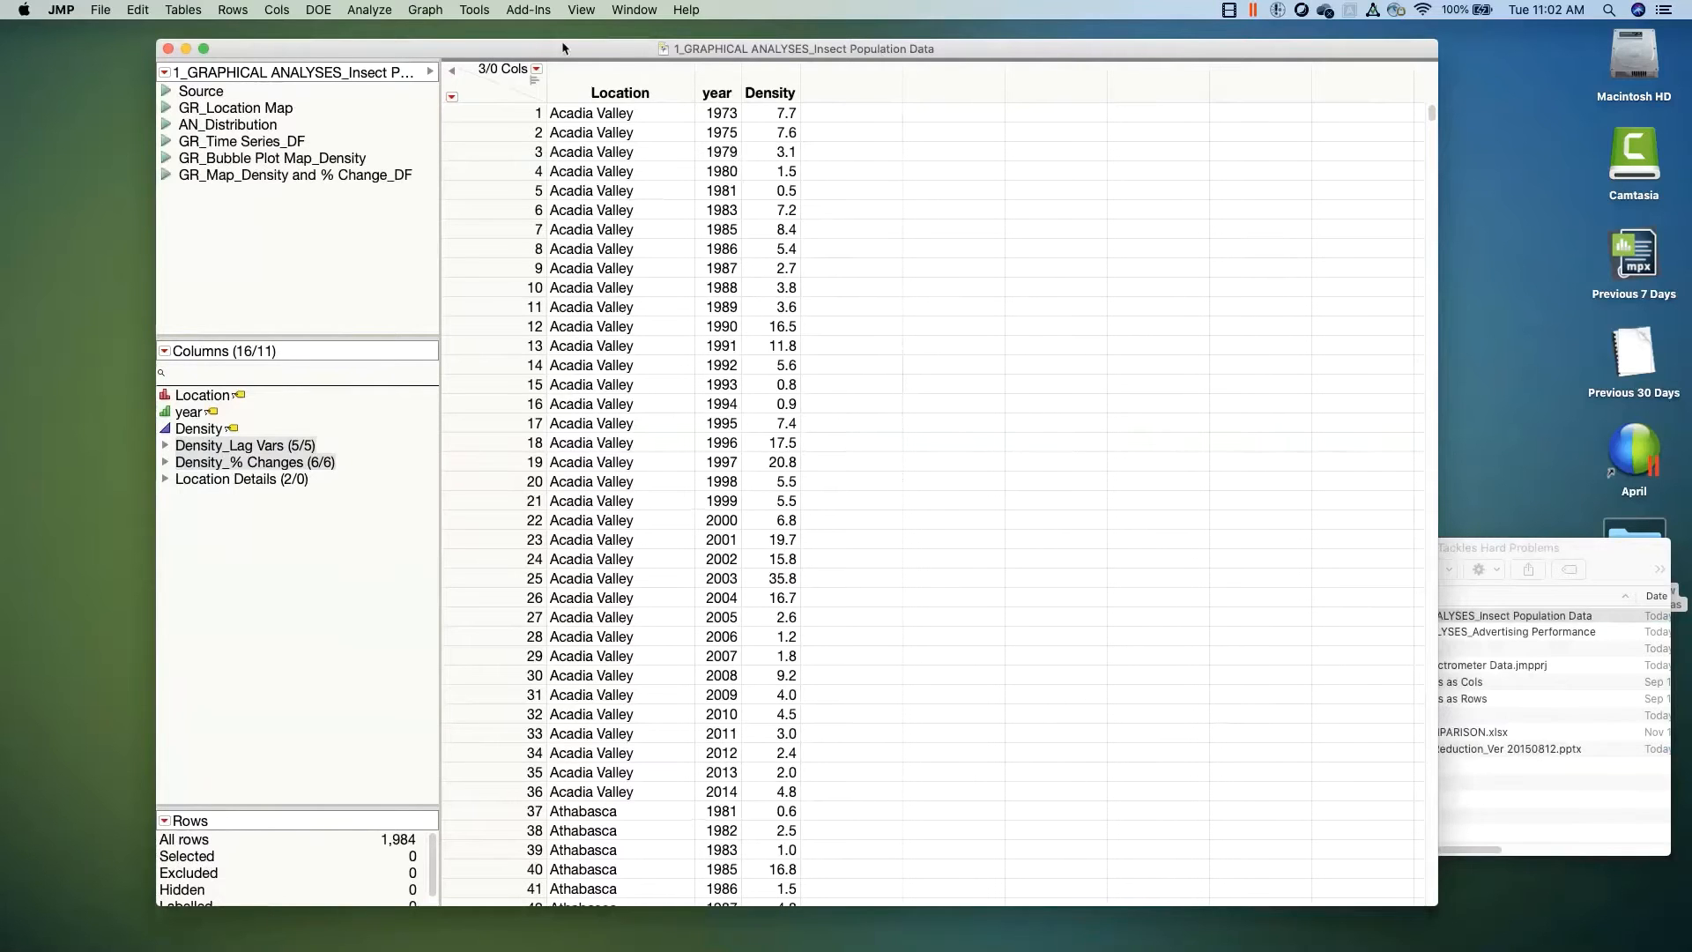
{"action": "left_click_drag", "start_coordinate": [562, 47], "coordinate": [535, 40]}
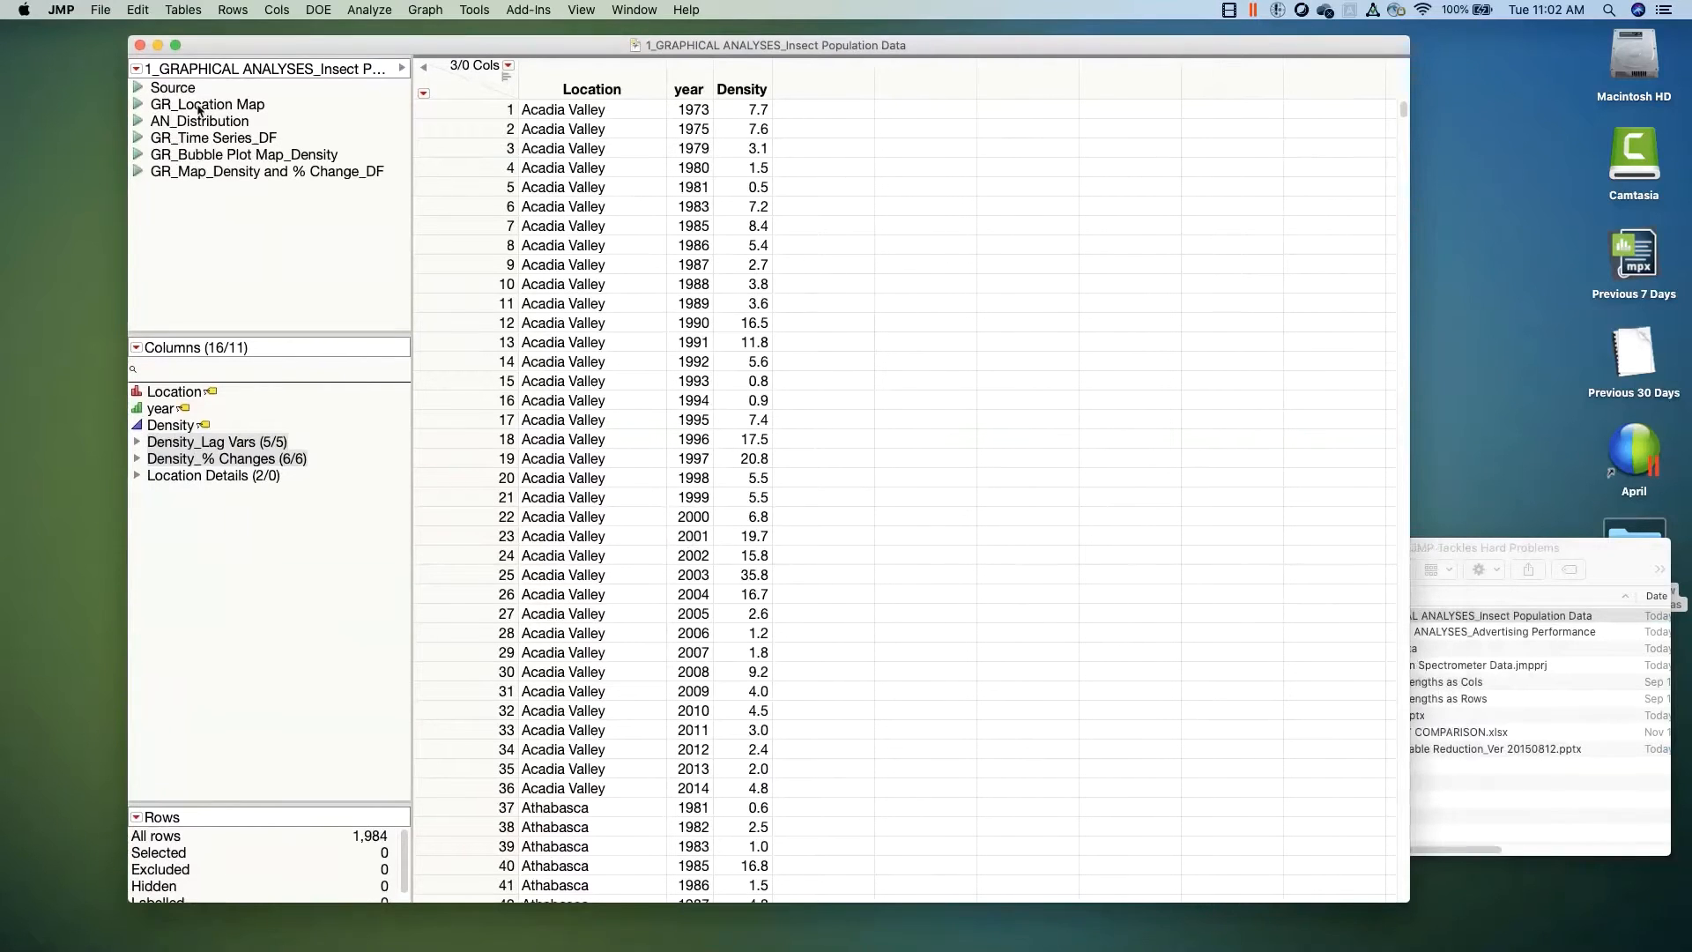
Step: Run the saved GR_Location Map script to view the latitude versus longitude map, and close the graph
{"action": "left_click", "coordinate": [139, 106]}
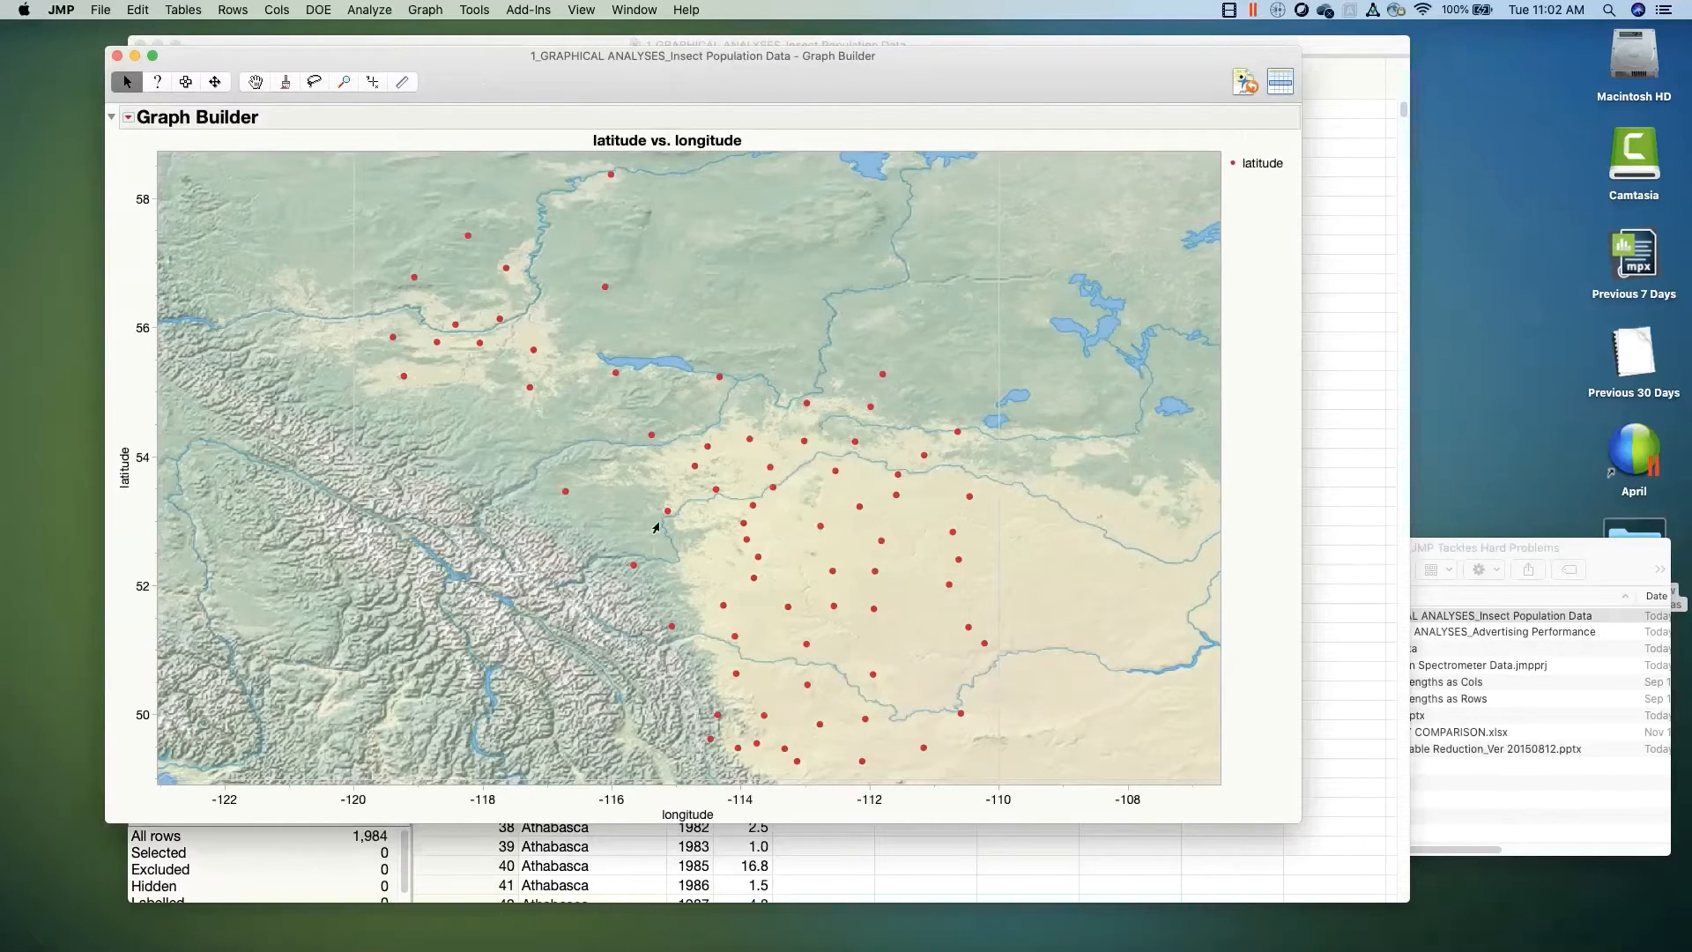
{"action": "left_click", "coordinate": [117, 56]}
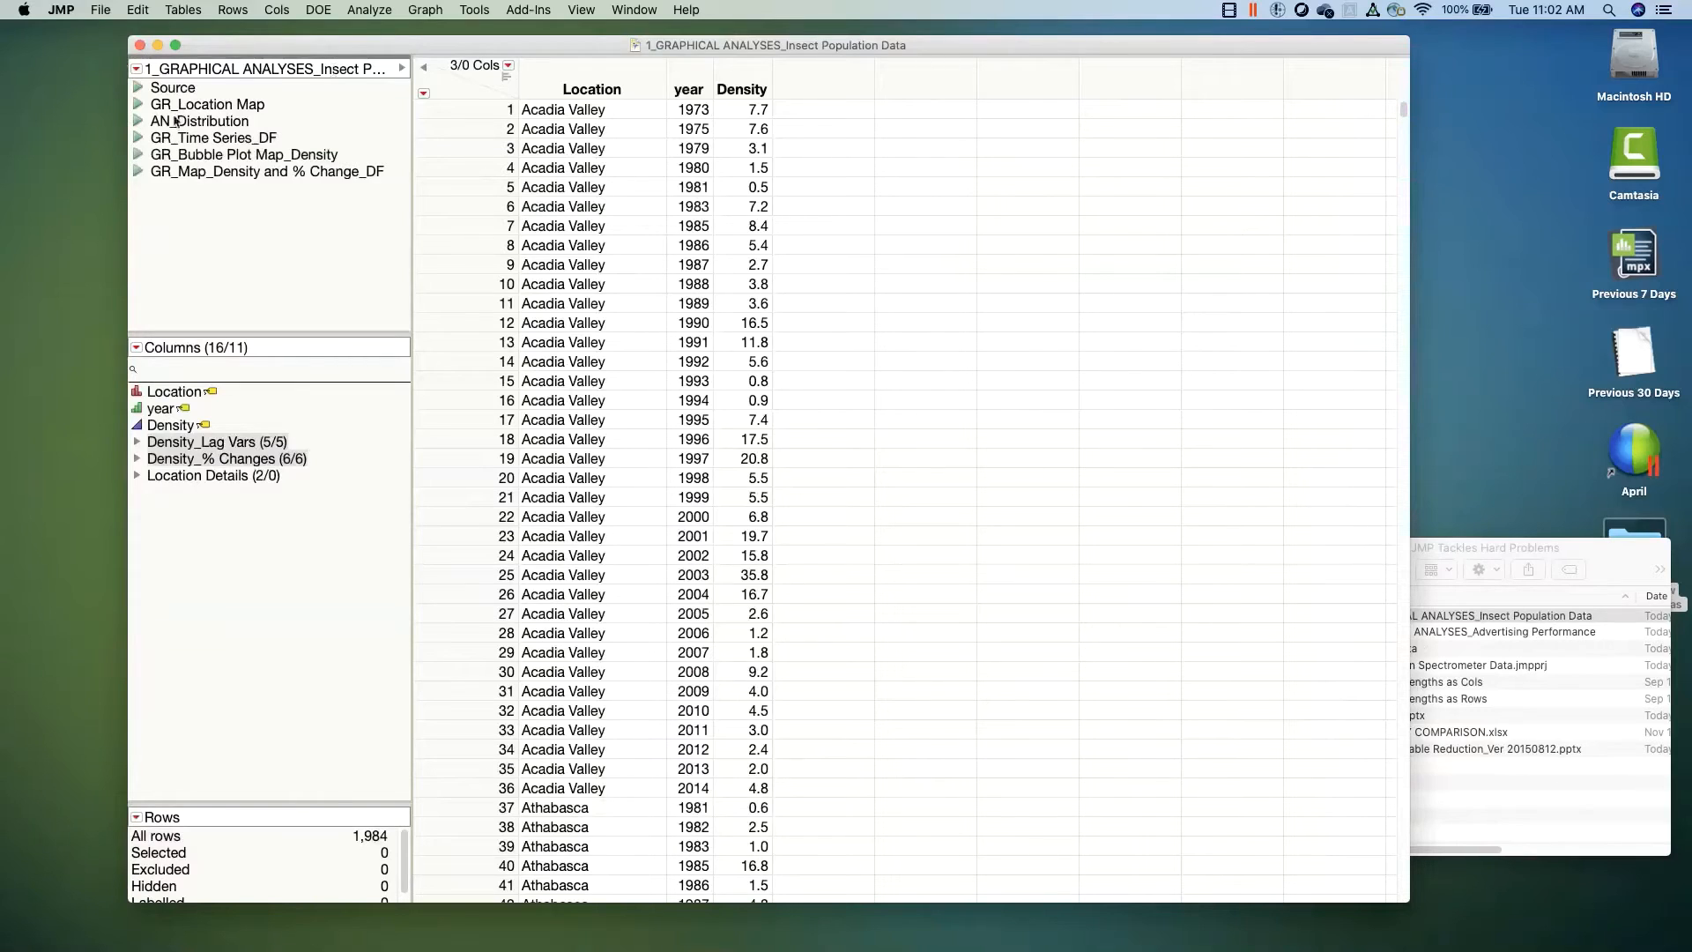
Step: Create a Distribution report with Location, year and Density as the Y columns
{"action": "left_click", "coordinate": [369, 12]}
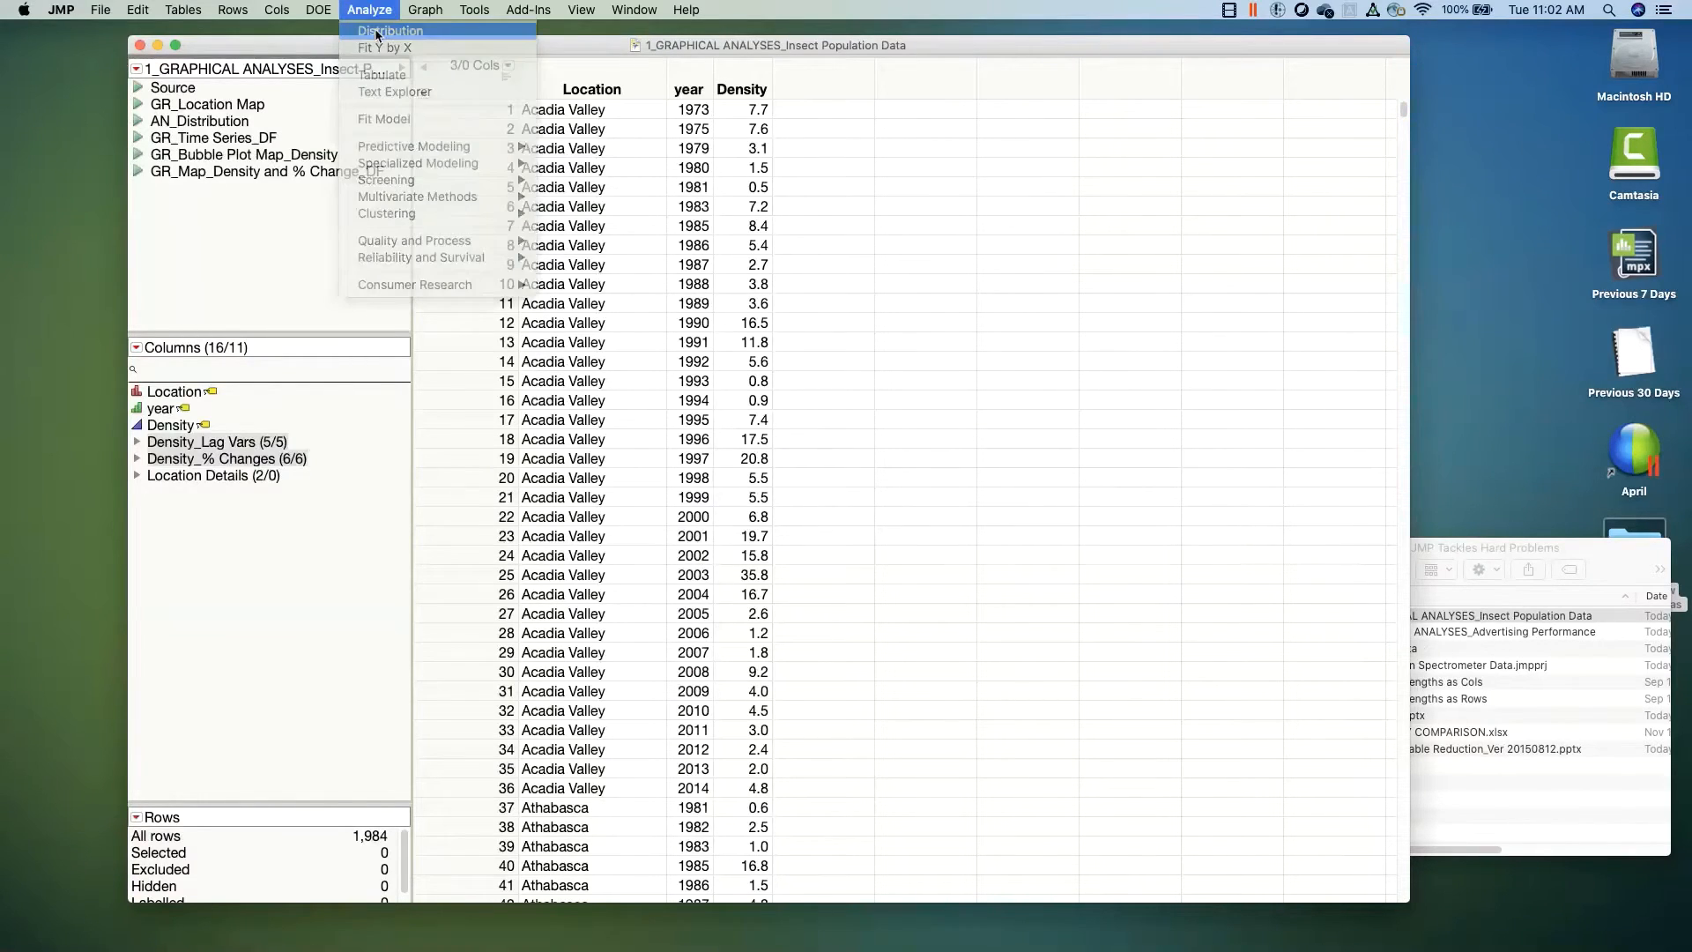
{"action": "left_click", "coordinate": [377, 33]}
{"action": "left_click", "coordinate": [543, 304]}
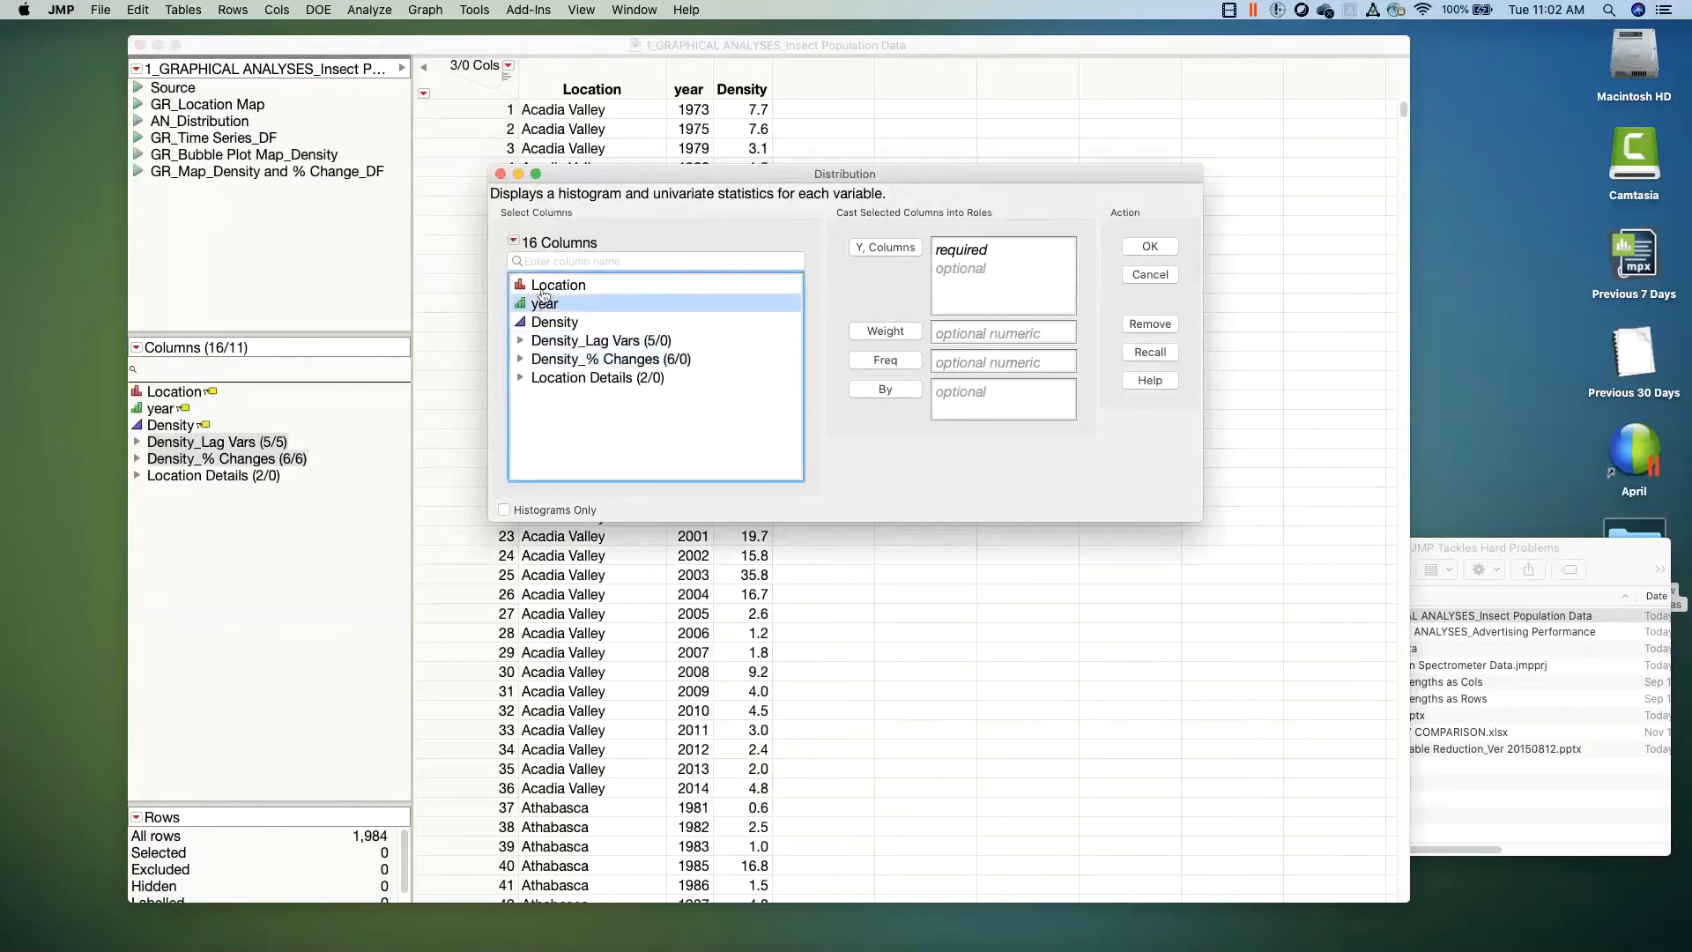
{"action": "left_click", "coordinate": [543, 293]}
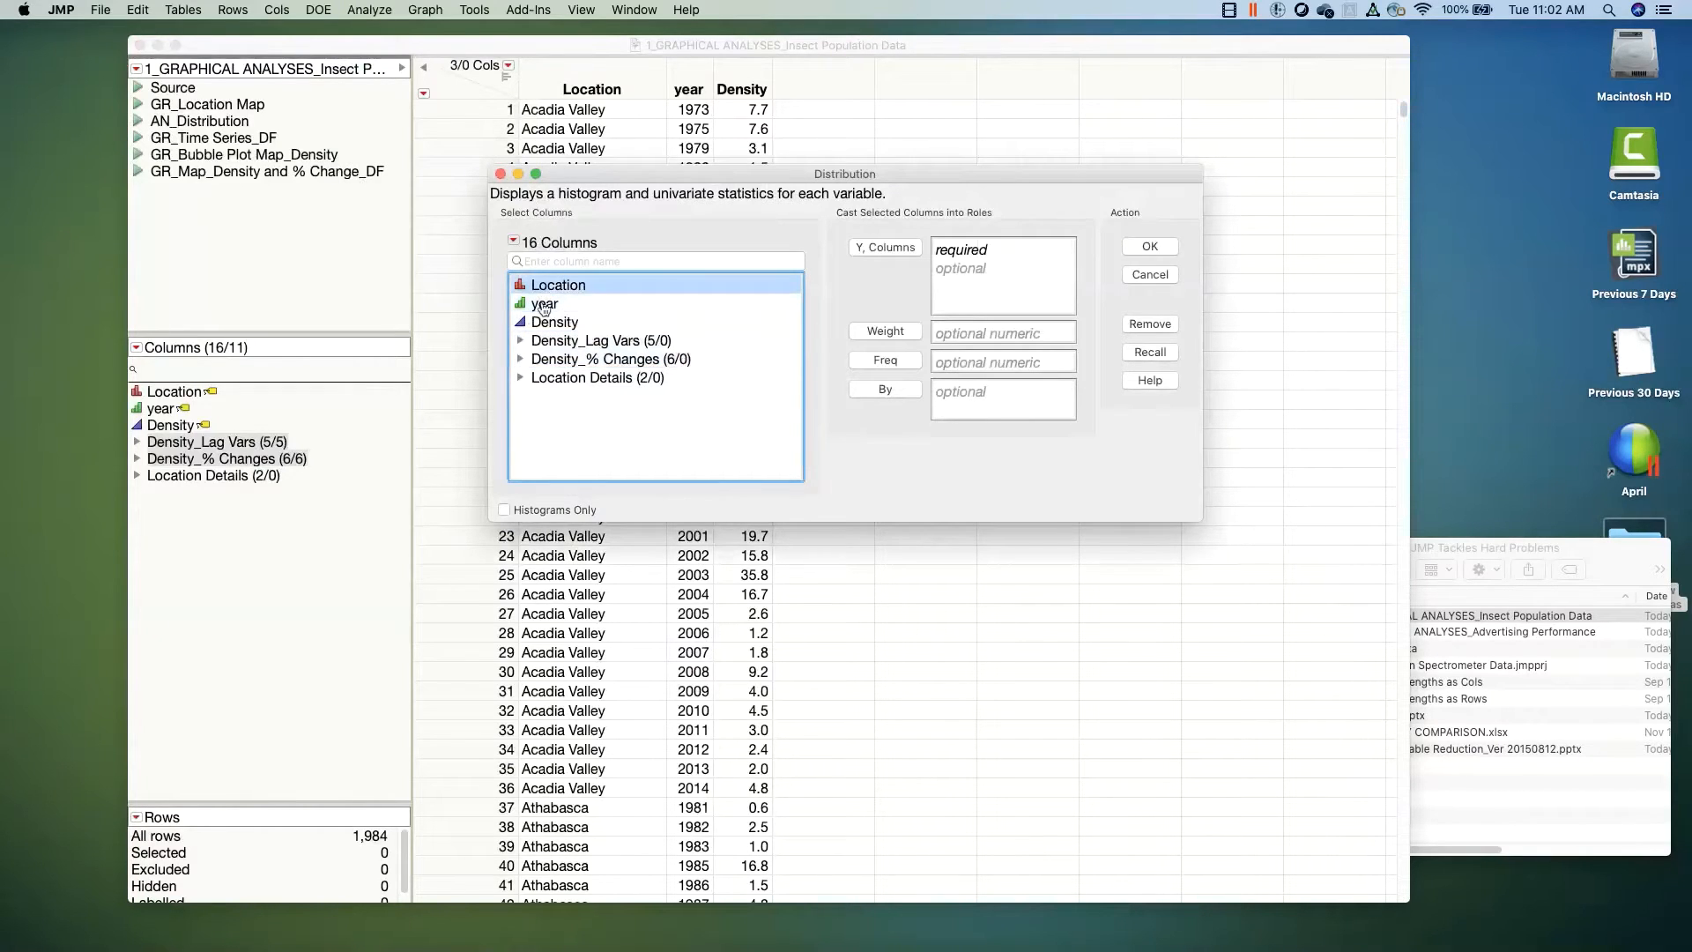
{"action": "left_click", "coordinate": [547, 322], "text": "shift"}
{"action": "left_click", "coordinate": [885, 246]}
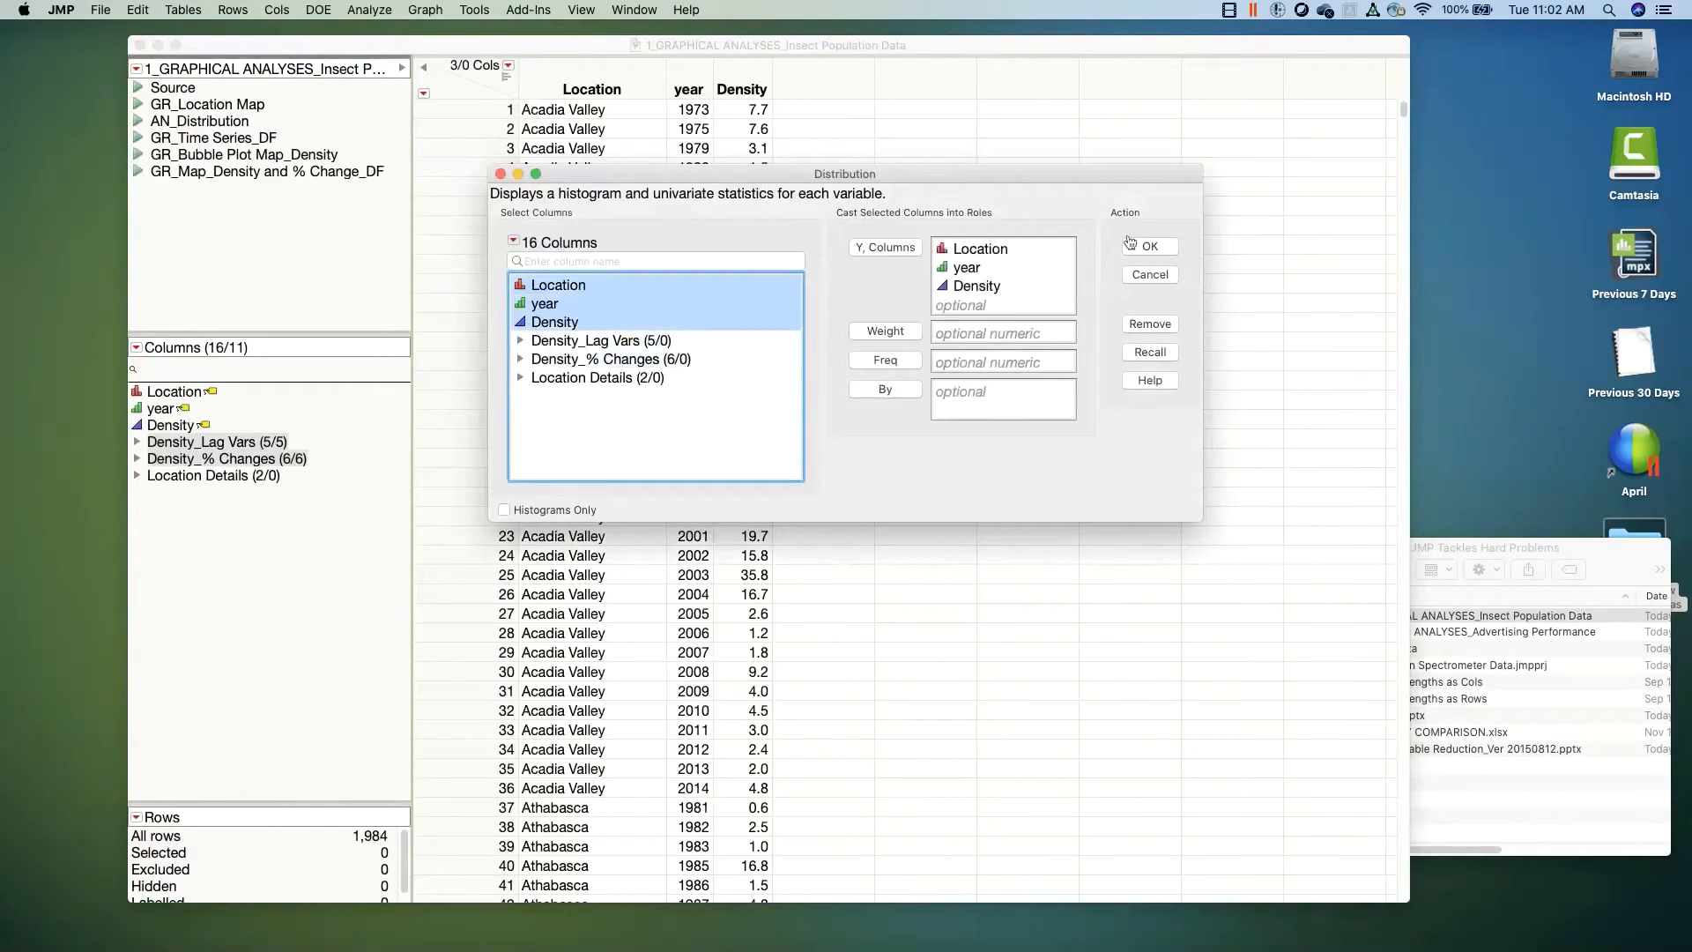
{"action": "left_click", "coordinate": [1148, 247]}
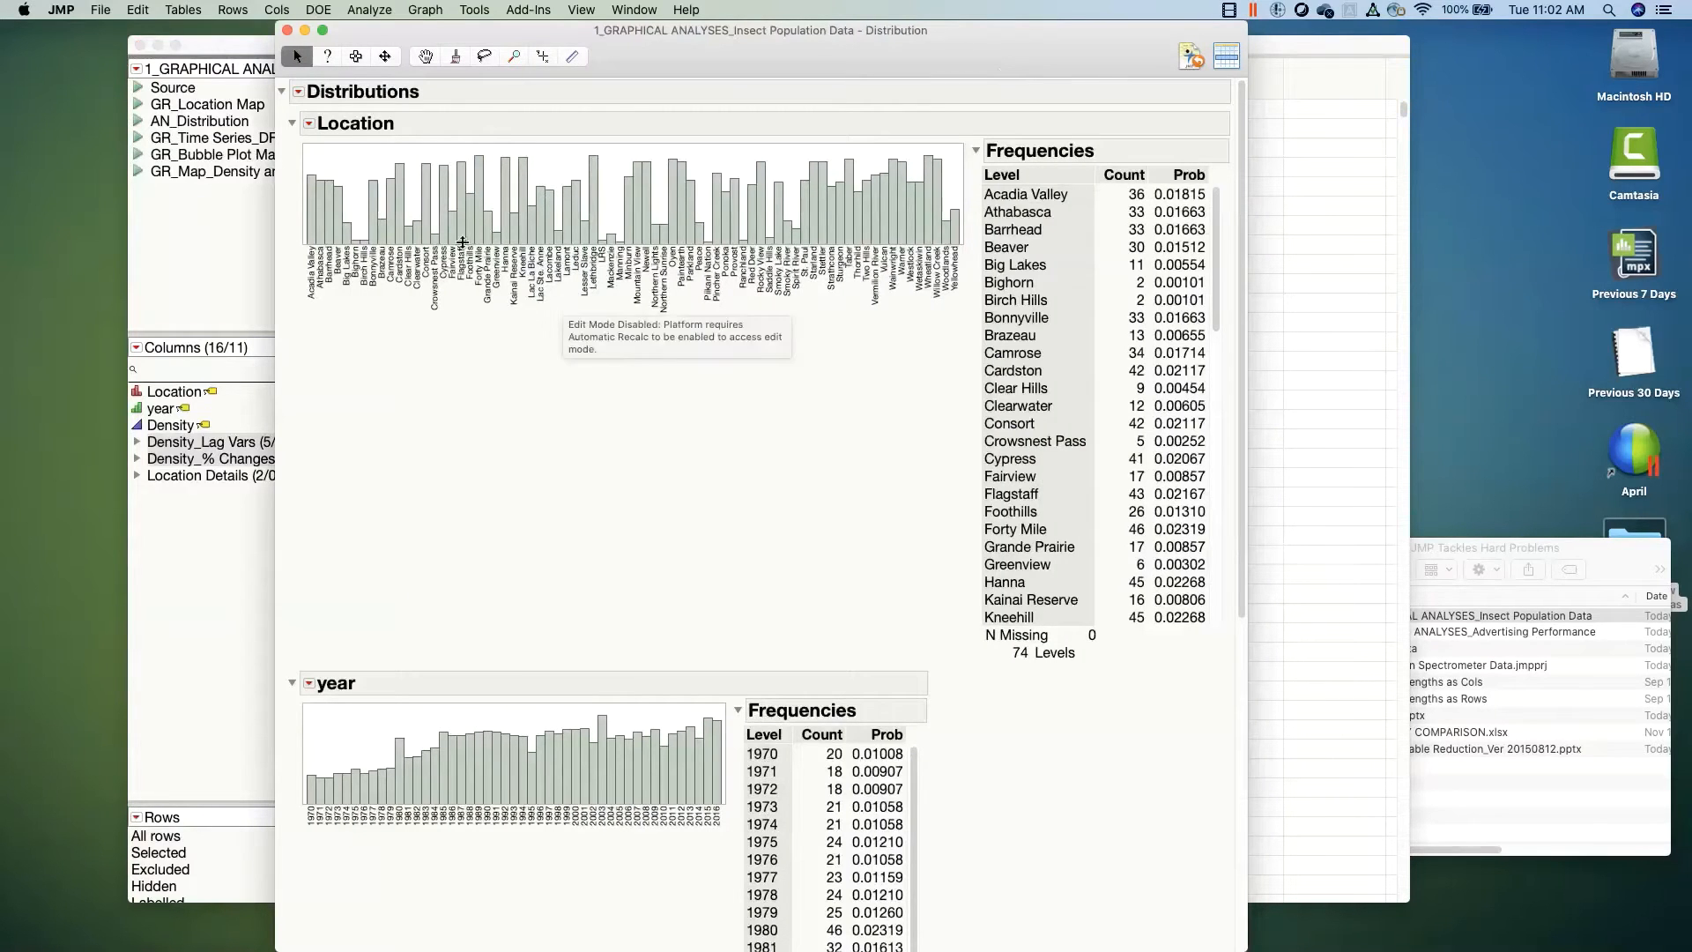
Step: Highlight Acadia Valley, Athabasca, Bighorn, Birch Hills and Clear Hills one after another in the Location frequencies to compare their counts
{"action": "mouse_move", "coordinate": [995, 698]}
{"action": "left_mouse_down"}
{"action": "mouse_move", "coordinate": [1049, 691]}
{"action": "mouse_move", "coordinate": [988, 686]}
{"action": "left_mouse_up"}
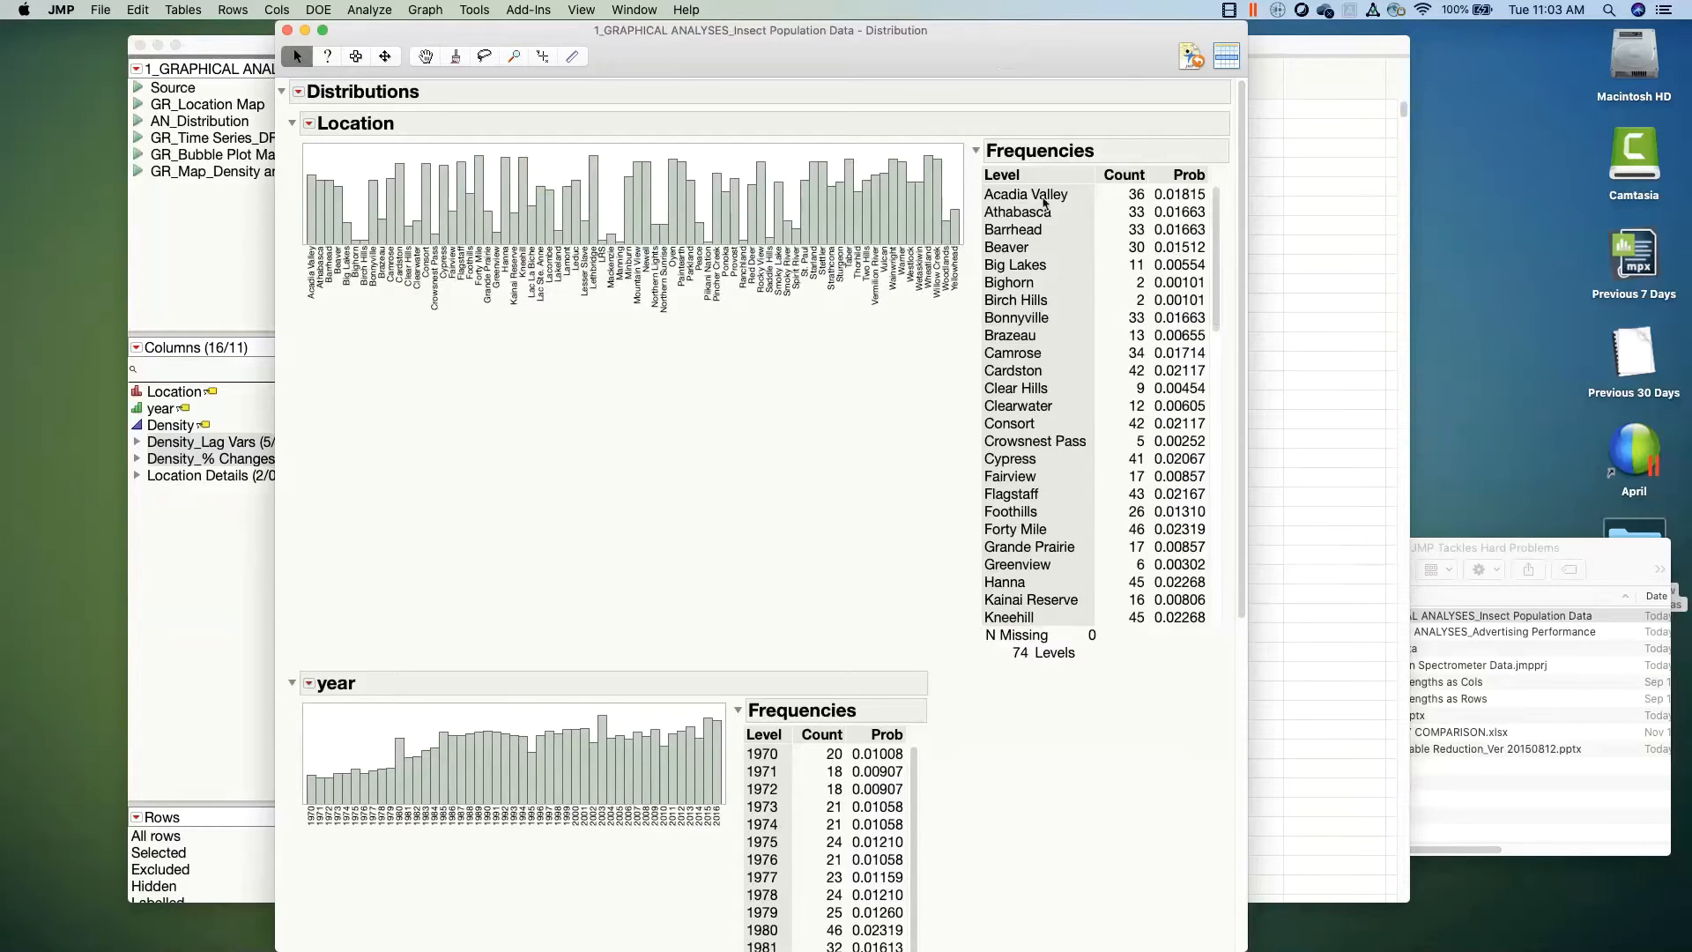
{"action": "left_click", "coordinate": [1044, 202]}
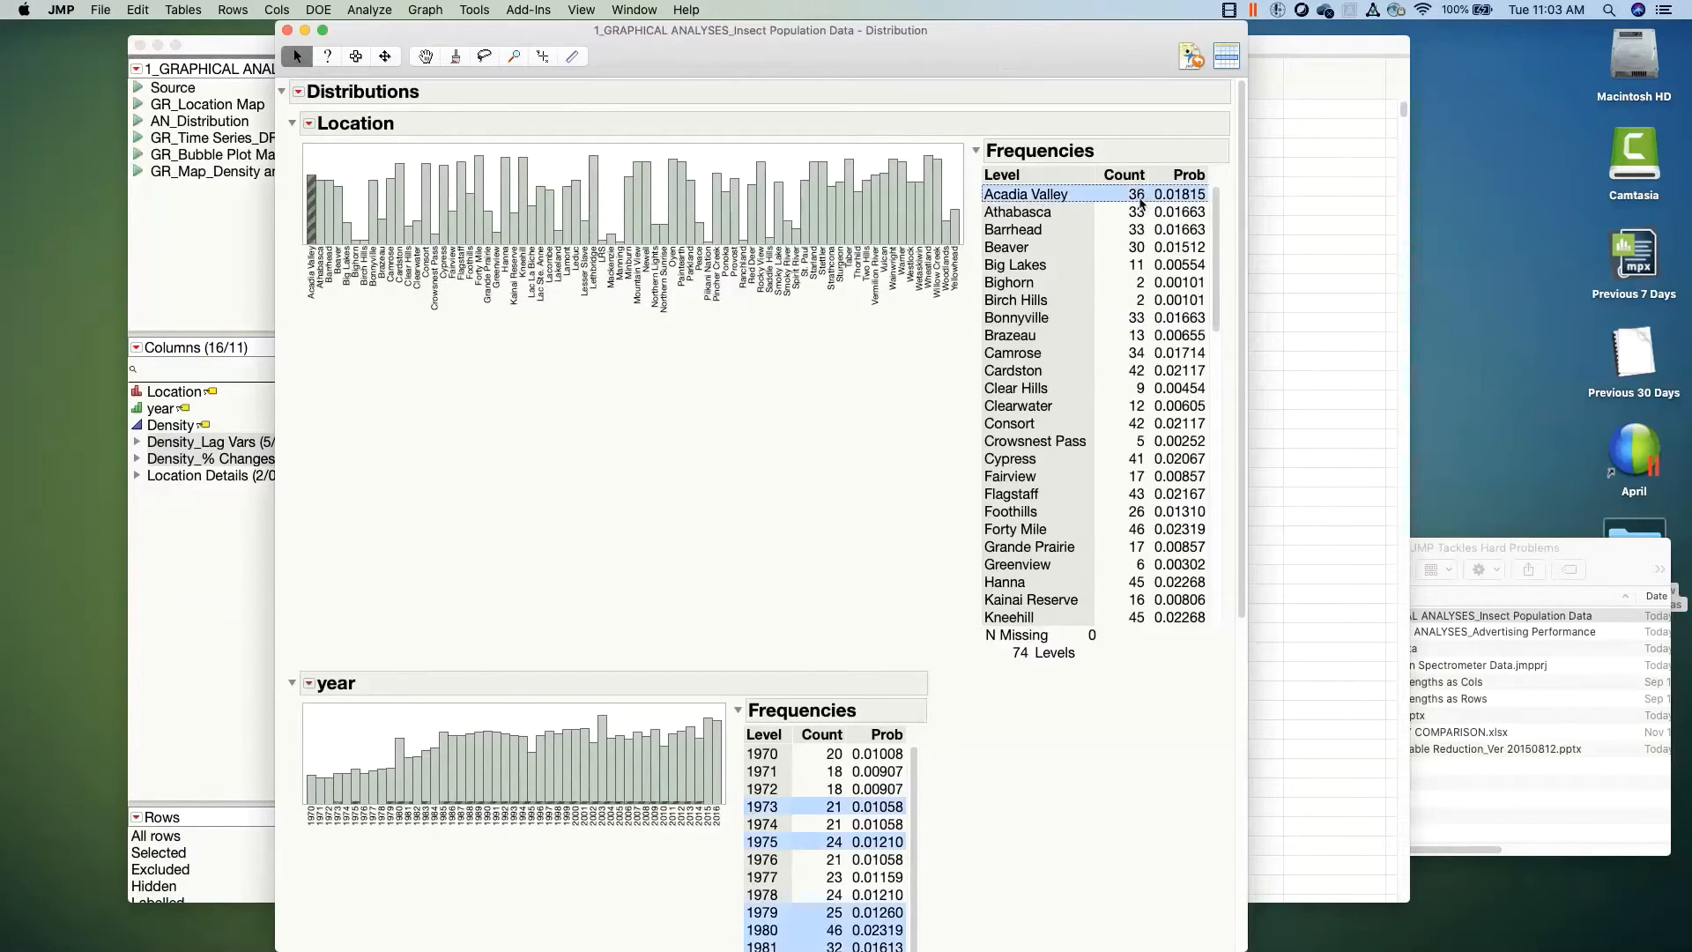
{"action": "left_click", "coordinate": [1051, 220]}
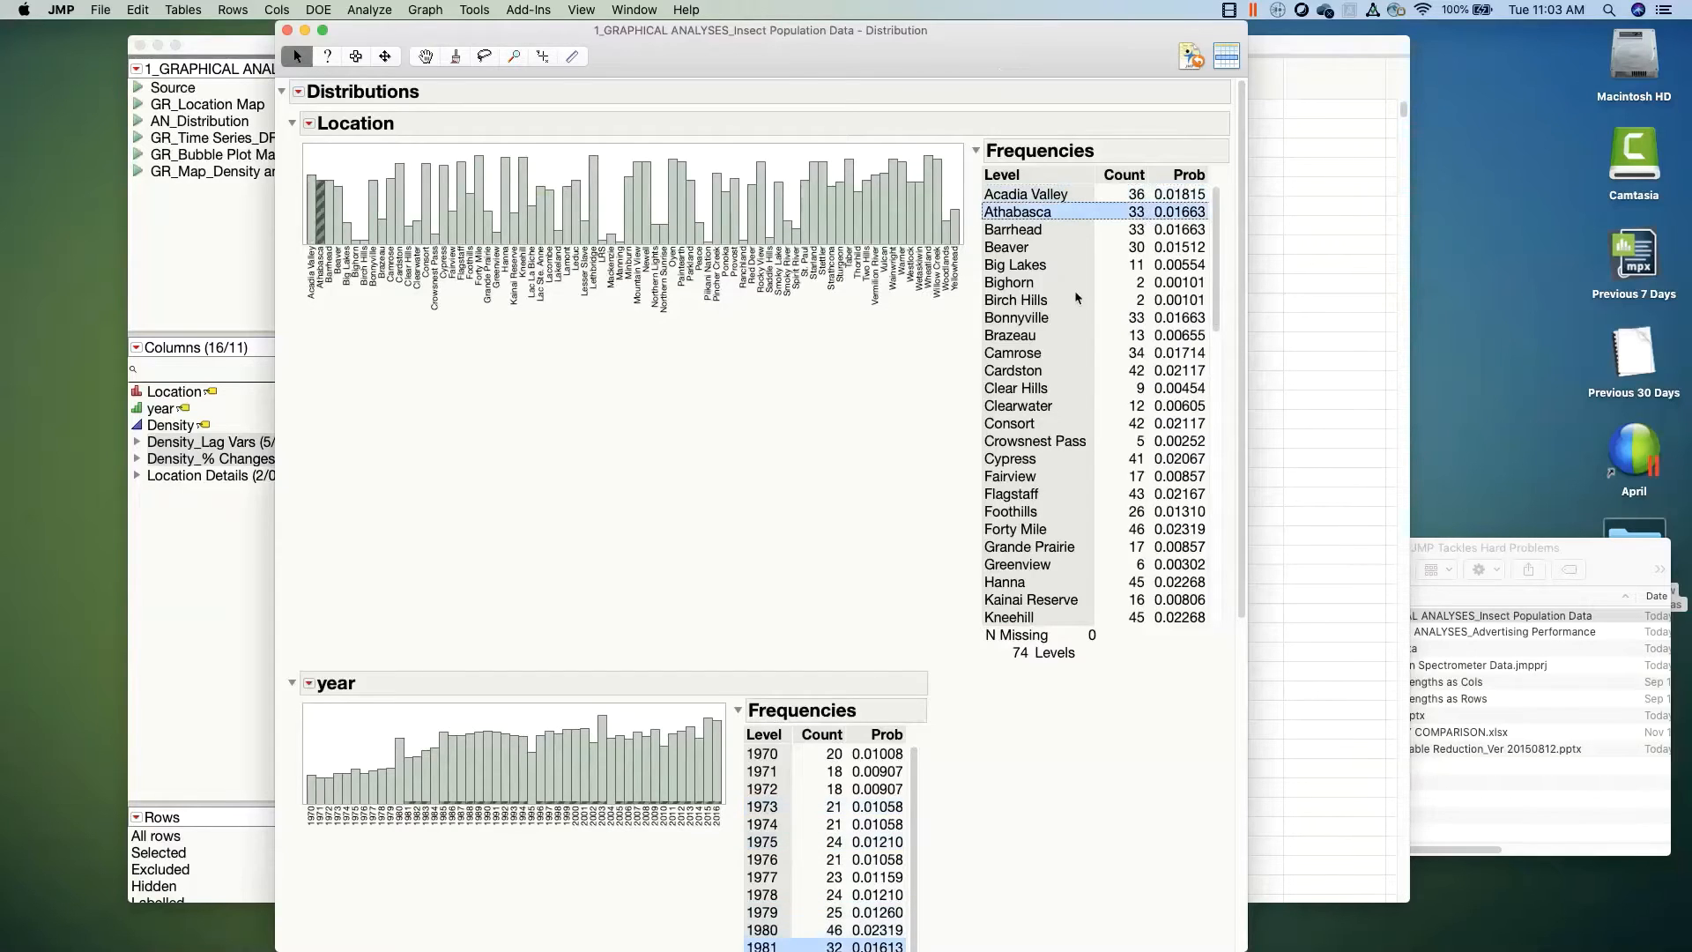
{"action": "left_click", "coordinate": [1033, 288]}
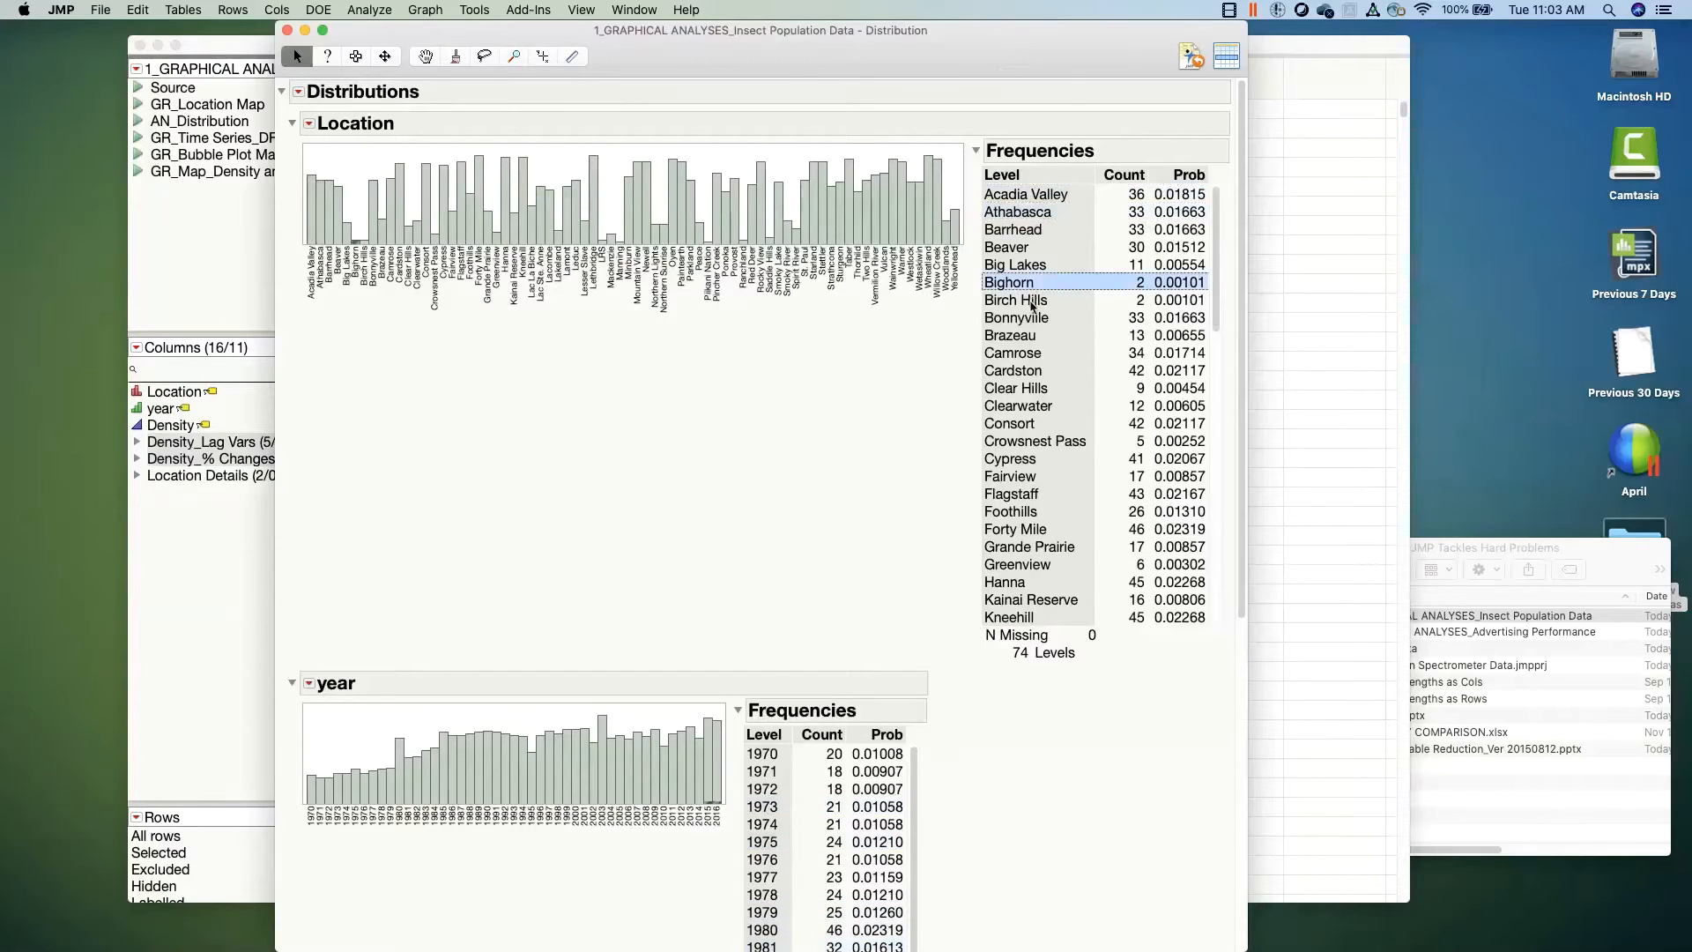
{"action": "left_click", "coordinate": [1033, 302]}
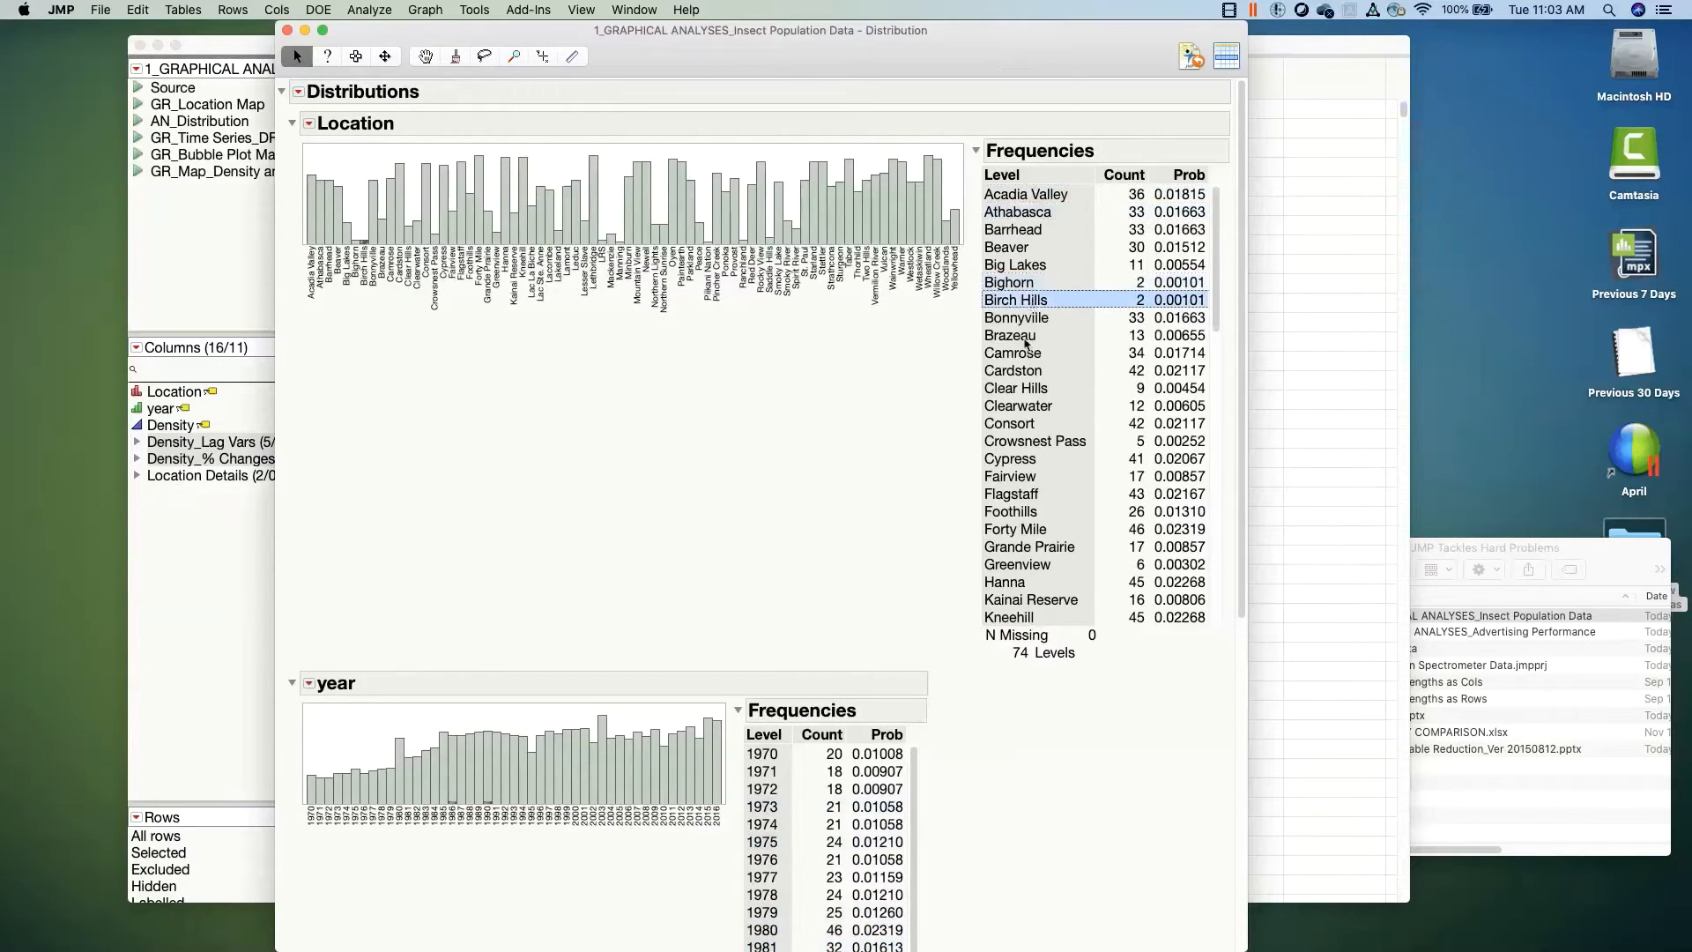
{"action": "left_click", "coordinate": [1023, 389]}
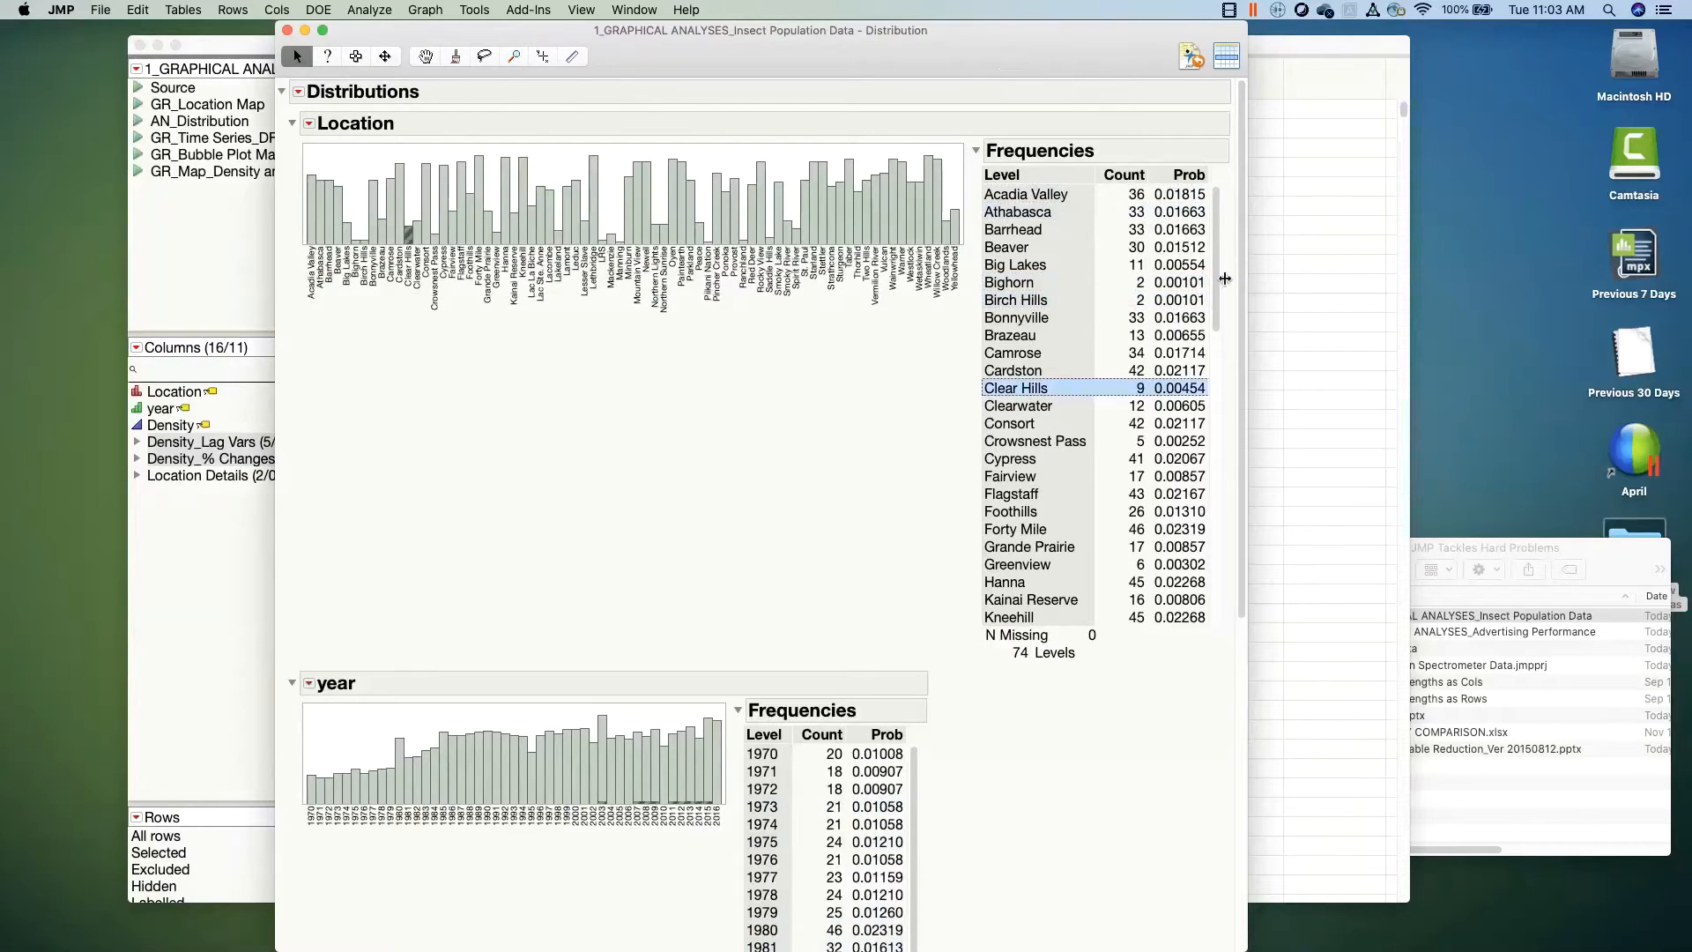
Step: Highlight 1970 and 2016 in the year histogram, review the distributions, and close the report
{"action": "left_click_drag", "start_coordinate": [1242, 305], "coordinate": [1242, 527]}
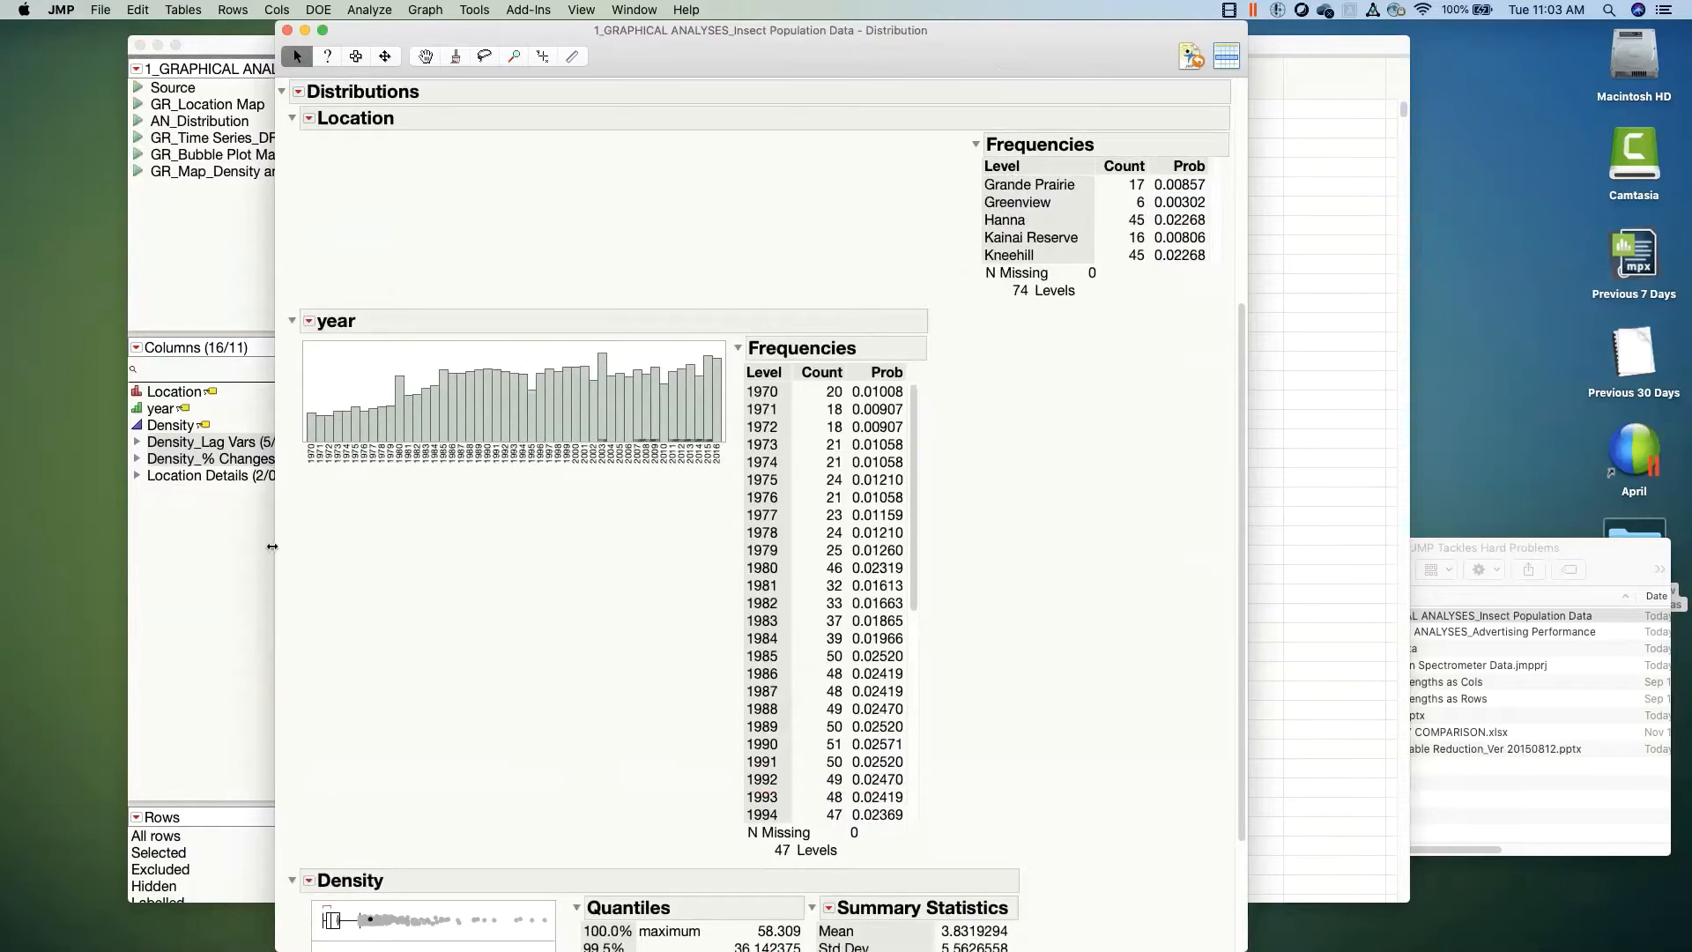
{"action": "left_click", "coordinate": [310, 430]}
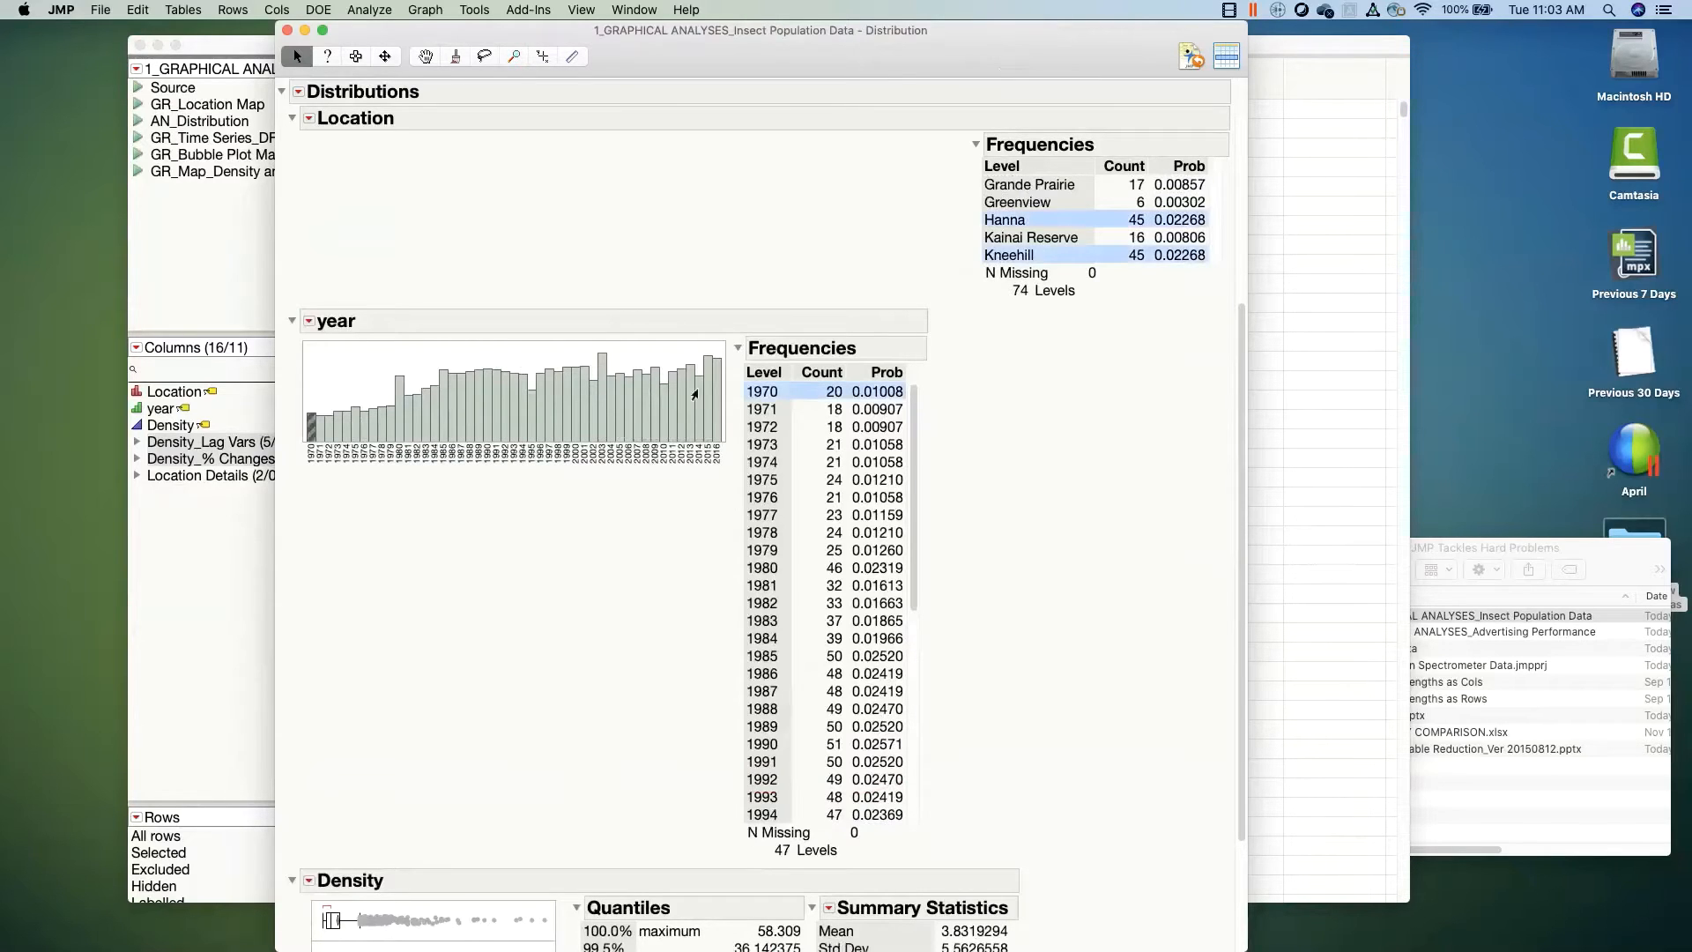
{"action": "left_click", "coordinate": [718, 378]}
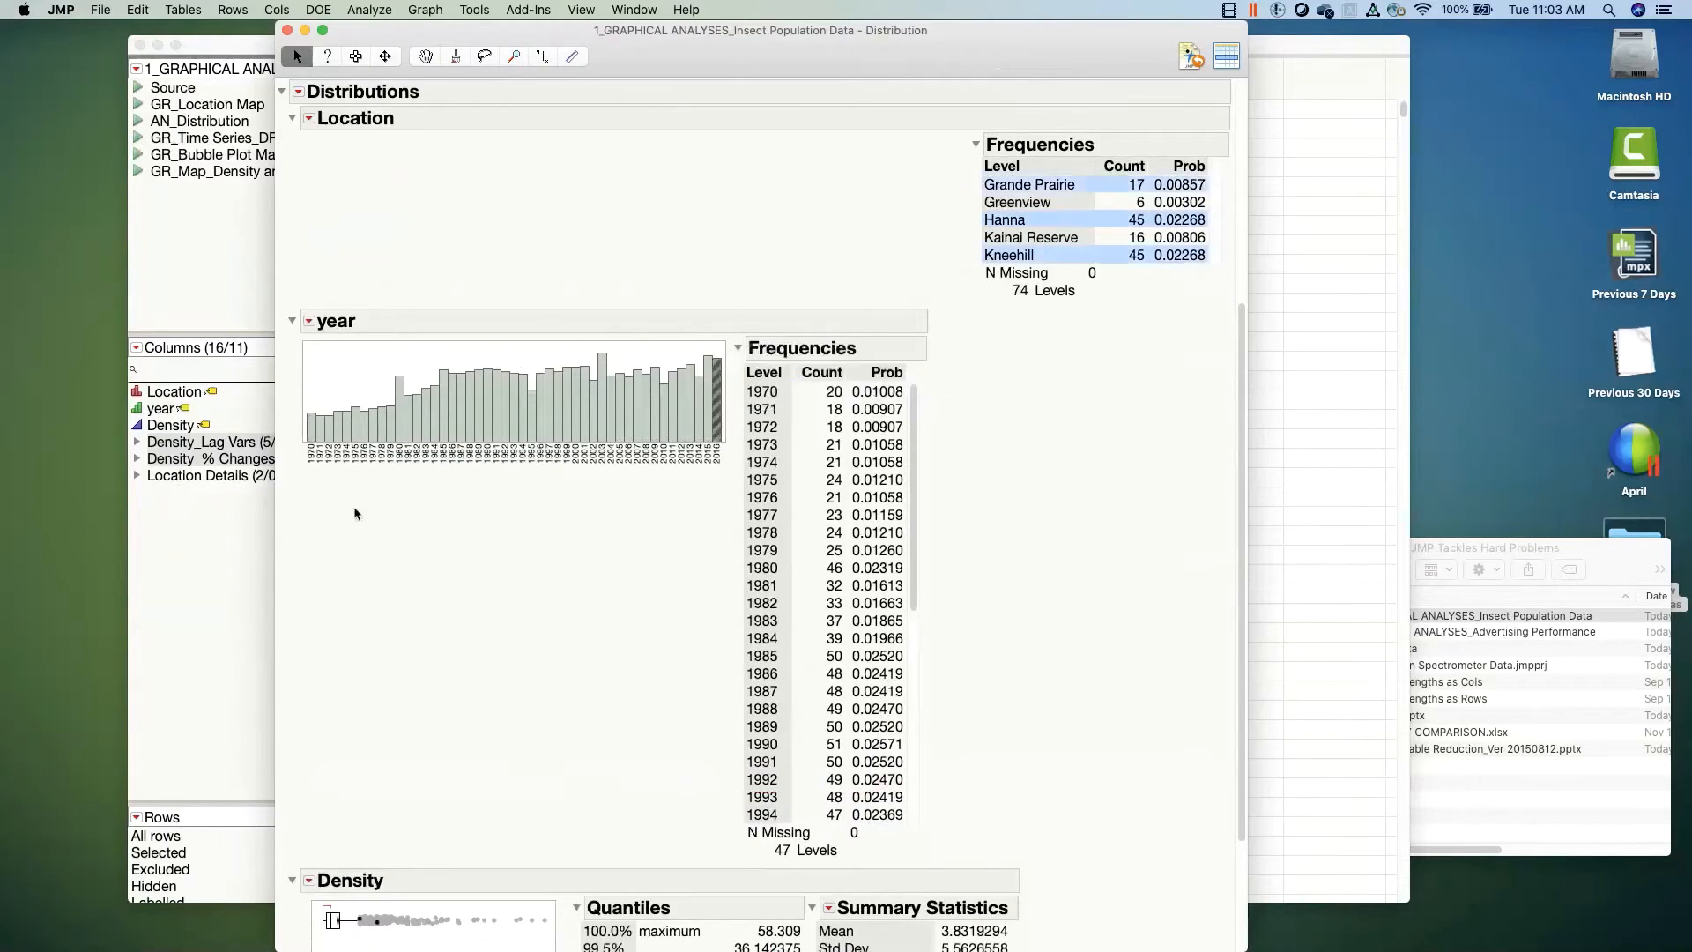
{"action": "mouse_move", "coordinate": [324, 508]}
{"action": "left_mouse_down"}
{"action": "mouse_move", "coordinate": [455, 530]}
{"action": "mouse_move", "coordinate": [403, 322]}
{"action": "mouse_move", "coordinate": [320, 514]}
{"action": "left_mouse_up"}
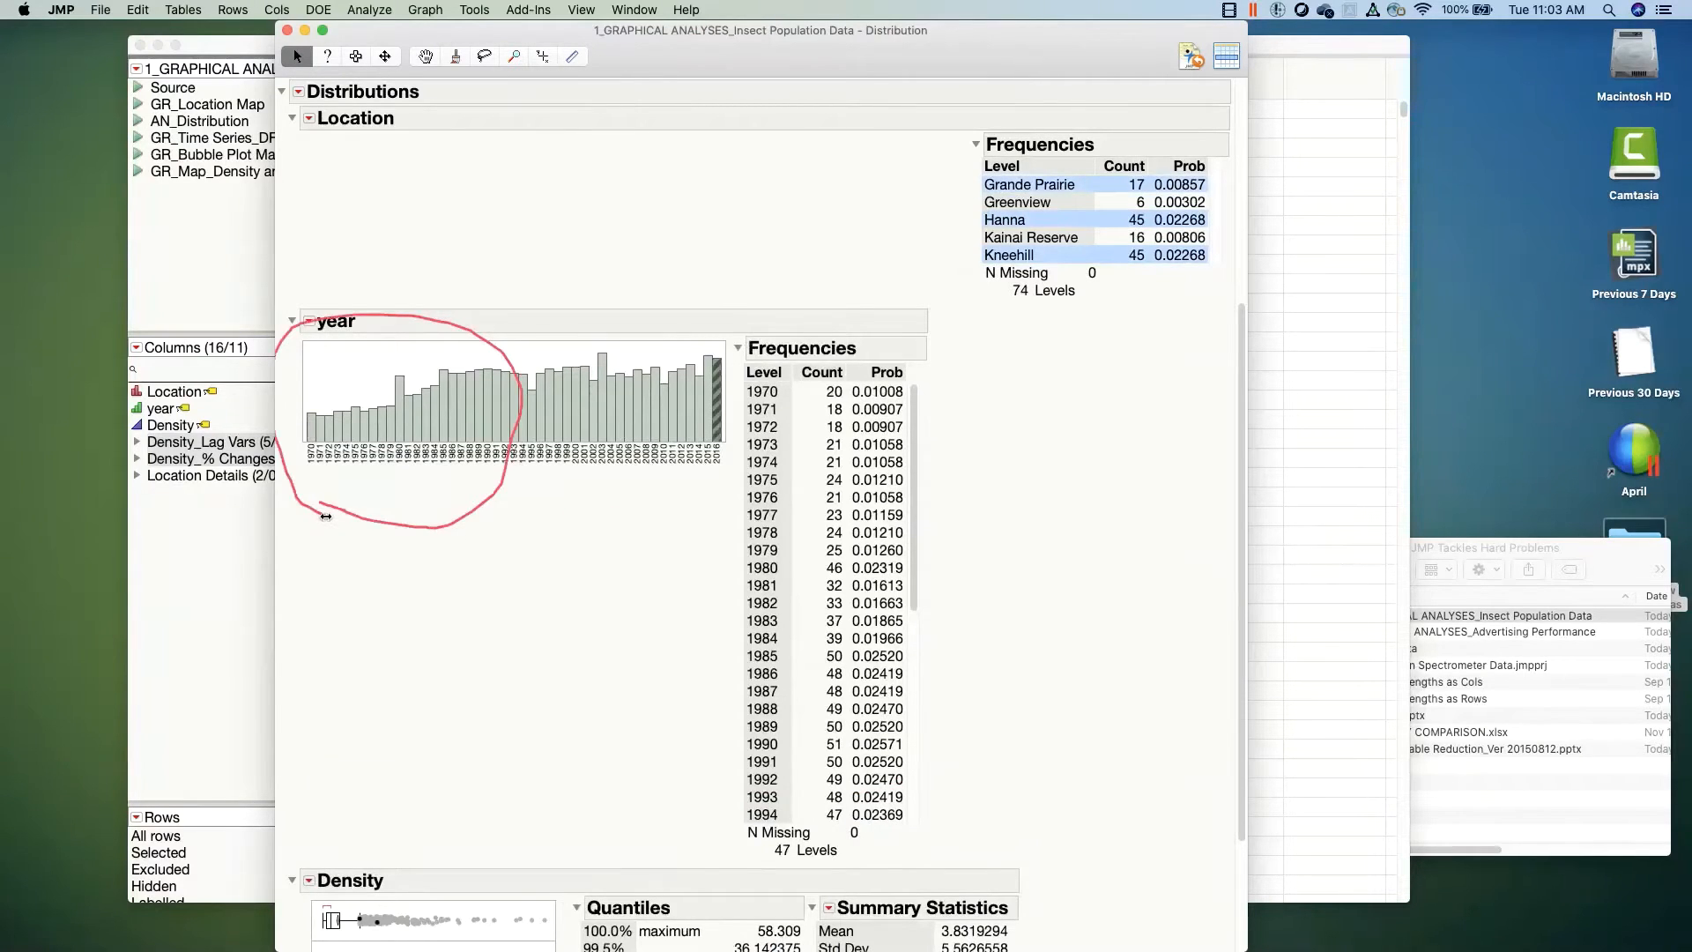
{"action": "mouse_move", "coordinate": [570, 508]}
{"action": "left_mouse_down"}
{"action": "mouse_move", "coordinate": [716, 503]}
{"action": "mouse_move", "coordinate": [558, 535]}
{"action": "left_mouse_up"}
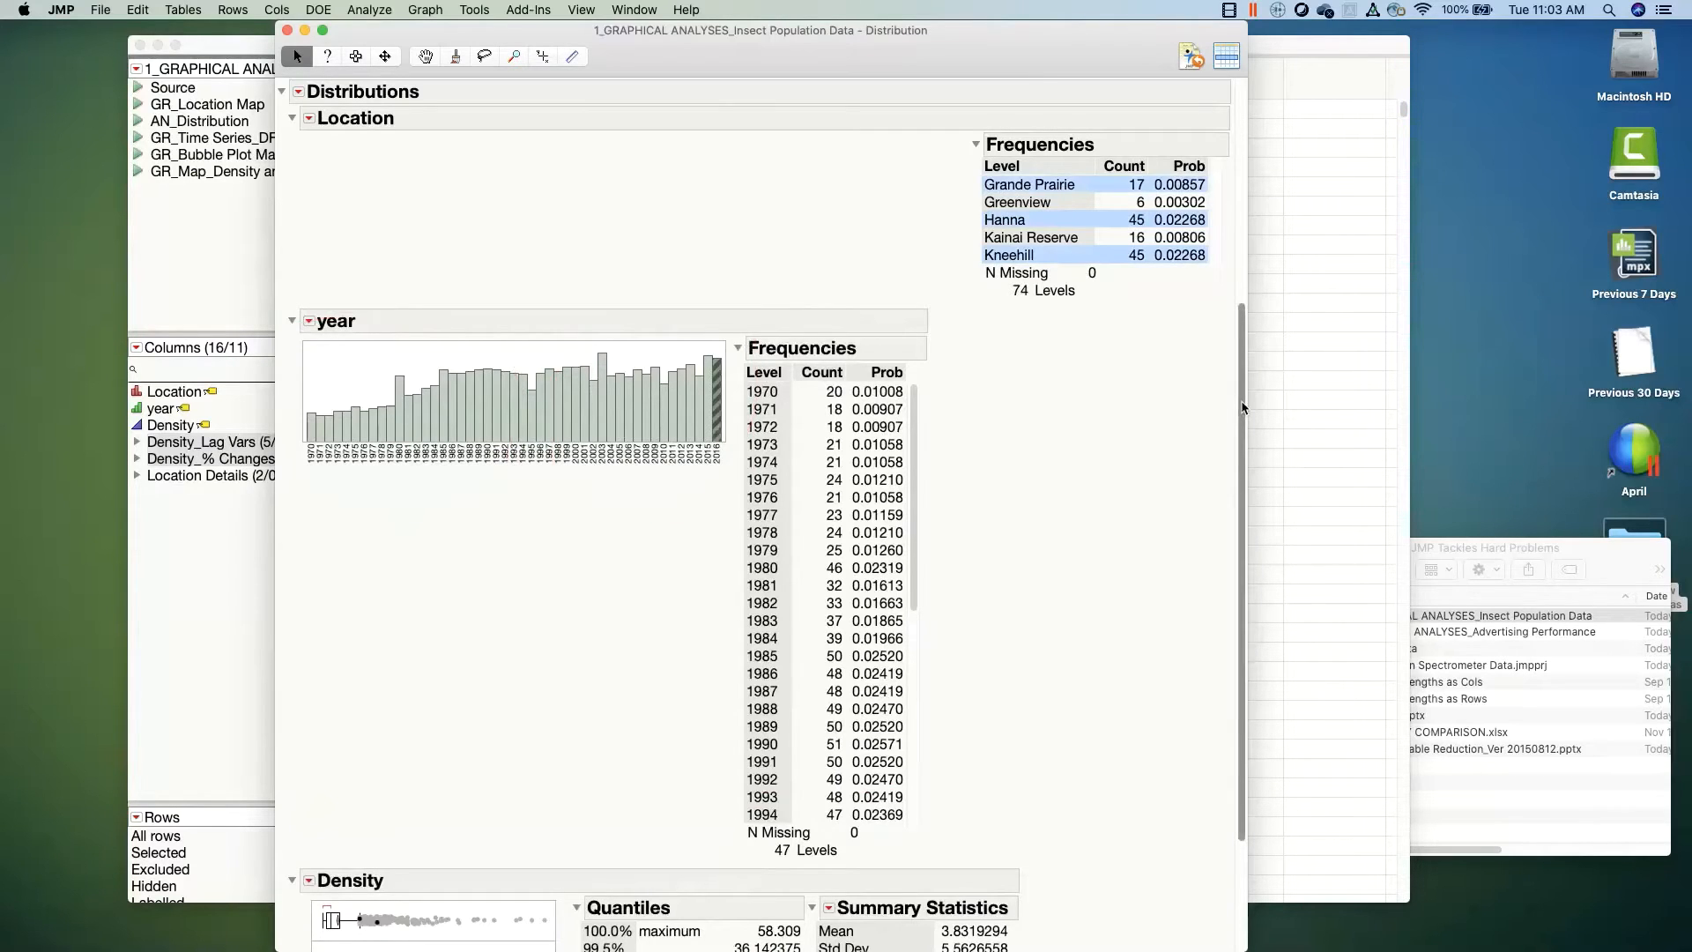
{"action": "left_click_drag", "start_coordinate": [1243, 408], "coordinate": [1172, 72]}
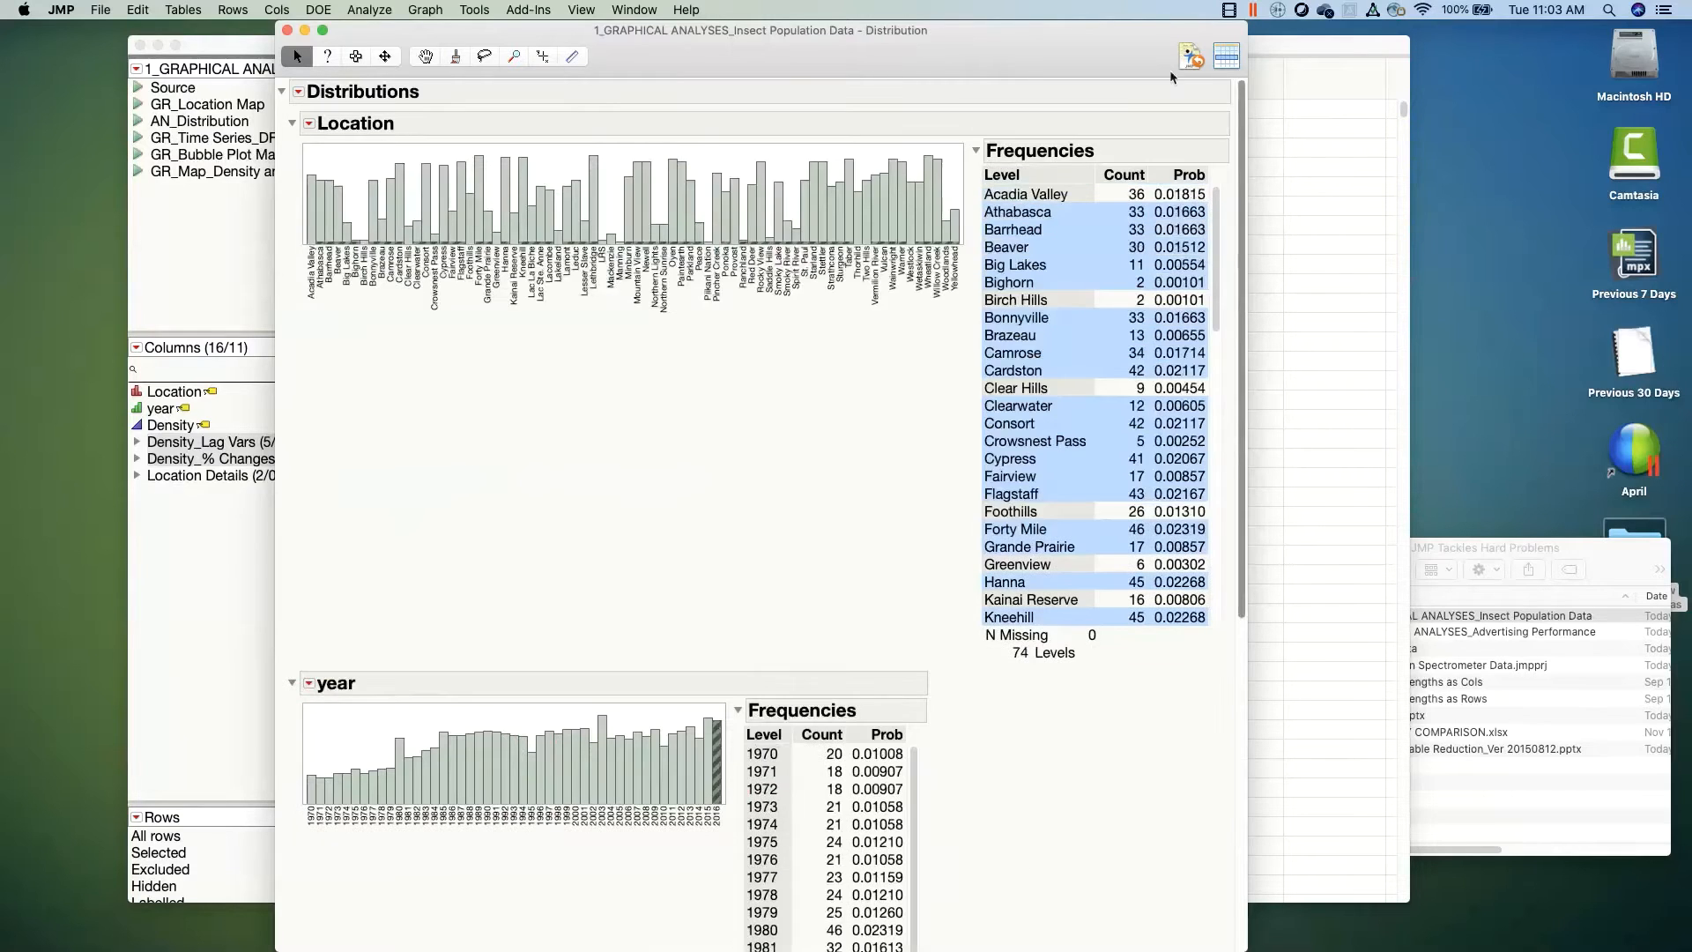
{"action": "left_click", "coordinate": [288, 31]}
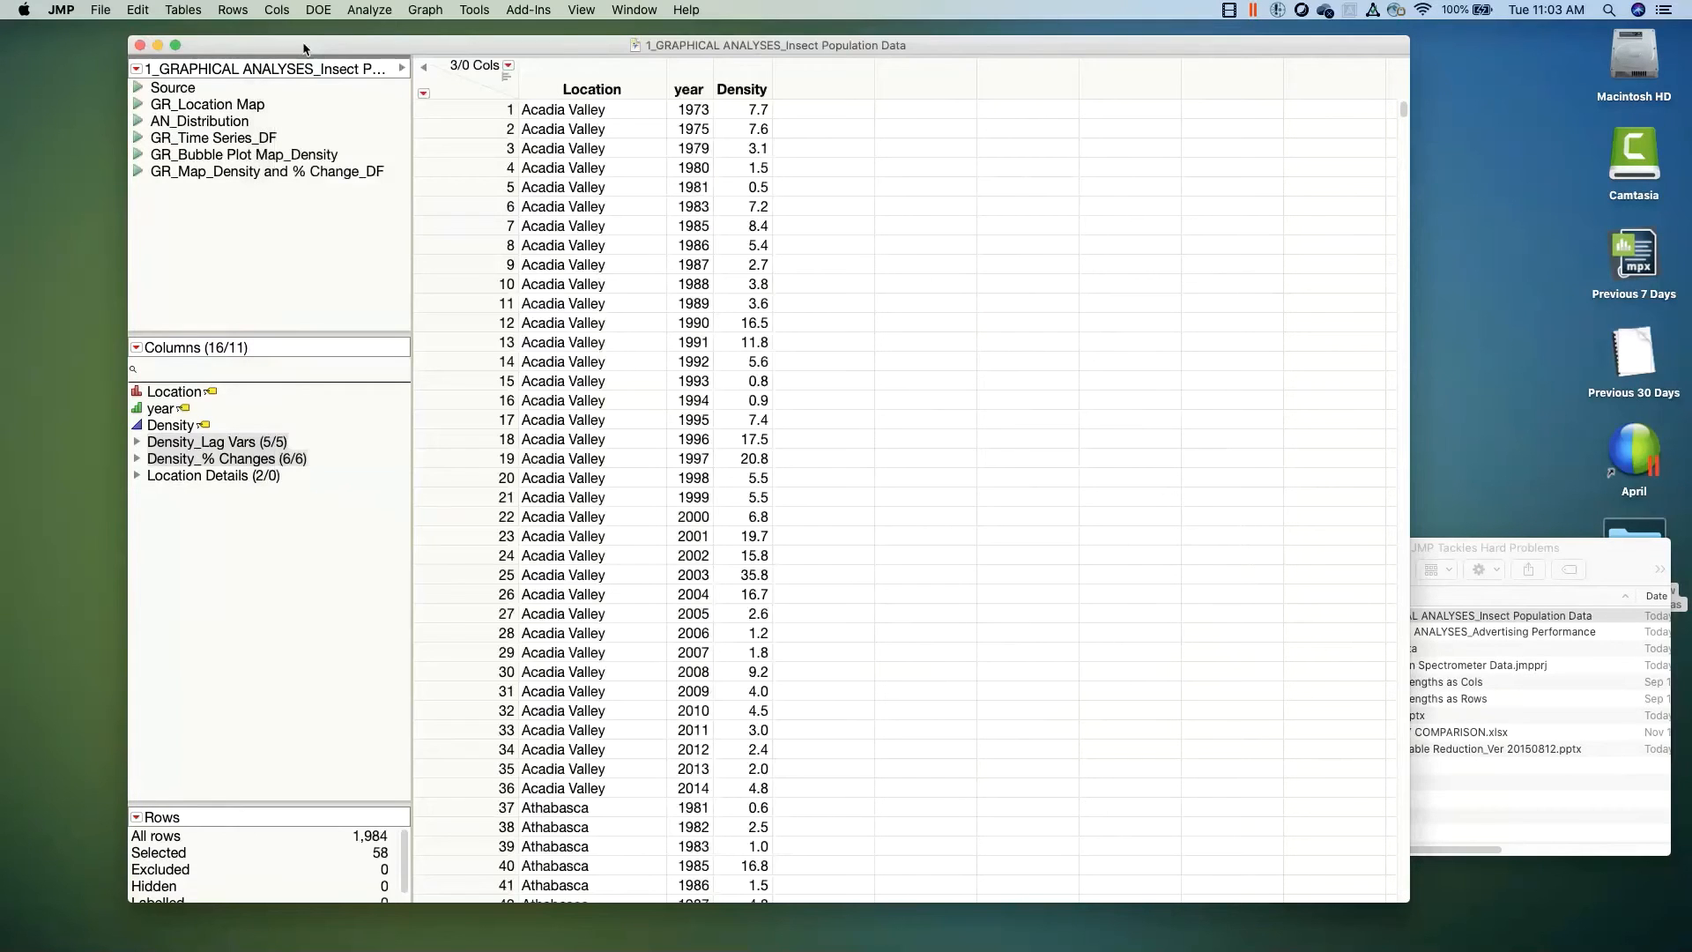
Step: Plot Density on Y against year on X in a new Graph Builder graph and enlarge its window
{"action": "left_click", "coordinate": [427, 15]}
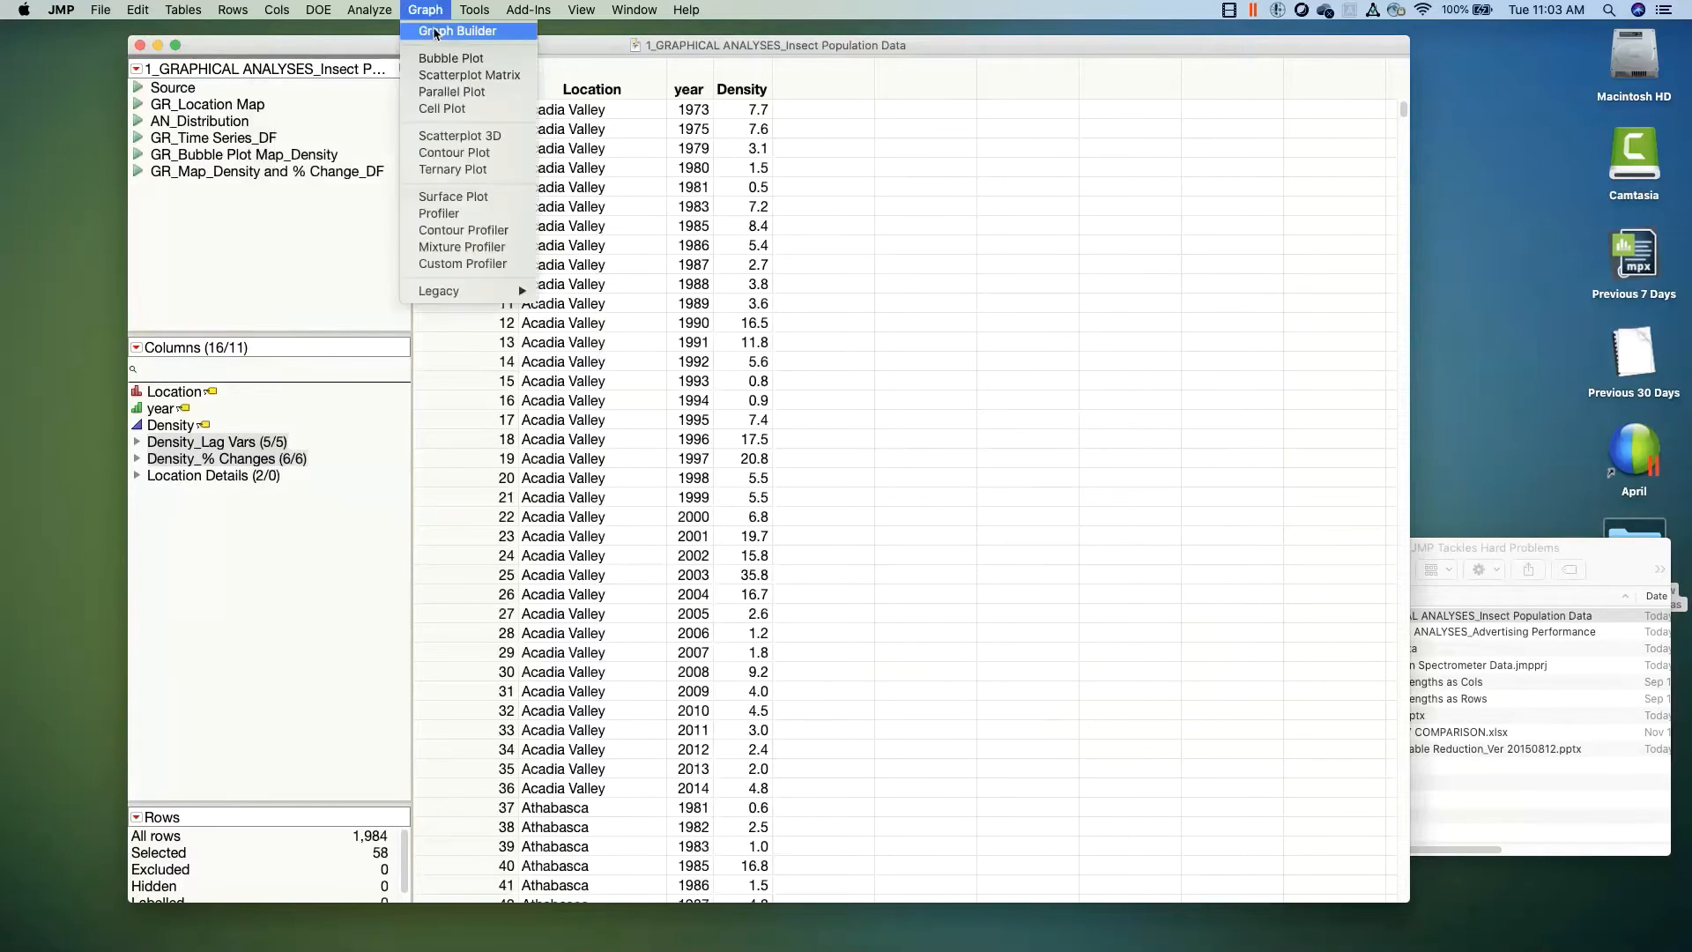
{"action": "left_click", "coordinate": [444, 31]}
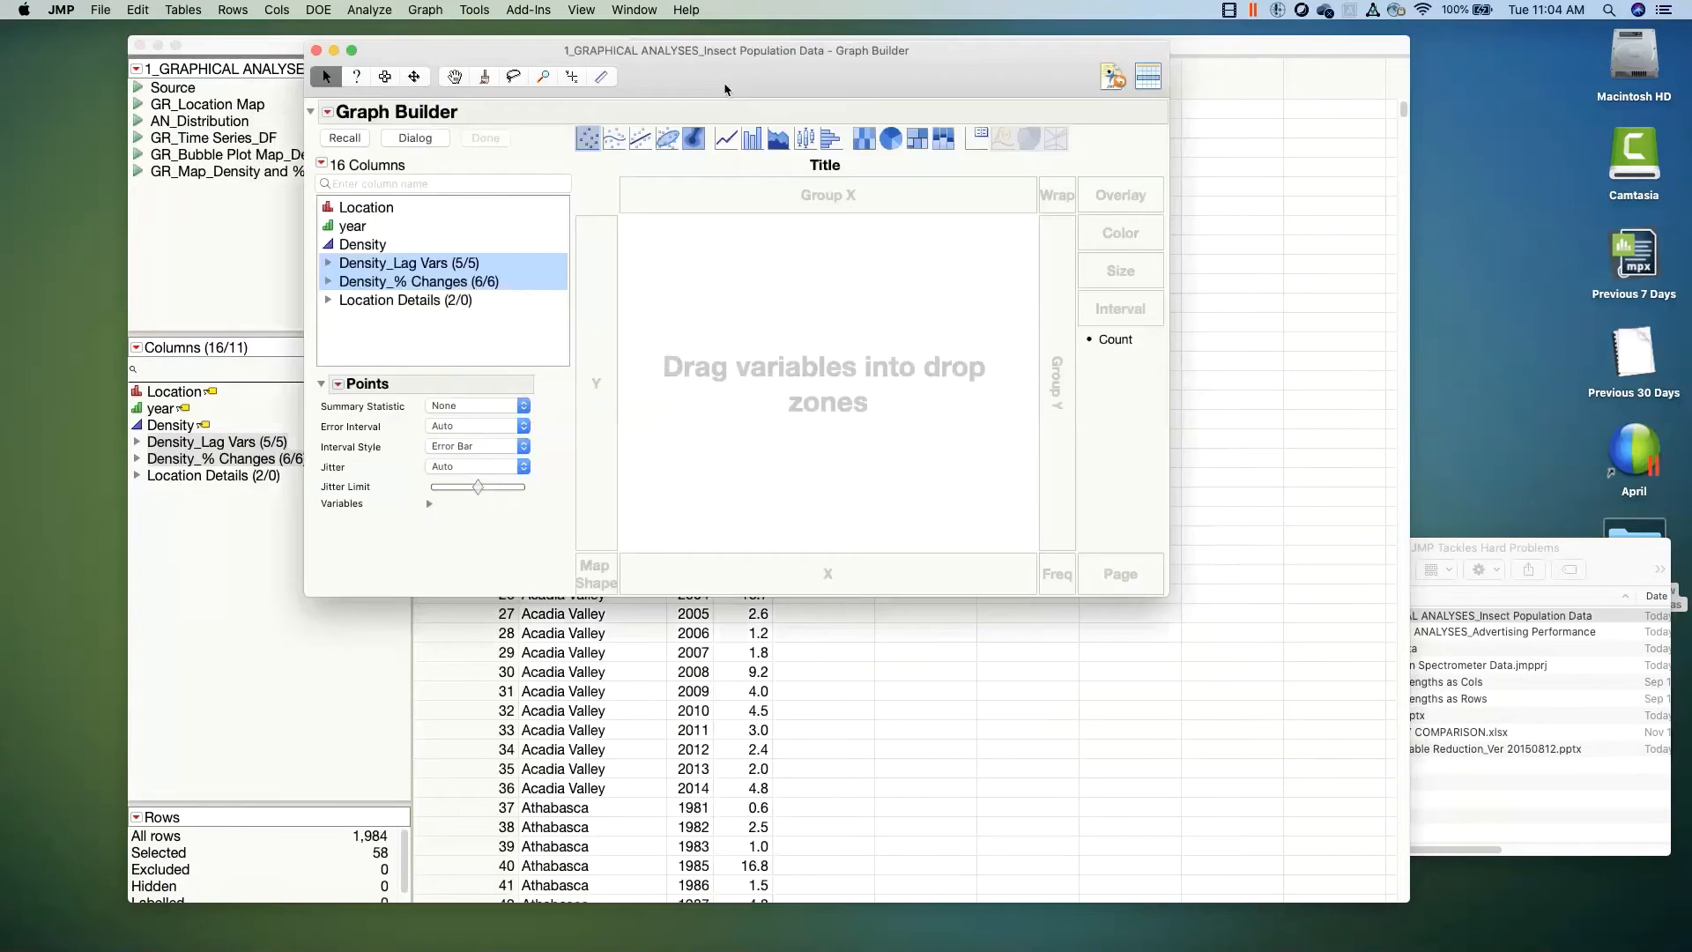
{"action": "left_click_drag", "start_coordinate": [347, 260], "coordinate": [778, 597]}
{"action": "left_click", "coordinate": [348, 242]}
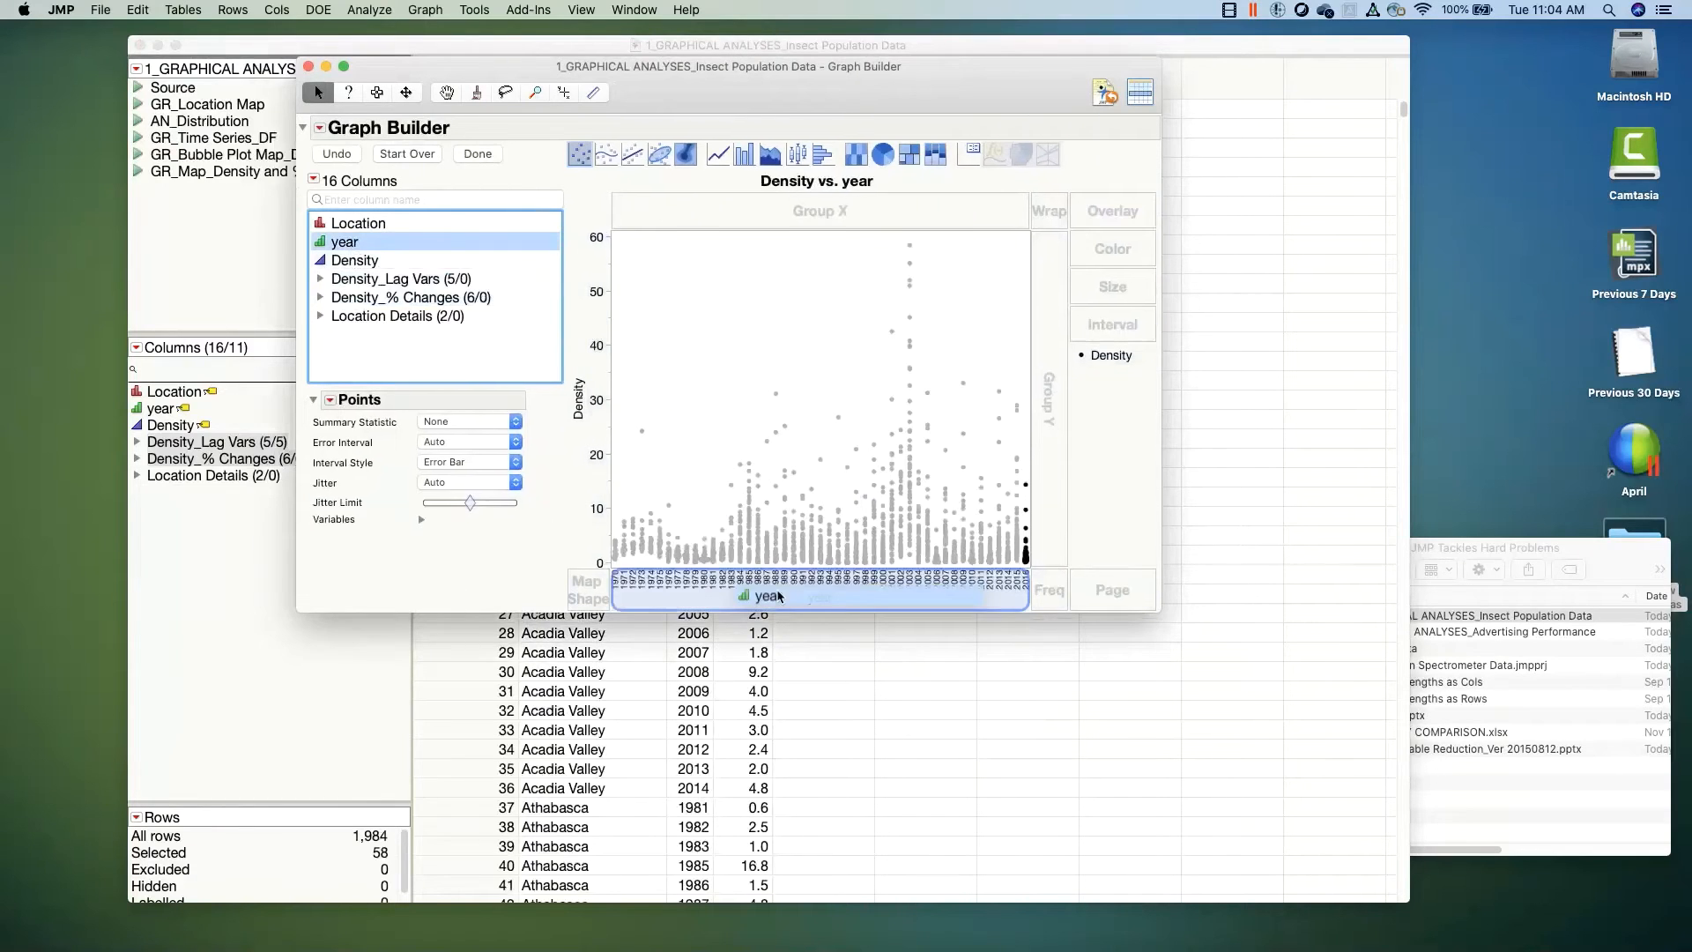
{"action": "left_click_drag", "start_coordinate": [1025, 605], "coordinate": [1319, 702]}
Step: Add a local data filter on Location to the graph and restrict it to Acadia Valley
{"action": "left_click", "coordinate": [189, 131]}
{"action": "mouse_move", "coordinate": [255, 438]}
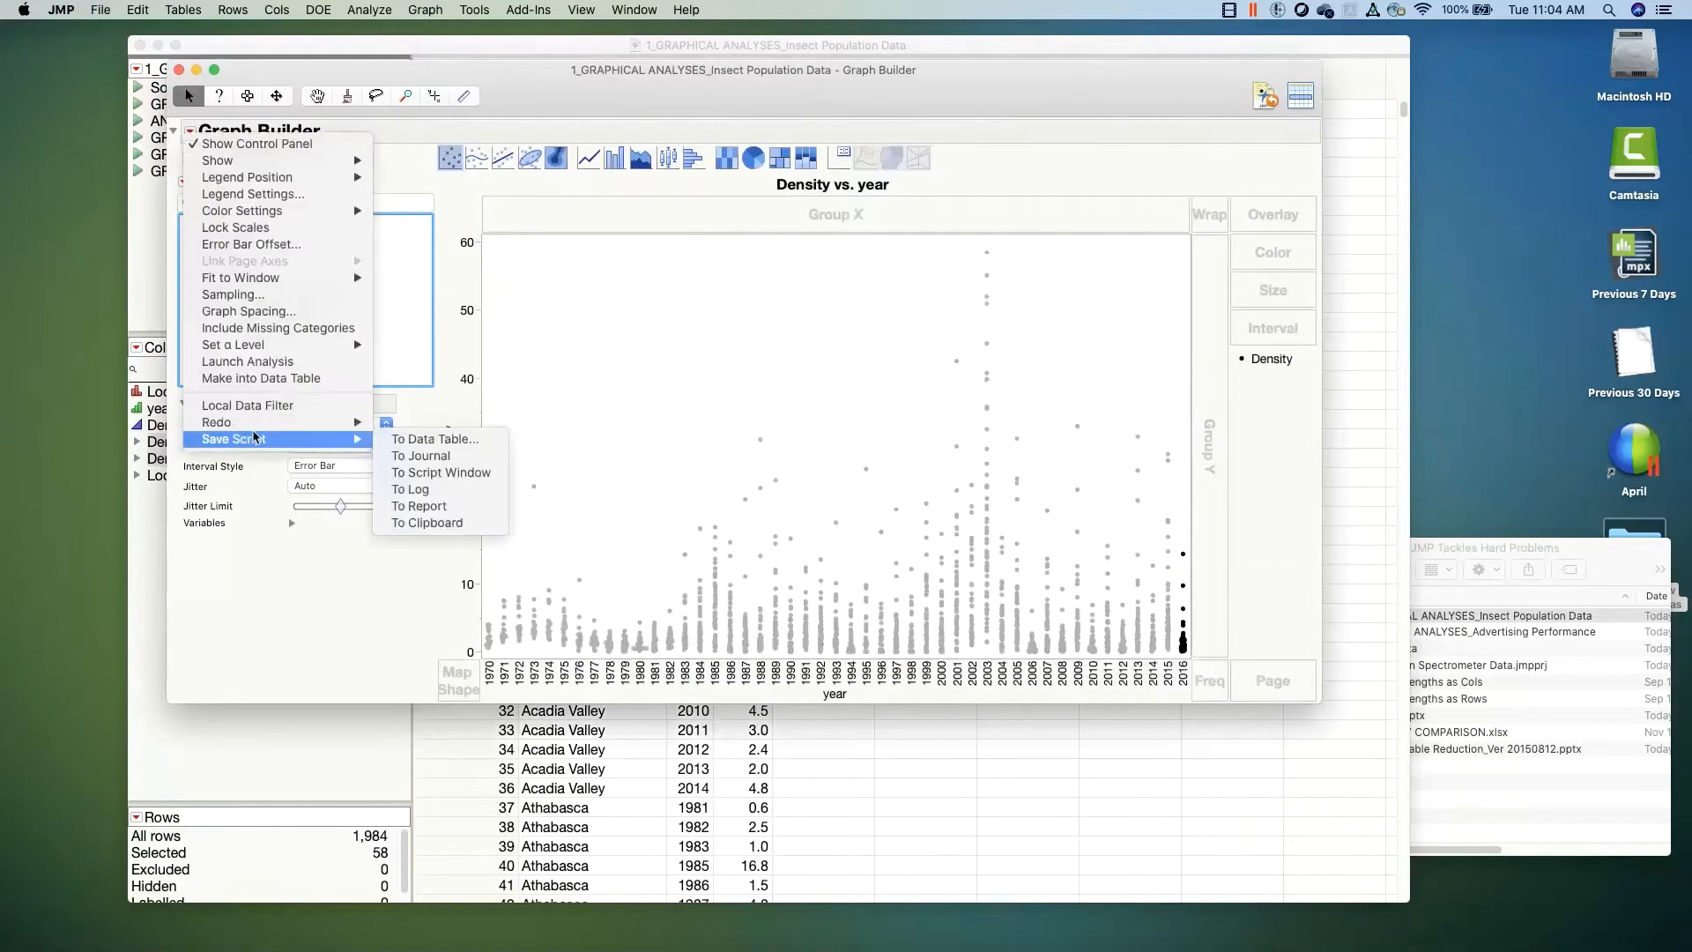
{"action": "left_click", "coordinate": [235, 407]}
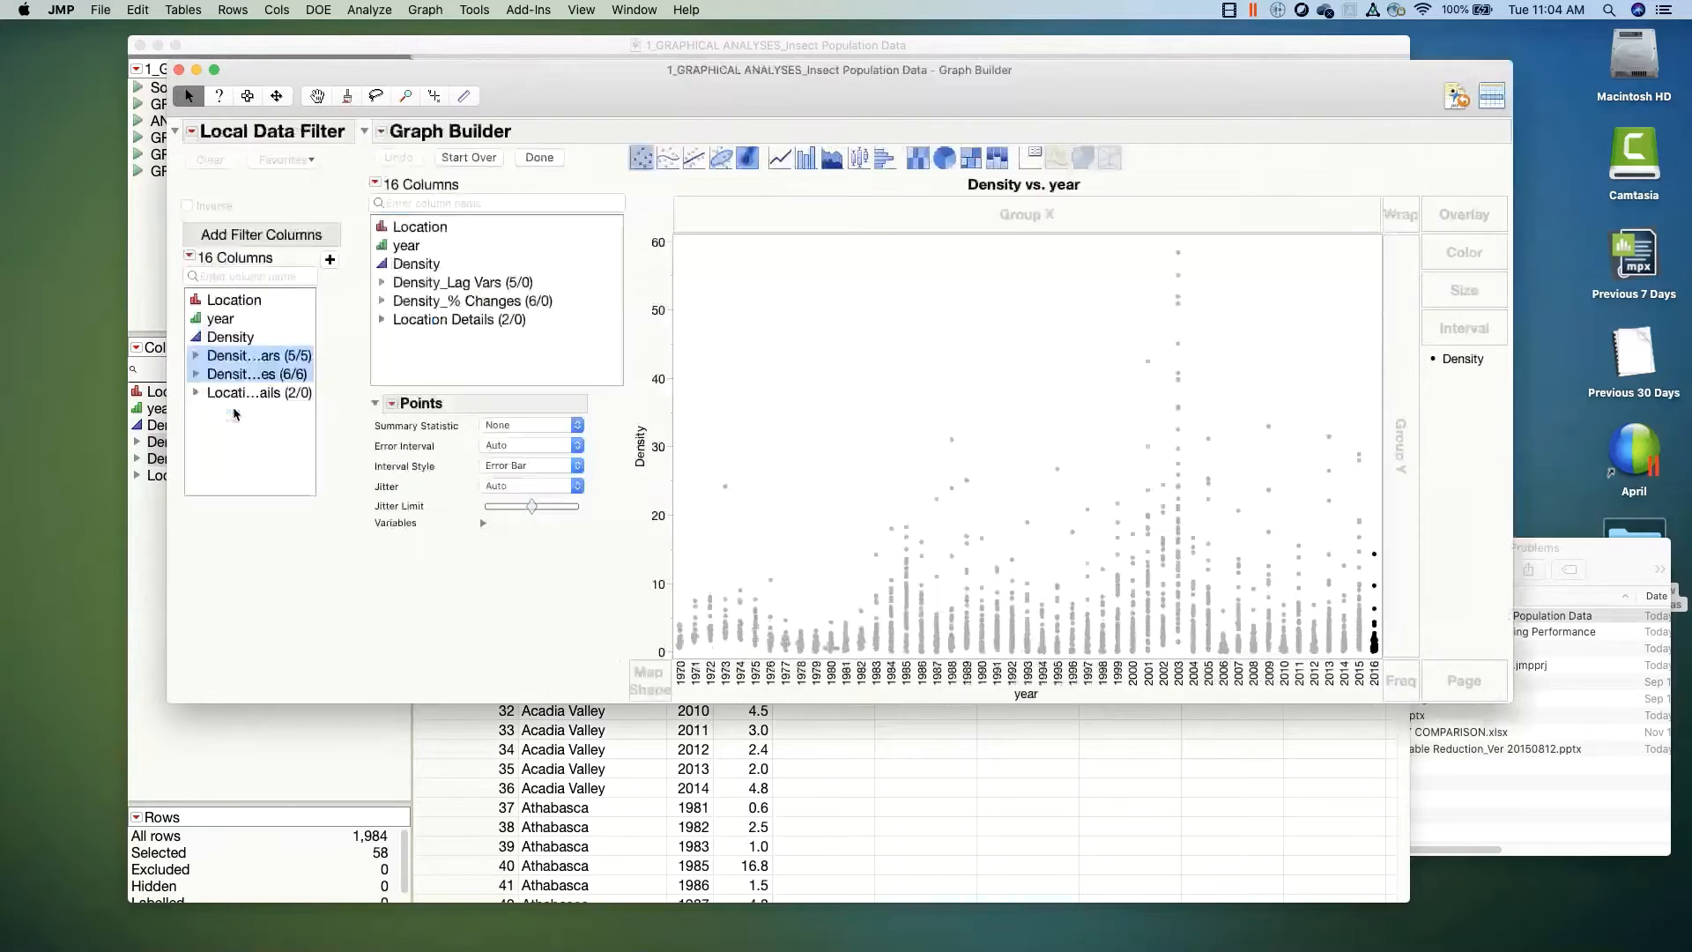
{"action": "double_click", "coordinate": [223, 300]}
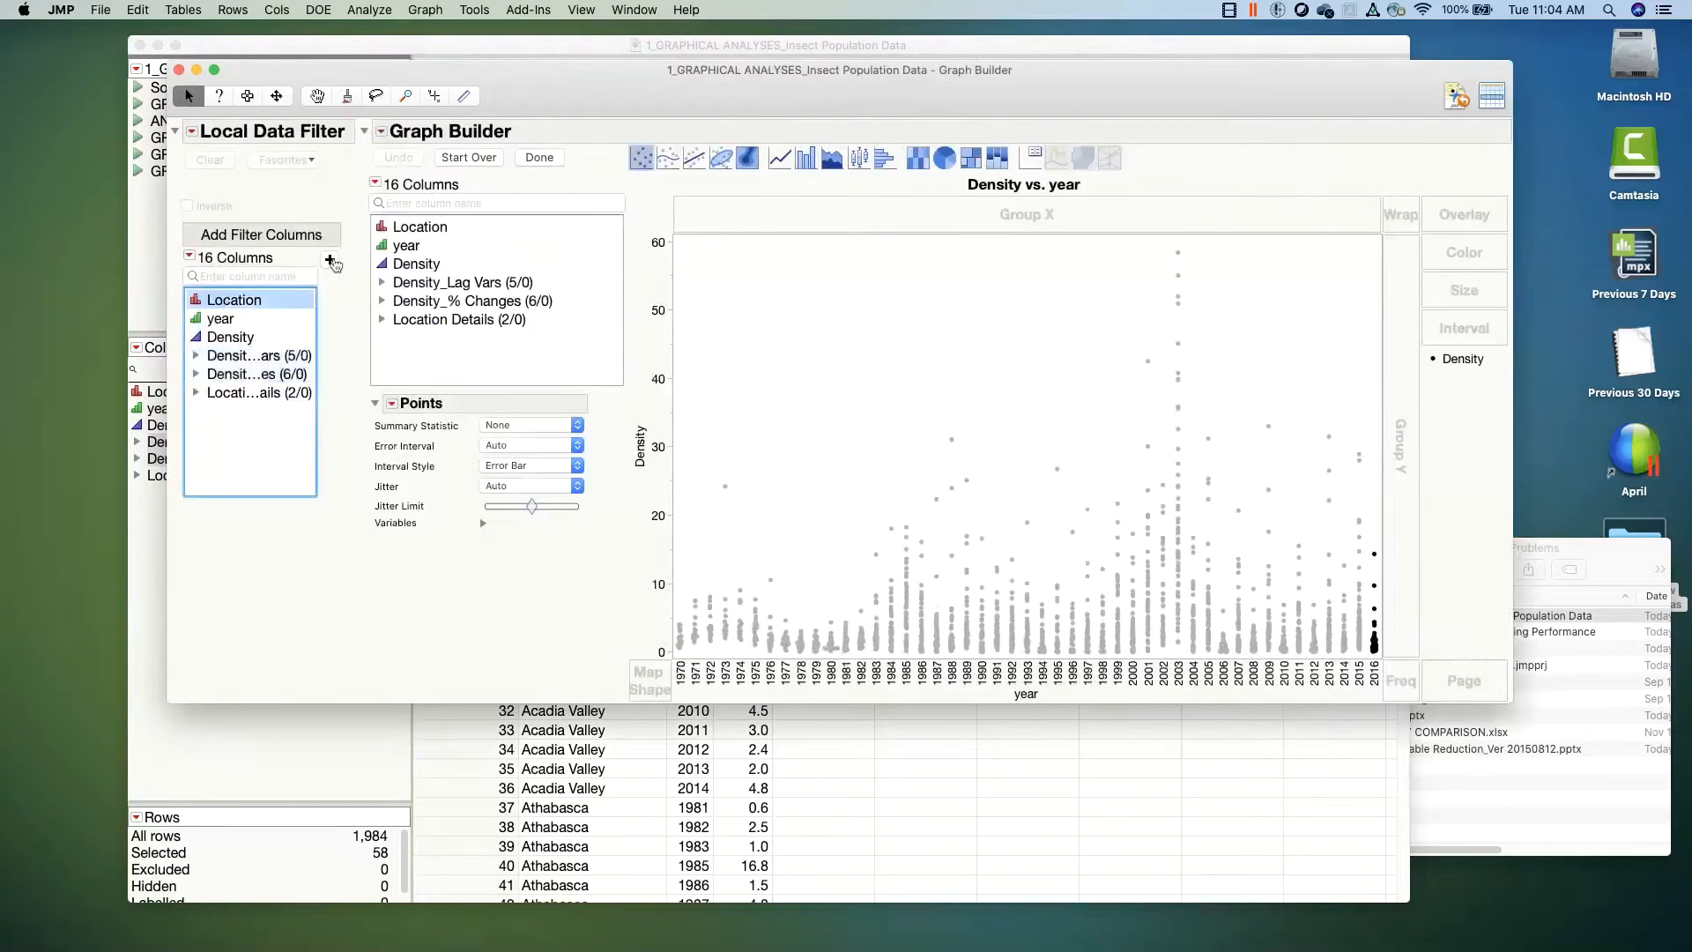
{"action": "left_click", "coordinate": [256, 275]}
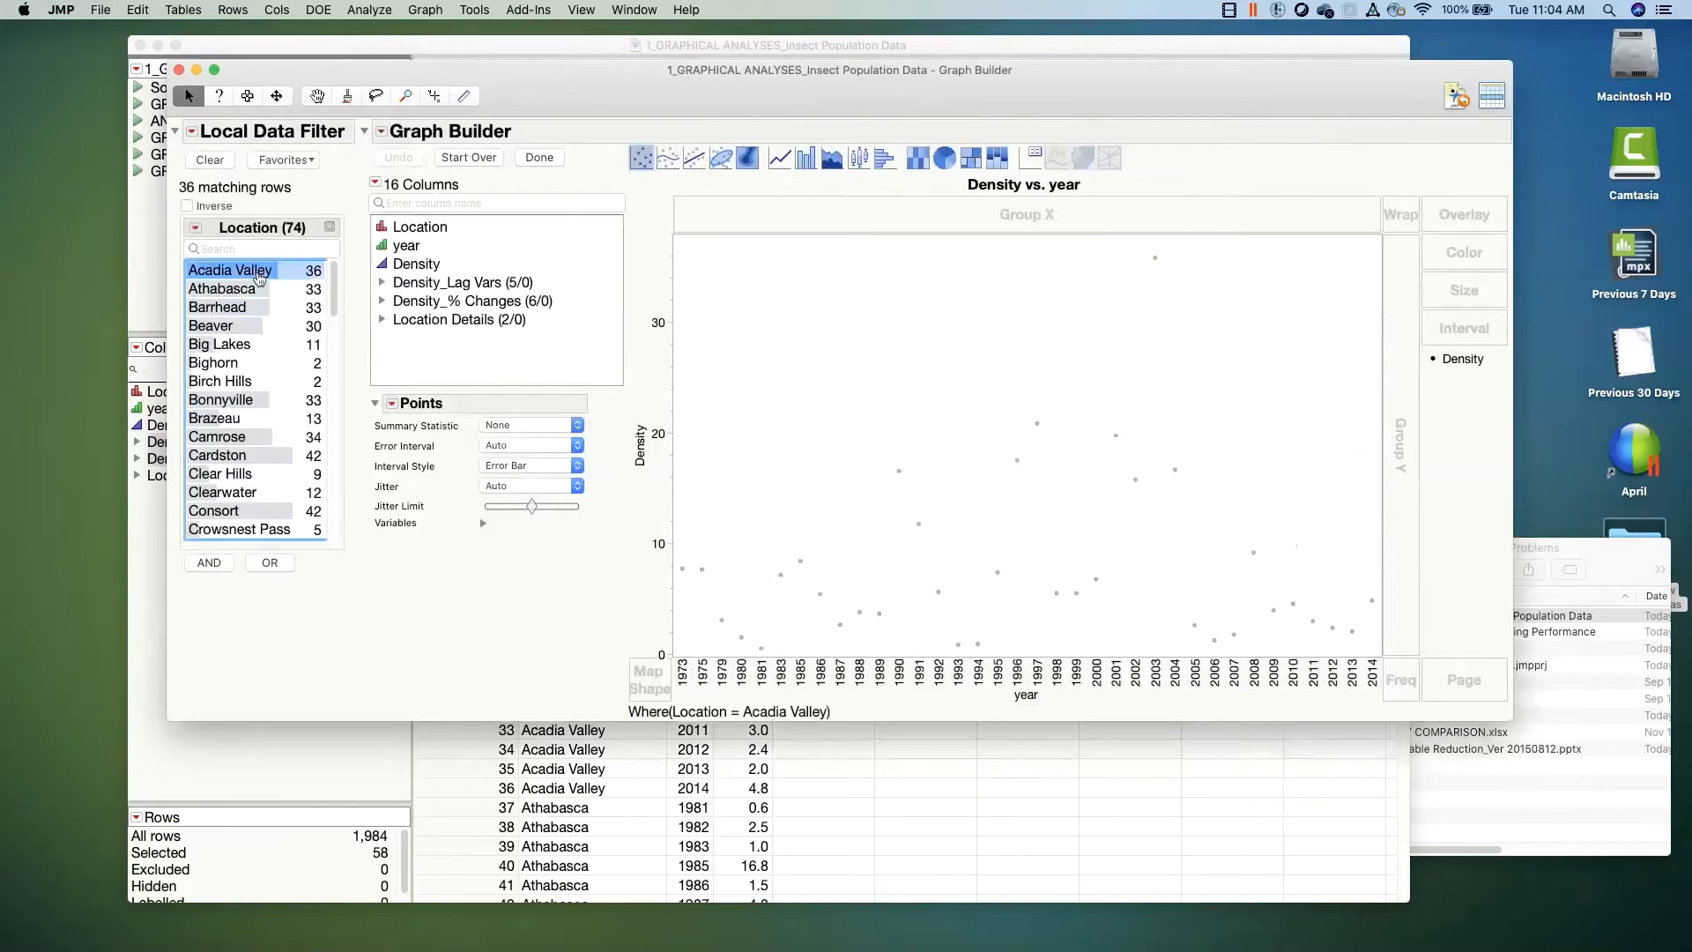
Step: Add a line element alongside the points in the Density graph and clear the row selection
{"action": "left_click", "coordinate": [781, 160]}
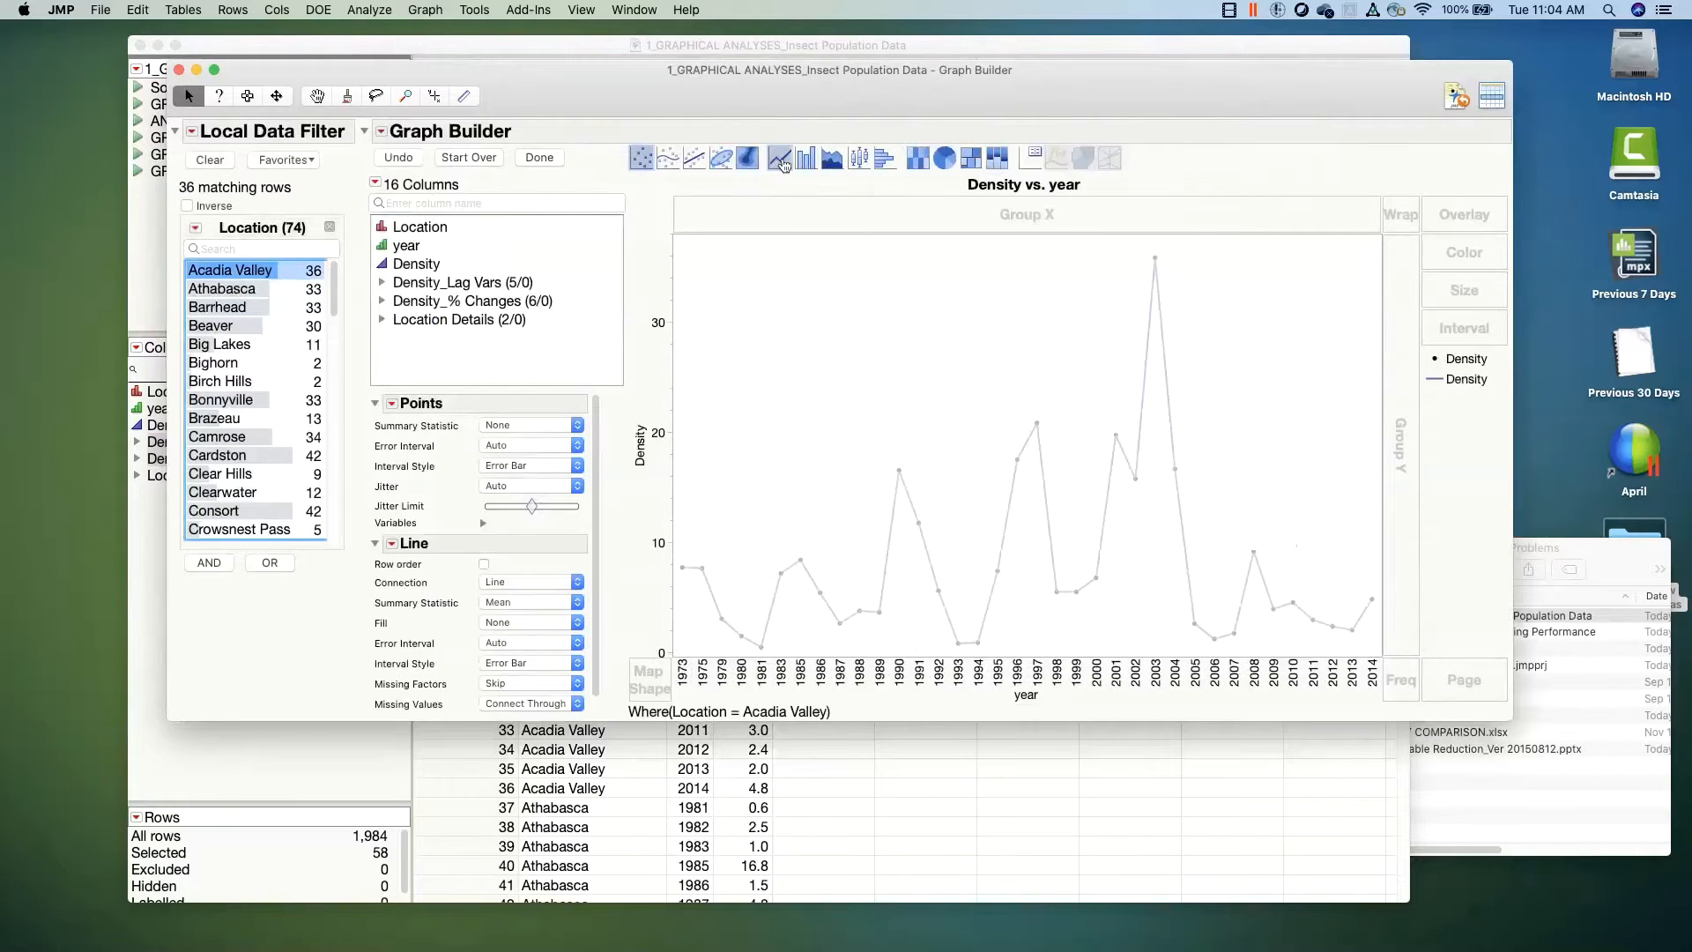
{"action": "left_click", "coordinate": [768, 313]}
{"action": "left_click_drag", "start_coordinate": [727, 105], "coordinate": [710, 80]}
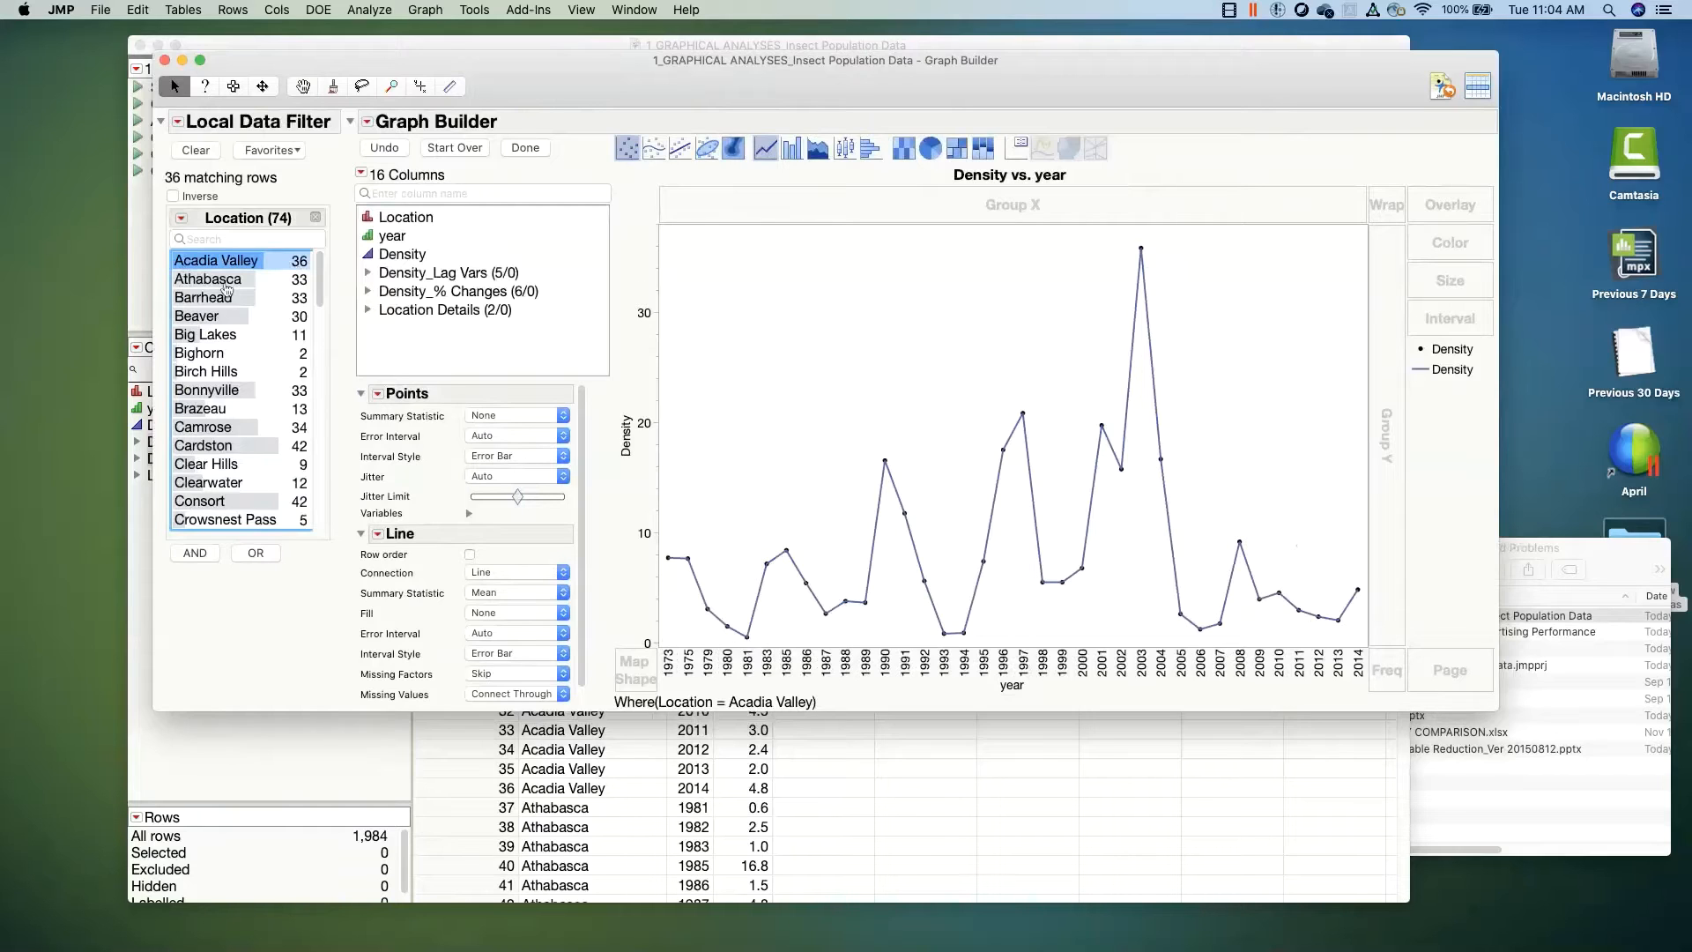
Step: Review the Density time series for each location from Athabasca to Brazeau by switching the Location filter one location at a time
{"action": "left_click", "coordinate": [219, 281]}
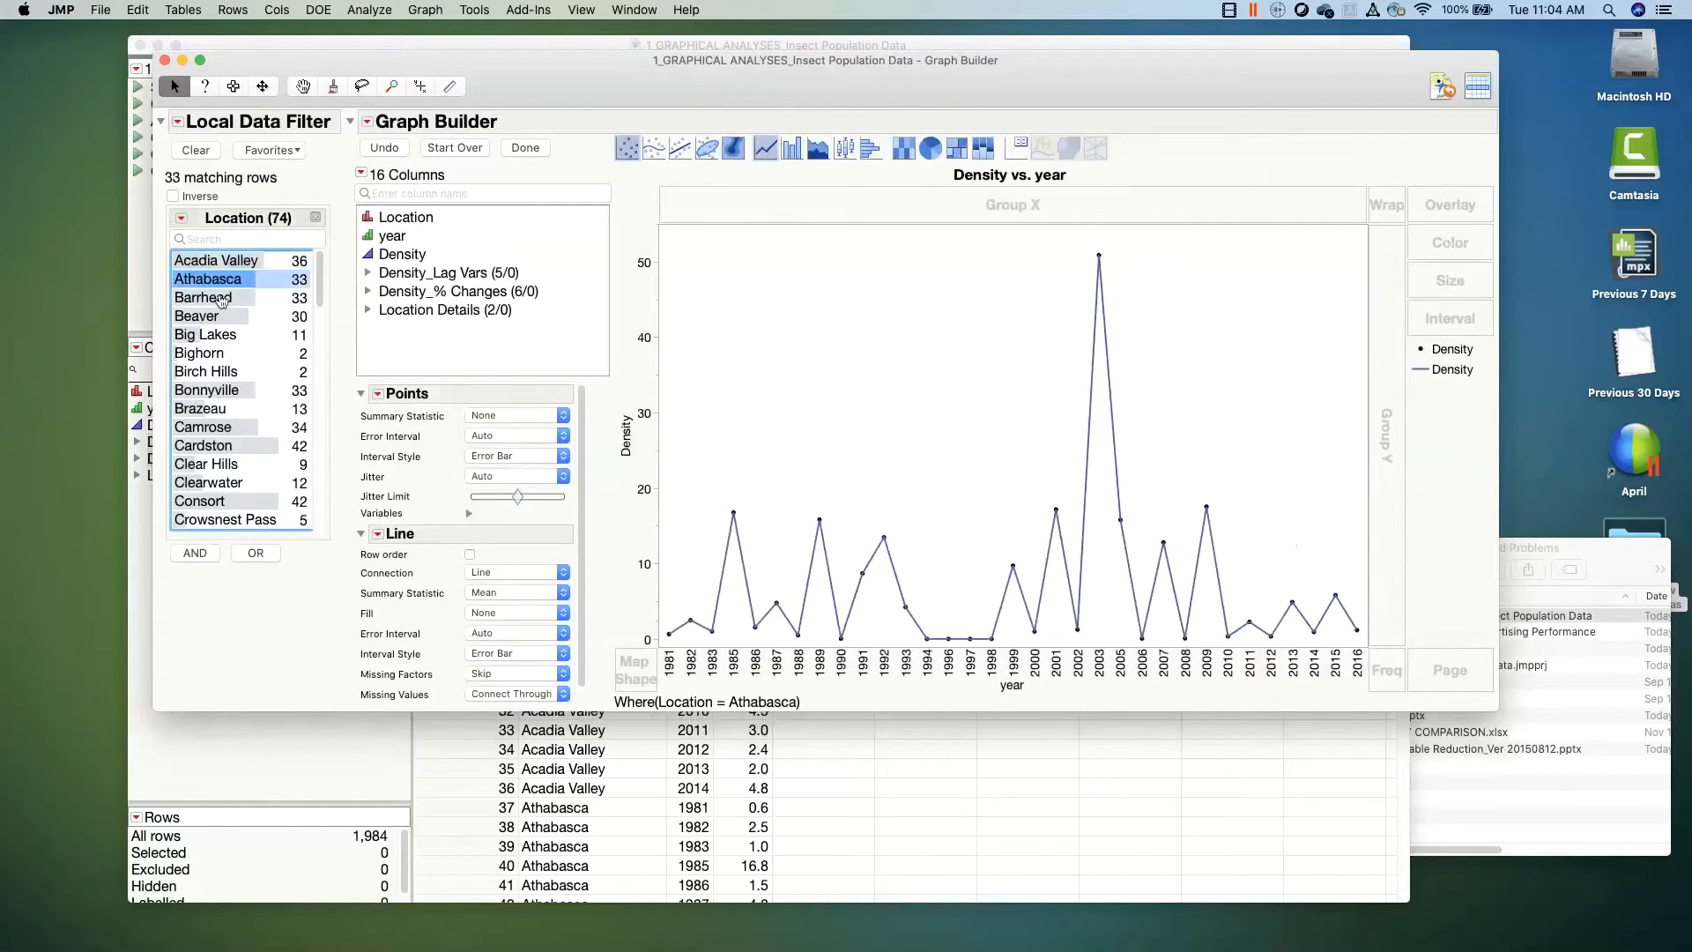
{"action": "left_click", "coordinate": [219, 299]}
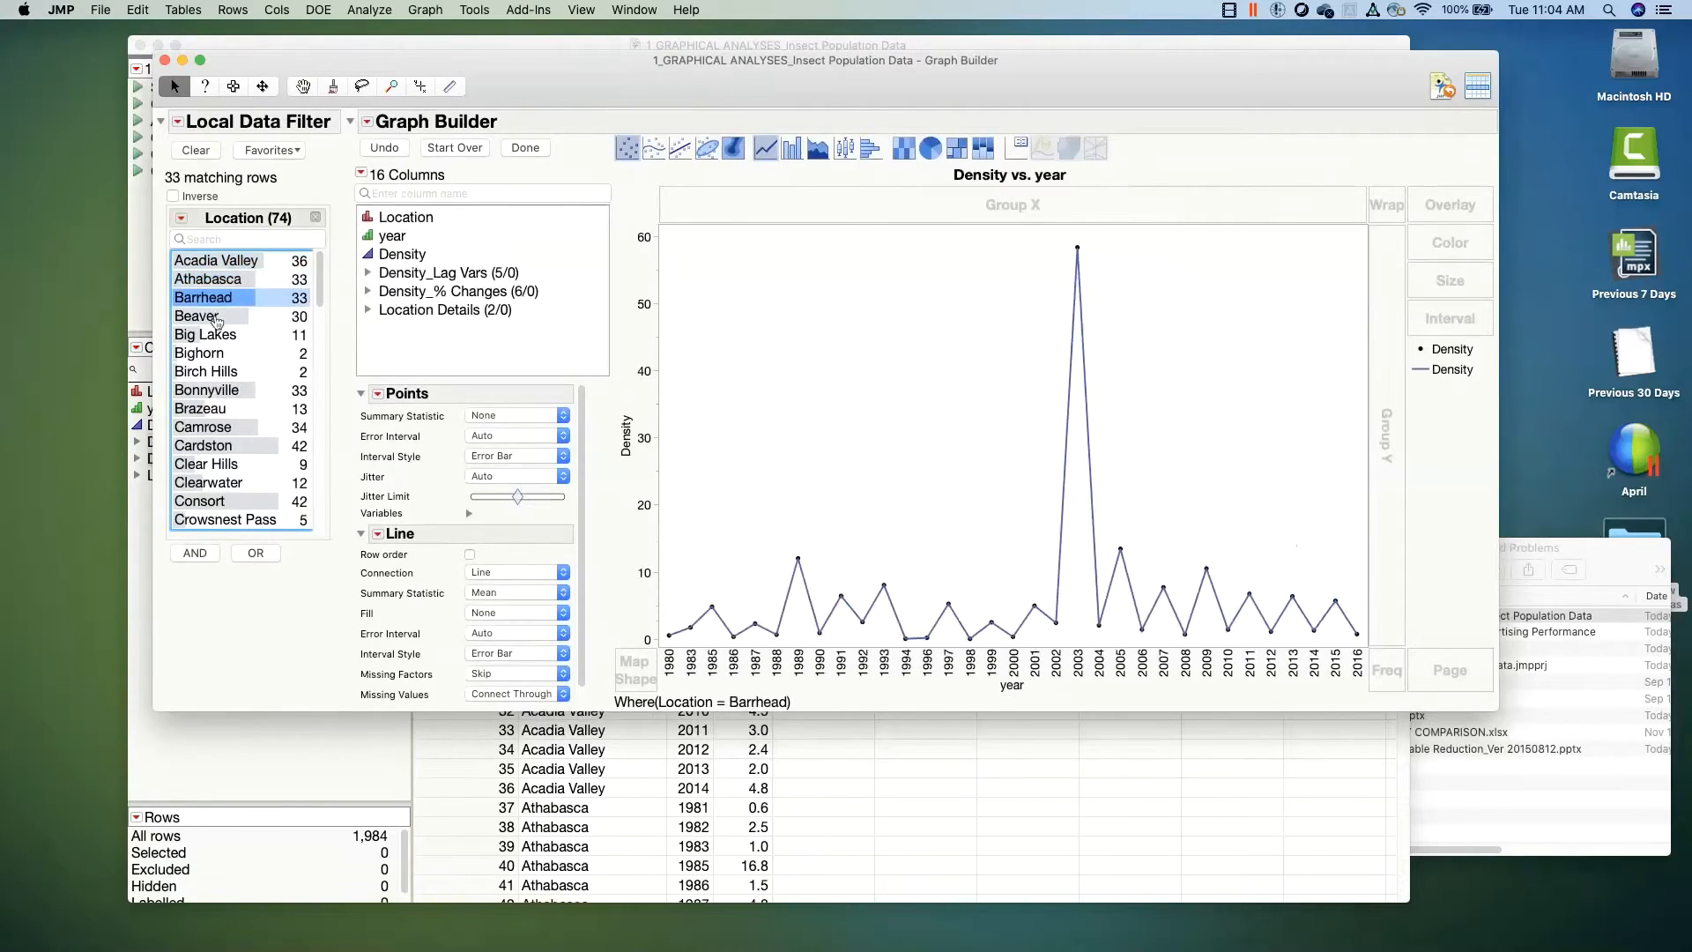
{"action": "left_click", "coordinate": [217, 319]}
{"action": "left_click", "coordinate": [215, 336]}
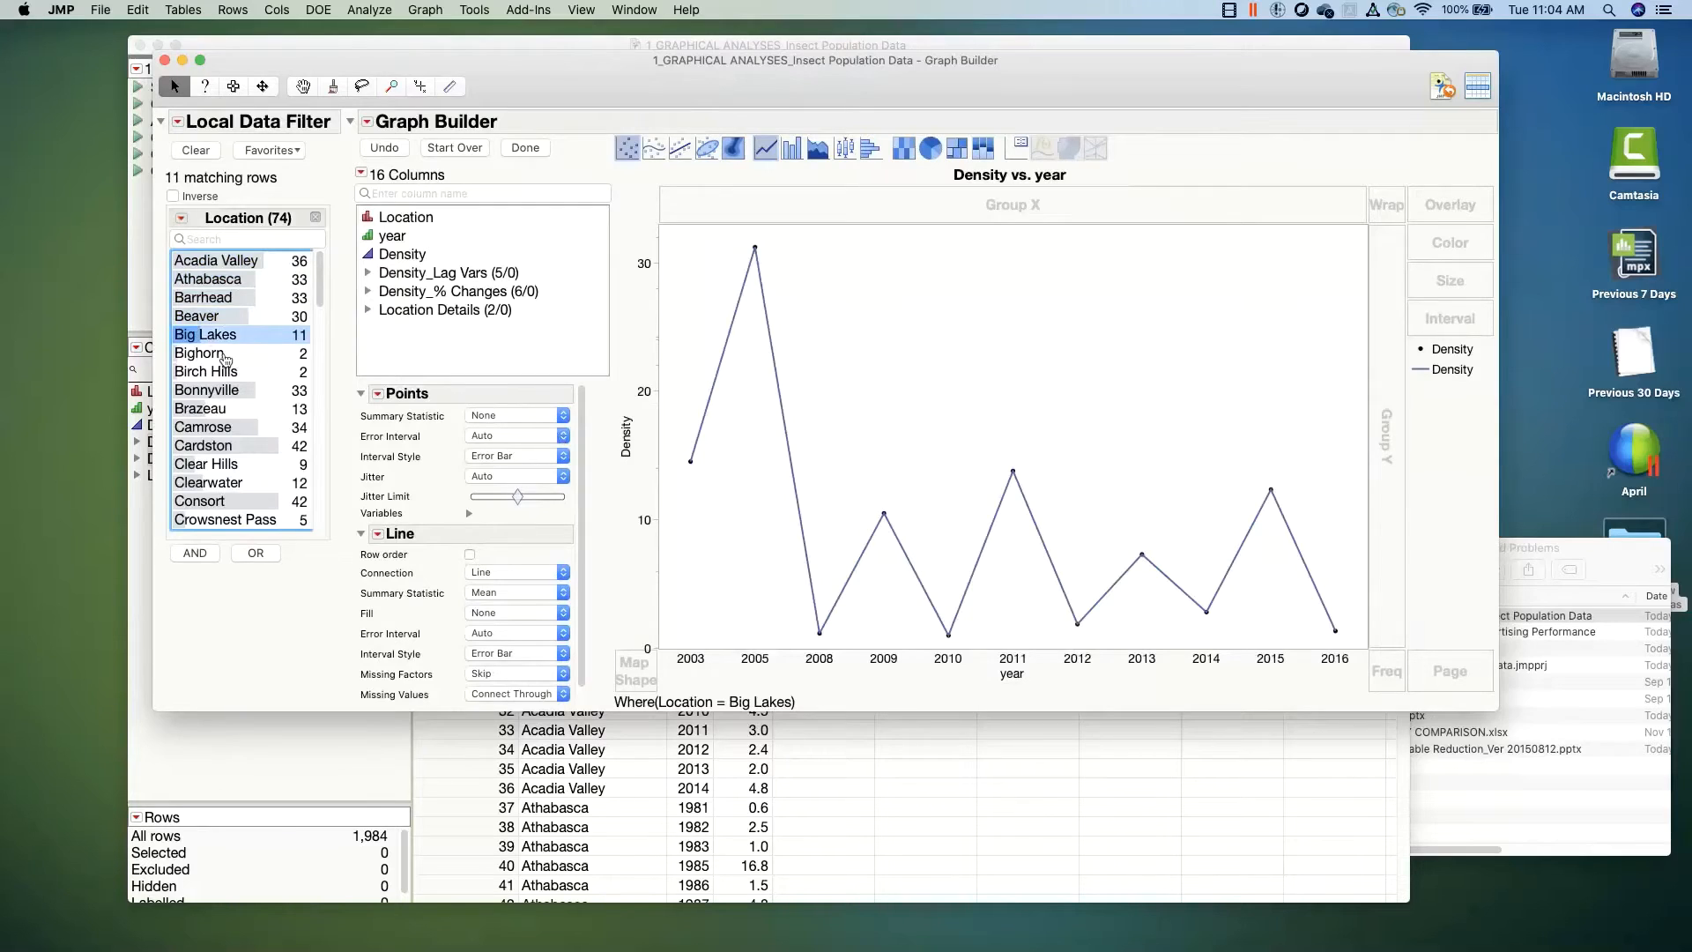
{"action": "left_click", "coordinate": [225, 357]}
{"action": "left_click", "coordinate": [228, 376]}
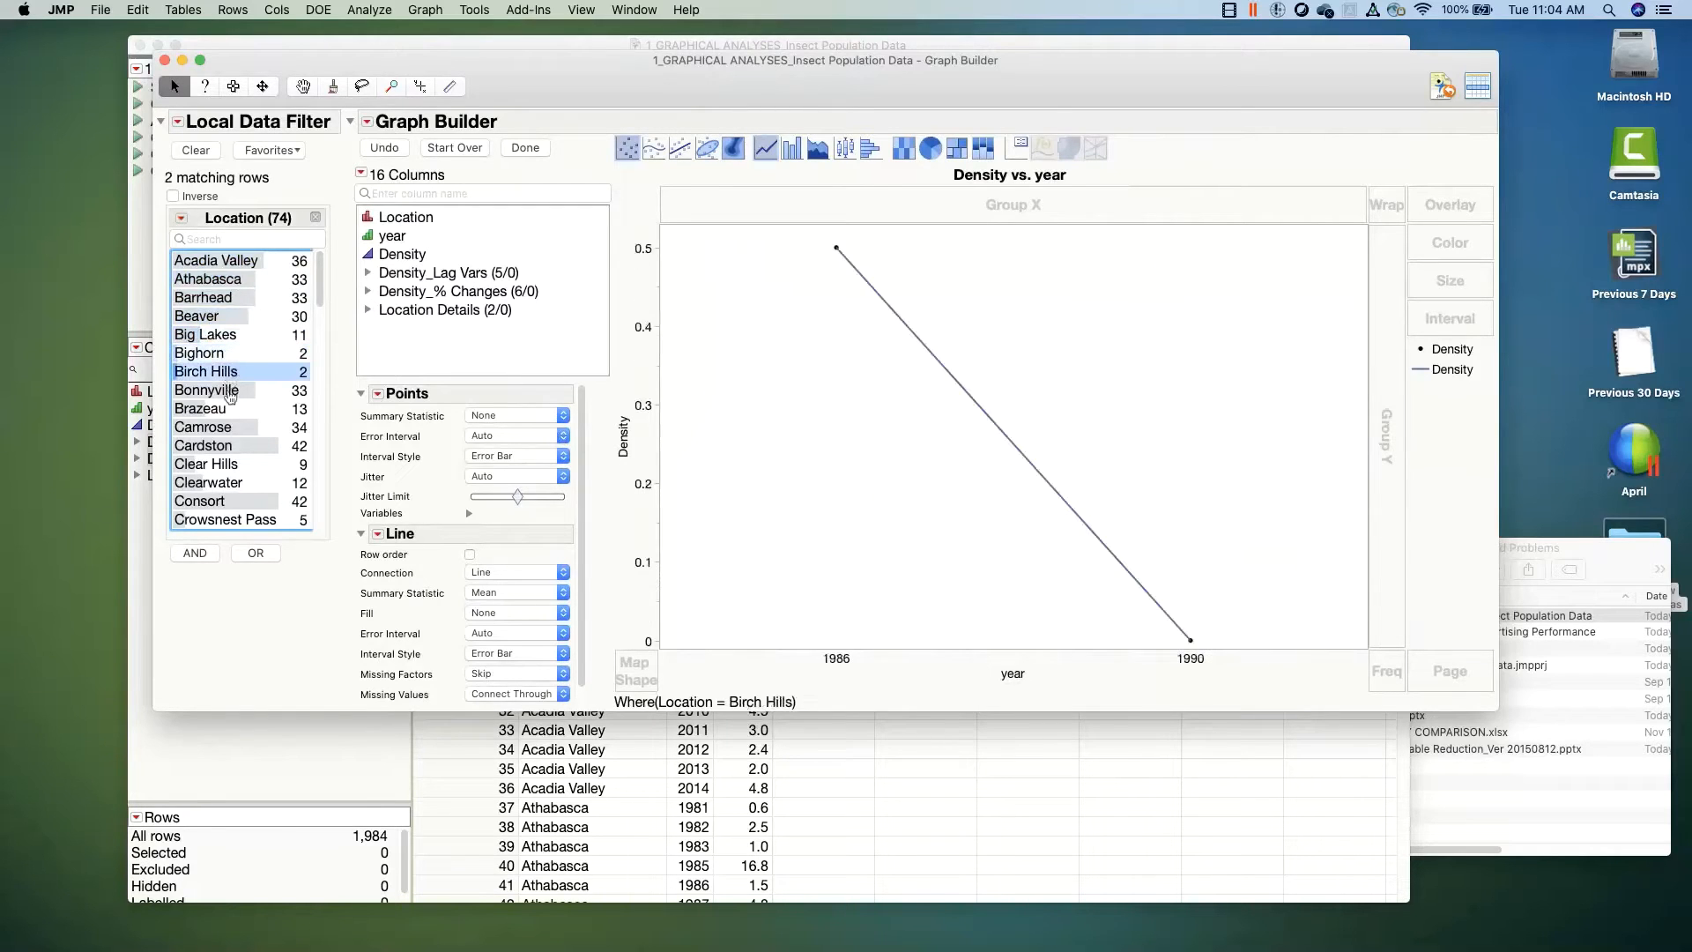
{"action": "left_click", "coordinate": [229, 395]}
{"action": "left_click", "coordinate": [215, 407]}
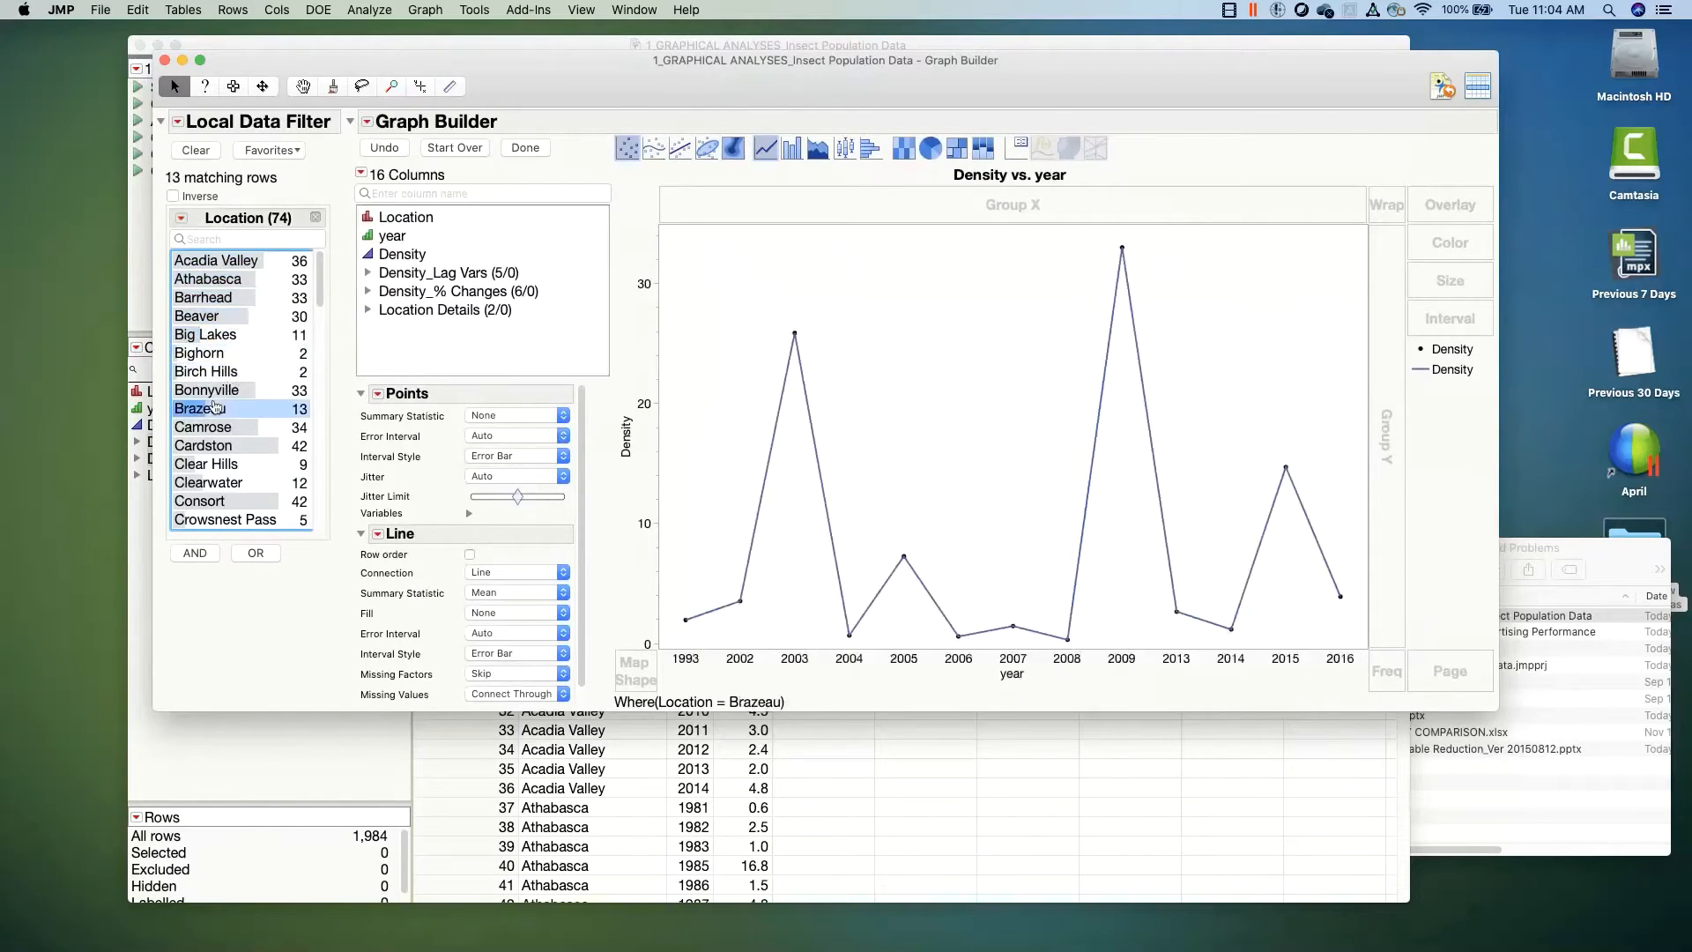
Step: Step the Location filter onward from Camrose to Northern Sunrise, reviewing each Density time series, and close the graph
{"action": "key", "text": "Down"}
{"action": "key", "text": "Down"}
{"action": "key", "text": "Down"}
{"action": "key", "text": "Down"}
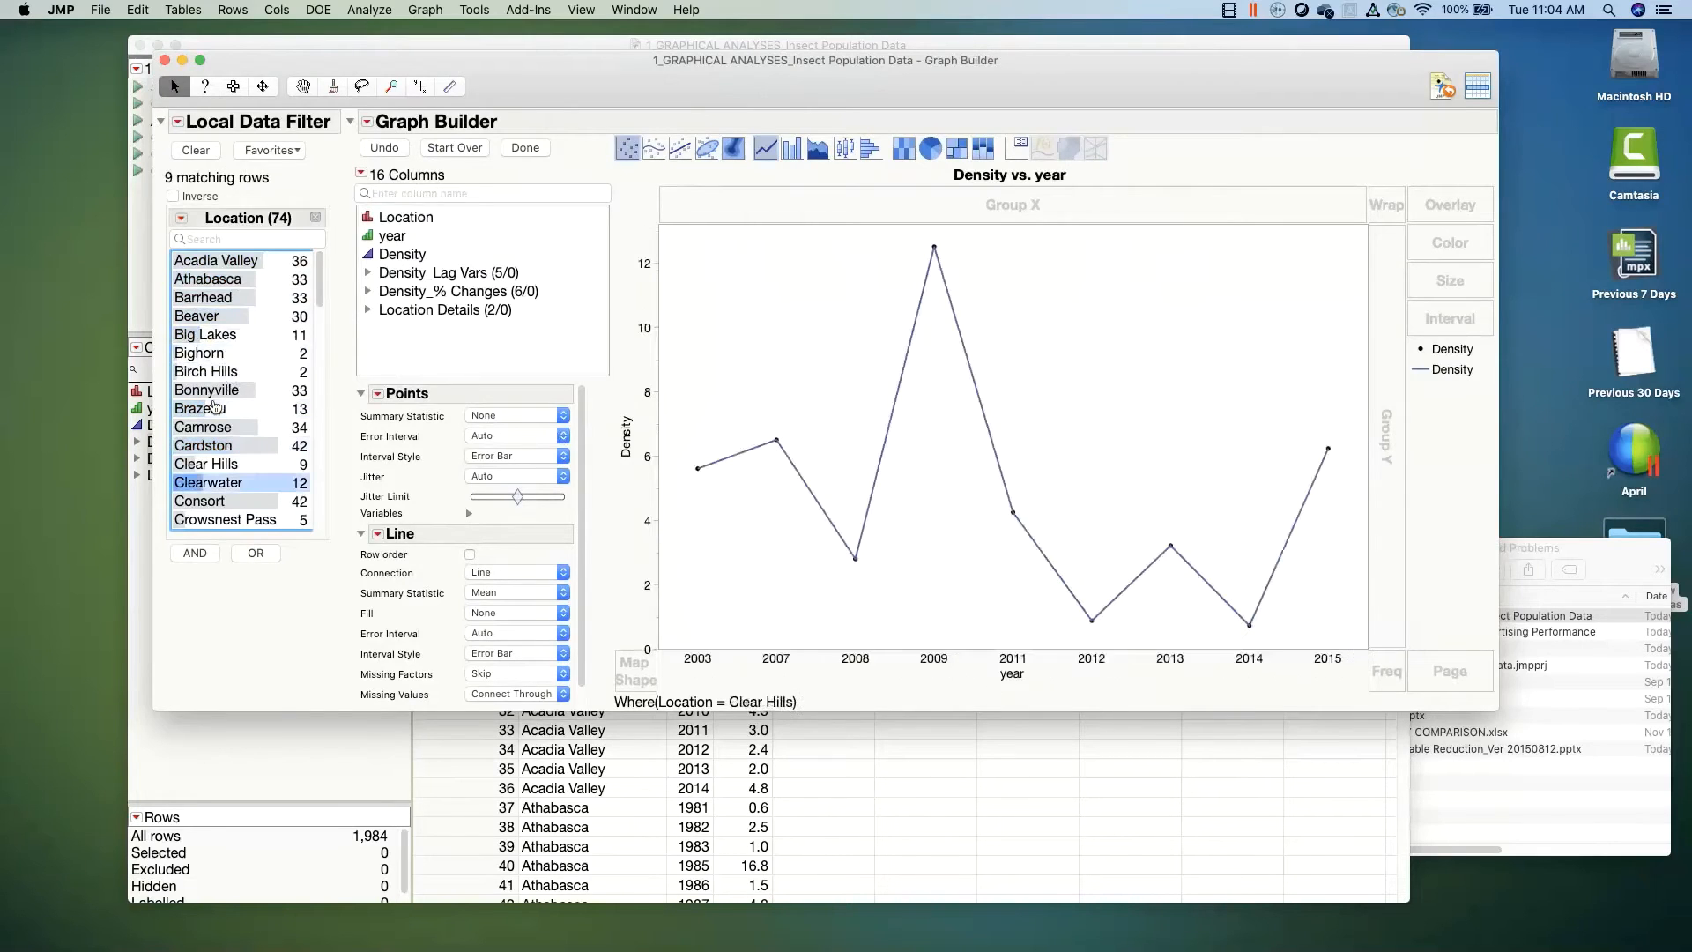
{"action": "key", "text": "Down"}
{"action": "key", "text": "Down"}
{"action": "key", "text": "Down"}
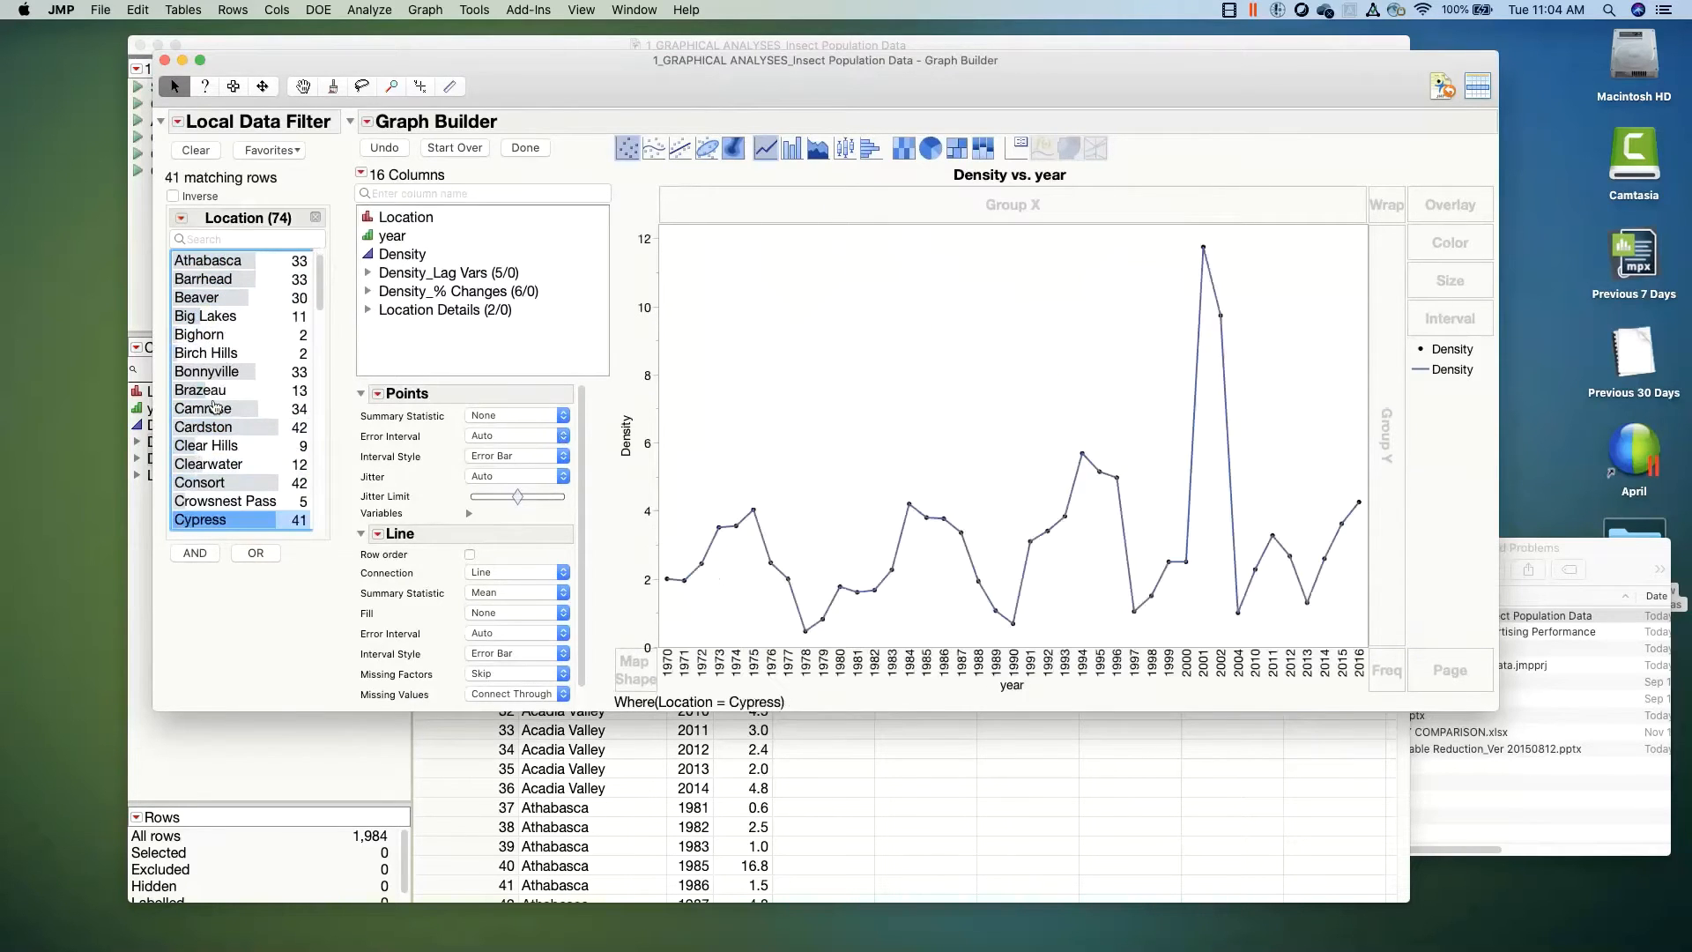
{"action": "key", "text": "Down"}
{"action": "key", "text": "Down"}
{"action": "key", "text": "Down"}
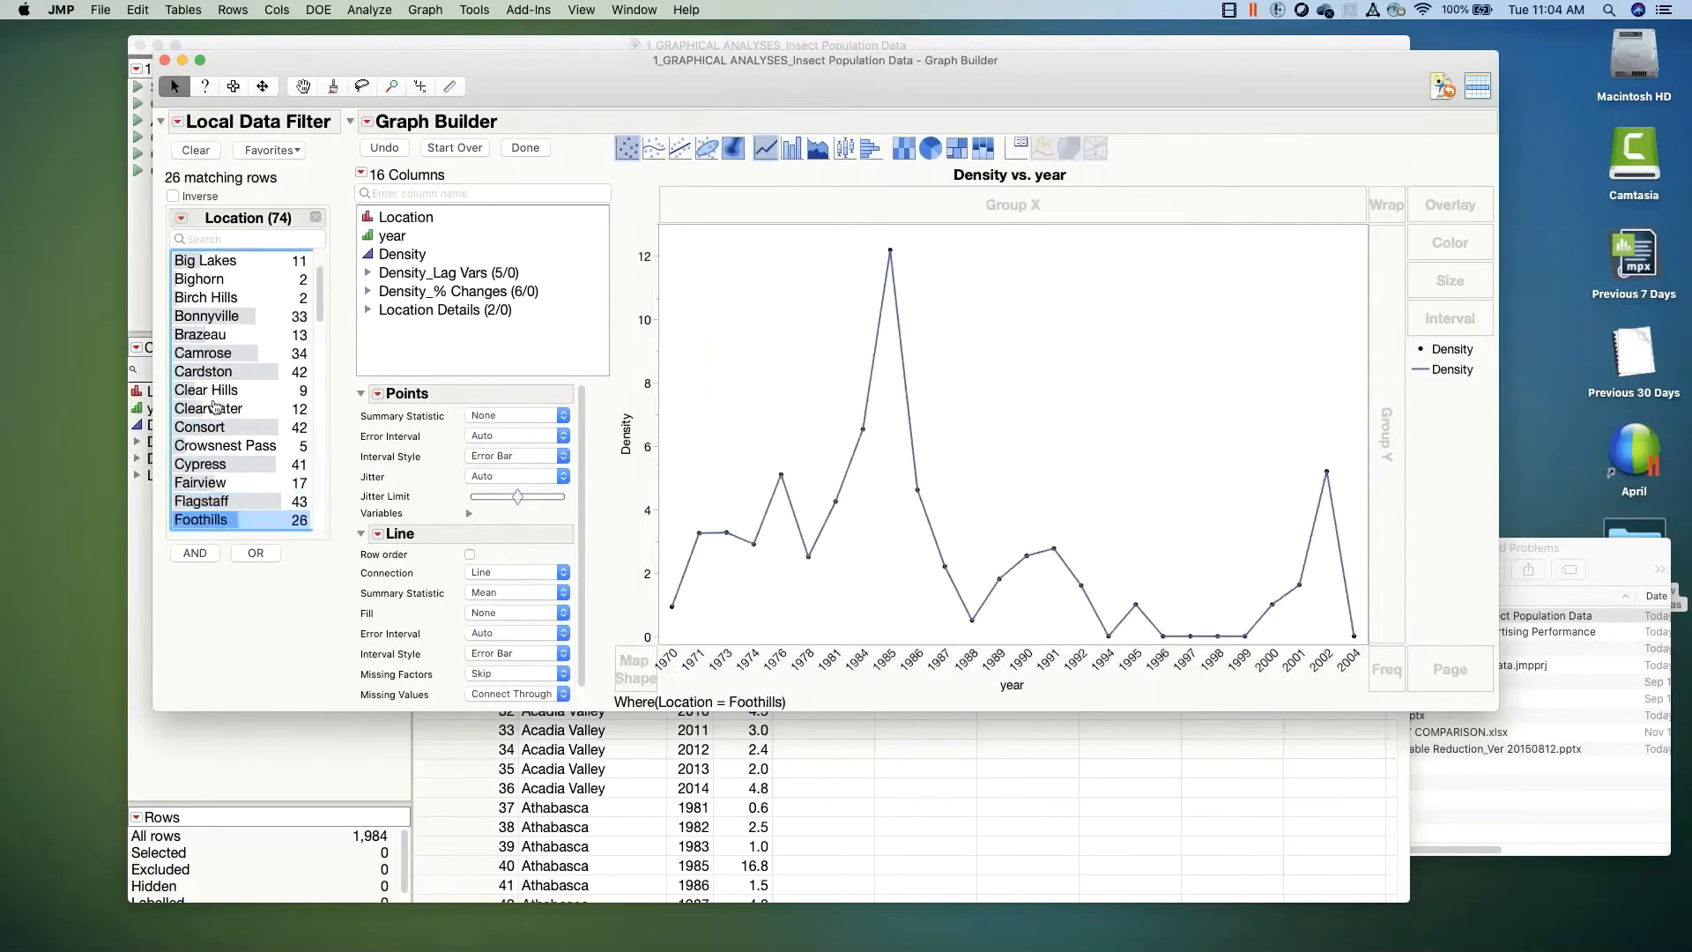
{"action": "key", "text": "Down"}
{"action": "key", "text": "Down"}
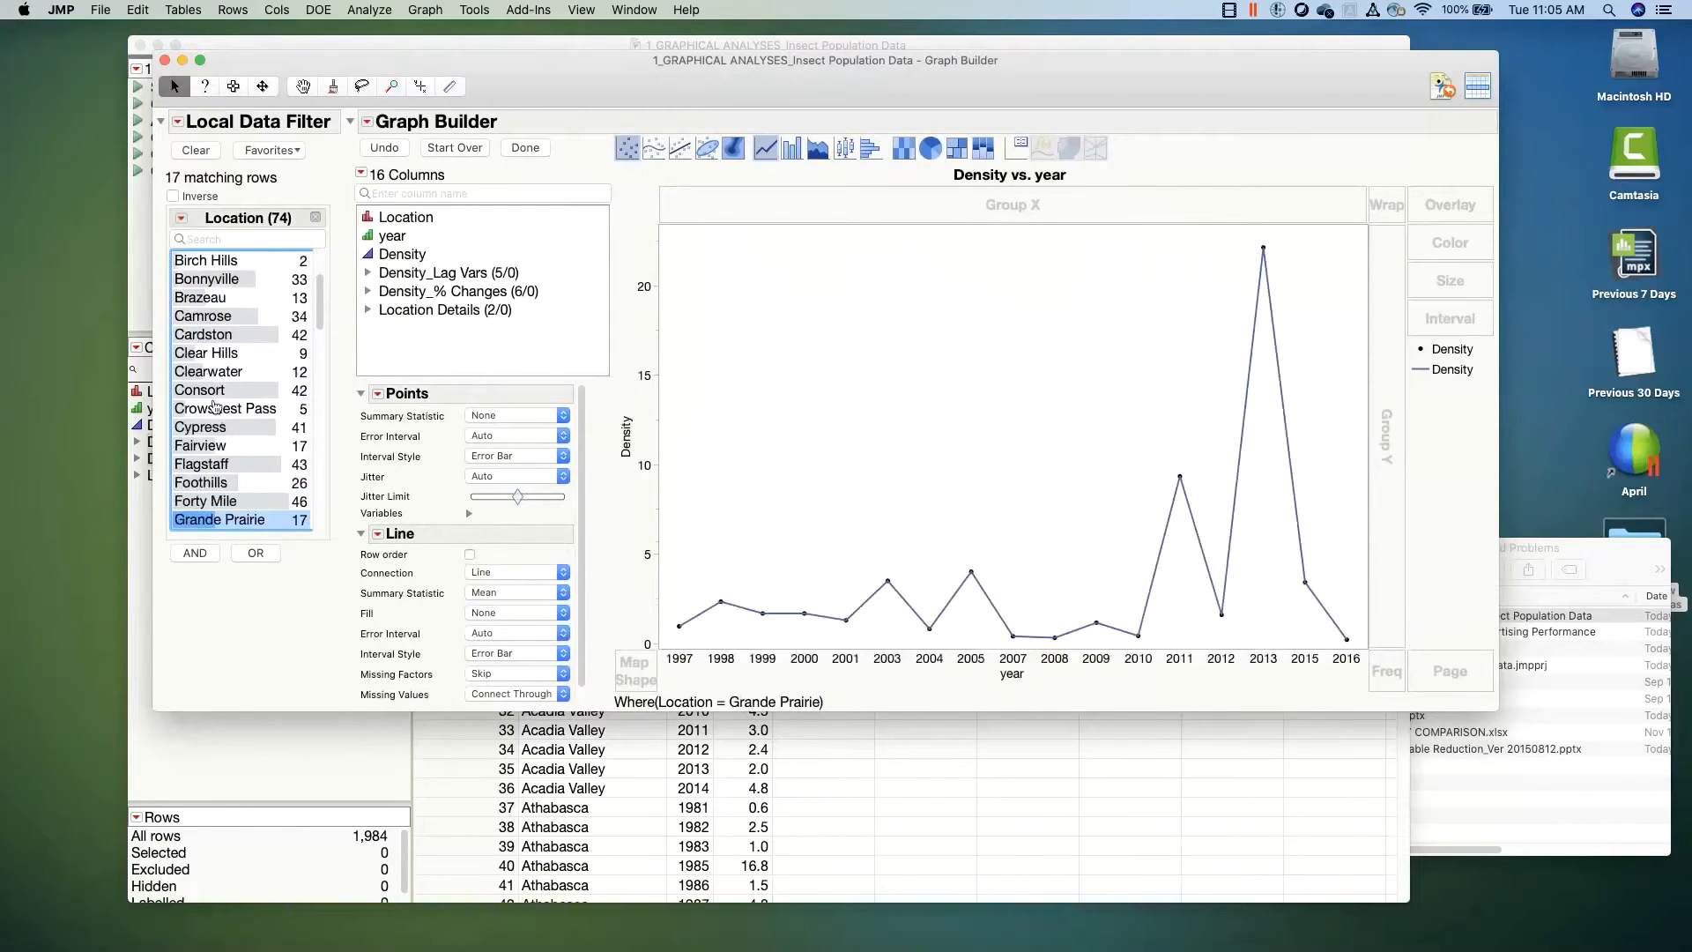
{"action": "key", "text": "Down"}
{"action": "key", "text": "Down"}
{"action": "key", "text": "Down"}
{"action": "key", "text": "Down"}
{"action": "key", "text": "Down"}
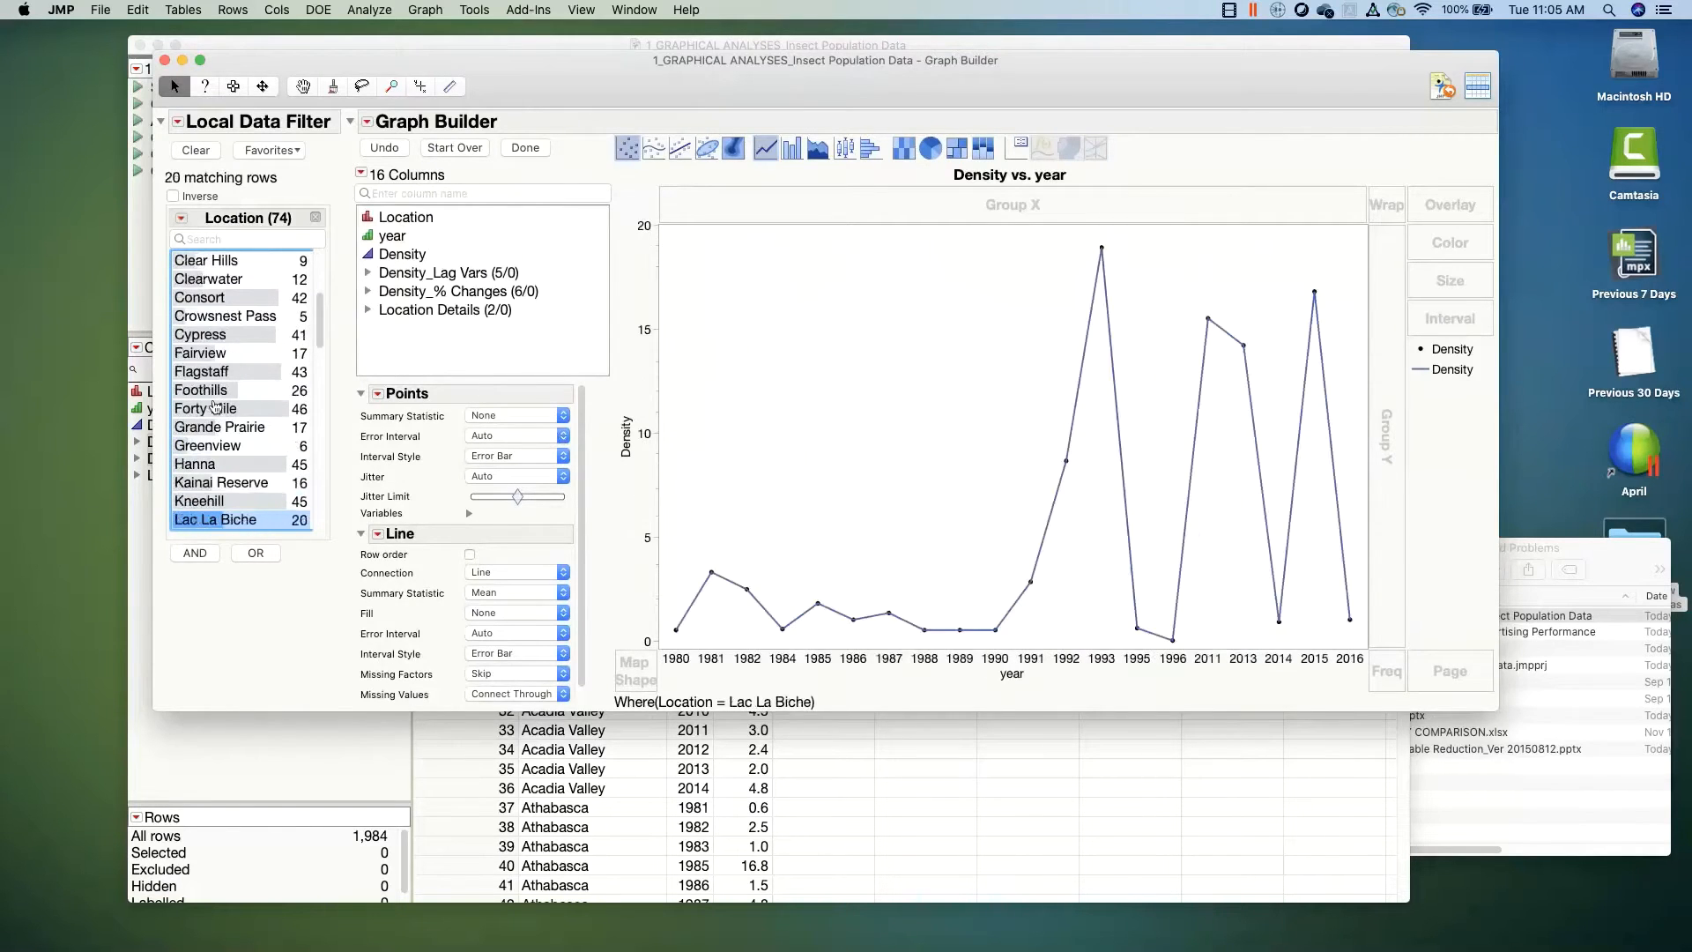
{"action": "key", "text": "Down"}
{"action": "key", "text": "Down"}
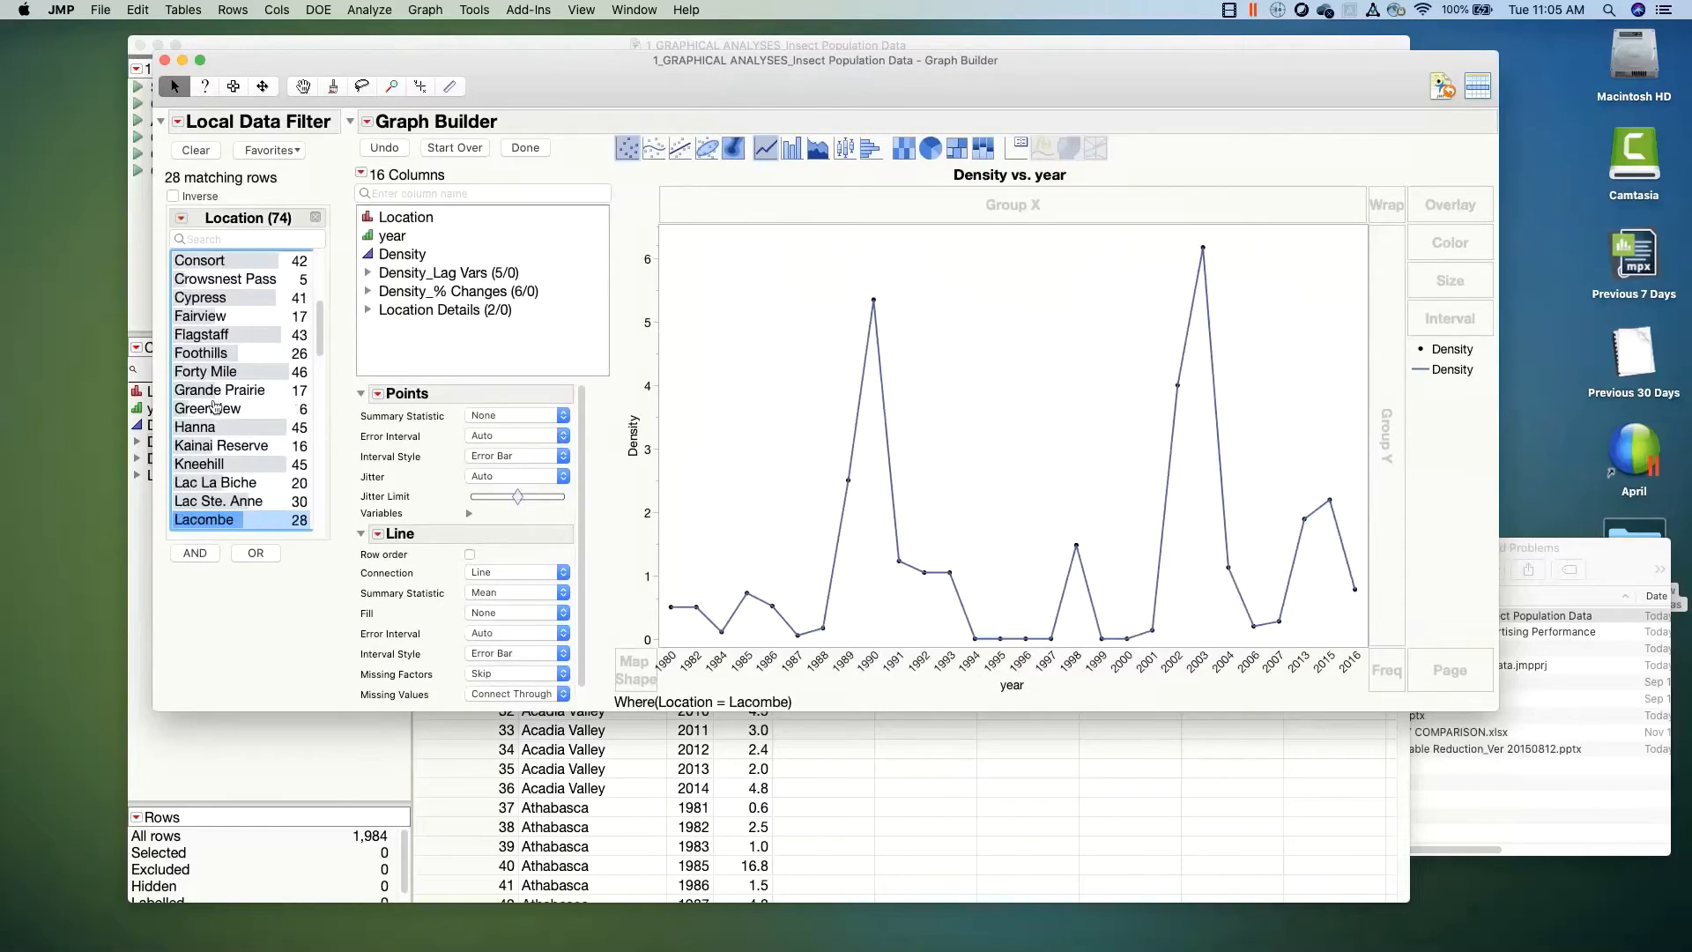
{"action": "key", "text": "Down"}
{"action": "key", "text": "Down"}
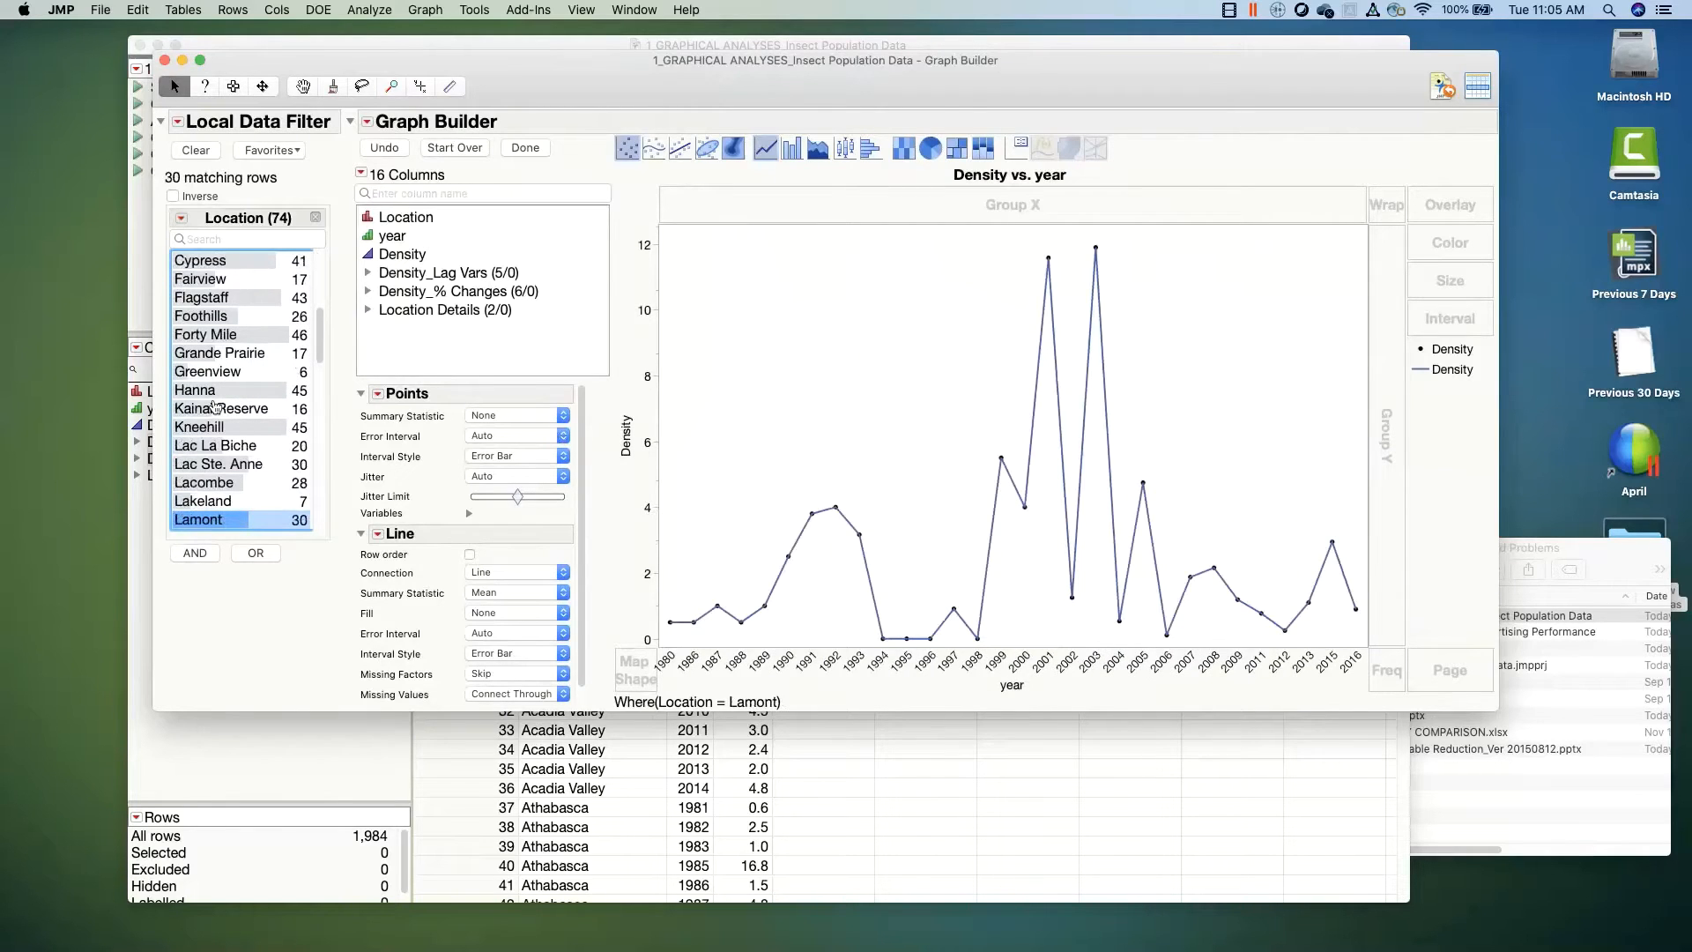
{"action": "key", "text": "Down"}
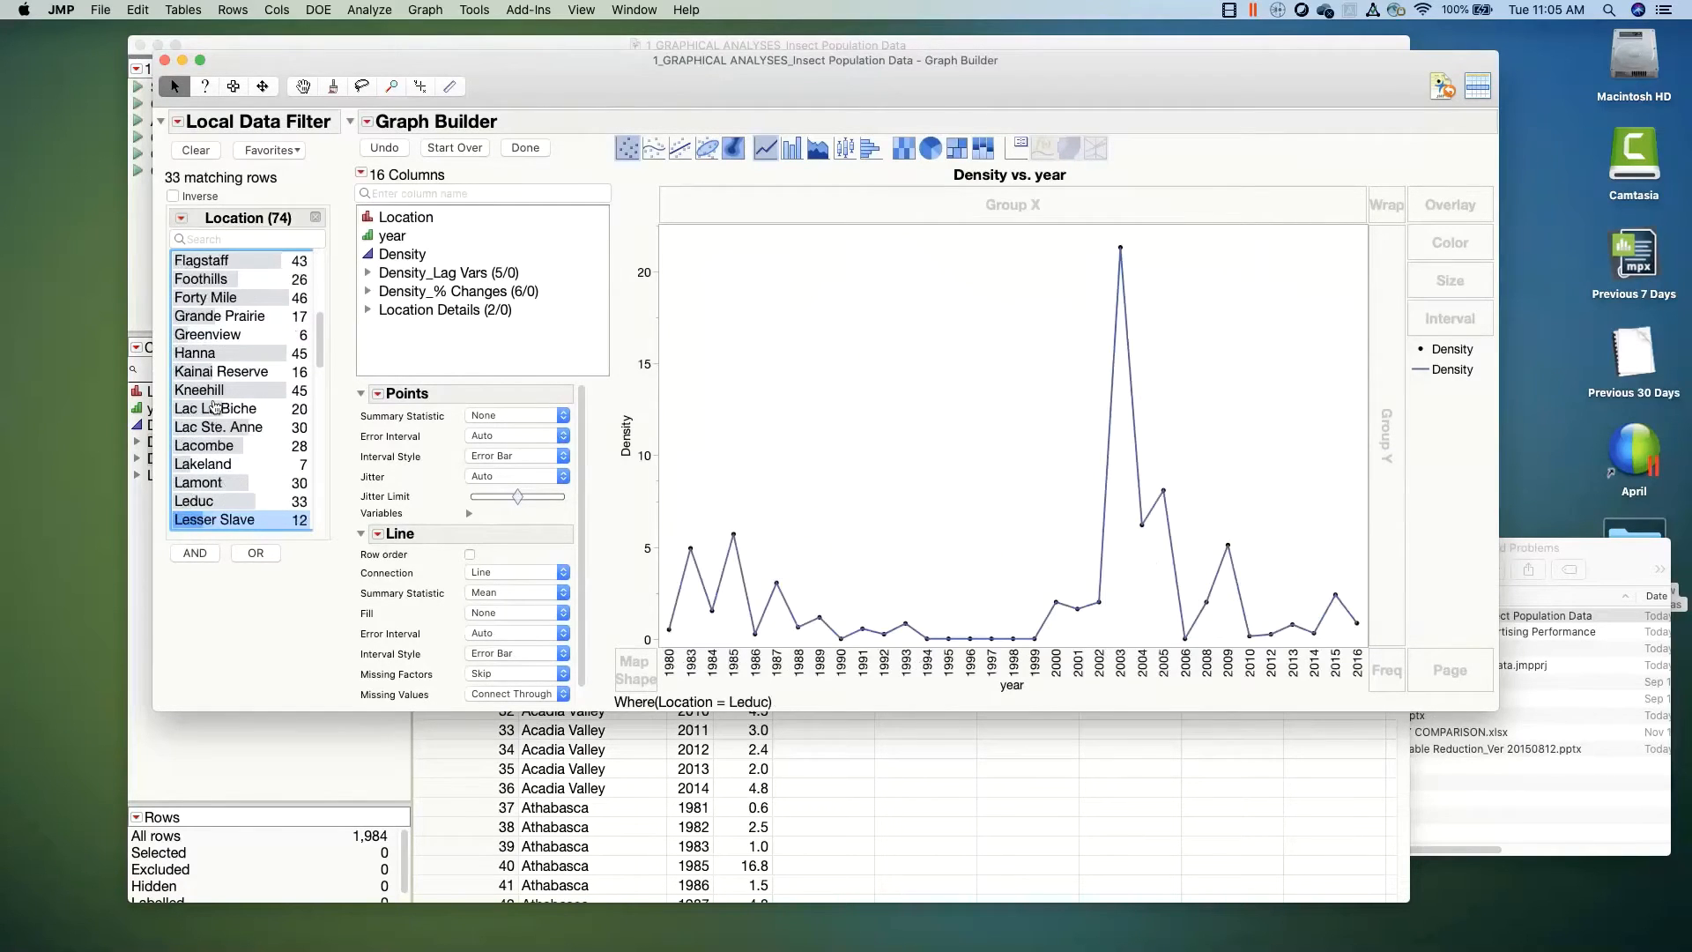
{"action": "key", "text": "Down"}
{"action": "key", "text": "Down"}
{"action": "key", "text": "Down"}
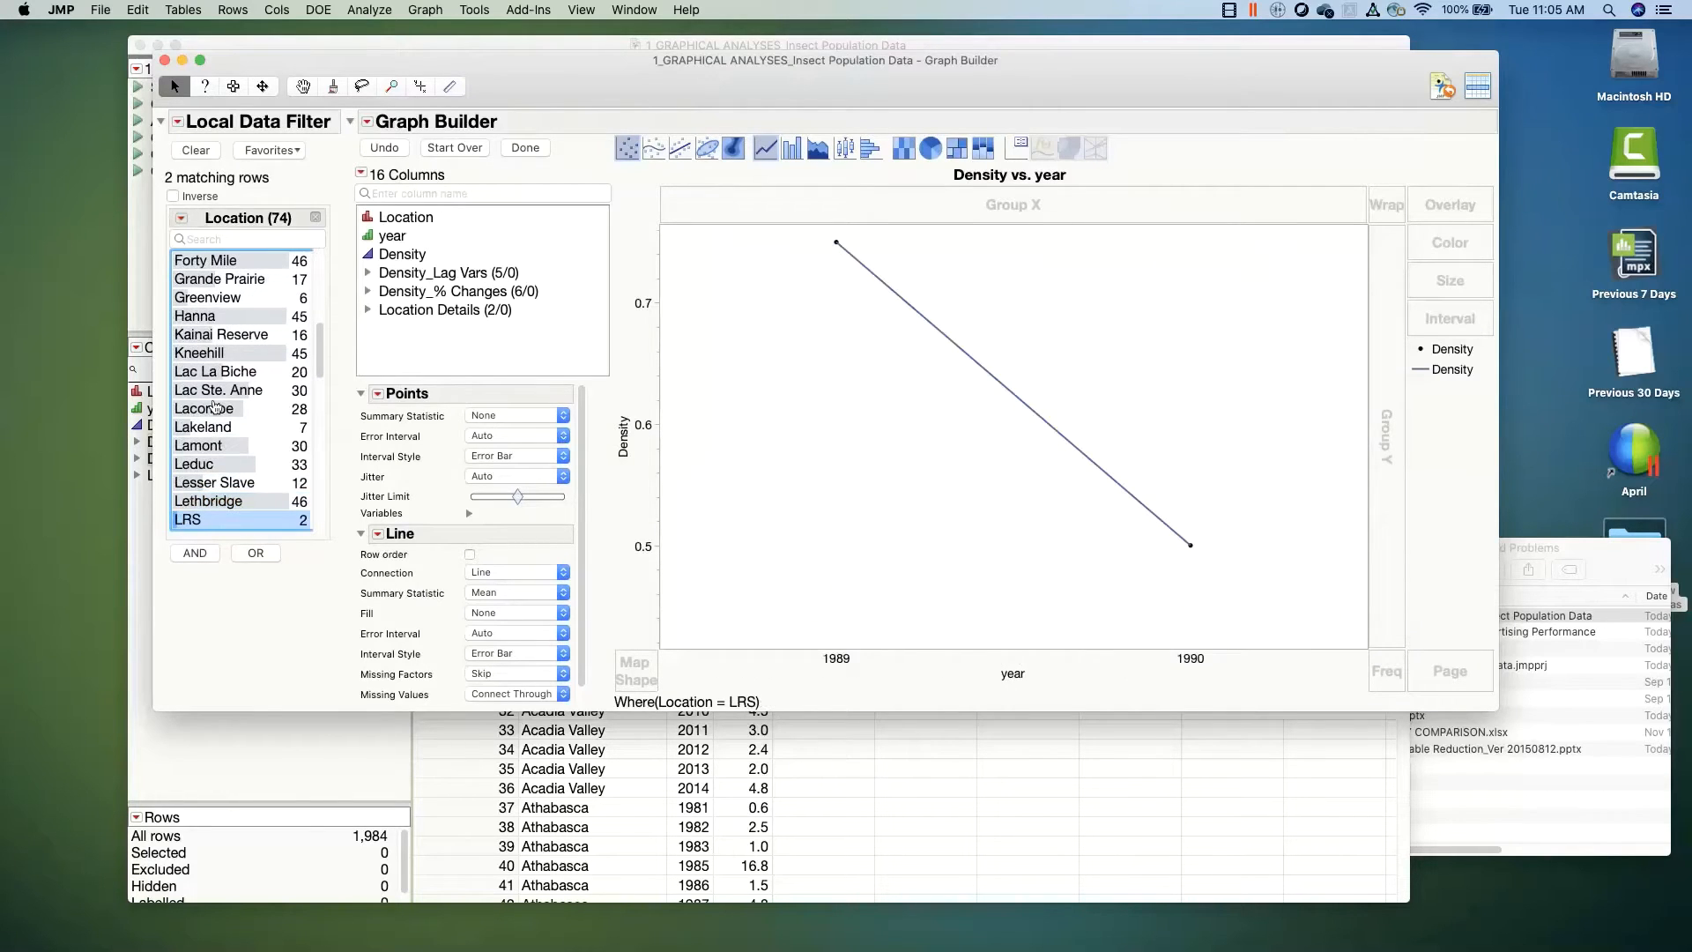
{"action": "key", "text": "Down"}
{"action": "key", "text": "Down"}
{"action": "key", "text": "Down"}
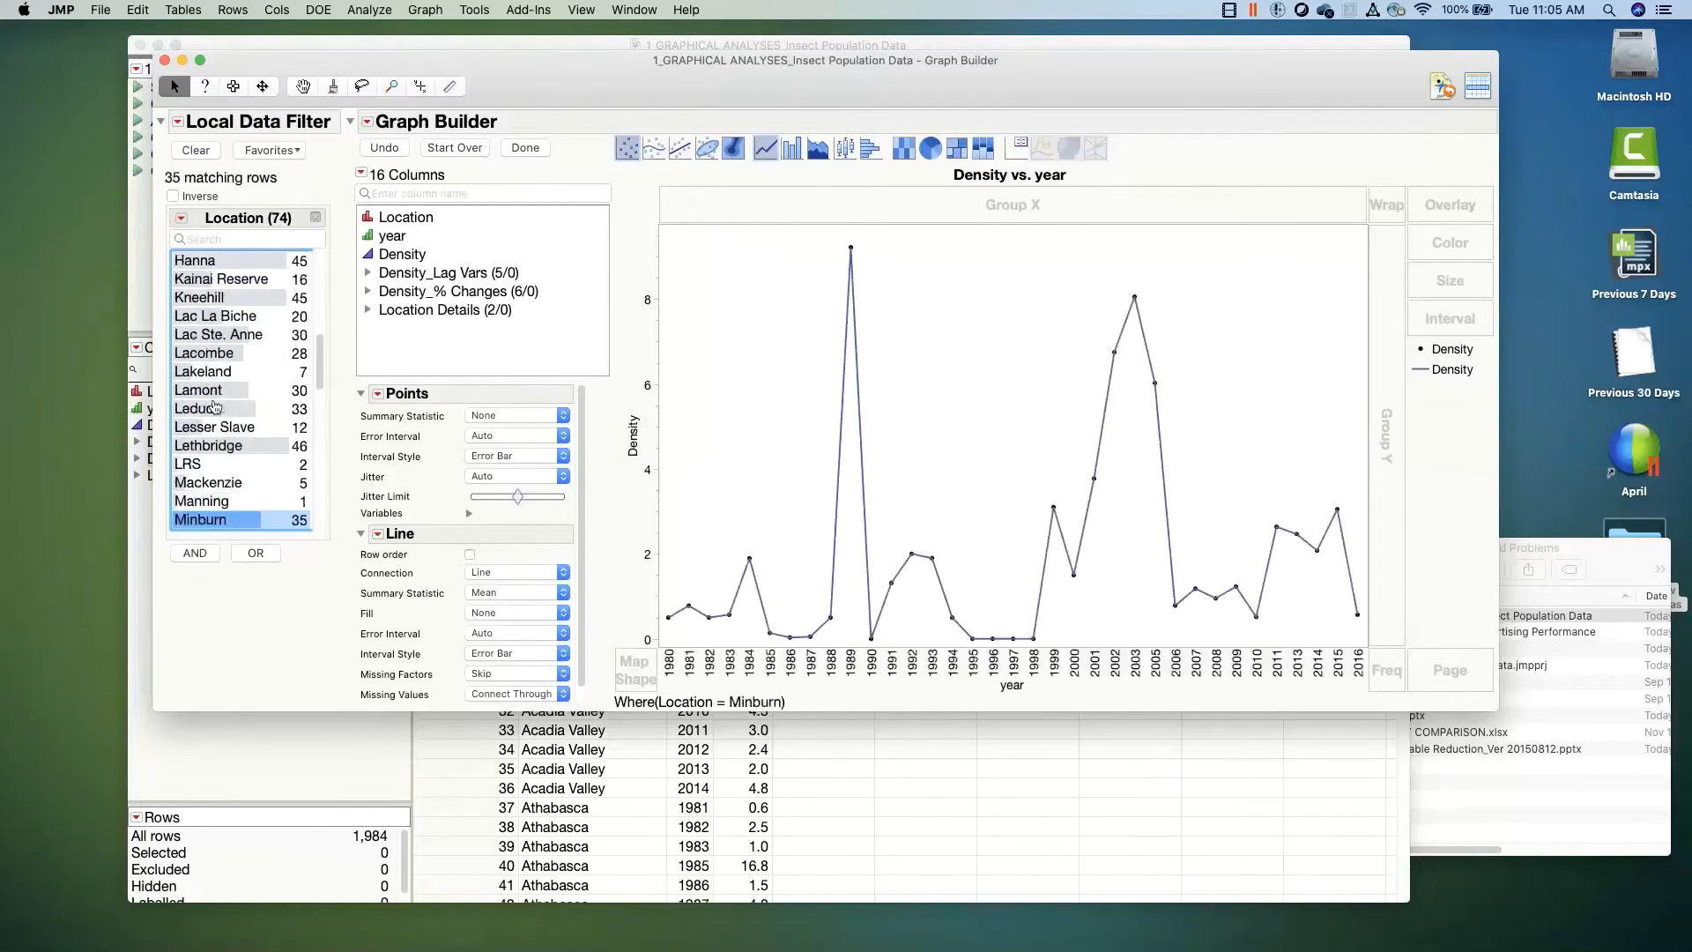
{"action": "key", "text": "Down"}
{"action": "key", "text": "Down"}
{"action": "key", "text": "Up"}
{"action": "key", "text": "Up"}
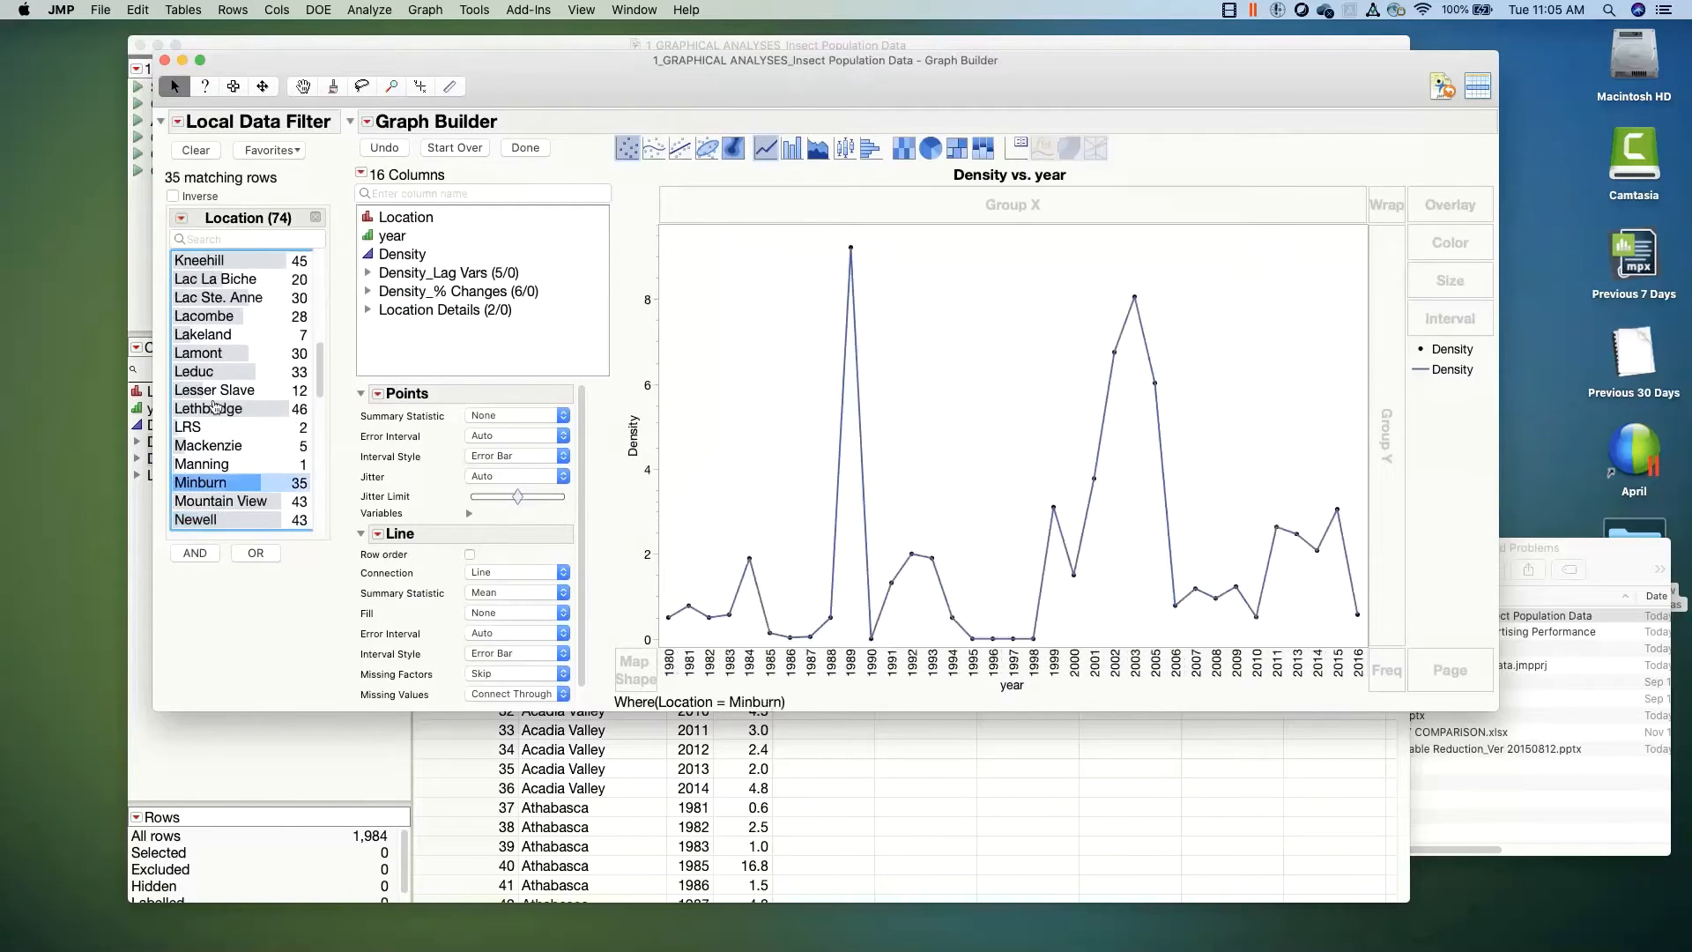
{"action": "key", "text": "Up"}
{"action": "key", "text": "Down"}
{"action": "key", "text": "Down"}
{"action": "key", "text": "Down"}
{"action": "key", "text": "Down"}
{"action": "key", "text": "Down"}
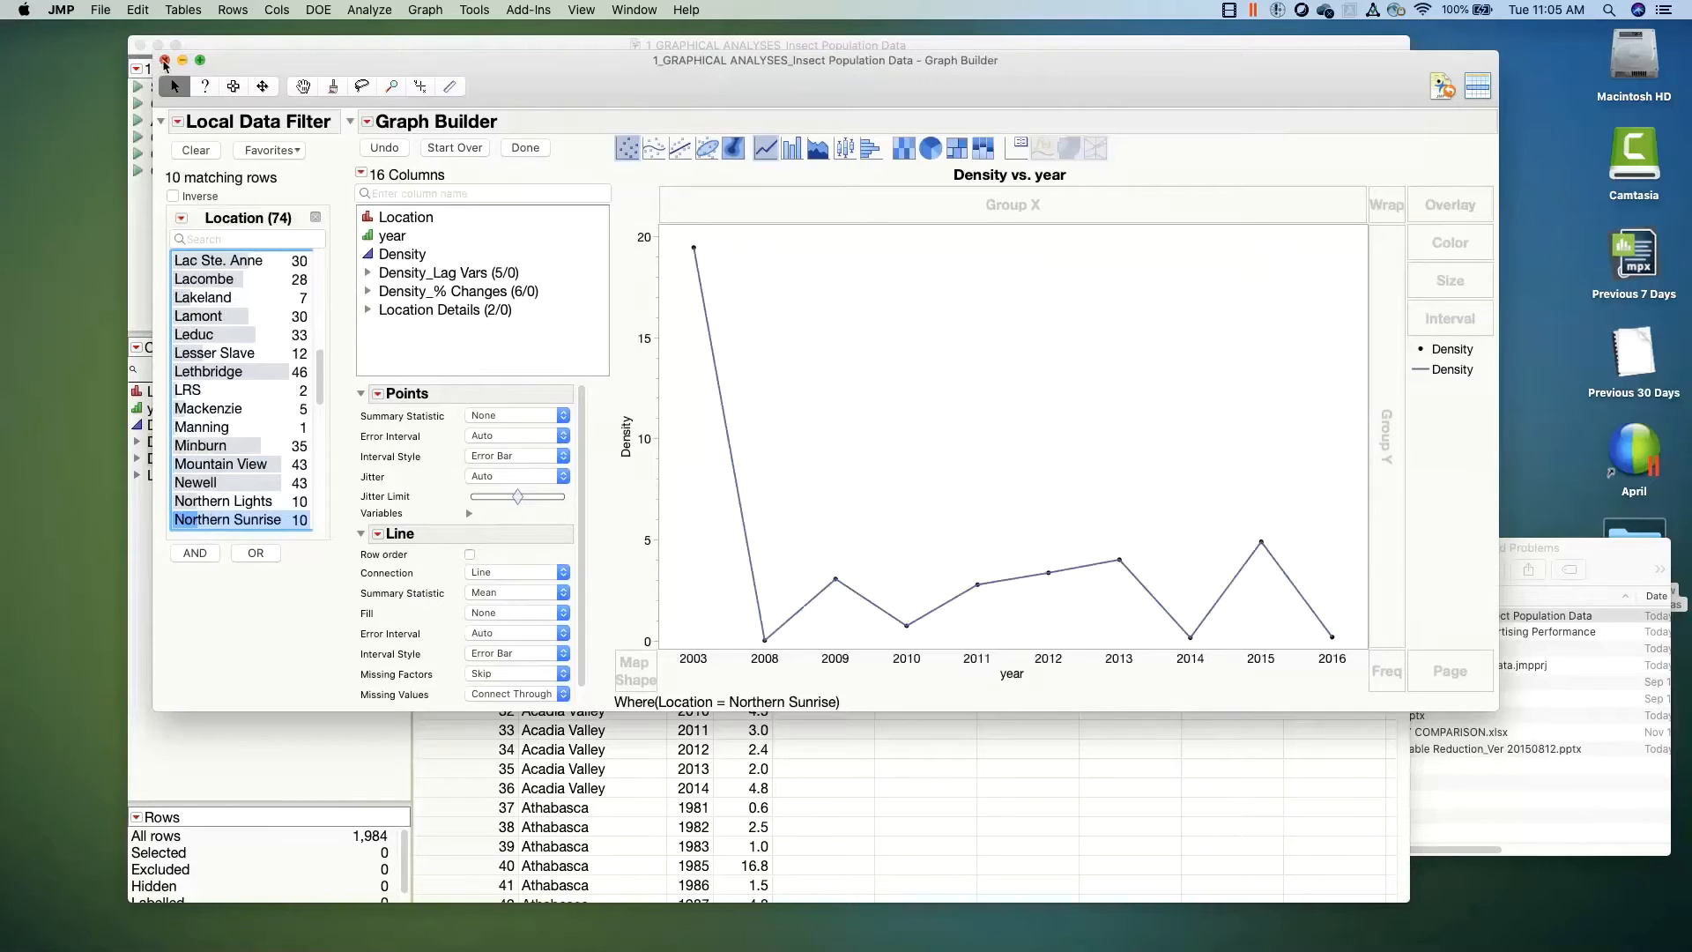
{"action": "left_click", "coordinate": [164, 61]}
{"action": "left_click_drag", "start_coordinate": [282, 46], "coordinate": [257, 45]}
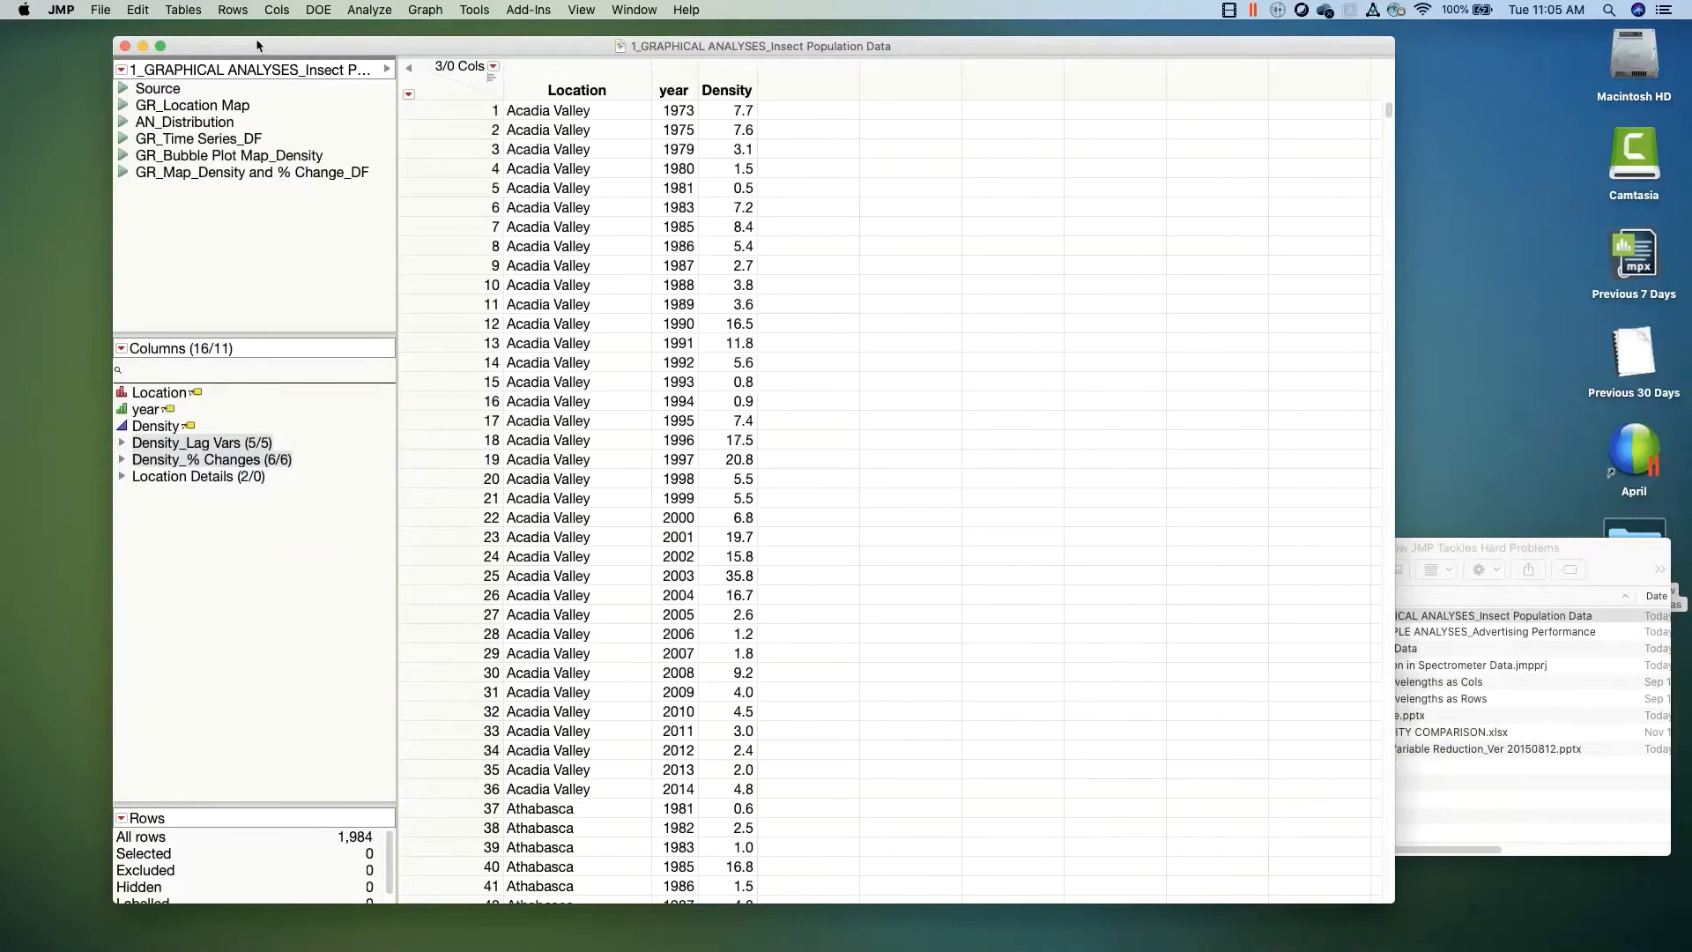
Step: Start a Bubble Plot with latitude as Y and longitude as X from the Location Details group
{"action": "left_click", "coordinate": [427, 13]}
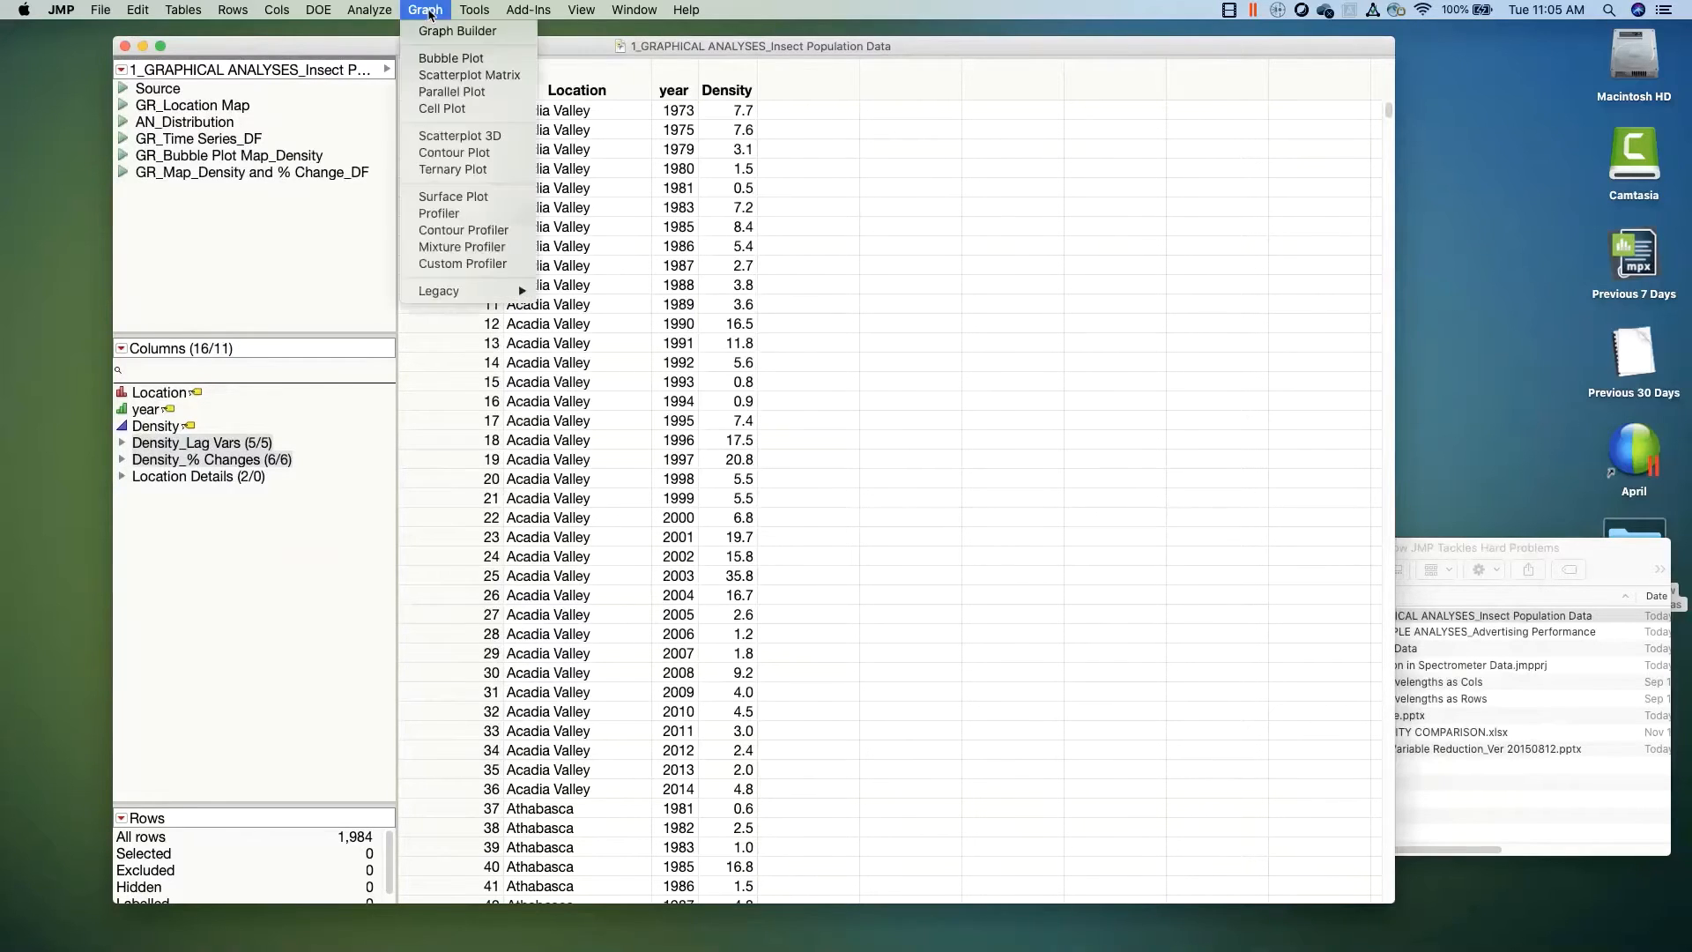
{"action": "left_click", "coordinate": [474, 62]}
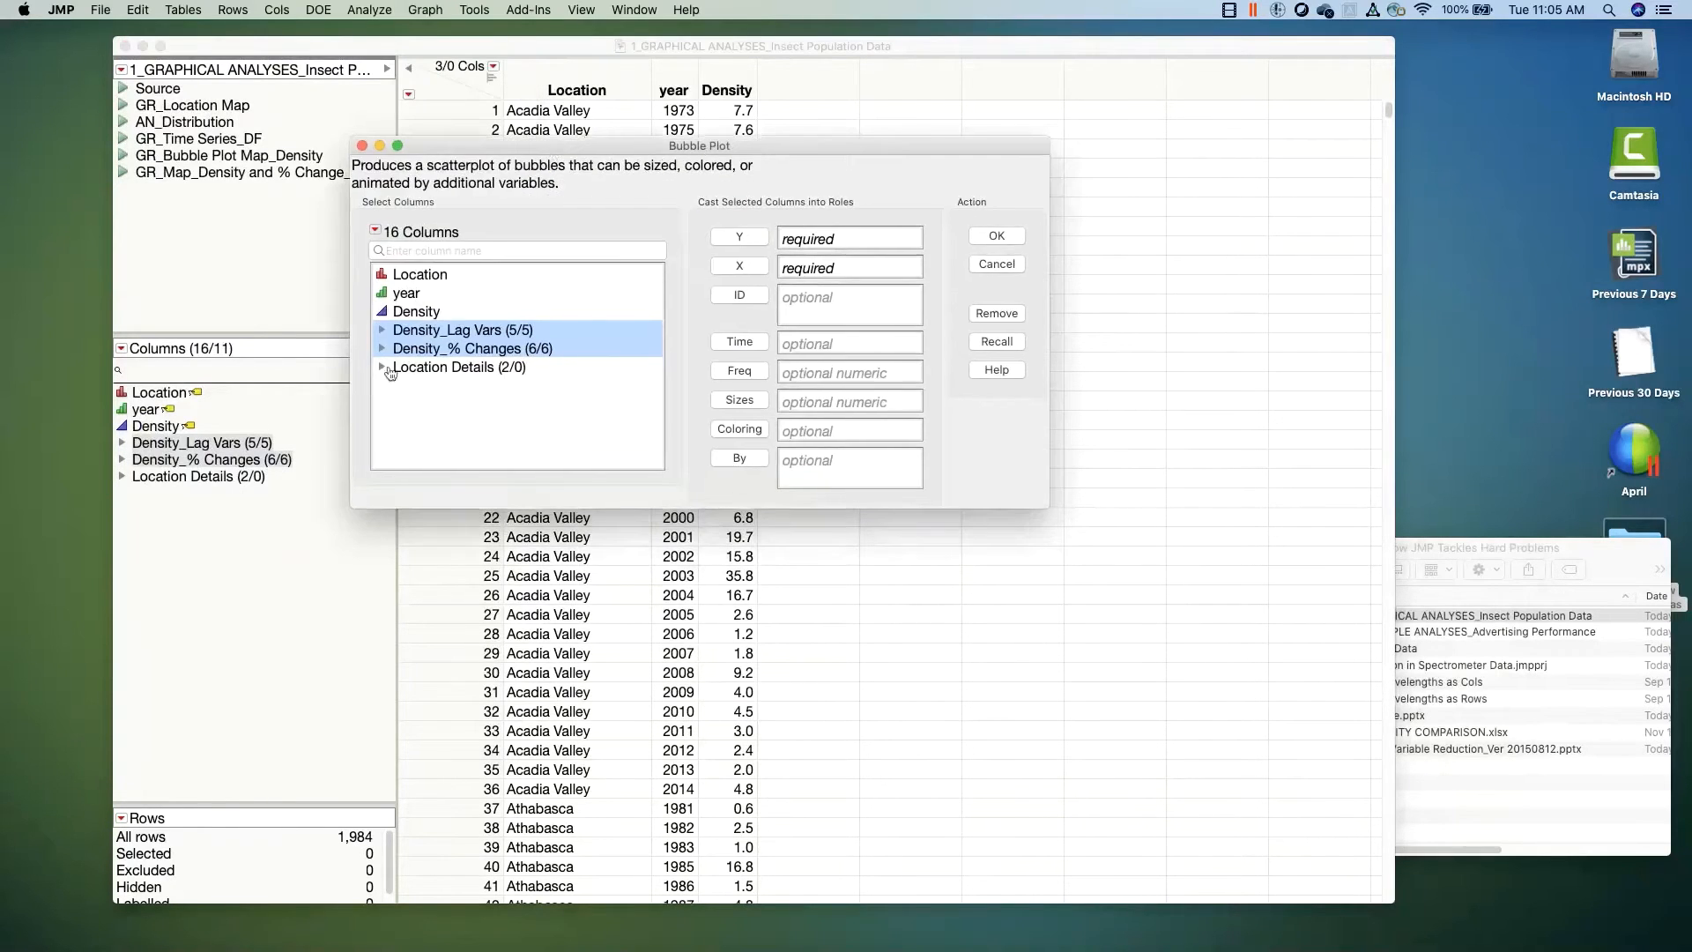
{"action": "left_click", "coordinate": [381, 369]}
{"action": "left_click", "coordinate": [430, 385]}
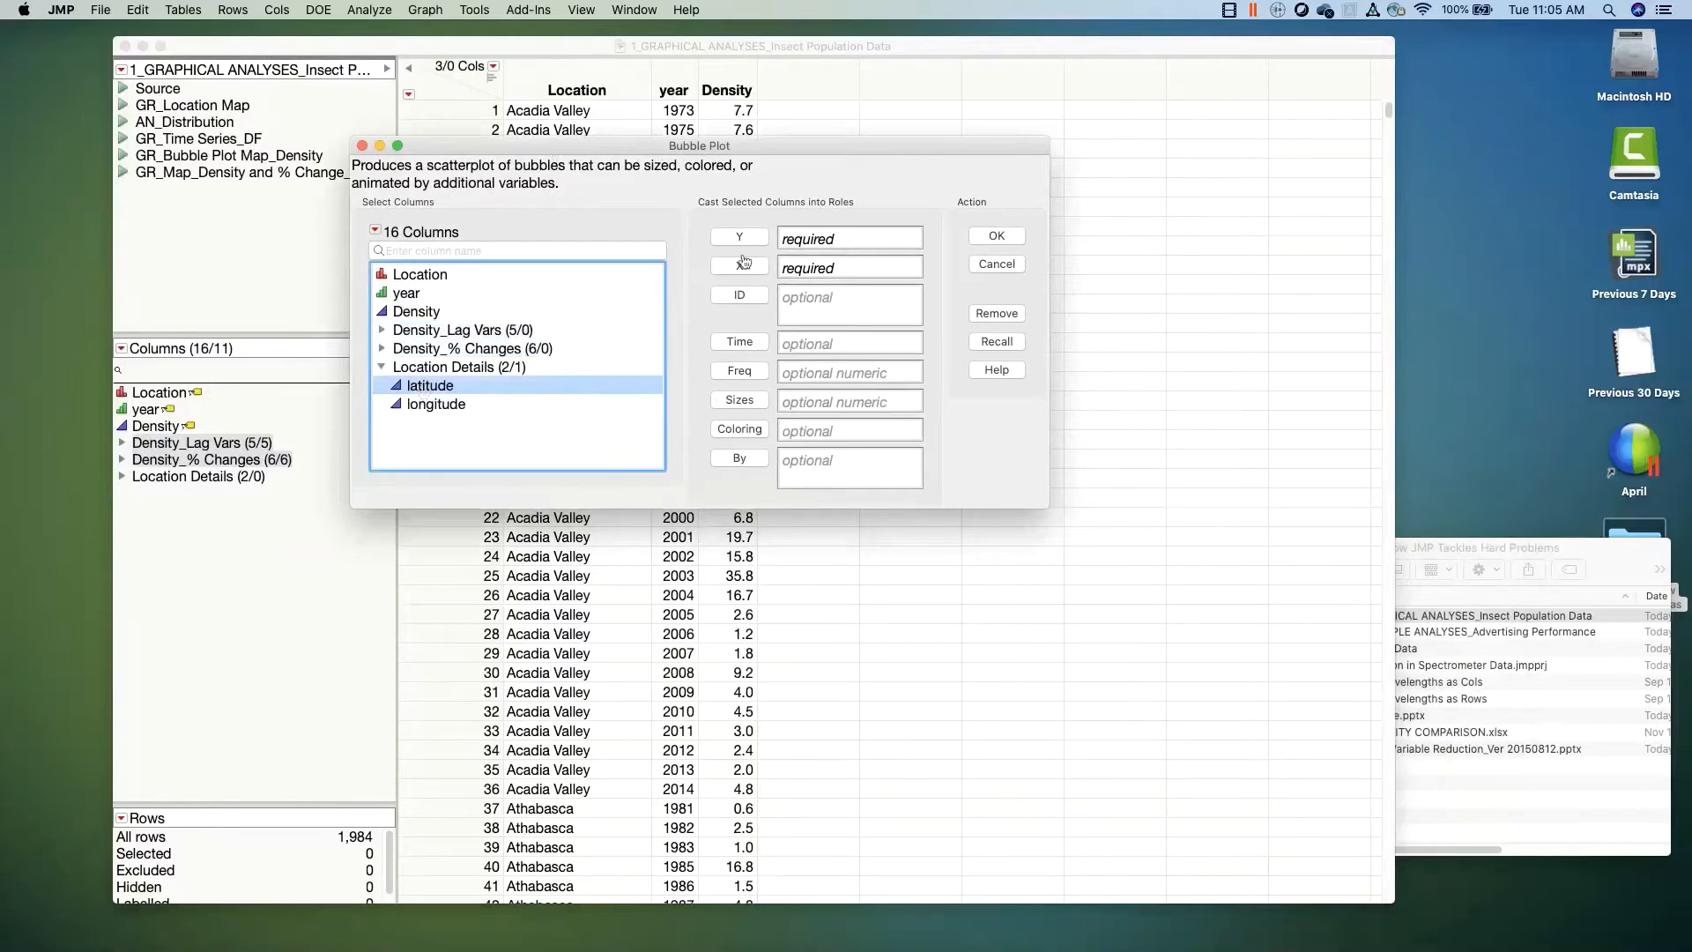
{"action": "double_click", "coordinate": [486, 393]}
{"action": "left_click", "coordinate": [487, 404]}
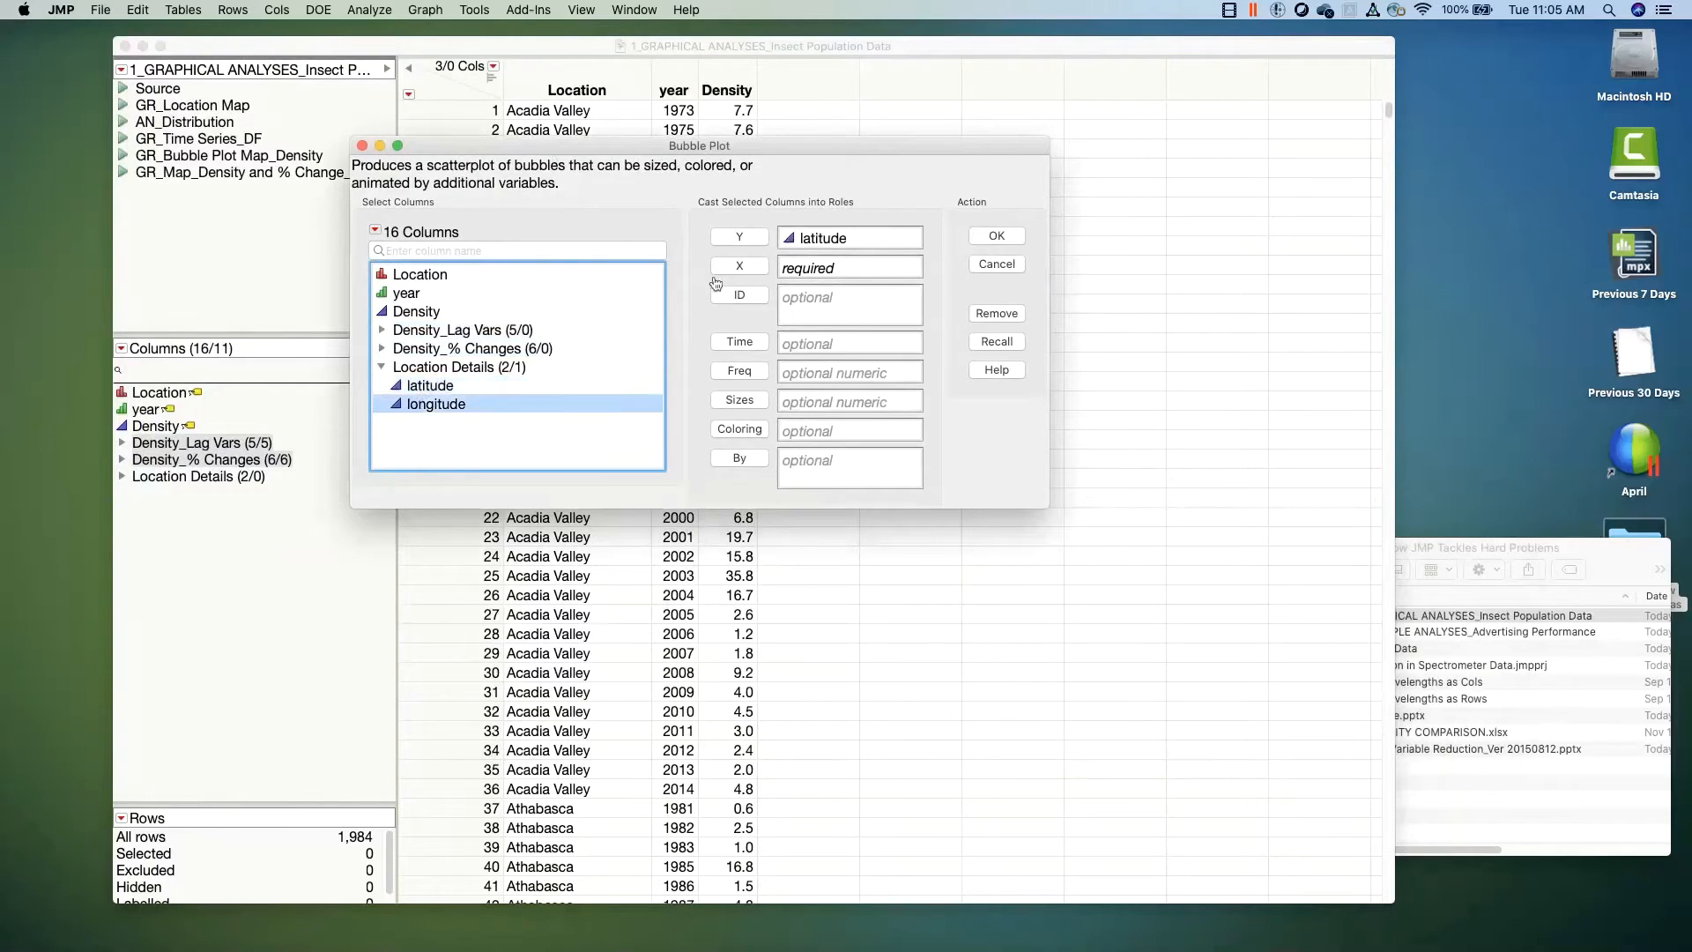
{"action": "left_click", "coordinate": [723, 269]}
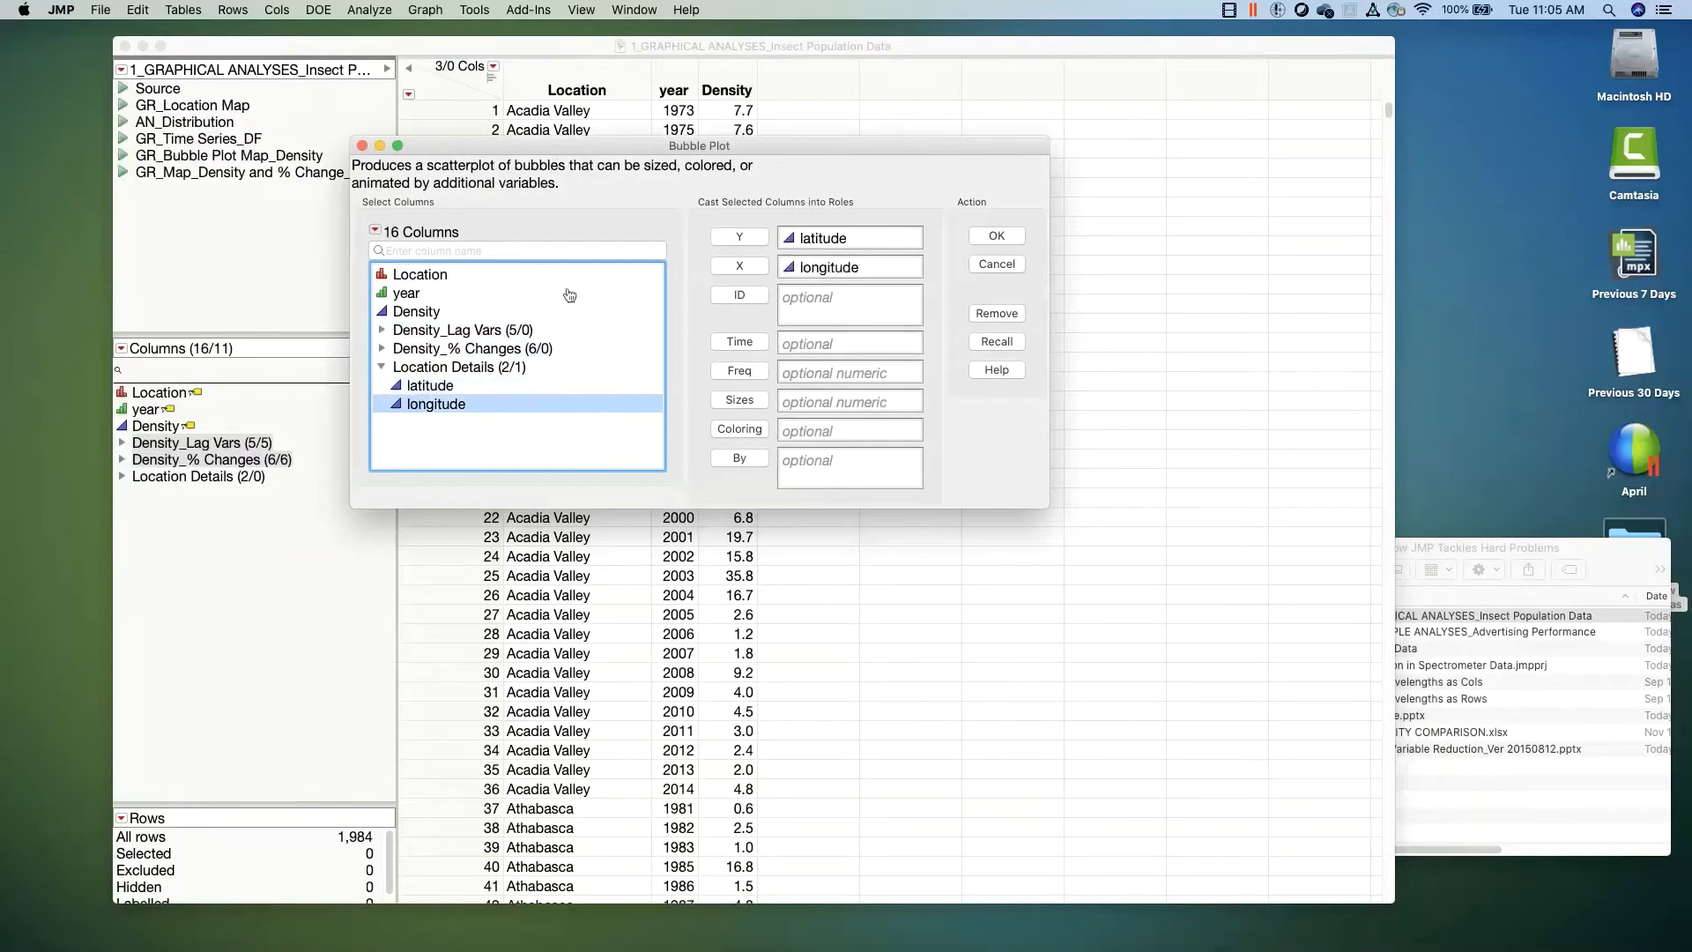
Step: Assign Location as ID, year as Time and Density as Sizes, and create the bubble plot
{"action": "left_click", "coordinate": [436, 278]}
{"action": "left_click", "coordinate": [729, 300]}
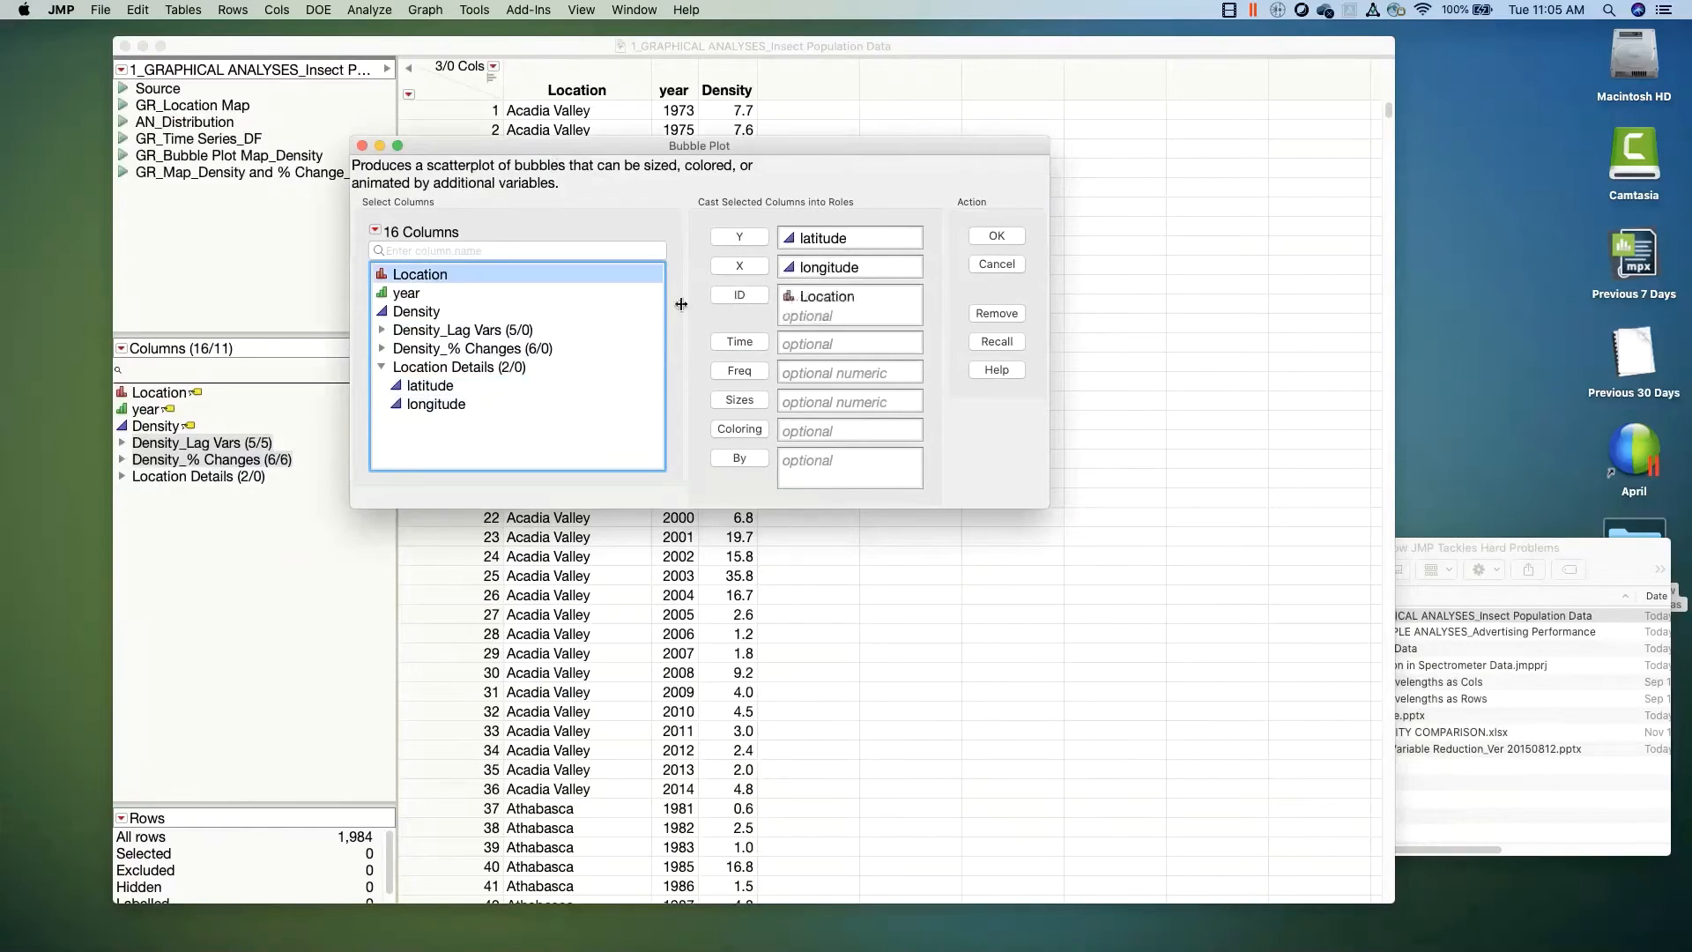
{"action": "left_click", "coordinate": [410, 298]}
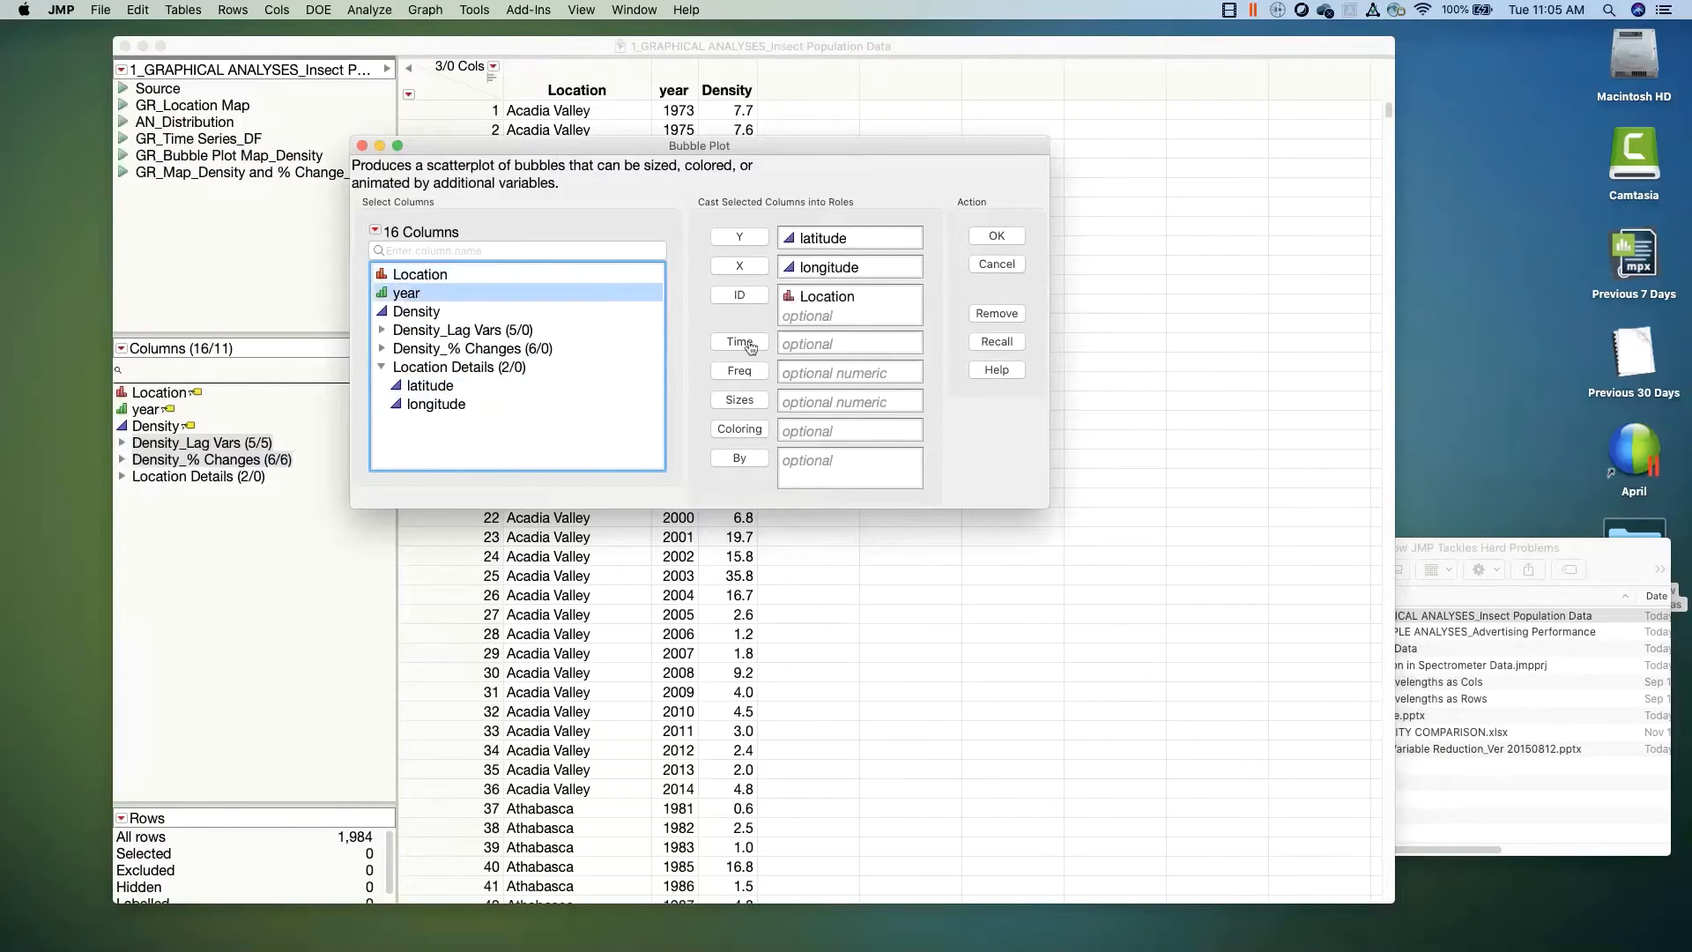
{"action": "left_click", "coordinate": [749, 344]}
{"action": "left_click", "coordinate": [485, 314]}
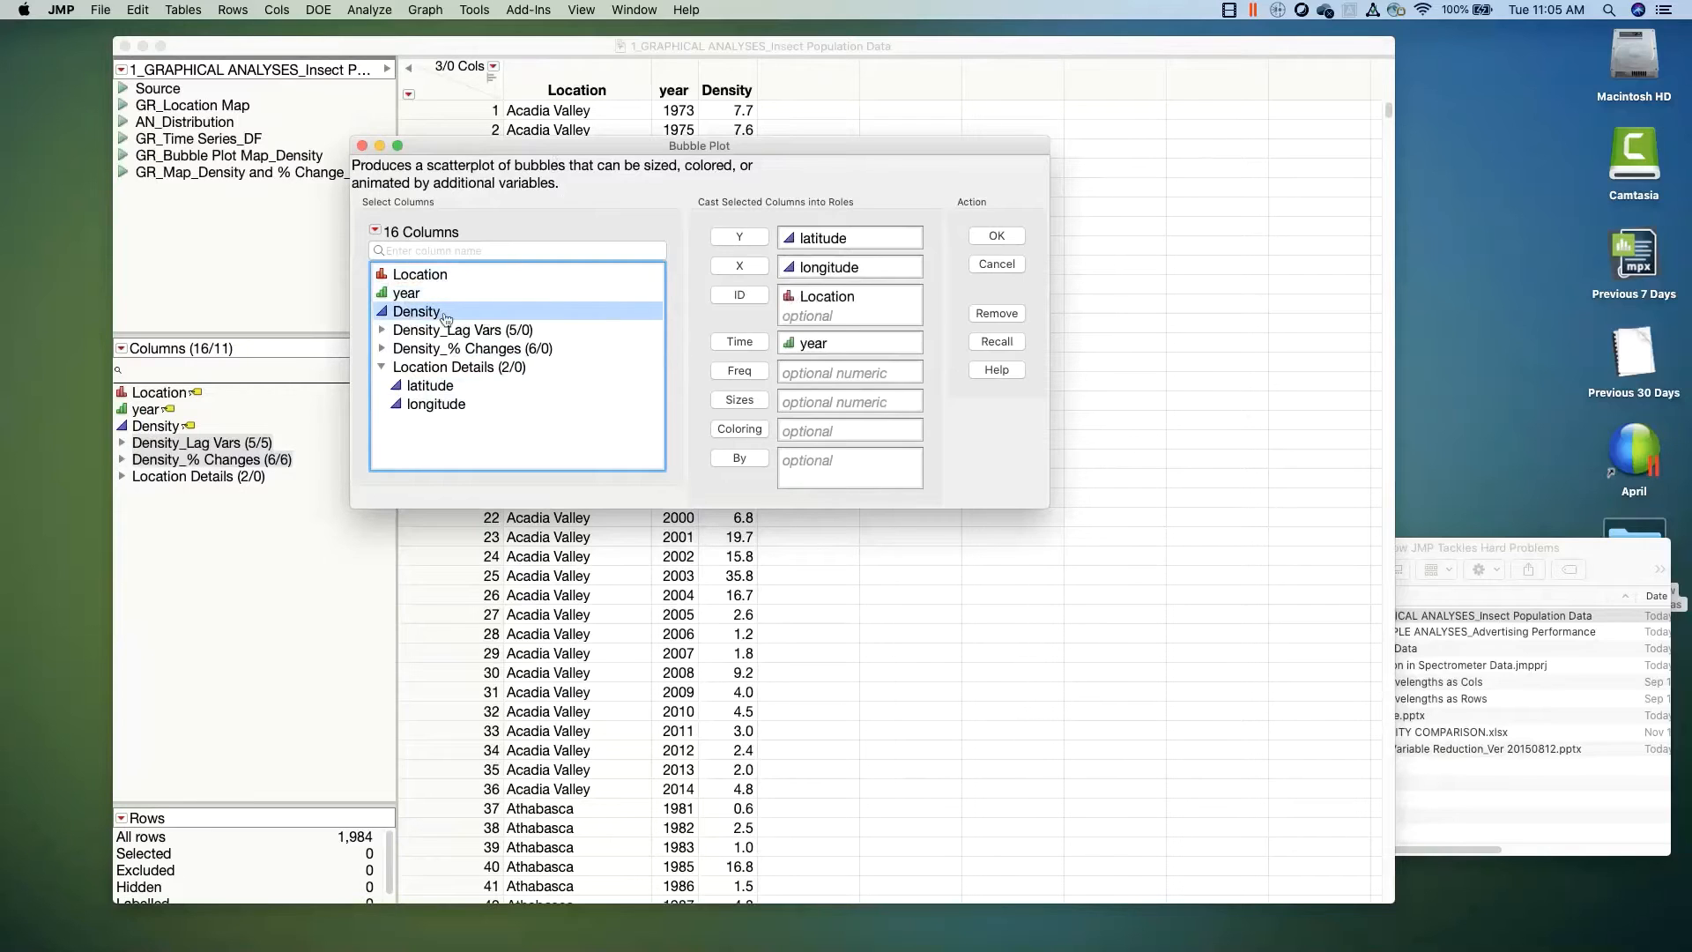
{"action": "left_click", "coordinate": [736, 402]}
{"action": "left_click", "coordinate": [989, 242]}
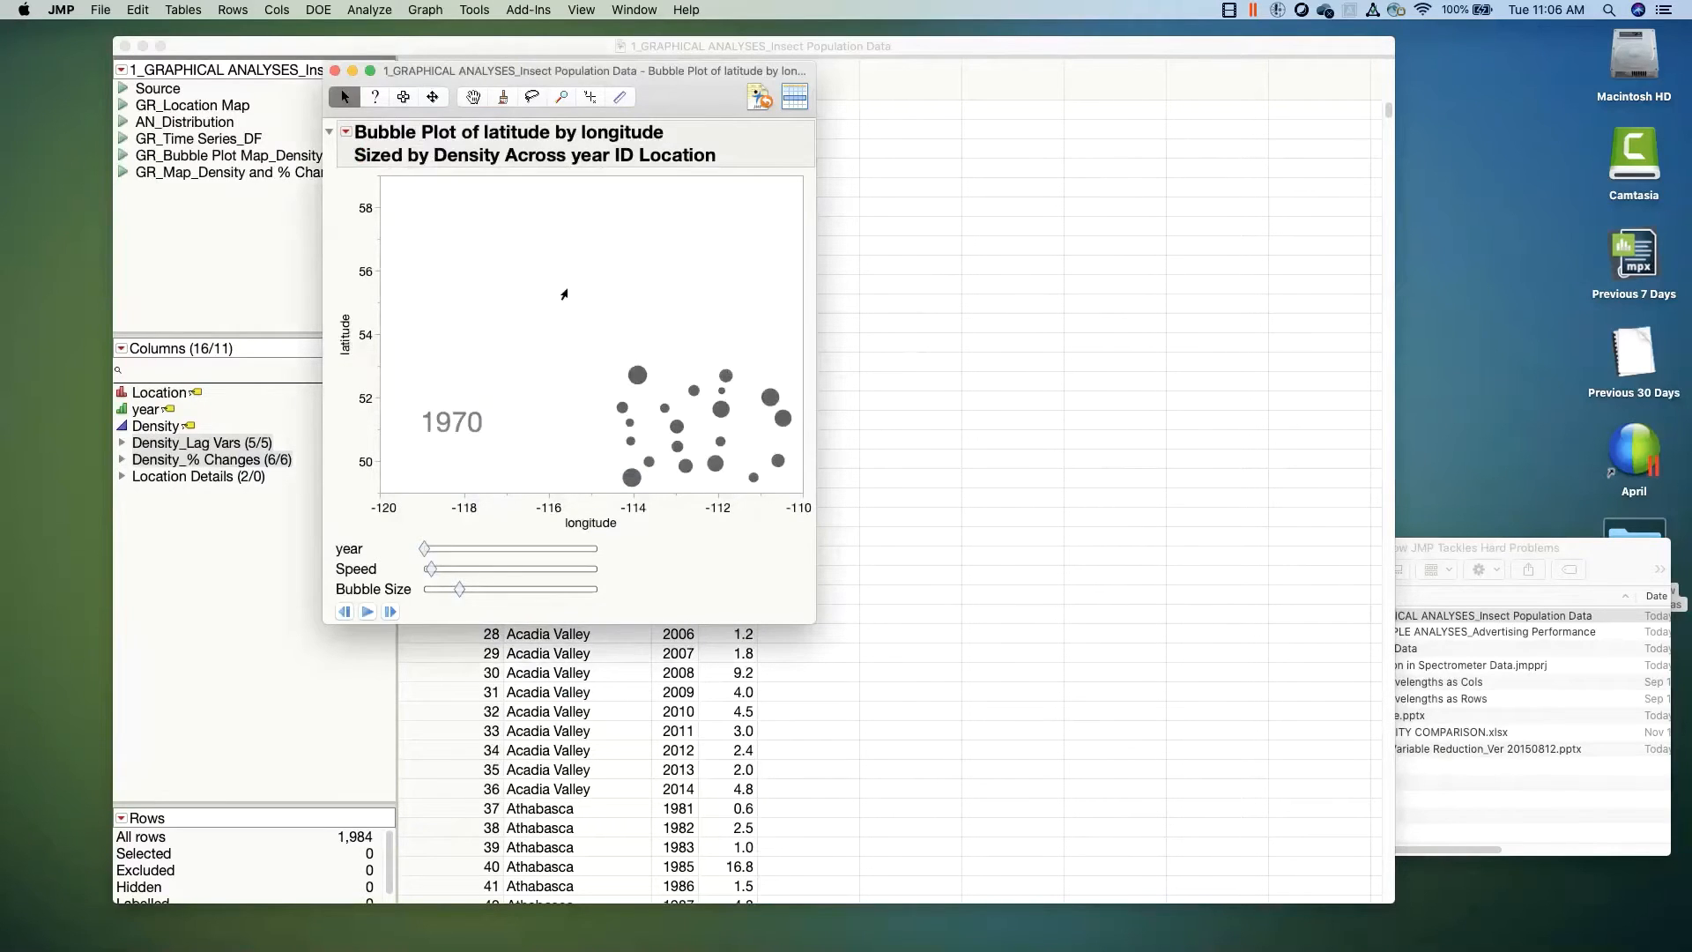
Step: Set the bubble plot's background map to Detailed Earth and enlarge the plot window
{"action": "right_click", "coordinate": [564, 291]}
{"action": "left_click", "coordinate": [615, 314]}
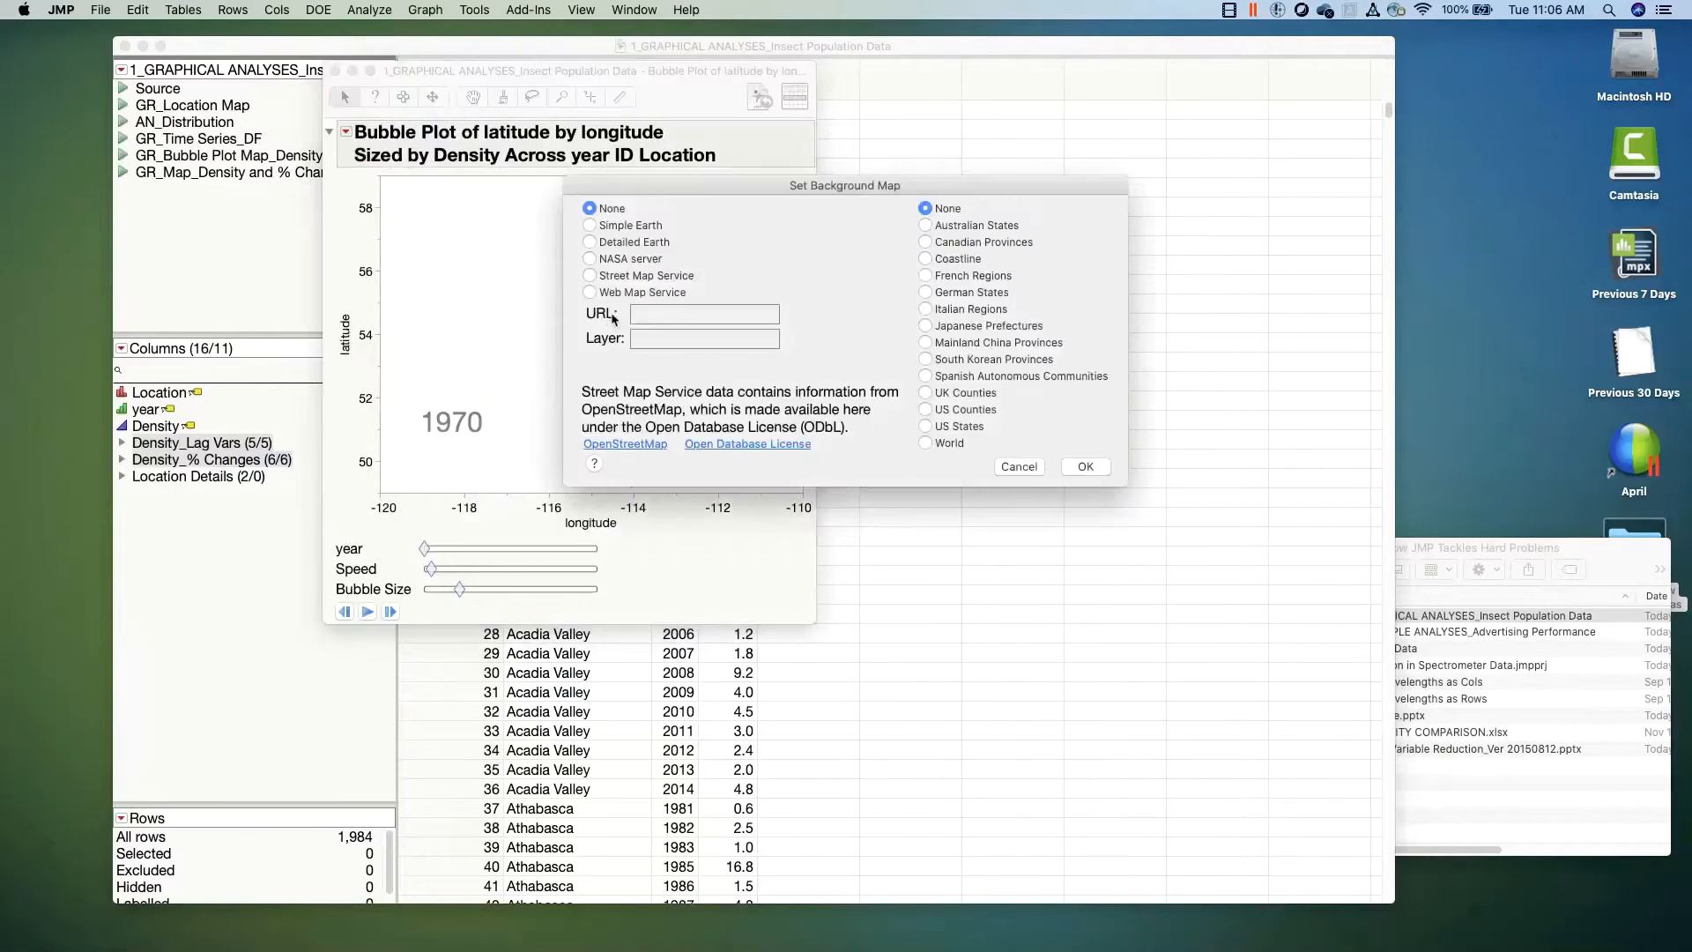
{"action": "left_click", "coordinate": [629, 244]}
{"action": "left_click", "coordinate": [1085, 467]}
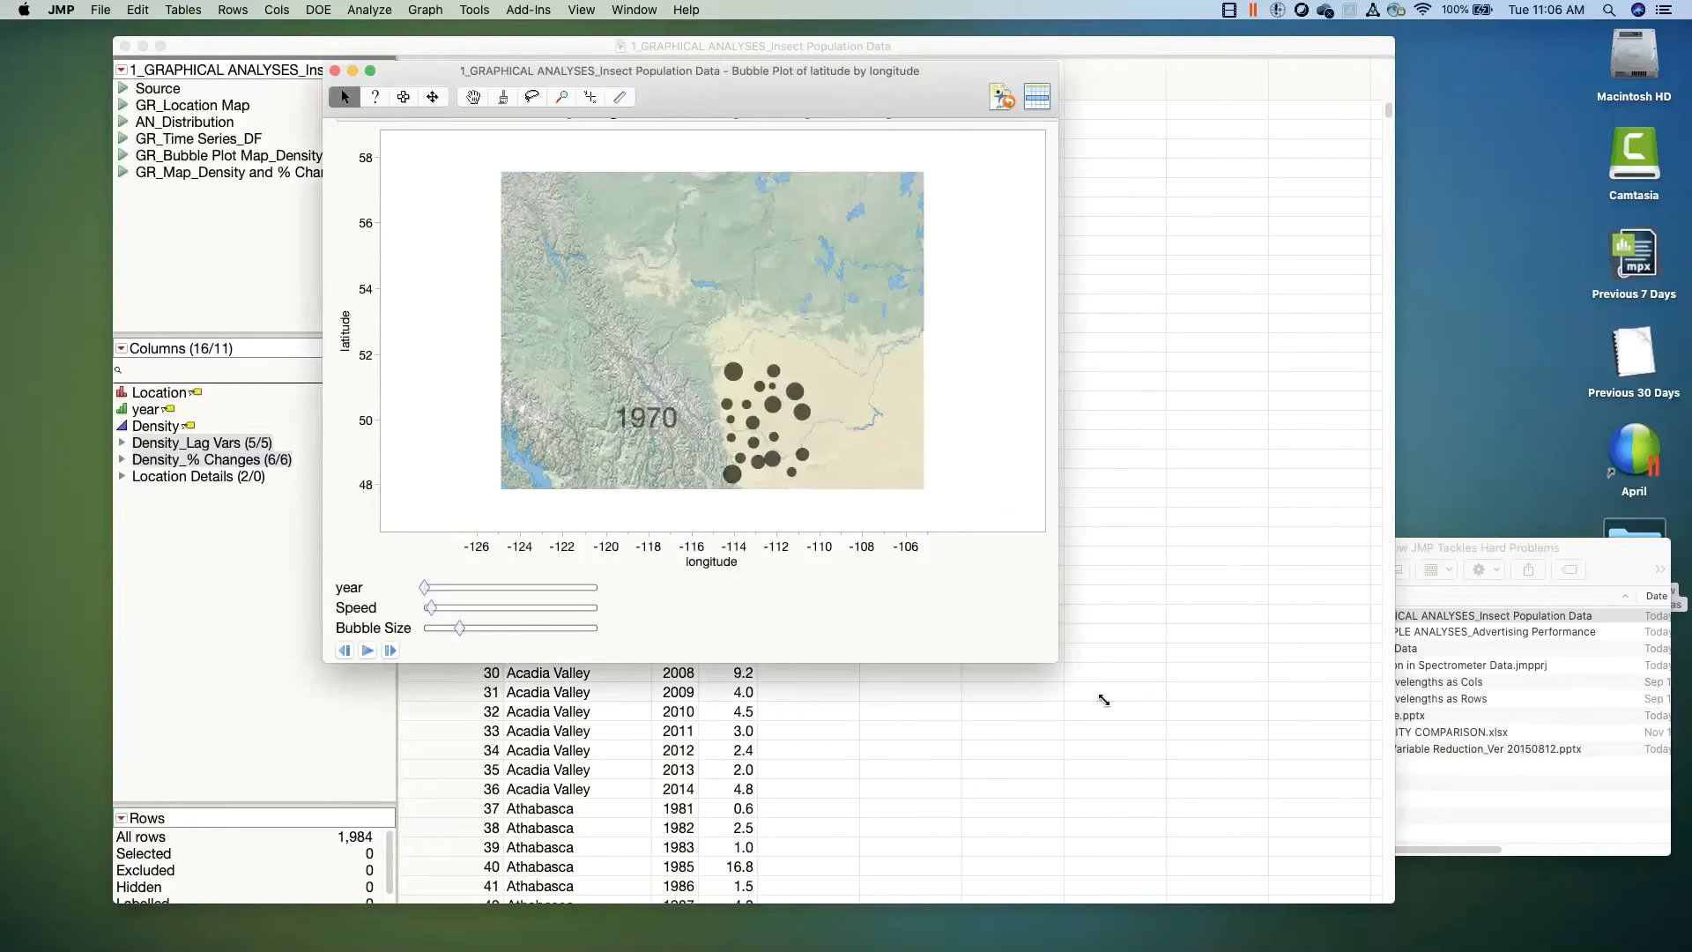
{"action": "left_click_drag", "start_coordinate": [1102, 699], "coordinate": [1311, 762]}
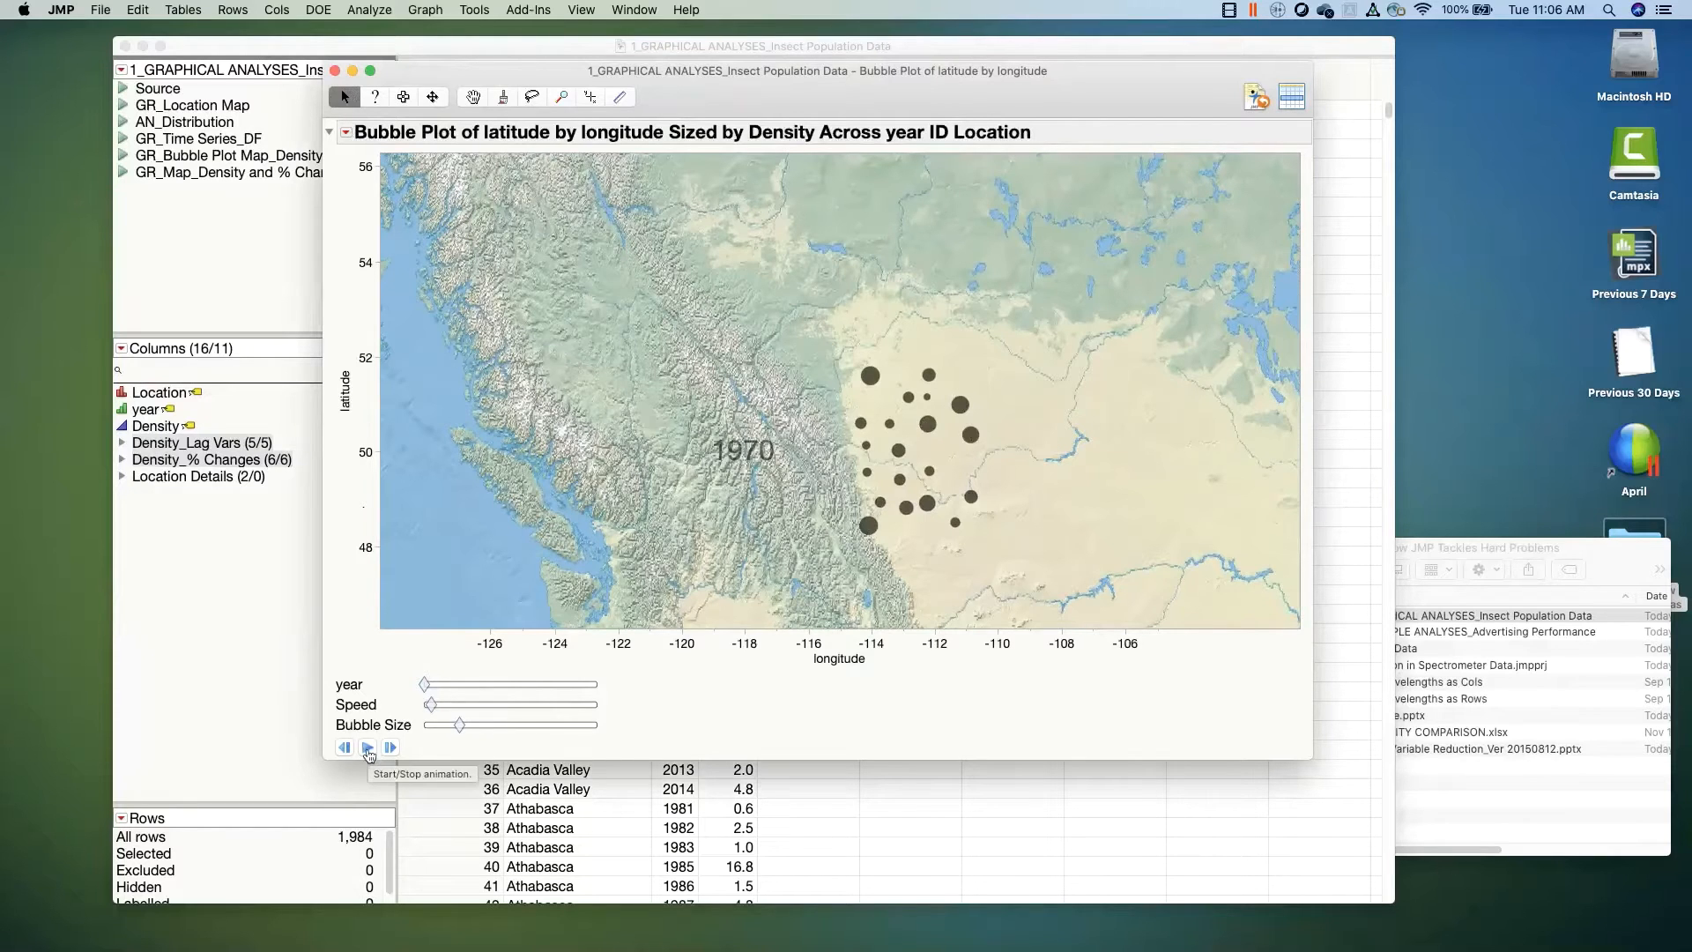
Step: Play and pause the bubble animation, adjust its speed and year to view 1978 and 1986, and close the plot
{"action": "left_click", "coordinate": [369, 749]}
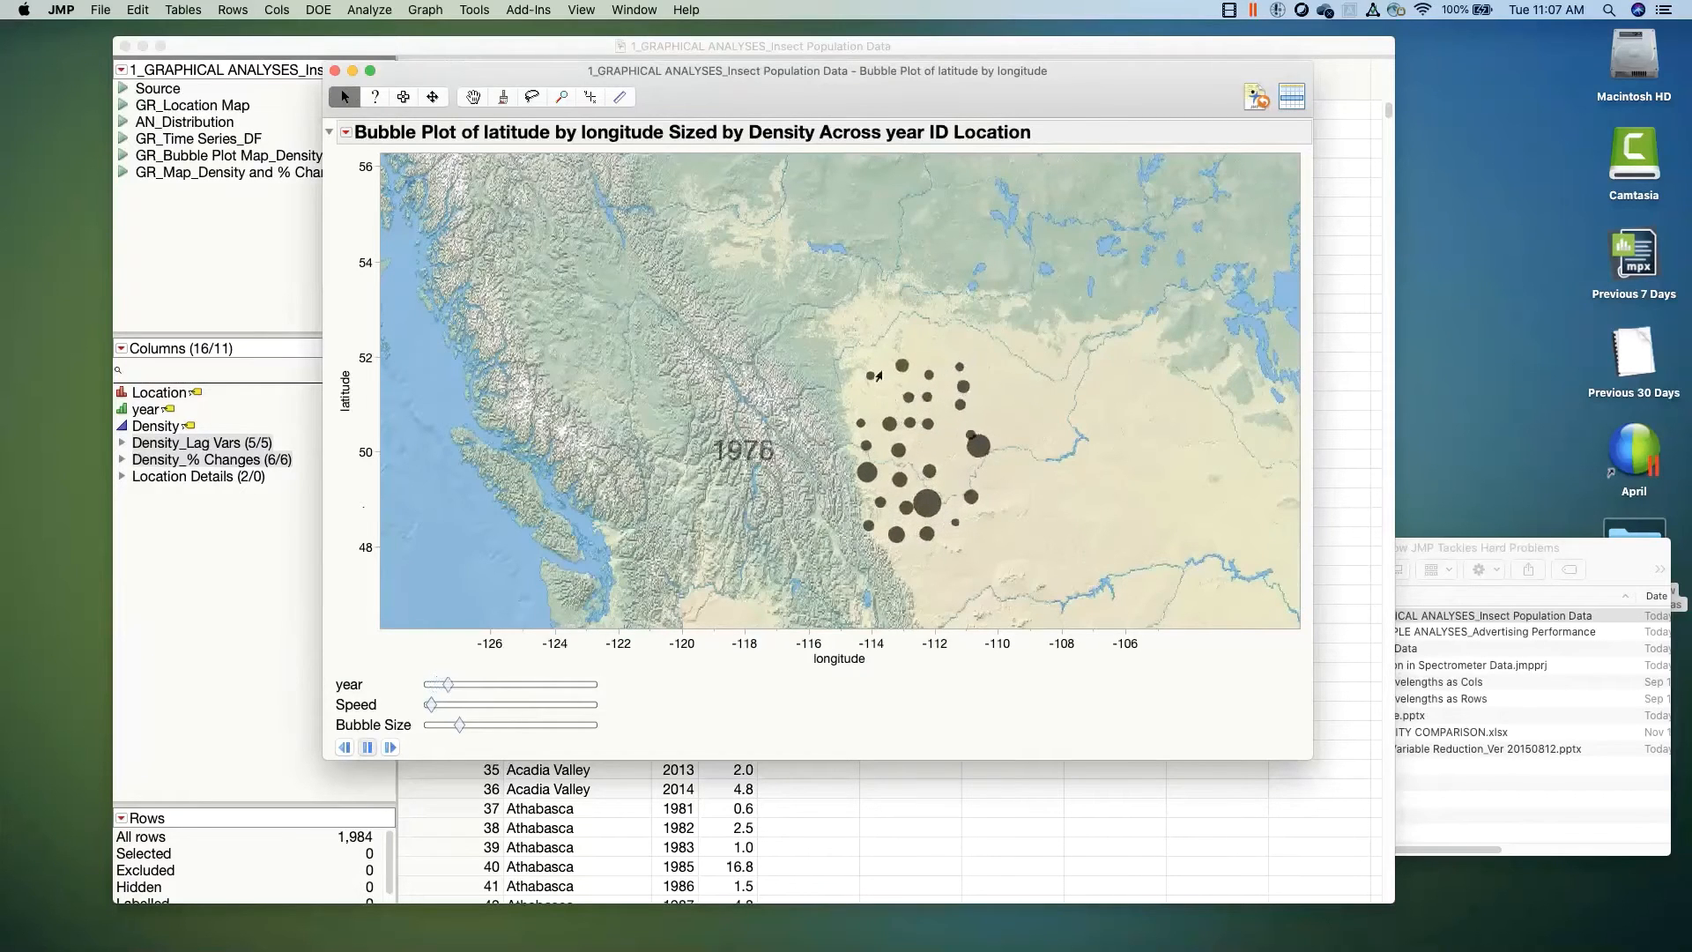
{"action": "left_click", "coordinate": [367, 748]}
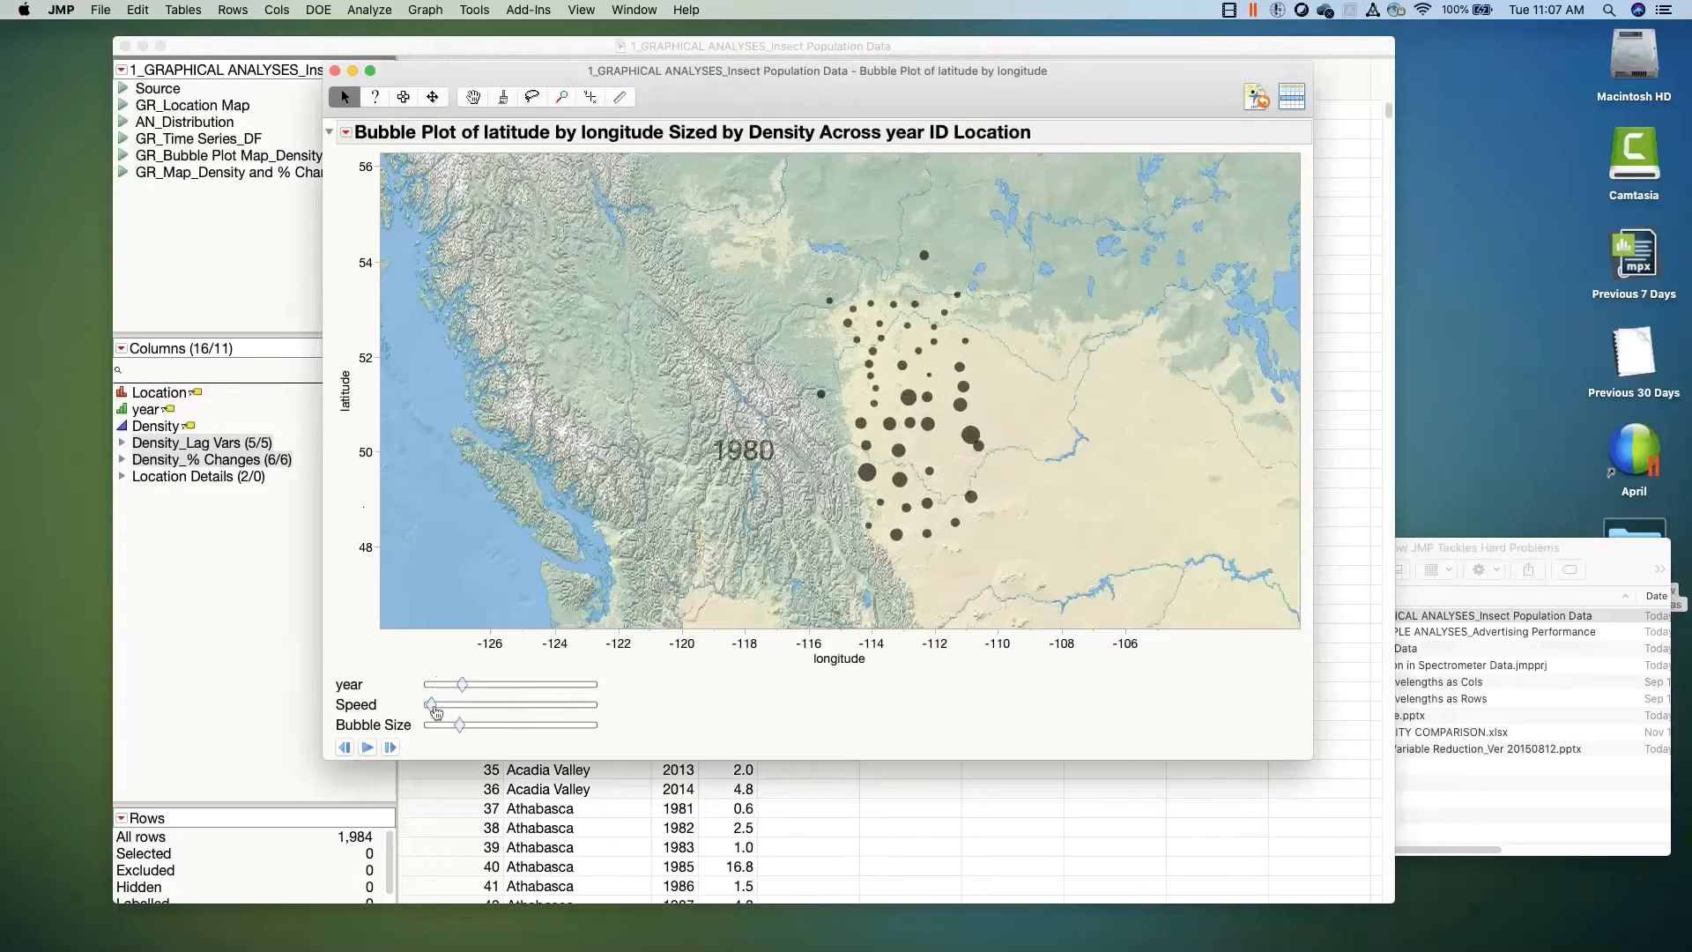
{"action": "left_click_drag", "start_coordinate": [436, 711], "coordinate": [456, 676]}
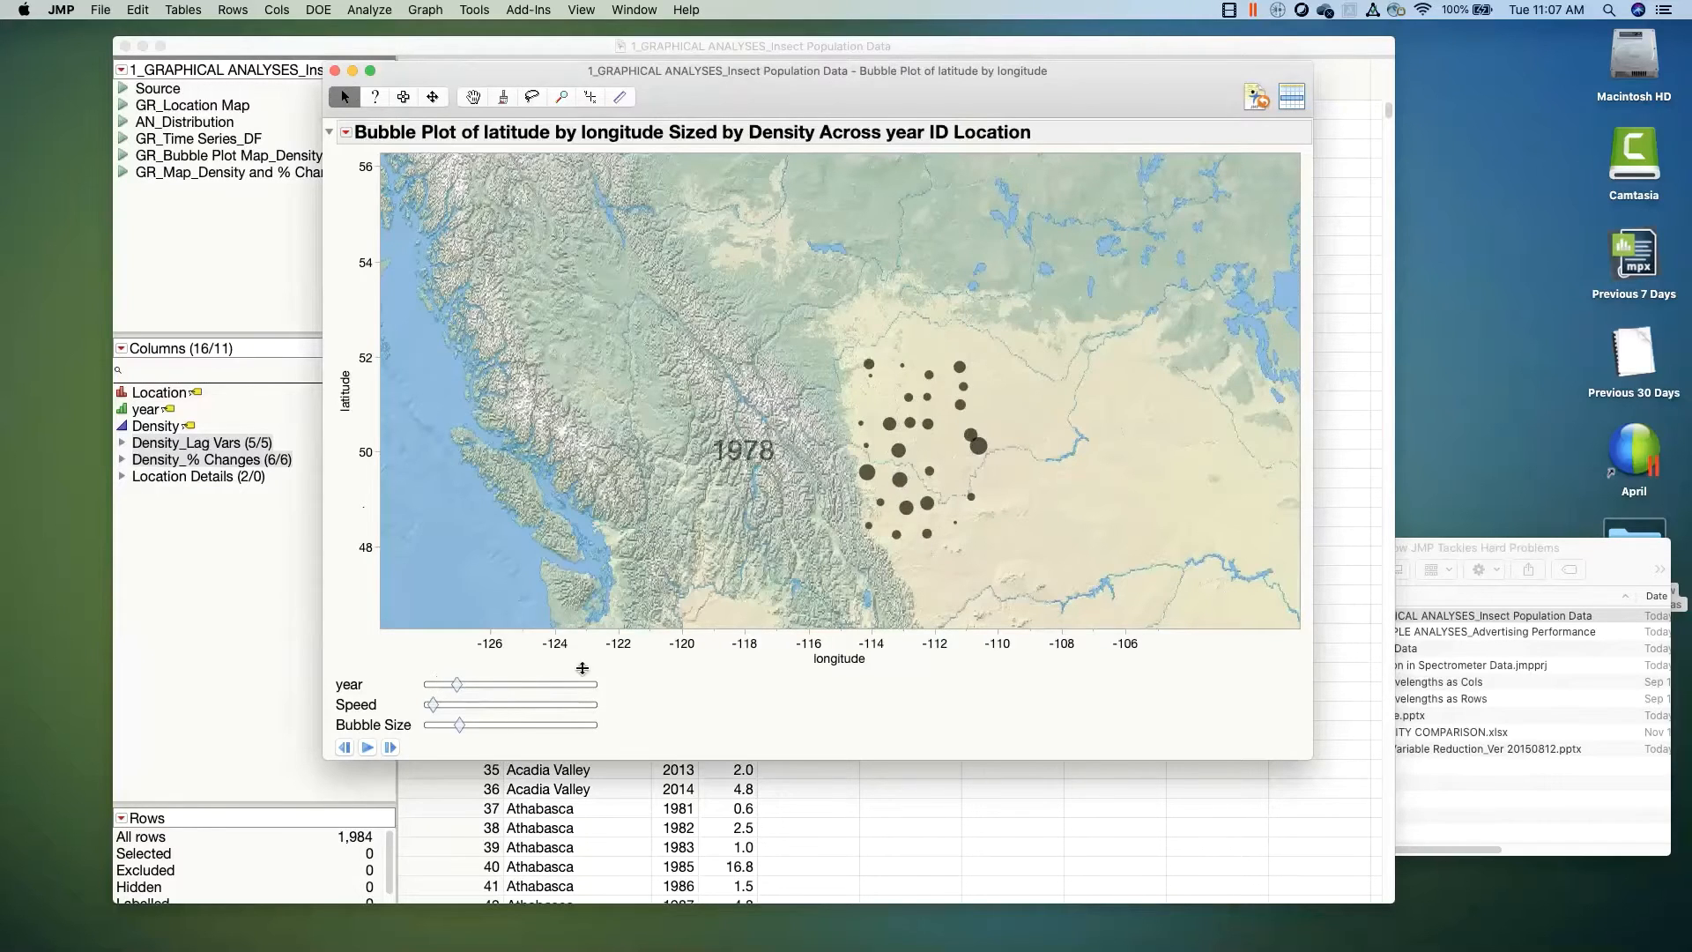
{"action": "left_click_drag", "start_coordinate": [461, 687], "coordinate": [489, 687]}
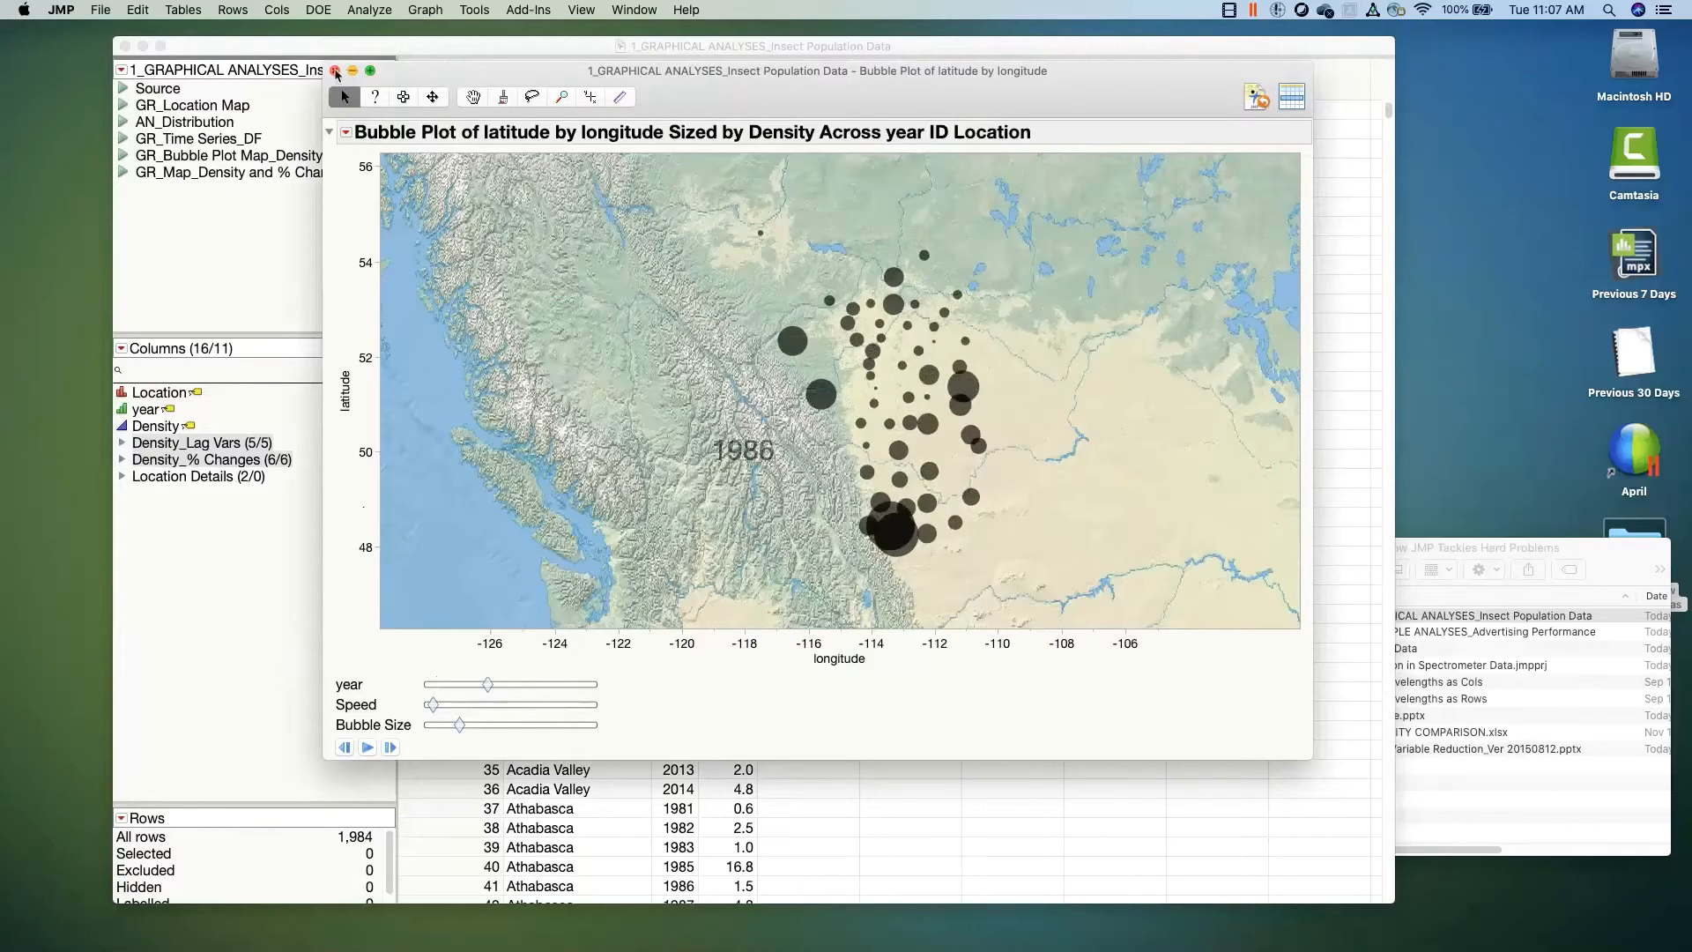
{"action": "left_click", "coordinate": [335, 71]}
Step: Run the data table's saved GR_Time Series_DF script
{"action": "left_click", "coordinate": [123, 143]}
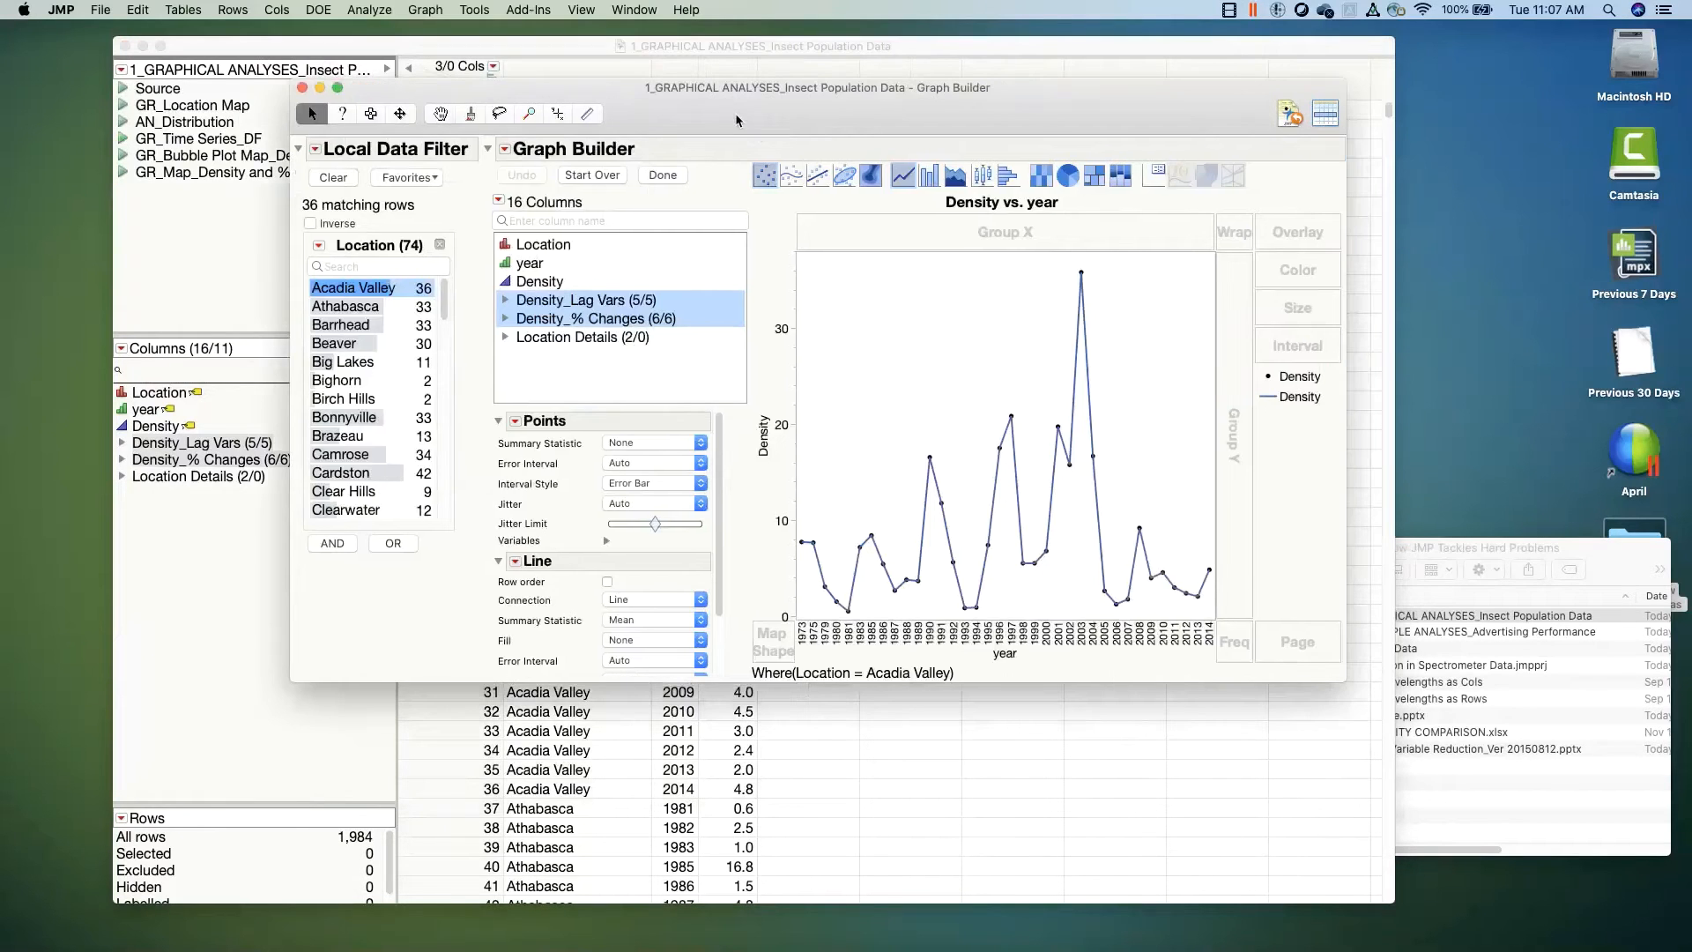
Step: View the density time series for each location from Athabasca through Crowsnest Pass using the local data filter, and close the graph
{"action": "left_click", "coordinate": [351, 307]}
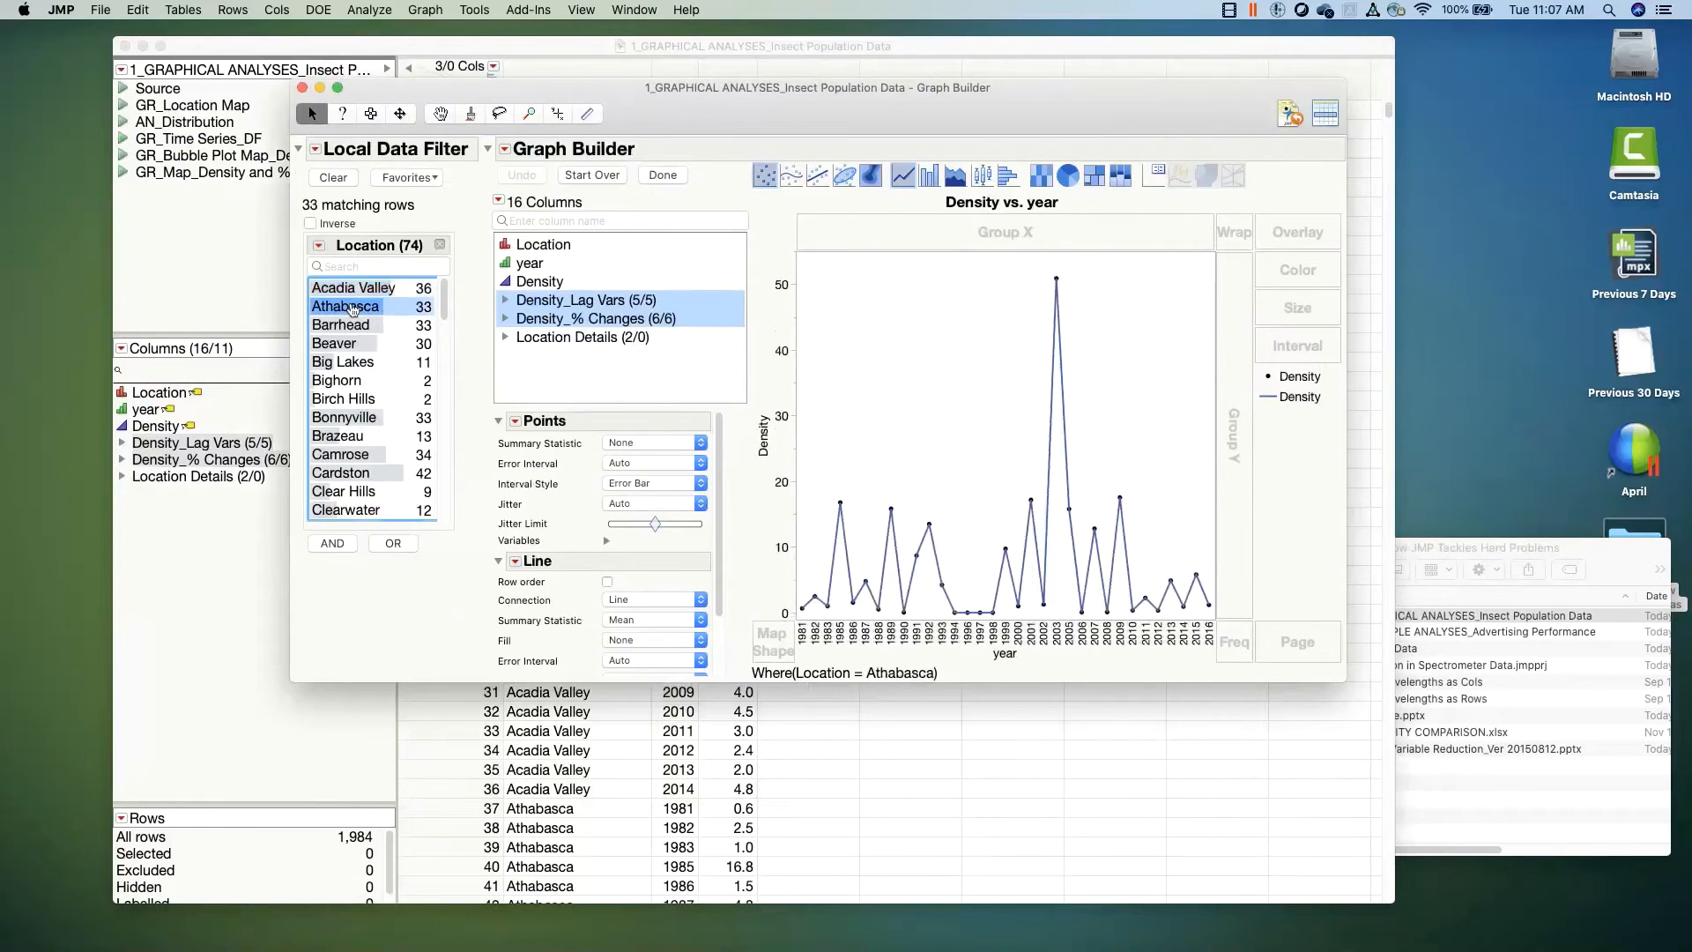
{"action": "key", "text": "Down"}
{"action": "key", "text": "Down"}
{"action": "key", "text": "Down"}
{"action": "key", "text": "Down"}
{"action": "key", "text": "Down"}
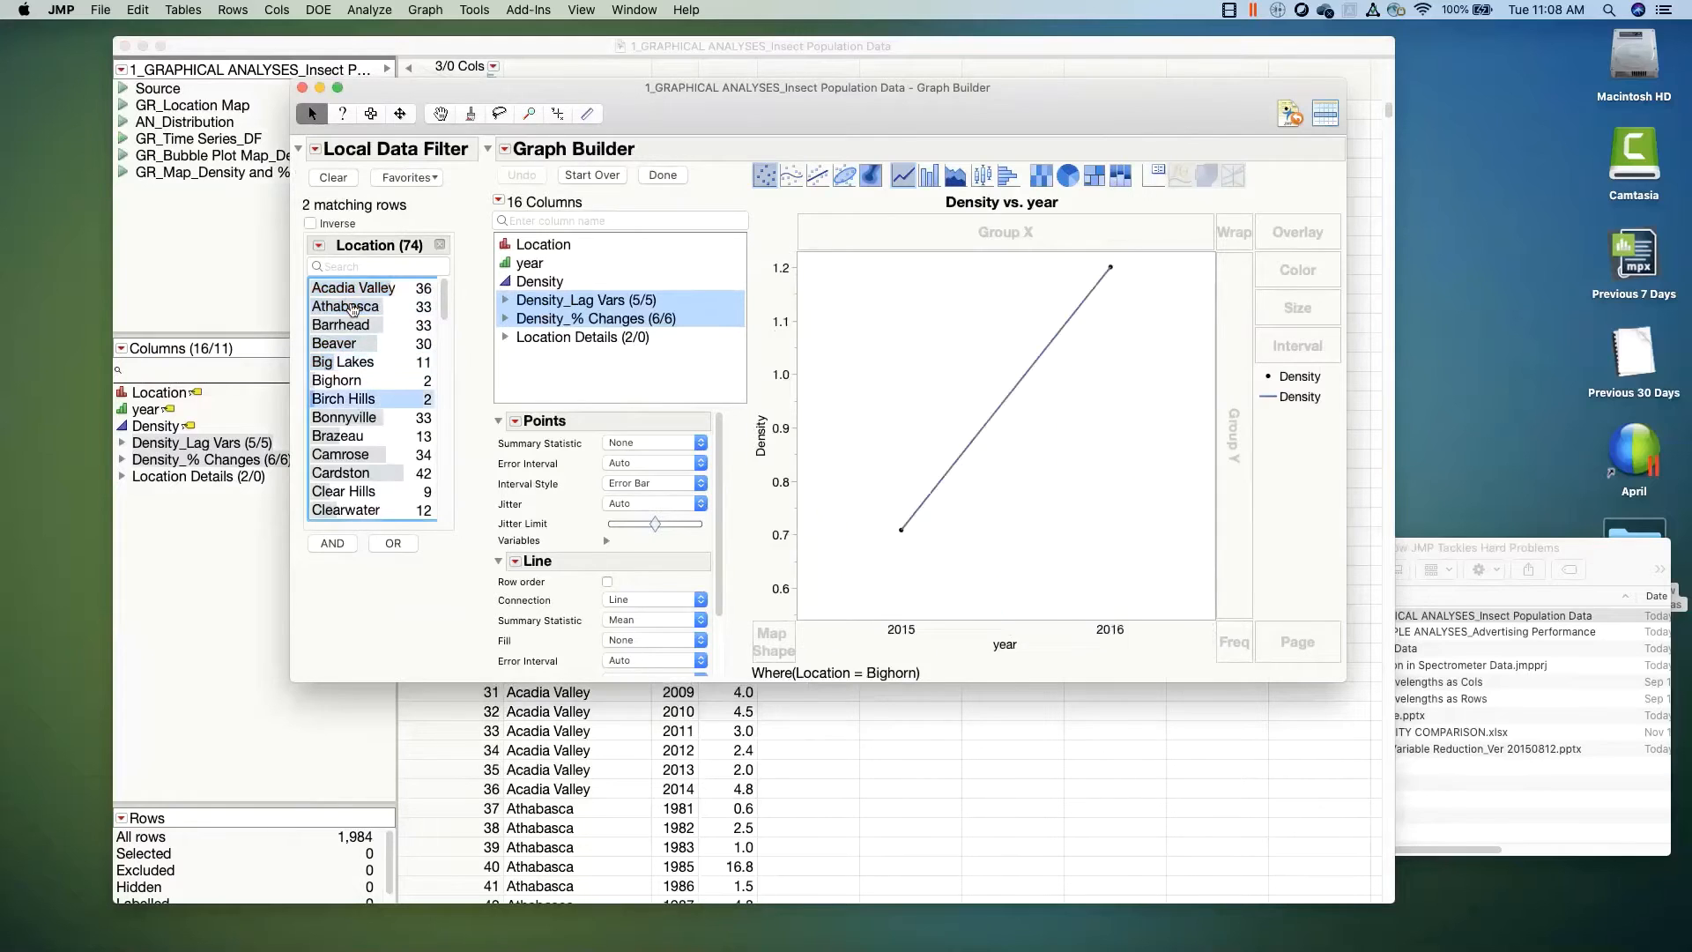
{"action": "key", "text": "Down"}
{"action": "key", "text": "Down"}
{"action": "key", "text": "Down"}
{"action": "key", "text": "Down"}
{"action": "key", "text": "Down"}
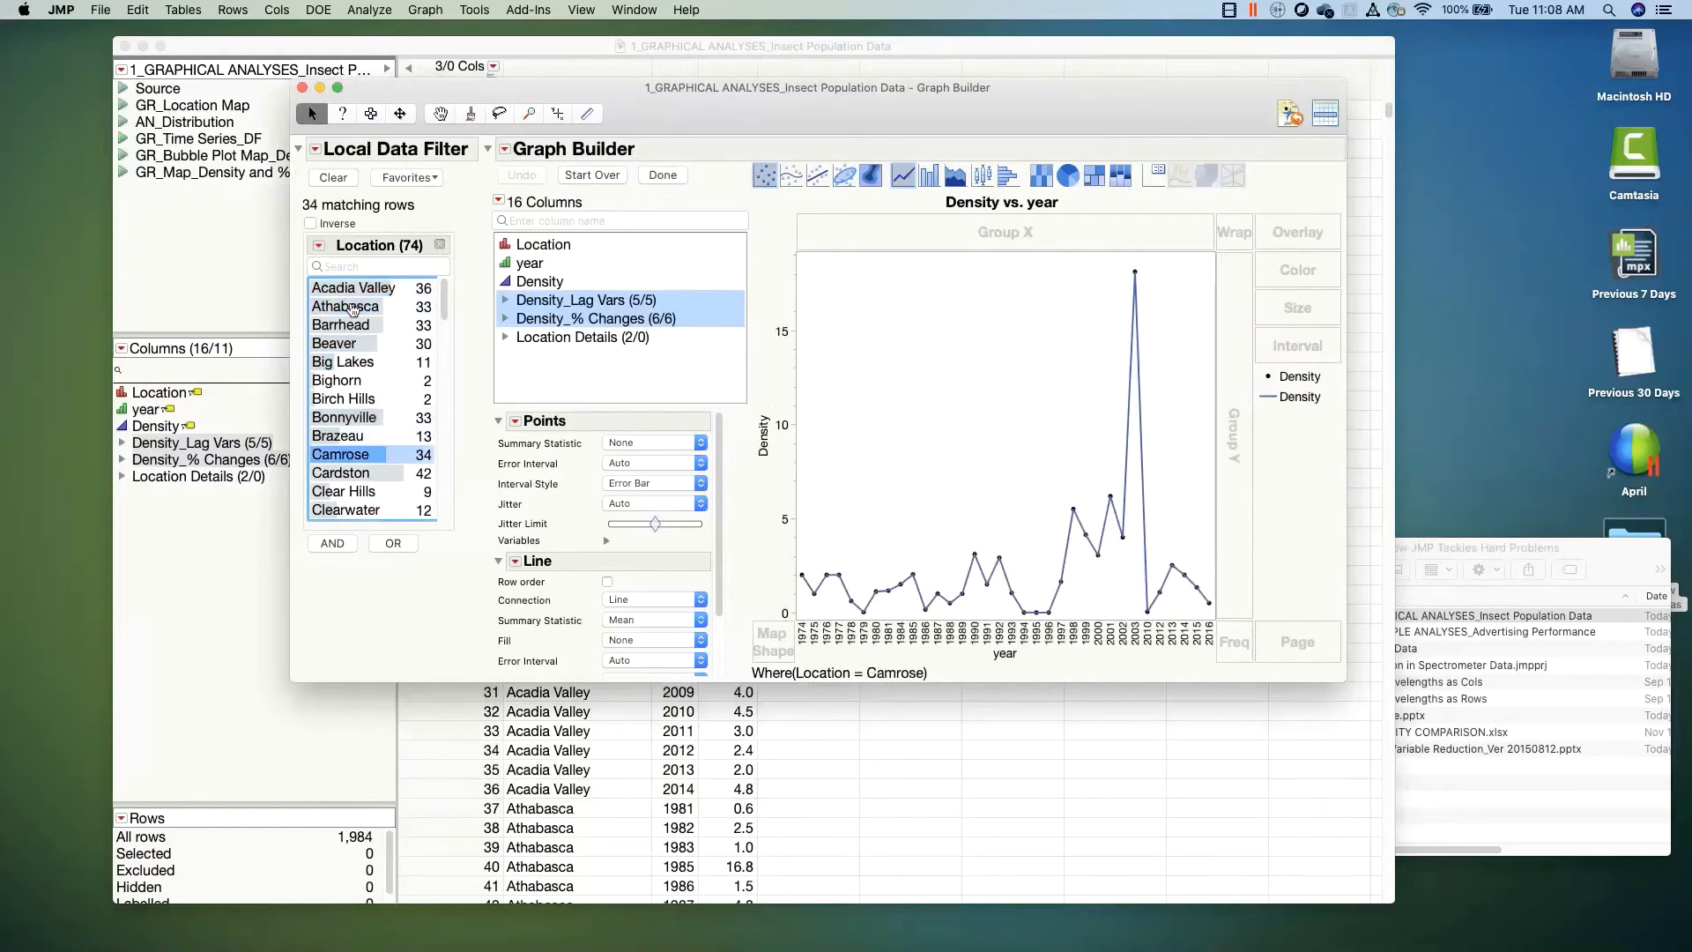
{"action": "key", "text": "Down"}
{"action": "key", "text": "Down"}
{"action": "key", "text": "Down"}
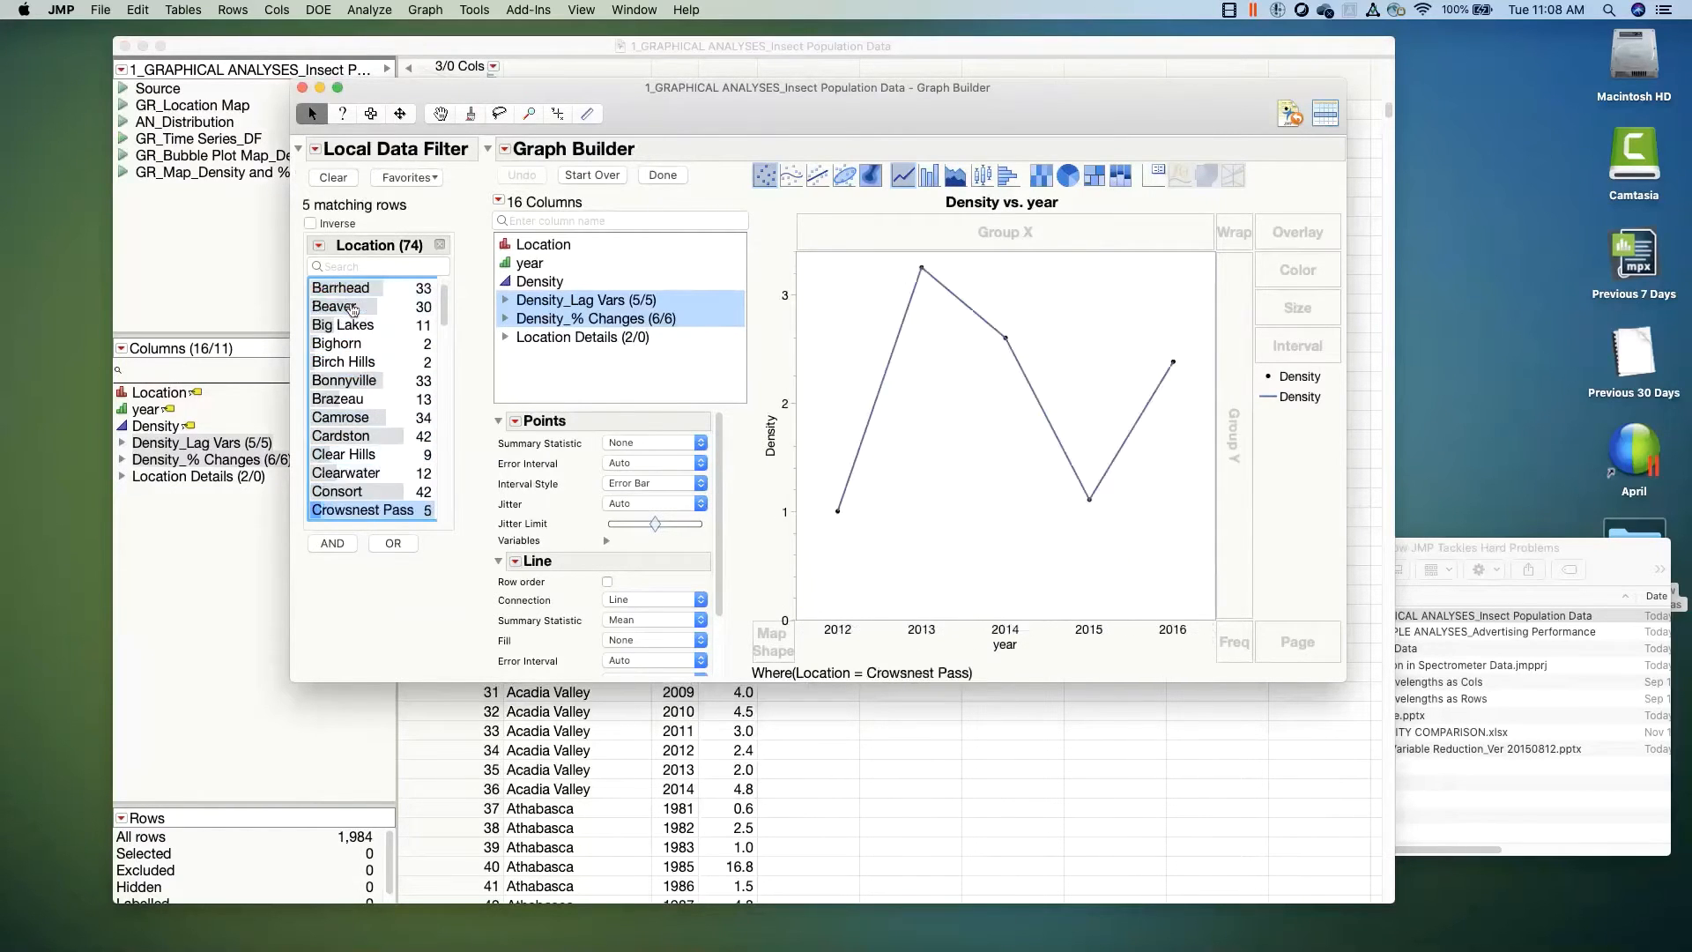
{"action": "left_click", "coordinate": [301, 88]}
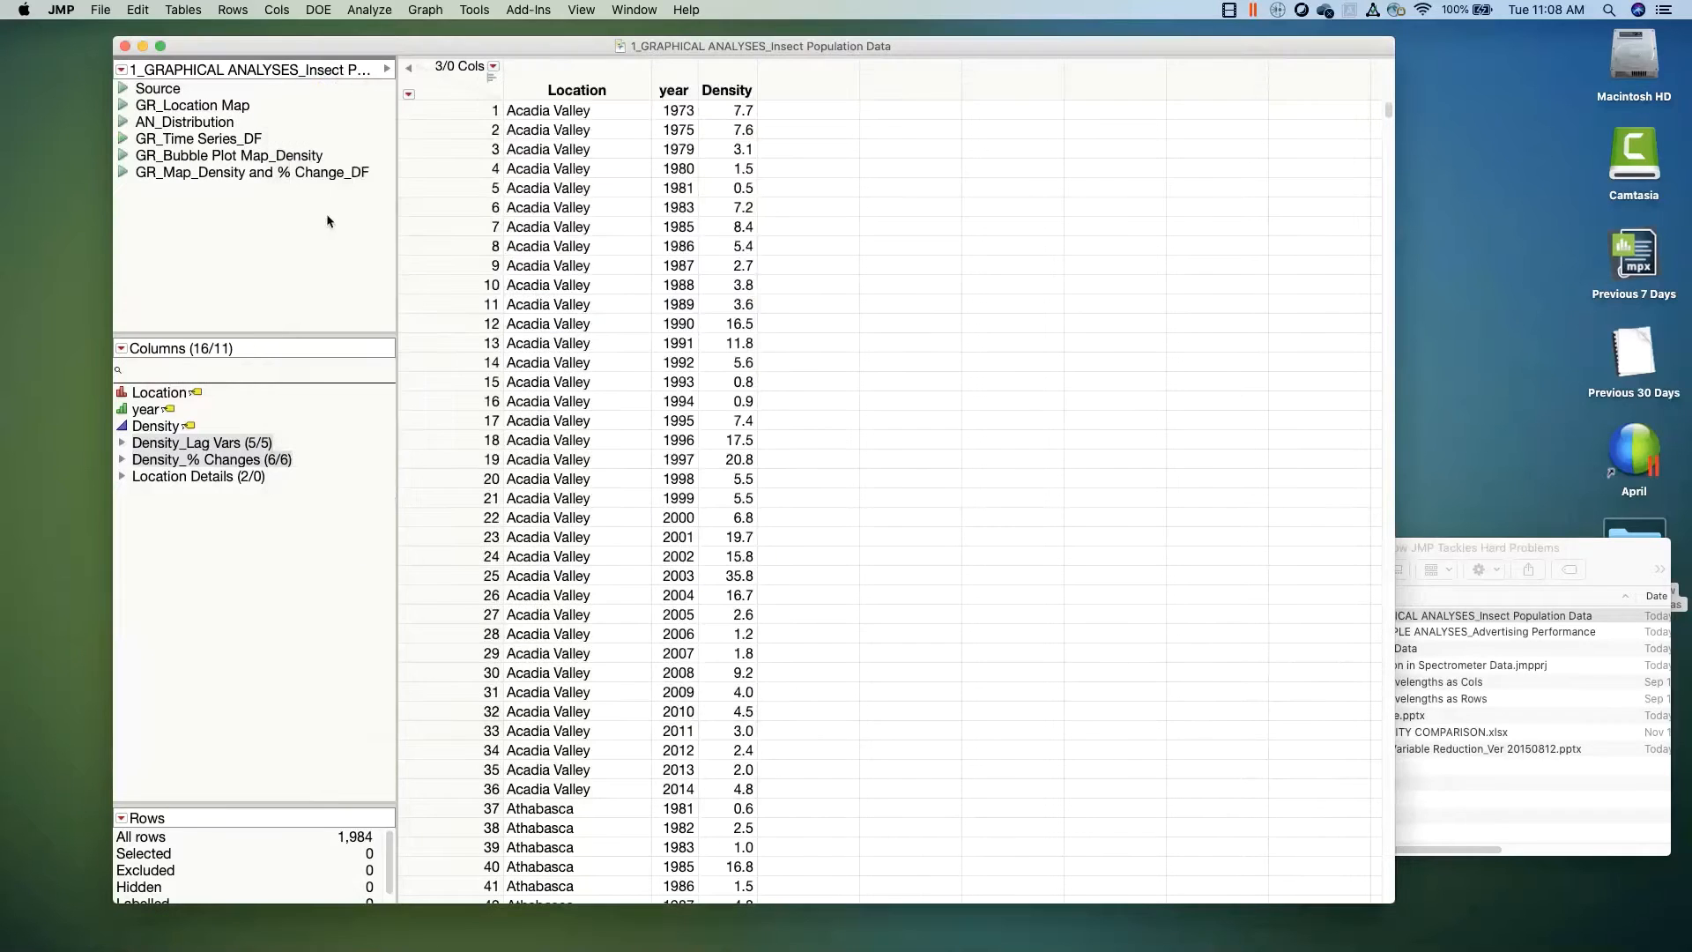
Step: Run the data table's saved GR_Map_Density and % Change_DF script and reposition the resulting graph window
{"action": "left_click", "coordinate": [124, 172]}
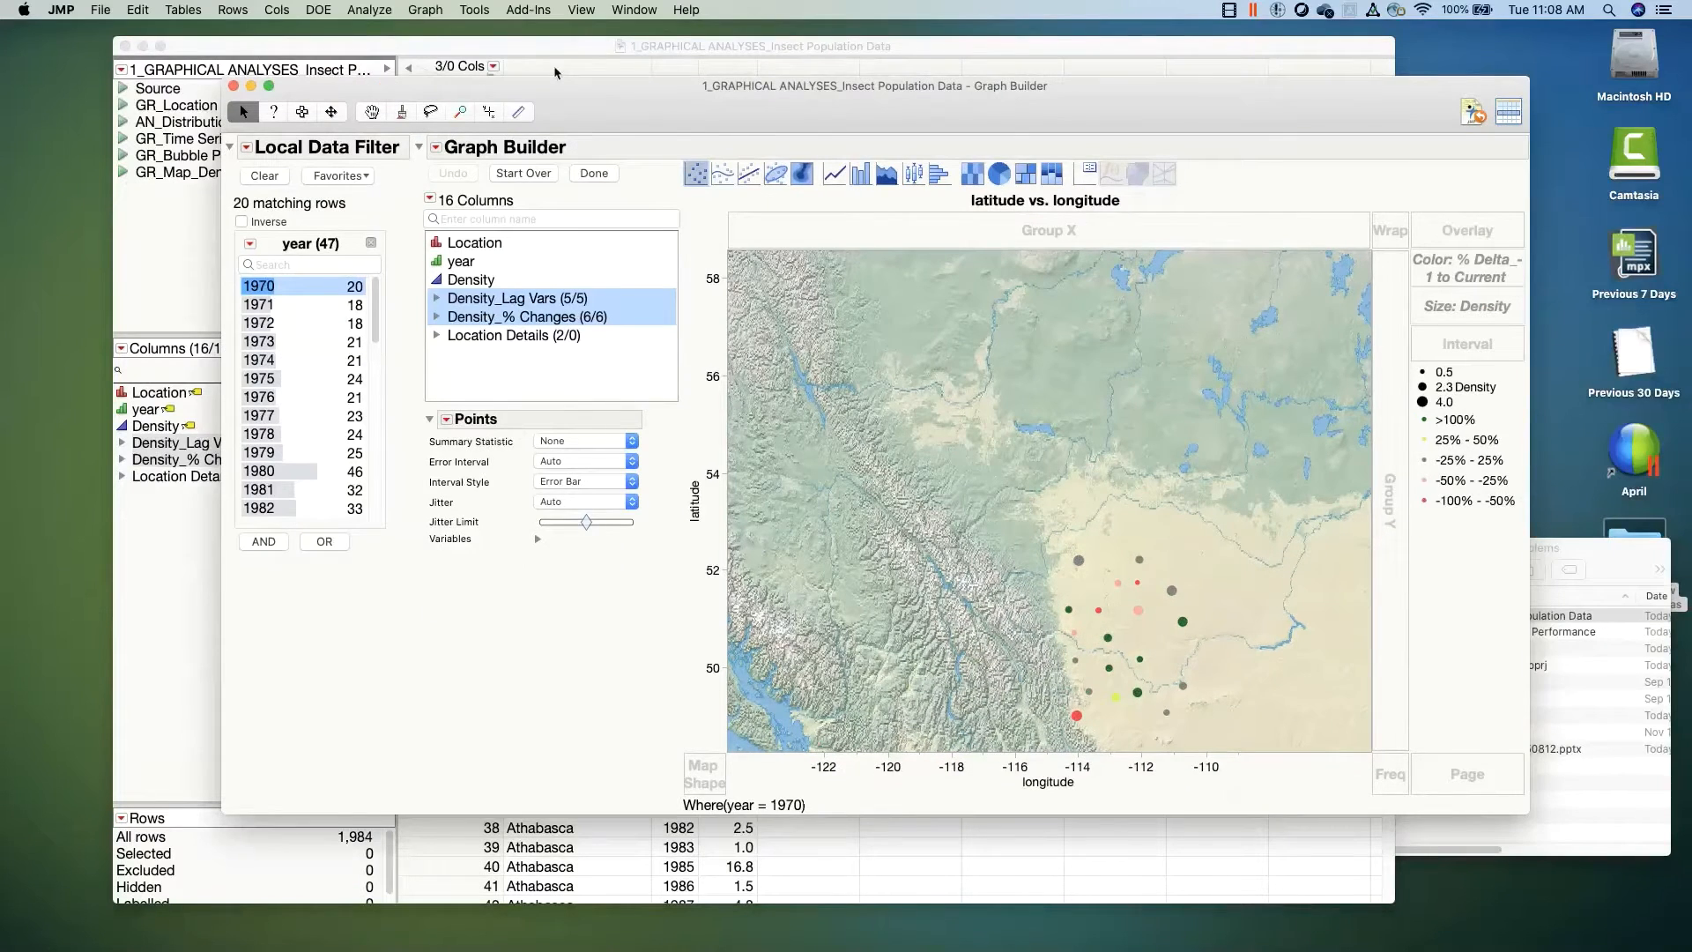
{"action": "left_click_drag", "start_coordinate": [581, 88], "coordinate": [560, 68]}
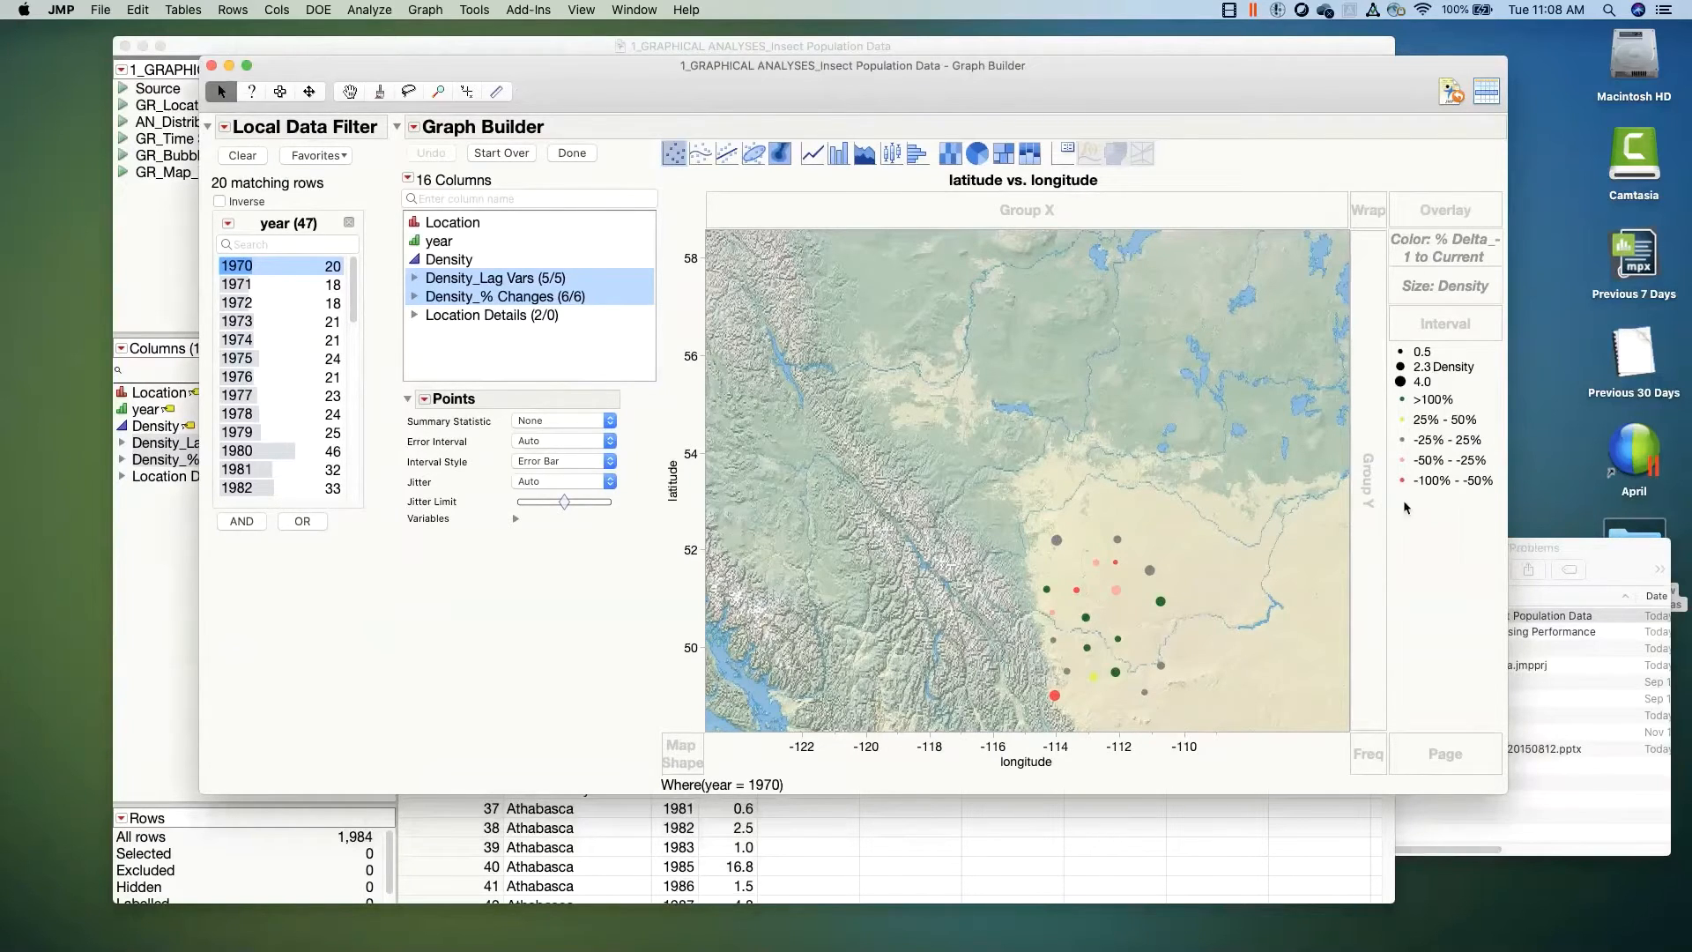
{"action": "mouse_move", "coordinate": [1406, 508]}
{"action": "left_mouse_down"}
{"action": "mouse_move", "coordinate": [1468, 516]}
{"action": "mouse_move", "coordinate": [1479, 414]}
{"action": "mouse_move", "coordinate": [1410, 388]}
{"action": "mouse_move", "coordinate": [1399, 499]}
{"action": "left_mouse_up"}
Step: Filter the density and percent change map one year at a time from 1971 through 2006 to examine the yearly pattern
{"action": "left_click", "coordinate": [231, 285]}
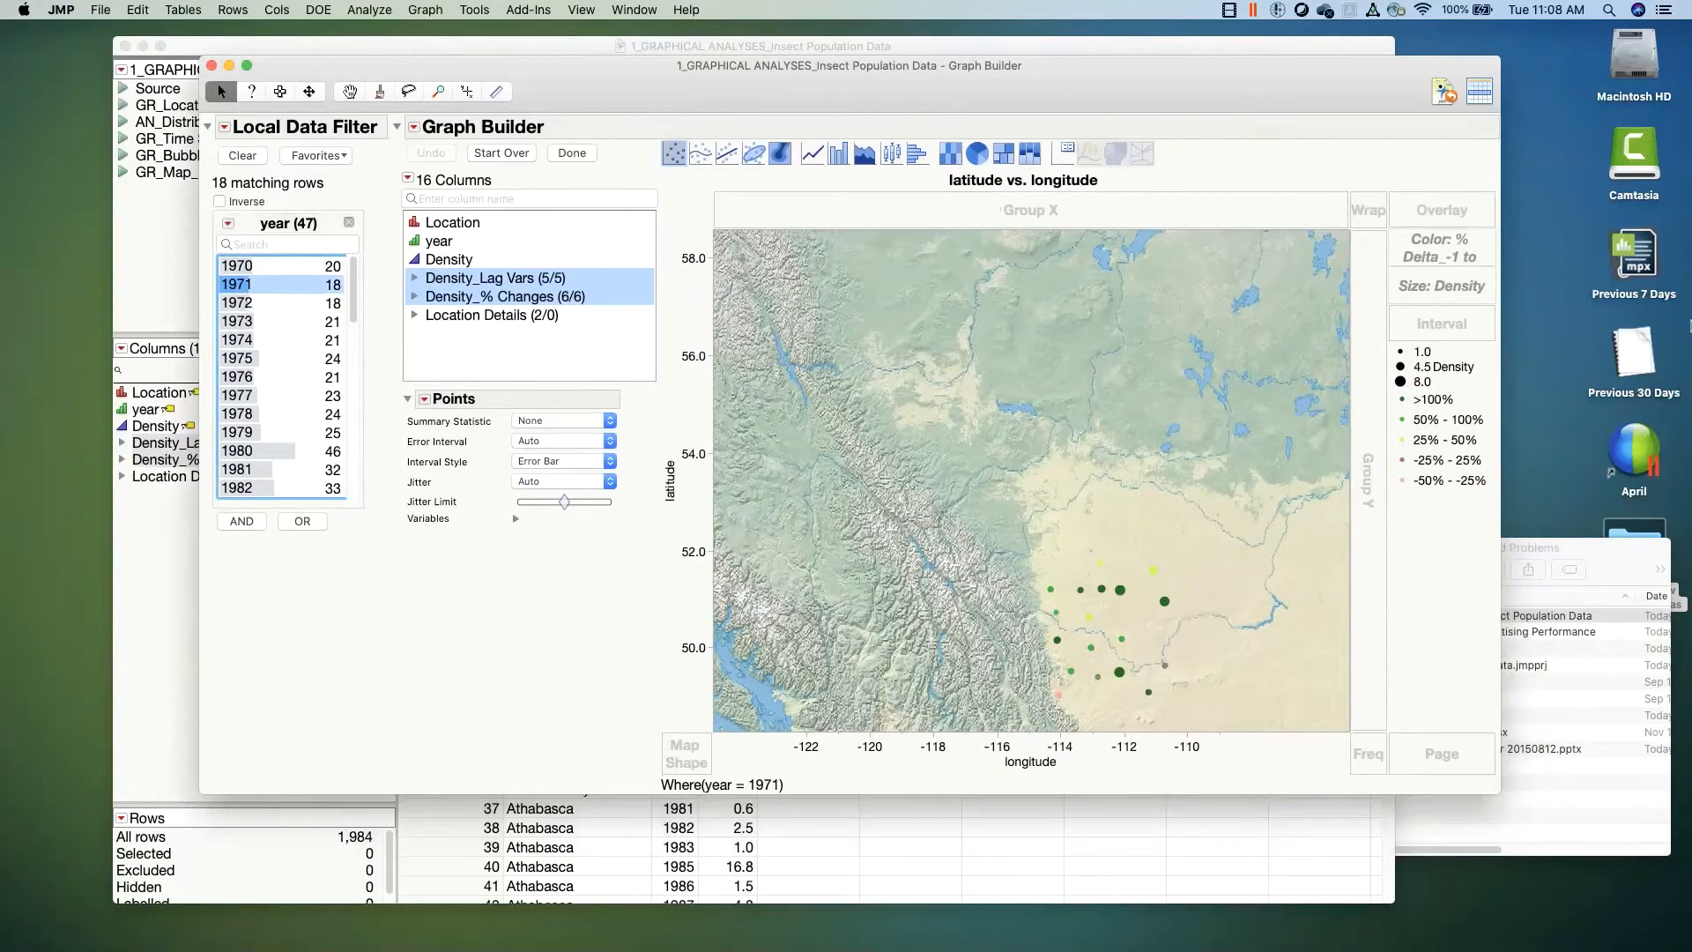
{"action": "left_click", "coordinate": [1402, 459]}
{"action": "left_click", "coordinate": [1324, 650]}
{"action": "left_click", "coordinate": [238, 303]}
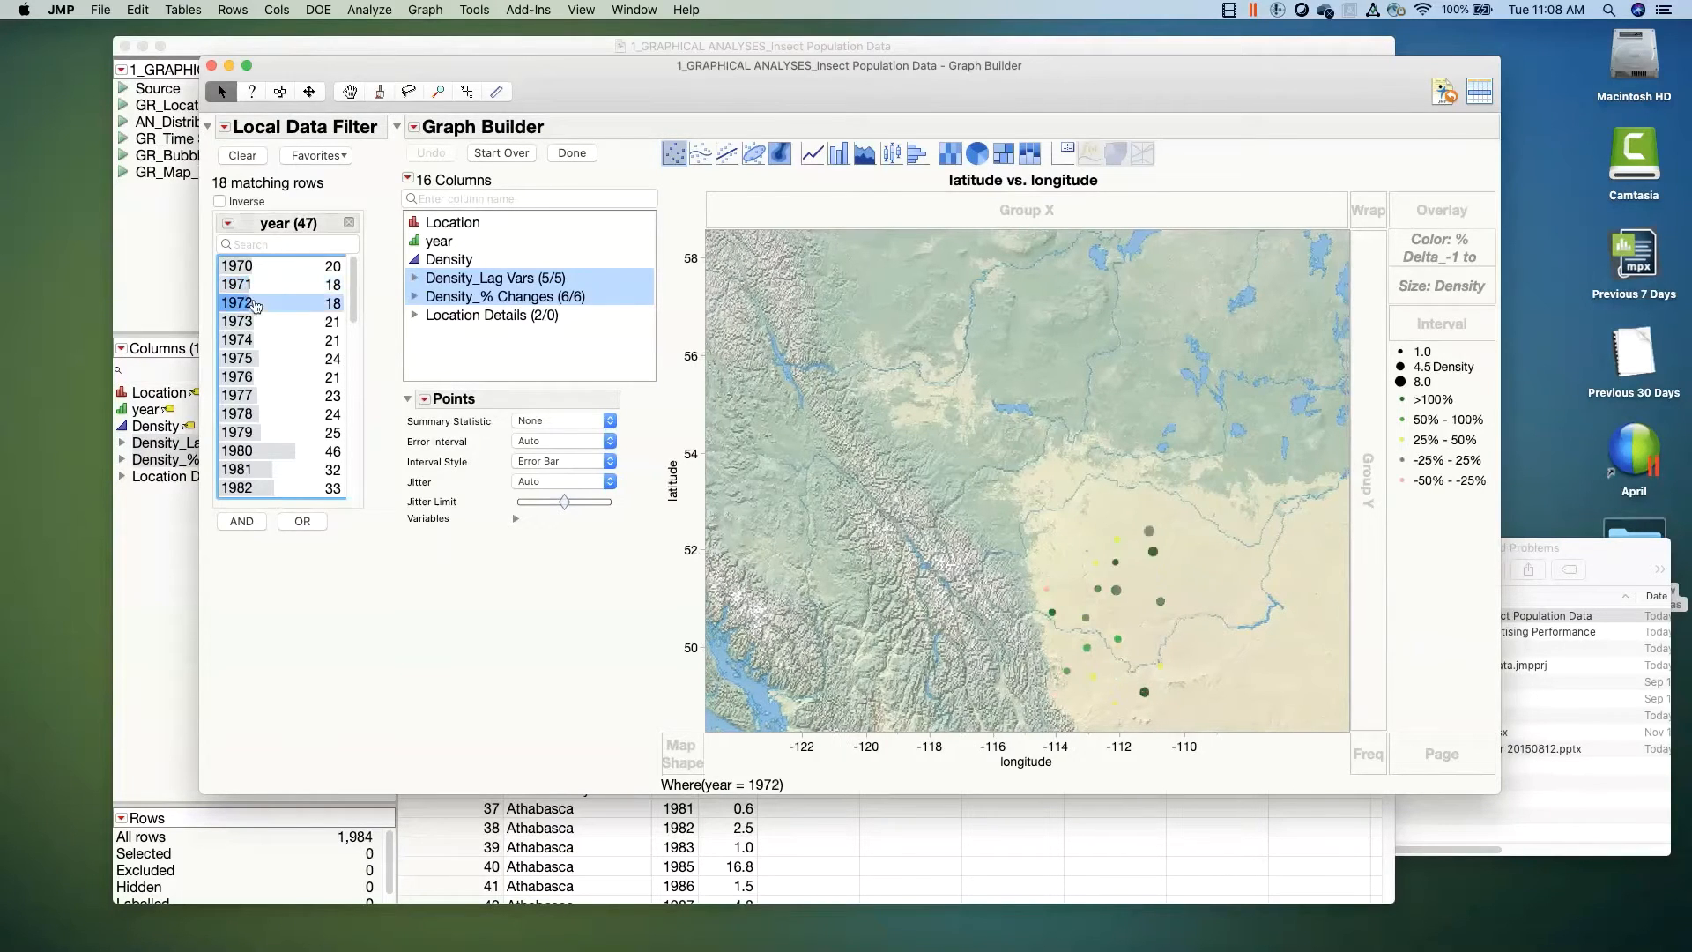
{"action": "key", "text": "Down"}
{"action": "key", "text": "Down"}
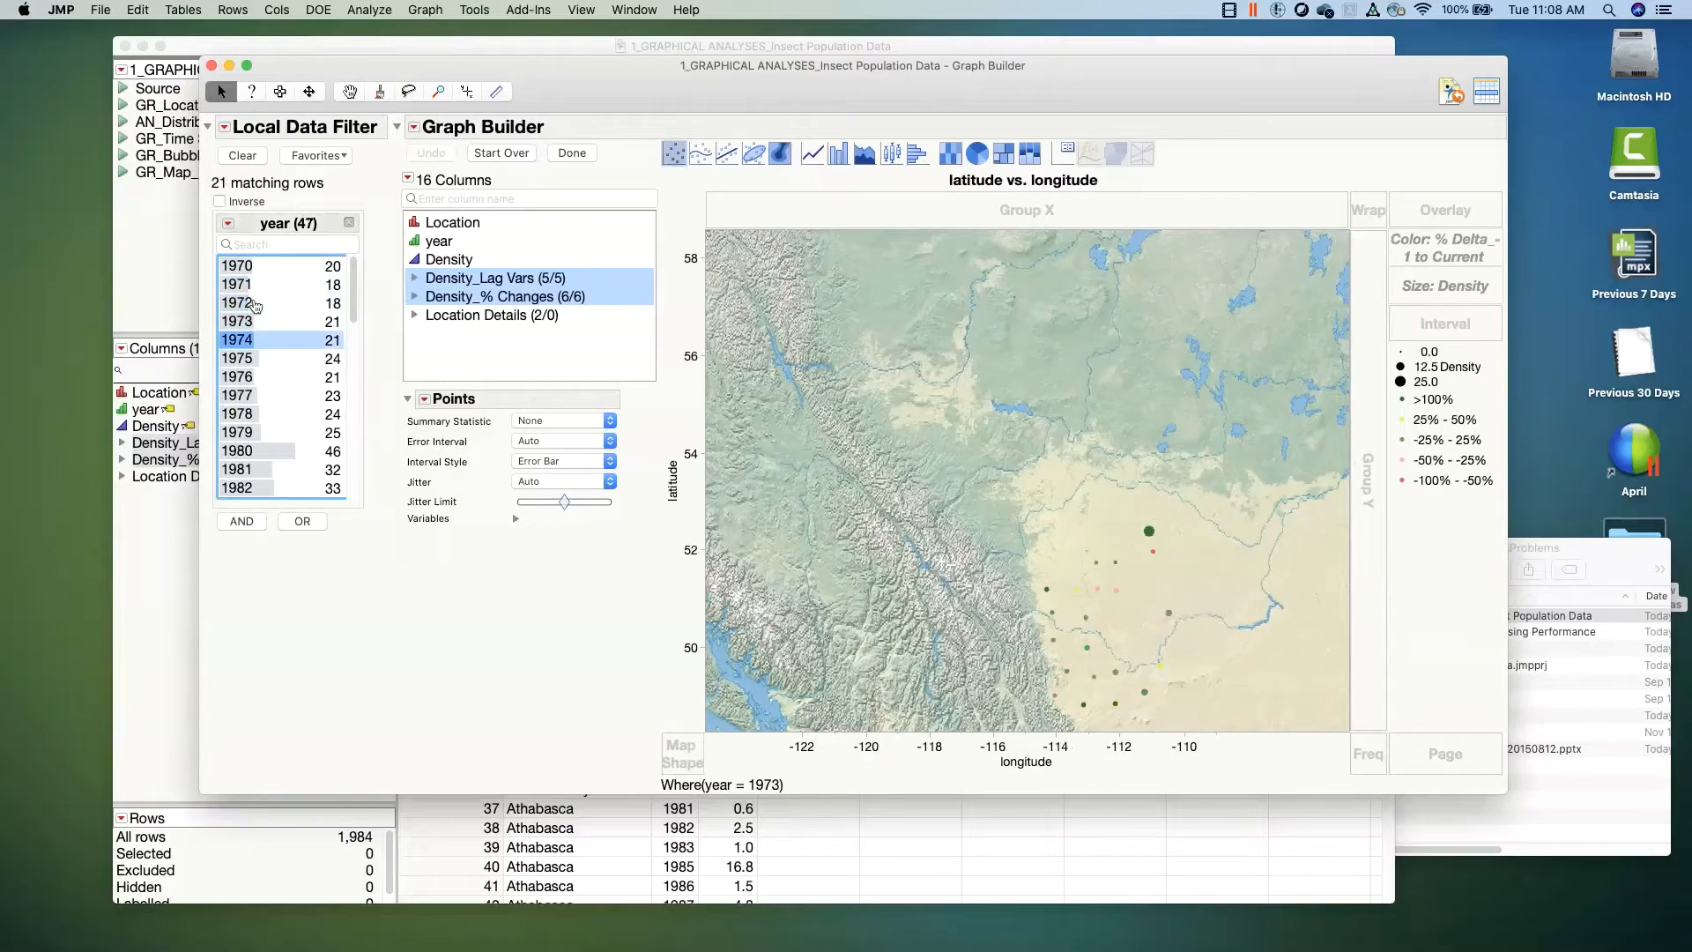
{"action": "key", "text": "Down"}
{"action": "key", "text": "Down"}
{"action": "key", "text": "Down"}
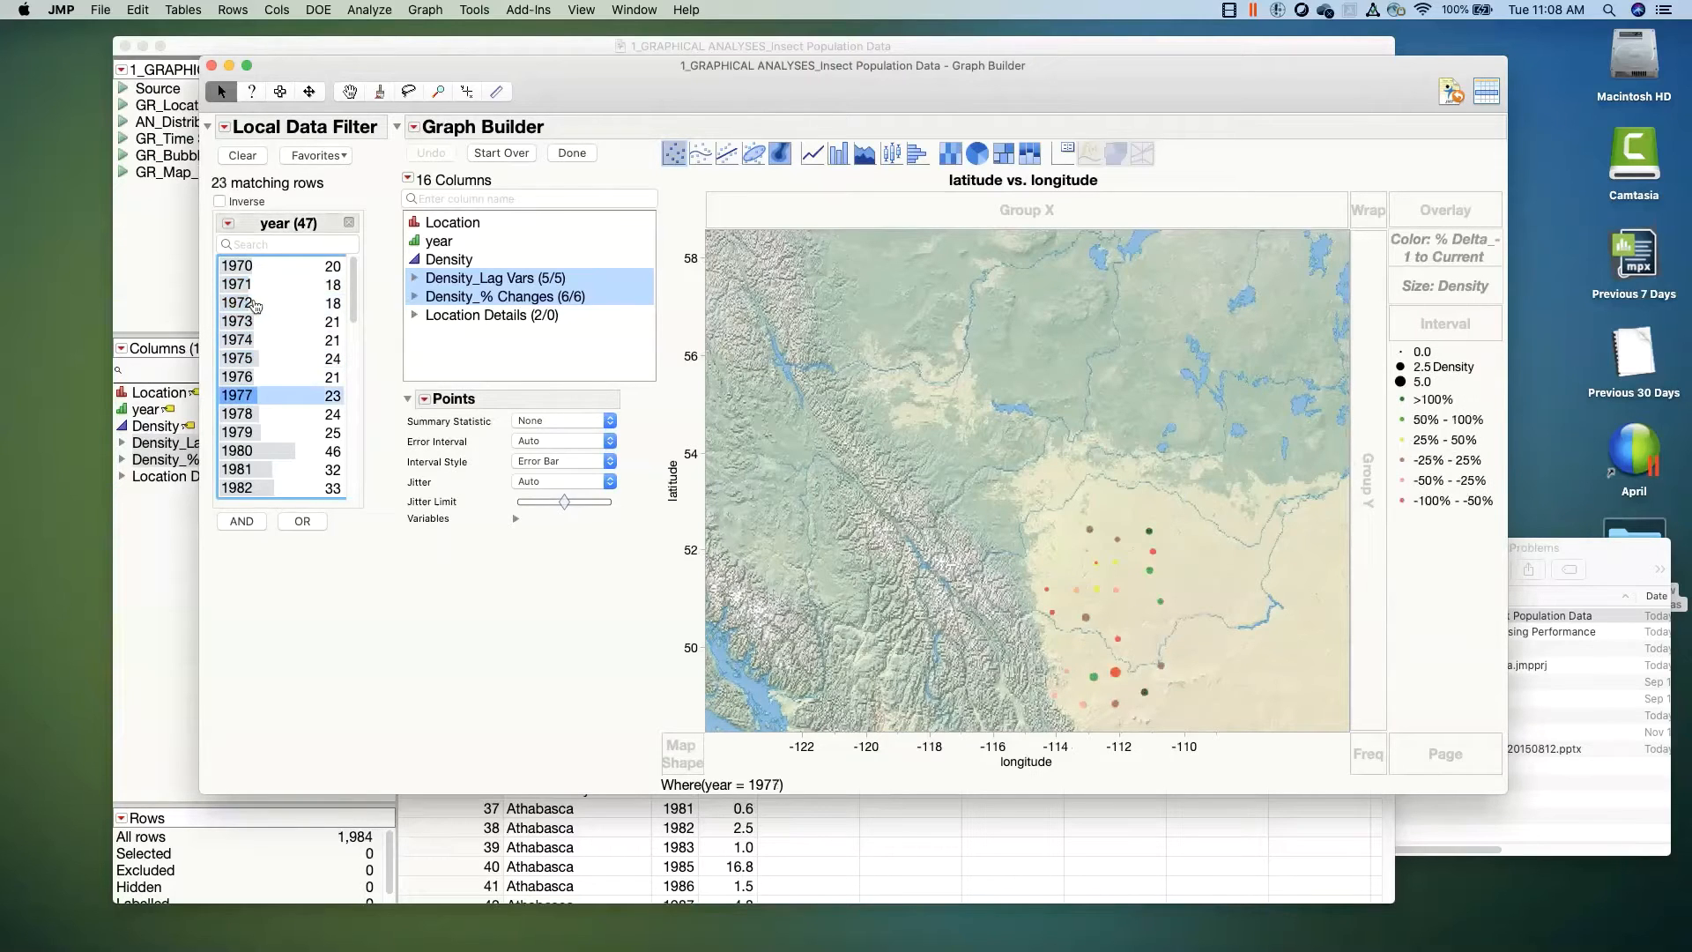
{"action": "key", "text": "Down"}
{"action": "key", "text": "Down"}
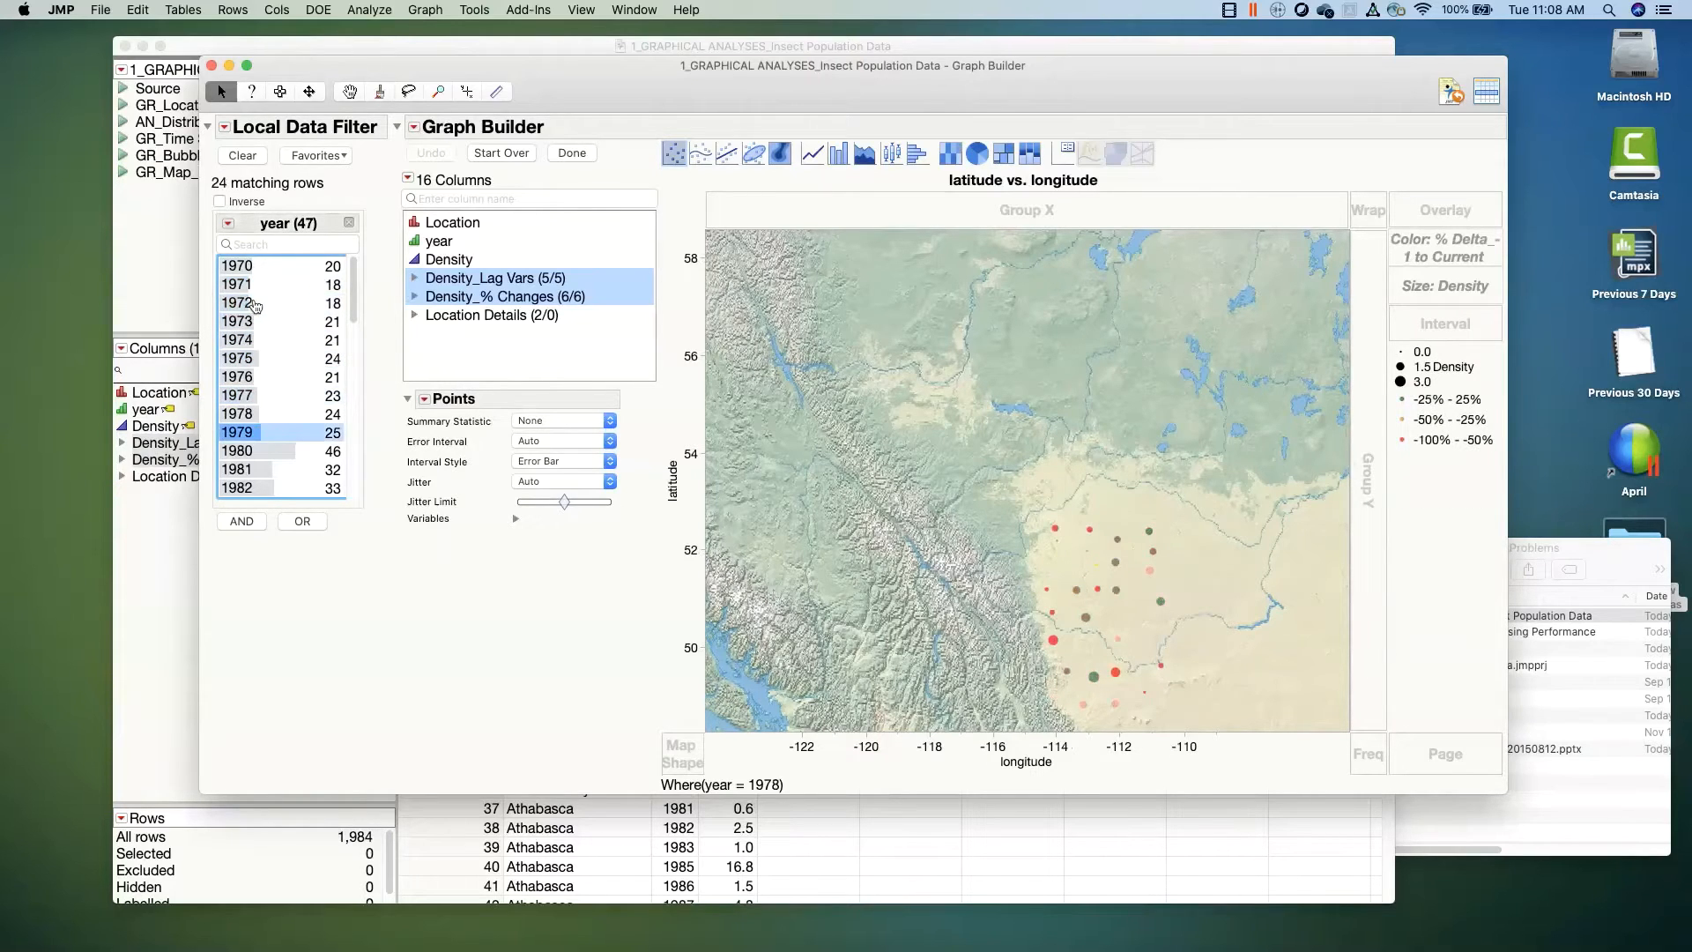
{"action": "key", "text": "Down"}
{"action": "key", "text": "Down"}
{"action": "key", "text": "Down"}
{"action": "key", "text": "Down"}
{"action": "key", "text": "Down"}
{"action": "key", "text": "Down"}
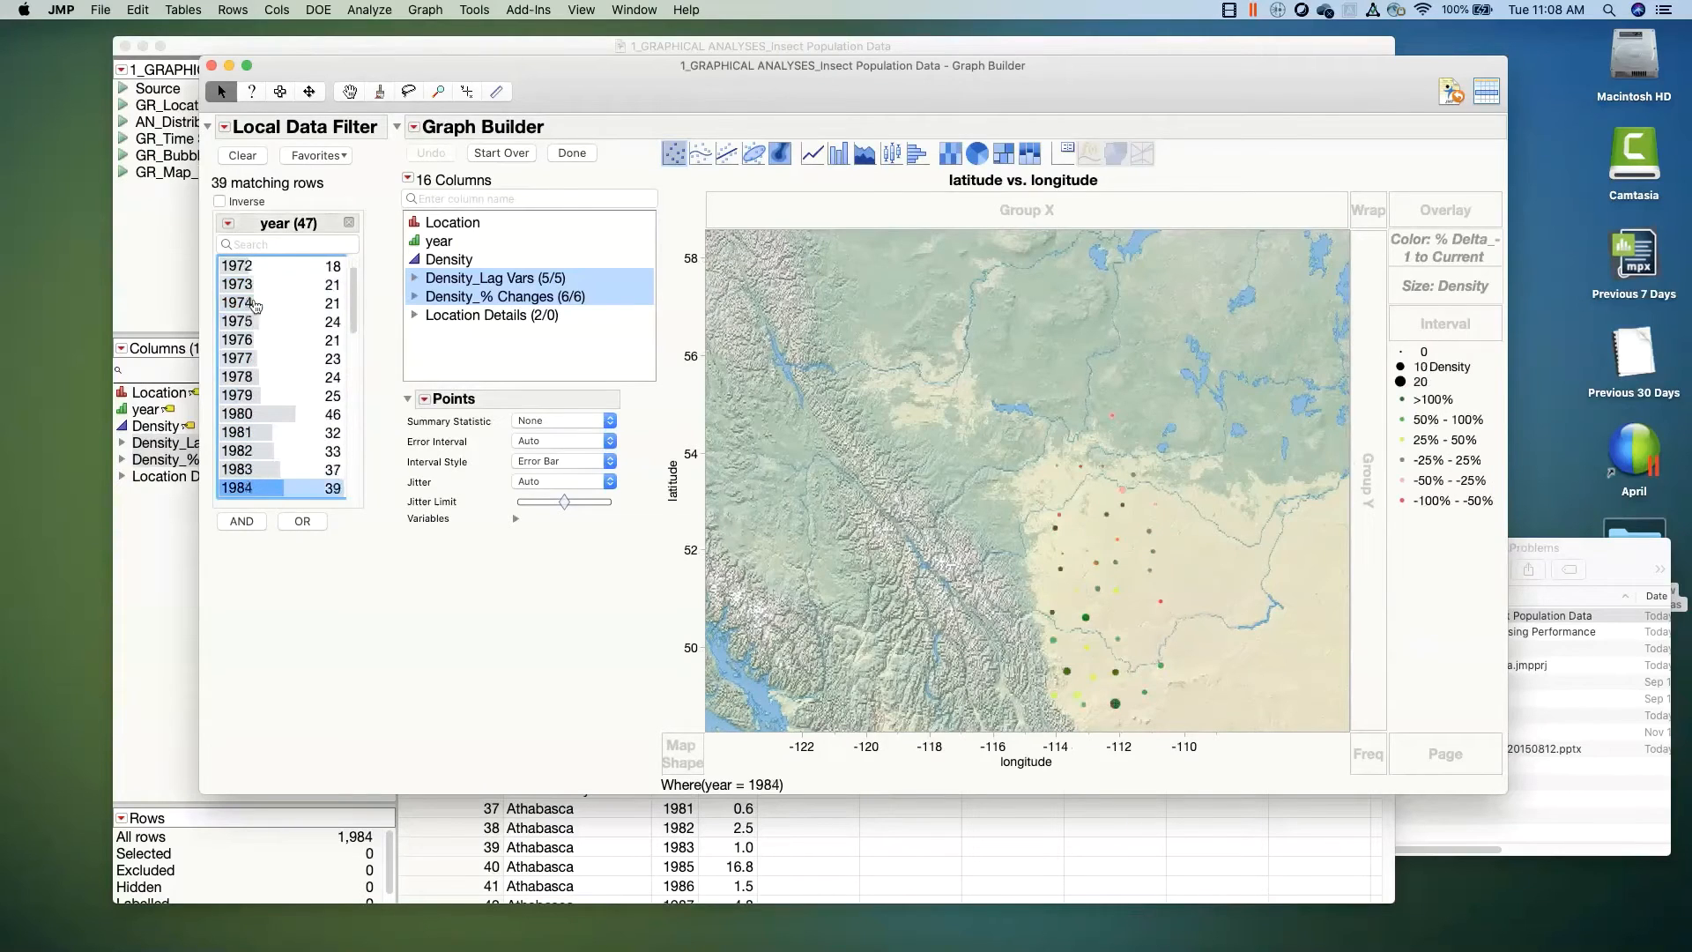
{"action": "key", "text": "Down"}
{"action": "key", "text": "Down"}
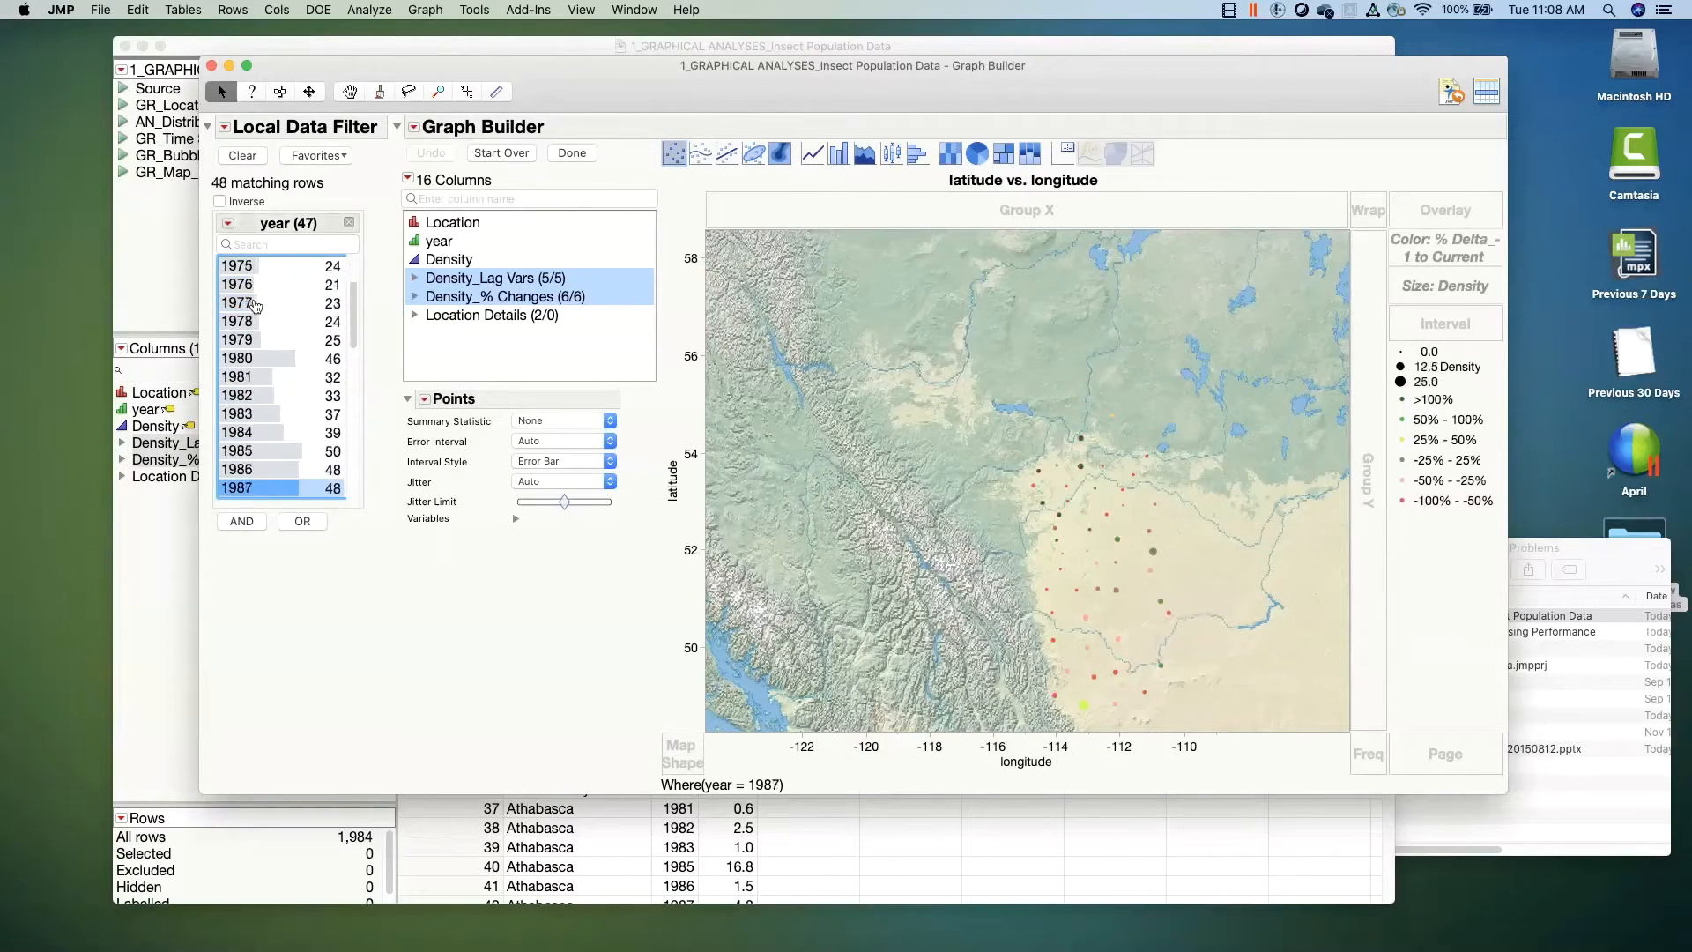
{"action": "key", "text": "Down"}
{"action": "key", "text": "Down"}
{"action": "key", "text": "Down"}
{"action": "key", "text": "Down"}
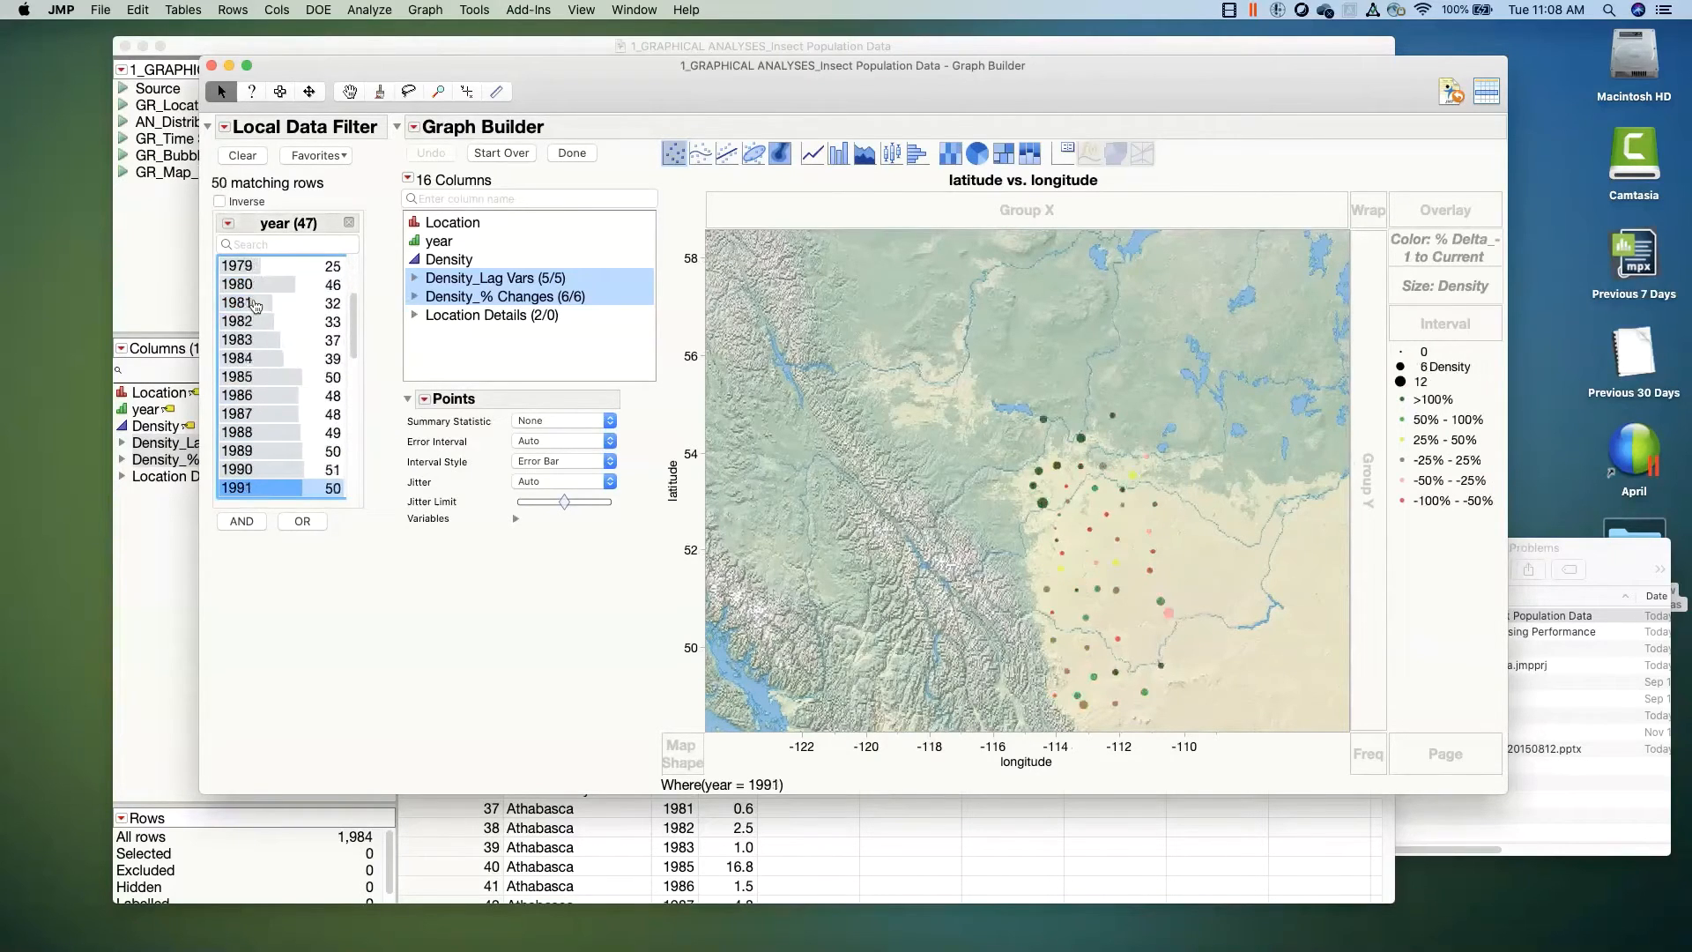
{"action": "key", "text": "Down"}
{"action": "key", "text": "Down"}
{"action": "key", "text": "Down"}
{"action": "key", "text": "Down"}
{"action": "key", "text": "Down"}
{"action": "key", "text": "Down"}
{"action": "key", "text": "Down"}
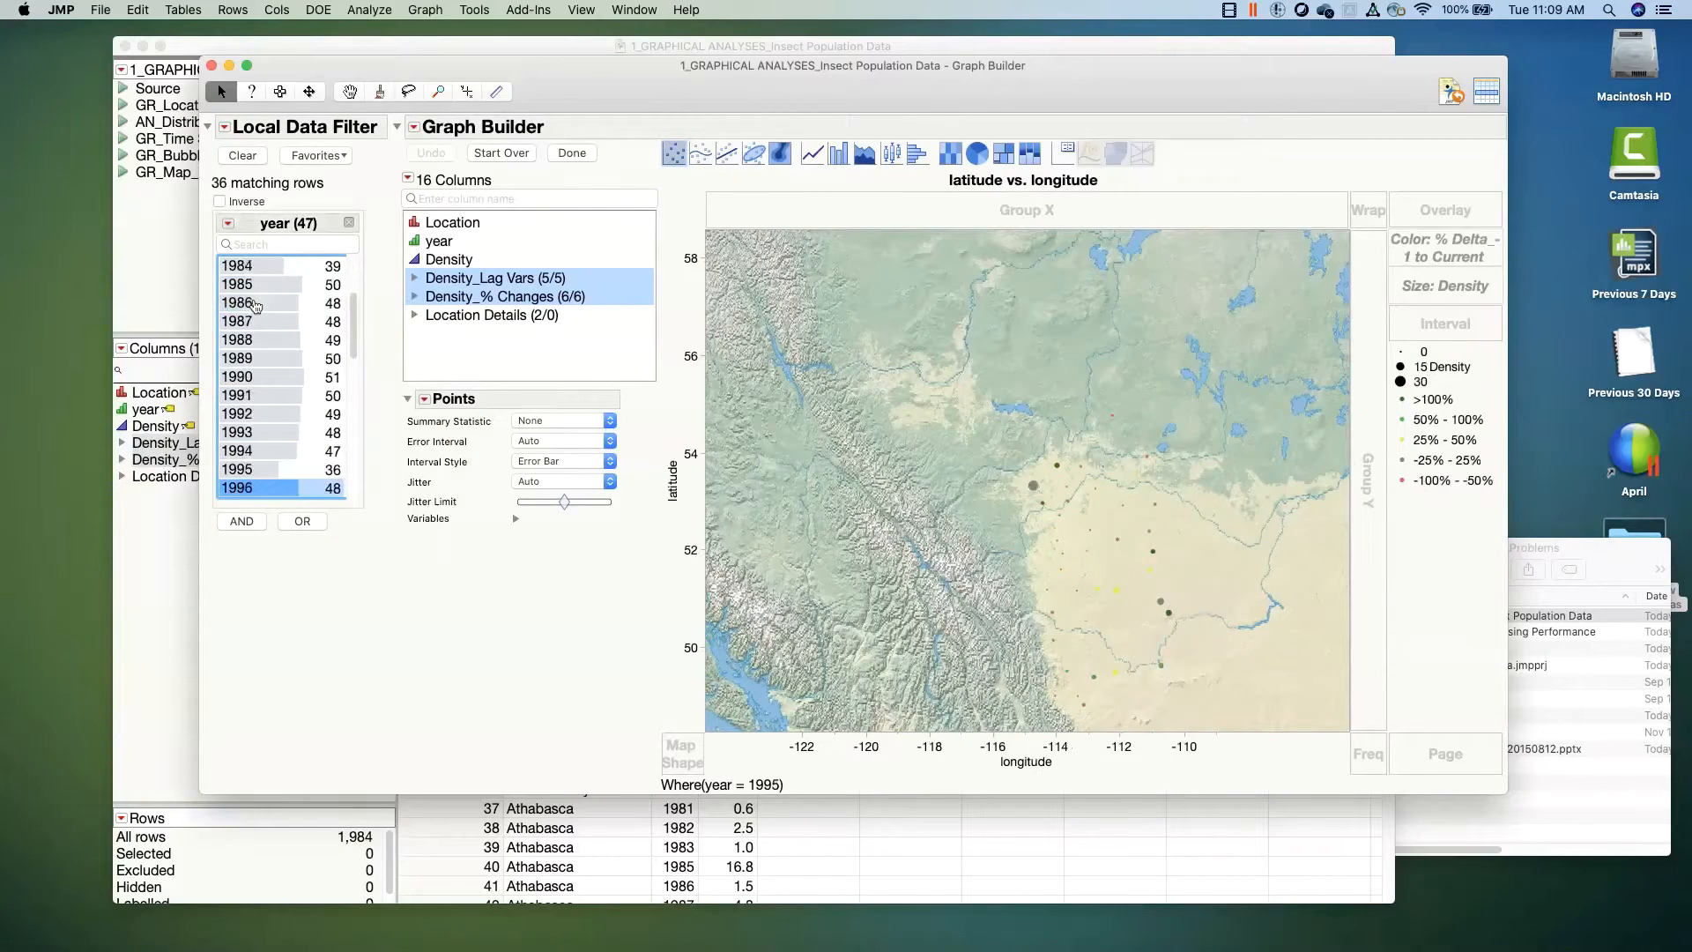
{"action": "key", "text": "Down"}
{"action": "key", "text": "Down"}
{"action": "key", "text": "Down"}
{"action": "key", "text": "Down"}
{"action": "key", "text": "Down"}
{"action": "key", "text": "Down"}
{"action": "key", "text": "Down"}
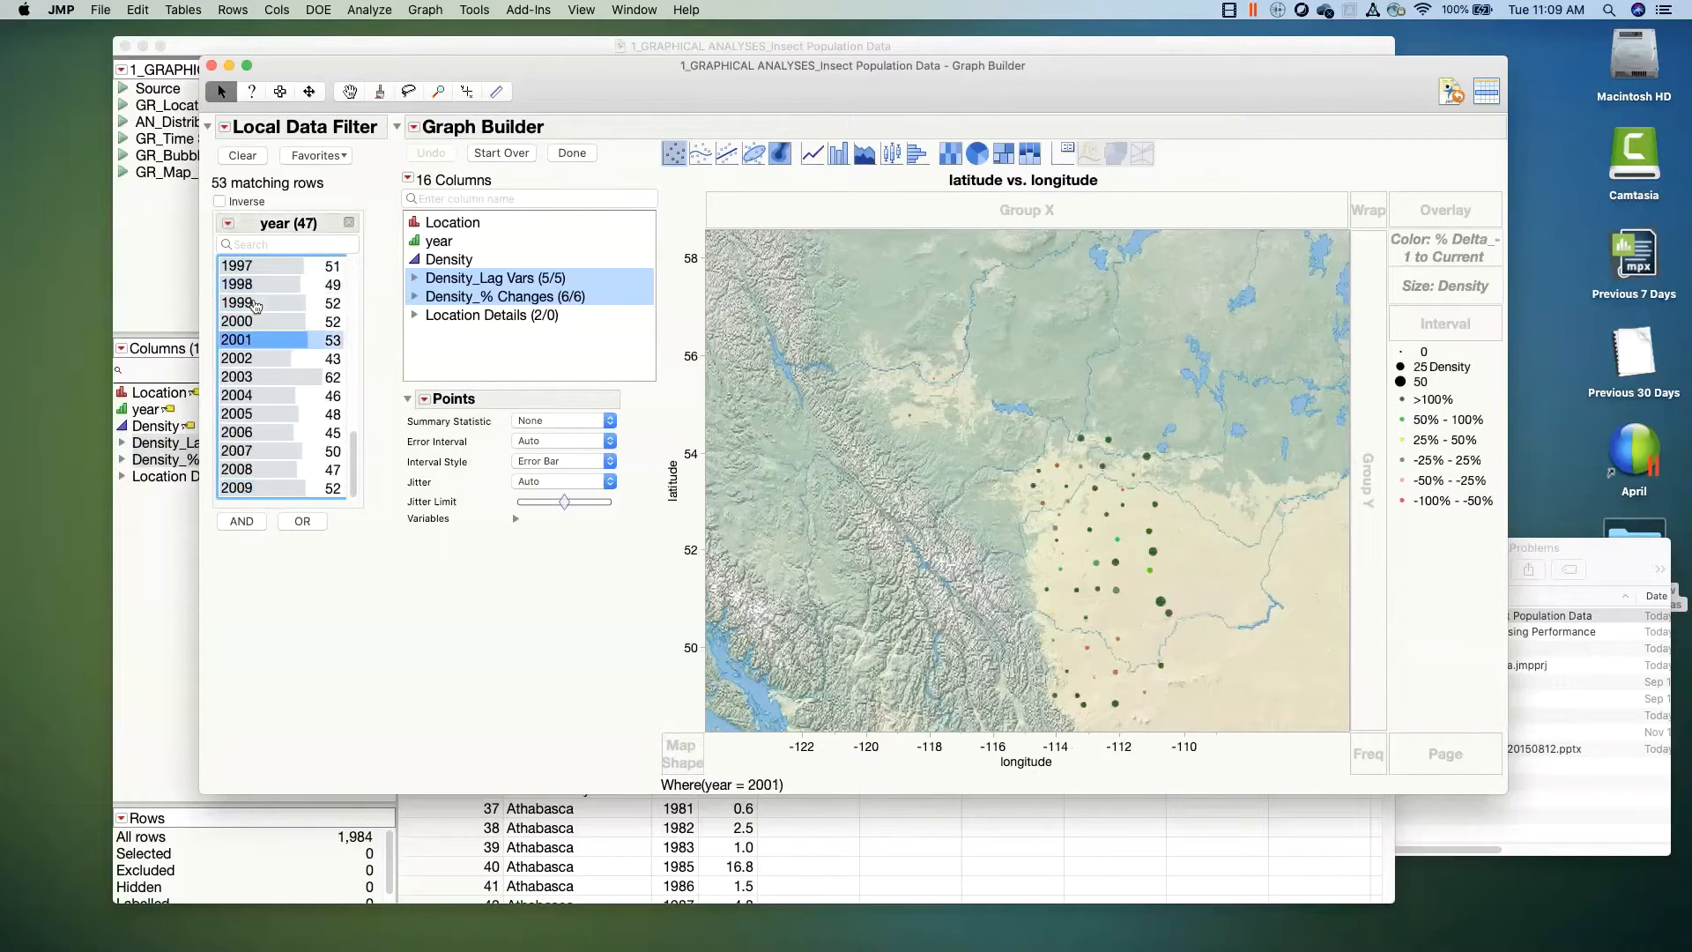
{"action": "key", "text": "Down"}
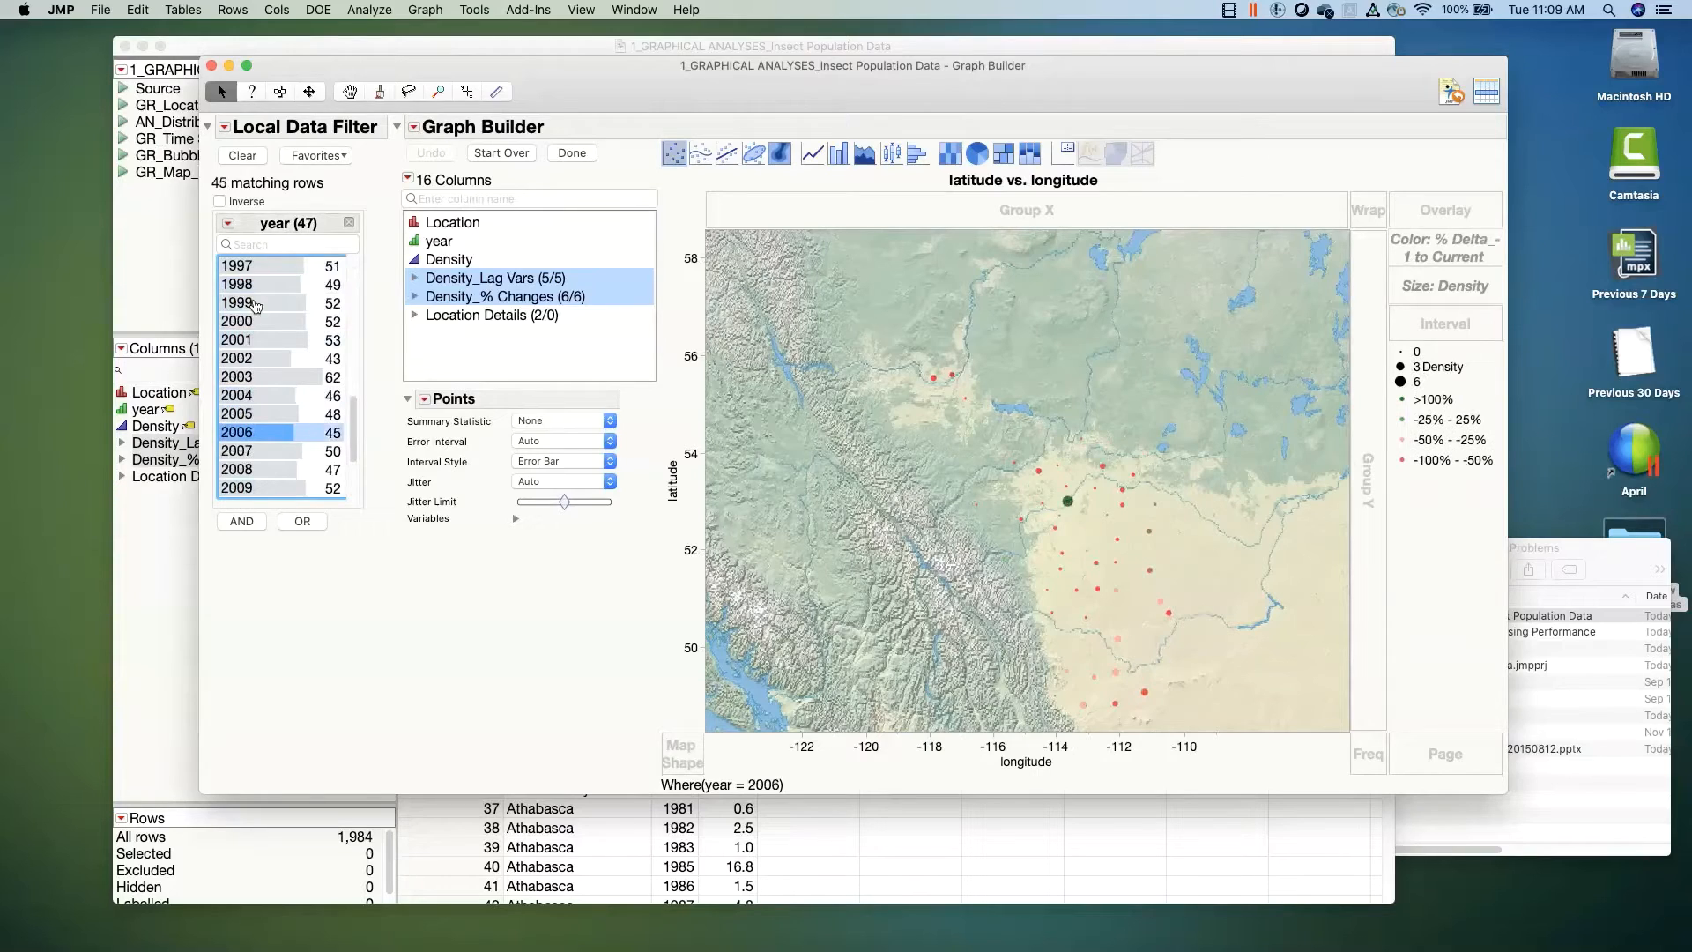
Step: Return the map's year filter to 2003, advance it year by year to 2008 for comparison, and close the map
{"action": "key", "text": "Up"}
{"action": "key", "text": "Up"}
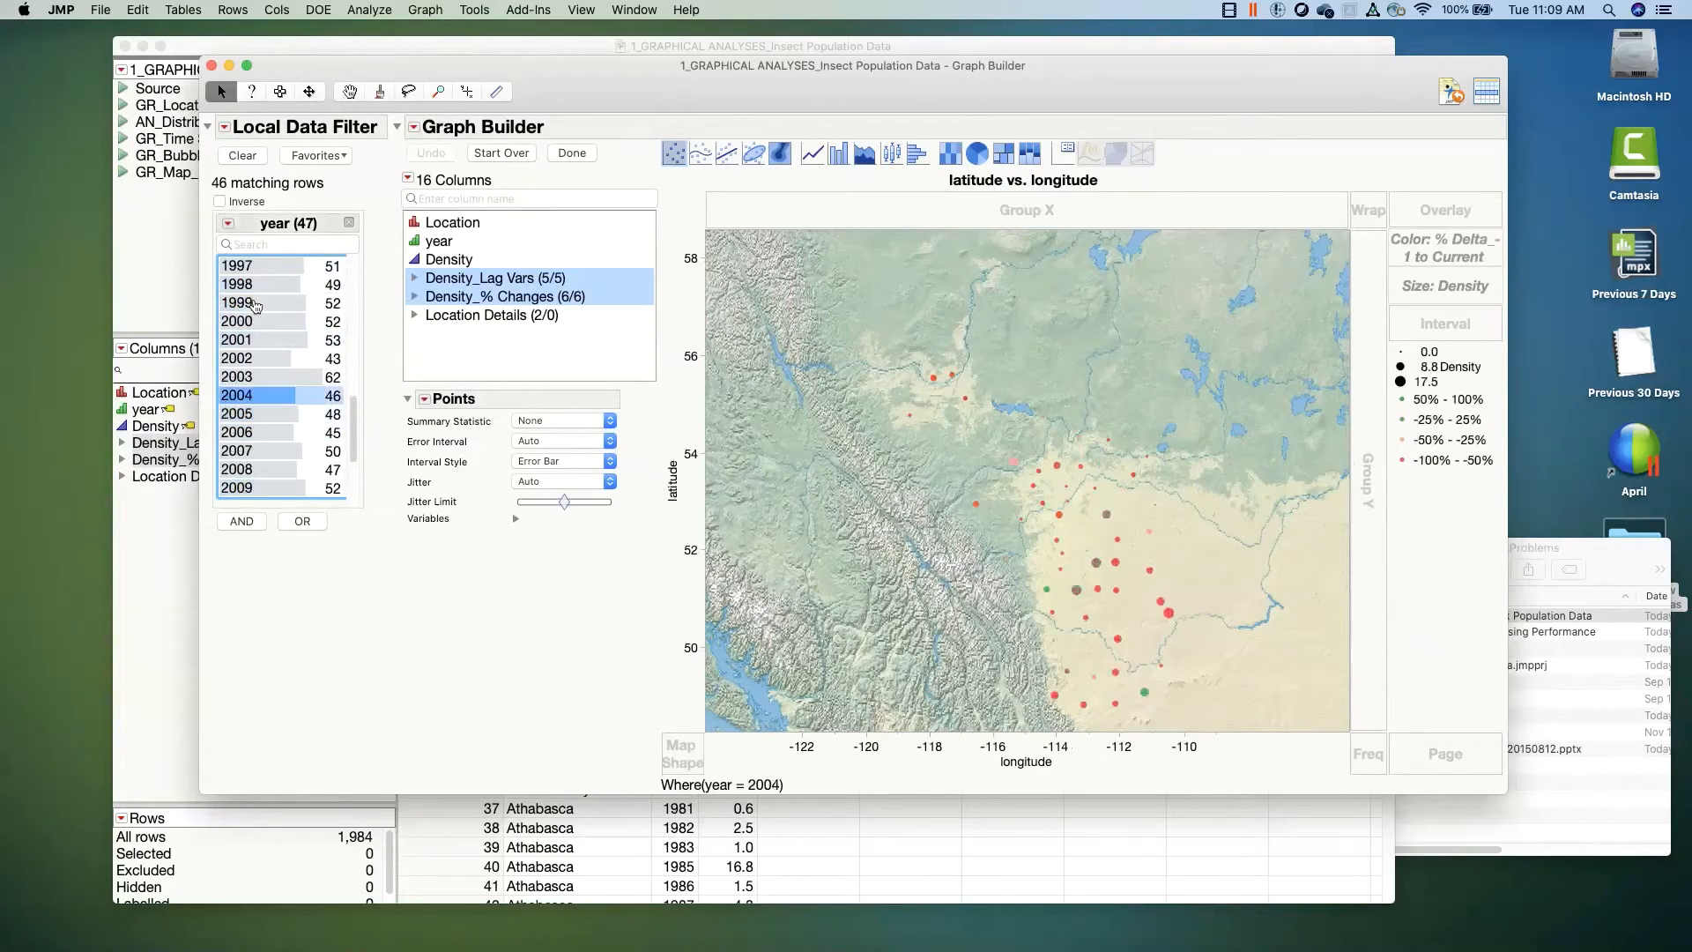
{"action": "key", "text": "Up"}
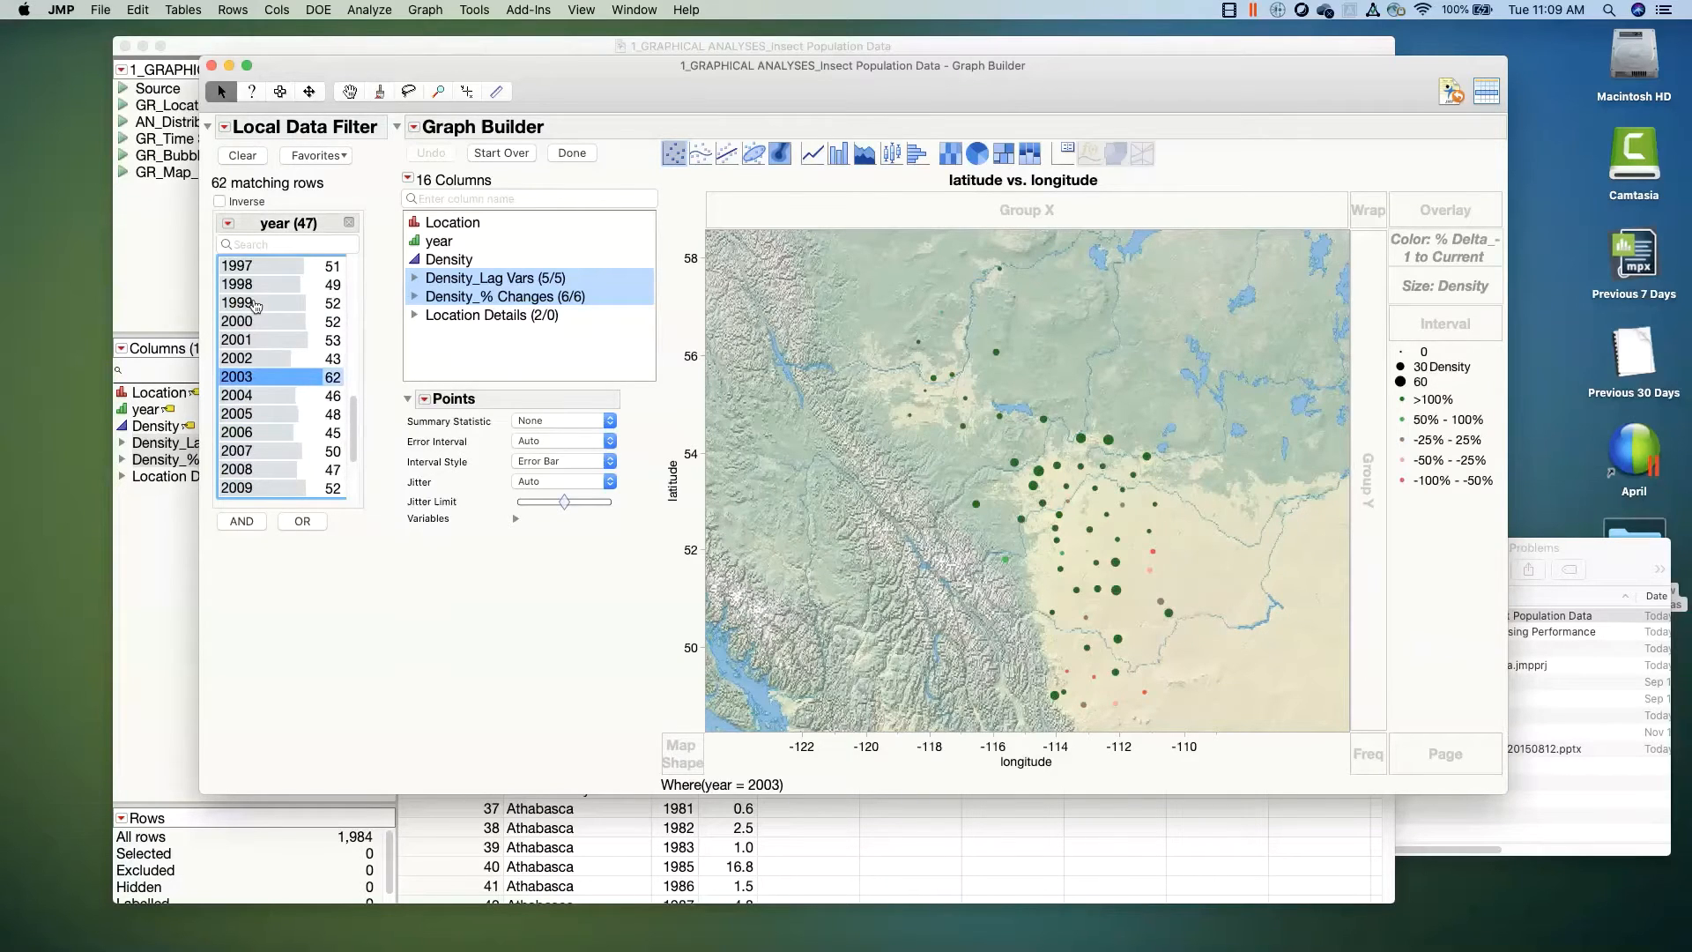
{"action": "key", "text": "Down"}
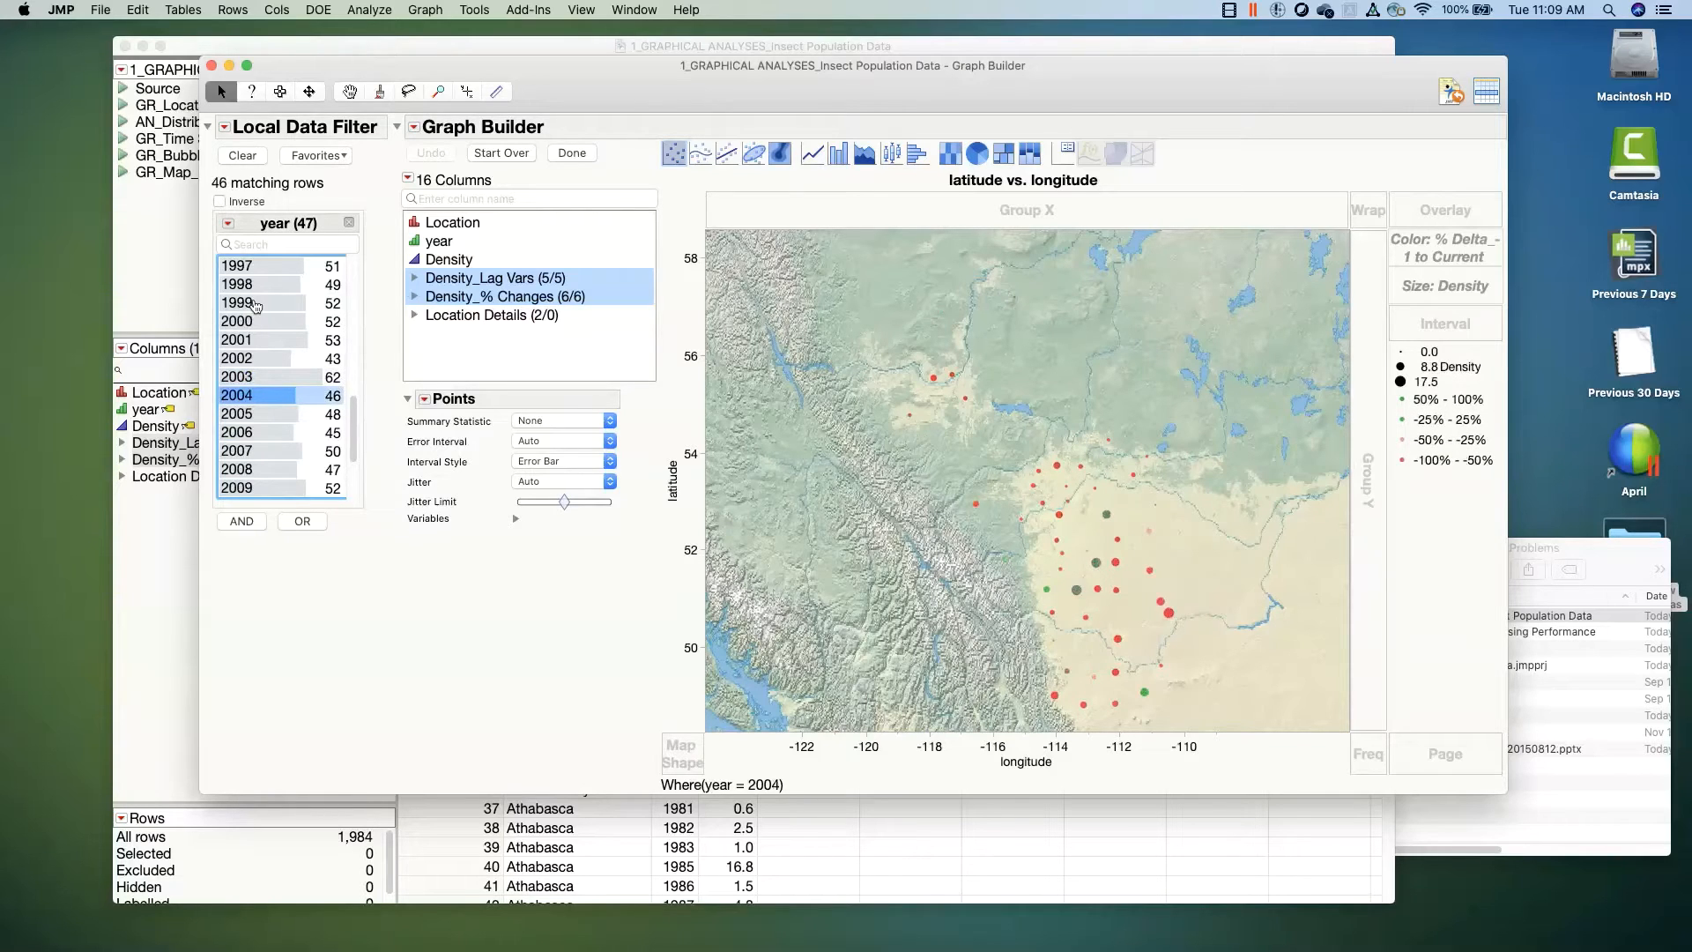
{"action": "key", "text": "Down"}
{"action": "key", "text": "Down"}
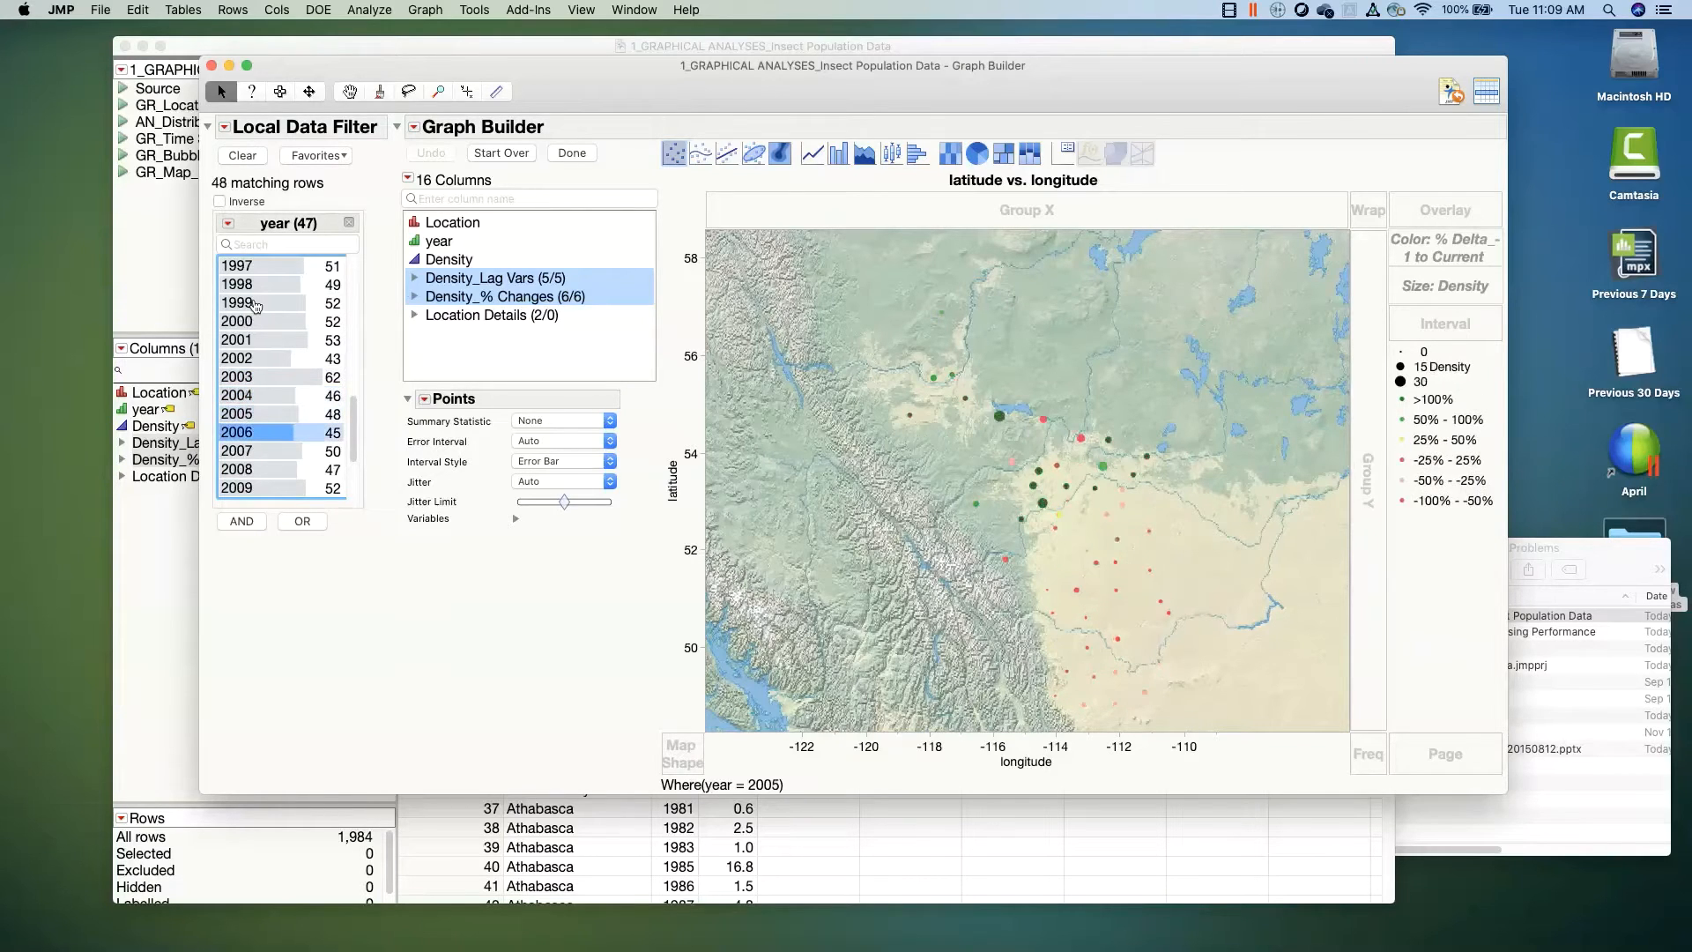
{"action": "key", "text": "Down"}
{"action": "key", "text": "Down"}
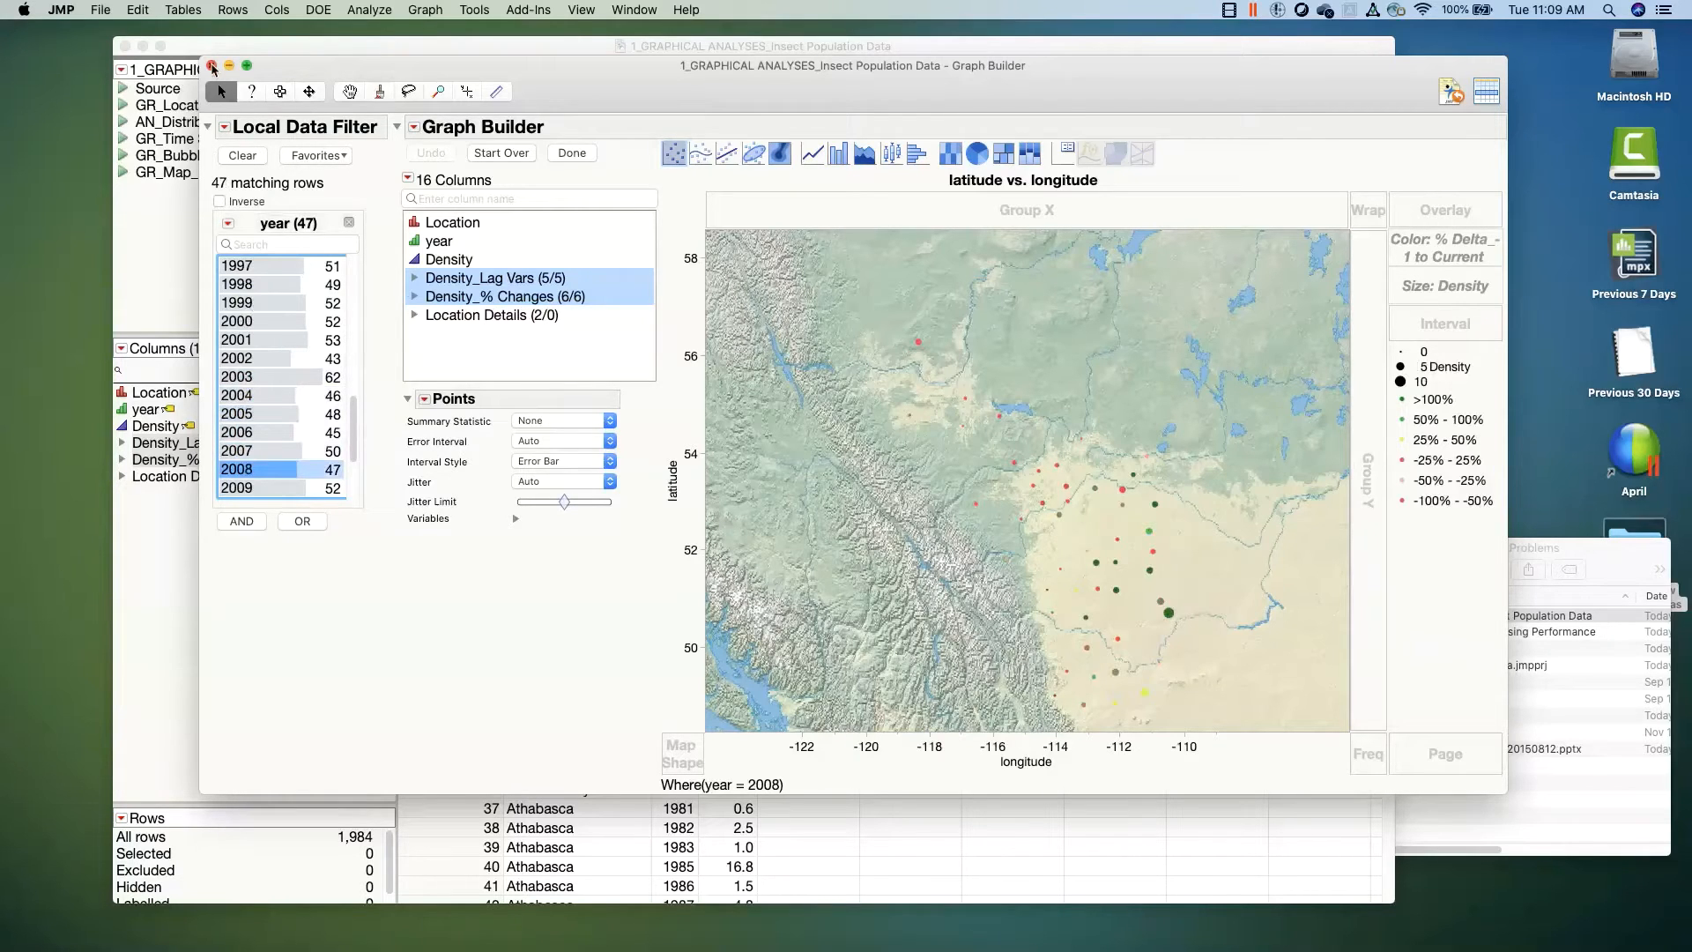
{"action": "left_click", "coordinate": [212, 66]}
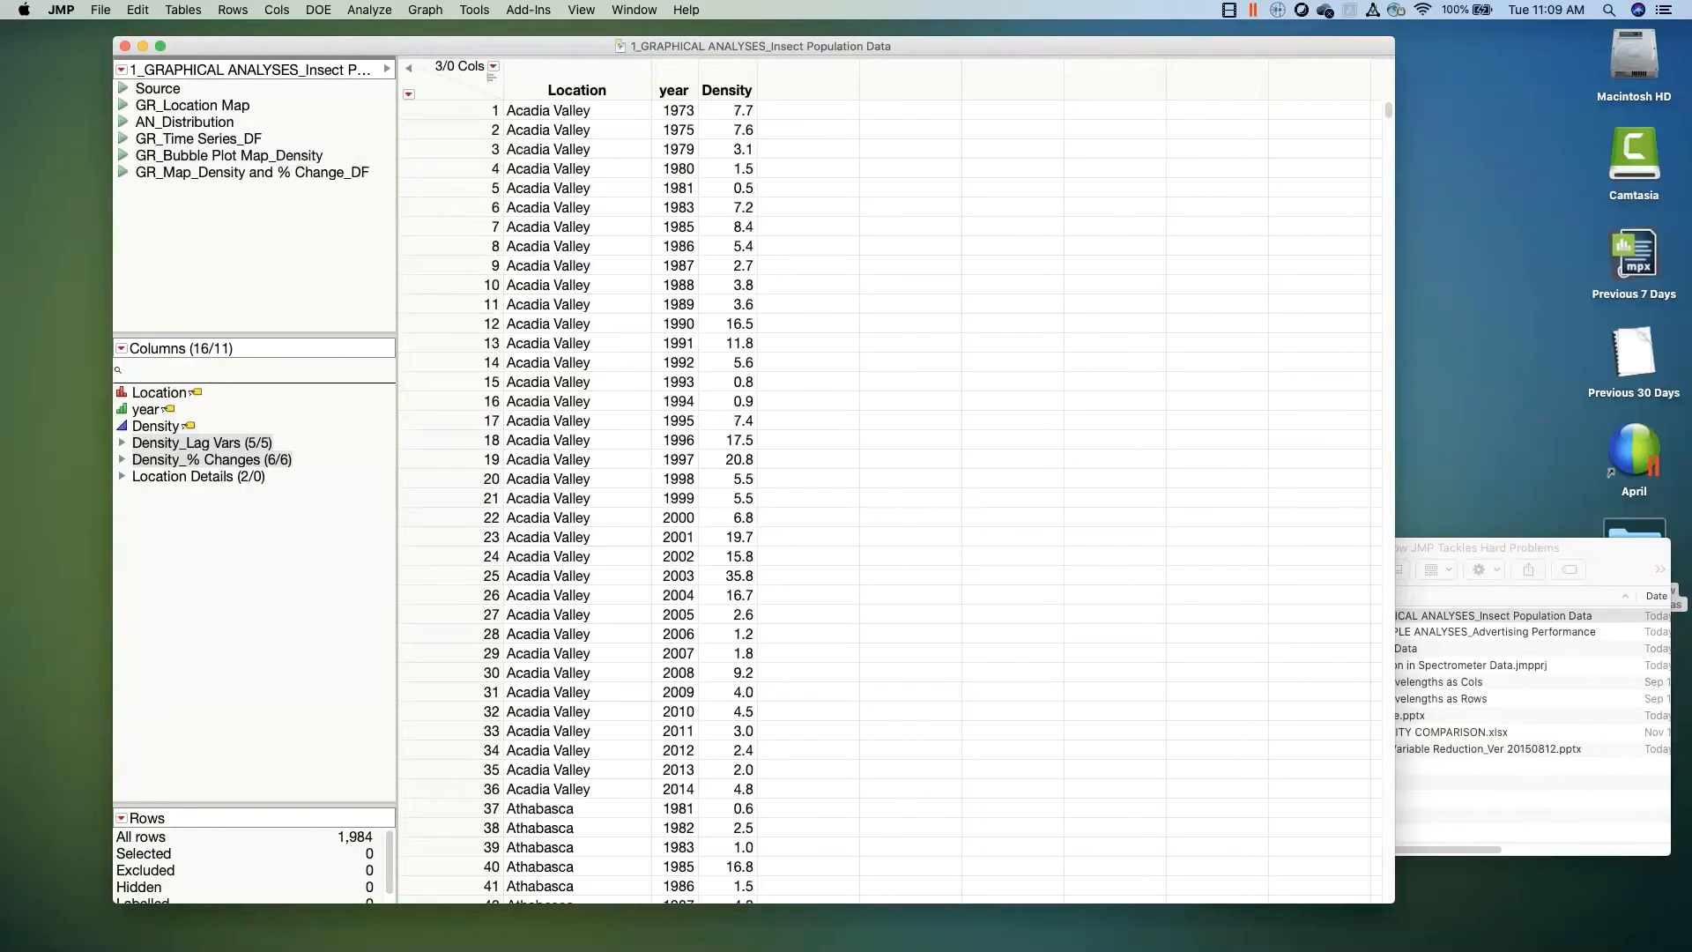
Step: Close the insect population data table and open the 2_MULTIPLE ANALYSES_Advertising Performance file
{"action": "left_click", "coordinate": [124, 45]}
{"action": "left_click_drag", "start_coordinate": [1261, 565], "coordinate": [1267, 553]}
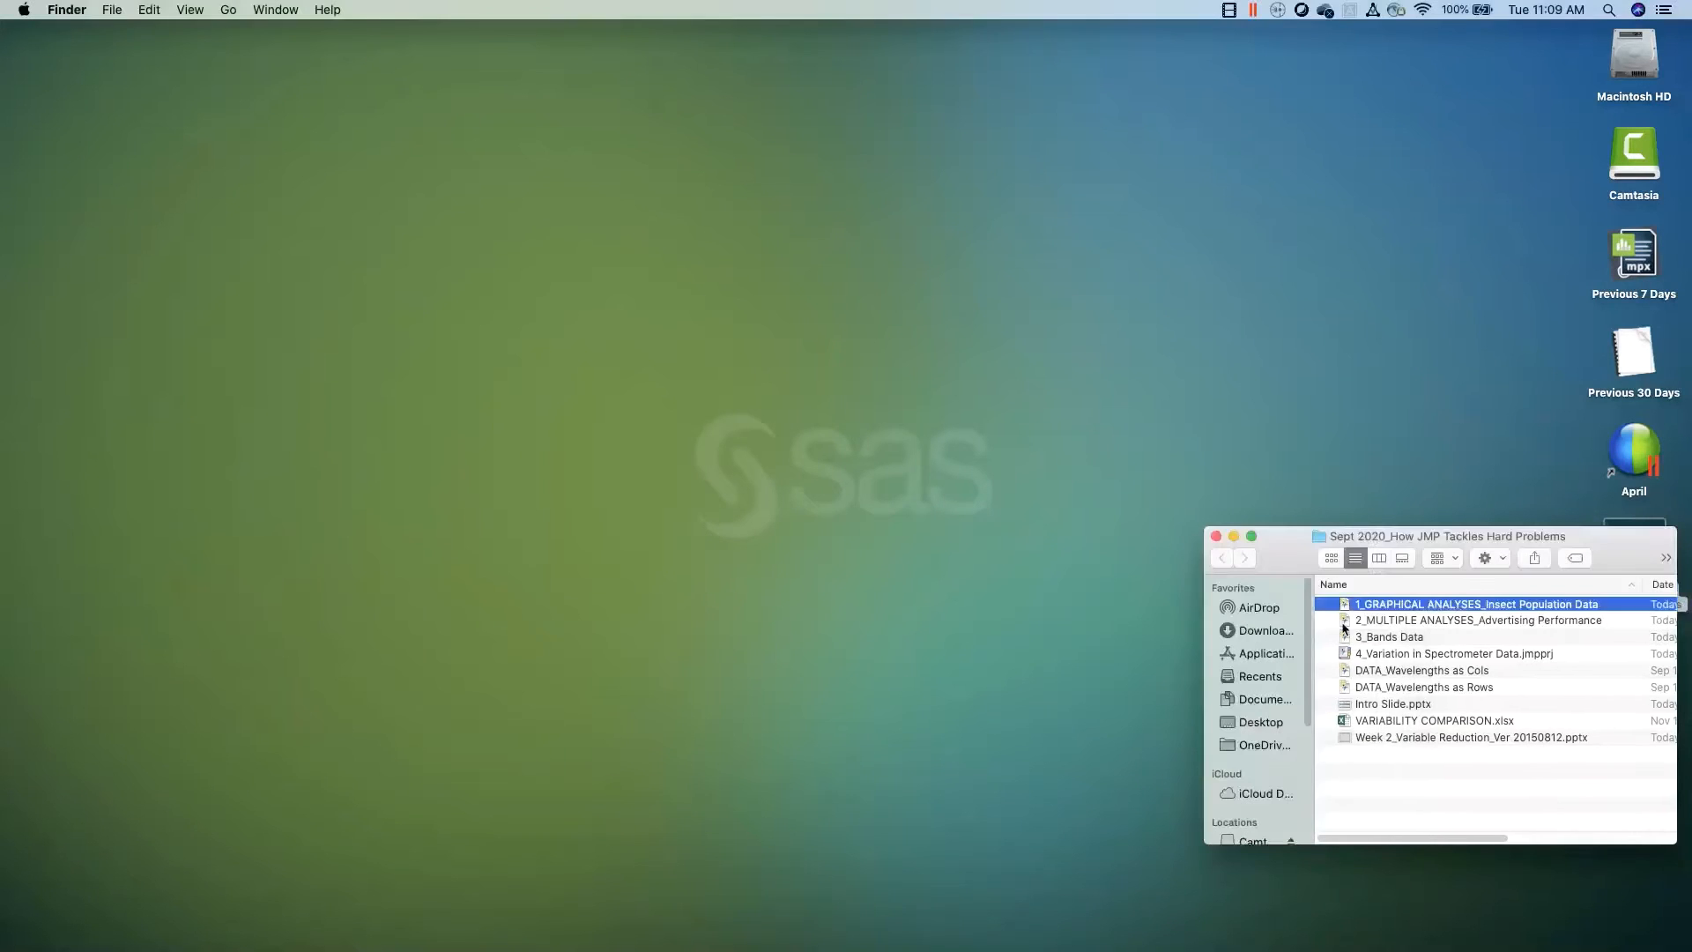
{"action": "left_click", "coordinate": [1346, 622]}
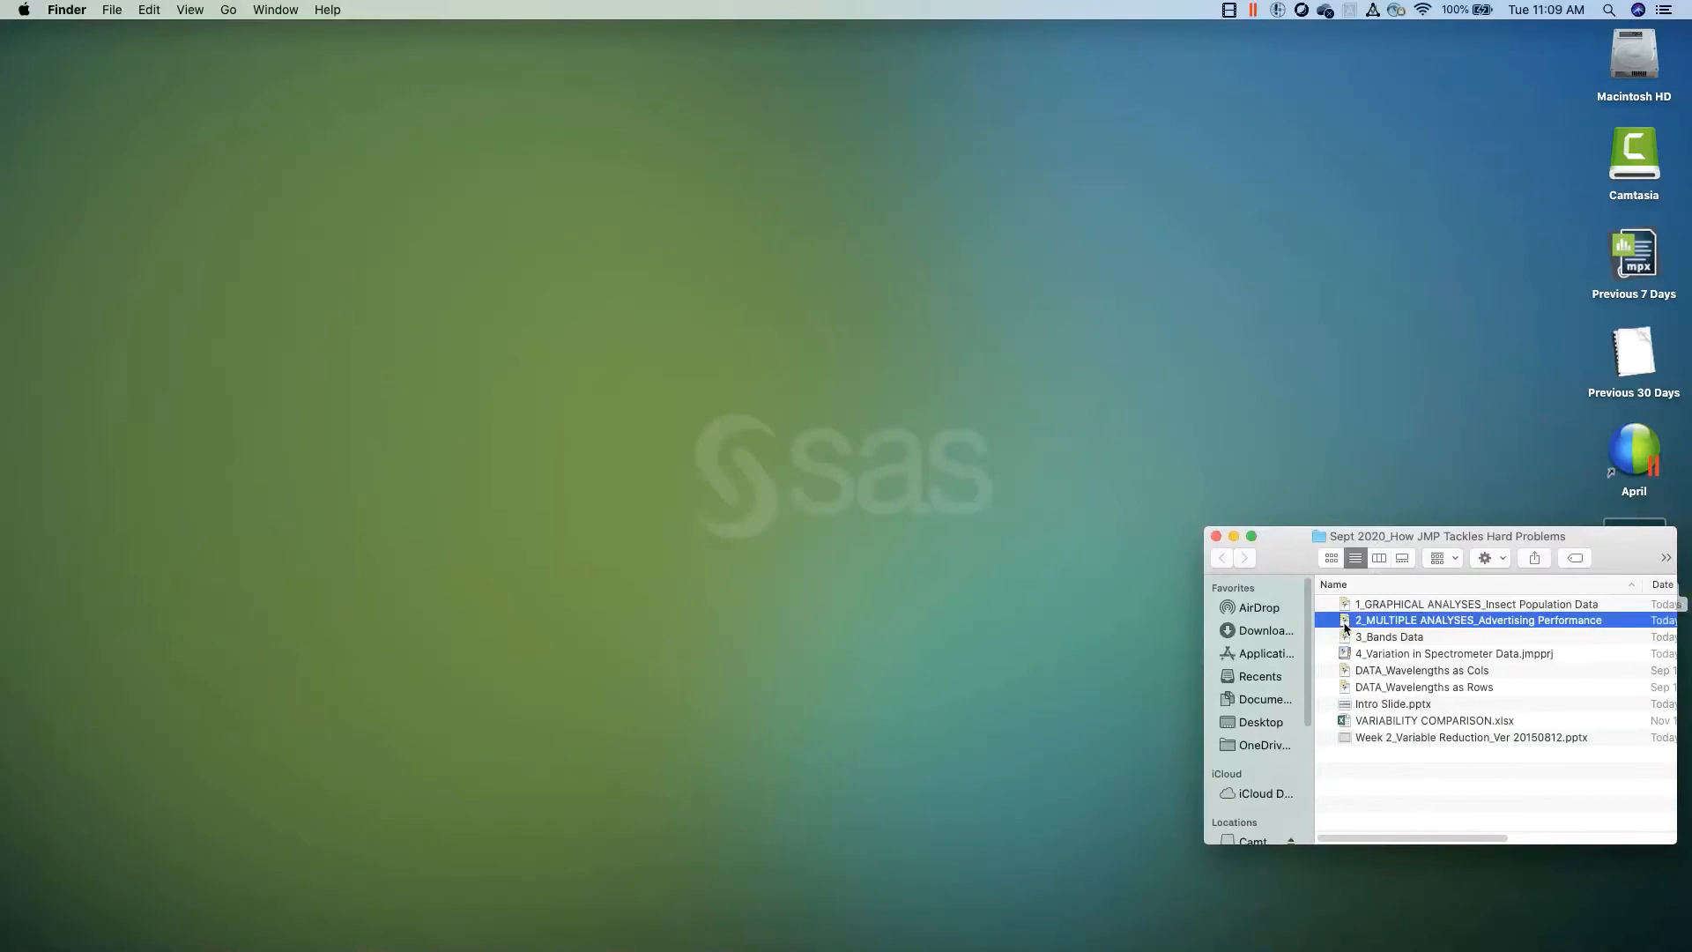
{"action": "double_click", "coordinate": [1346, 623]}
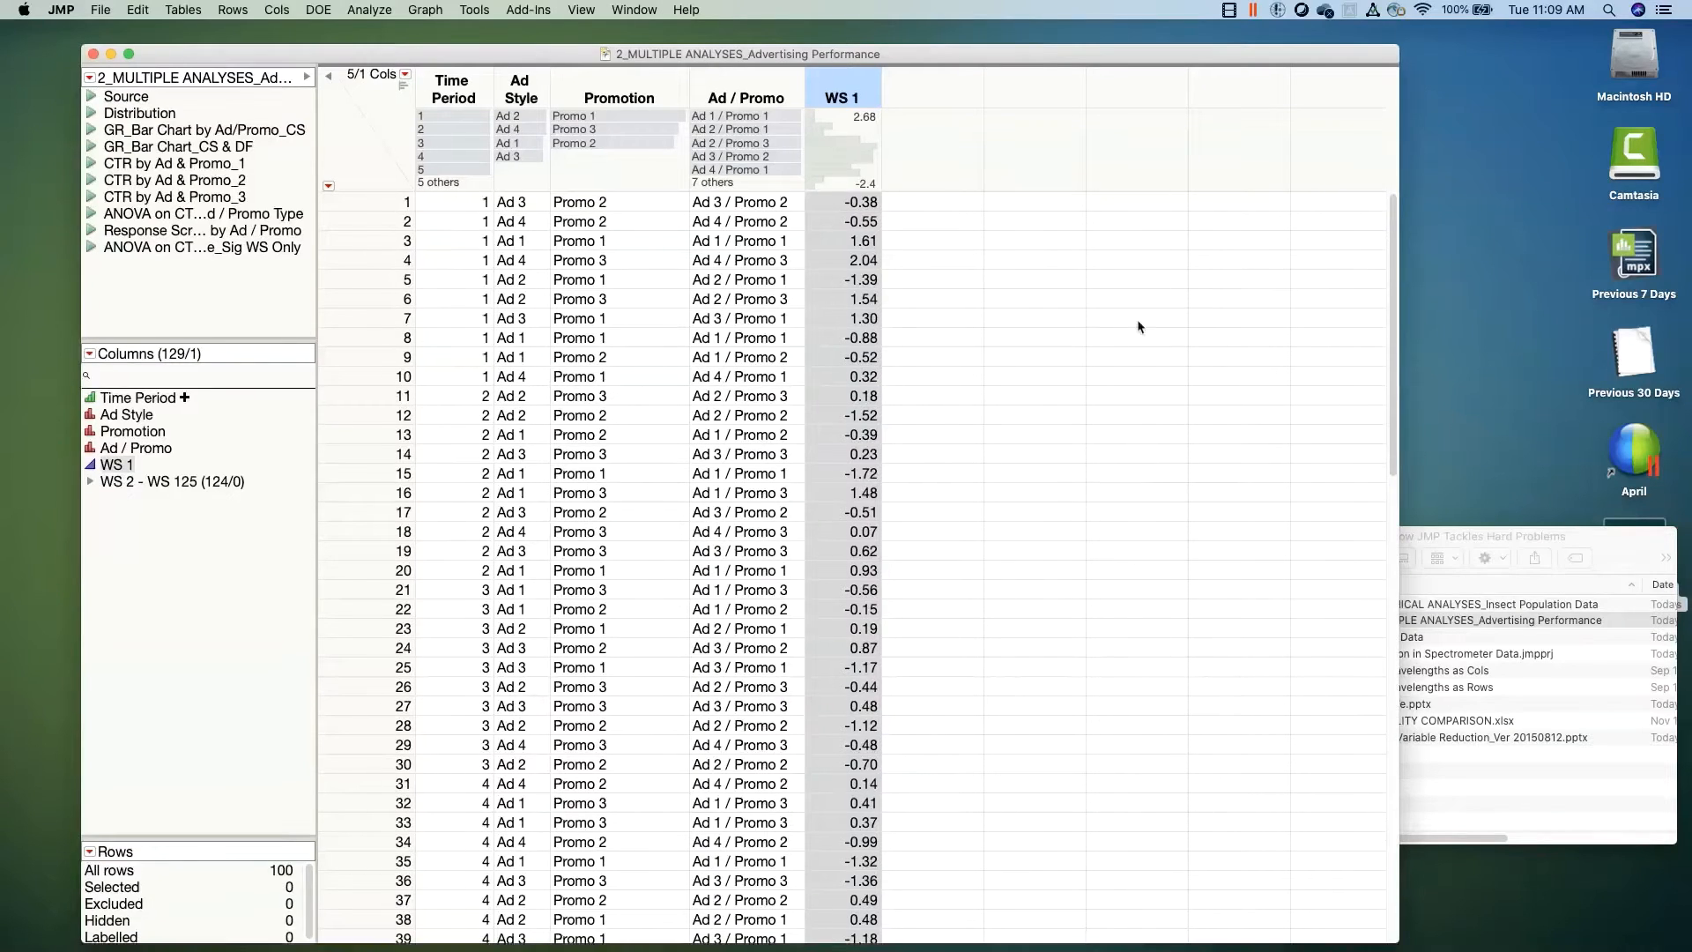
Step: Deselect the WS 1 column and enlarge the column header graphs to show all ten time periods
{"action": "left_click", "coordinate": [379, 116]}
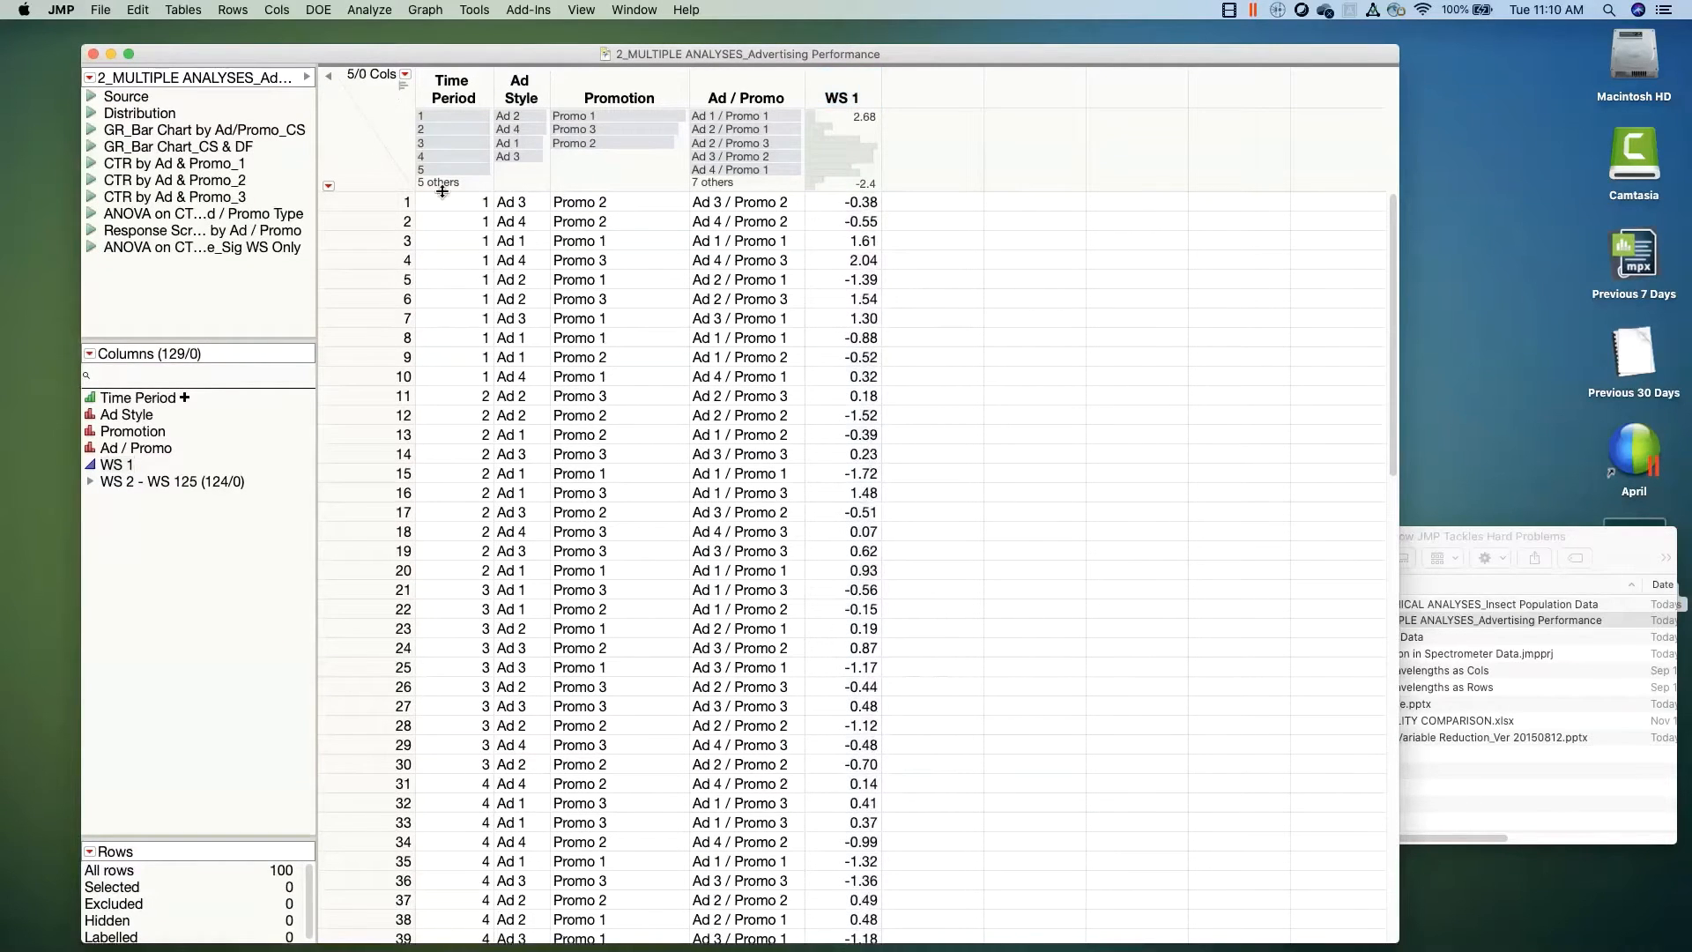
{"action": "left_click_drag", "start_coordinate": [443, 191], "coordinate": [441, 276]}
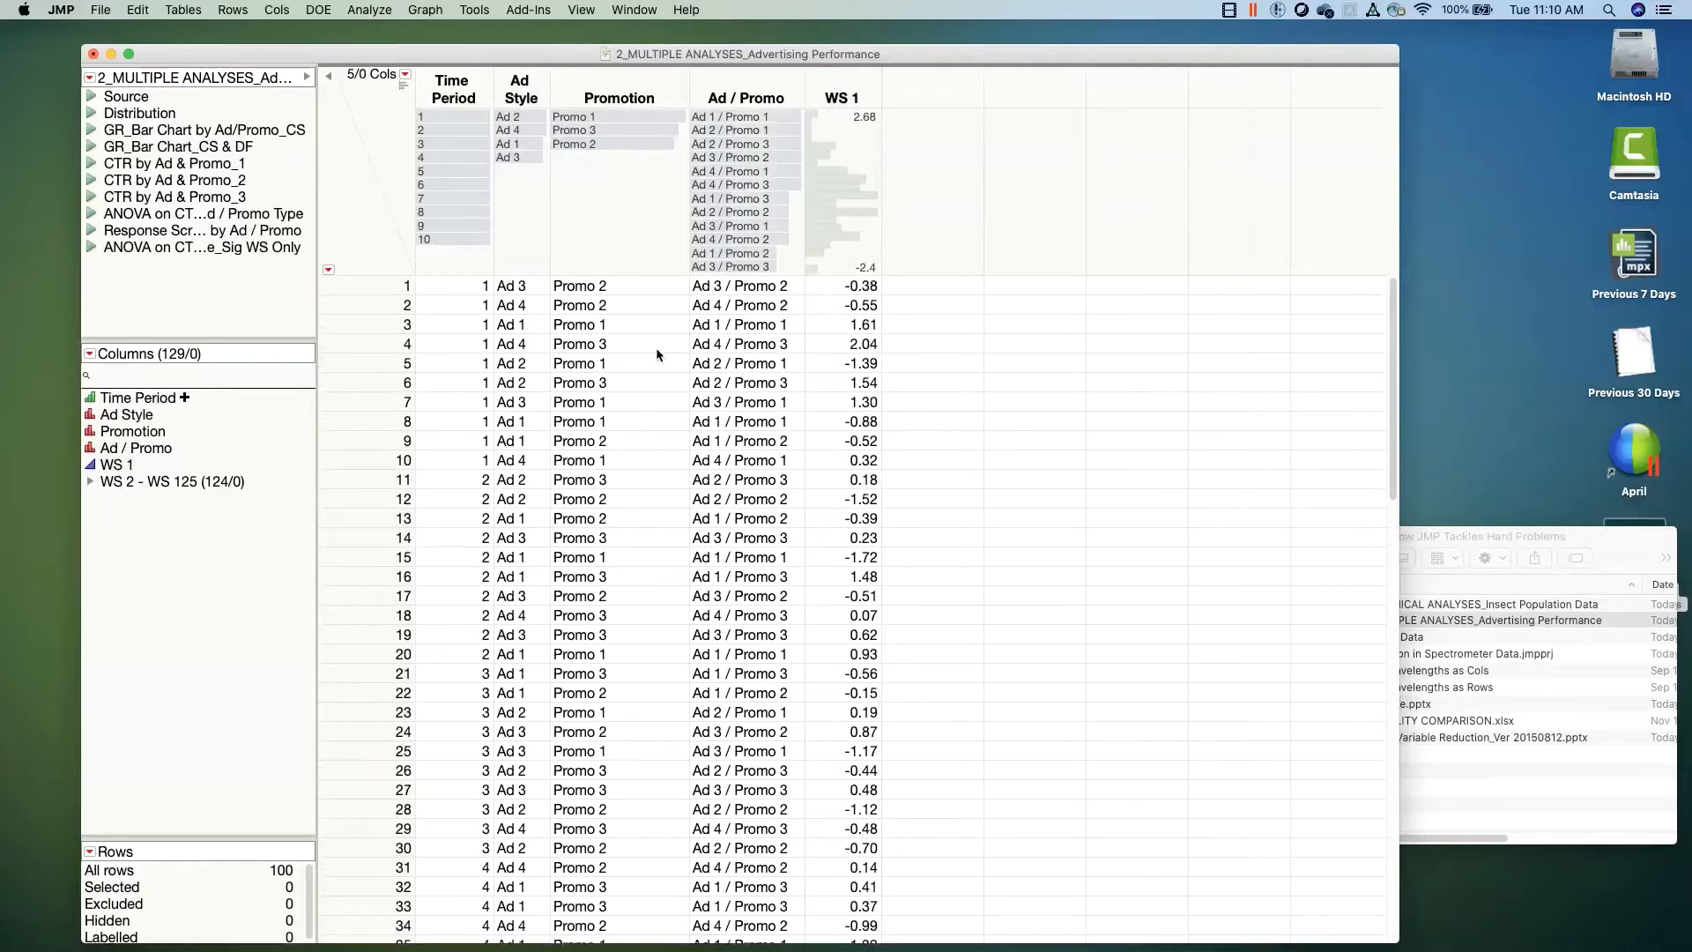
Step: Highlight the rows of Time Periods 1, 2, 3, 4, 5 and 10 in turn from the header graph, returning to period 1
{"action": "left_click", "coordinate": [446, 117]}
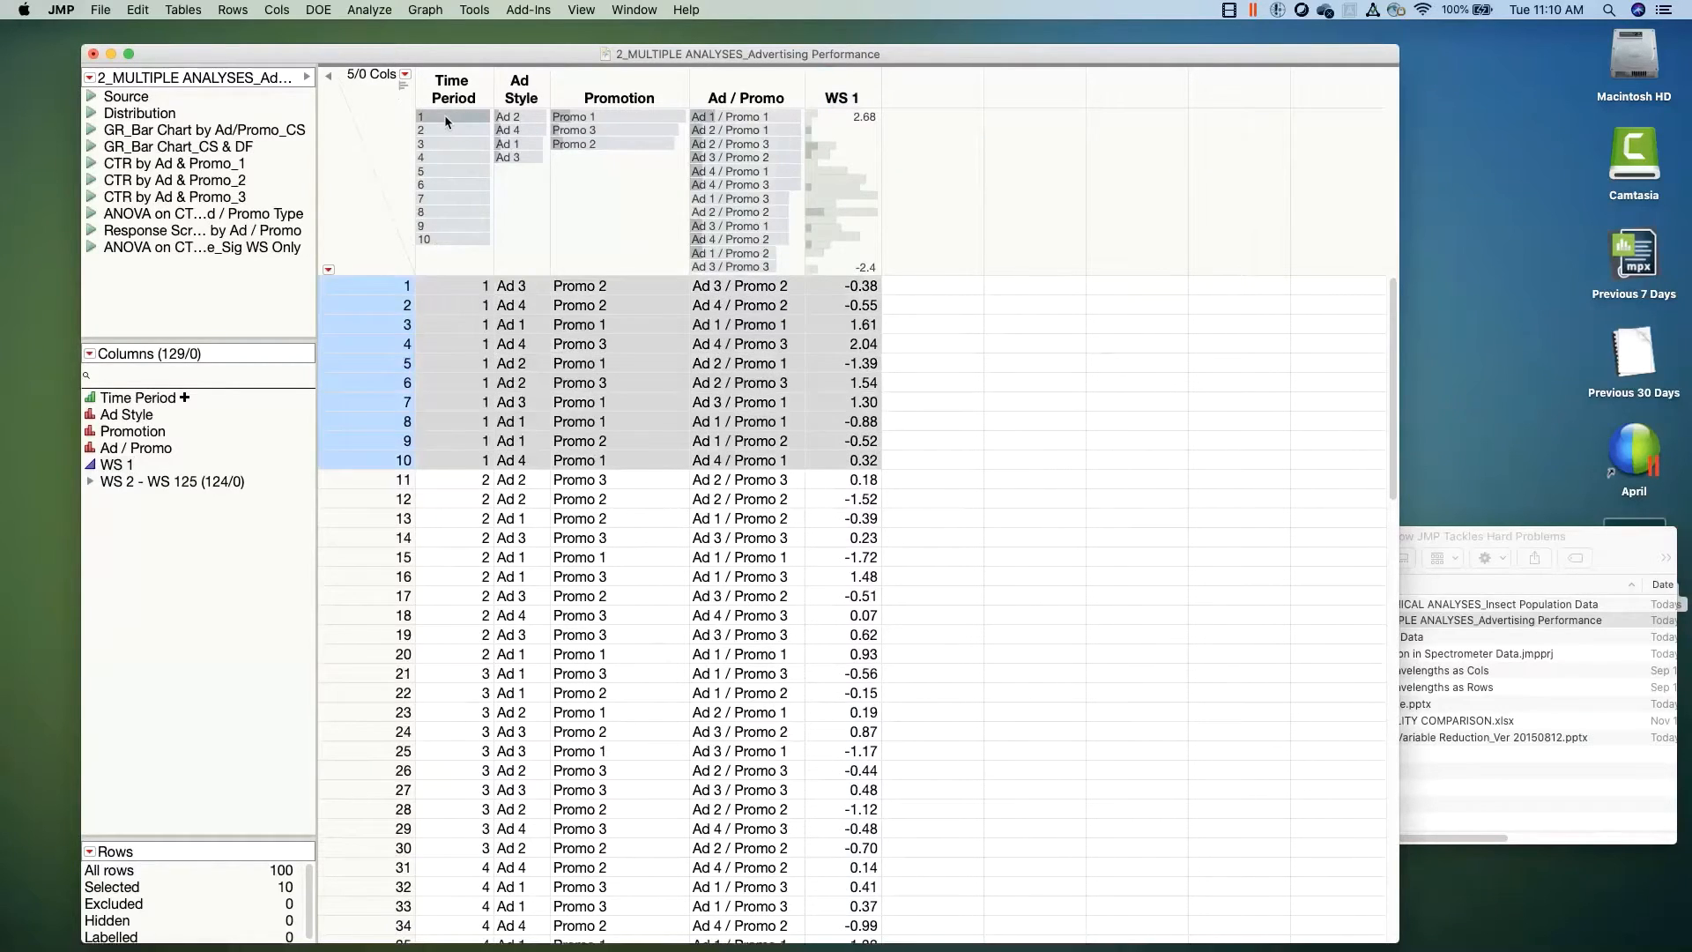
{"action": "key", "text": "Down"}
{"action": "key", "text": "Down"}
{"action": "left_click", "coordinate": [444, 115]}
{"action": "left_click", "coordinate": [447, 128]}
{"action": "left_click", "coordinate": [452, 144]}
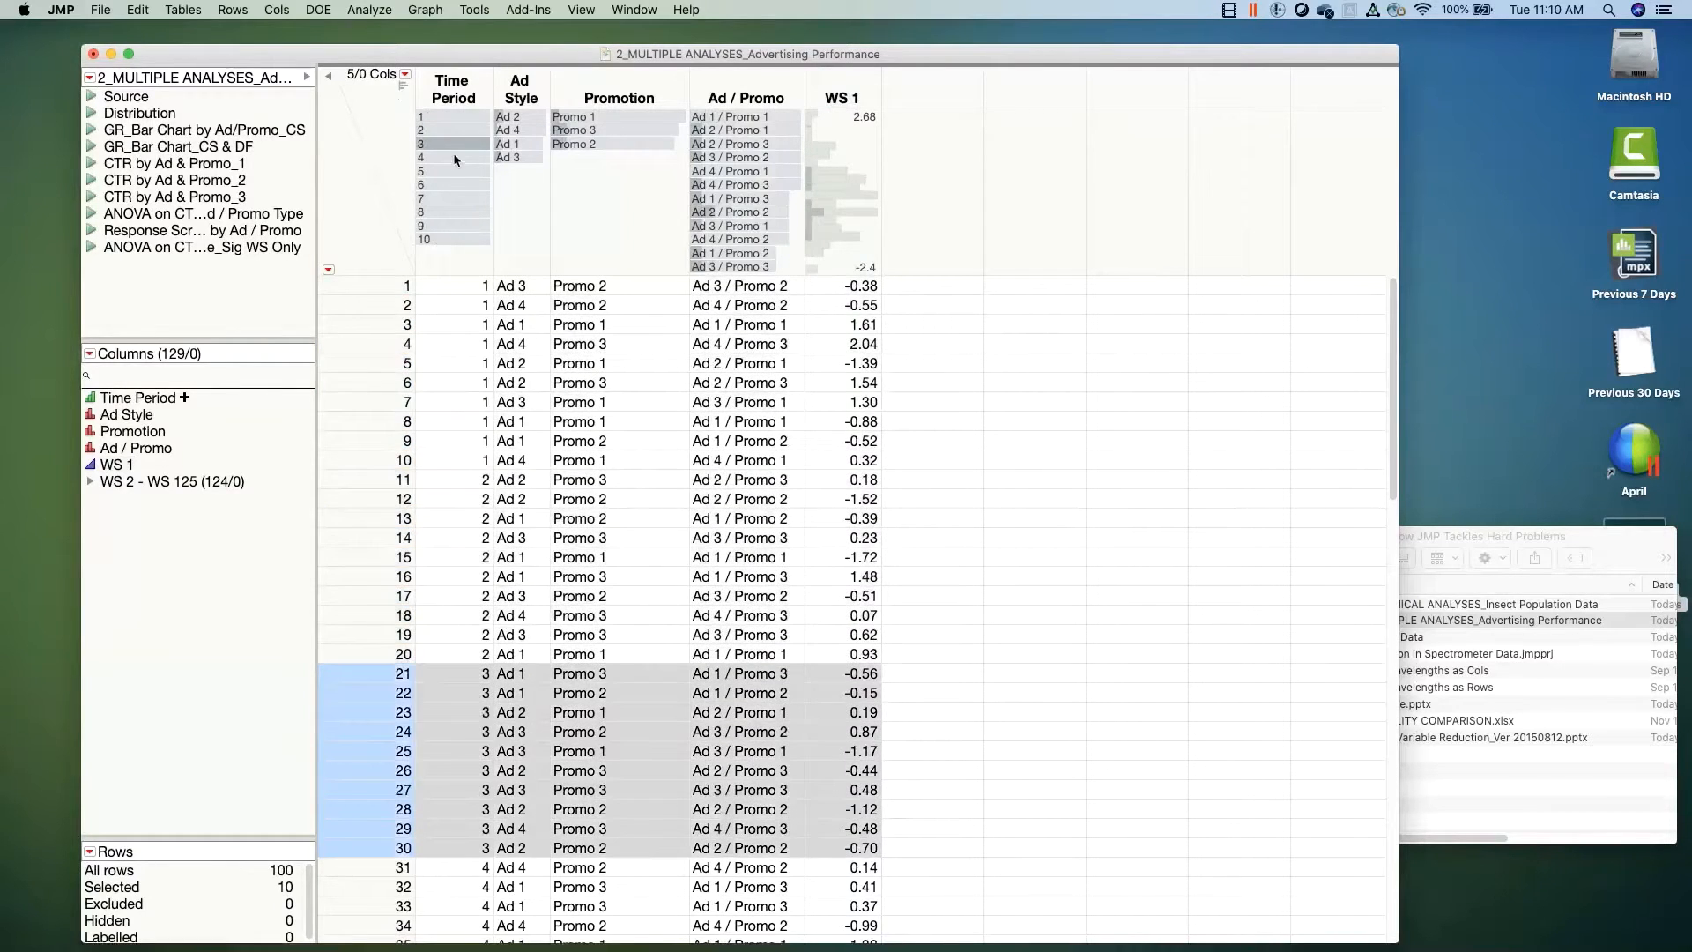
{"action": "left_click", "coordinate": [456, 159]}
{"action": "left_click", "coordinate": [454, 171]}
{"action": "left_click", "coordinate": [452, 239]}
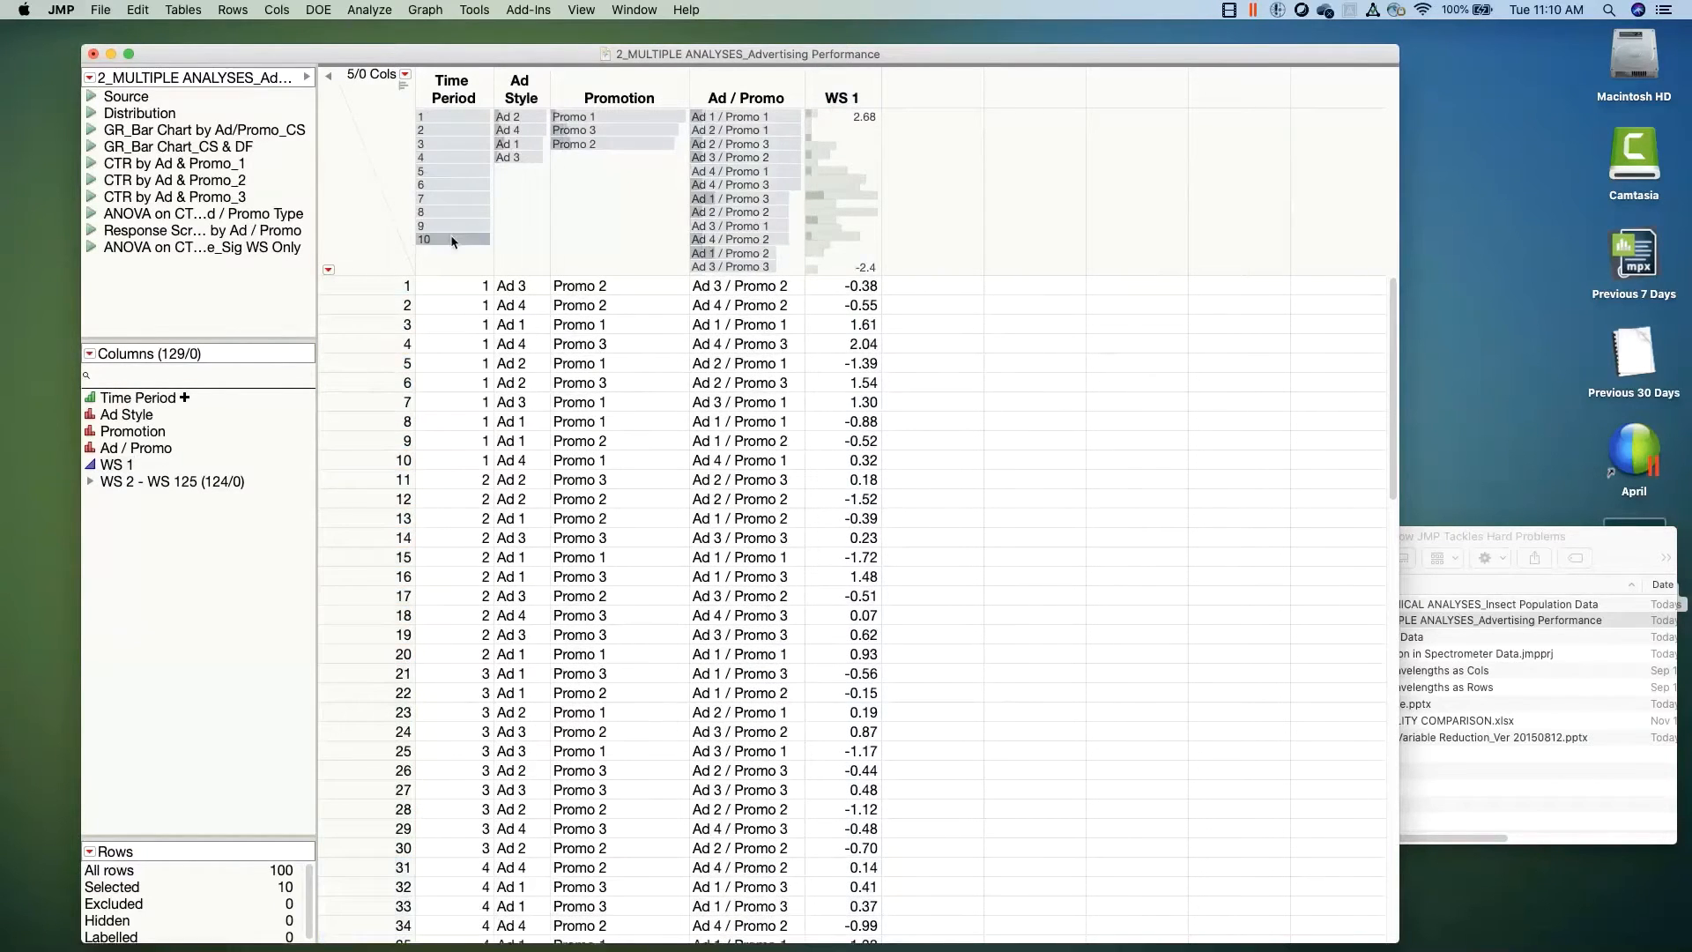
{"action": "left_click", "coordinate": [447, 117]}
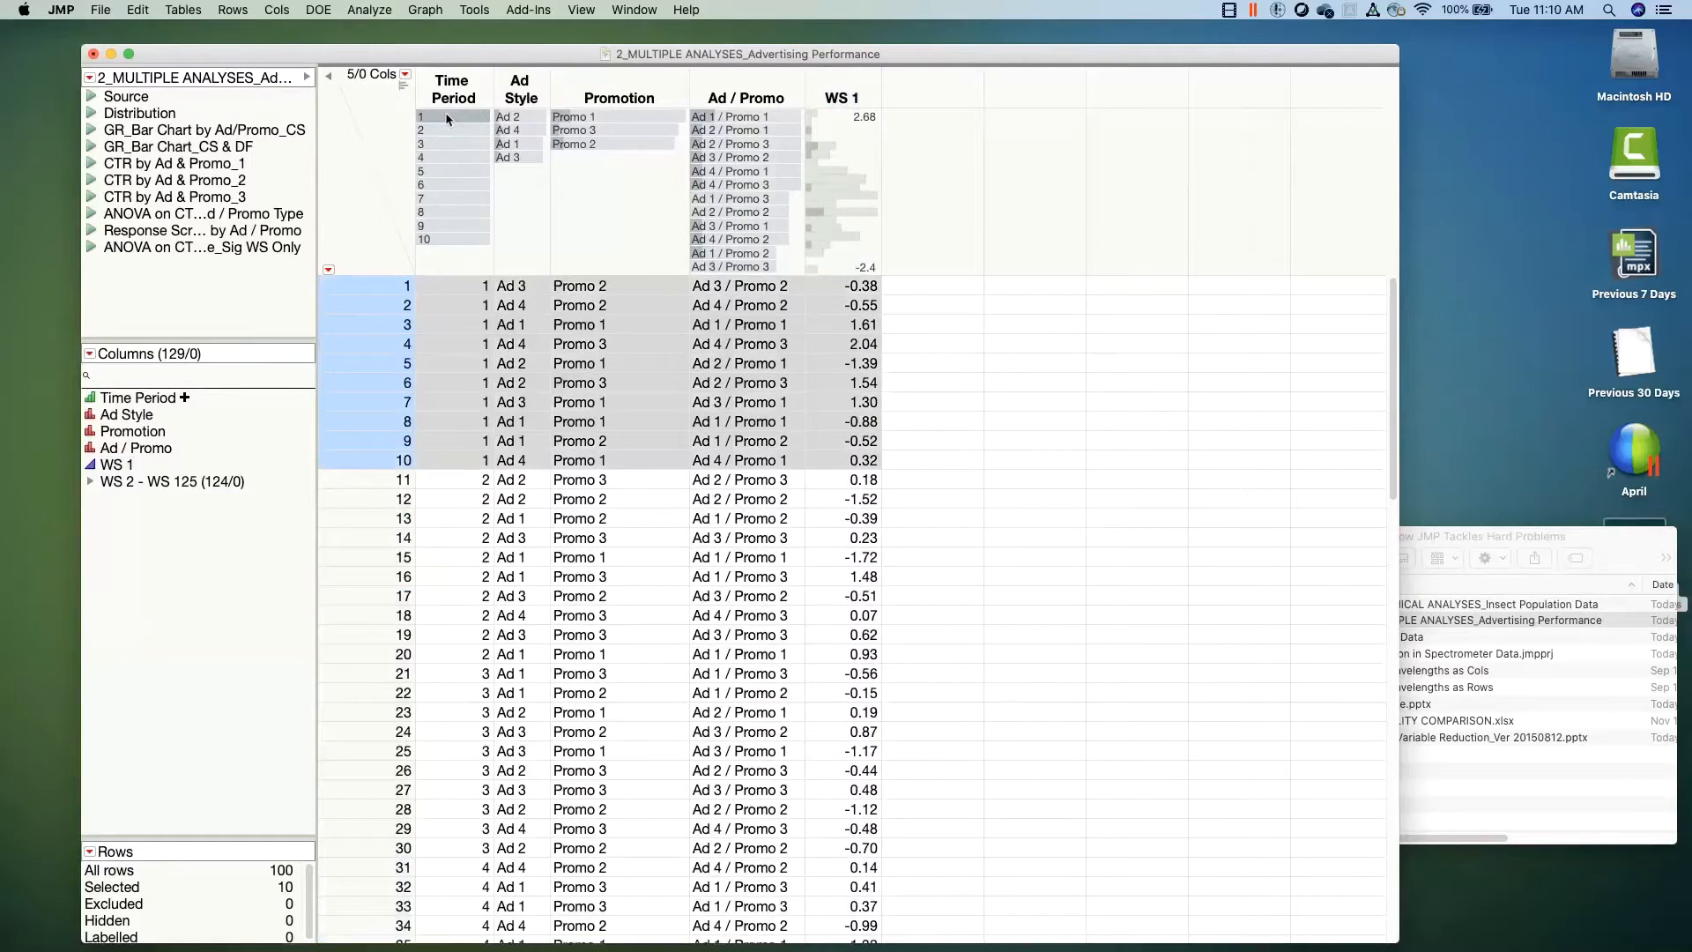
Step: Highlight the rows of Ad 2, Ad 1 and Ad 3 in turn from the Ad Style header graph
{"action": "left_click", "coordinate": [521, 118]}
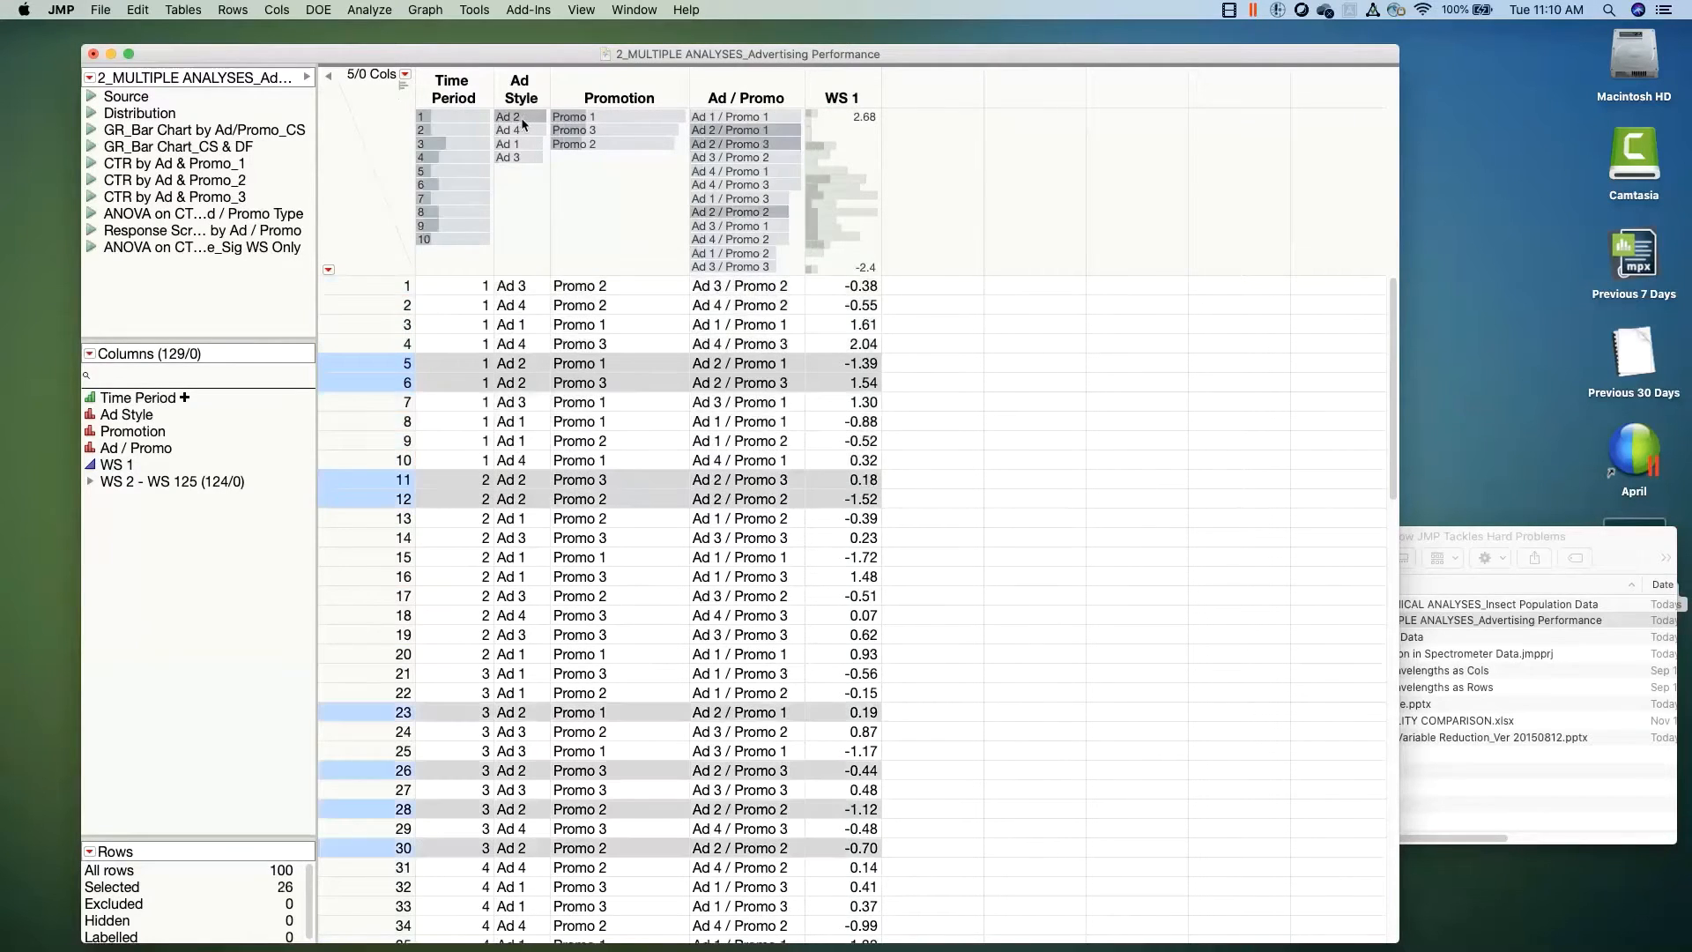
{"action": "left_click", "coordinate": [525, 143]}
{"action": "left_click", "coordinate": [527, 157]}
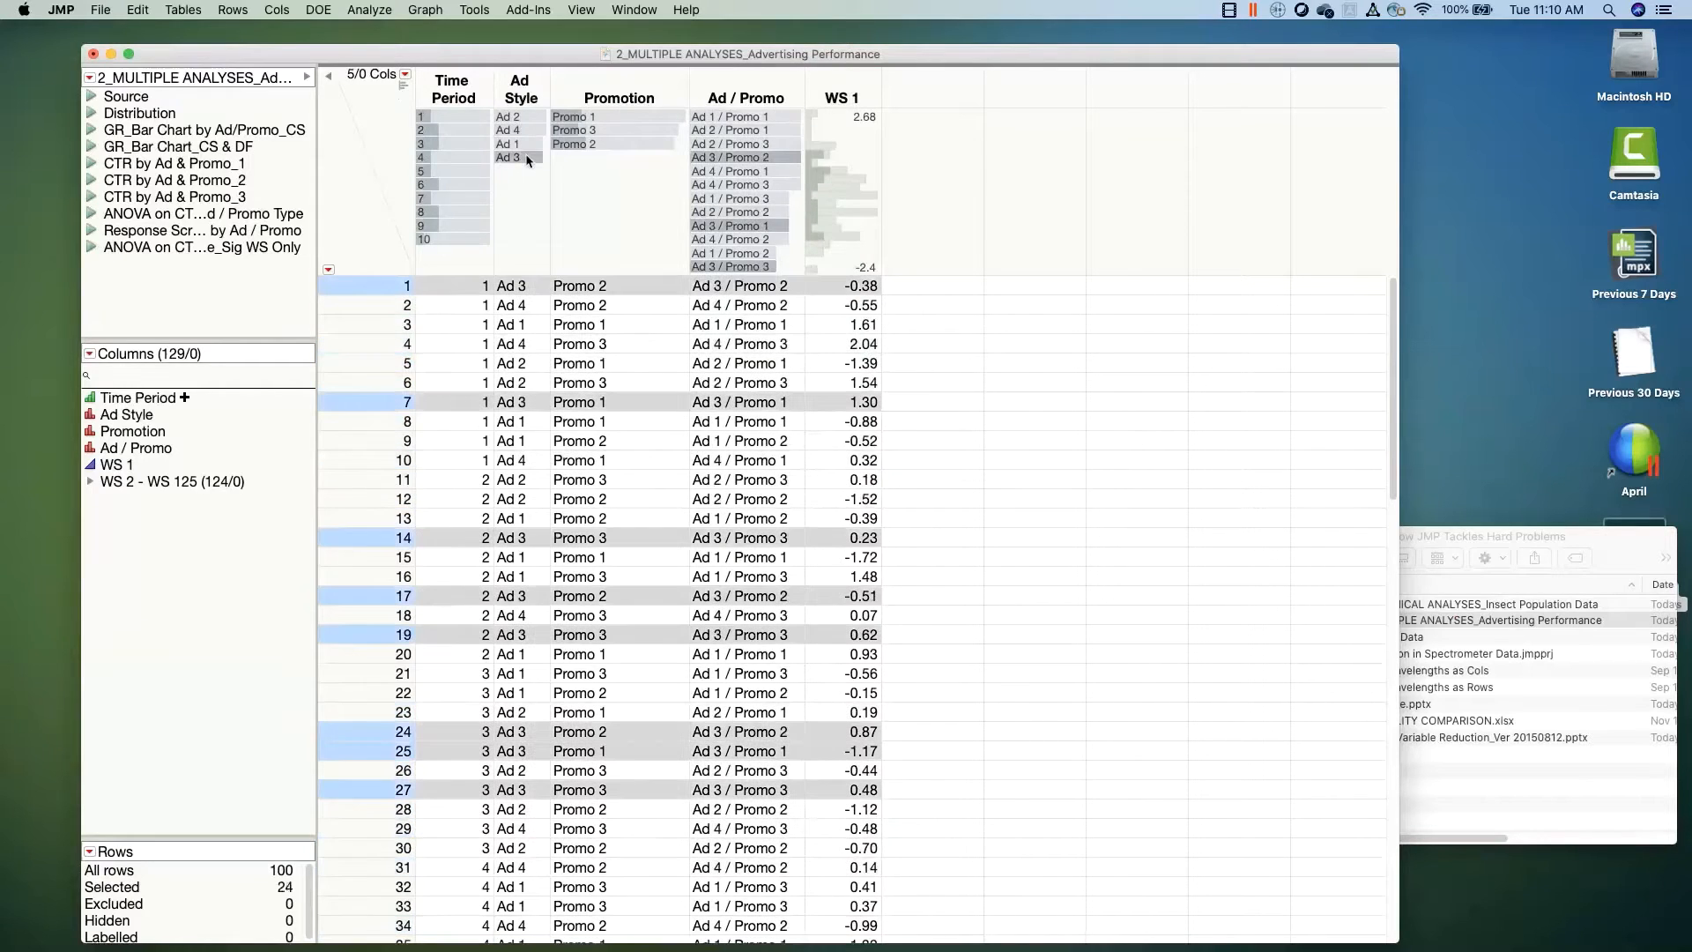
Step: Highlight the rows of Ad 1, Ad 4 and Ad 2 in turn from the Ad Style header graph
{"action": "left_click", "coordinate": [525, 139]}
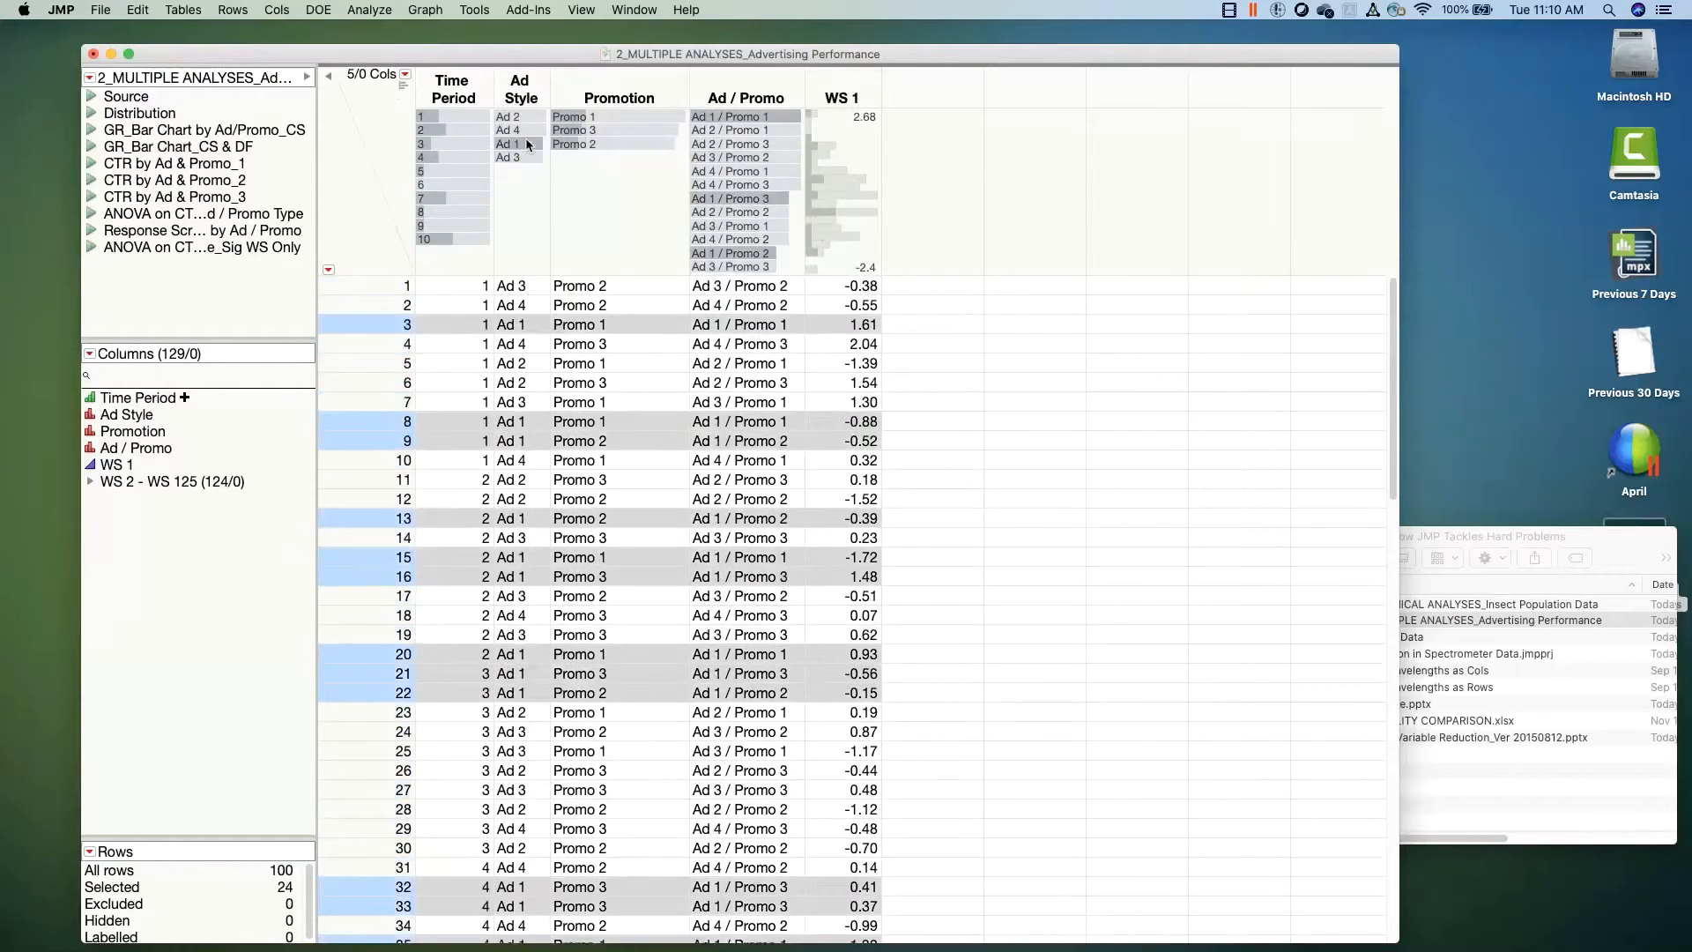
{"action": "left_click", "coordinate": [529, 126]}
{"action": "left_click", "coordinate": [529, 118]}
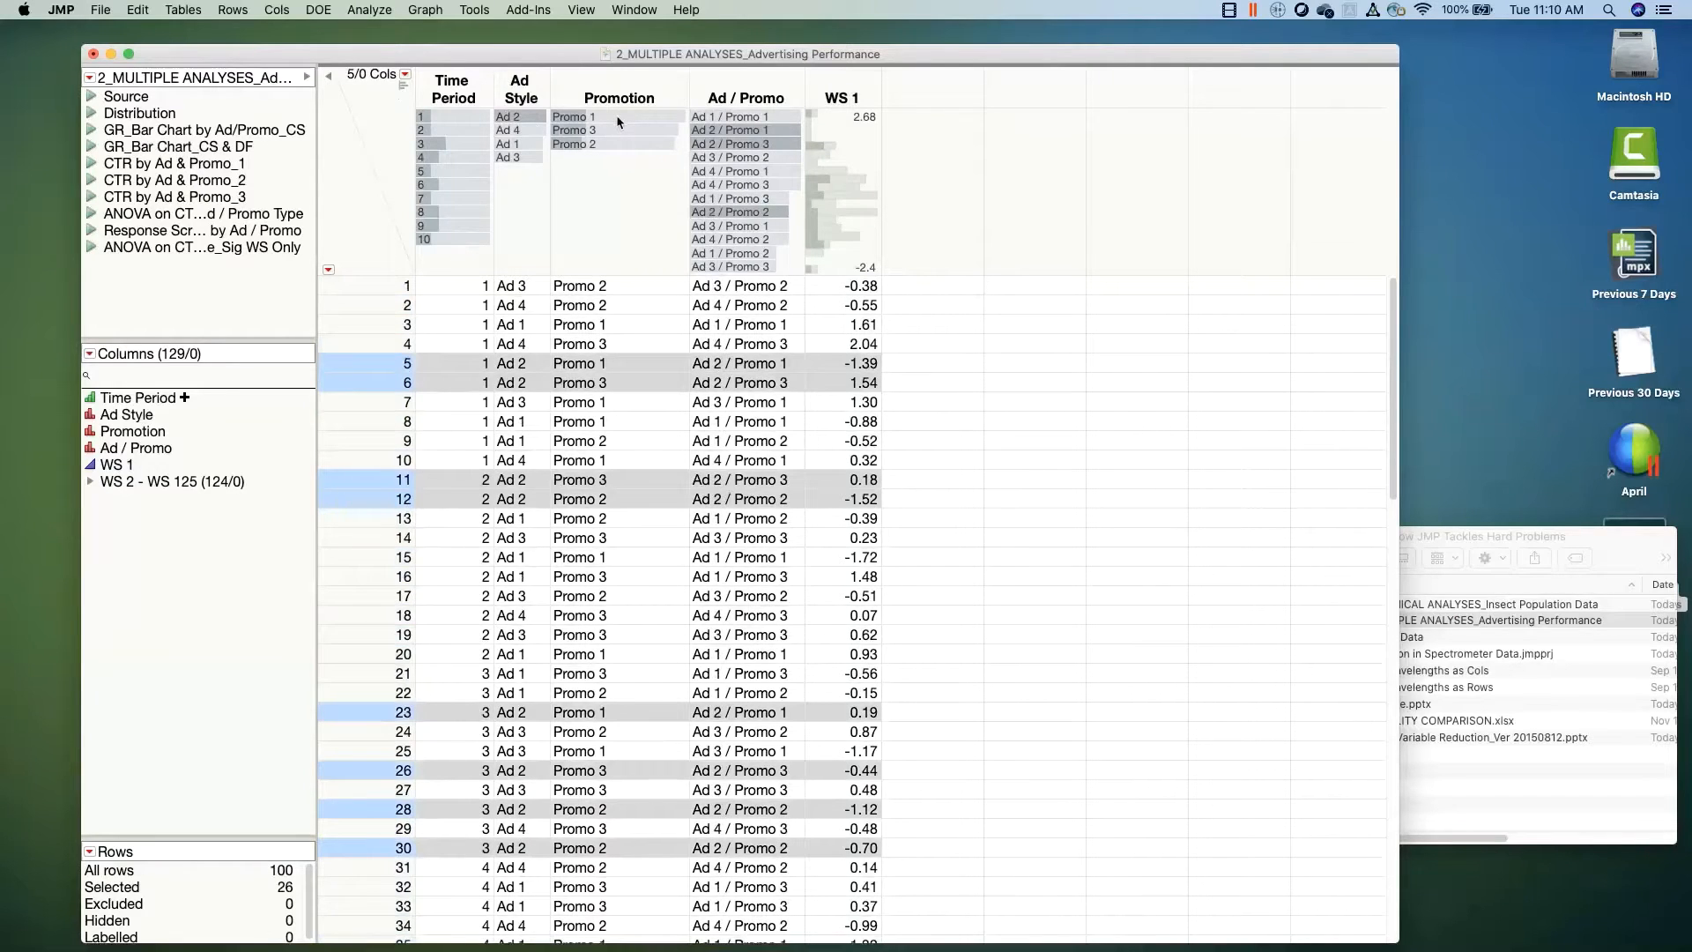
Step: Highlight the rows of Promo 1, Promo 3 and Promo 2 from the Promotion header graph, alternating between Promo 1 and Promo 3 and ending on Promo 3
{"action": "left_click", "coordinate": [616, 117]}
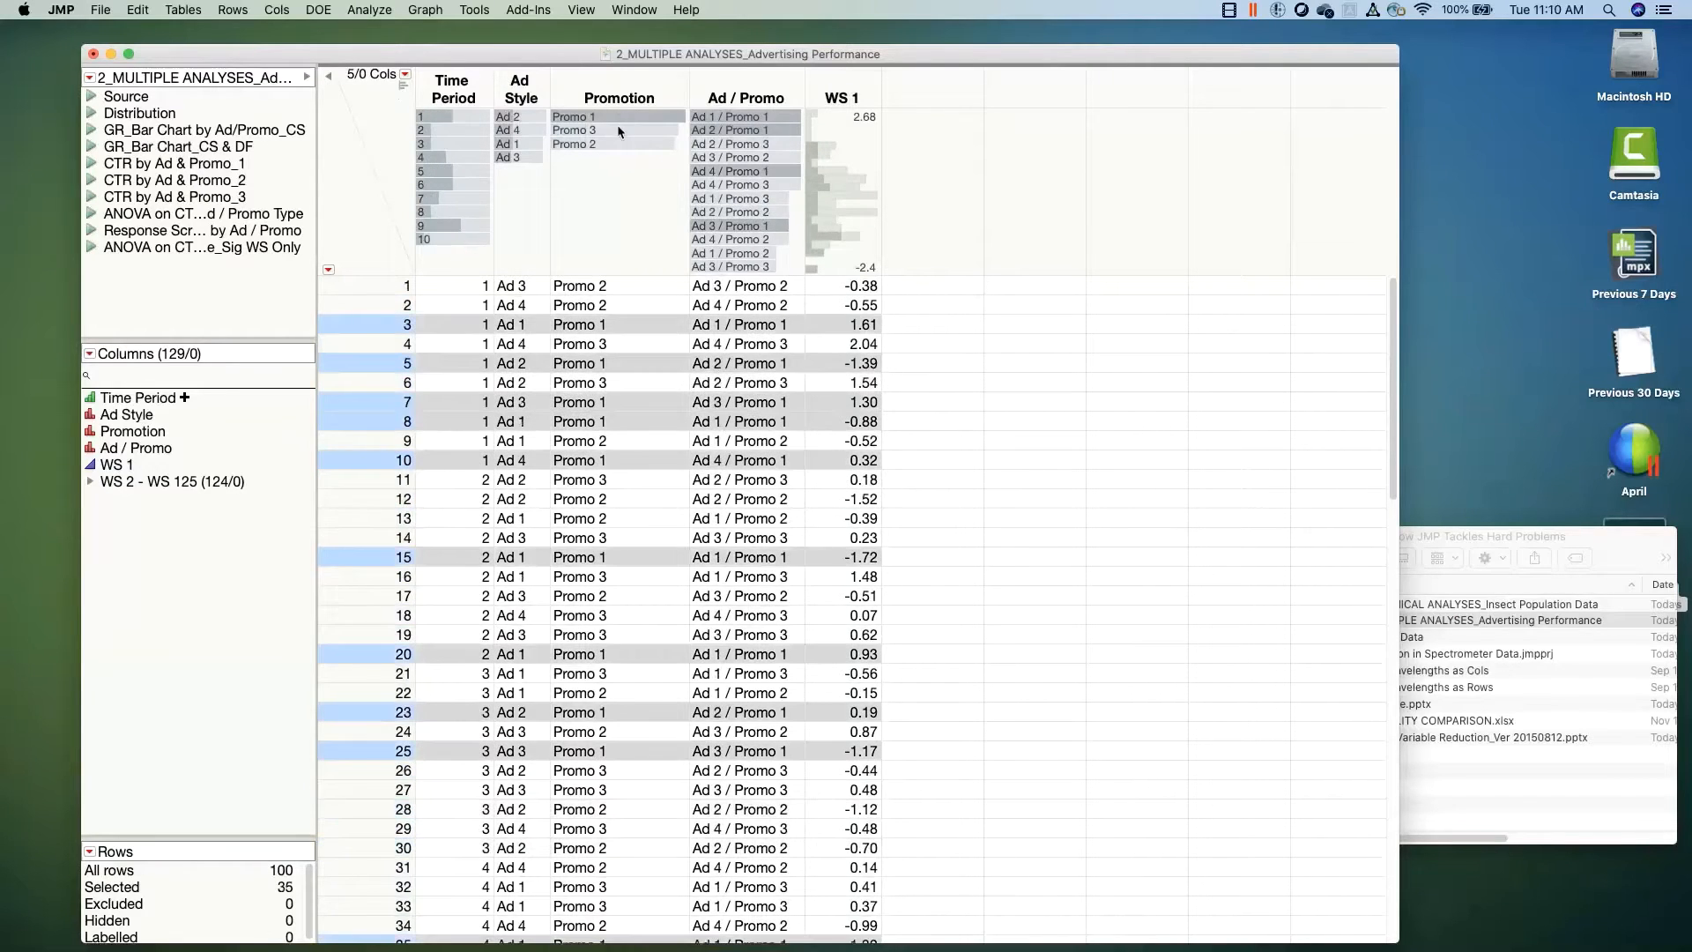
{"action": "left_click", "coordinate": [618, 130]}
{"action": "left_click", "coordinate": [620, 144]}
{"action": "left_click", "coordinate": [616, 129]}
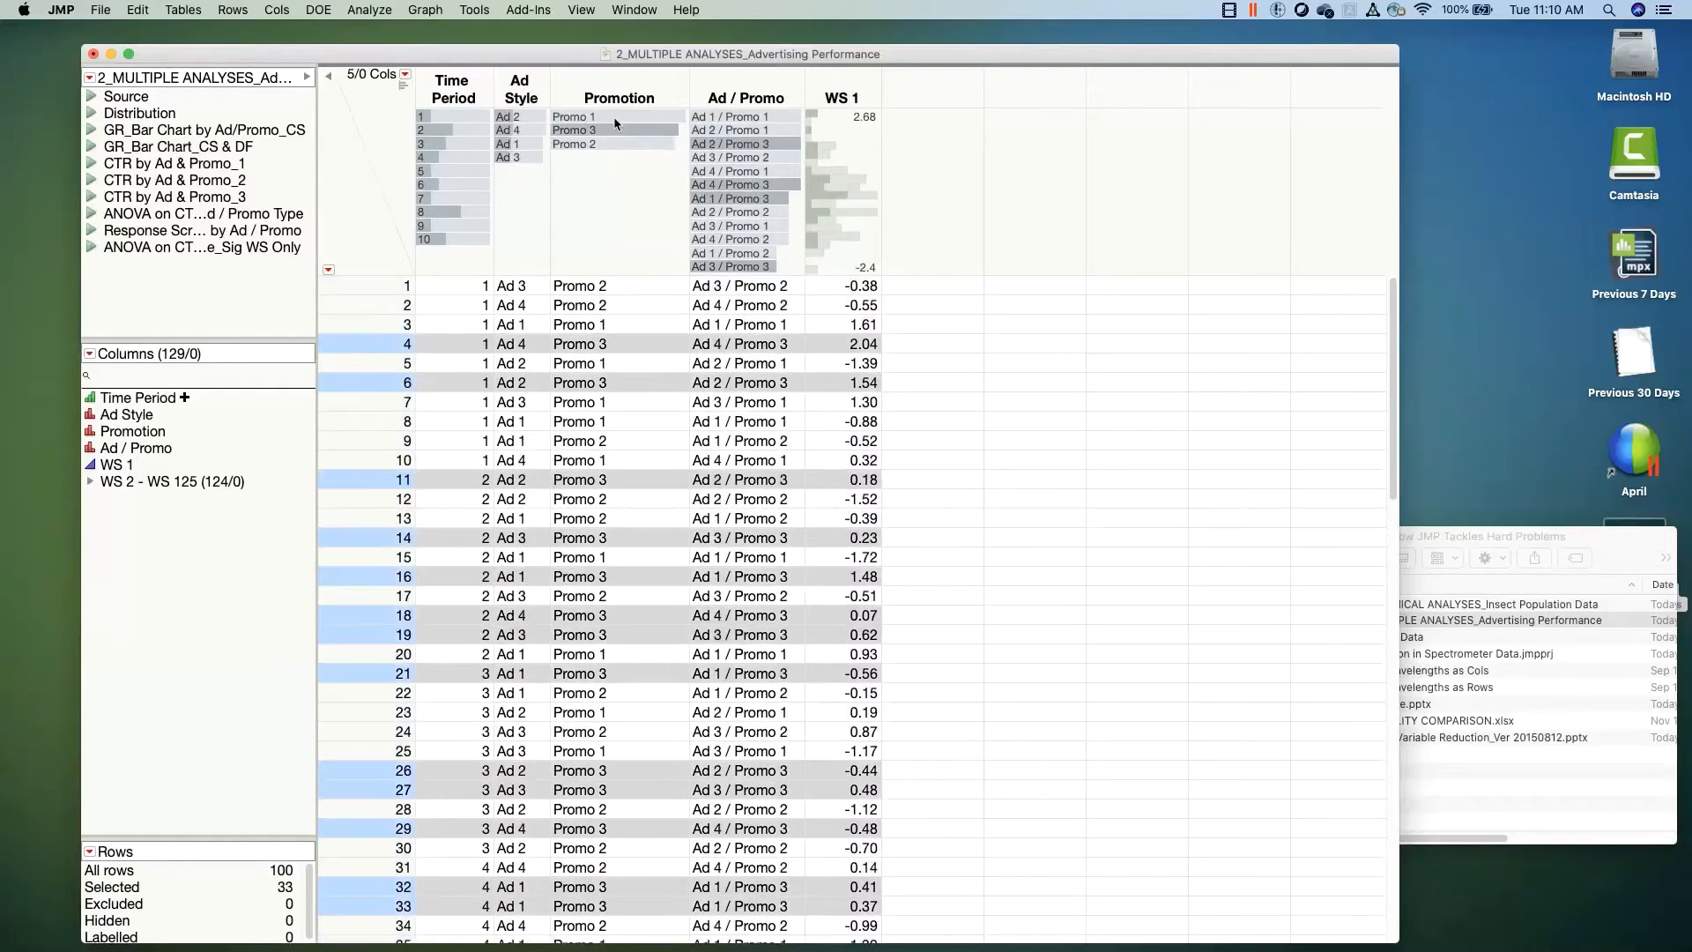
{"action": "left_click", "coordinate": [613, 116]}
{"action": "left_click", "coordinate": [614, 129]}
{"action": "left_click", "coordinate": [616, 120]}
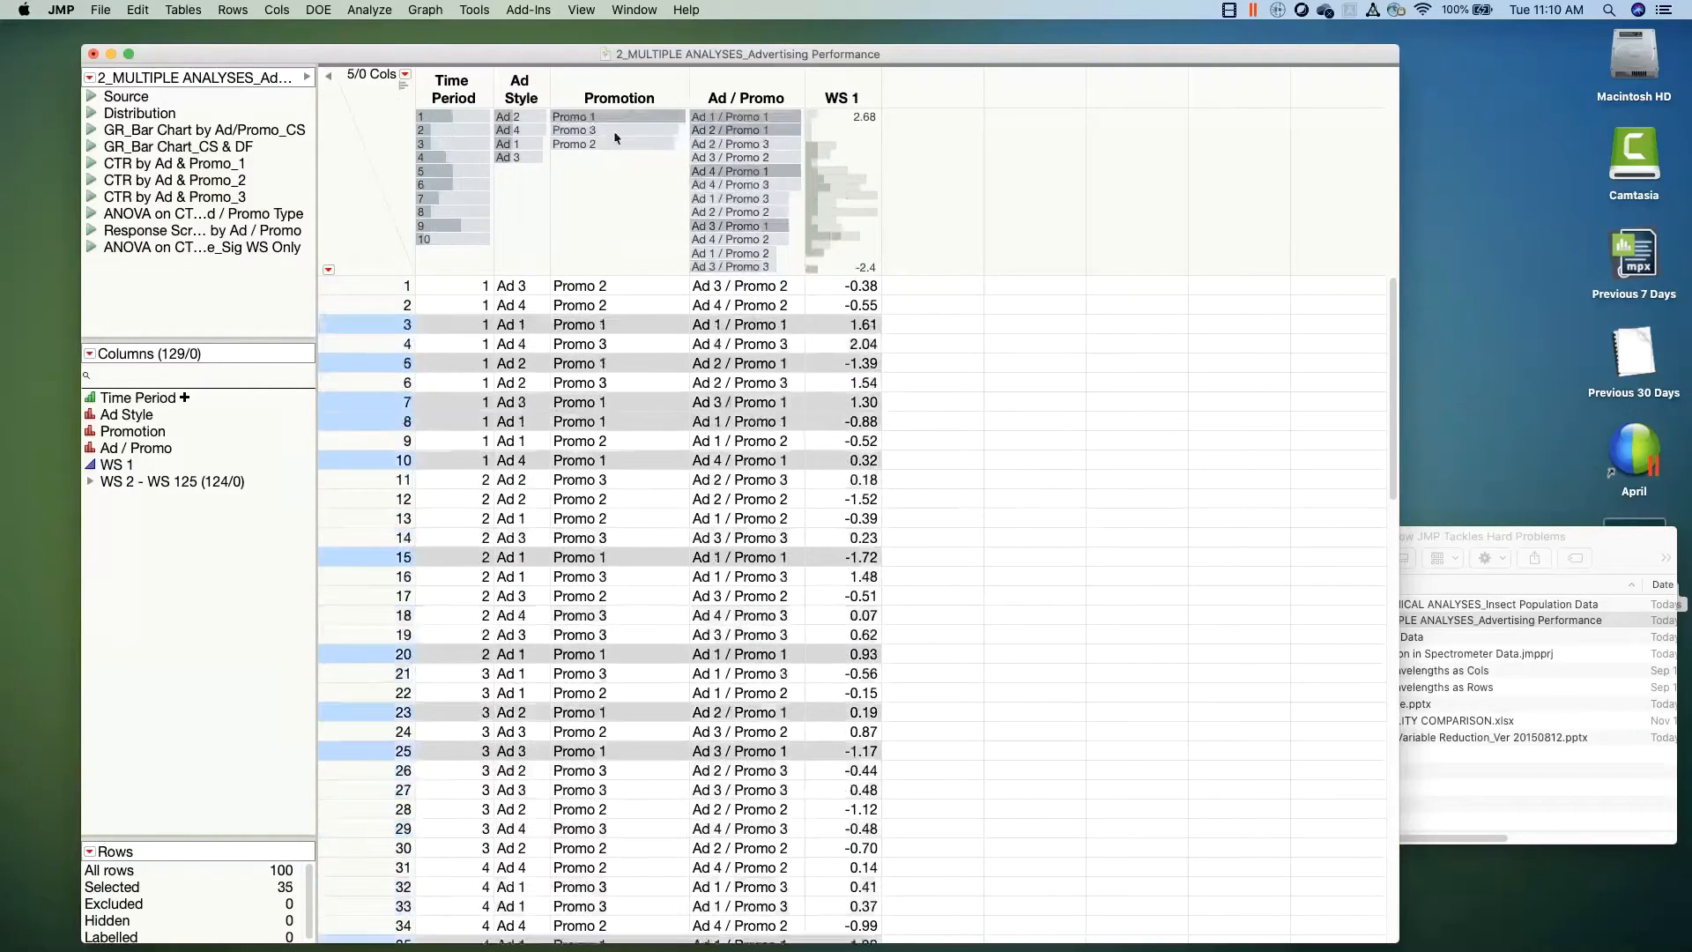
{"action": "left_click", "coordinate": [614, 136]}
{"action": "left_click", "coordinate": [614, 118]}
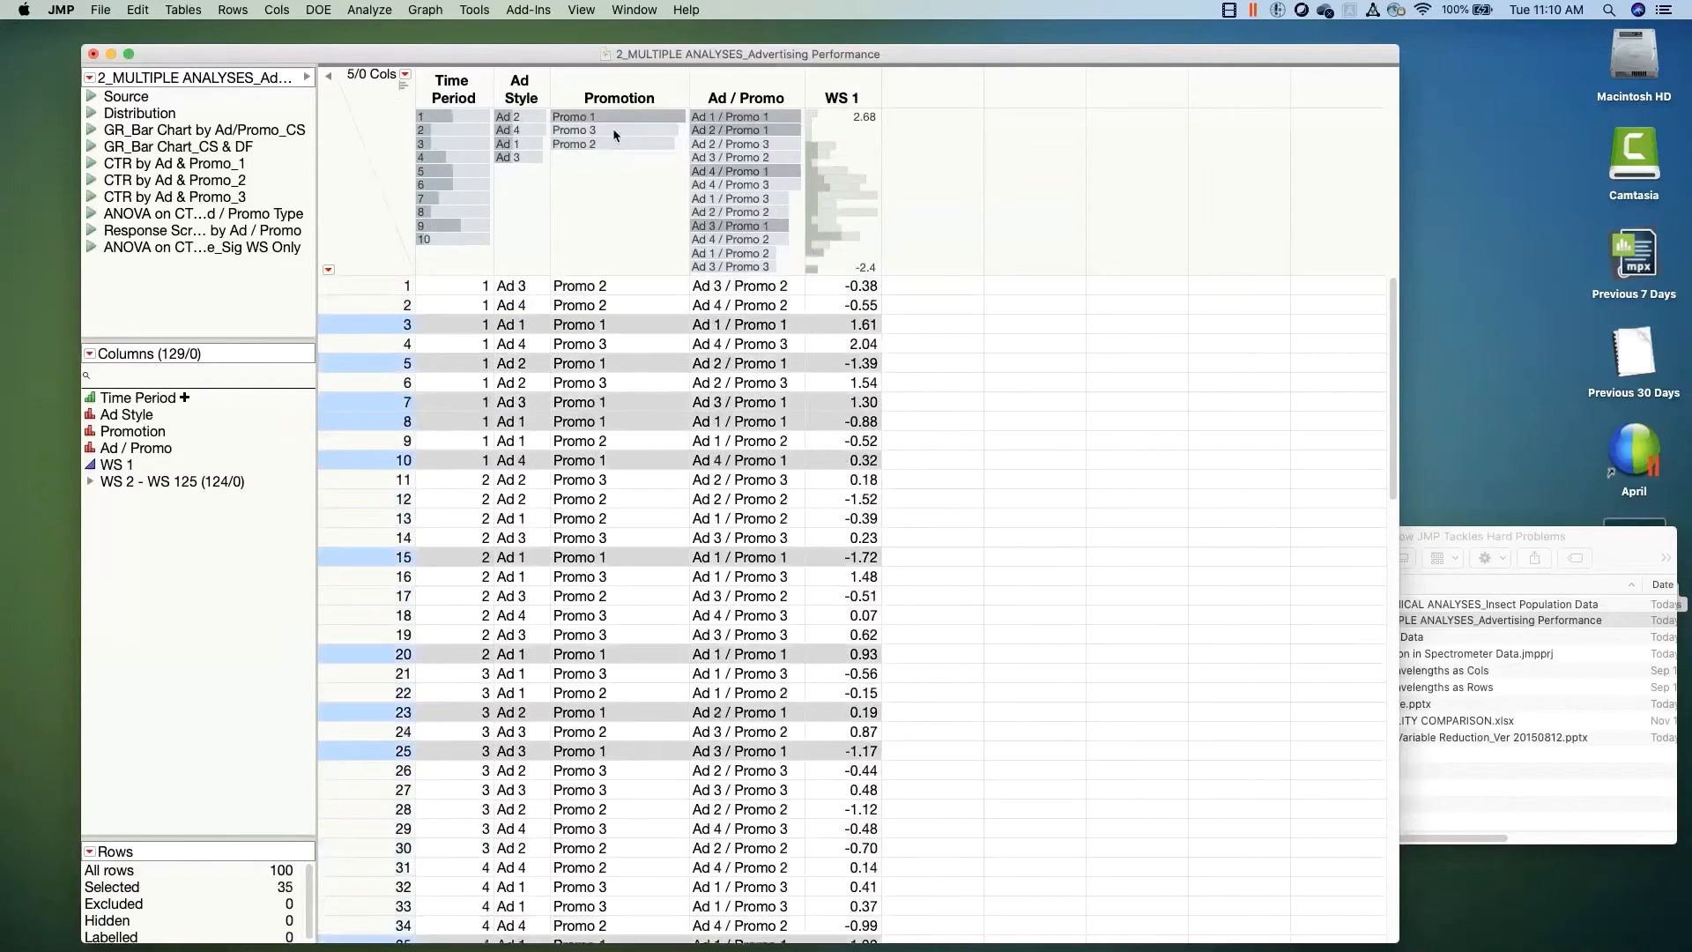
{"action": "left_click", "coordinate": [613, 130]}
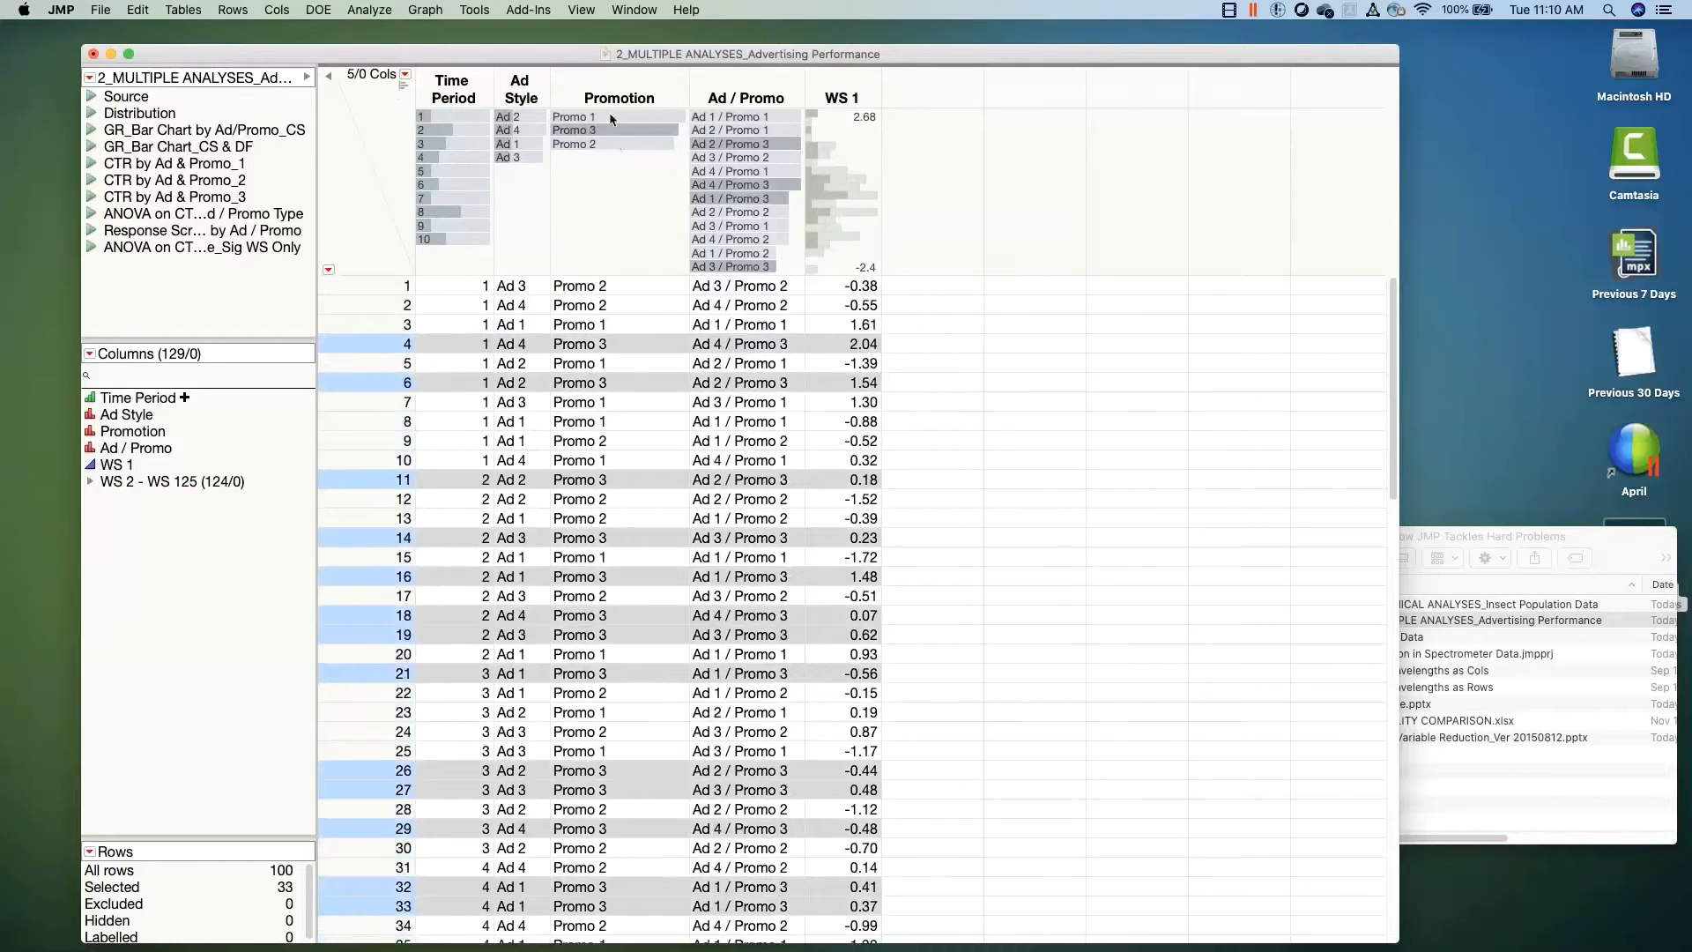
Step: Highlight the rows of several Ad / Promo combinations in turn from the header graph, from Ad 1 / Promo 1 to Ad 3 / Promo 1
{"action": "left_click", "coordinate": [753, 119]}
{"action": "left_click", "coordinate": [755, 130]}
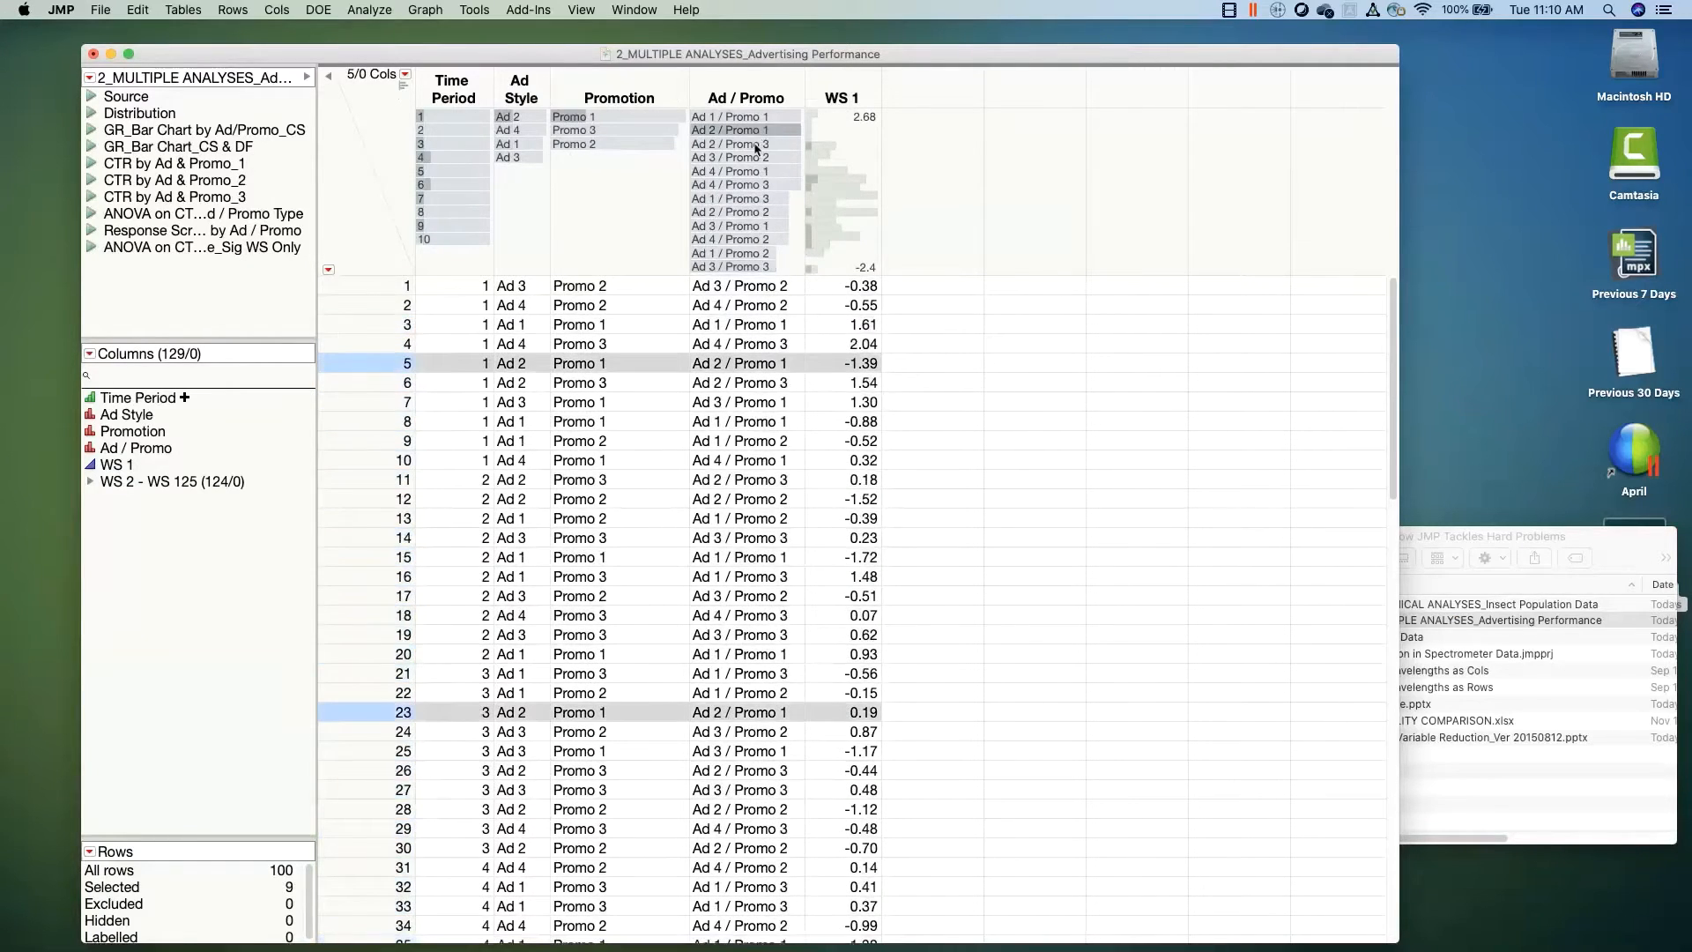
{"action": "left_click", "coordinate": [756, 158]}
{"action": "left_click", "coordinate": [755, 184]}
{"action": "left_click", "coordinate": [756, 199]}
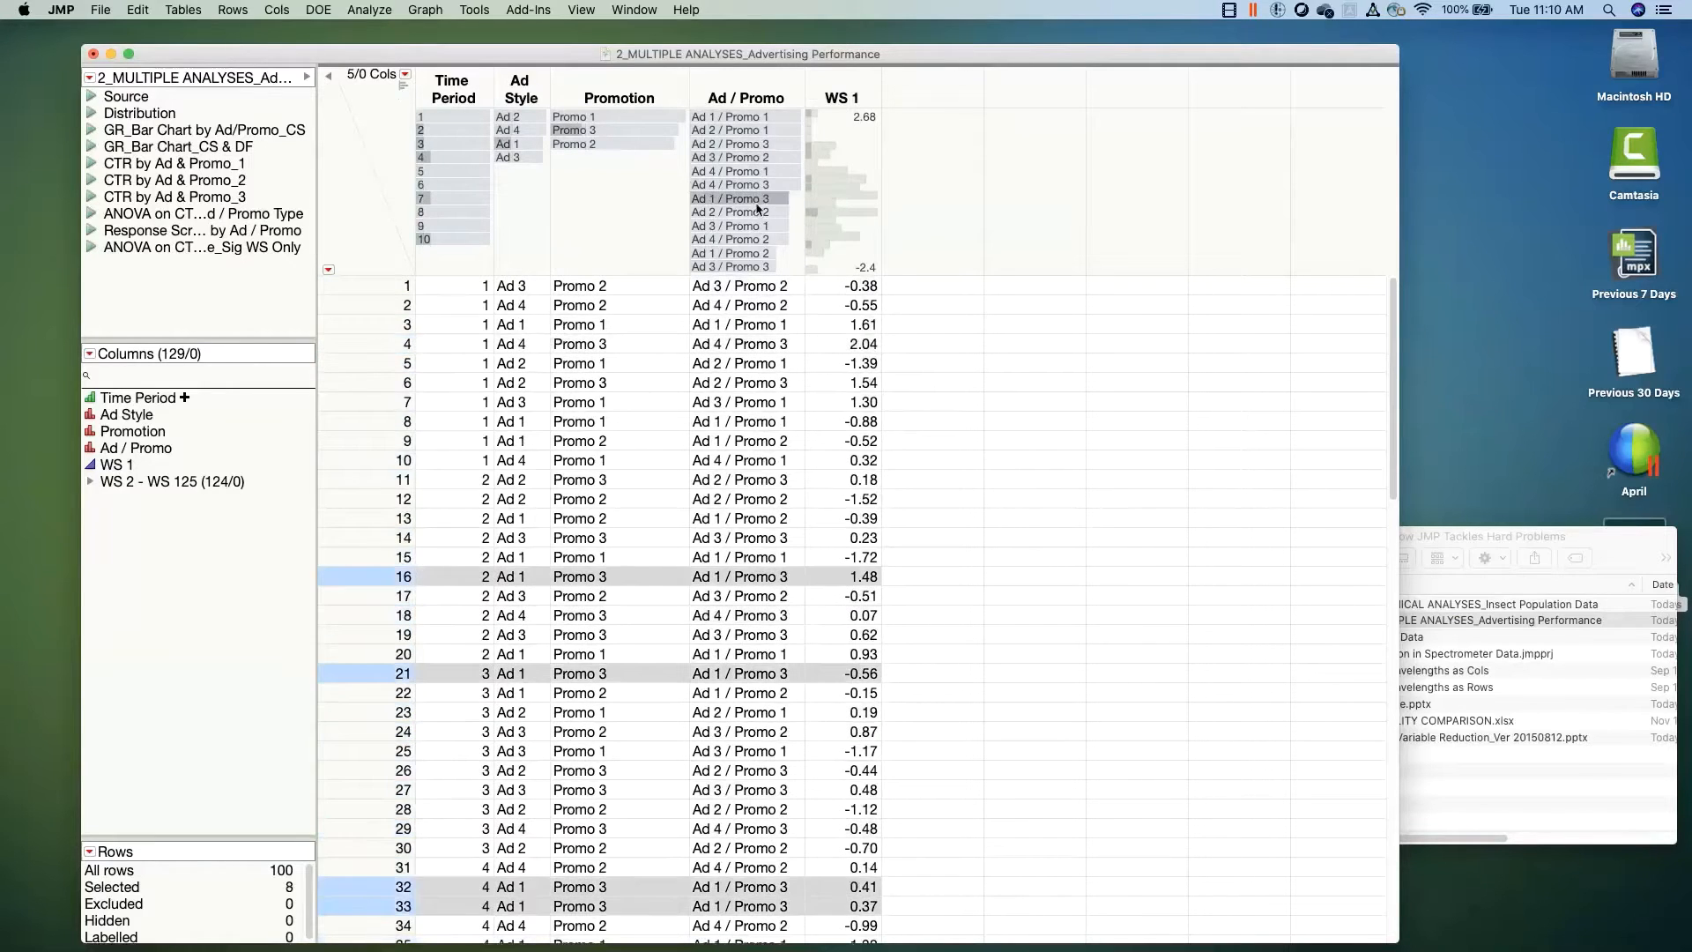
{"action": "left_click", "coordinate": [756, 211]}
{"action": "left_click", "coordinate": [756, 224]}
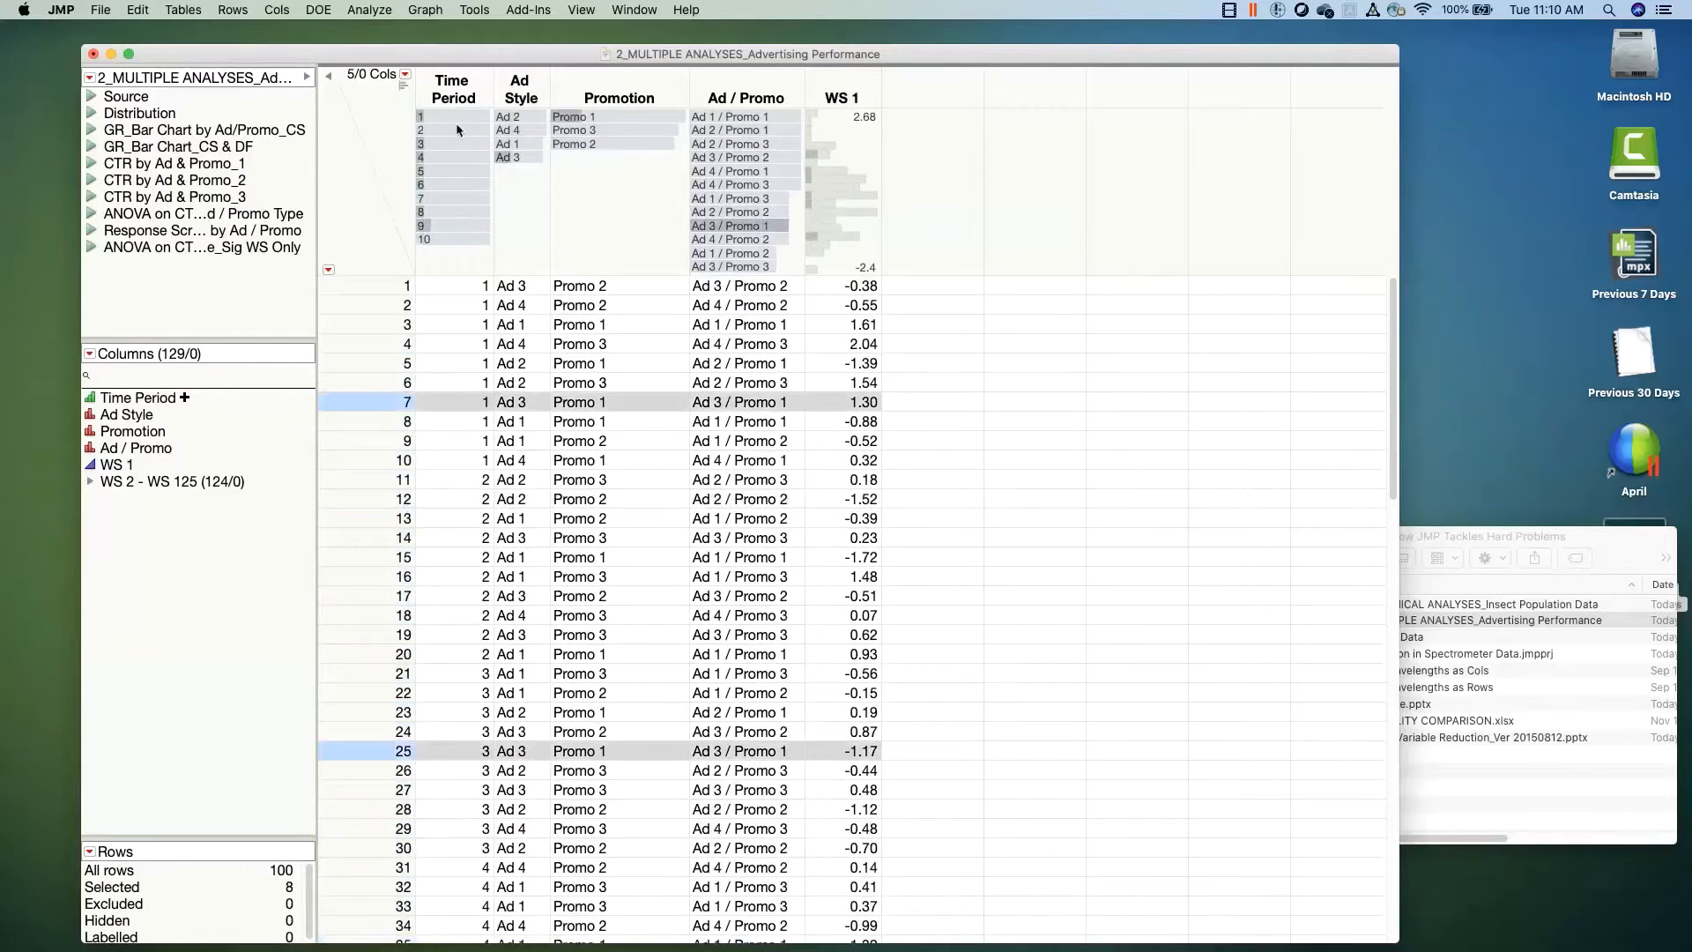
Step: Clear the row selection, and select the WS 1 column briefly before deselecting it
{"action": "left_click", "coordinate": [373, 188]}
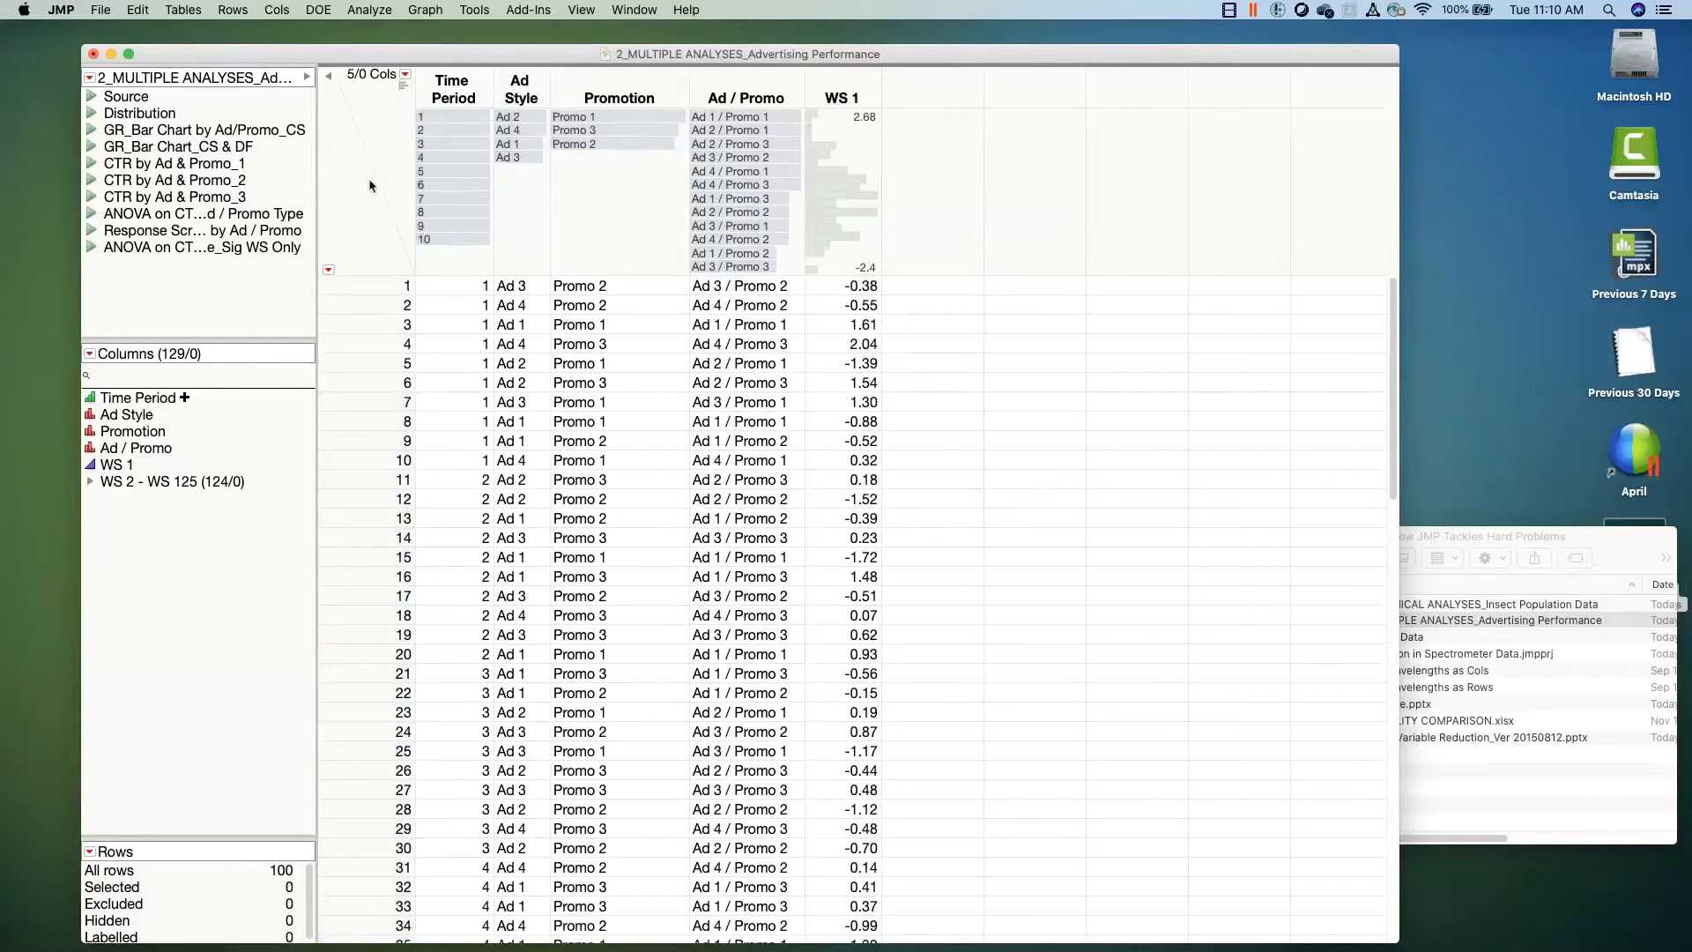
{"action": "left_click", "coordinate": [834, 88]}
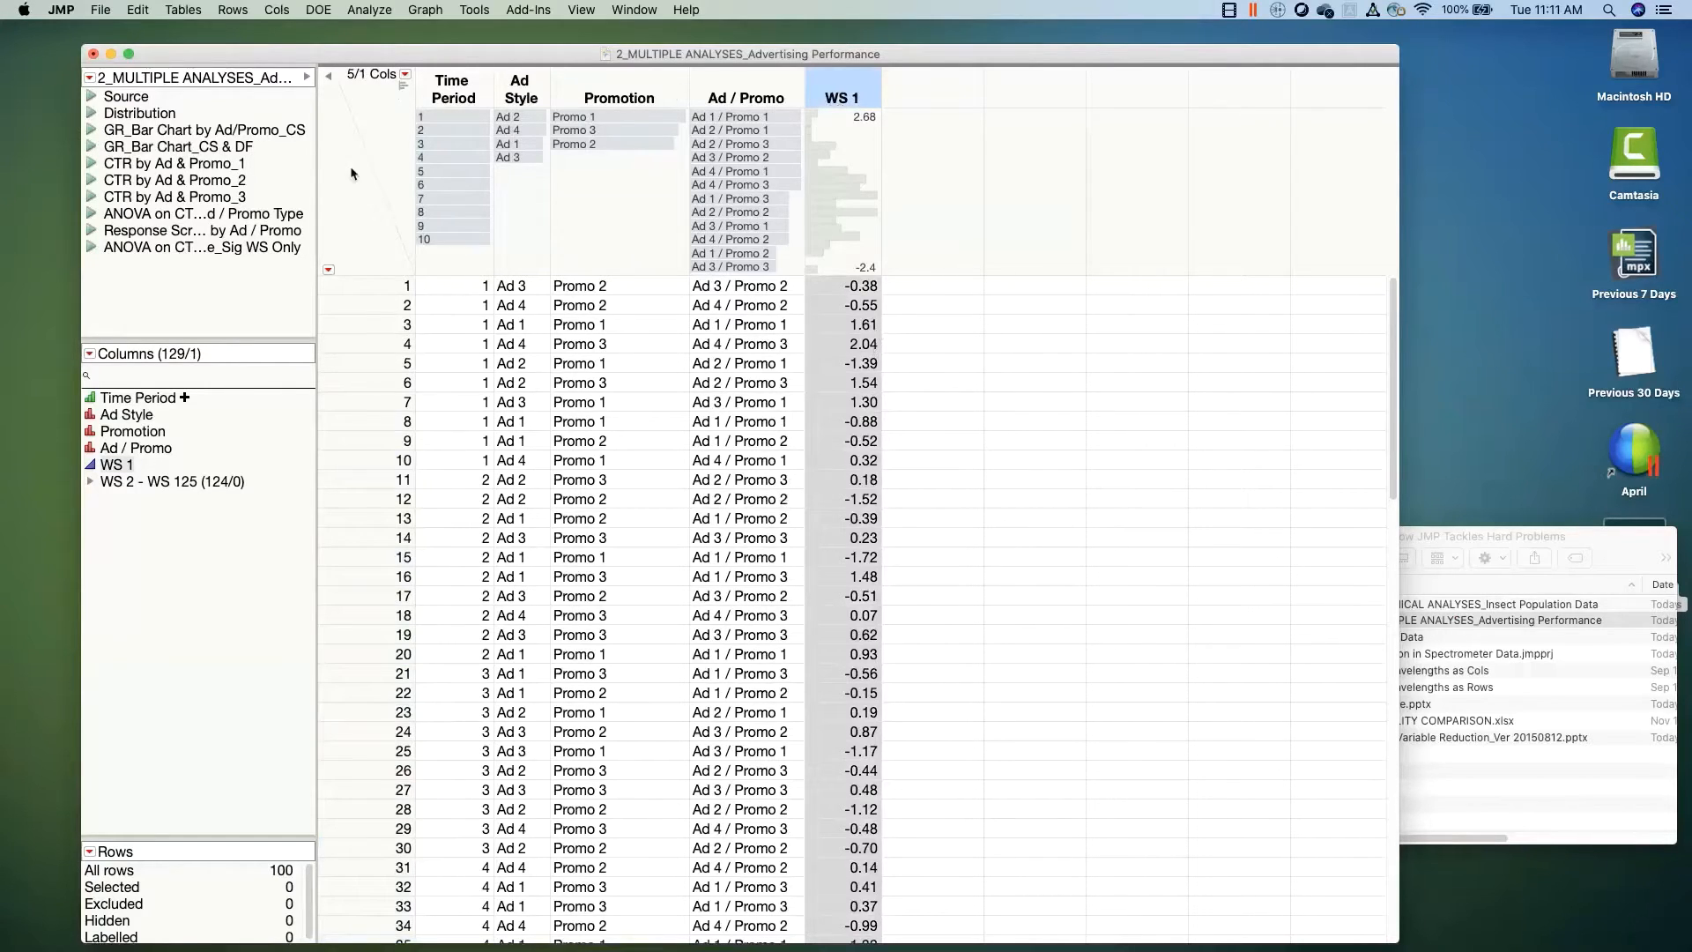
{"action": "left_click", "coordinate": [380, 141]}
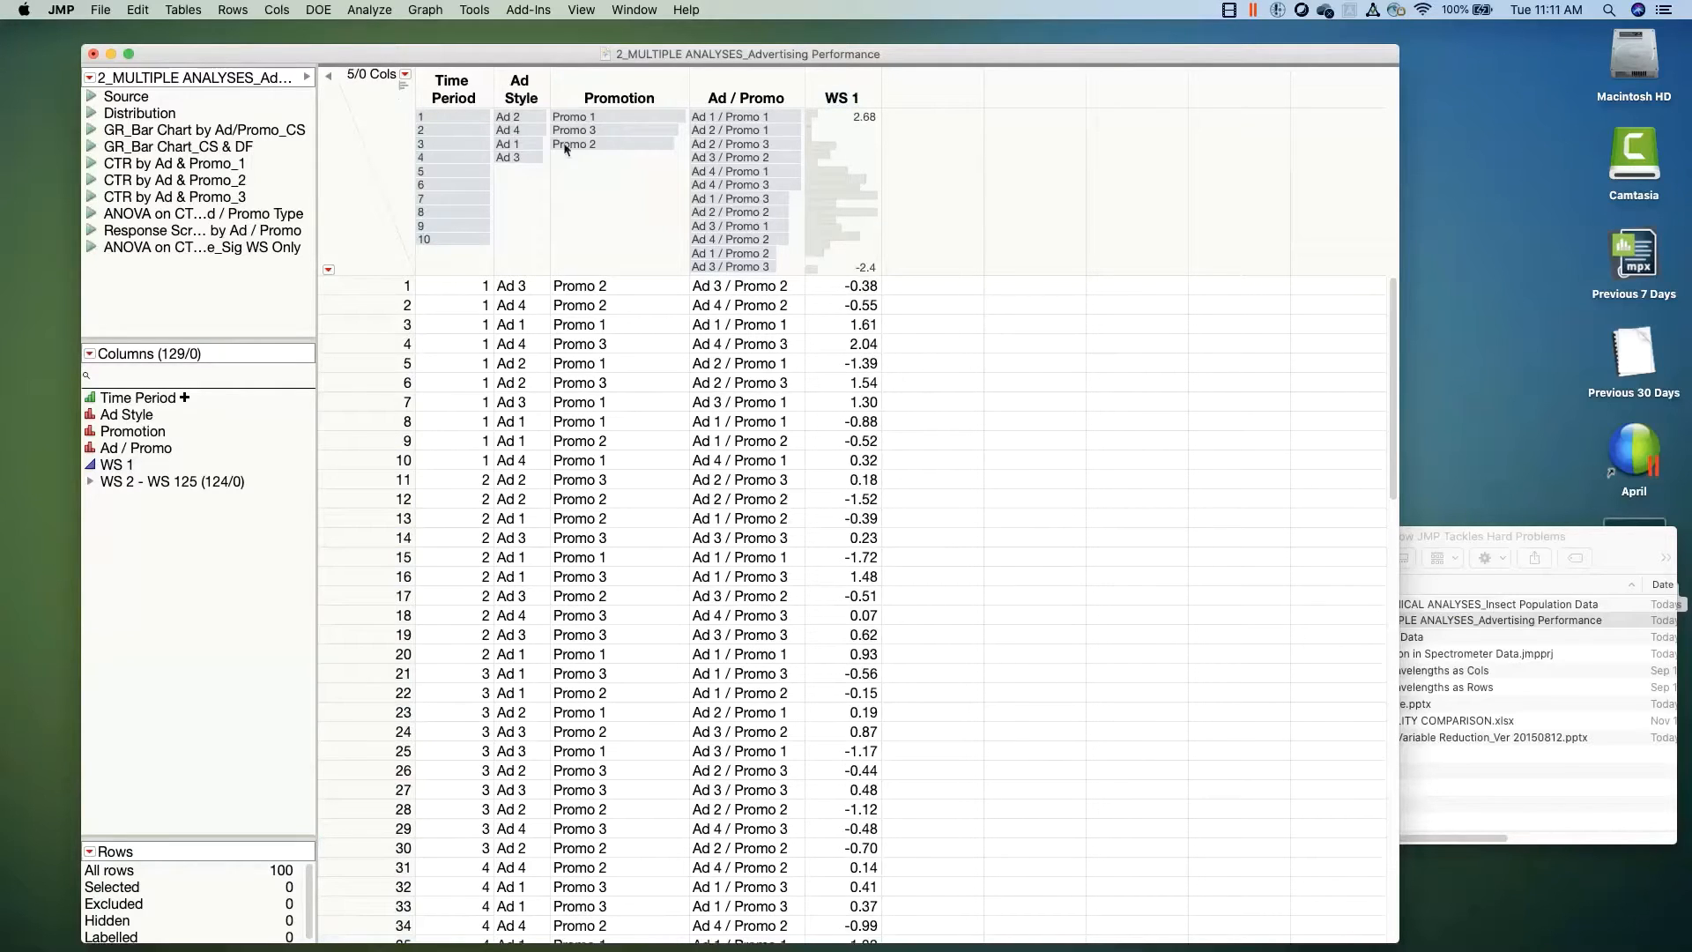
Step: Open Graph Builder in an enlarged window and plot WS 1 on the Y axis against Promotion on the X axis
{"action": "left_click", "coordinate": [423, 11]}
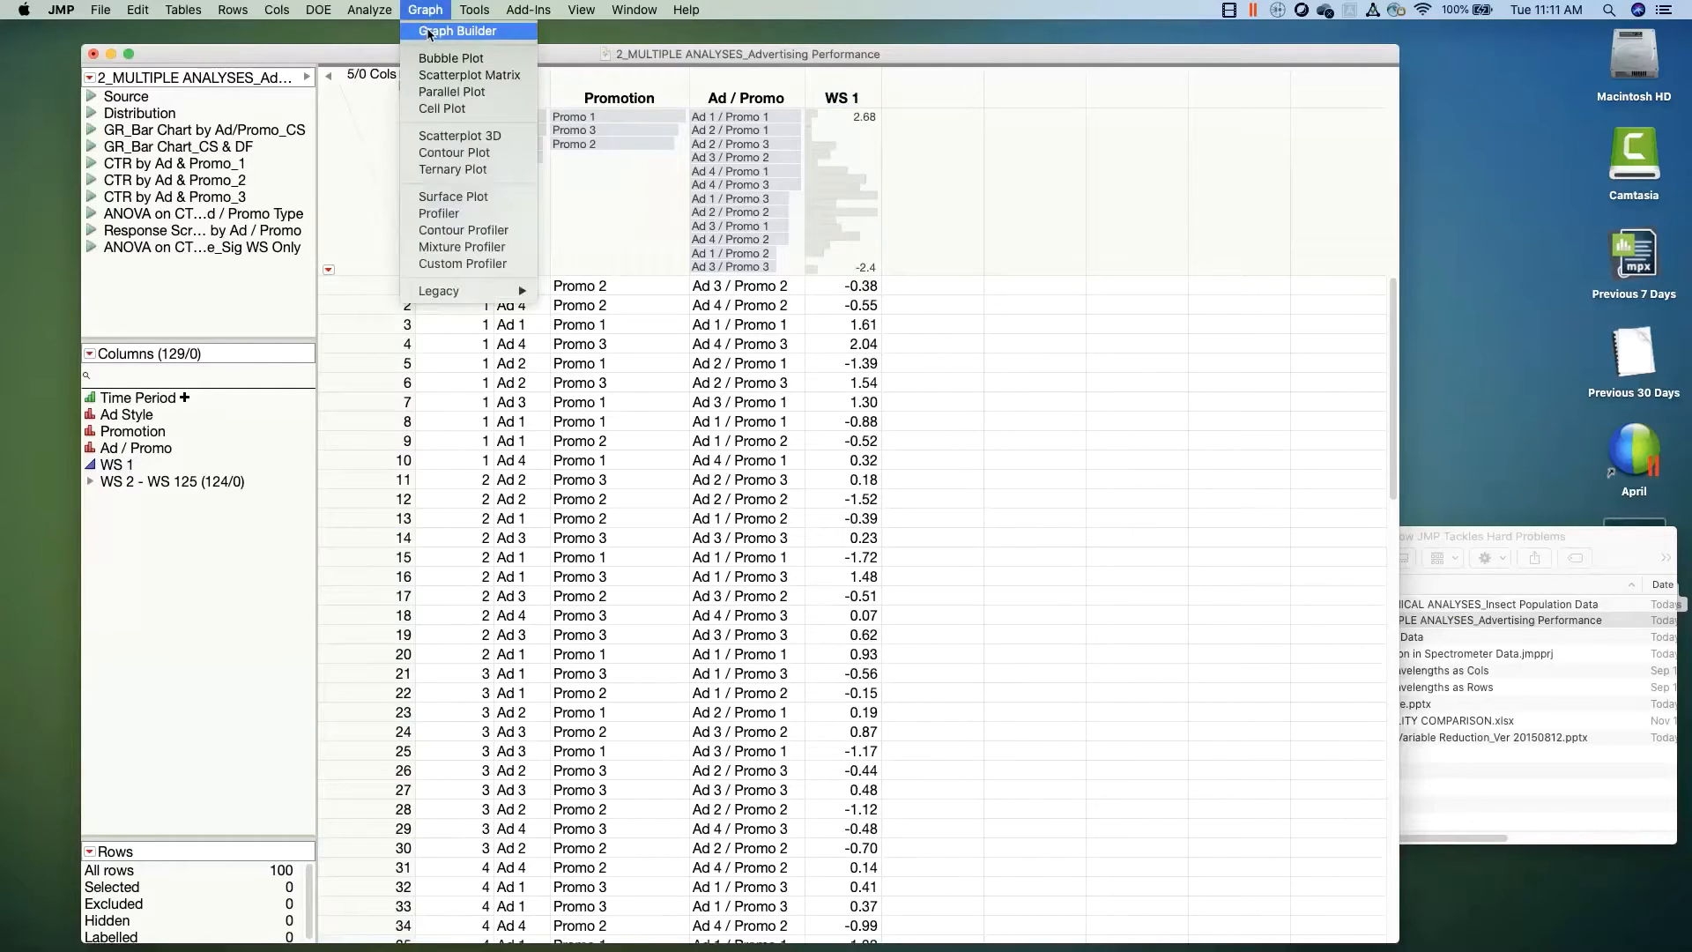
{"action": "left_click", "coordinate": [430, 33]}
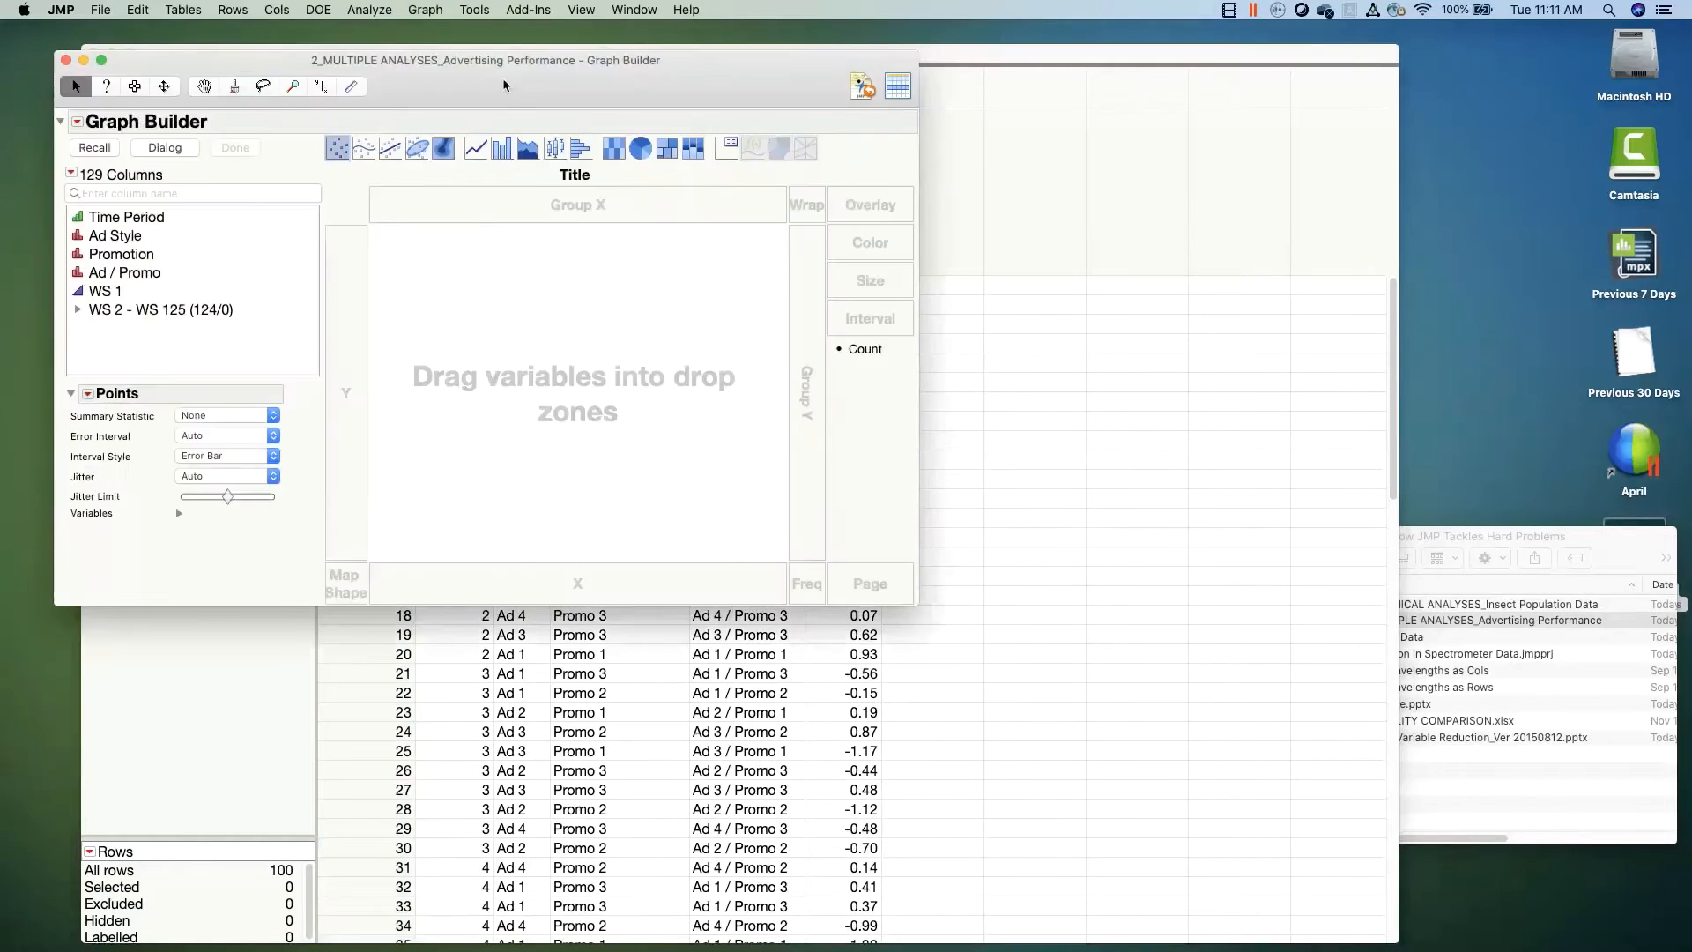
{"action": "left_click_drag", "start_coordinate": [1052, 641], "coordinate": [1317, 851]}
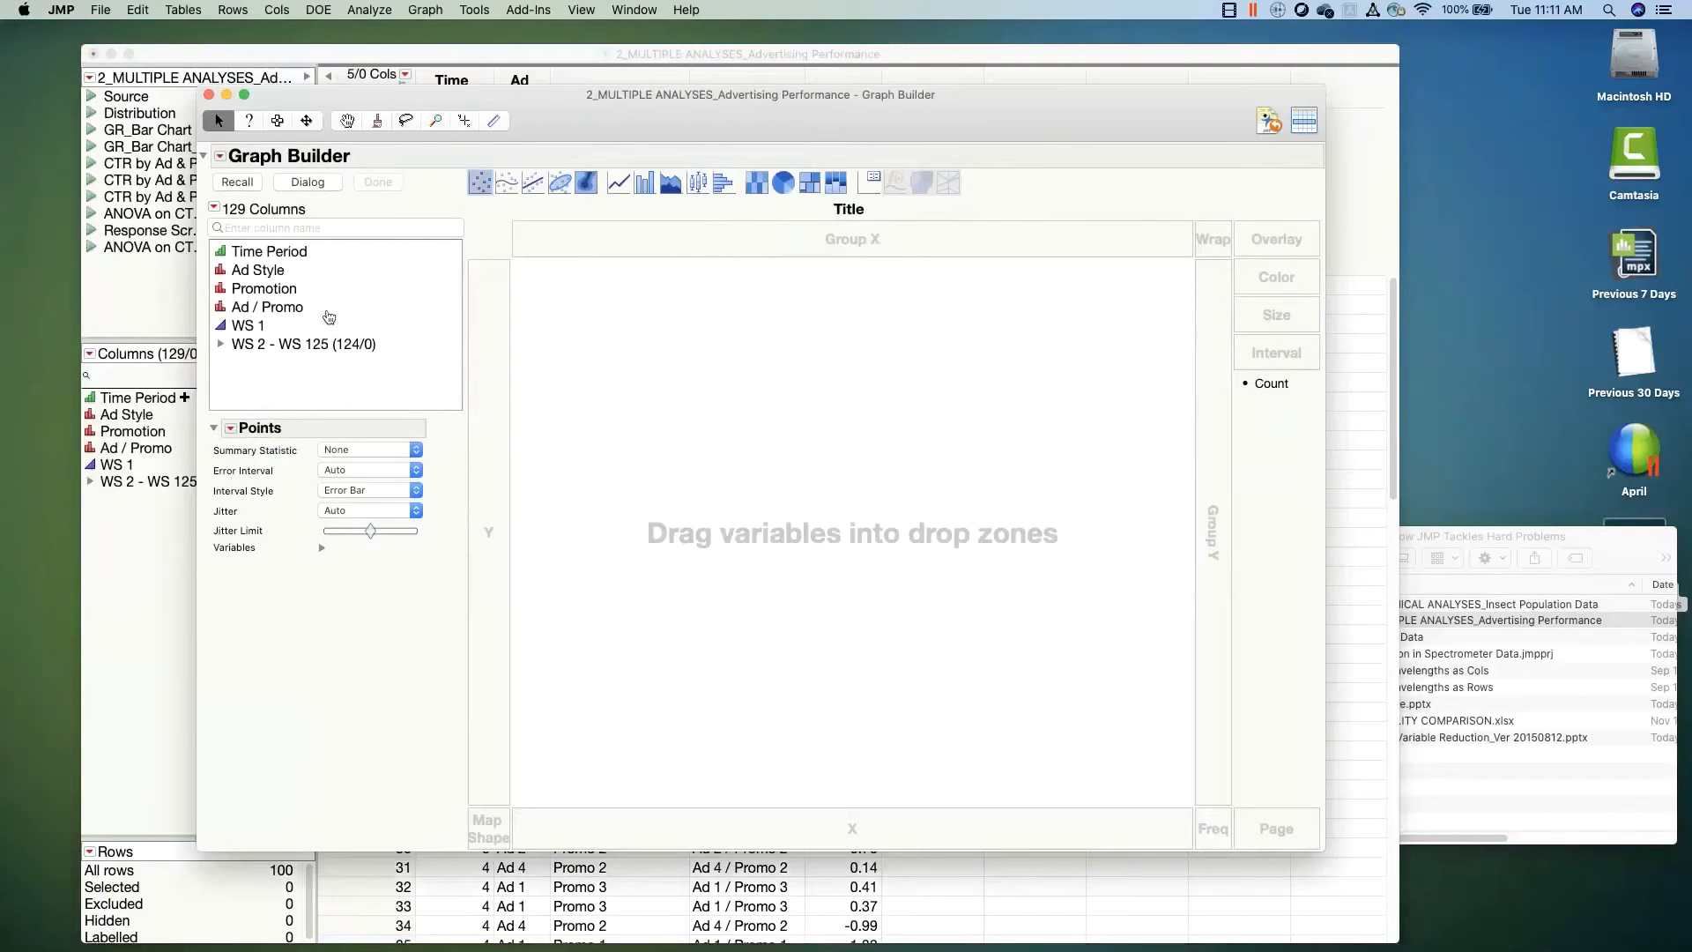
{"action": "left_click_drag", "start_coordinate": [260, 328], "coordinate": [477, 406]}
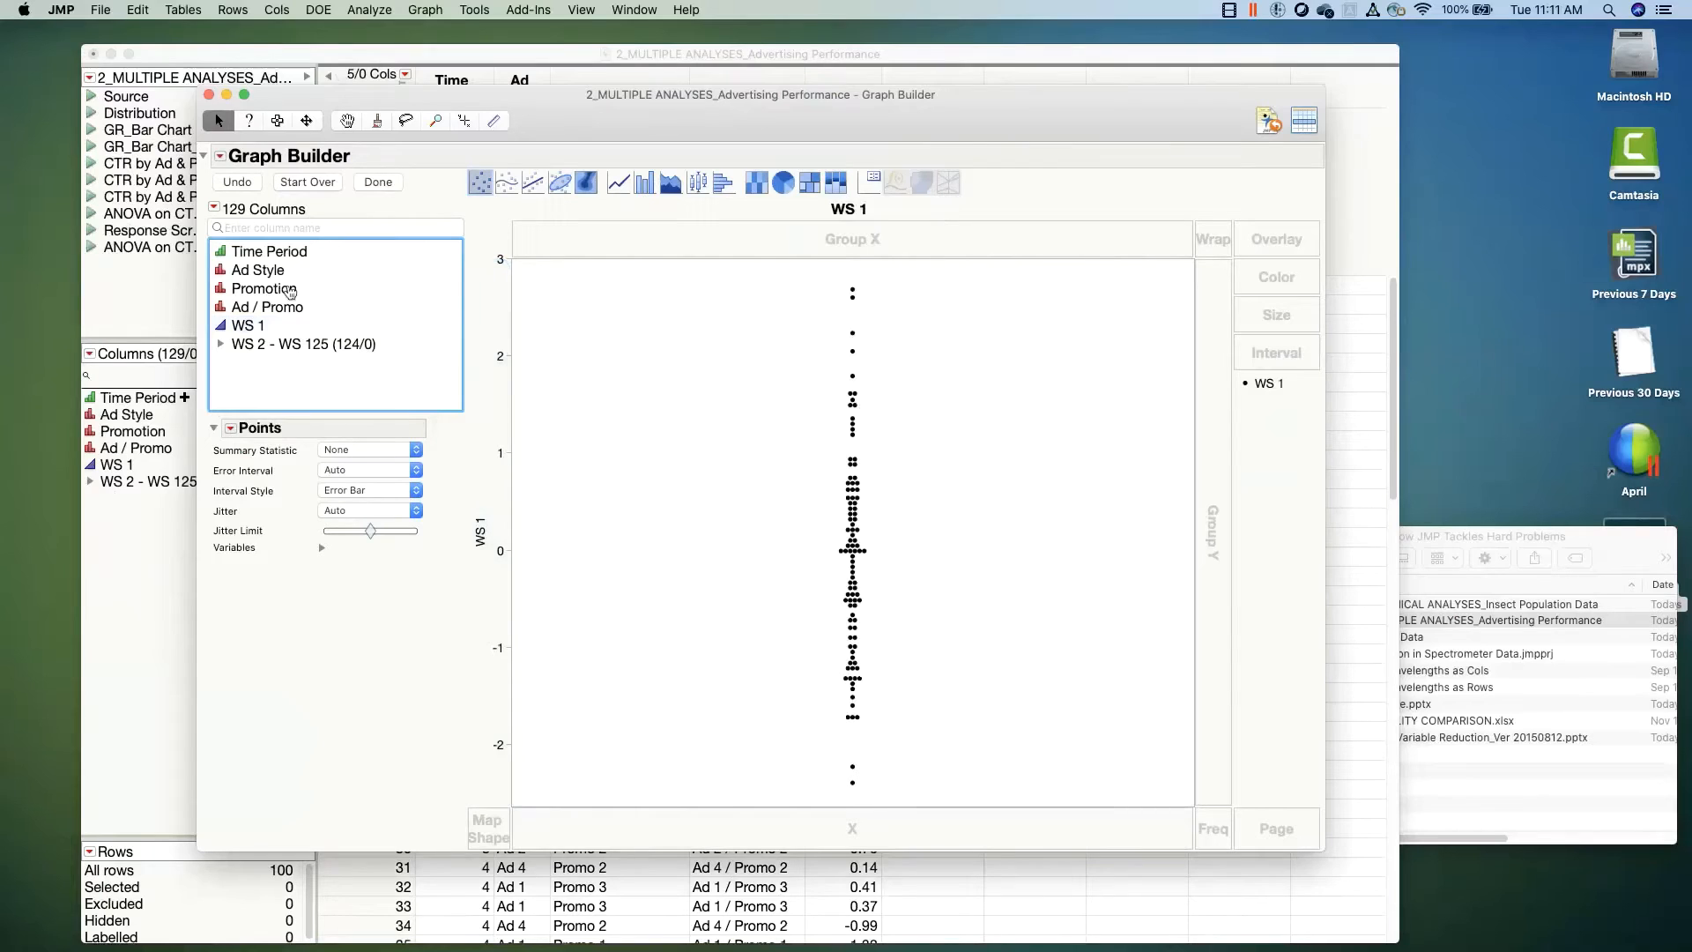
{"action": "left_click", "coordinate": [284, 293]}
{"action": "left_click_drag", "start_coordinate": [280, 293], "coordinate": [863, 831]}
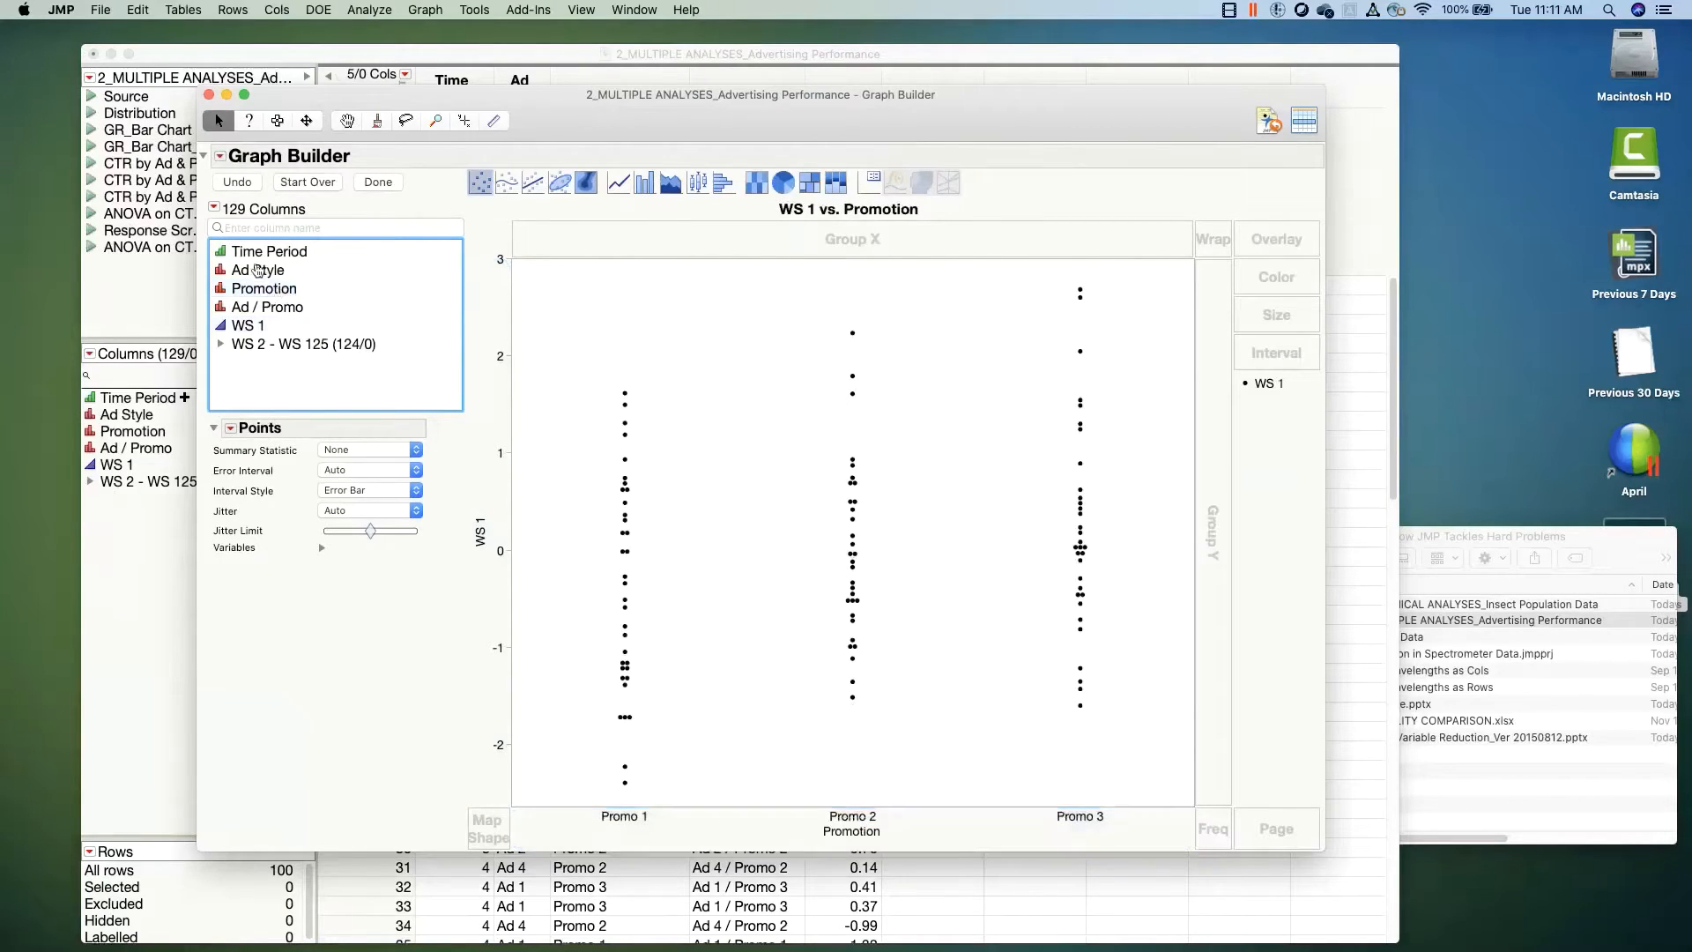
Step: Wrap the WS 1 graph by Ad Style and color its points by Promotion
{"action": "left_click_drag", "start_coordinate": [270, 274], "coordinate": [1215, 245]}
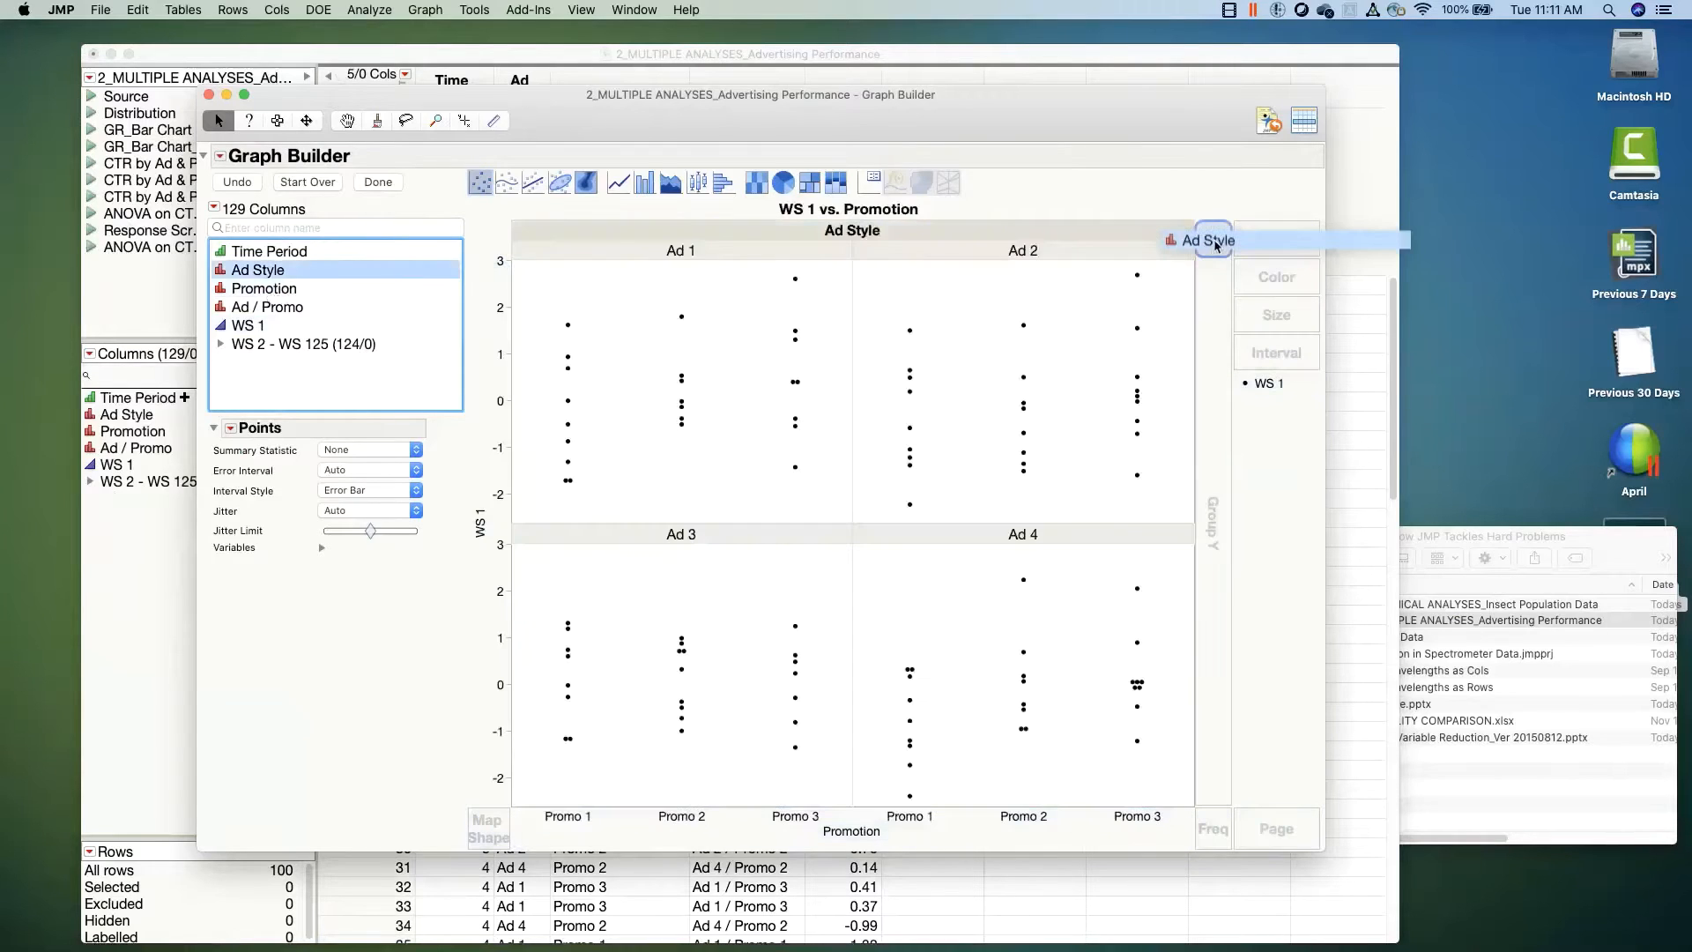
{"action": "left_click_drag", "start_coordinate": [1216, 246], "coordinate": [1215, 246]}
{"action": "left_click_drag", "start_coordinate": [1029, 125], "coordinate": [958, 120]}
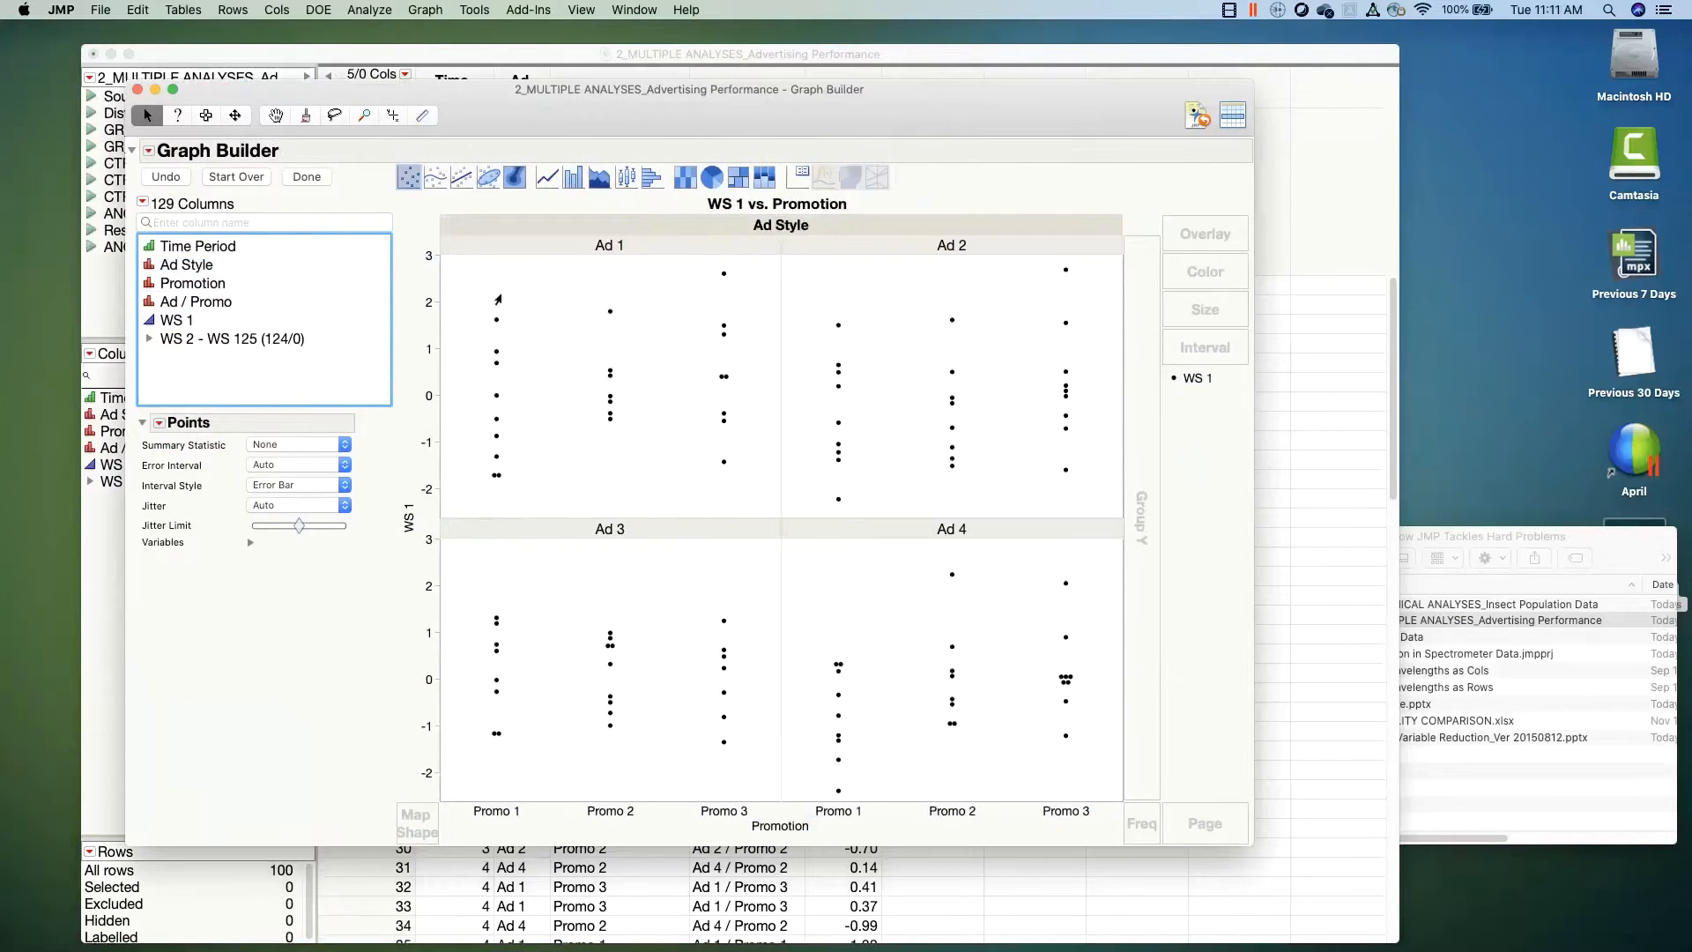
{"action": "left_click_drag", "start_coordinate": [212, 290], "coordinate": [1205, 271]}
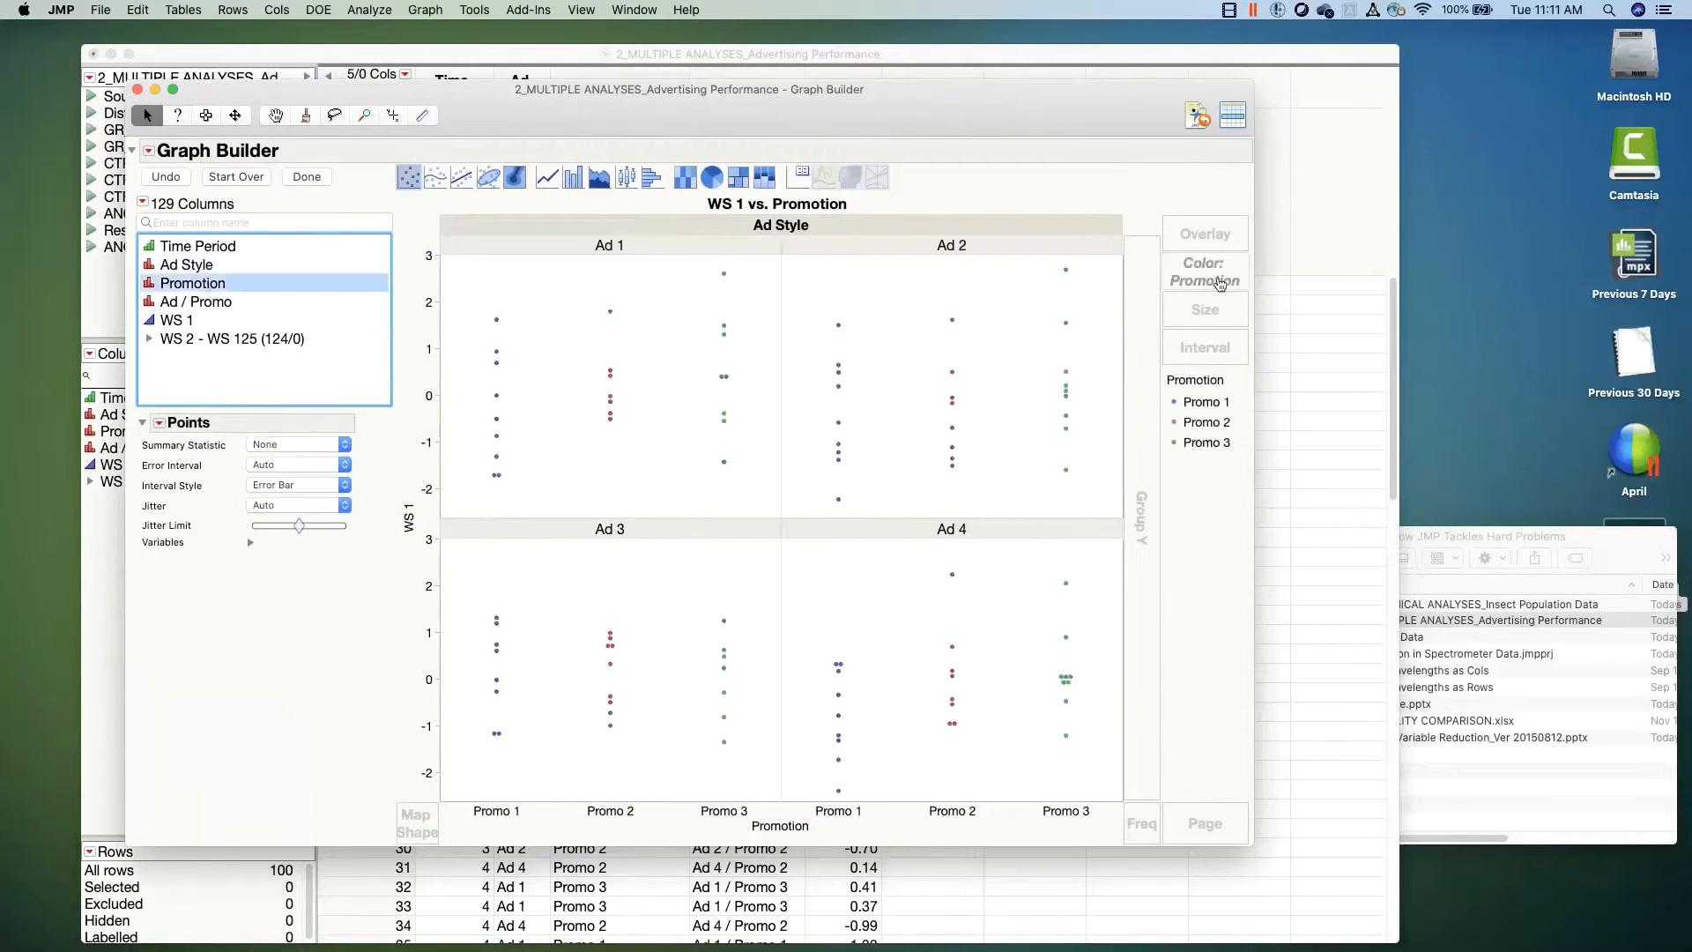
Step: Add a Line of Fit to the graph alongside the points and enlarge the Graph Builder window
{"action": "left_click", "coordinate": [464, 179]}
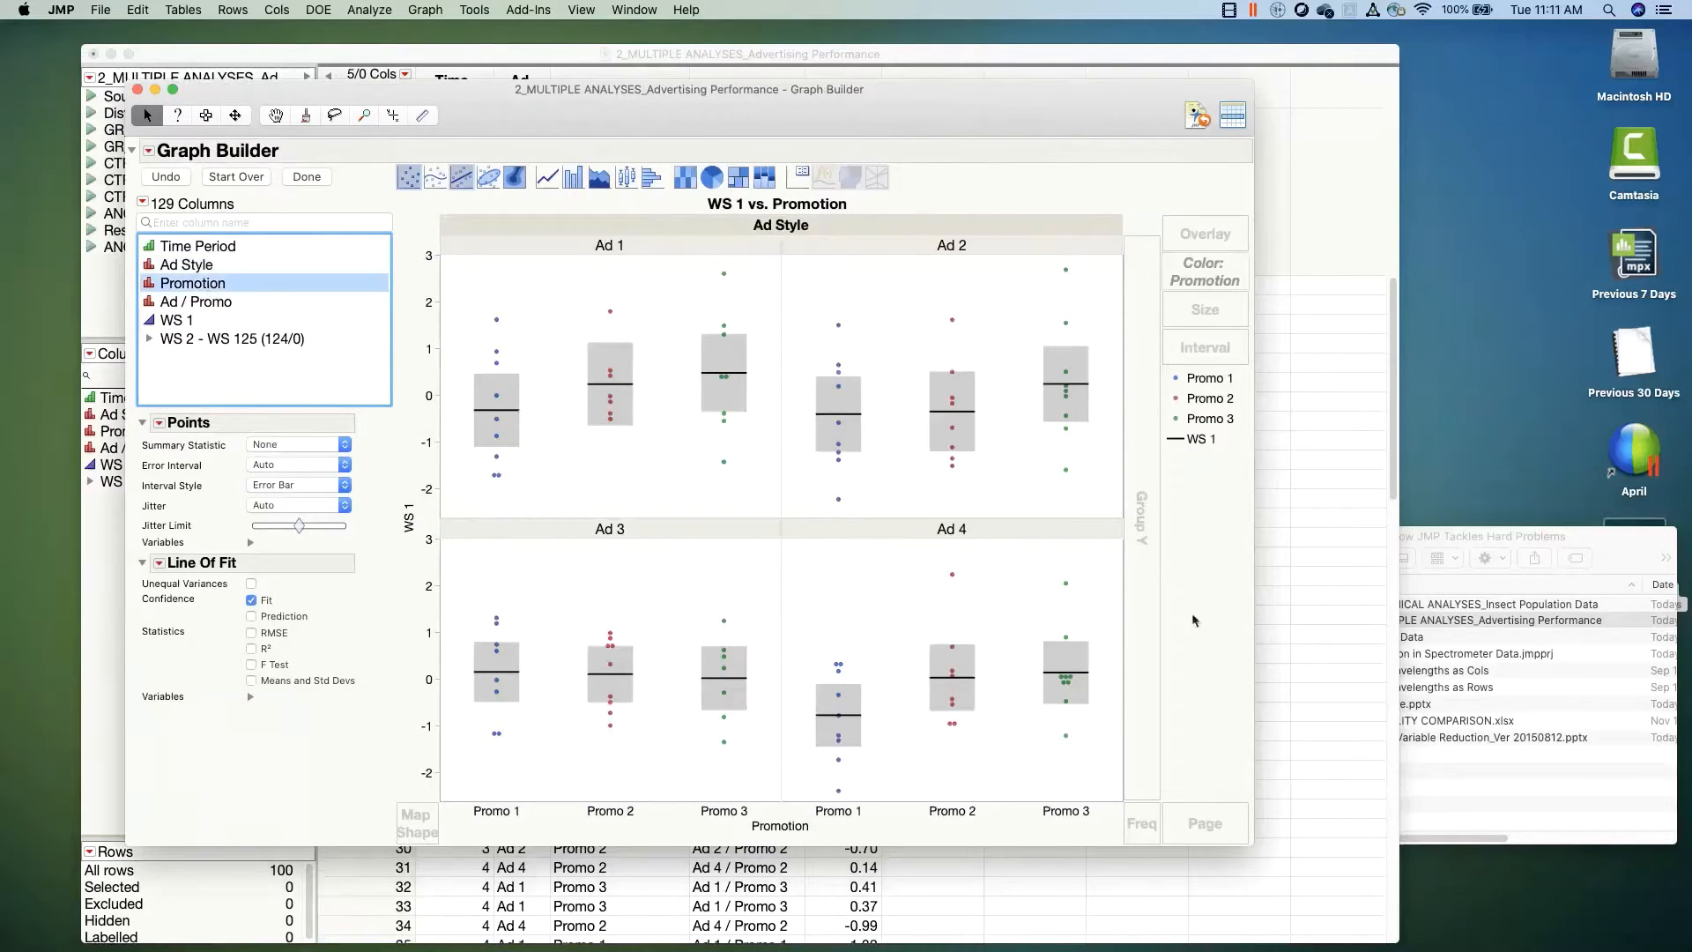
{"action": "left_click_drag", "start_coordinate": [1244, 848], "coordinate": [1333, 883]}
{"action": "left_click_drag", "start_coordinate": [707, 86], "coordinate": [718, 67]}
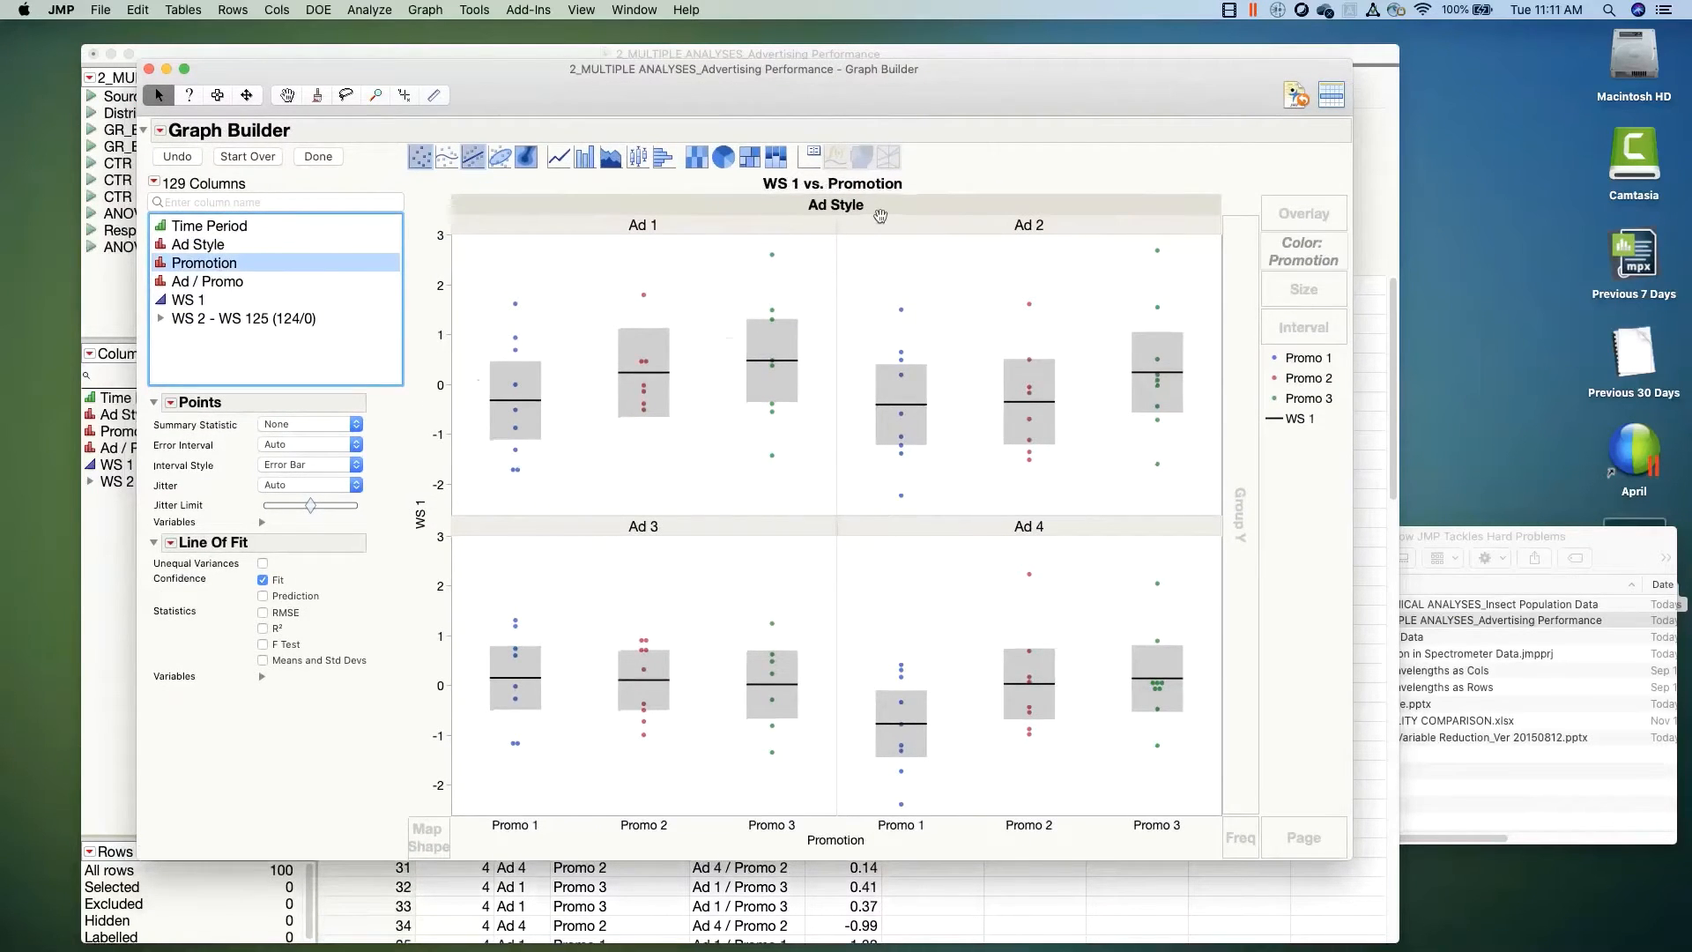
Step: Move Ad Style from the wrap zone to nest within Promotion on the X axis, and color the points by Ad Style
{"action": "left_click_drag", "start_coordinate": [844, 205], "coordinate": [862, 811]}
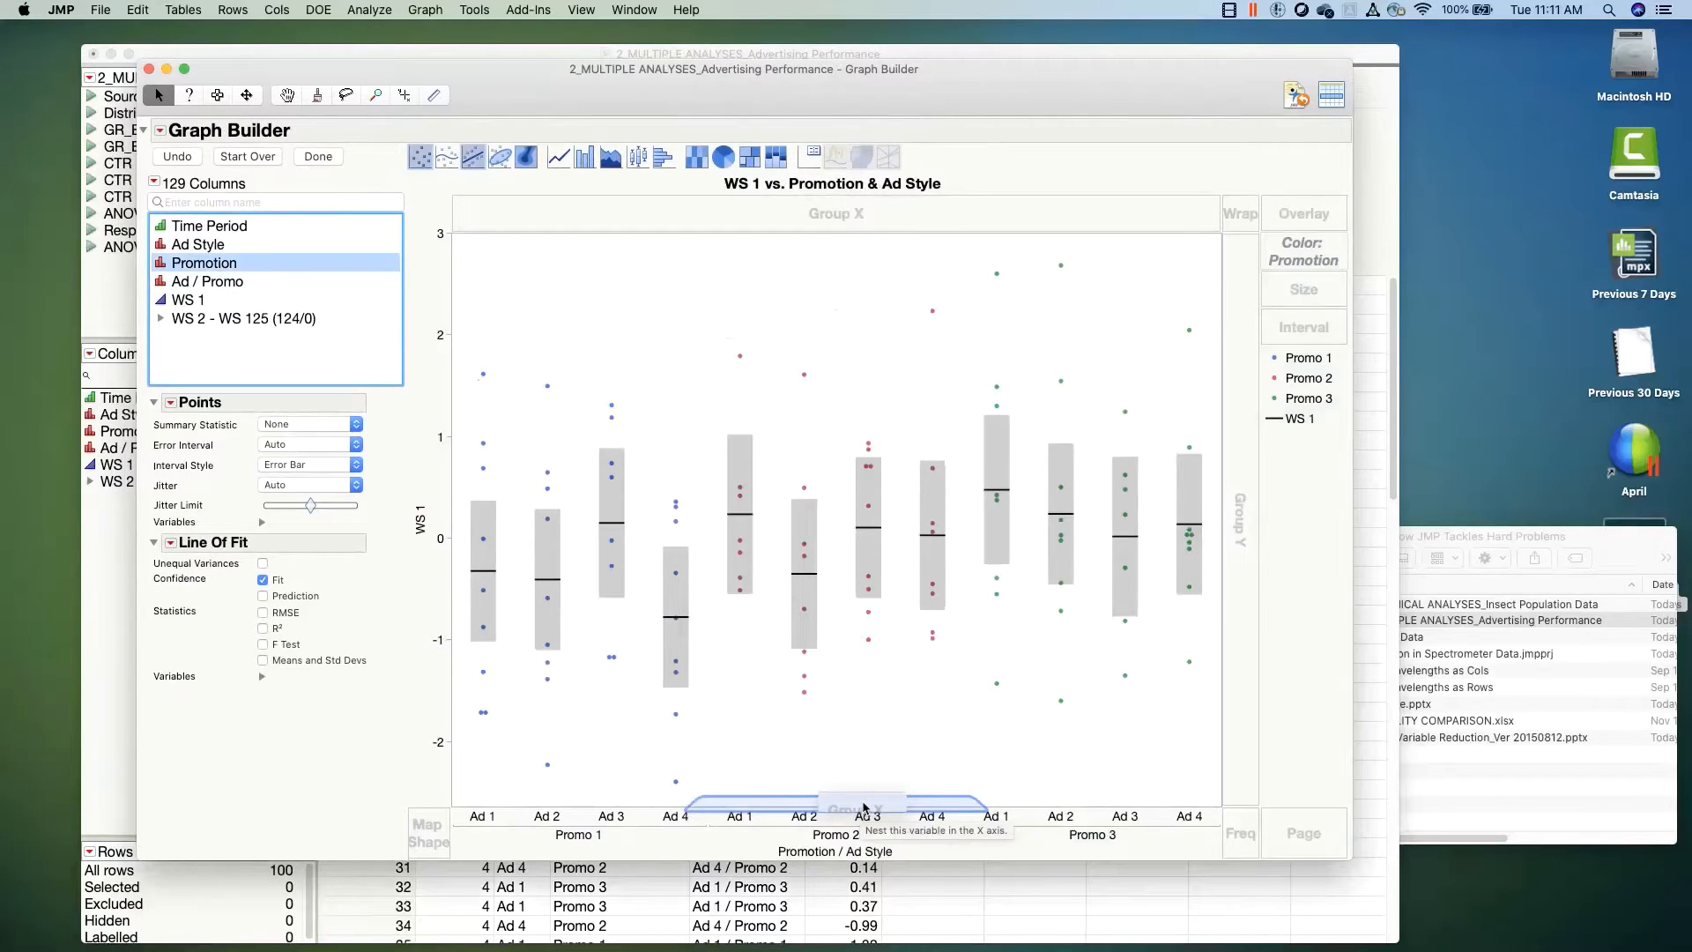
{"action": "left_click_drag", "start_coordinate": [864, 807], "coordinate": [864, 807]}
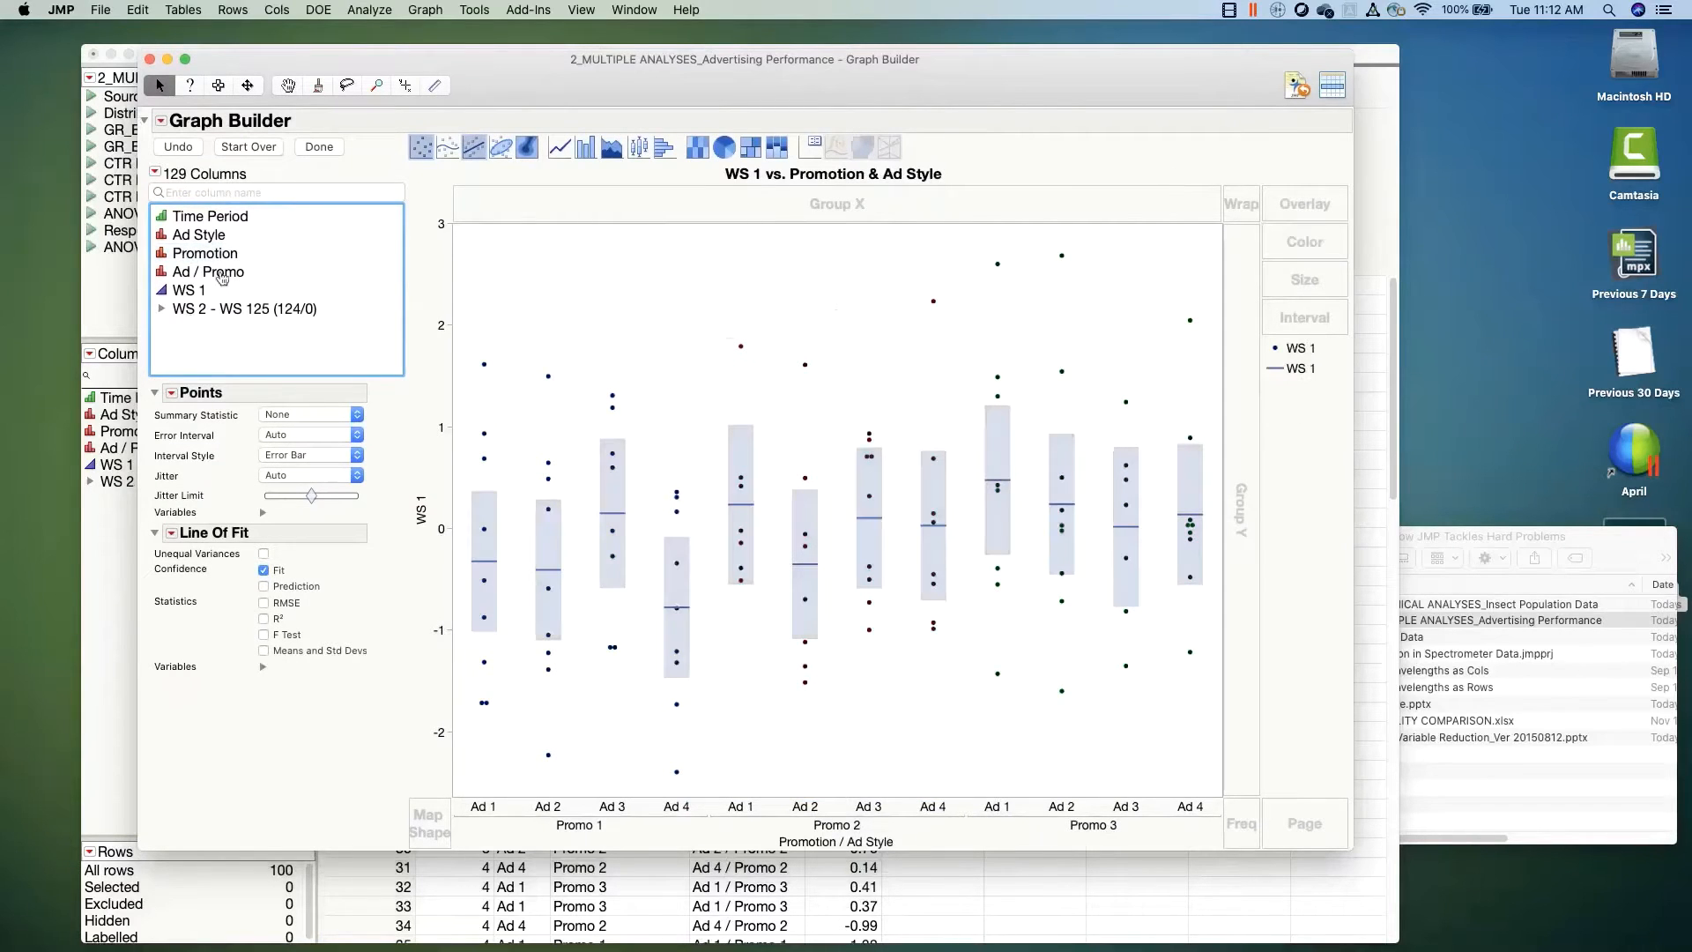
{"action": "left_click", "coordinate": [199, 235]}
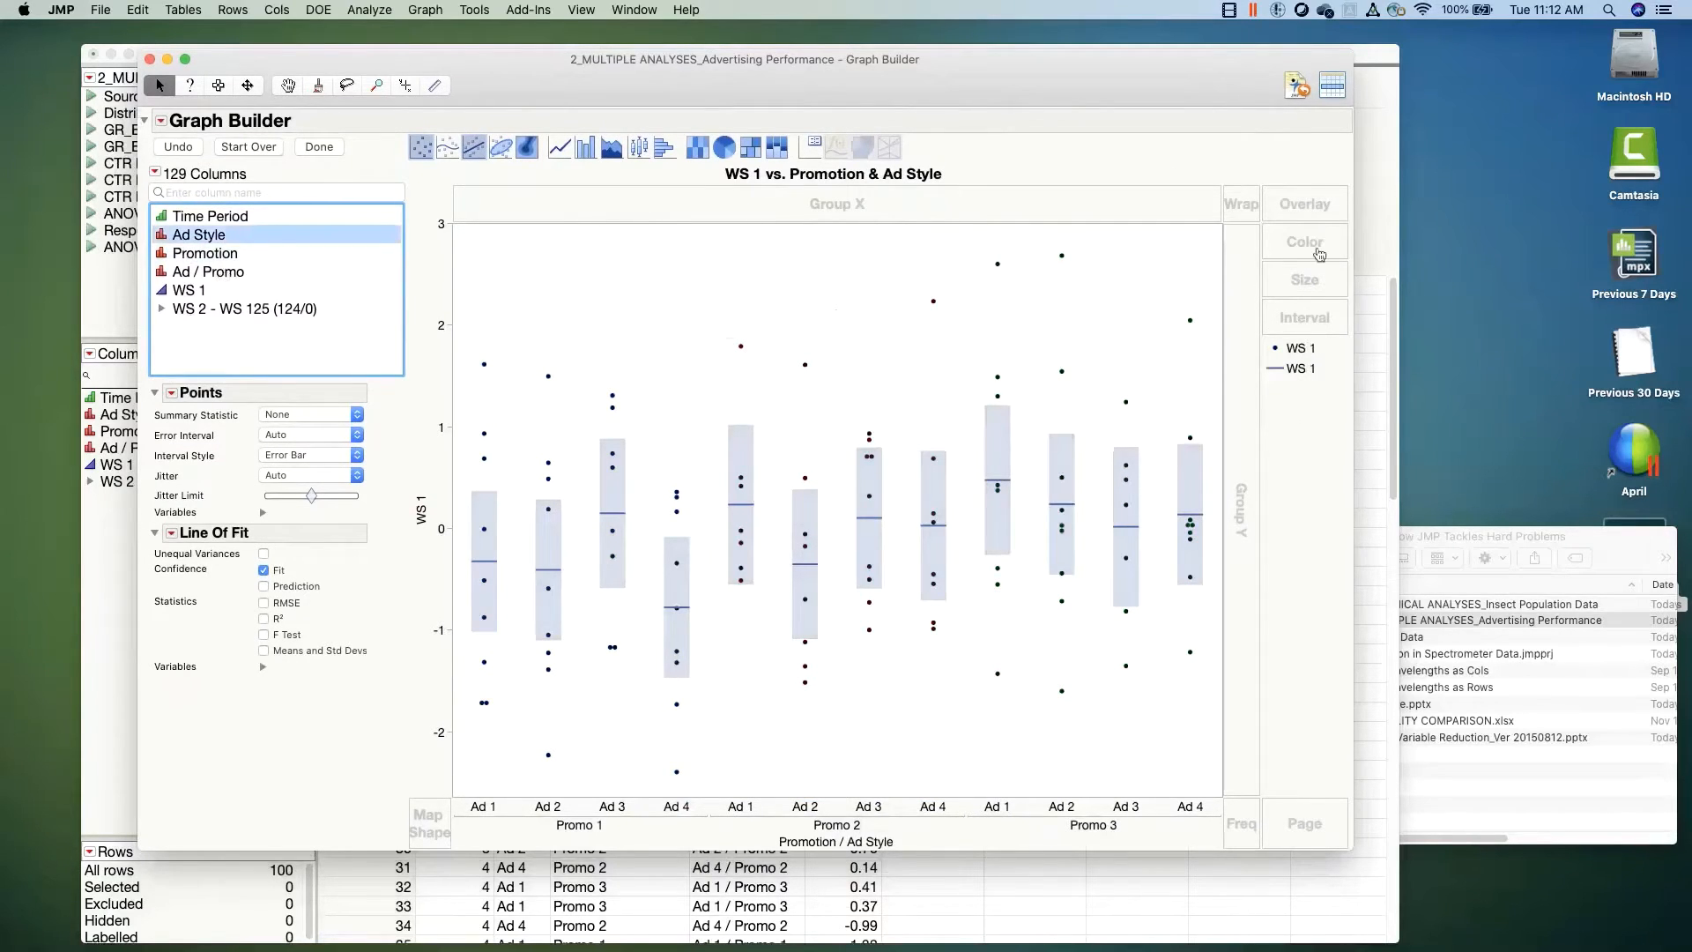
{"action": "left_click", "coordinate": [1320, 255]}
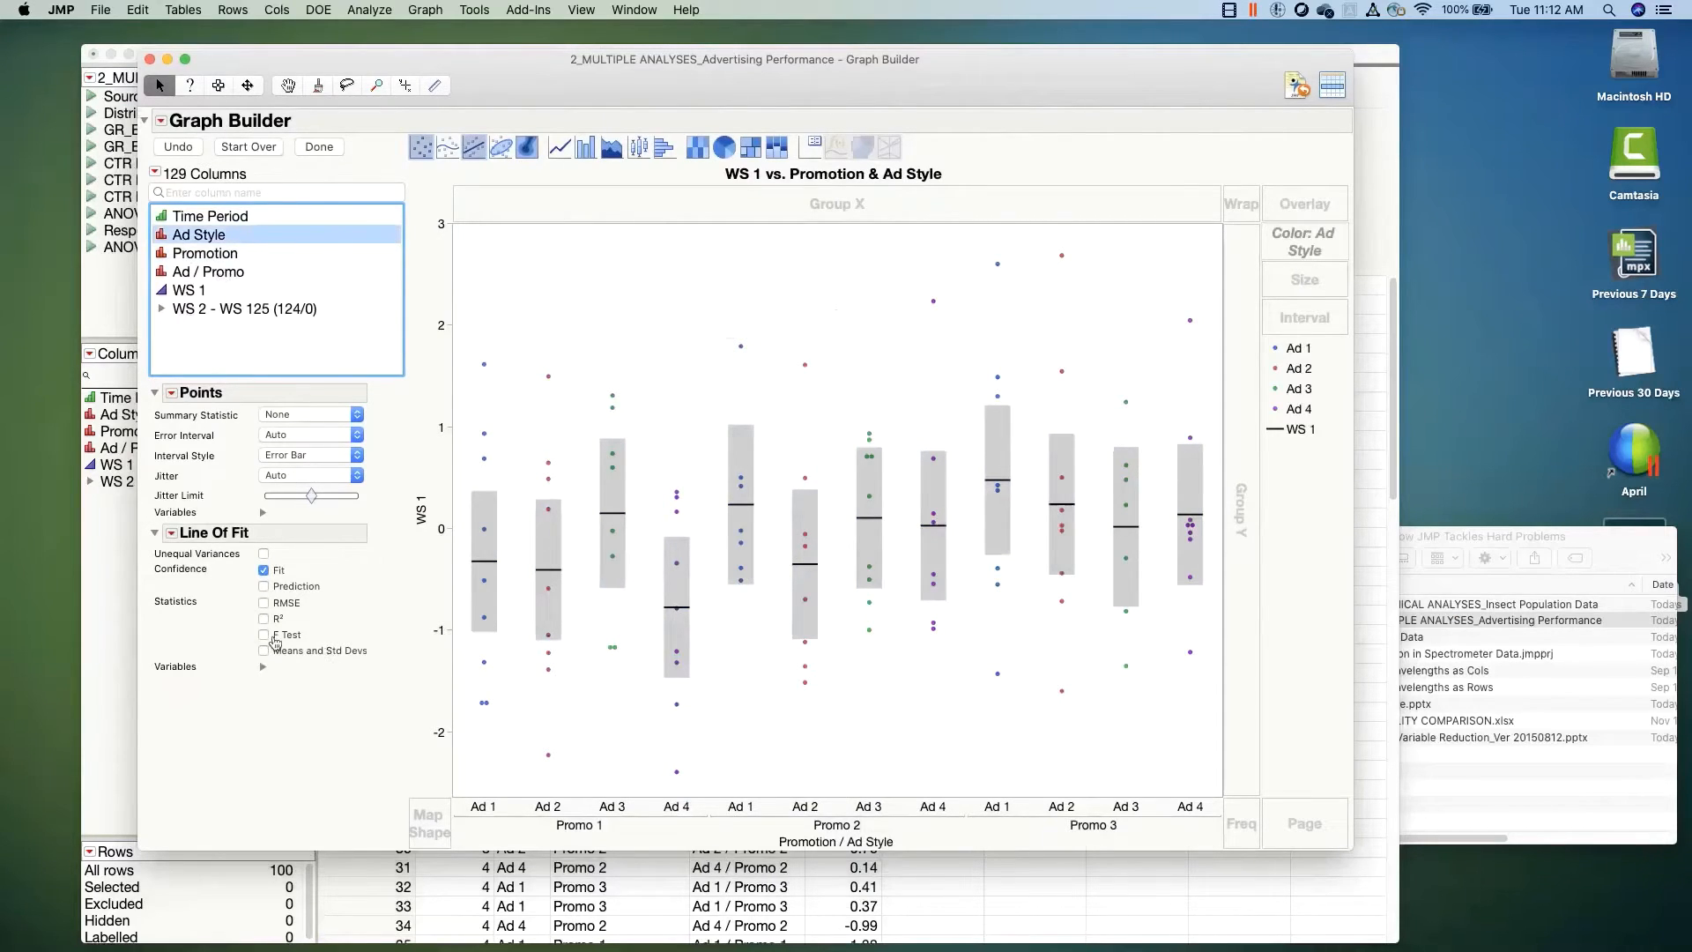
Step: Show the F Test statistic for the line of fit and move the Graph Builder window aside to uncover the data table
{"action": "left_click", "coordinate": [264, 635]}
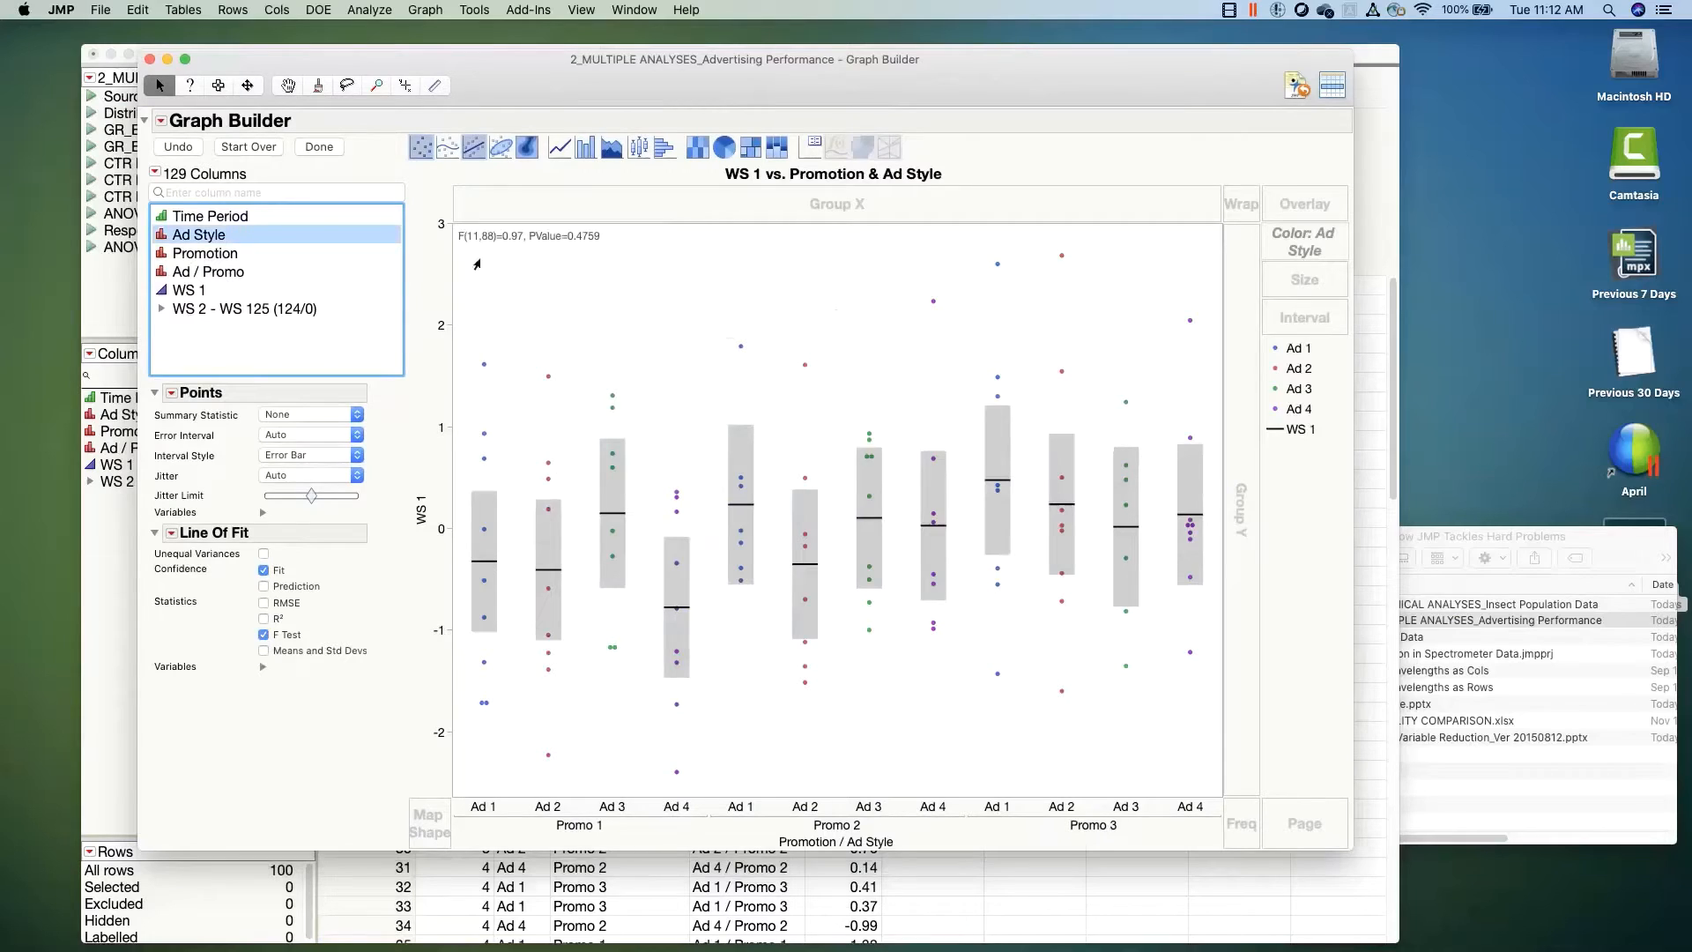
{"action": "left_click_drag", "start_coordinate": [477, 264], "coordinate": [580, 265]}
{"action": "left_click_drag", "start_coordinate": [785, 89], "coordinate": [960, 190]}
Step: Bring the data table forward and expand the WS 2 - WS 125 column group to view its columns, collapsing it again
{"action": "left_click", "coordinate": [914, 142]}
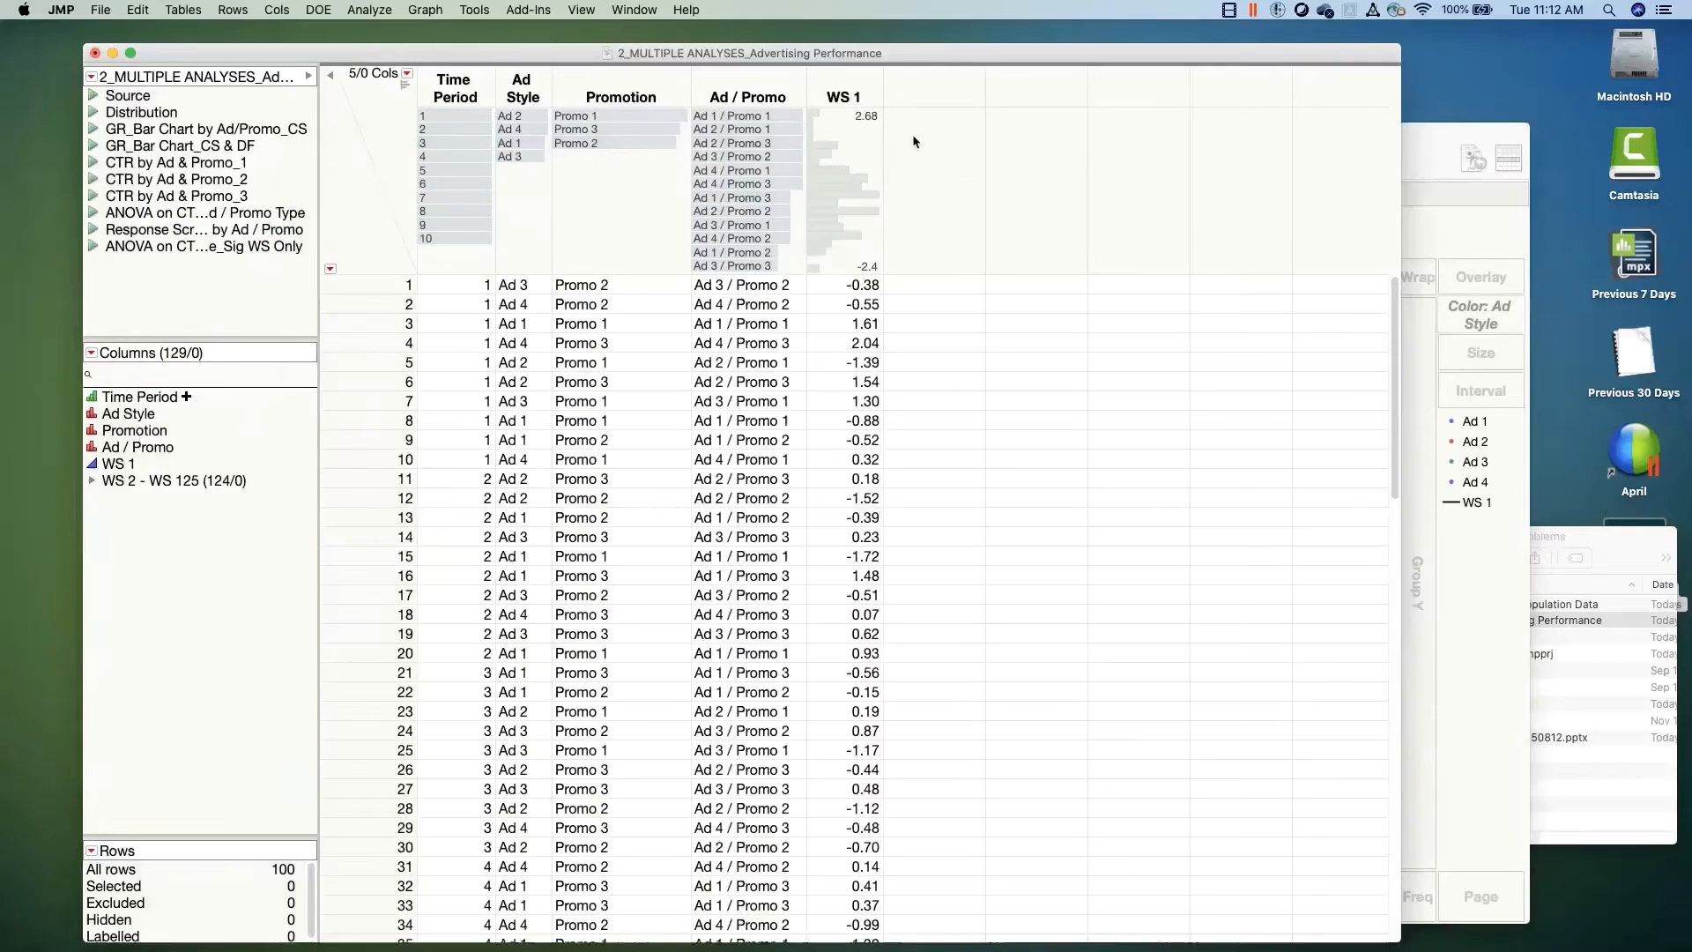
{"action": "left_click", "coordinate": [92, 482]}
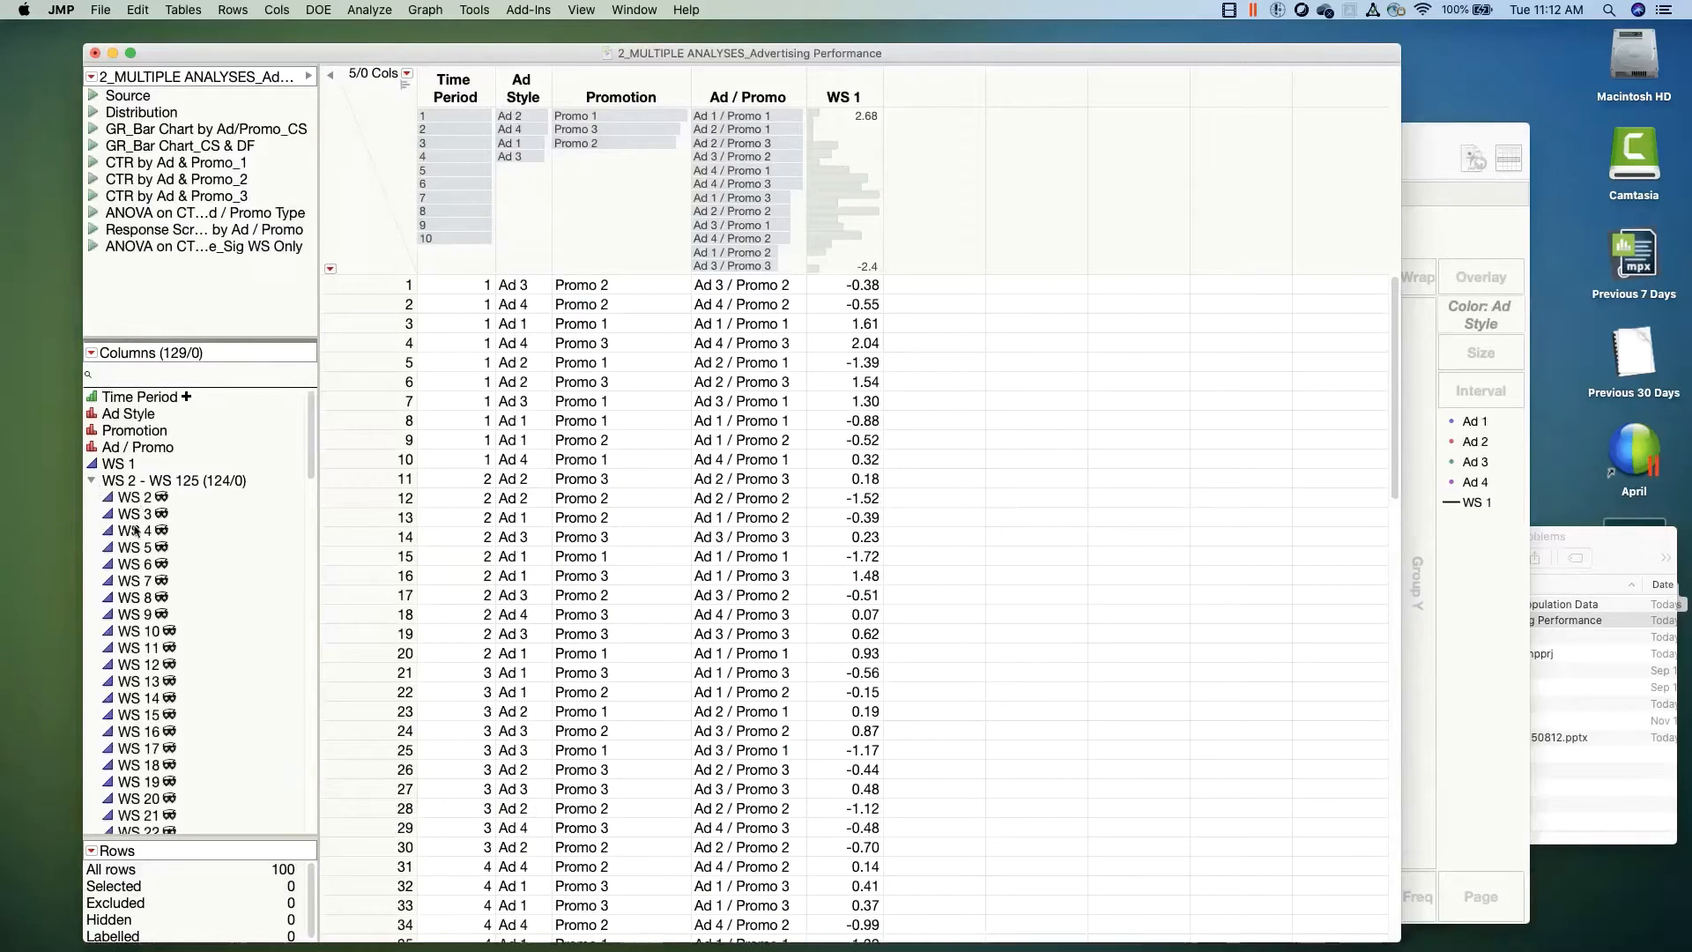
{"action": "left_click", "coordinate": [92, 481]}
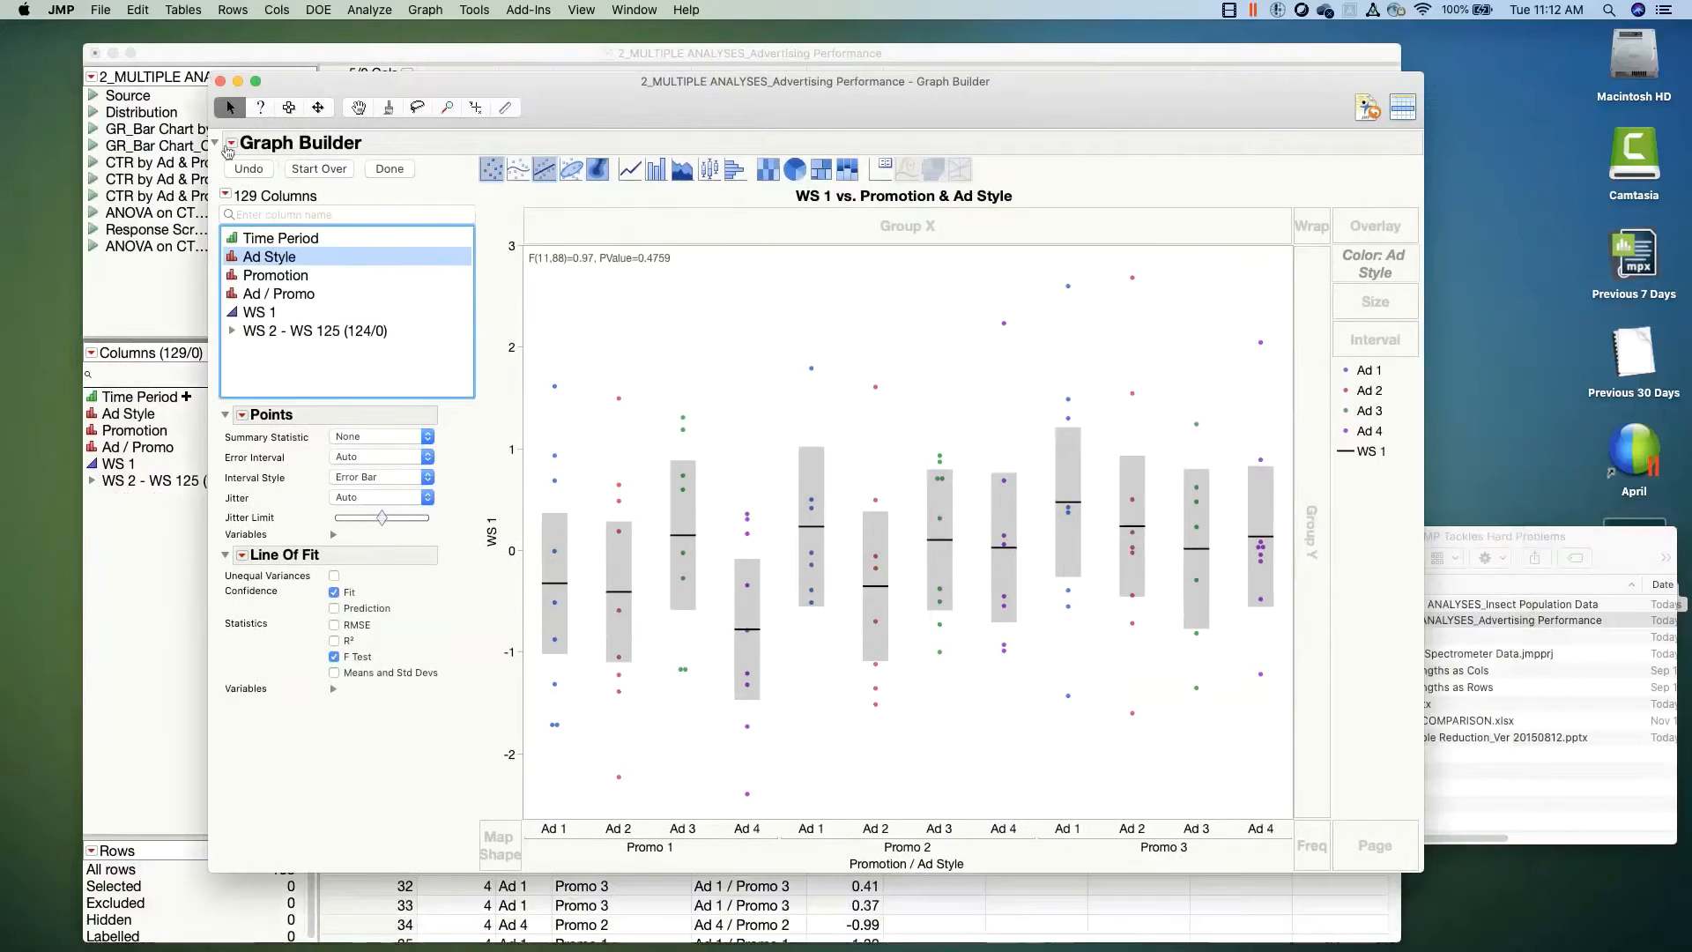
Step: Add a Column Switcher to the graph that replaces WS 1, with columns WS 1 through WS 125 as replacements
{"action": "left_click", "coordinate": [233, 145]}
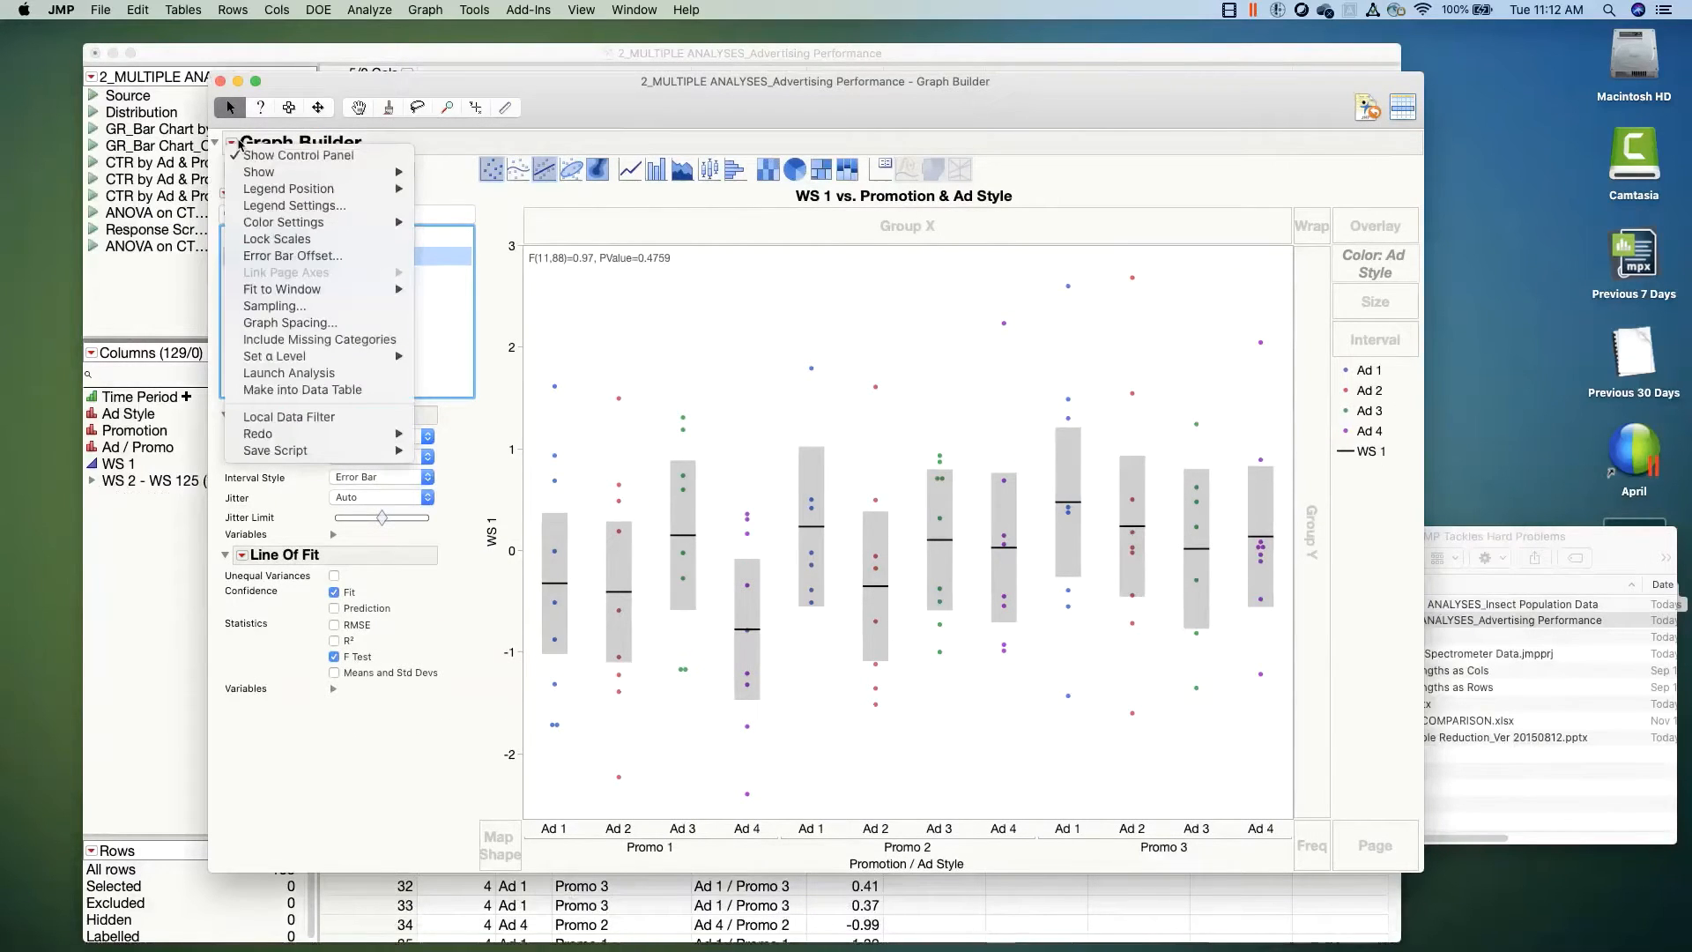
{"action": "mouse_move", "coordinate": [385, 436]}
{"action": "left_click", "coordinate": [459, 436]}
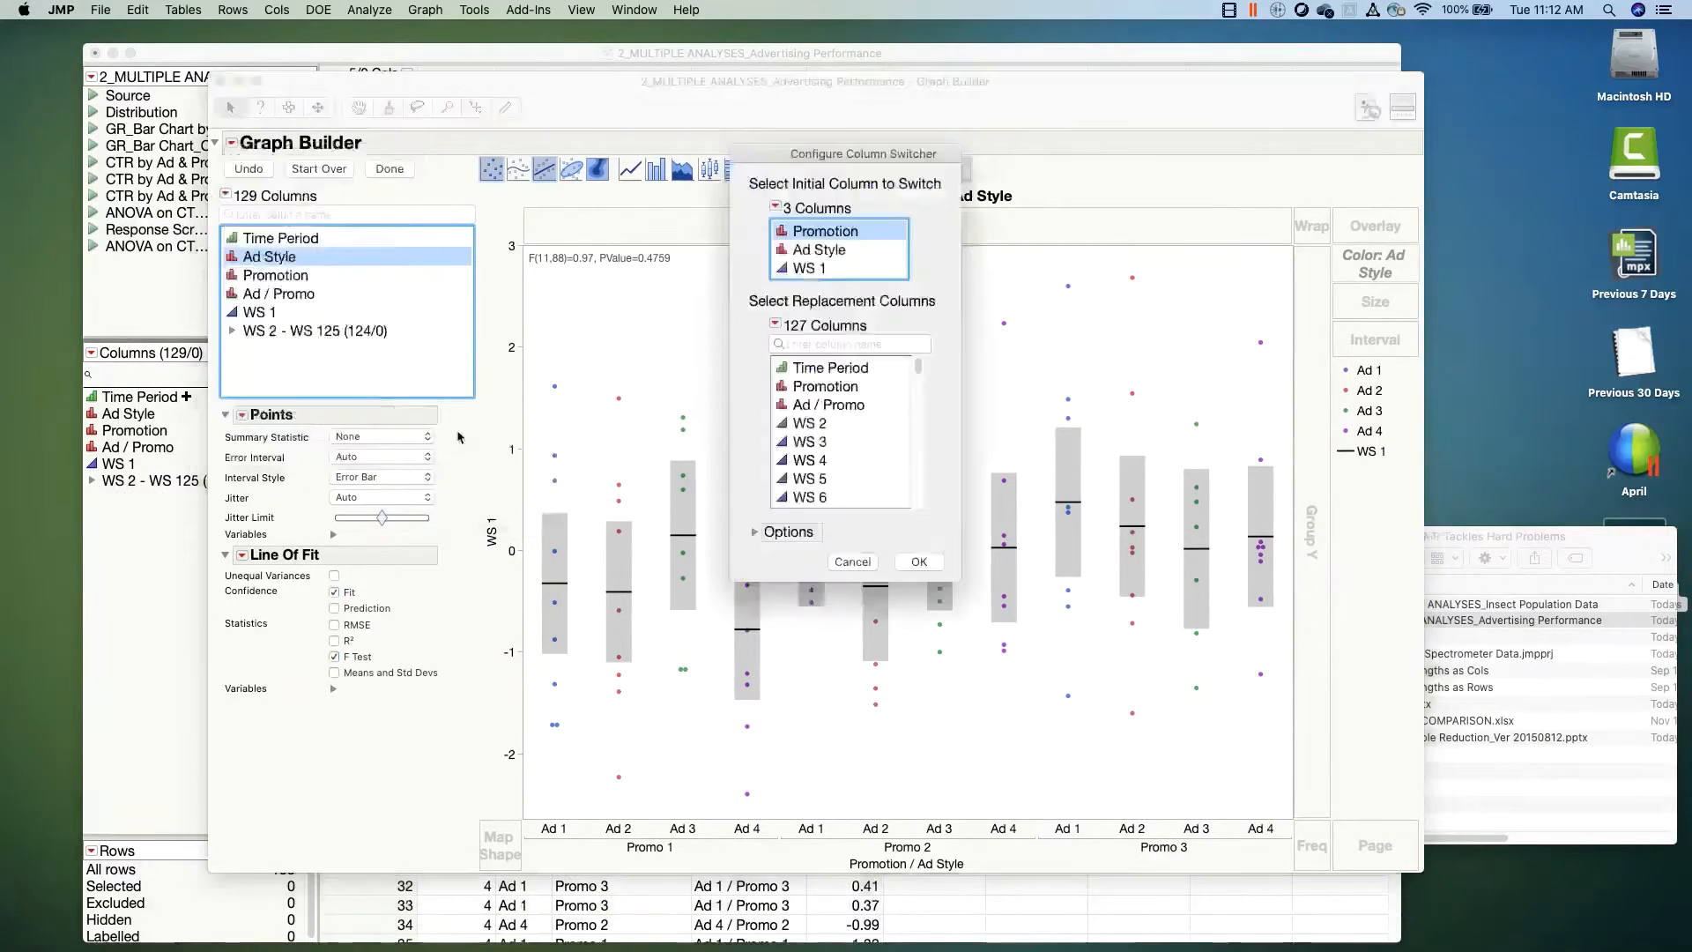
{"action": "left_click", "coordinate": [804, 268]}
{"action": "scroll", "coordinate": [846, 432], "scroll_direction": "down", "scroll_amount": 20}
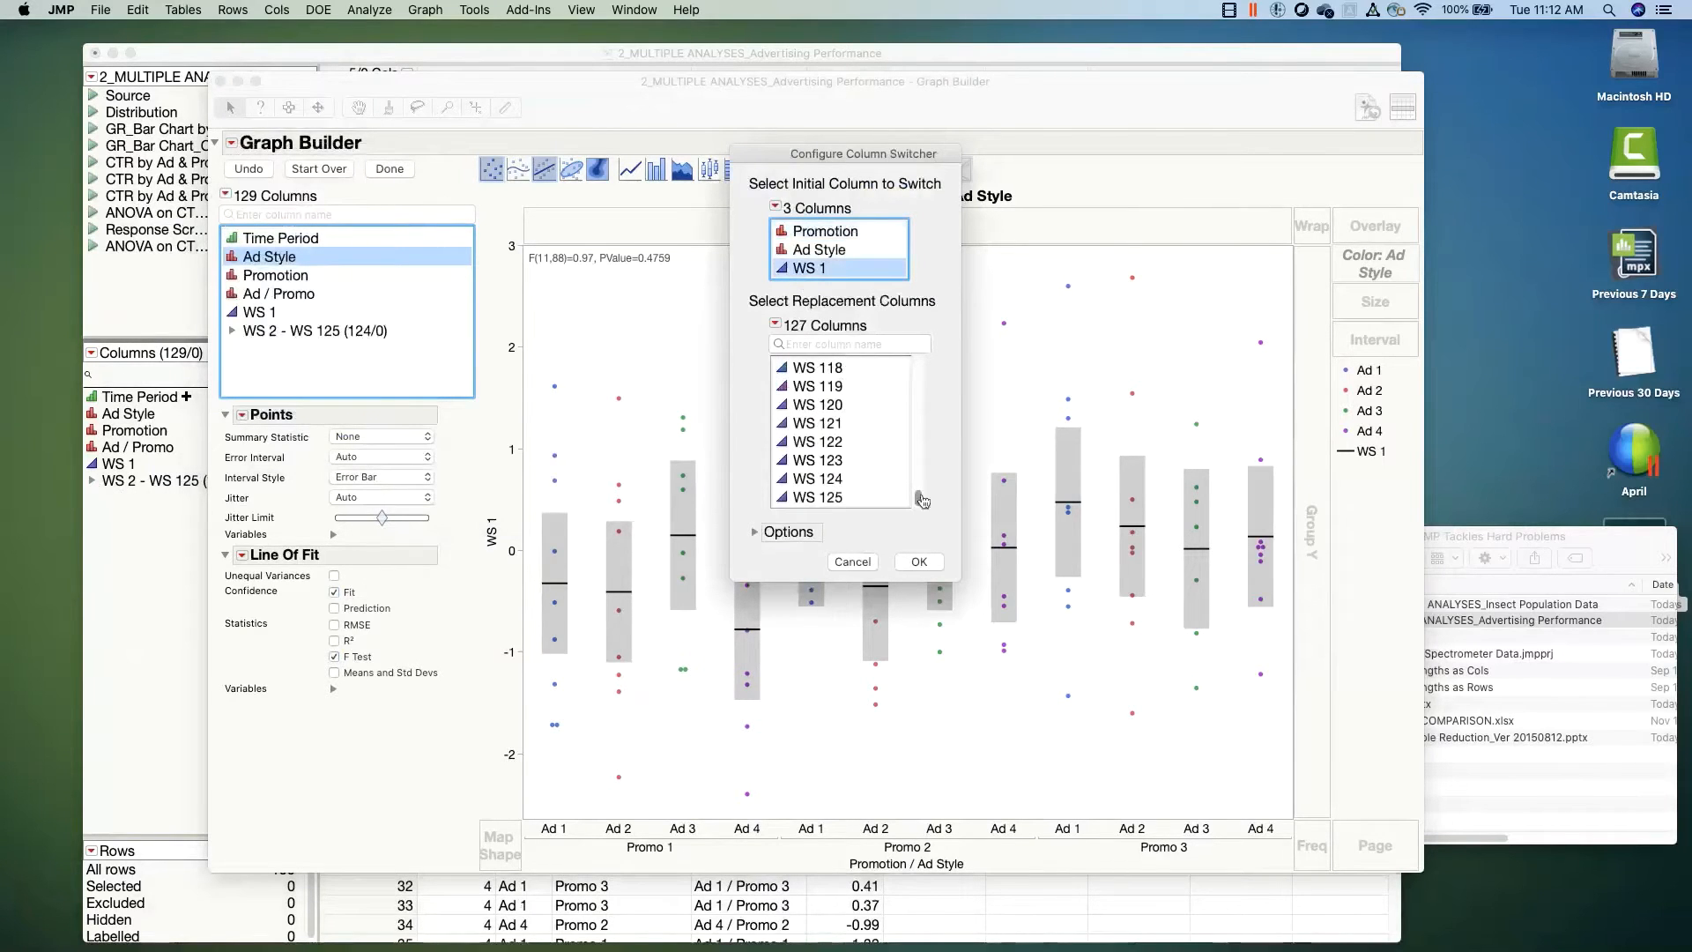
{"action": "scroll", "coordinate": [922, 501], "scroll_direction": "up", "scroll_amount": 20}
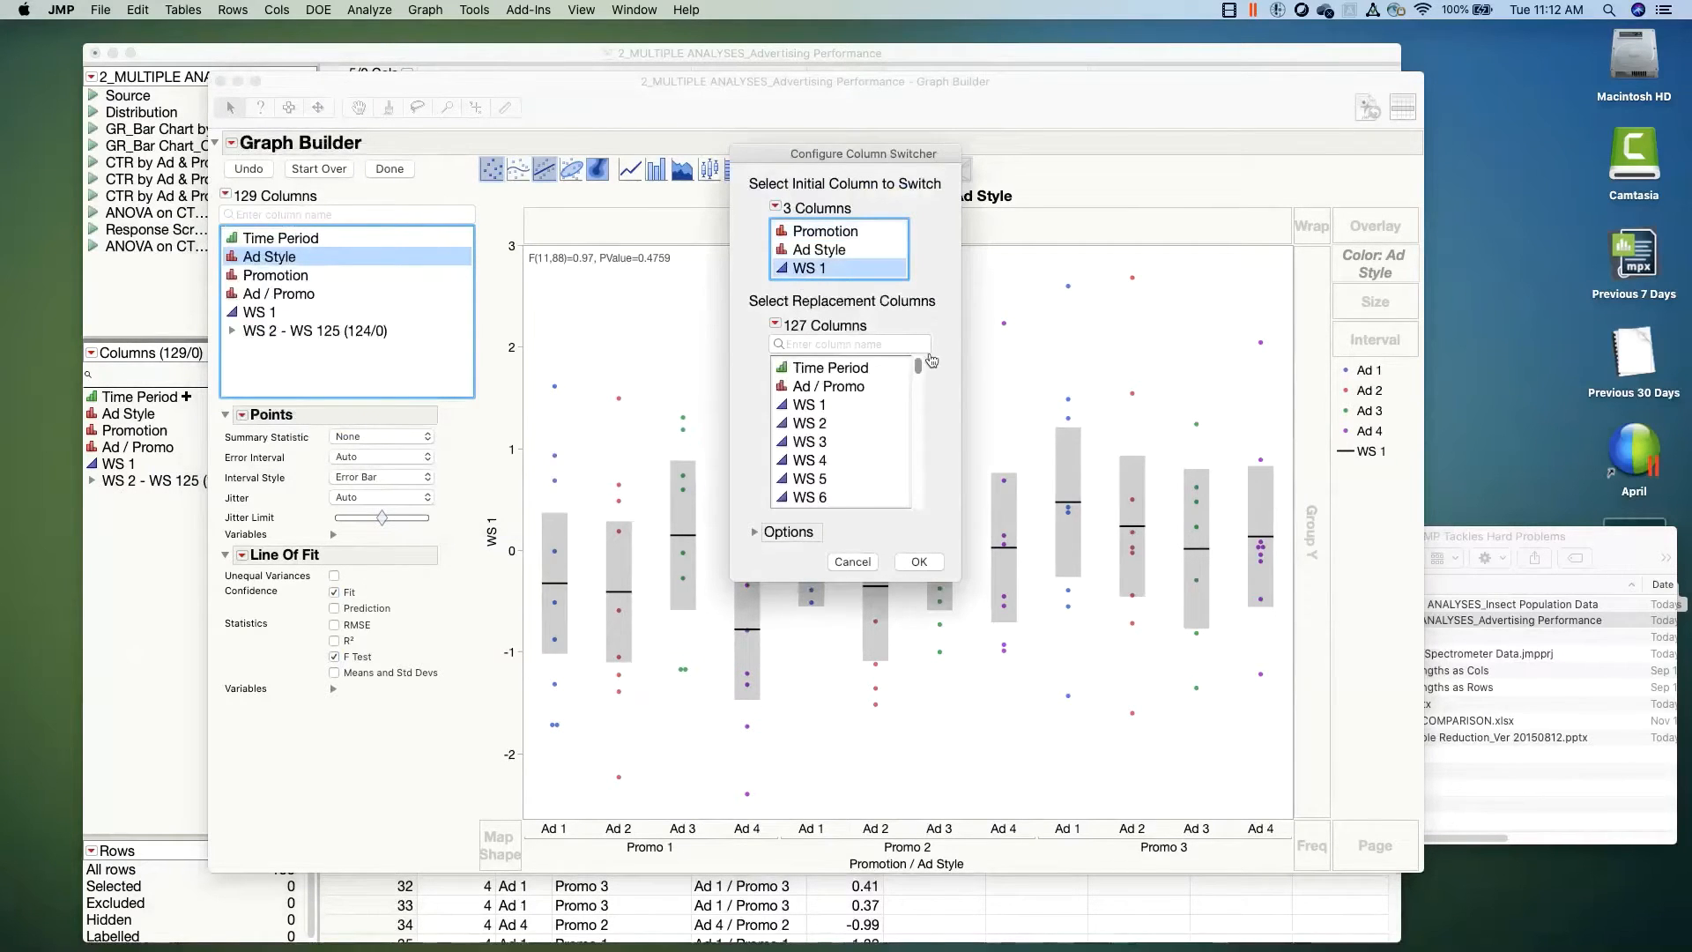
{"action": "left_click", "coordinate": [822, 407]}
{"action": "left_click_drag", "start_coordinate": [920, 369], "coordinate": [920, 517]}
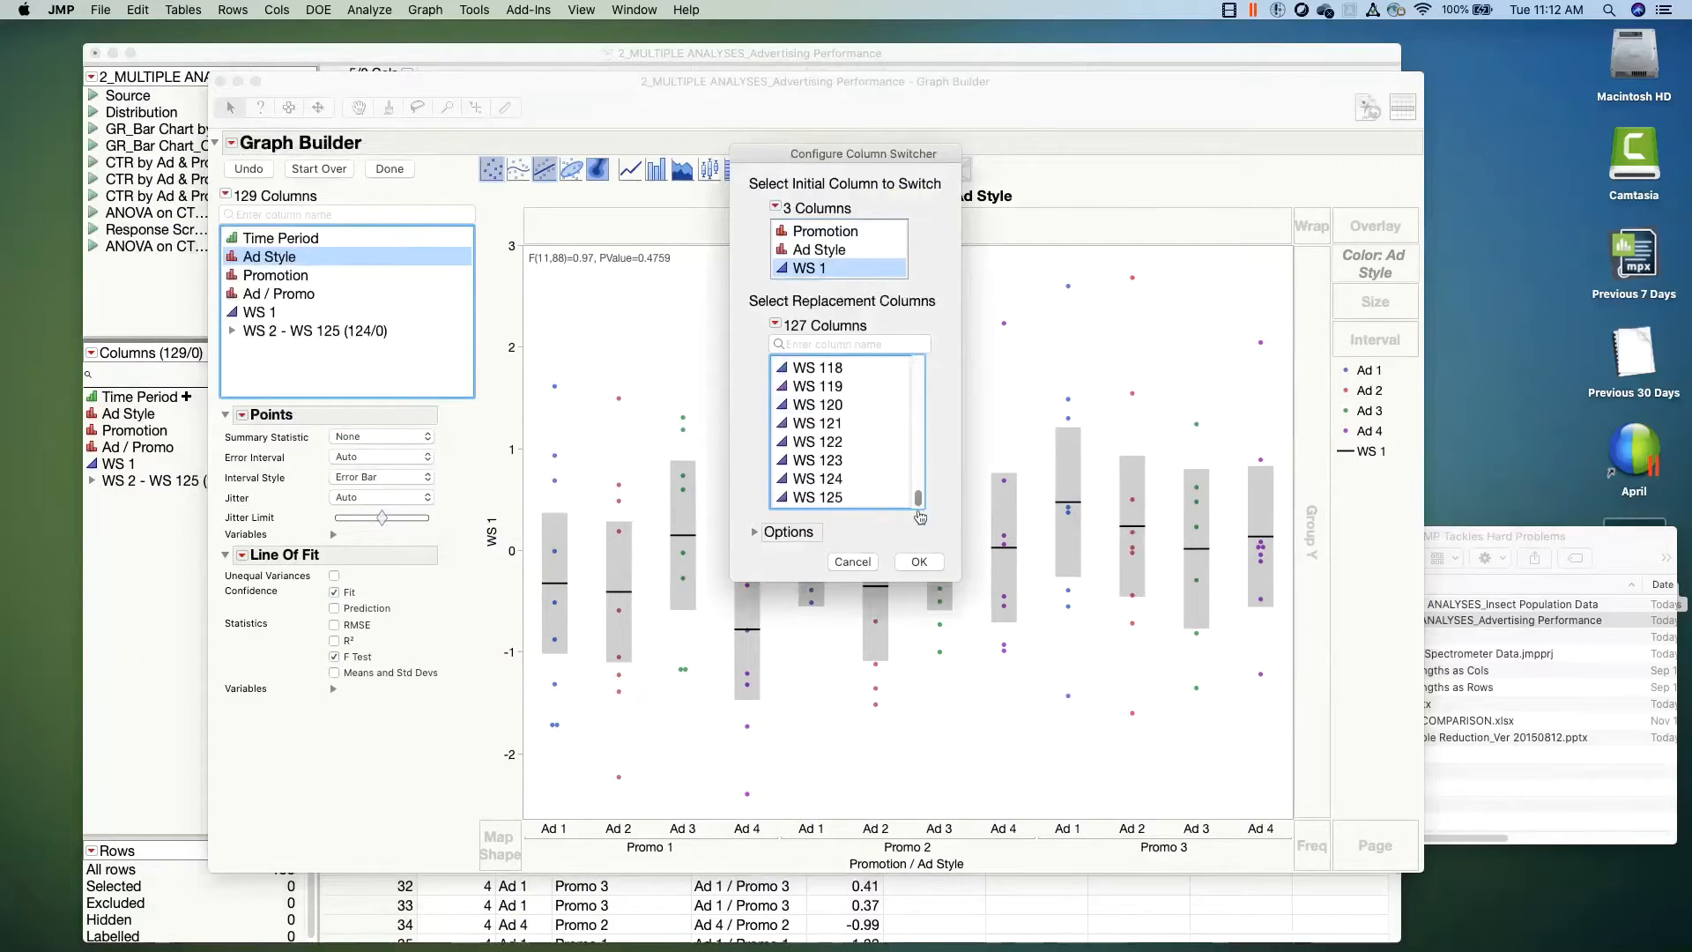
{"action": "left_click", "coordinate": [829, 498], "text": "shift"}
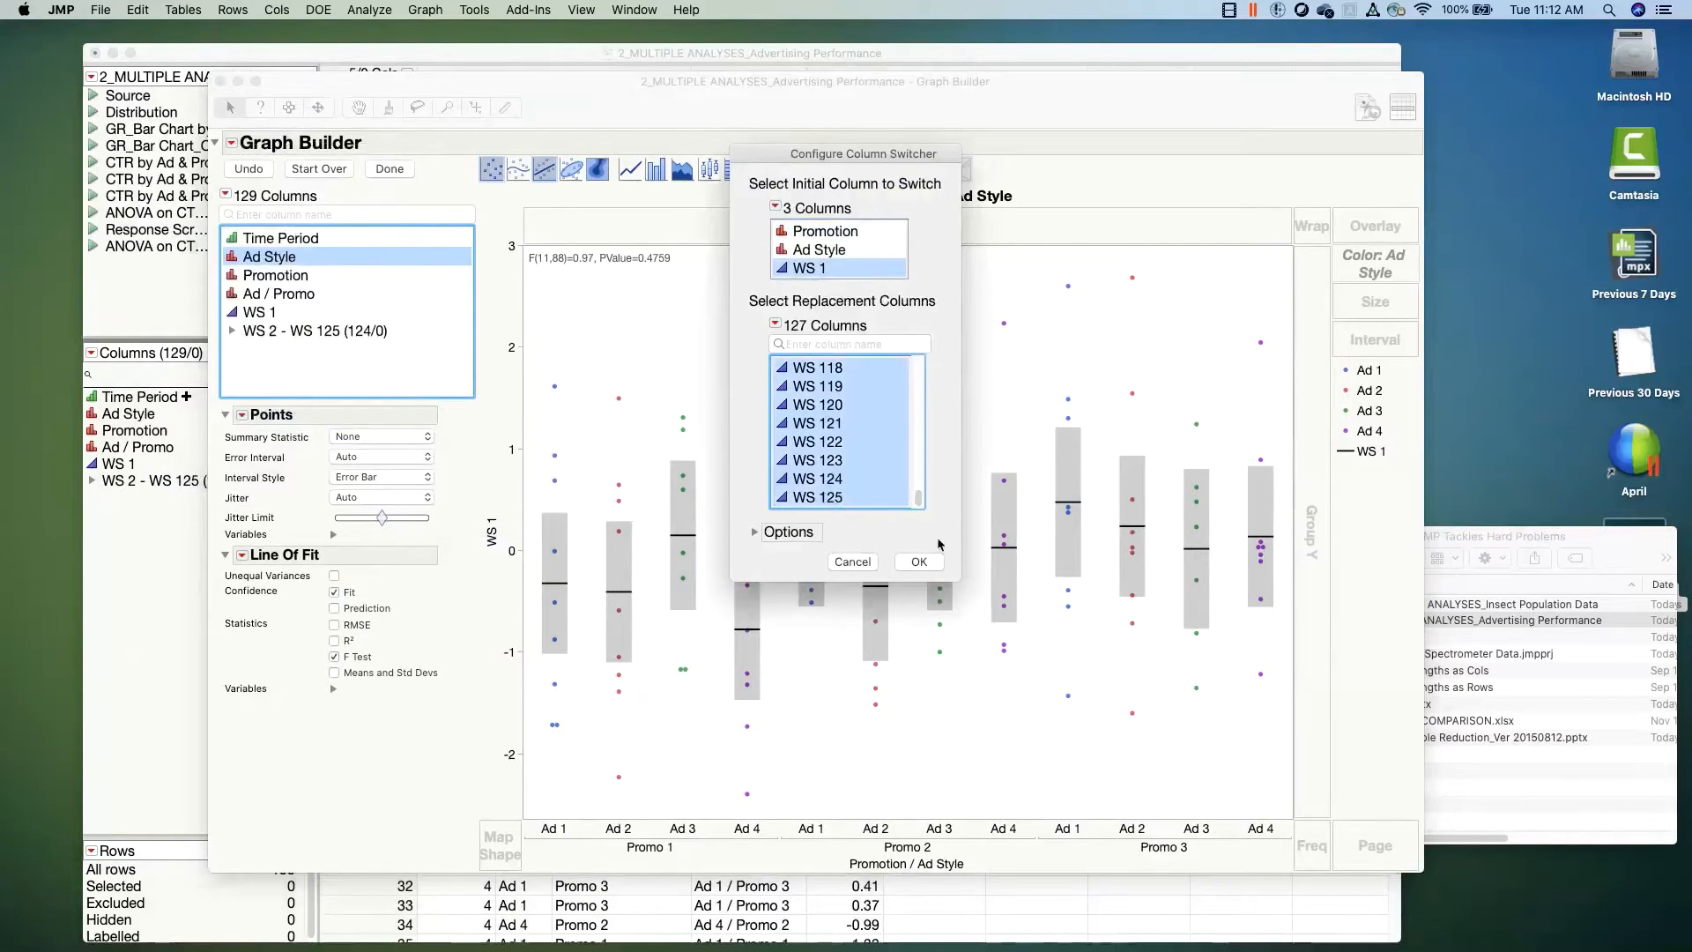
{"action": "left_click", "coordinate": [921, 564]}
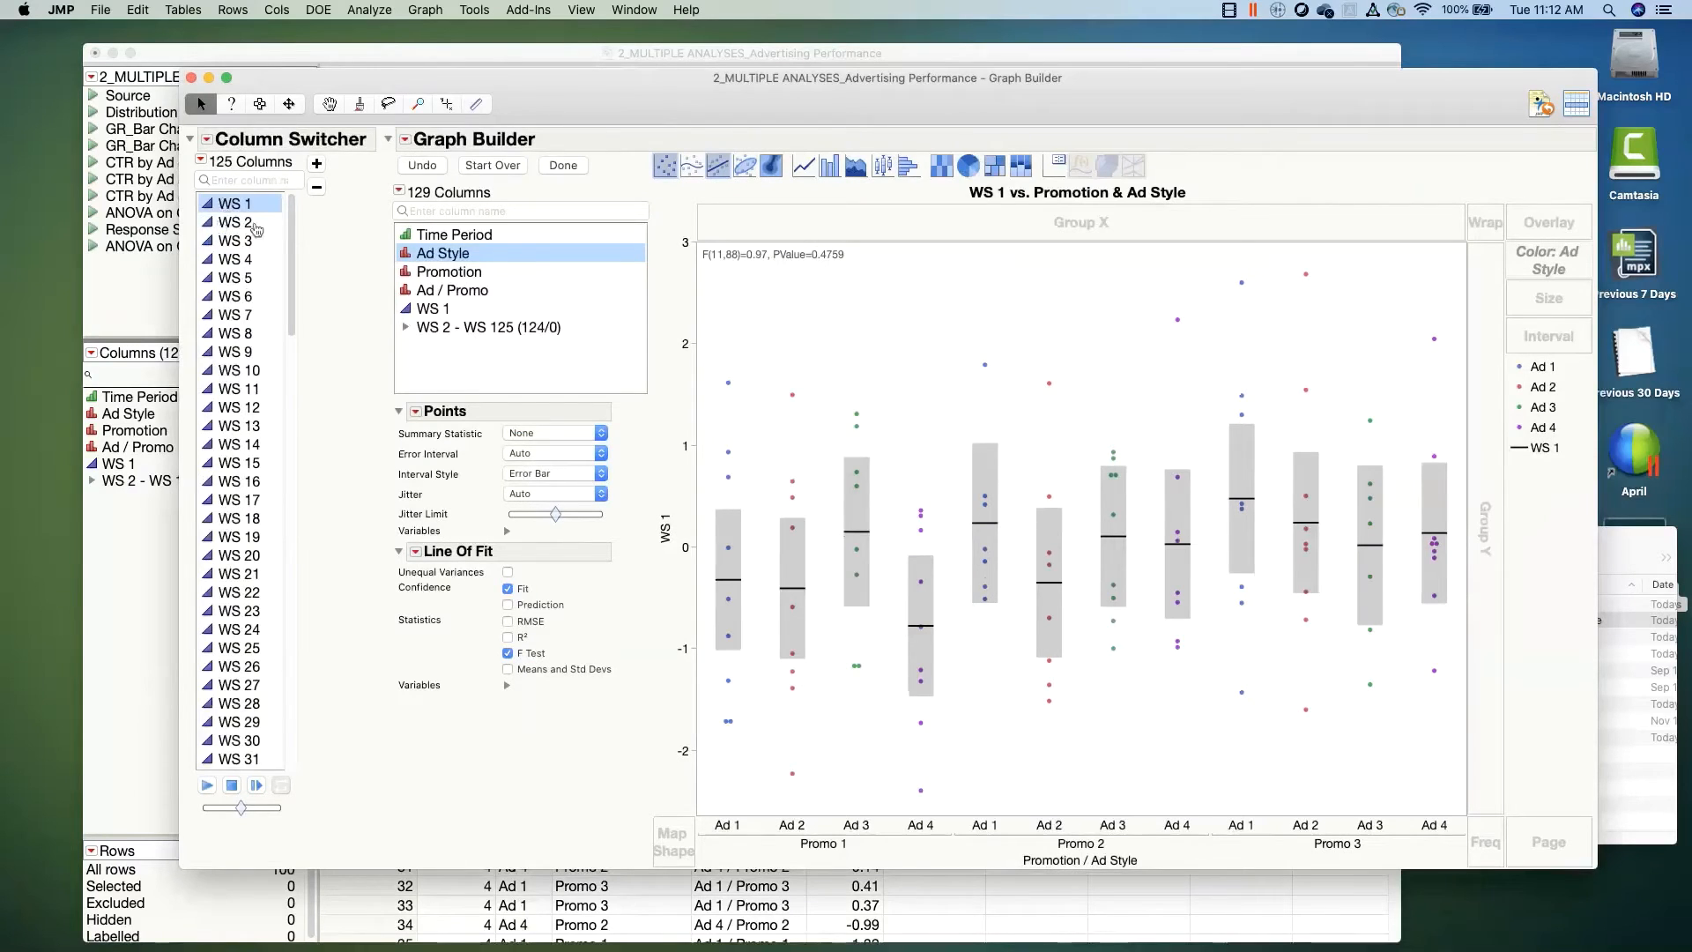
Step: Step the graph's switched column from WS 2 through WS 13, returning to WS 12 to examine its ad and promotion differences
{"action": "left_click", "coordinate": [254, 223]}
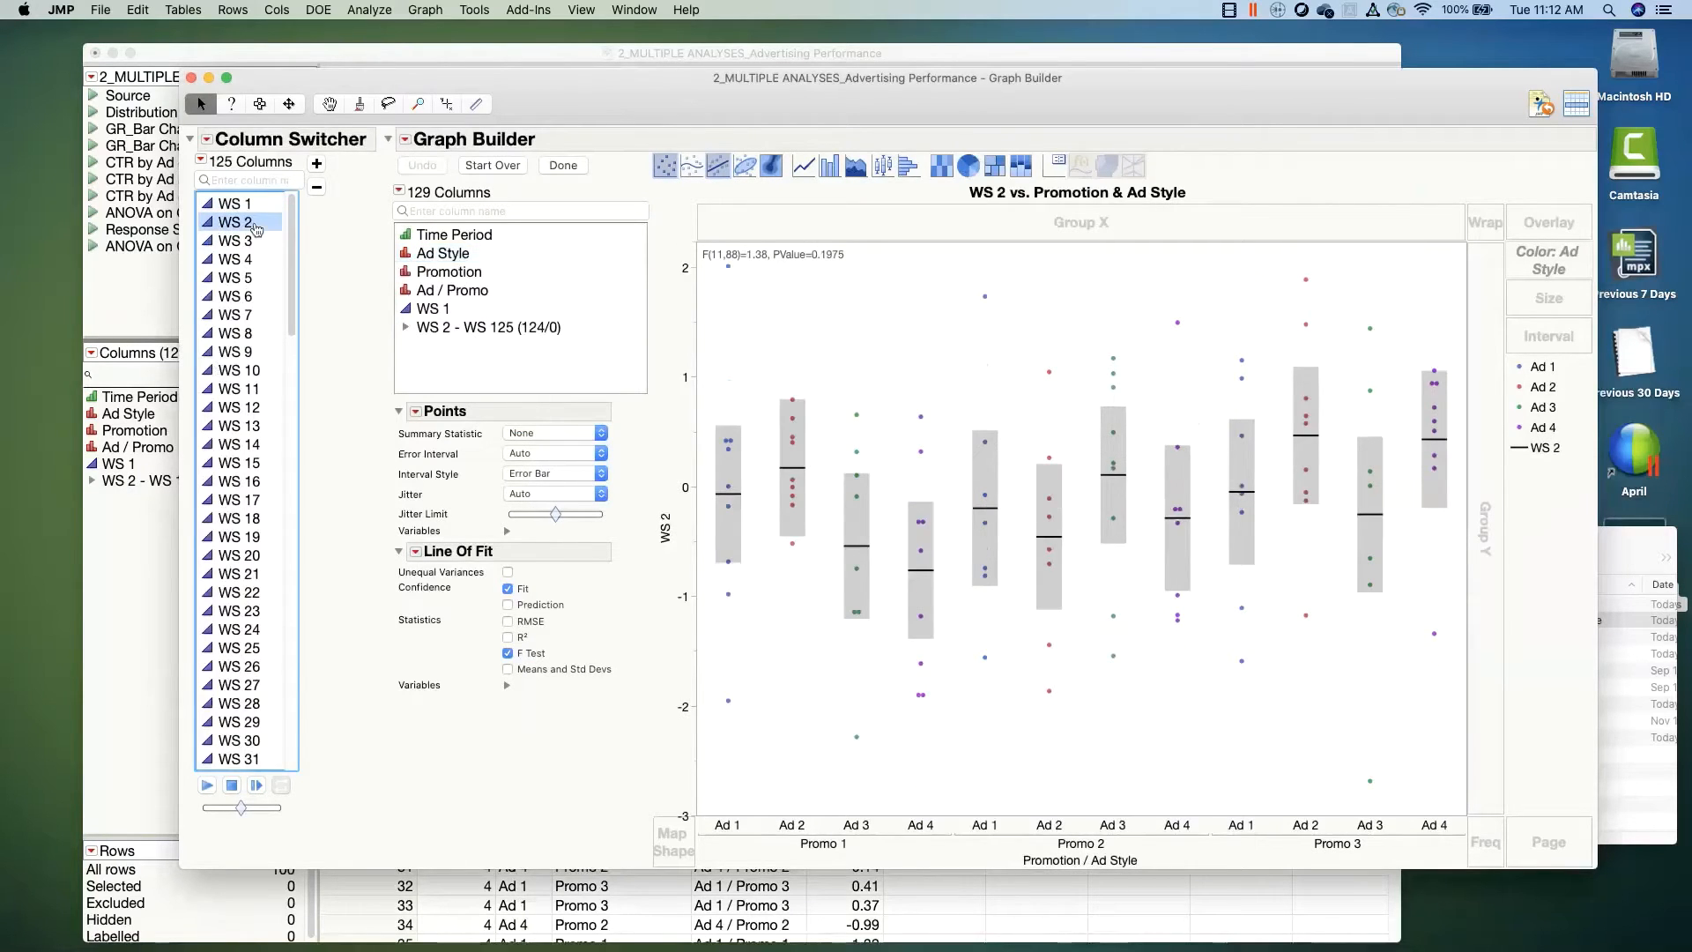
{"action": "key", "text": "Down"}
{"action": "key", "text": "Down"}
{"action": "key", "text": "Down"}
{"action": "key", "text": "Down"}
{"action": "key", "text": "Down"}
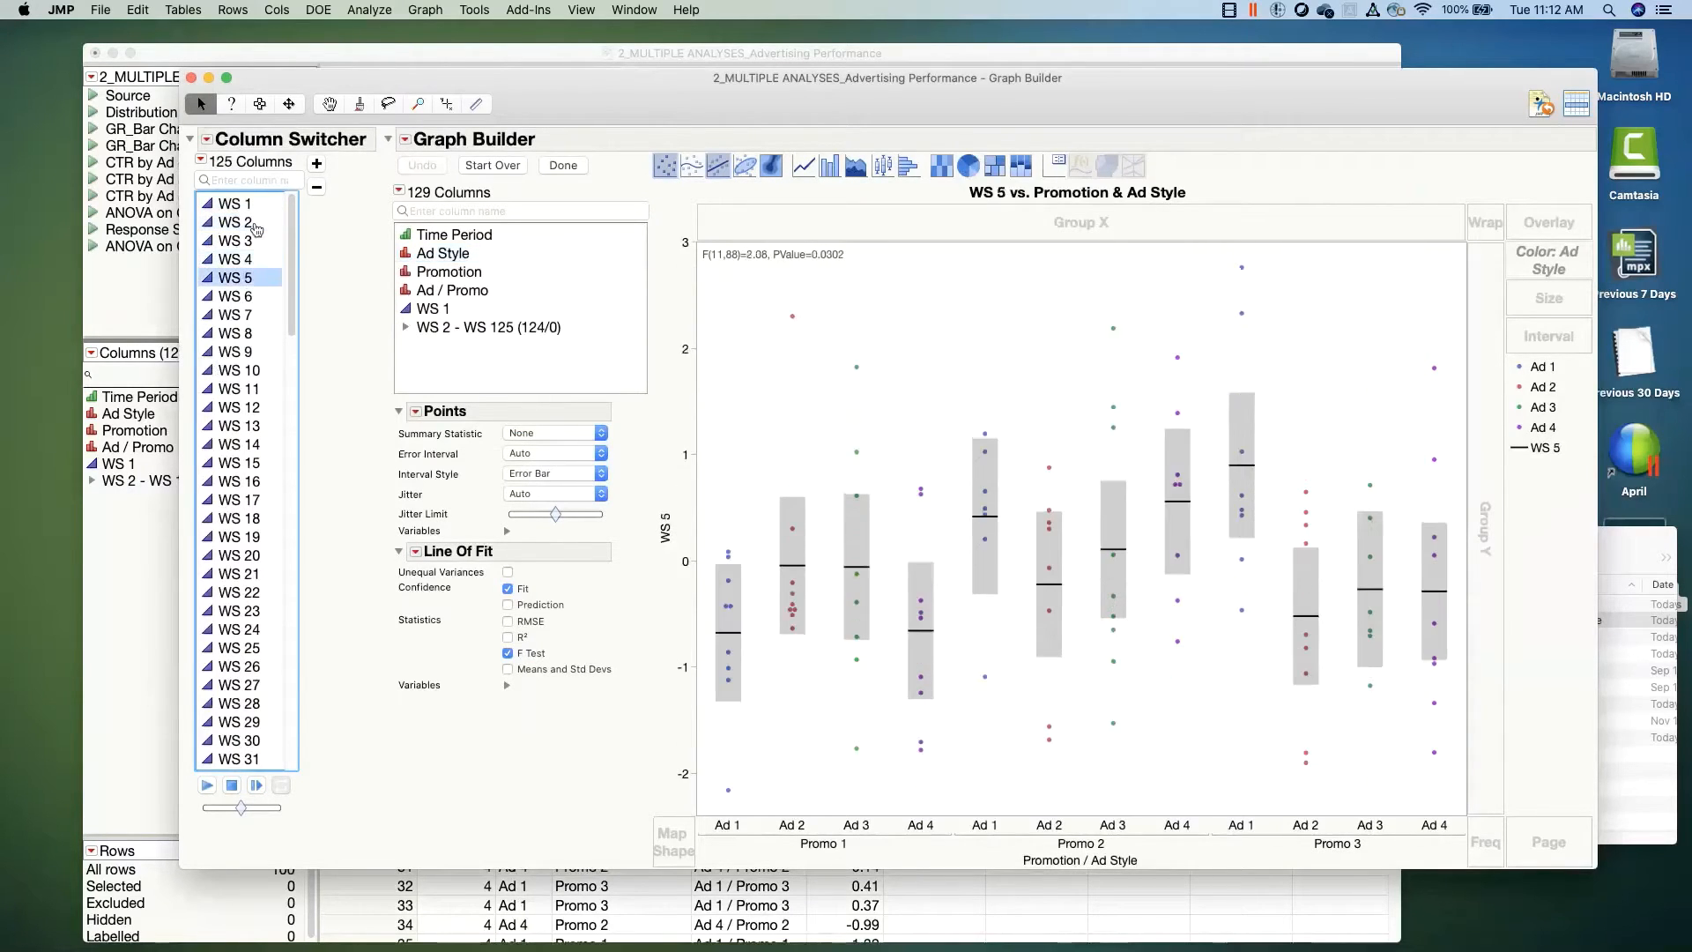
{"action": "key", "text": "Down"}
{"action": "key", "text": "Down"}
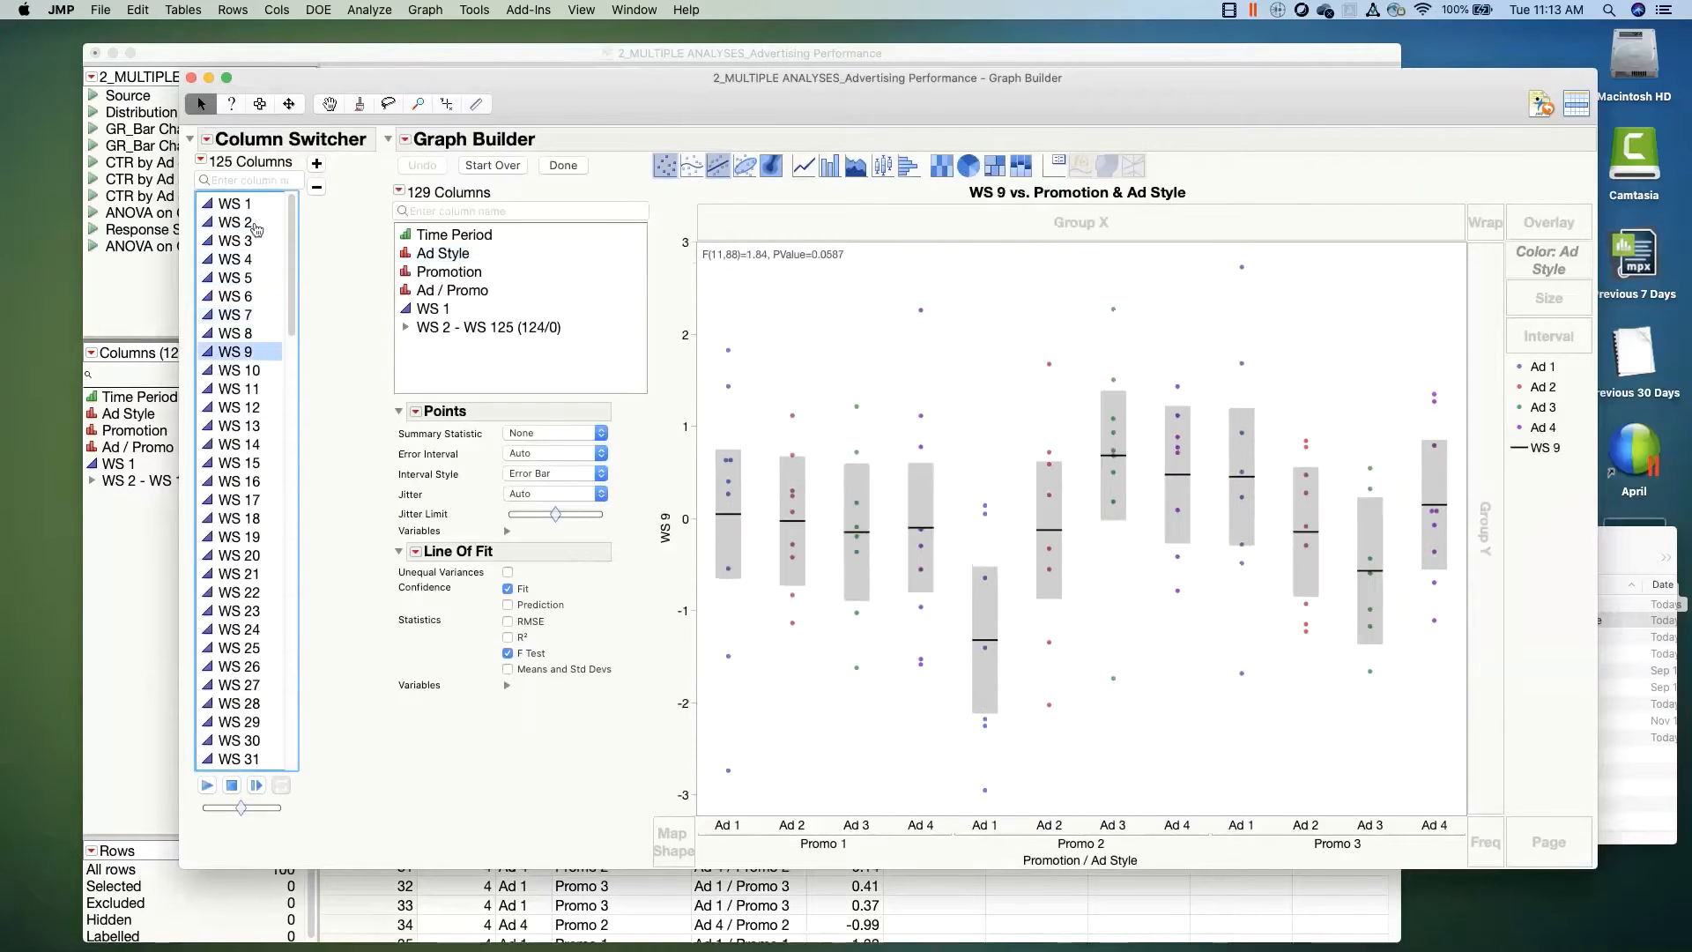
{"action": "key", "text": "Down"}
{"action": "key", "text": "Down"}
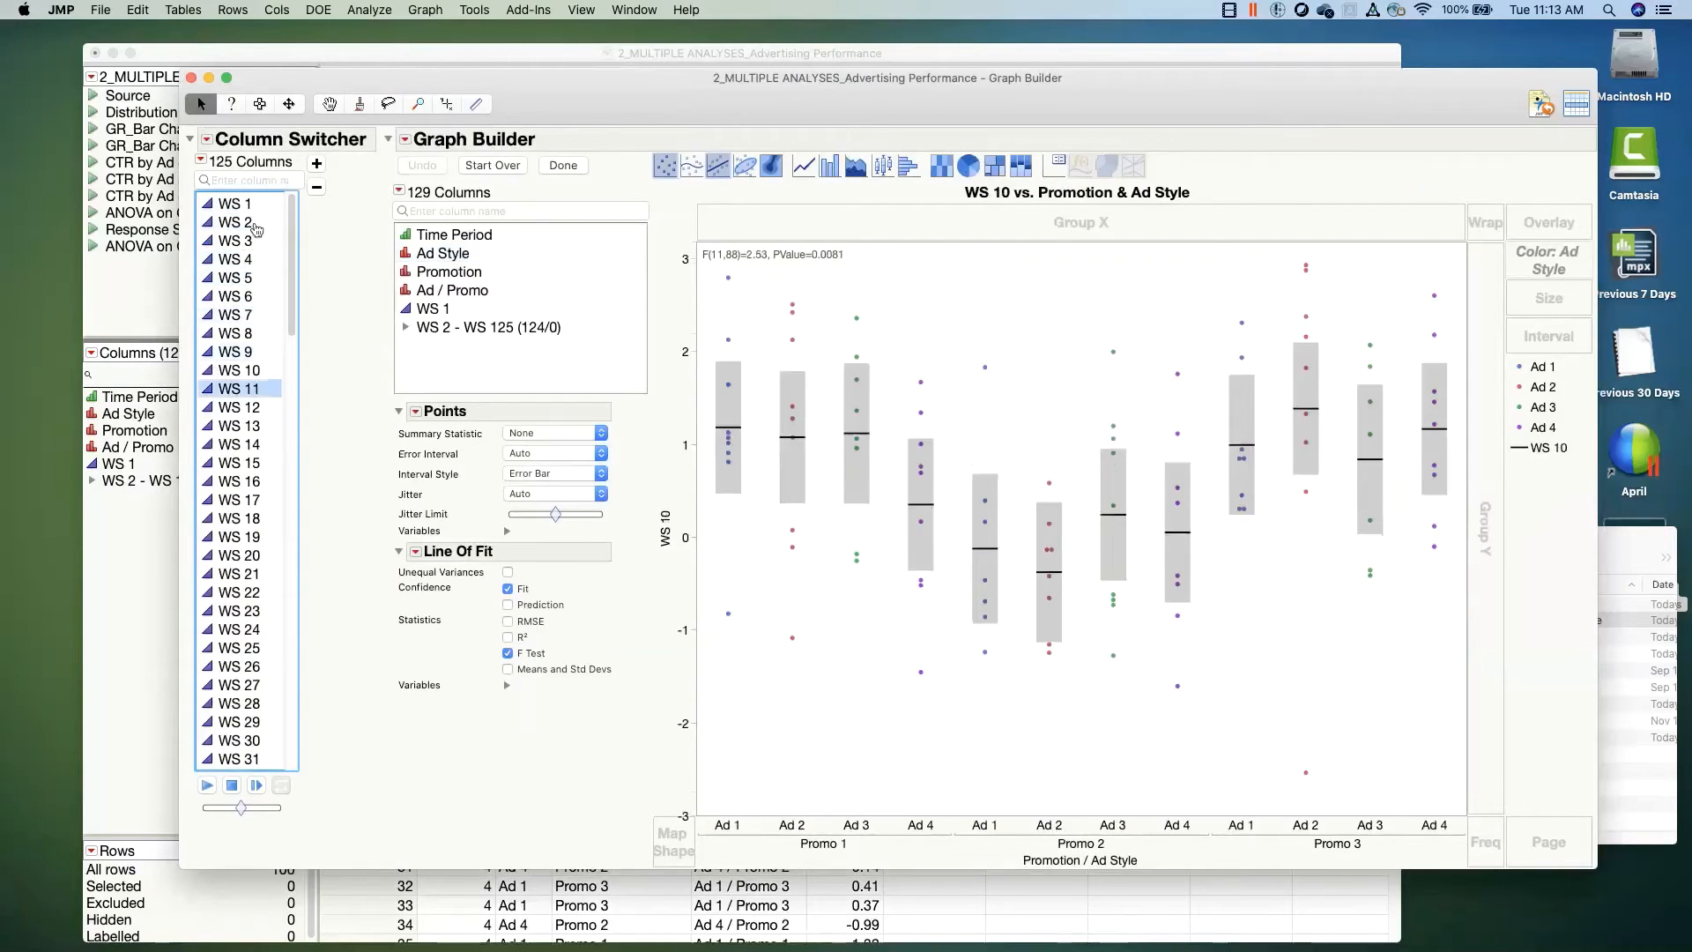
{"action": "key", "text": "Down"}
{"action": "key", "text": "Down"}
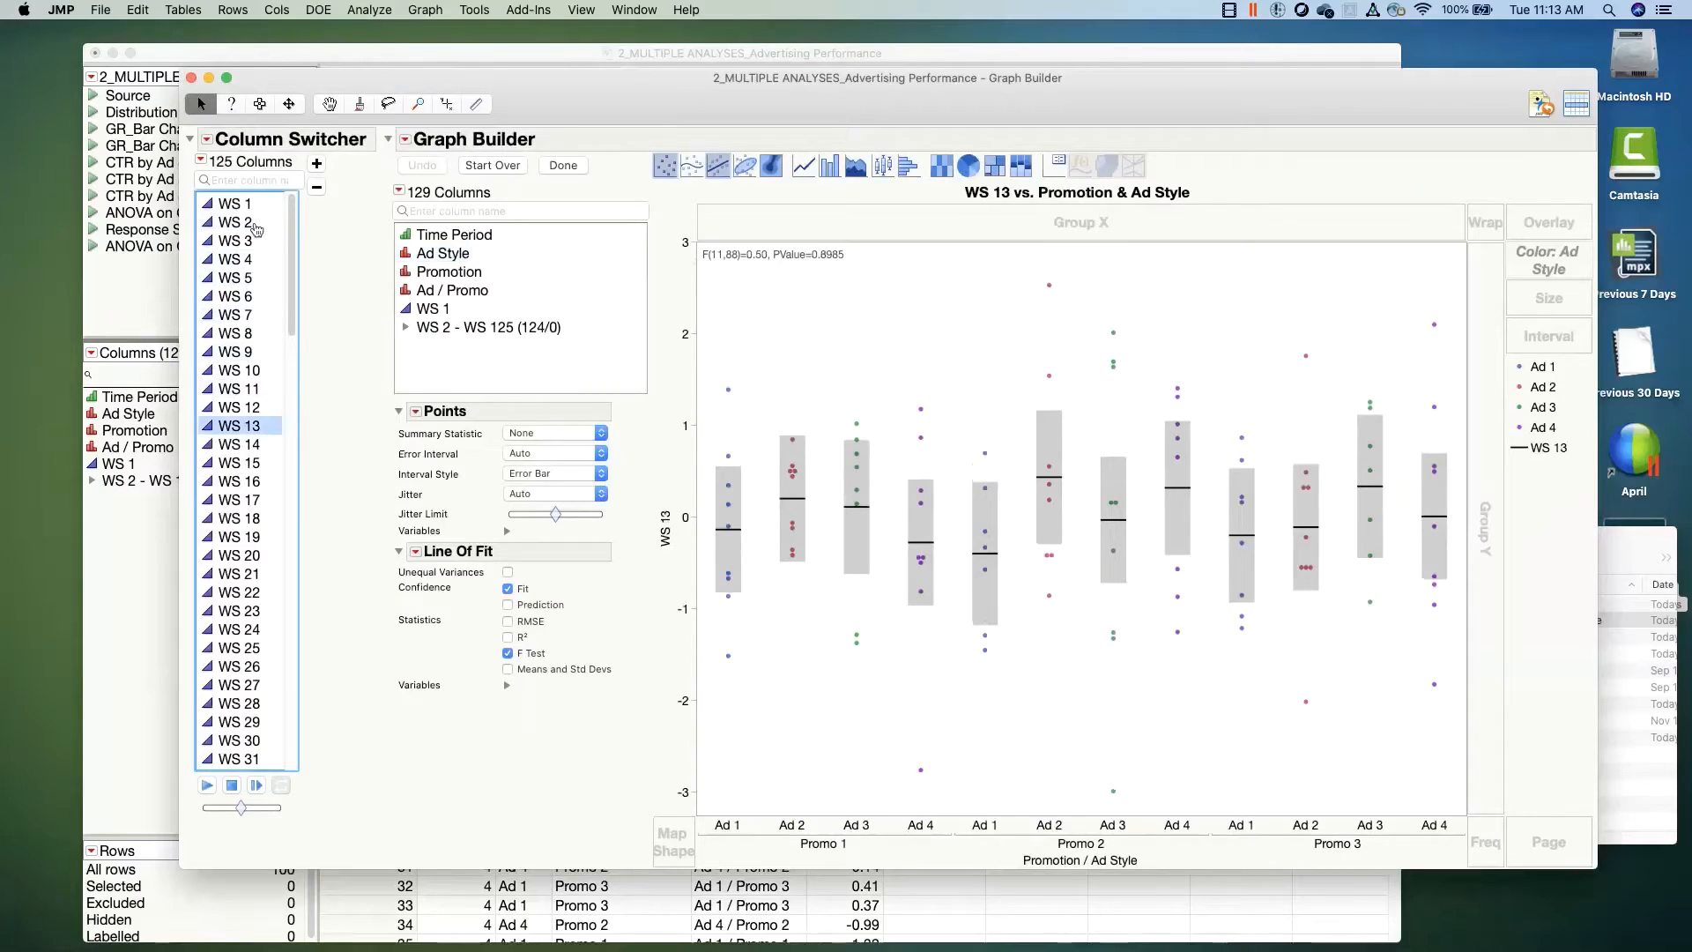
{"action": "key", "text": "Up"}
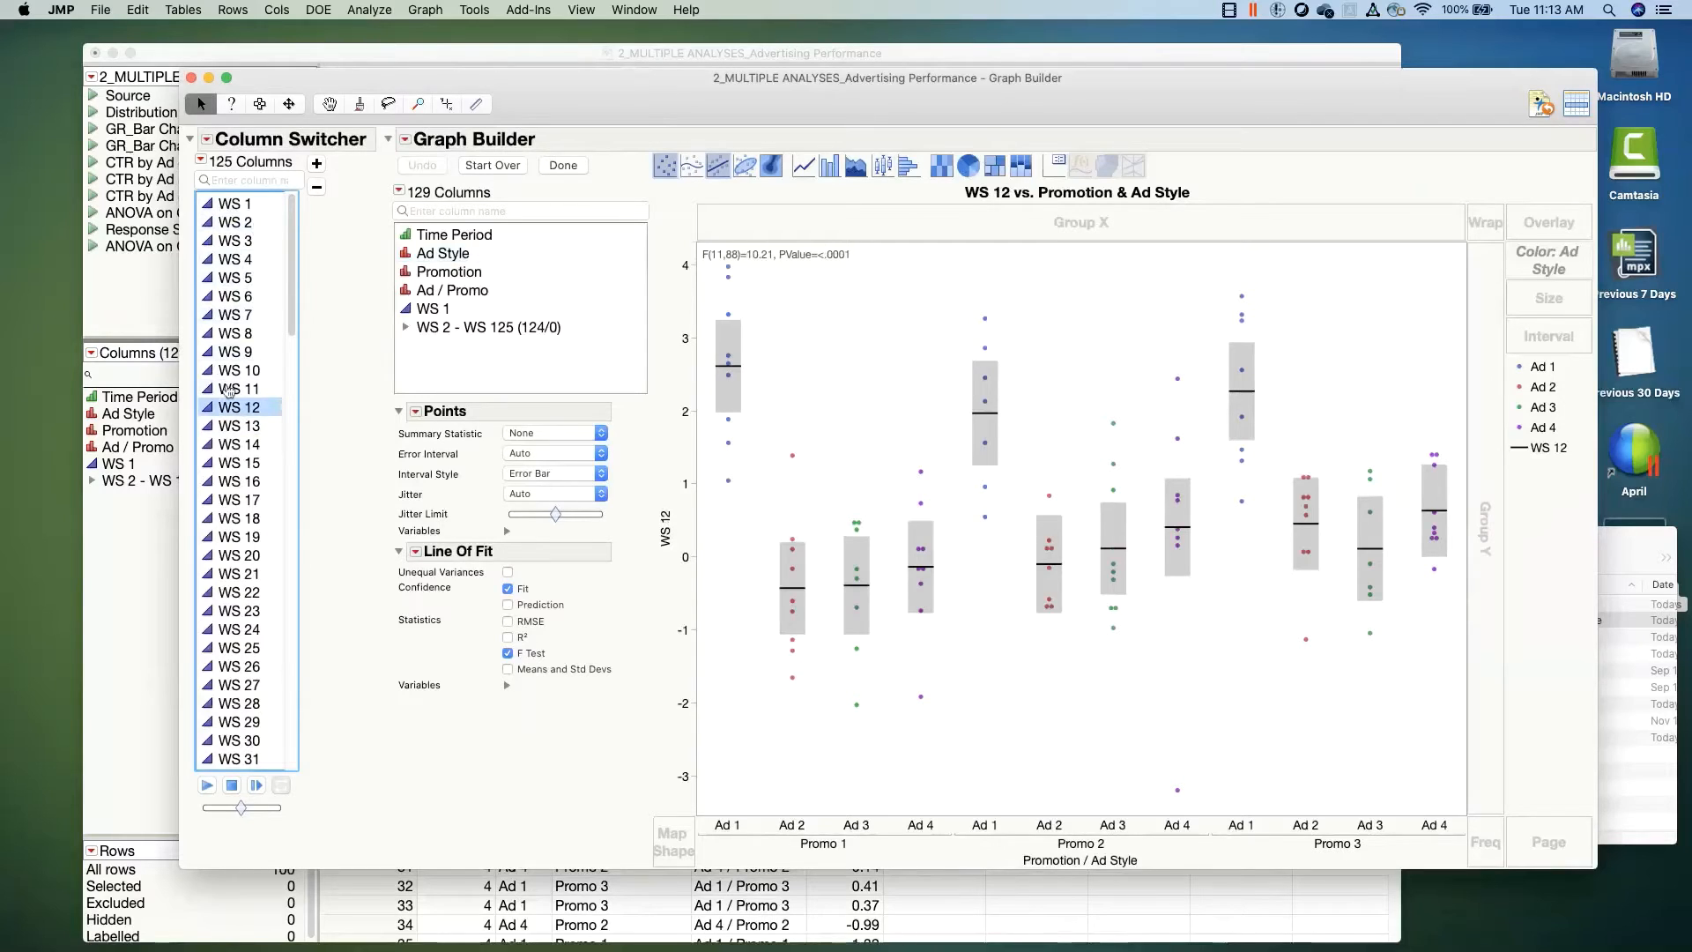
{"action": "left_click", "coordinate": [228, 389]}
{"action": "key", "text": "Down"}
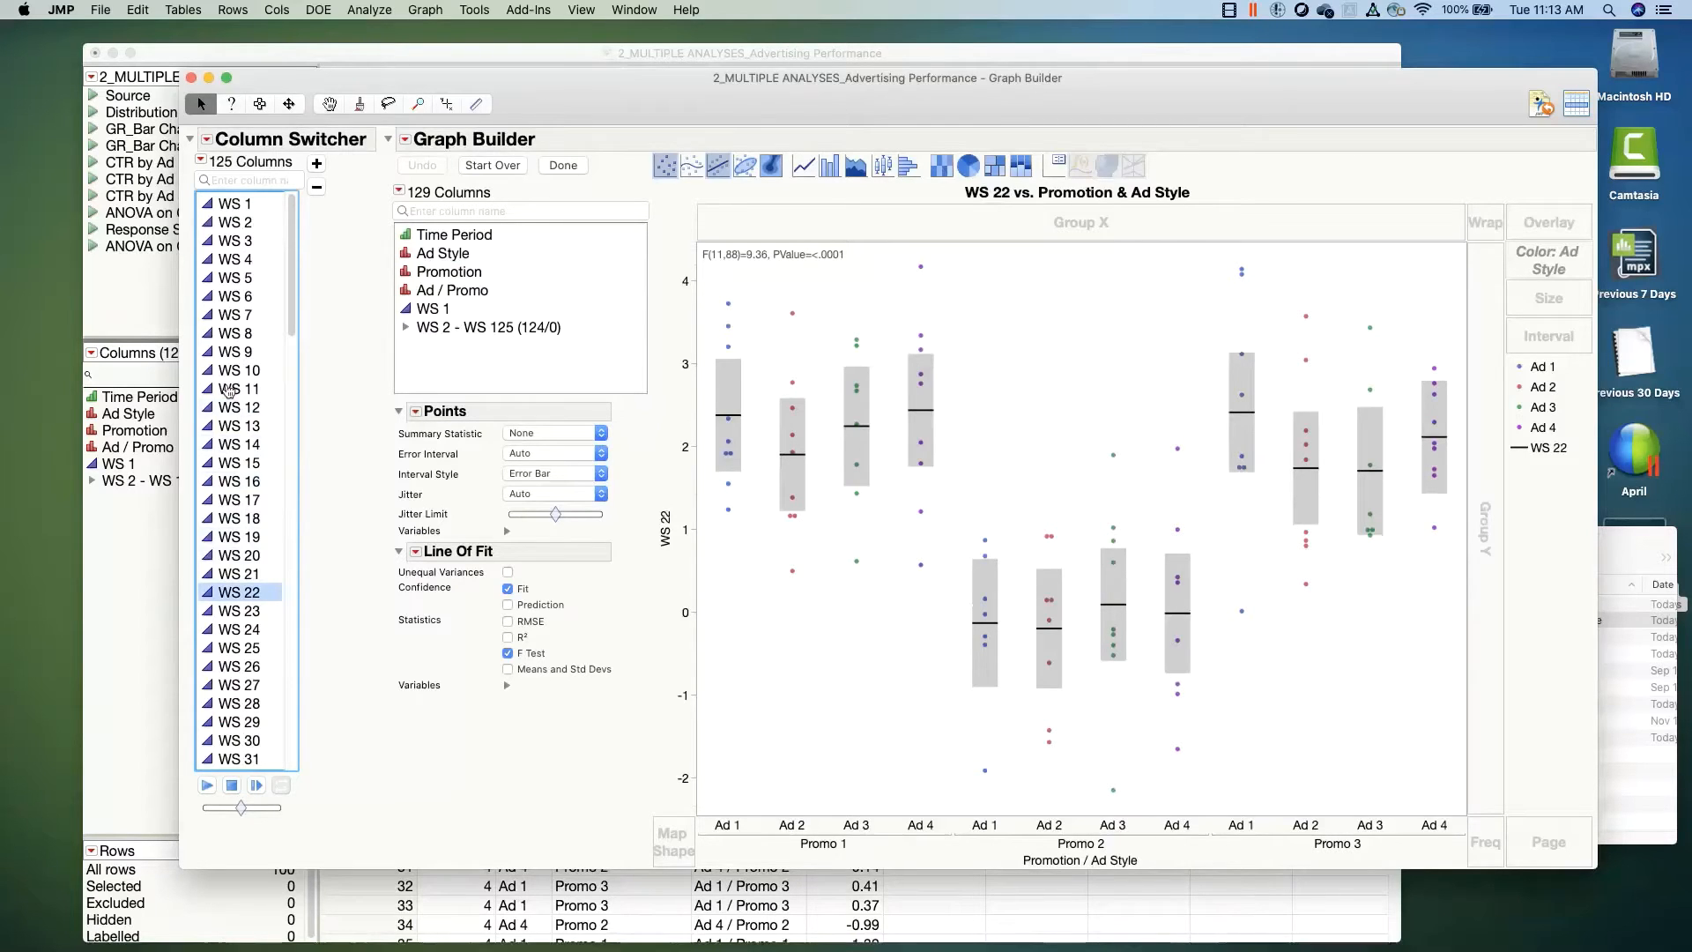
Step: Review the graphs for the columns after WS 22 up to WS 39, and close the Graph Builder window
{"action": "key", "text": "Down"}
{"action": "key", "text": "Down"}
{"action": "key", "text": "Down"}
{"action": "key", "text": "Down"}
{"action": "key", "text": "Down"}
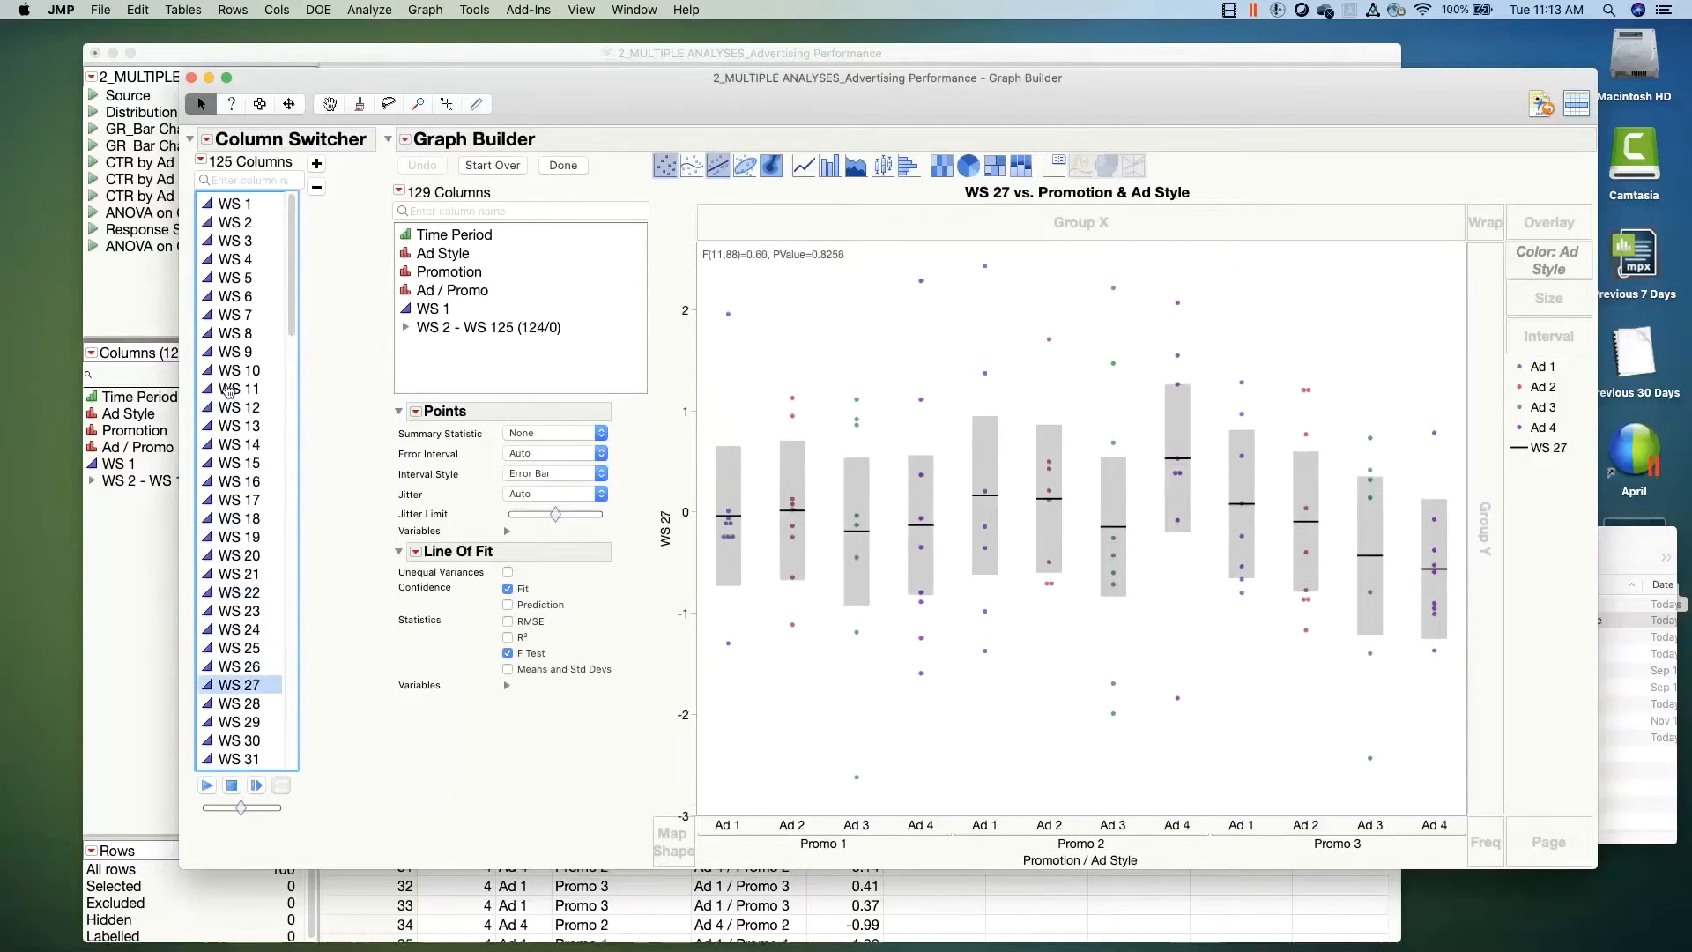
{"action": "key", "text": "Down"}
{"action": "key", "text": "Down"}
{"action": "key", "text": "Down"}
{"action": "key", "text": "Down"}
{"action": "key", "text": "Down"}
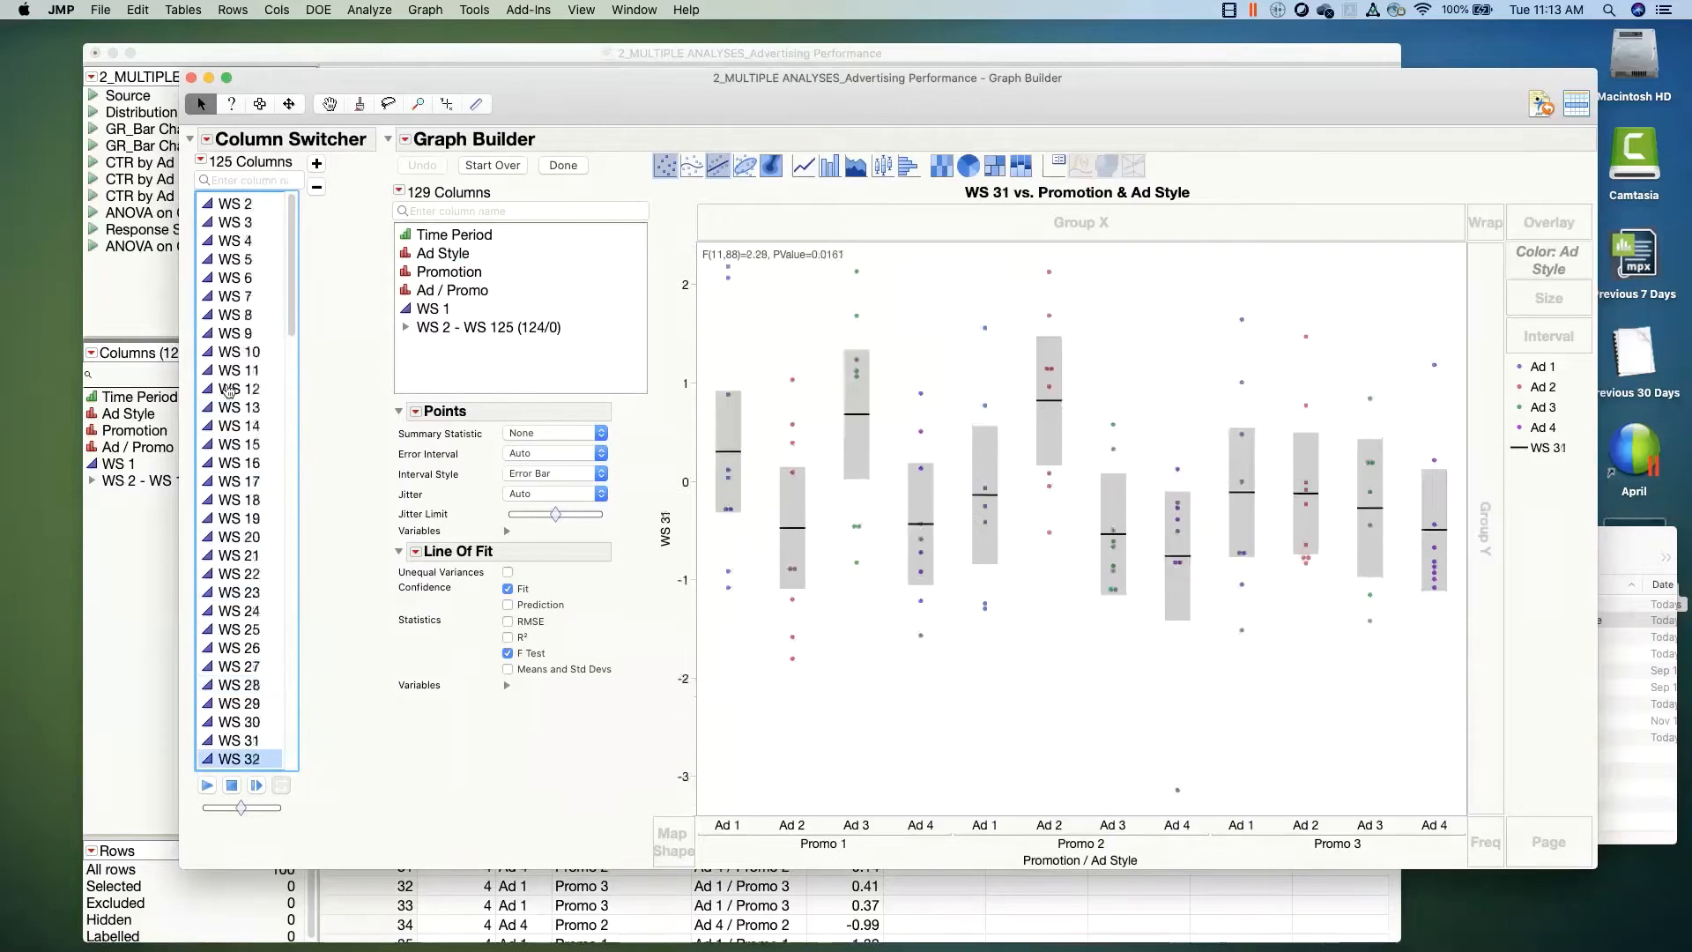
{"action": "key", "text": "Down"}
{"action": "key", "text": "Down"}
{"action": "key", "text": "Down"}
{"action": "key", "text": "Down"}
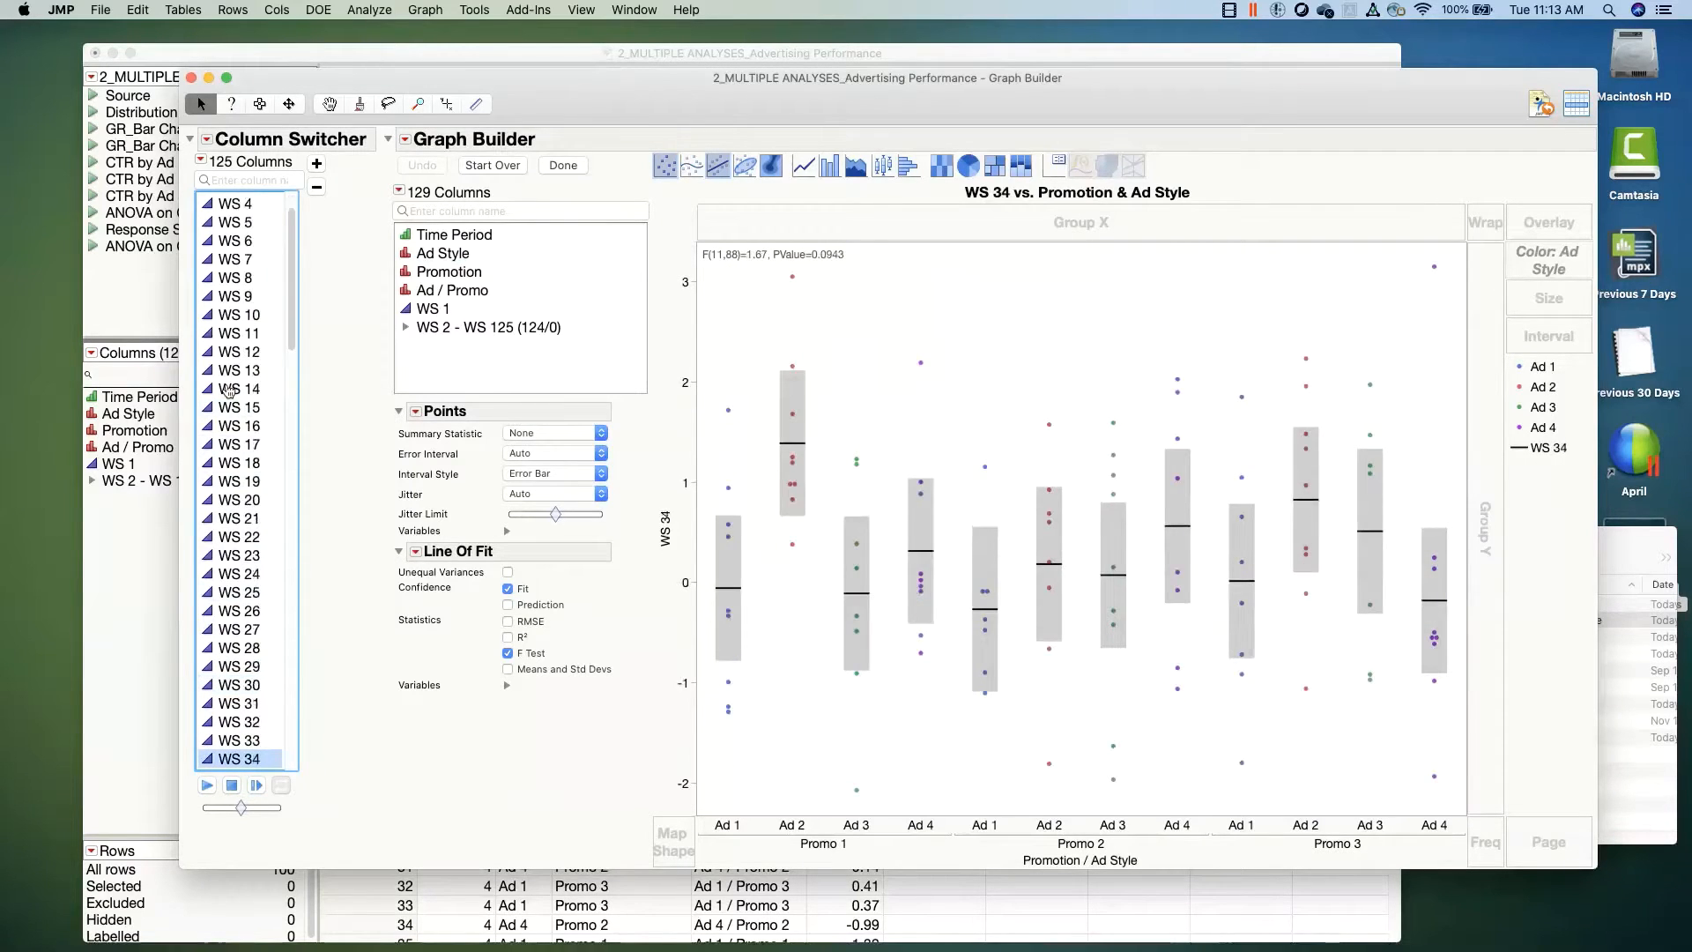
{"action": "key", "text": "Down"}
{"action": "key", "text": "Down"}
{"action": "key", "text": "Down"}
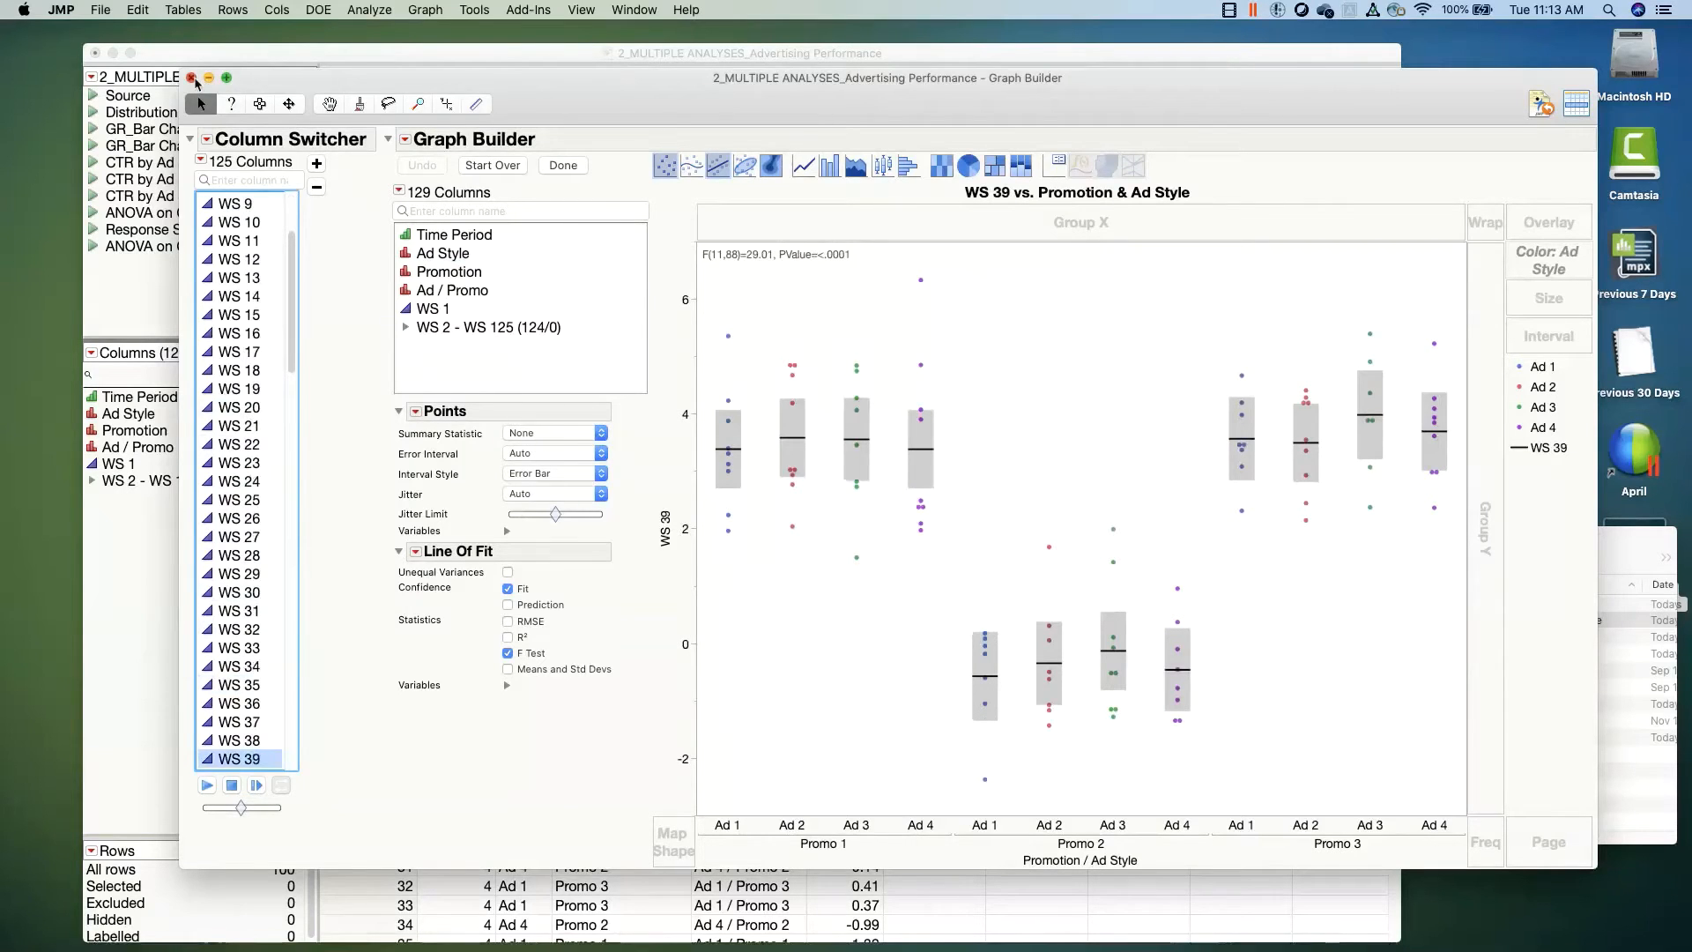
{"action": "left_click", "coordinate": [190, 78]}
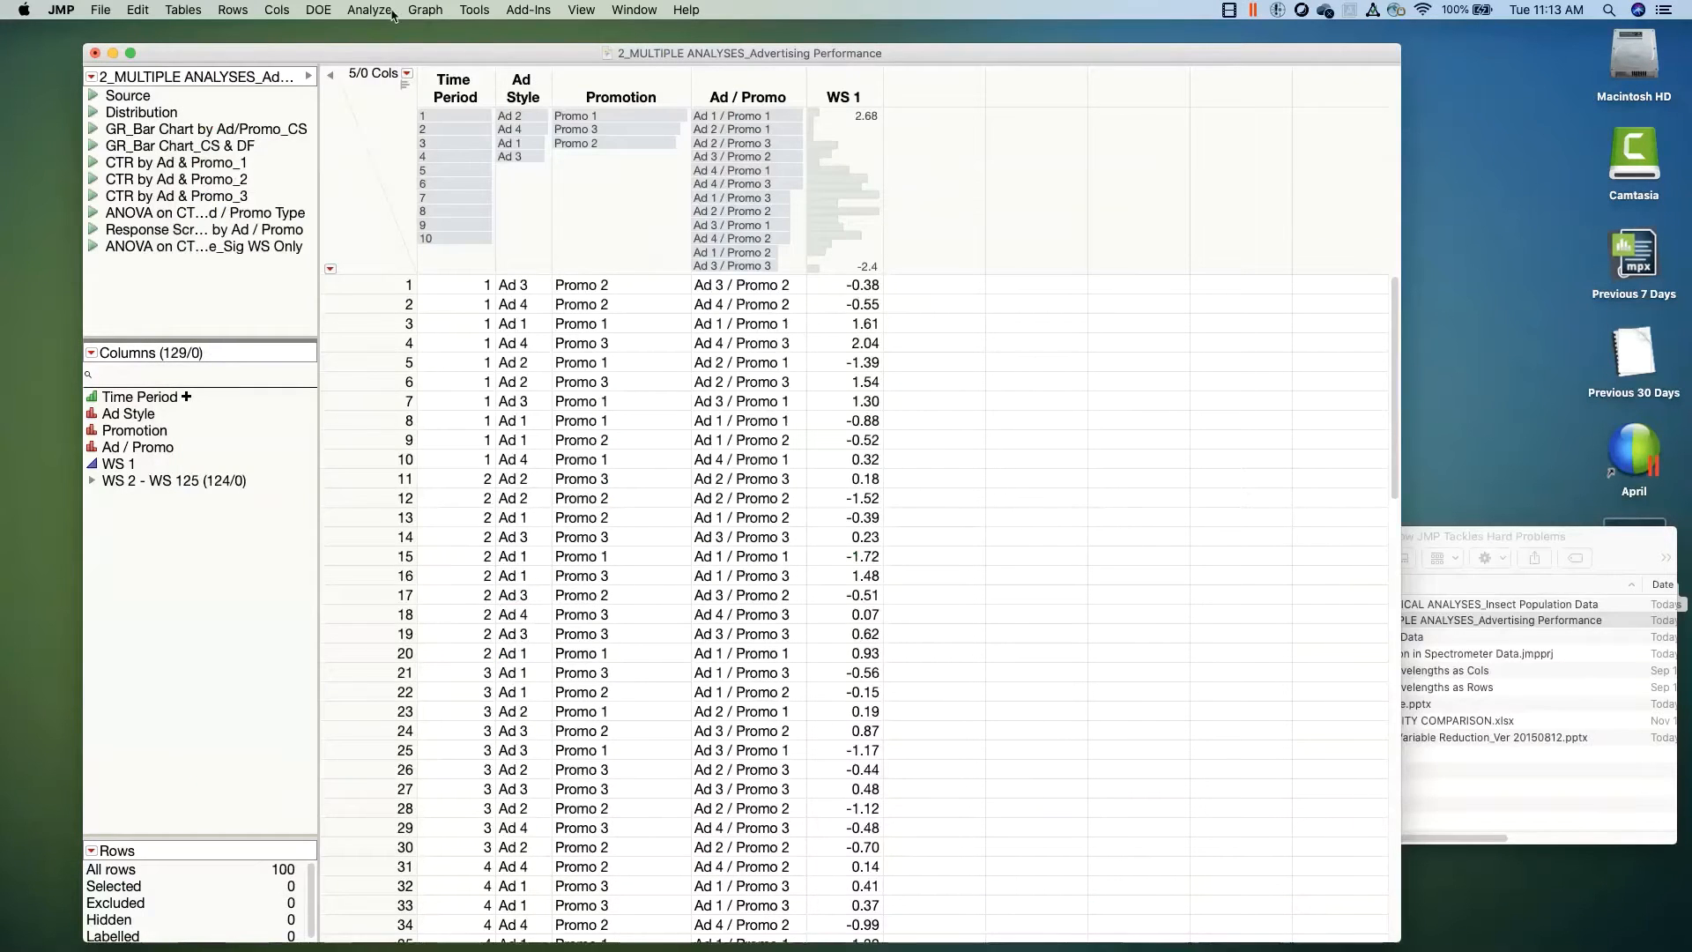
Step: Run Fit Y by X with WS 1 as the response and Ad / Promo as the factor
{"action": "left_click", "coordinate": [391, 13]}
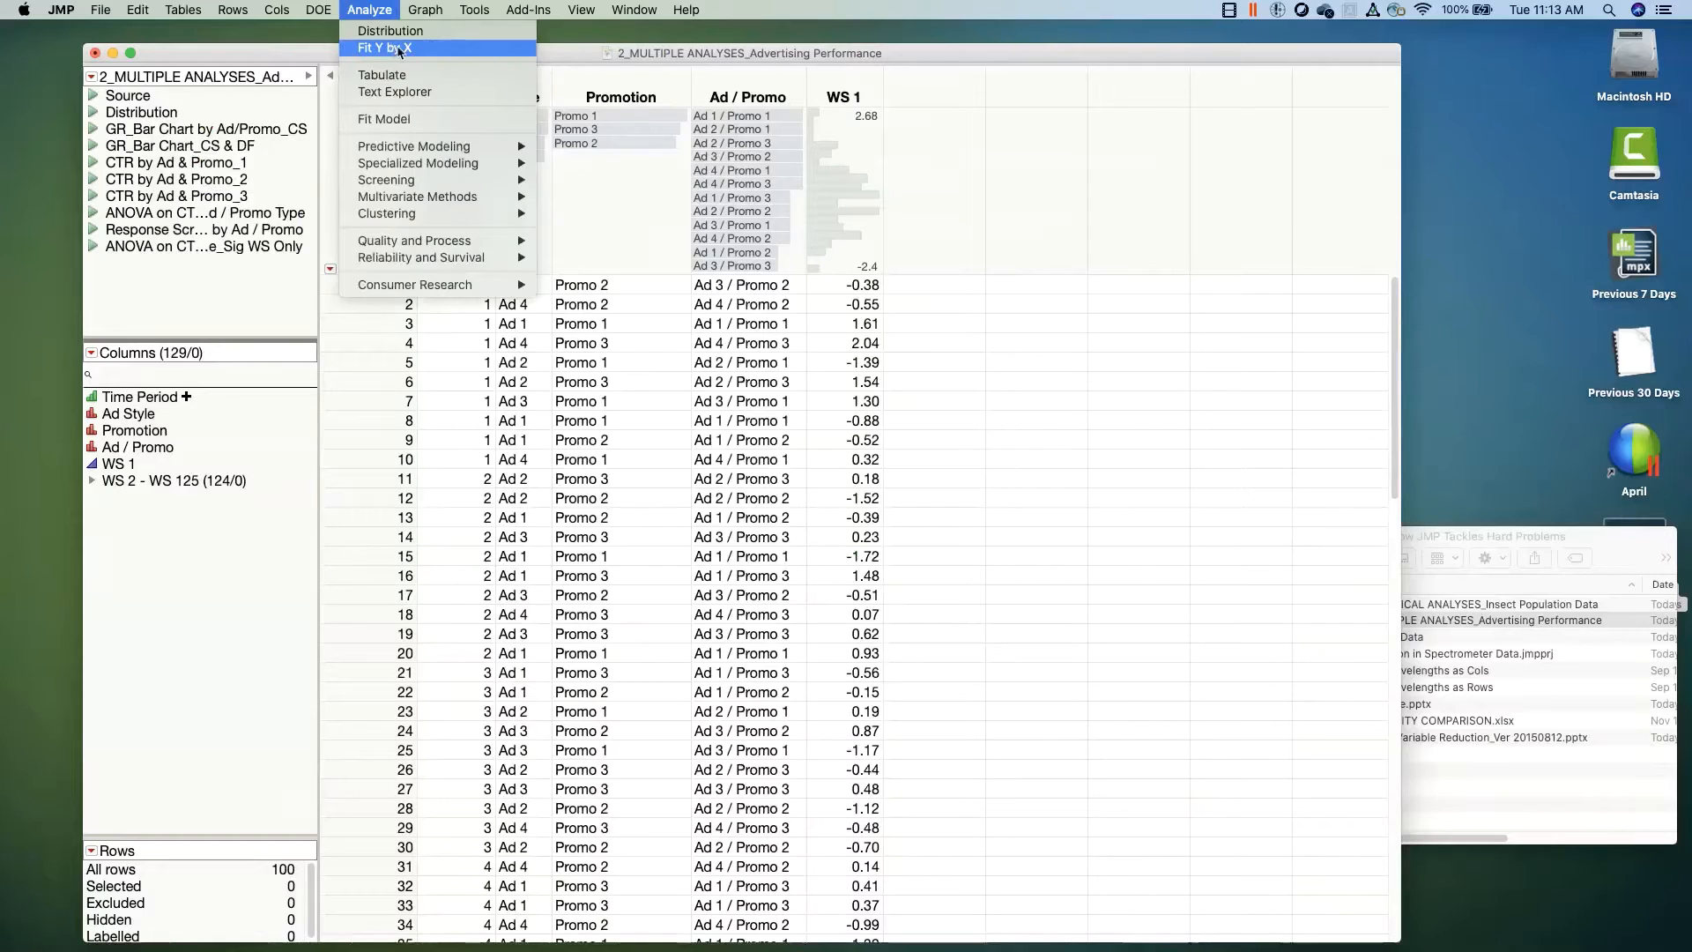
{"action": "left_click", "coordinate": [434, 52]}
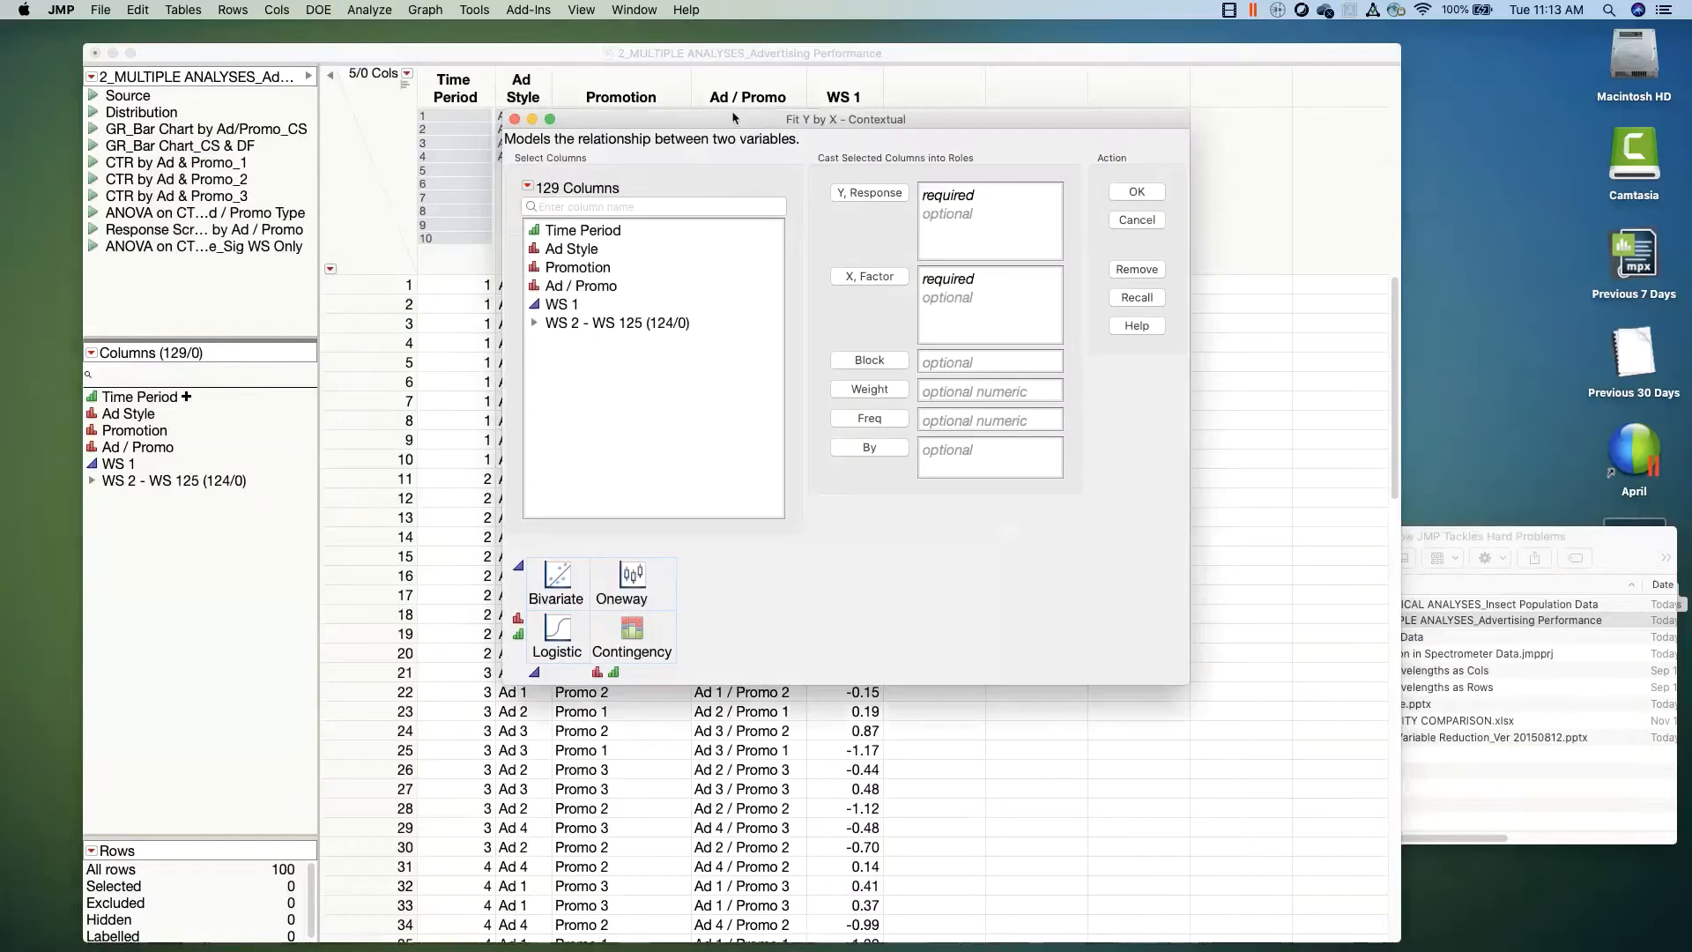
{"action": "left_click", "coordinate": [562, 305]}
{"action": "left_click", "coordinate": [855, 192]}
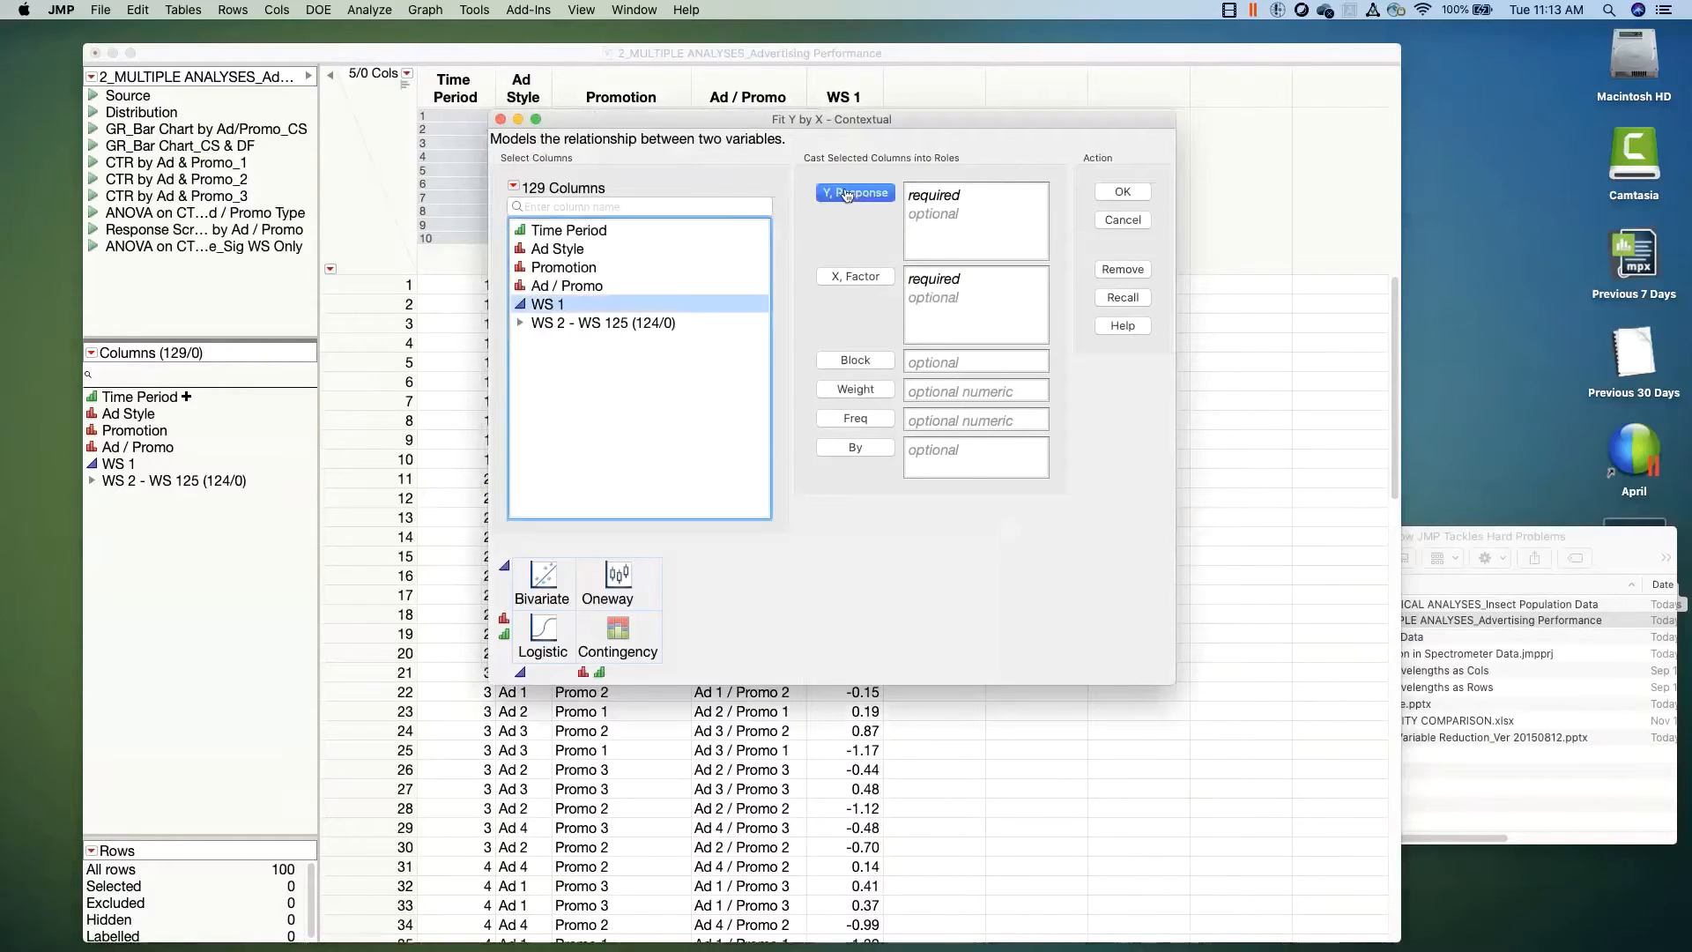
{"action": "double_click", "coordinate": [575, 288]}
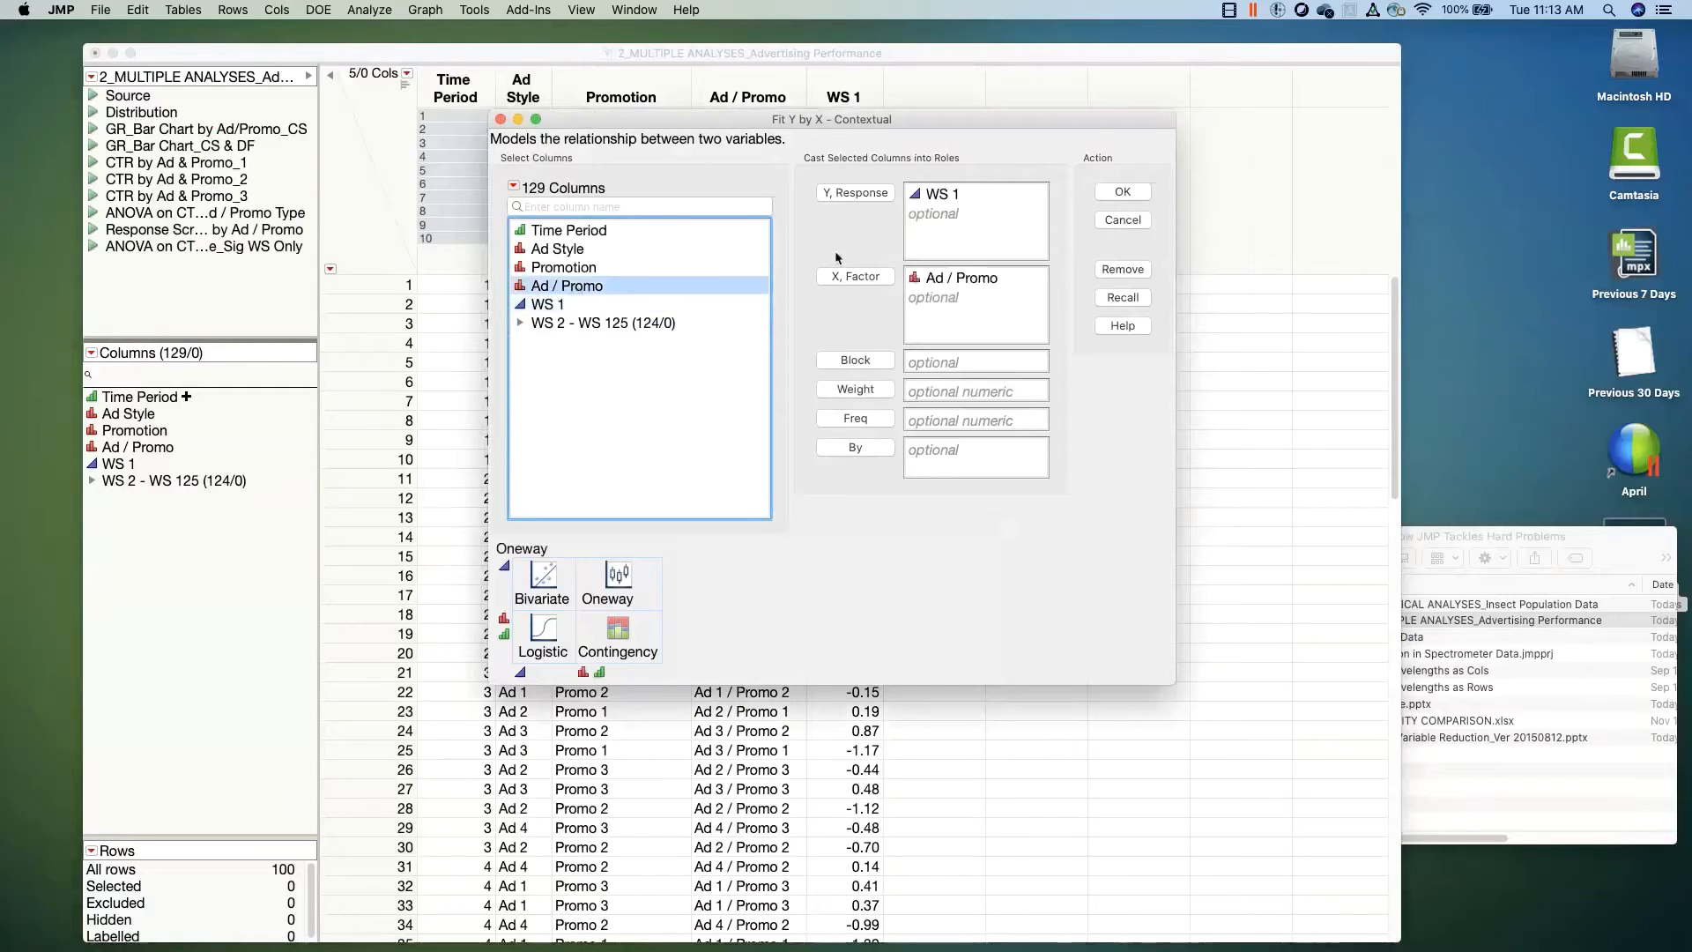
{"action": "left_click_drag", "start_coordinate": [755, 128], "coordinate": [660, 108]}
{"action": "left_click", "coordinate": [1047, 172]}
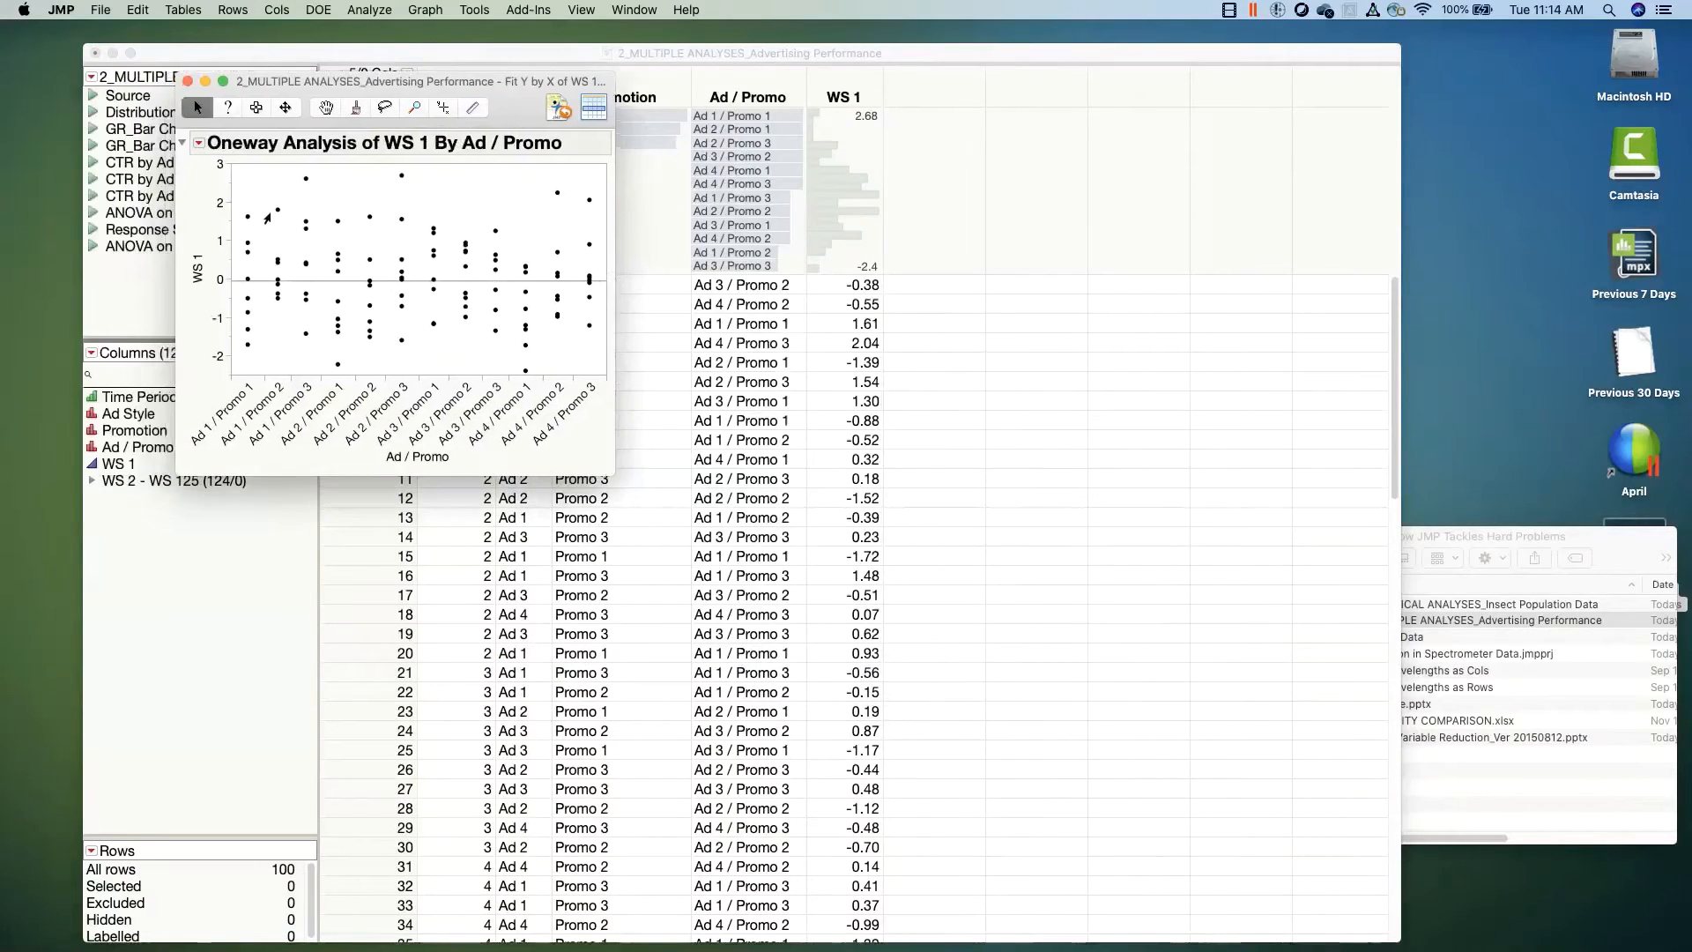
Step: Add Means/Anova to the Oneway analysis of WS 1 by Ad / Promo, and widen and reposition the report window
{"action": "left_click", "coordinate": [200, 144]}
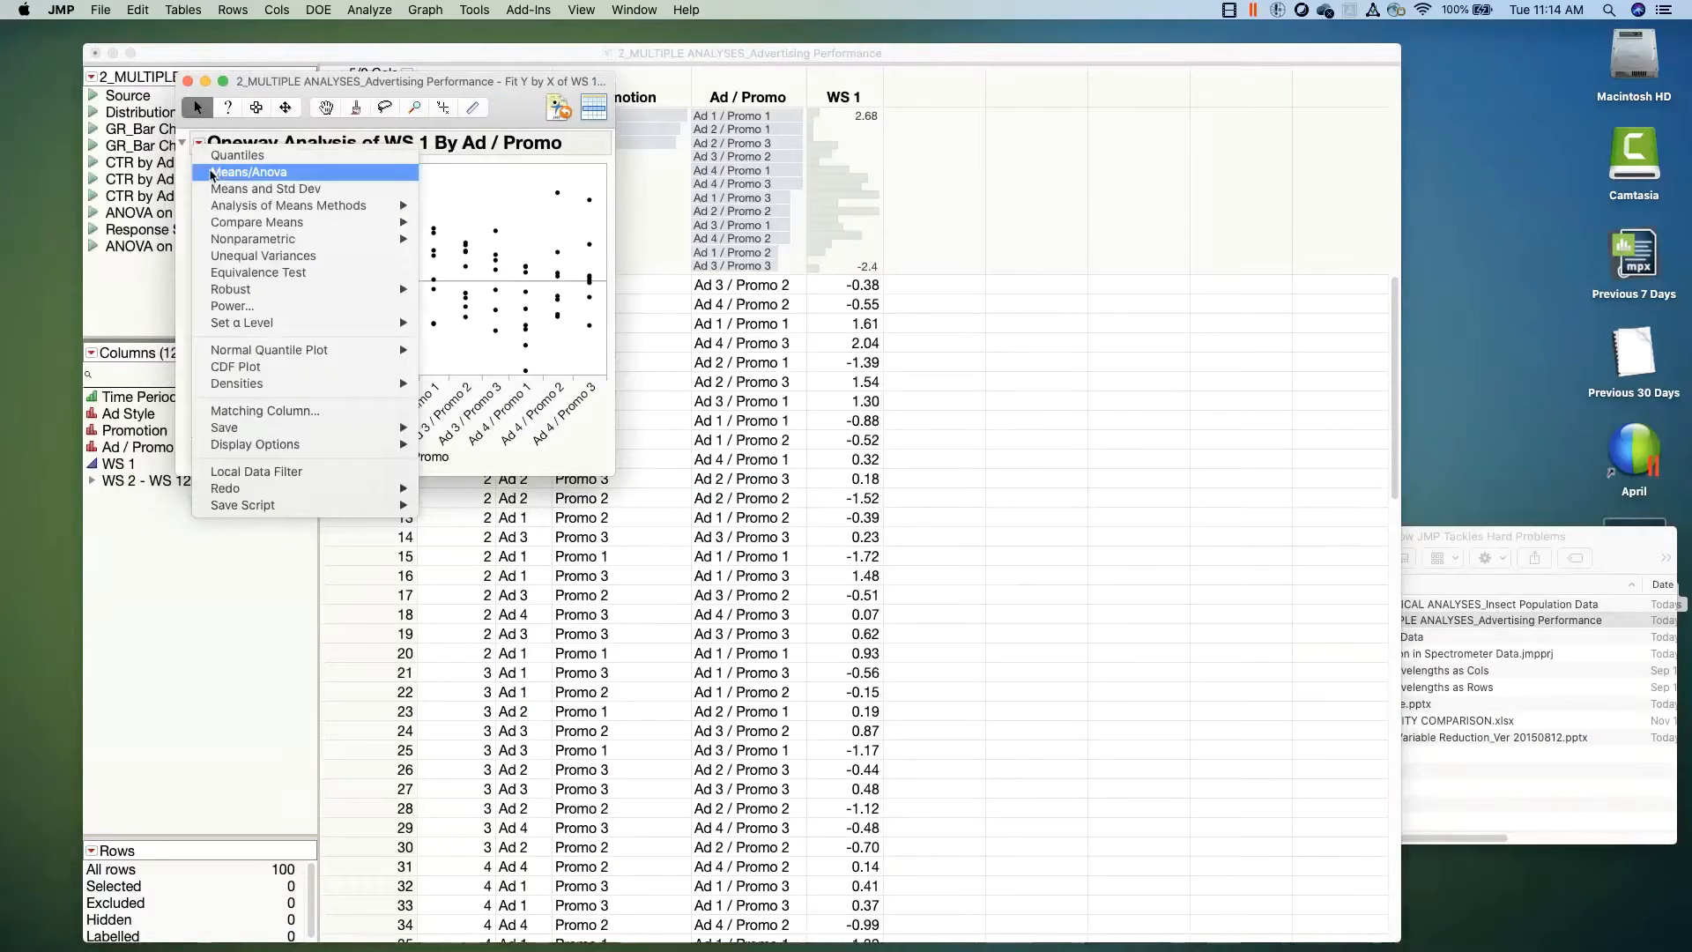
{"action": "left_click", "coordinate": [213, 173]}
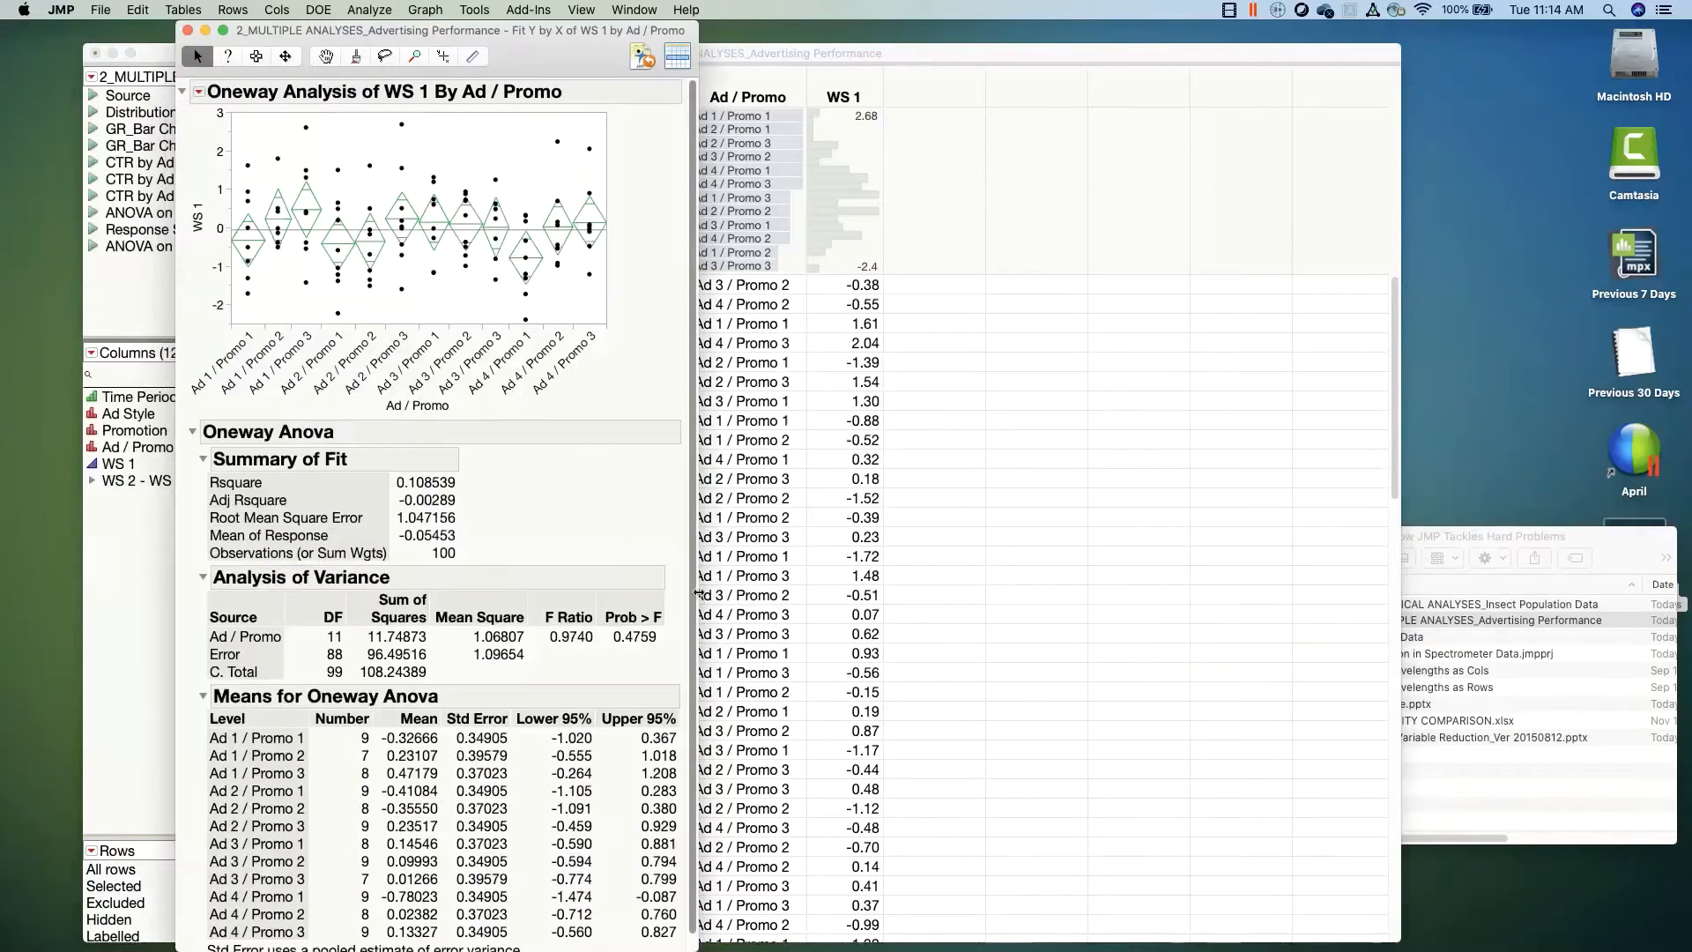
{"action": "left_click_drag", "start_coordinate": [699, 593], "coordinate": [1230, 582]}
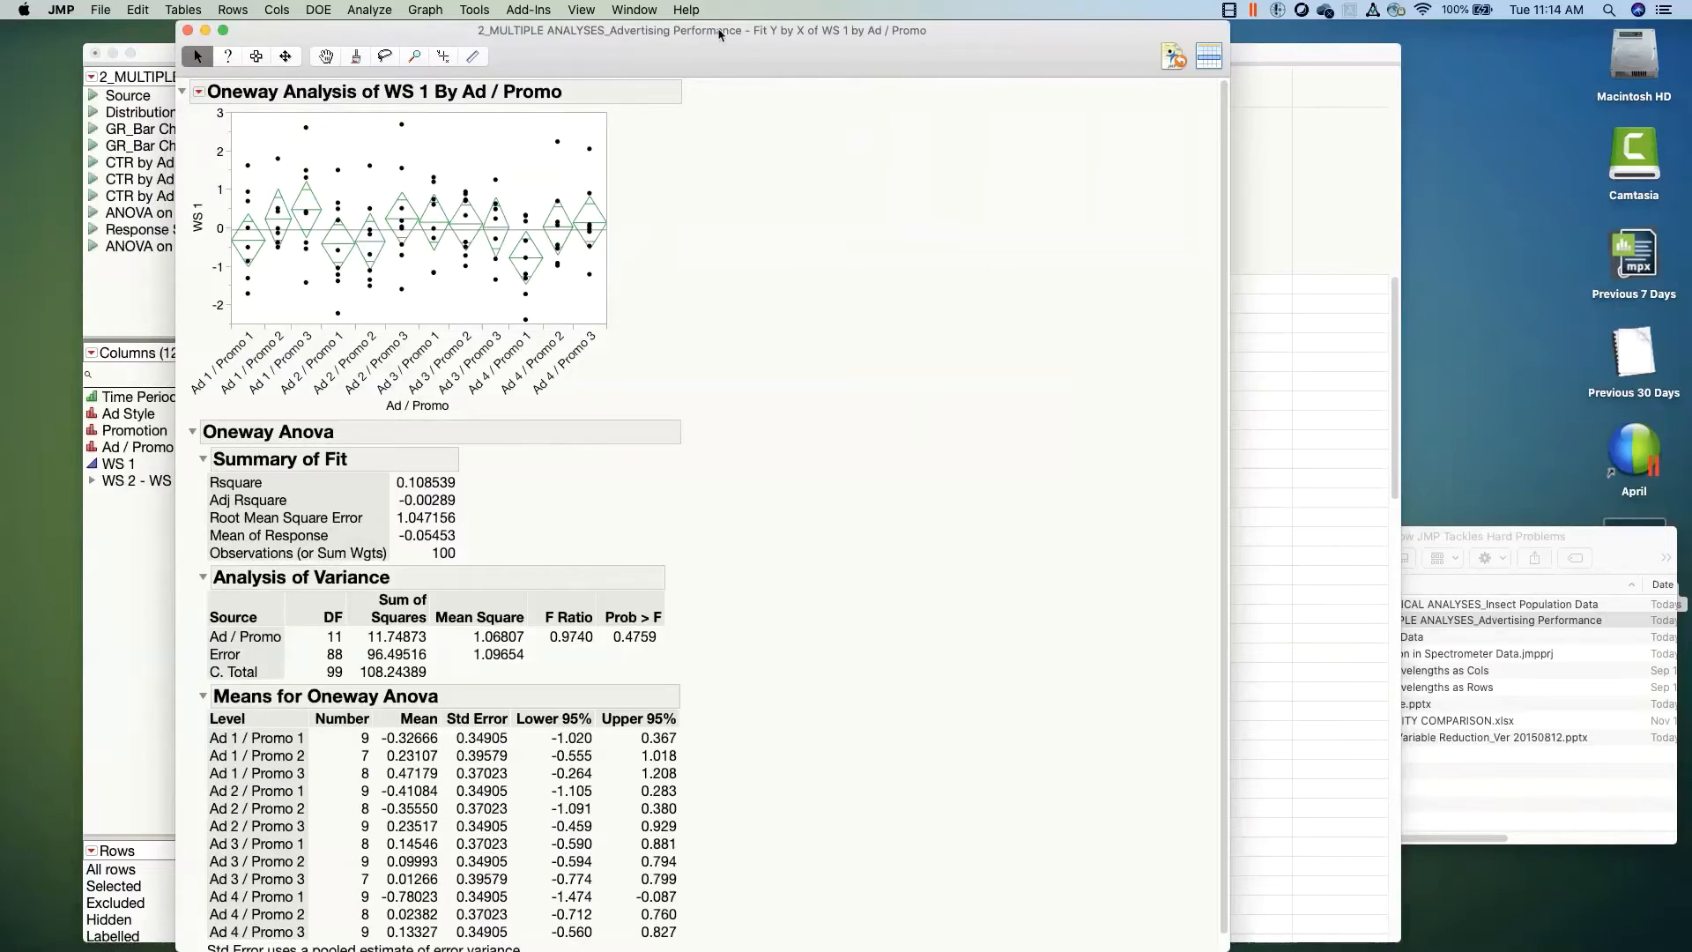
{"action": "left_click_drag", "start_coordinate": [734, 65], "coordinate": [848, 88]}
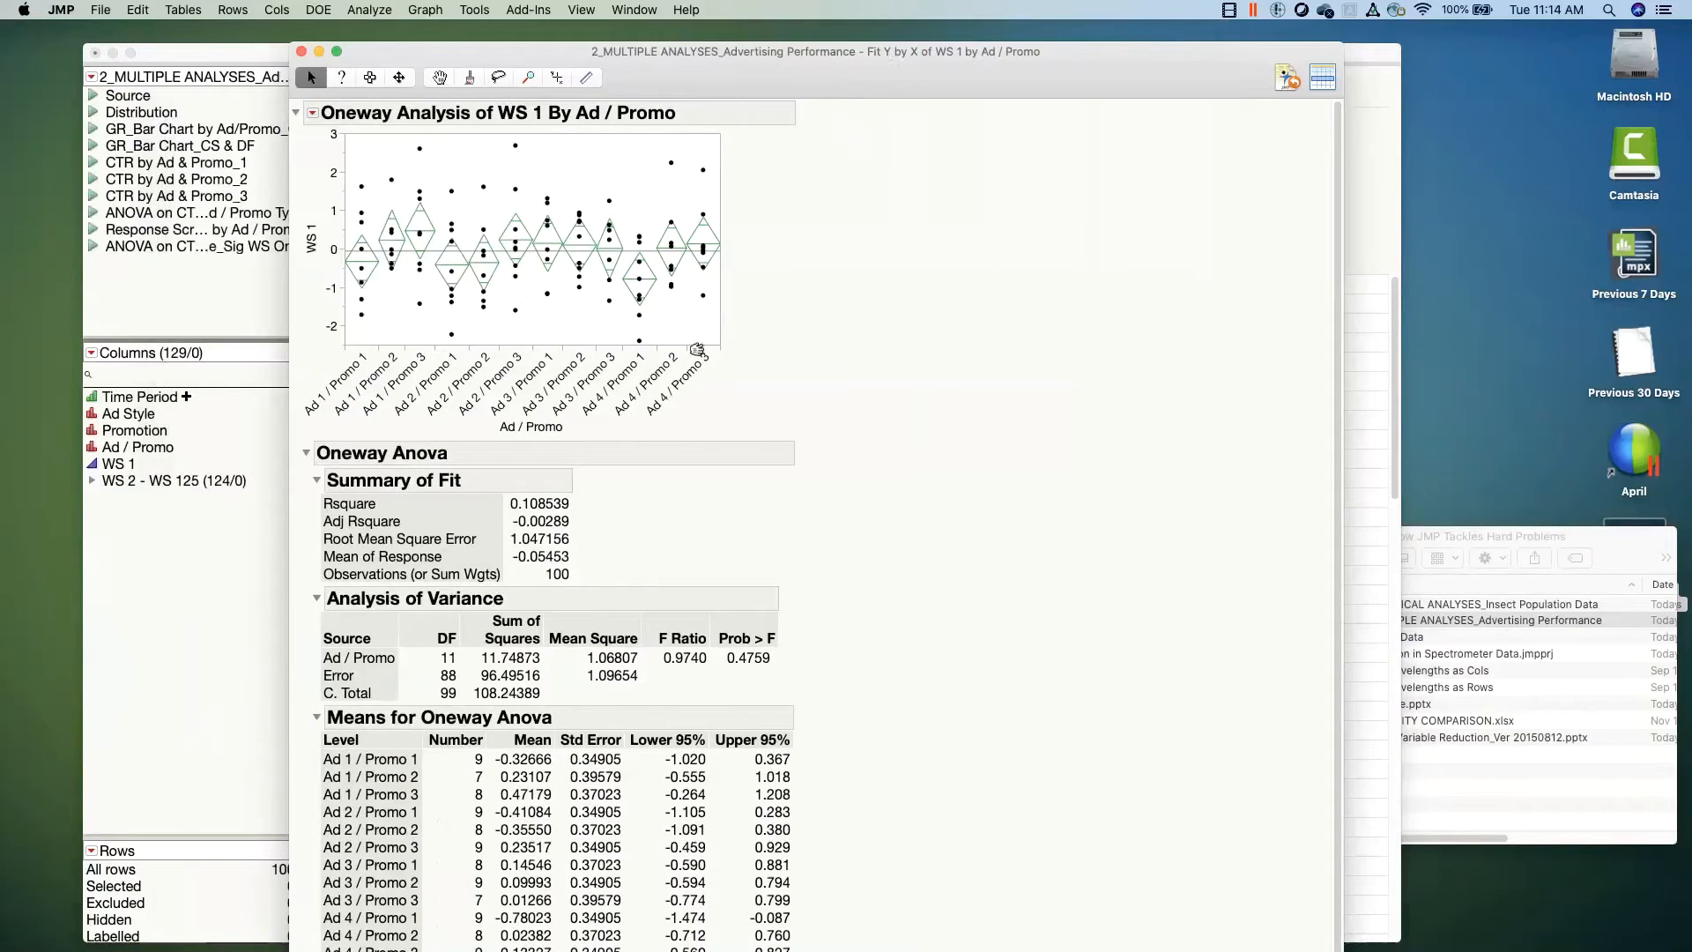
{"action": "left_click_drag", "start_coordinate": [1338, 273], "coordinate": [1335, 440]}
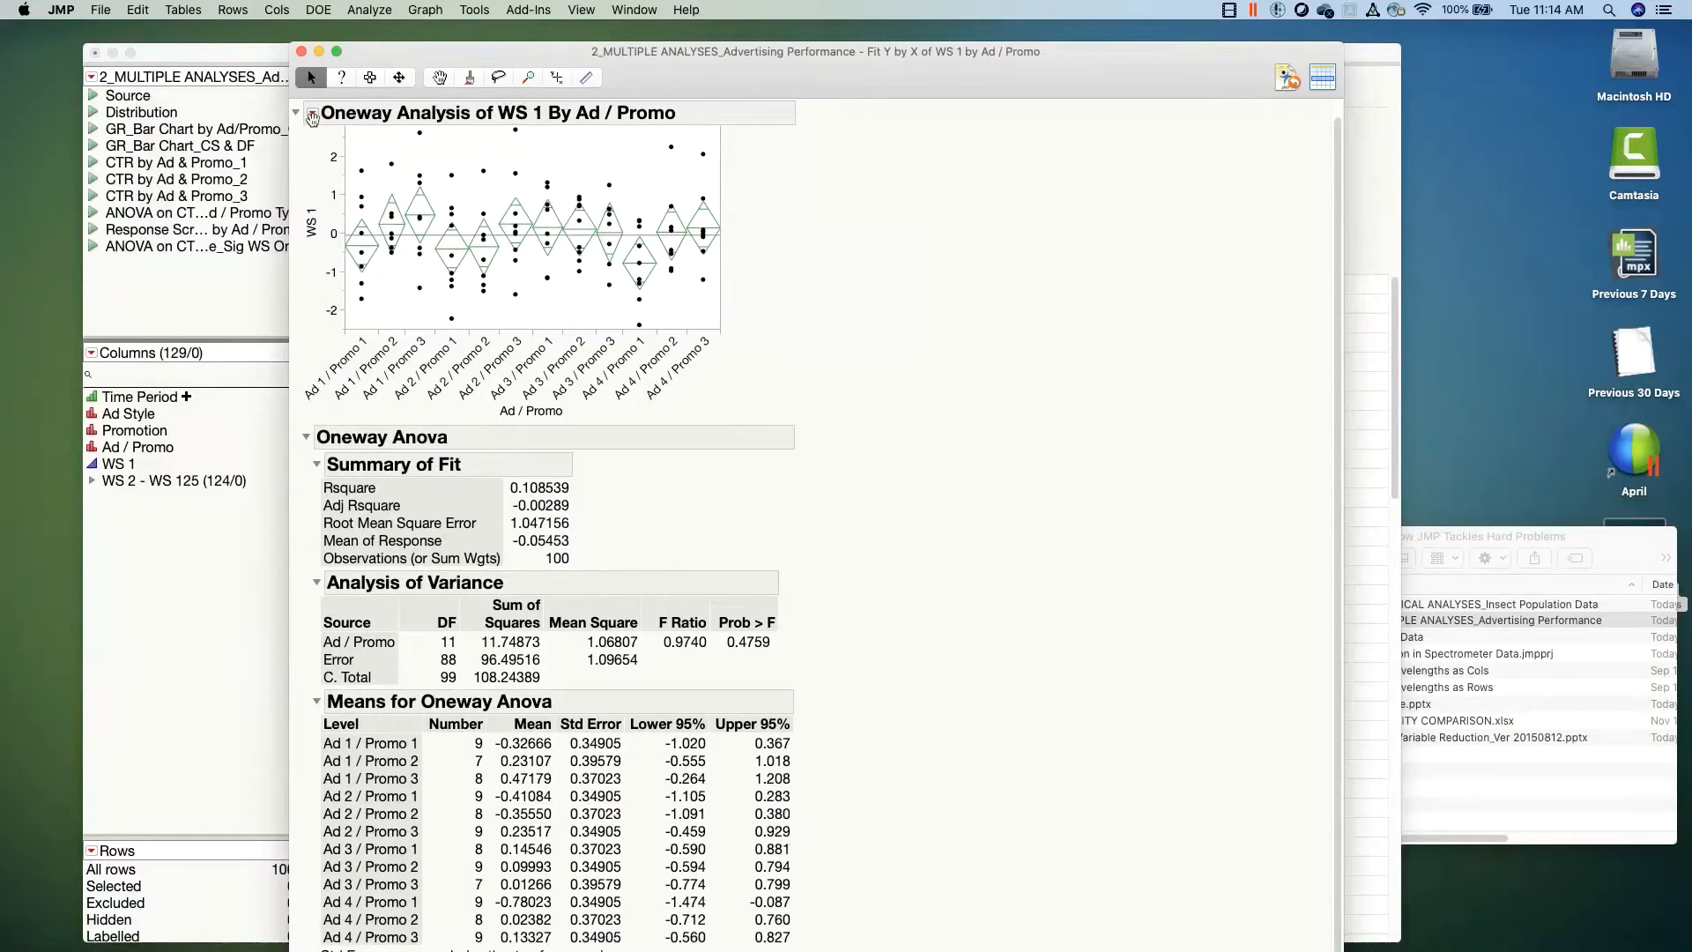
Step: Compare the Ad / Promo means for each pair using Student's t and review the Means Comparisons results
{"action": "left_click", "coordinate": [315, 114]}
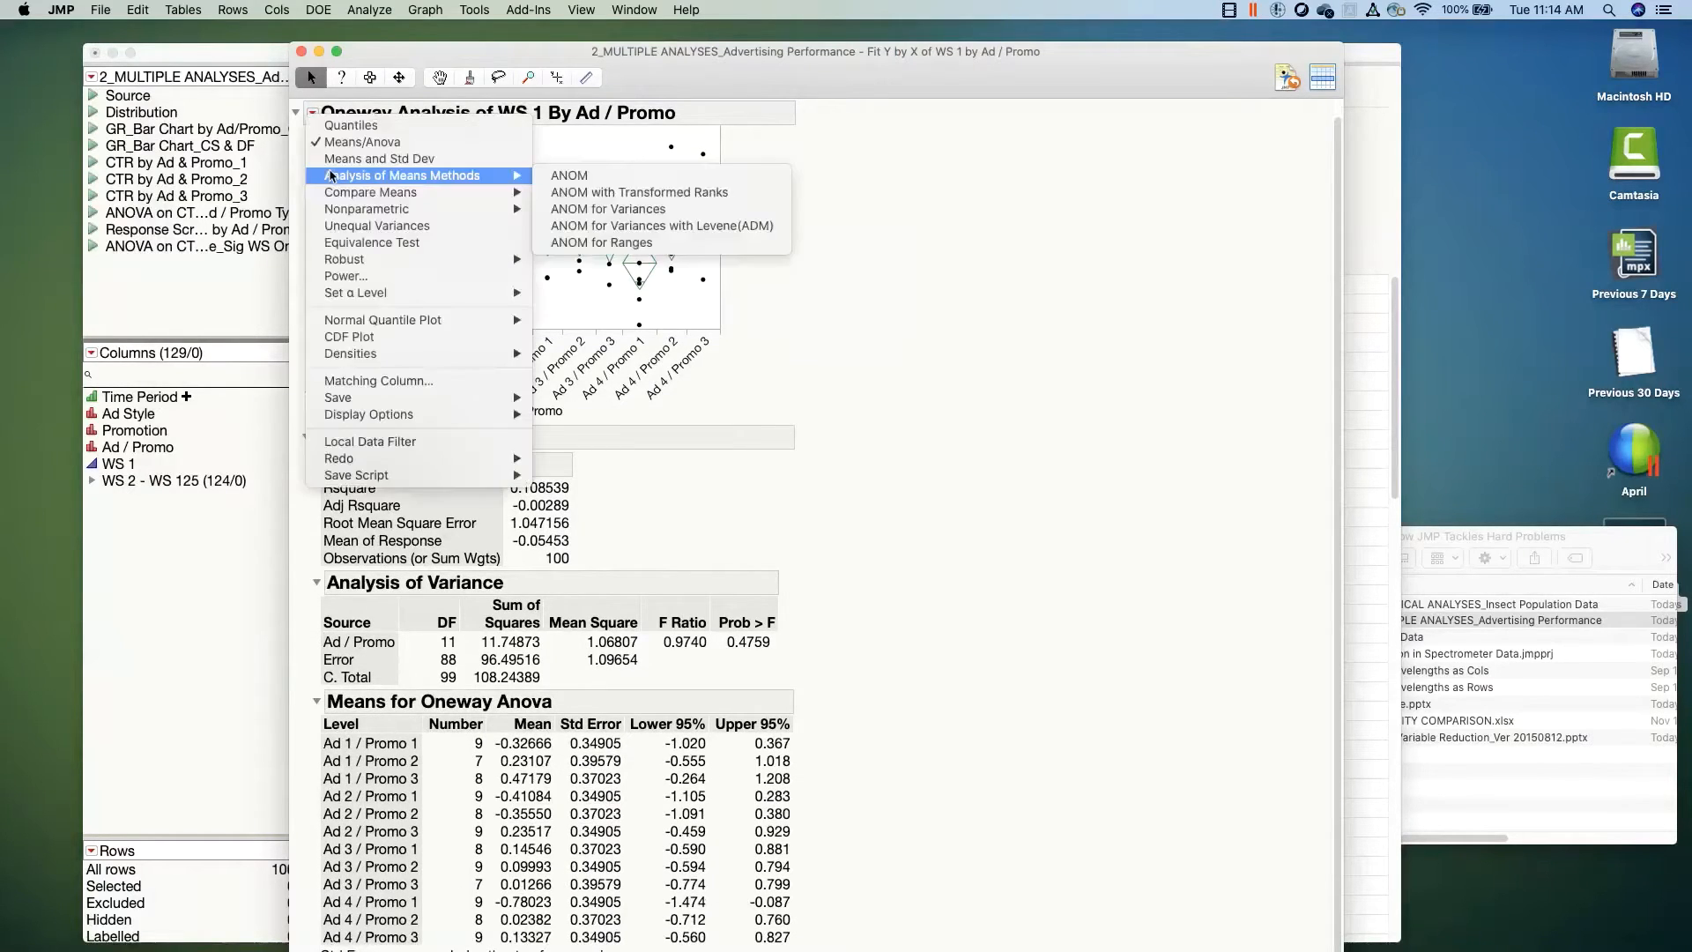
{"action": "mouse_move", "coordinate": [494, 192]}
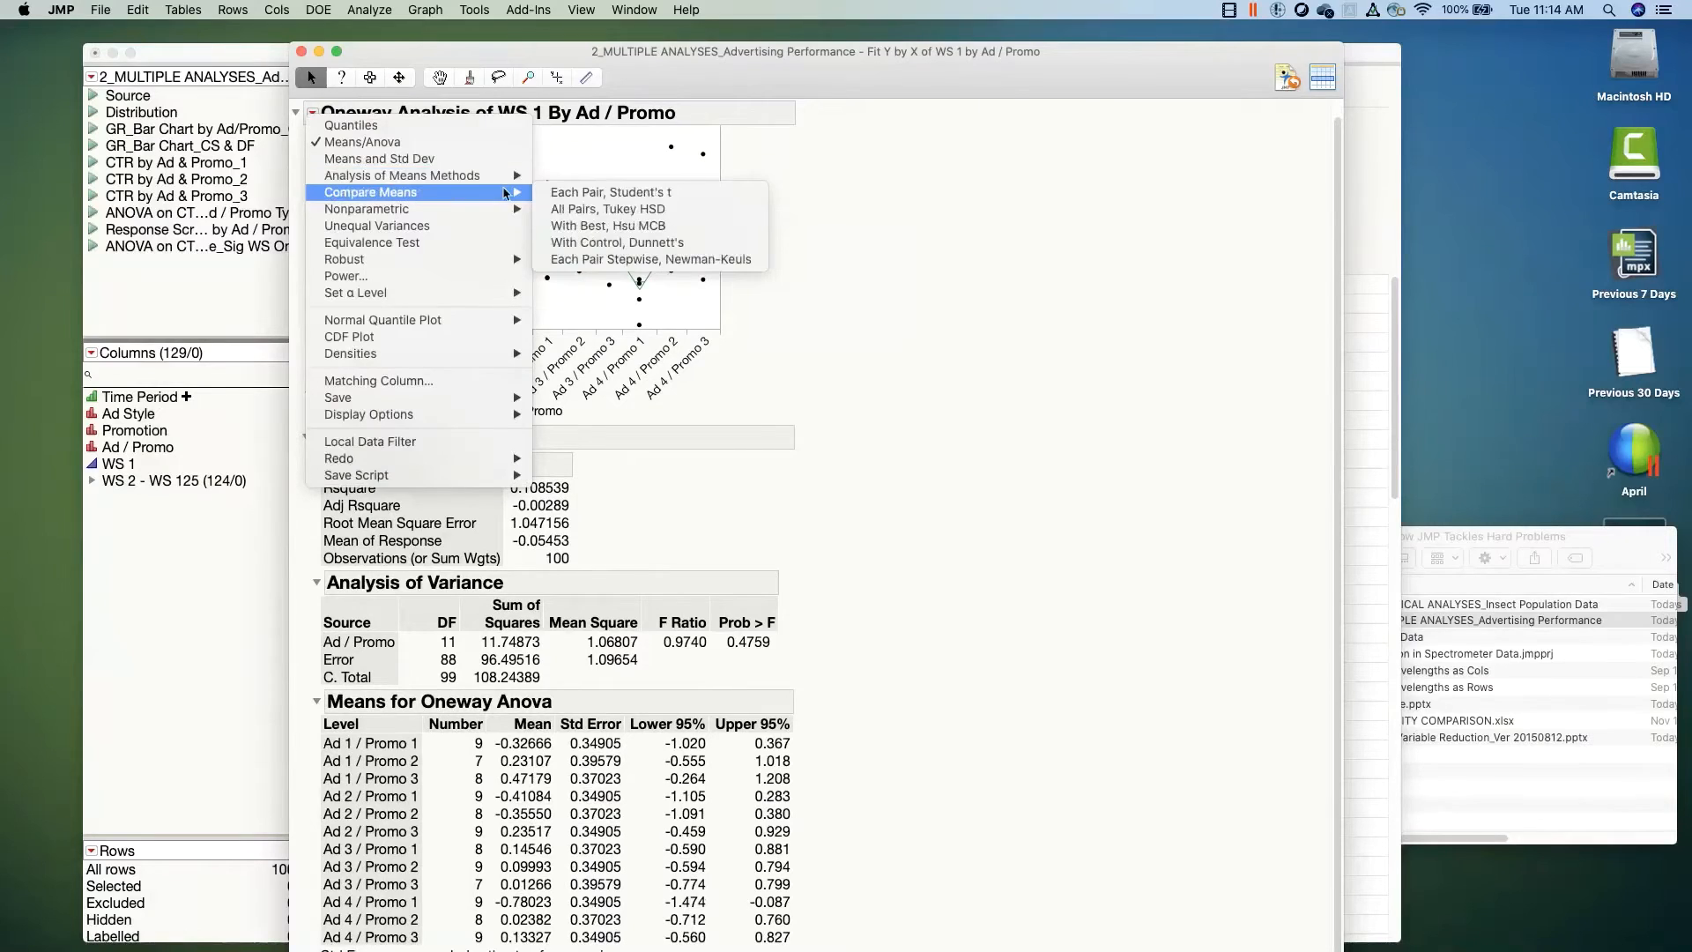
{"action": "left_click", "coordinate": [615, 192]}
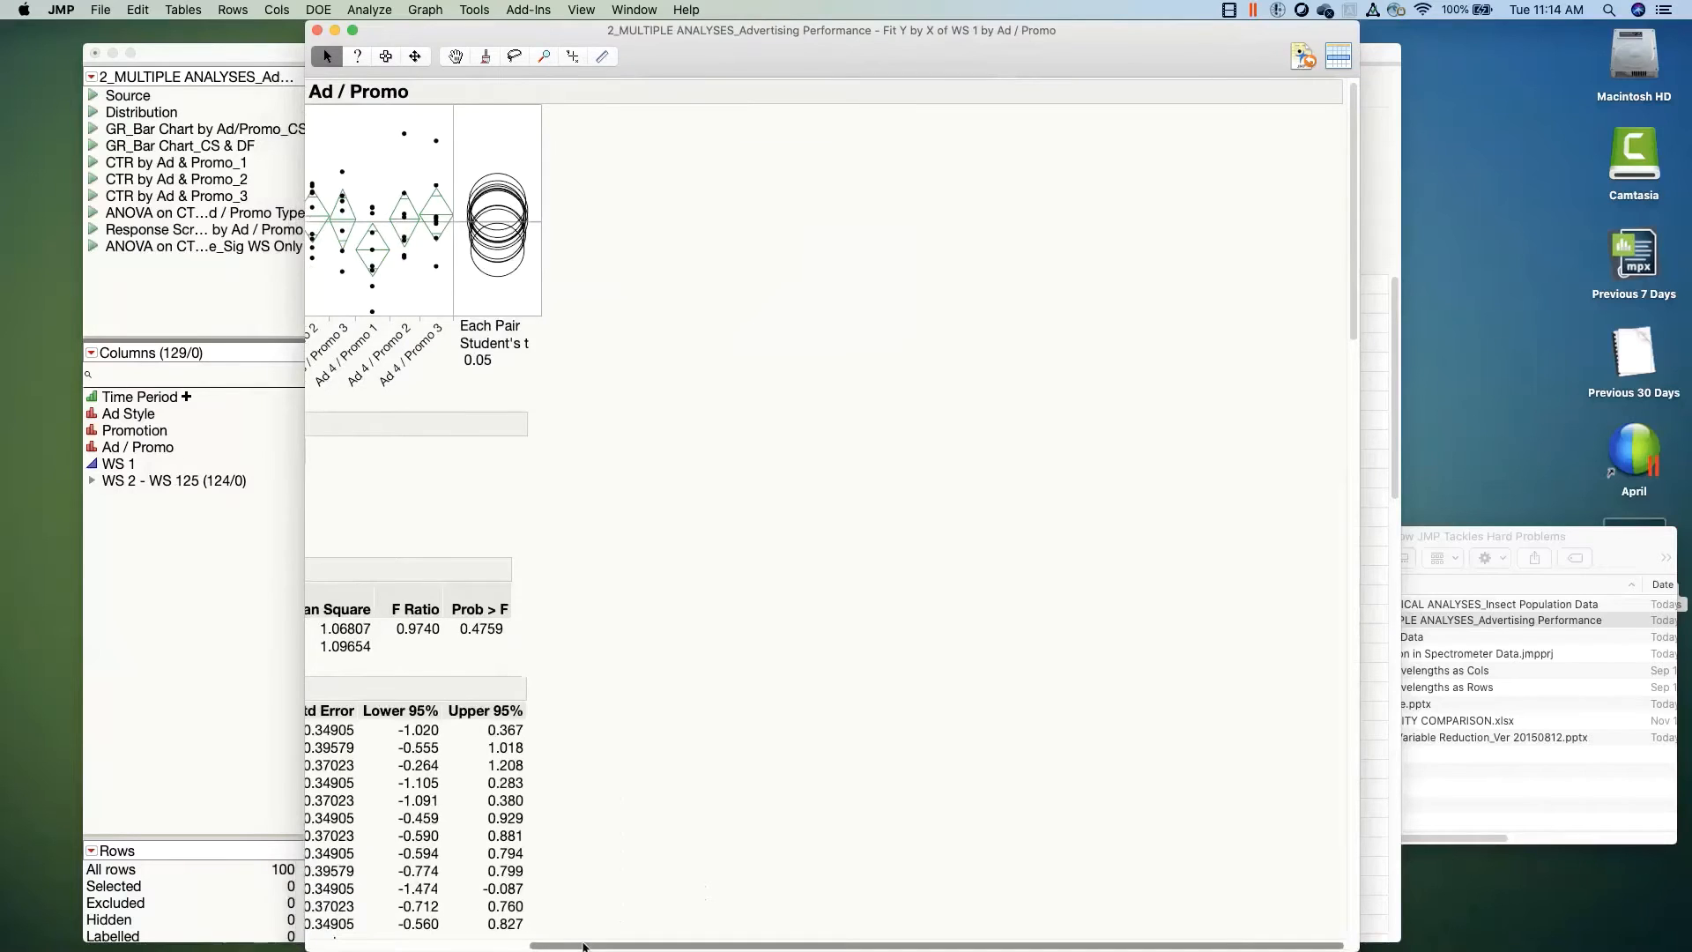
{"action": "left_click_drag", "start_coordinate": [585, 945], "coordinate": [359, 945]}
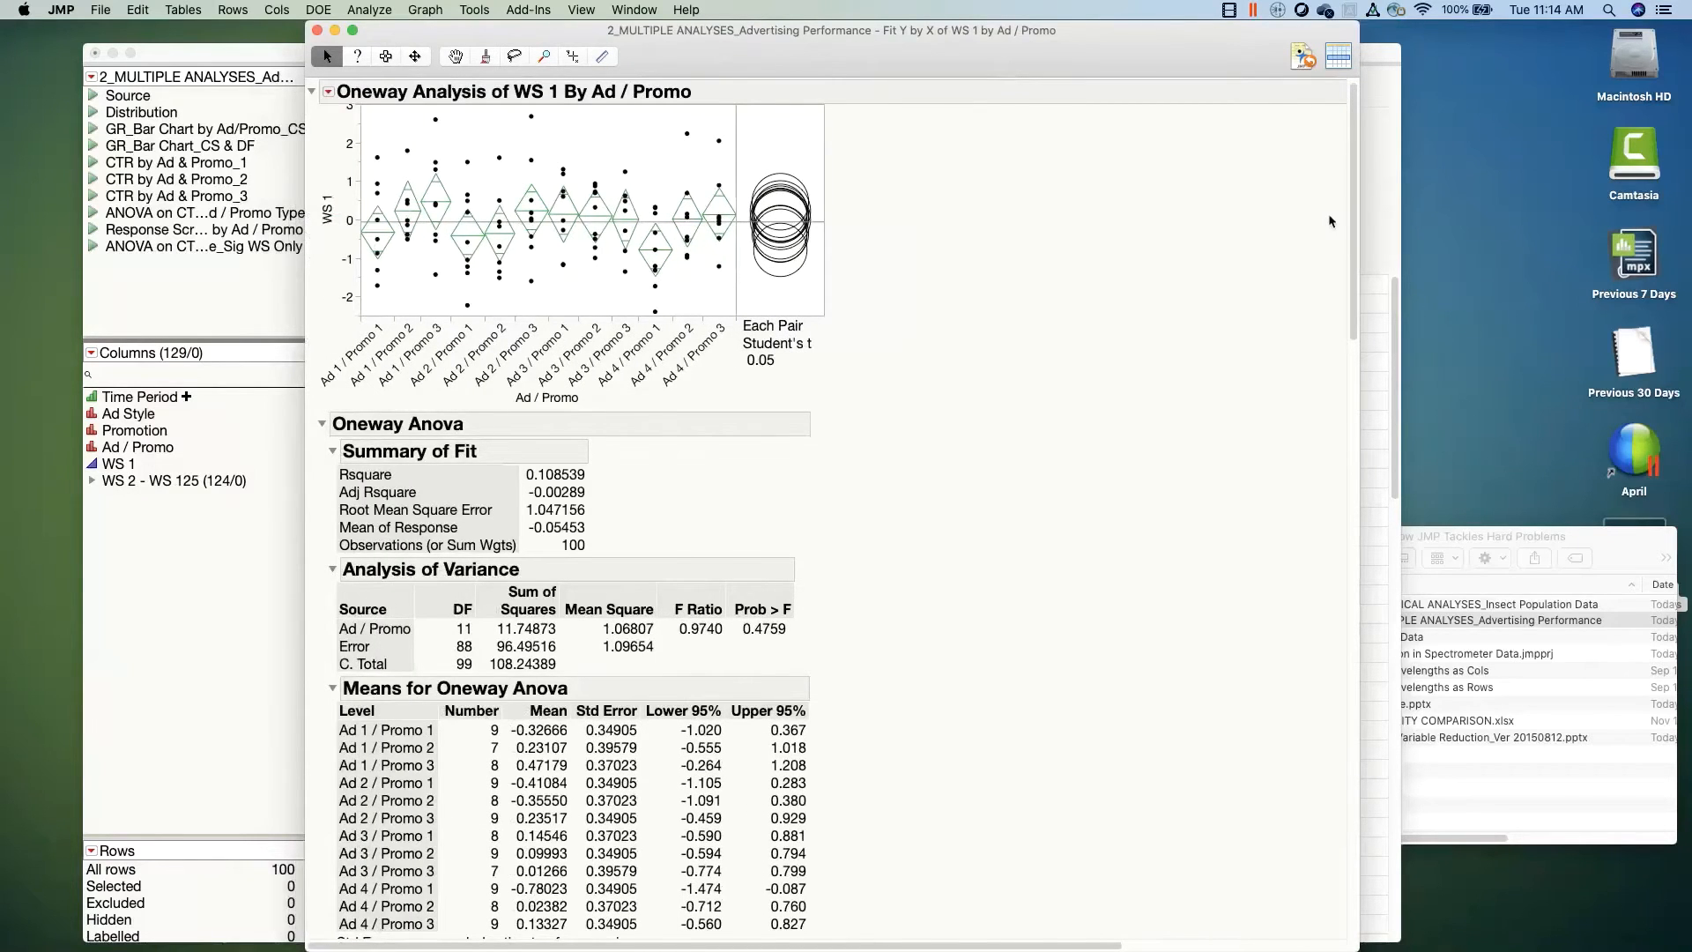
{"action": "left_click_drag", "start_coordinate": [1354, 216], "coordinate": [1341, 253]}
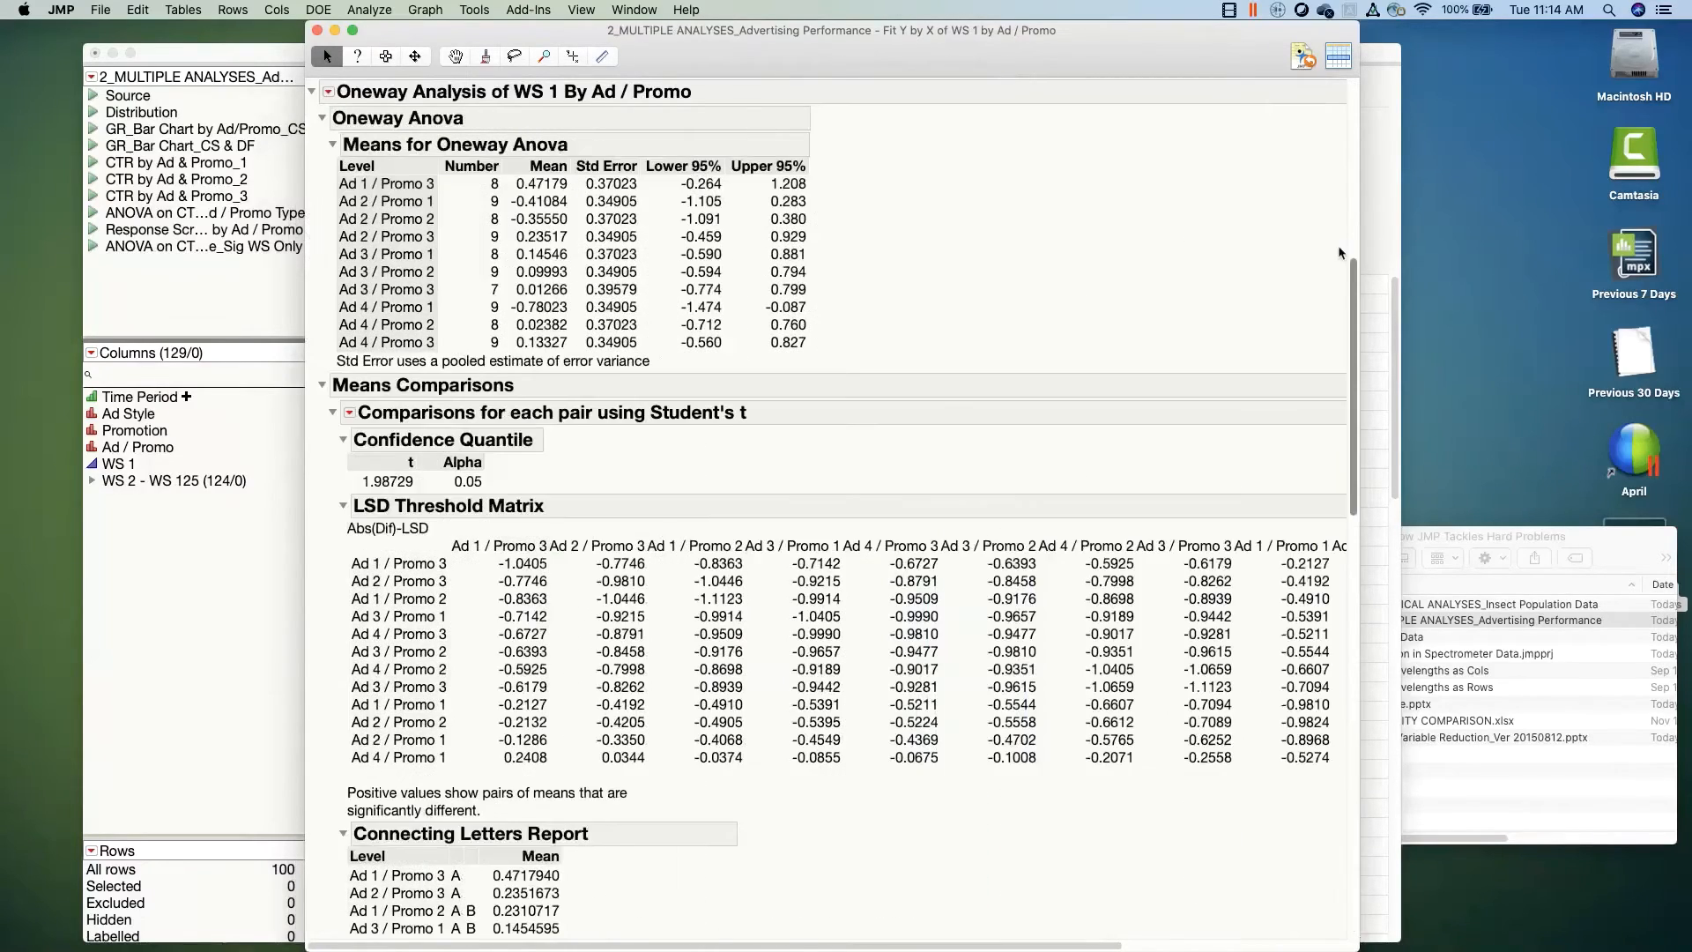
Step: Add a Column Switcher to the Oneway report for WS 1, with WS 1 through WS 125 as replacement columns
{"action": "scroll", "coordinate": [332, 93], "scroll_direction": "up", "scroll_amount": 10}
{"action": "left_click", "coordinate": [329, 92]}
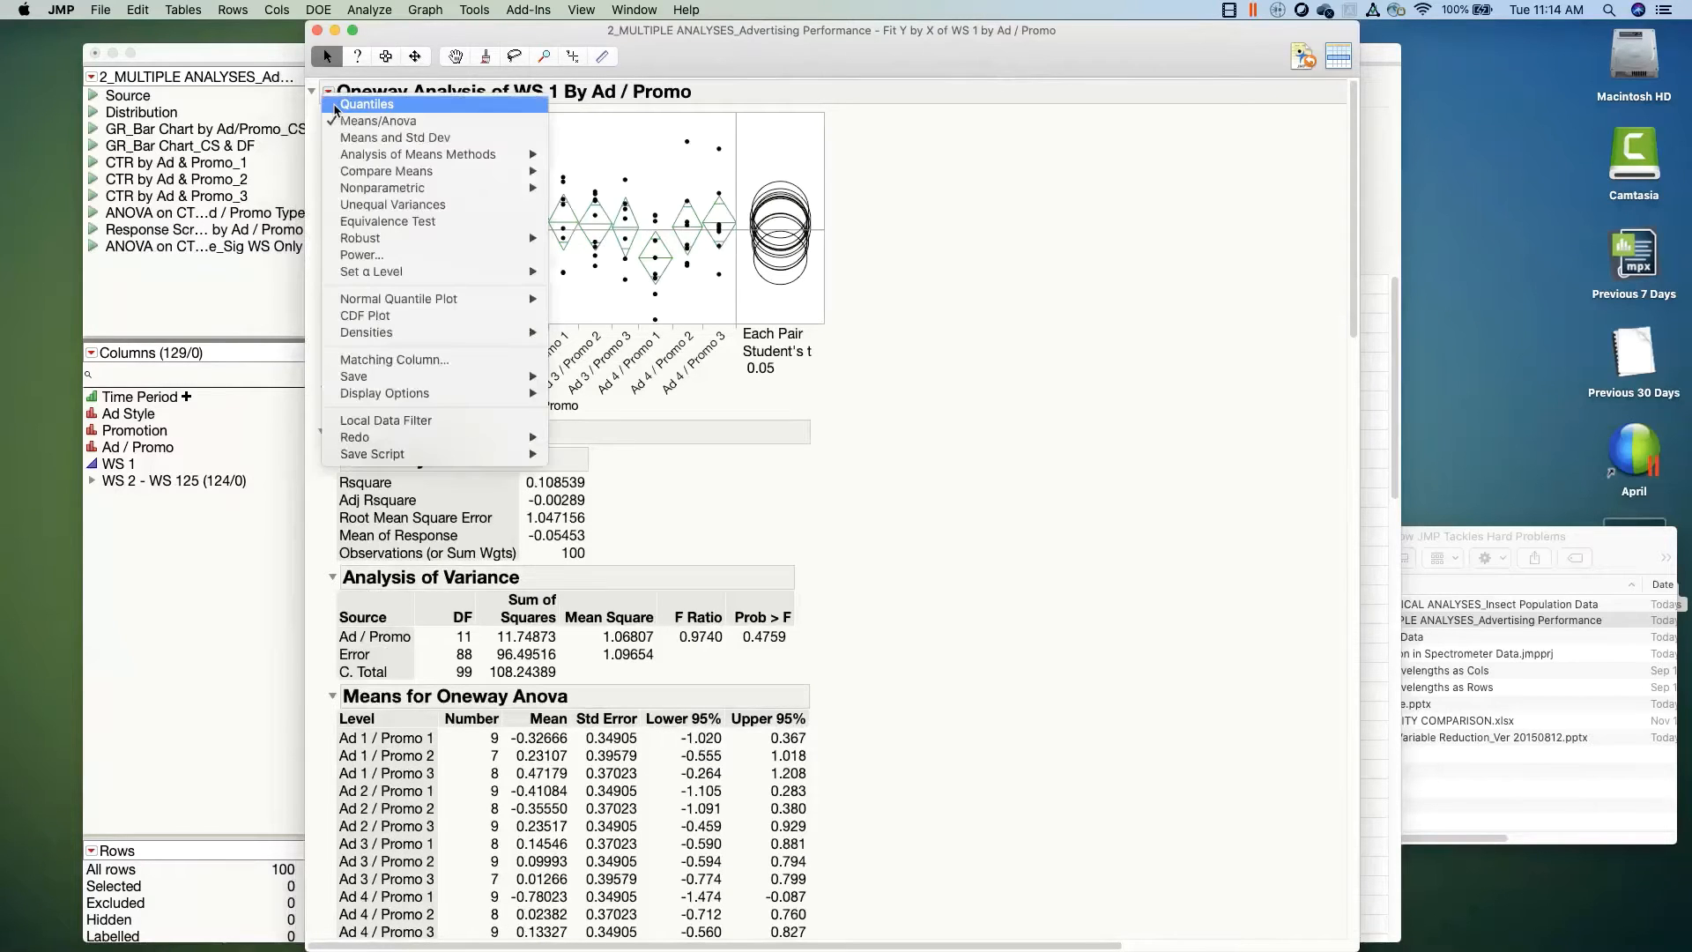
{"action": "mouse_move", "coordinate": [520, 438]}
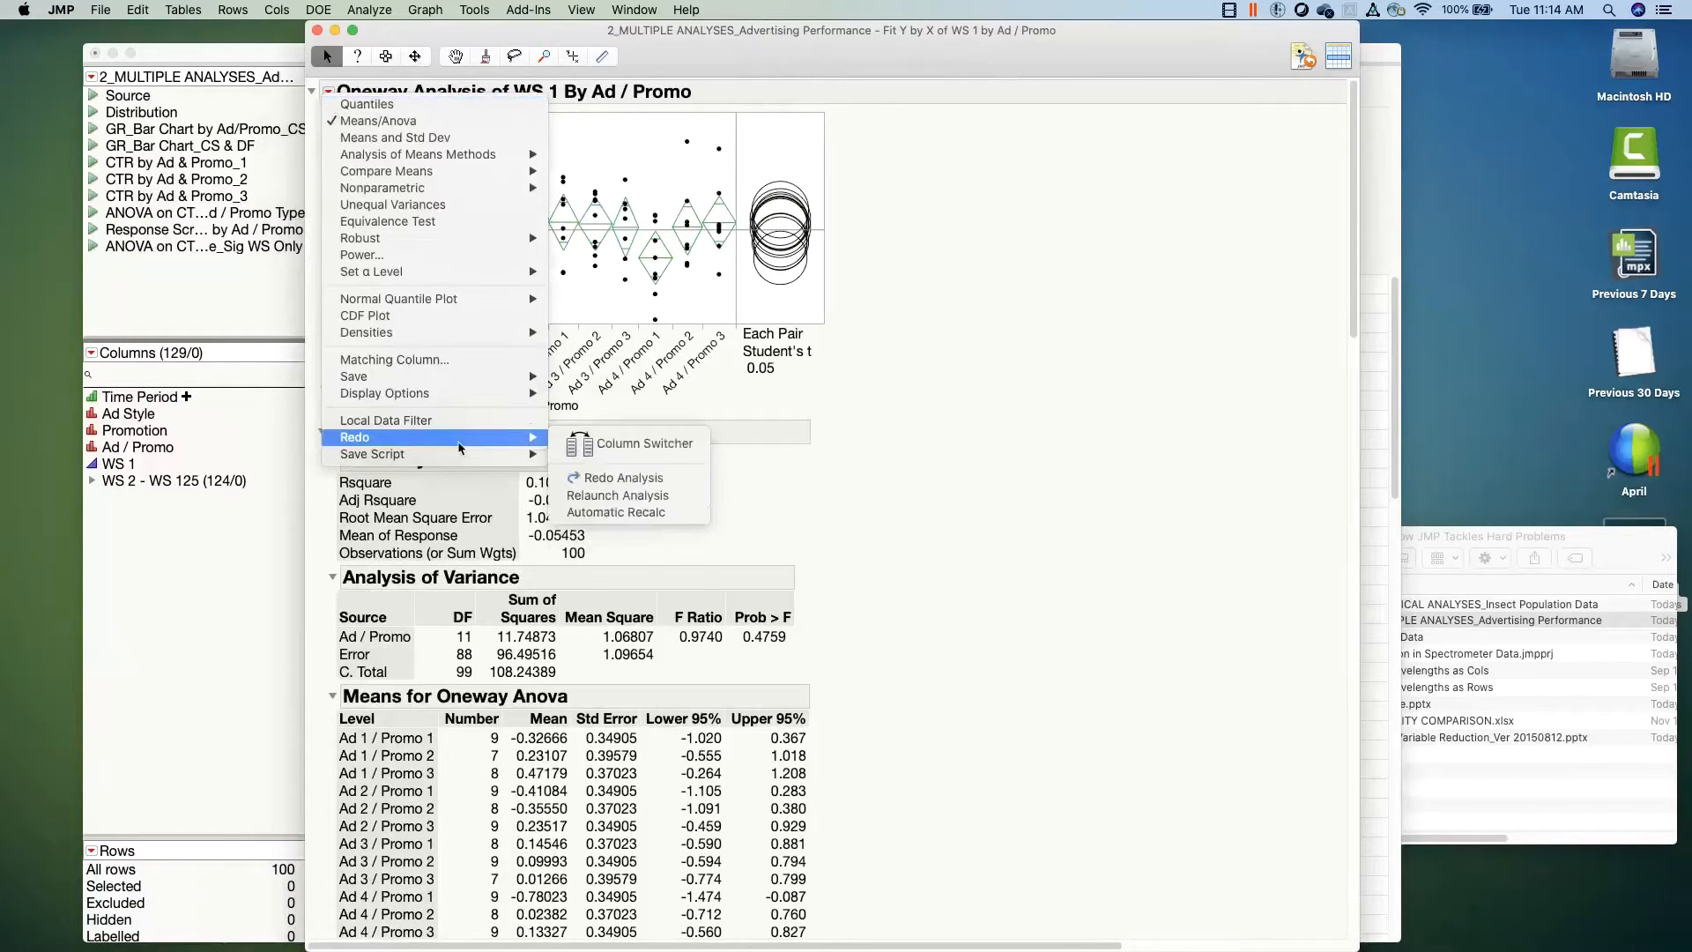
{"action": "left_click", "coordinate": [565, 446]}
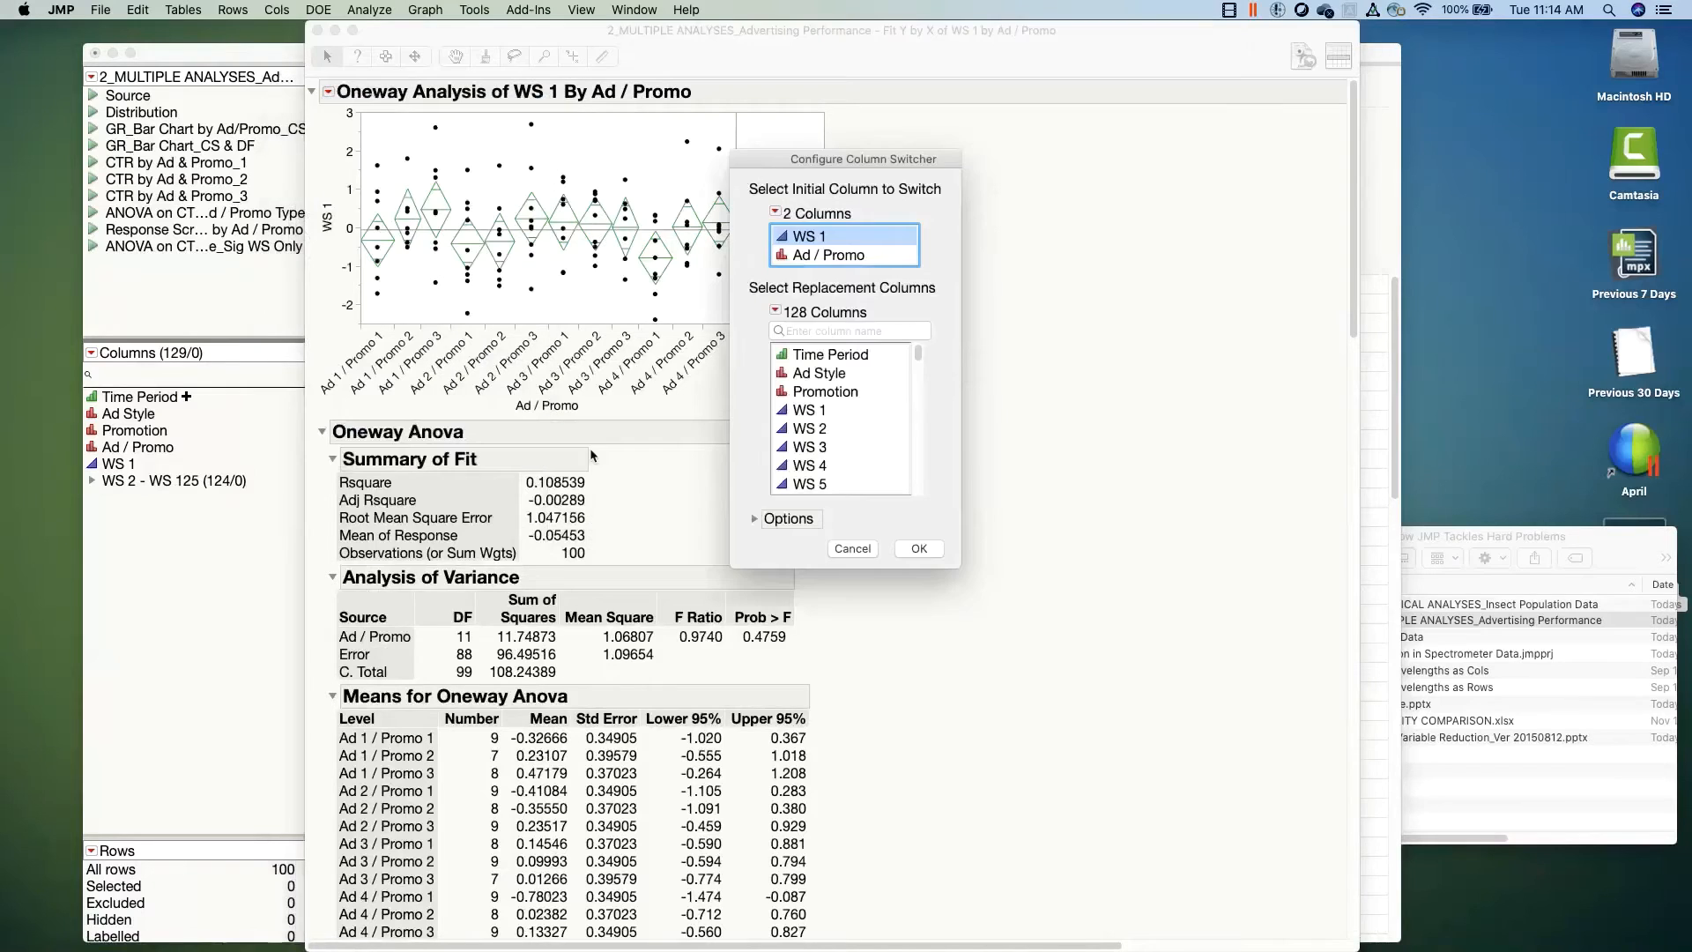
{"action": "left_click", "coordinate": [822, 411]}
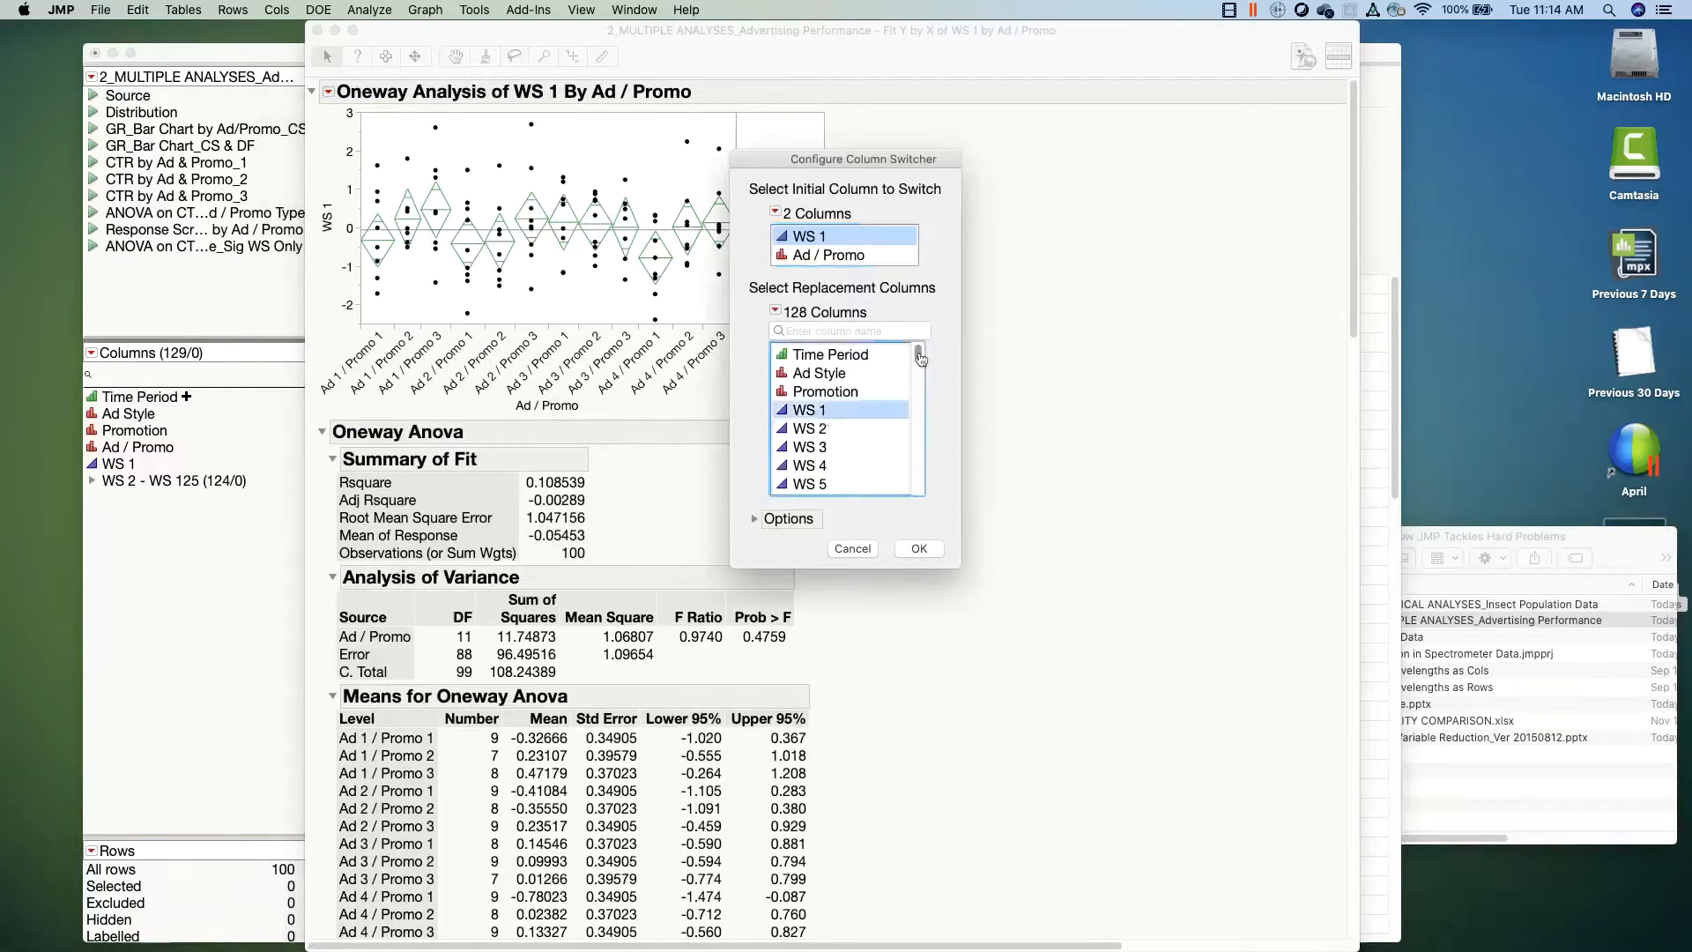
{"action": "left_click_drag", "start_coordinate": [919, 355], "coordinate": [933, 494]}
{"action": "left_click", "coordinate": [820, 484], "text": "shift"}
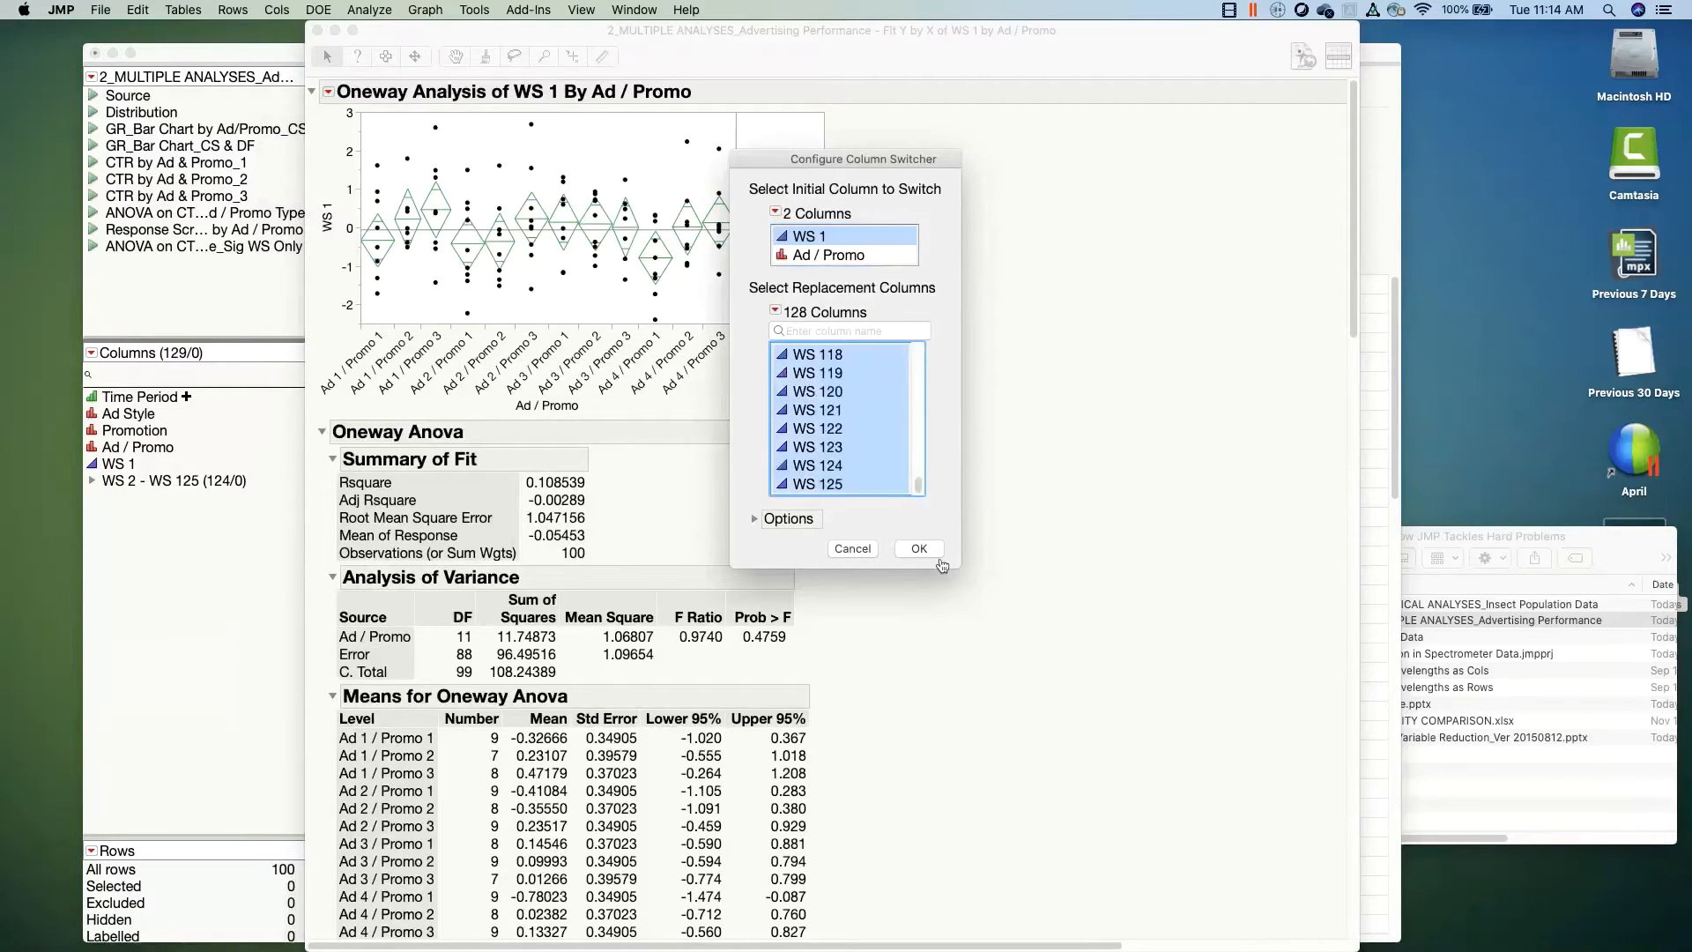
{"action": "left_click", "coordinate": [939, 561]}
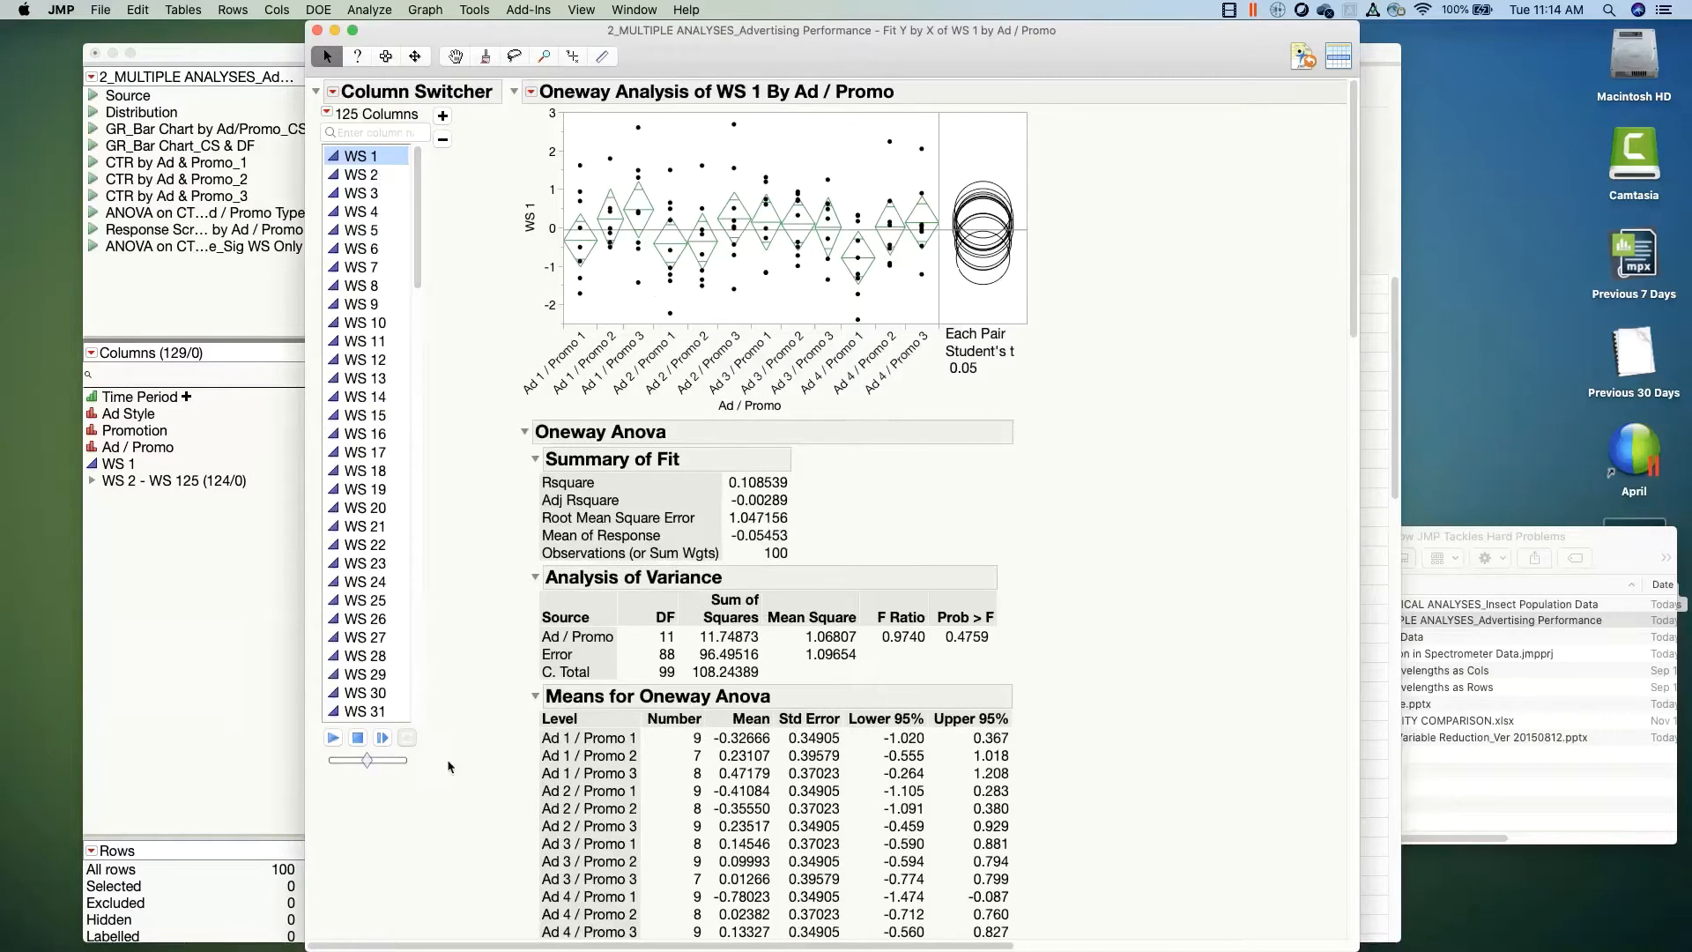
Step: Review the Oneway analyses by Ad / Promo for WS 1 through WS 30, and close the report window
{"action": "mouse_move", "coordinate": [382, 809]}
{"action": "left_mouse_down"}
{"action": "mouse_move", "coordinate": [575, 182]}
{"action": "mouse_move", "coordinate": [355, 705]}
{"action": "left_mouse_up"}
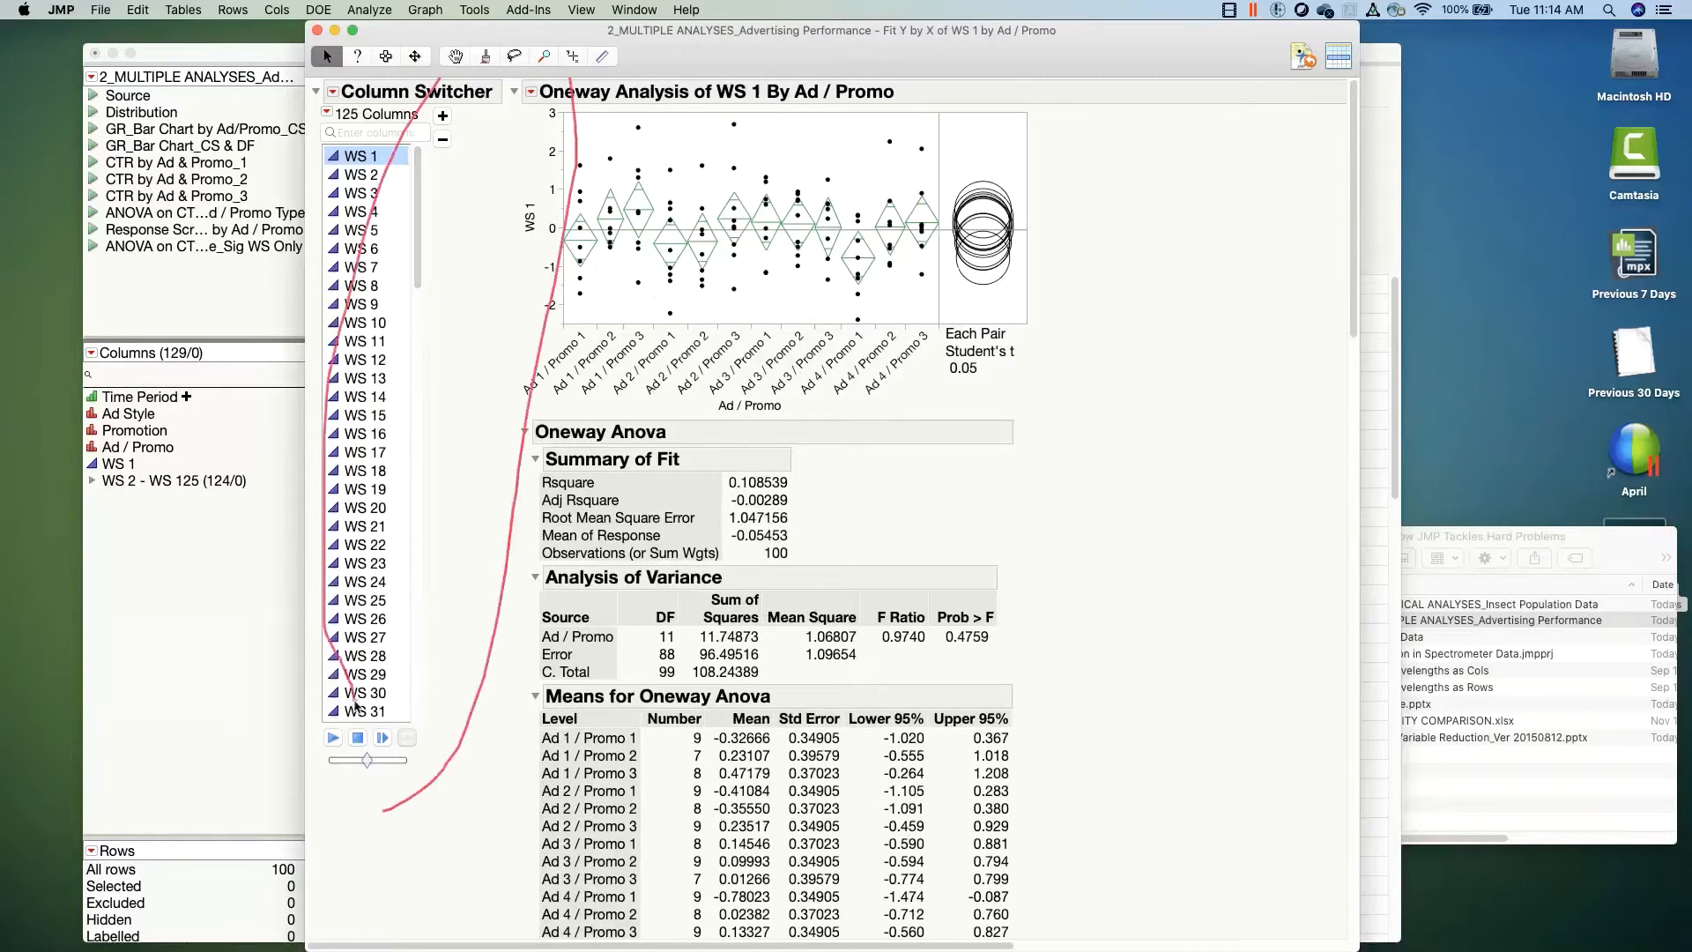
{"action": "left_click", "coordinate": [355, 165]}
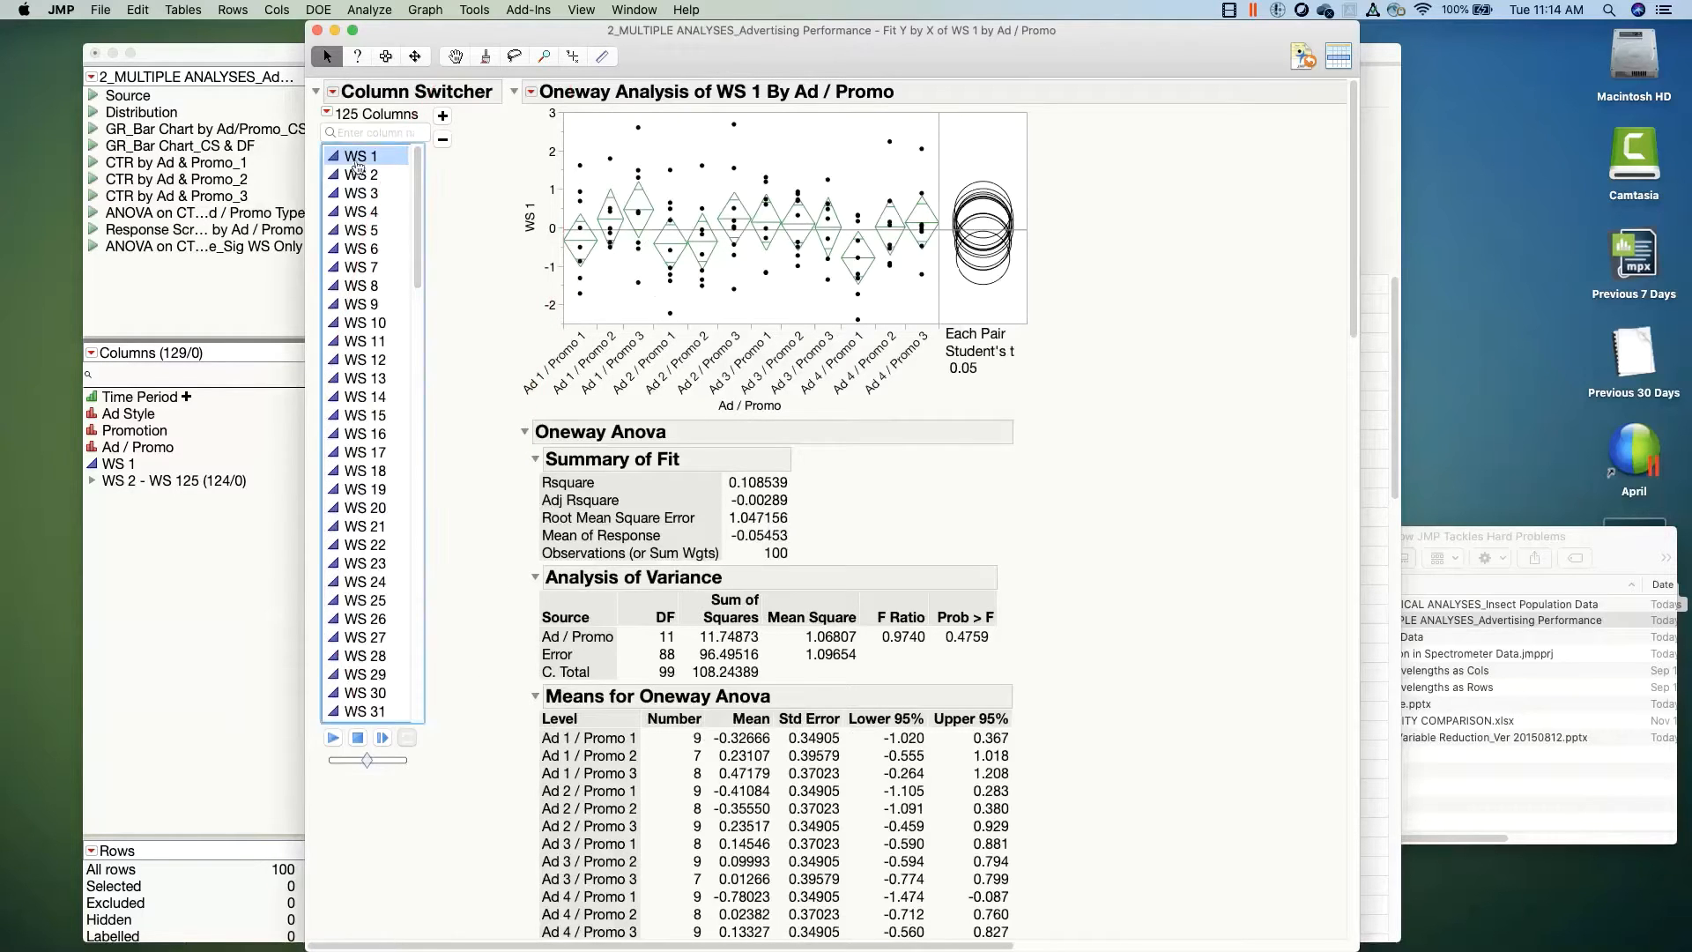
{"action": "key", "text": "Down"}
{"action": "key", "text": "Down"}
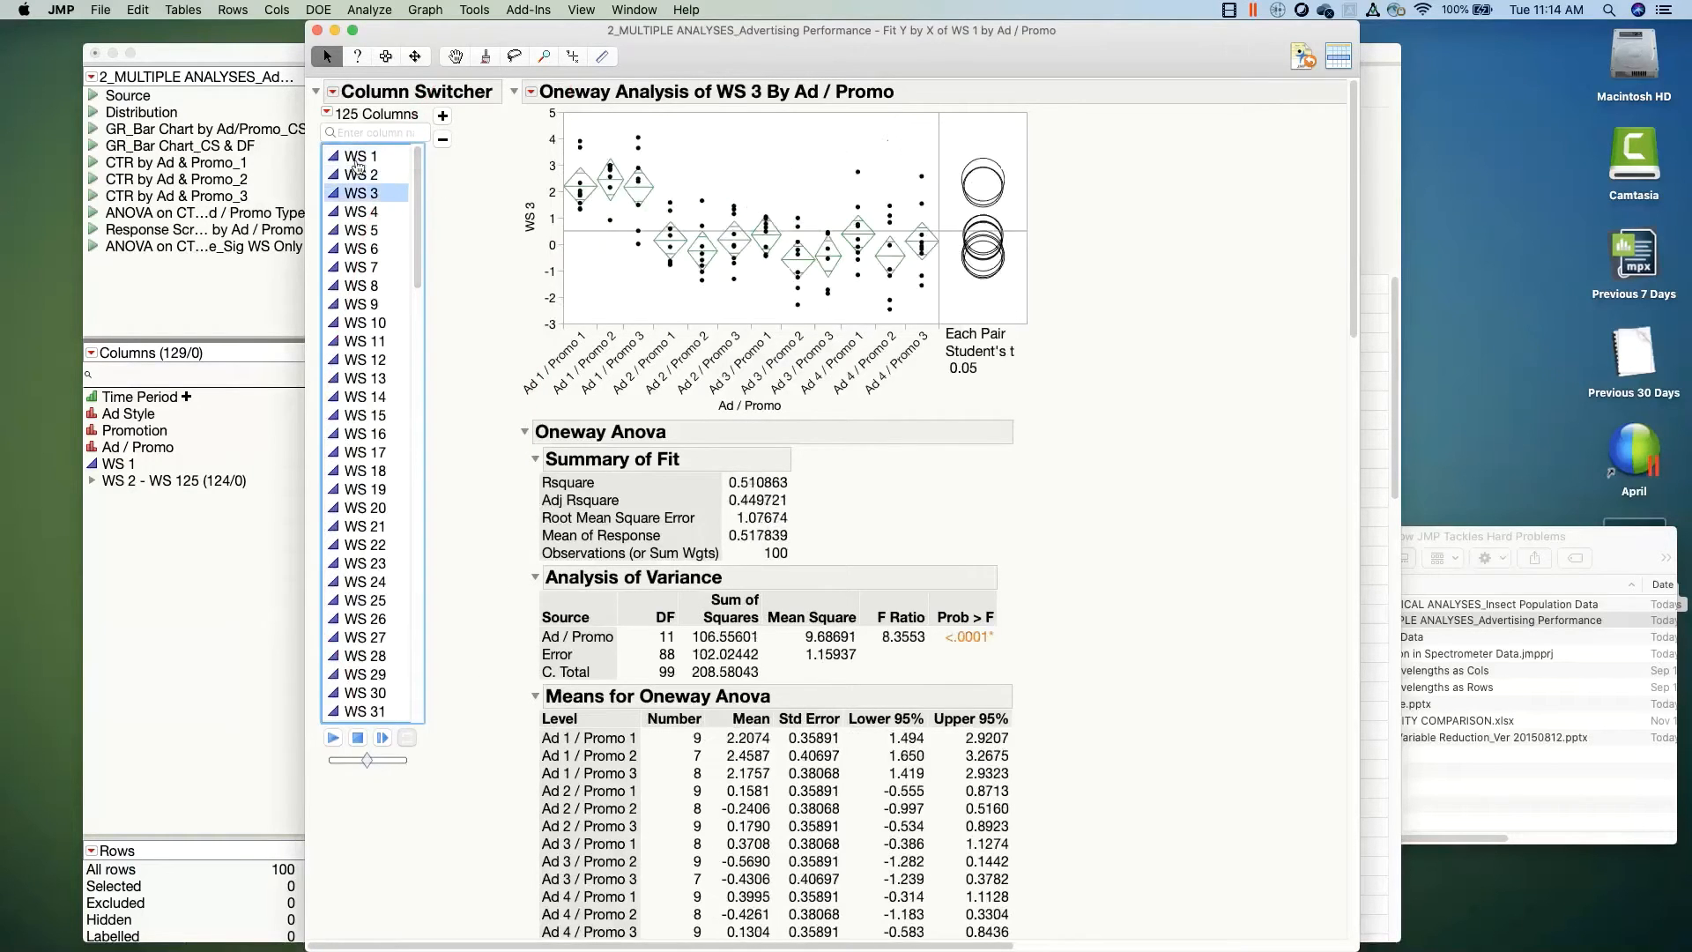
{"action": "key", "text": "Down"}
{"action": "key", "text": "Down"}
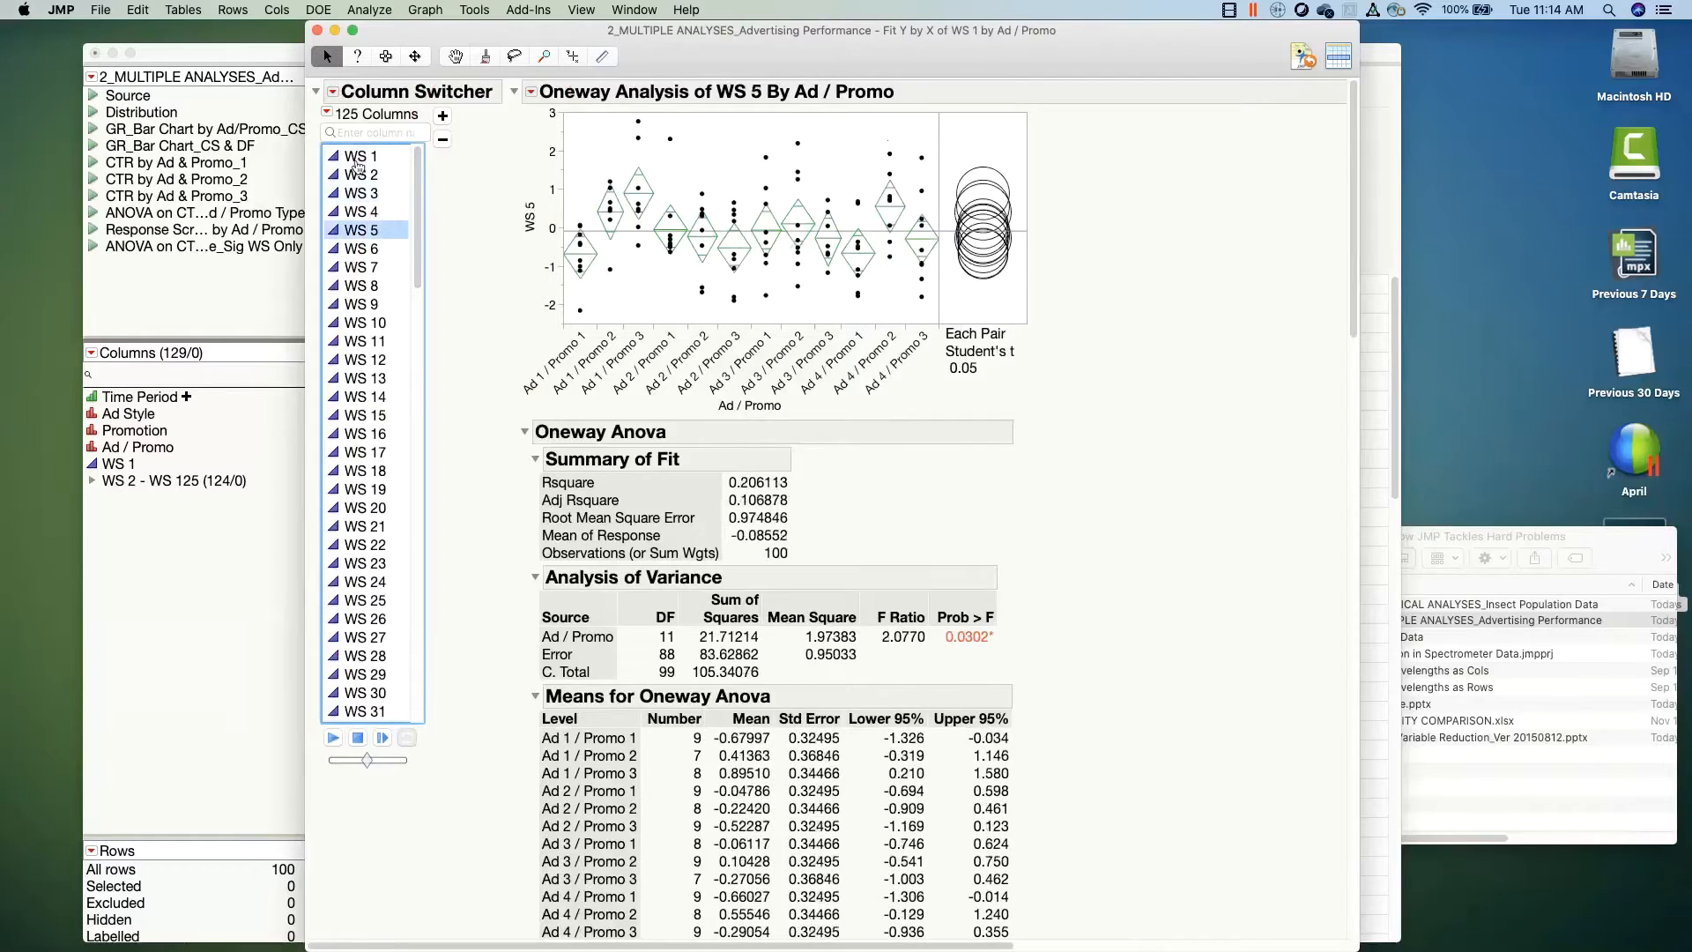
{"action": "key", "text": "Down"}
{"action": "key", "text": "Down"}
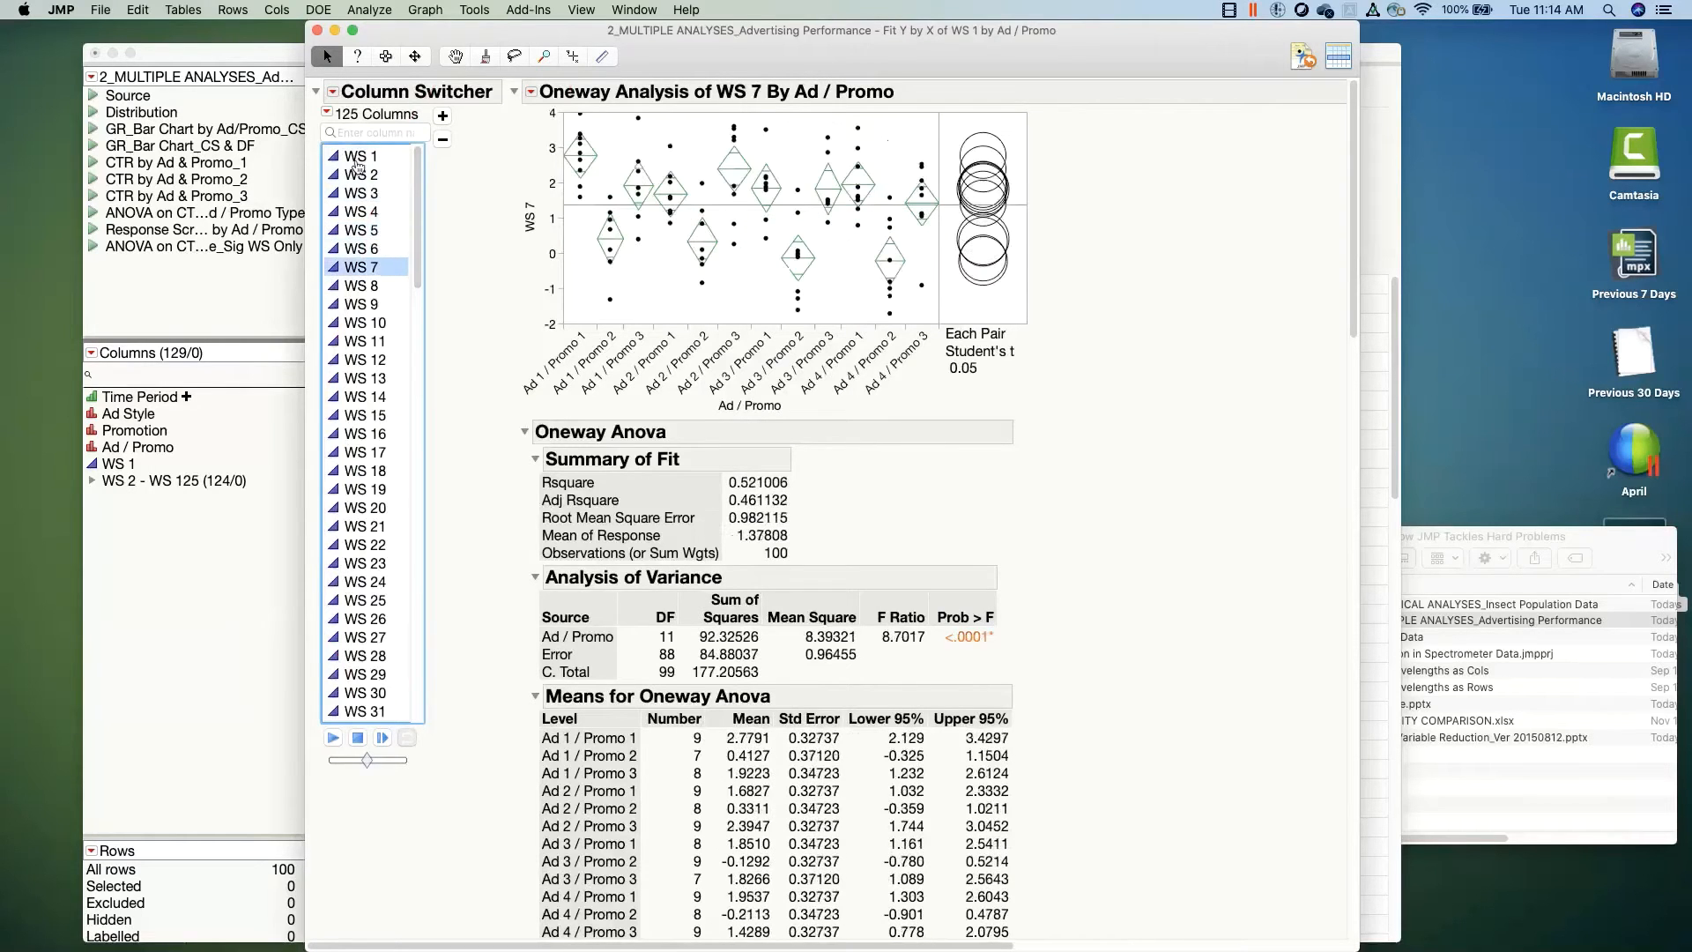
{"action": "key", "text": "Down"}
{"action": "key", "text": "Down"}
{"action": "key", "text": "Down"}
{"action": "key", "text": "Down"}
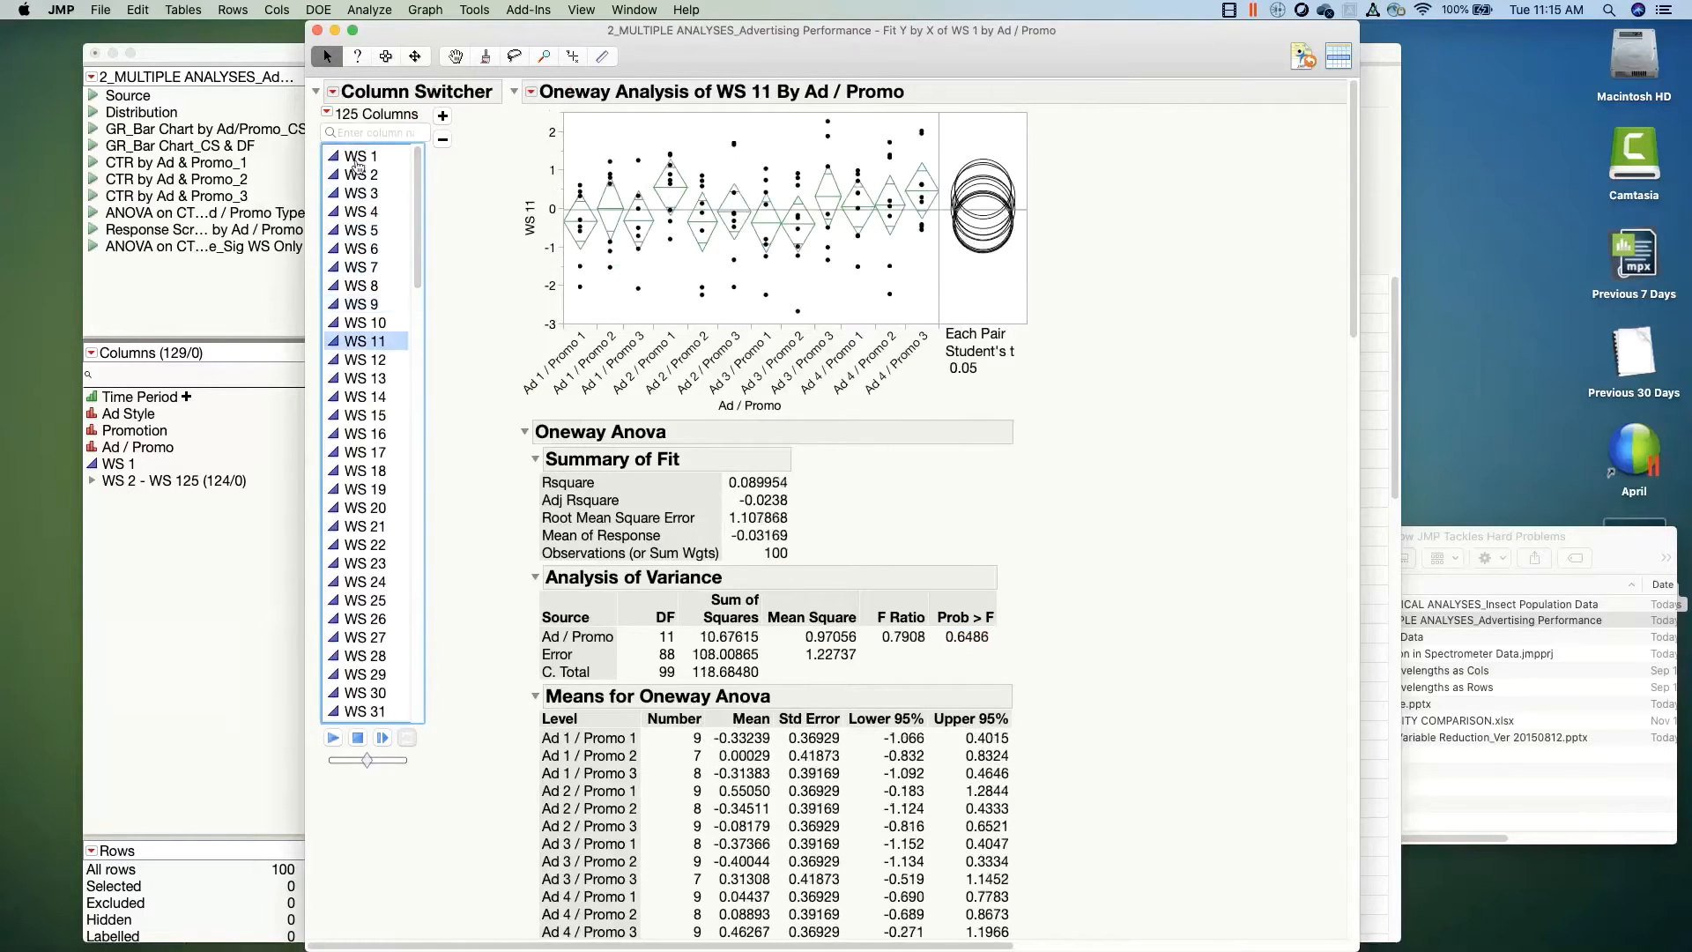
{"action": "key", "text": "Down"}
{"action": "key", "text": "Down"}
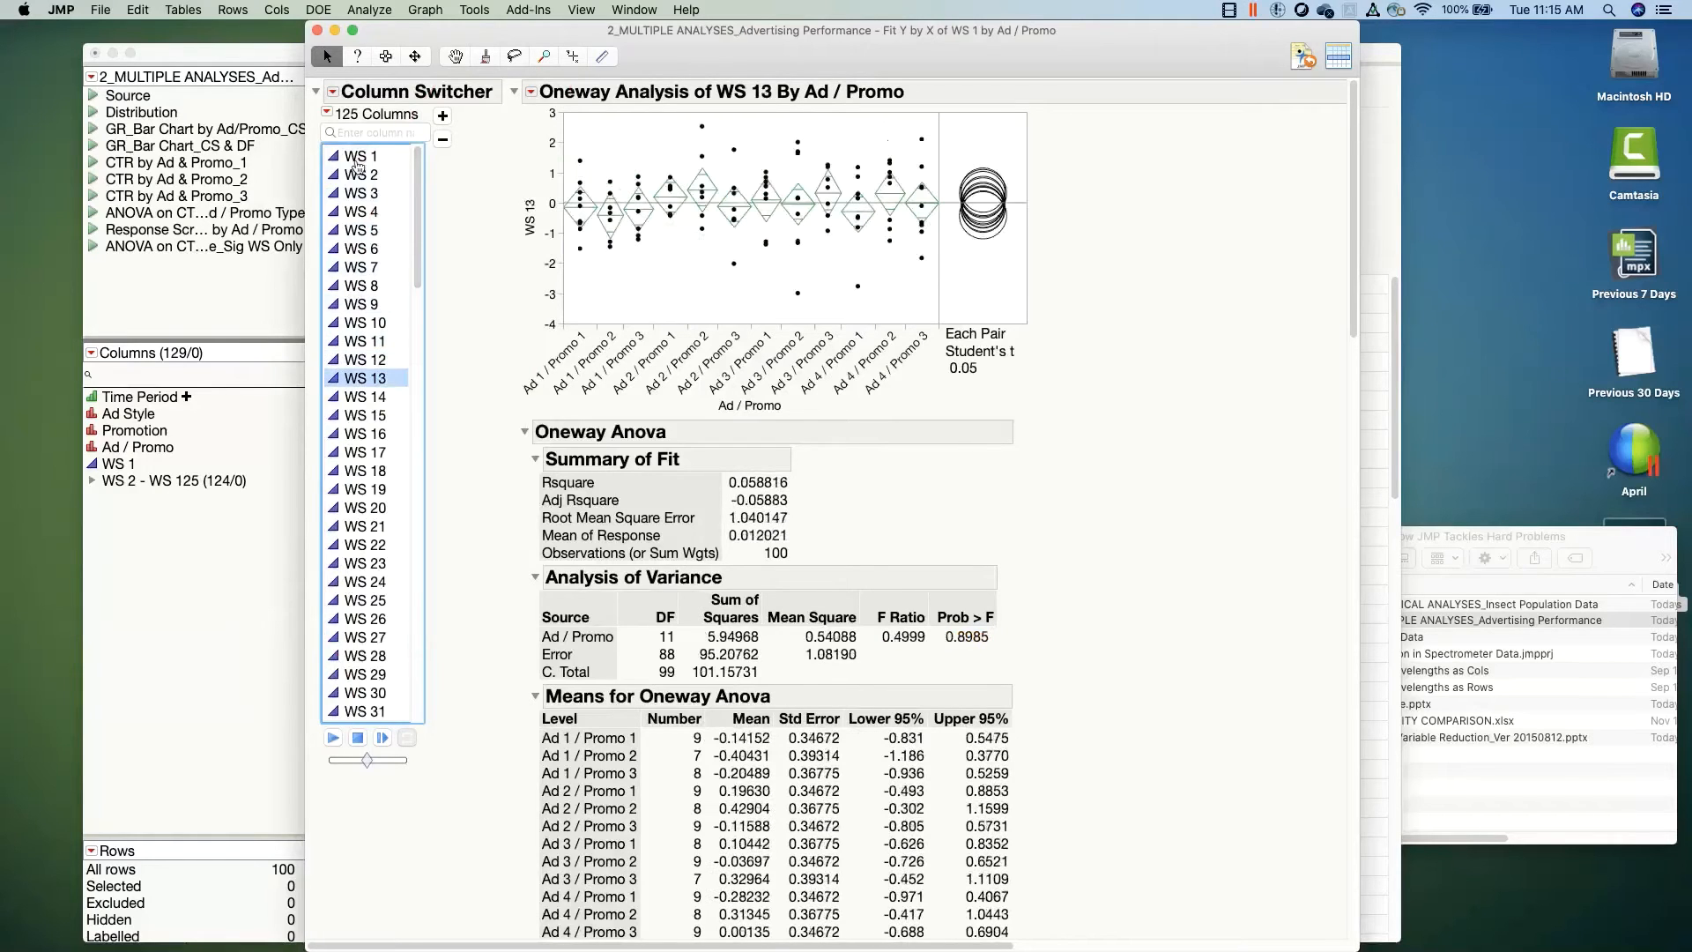
{"action": "key", "text": "Down"}
{"action": "key", "text": "Down"}
{"action": "key", "text": "Down"}
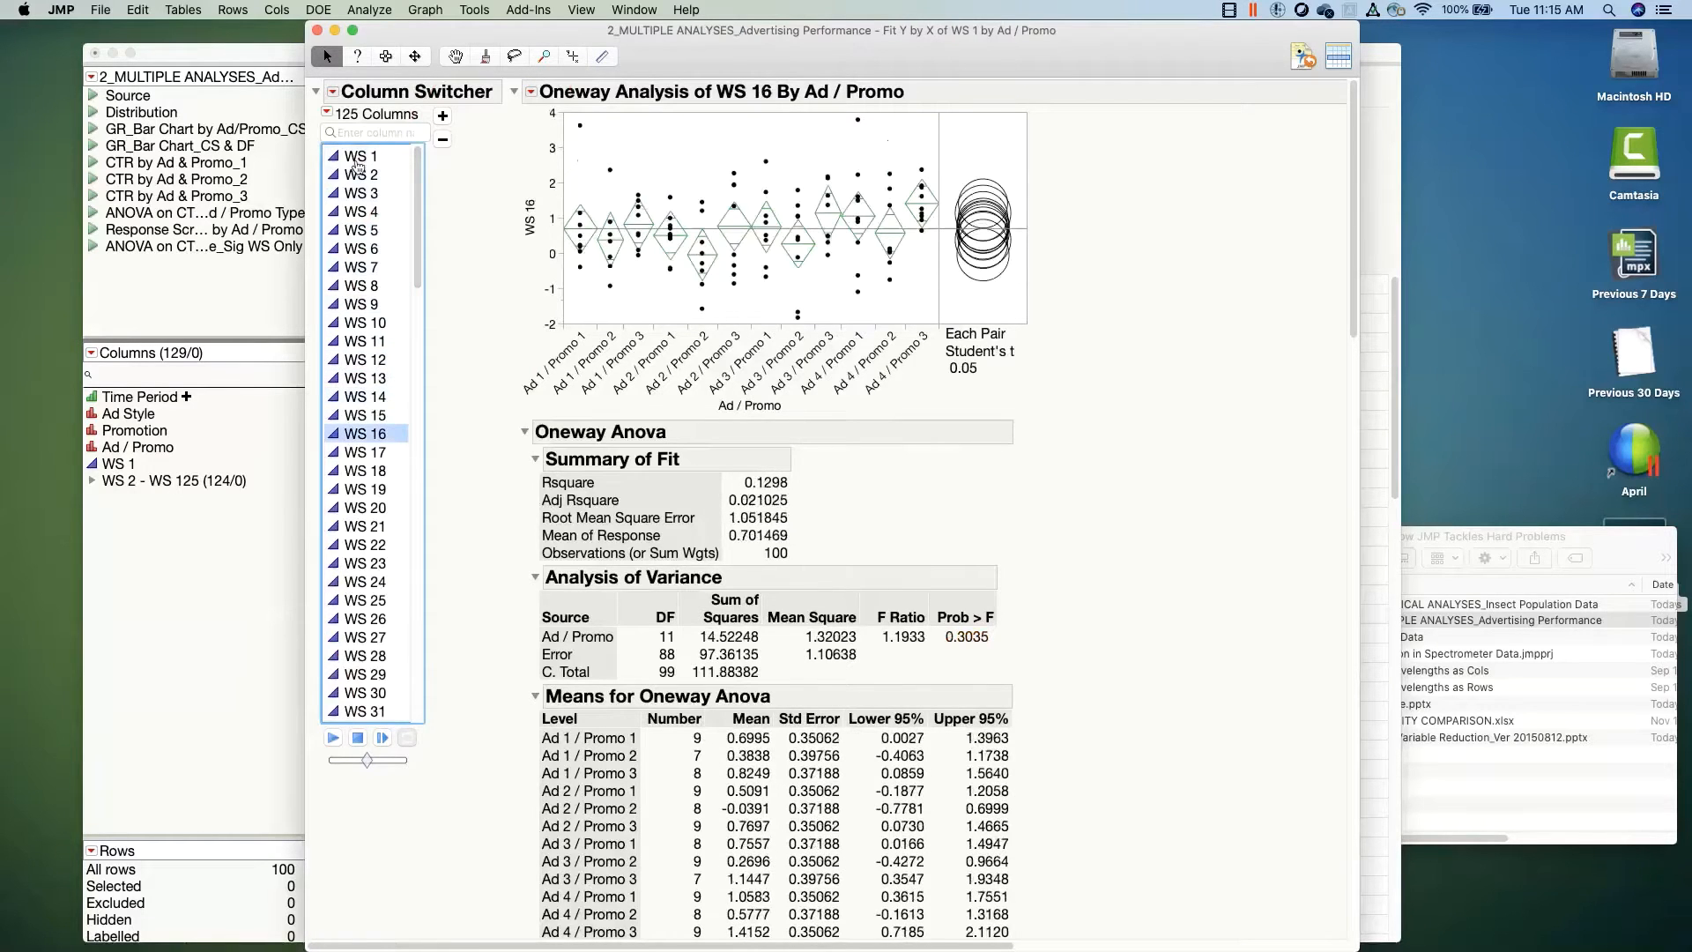
{"action": "key", "text": "Down"}
{"action": "key", "text": "Down"}
{"action": "key", "text": "Down"}
{"action": "key", "text": "Down"}
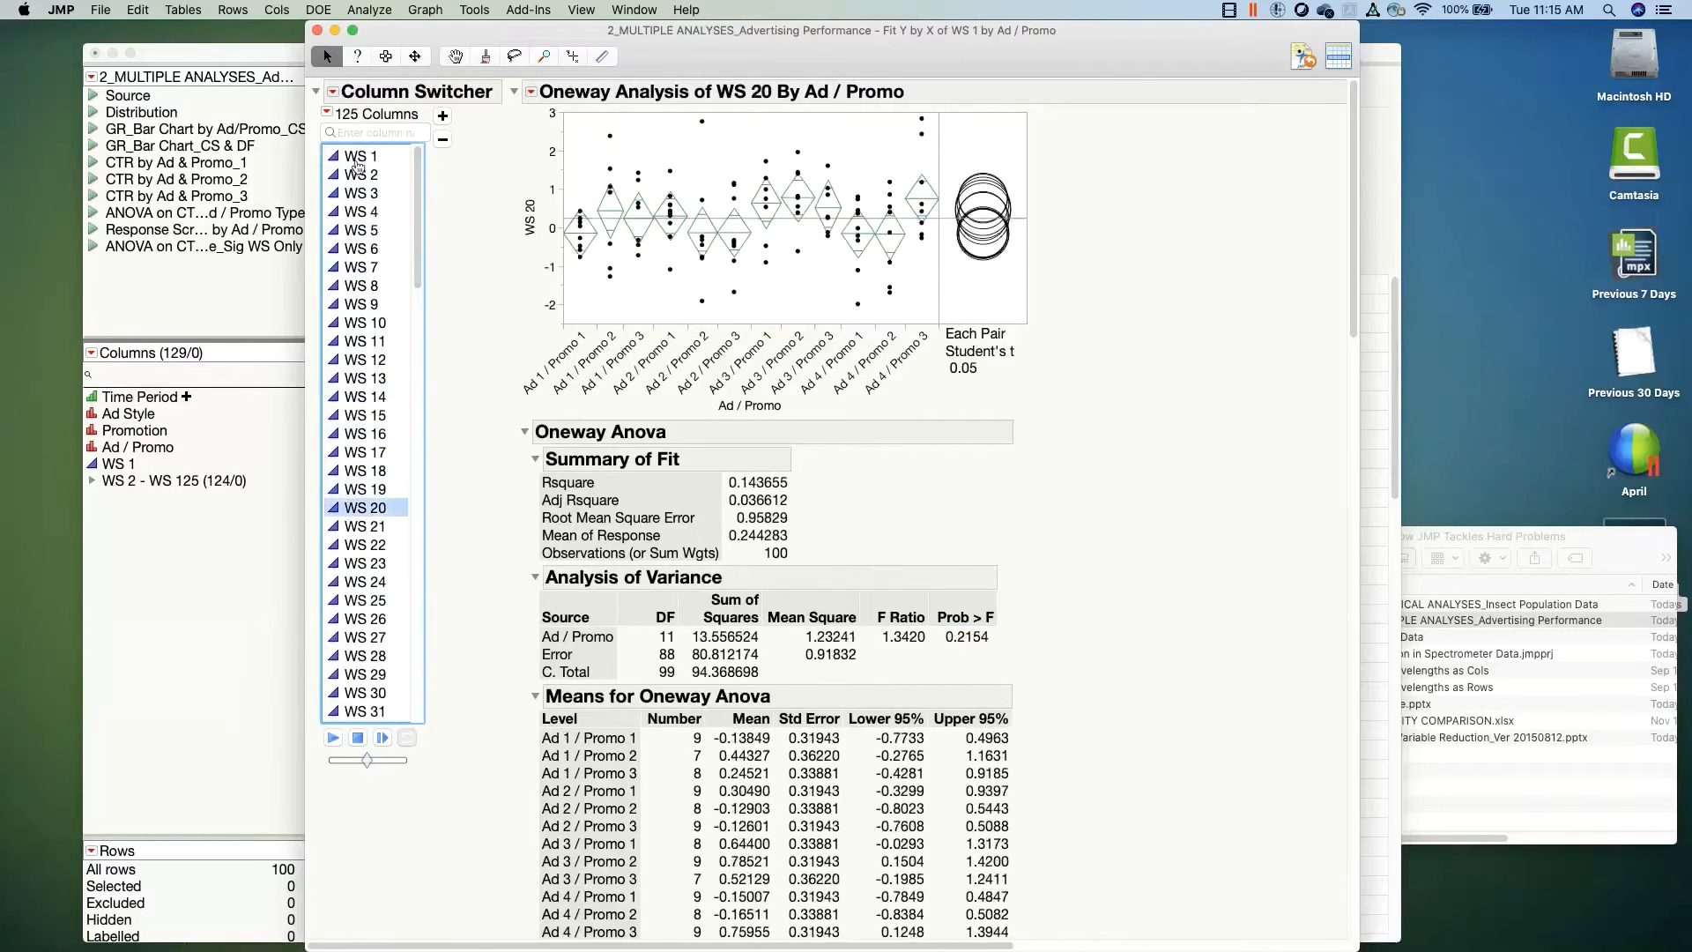
{"action": "key", "text": "Down"}
{"action": "key", "text": "Down"}
{"action": "key", "text": "Down"}
{"action": "key", "text": "Down"}
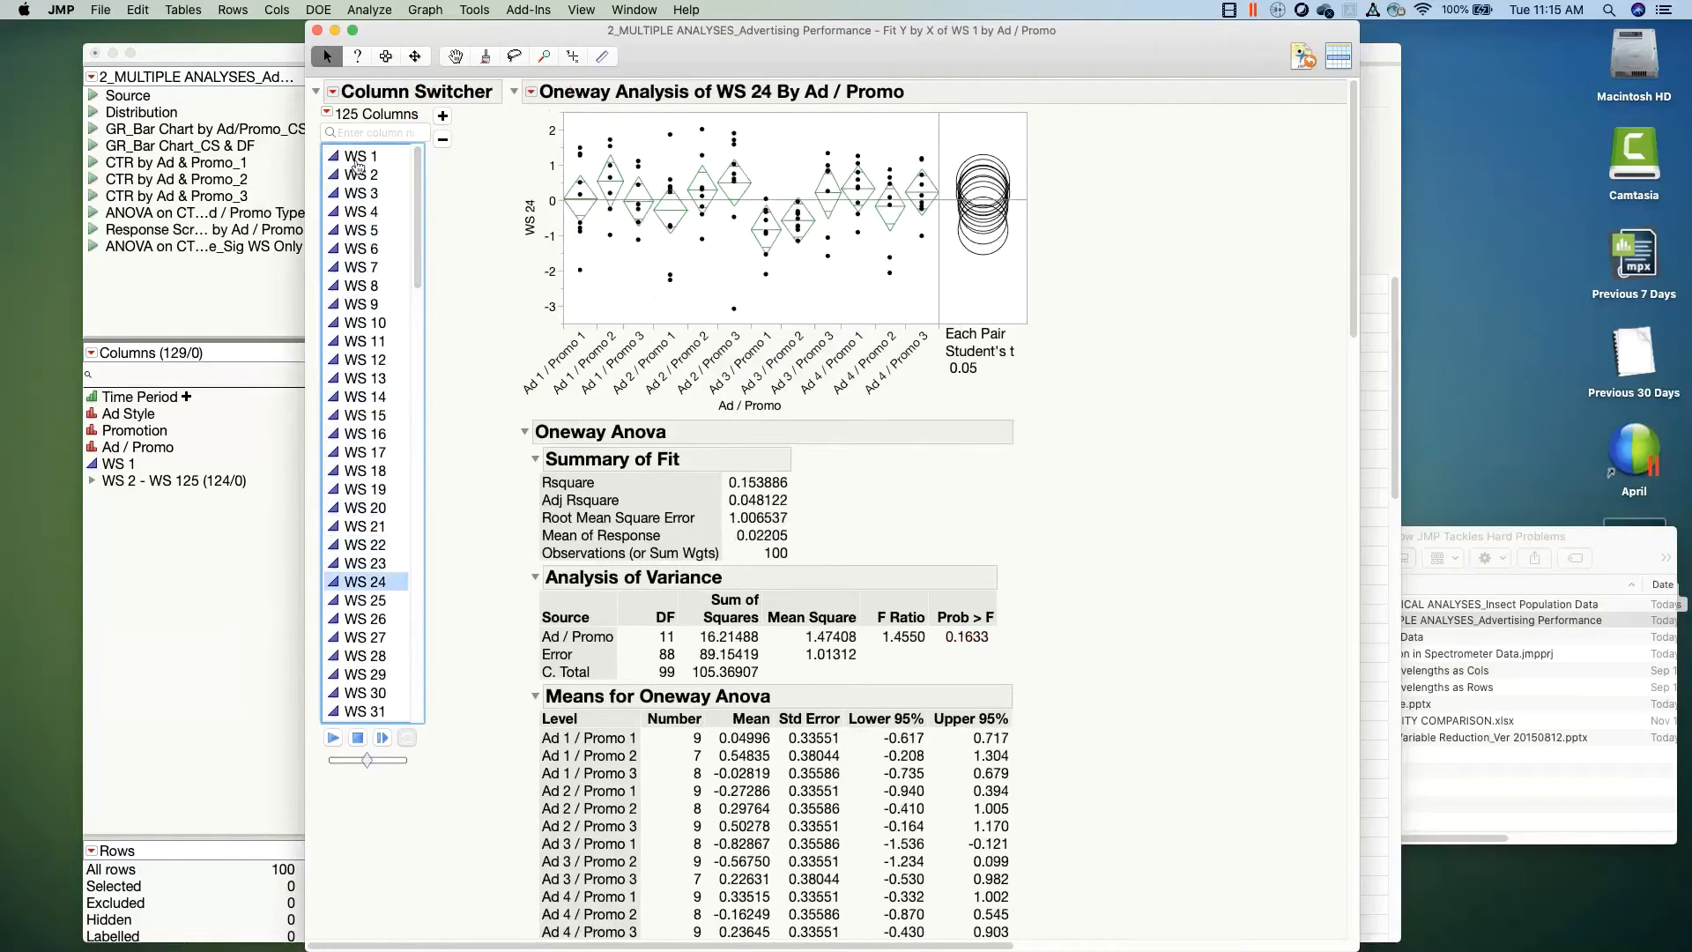
{"action": "key", "text": "Down"}
{"action": "key", "text": "Down"}
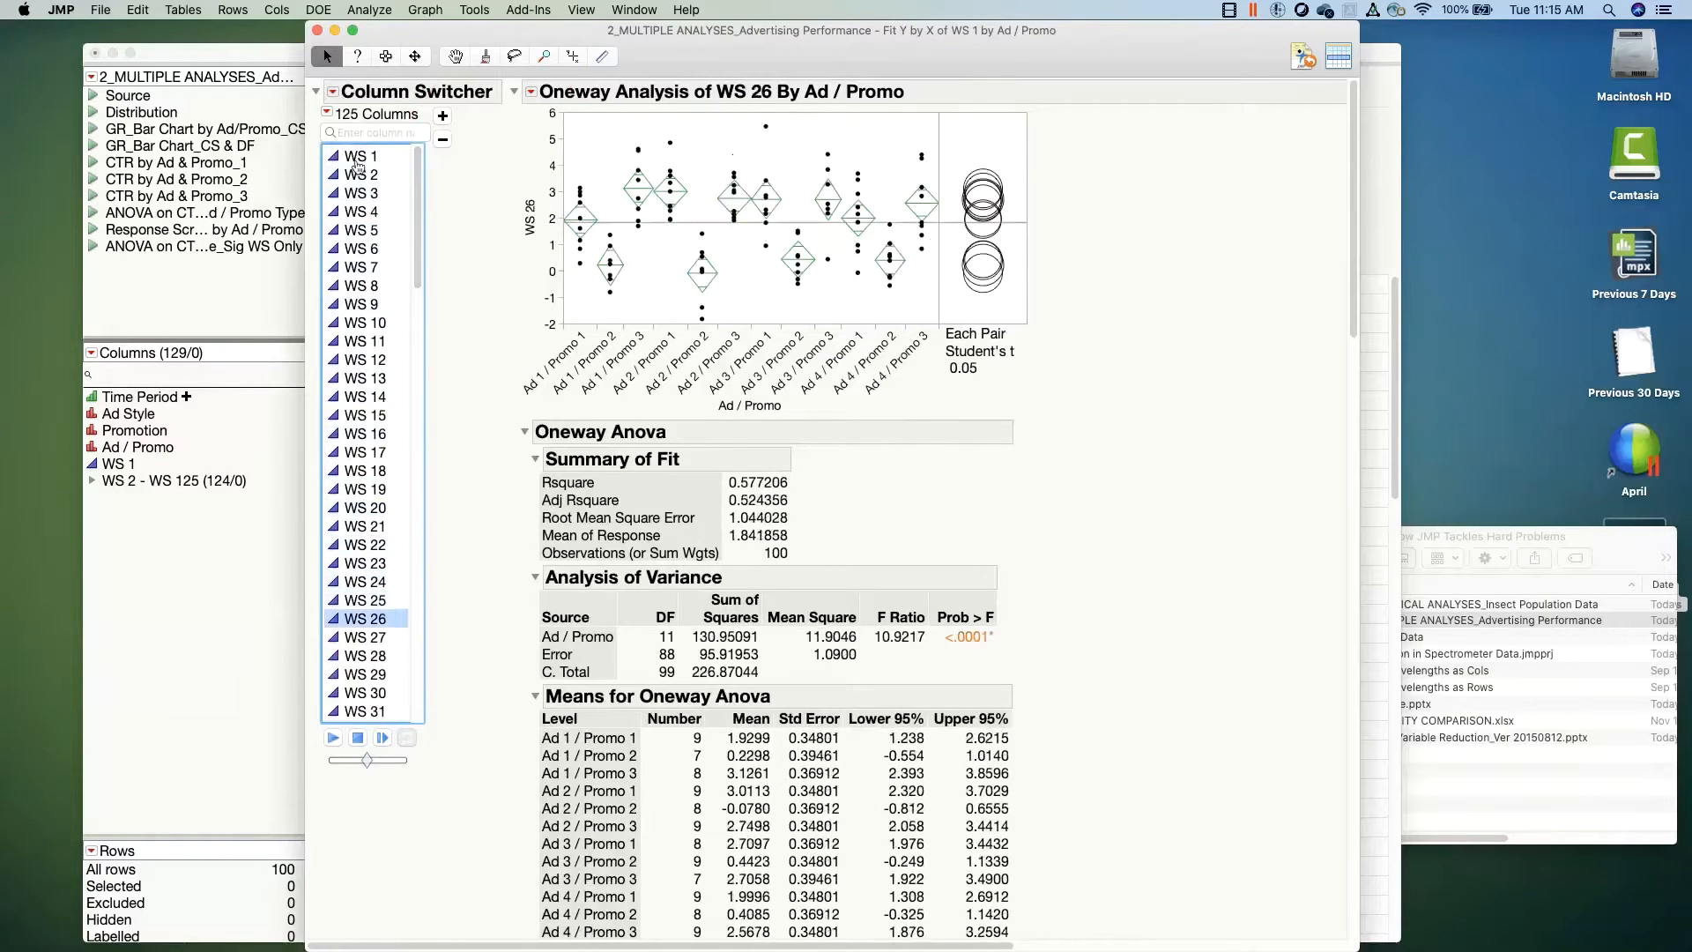
{"action": "key", "text": "Down"}
{"action": "key", "text": "Down"}
{"action": "key", "text": "Down"}
{"action": "key", "text": "Down"}
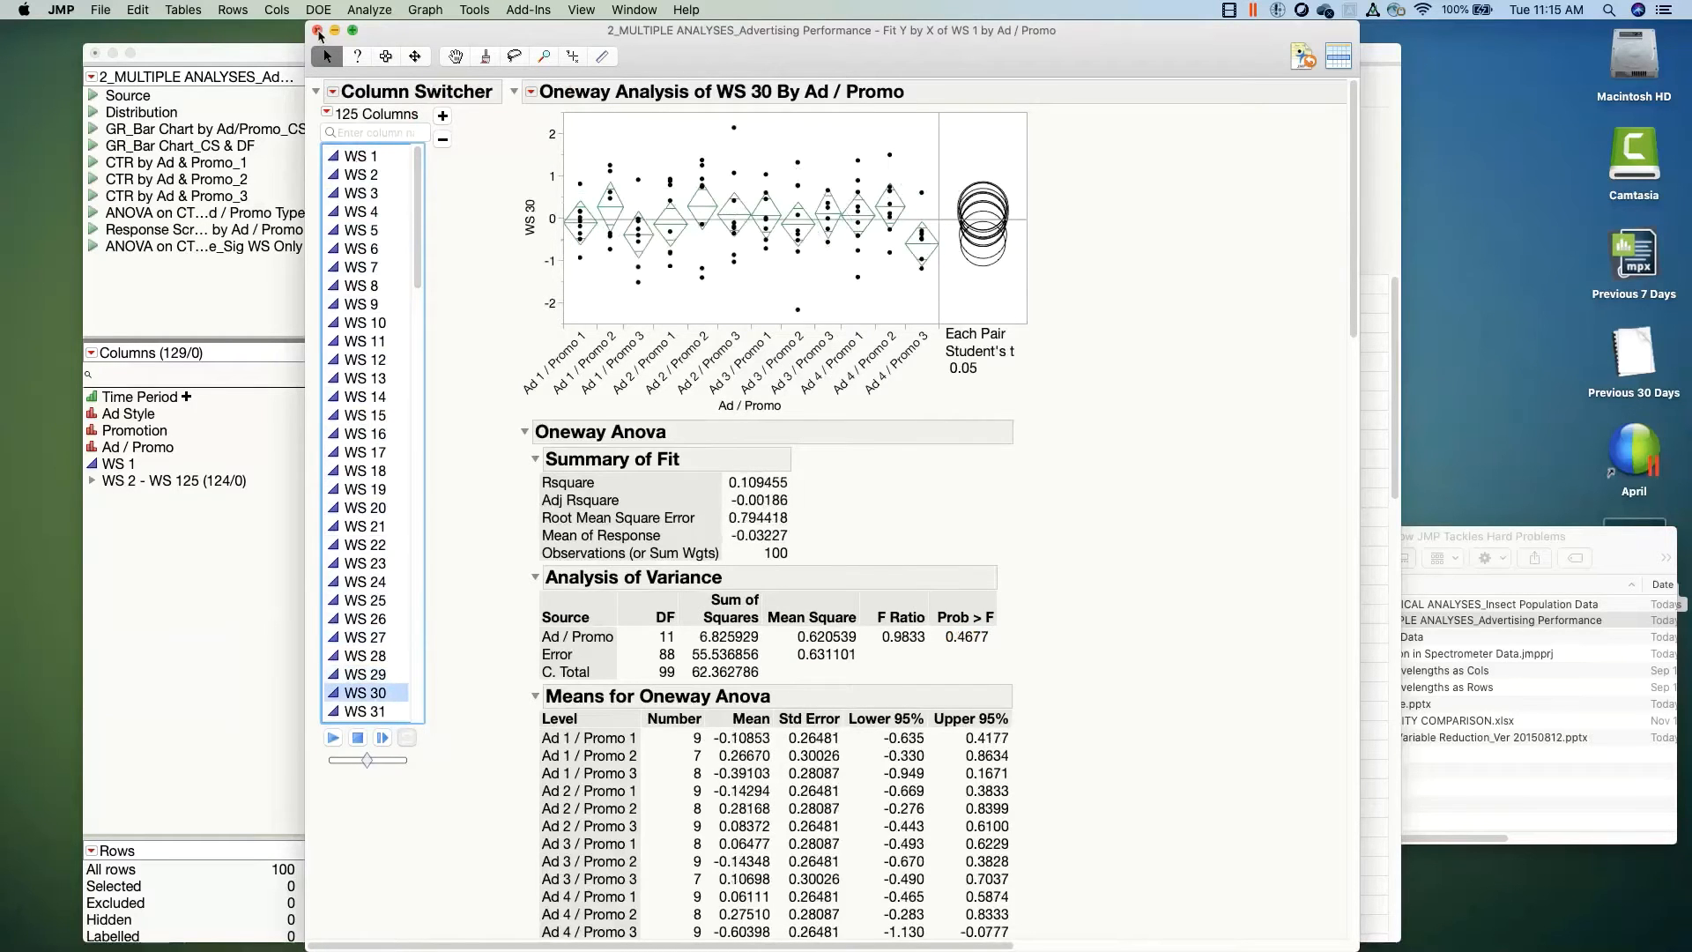
{"action": "left_click", "coordinate": [316, 30]}
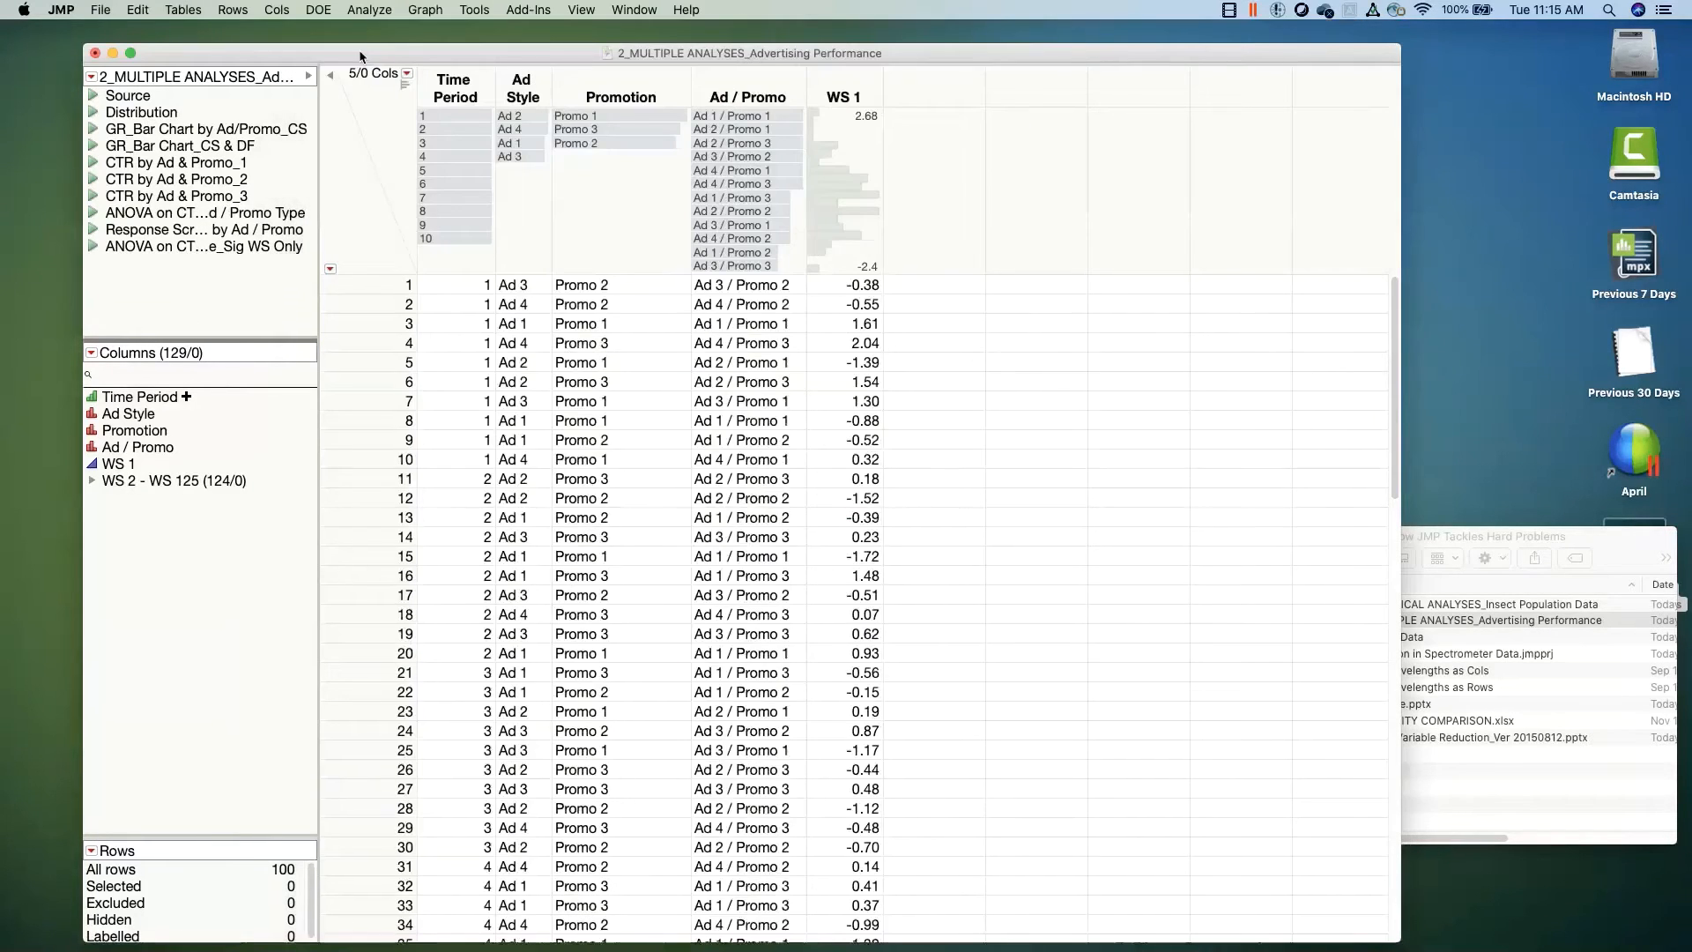
Step: Run Response Screening with the recalled roles, WS columns as responses and Ad / Promo as X, and enlarge and reposition the PValues table
{"action": "left_click", "coordinate": [369, 9]}
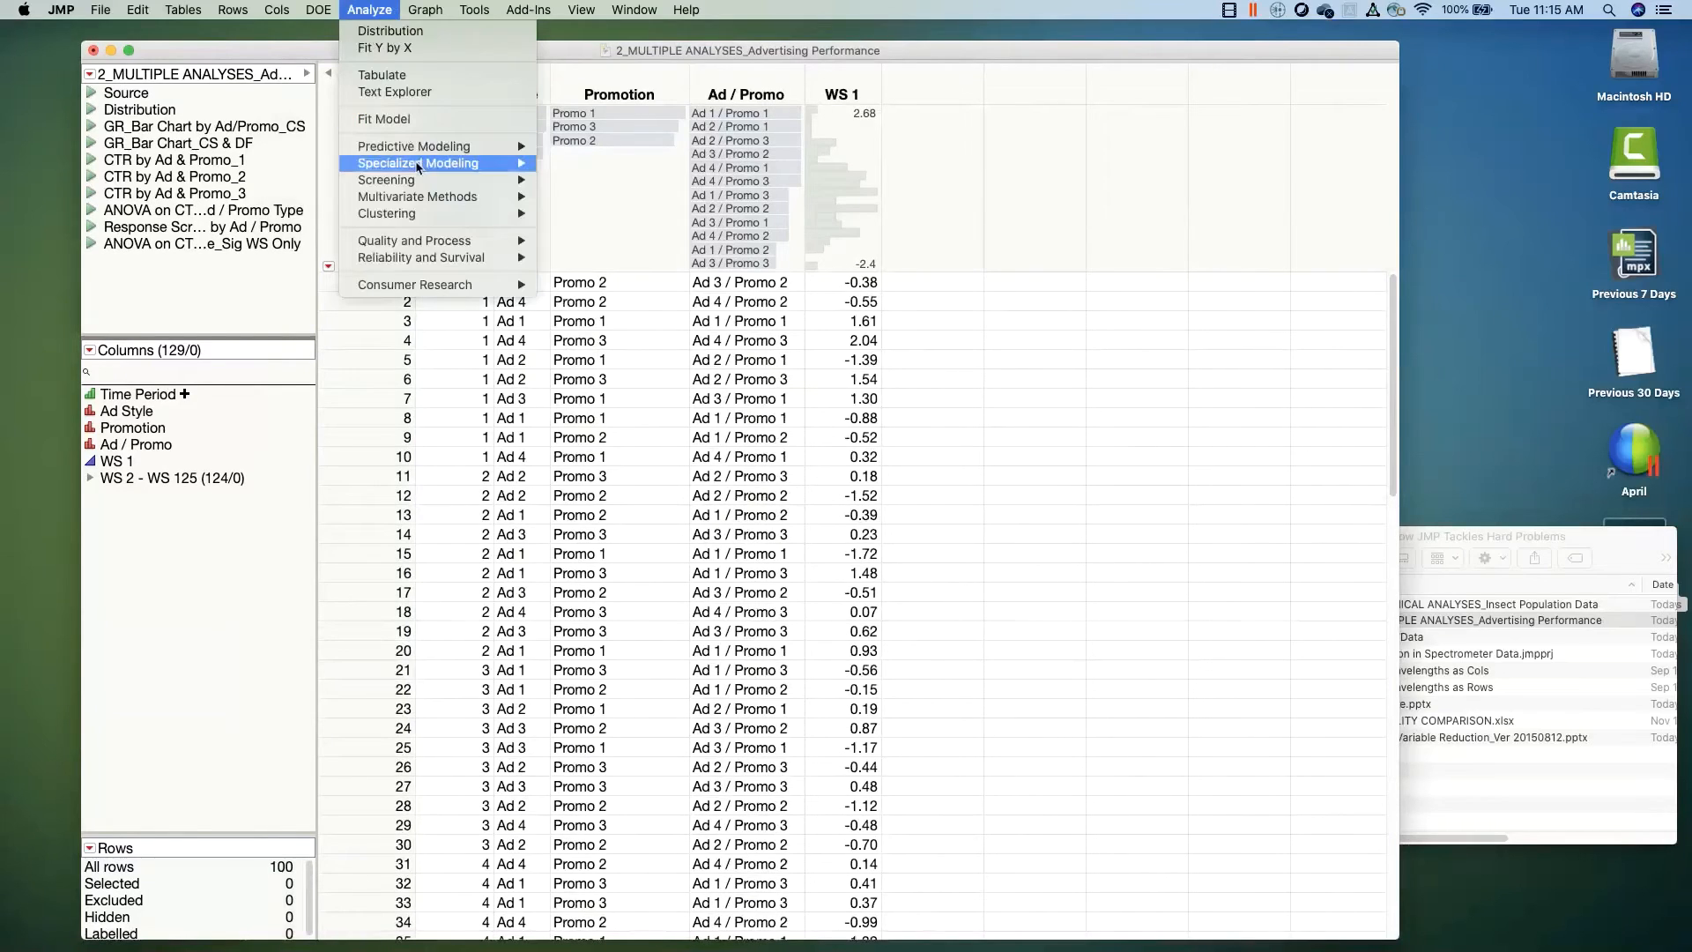
{"action": "mouse_move", "coordinate": [423, 180]}
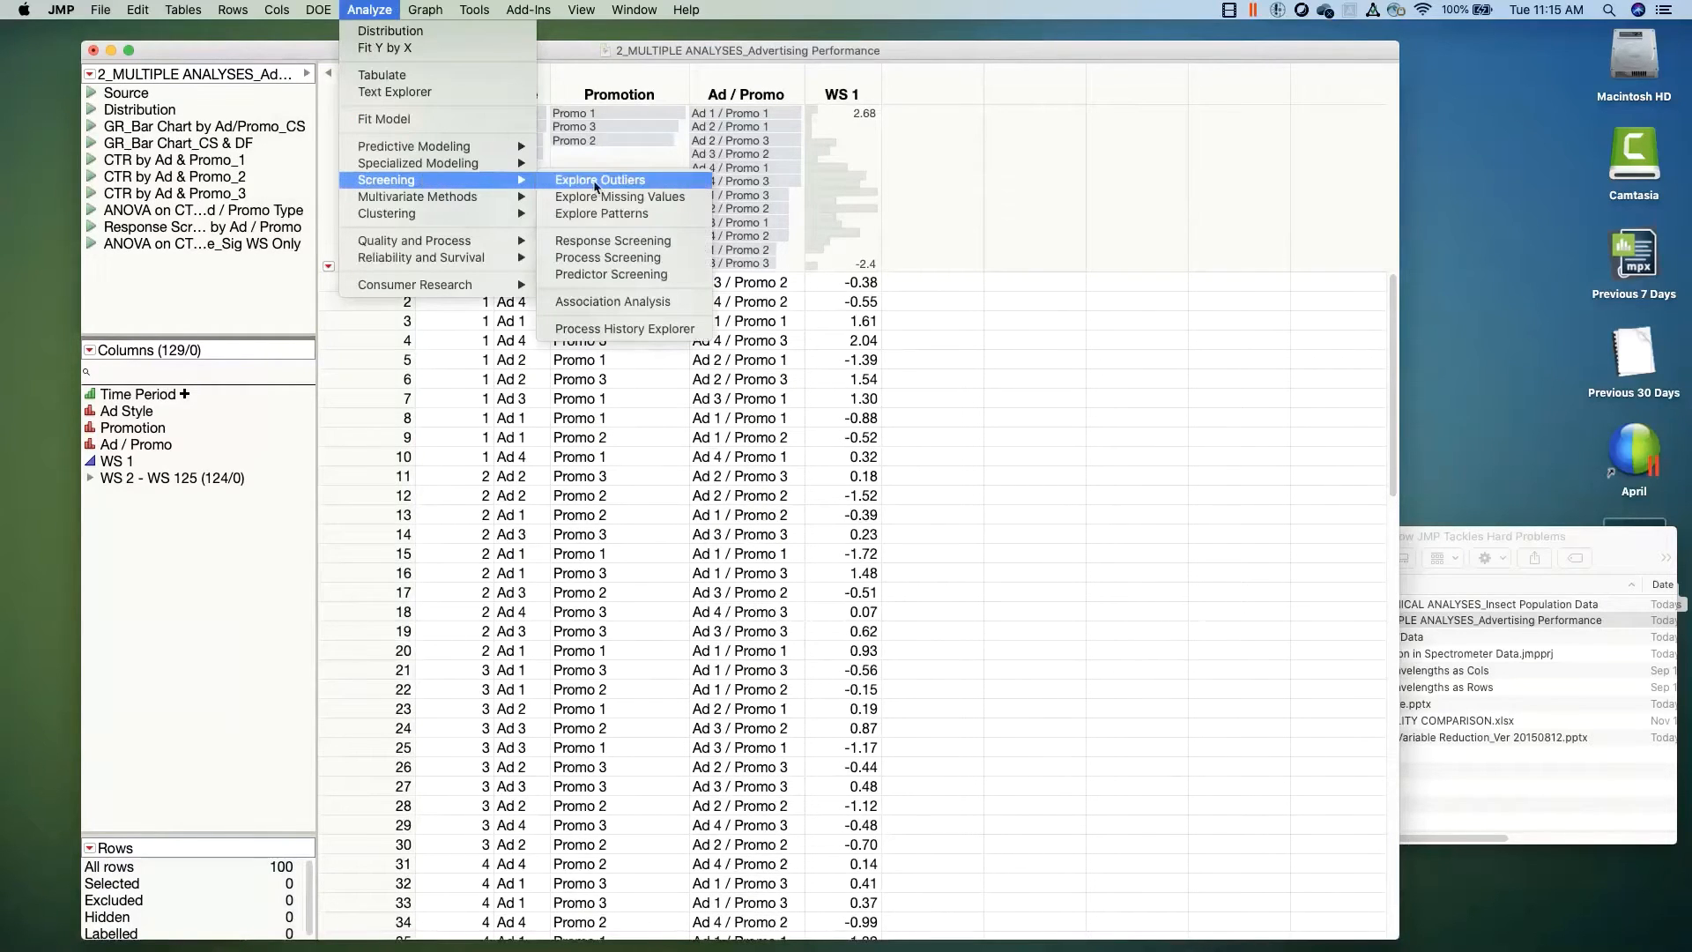
{"action": "left_click", "coordinate": [686, 244]}
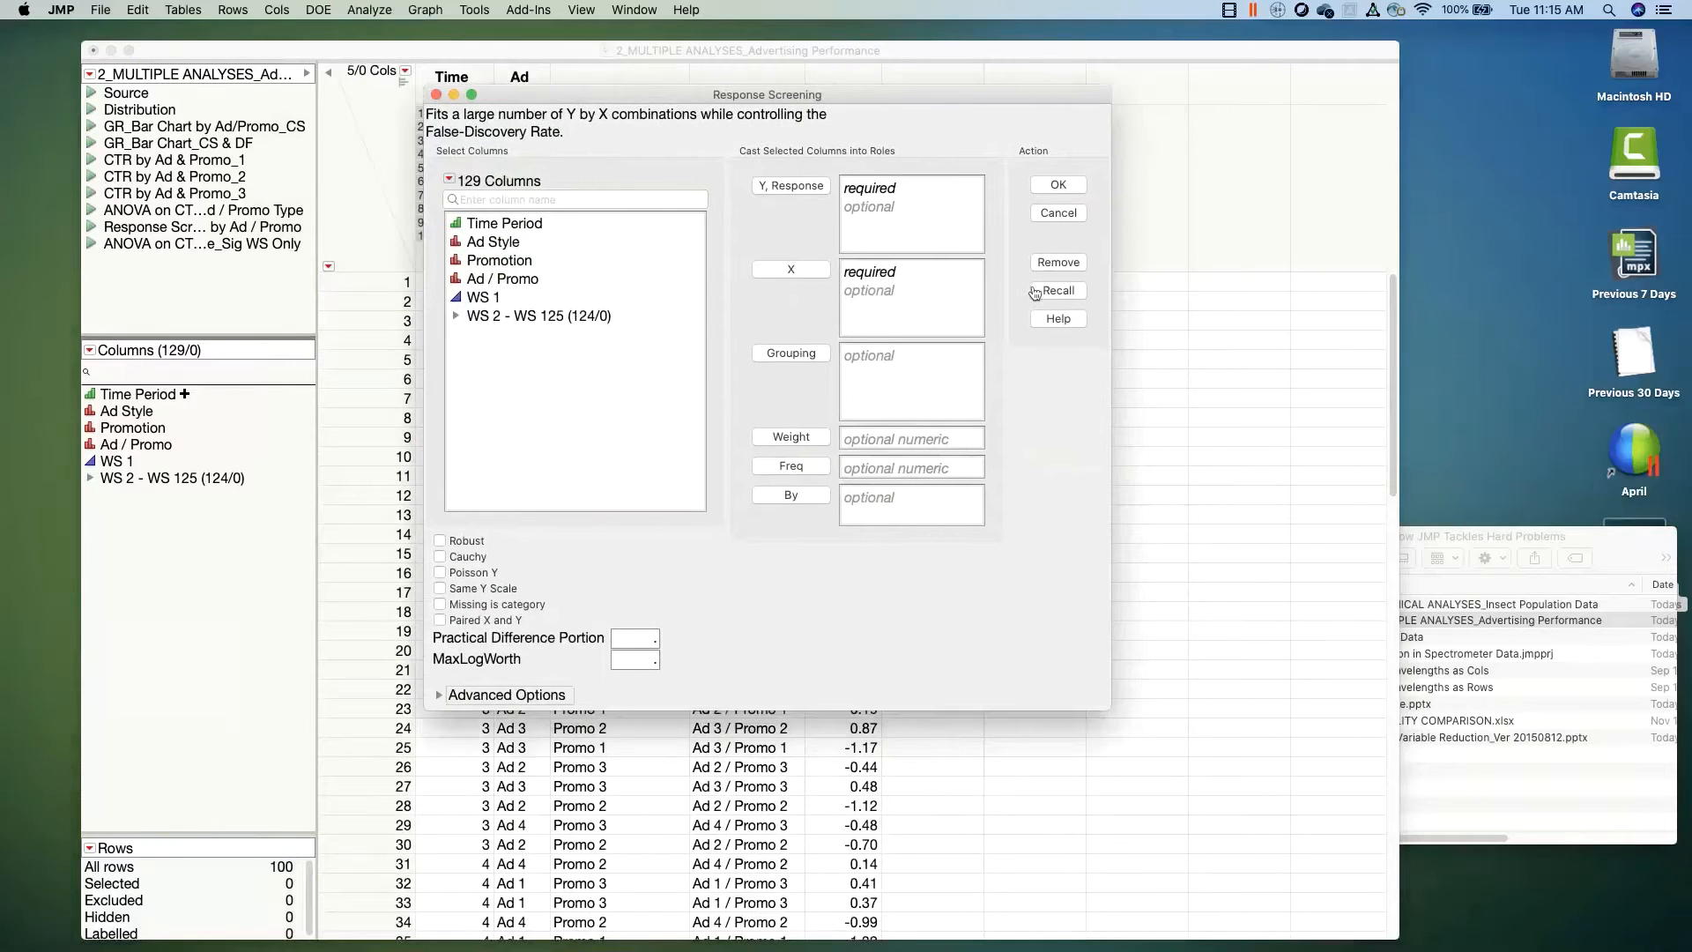
{"action": "left_click", "coordinate": [1035, 292]}
{"action": "scroll", "coordinate": [974, 230], "scroll_direction": "down", "scroll_amount": 15}
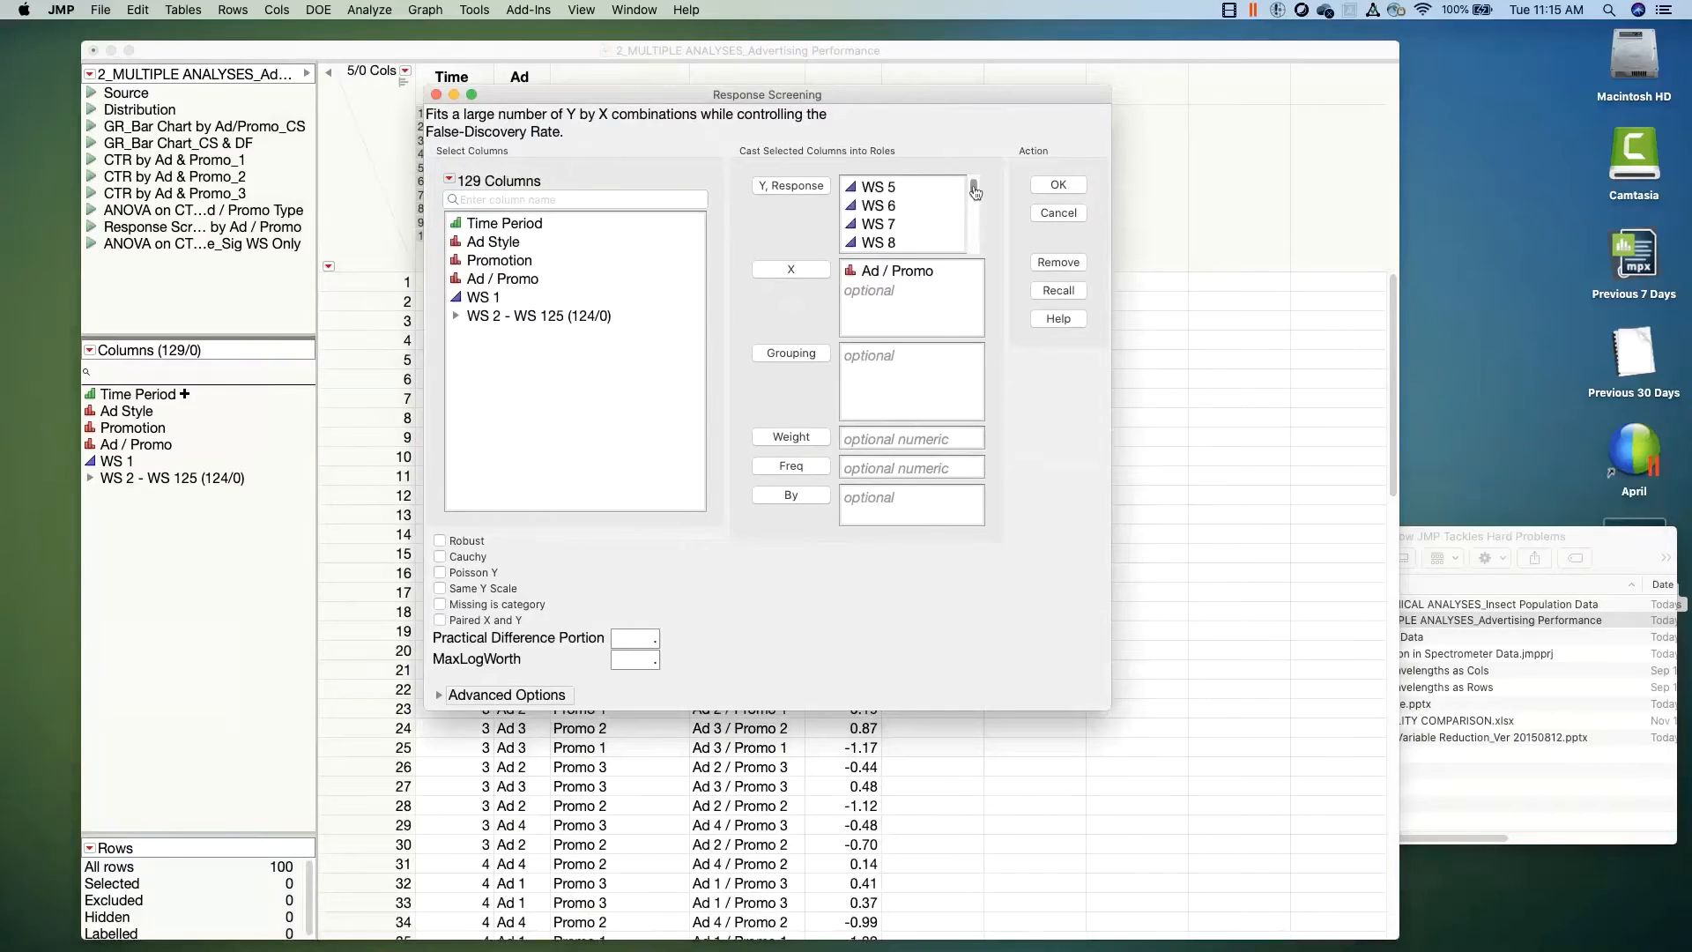
{"action": "scroll", "coordinate": [975, 251], "scroll_direction": "up", "scroll_amount": 15}
{"action": "left_click_drag", "start_coordinate": [830, 95], "coordinate": [797, 79]}
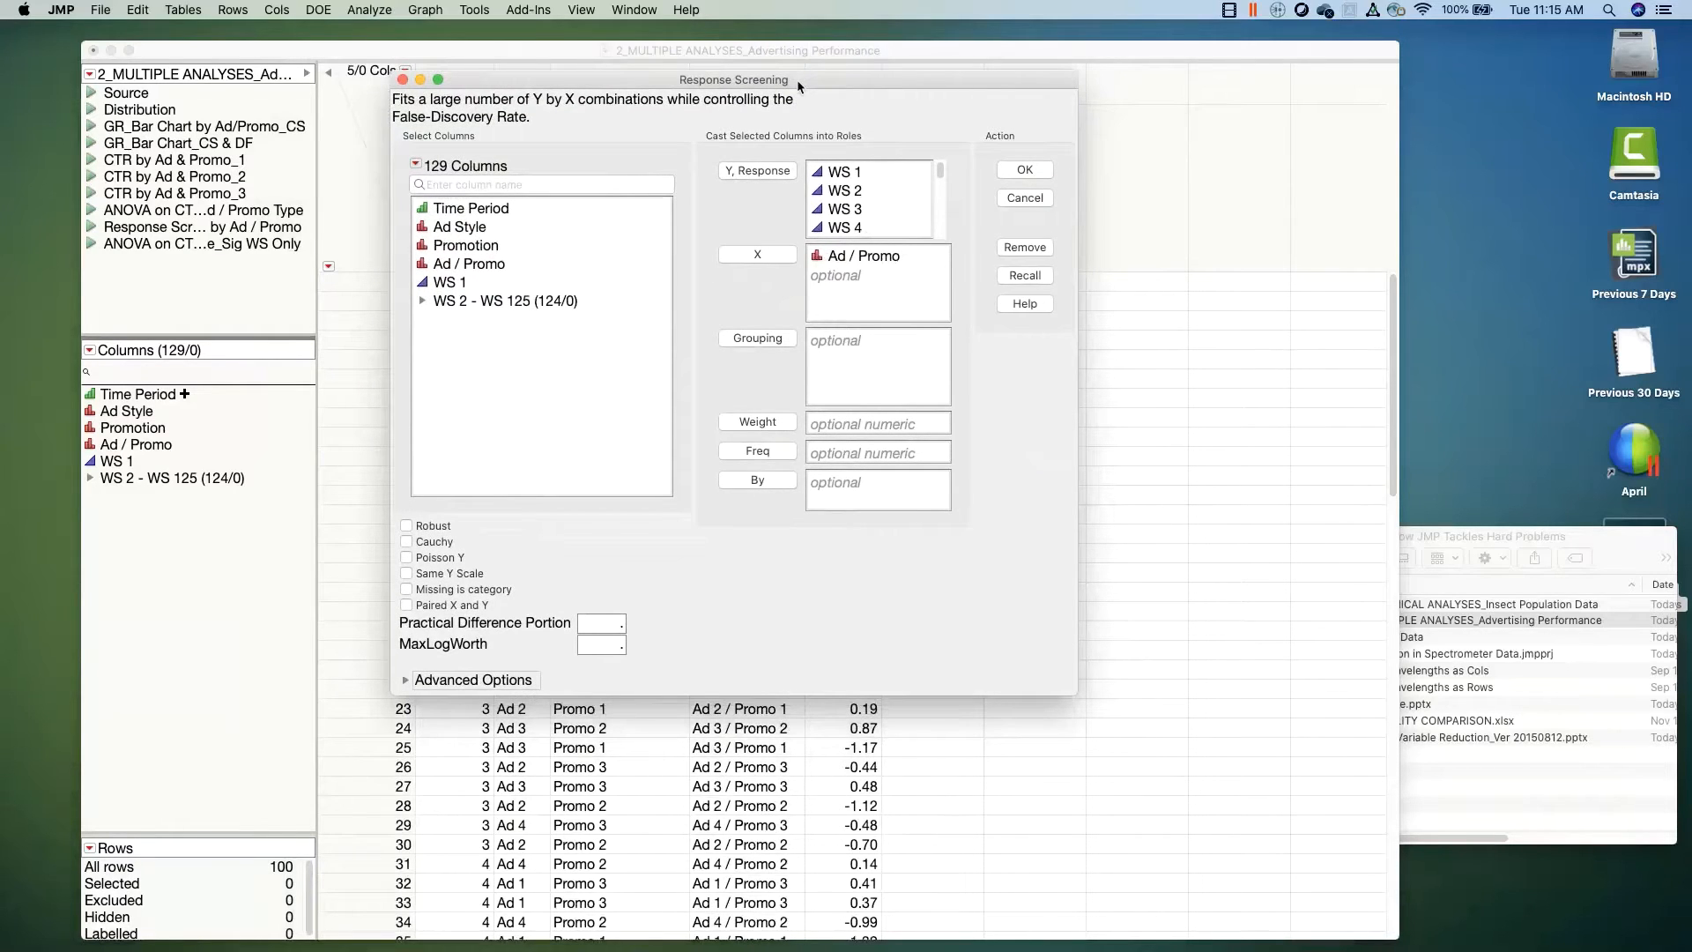
{"action": "left_click", "coordinate": [1007, 175]}
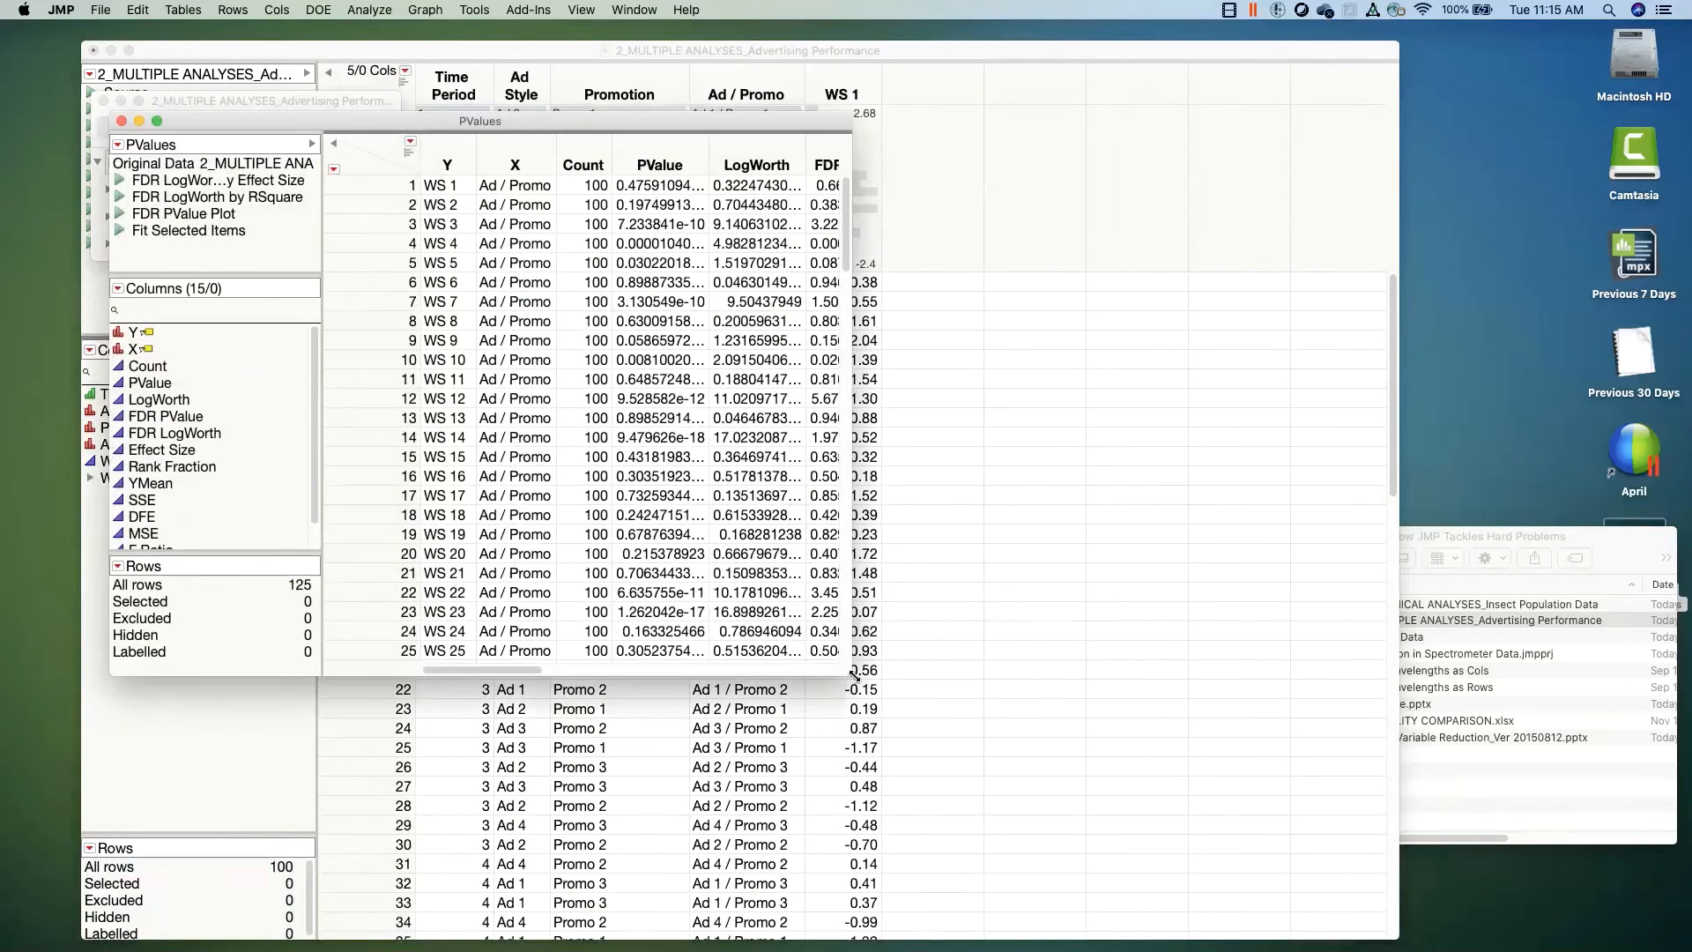
{"action": "left_click_drag", "start_coordinate": [854, 673], "coordinate": [1538, 839]}
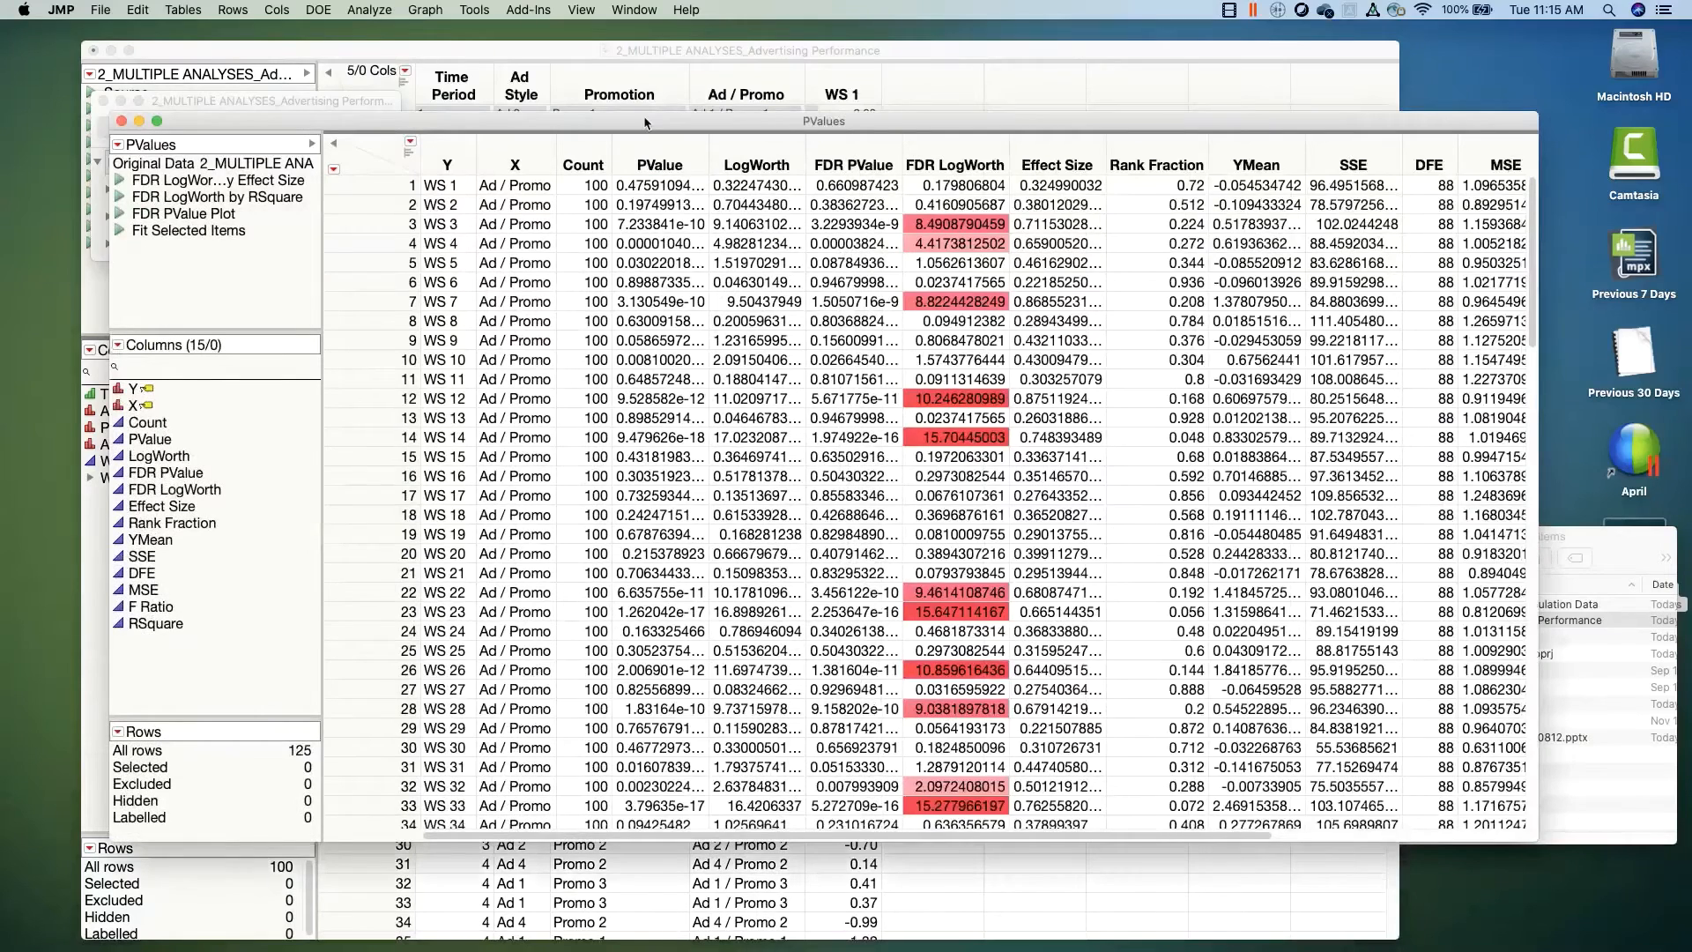
{"action": "left_click_drag", "start_coordinate": [647, 124], "coordinate": [587, 87]}
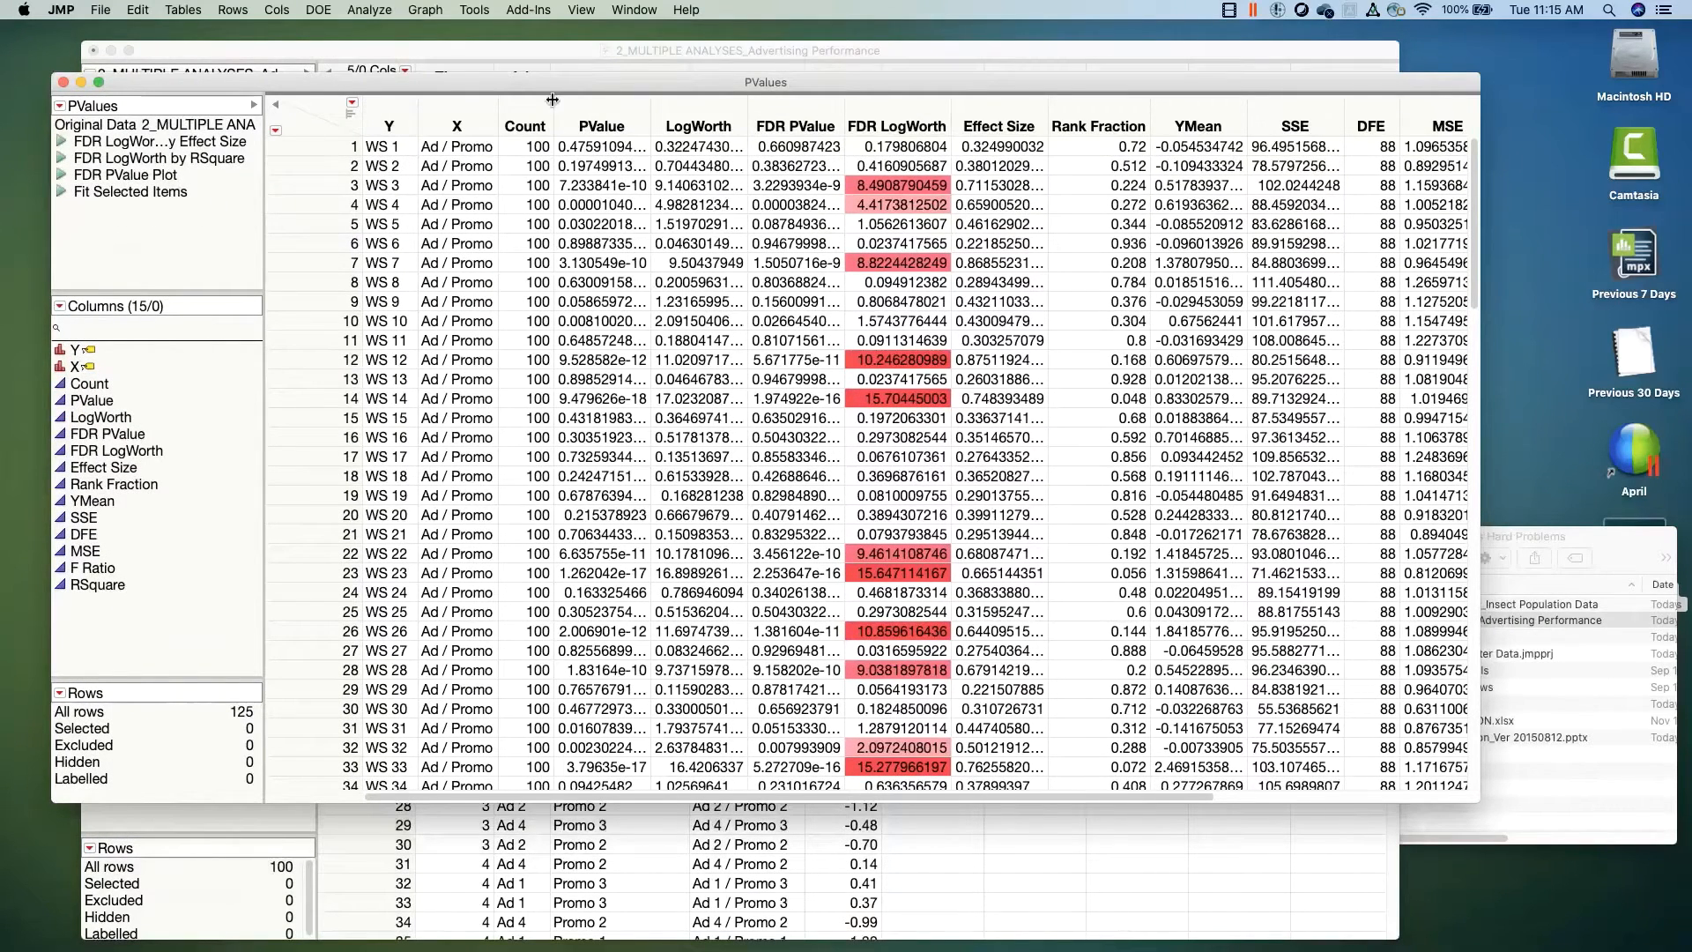
Step: Examine the PValues rows for WS 1 to WS 3 and the statistics columns across to RSquare
{"action": "left_click", "coordinate": [316, 148]}
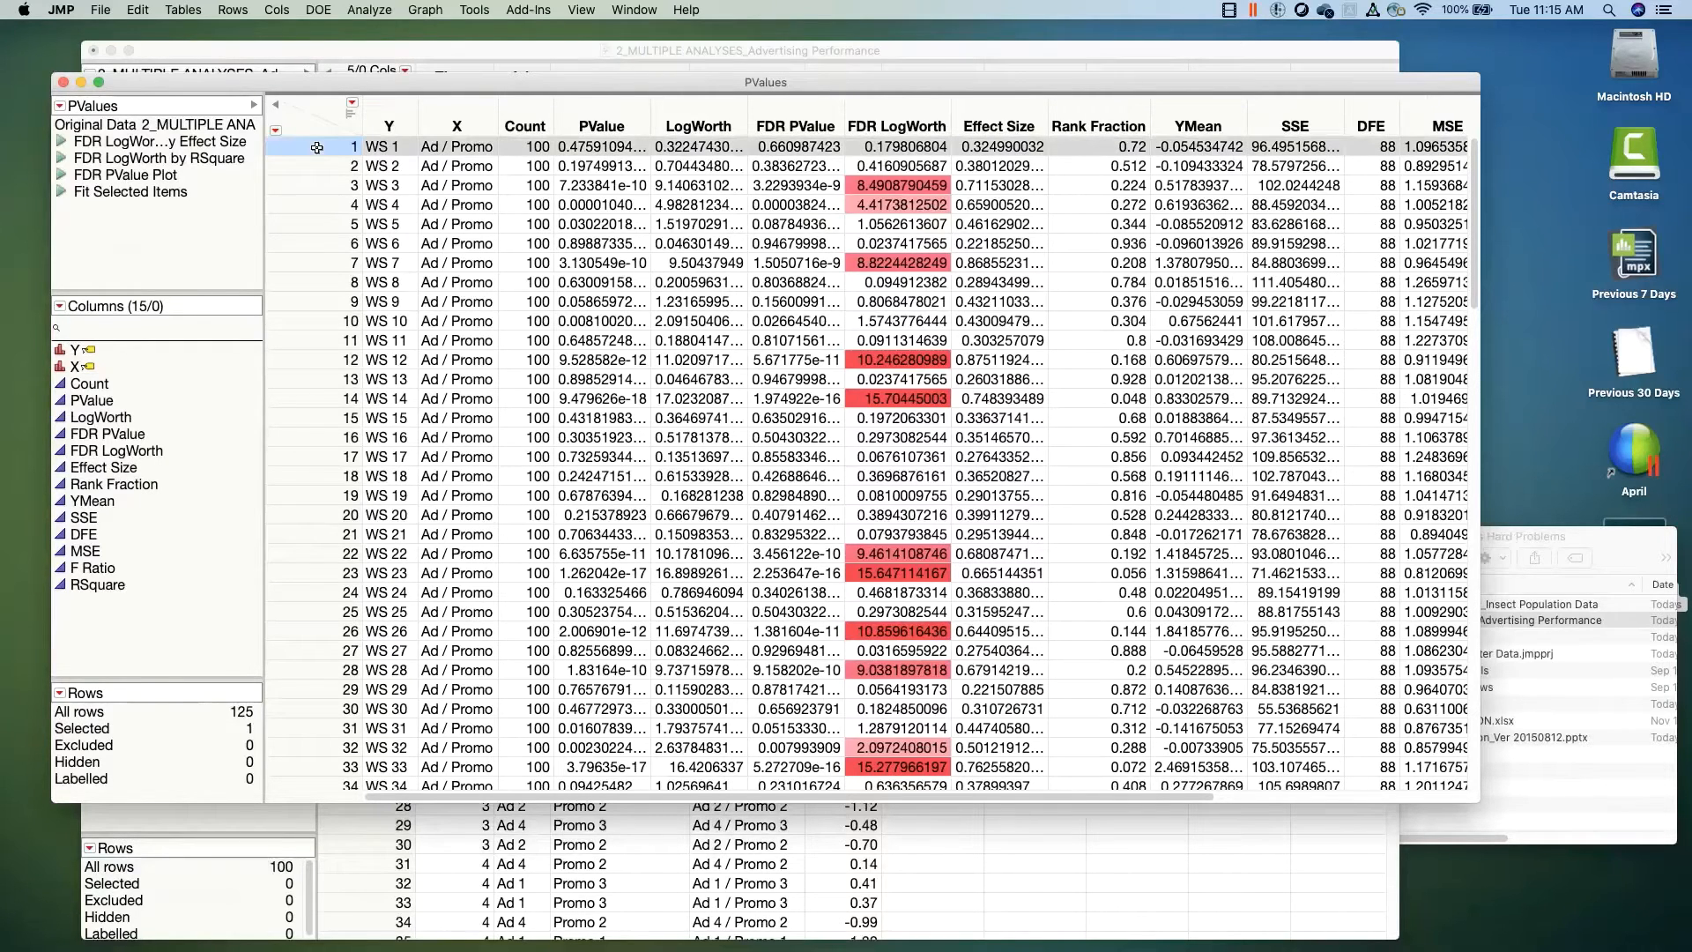
{"action": "key", "text": "Down"}
{"action": "key", "text": "Down"}
{"action": "left_click", "coordinate": [317, 148]}
{"action": "key", "text": "Down"}
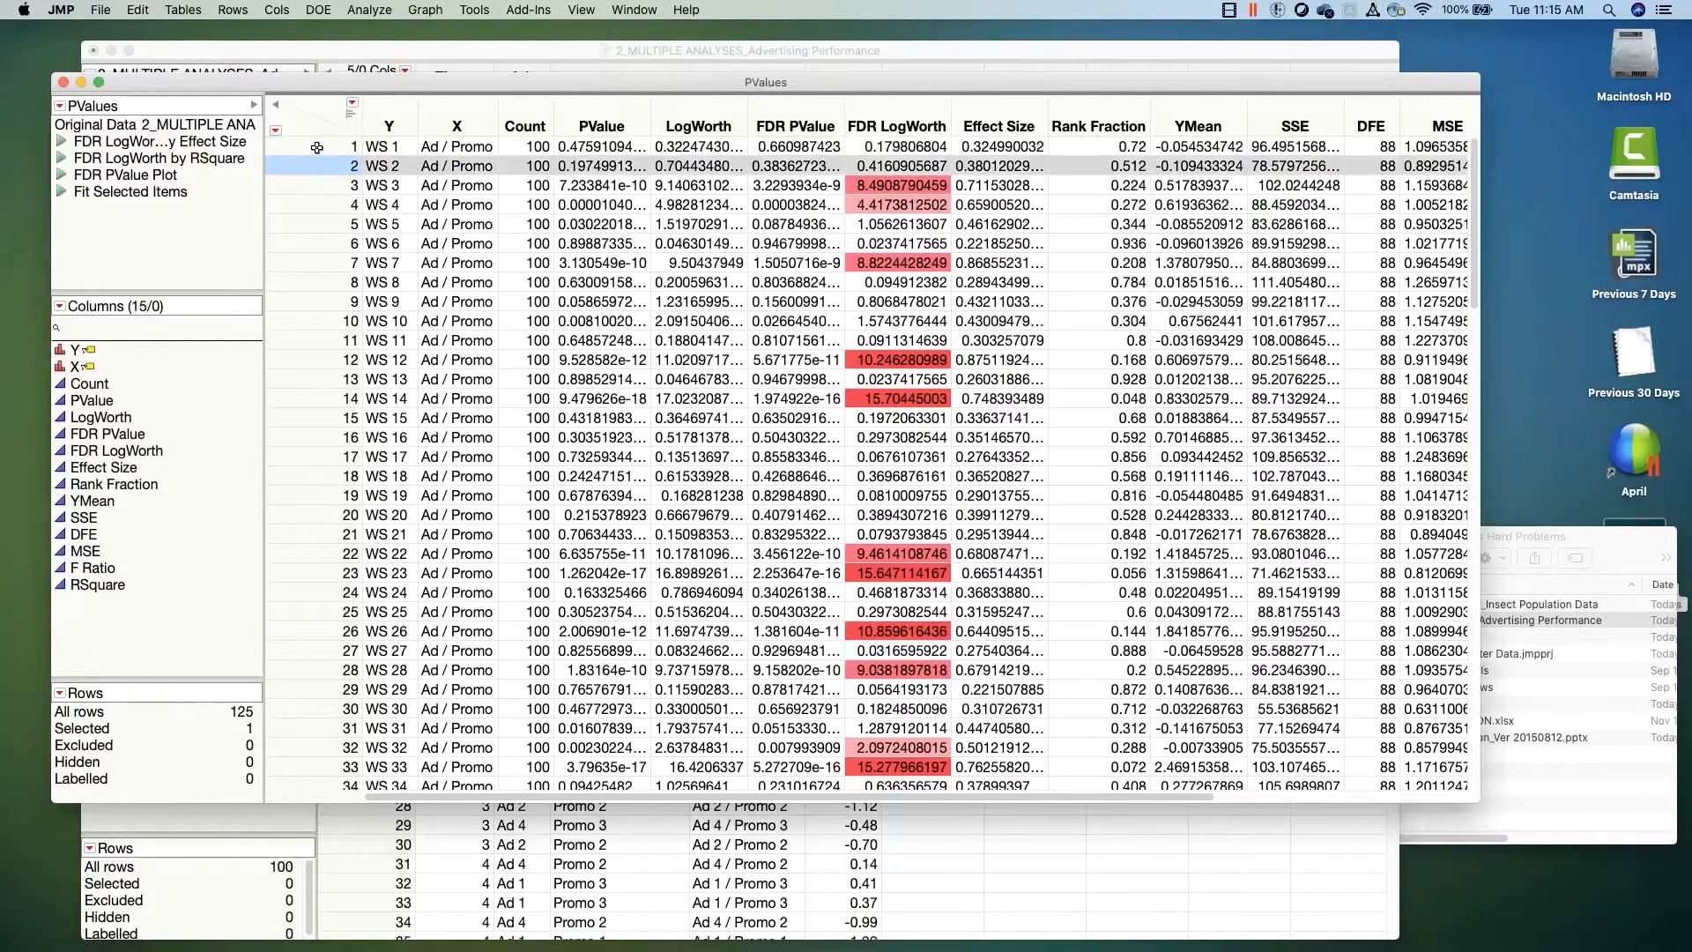
{"action": "key", "text": "Down"}
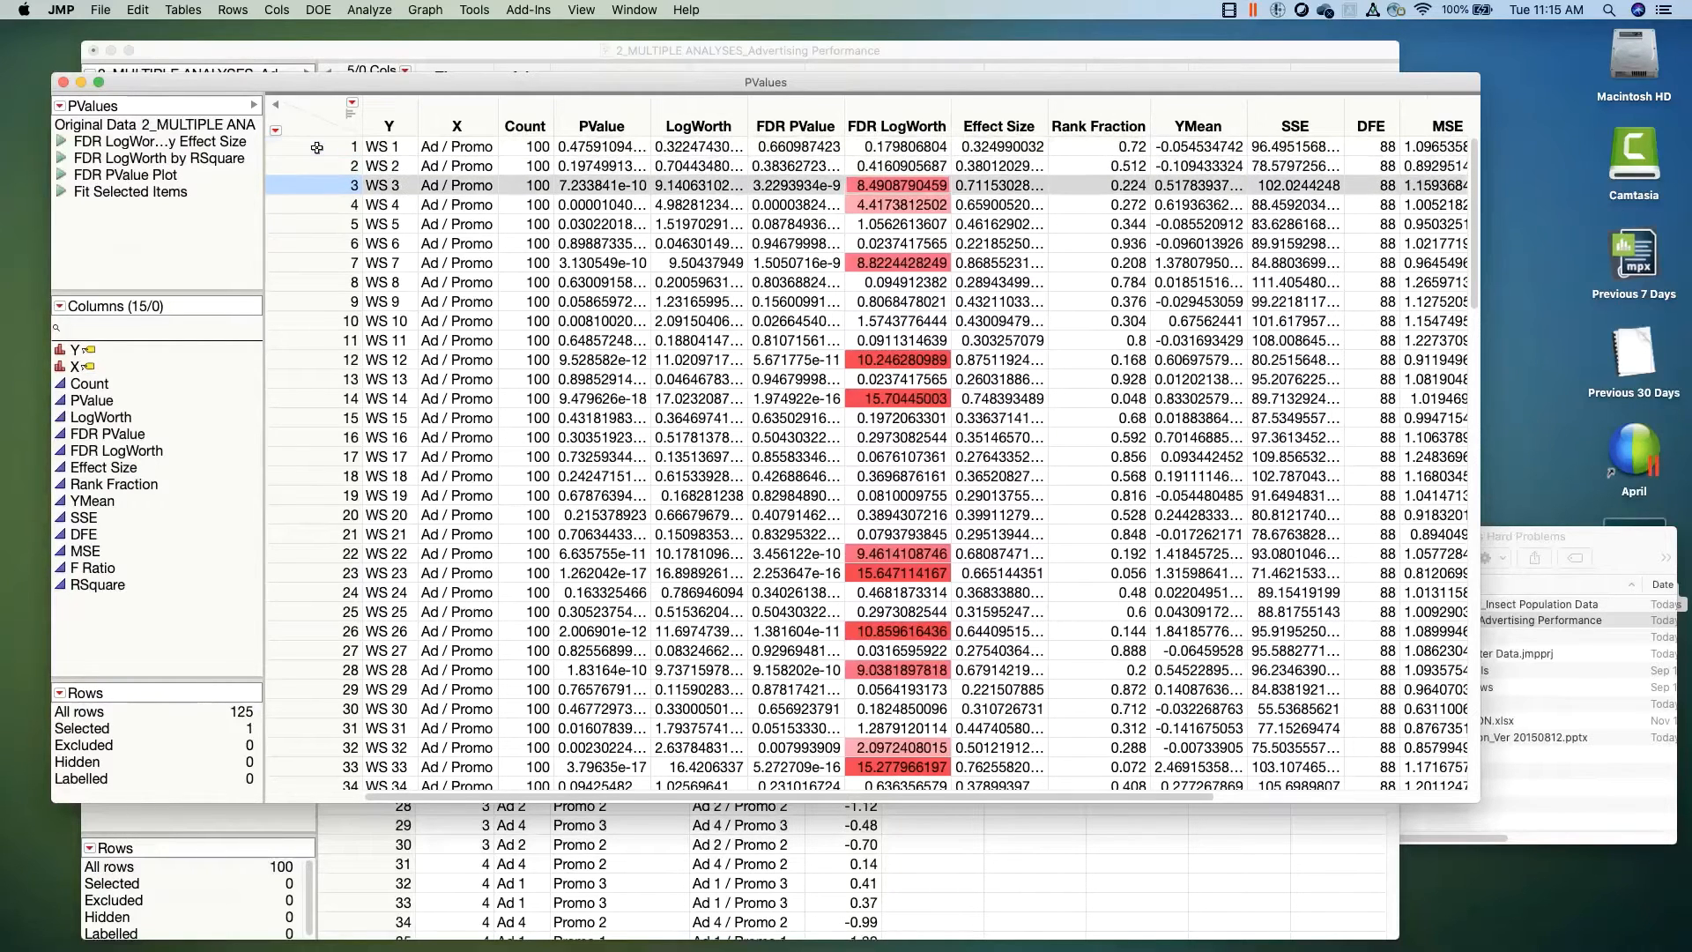
{"action": "left_click", "coordinate": [316, 148]}
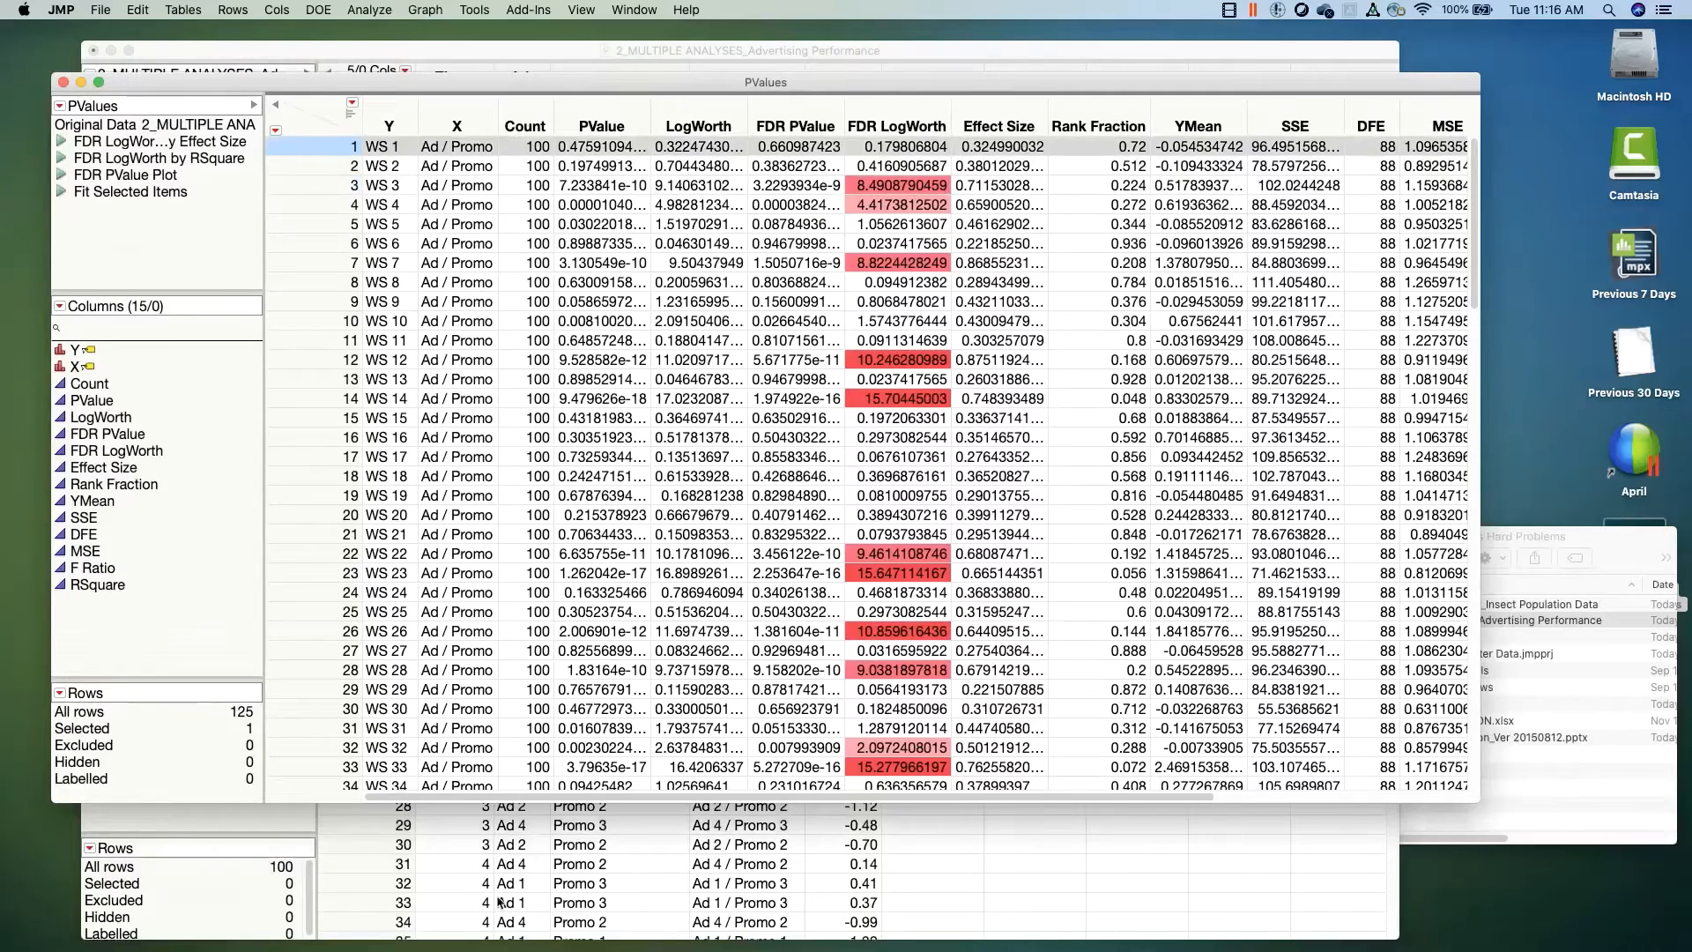
{"action": "left_click_drag", "start_coordinate": [498, 796], "coordinate": [838, 791]}
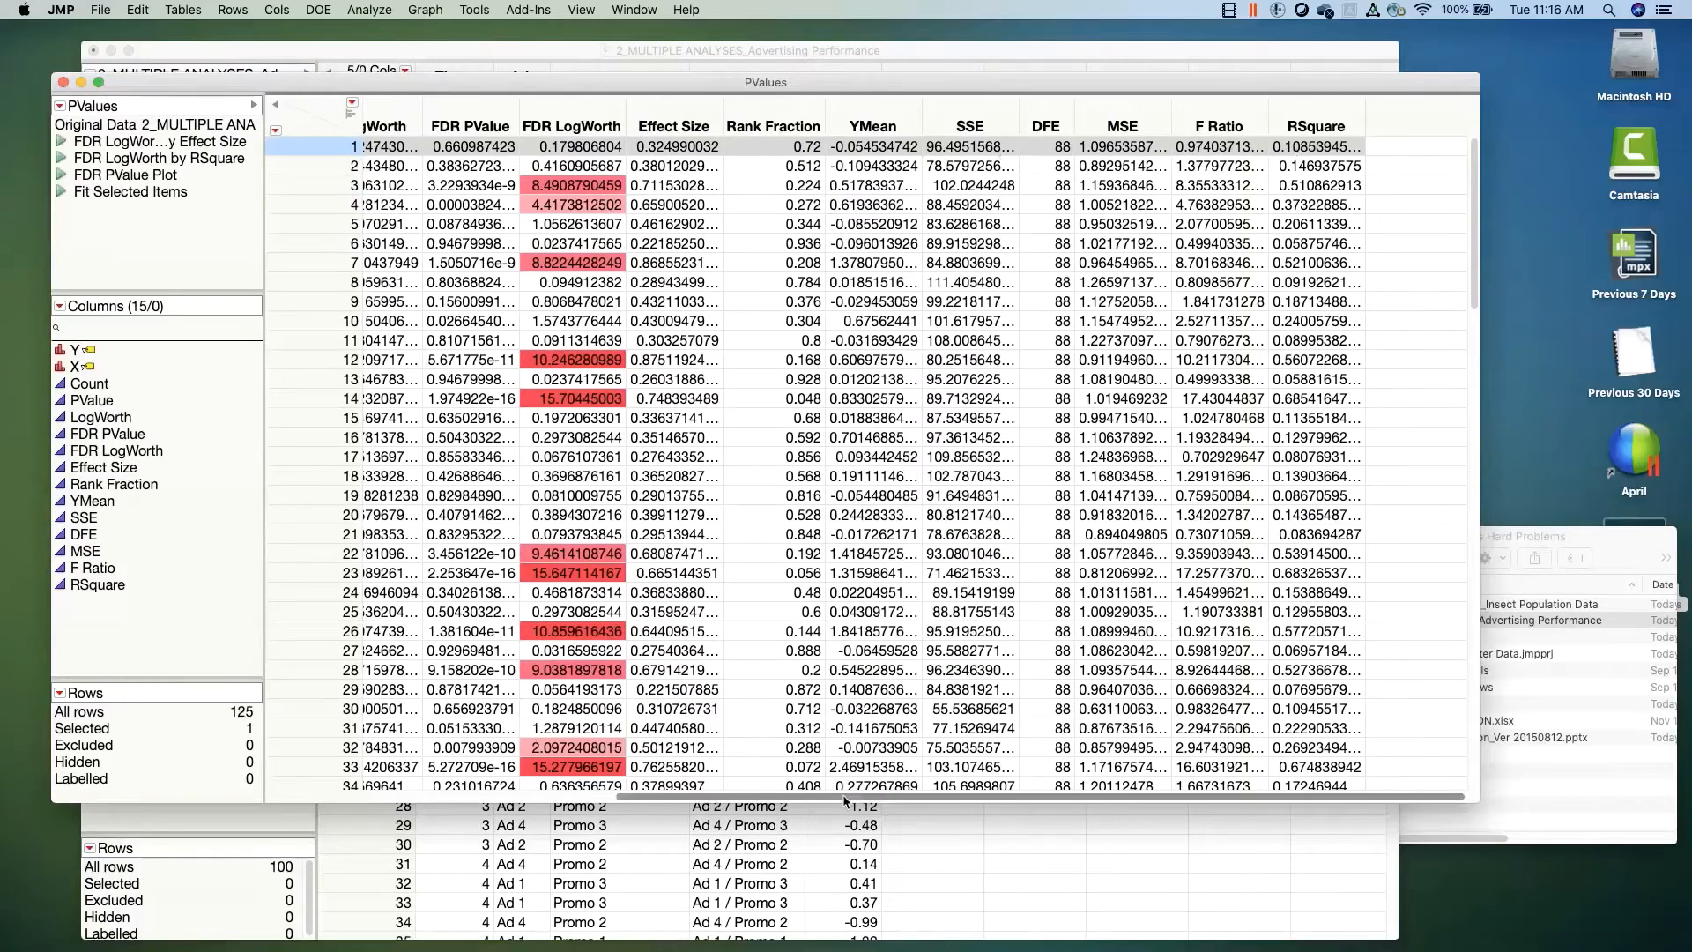
{"action": "left_click_drag", "start_coordinate": [845, 801], "coordinate": [524, 808]}
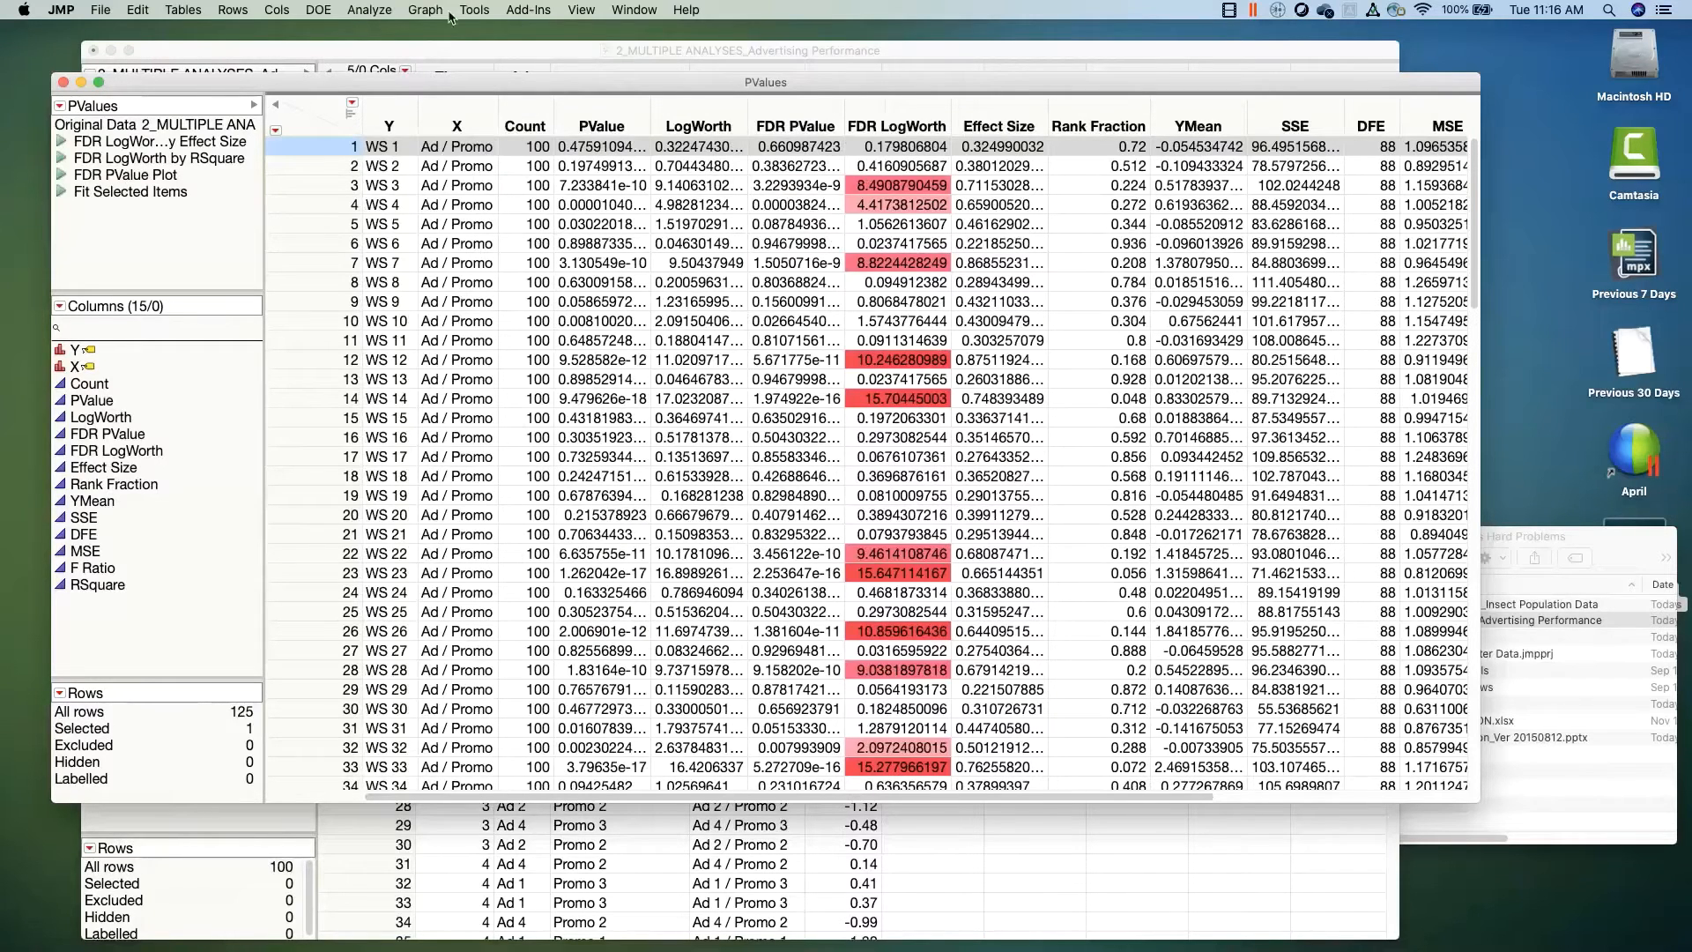
{"action": "left_click", "coordinate": [197, 11]}
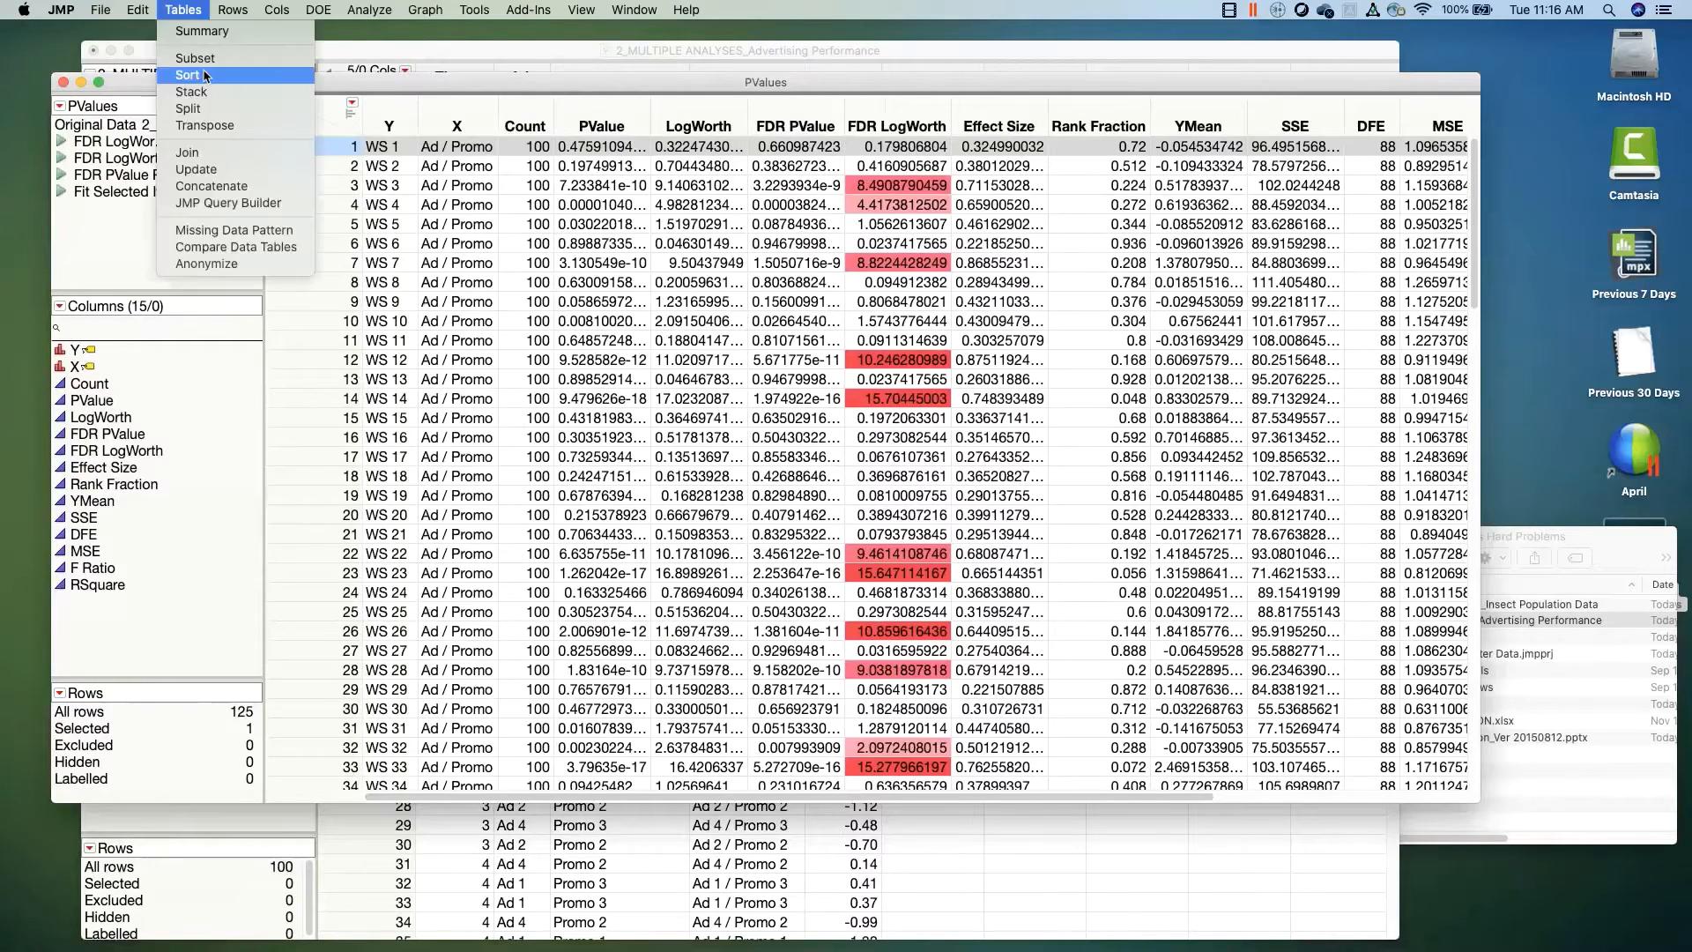
{"action": "left_click", "coordinate": [205, 76]}
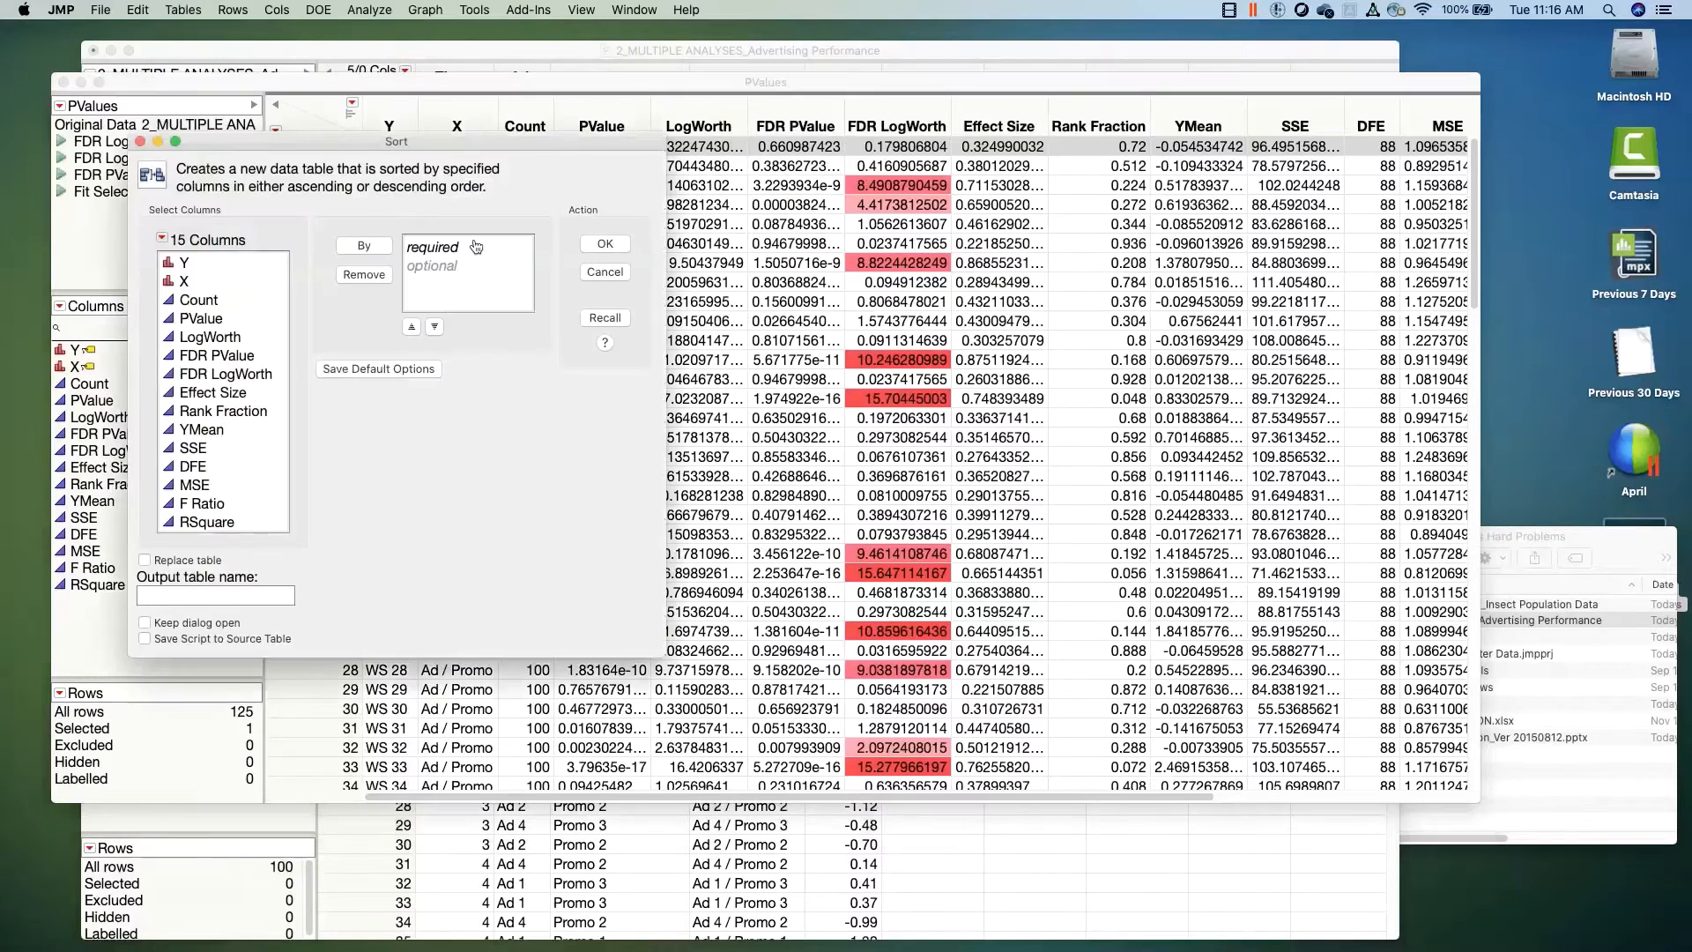
{"action": "left_click", "coordinate": [604, 319]}
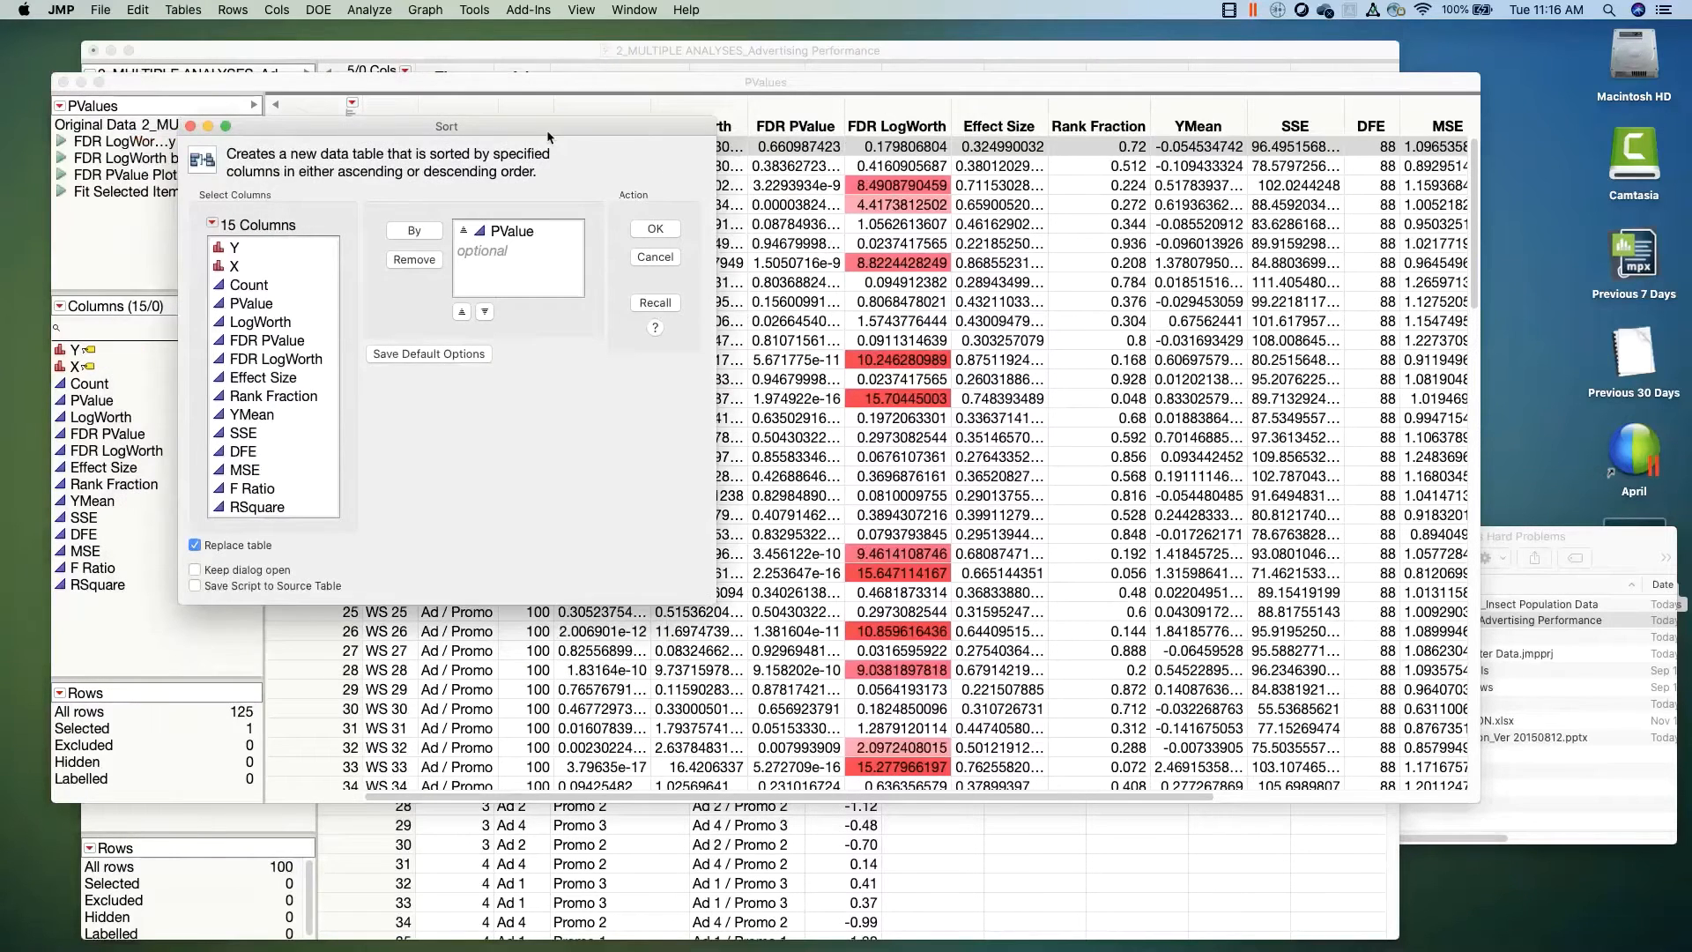
{"action": "left_click", "coordinate": [656, 229]}
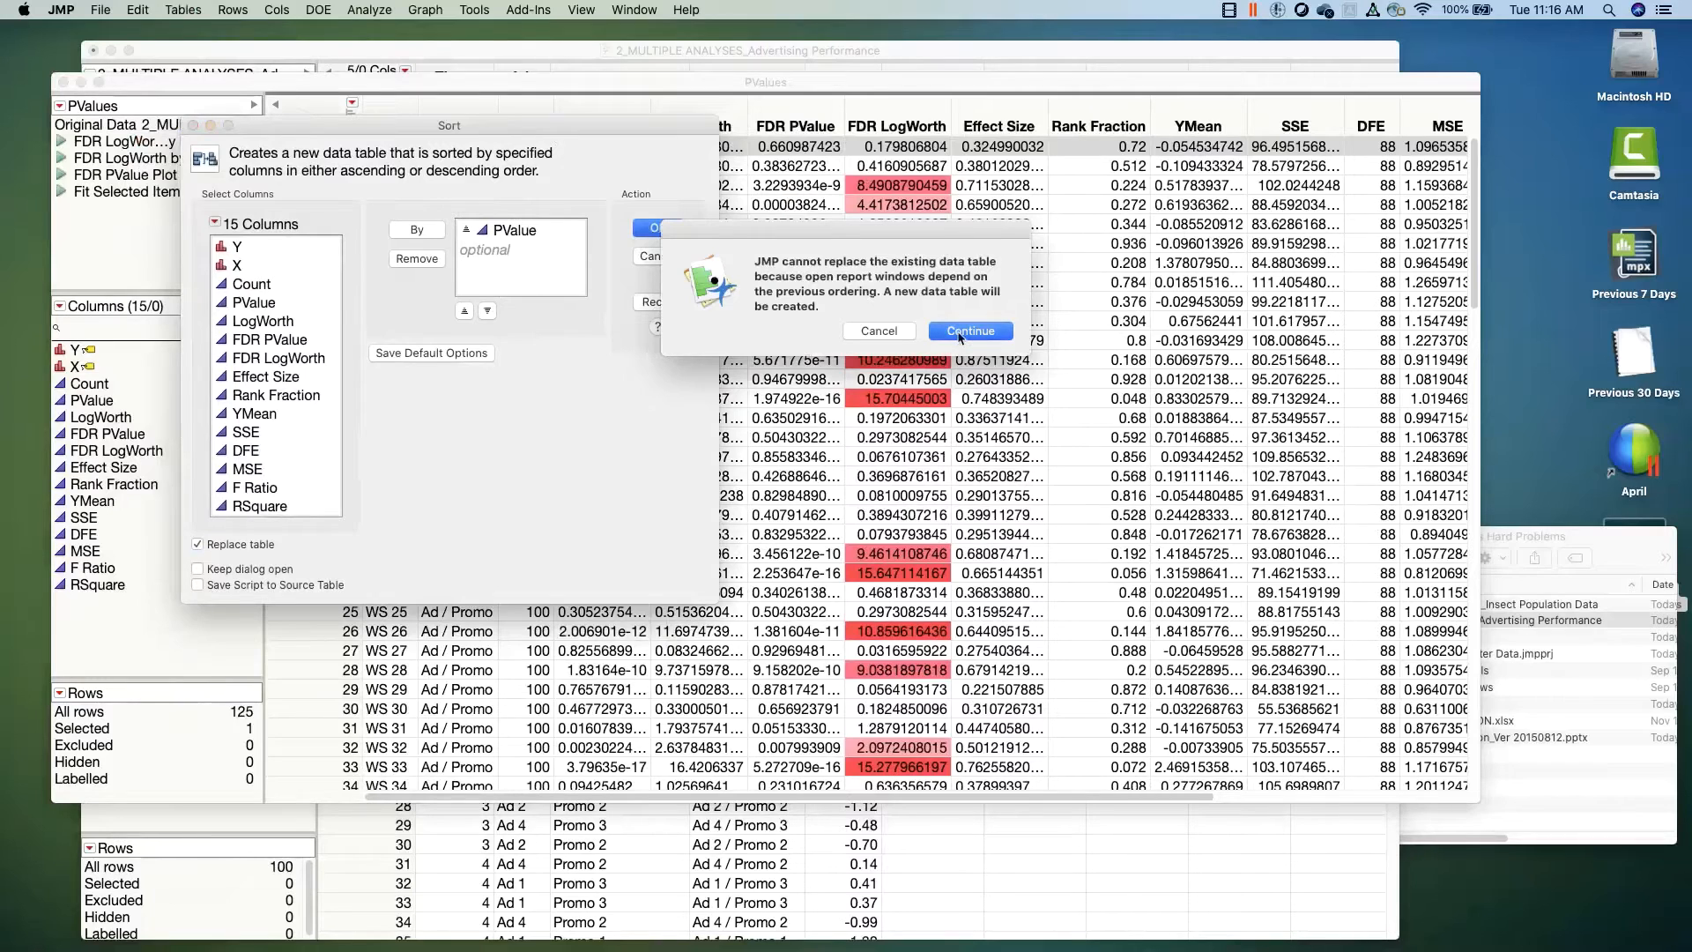
{"action": "left_click", "coordinate": [878, 331]}
Step: Sort the PValues table by PValue in ascending order using the recalled settings, replacing the existing table, and widen its window
{"action": "left_click", "coordinate": [294, 160]}
{"action": "mouse_move", "coordinate": [312, 84]}
{"action": "left_mouse_down"}
{"action": "mouse_move", "coordinate": [309, 492]}
{"action": "mouse_move", "coordinate": [321, 113]}
{"action": "left_mouse_up"}
{"action": "left_click_drag", "start_coordinate": [107, 108], "coordinate": [110, 81]}
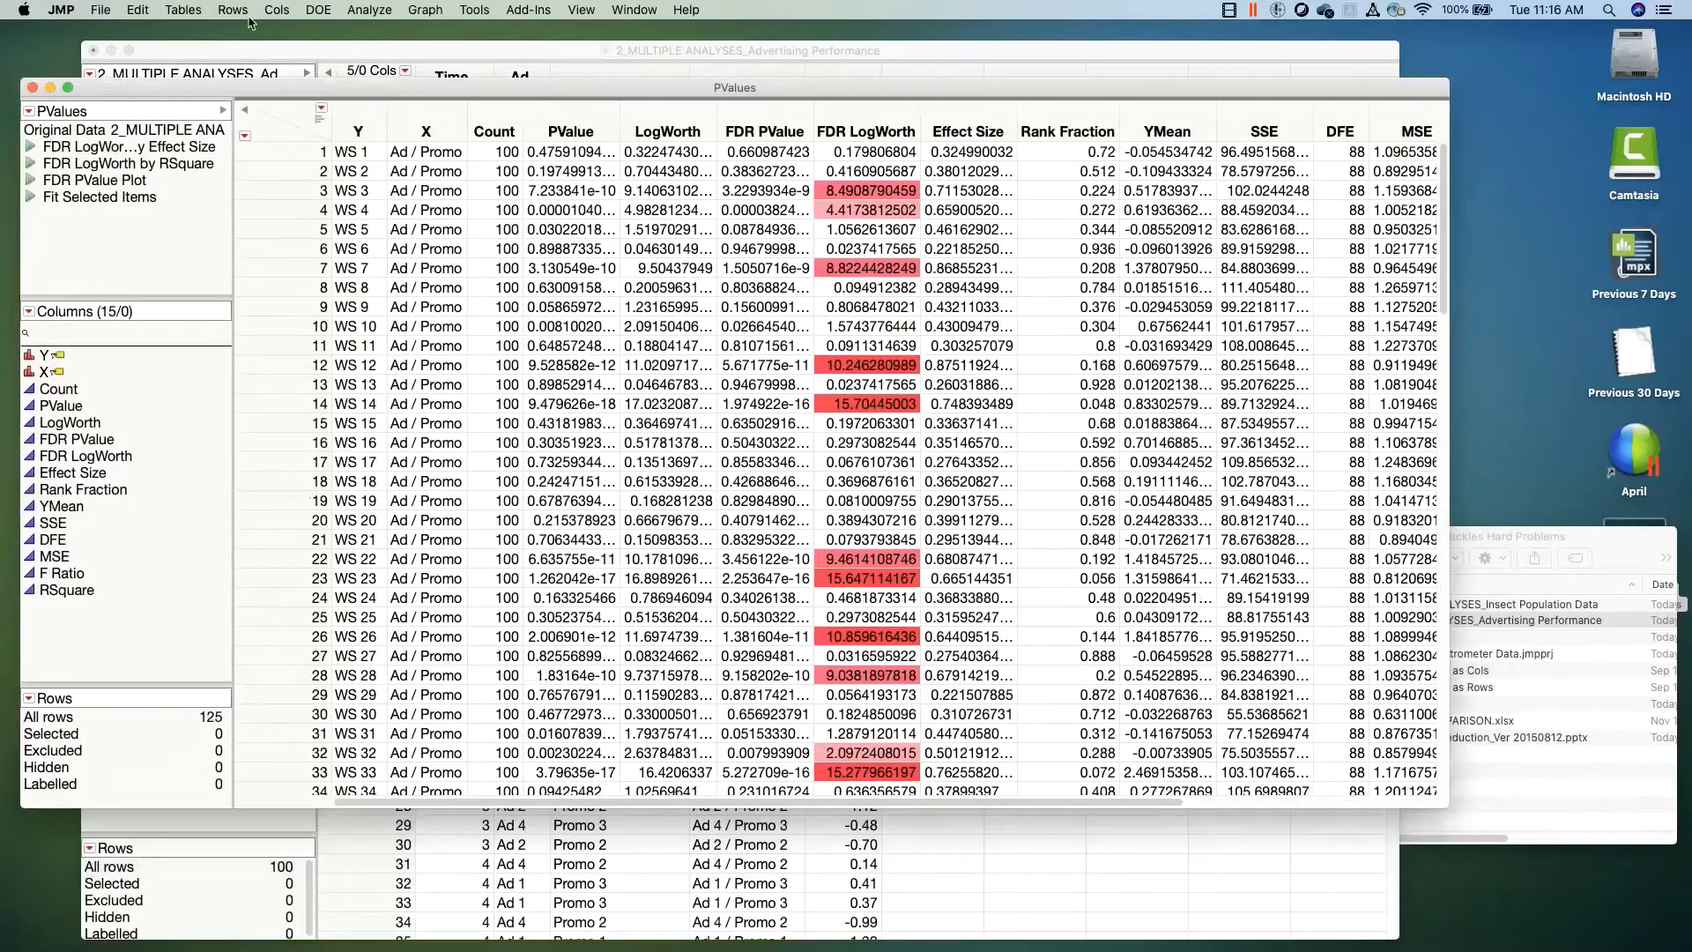
{"action": "left_click", "coordinate": [185, 10]}
{"action": "left_click", "coordinate": [188, 75]}
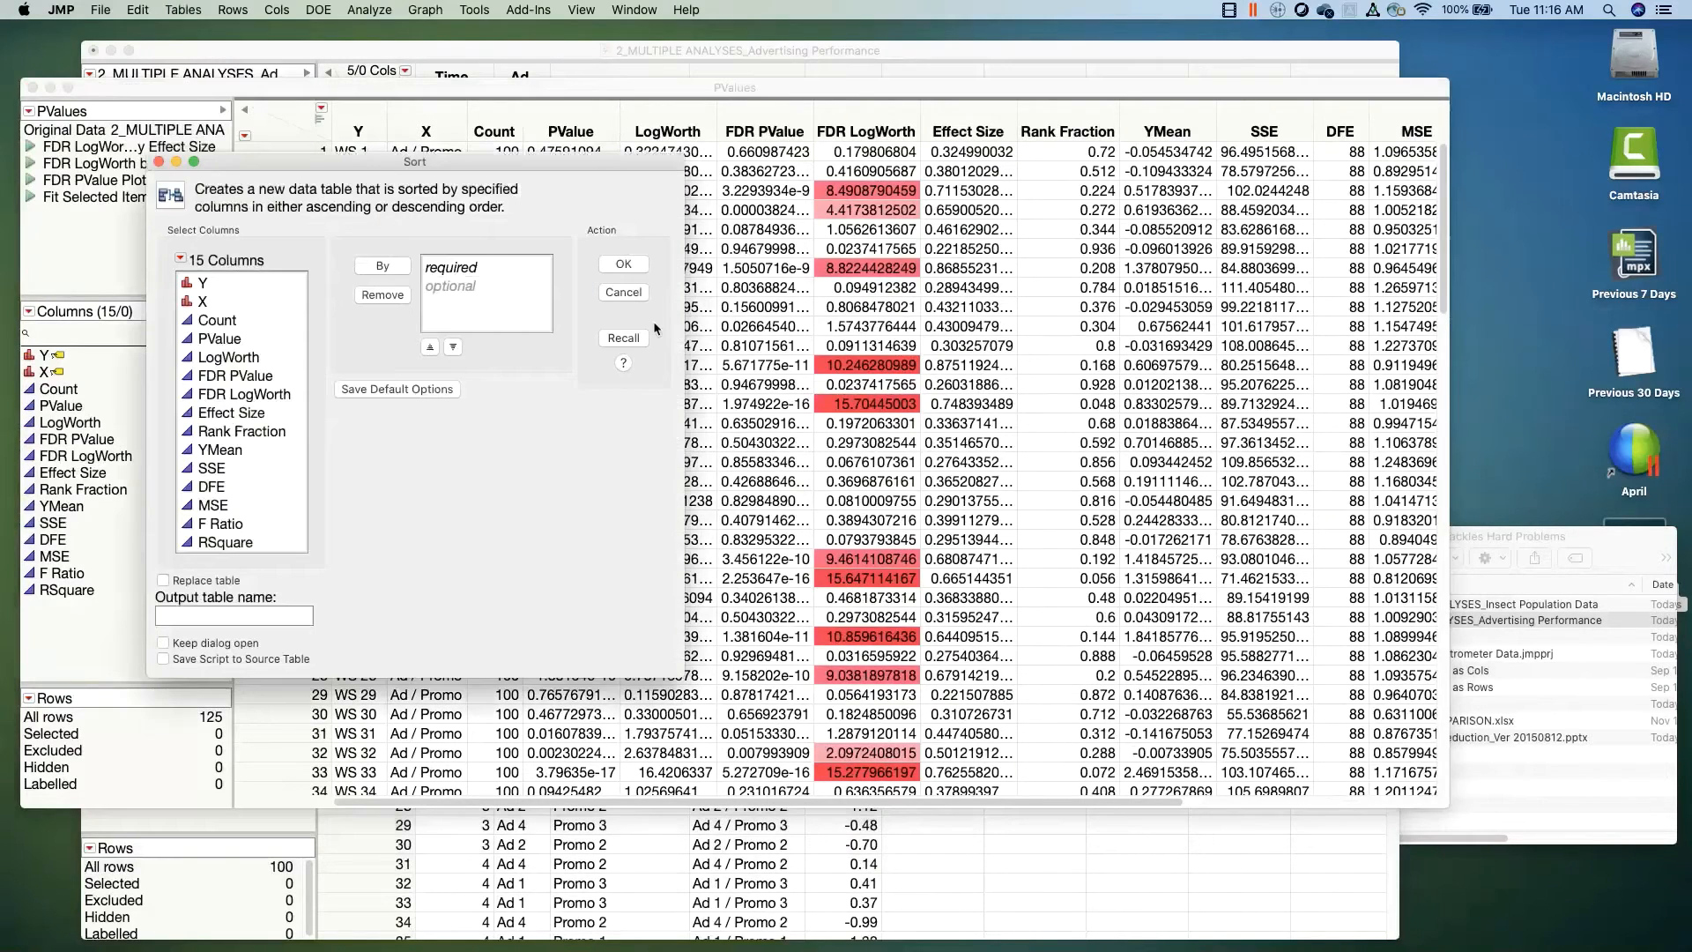
{"action": "left_click", "coordinate": [626, 337]}
{"action": "left_click", "coordinate": [626, 266]}
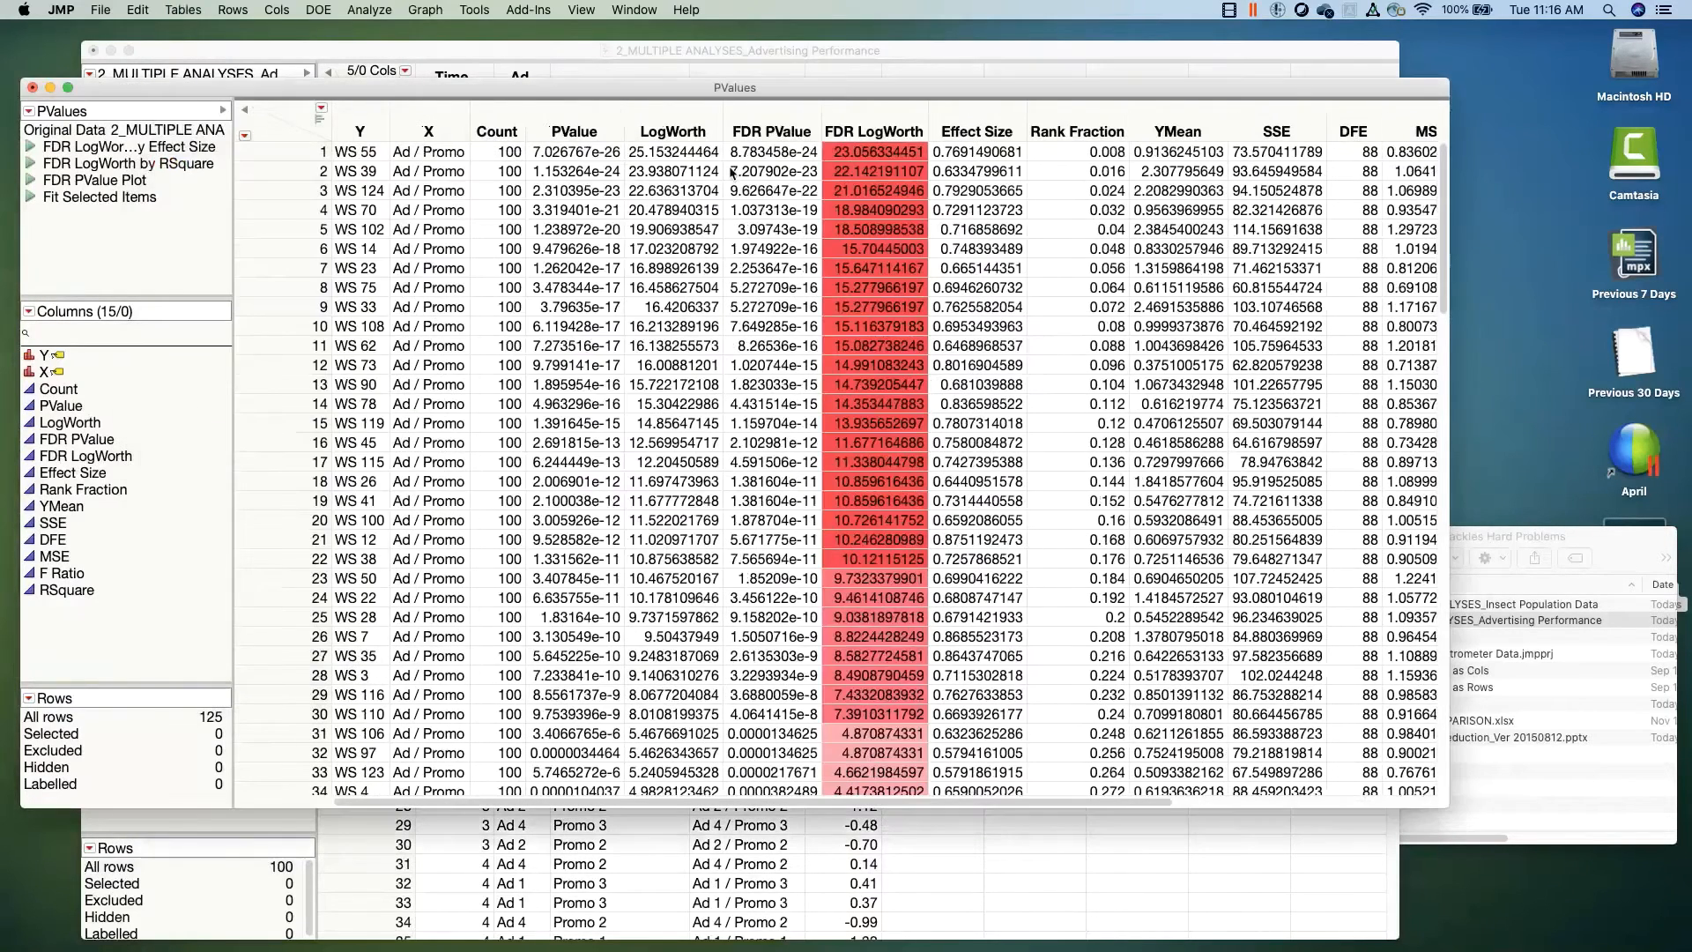
{"action": "left_click_drag", "start_coordinate": [1453, 432], "coordinate": [1548, 410]}
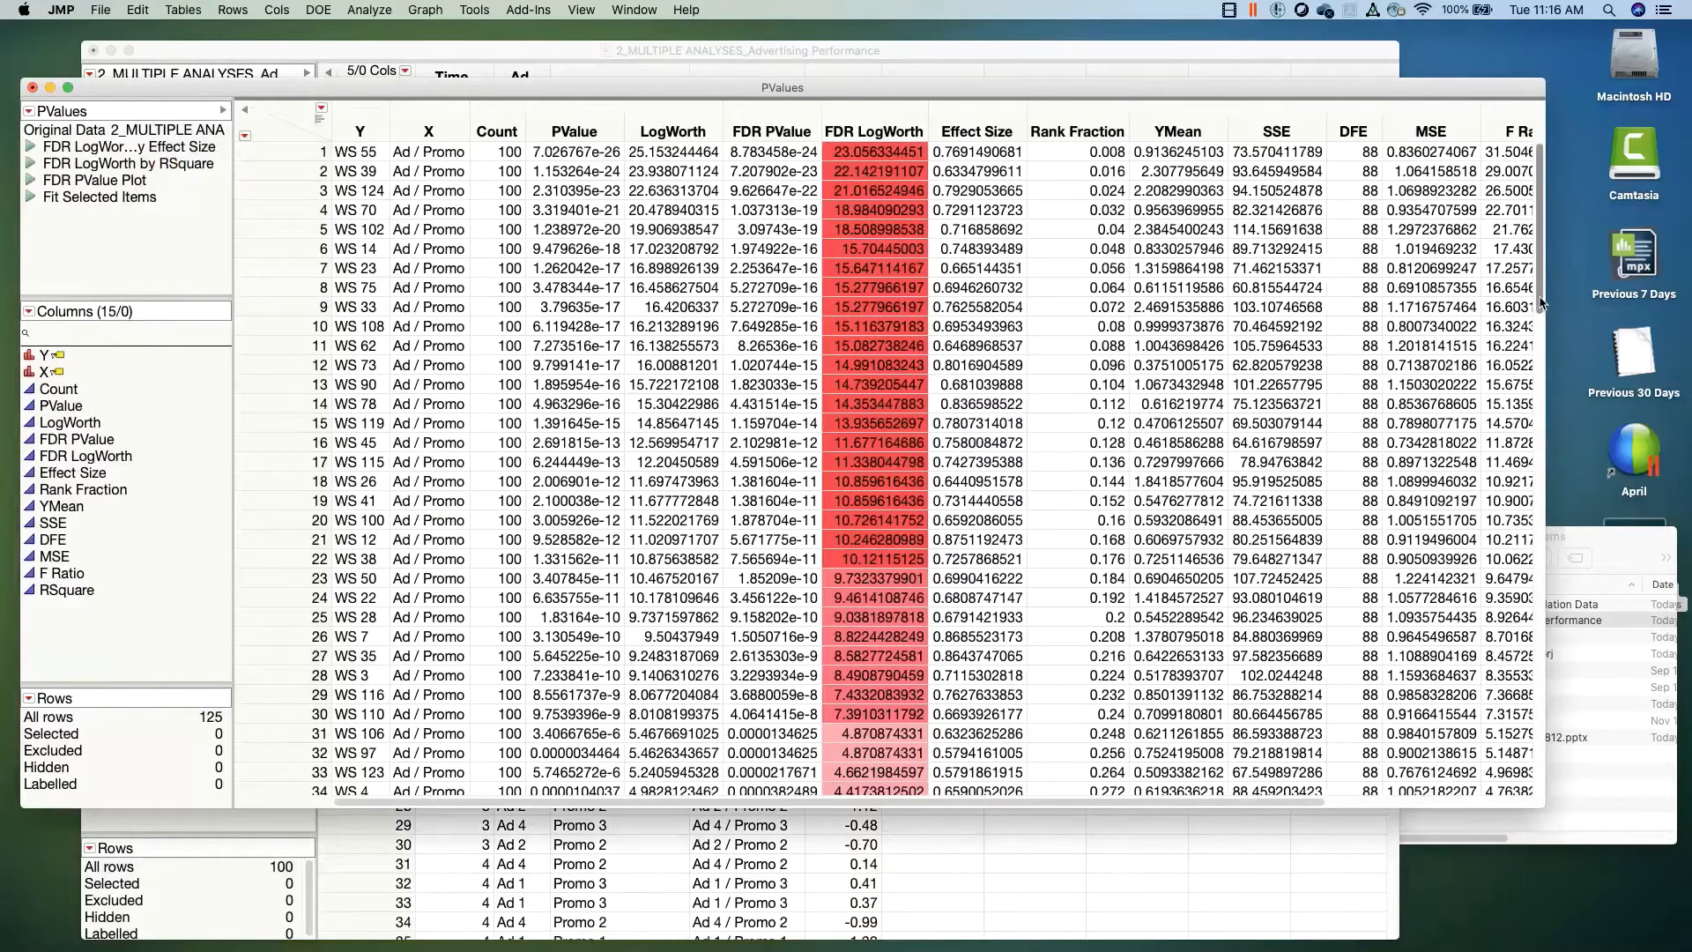
Step: Review the sorted PValues rows with highlighted FDR LogWorth values by selecting rows 1 to 36, and clear the selection
{"action": "scroll", "coordinate": [1542, 304], "scroll_direction": "down", "scroll_amount": 2}
{"action": "scroll", "coordinate": [394, 160], "scroll_direction": "up", "scroll_amount": 2}
{"action": "left_click_drag", "start_coordinate": [1540, 306], "coordinate": [1557, 719]}
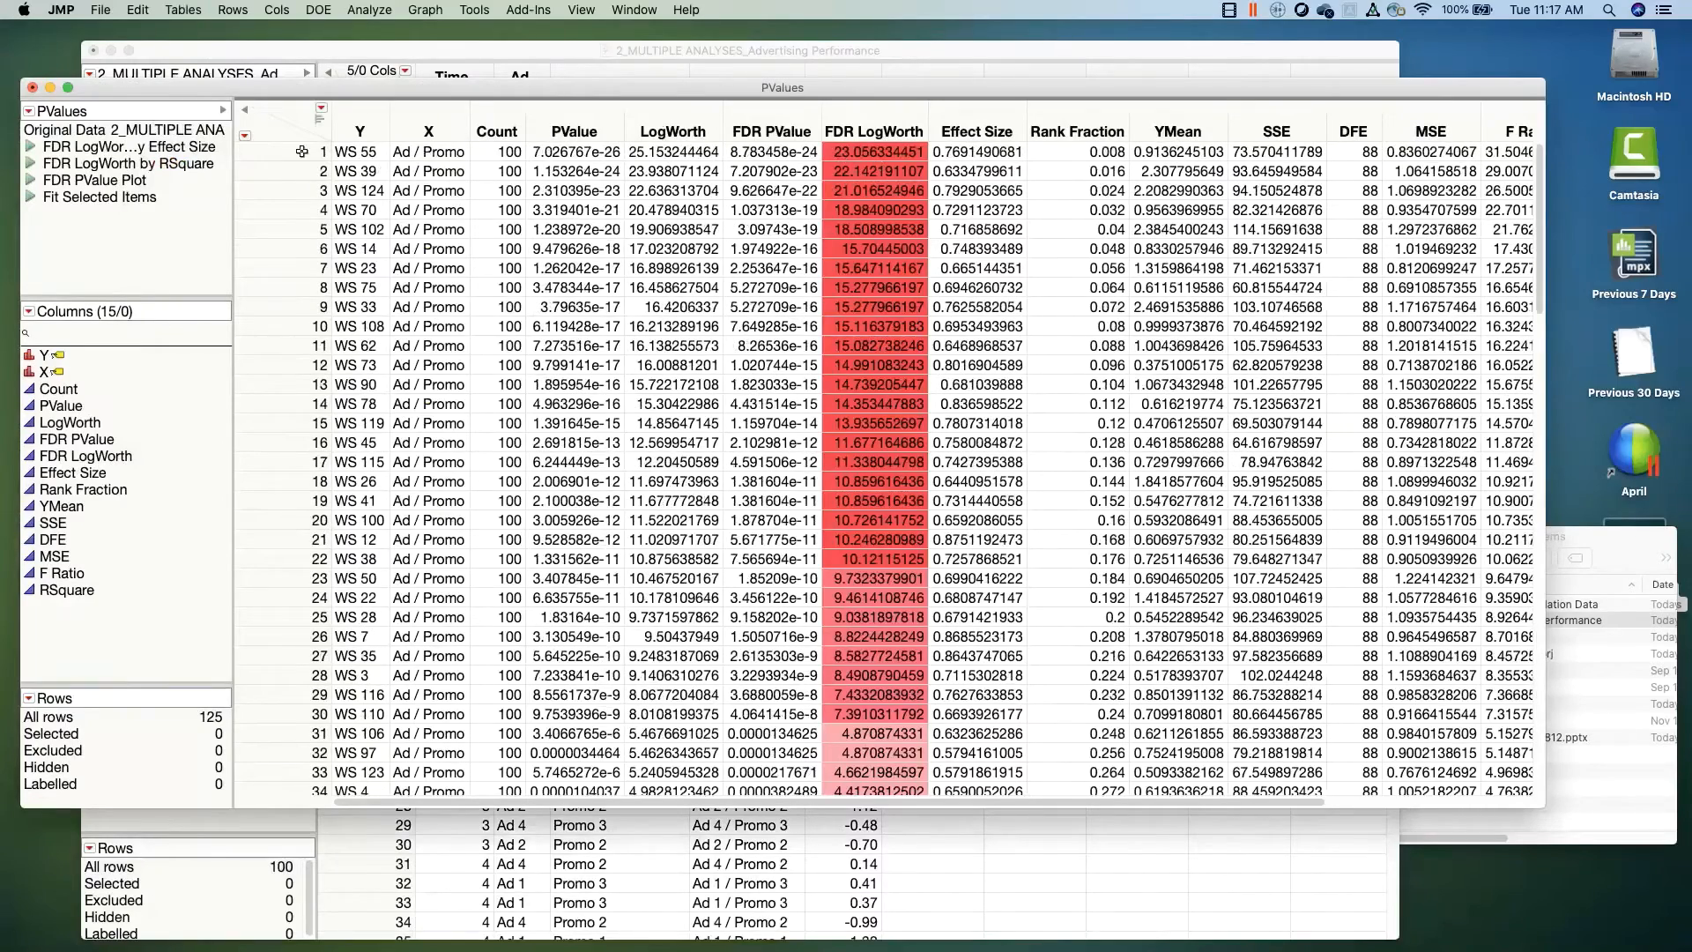
{"action": "left_click", "coordinate": [301, 152]}
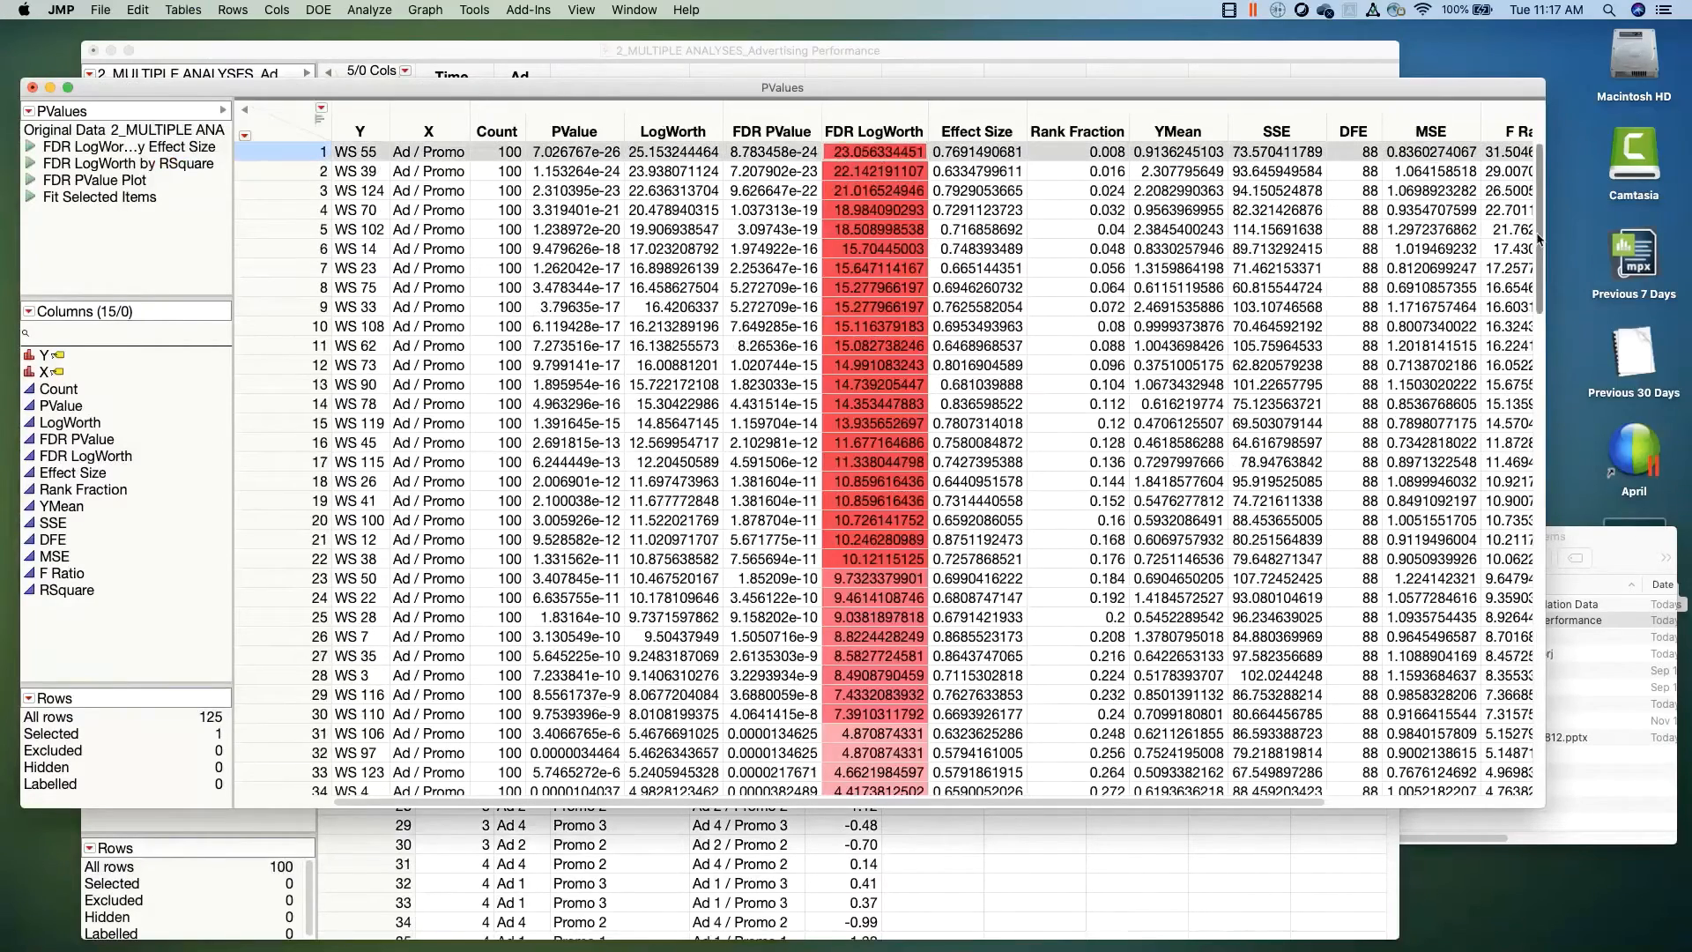
{"action": "scroll", "coordinate": [1539, 238], "scroll_direction": "down", "scroll_amount": 4}
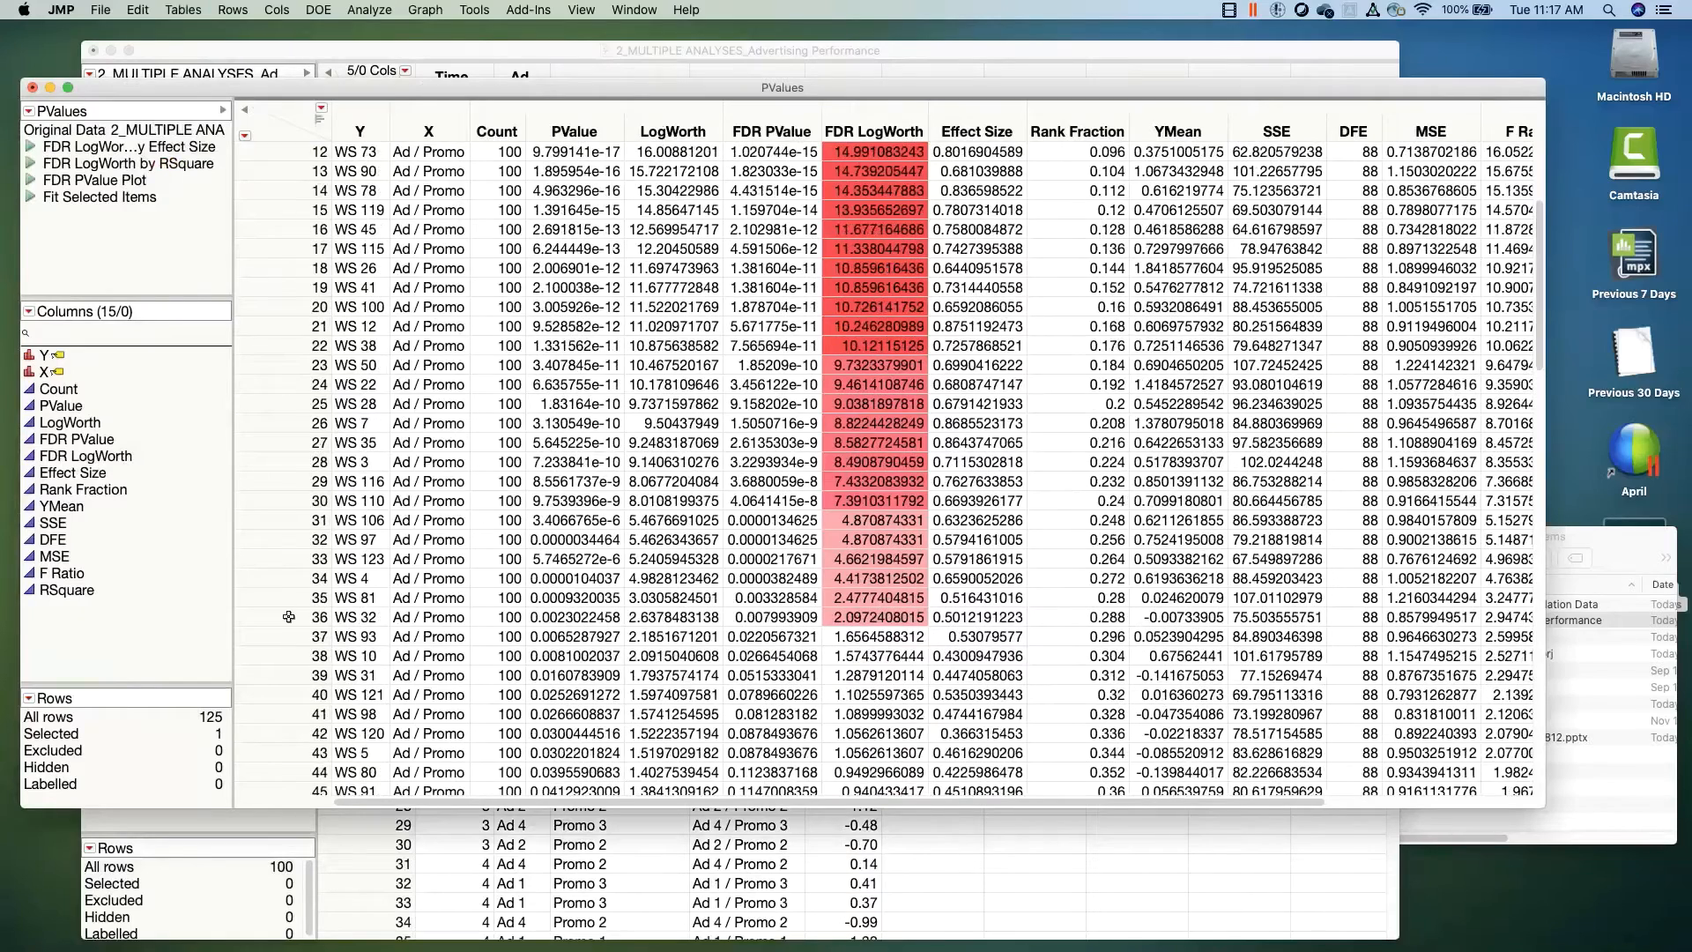
{"action": "left_click", "coordinate": [289, 617], "text": "shift"}
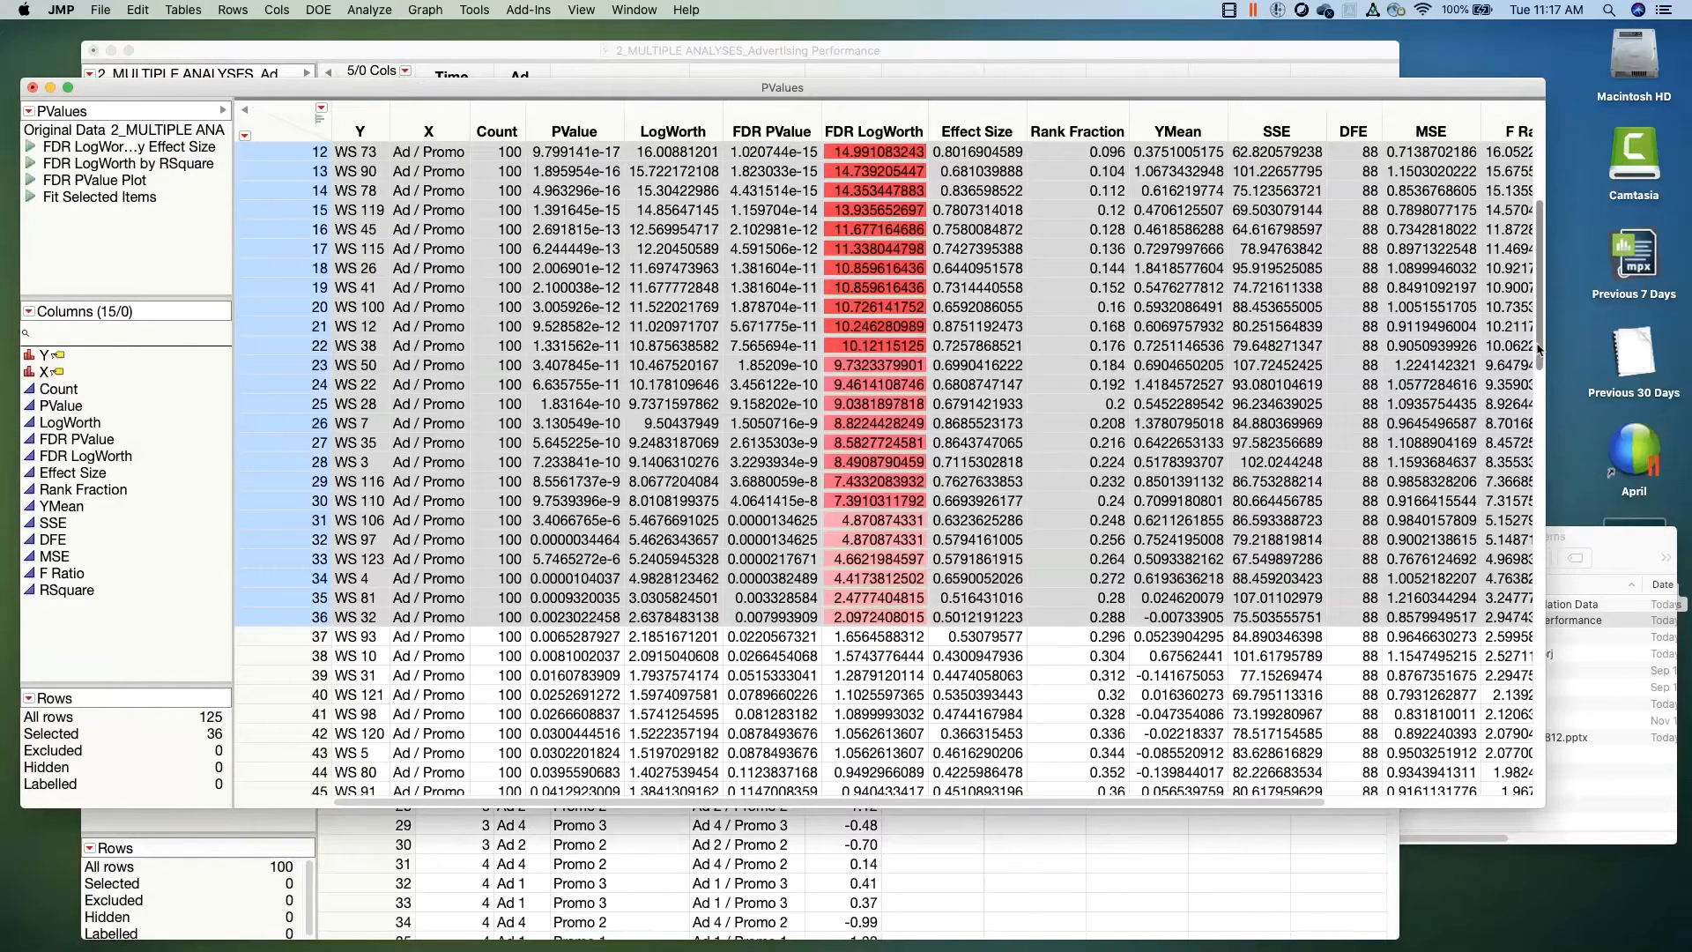
{"action": "left_click_drag", "start_coordinate": [1540, 350], "coordinate": [1533, 251]}
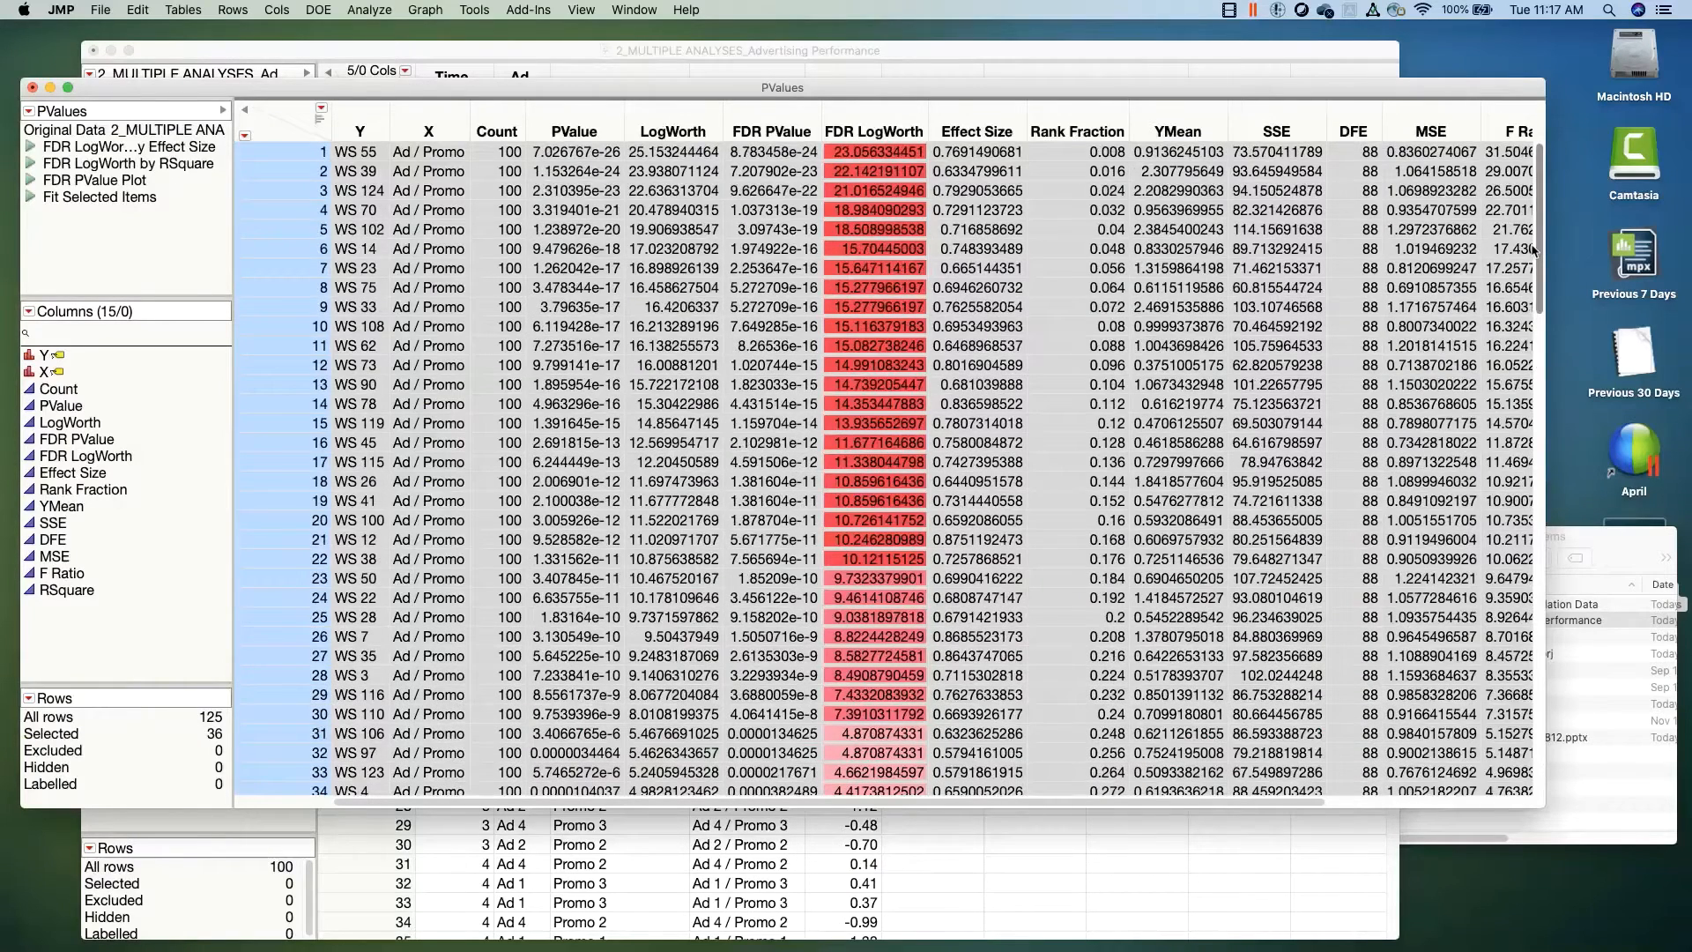
{"action": "left_click", "coordinate": [281, 138]}
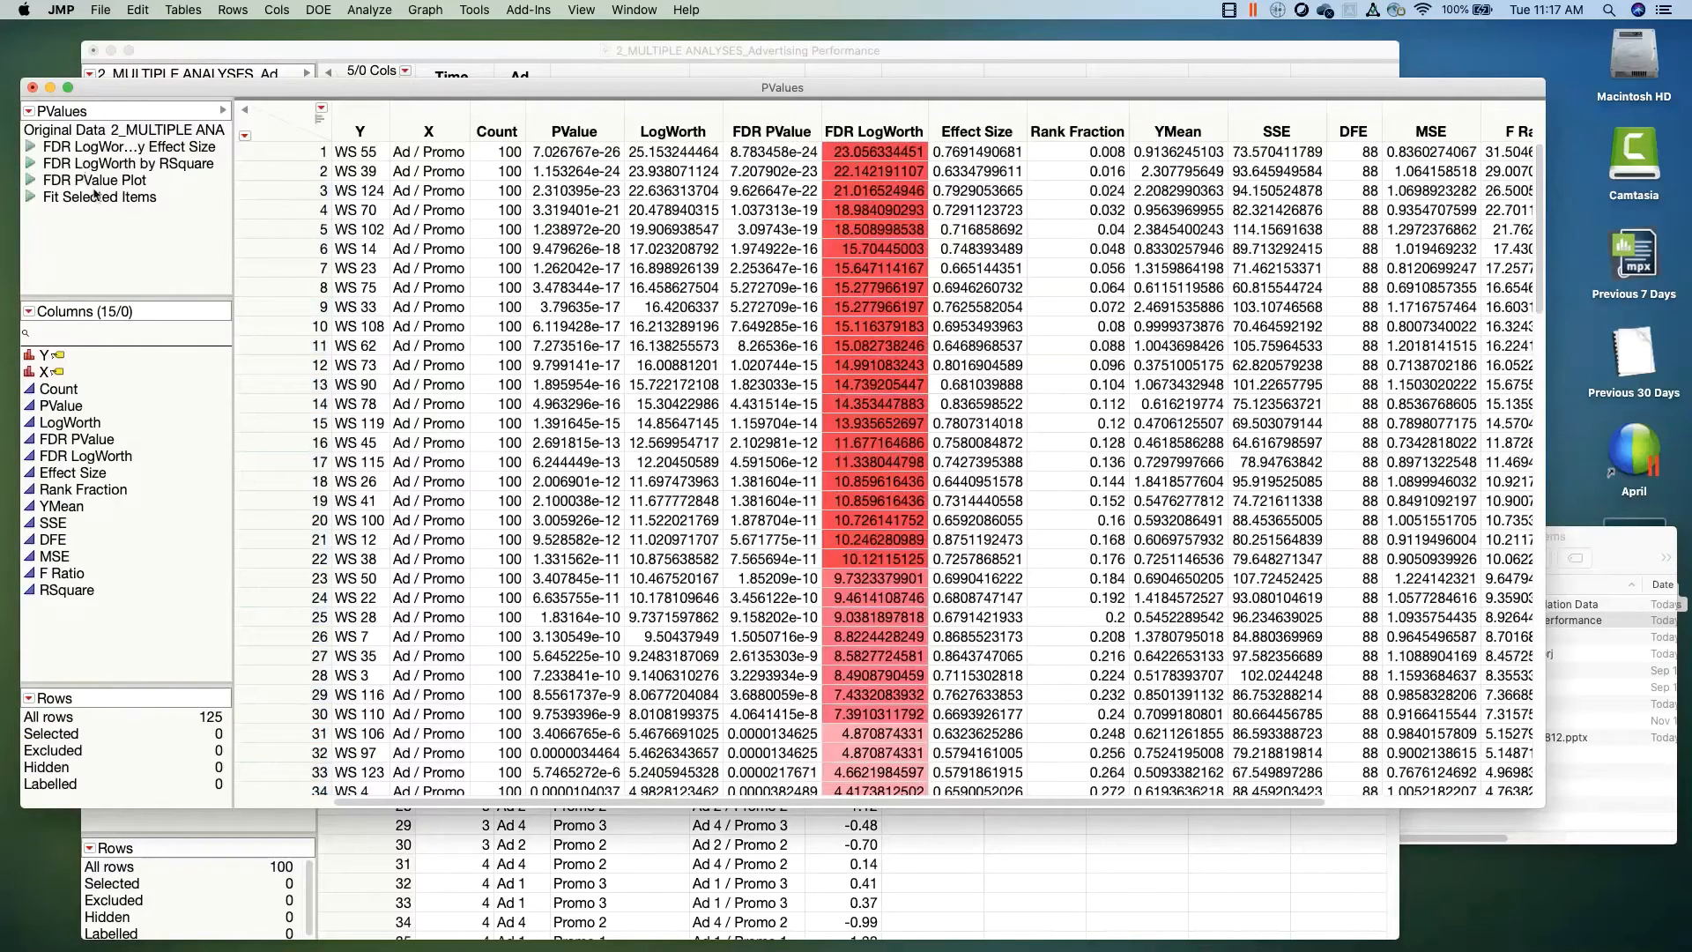
Step: Open the FDR PValue Plot, enlarge it, and zoom in around the .05 line to inspect the PValue and FDR PValue points of WS 31
{"action": "left_click", "coordinate": [32, 183]}
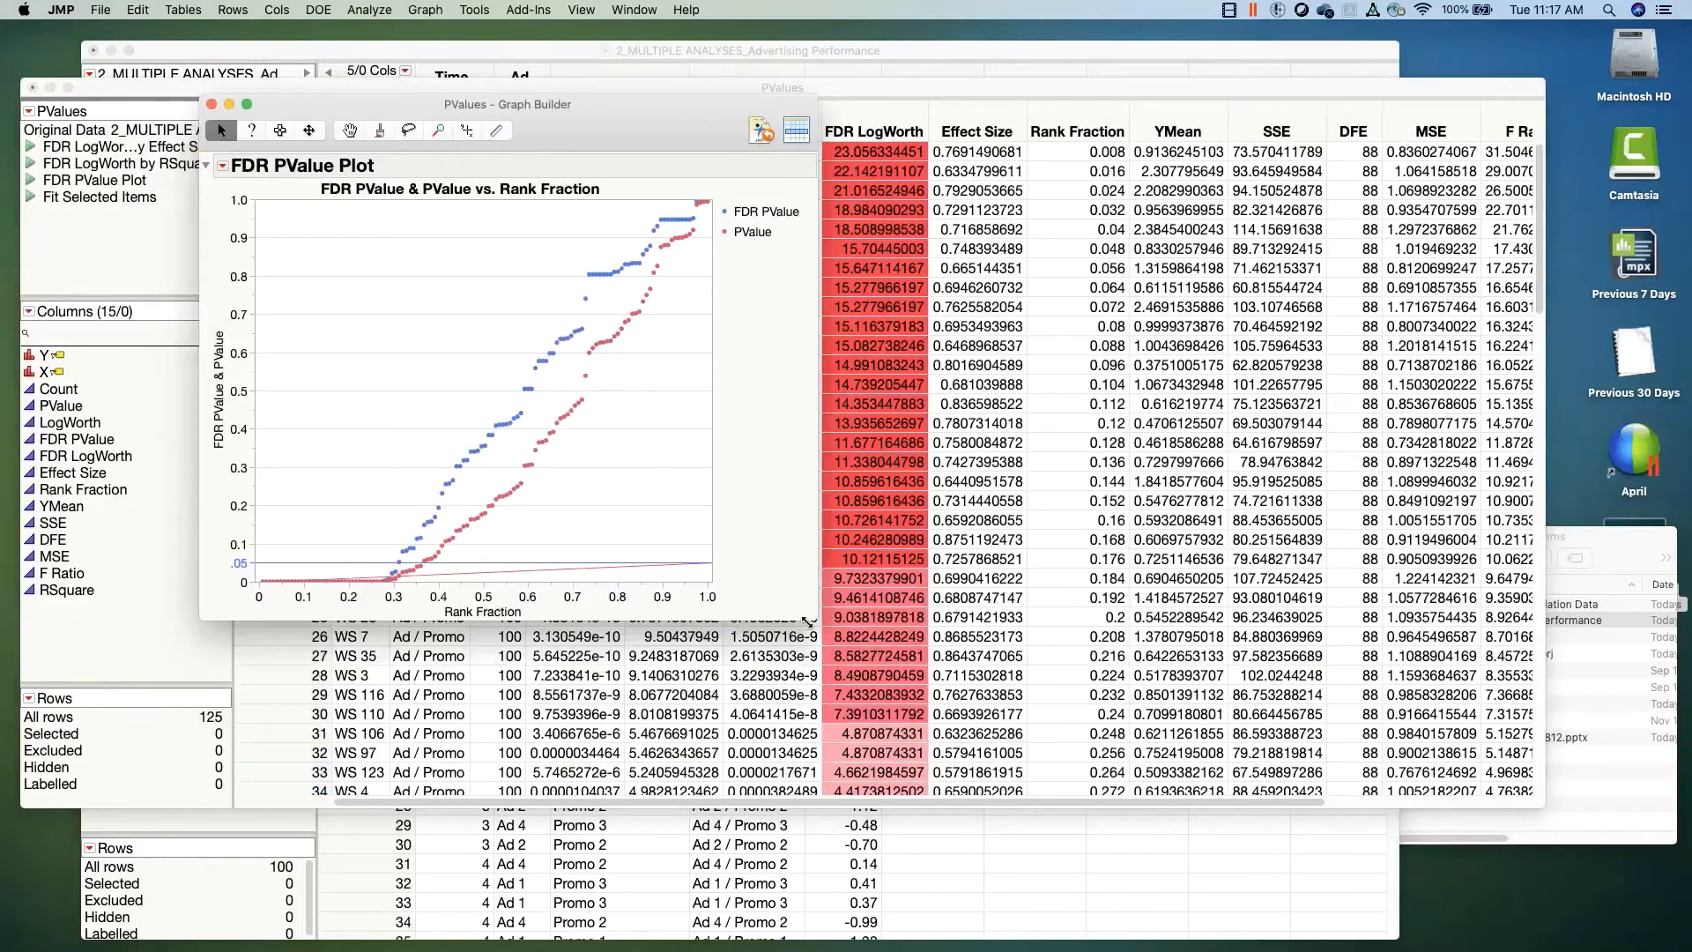
{"action": "left_click_drag", "start_coordinate": [807, 622], "coordinate": [1389, 829]}
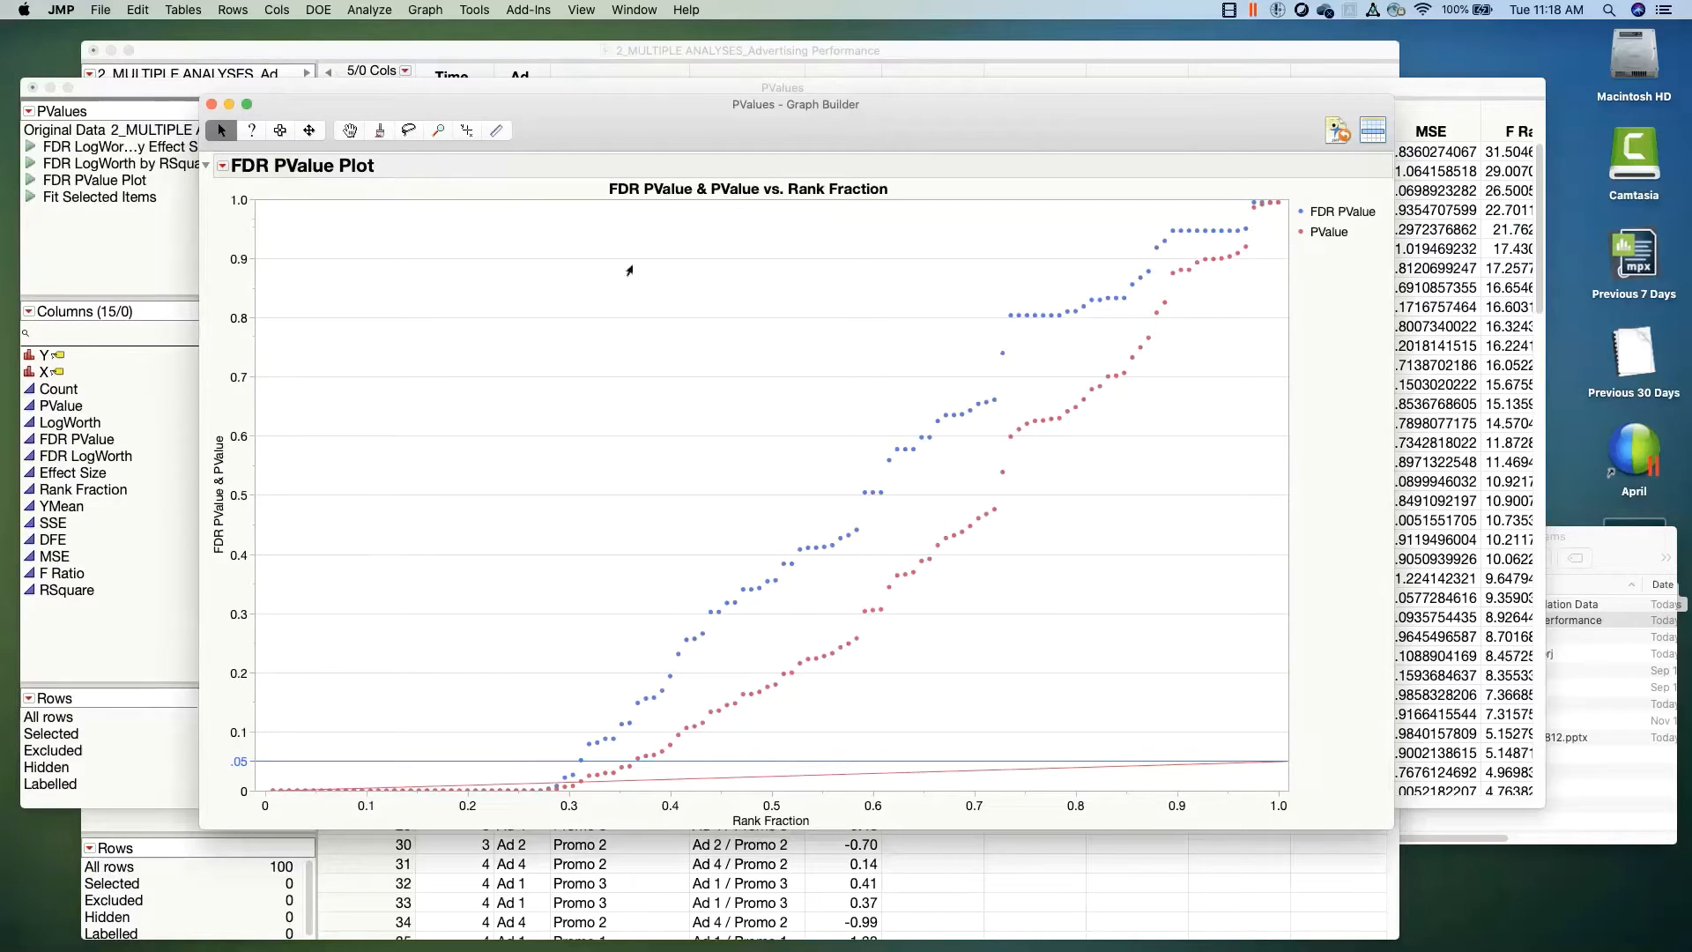
{"action": "left_click", "coordinate": [437, 131]}
{"action": "left_click_drag", "start_coordinate": [462, 695], "coordinate": [661, 811]}
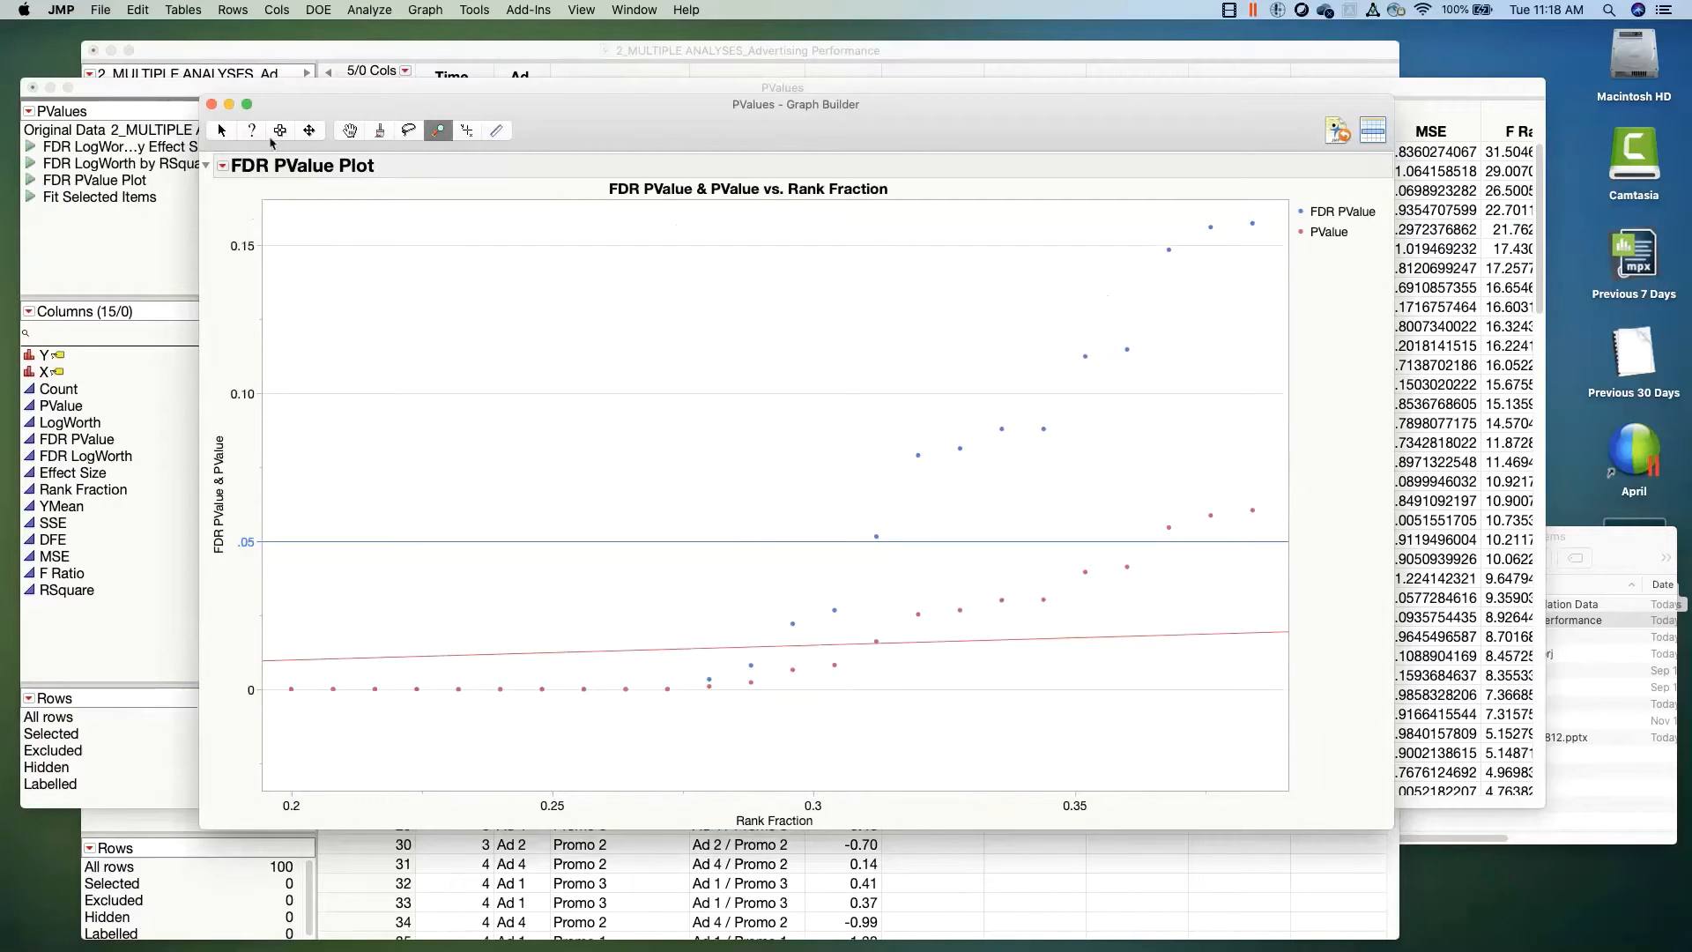
{"action": "left_click", "coordinate": [222, 130]}
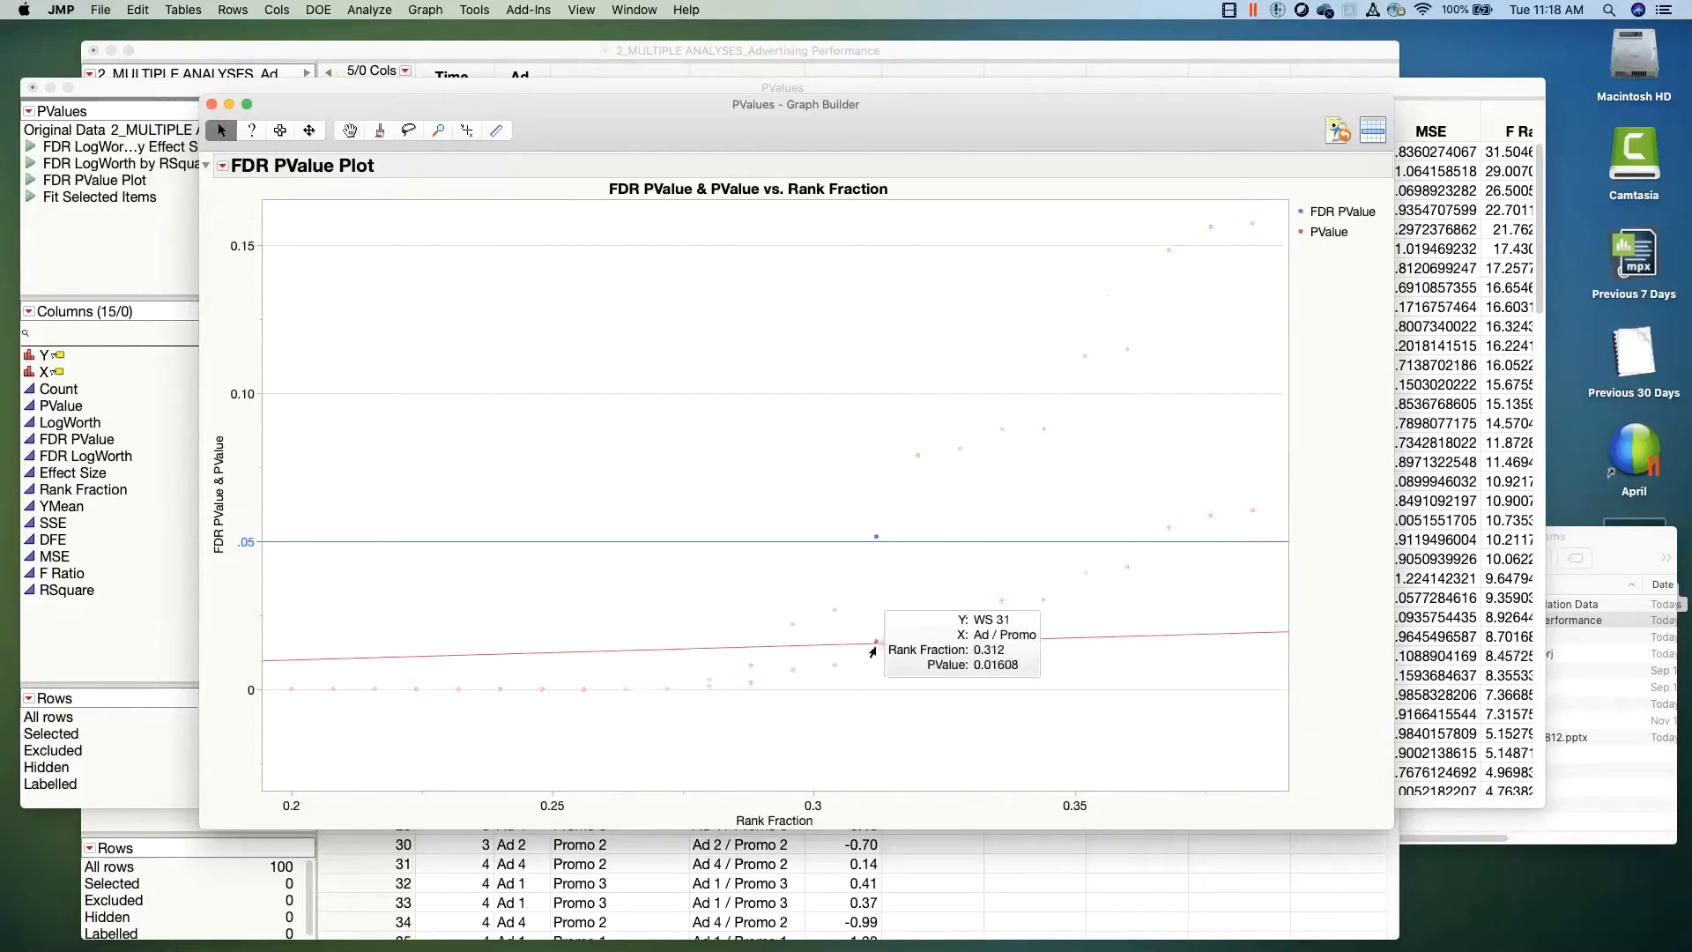
{"action": "left_click", "coordinate": [874, 645]}
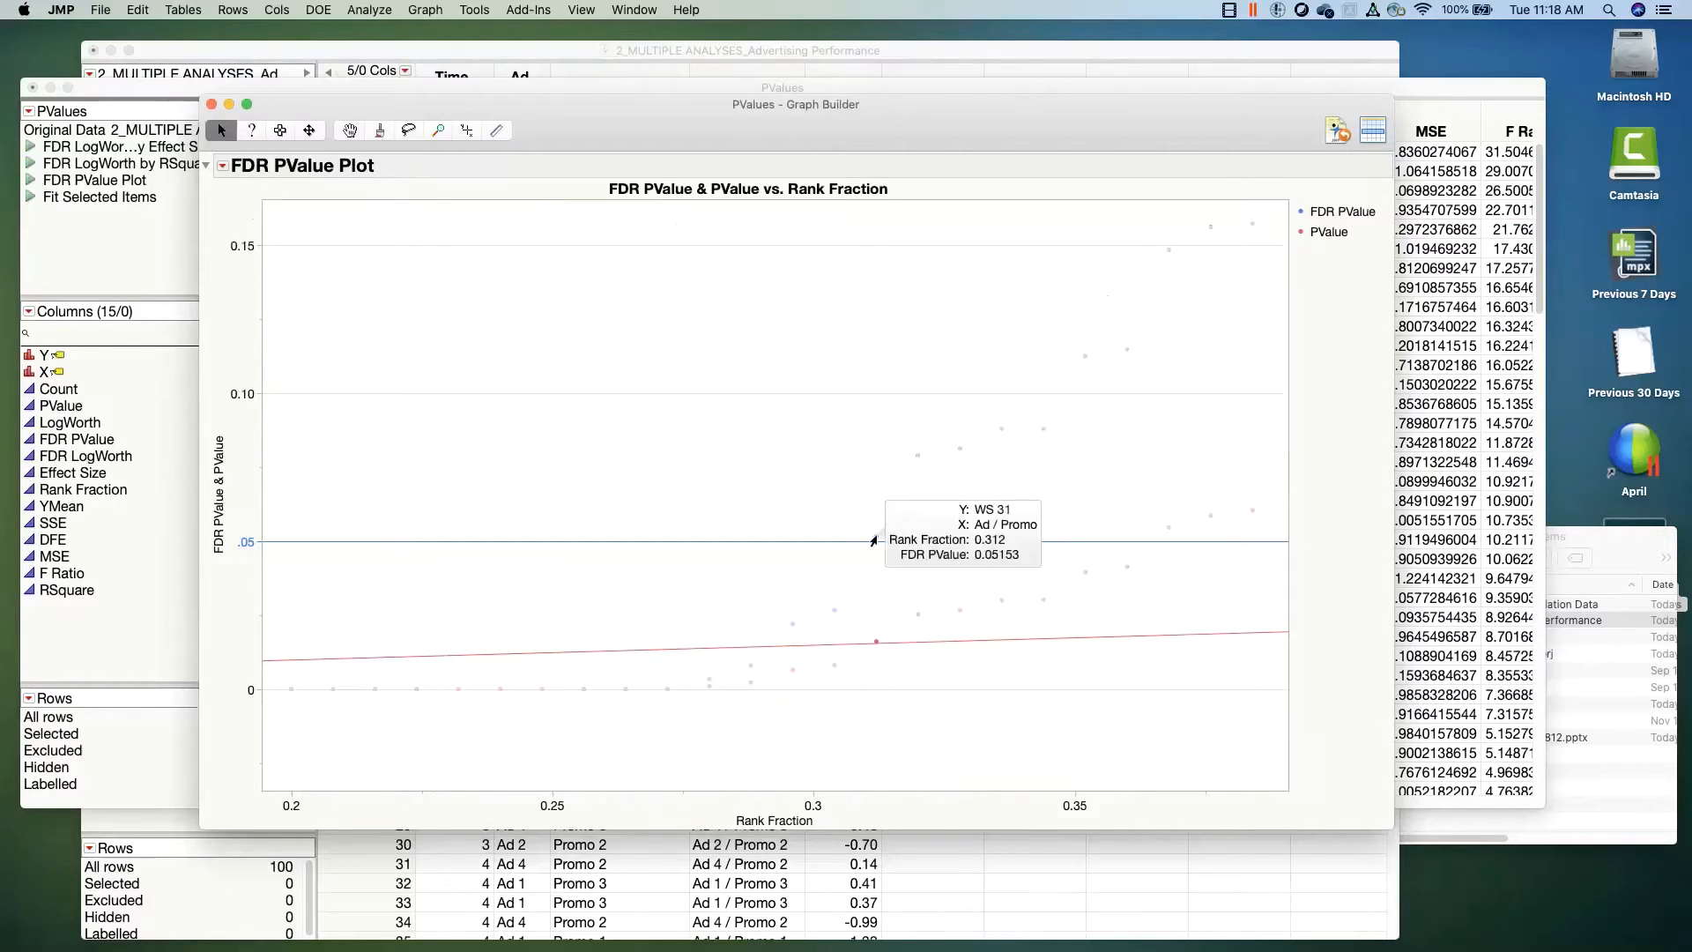
{"action": "left_click", "coordinate": [852, 529]}
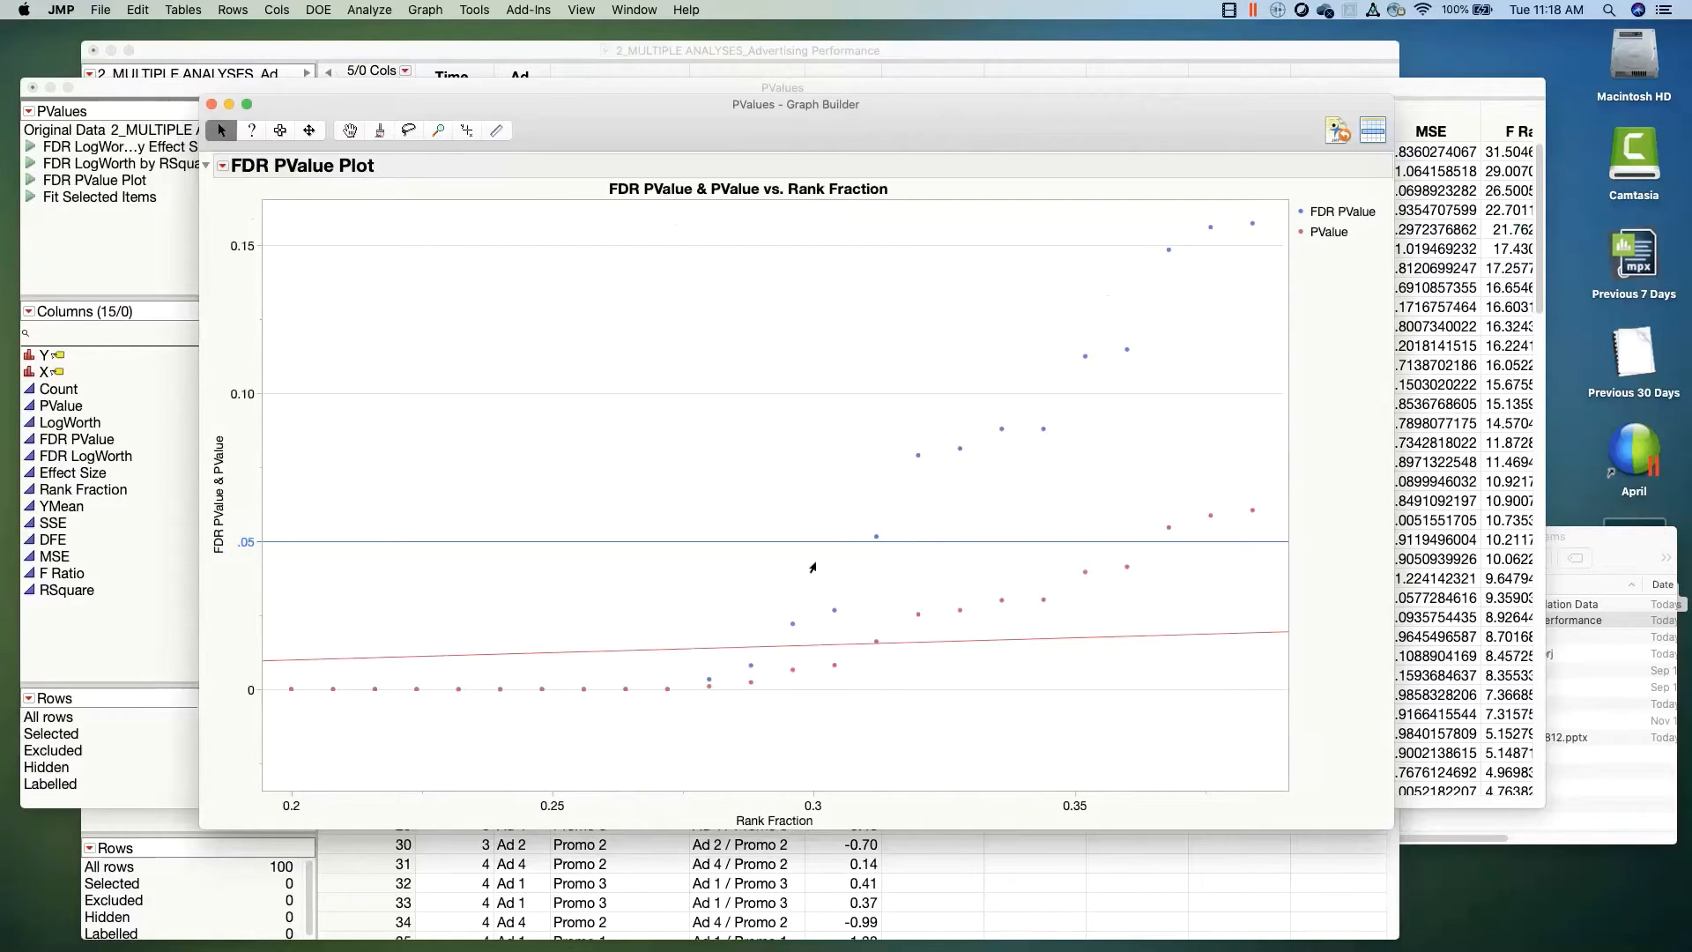
Step: Reset the zoom of the FDR PValue Plot to show the full axis ranges
{"action": "left_click", "coordinate": [437, 131]}
{"action": "right_click", "coordinate": [512, 339]}
{"action": "left_click", "coordinate": [625, 335]}
{"action": "double_click", "coordinate": [632, 359]}
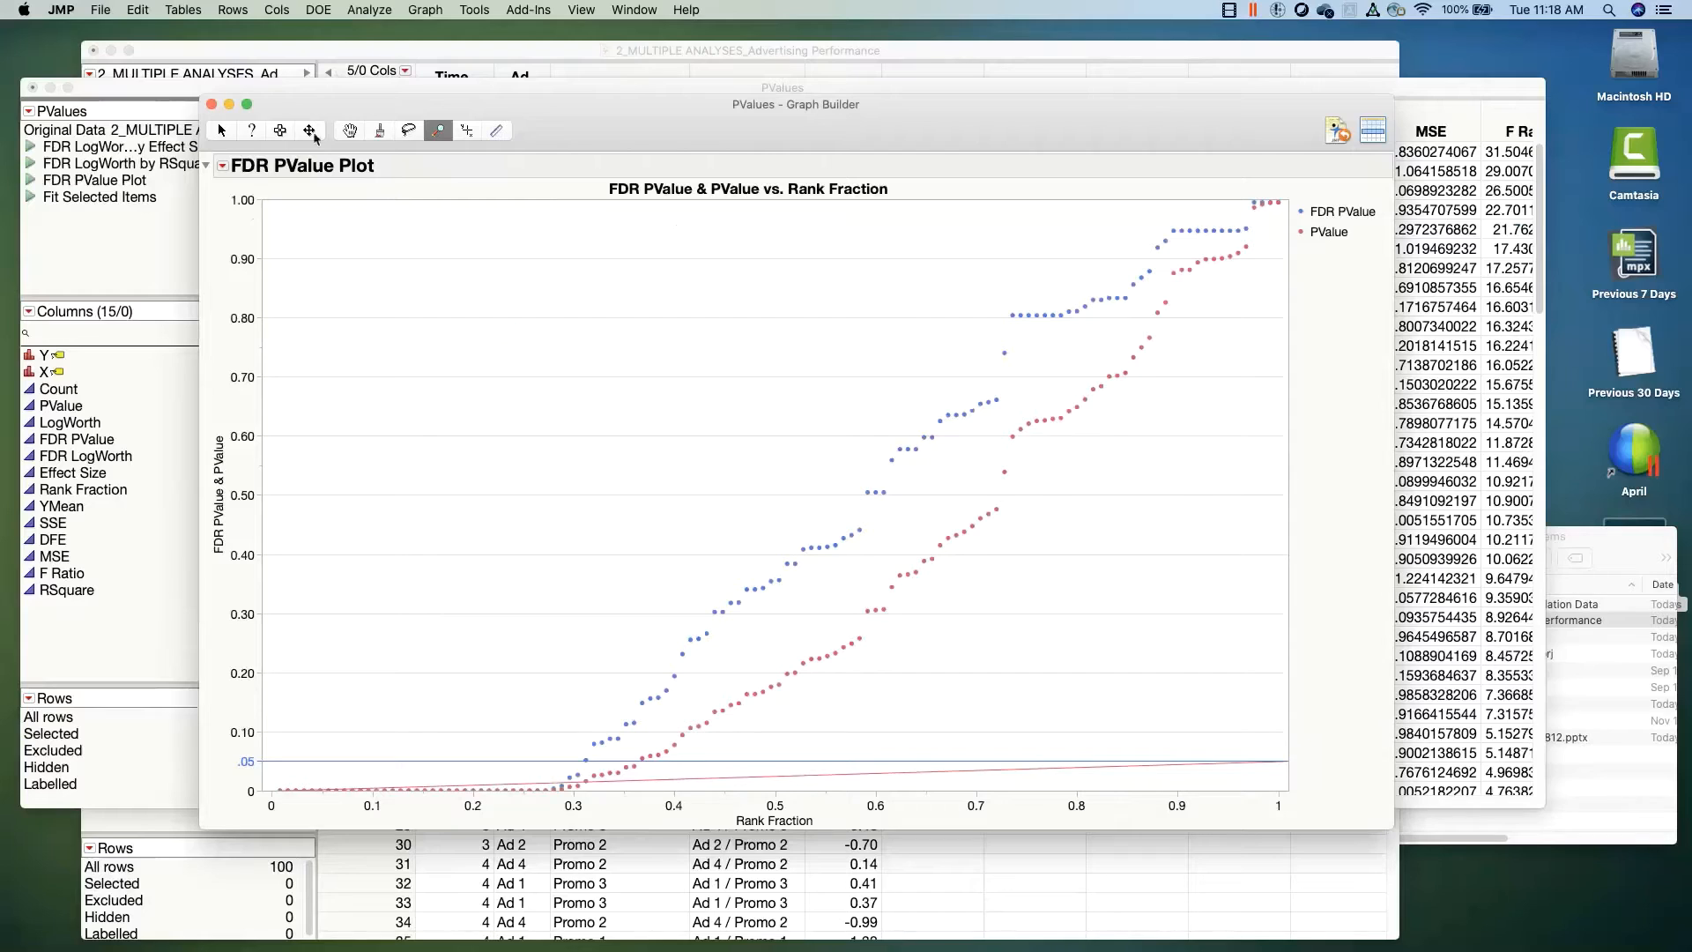
Step: Select the points below the .05 line in the FDR PValue Plot, compare them with the PValues table, and close the plot
{"action": "left_click", "coordinate": [221, 130]}
{"action": "left_click_drag", "start_coordinate": [262, 765], "coordinate": [585, 797]}
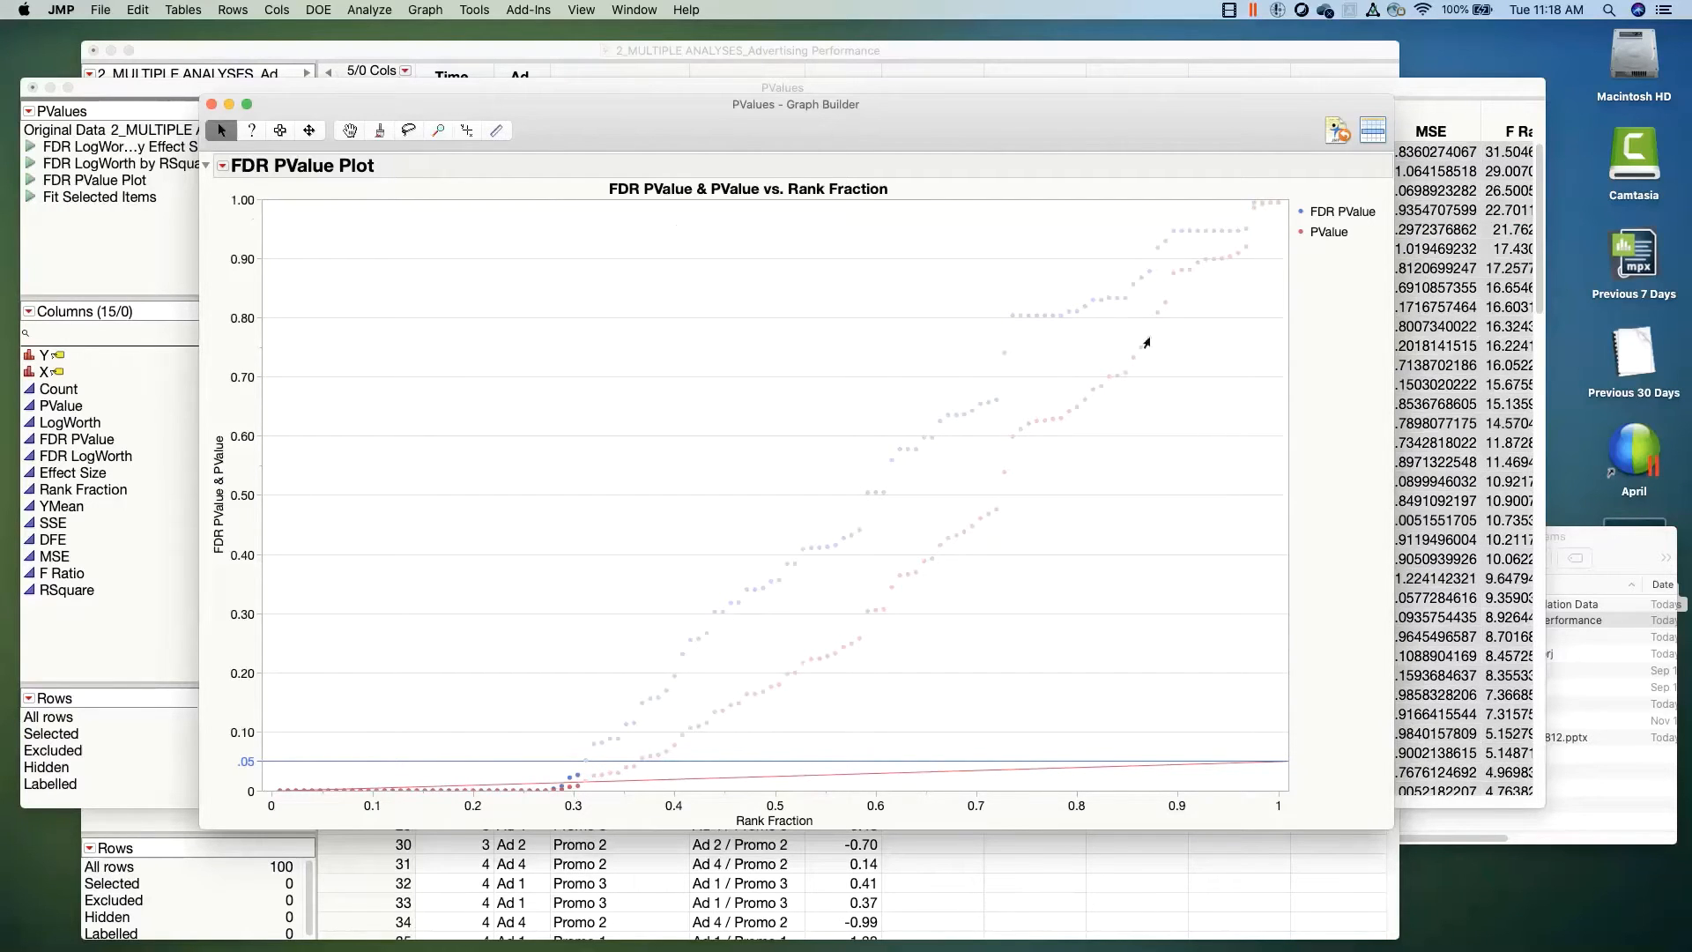
{"action": "left_click_drag", "start_coordinate": [1193, 125], "coordinate": [1276, 202]}
{"action": "left_click", "coordinate": [1195, 96]}
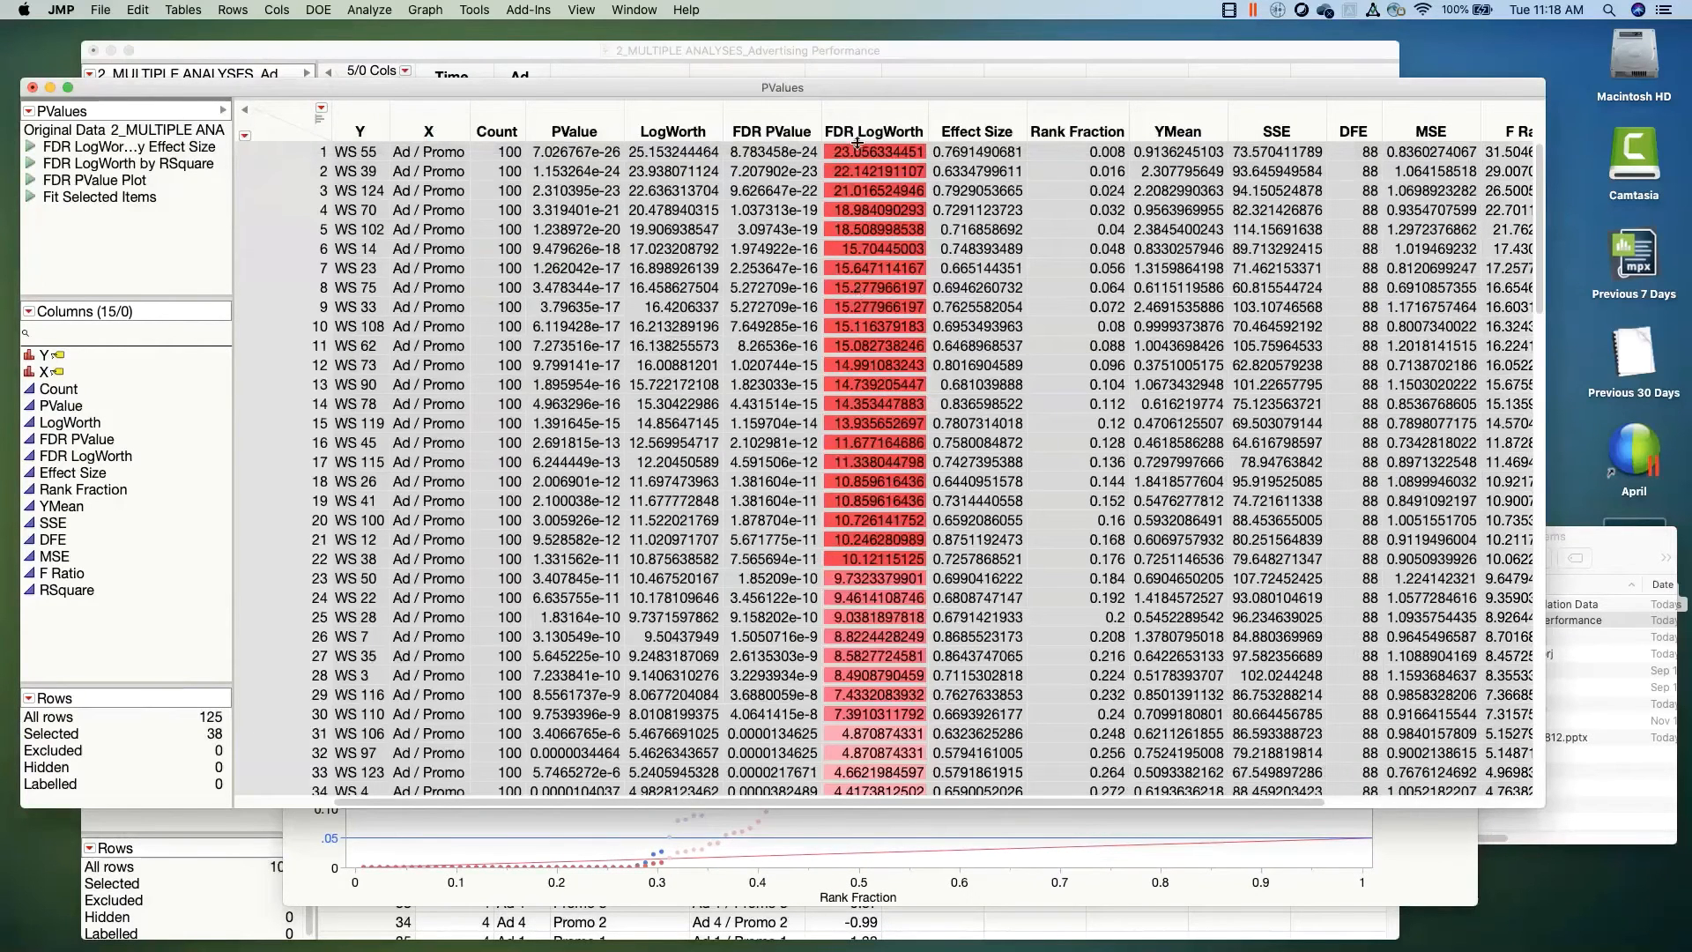
{"action": "left_click", "coordinate": [786, 844]}
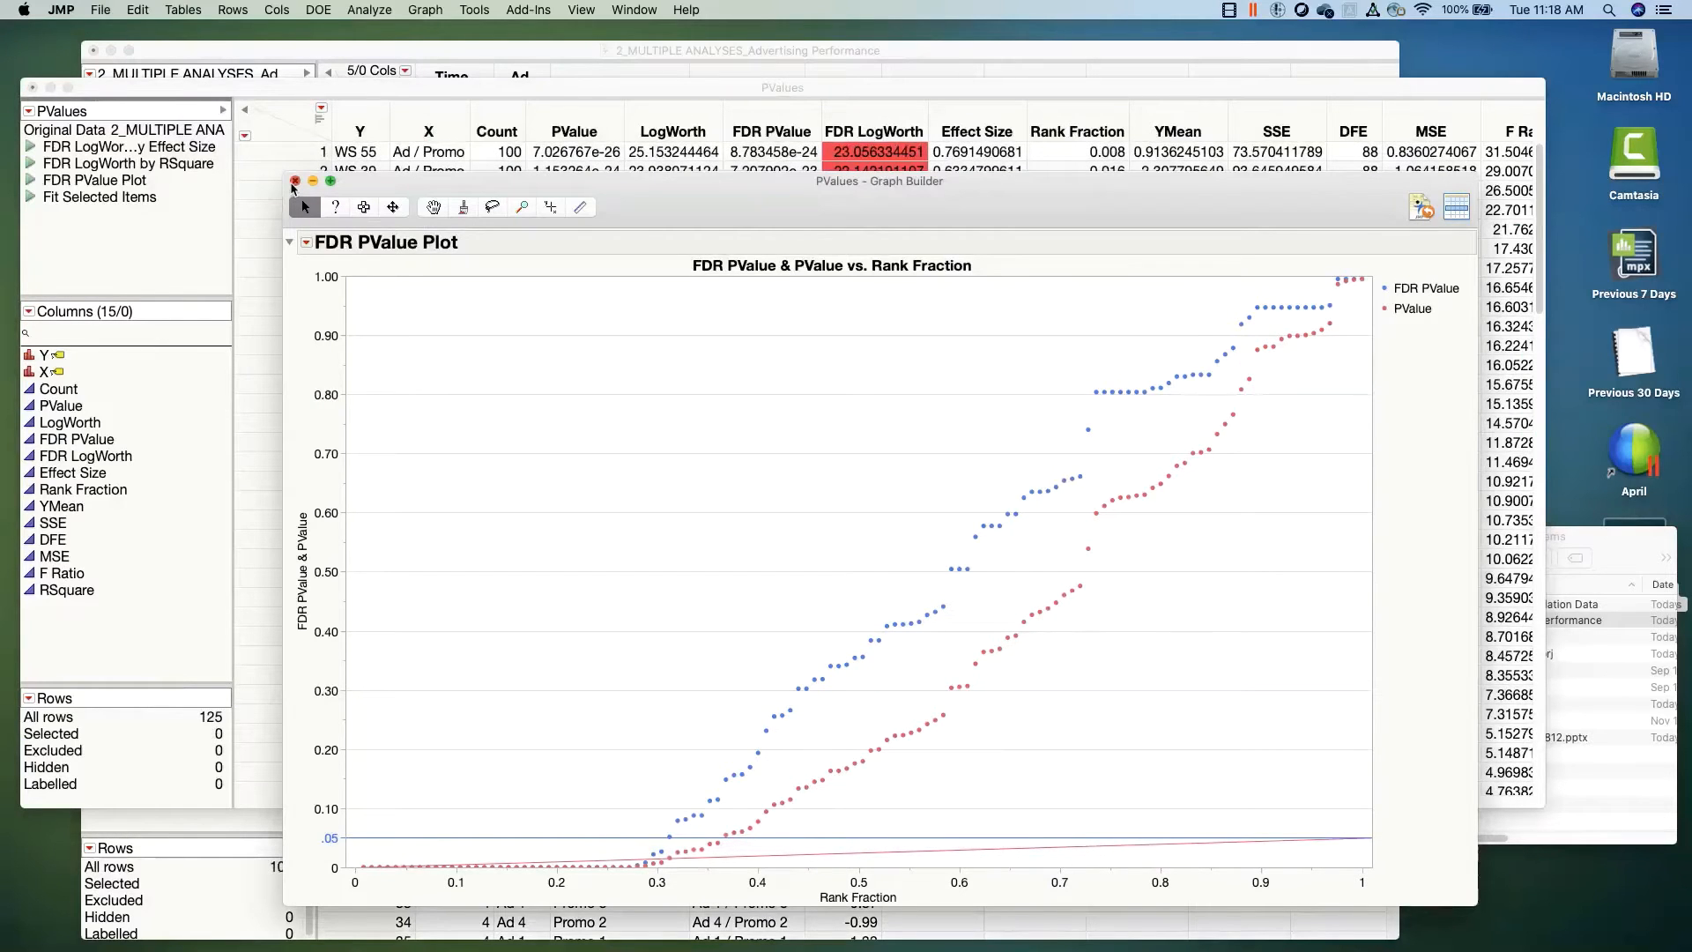
{"action": "left_click", "coordinate": [295, 182]}
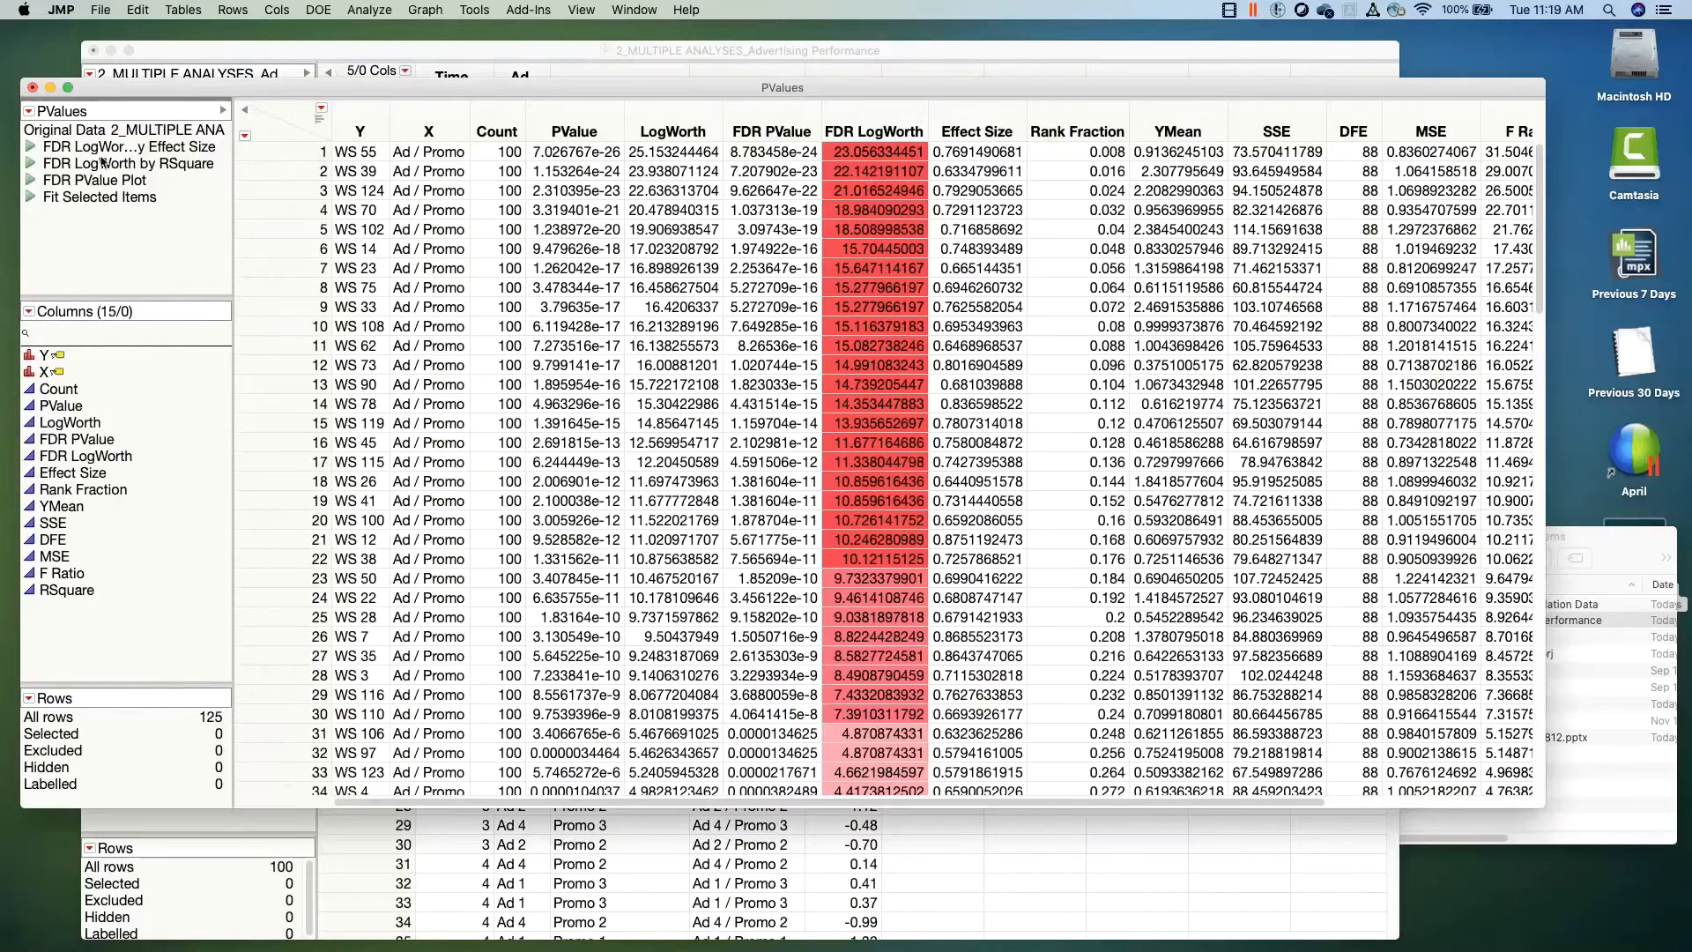
Step: Open the FDR LogWorth by Effect Size plot, enlarge it, examine the points well above the red line by selecting them, and close it
{"action": "left_click", "coordinate": [31, 147]}
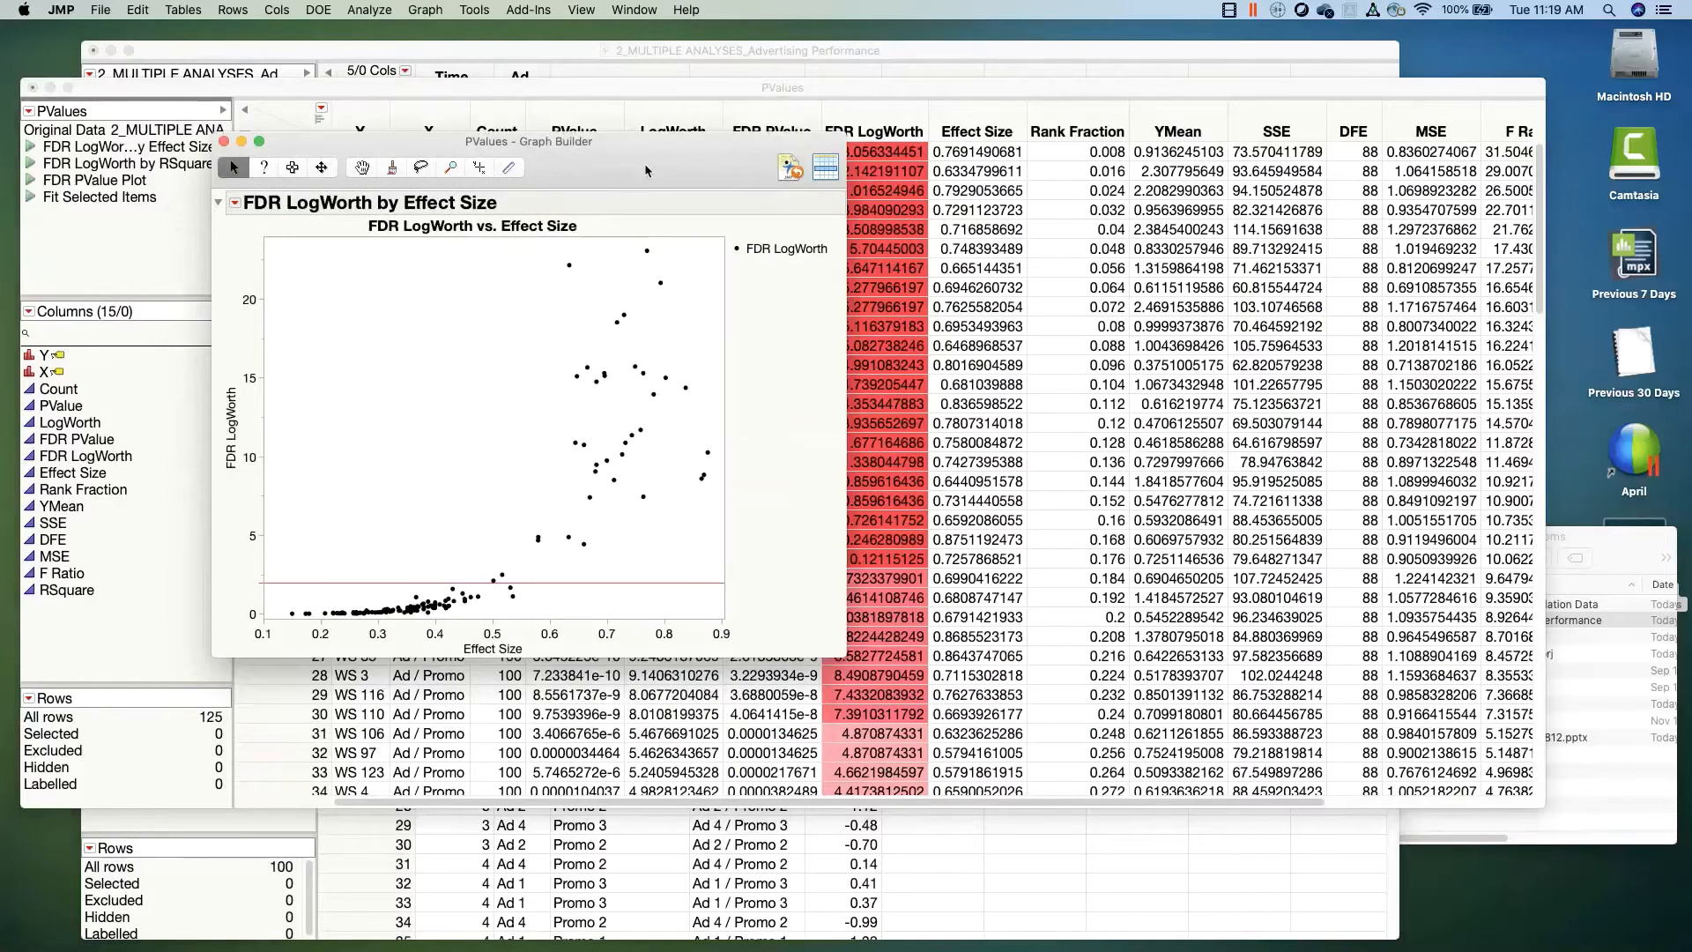
{"action": "left_click_drag", "start_coordinate": [845, 657], "coordinate": [1177, 746]}
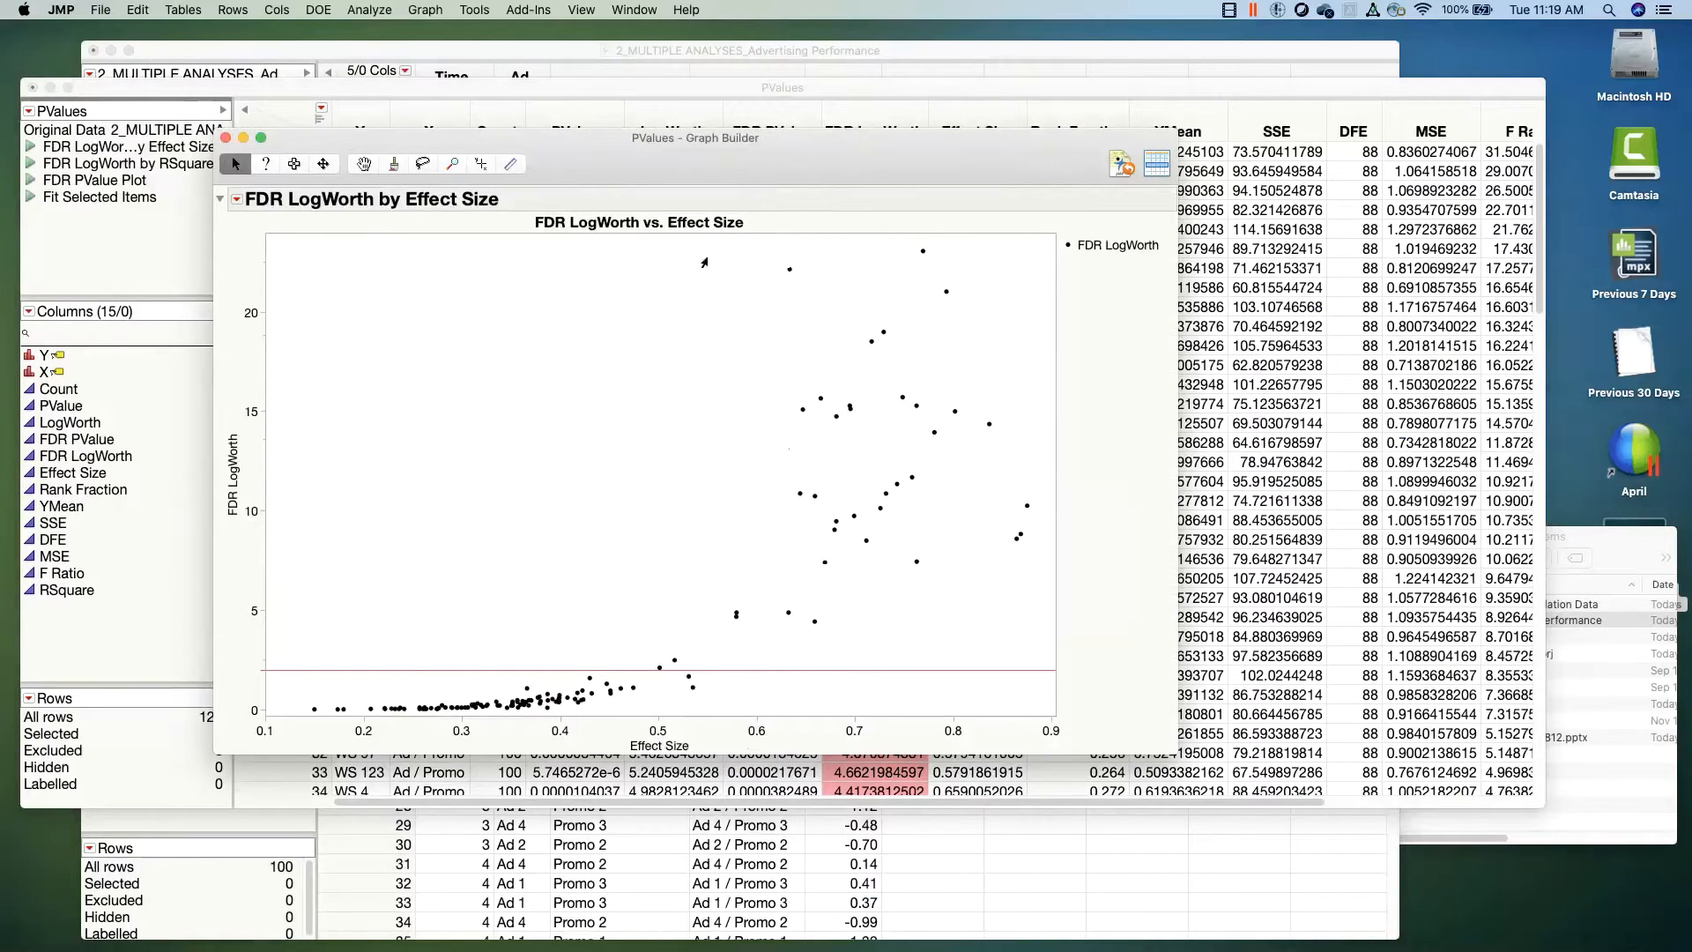
{"action": "left_click_drag", "start_coordinate": [704, 260], "coordinate": [1044, 668]}
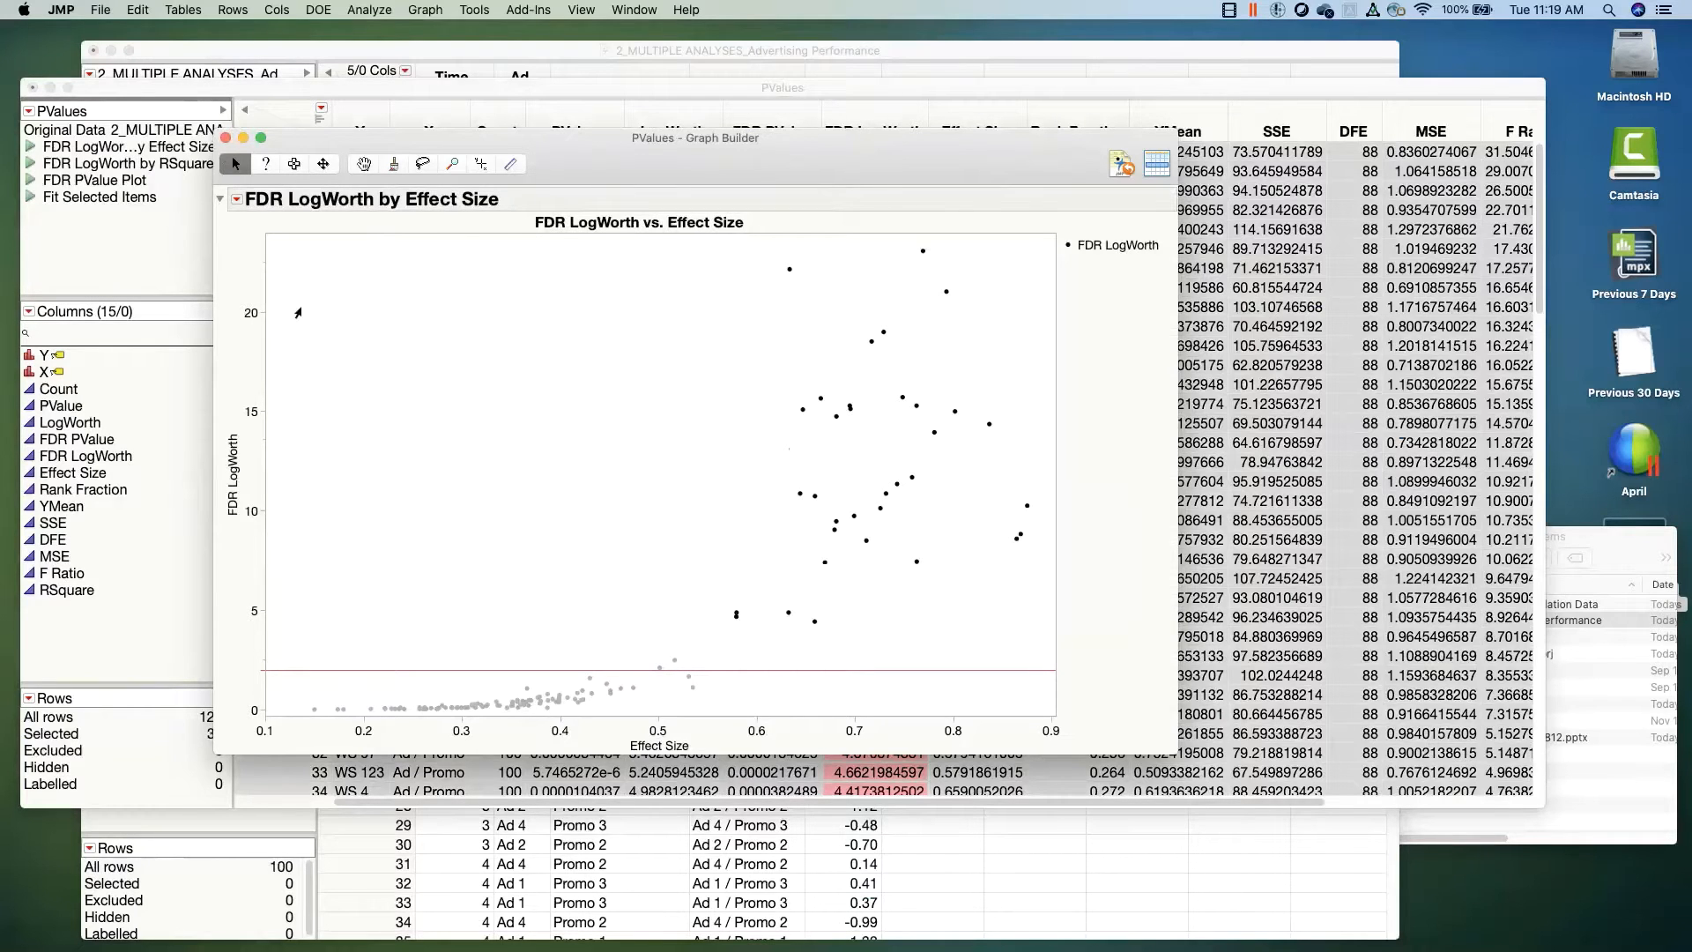
{"action": "left_click", "coordinate": [298, 312]}
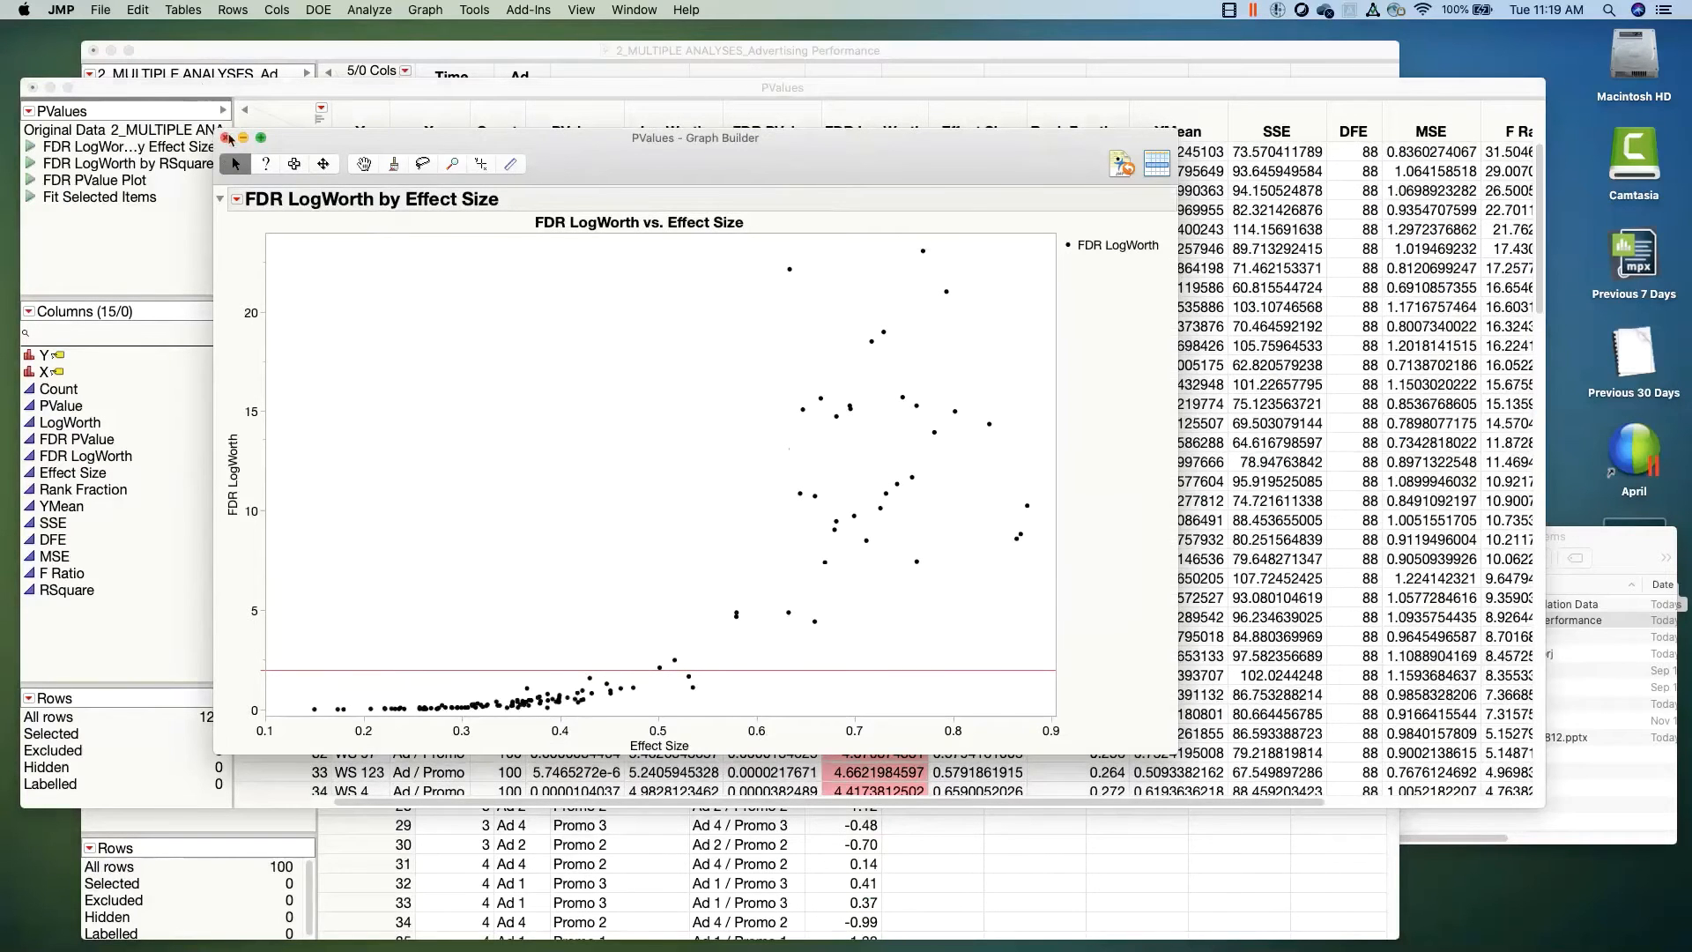
{"action": "left_click", "coordinate": [226, 138]}
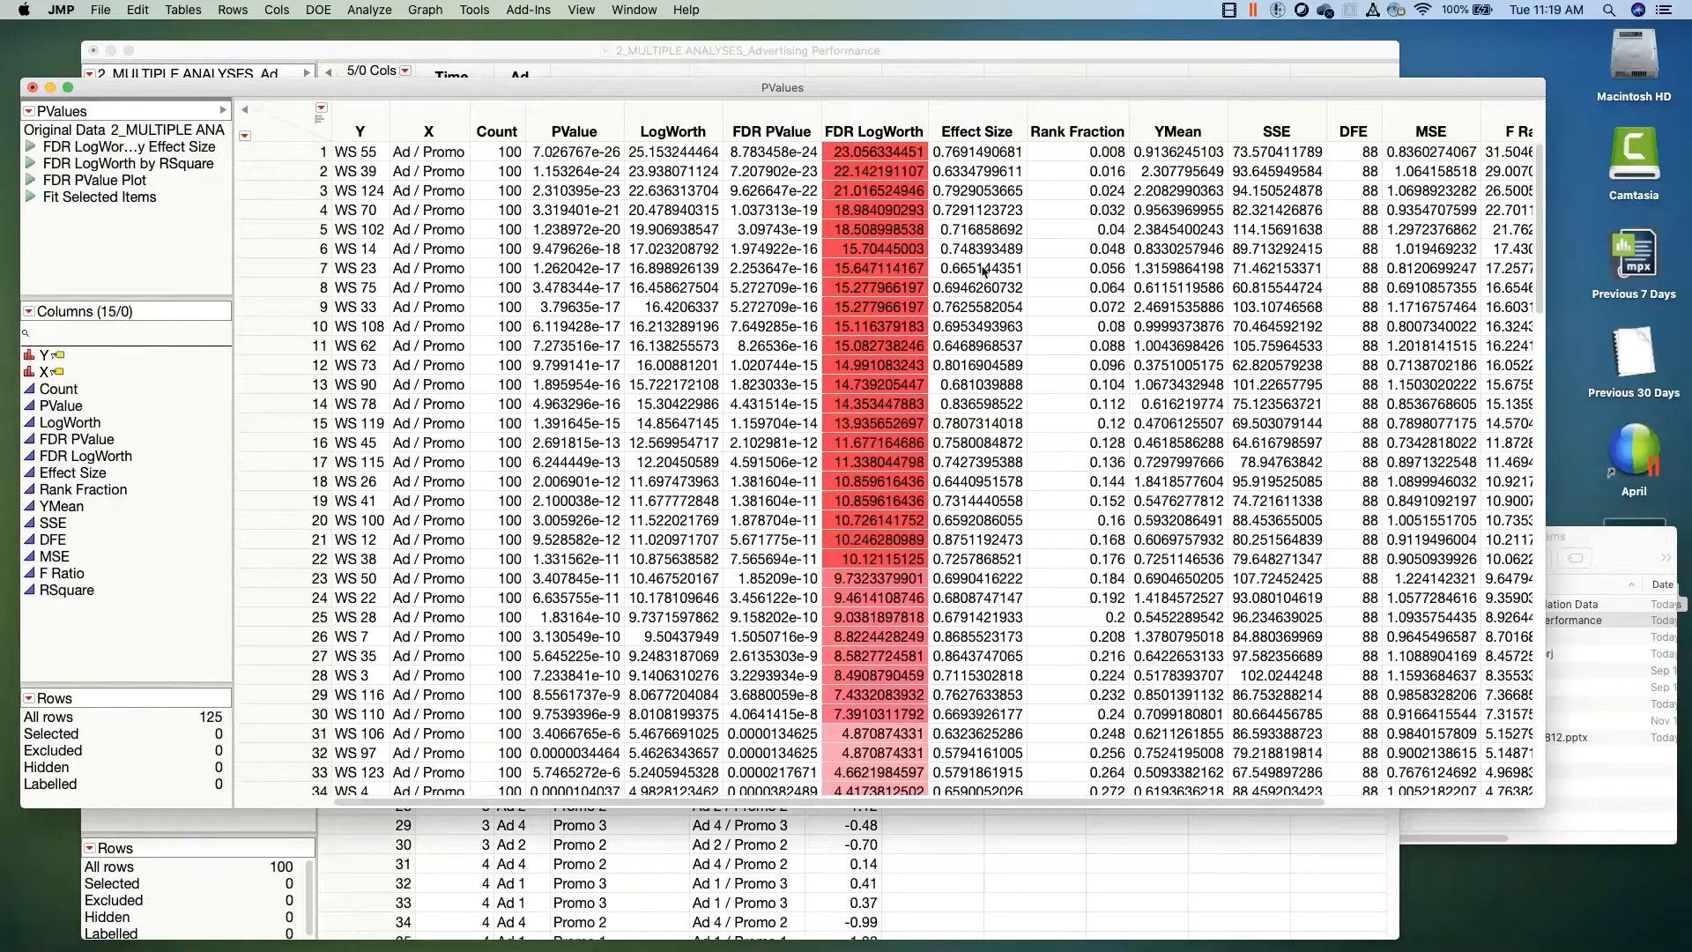
Step: Select rows 1 to 36 of the PValues table, WS 55 through WS 32, and run the Fit Selected Items script
{"action": "left_click", "coordinate": [304, 151]}
{"action": "scroll", "coordinate": [351, 453], "scroll_direction": "down", "scroll_amount": 10}
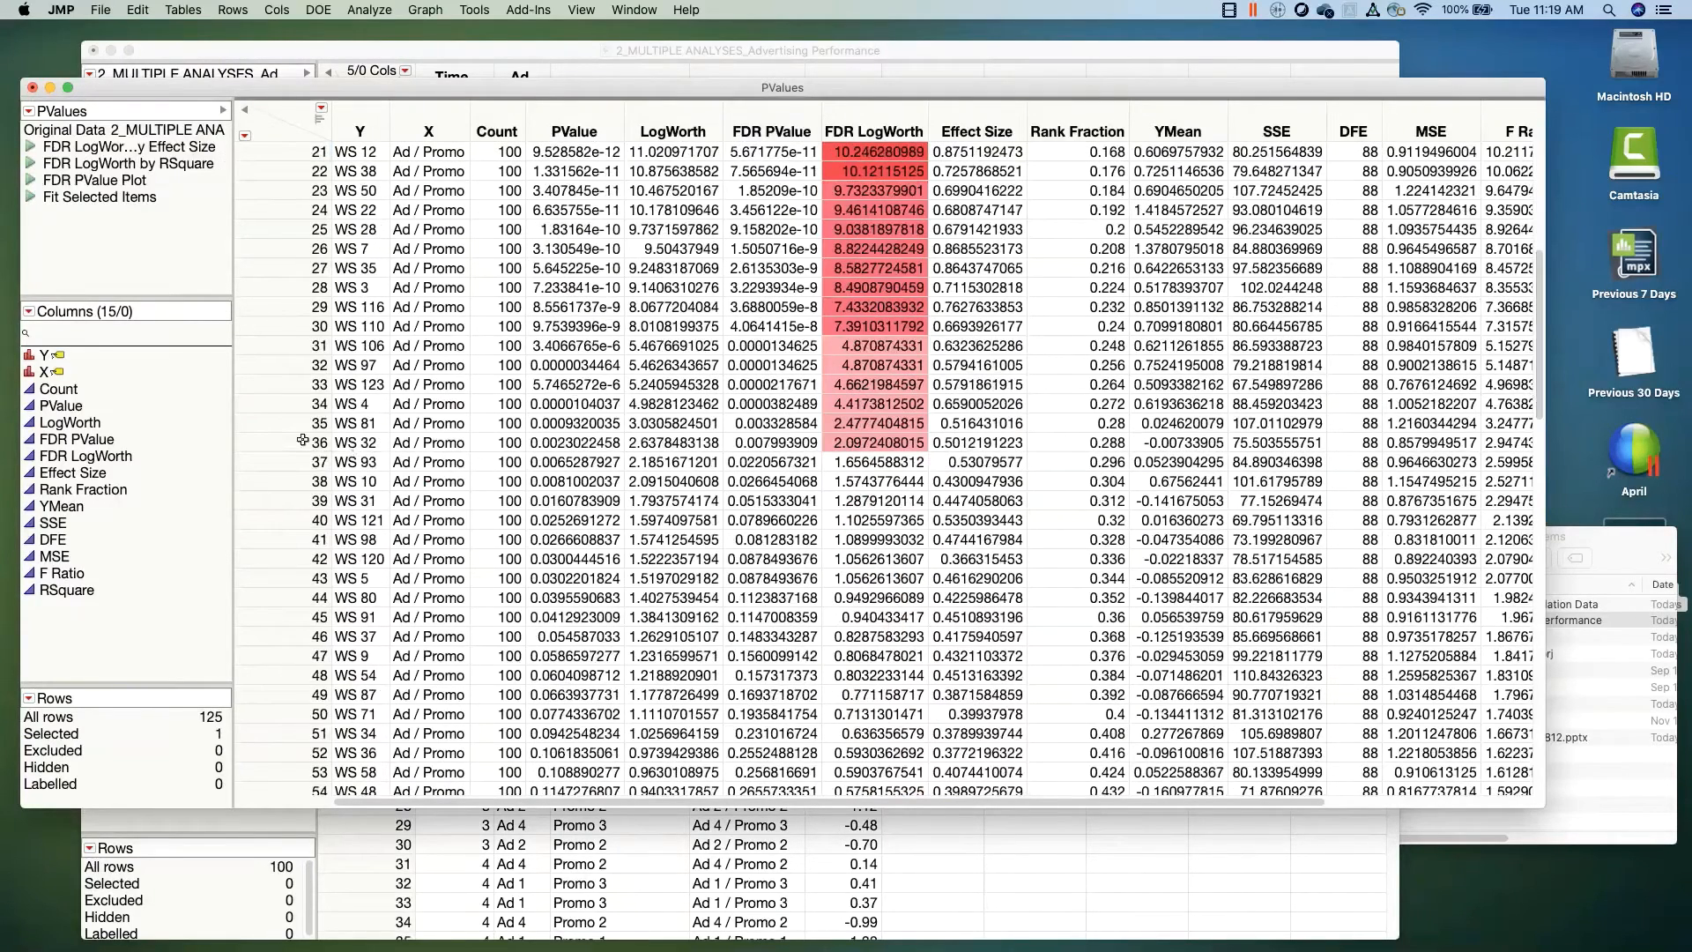
{"action": "left_click", "coordinate": [302, 440], "text": "shift"}
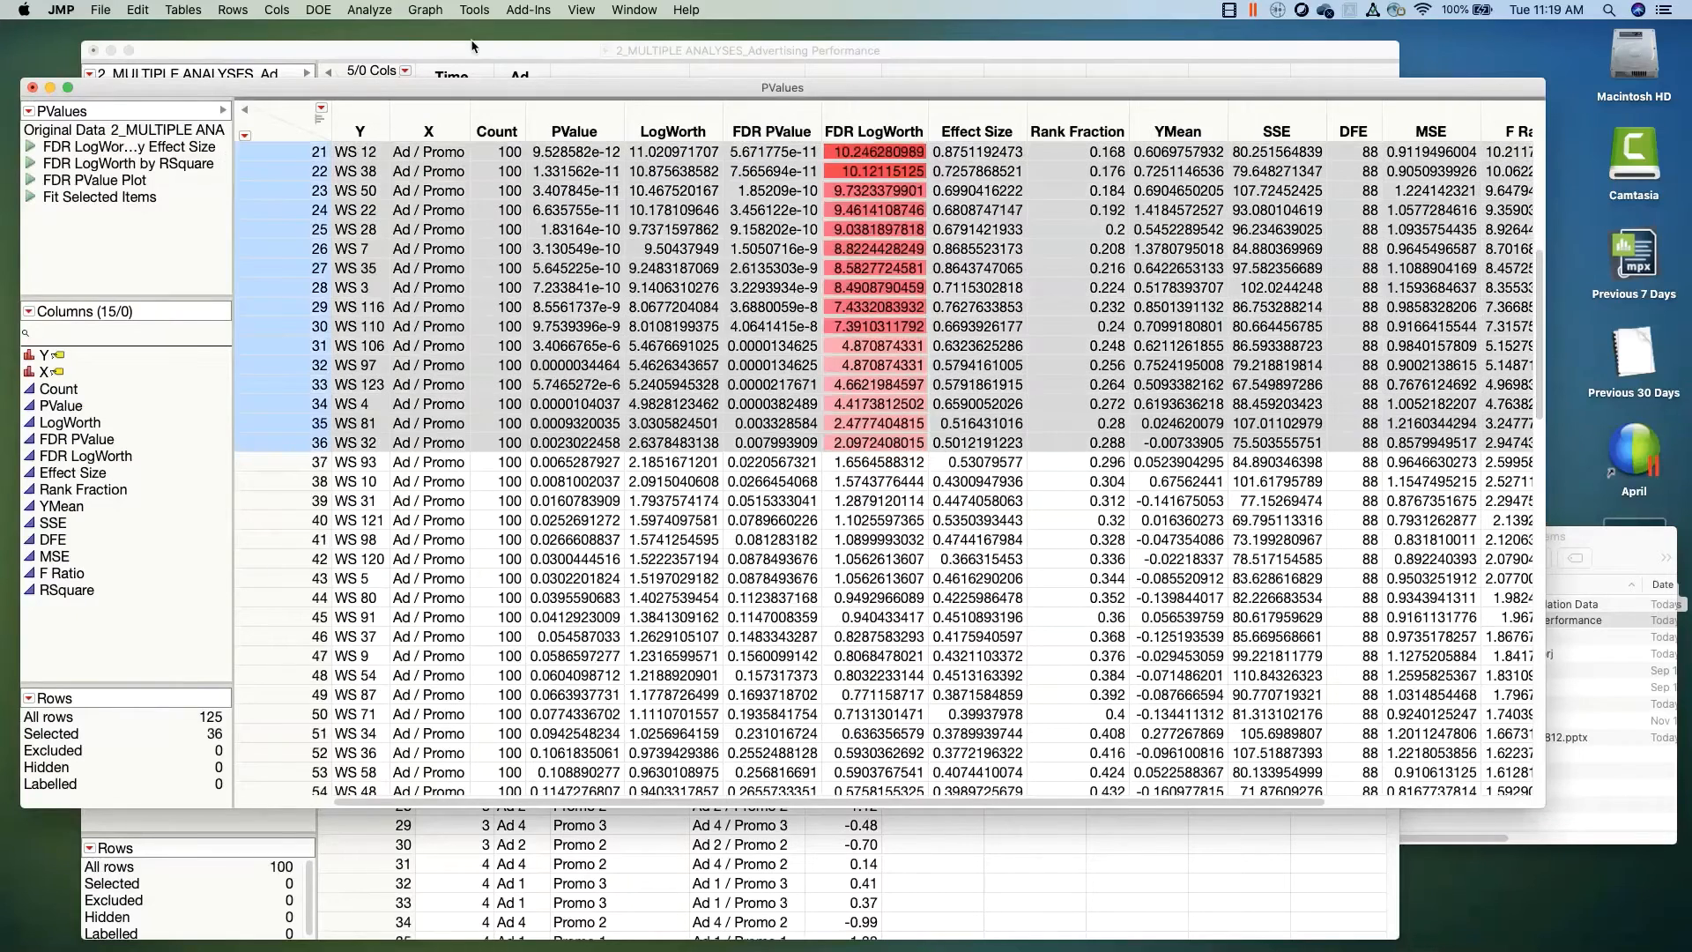
{"action": "left_click", "coordinate": [31, 199]}
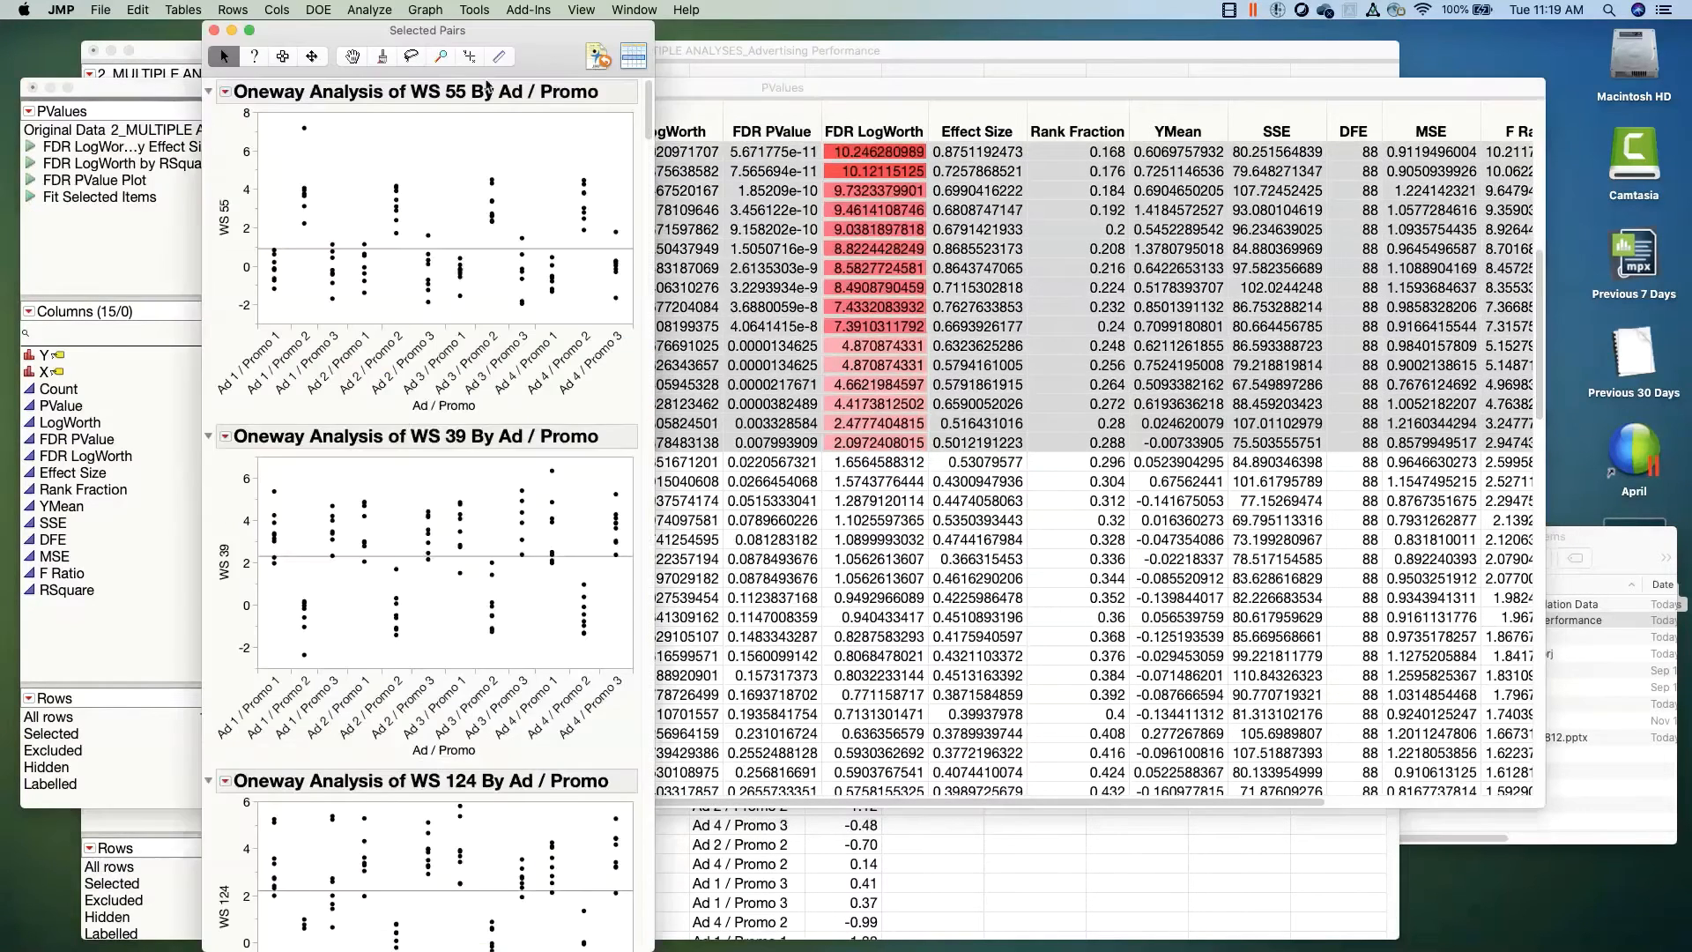
Step: Add Means/Anova and the Each Pair, Student's t means comparison to all the Oneway analyses in the Selected Pairs report
{"action": "left_click_drag", "start_coordinate": [531, 57], "coordinate": [775, 56]}
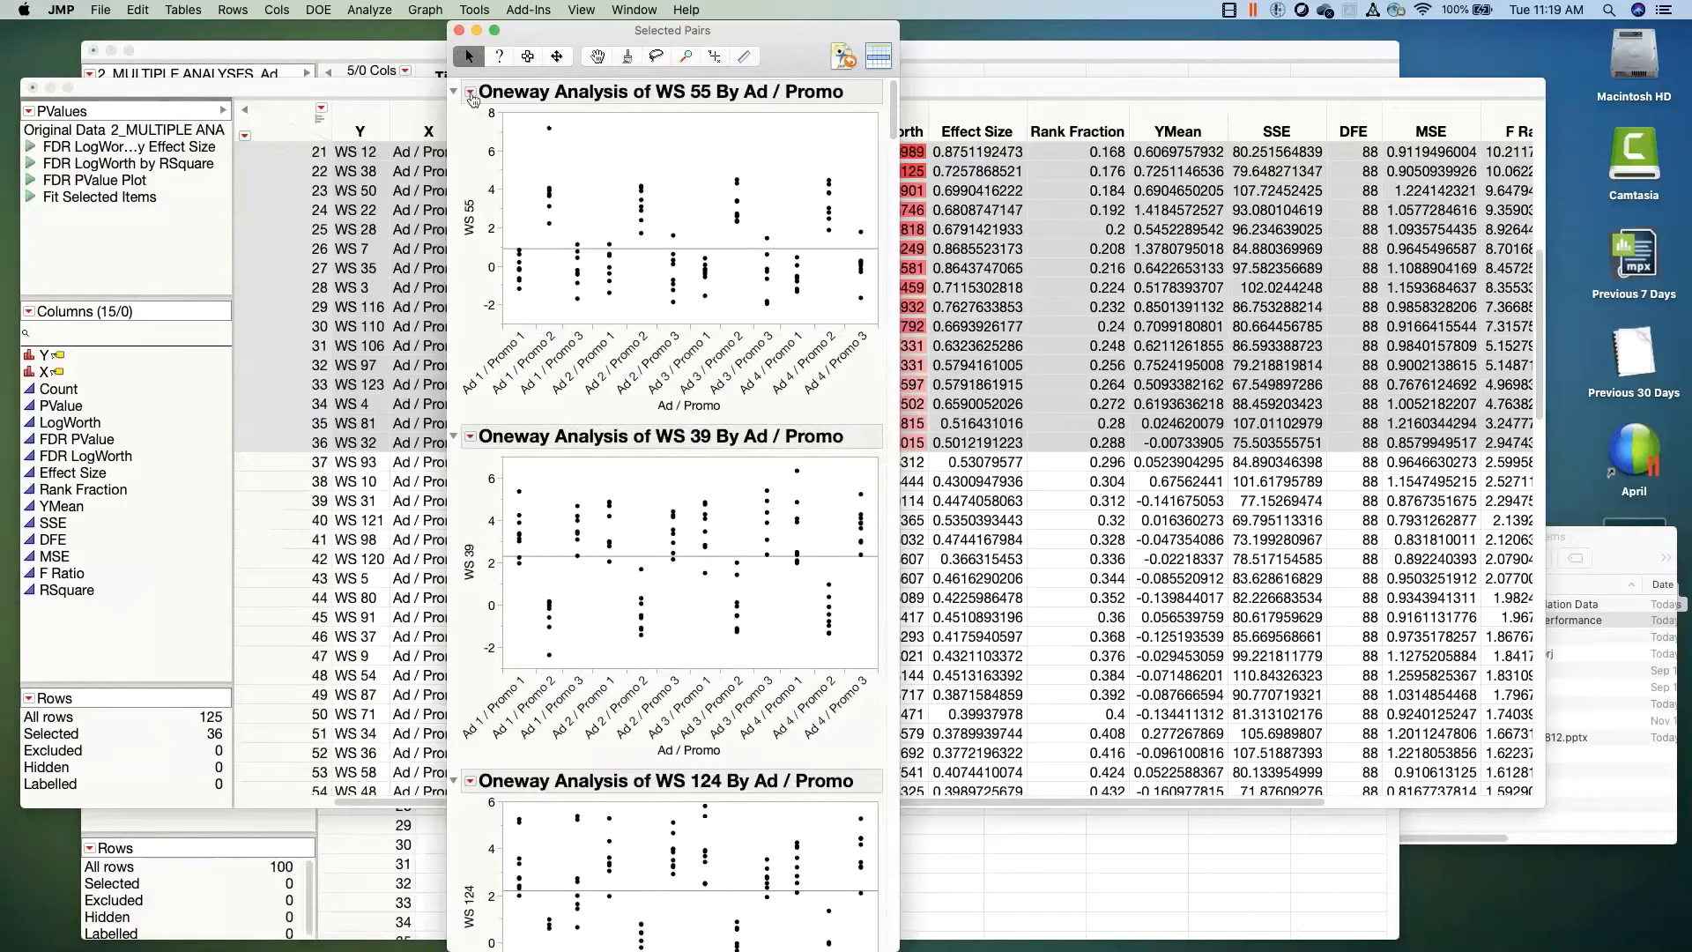
{"action": "left_click", "coordinate": [471, 93]}
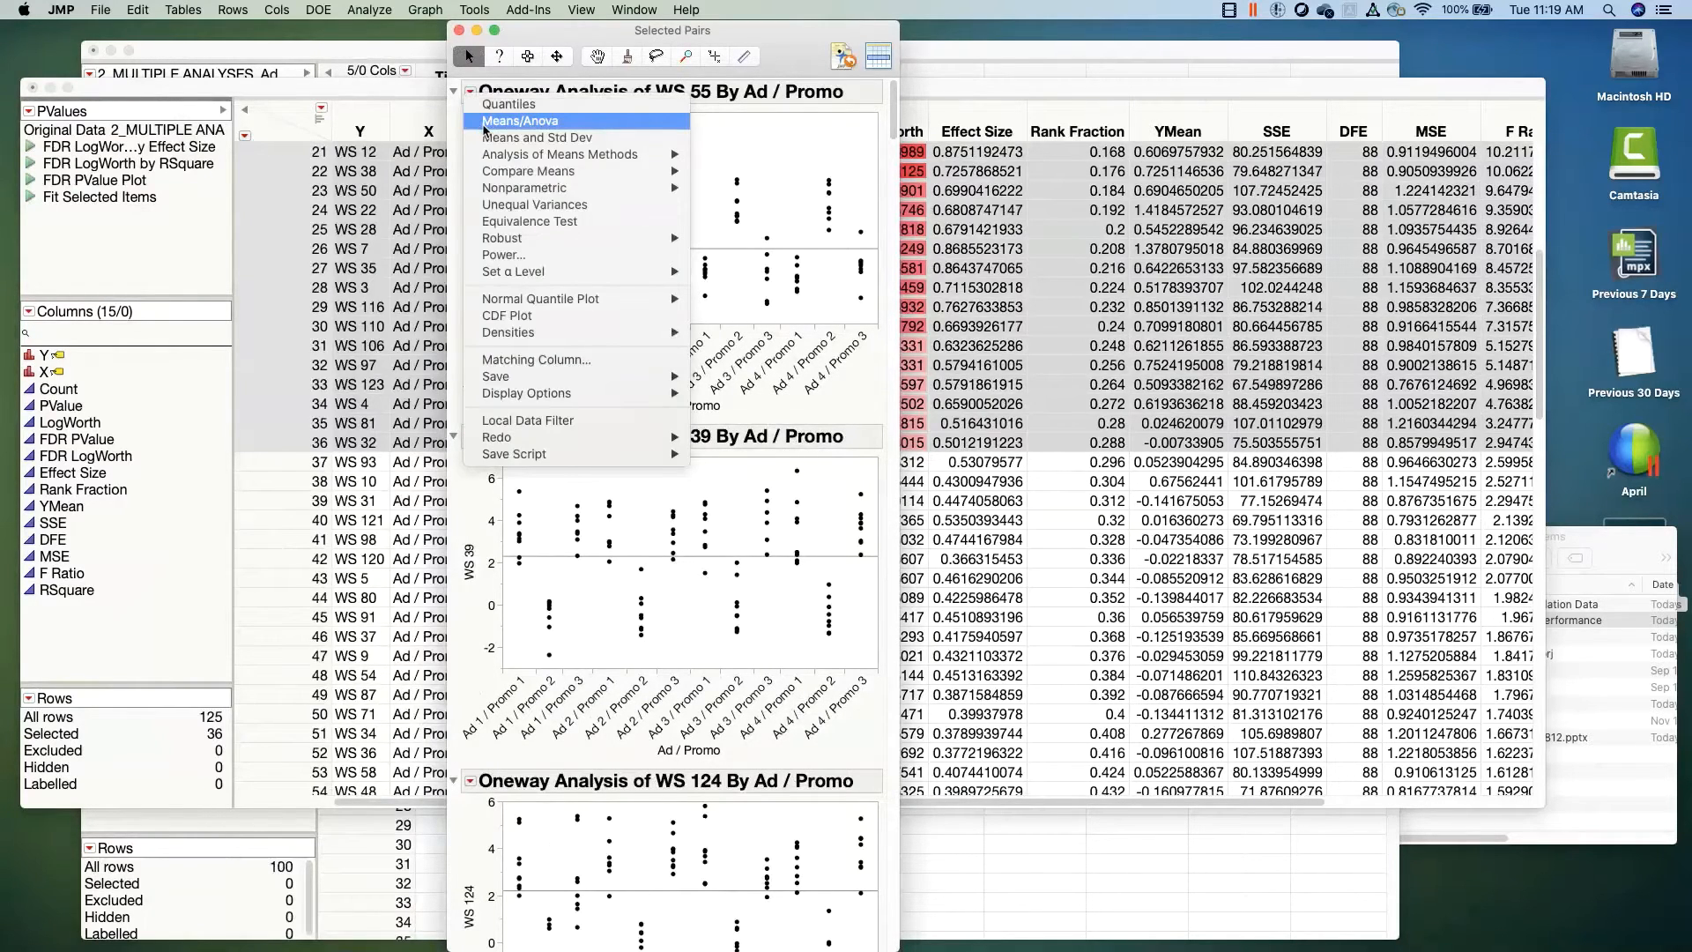
{"action": "left_click", "coordinate": [484, 130]}
{"action": "left_click", "coordinate": [471, 94]}
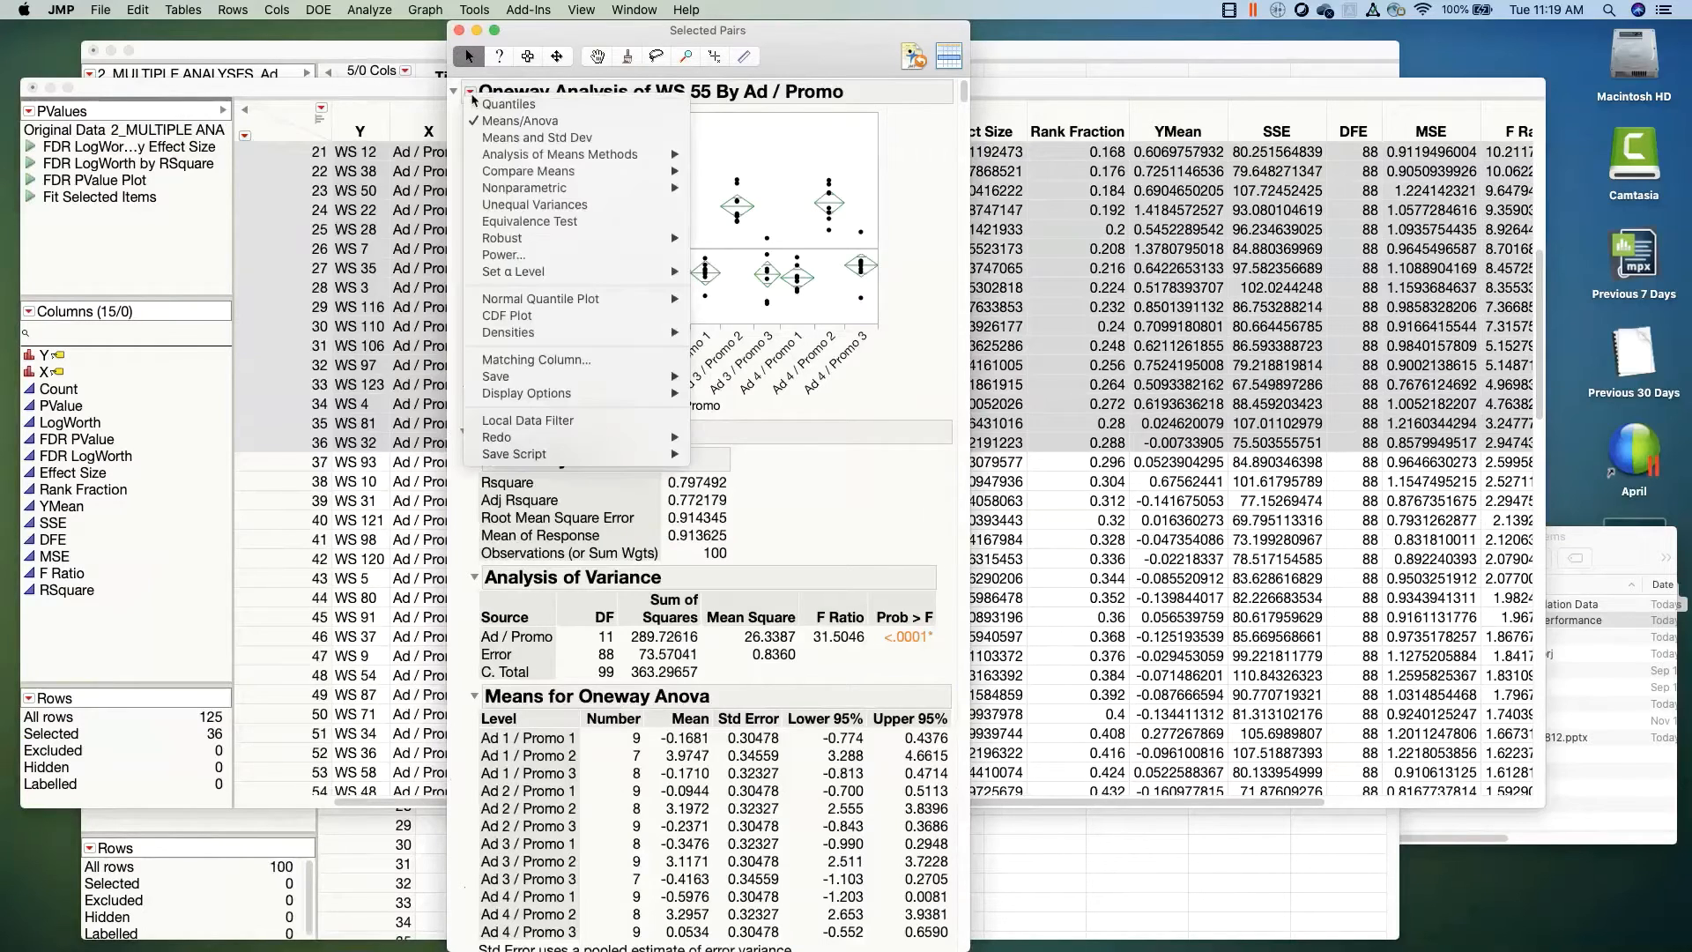
{"action": "mouse_move", "coordinate": [521, 187]}
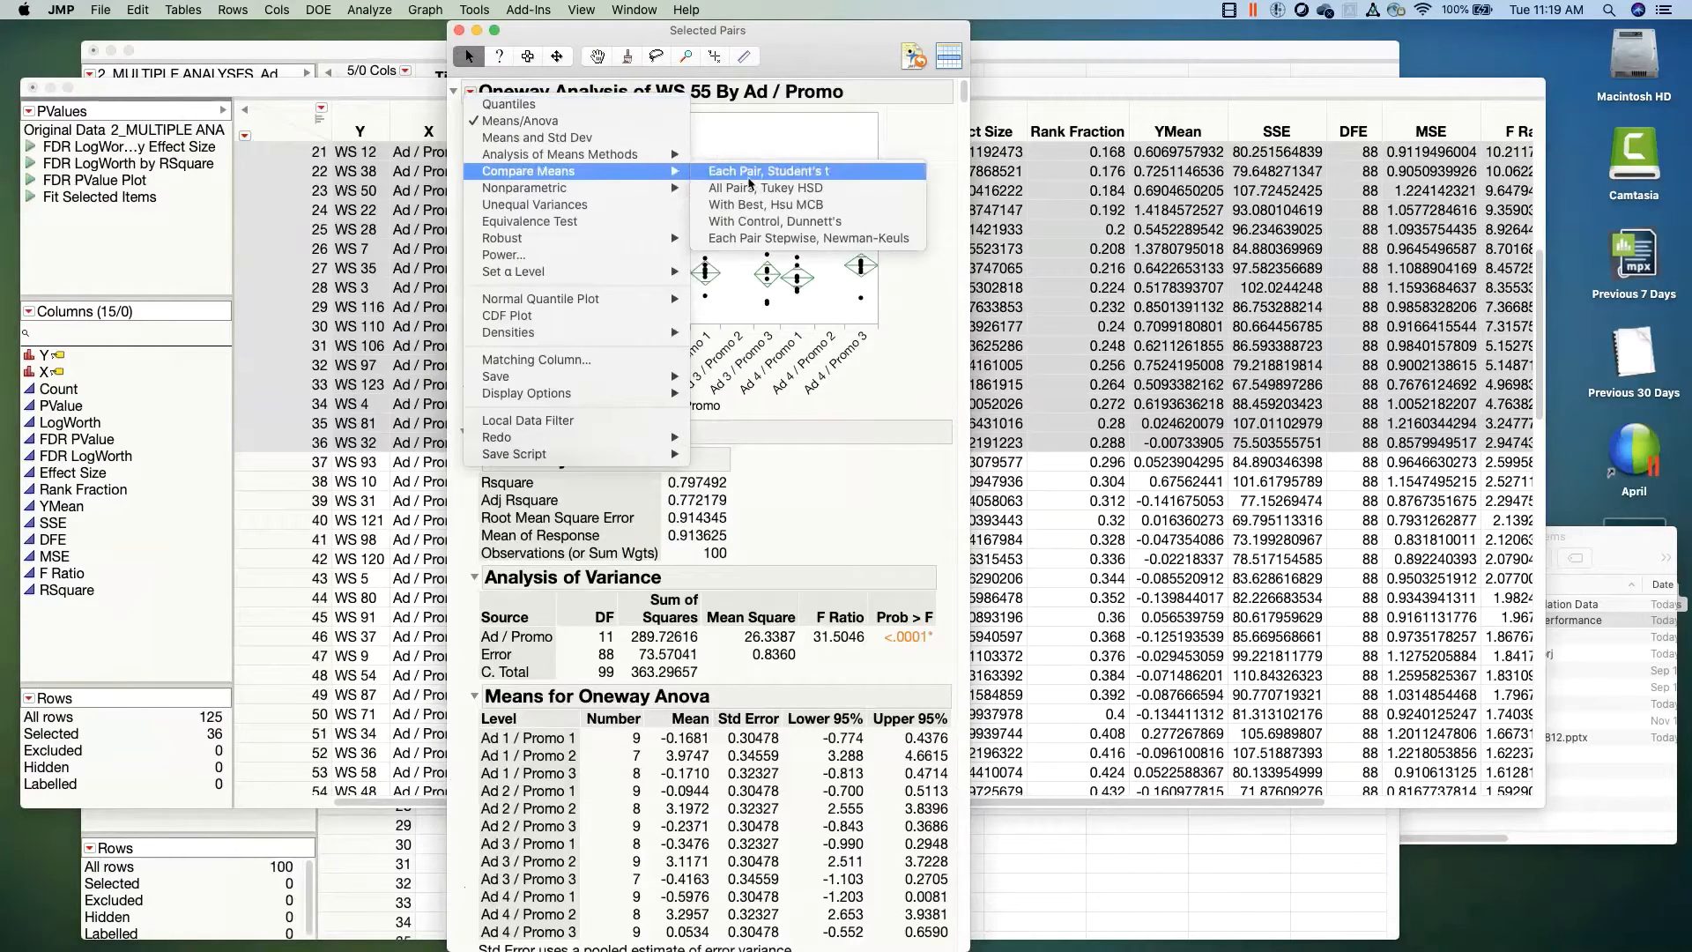
{"action": "left_click", "coordinate": [749, 173]}
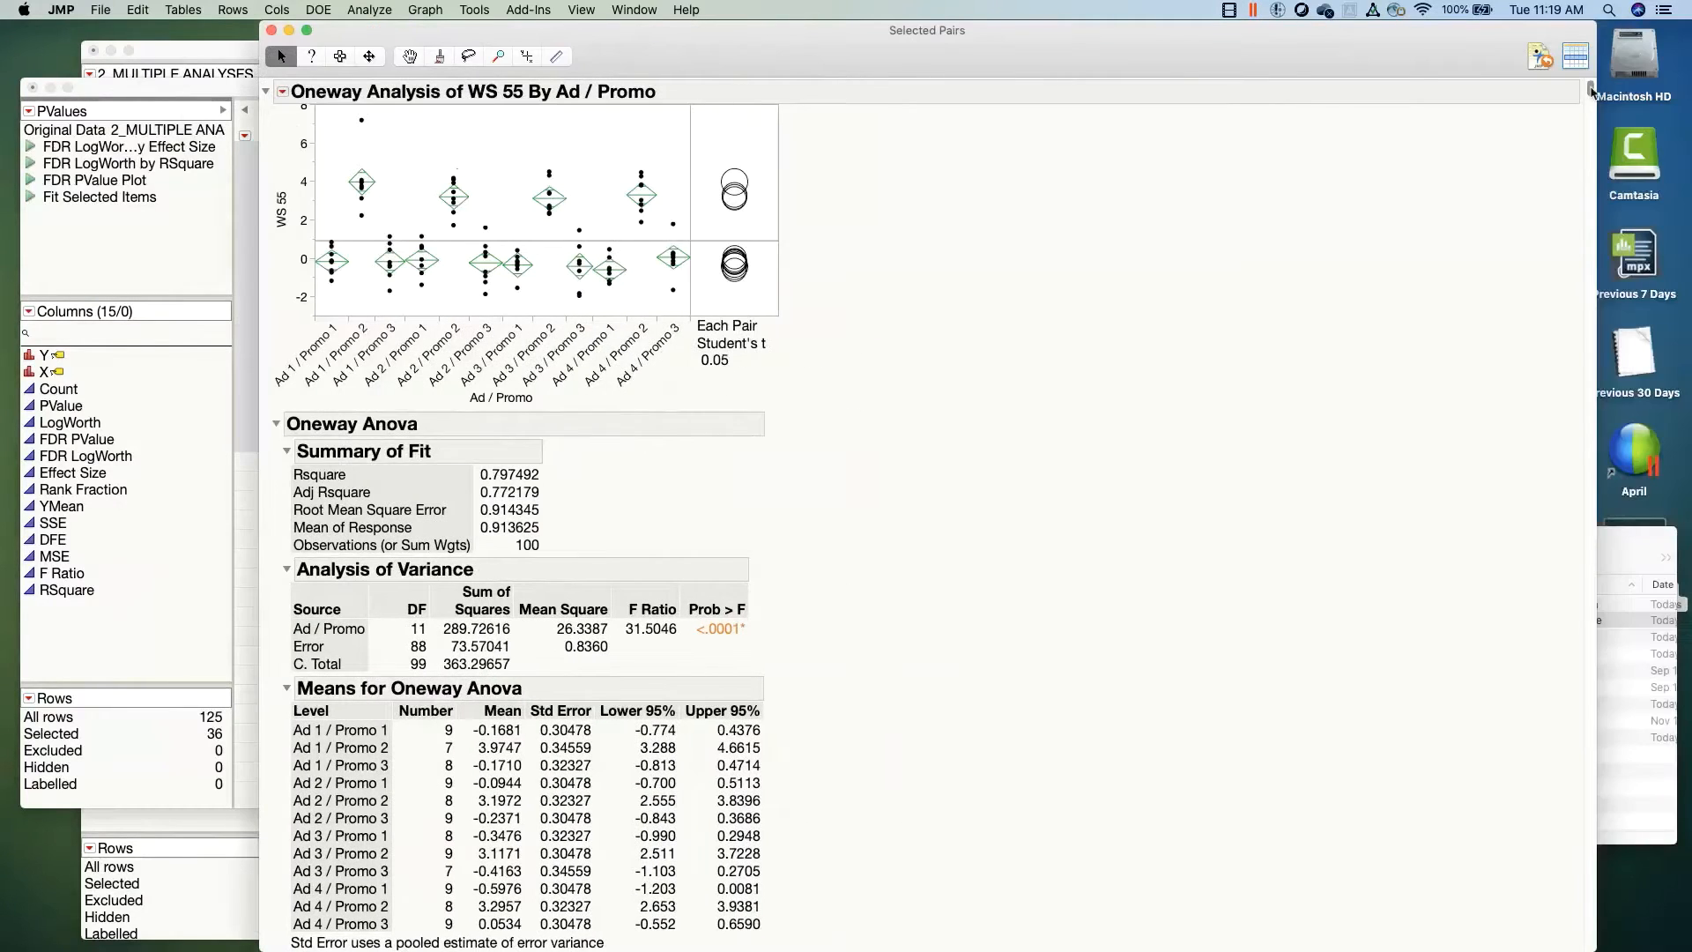
Step: Examine the WS 55 analysis from its plot and Anova tables through the LSD Threshold Matrix, Connecting Letters and Ordered Differences reports
{"action": "scroll", "coordinate": [1592, 92], "scroll_direction": "down", "scroll_amount": 6}
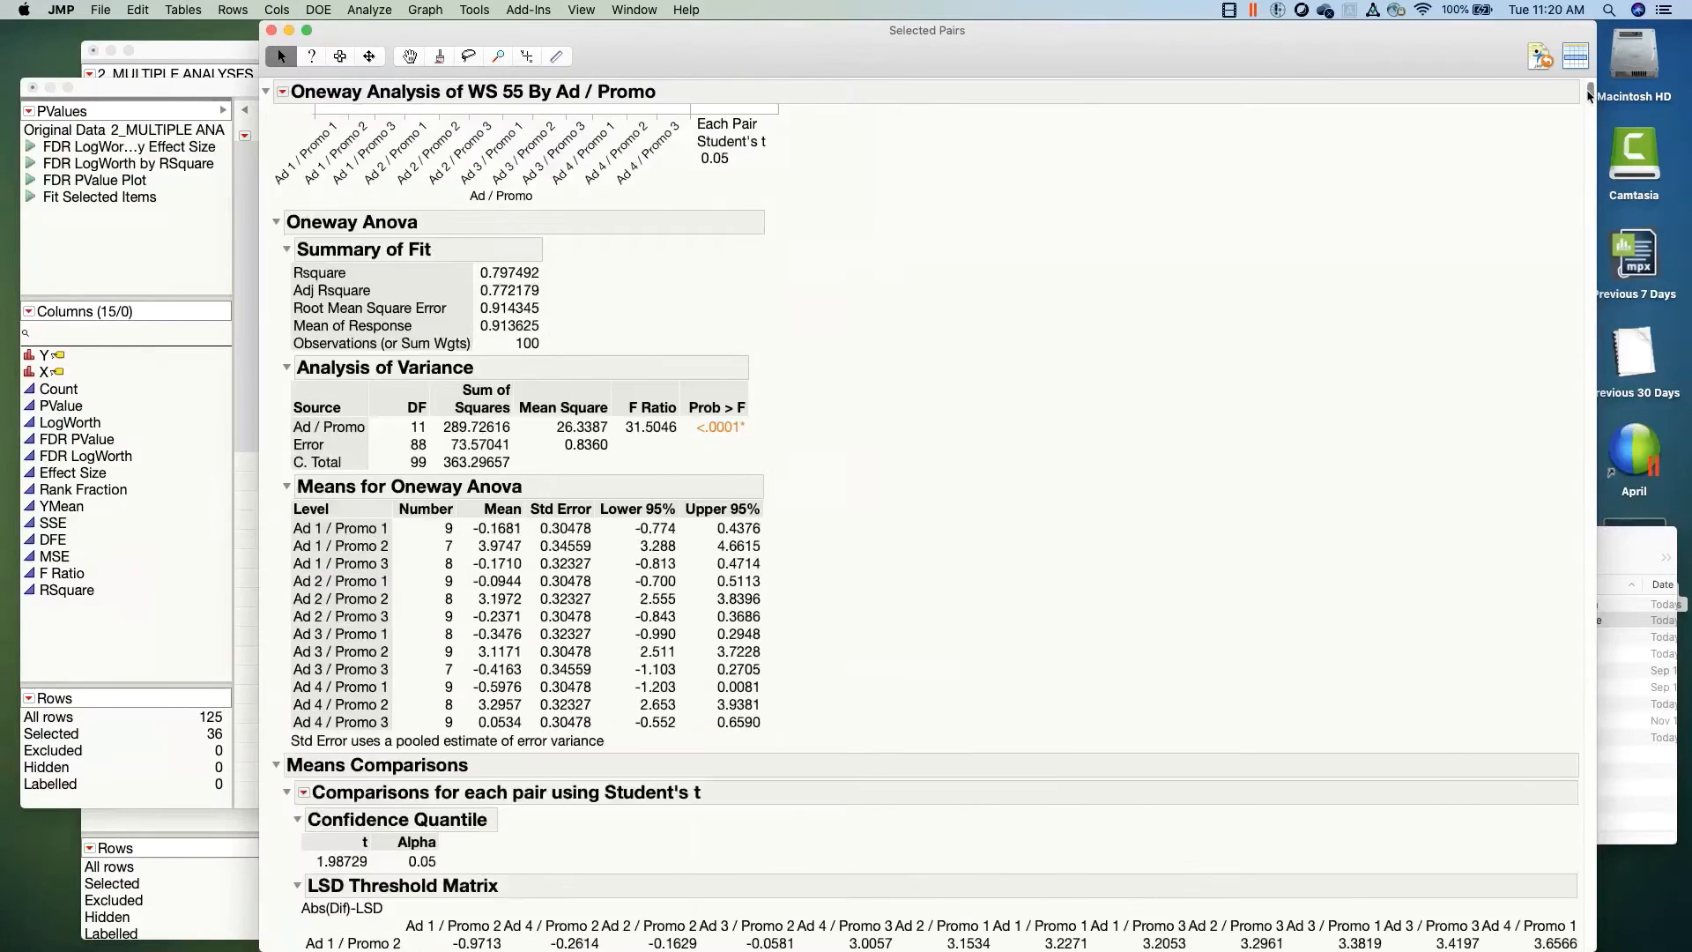
{"action": "scroll", "coordinate": [1592, 92], "scroll_direction": "up", "scroll_amount": 5}
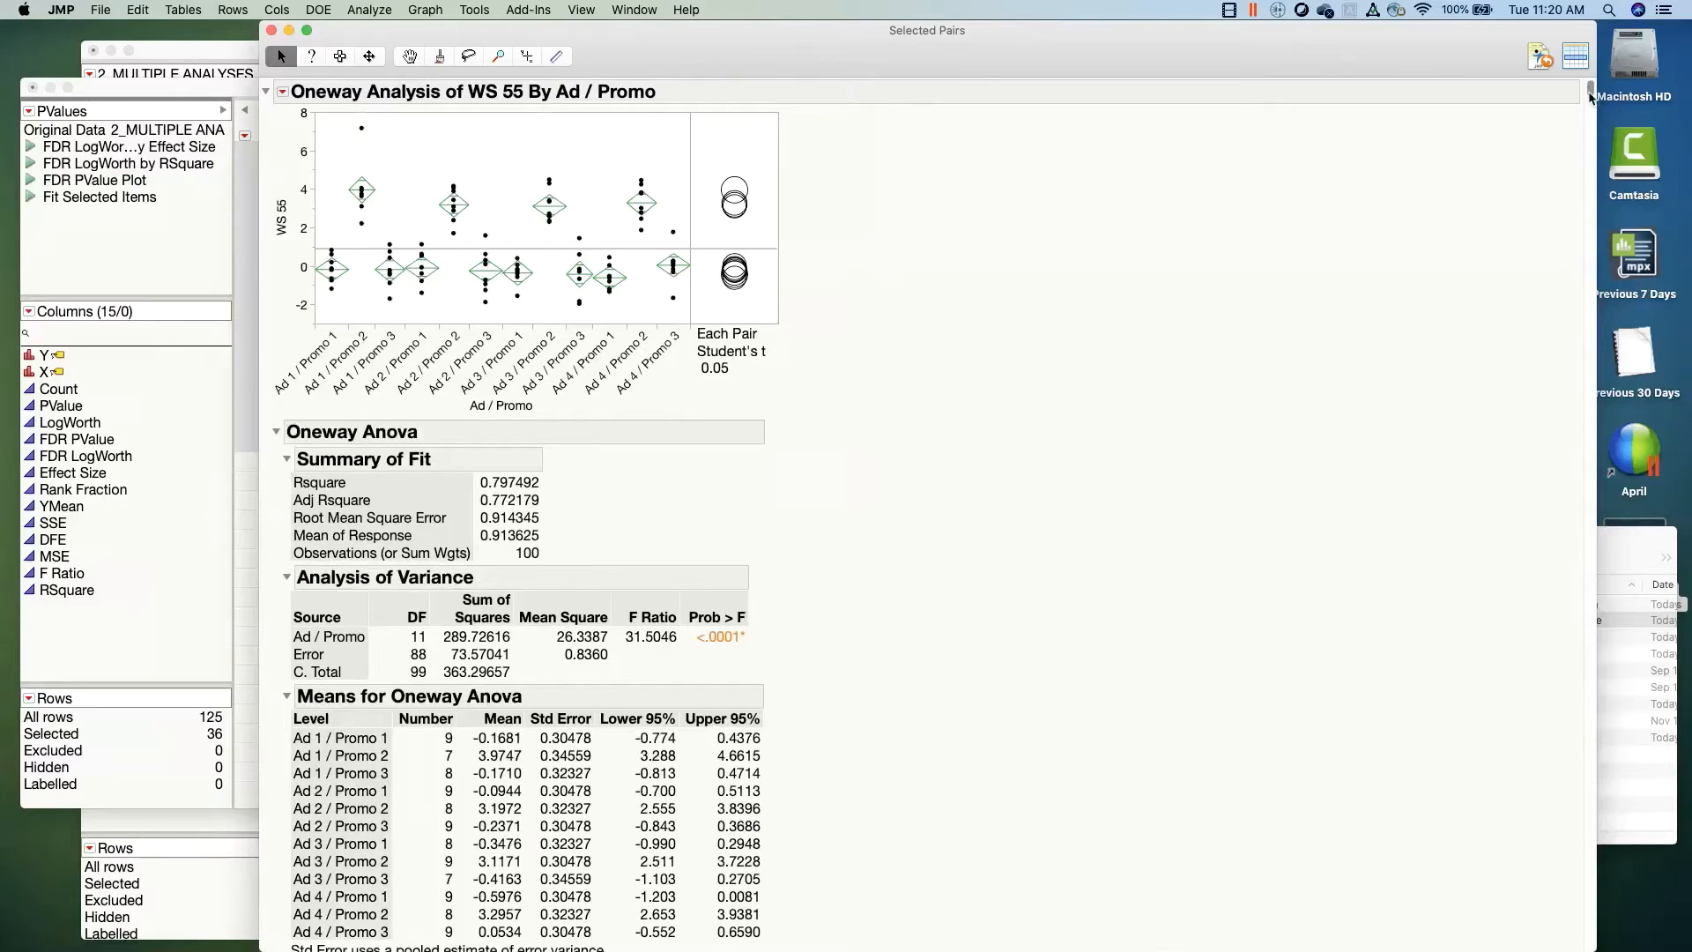
{"action": "scroll", "coordinate": [1591, 93], "scroll_direction": "down", "scroll_amount": 3}
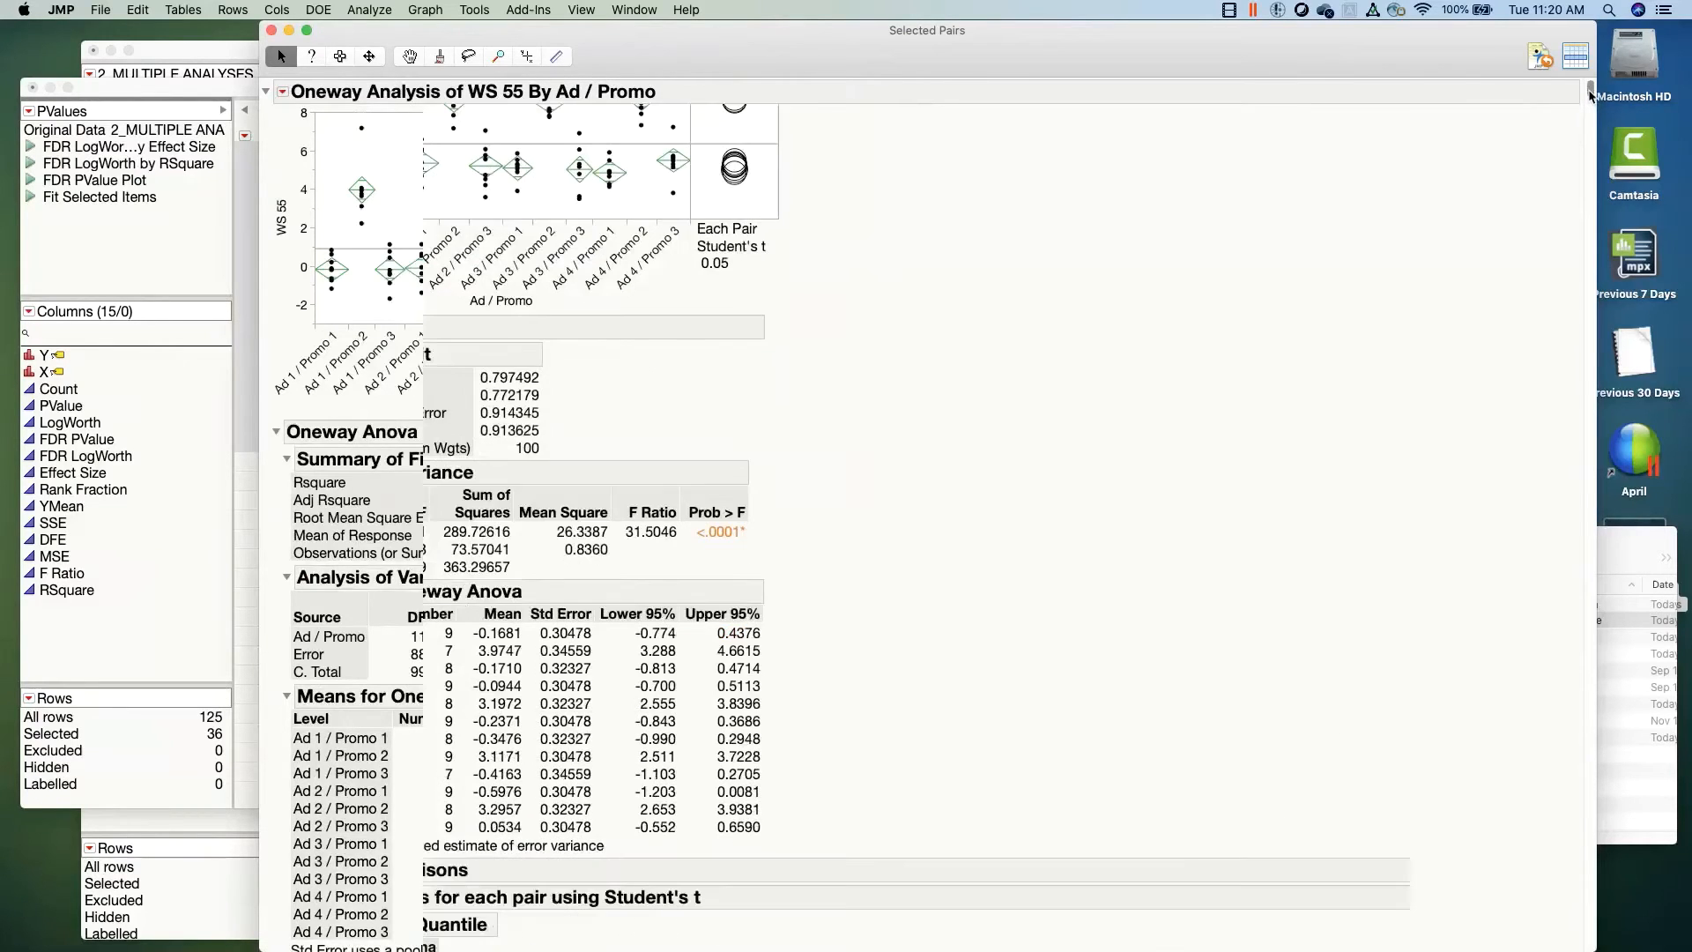
{"action": "scroll", "coordinate": [1591, 97], "scroll_direction": "down", "scroll_amount": 4}
{"action": "scroll", "coordinate": [1591, 97], "scroll_direction": "down", "scroll_amount": 4}
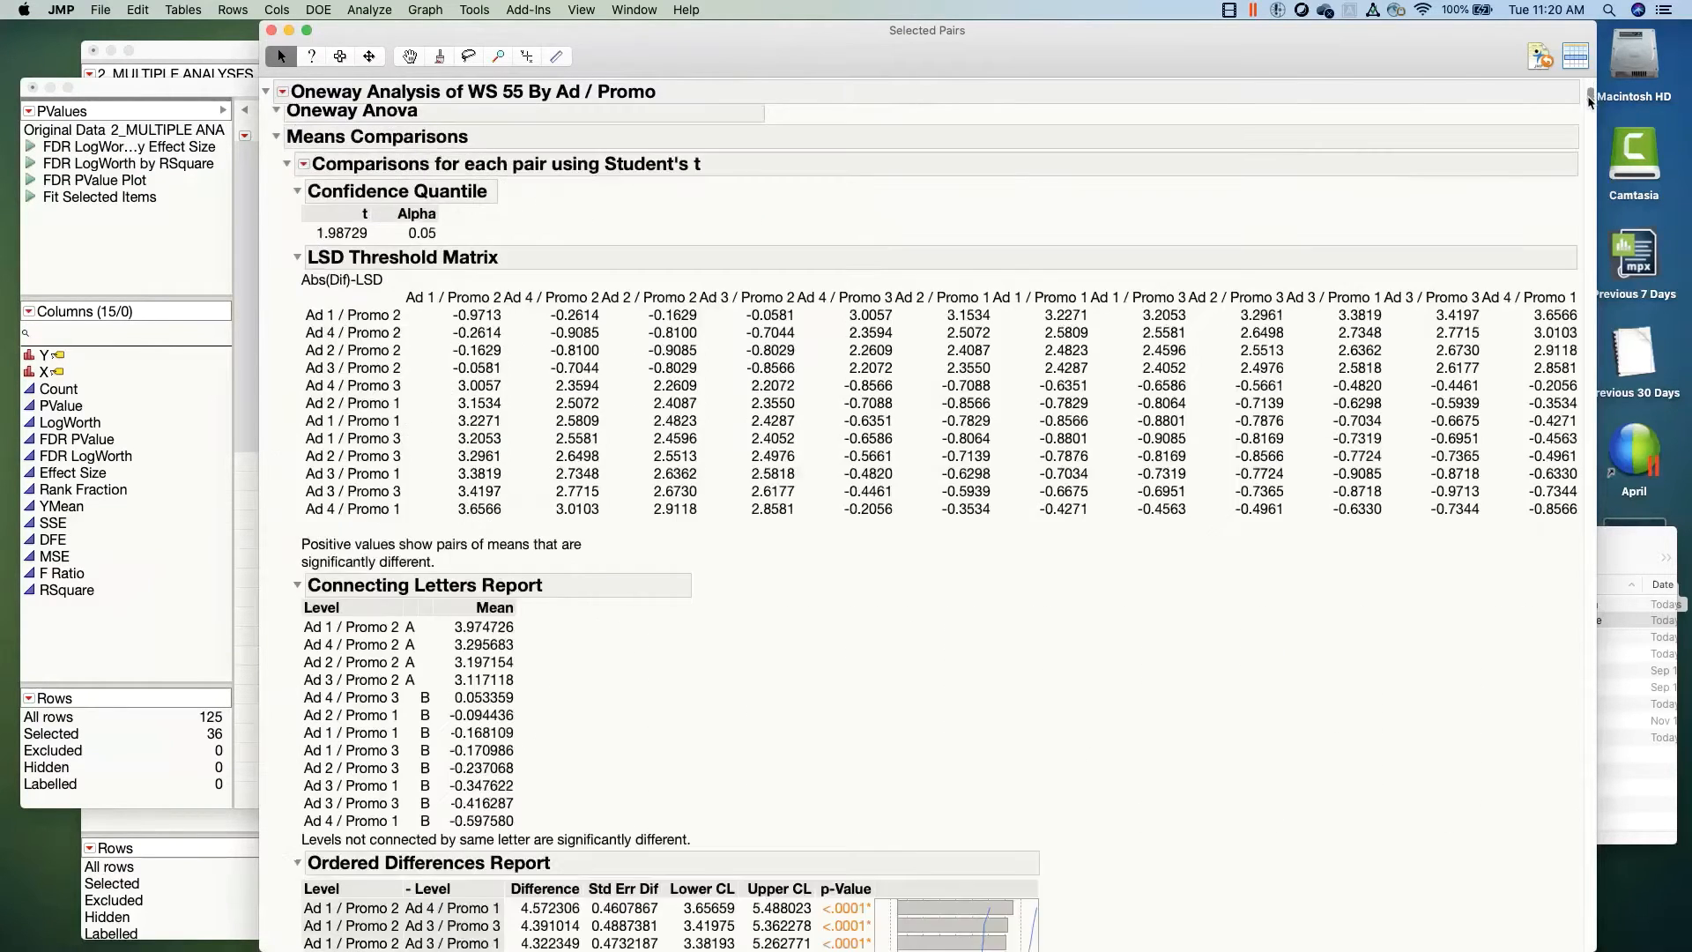
{"action": "scroll", "coordinate": [1591, 101], "scroll_direction": "down", "scroll_amount": 5}
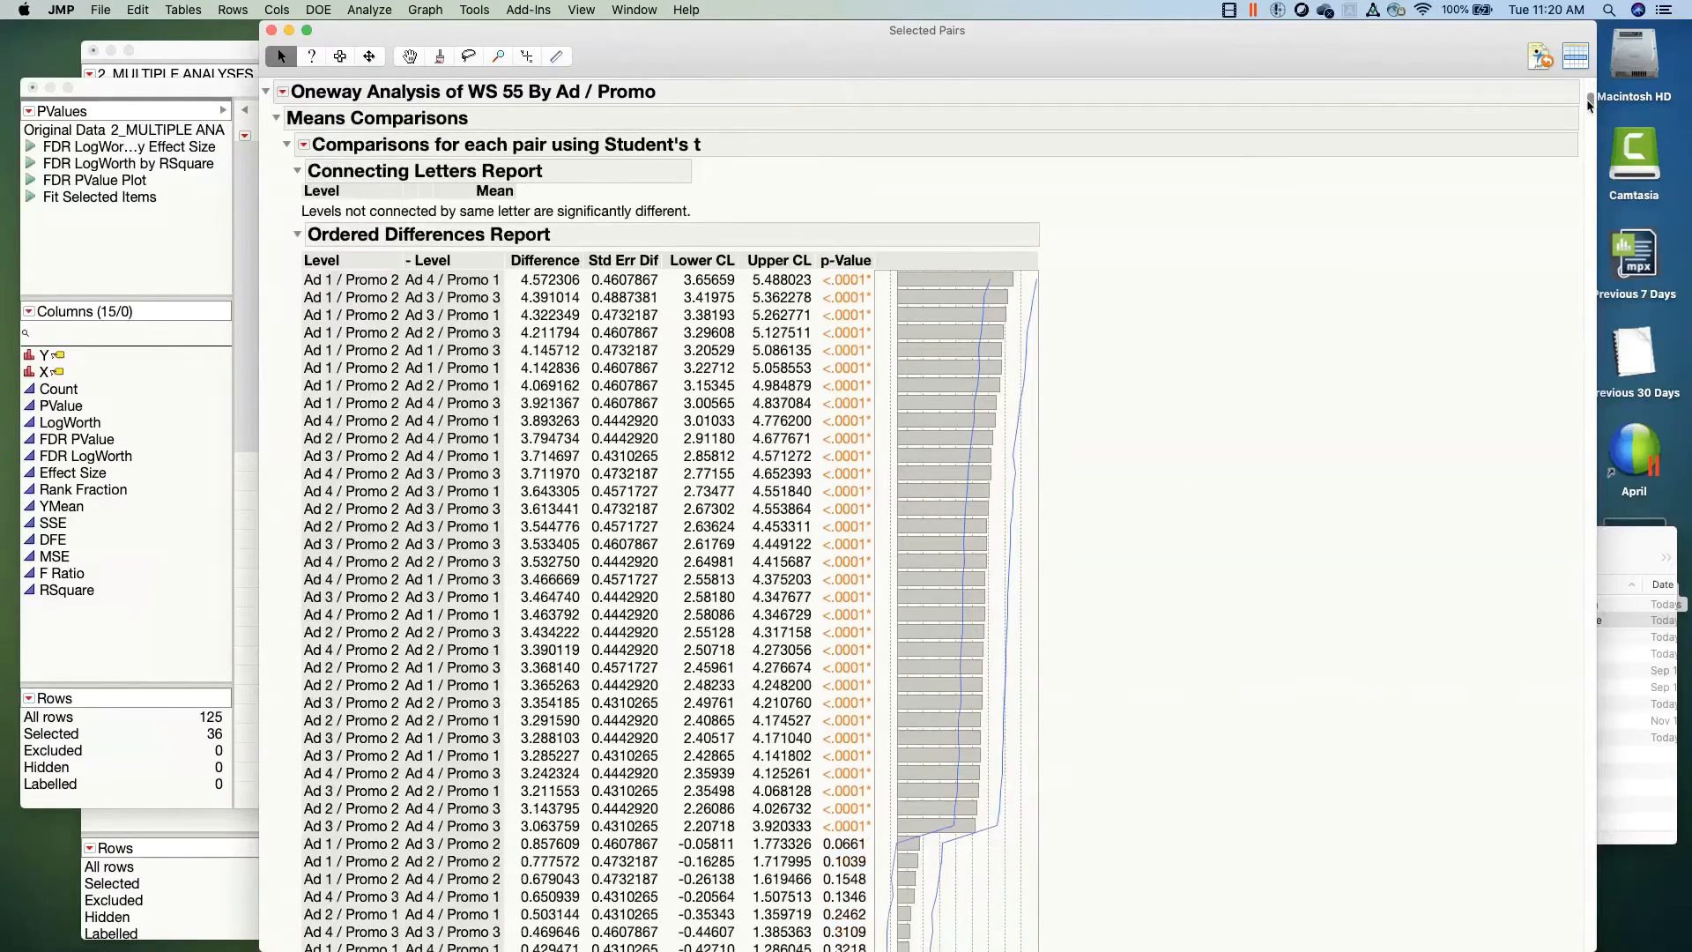
{"action": "scroll", "coordinate": [1592, 106], "scroll_direction": "down", "scroll_amount": 5}
{"action": "scroll", "coordinate": [1591, 110], "scroll_direction": "down", "scroll_amount": 3}
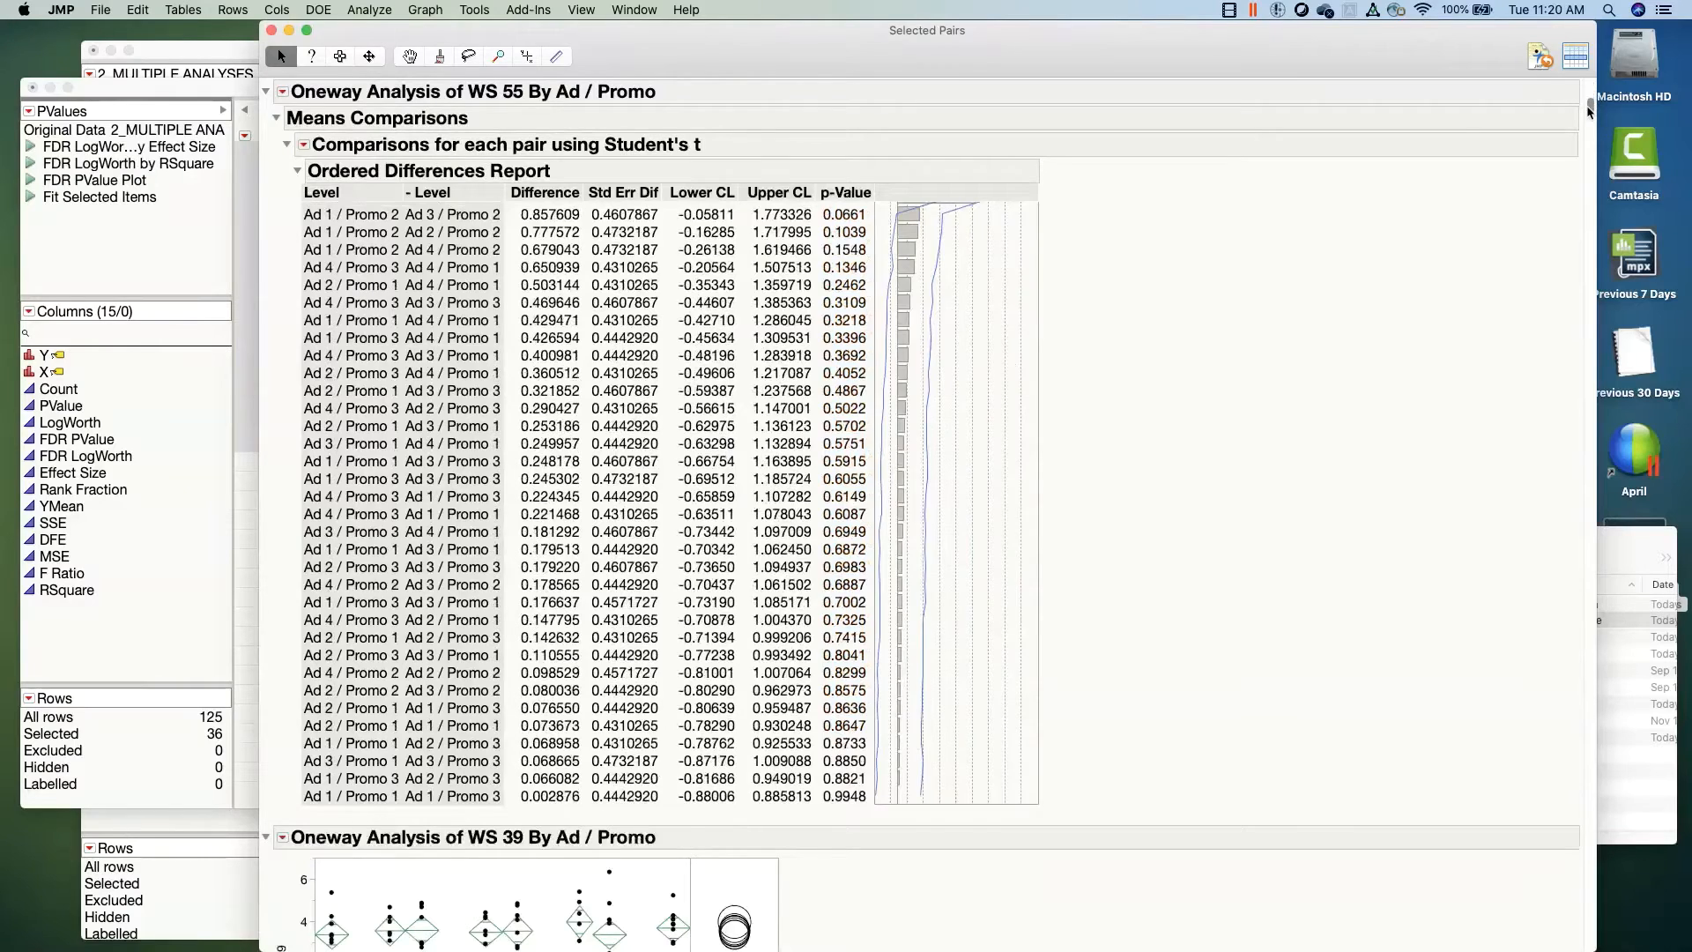
Step: Review the WS 39 plot, Anova and means comparisons, and return to the start of the Selected Pairs report
{"action": "scroll", "coordinate": [1591, 110], "scroll_direction": "down", "scroll_amount": 7}
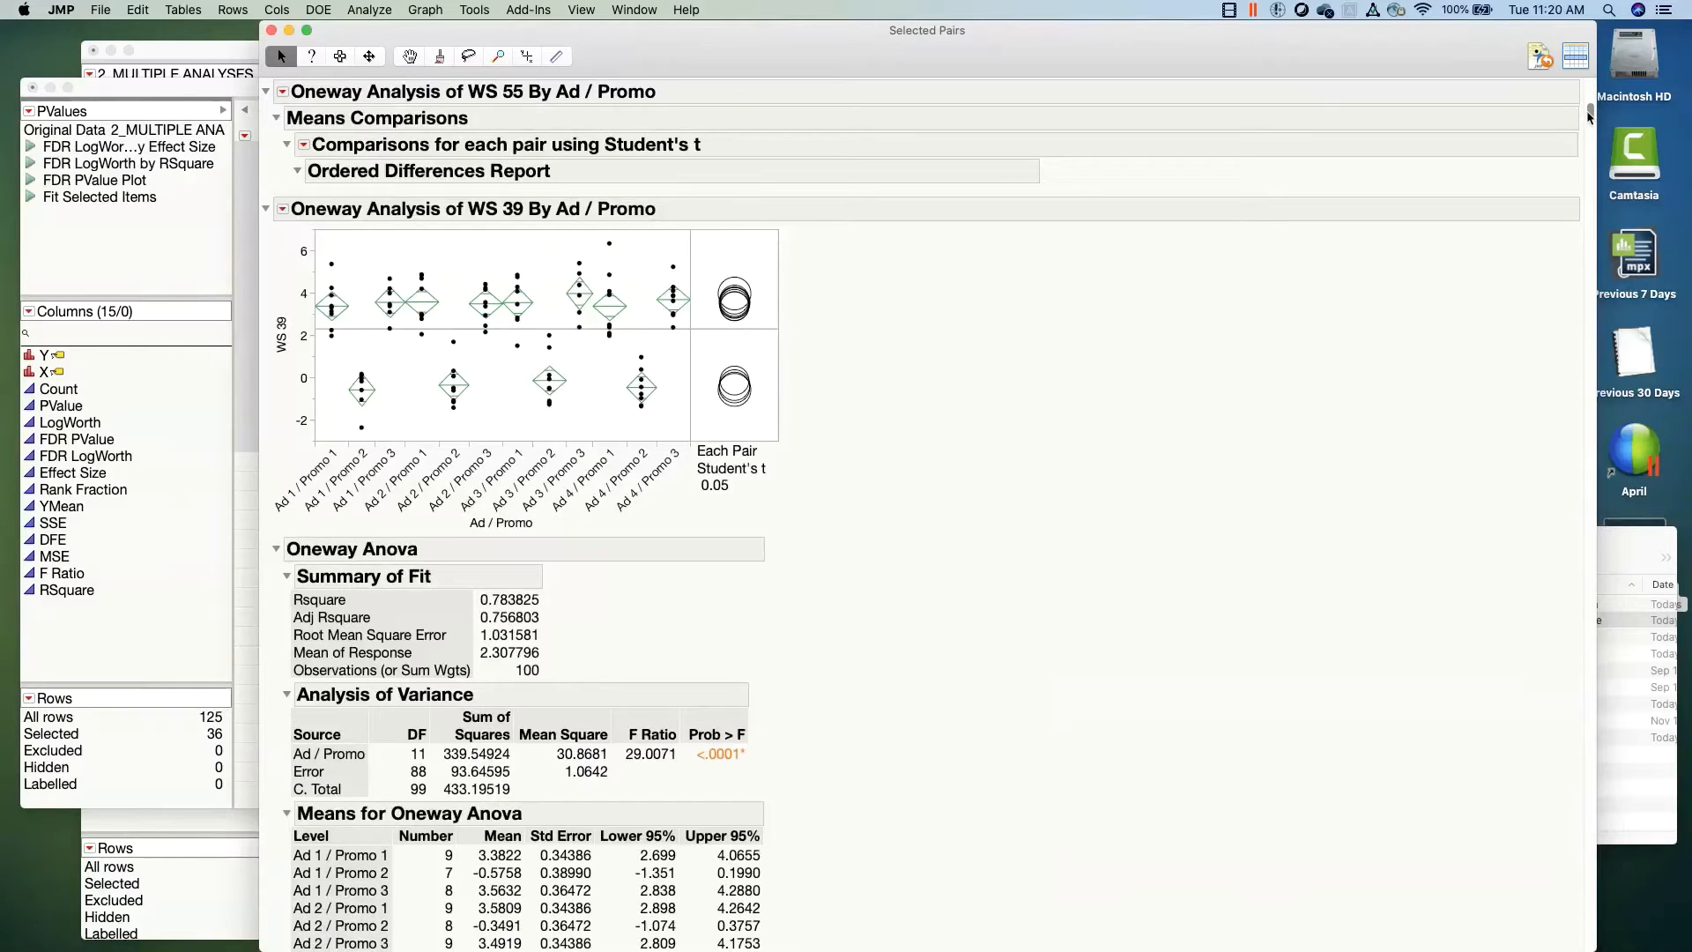
{"action": "scroll", "coordinate": [1591, 117], "scroll_direction": "down", "scroll_amount": 8}
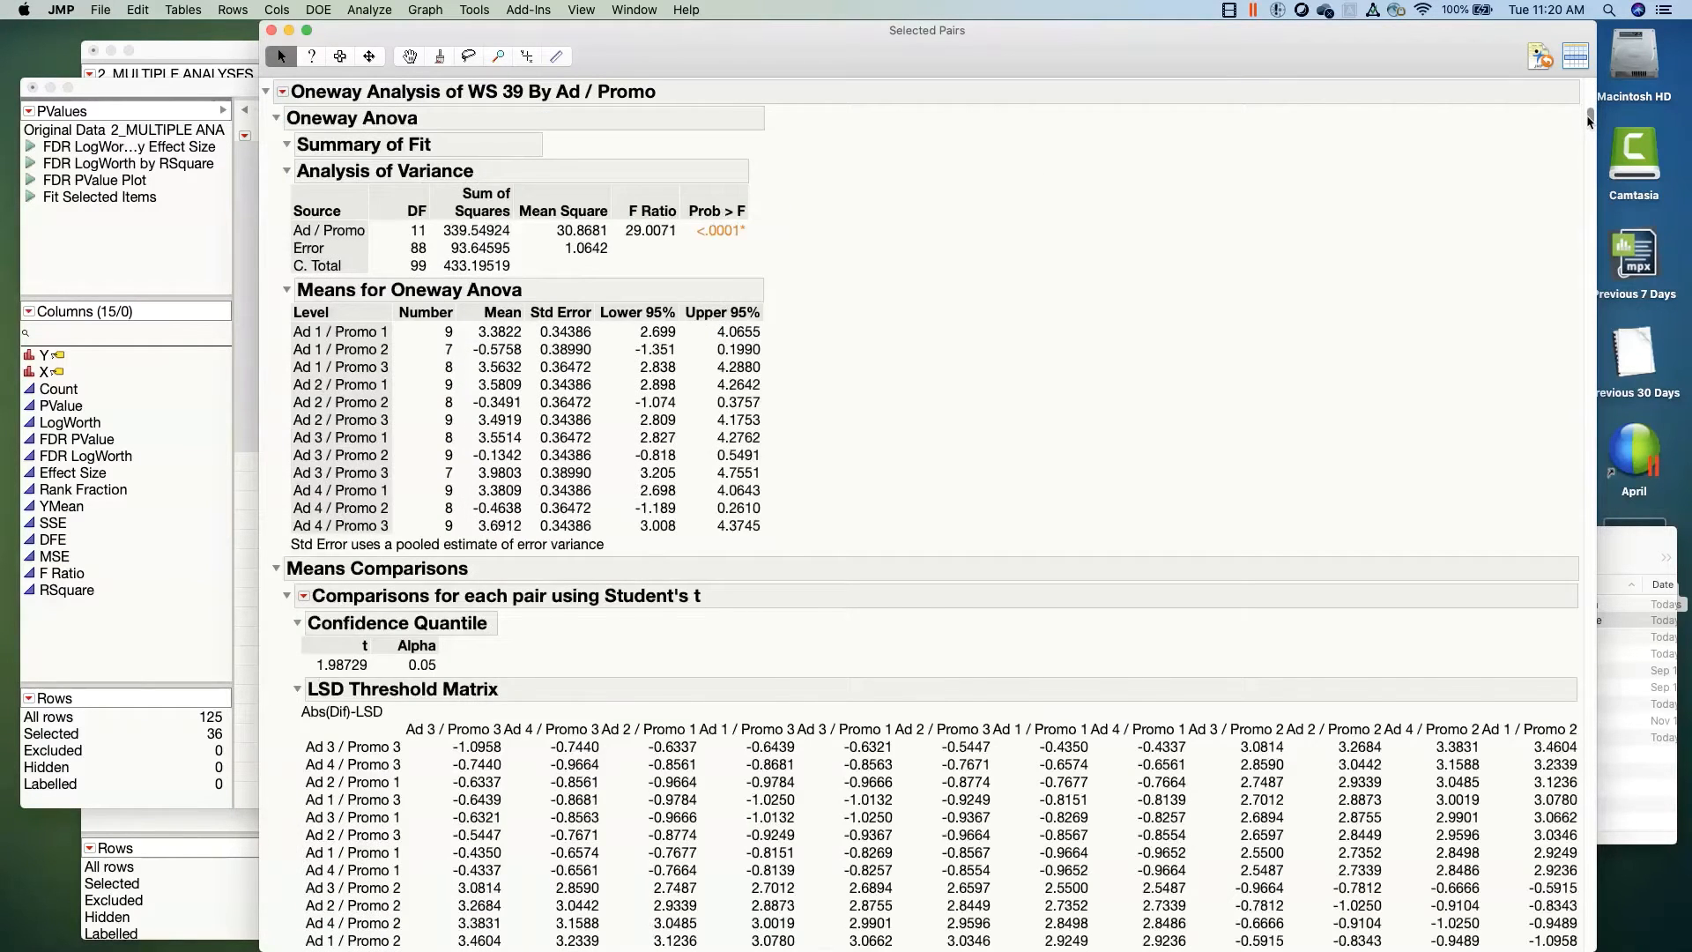
{"action": "scroll", "coordinate": [1591, 121], "scroll_direction": "down", "scroll_amount": 10}
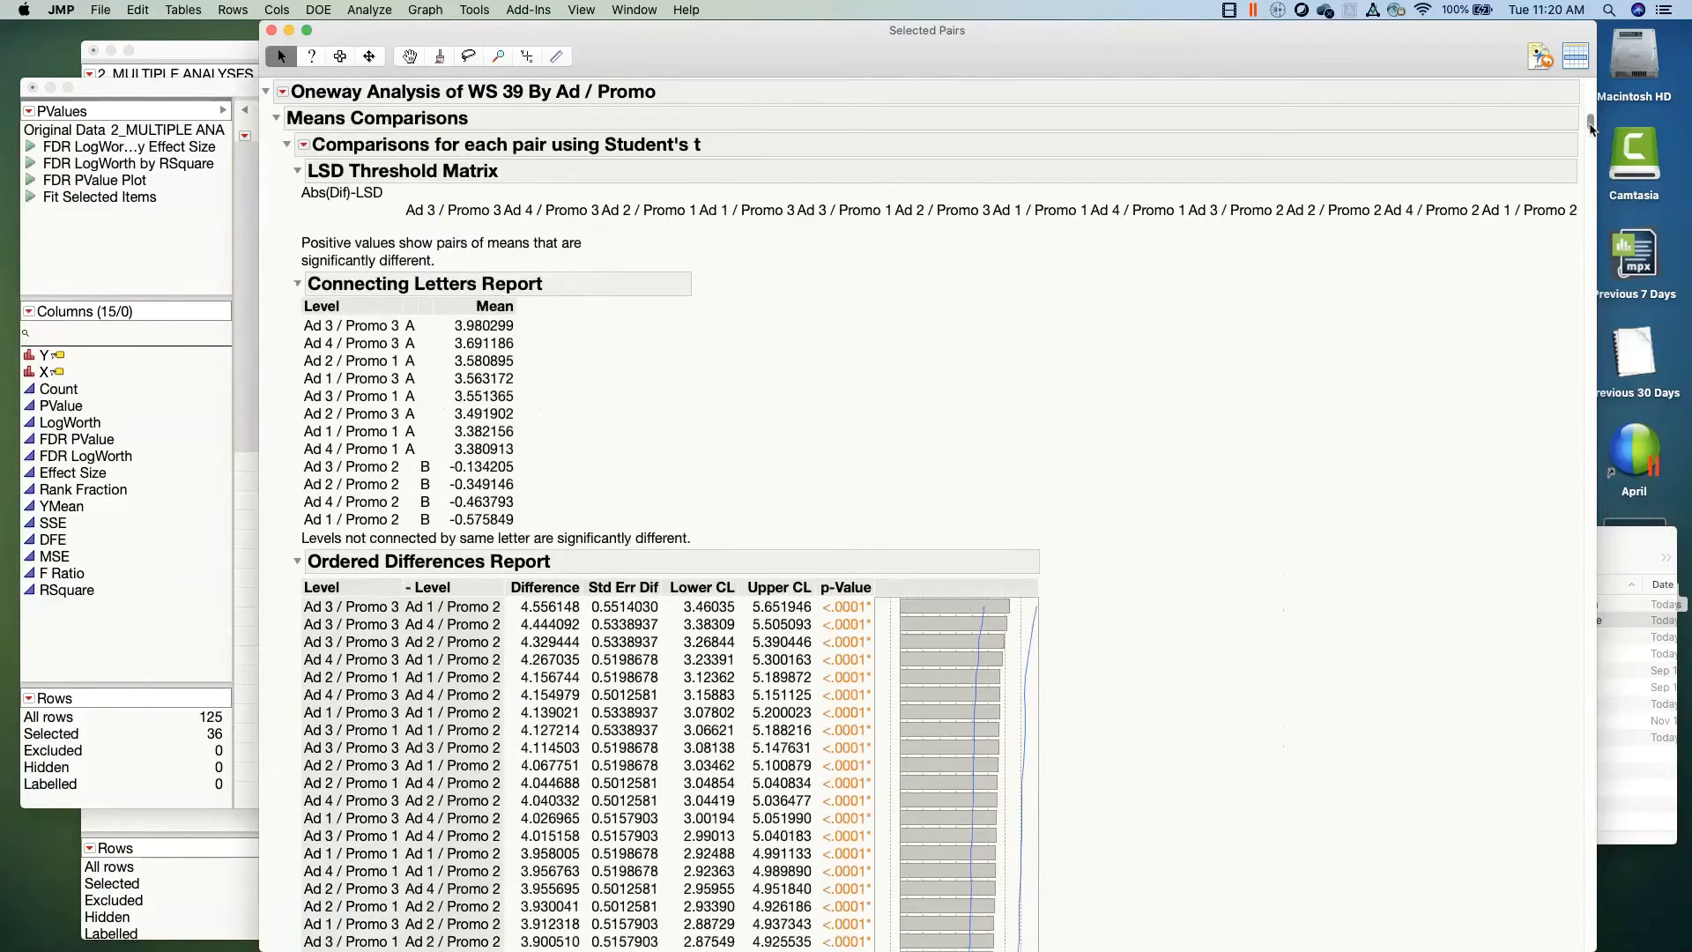
{"action": "scroll", "coordinate": [1591, 128], "scroll_direction": "down", "scroll_amount": 5}
{"action": "scroll", "coordinate": [1592, 114], "scroll_direction": "up", "scroll_amount": 15}
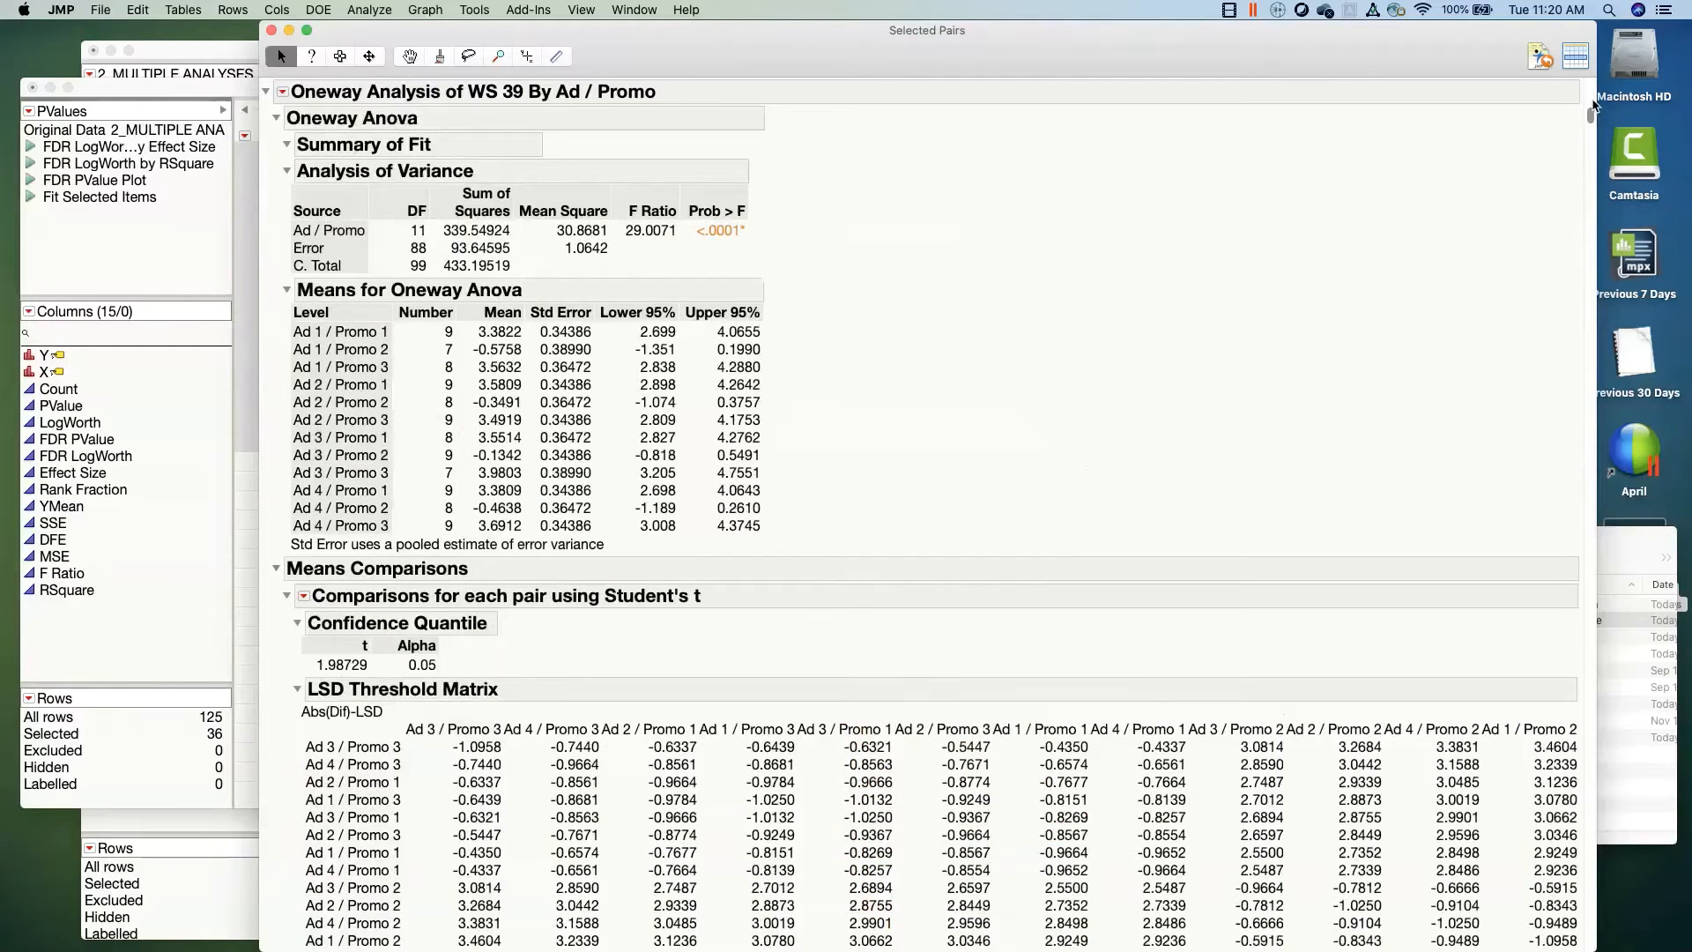
{"action": "left_click_drag", "start_coordinate": [1593, 101], "coordinate": [1590, 79]}
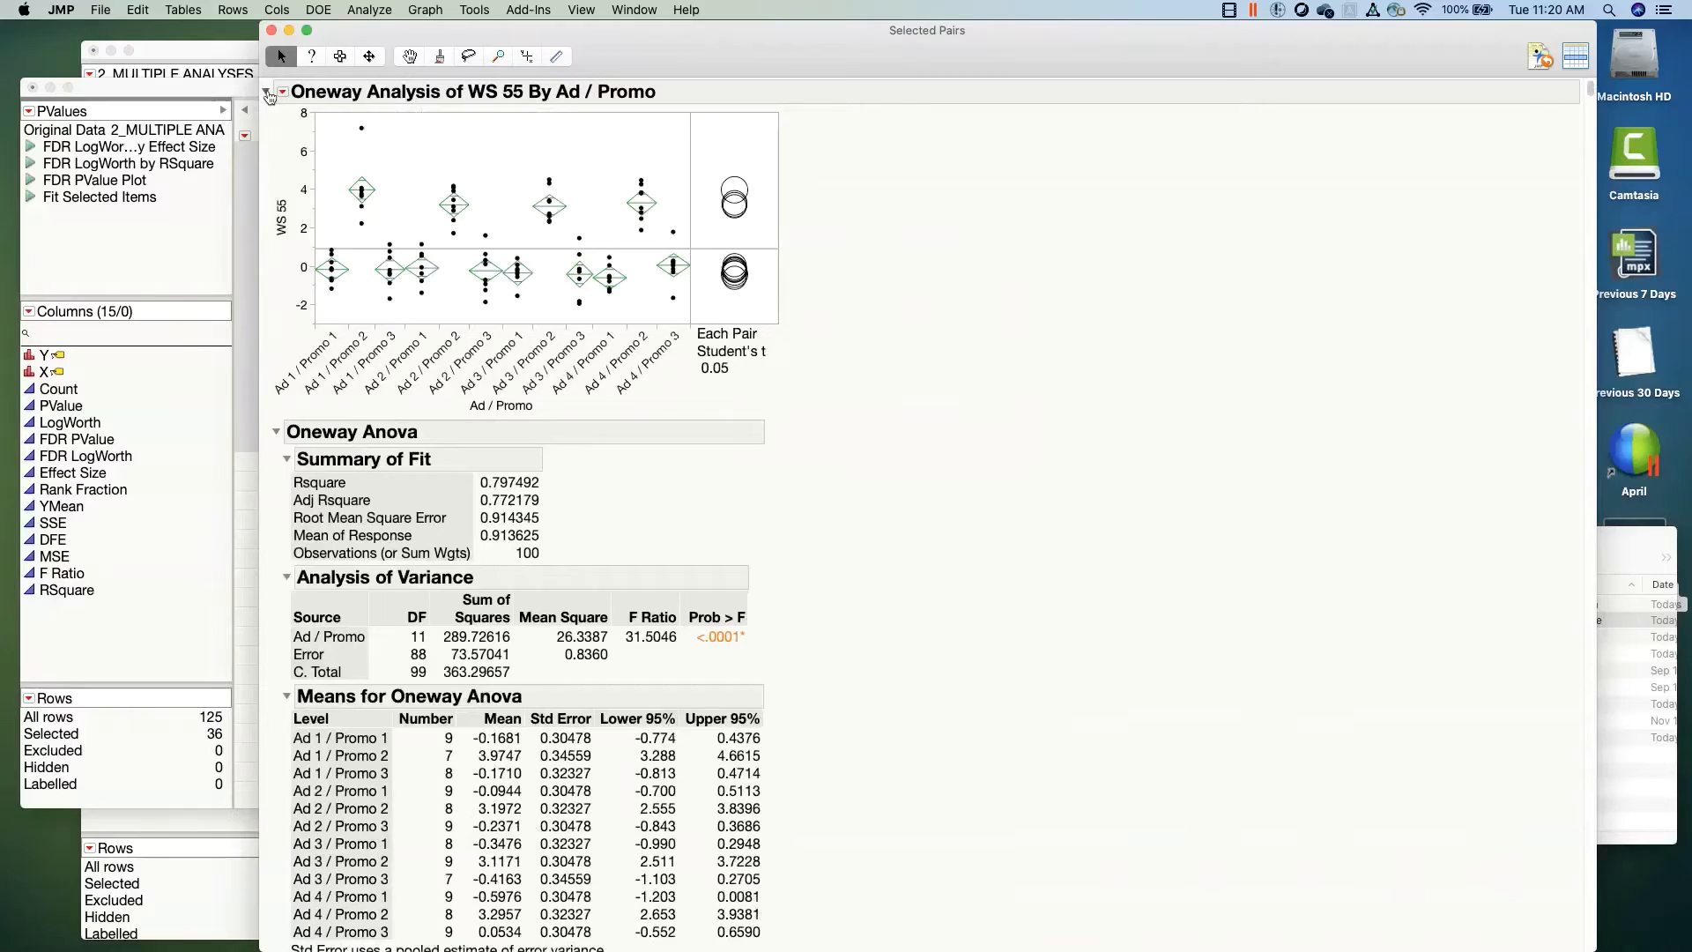
Step: Collapse the Oneway analyses from WS 55 through WS 108 one by one, viewing the next response's plot each time
{"action": "left_click", "coordinate": [267, 91]}
{"action": "left_click", "coordinate": [267, 142]}
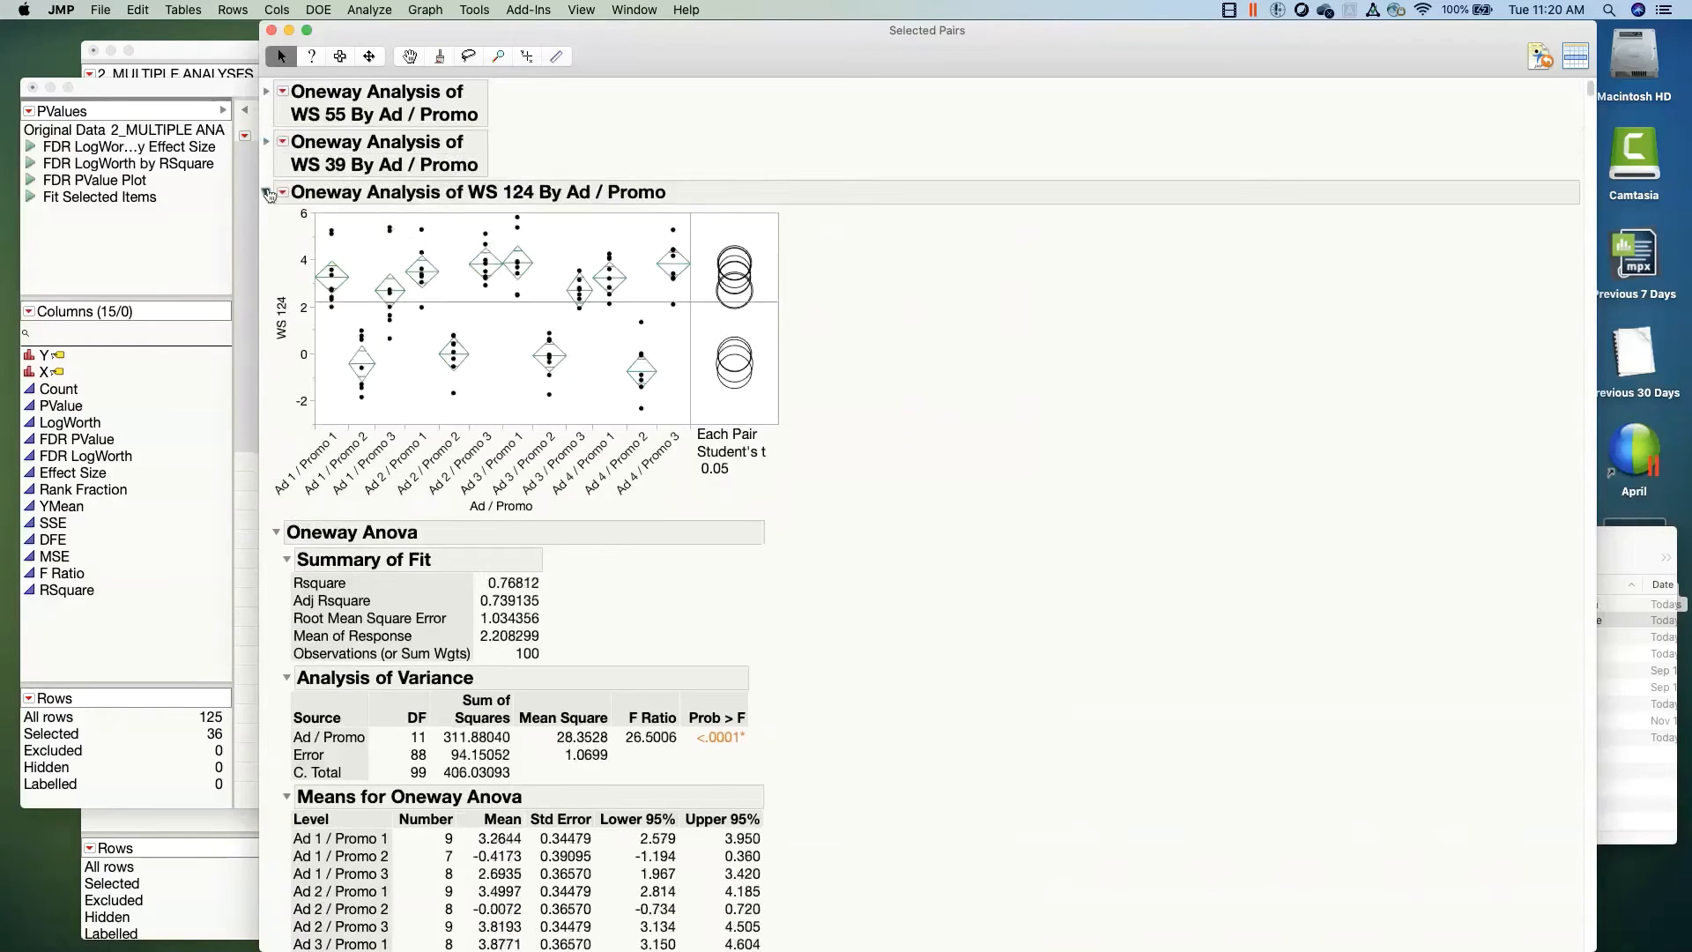
{"action": "left_click", "coordinate": [267, 192]}
{"action": "left_click", "coordinate": [266, 243]}
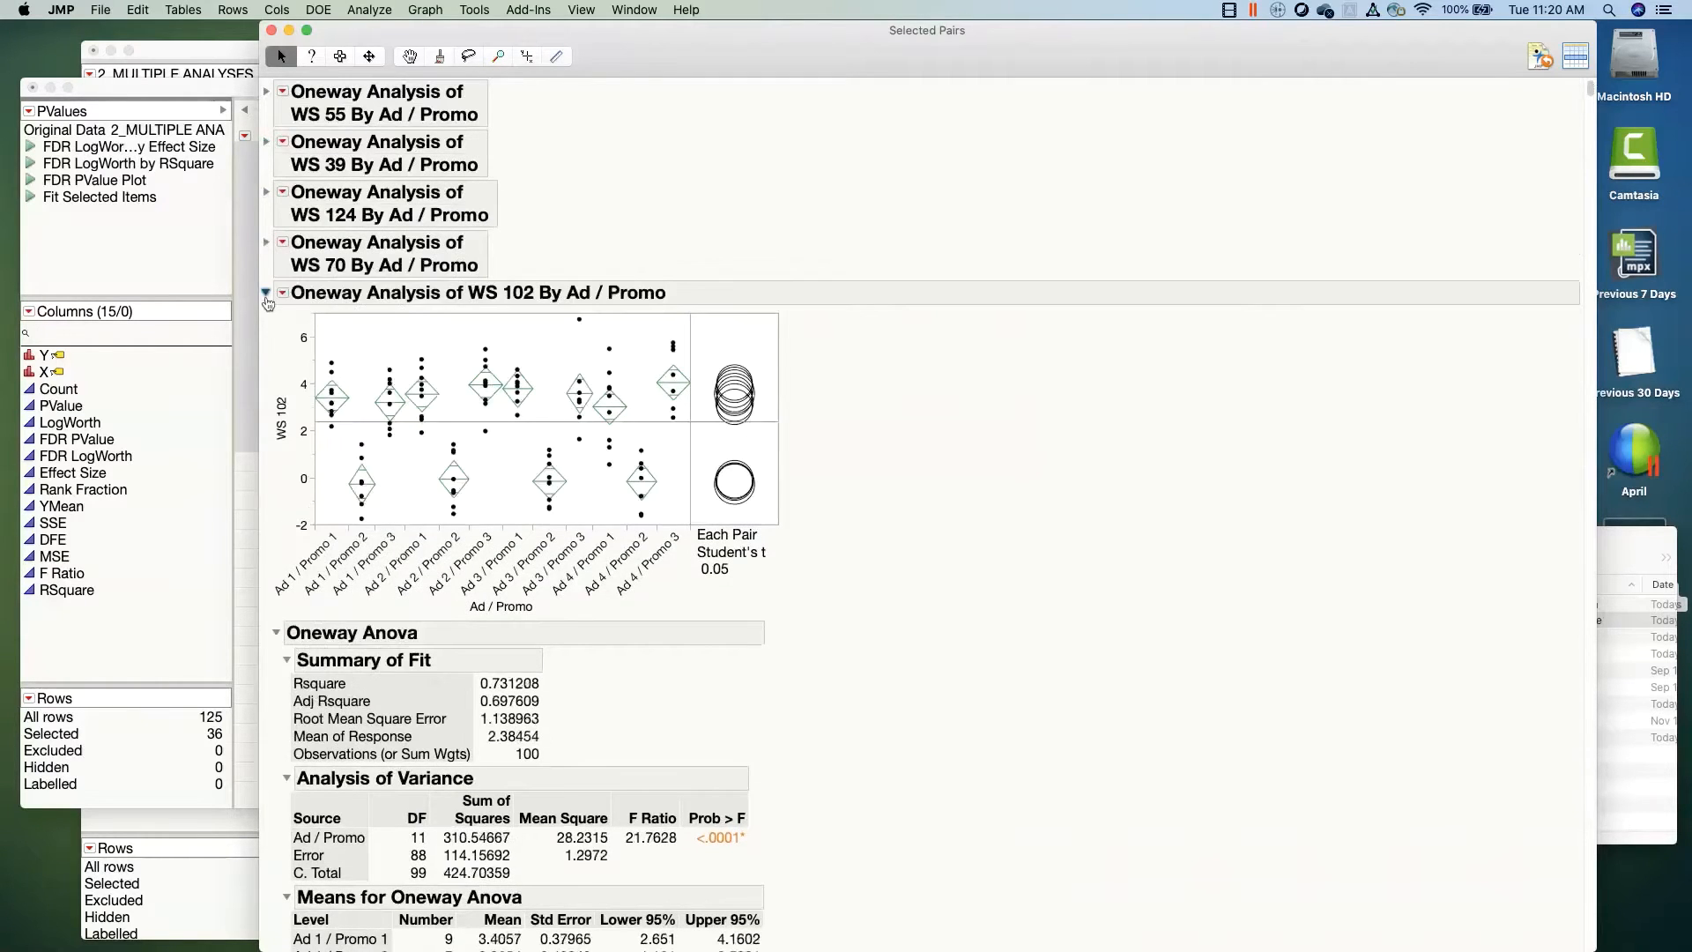
{"action": "left_click", "coordinate": [267, 294]}
{"action": "left_click", "coordinate": [266, 344]}
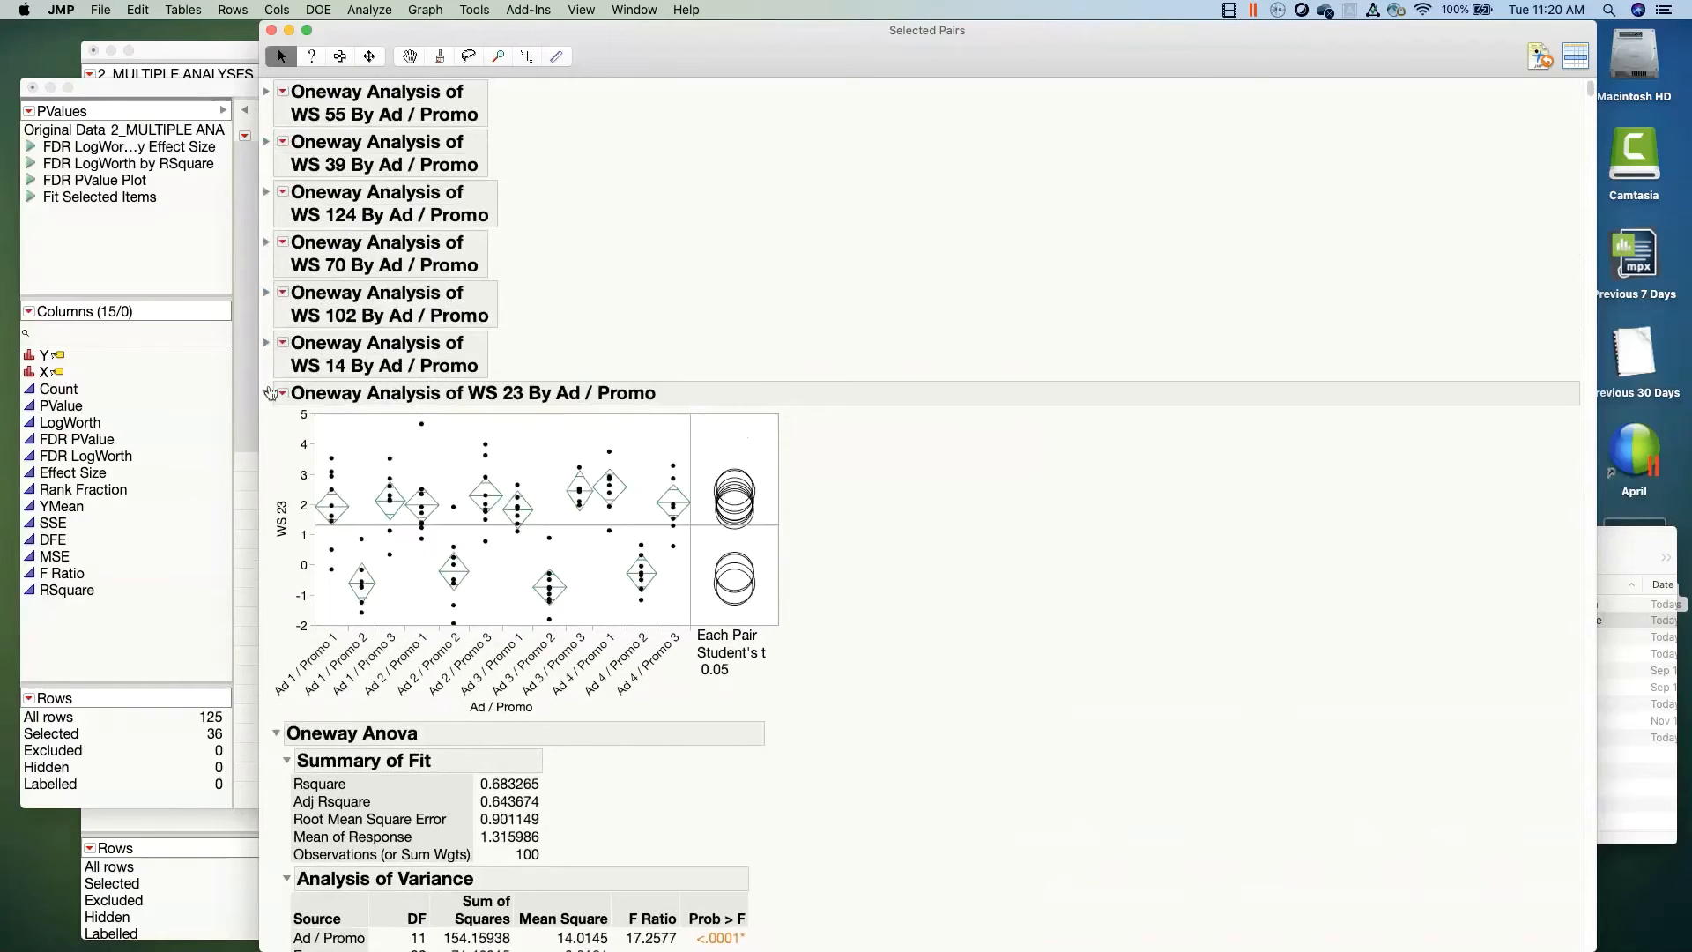
{"action": "left_click", "coordinate": [266, 394]}
{"action": "left_click", "coordinate": [266, 444]}
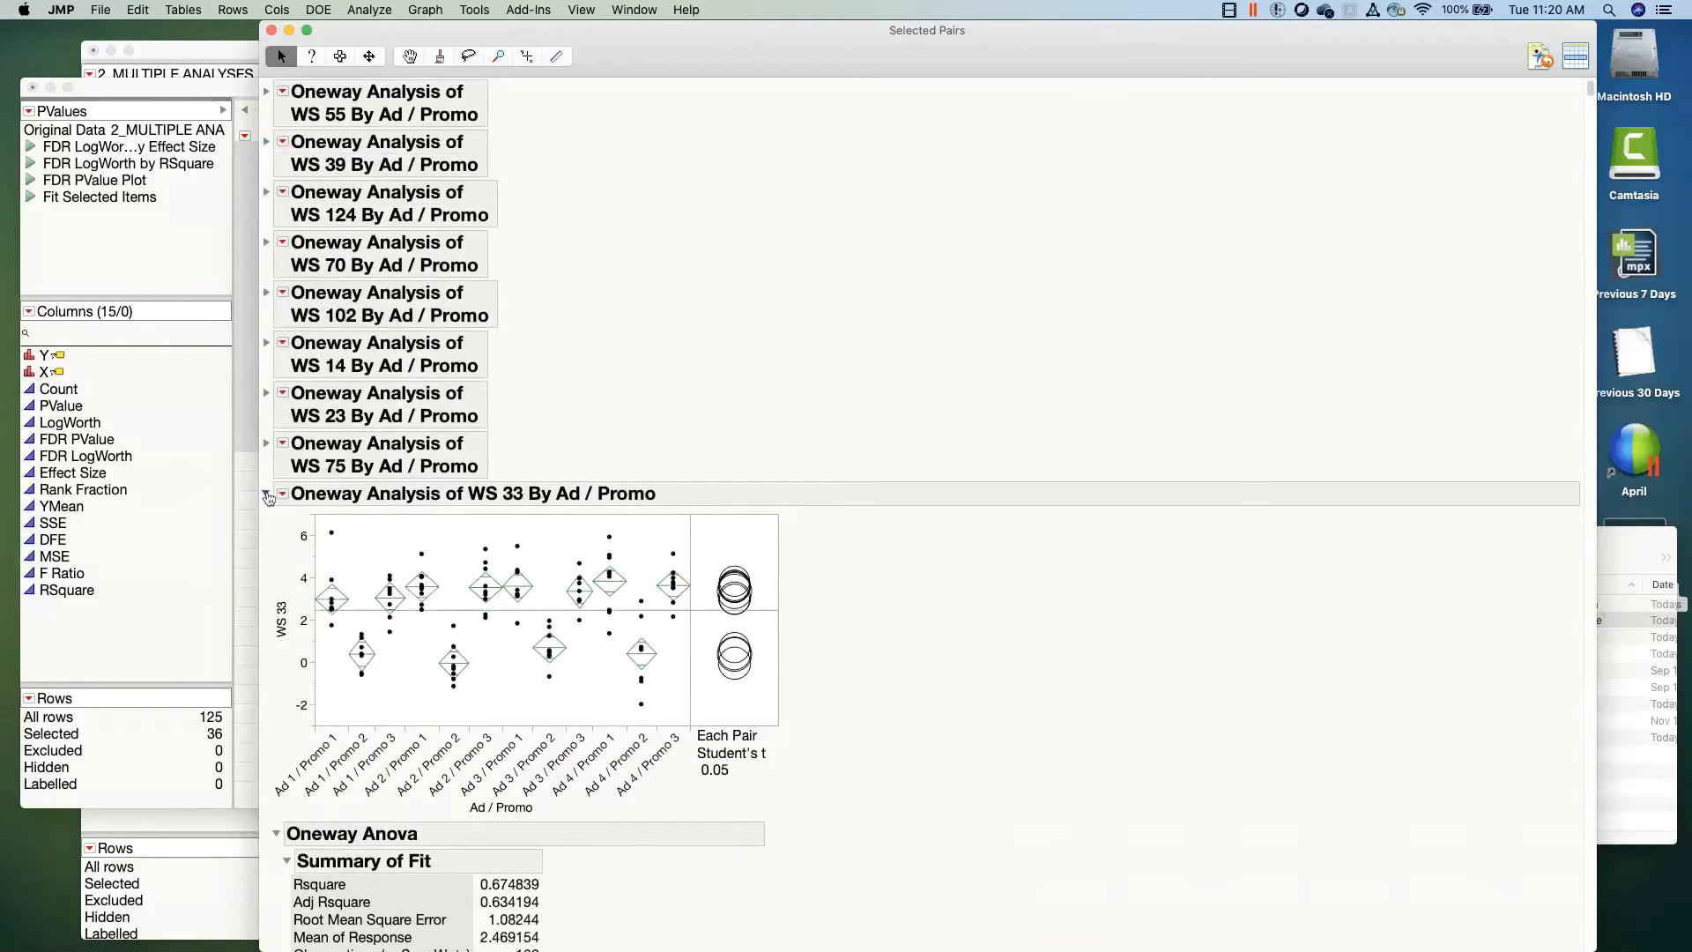
{"action": "left_click", "coordinate": [267, 493]}
{"action": "left_click", "coordinate": [266, 544]}
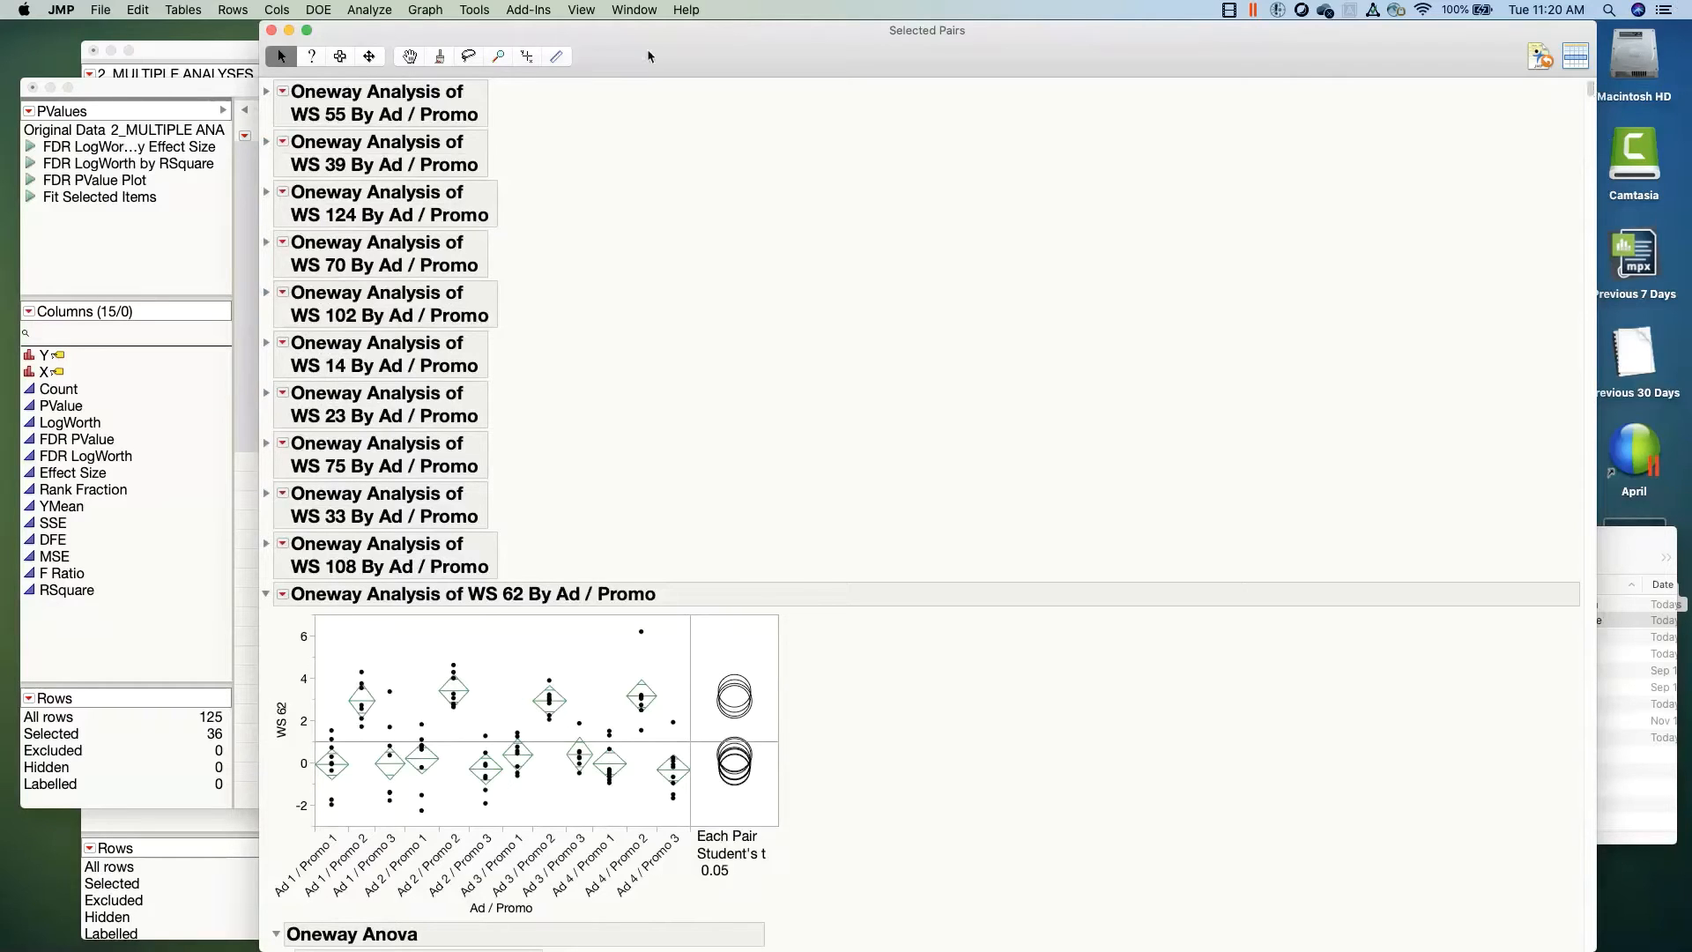
Step: Review and collapse the WS 62, WS 73 and WS 90 Oneway analyses to bring up the WS 78 plot
{"action": "left_click_drag", "start_coordinate": [649, 56], "coordinate": [629, 58]}
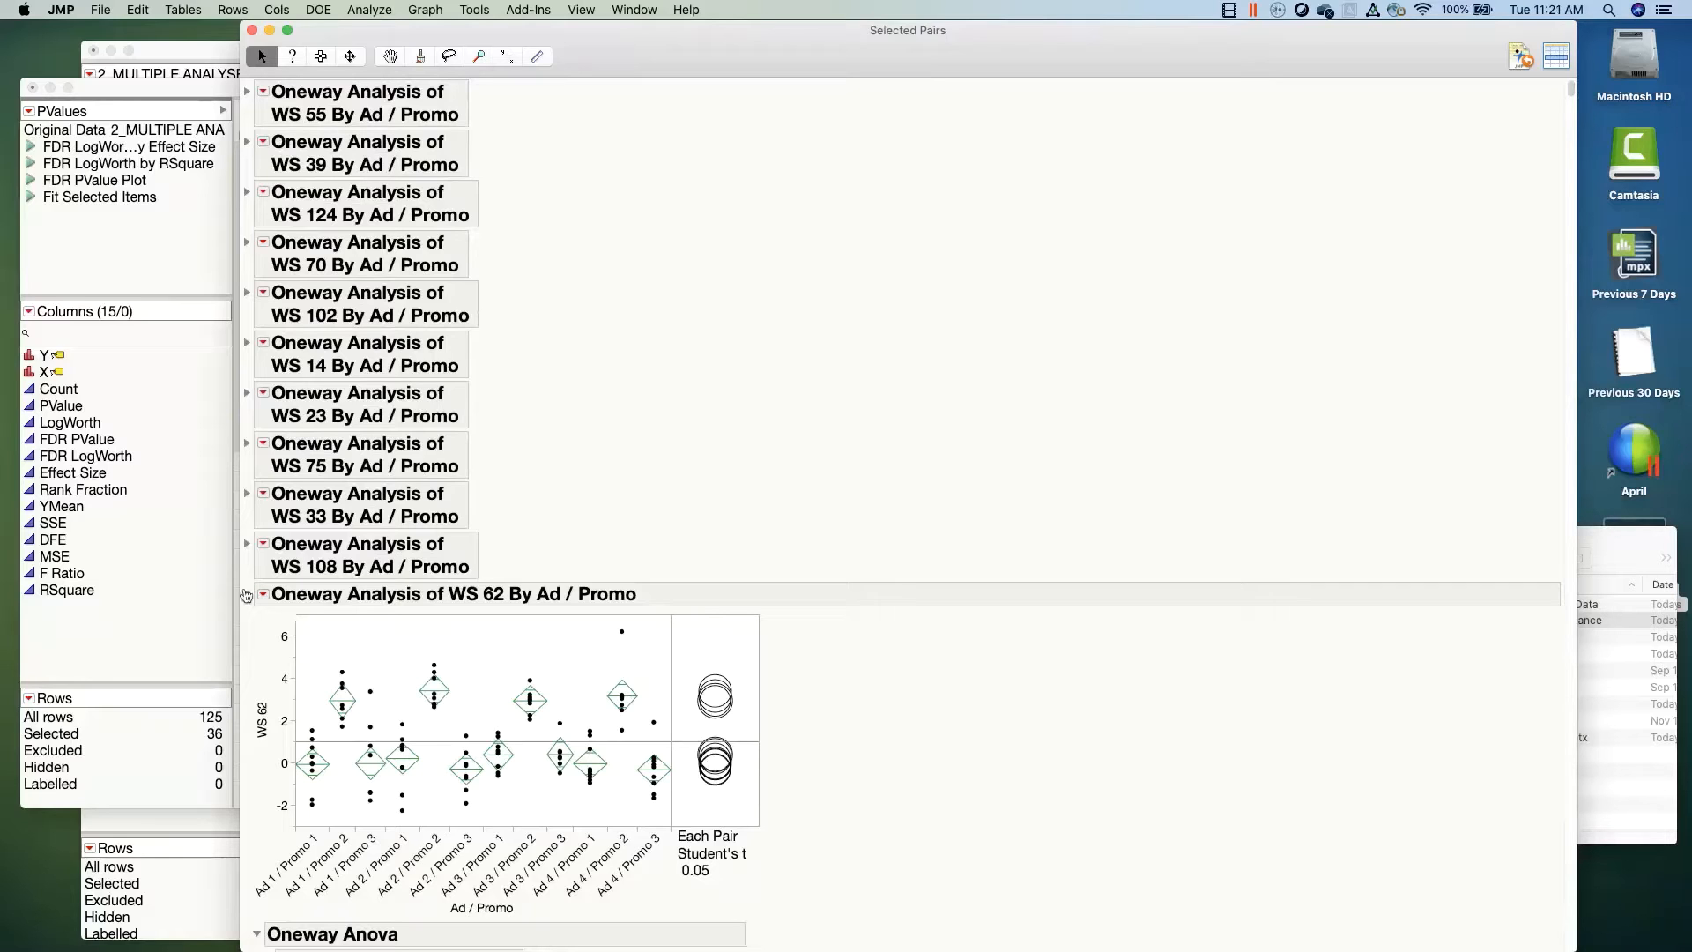
{"action": "left_click", "coordinate": [246, 596]}
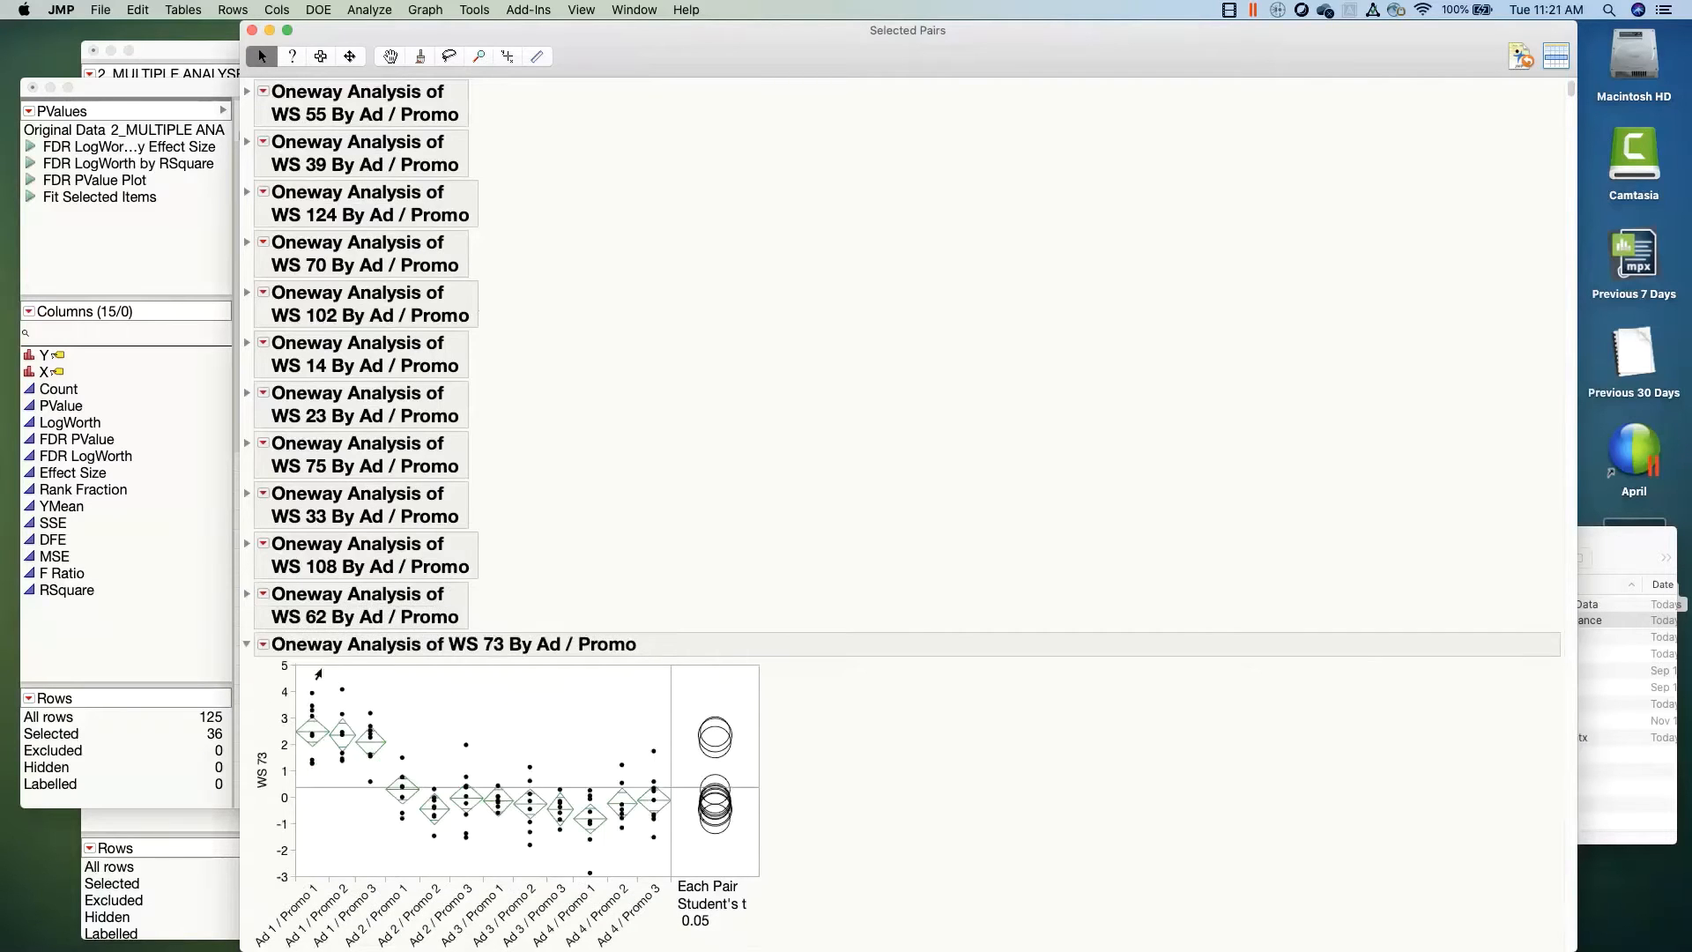
{"action": "left_click", "coordinate": [247, 645]}
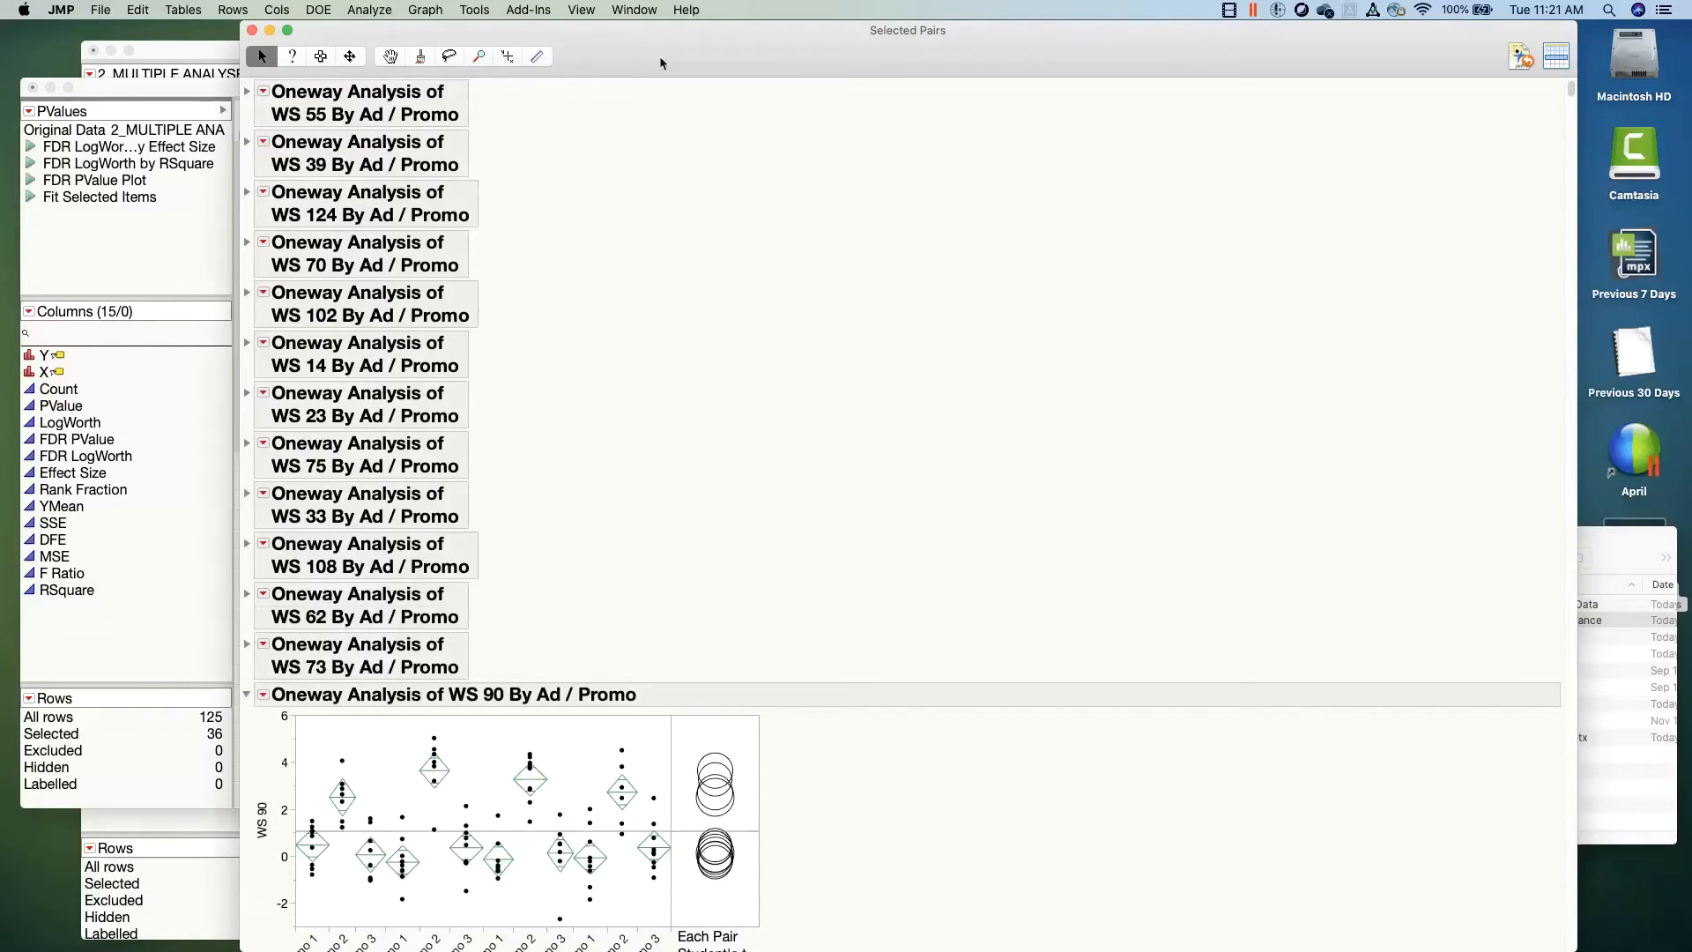
{"action": "left_click_drag", "start_coordinate": [663, 63], "coordinate": [657, 65]}
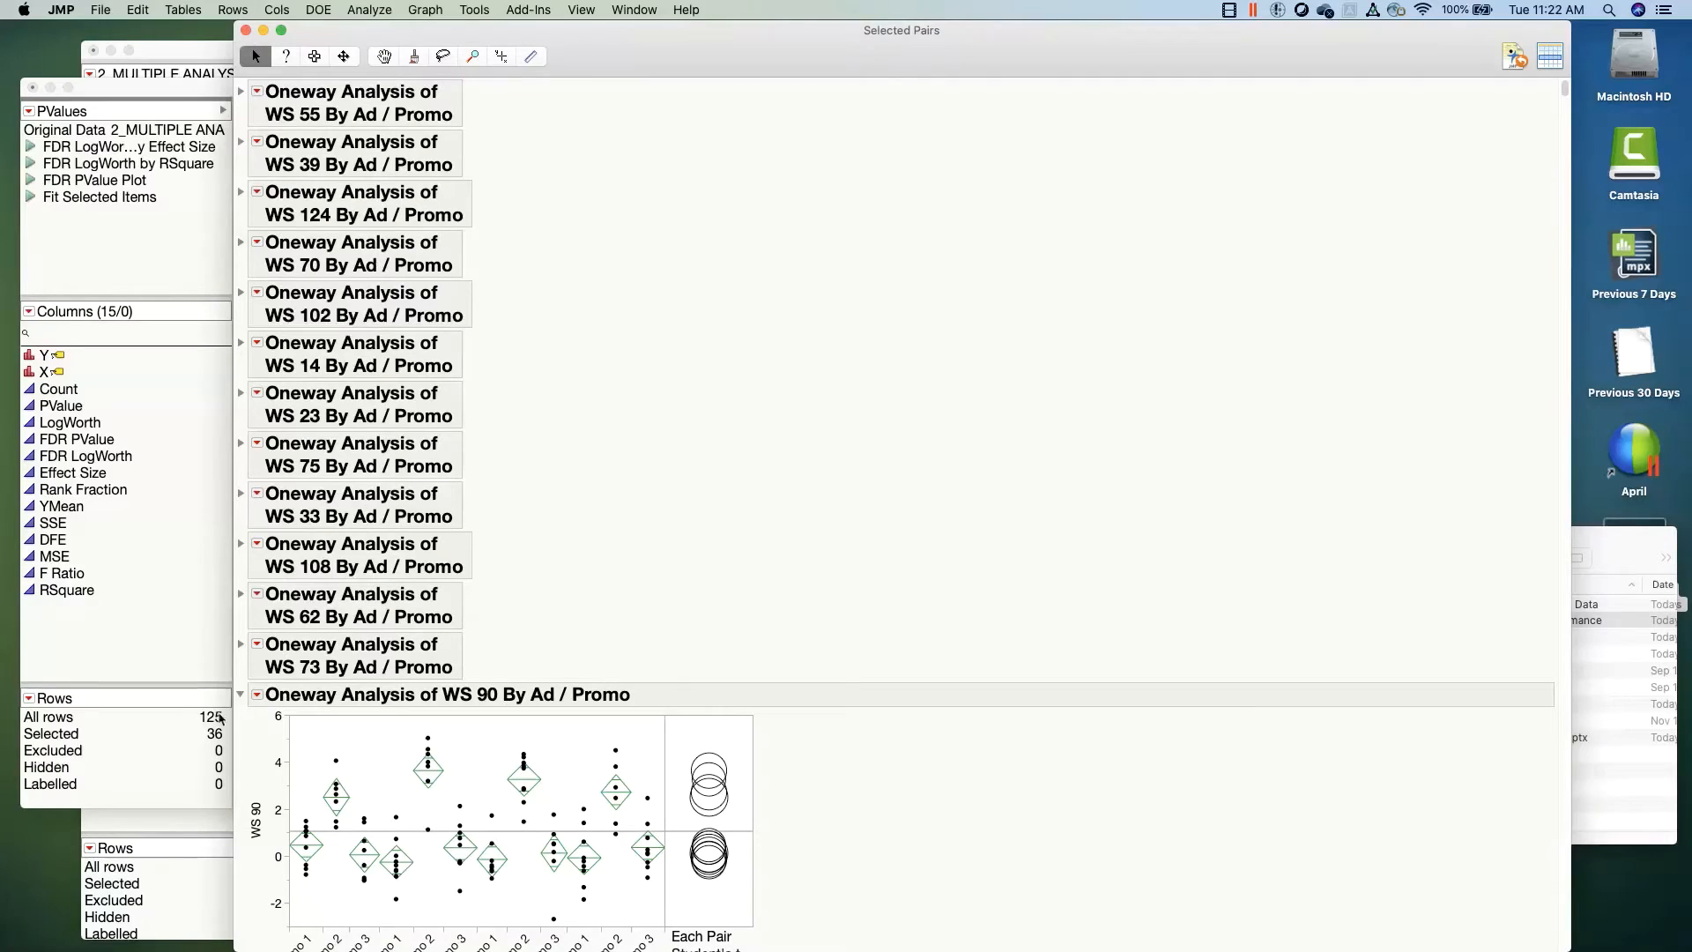
{"action": "left_click", "coordinate": [242, 697]}
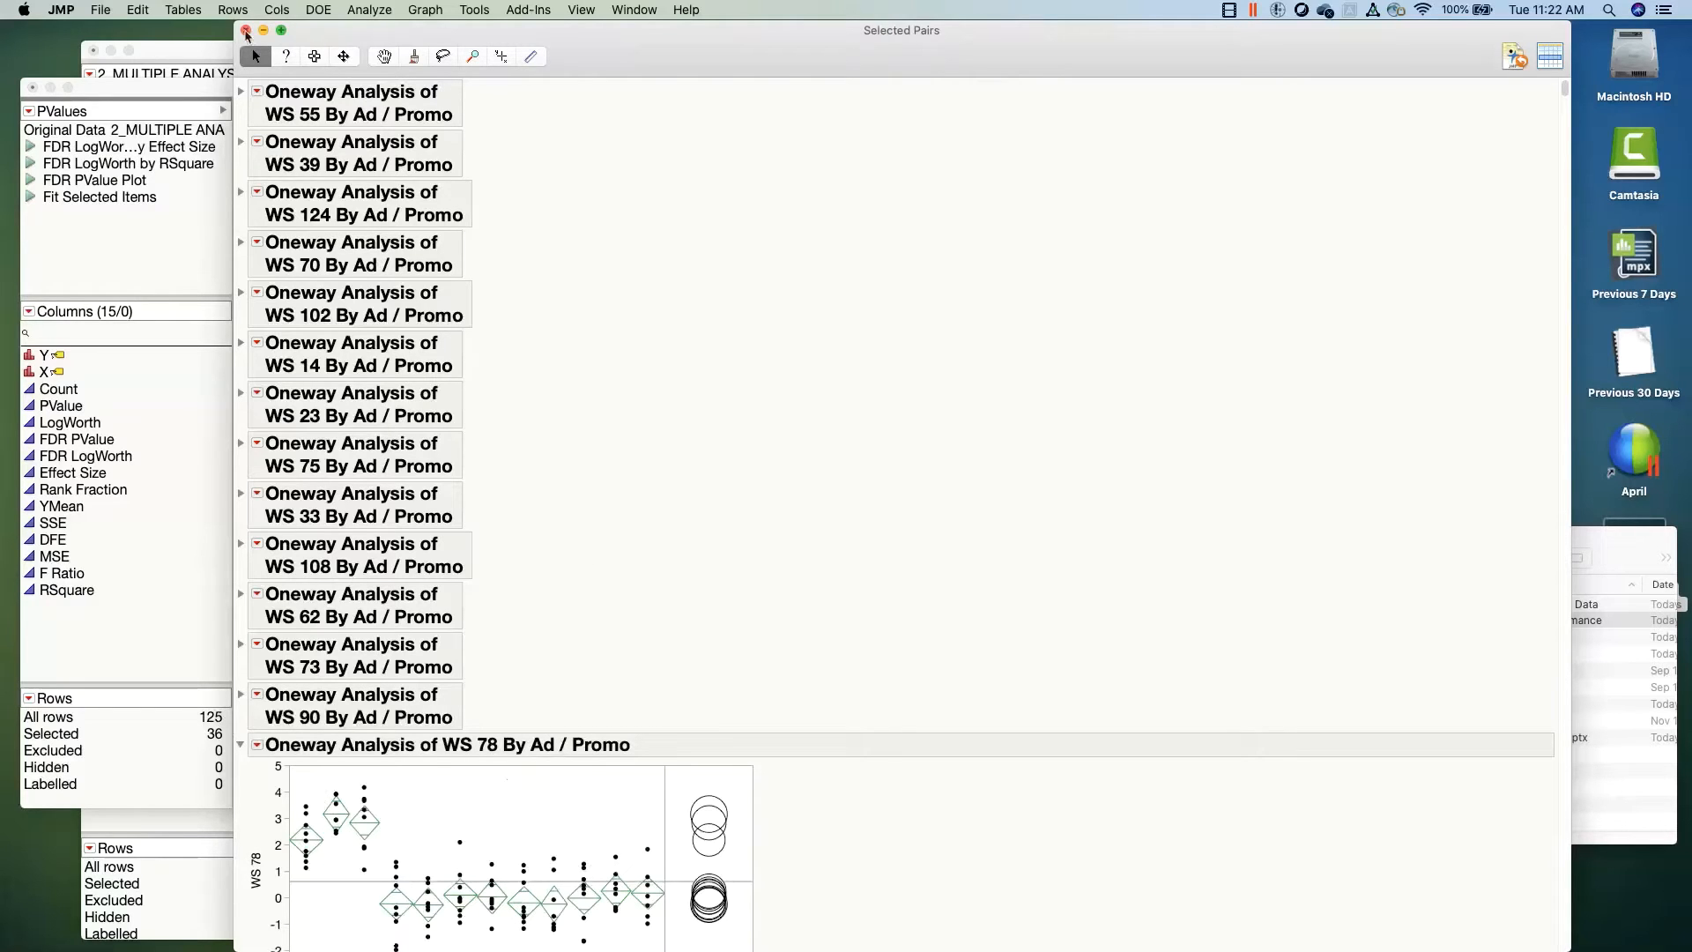
Step: Close the Selected Pairs report, the PValues table and the Advertising Performance data table without saving, and return to the Finder folder
{"action": "left_click", "coordinate": [246, 31]}
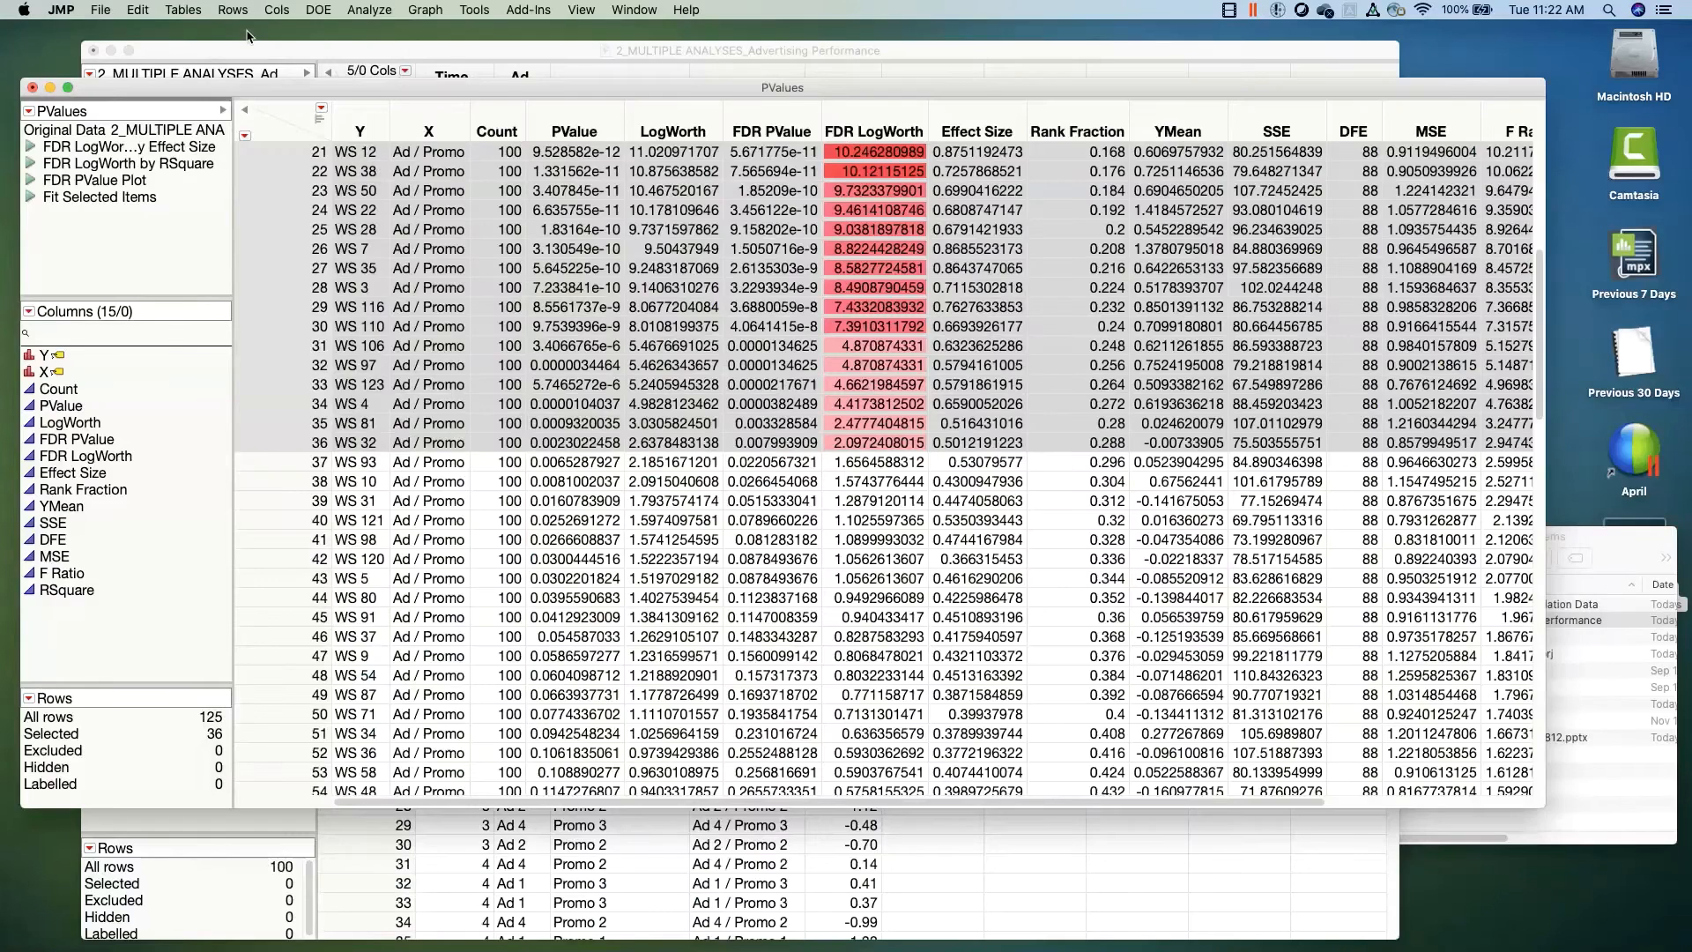
{"action": "left_click_drag", "start_coordinate": [389, 91], "coordinate": [399, 141]}
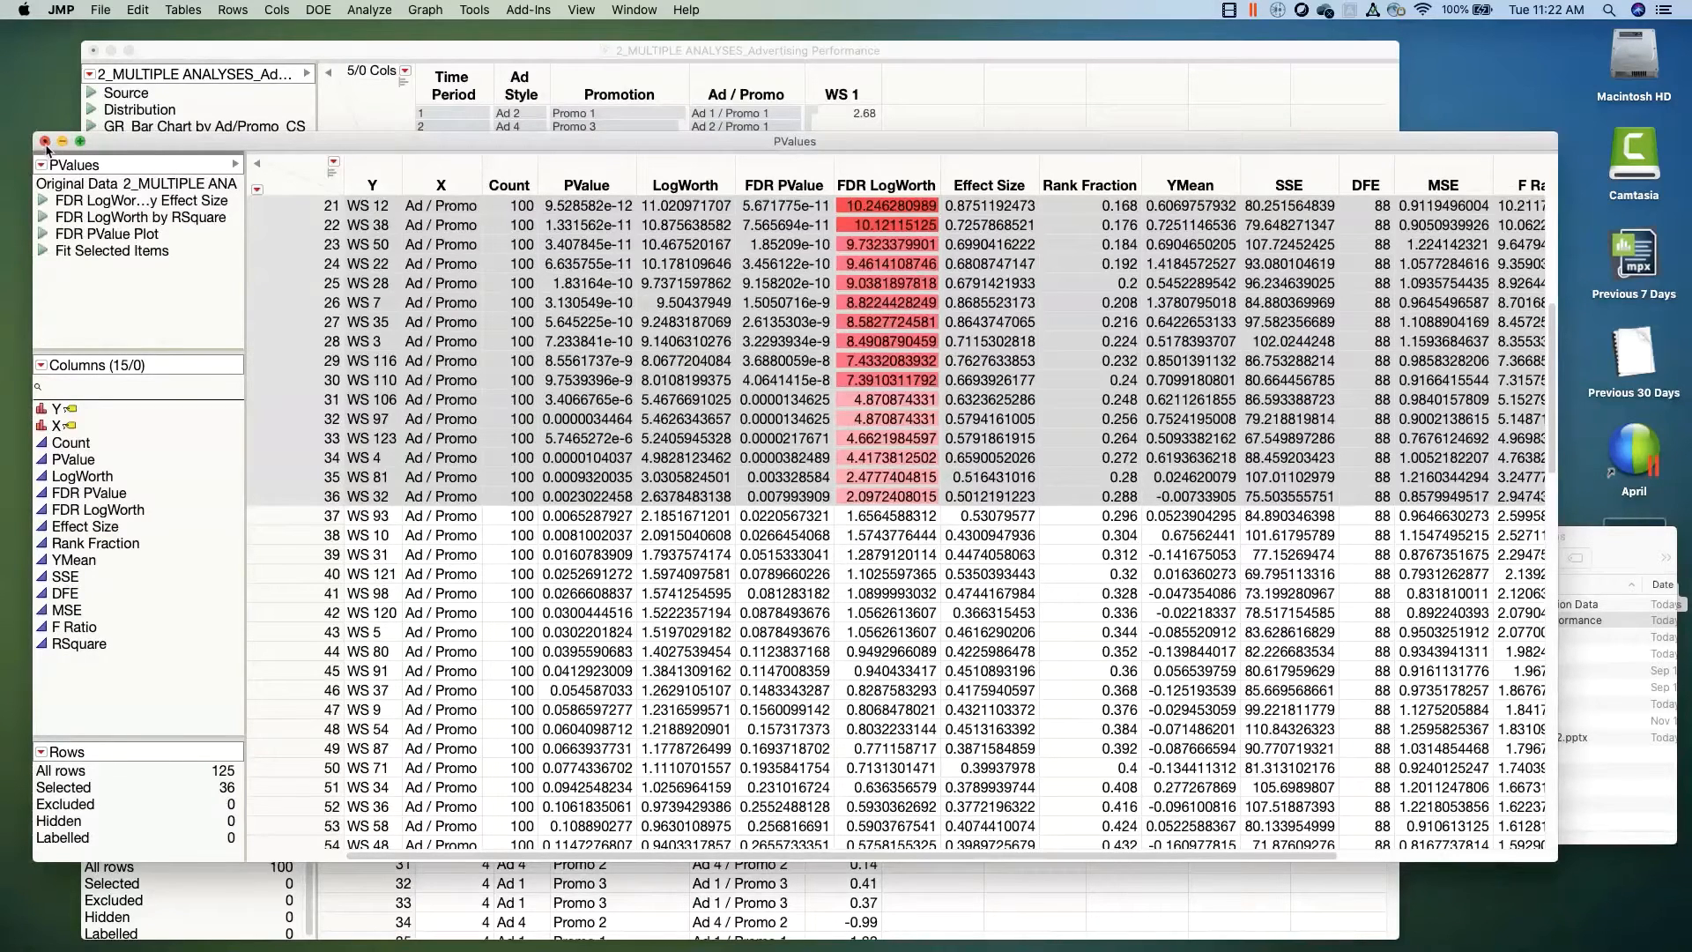
{"action": "left_click", "coordinate": [45, 142]}
{"action": "left_click", "coordinate": [753, 243]}
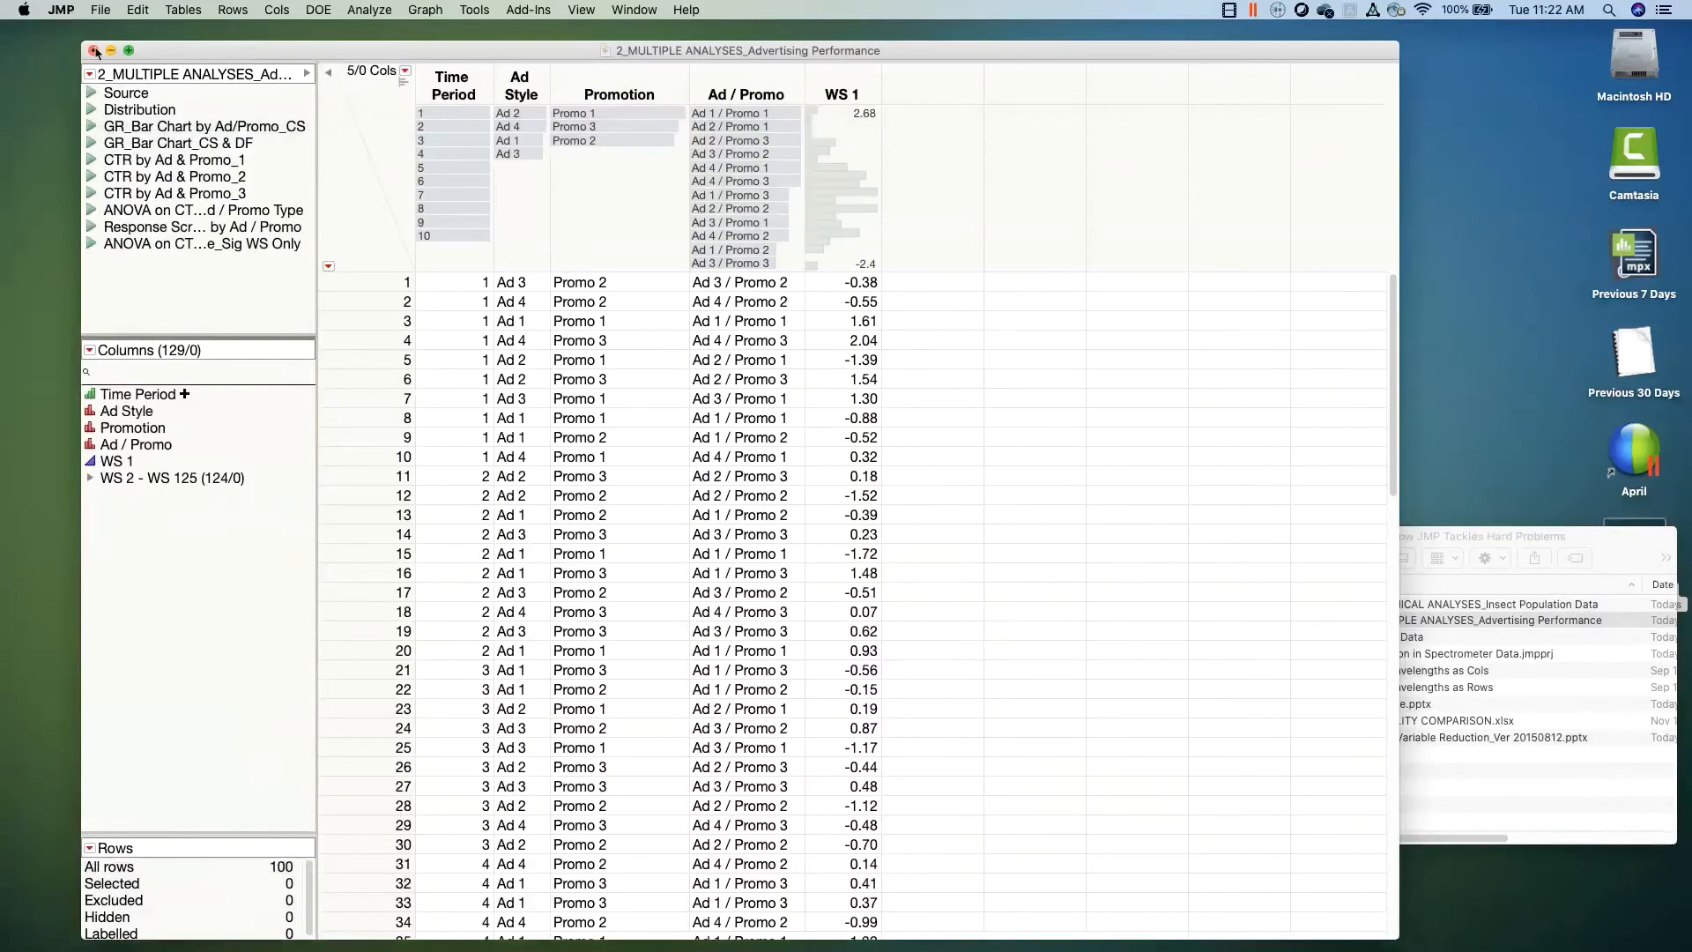
{"action": "left_click", "coordinate": [95, 51]}
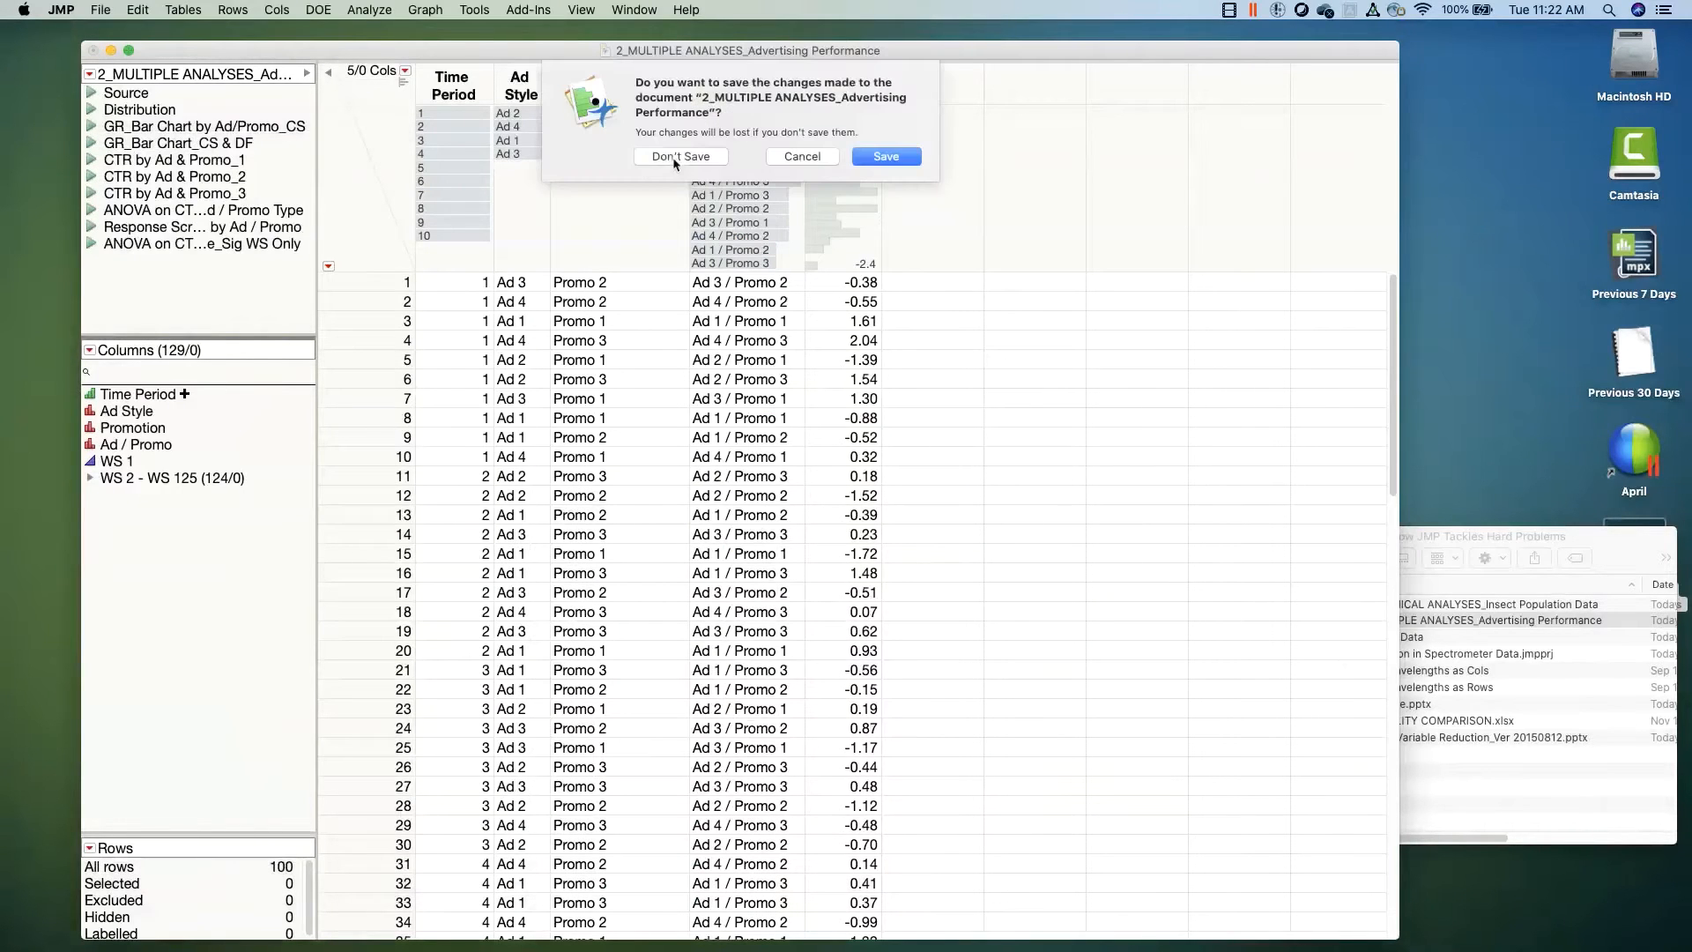
{"action": "left_click", "coordinate": [677, 157]}
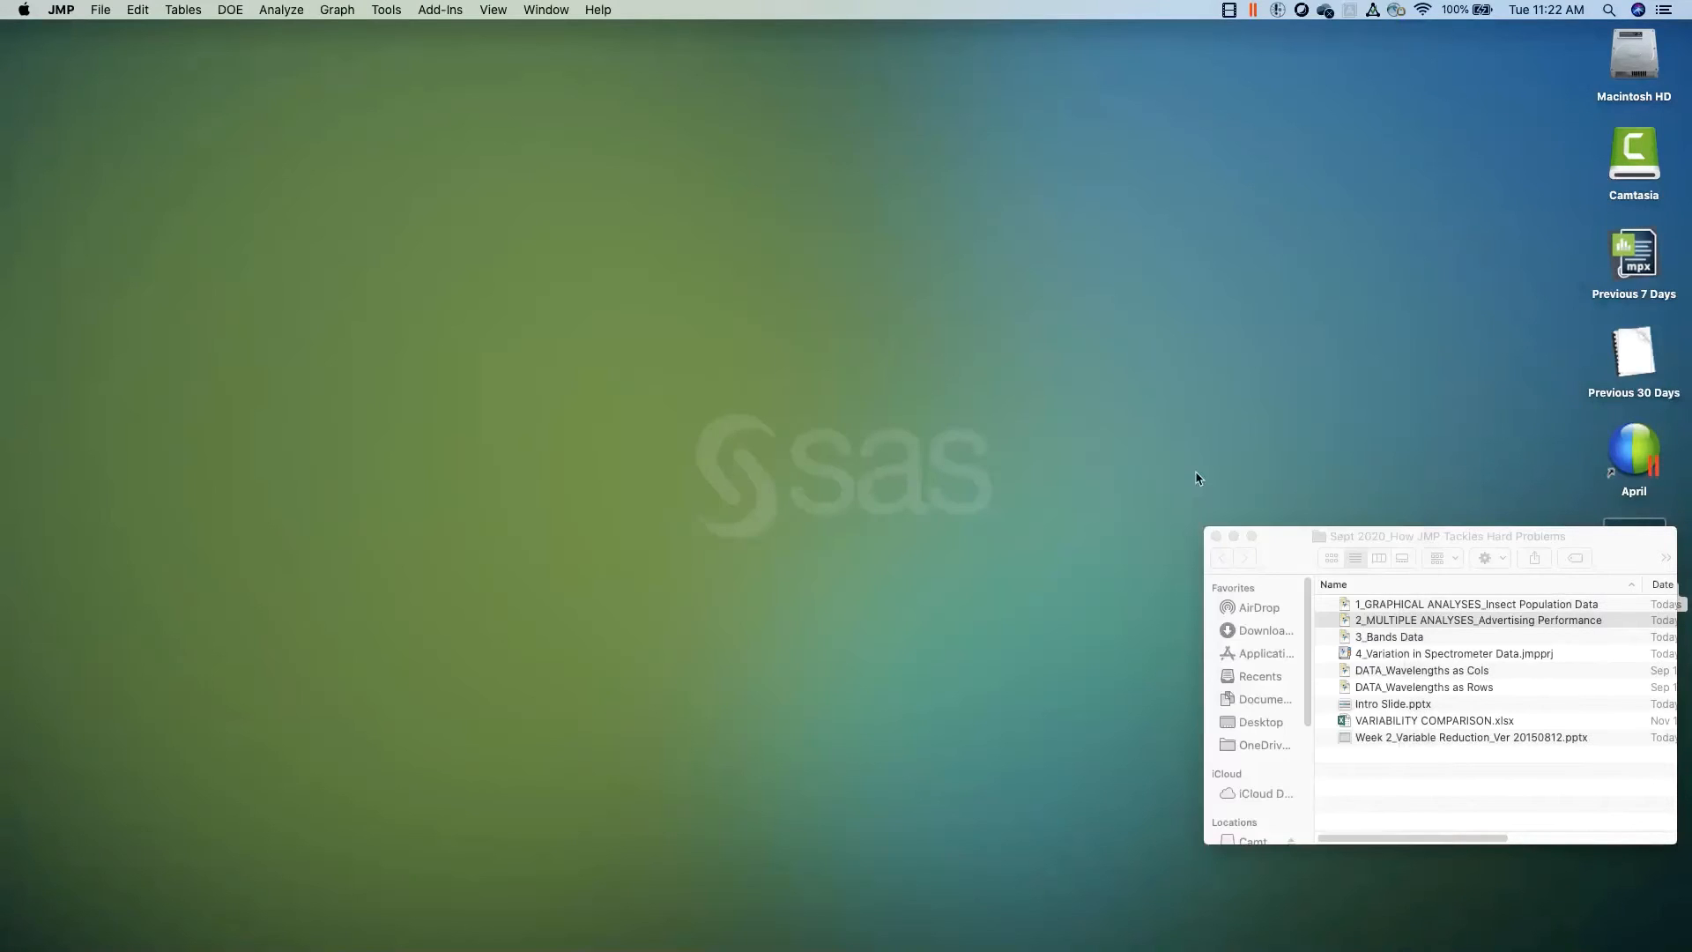
{"action": "left_click_drag", "start_coordinate": [1289, 547], "coordinate": [1289, 540]}
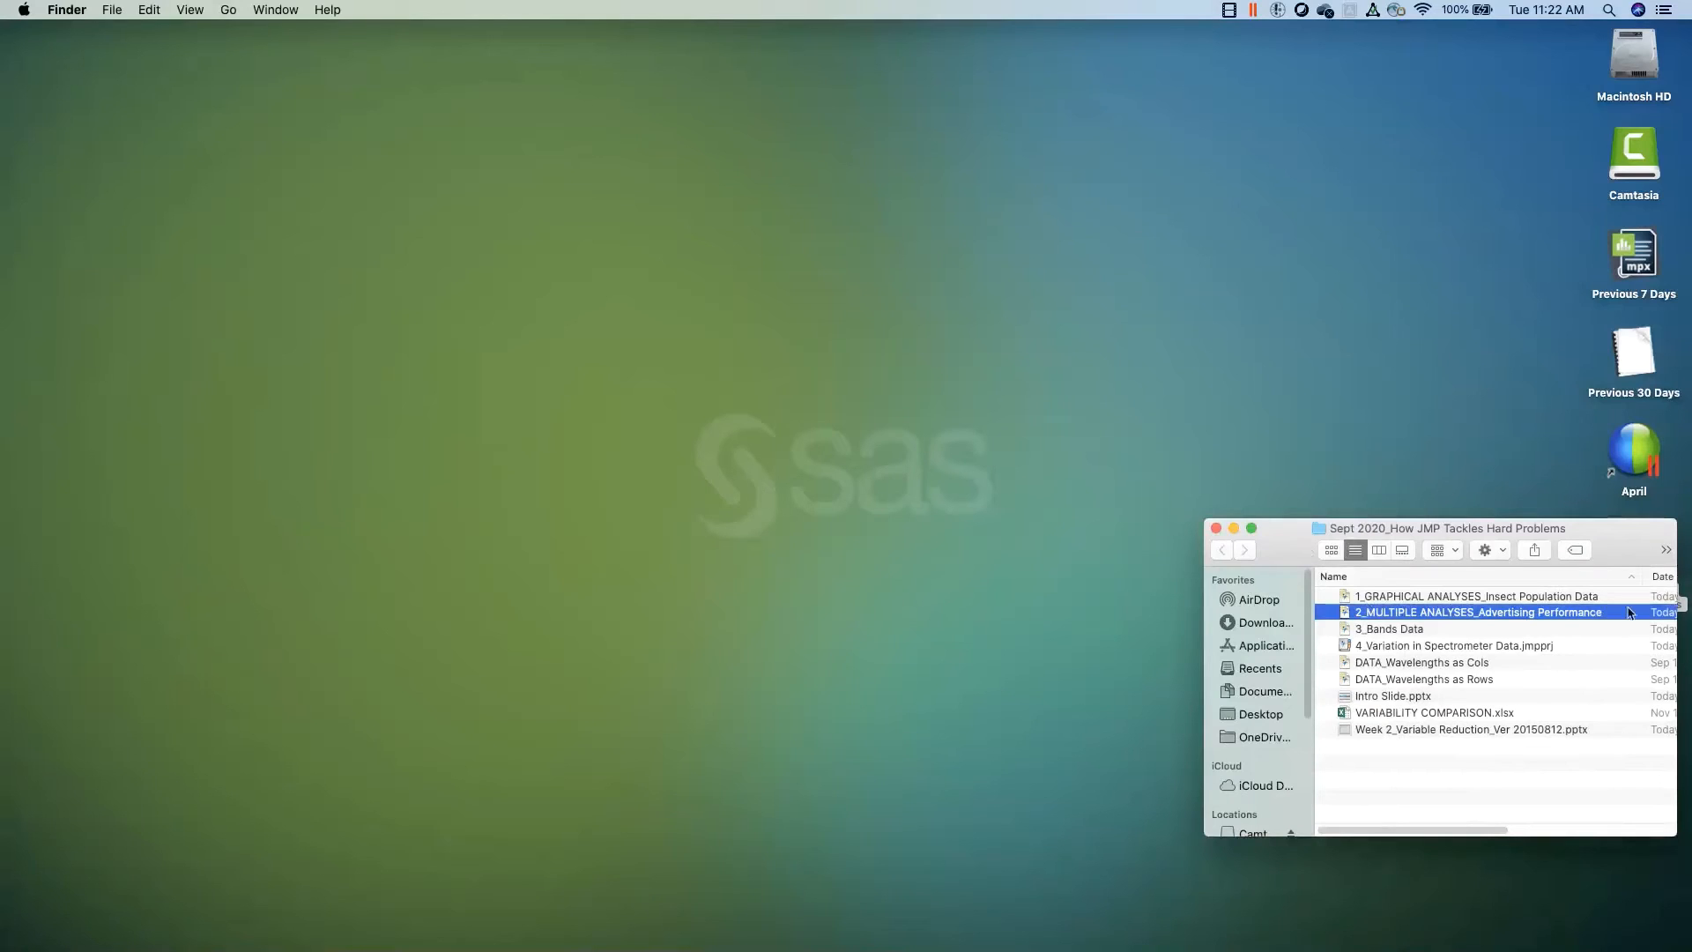
Step: Open the 3_Bands Data table in JMP, then reposition and widen its window to show more columns
{"action": "double_click", "coordinate": [1392, 631]}
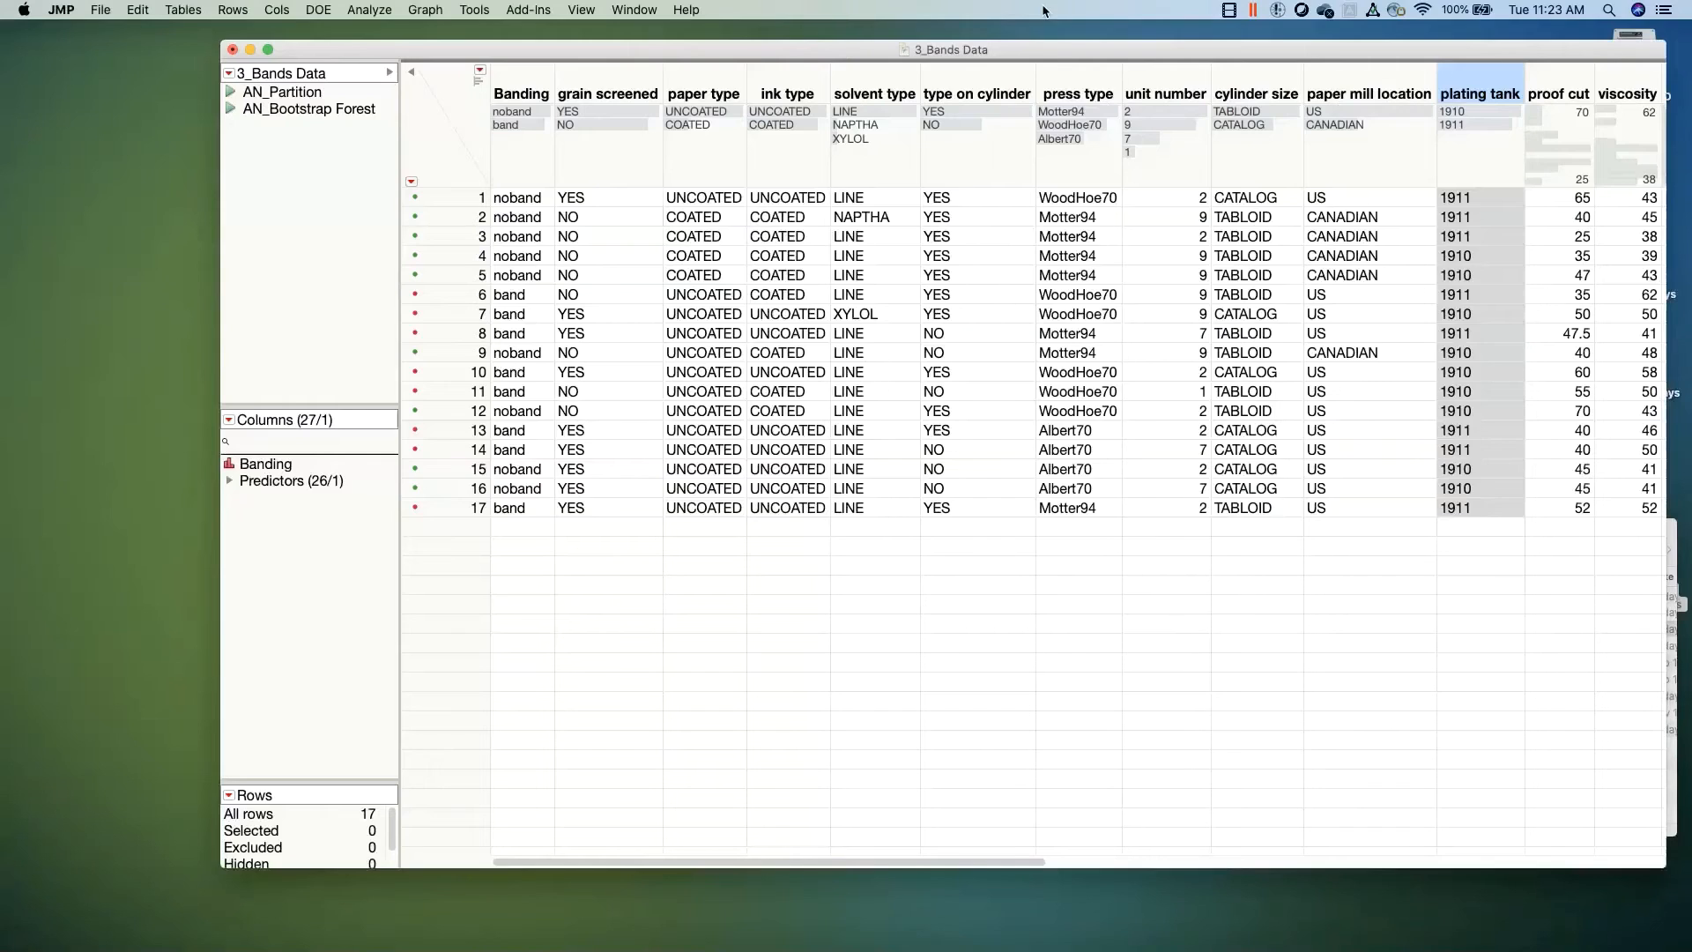
{"action": "left_click_drag", "start_coordinate": [1039, 59], "coordinate": [851, 72]}
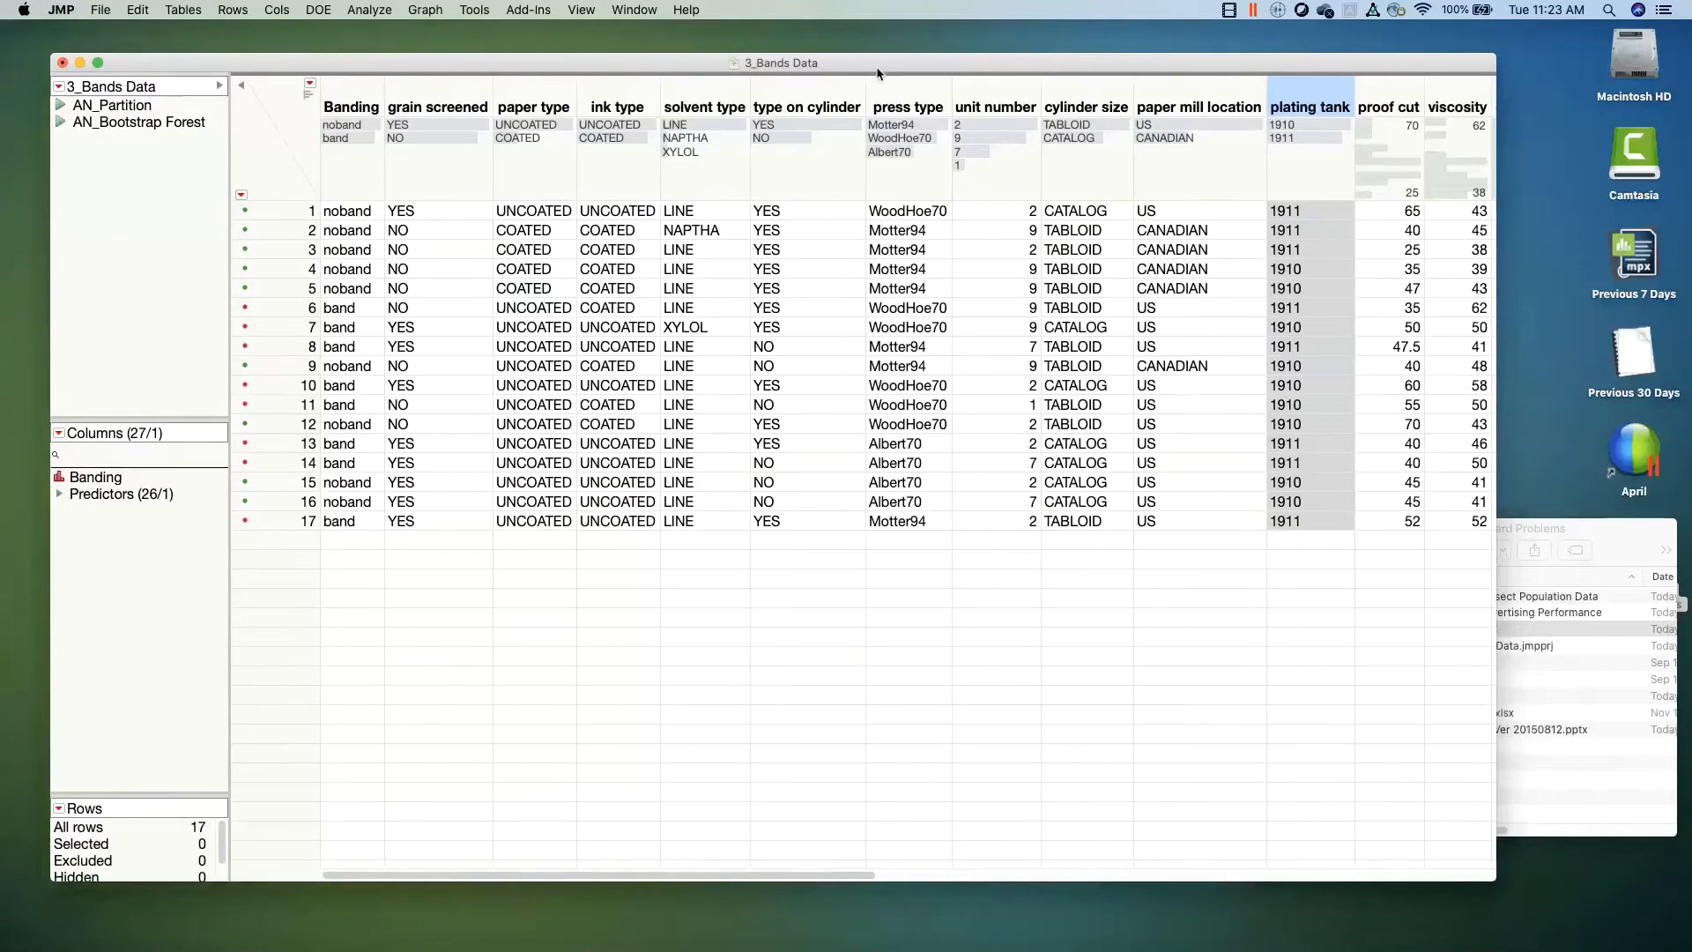
{"action": "left_click_drag", "start_coordinate": [1481, 879], "coordinate": [1568, 881]}
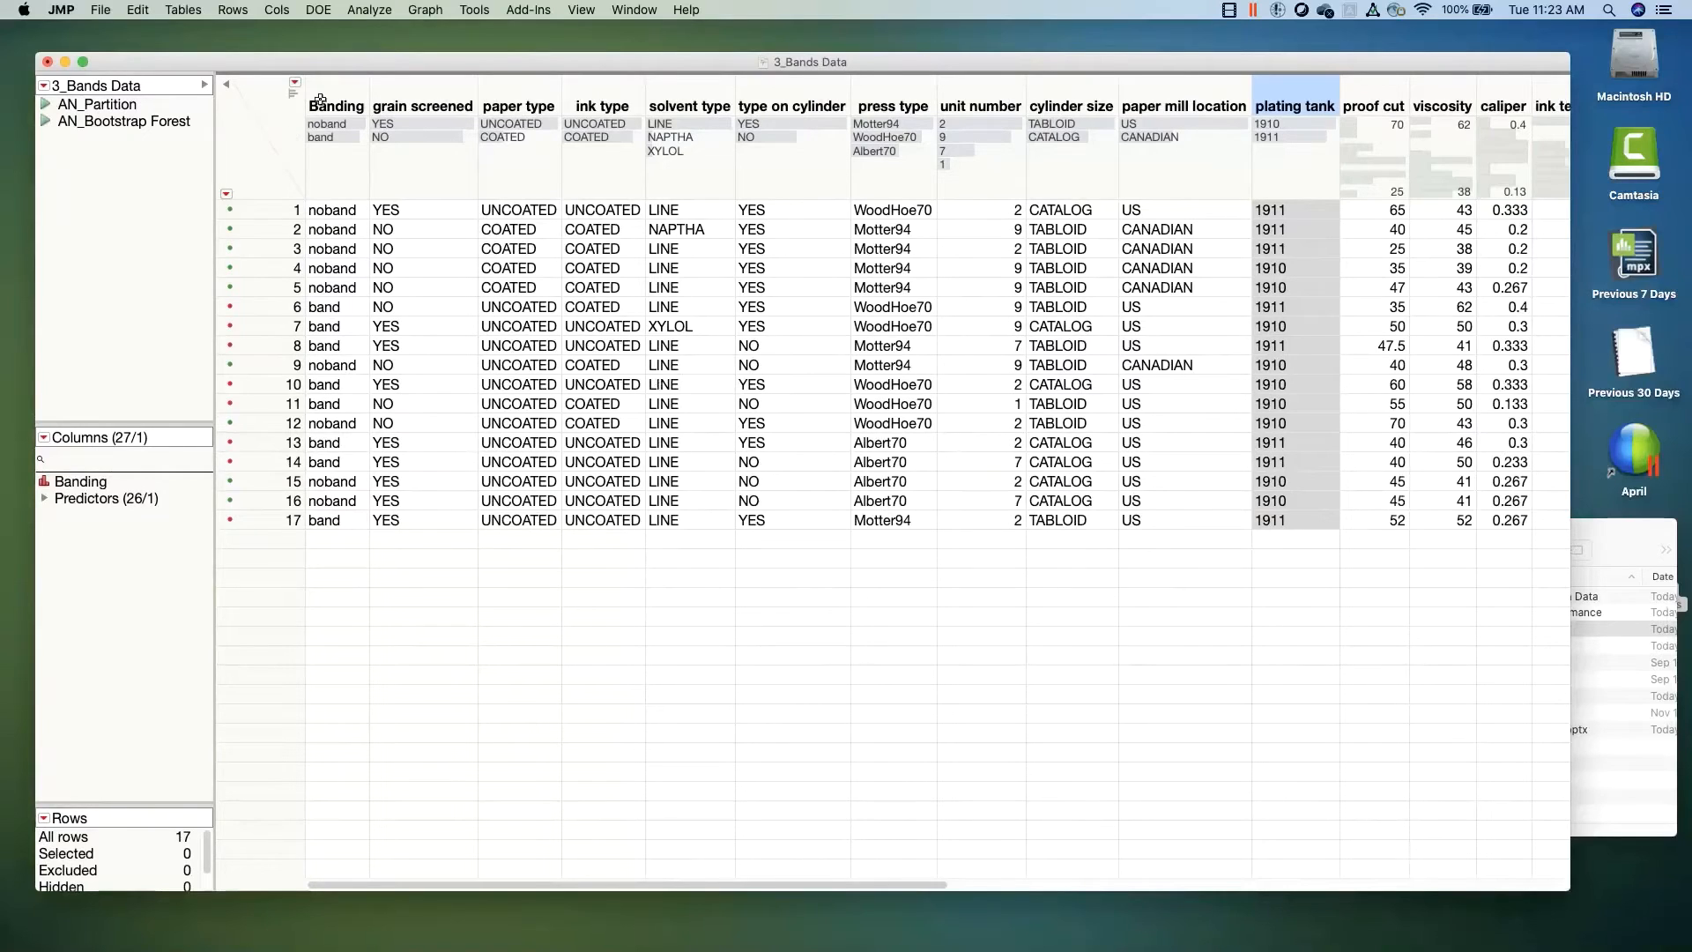
Step: Highlight the Banding column and several individual rows to review the response and its noband and band observations
{"action": "left_click", "coordinate": [336, 138]}
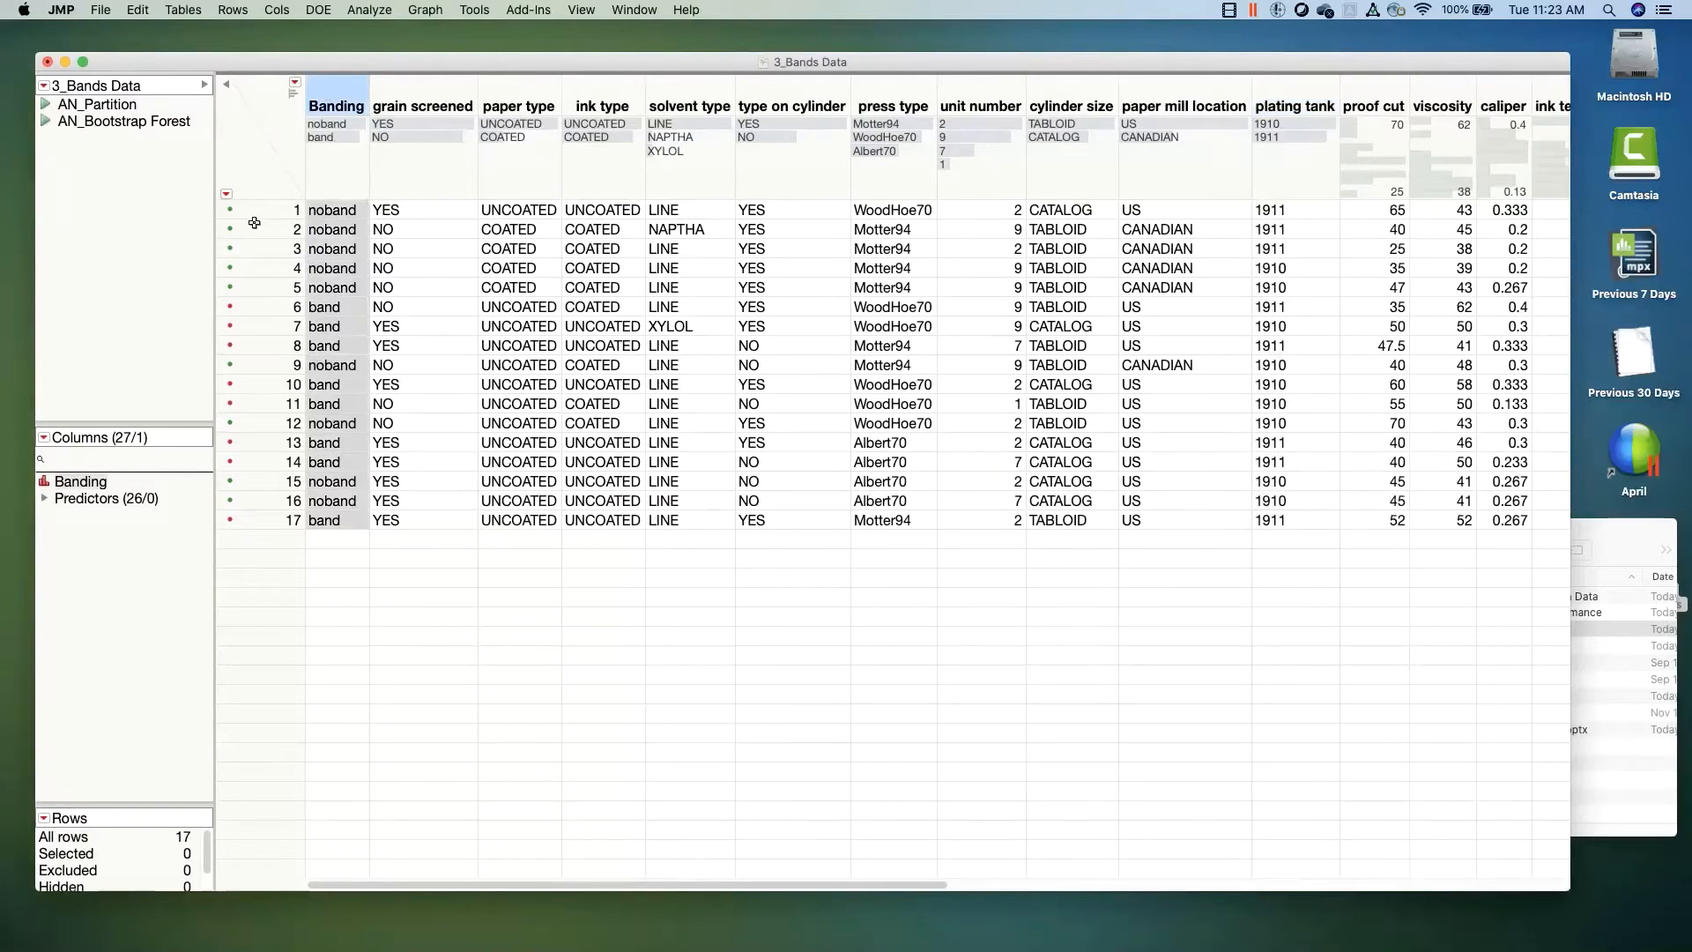
{"action": "left_click", "coordinate": [269, 134]}
{"action": "left_click", "coordinate": [253, 208]}
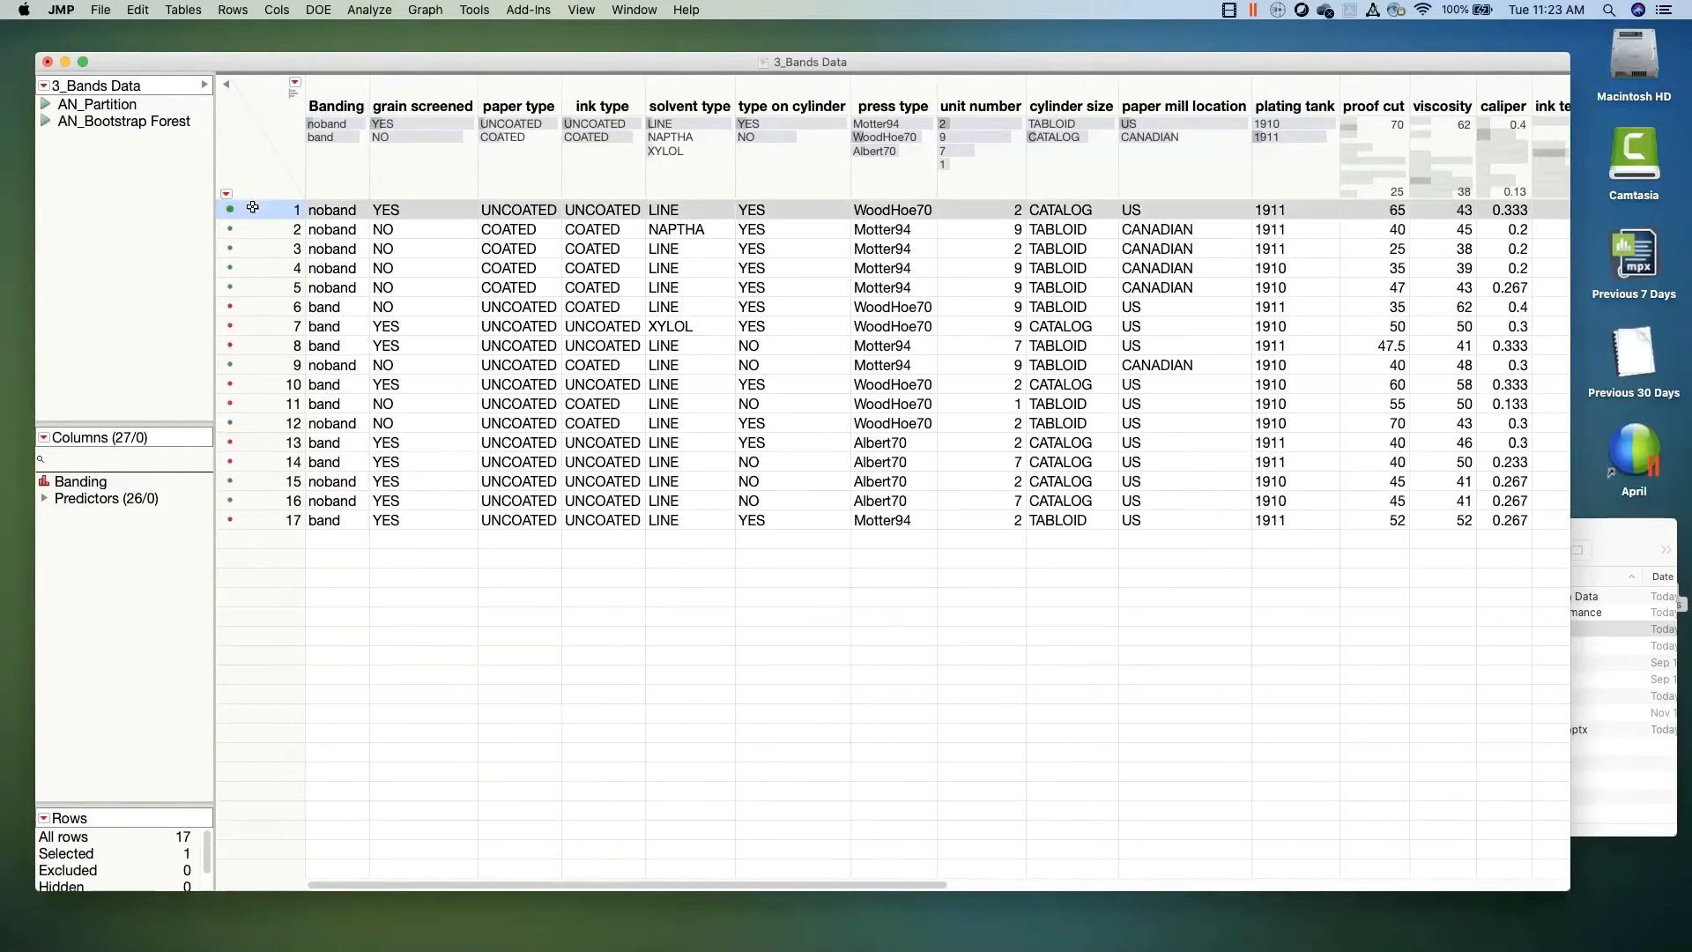
{"action": "left_click", "coordinate": [257, 229]}
{"action": "left_click", "coordinate": [255, 268]}
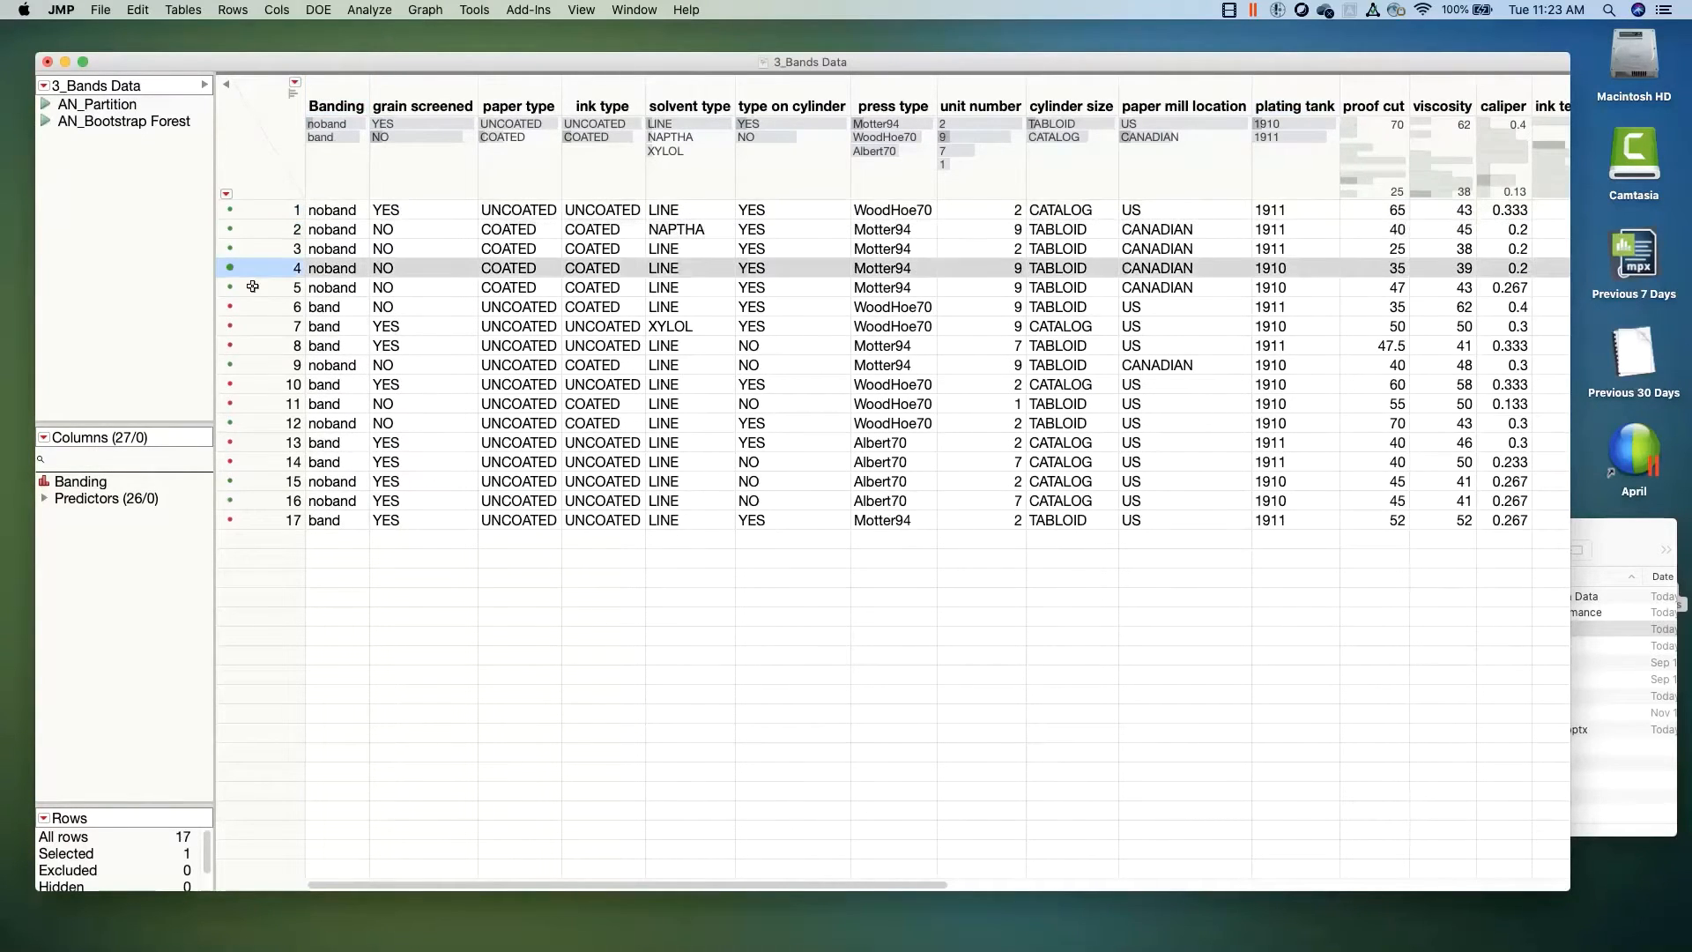
{"action": "left_click", "coordinate": [253, 288]}
{"action": "left_click", "coordinate": [255, 326]}
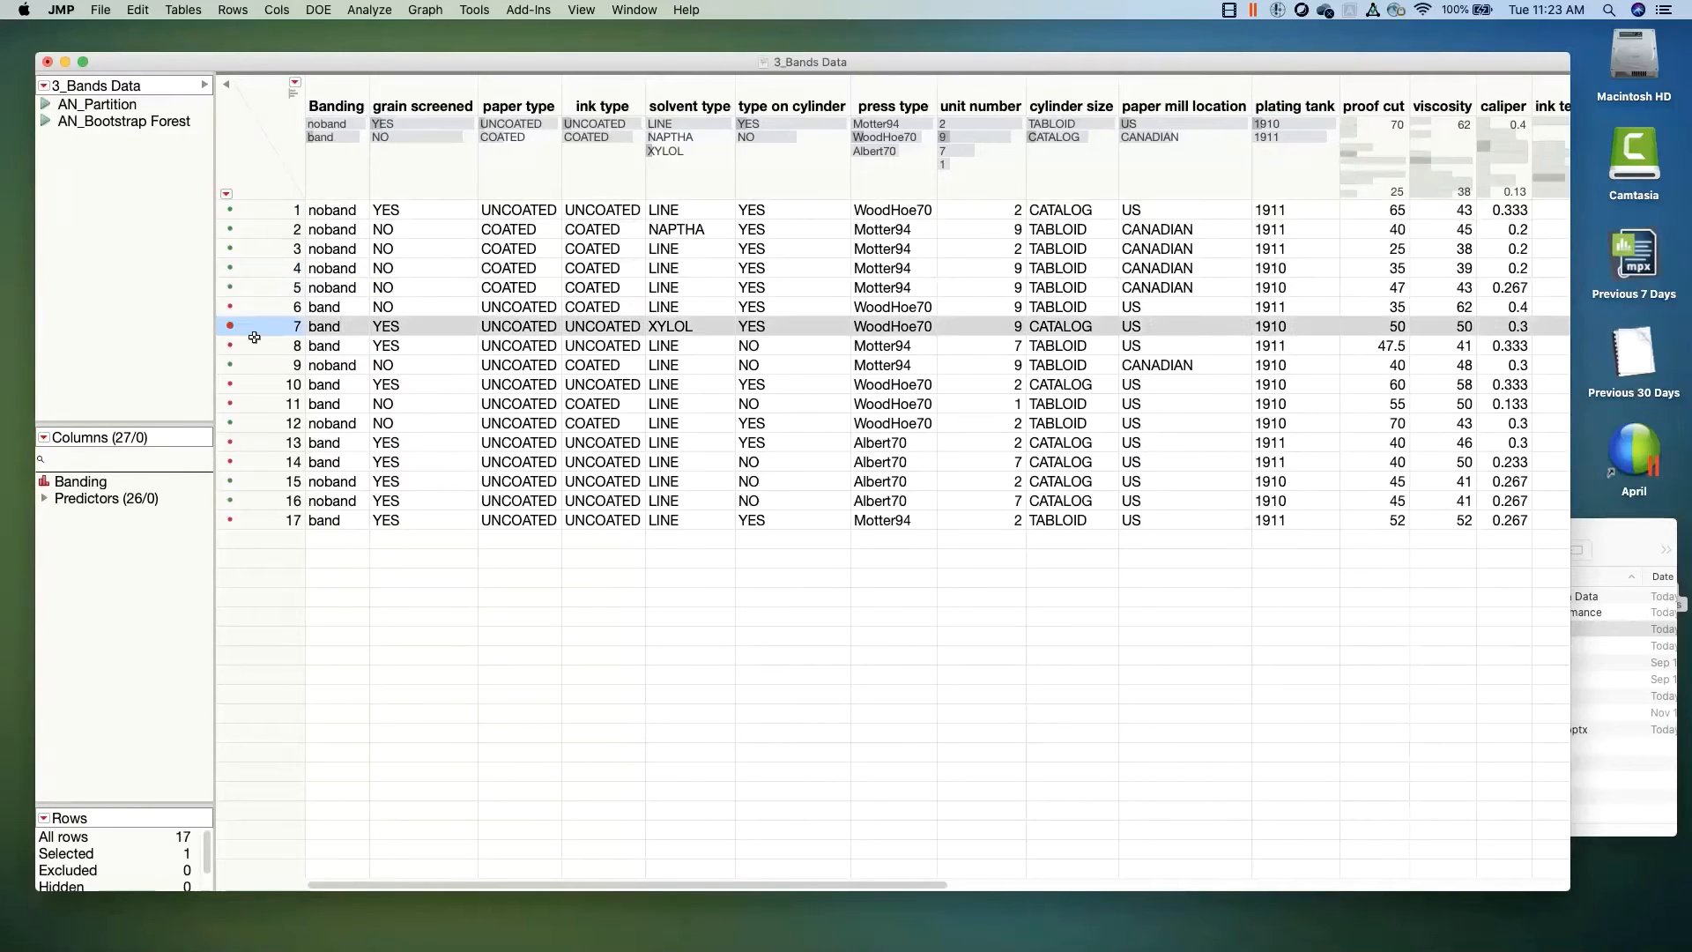
{"action": "left_click", "coordinate": [252, 345]}
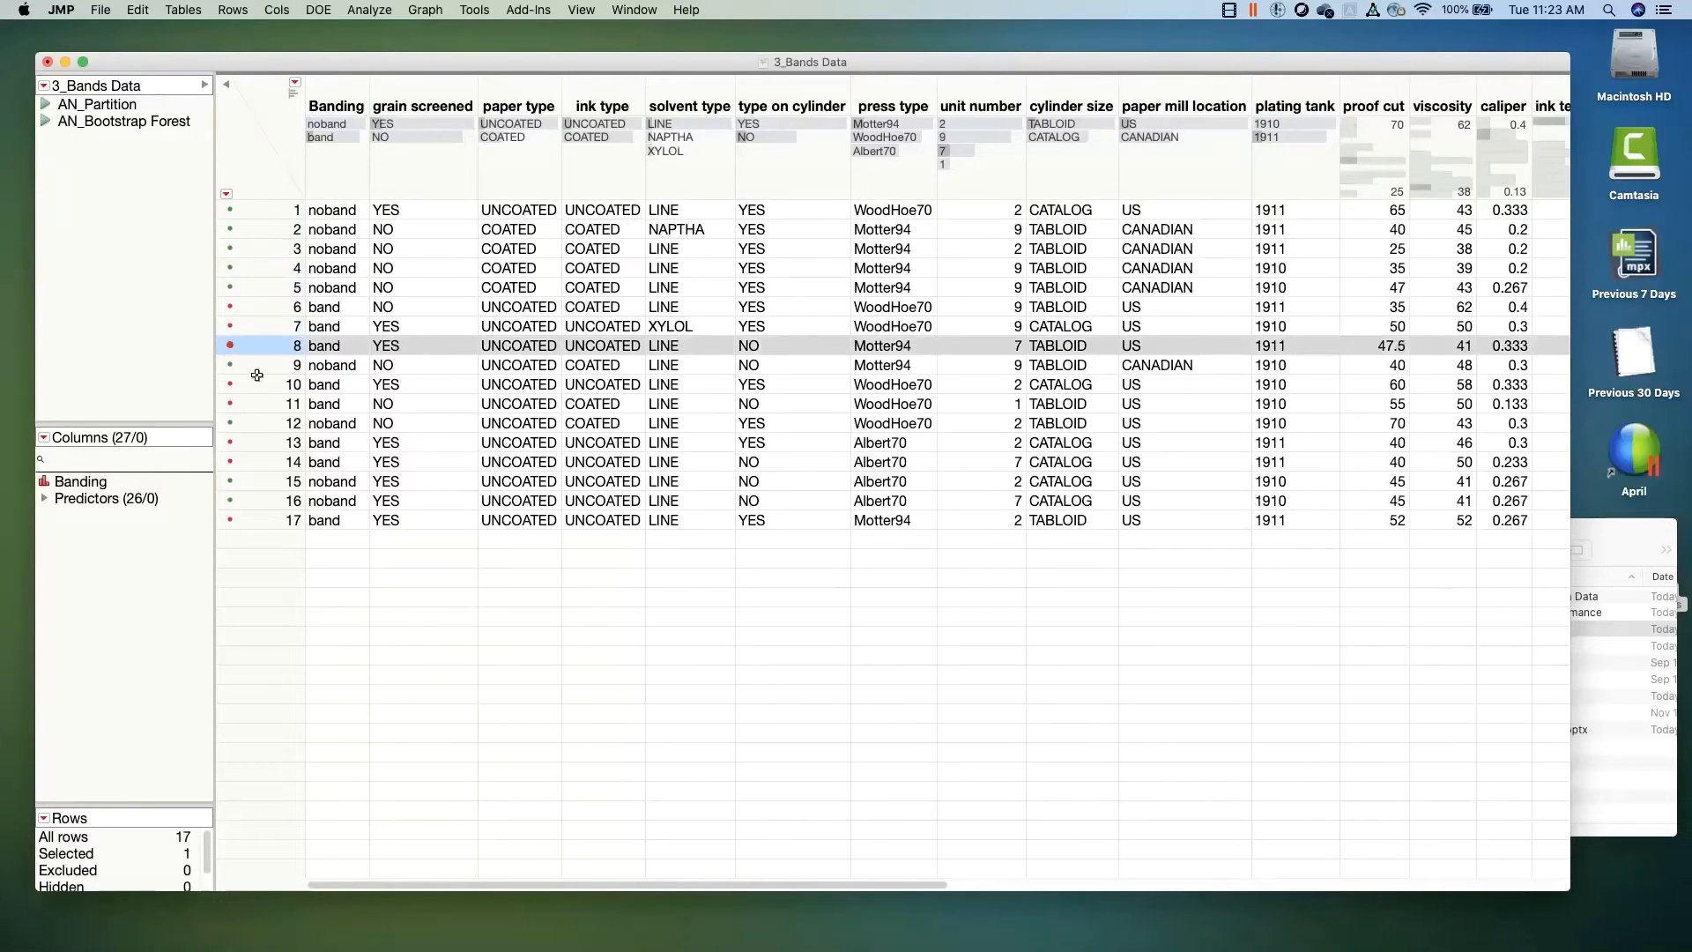
{"action": "left_click", "coordinate": [251, 141]}
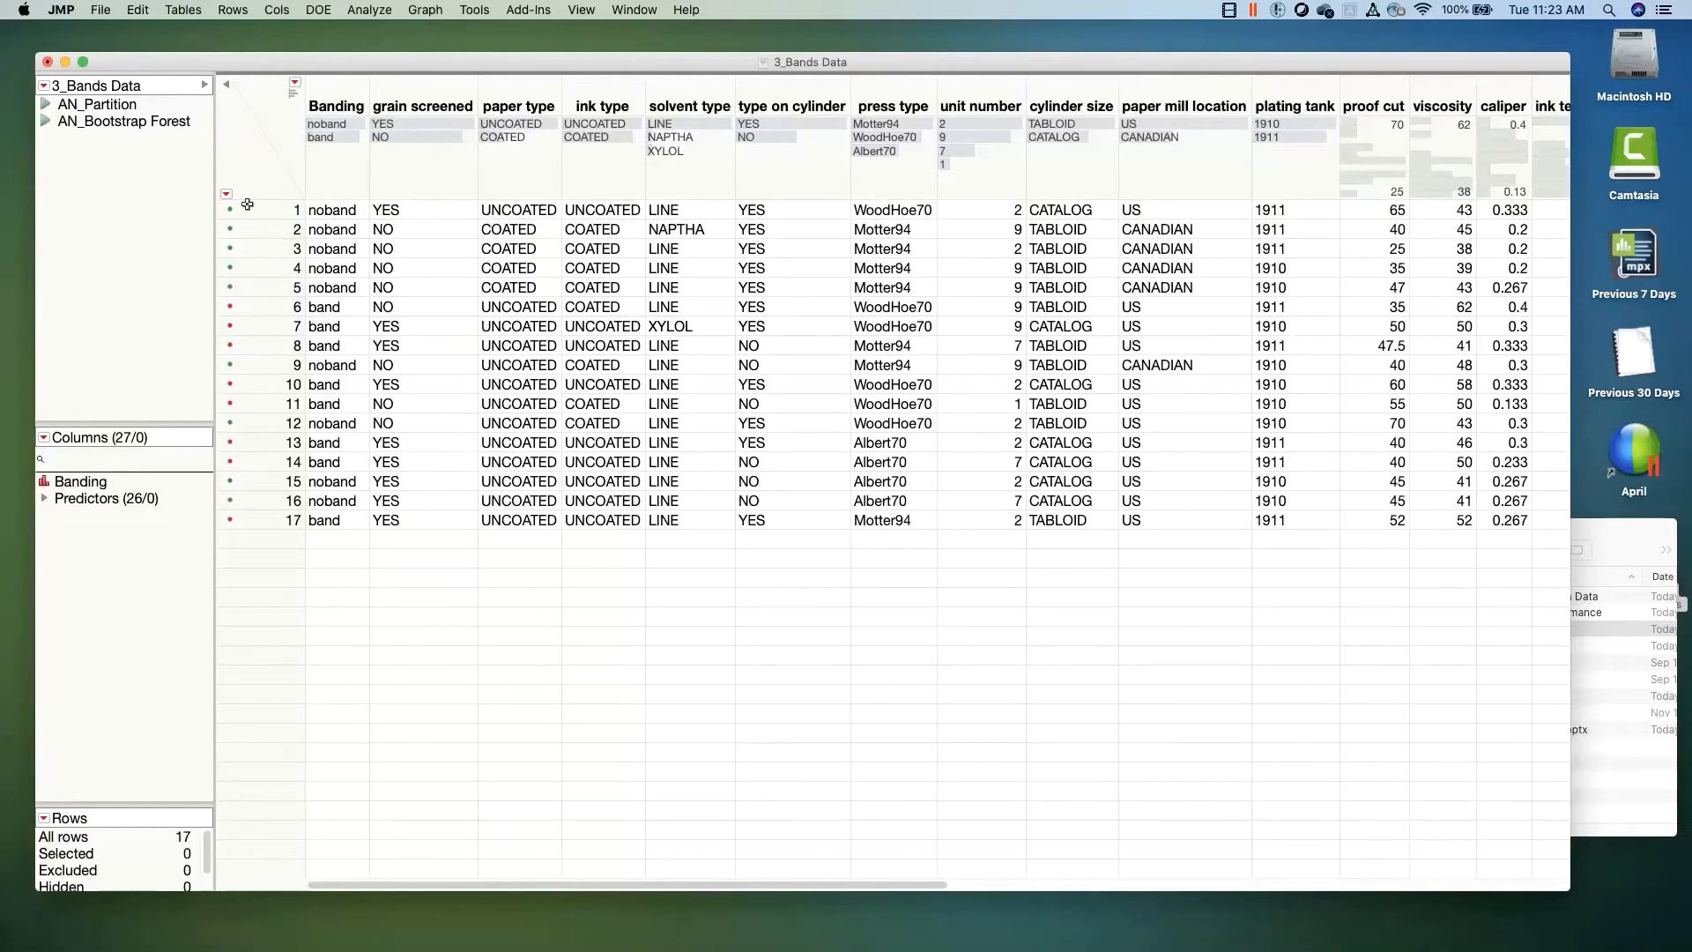
{"action": "left_click_drag", "start_coordinate": [248, 209], "coordinate": [283, 215]}
{"action": "left_click", "coordinate": [272, 126]}
Step: Highlight the predictor columns from grain screened through plating tank one after another to review them, and clear the selection
{"action": "left_click", "coordinate": [433, 88]}
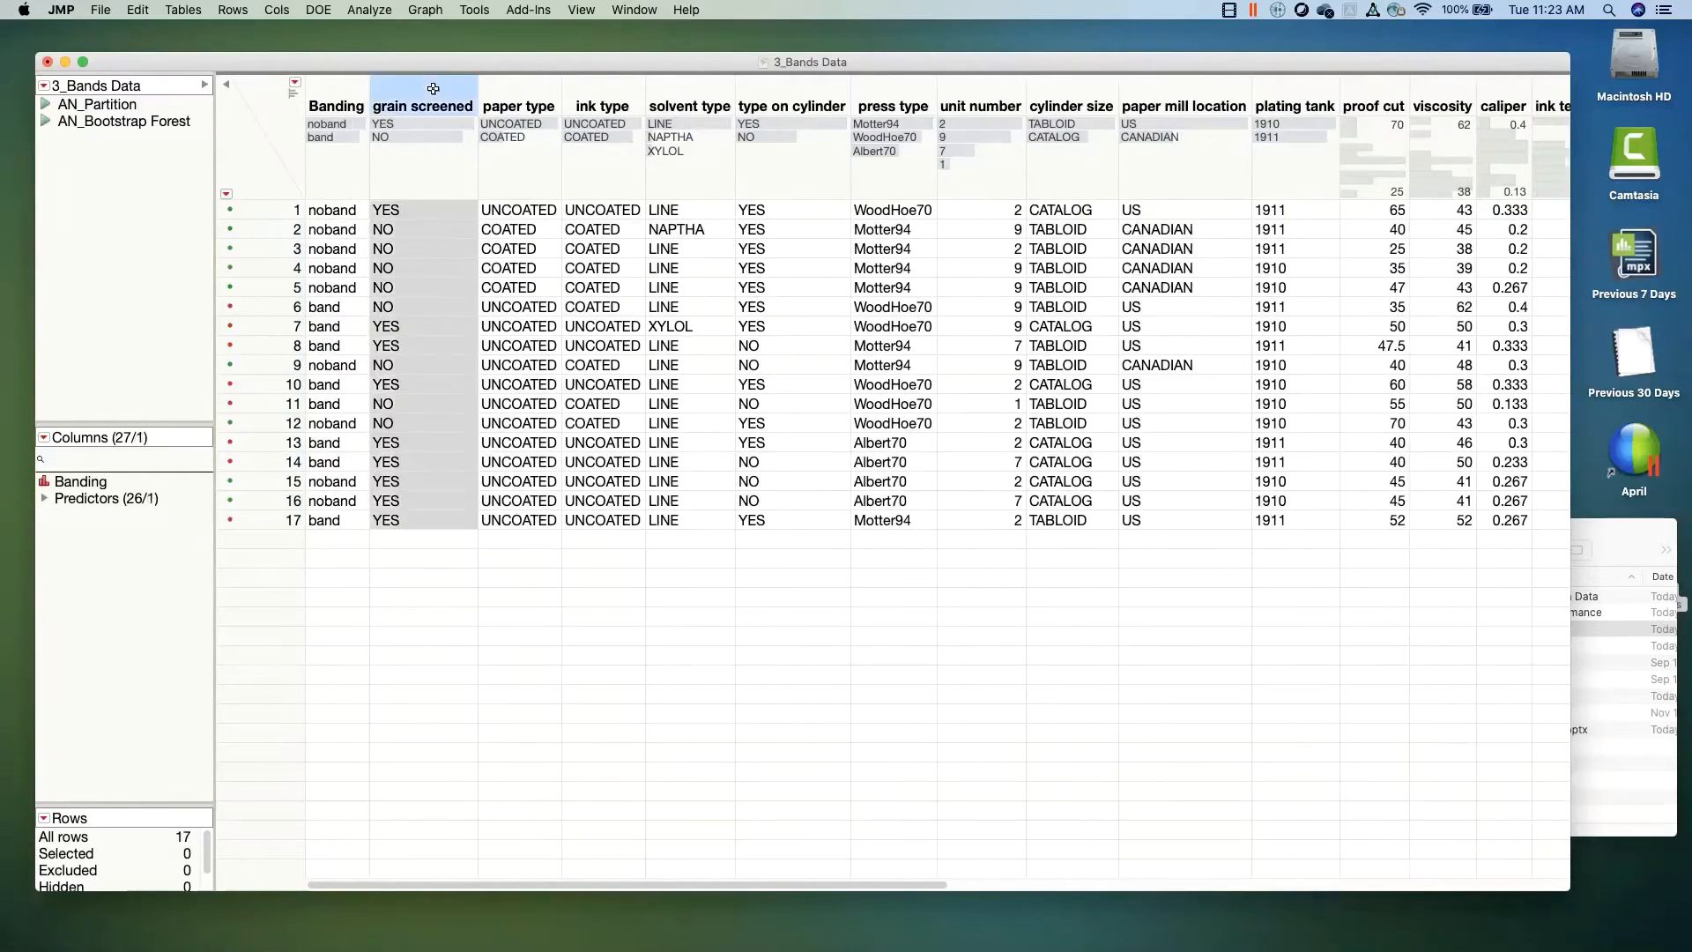
{"action": "left_click", "coordinate": [546, 91]}
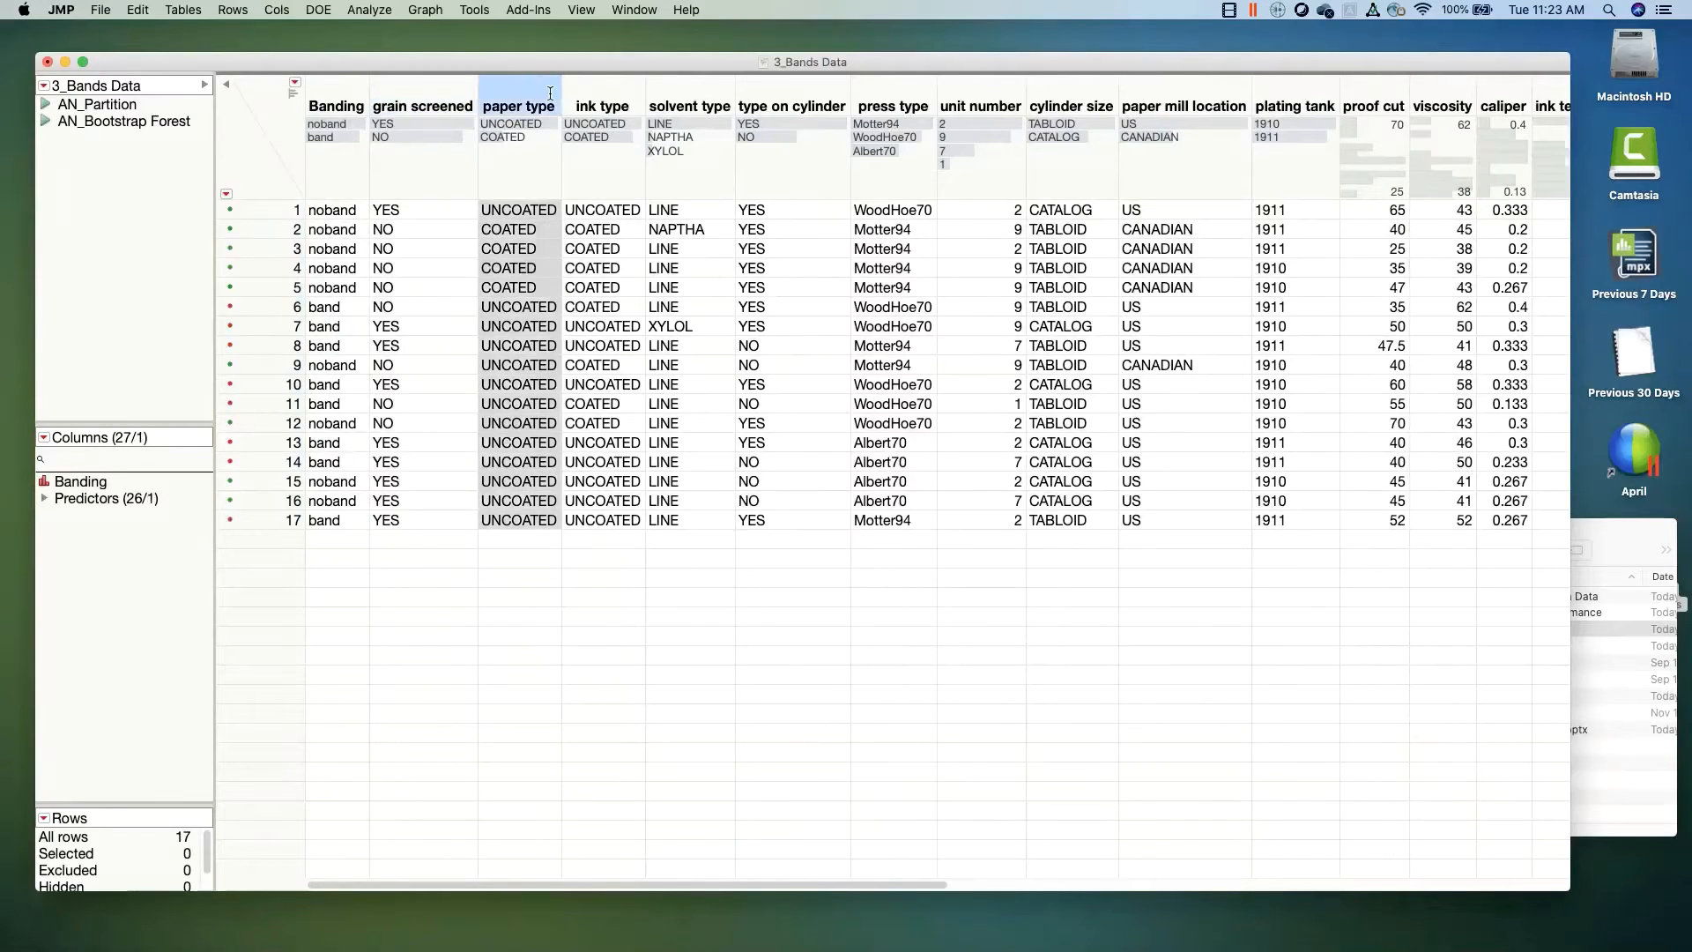
{"action": "left_click", "coordinate": [608, 93]}
{"action": "left_click", "coordinate": [692, 94]}
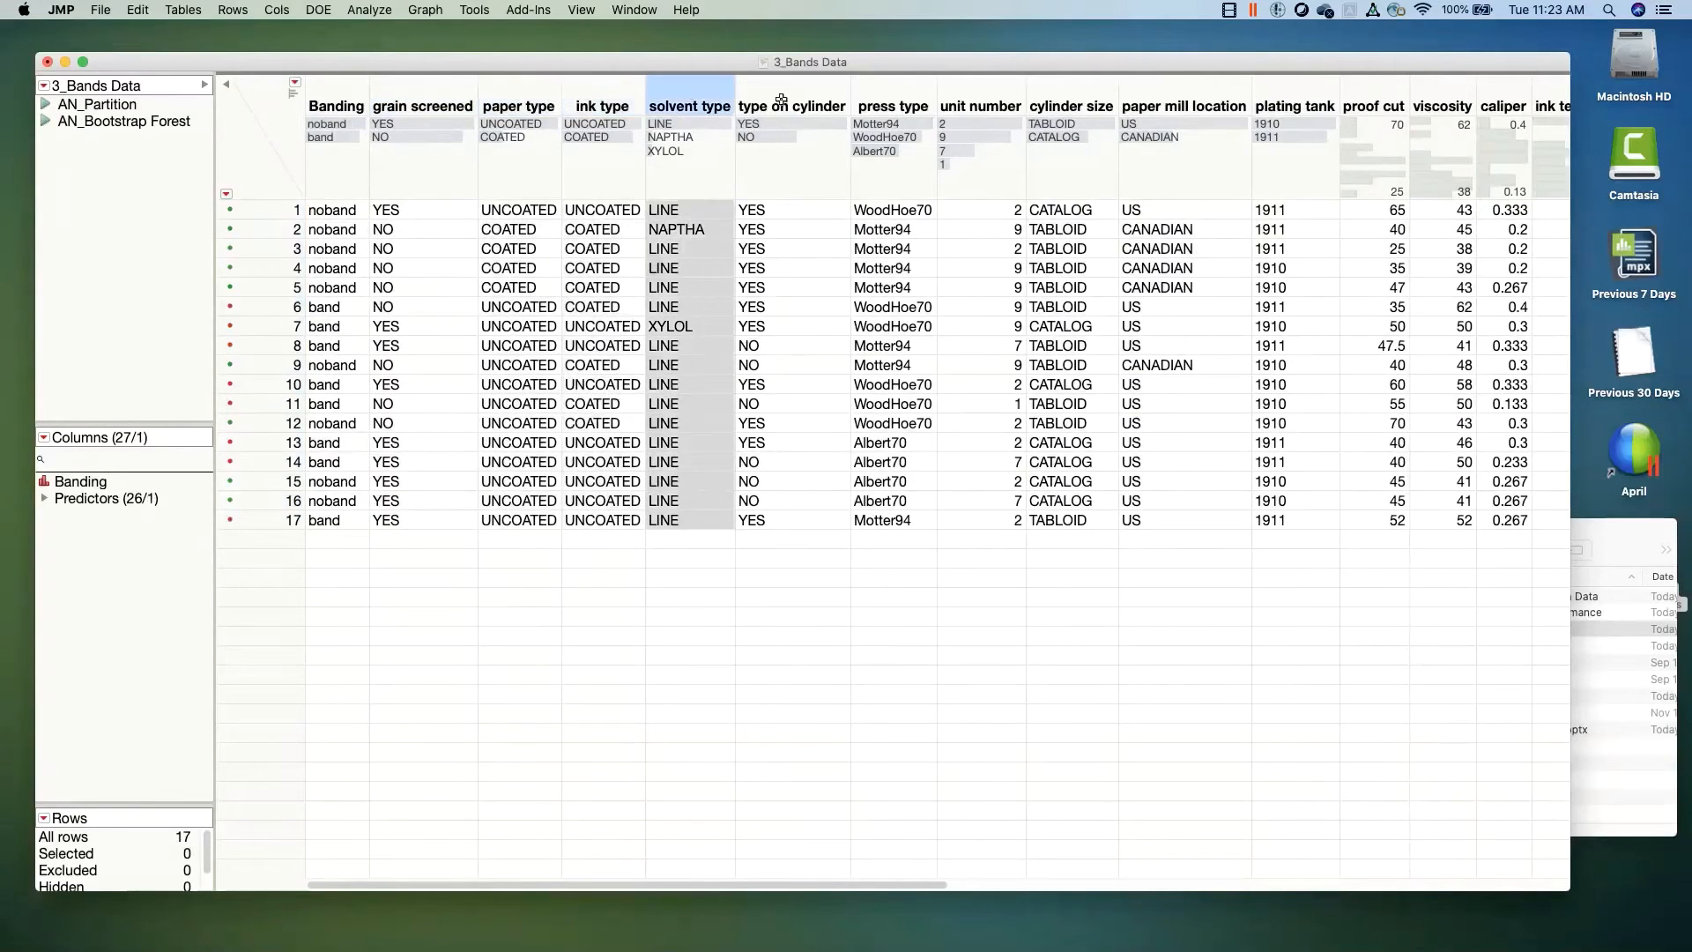
{"action": "left_click", "coordinate": [903, 96]}
{"action": "left_click", "coordinate": [980, 97]}
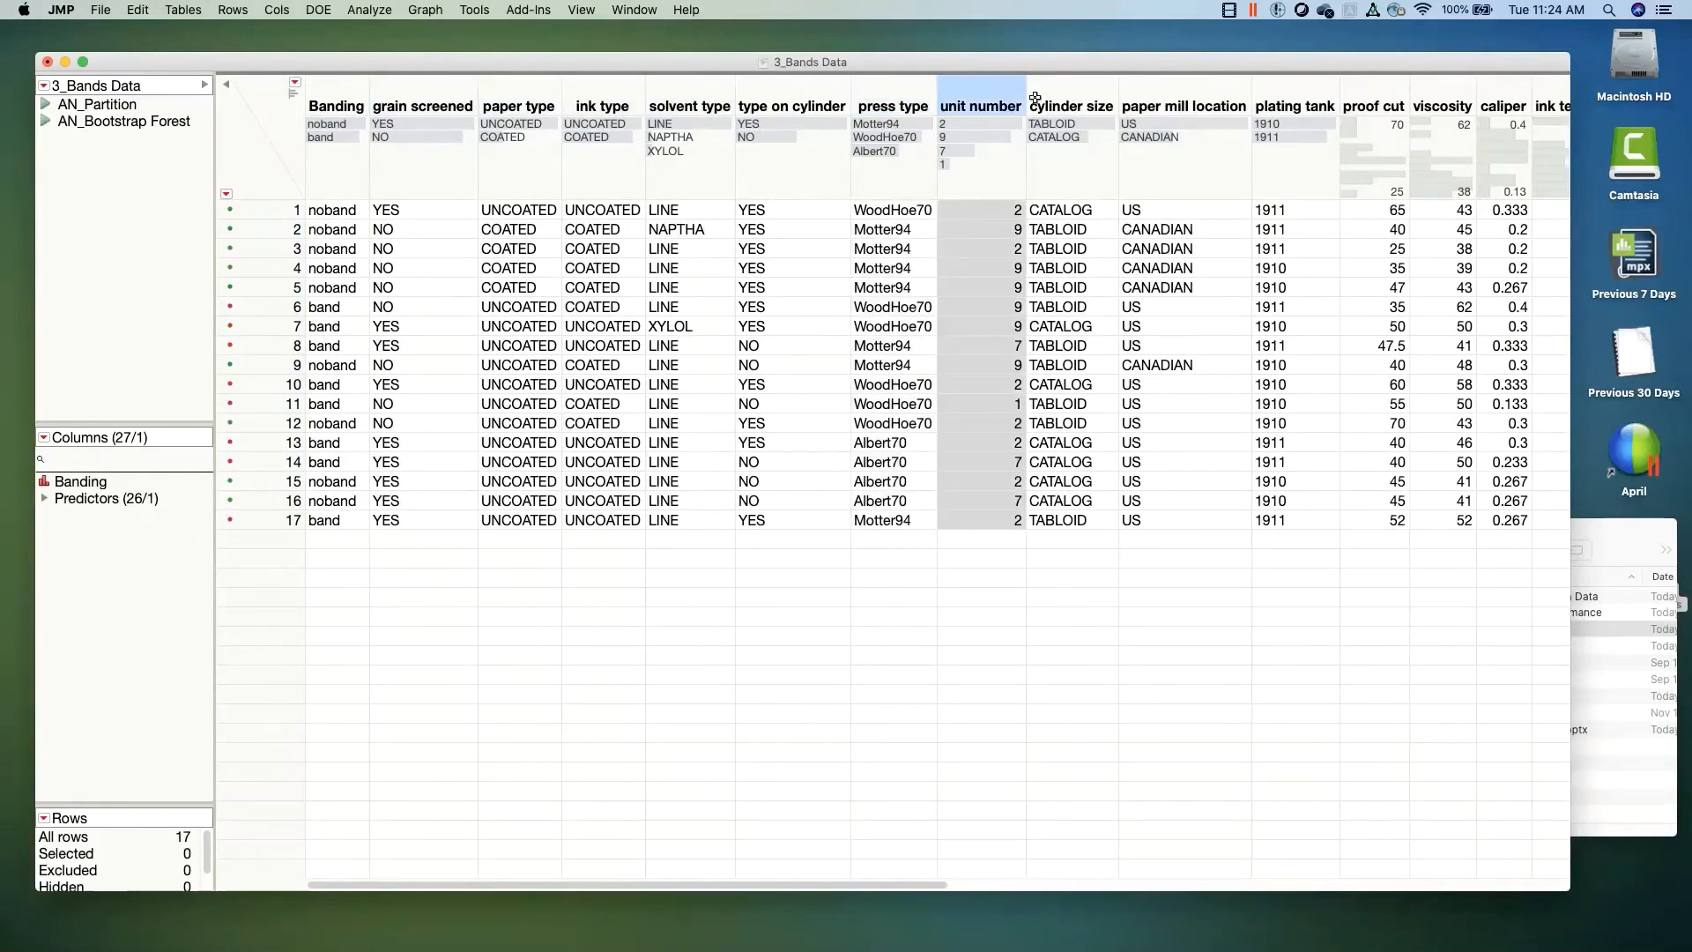
{"action": "left_click", "coordinate": [1065, 97]}
{"action": "left_click", "coordinate": [1289, 96]}
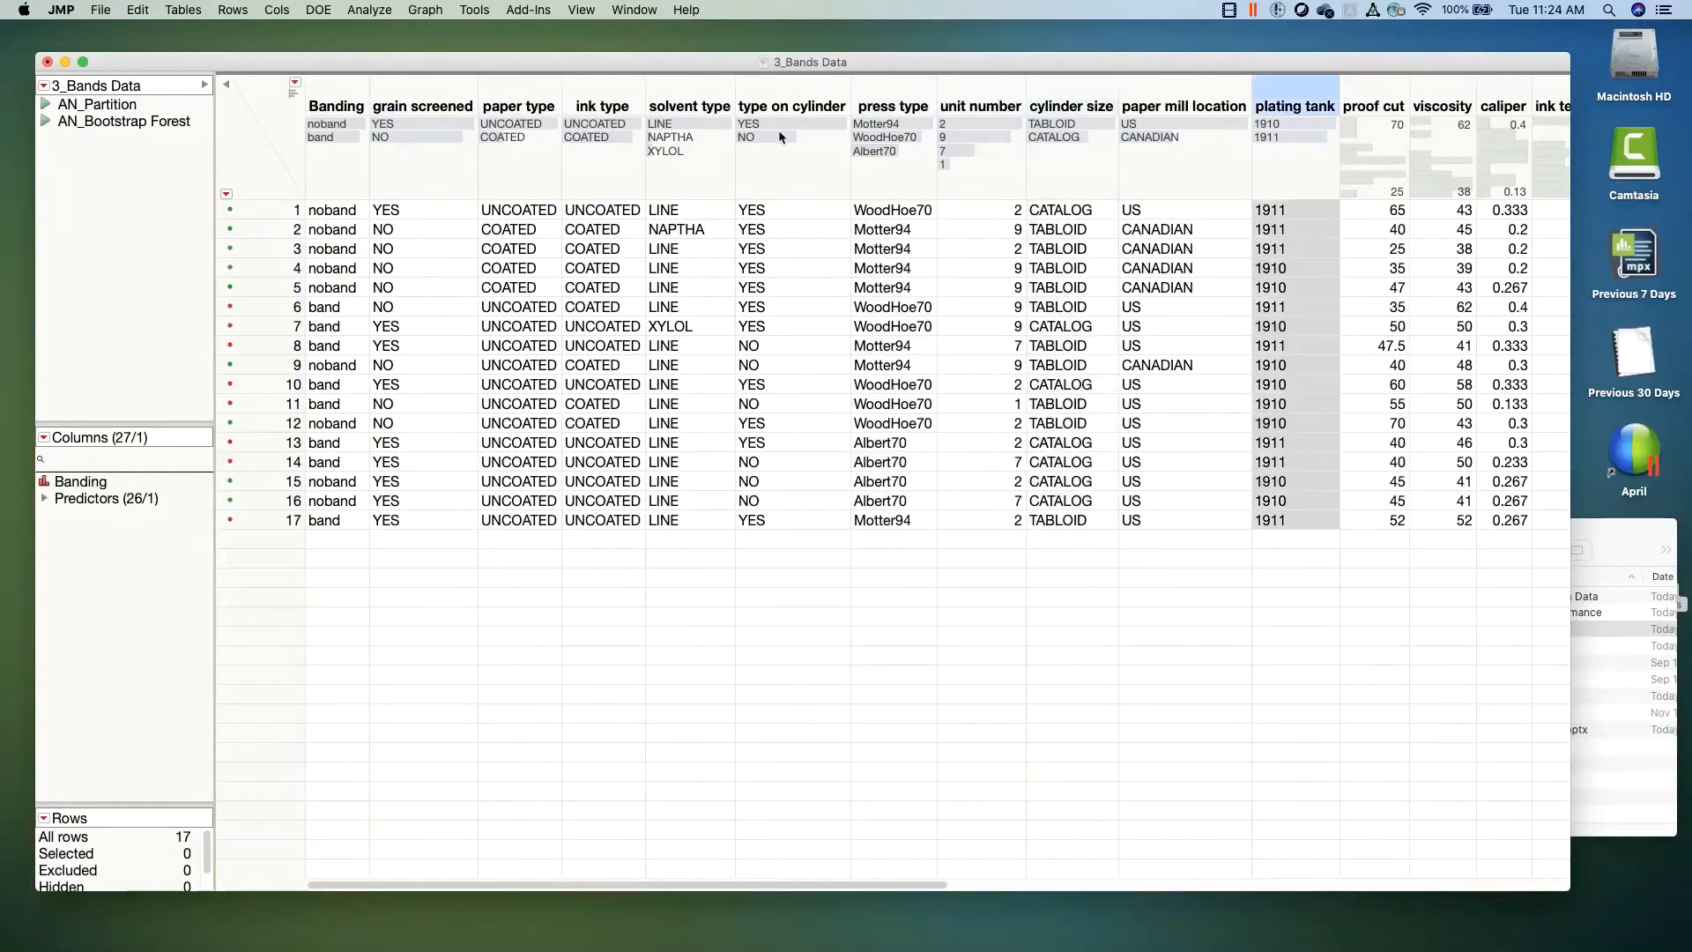
{"action": "left_click", "coordinate": [273, 134]}
{"action": "mouse_move", "coordinate": [427, 882]}
{"action": "left_mouse_down"}
{"action": "mouse_move", "coordinate": [1101, 890]}
{"action": "mouse_move", "coordinate": [234, 901]}
{"action": "left_mouse_up"}
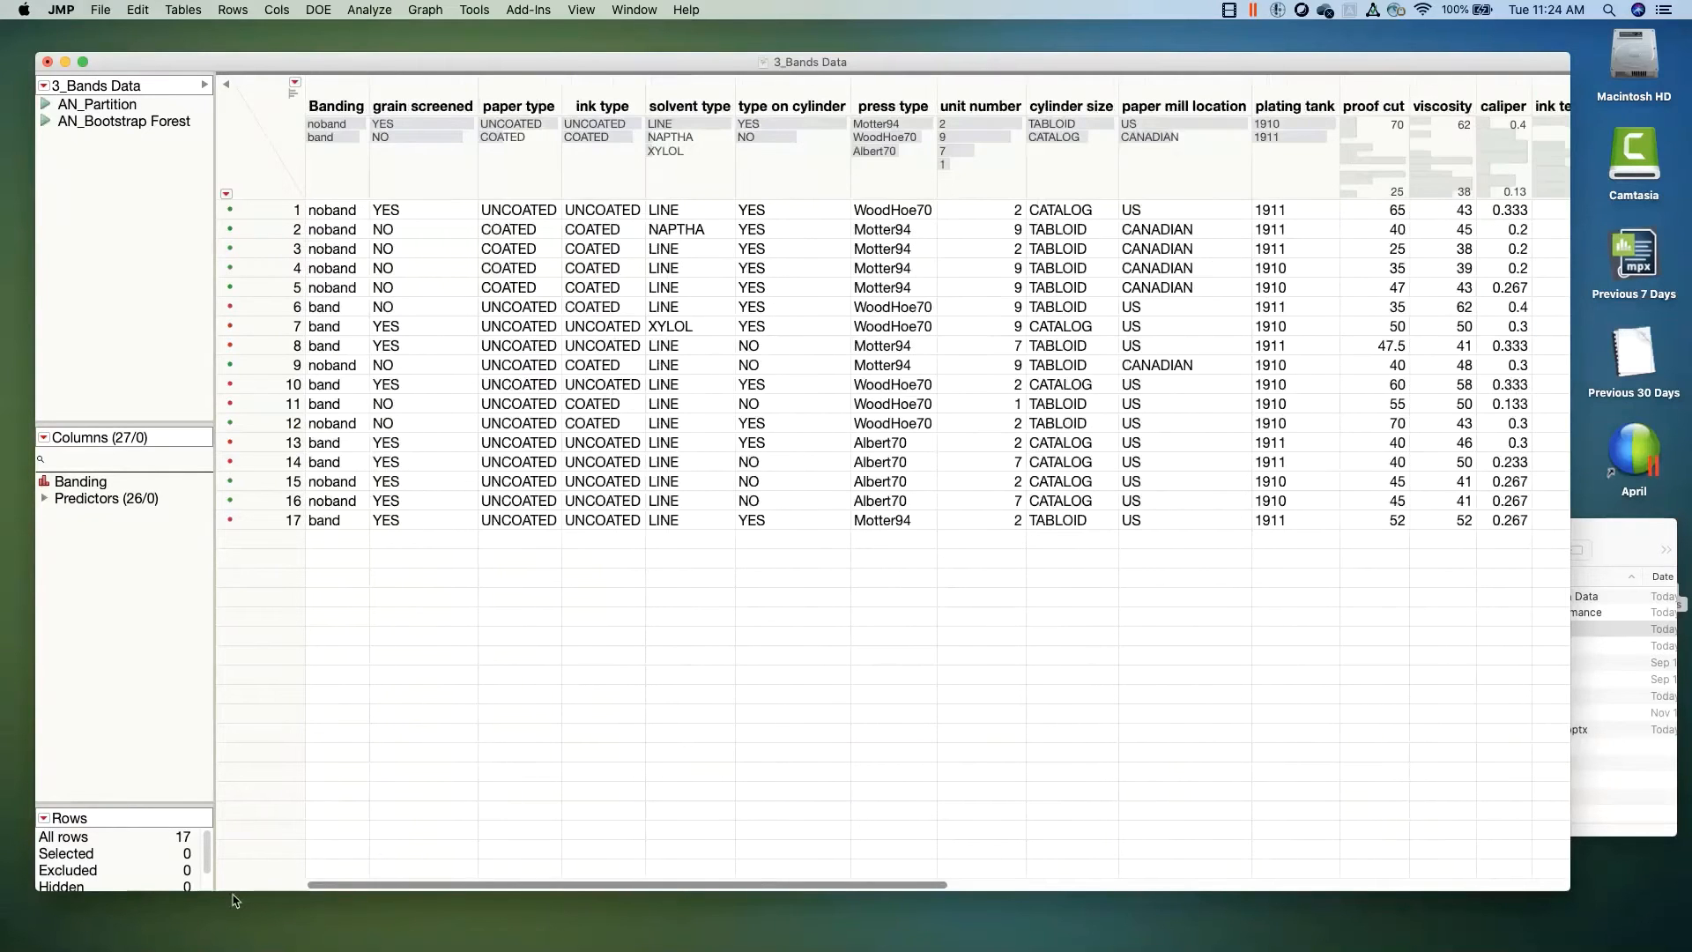
Step: Expand the Predictors column group, look through its variables, and collapse it again
{"action": "left_click", "coordinate": [45, 500]}
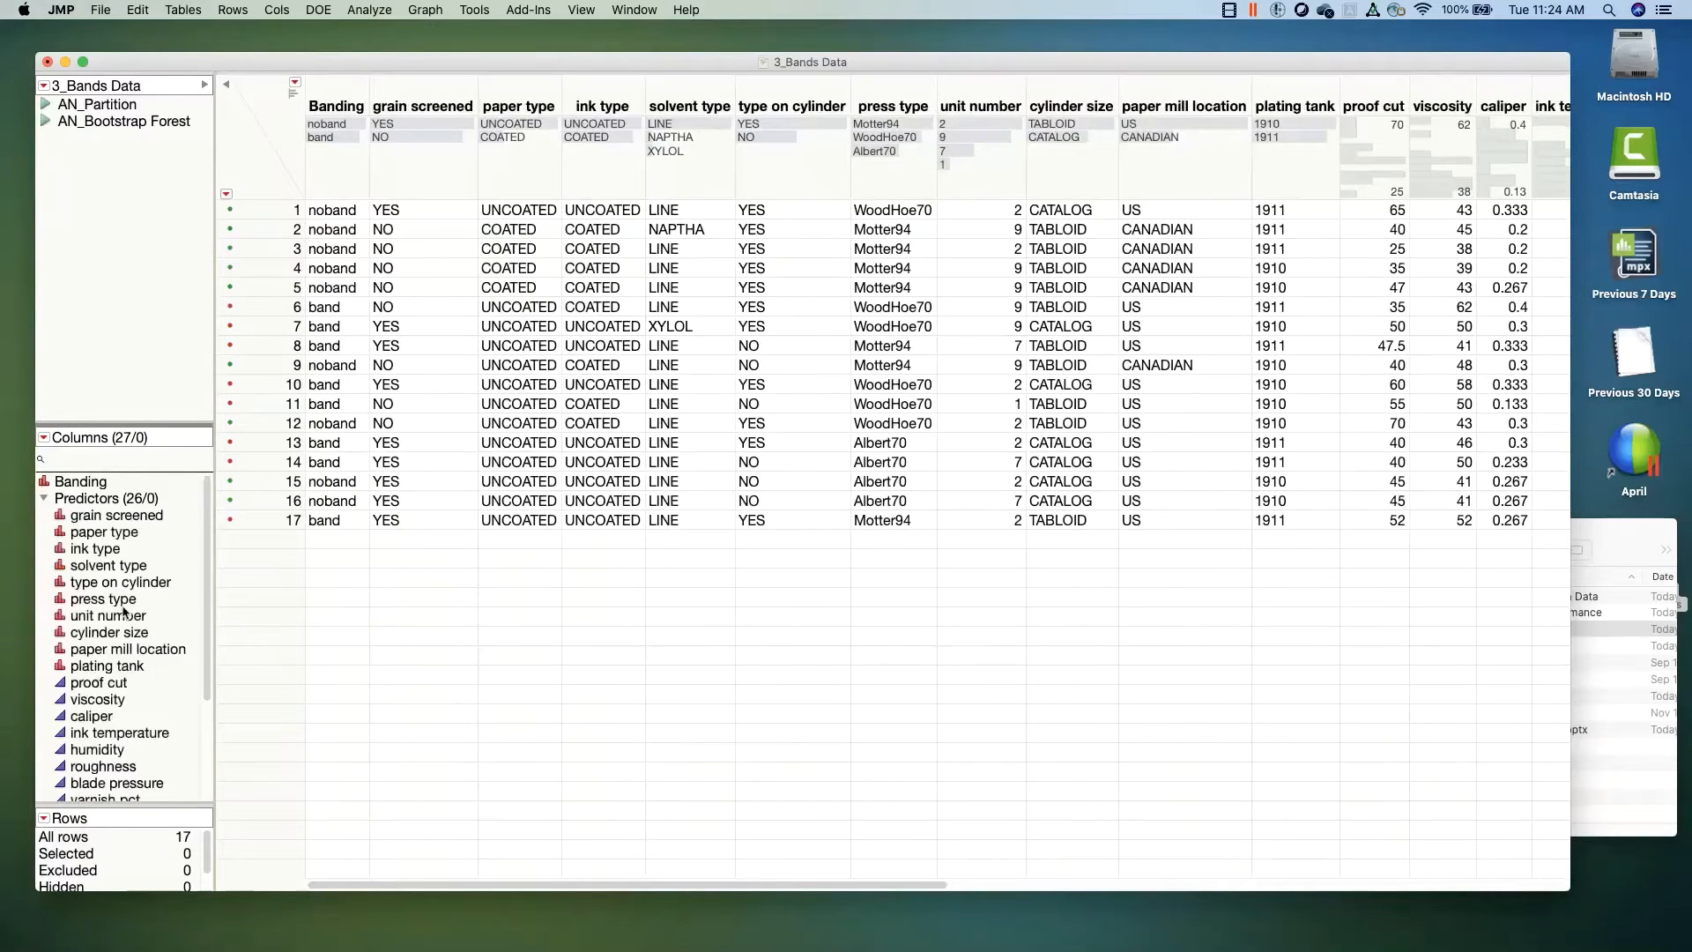
{"action": "scroll", "coordinate": [123, 610], "scroll_direction": "down", "scroll_amount": 5}
{"action": "scroll", "coordinate": [182, 520], "scroll_direction": "up", "scroll_amount": 5}
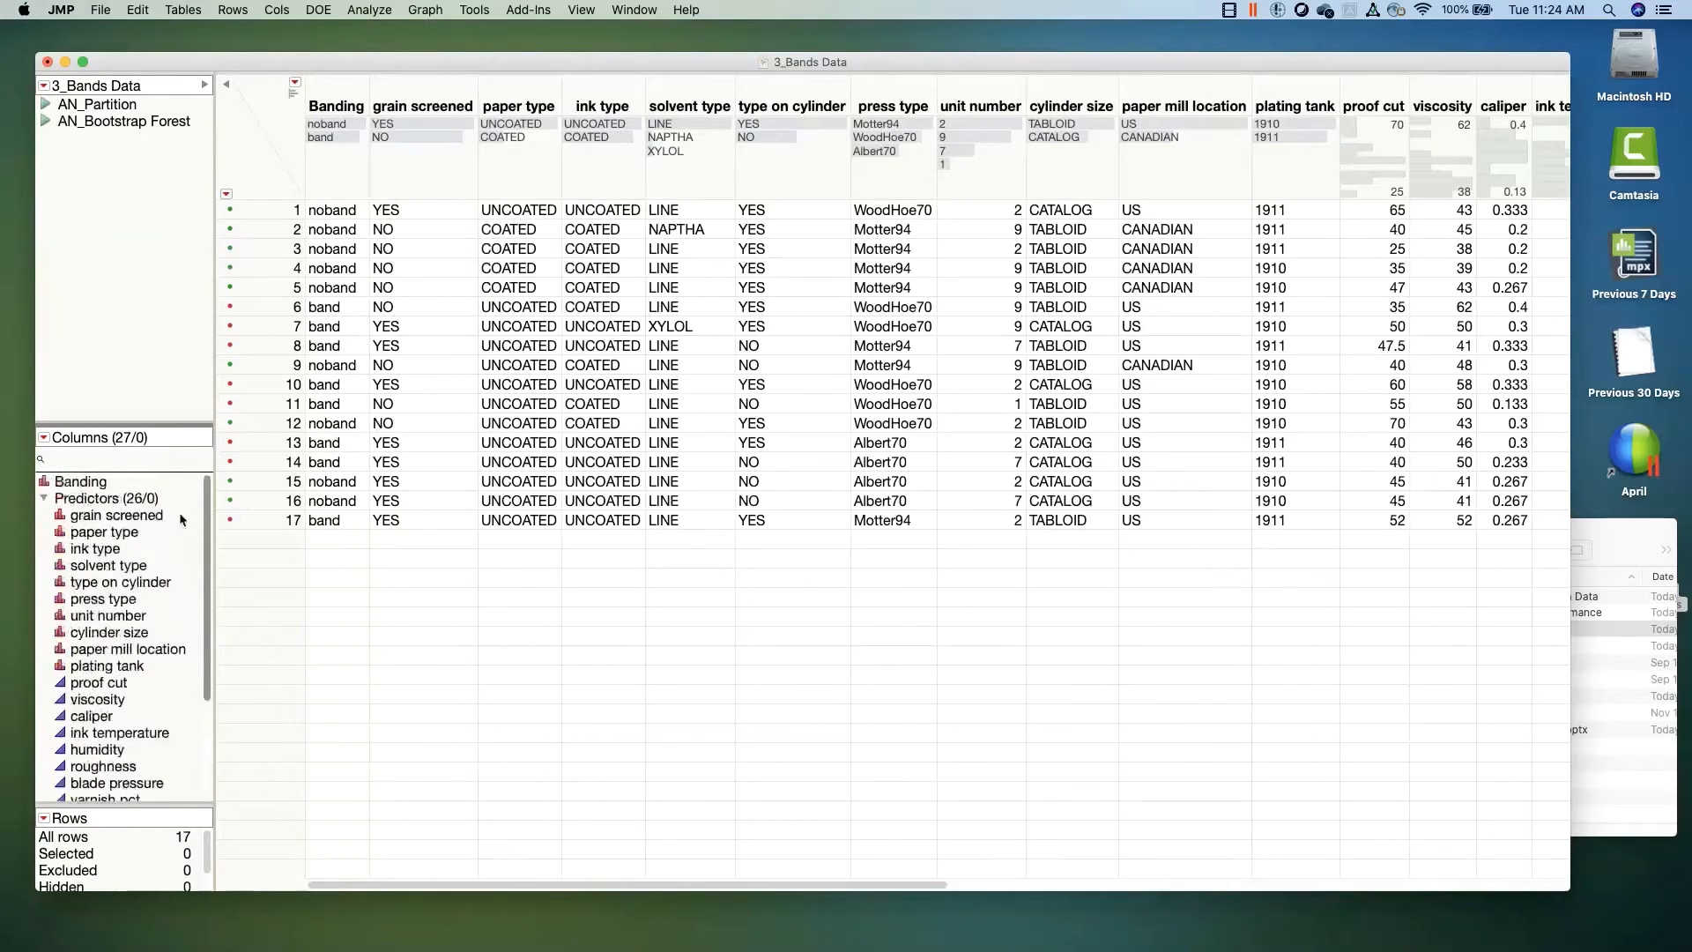
{"action": "left_click", "coordinate": [43, 500]}
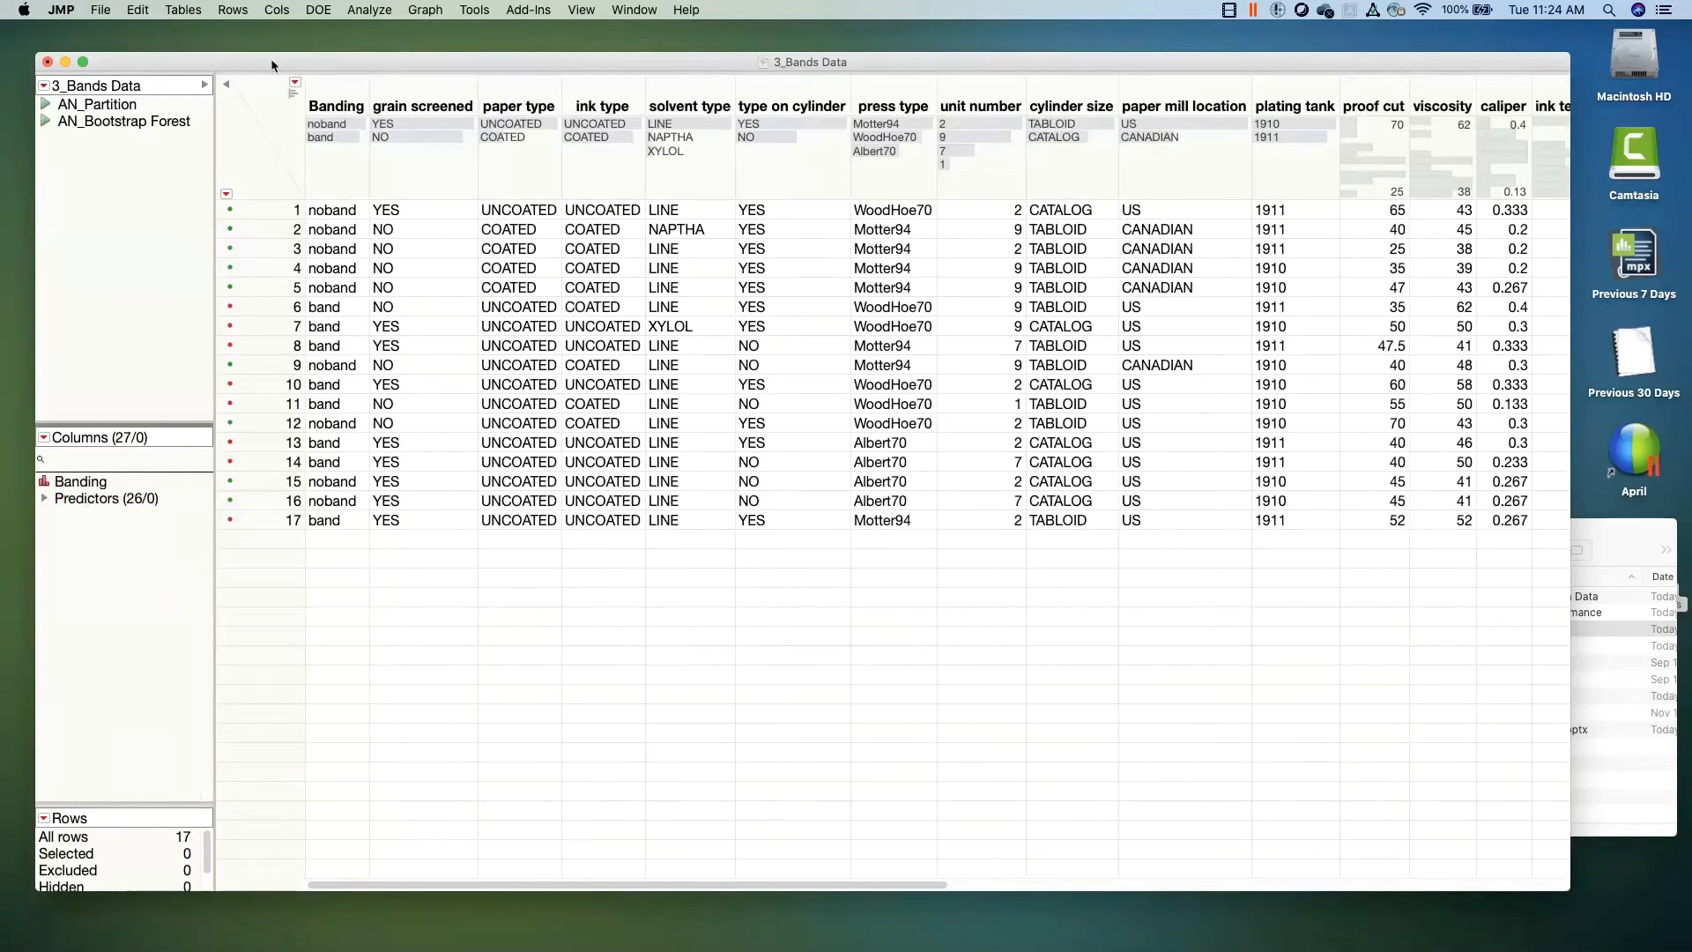
Step: Shift the data table window slightly, select all data rows to show the full set of observations, and clear the selection
{"action": "left_click_drag", "start_coordinate": [272, 60], "coordinate": [263, 52]}
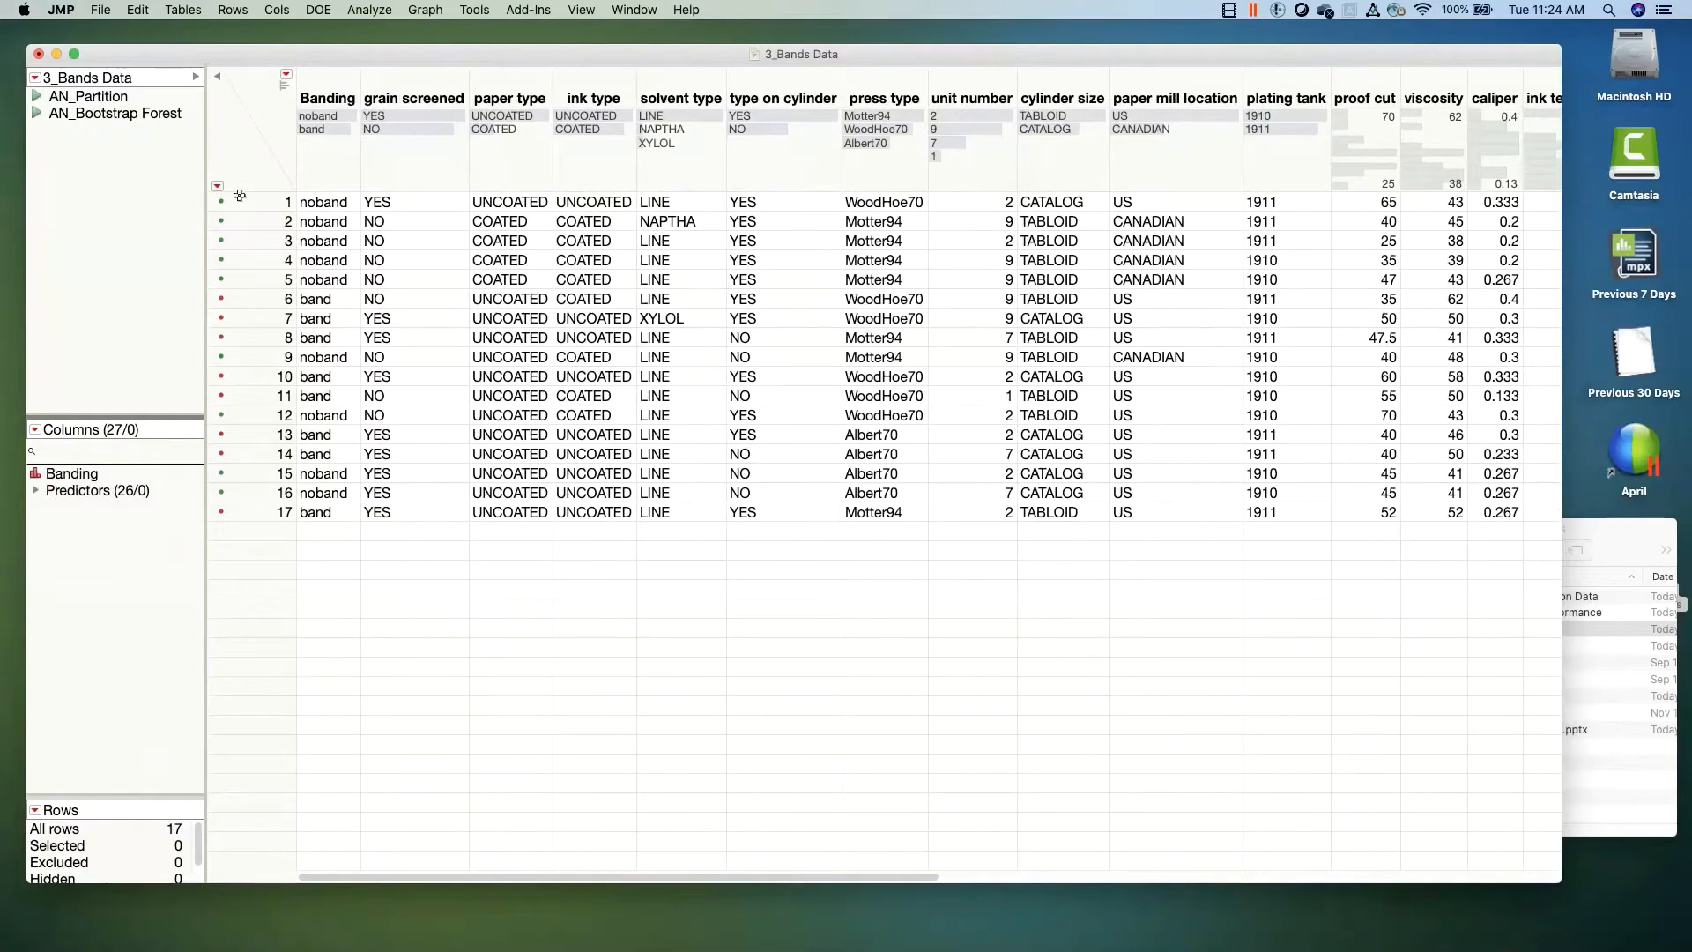
{"action": "left_click_drag", "start_coordinate": [240, 199], "coordinate": [284, 511]}
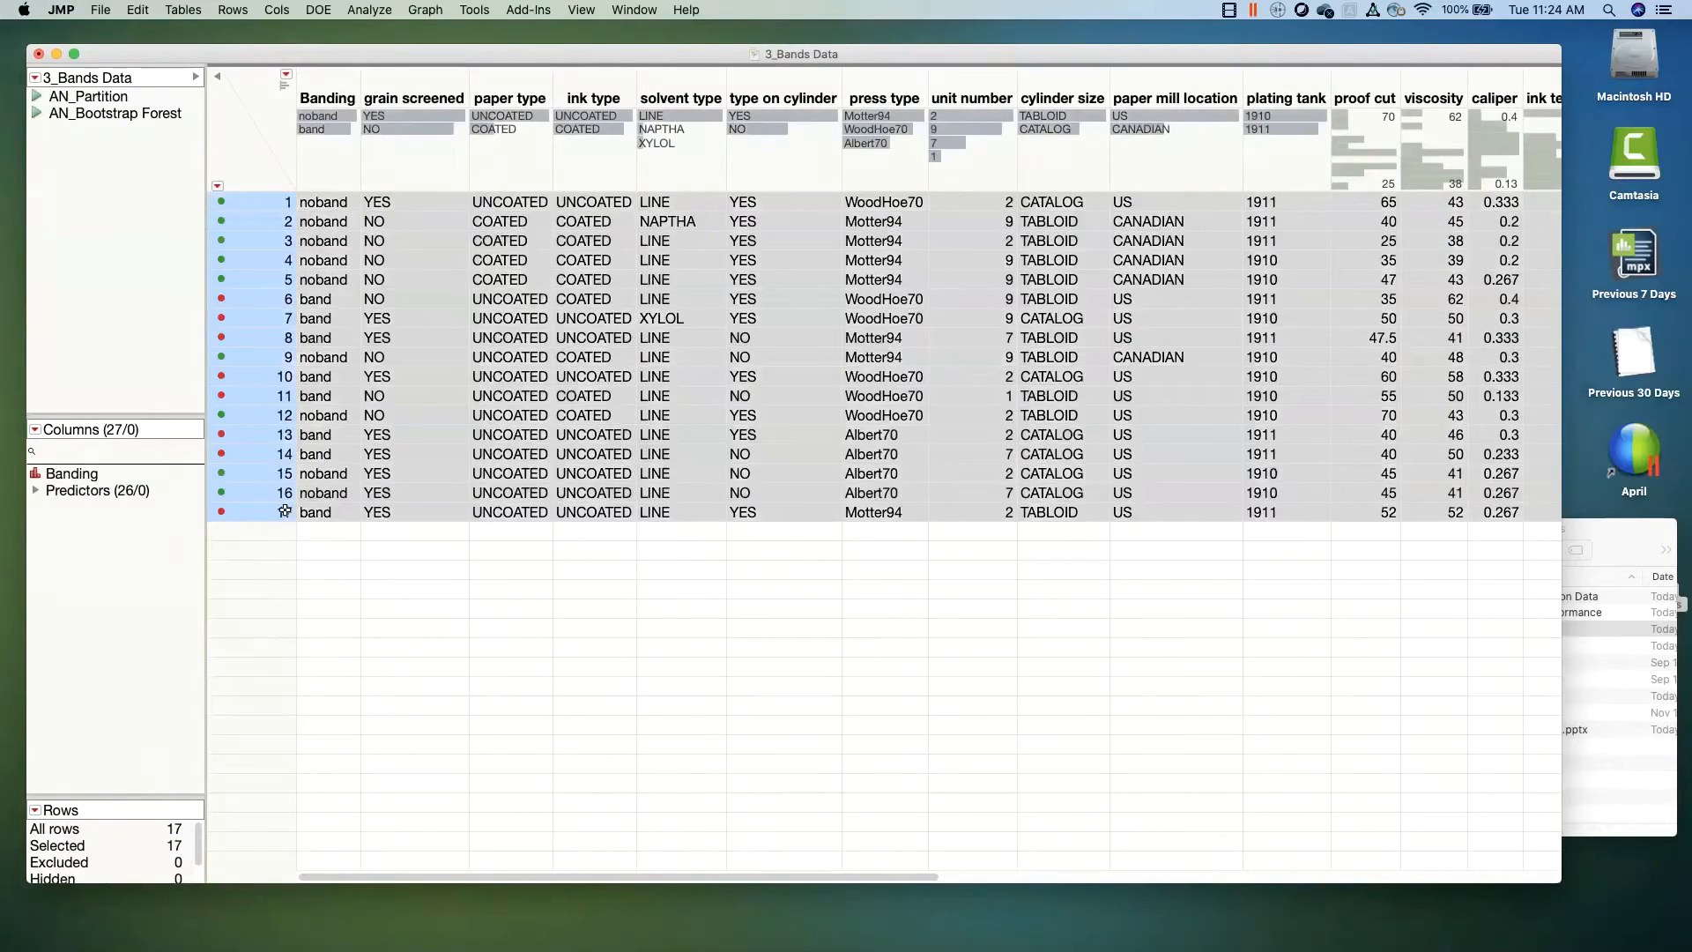
{"action": "left_click", "coordinate": [248, 115]}
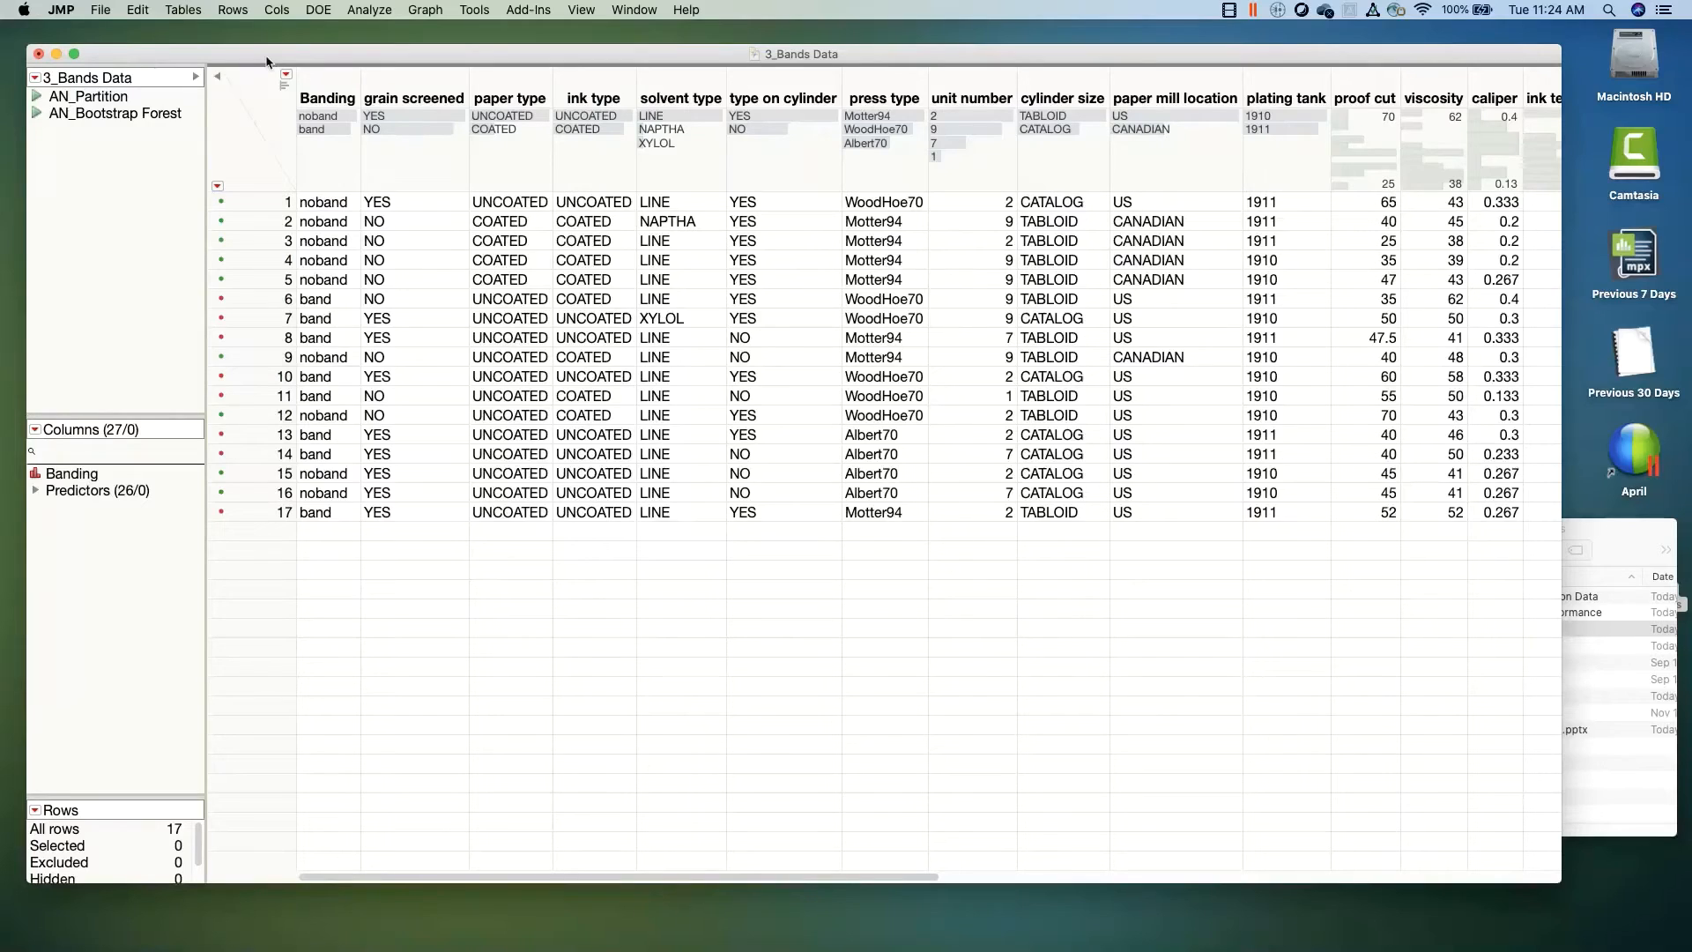
Step: Run a Decision Tree Partition with recalled roles, Banding as response and the predictors as factors, and enlarge the report window
{"action": "left_click", "coordinate": [356, 13]}
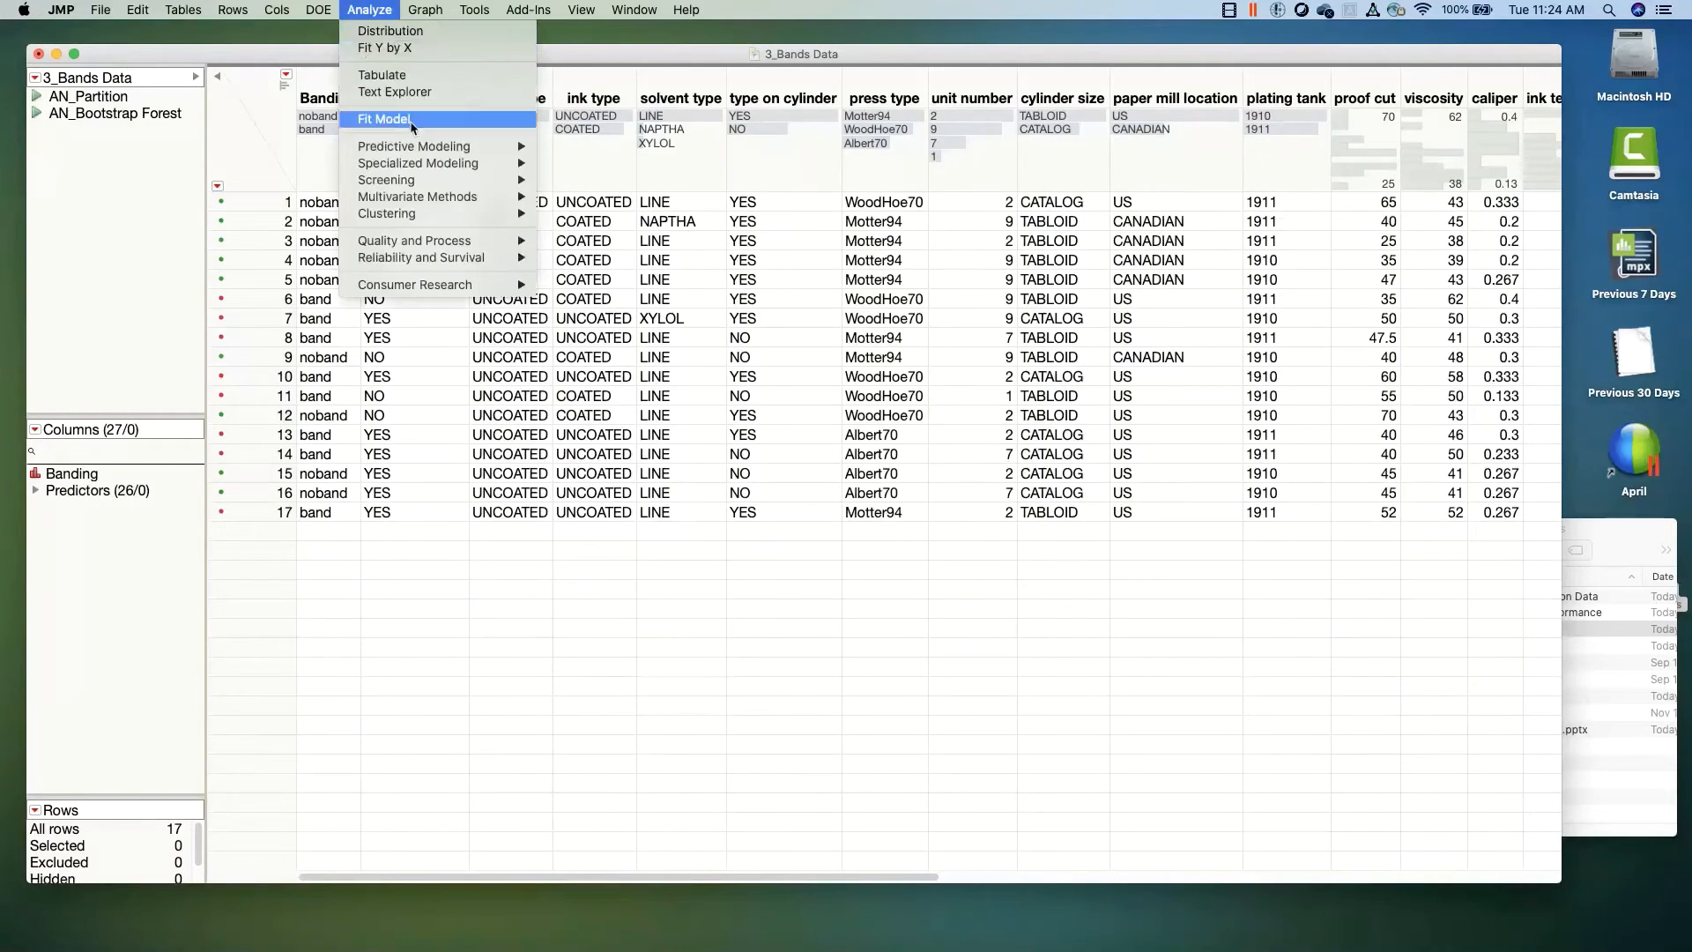
{"action": "mouse_move", "coordinate": [421, 145]}
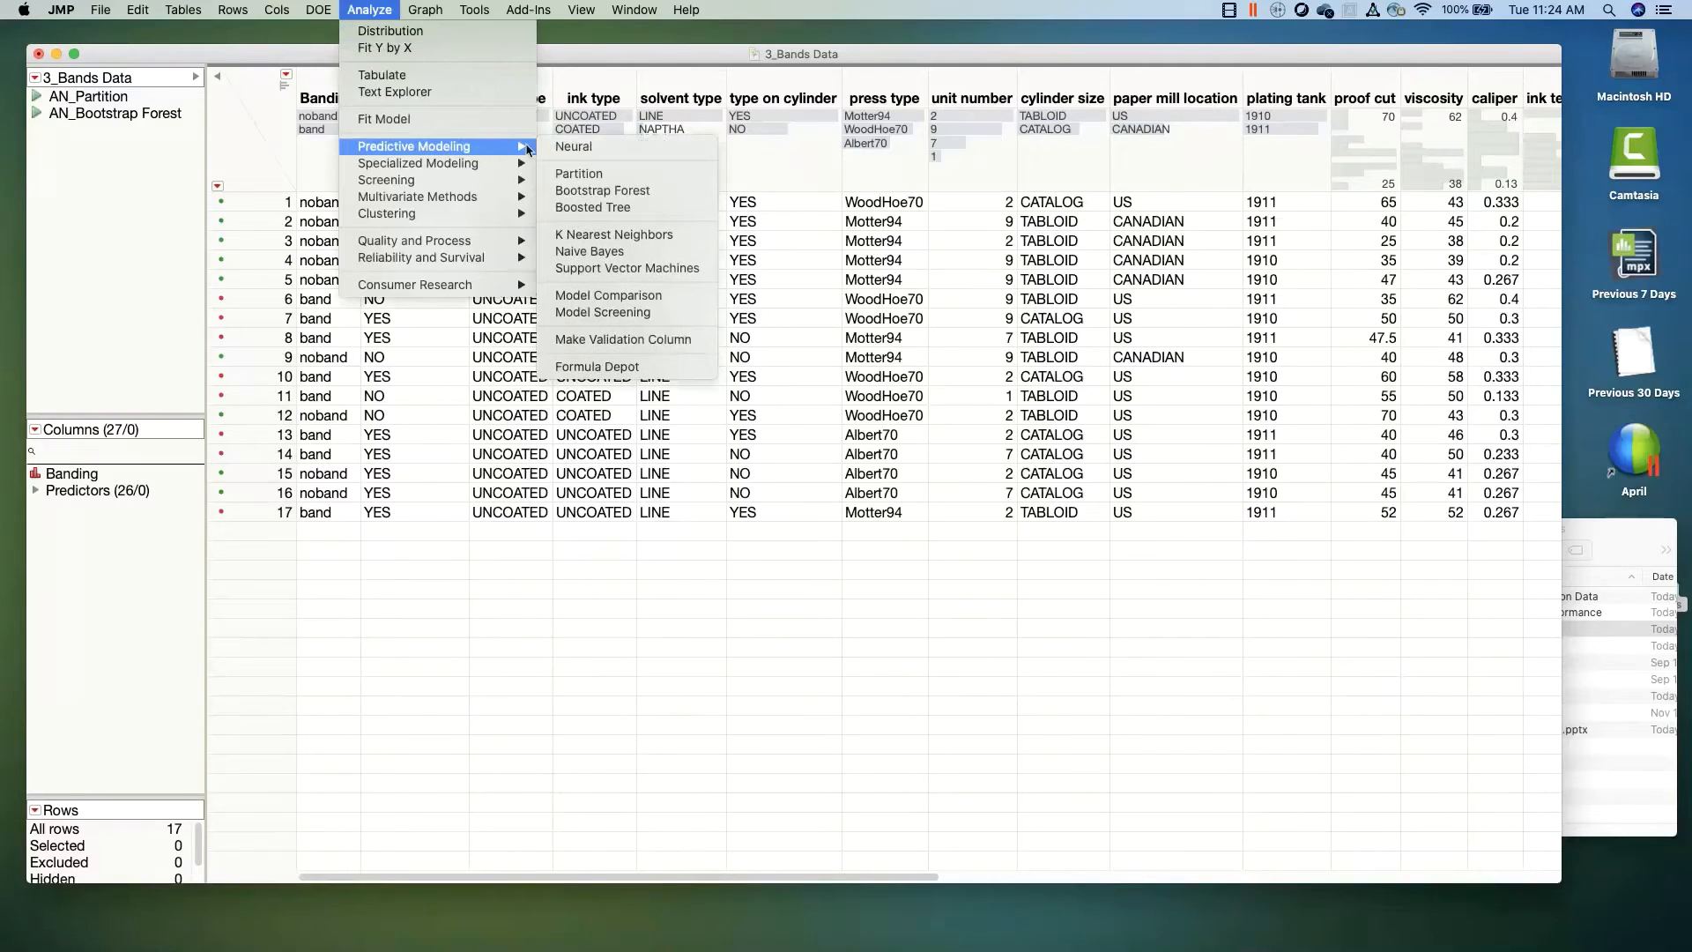
{"action": "left_click", "coordinate": [603, 175]}
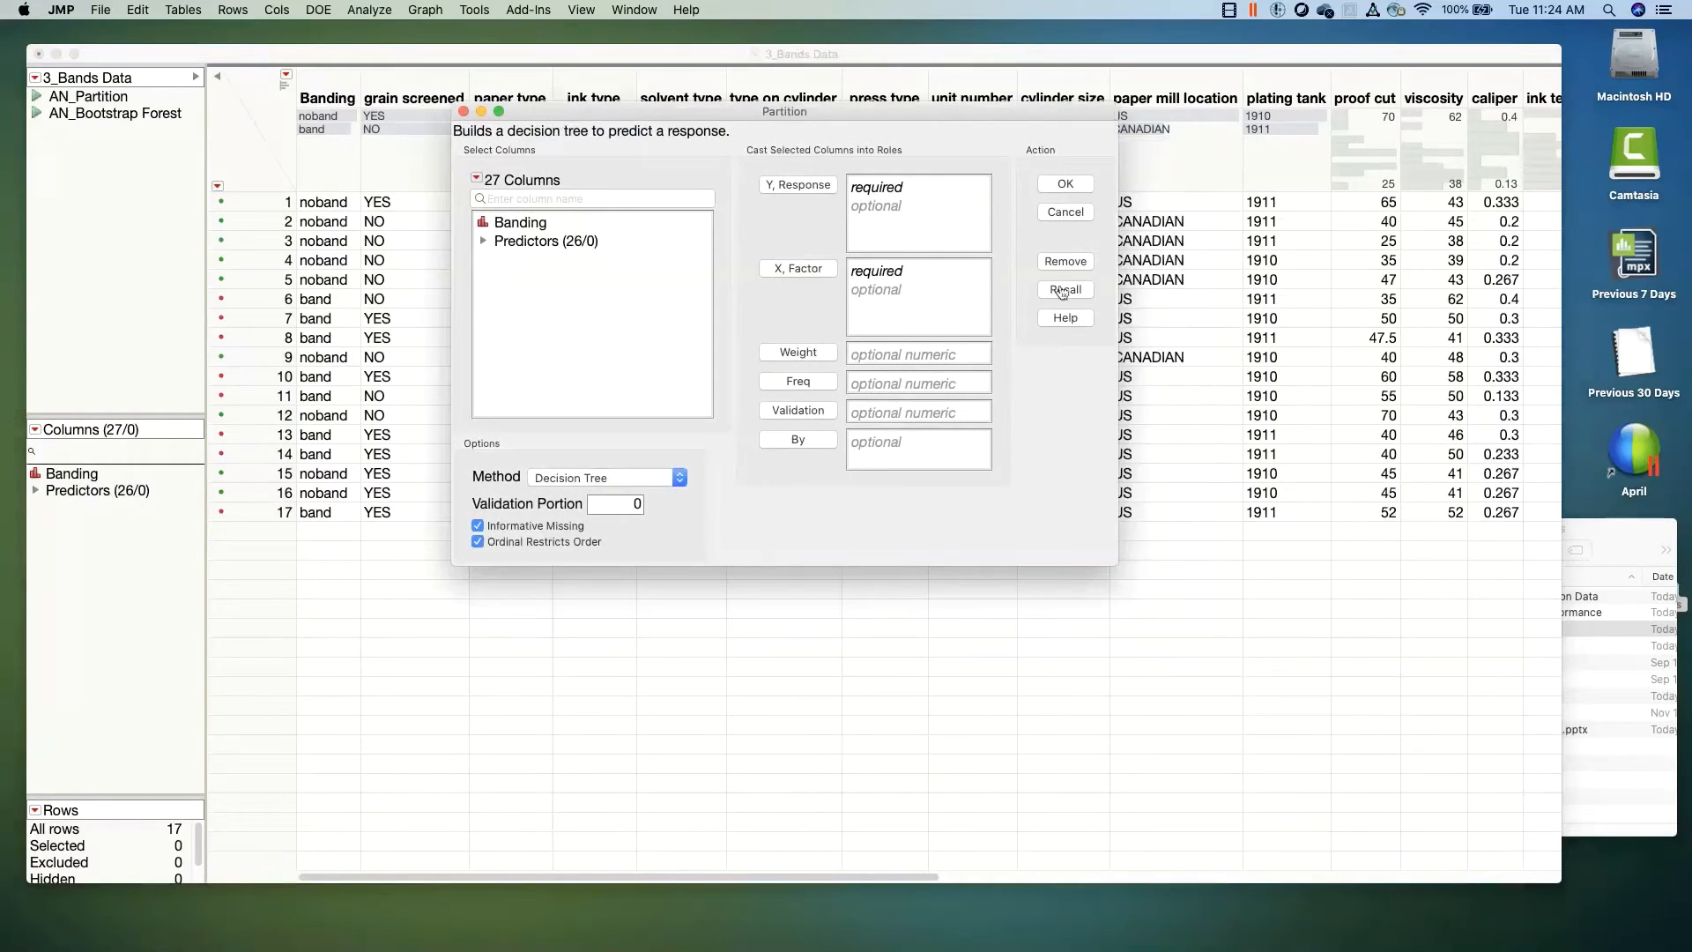
{"action": "left_click", "coordinate": [1062, 291]}
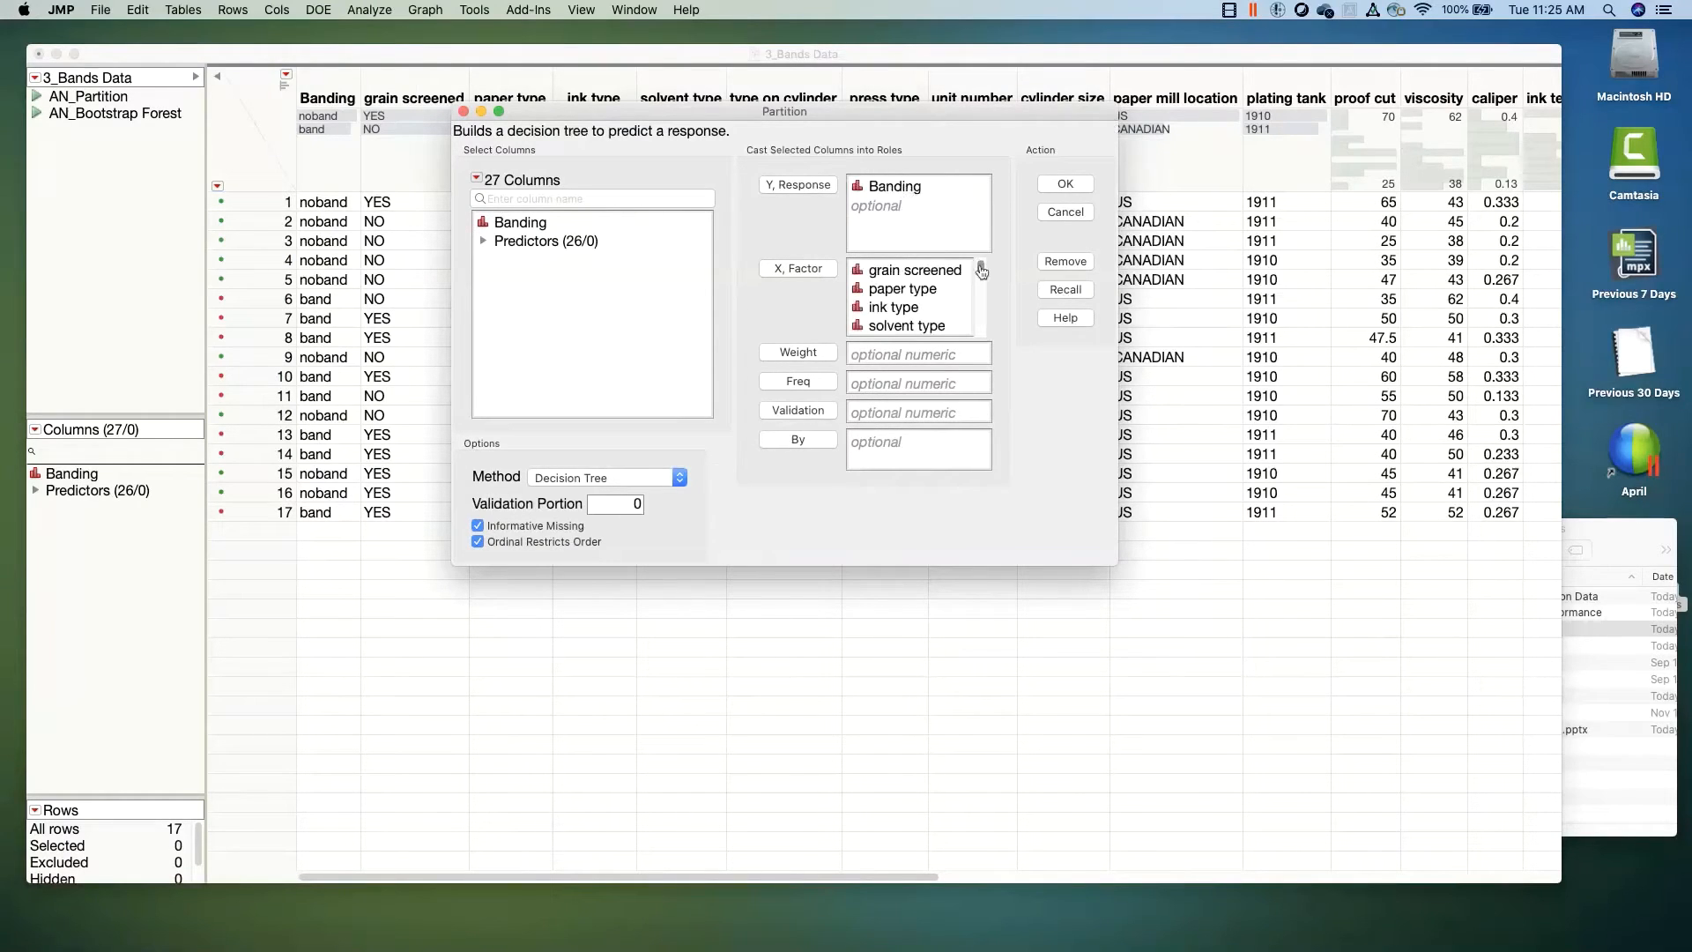
{"action": "mouse_move", "coordinate": [981, 270]}
{"action": "left_mouse_down"}
{"action": "mouse_move", "coordinate": [978, 320]}
{"action": "mouse_move", "coordinate": [988, 269]}
{"action": "left_mouse_up"}
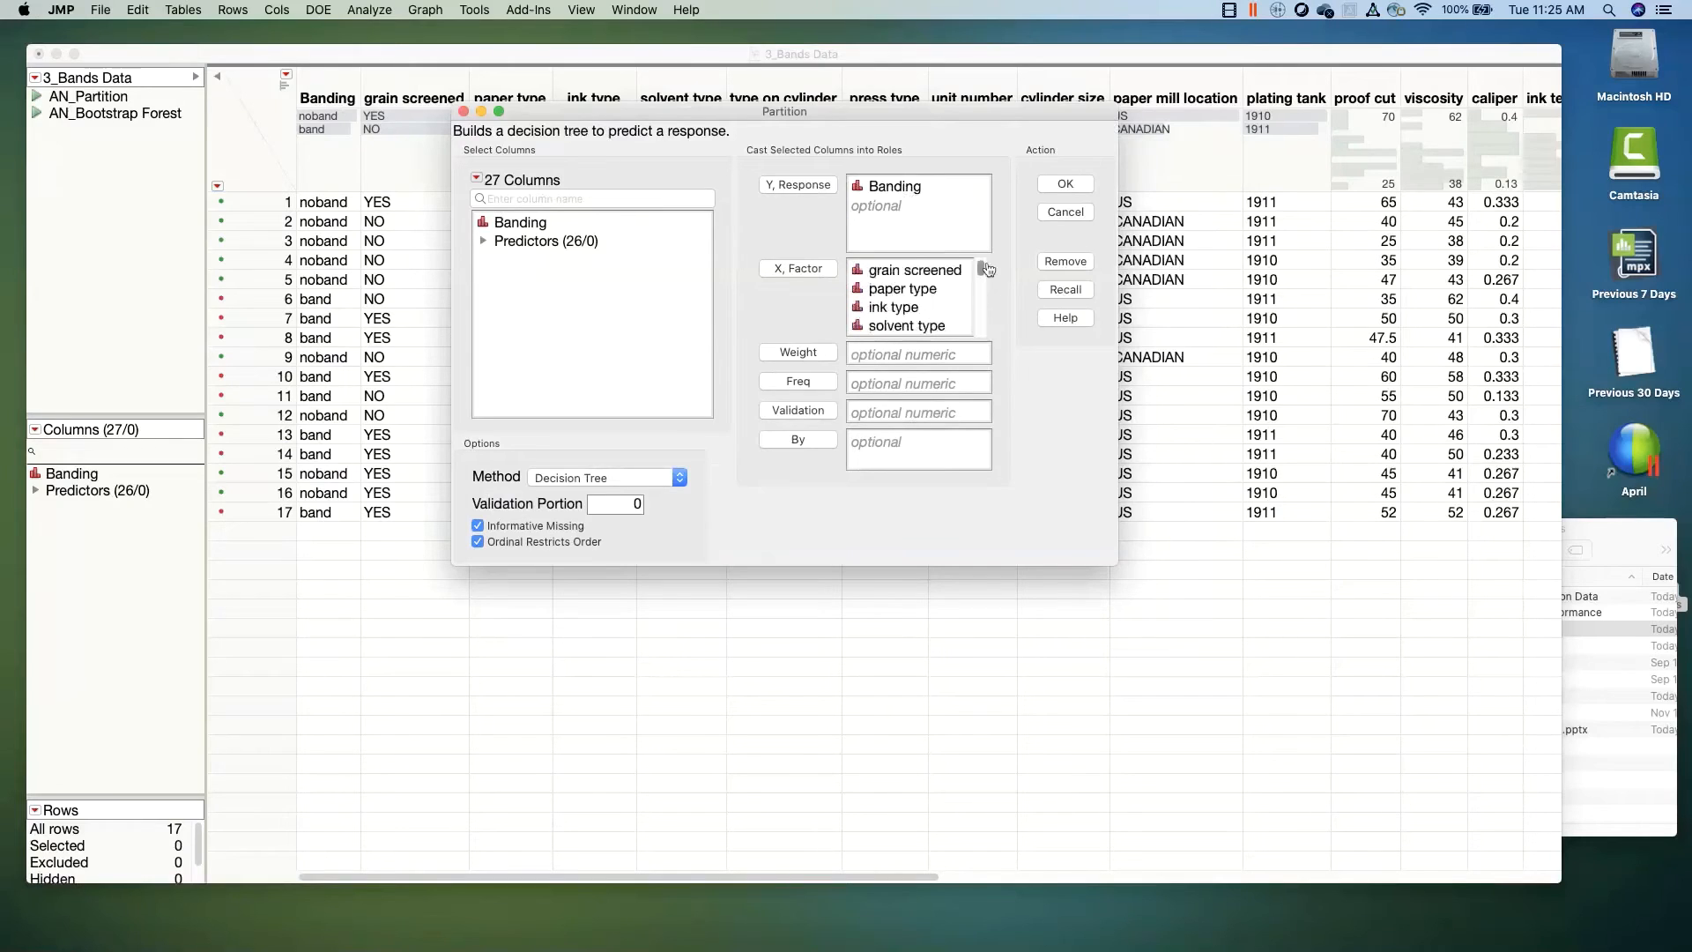
{"action": "left_click", "coordinate": [1048, 190]}
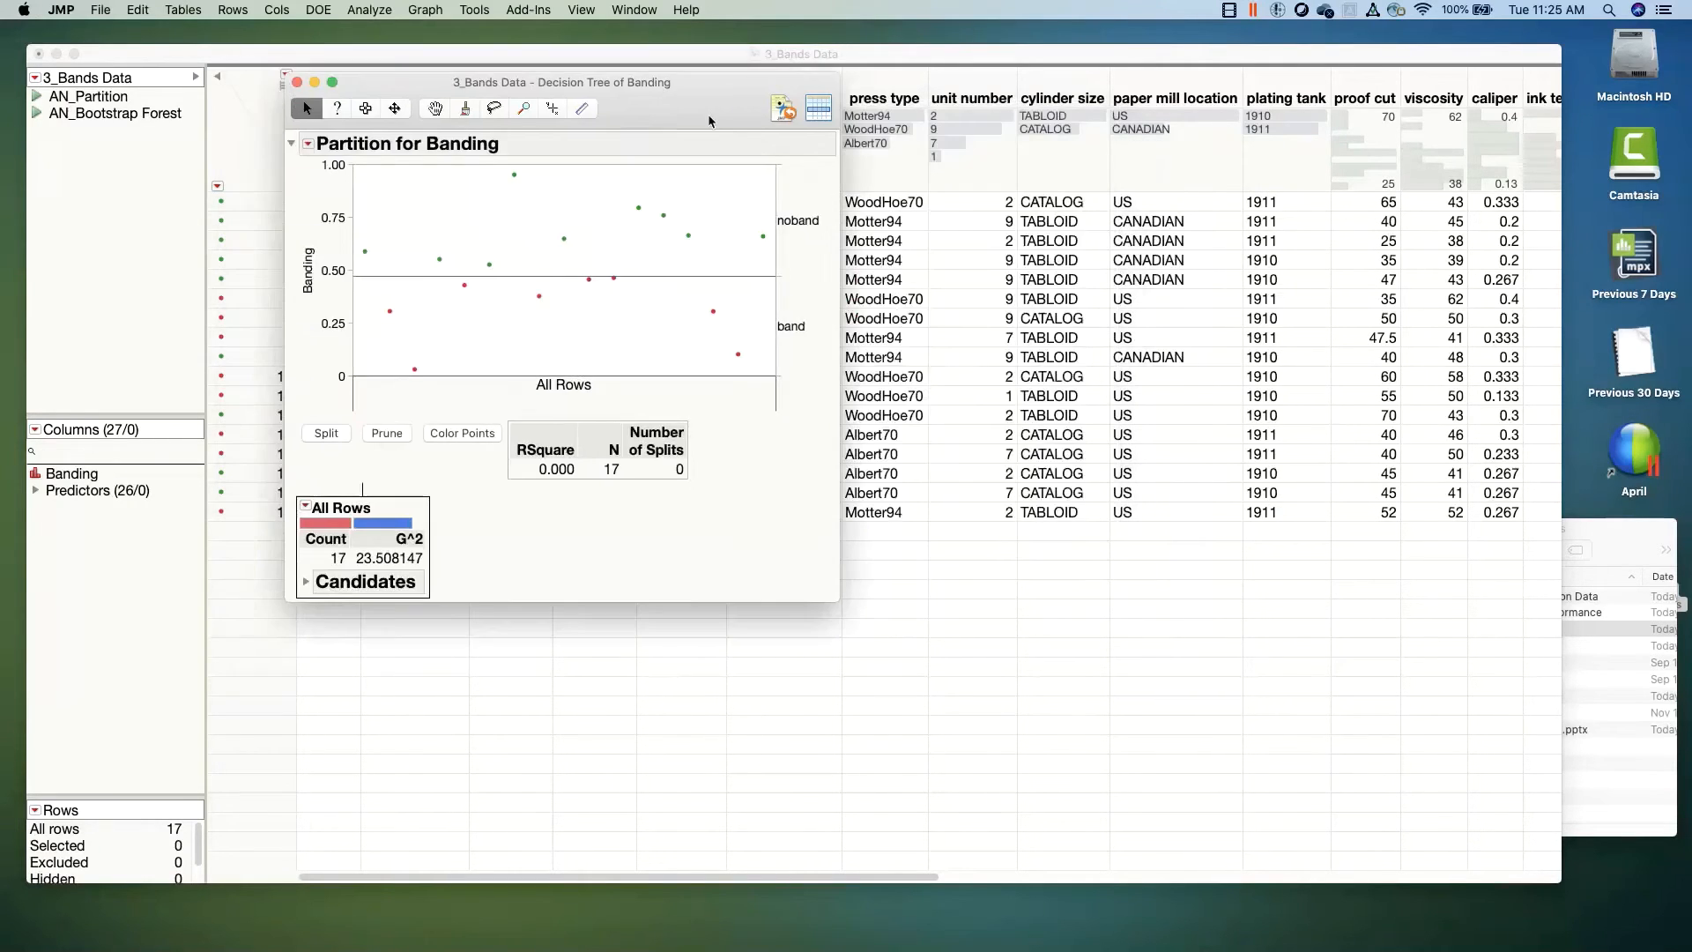
{"action": "left_click_drag", "start_coordinate": [698, 114], "coordinate": [773, 119]}
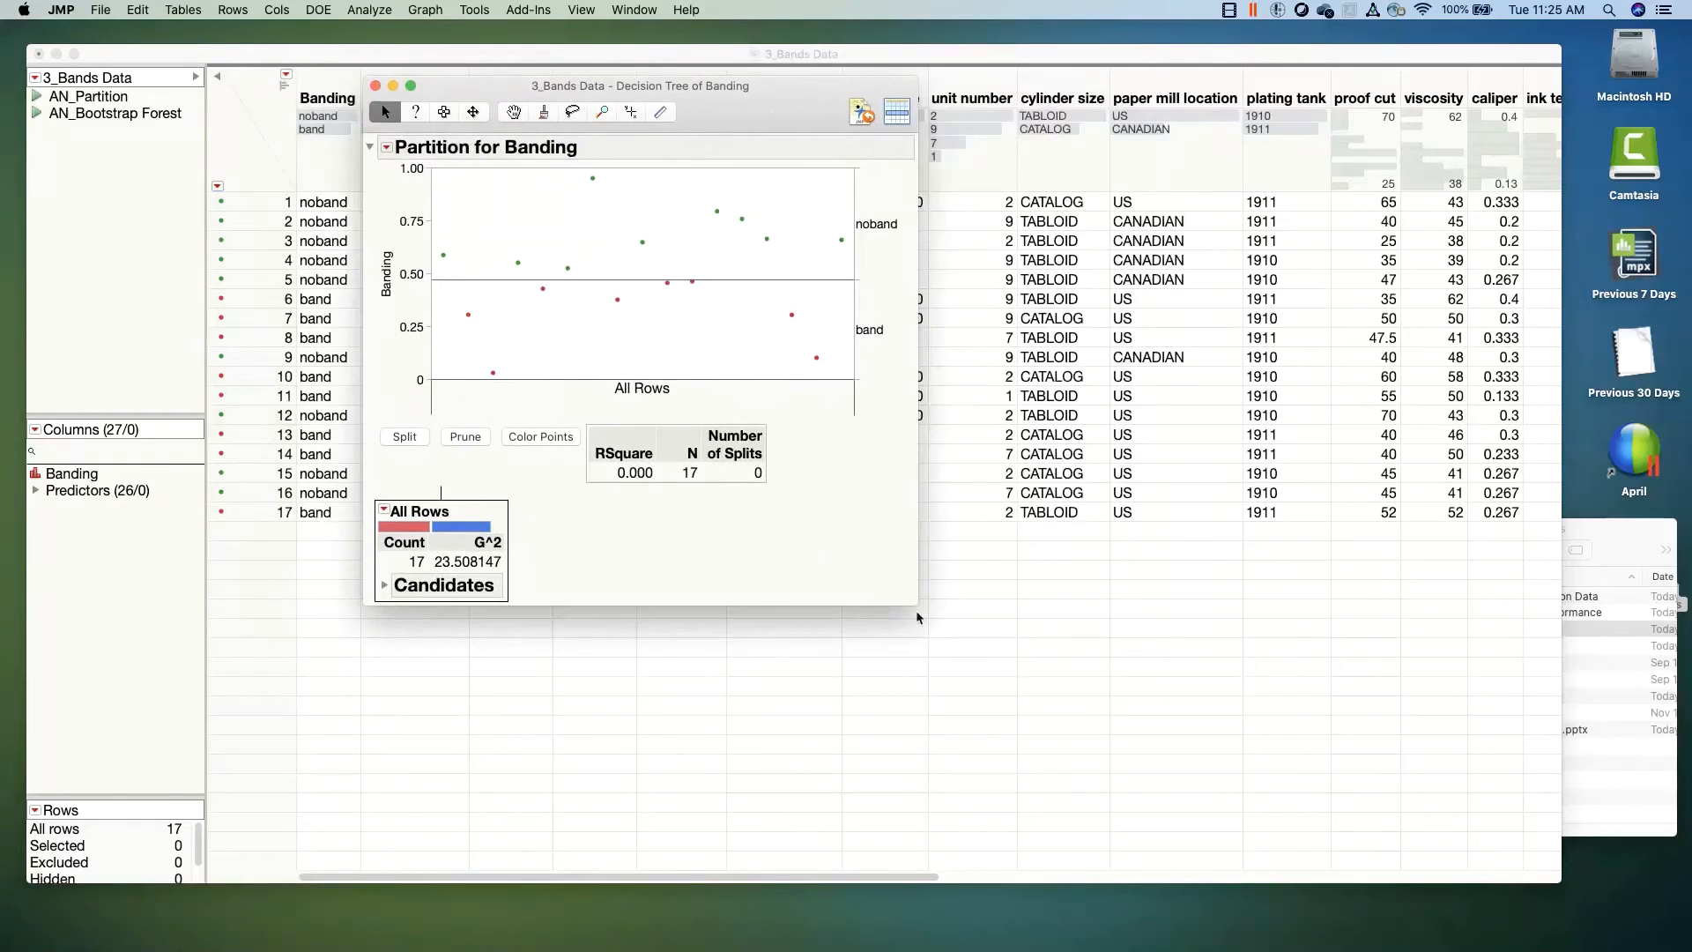
{"action": "left_click_drag", "start_coordinate": [918, 606], "coordinate": [1389, 829]}
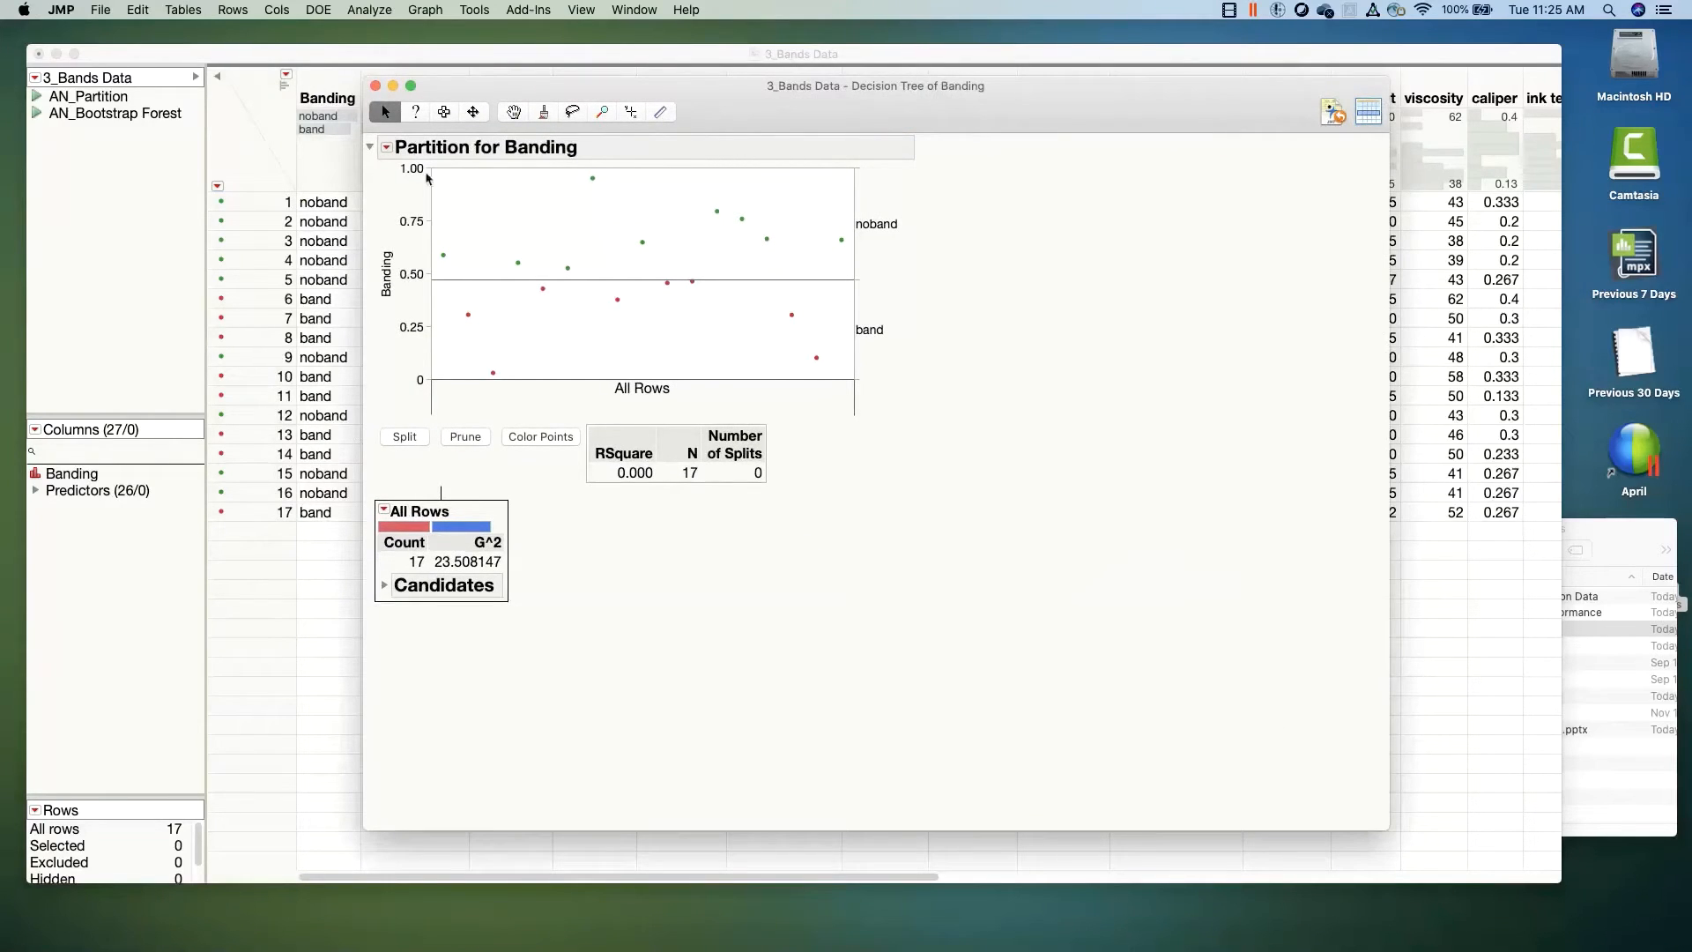
Step: Select the noband points and the band points in the partition plot to compare the two groups, and clear the selection
{"action": "left_click_drag", "start_coordinate": [430, 172], "coordinate": [540, 253]}
{"action": "left_click_drag", "start_coordinate": [741, 297], "coordinate": [848, 283]}
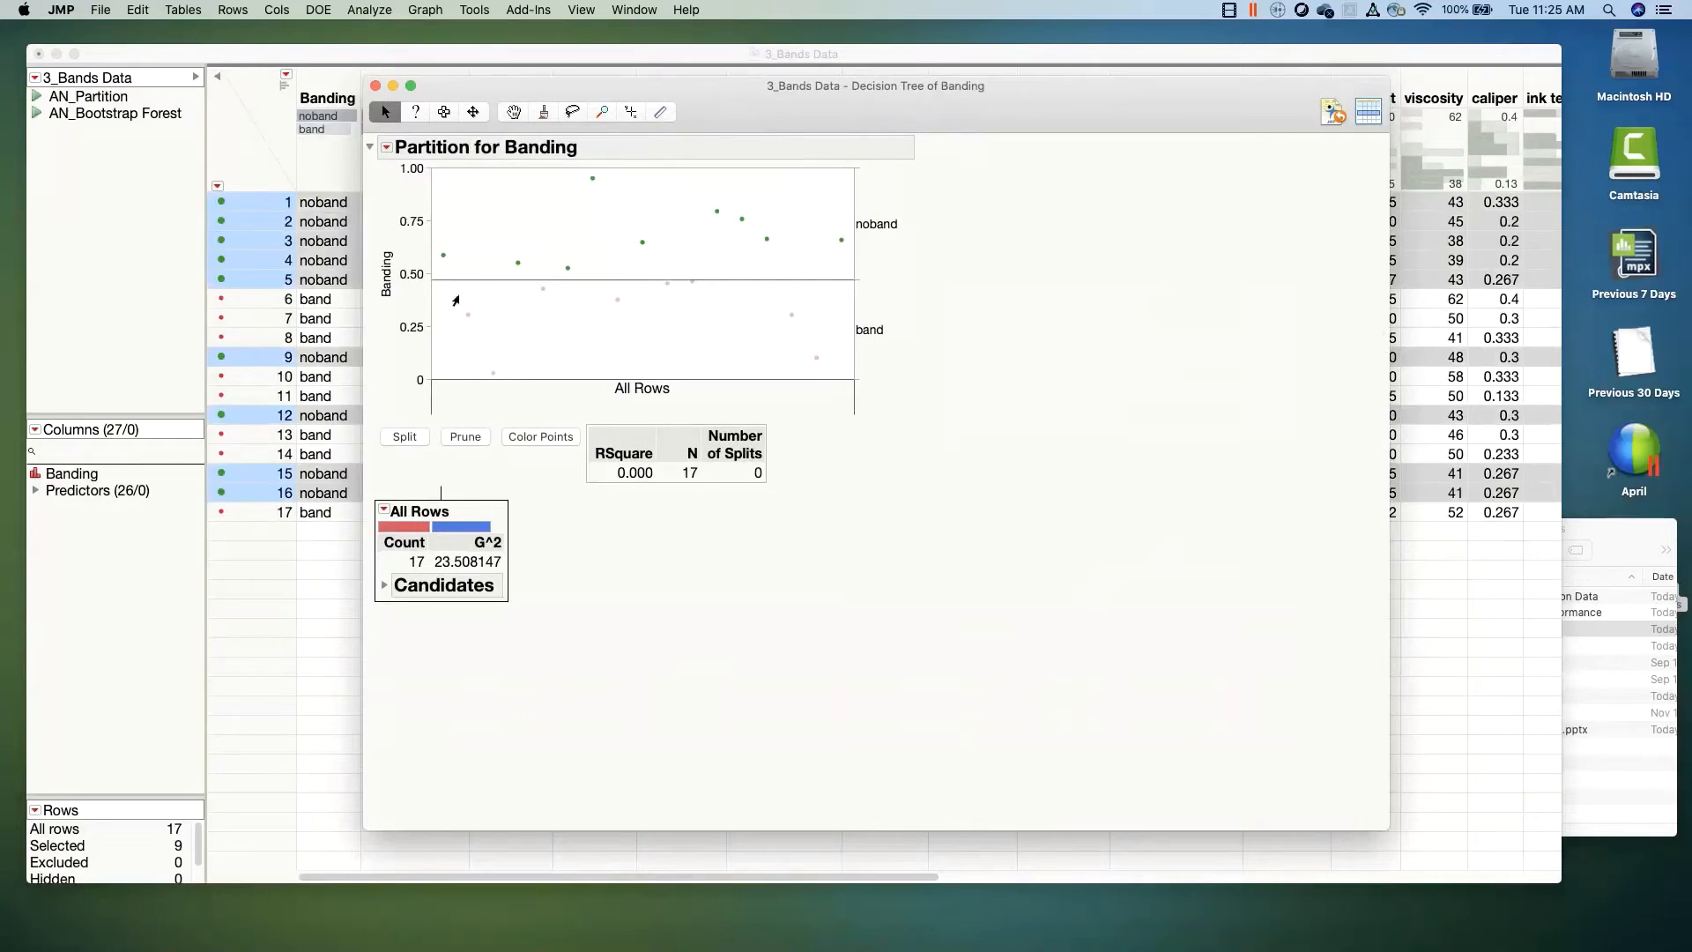
{"action": "left_click", "coordinate": [445, 284]}
{"action": "left_click_drag", "start_coordinate": [453, 302], "coordinate": [845, 380]}
{"action": "left_click", "coordinate": [717, 325]}
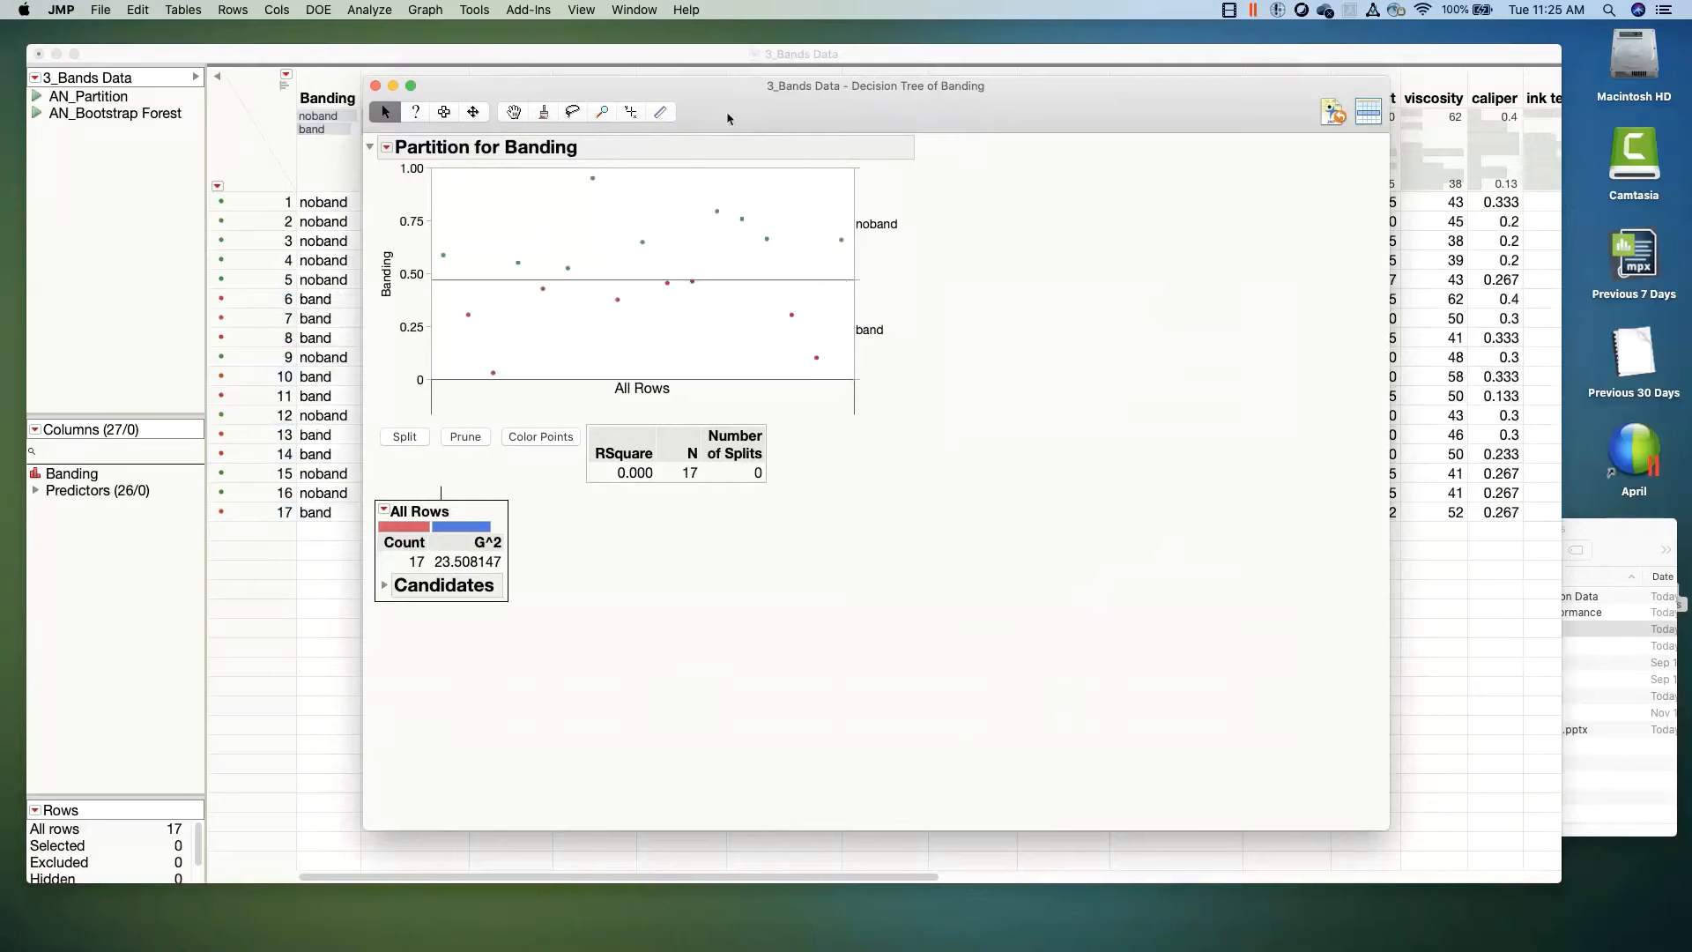
Step: Move the partition report aside and select the grain screened YES rows, then the NO rows, in the 3_Bands Data table
{"action": "left_click_drag", "start_coordinate": [730, 117], "coordinate": [733, 108]}
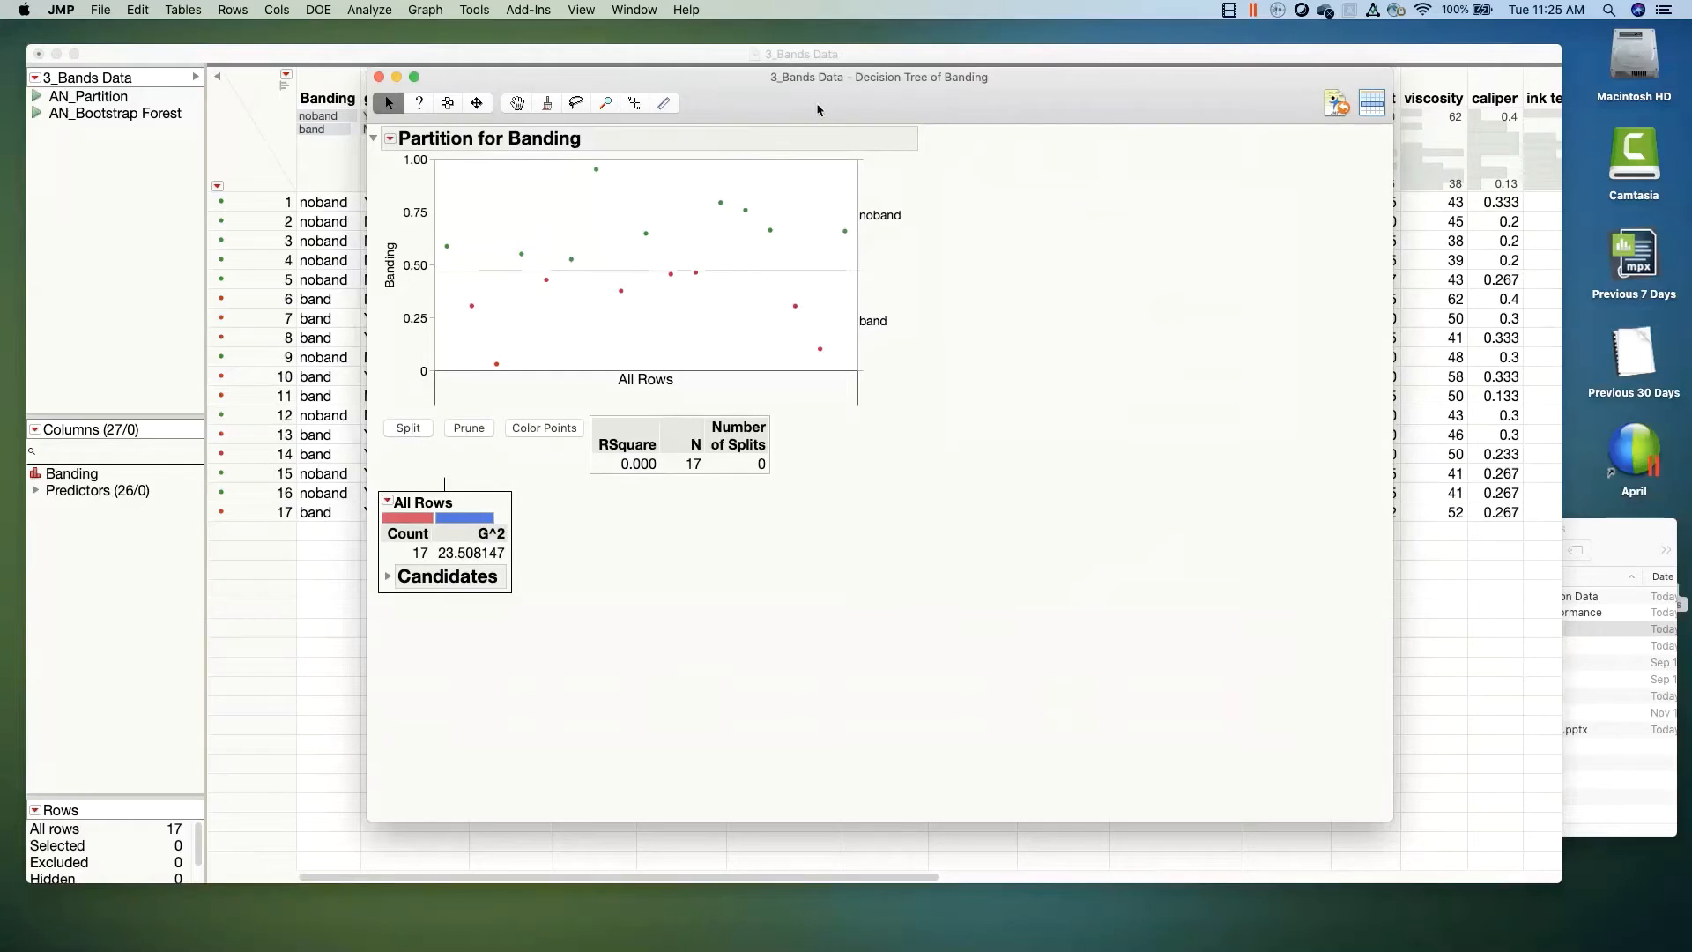
{"action": "left_click_drag", "start_coordinate": [818, 109], "coordinate": [848, 230]}
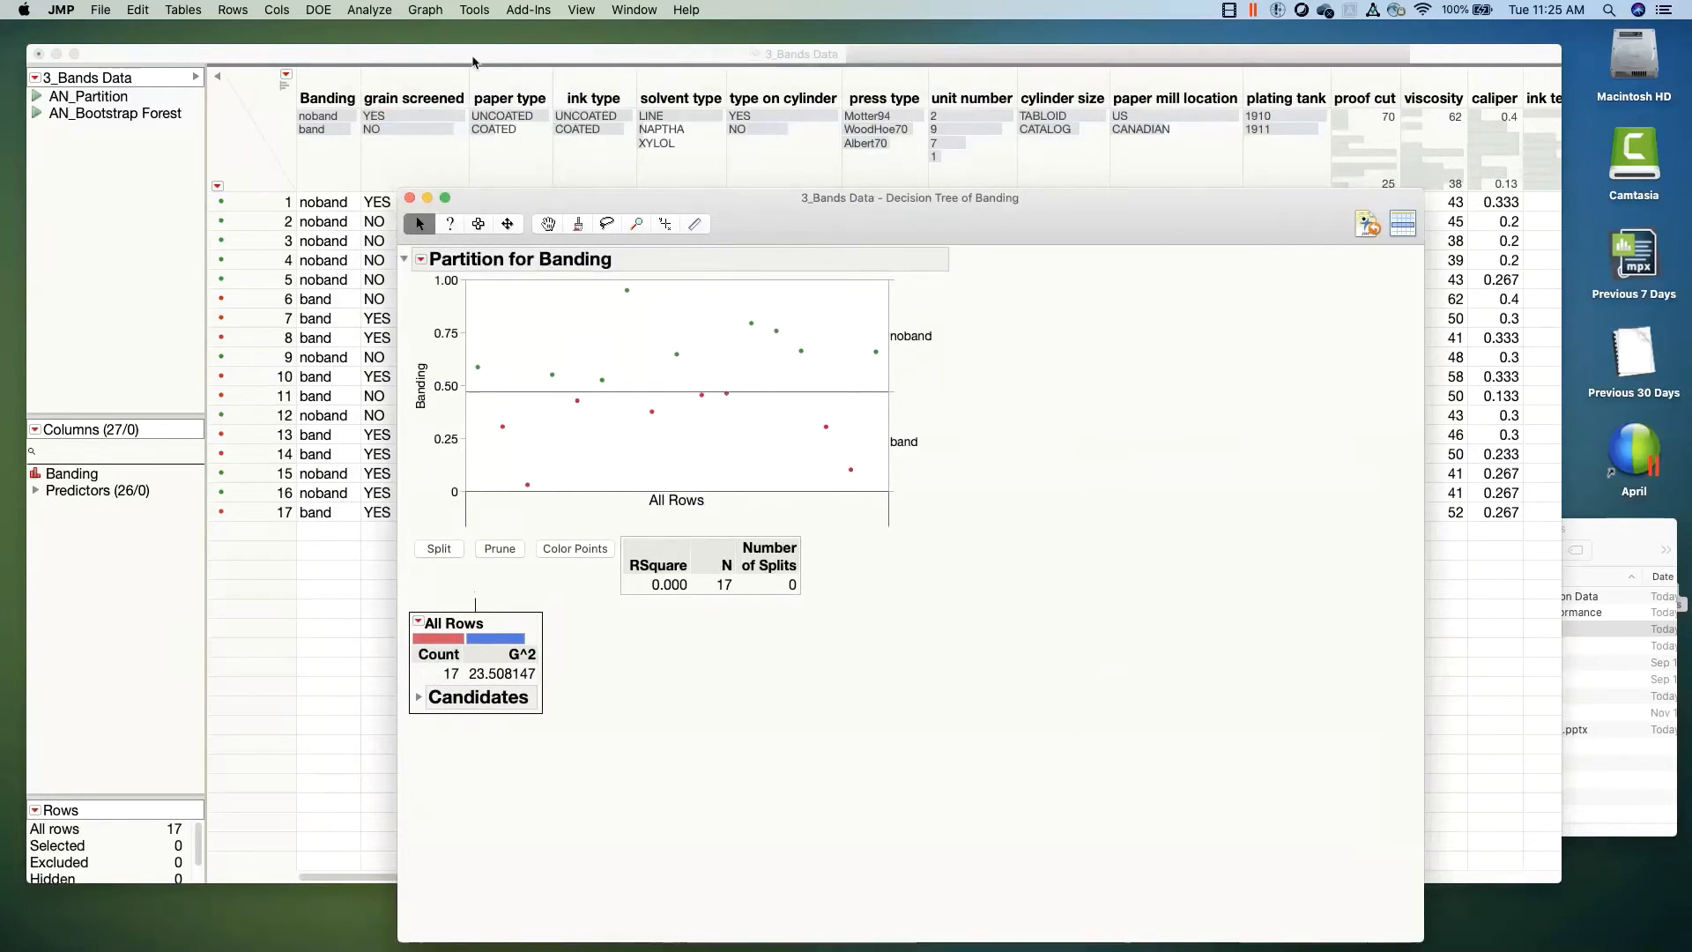
{"action": "left_click", "coordinate": [403, 122]}
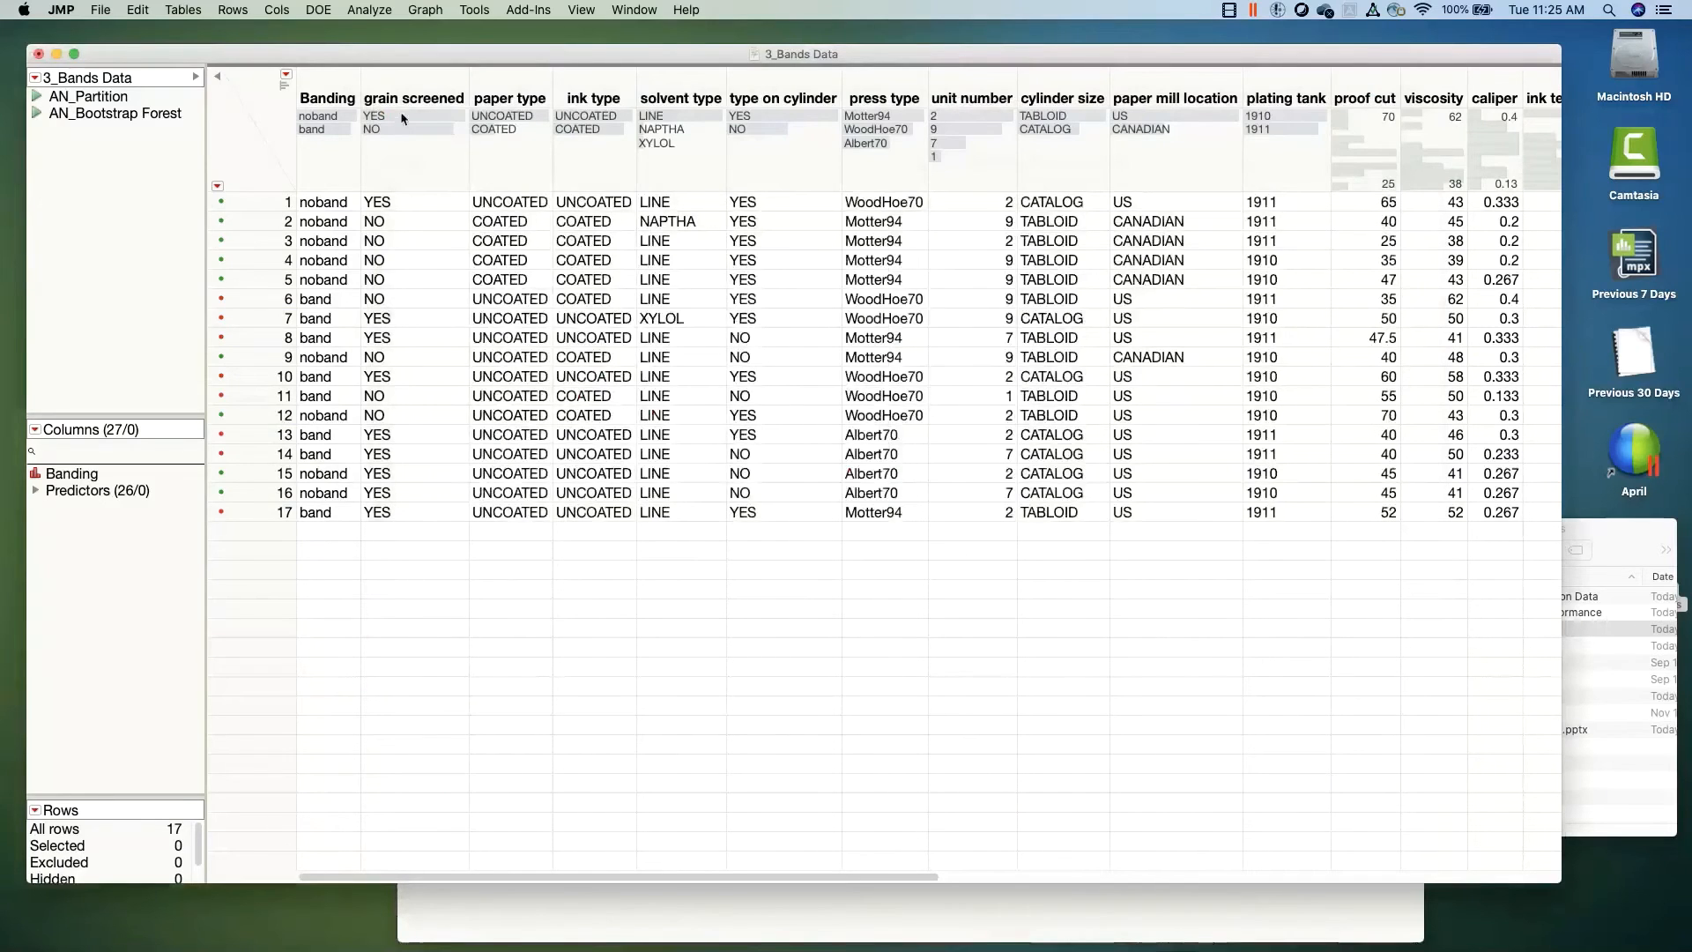
{"action": "left_click", "coordinate": [404, 119]}
{"action": "left_click", "coordinate": [405, 130]}
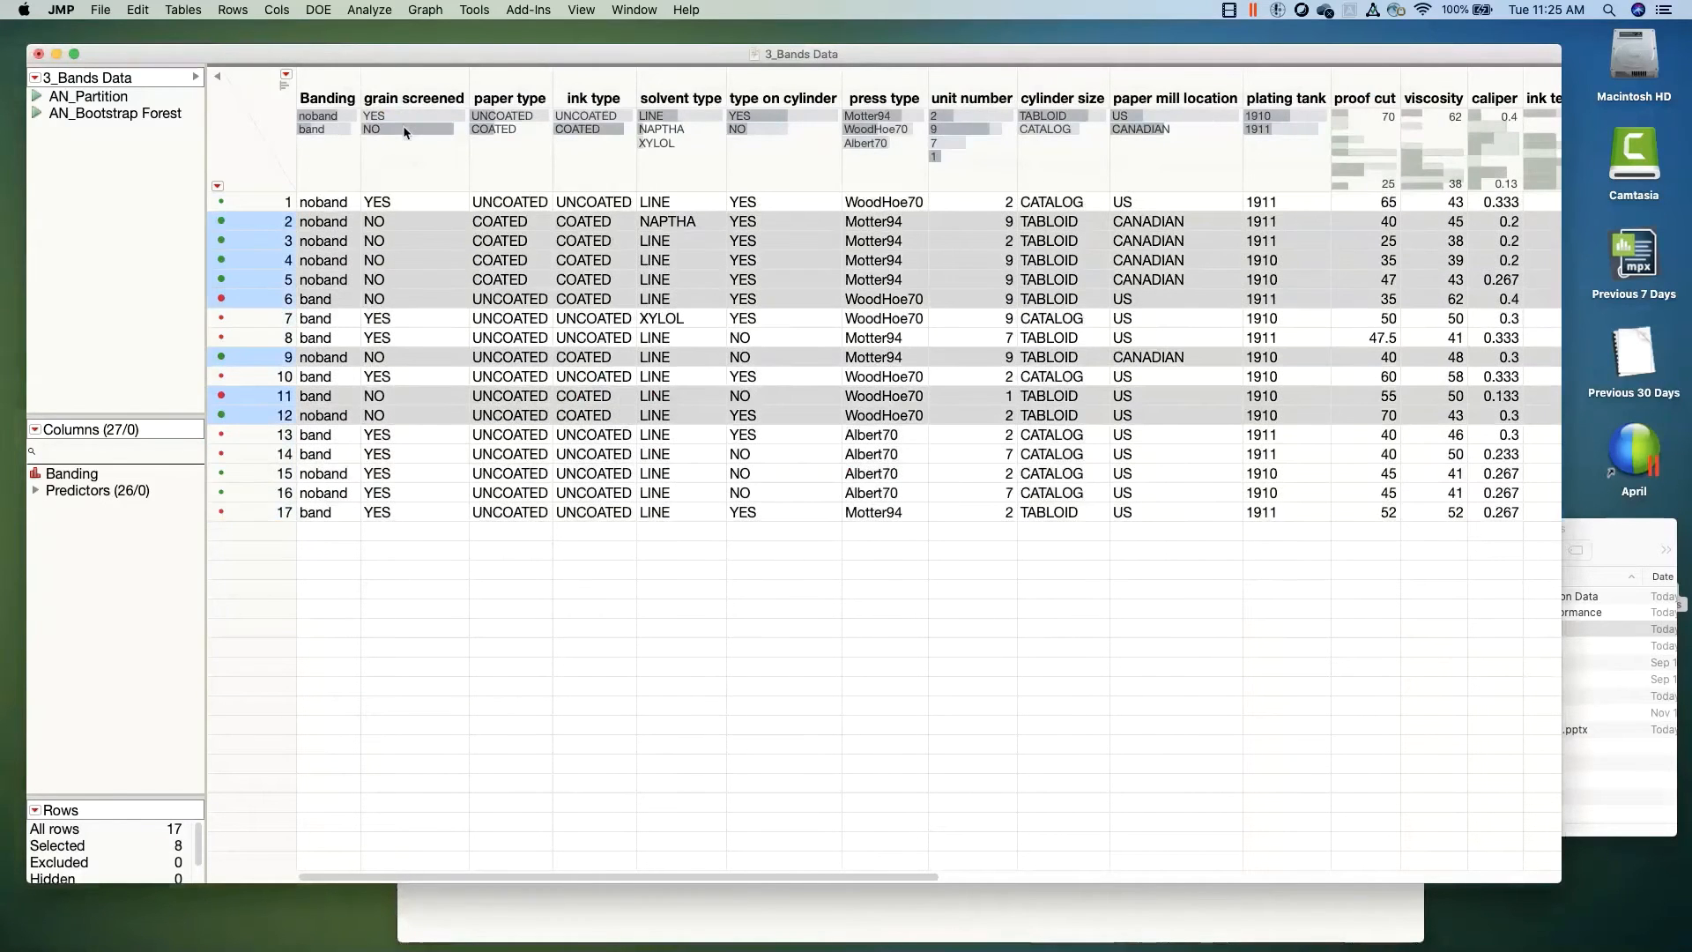
Step: Select the rows with COATED paper type, then the rows in the highest proof cut range, in the data table
{"action": "left_click", "coordinate": [503, 133]}
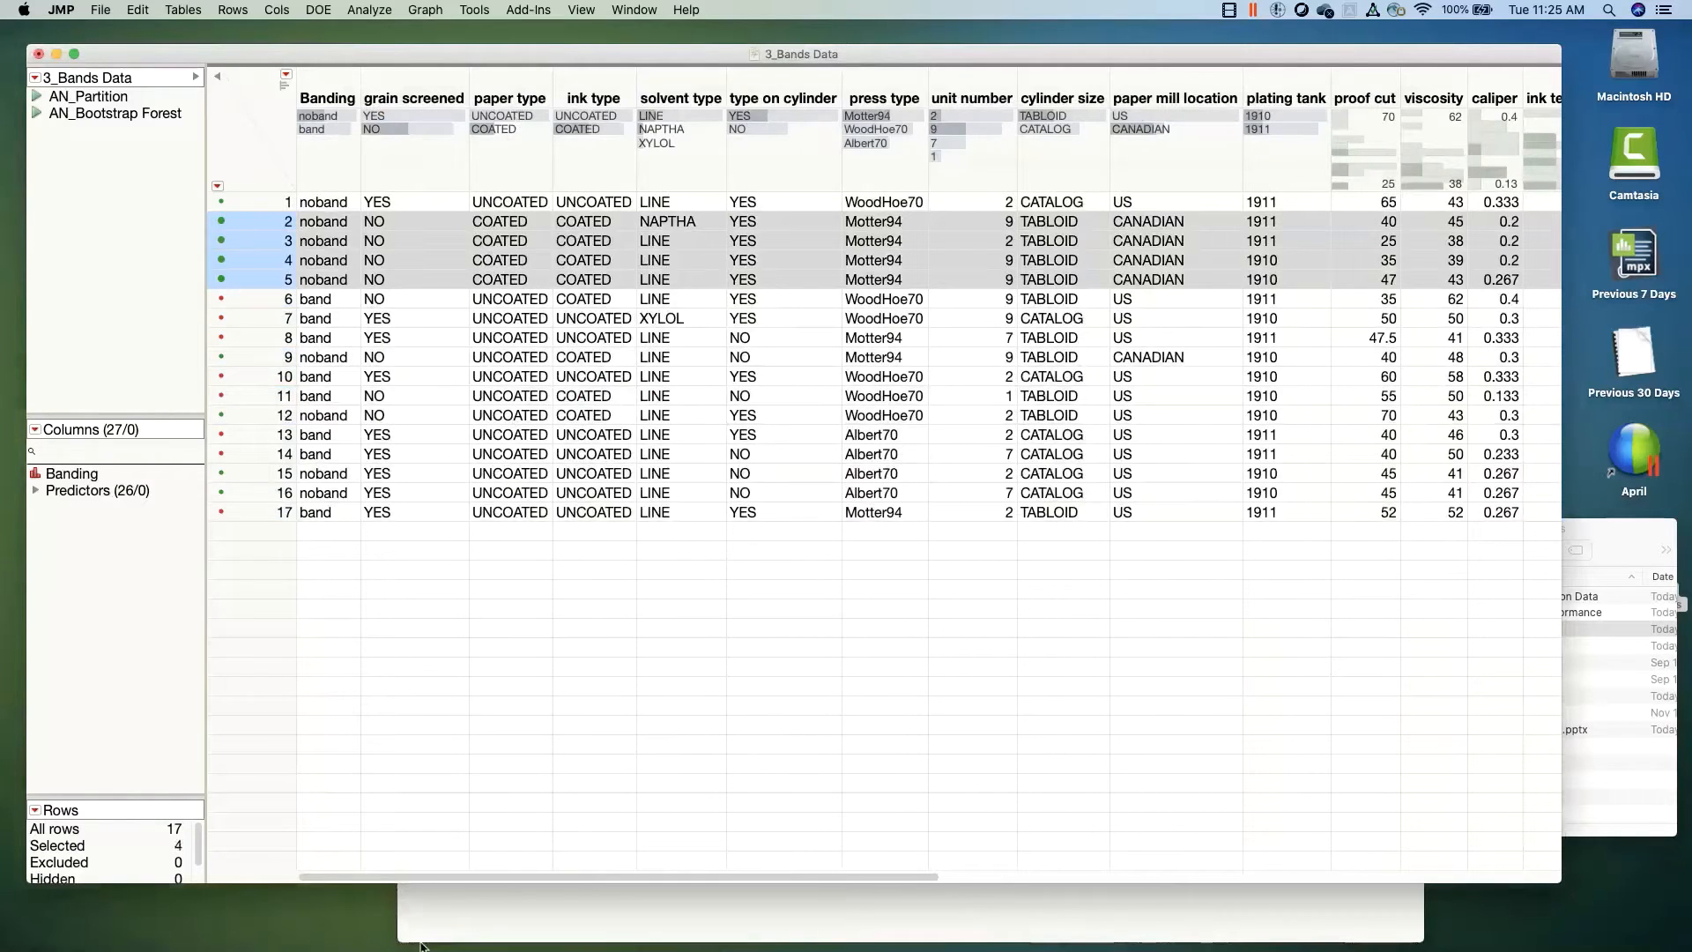
{"action": "left_click_drag", "start_coordinate": [423, 876], "coordinate": [843, 876]}
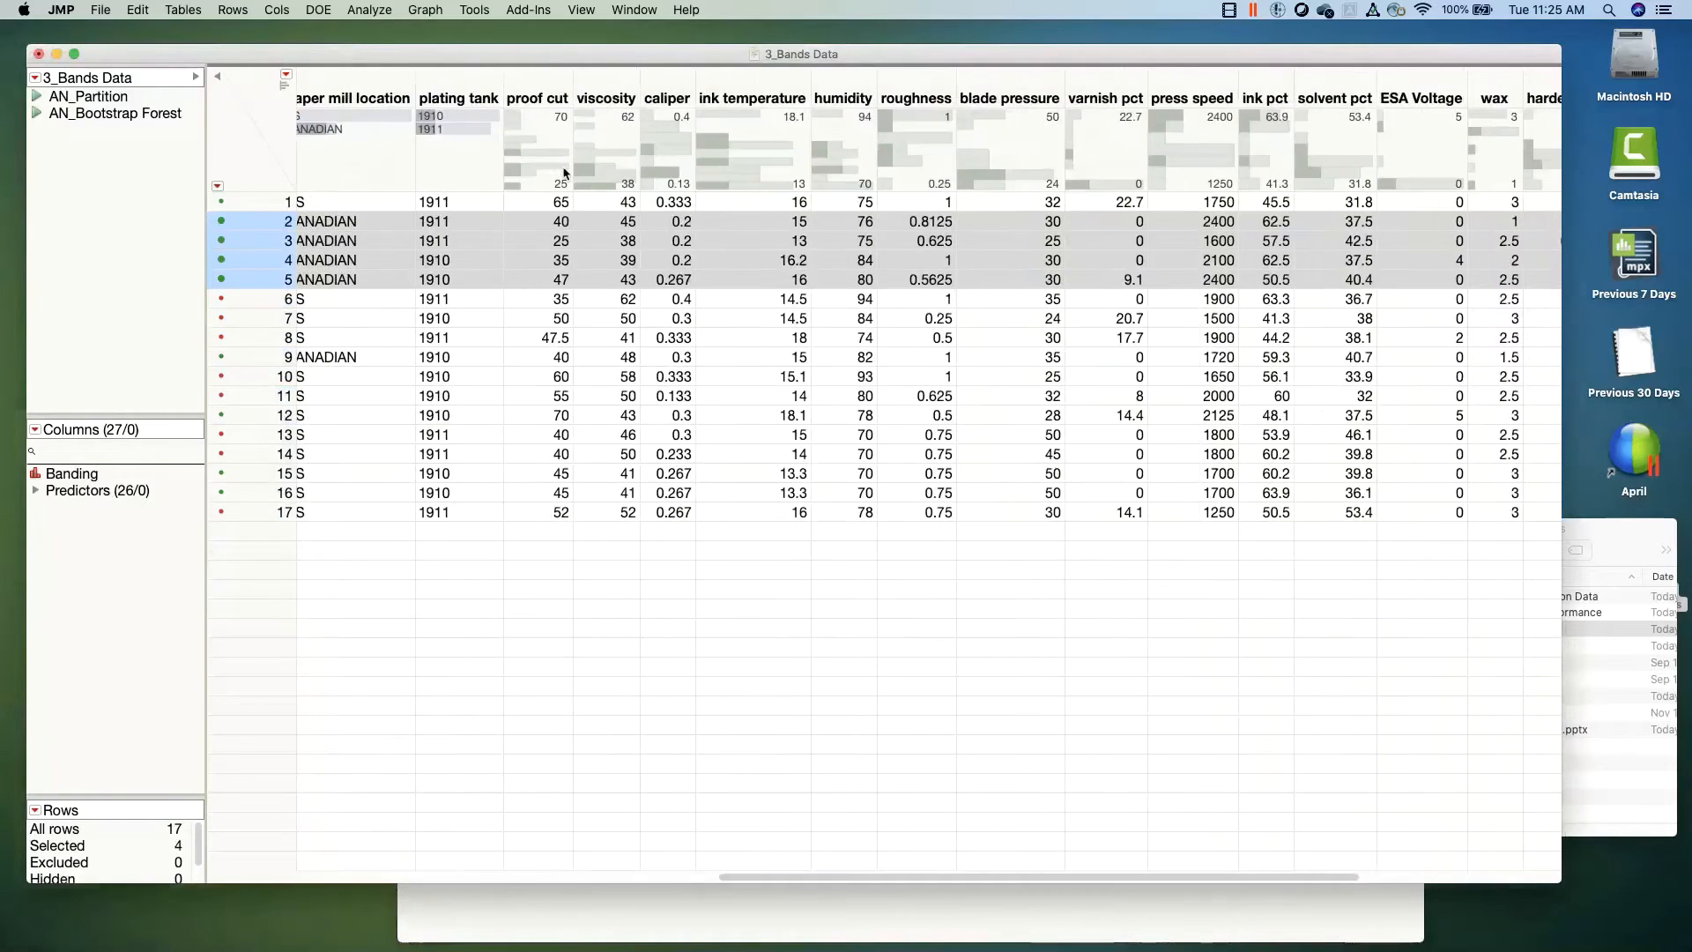
{"action": "left_click_drag", "start_coordinate": [514, 117], "coordinate": [616, 902]}
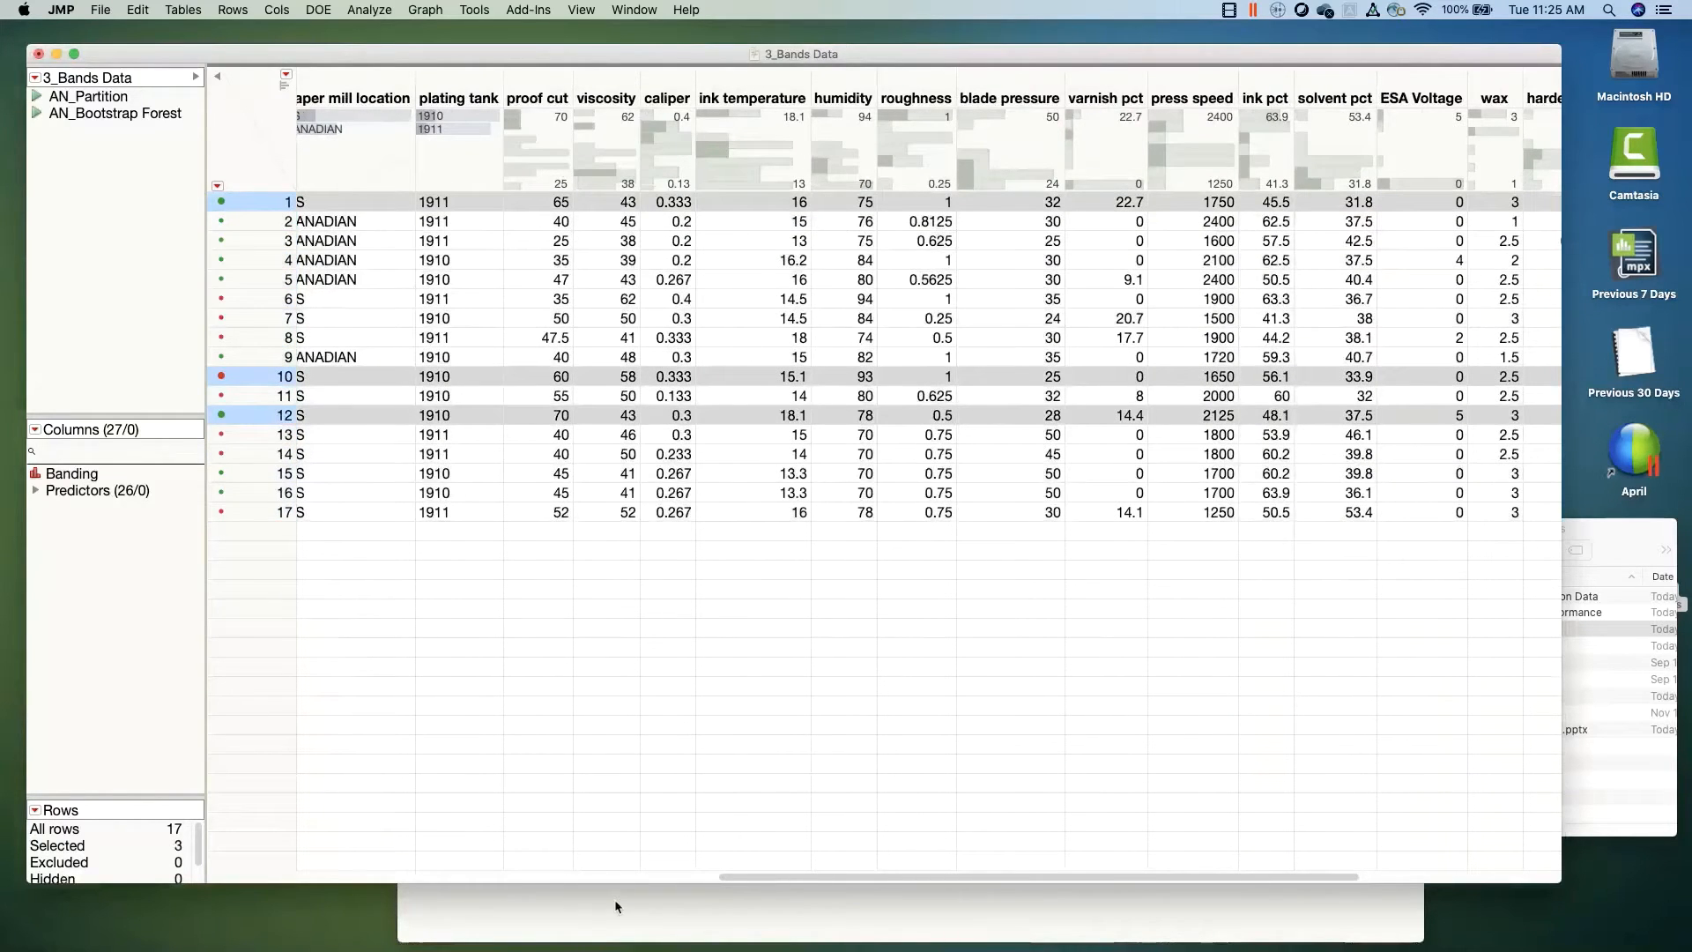
Step: Bring the decision tree report back in front of the data table and clear the row selection
{"action": "left_click", "coordinate": [615, 902]}
{"action": "left_click_drag", "start_coordinate": [828, 232], "coordinate": [803, 171]}
{"action": "left_click", "coordinate": [752, 253]}
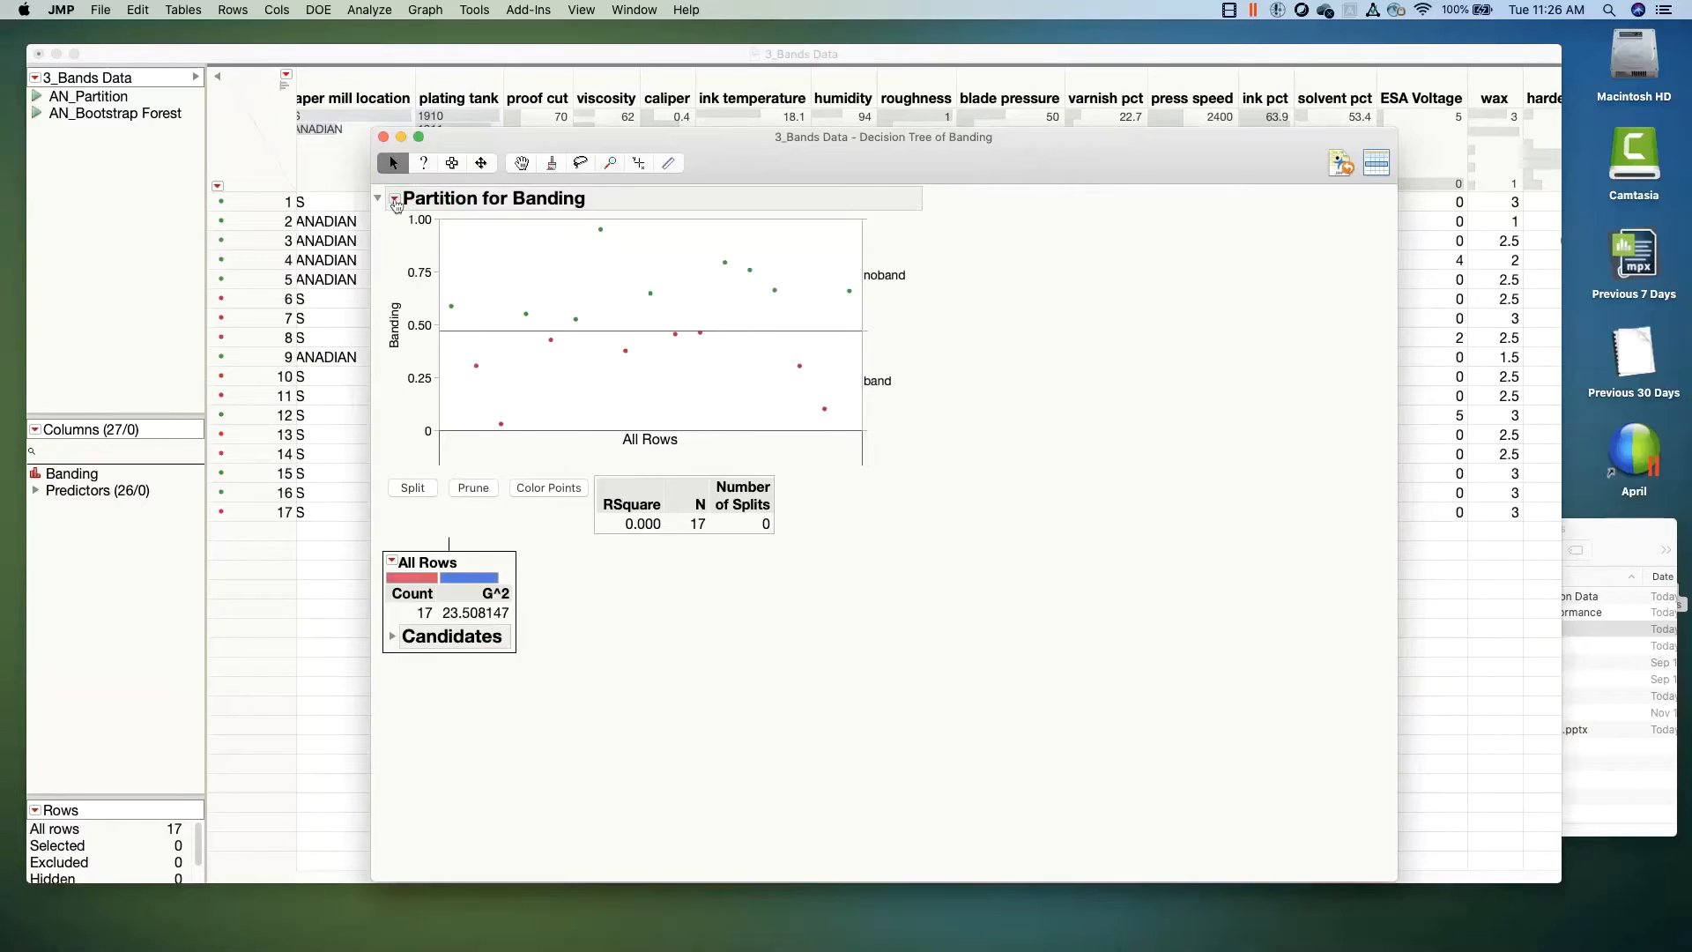
Step: Show the split counts in the partition tree and make the first split on all rows
{"action": "left_click", "coordinate": [395, 201]}
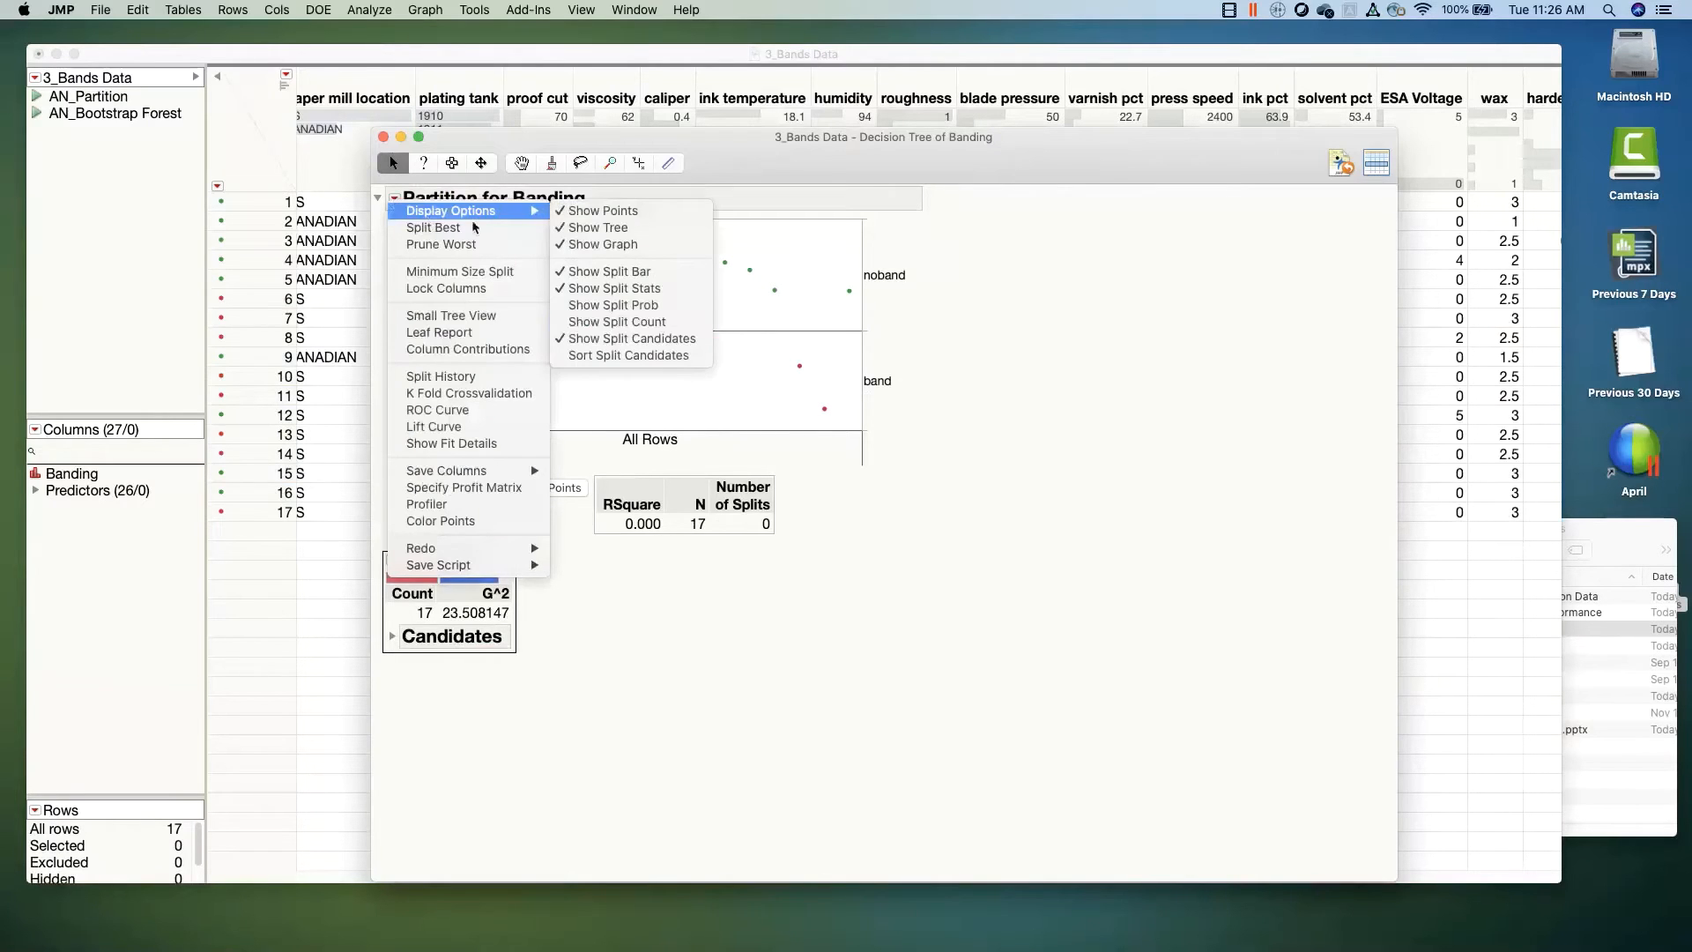
{"action": "left_click", "coordinate": [648, 322]}
{"action": "left_click_drag", "start_coordinate": [784, 175], "coordinate": [757, 139]}
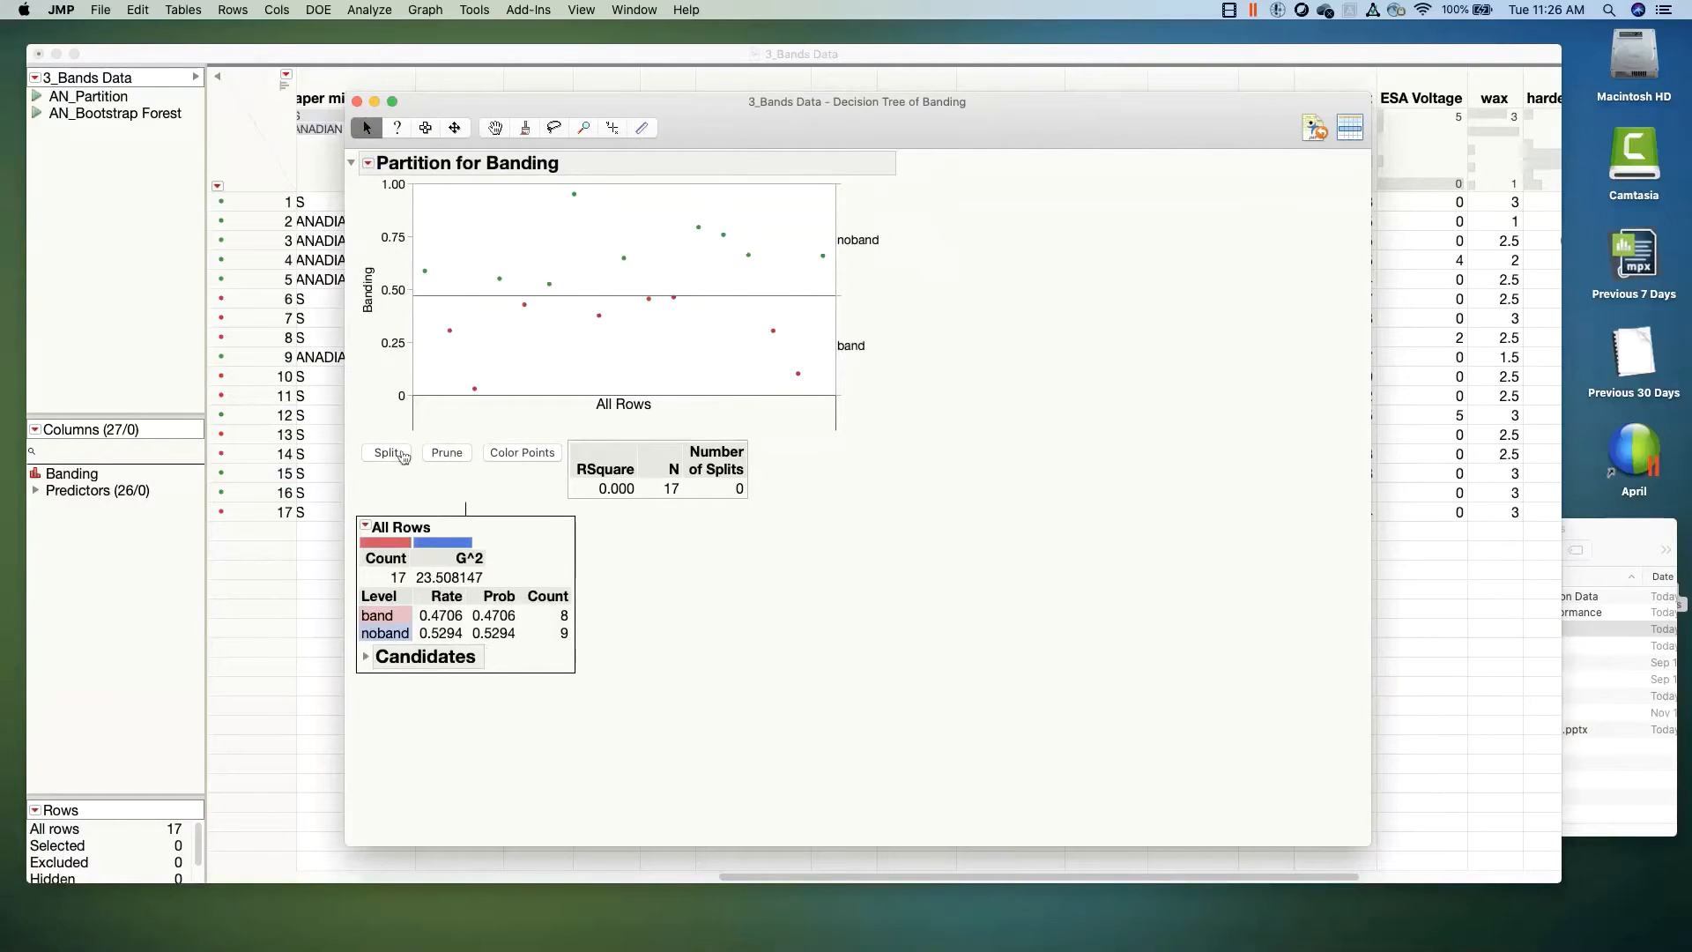
{"action": "left_click_drag", "start_coordinate": [765, 121], "coordinate": [764, 93]}
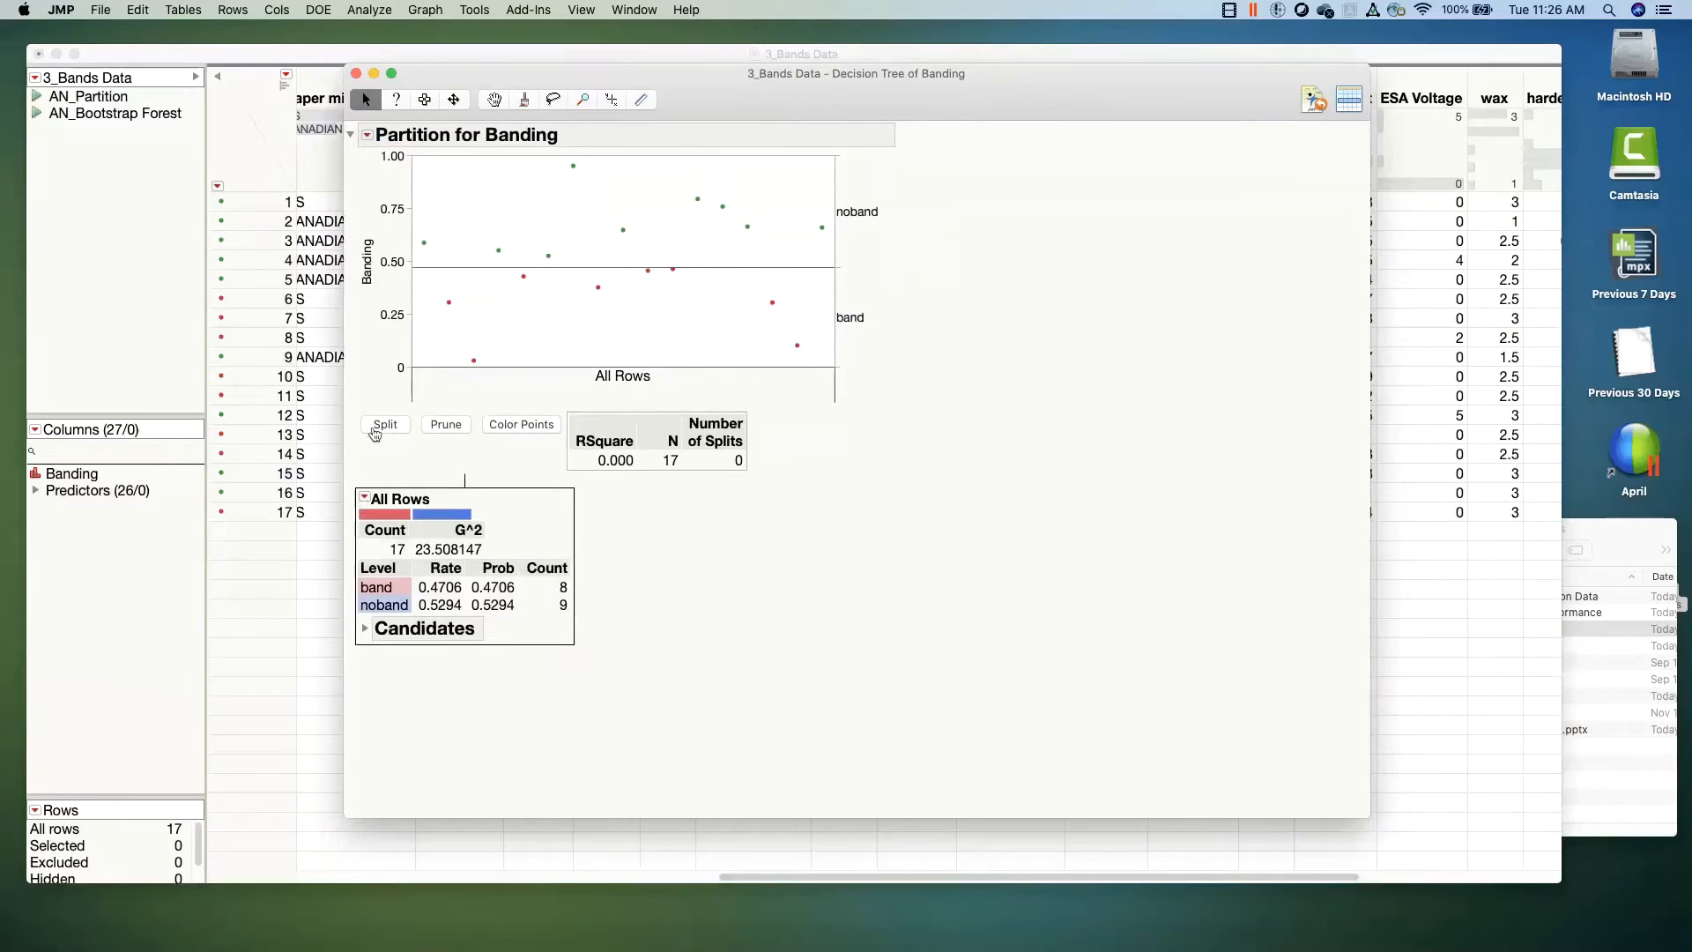
{"action": "left_click", "coordinate": [379, 428]}
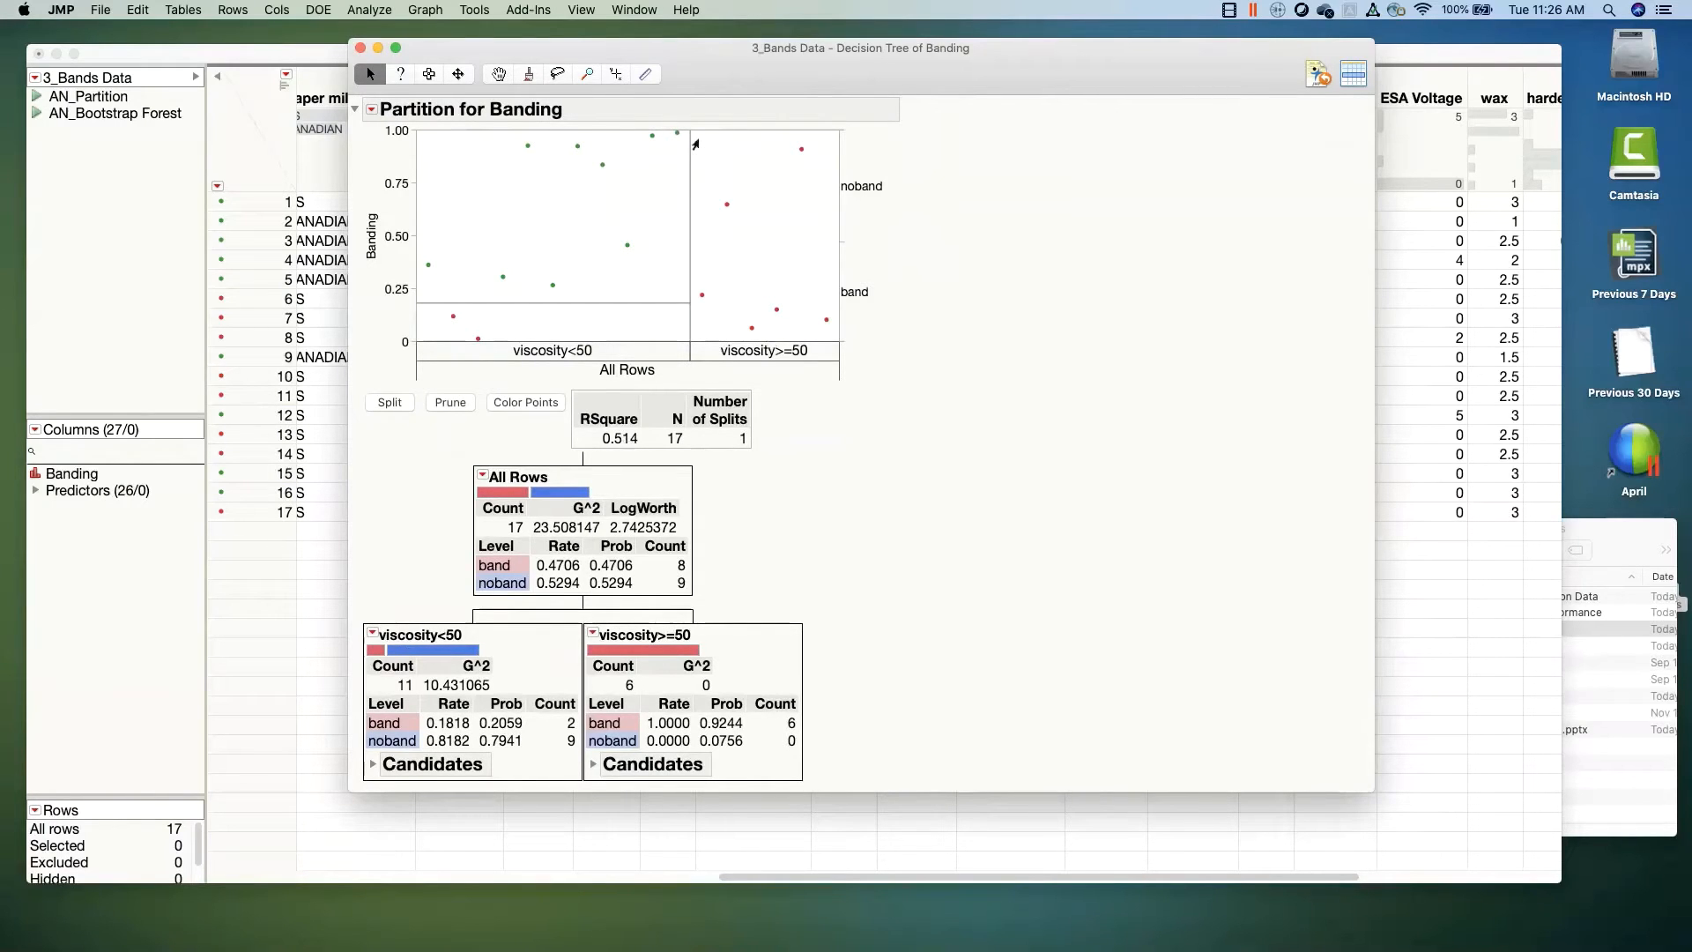
Step: Select the viscosity>=50 points and the viscosity<50 points in the partition plot to compare them, and clear the selection
{"action": "left_click_drag", "start_coordinate": [695, 144], "coordinate": [836, 340]}
{"action": "left_click_drag", "start_coordinate": [418, 132], "coordinate": [685, 346]}
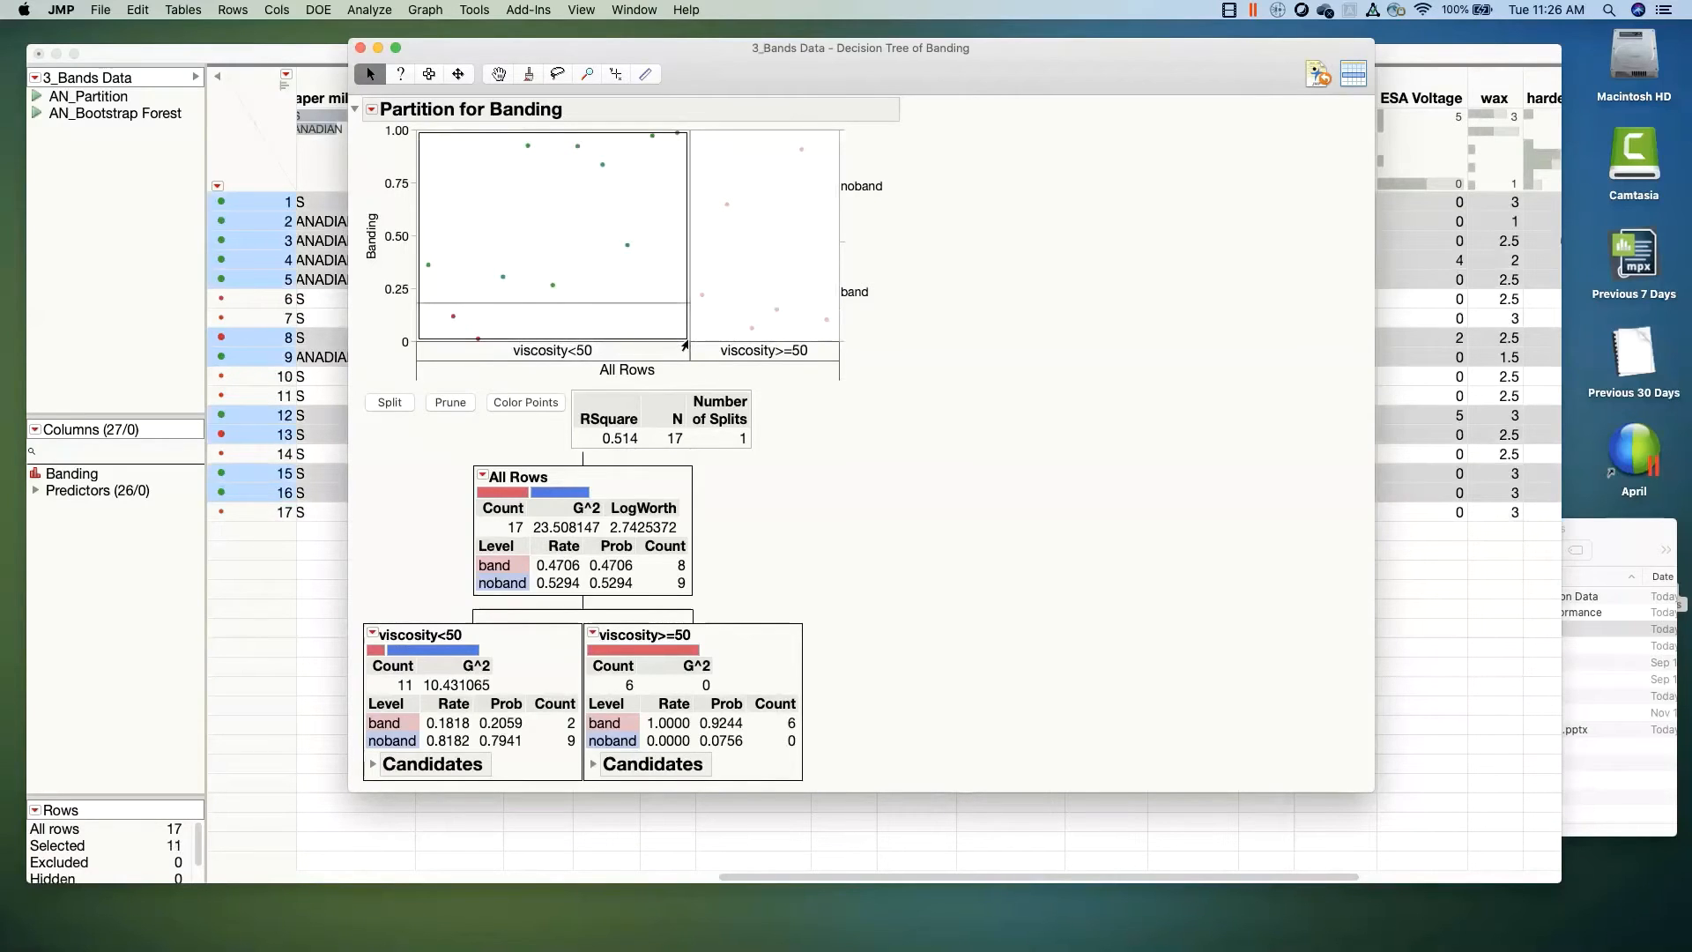
{"action": "mouse_move", "coordinate": [685, 346]}
{"action": "left_mouse_down"}
{"action": "mouse_move", "coordinate": [685, 295]}
{"action": "mouse_move", "coordinate": [684, 347]}
{"action": "left_mouse_up"}
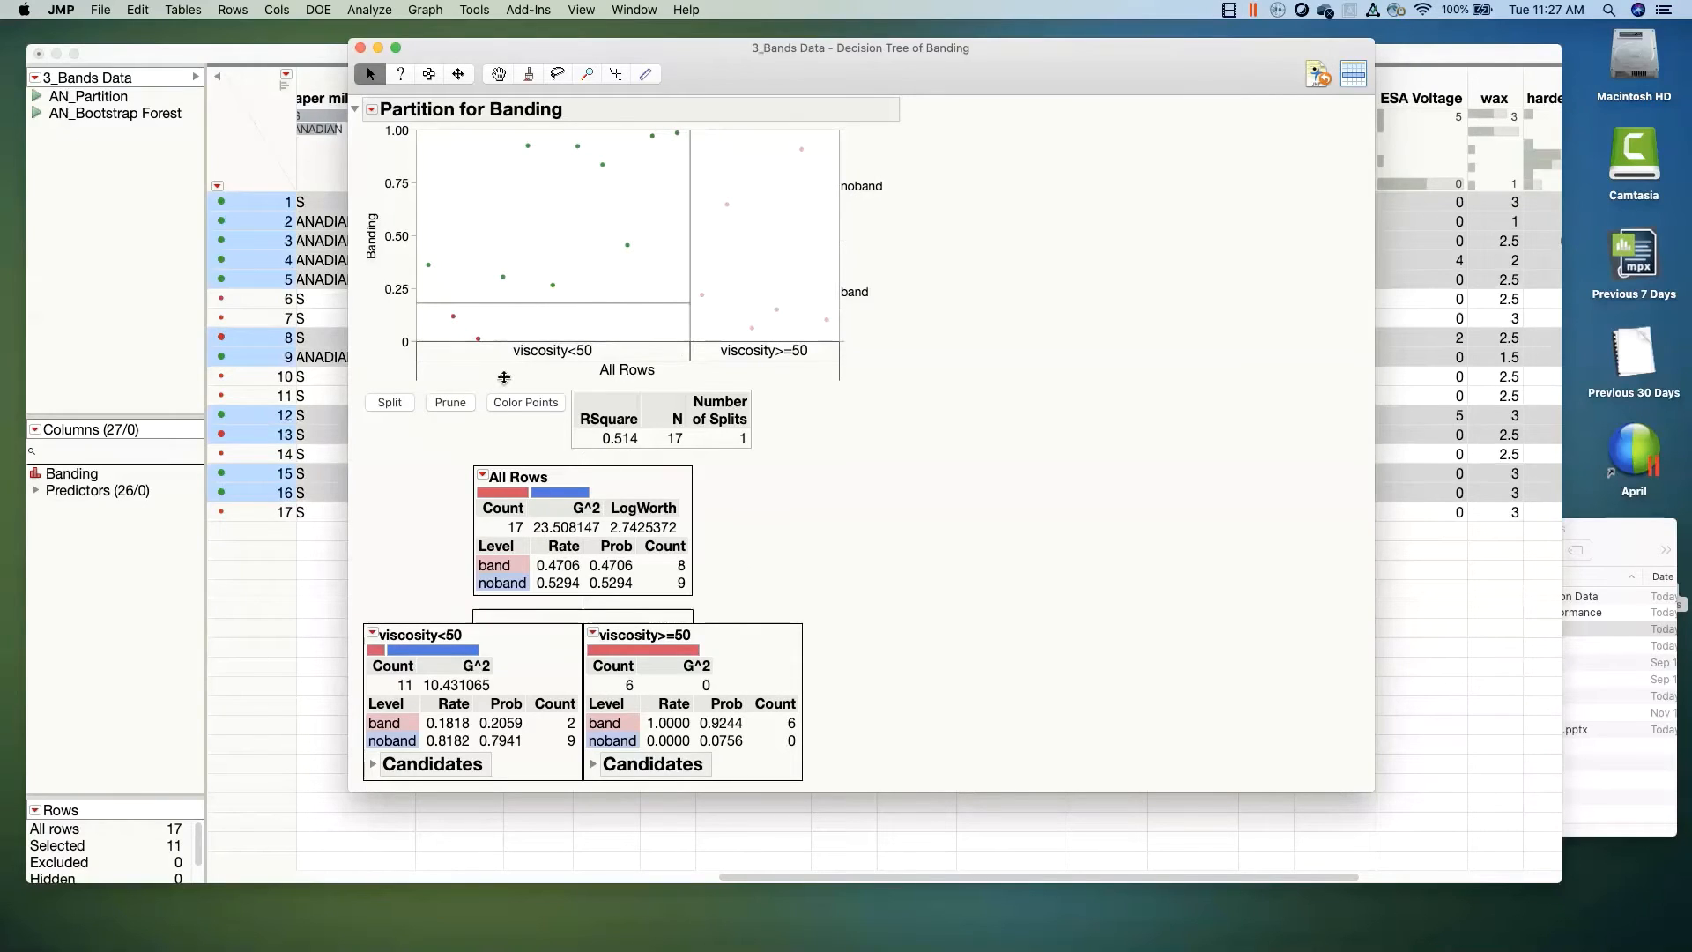
{"action": "left_click", "coordinate": [767, 246]}
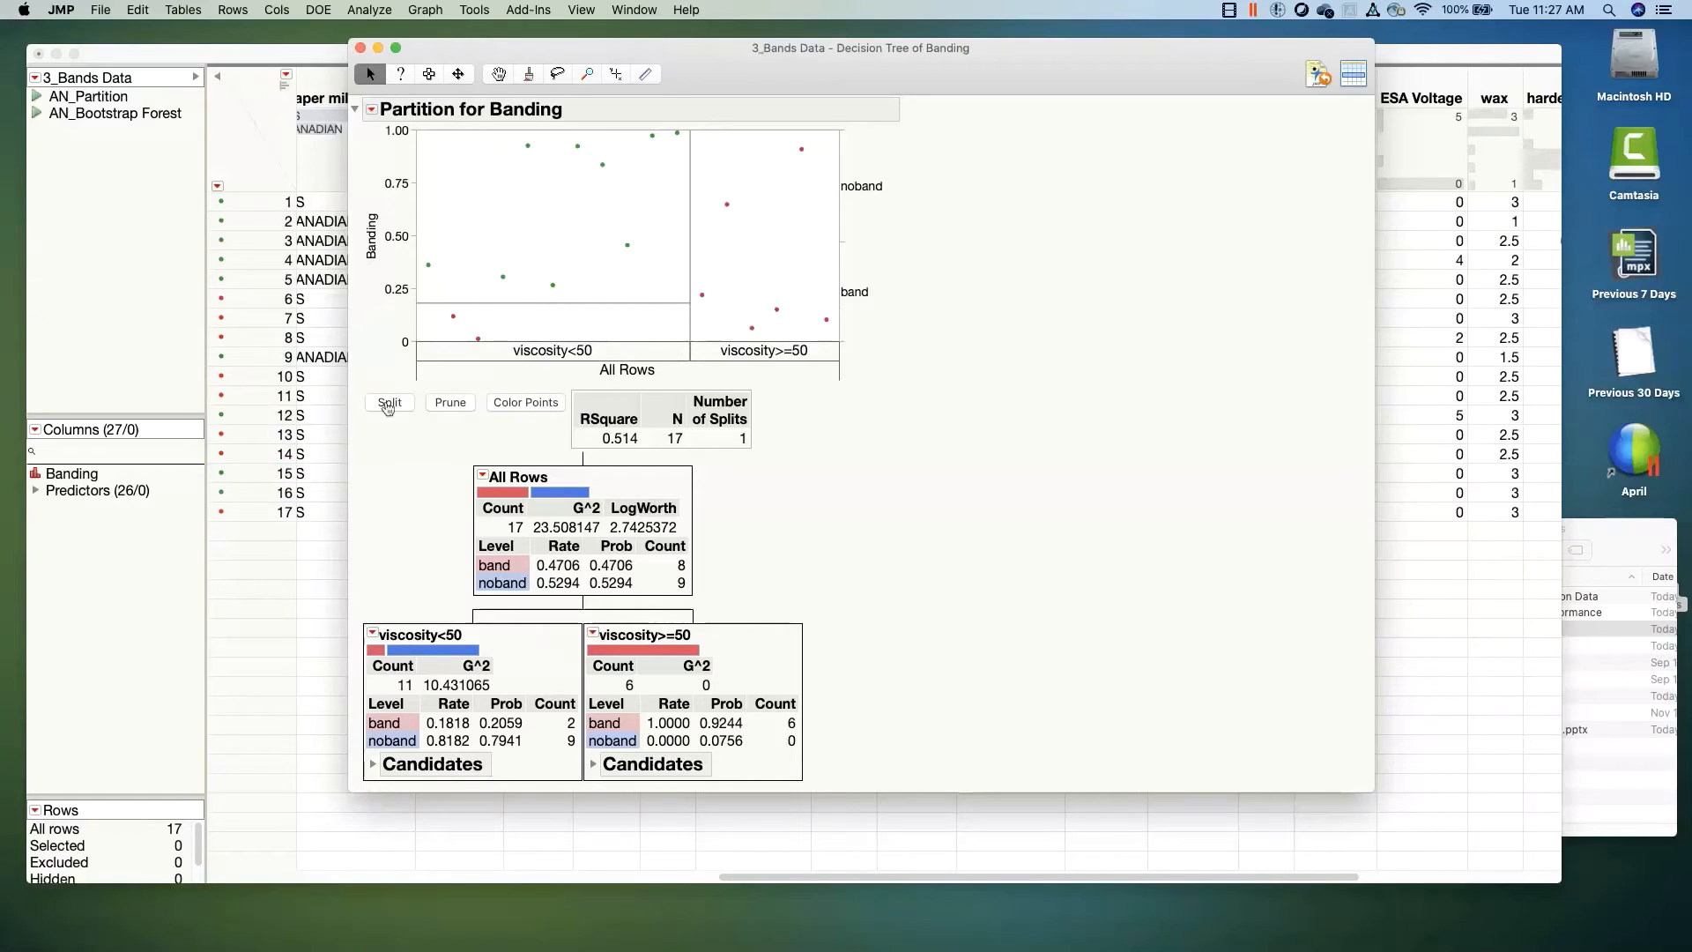
Step: Split the decision tree a second time and enlarge the report window to fit more of the tree
{"action": "left_click", "coordinate": [389, 404]}
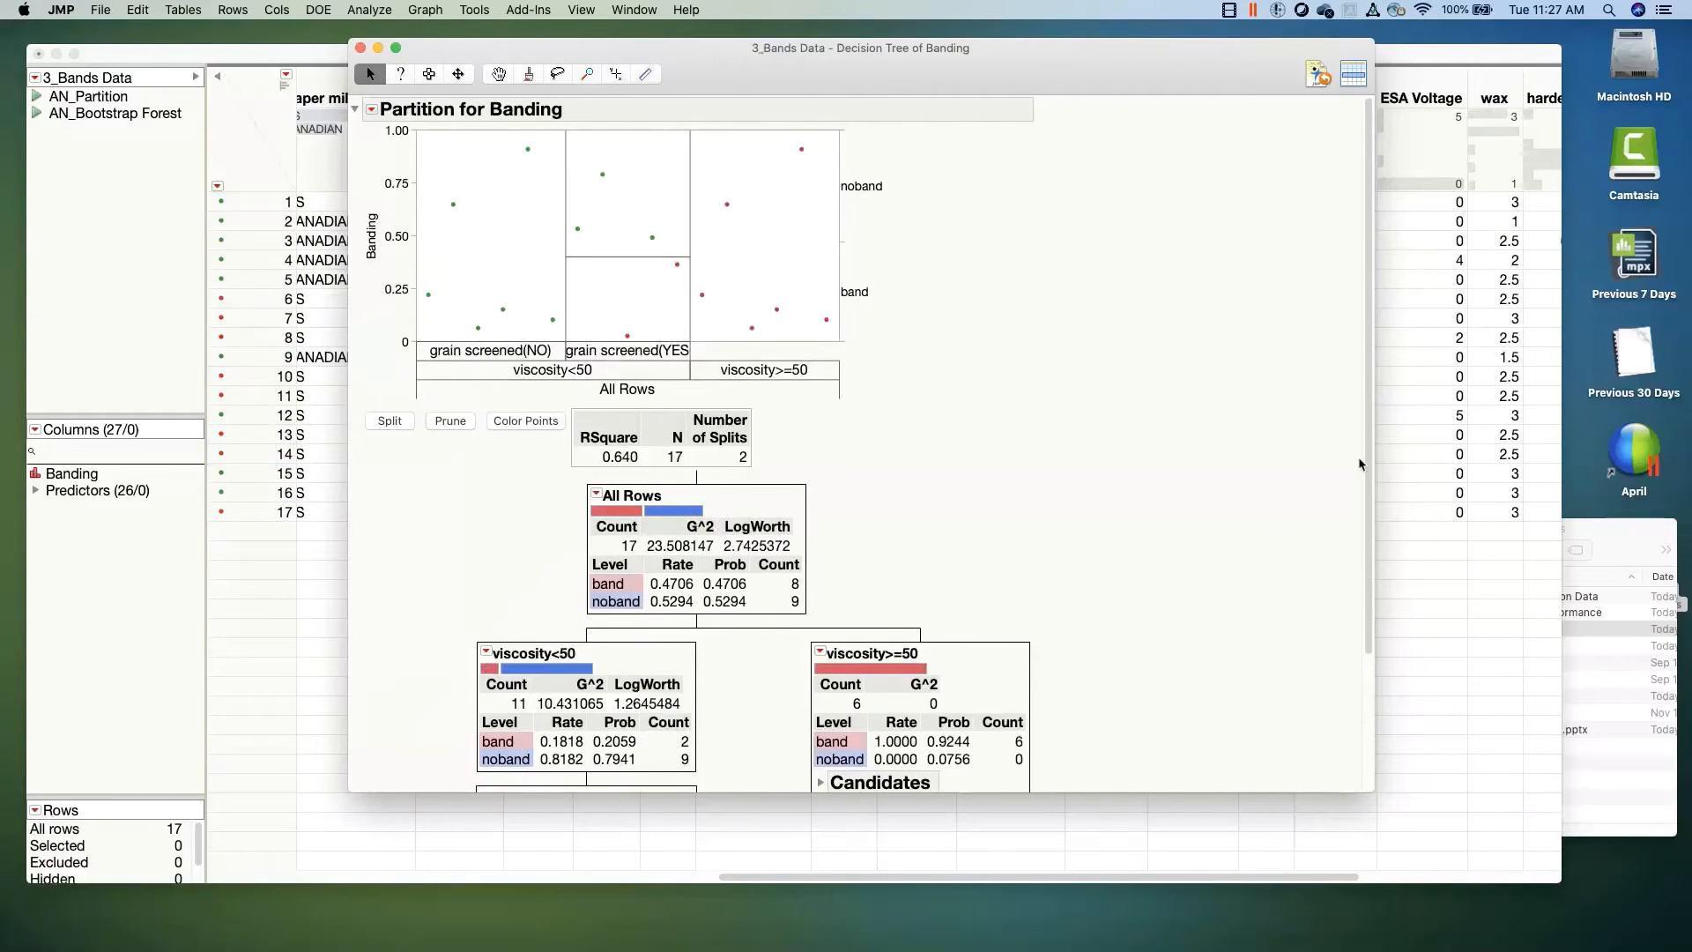
{"action": "left_click_drag", "start_coordinate": [1374, 791], "coordinate": [1393, 871]}
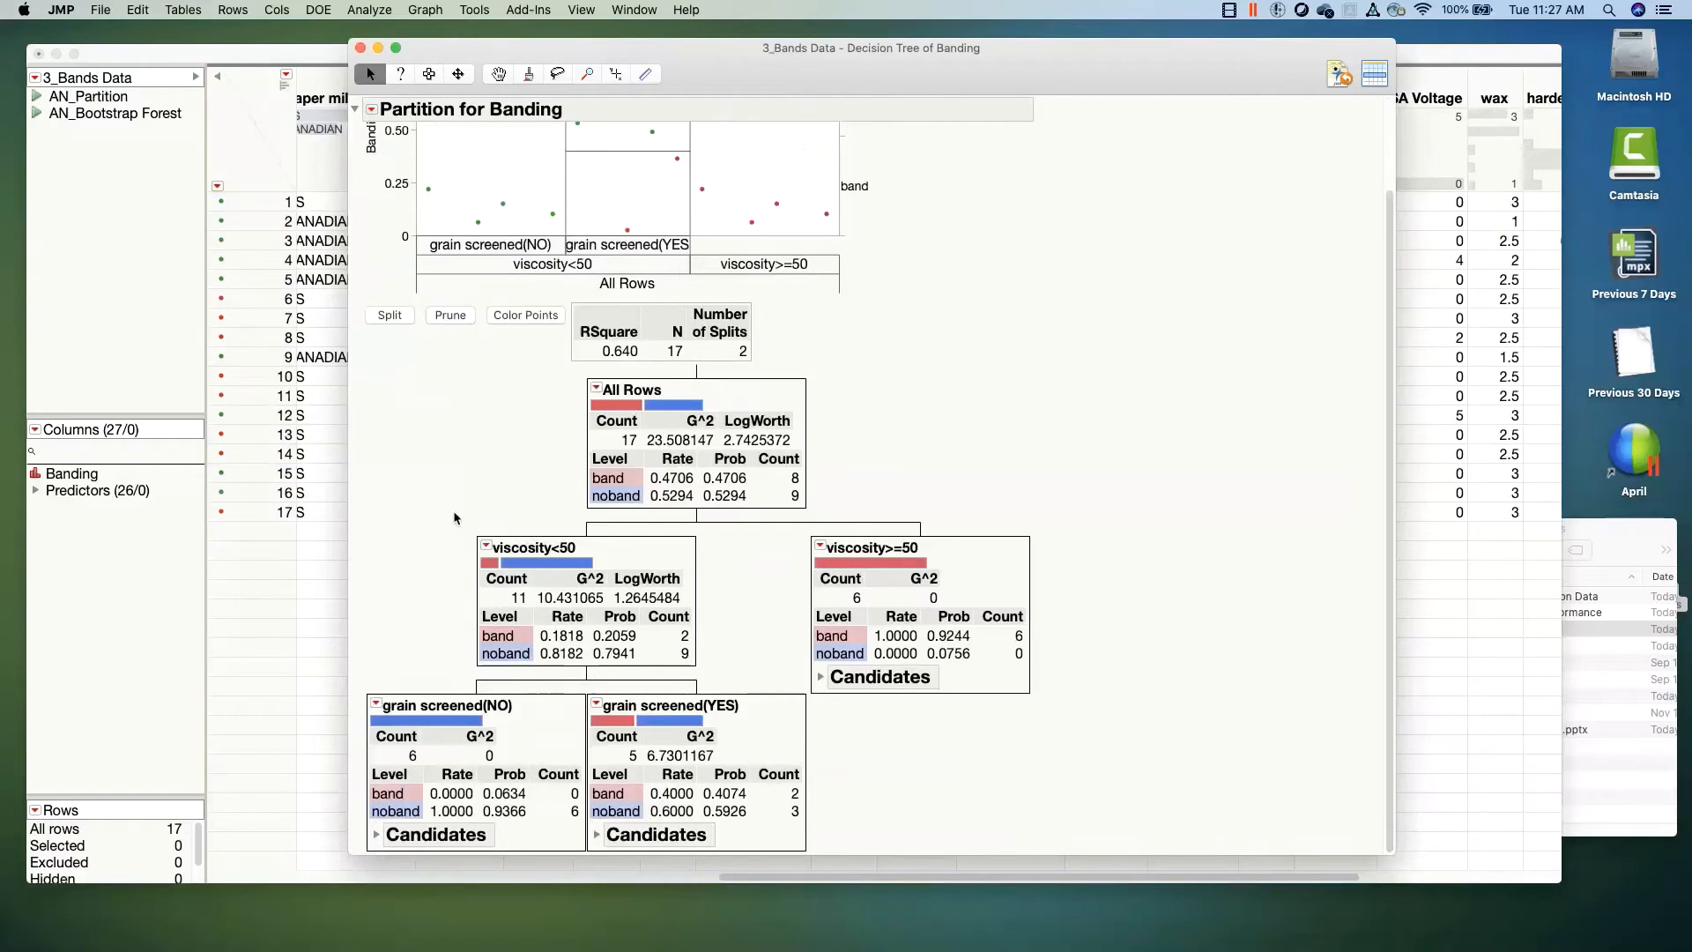
{"action": "mouse_move", "coordinate": [455, 517]}
{"action": "left_mouse_down"}
{"action": "mouse_move", "coordinate": [567, 626]}
{"action": "mouse_move", "coordinate": [691, 664]}
{"action": "mouse_move", "coordinate": [486, 527]}
{"action": "left_mouse_up"}
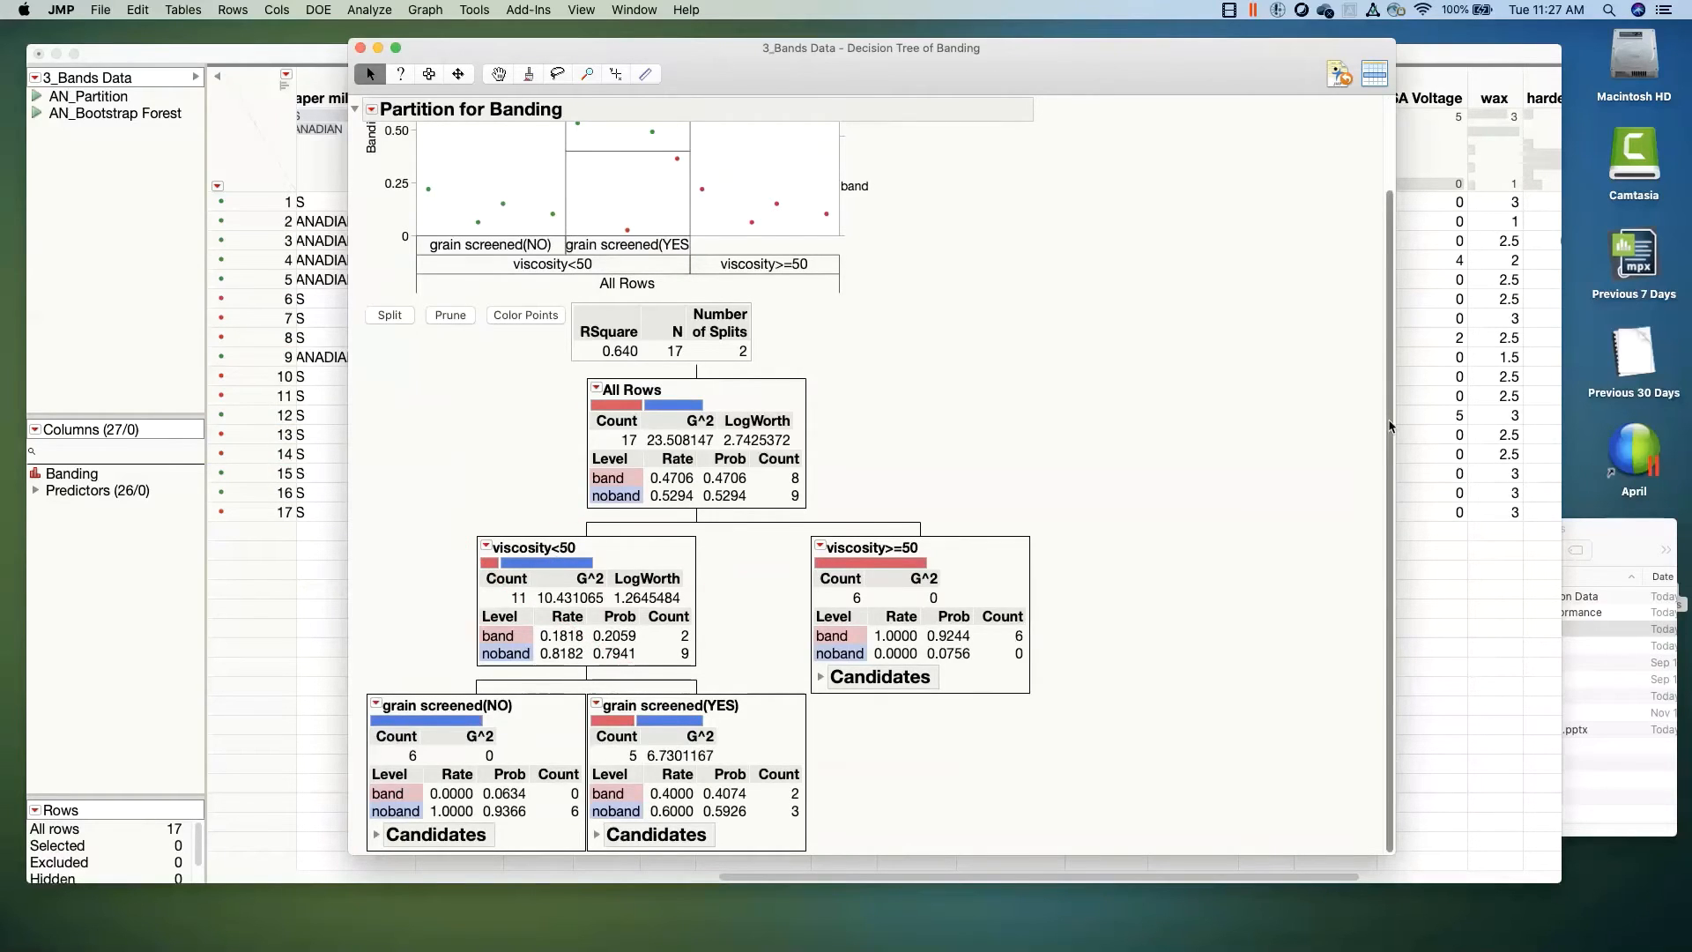
Step: Select the grain screened(NO) points, then the upper grain screened(YES) points in the partition plot, and clear the selection
{"action": "scroll", "coordinate": [1390, 427], "scroll_direction": "up", "scroll_amount": 3}
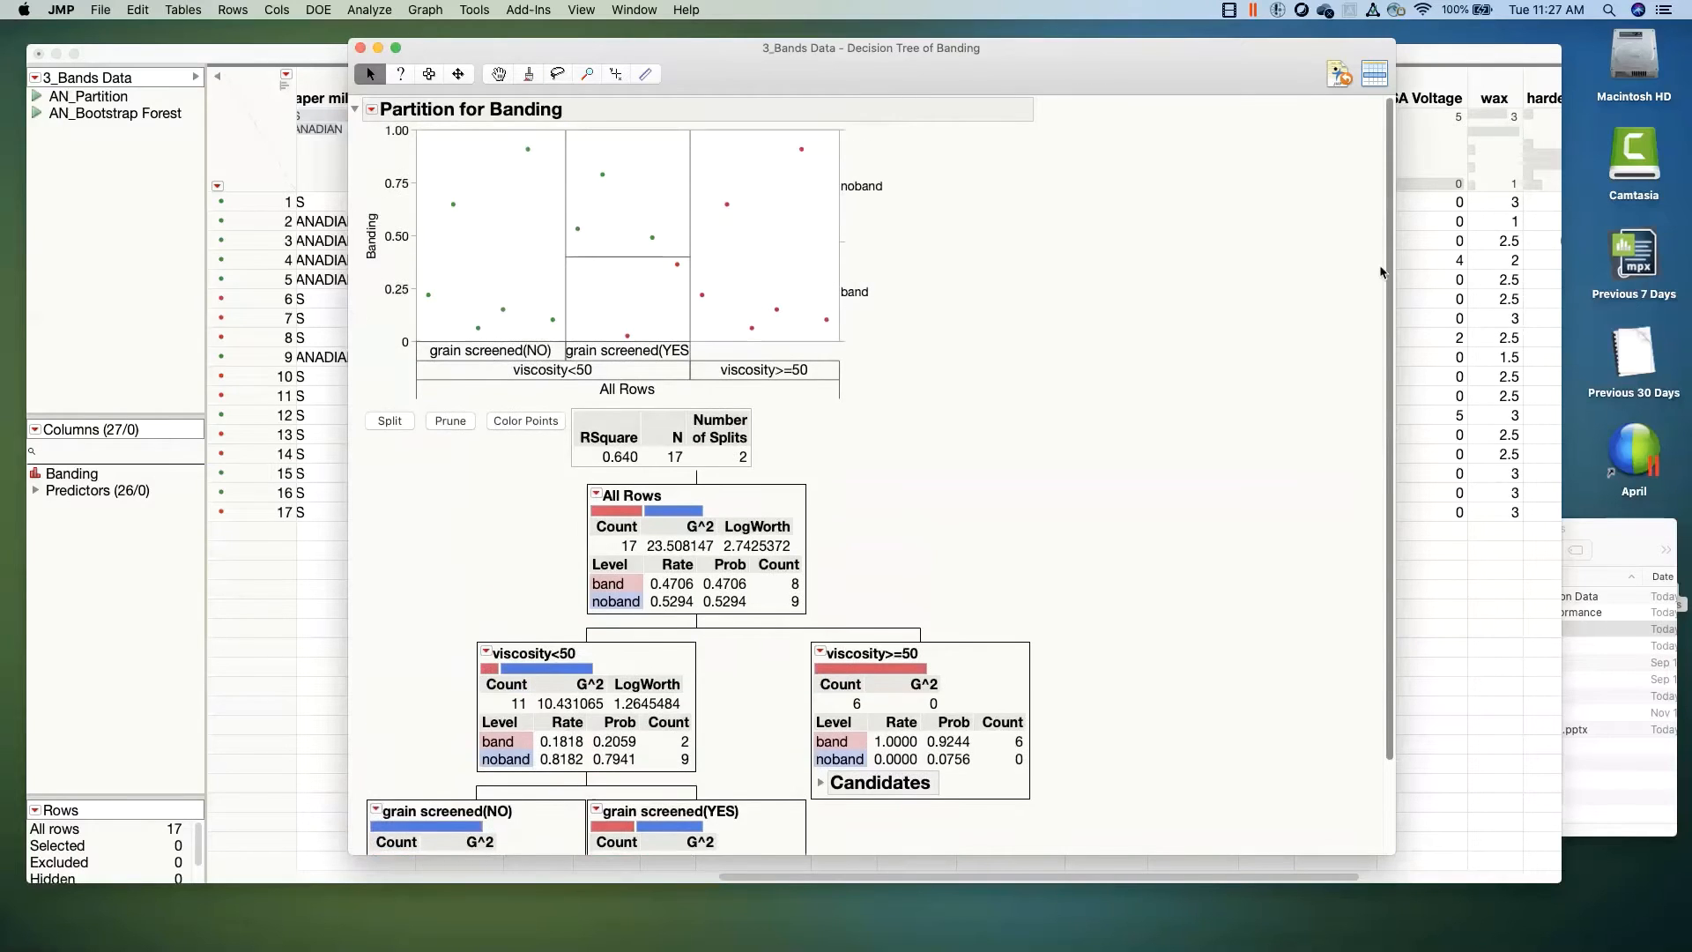
{"action": "scroll", "coordinate": [1377, 576], "scroll_direction": "down", "scroll_amount": 3}
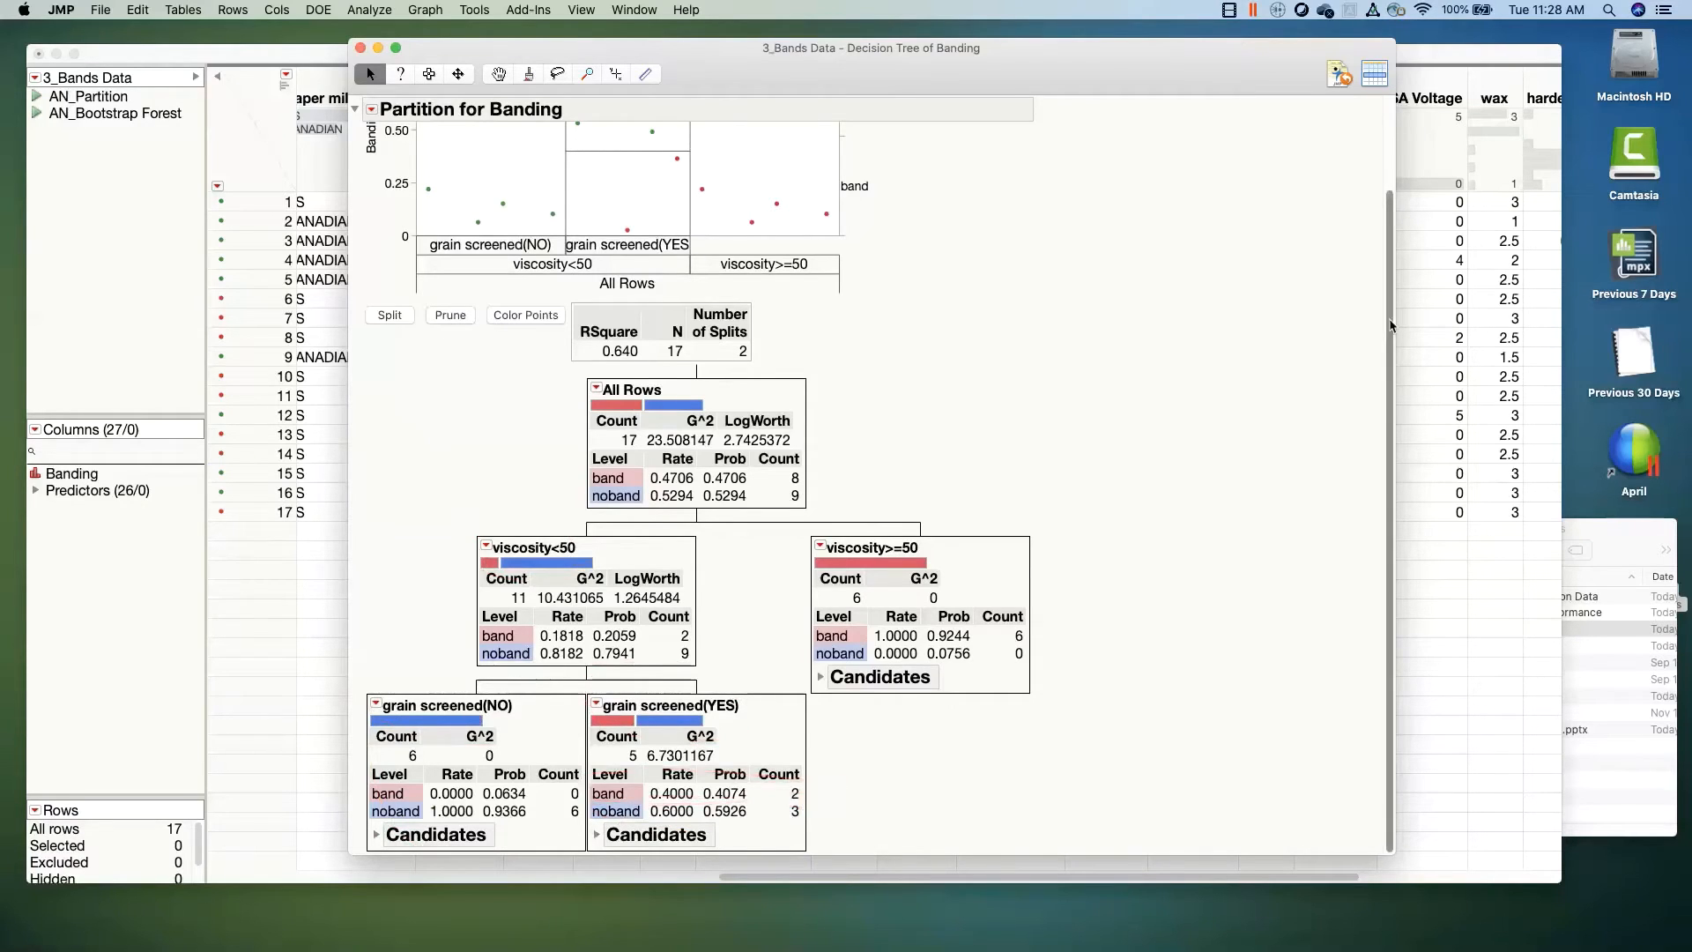
{"action": "scroll", "coordinate": [1391, 325], "scroll_direction": "up", "scroll_amount": 3}
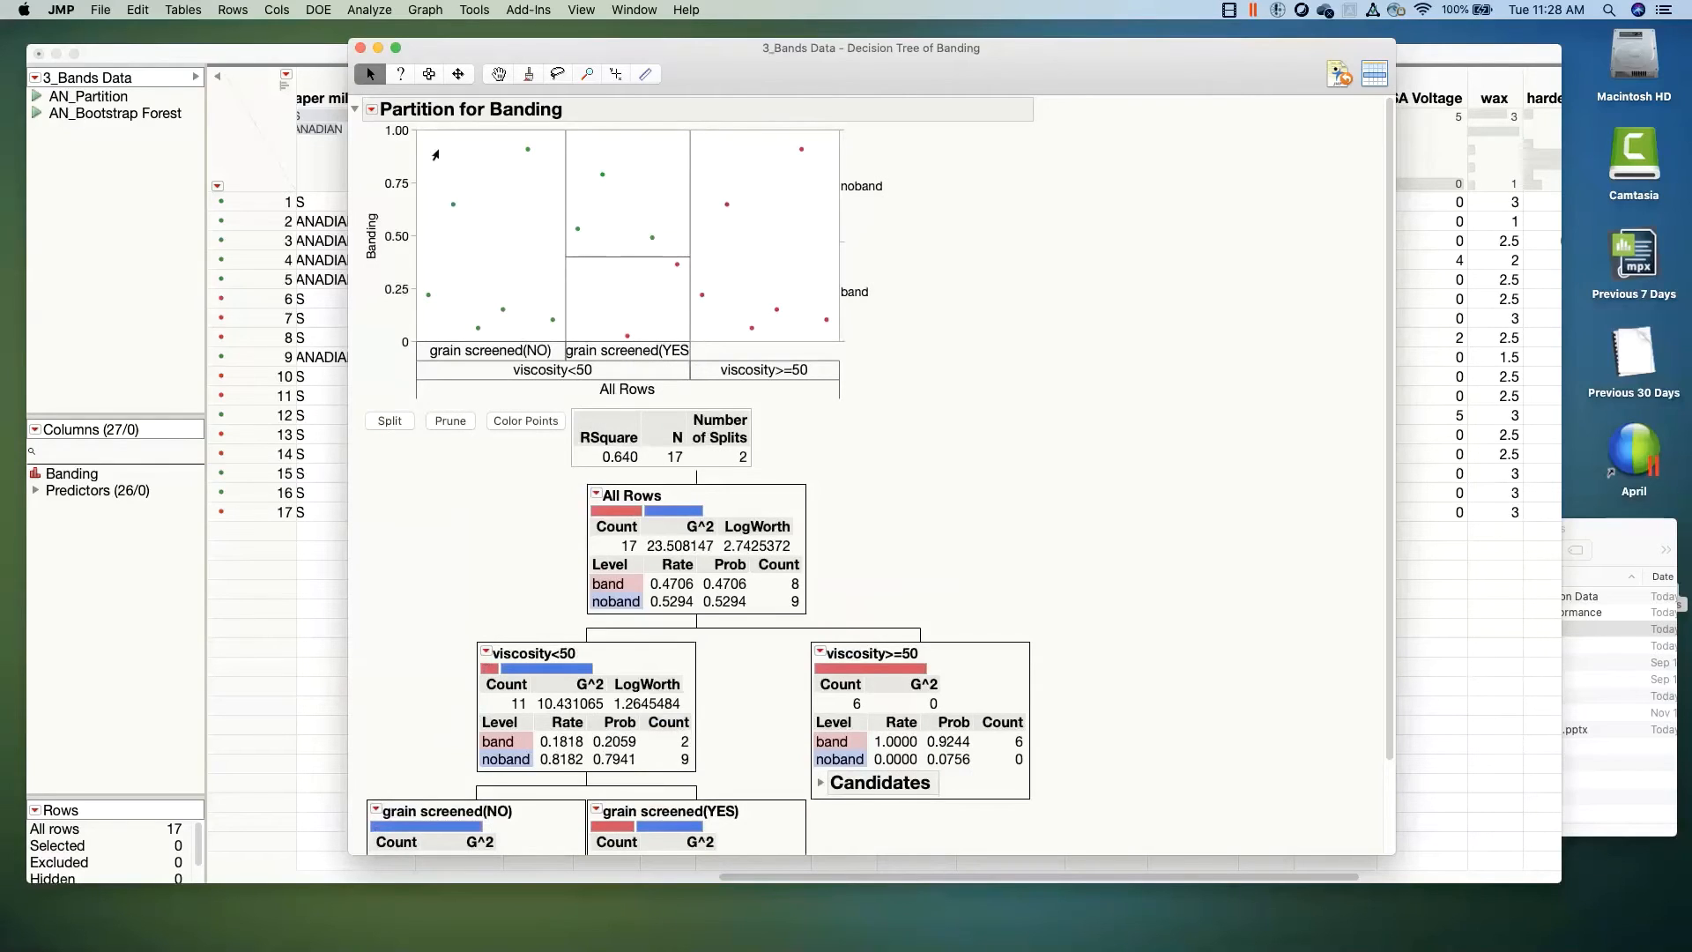
{"action": "left_click_drag", "start_coordinate": [424, 140], "coordinate": [556, 344]}
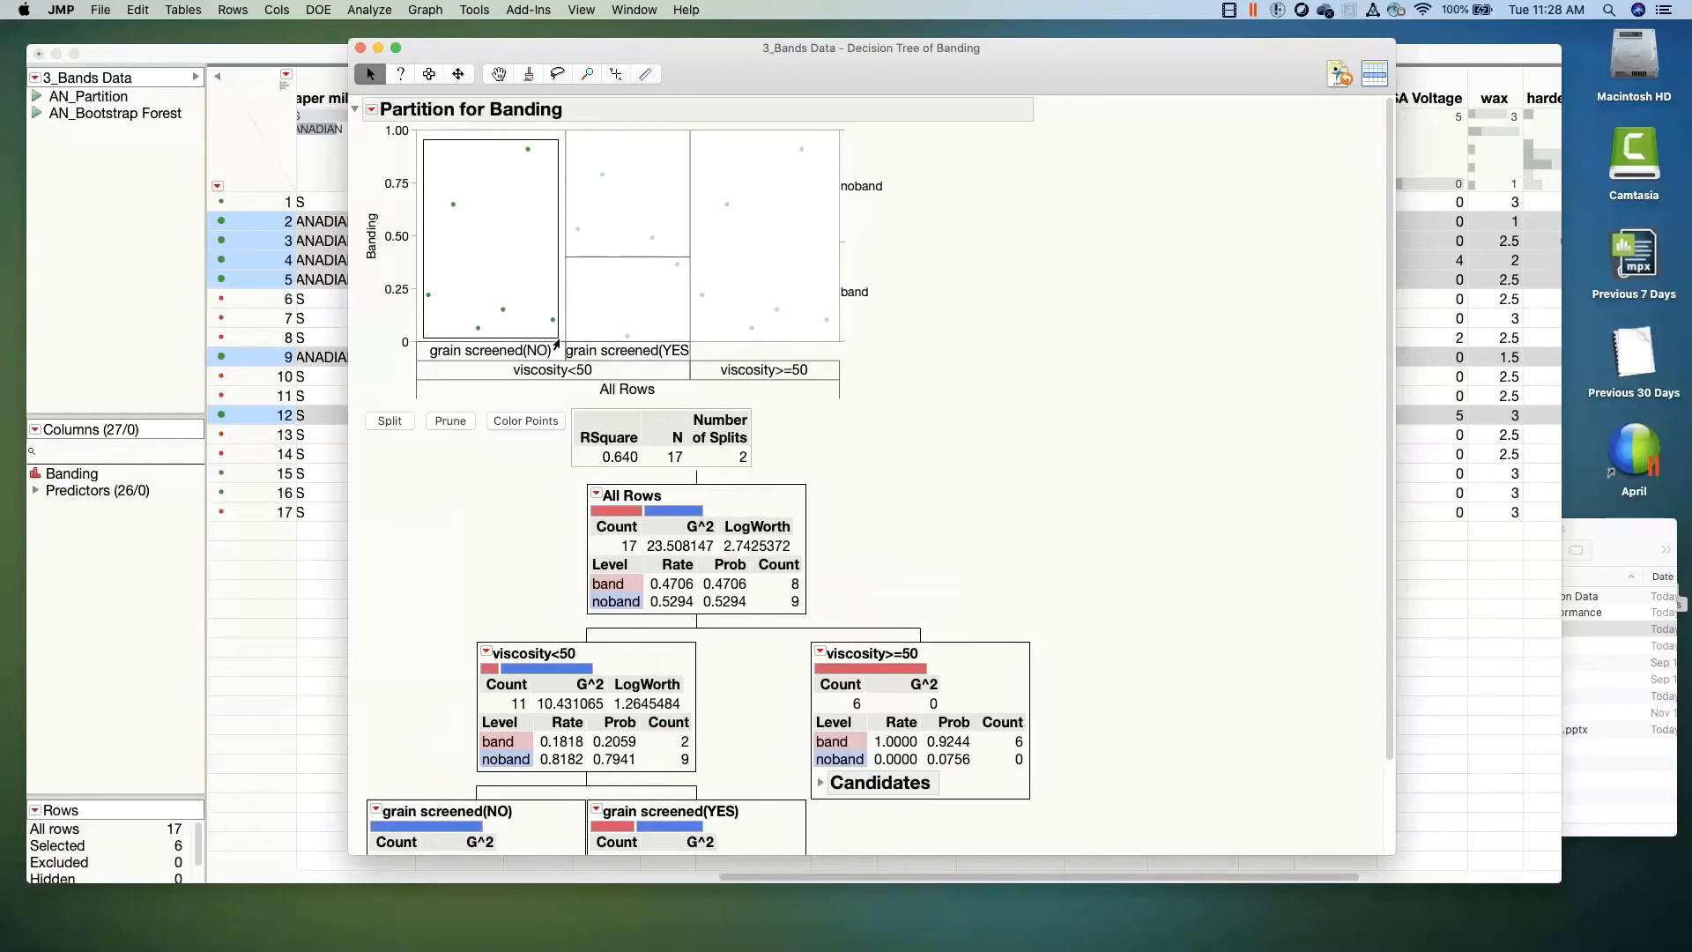
{"action": "left_click_drag", "start_coordinate": [556, 344], "coordinate": [556, 344]}
{"action": "left_click_drag", "start_coordinate": [578, 144], "coordinate": [682, 247]}
{"action": "left_click", "coordinate": [962, 251]}
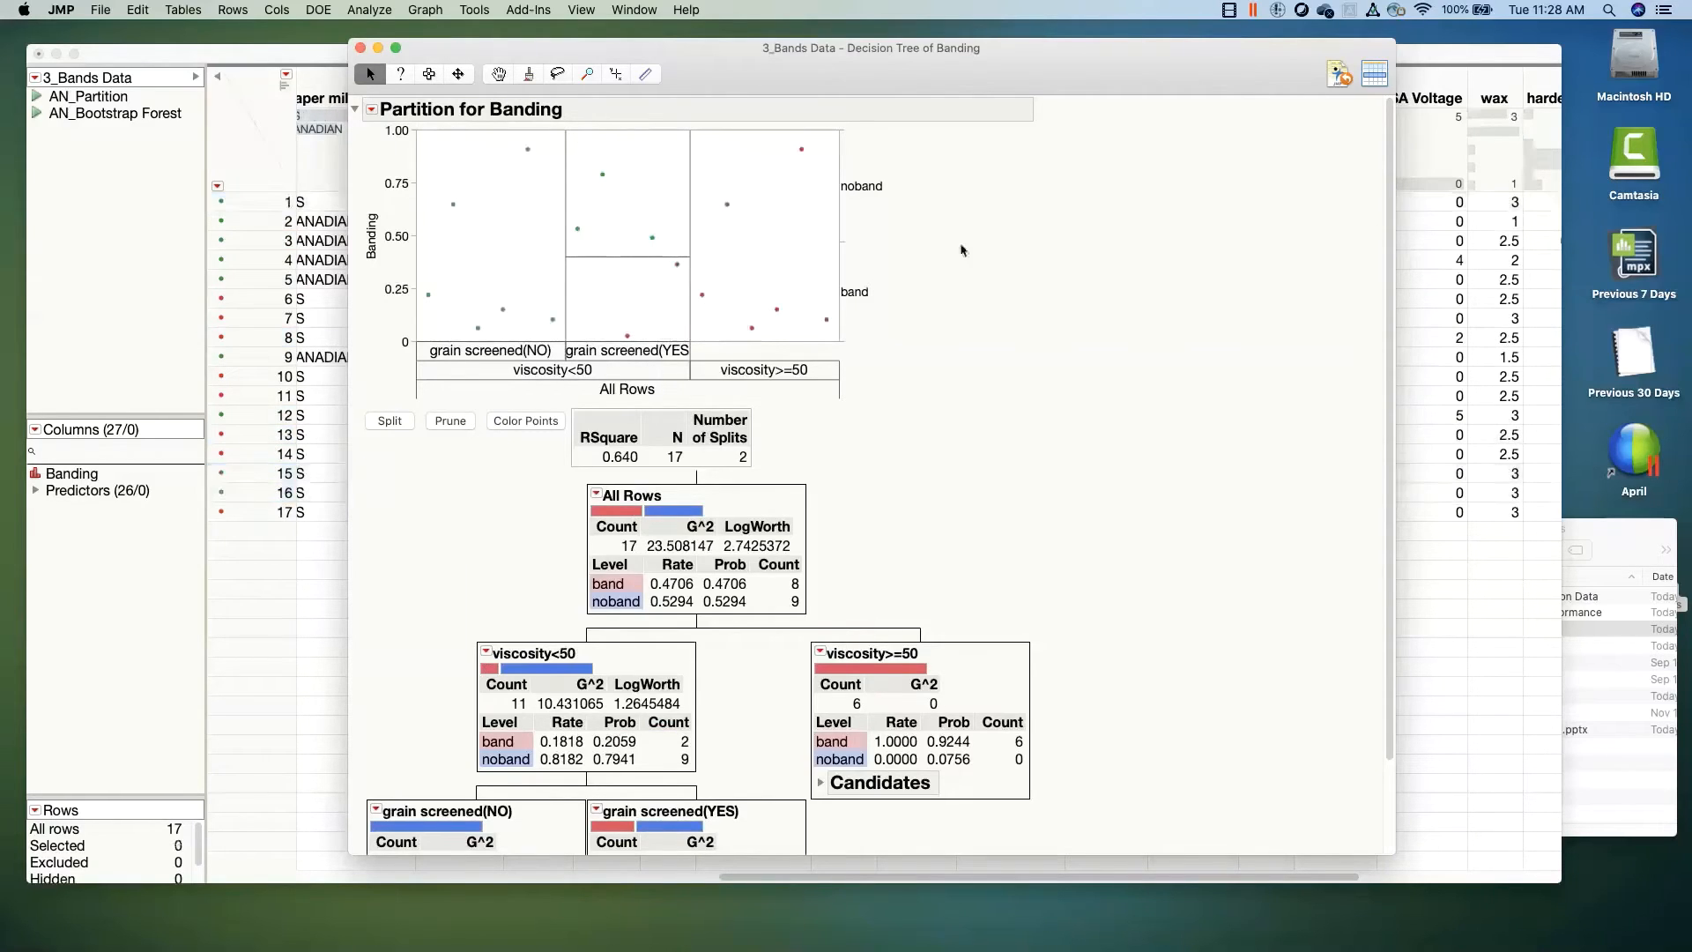
Step: Examine the partition plot together with the viscosity and grain screened nodes of the two-split tree
{"action": "scroll", "coordinate": [1380, 382], "scroll_direction": "down", "scroll_amount": 3}
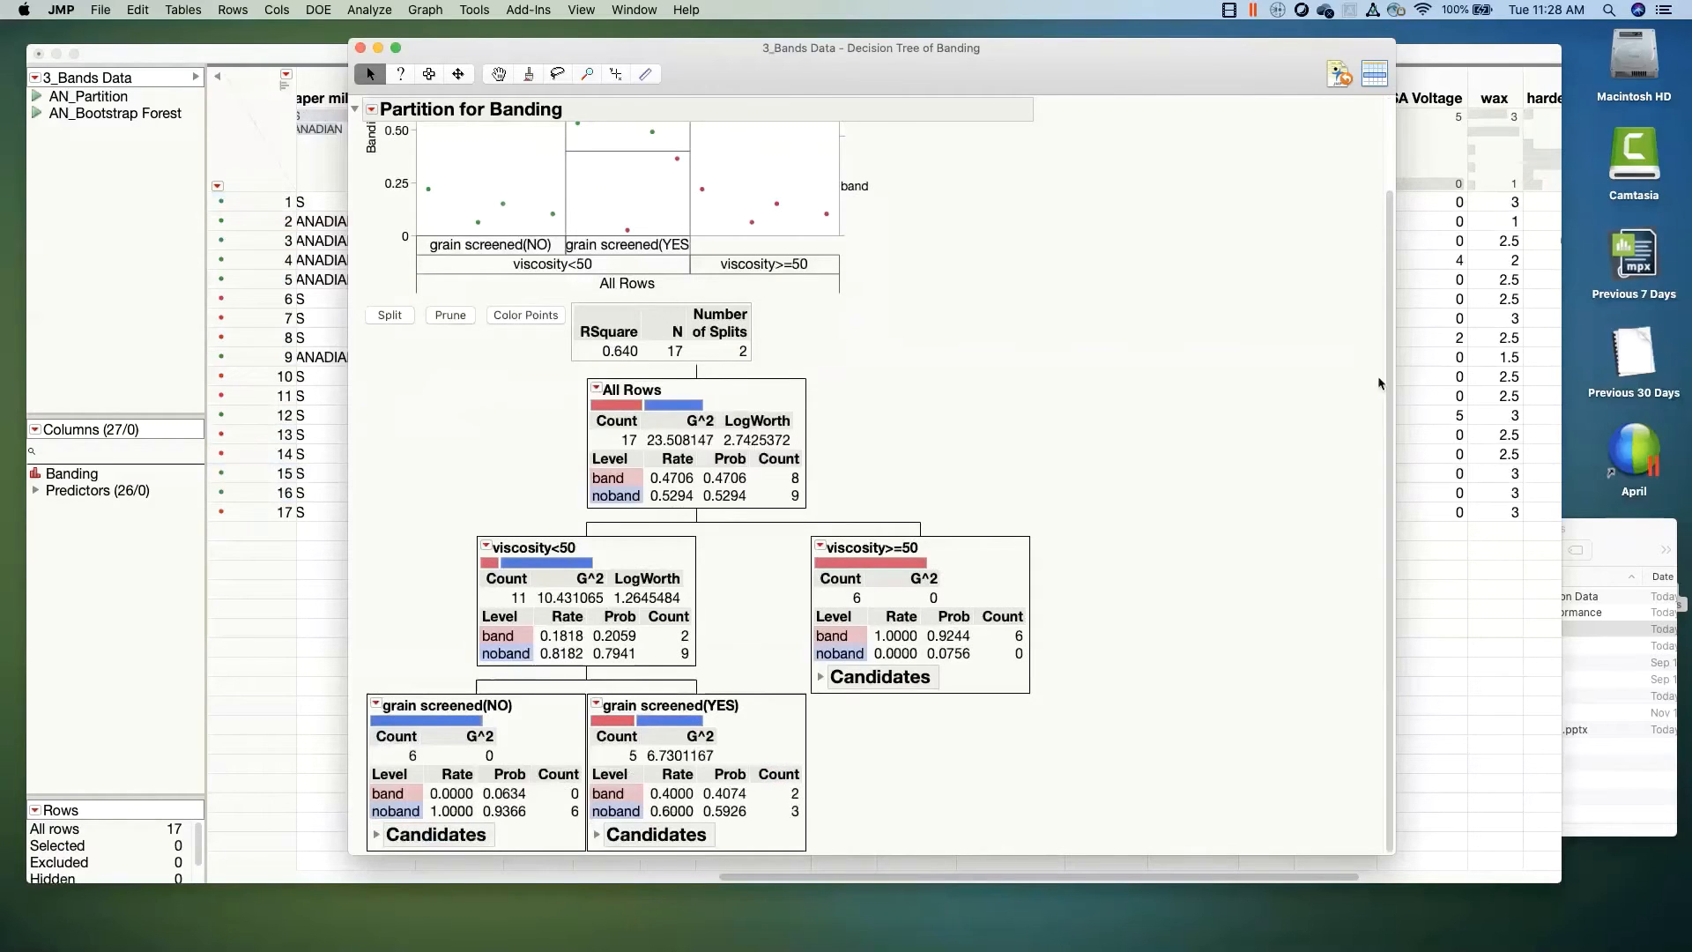
{"action": "scroll", "coordinate": [1380, 383], "scroll_direction": "up", "scroll_amount": 3}
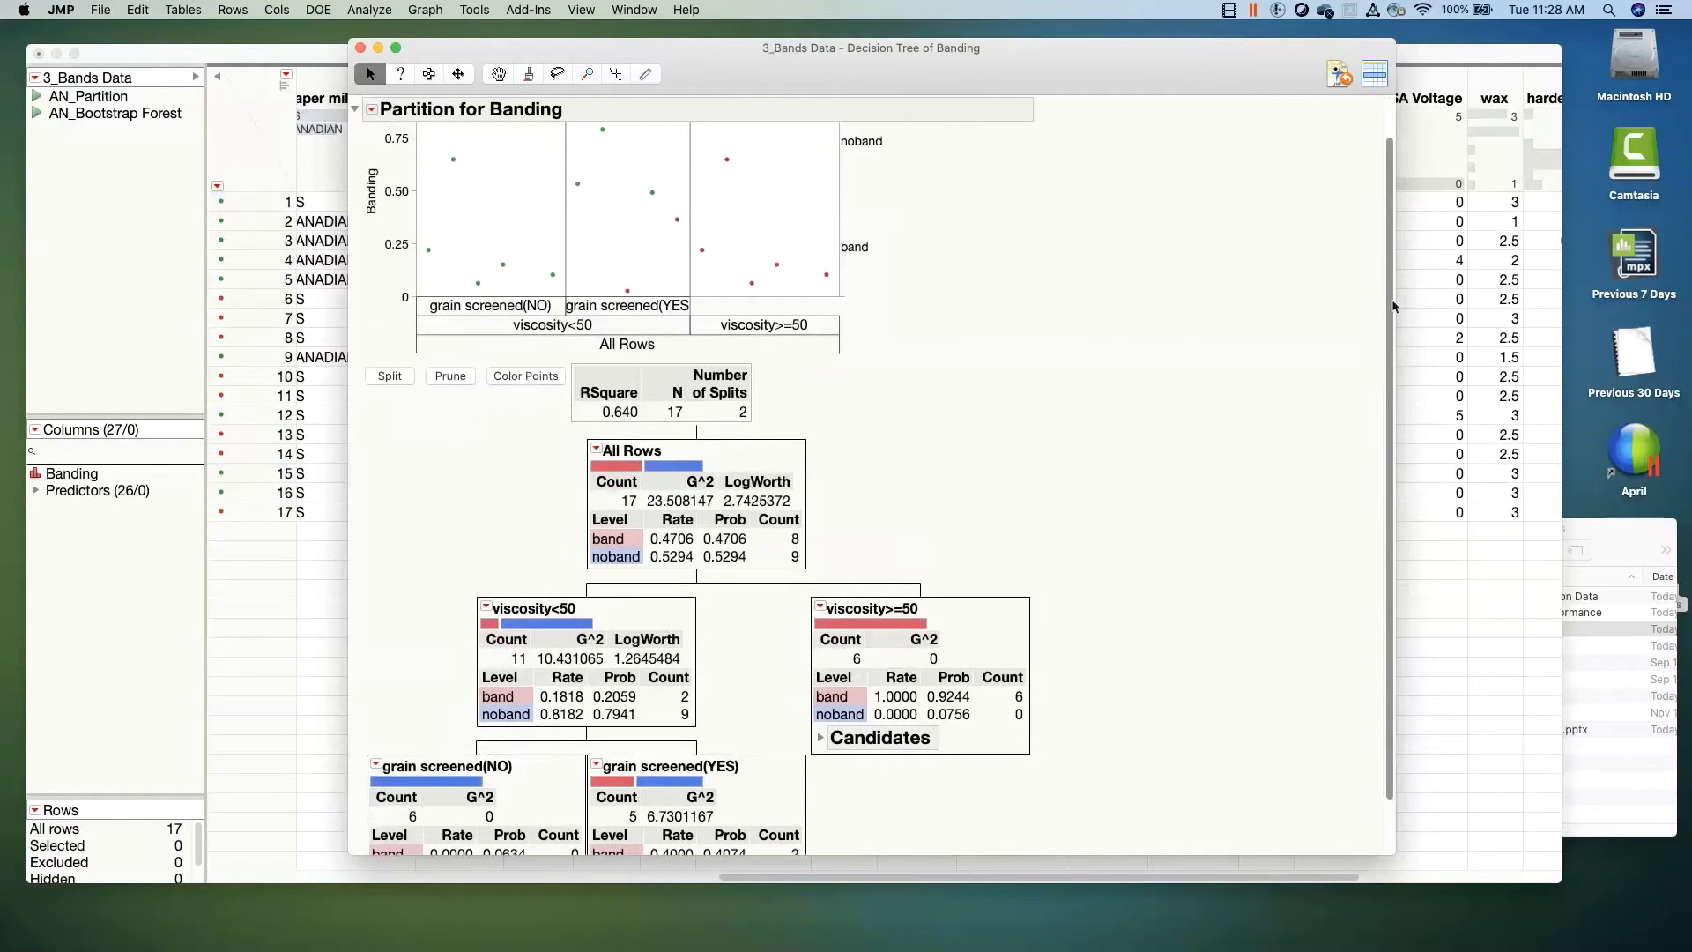
{"action": "left_click", "coordinate": [400, 413]}
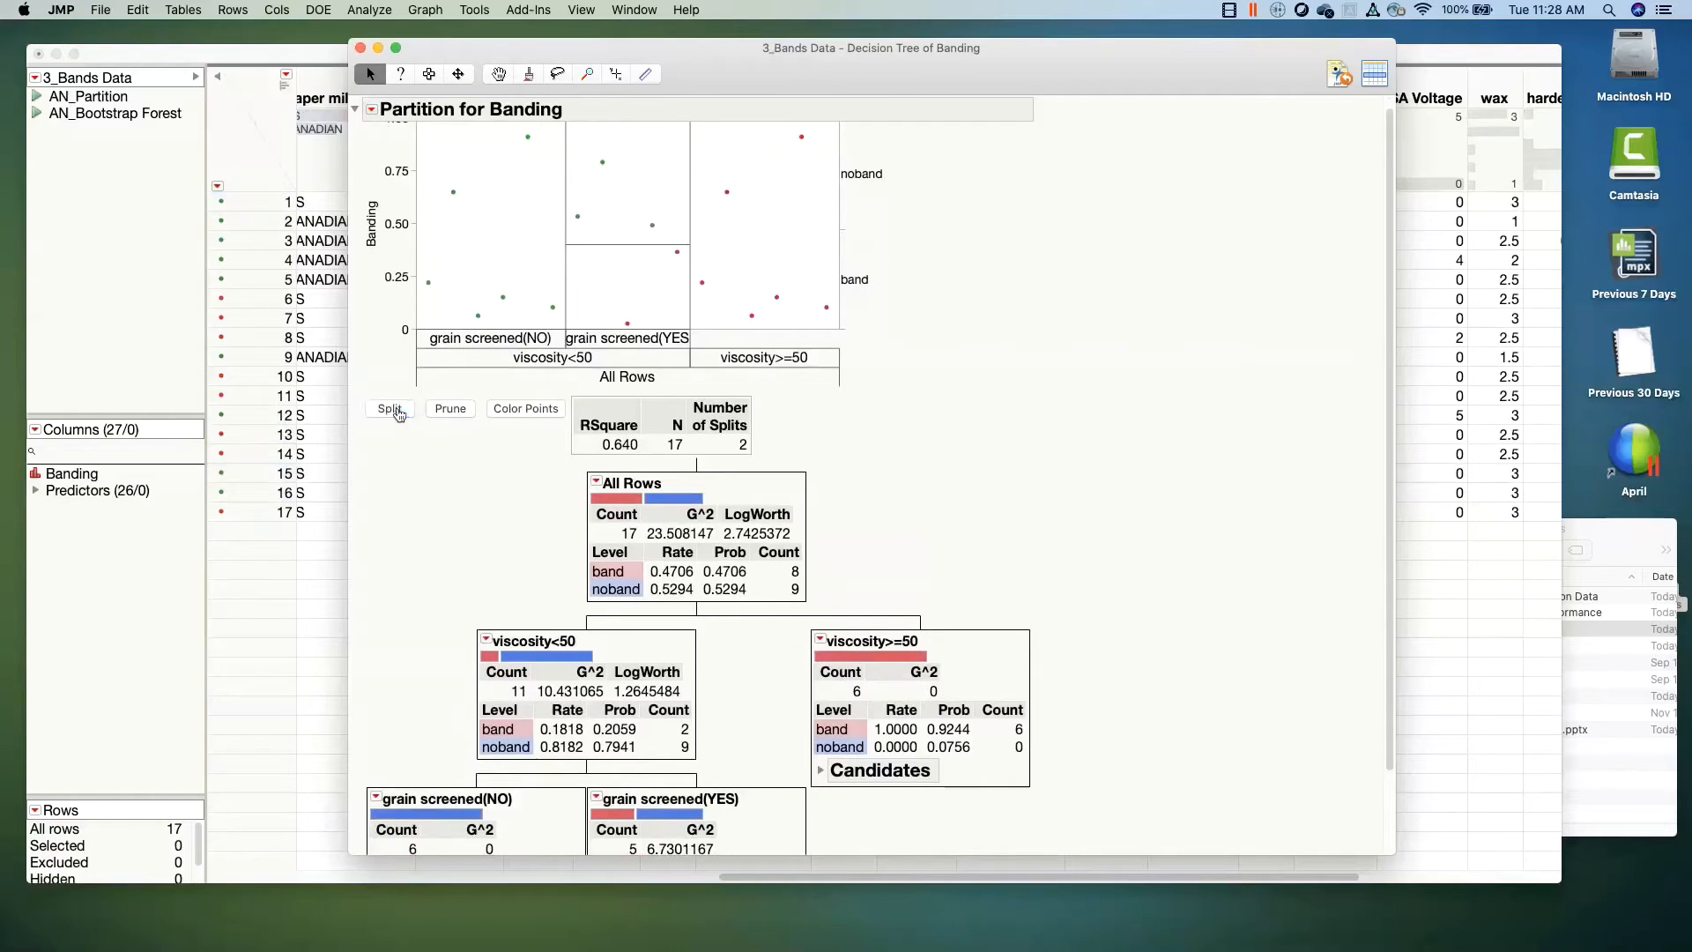
{"action": "scroll", "coordinate": [1393, 294], "scroll_direction": "up", "scroll_amount": 1}
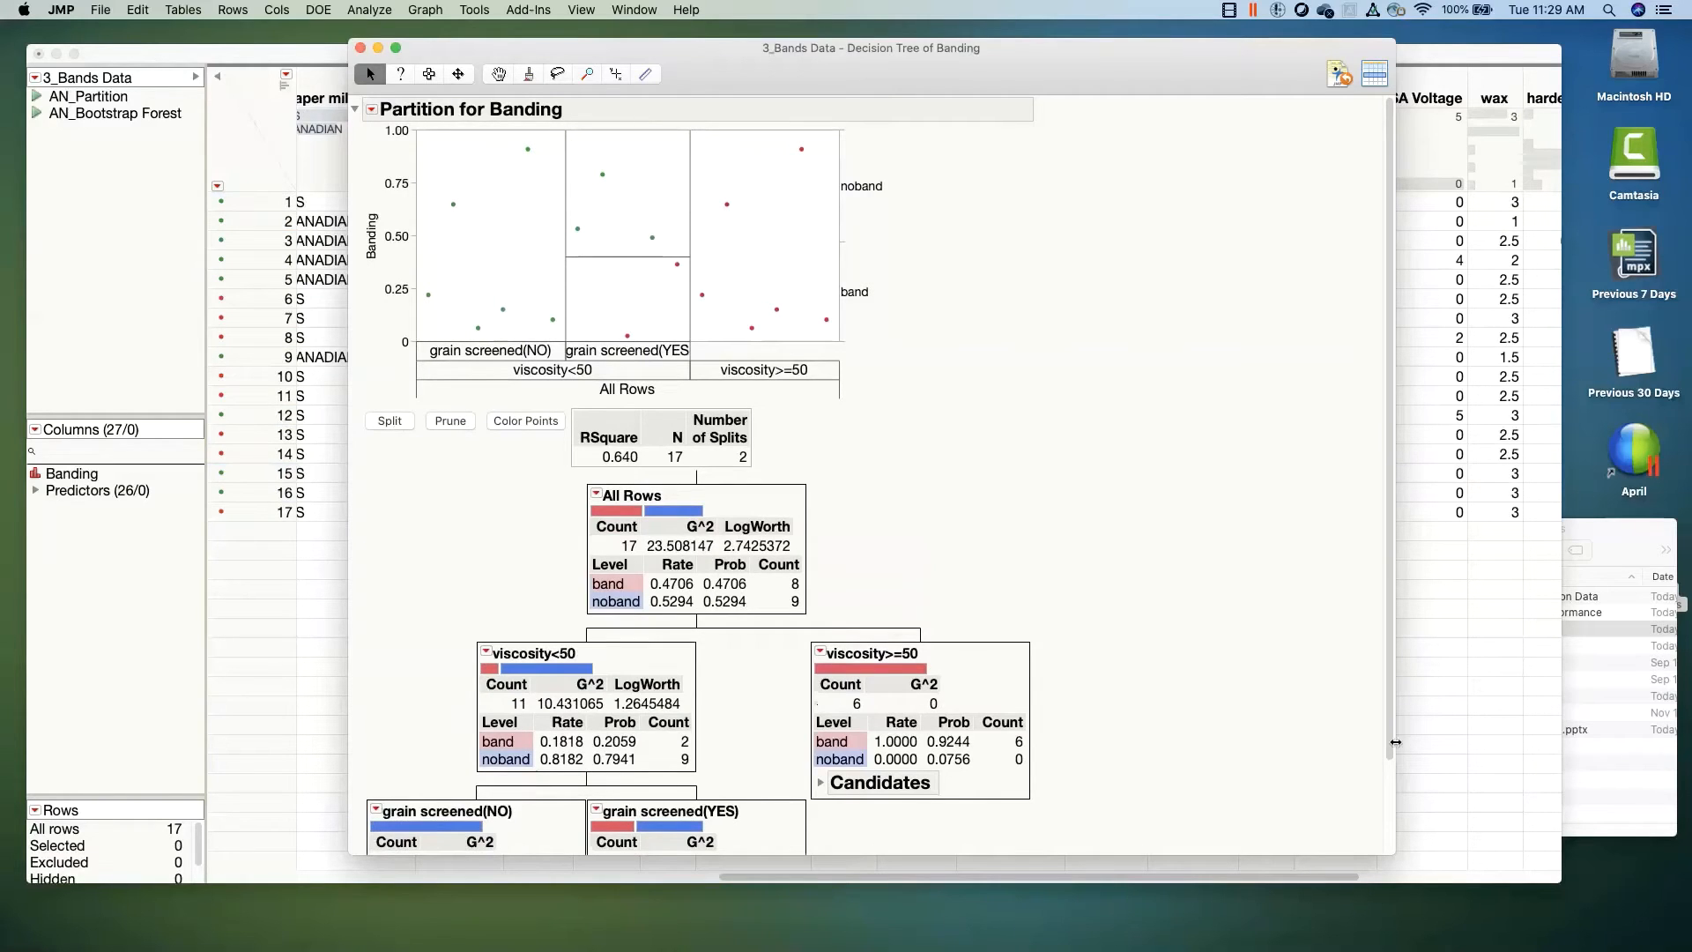
{"action": "left_click_drag", "start_coordinate": [1392, 749], "coordinate": [1384, 886]}
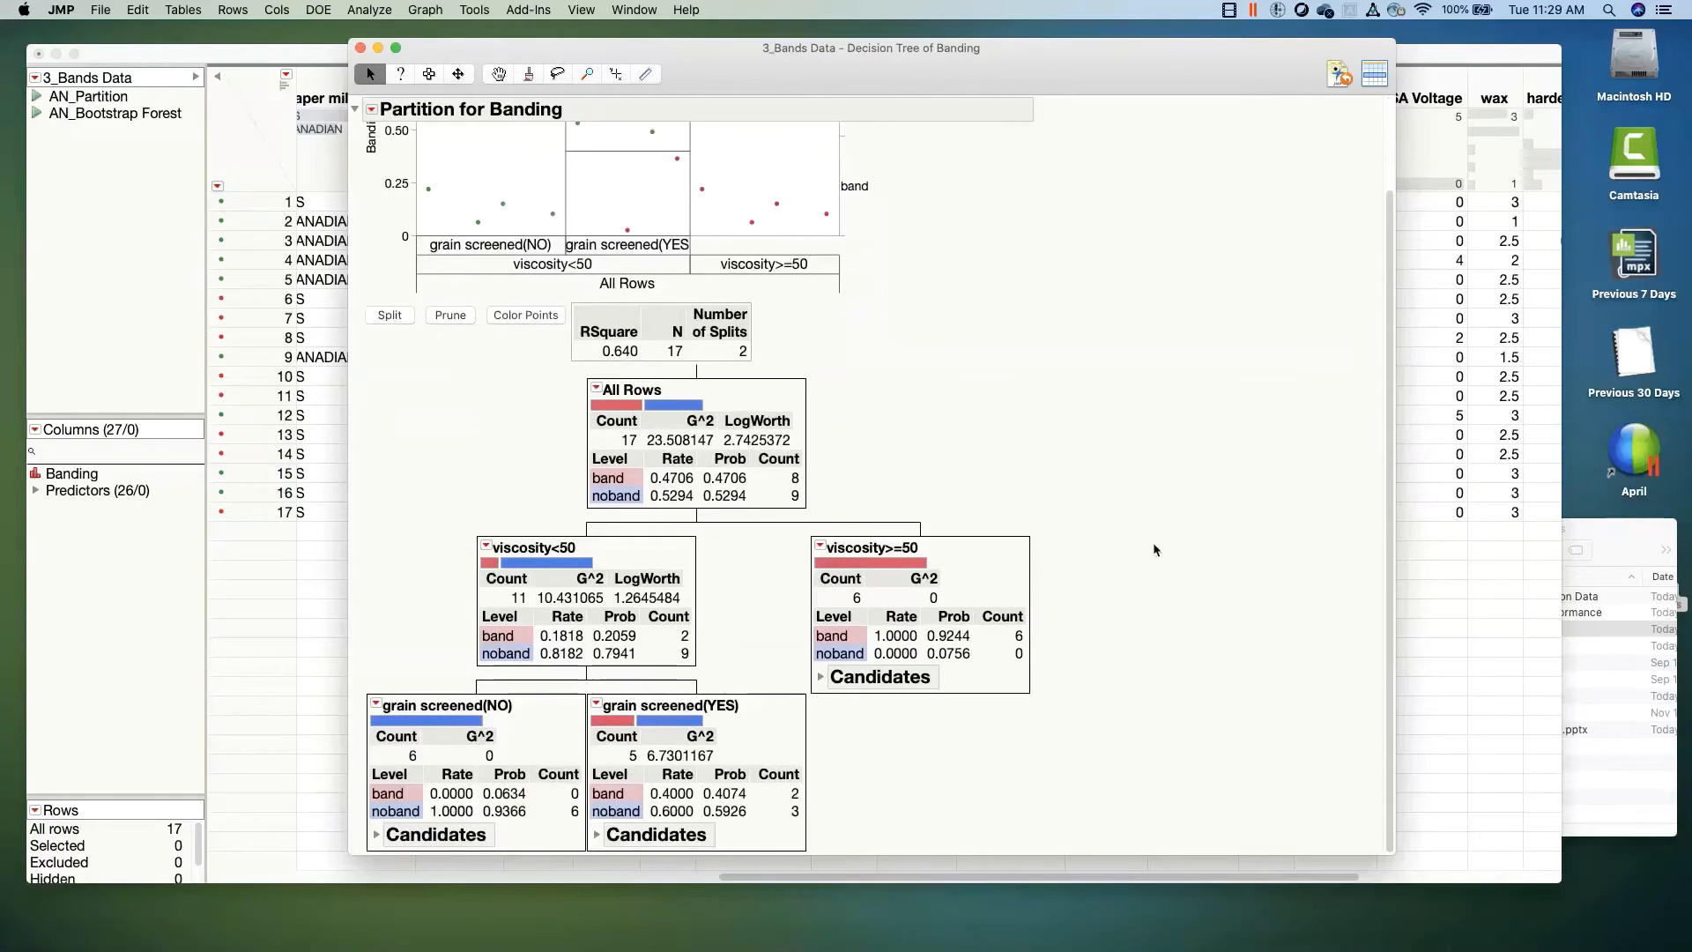
{"action": "mouse_move", "coordinate": [1155, 550]}
{"action": "left_mouse_down"}
{"action": "mouse_move", "coordinate": [583, 469]}
{"action": "mouse_move", "coordinate": [372, 774]}
{"action": "mouse_move", "coordinate": [881, 803]}
{"action": "mouse_move", "coordinate": [1107, 529]}
{"action": "left_mouse_up"}
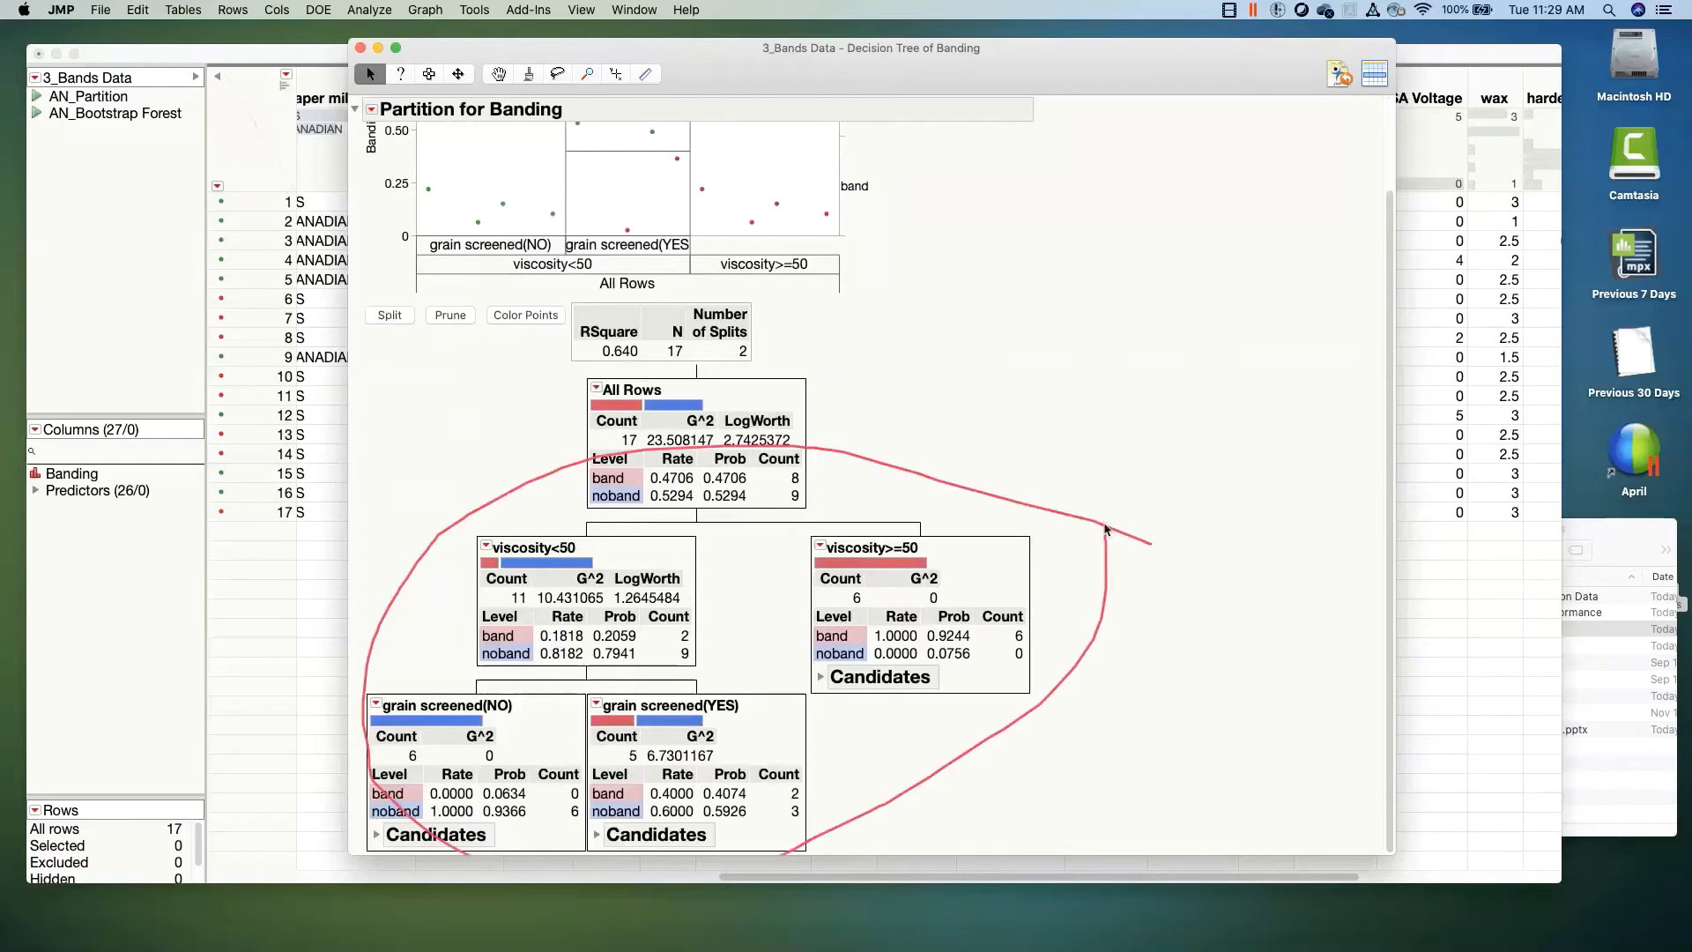
{"action": "scroll", "coordinate": [1389, 299], "scroll_direction": "up", "scroll_amount": 2}
{"action": "scroll", "coordinate": [1389, 300], "scroll_direction": "up", "scroll_amount": 3}
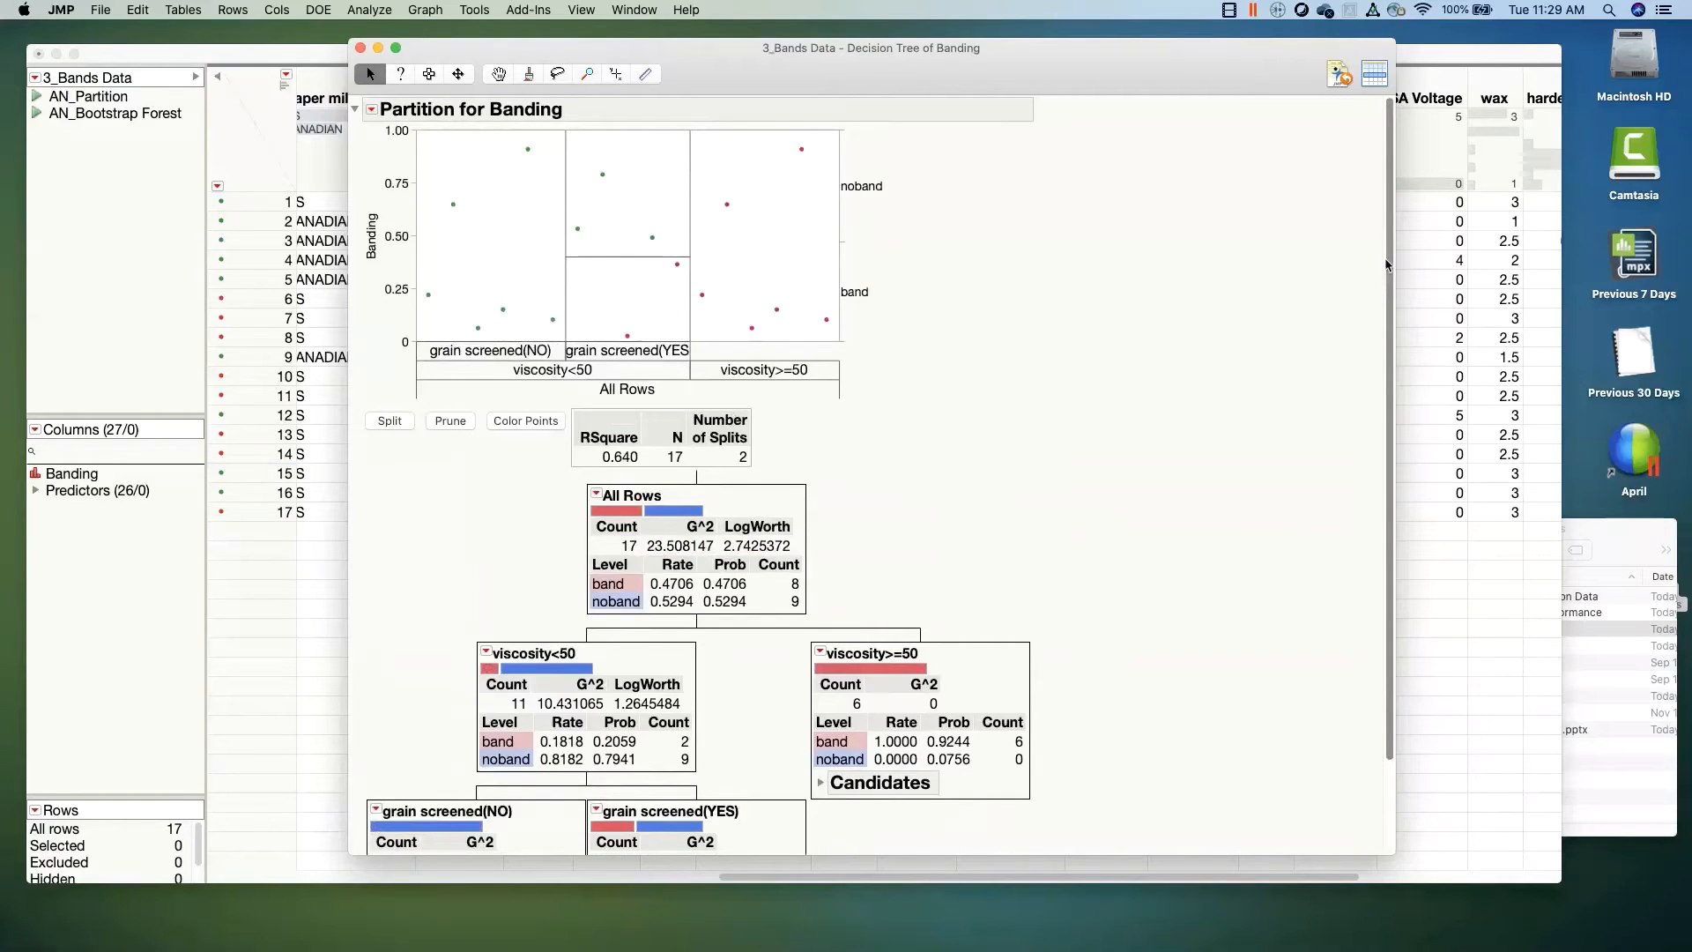
Step: Close the decision tree report and start a new Partition analysis with recalled roles, Banding as response and the predictors as factors
{"action": "left_click_drag", "start_coordinate": [863, 82], "coordinate": [826, 84]}
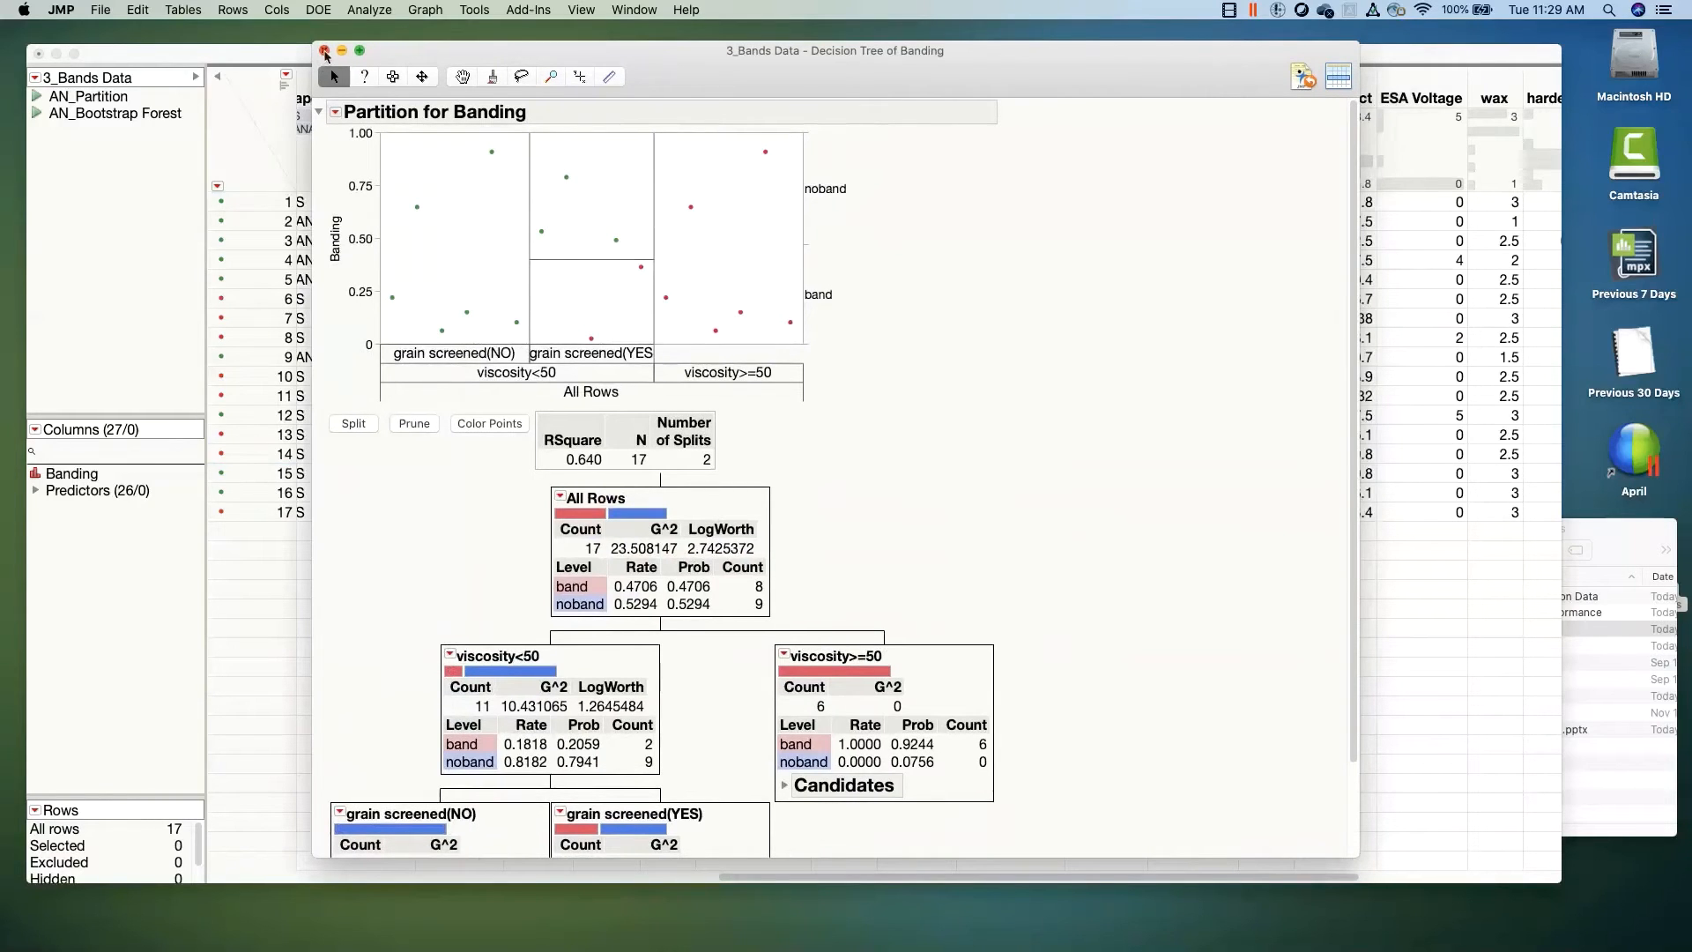
{"action": "left_click", "coordinate": [324, 51]}
{"action": "left_click", "coordinate": [360, 13]}
{"action": "mouse_move", "coordinate": [410, 150]}
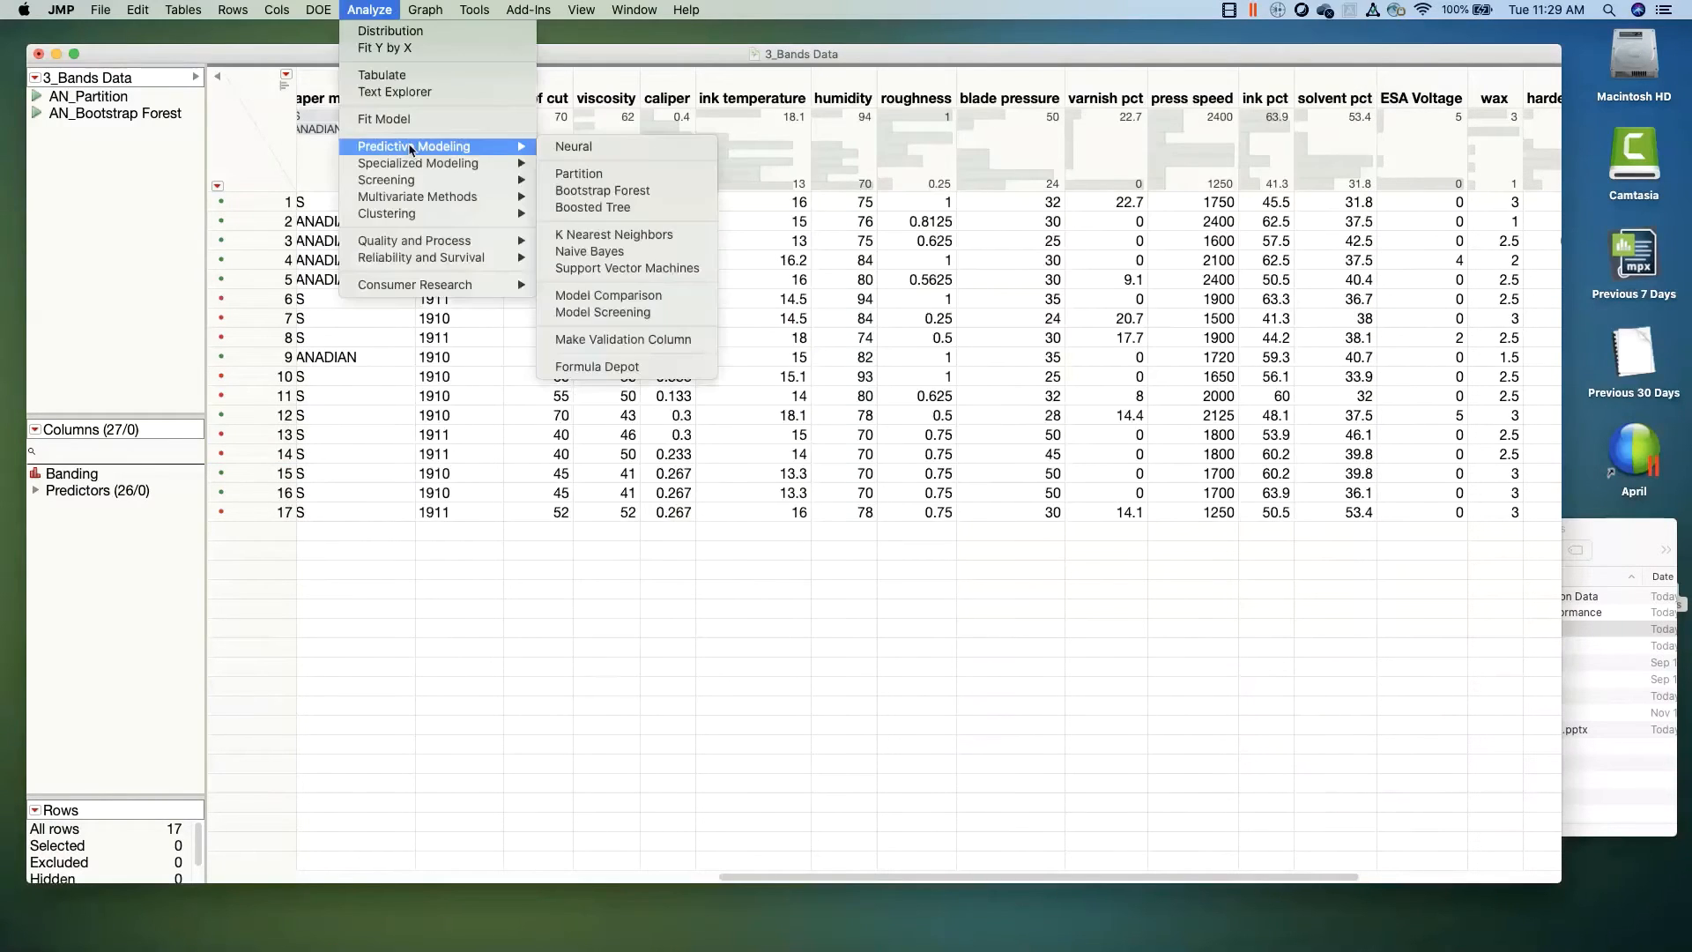
{"action": "left_click", "coordinate": [580, 173]}
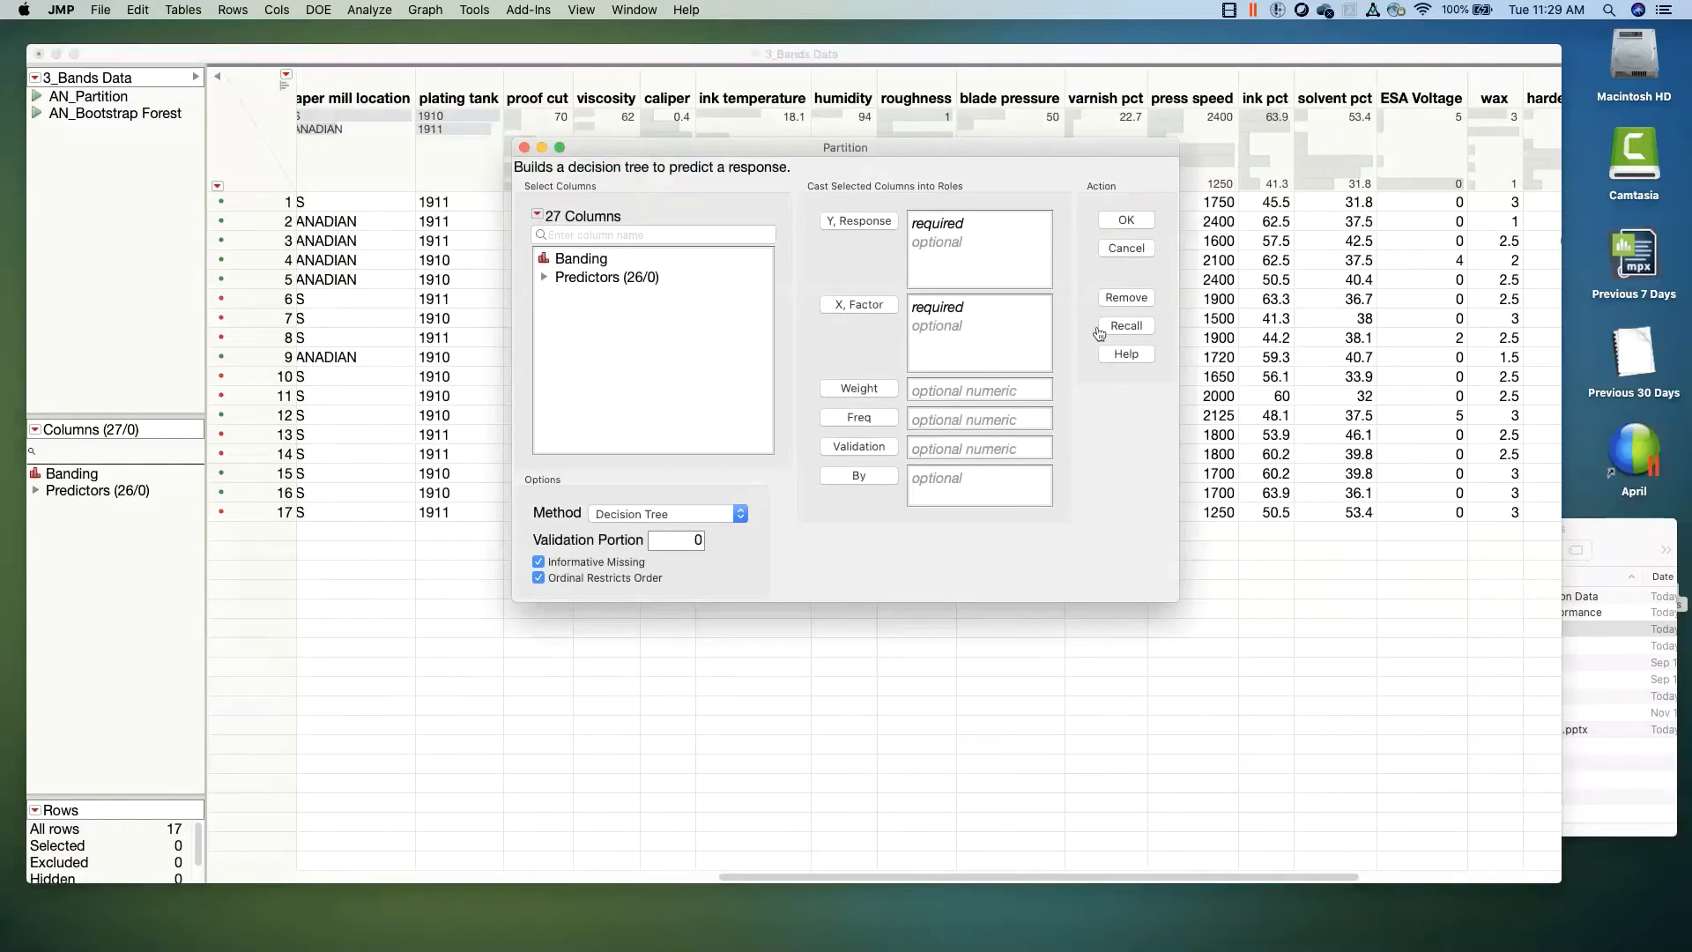
{"action": "left_click", "coordinate": [1100, 329]}
{"action": "left_click_drag", "start_coordinate": [1002, 153], "coordinate": [1019, 113]}
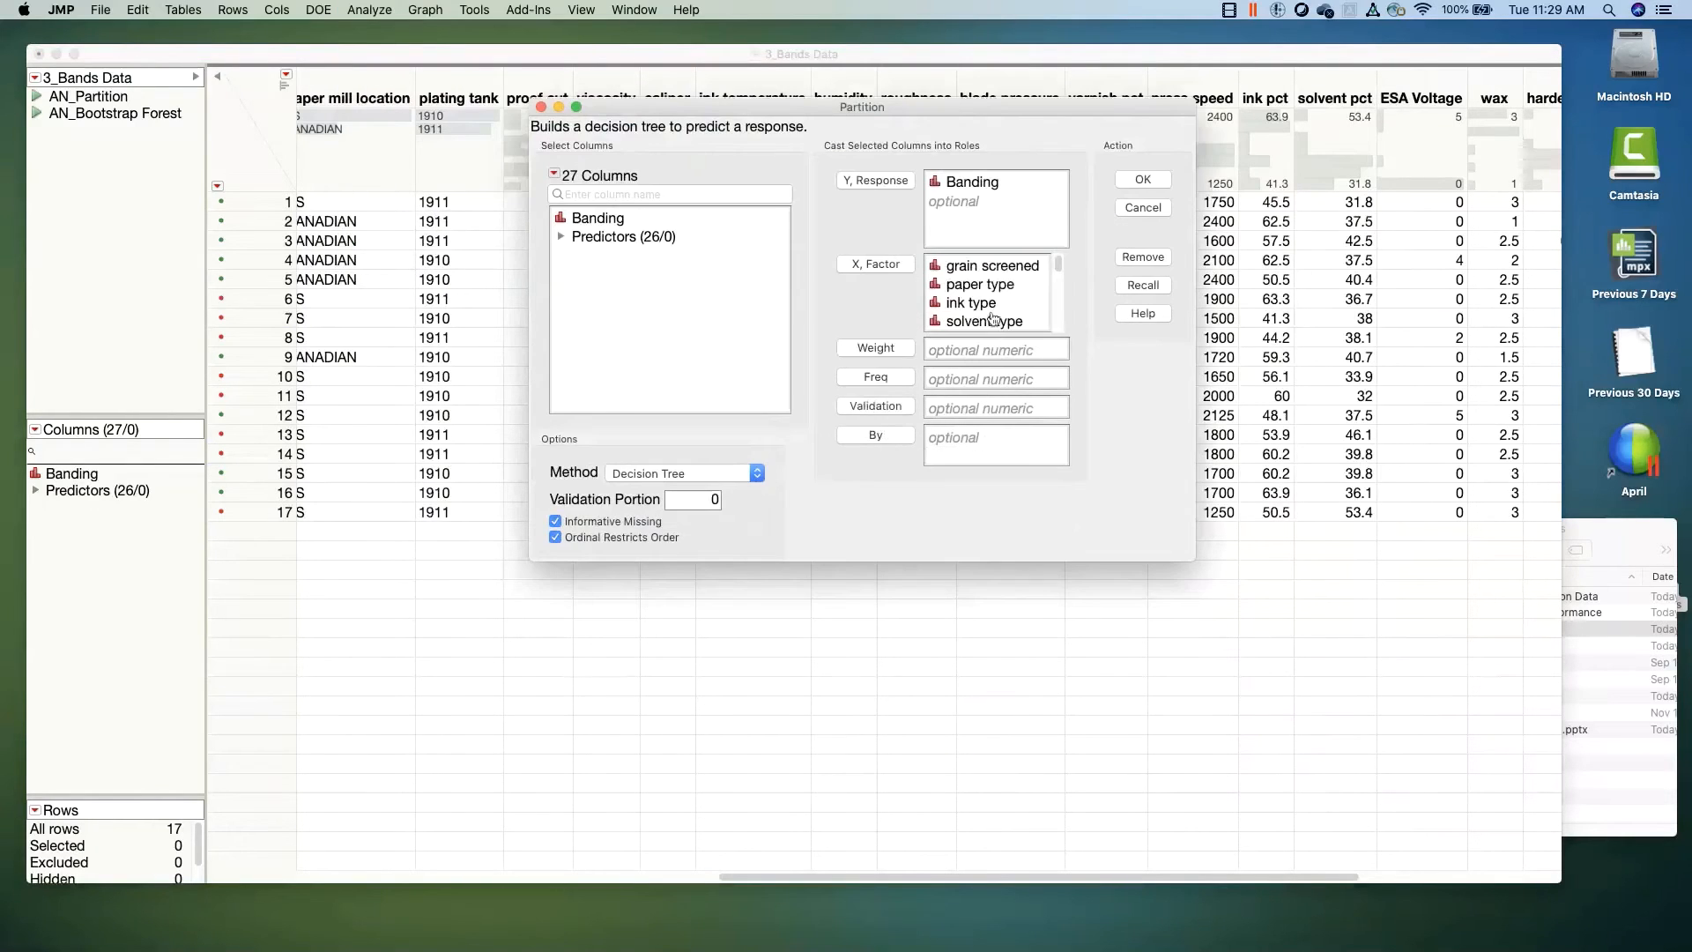
Step: Change the Partition method to Bootstrap Forest and proceed to its specification
{"action": "left_click", "coordinate": [758, 475]}
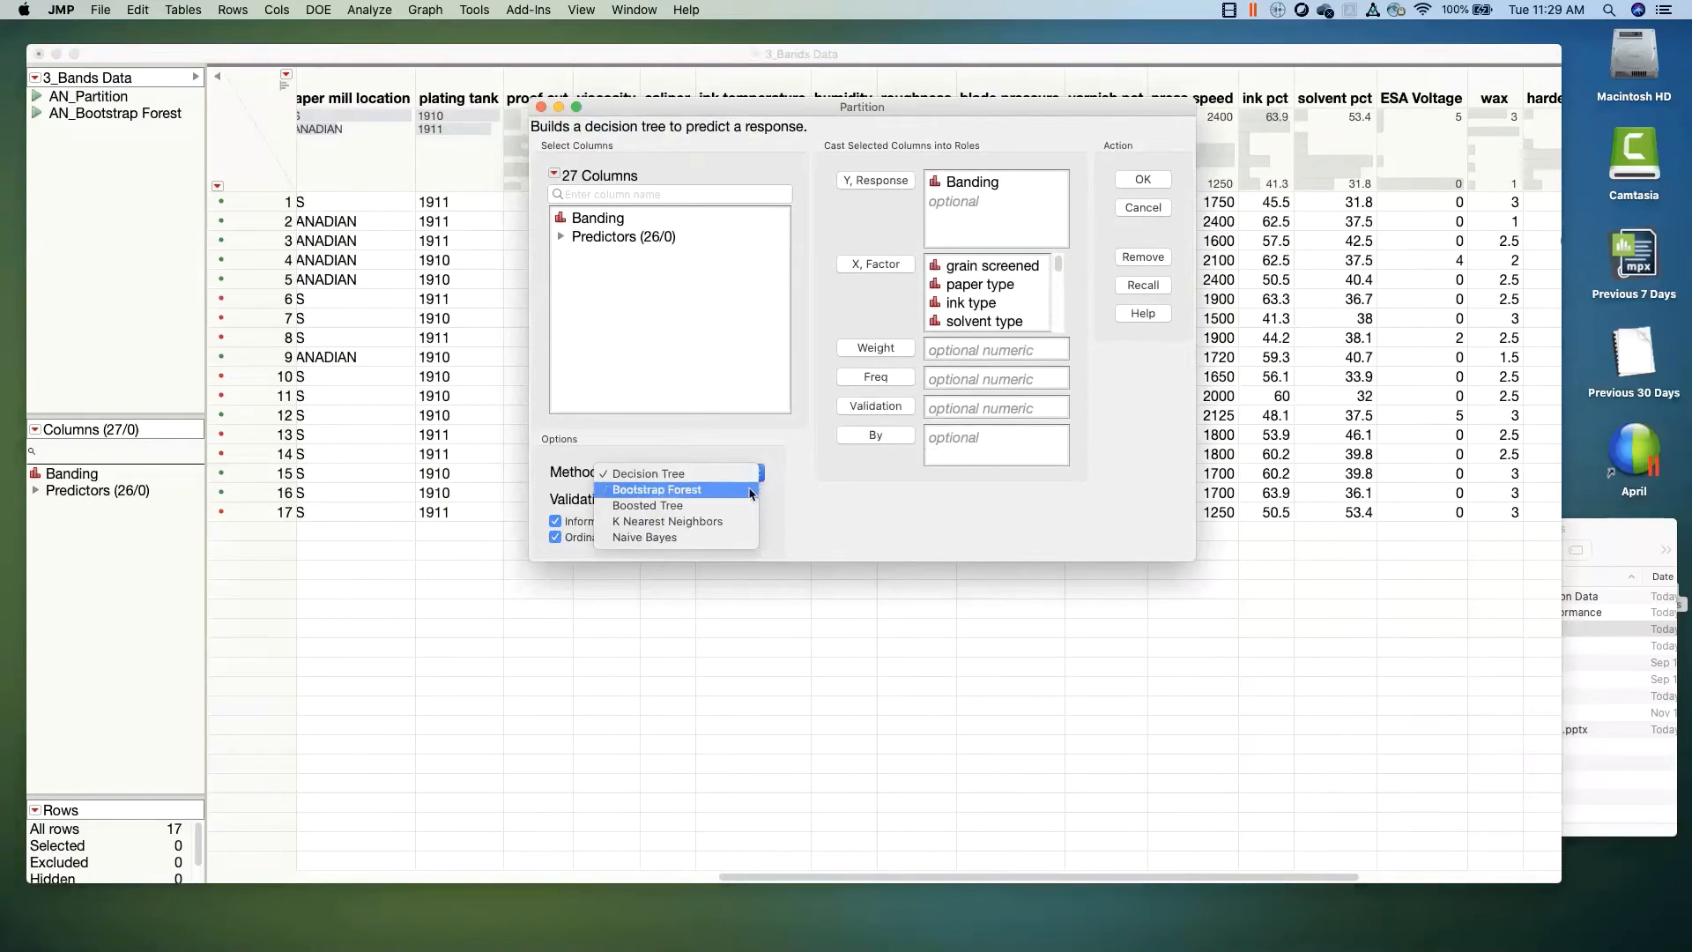
{"action": "left_click", "coordinate": [751, 492]}
{"action": "left_click_drag", "start_coordinate": [827, 116], "coordinate": [603, 103]}
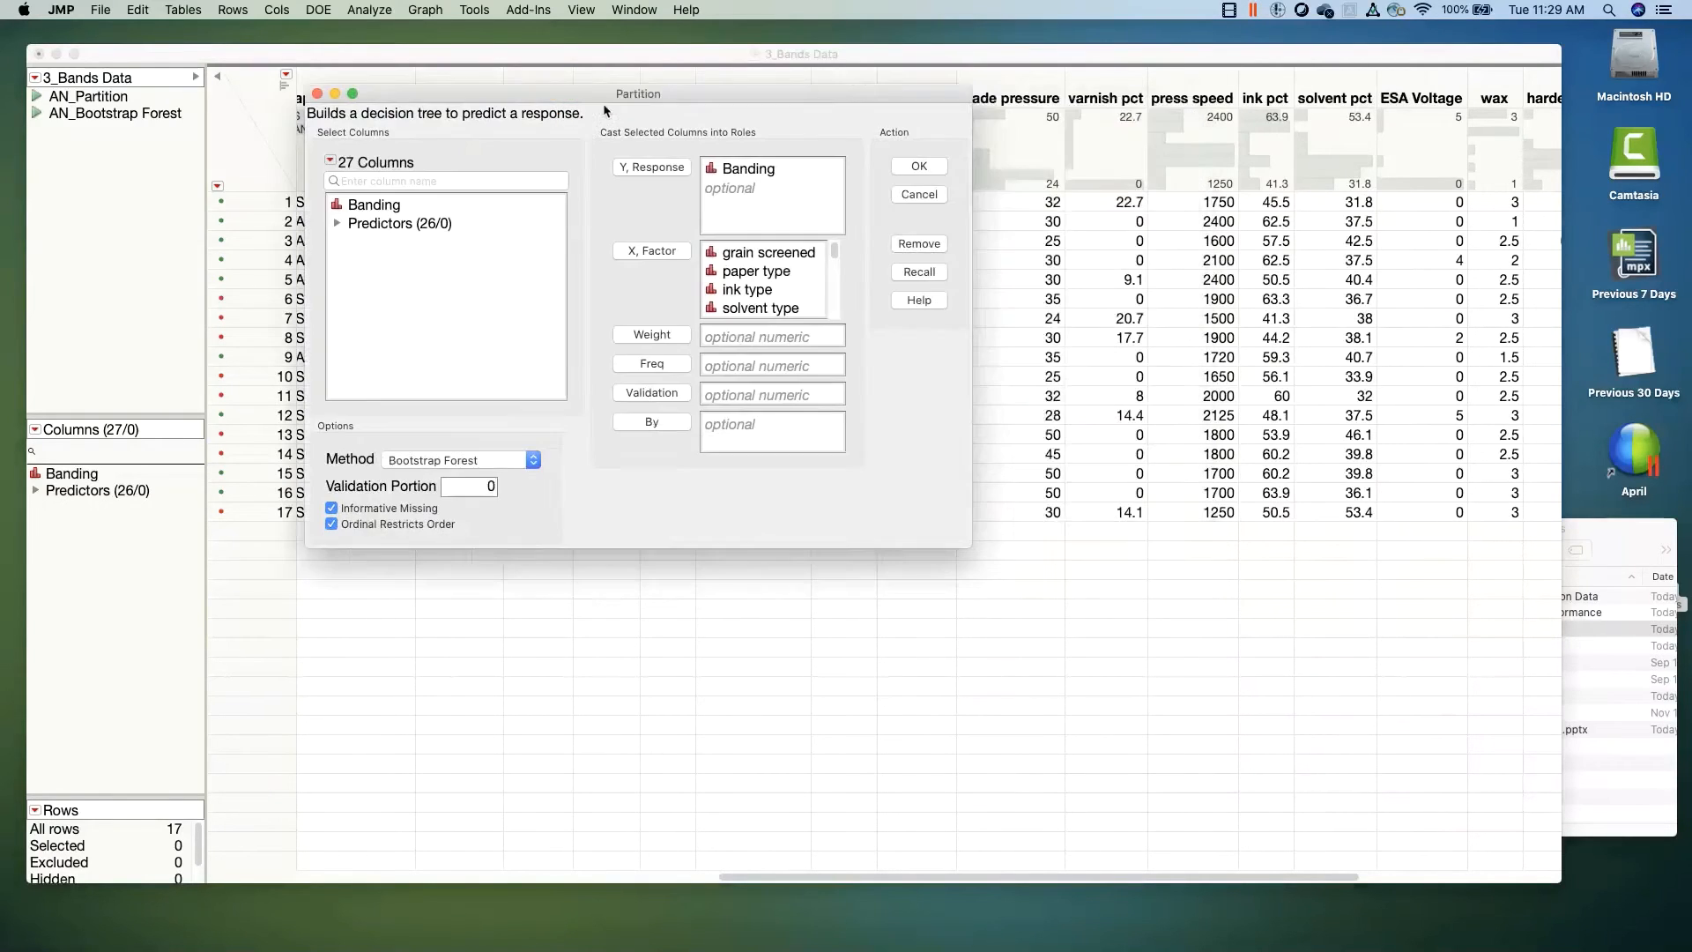
{"action": "left_click", "coordinate": [917, 167]}
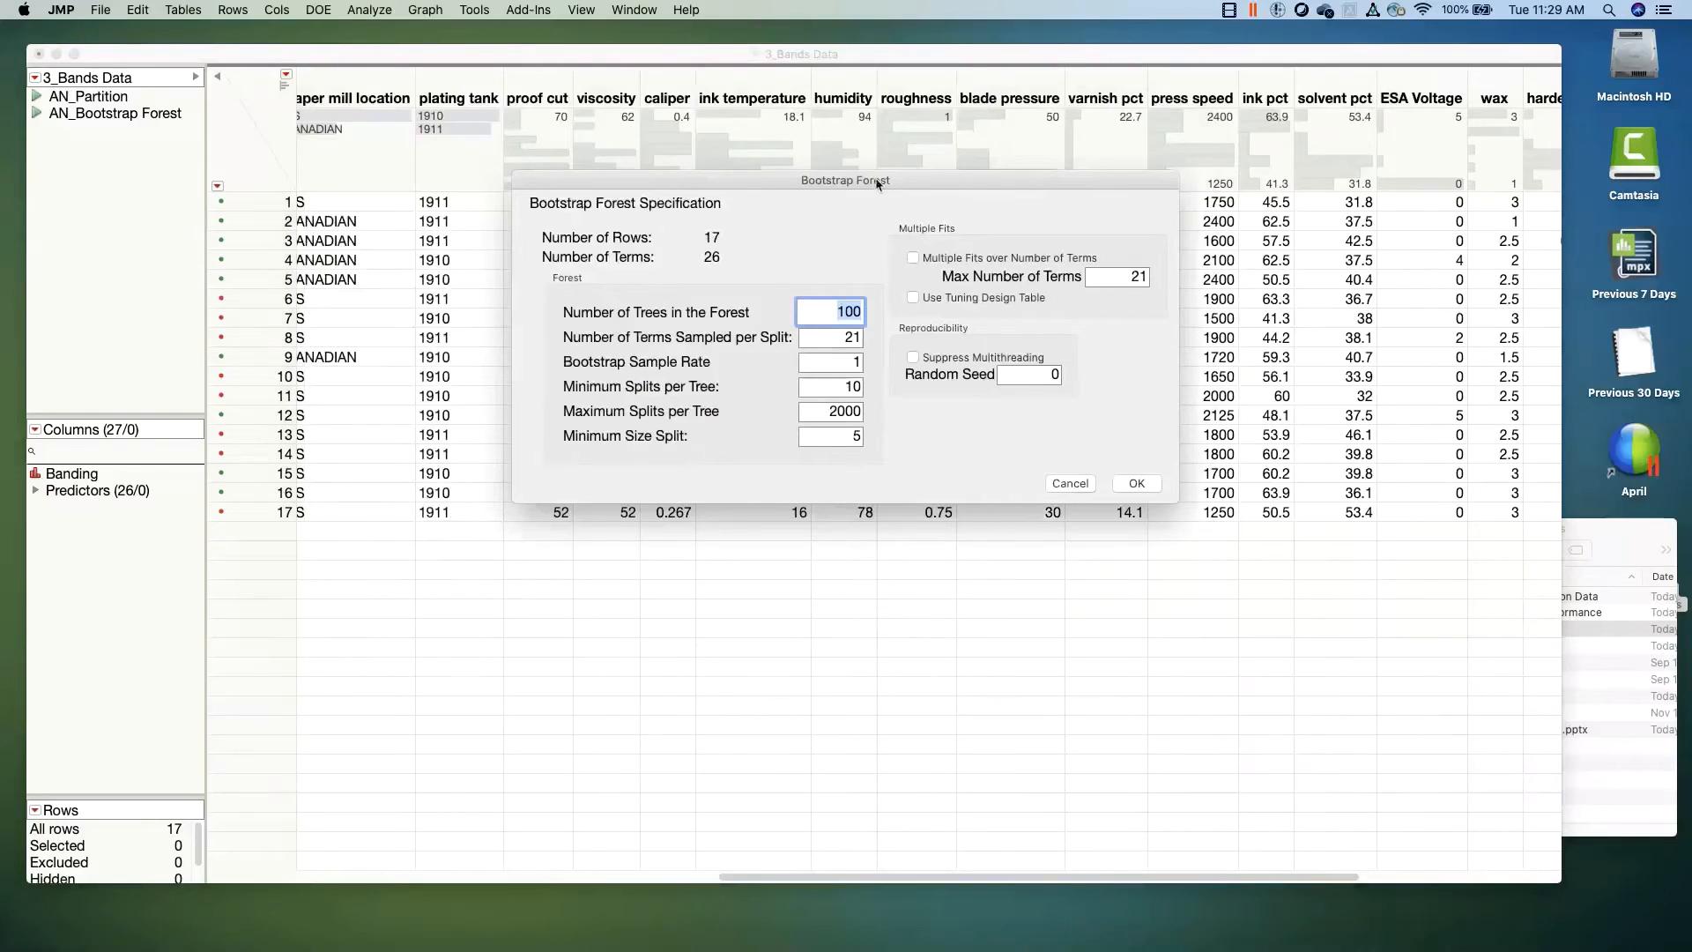
Step: Set the number of trees in the forest to 1000 and move the specification dialog aside
{"action": "left_click_drag", "start_coordinate": [877, 183], "coordinate": [784, 162]}
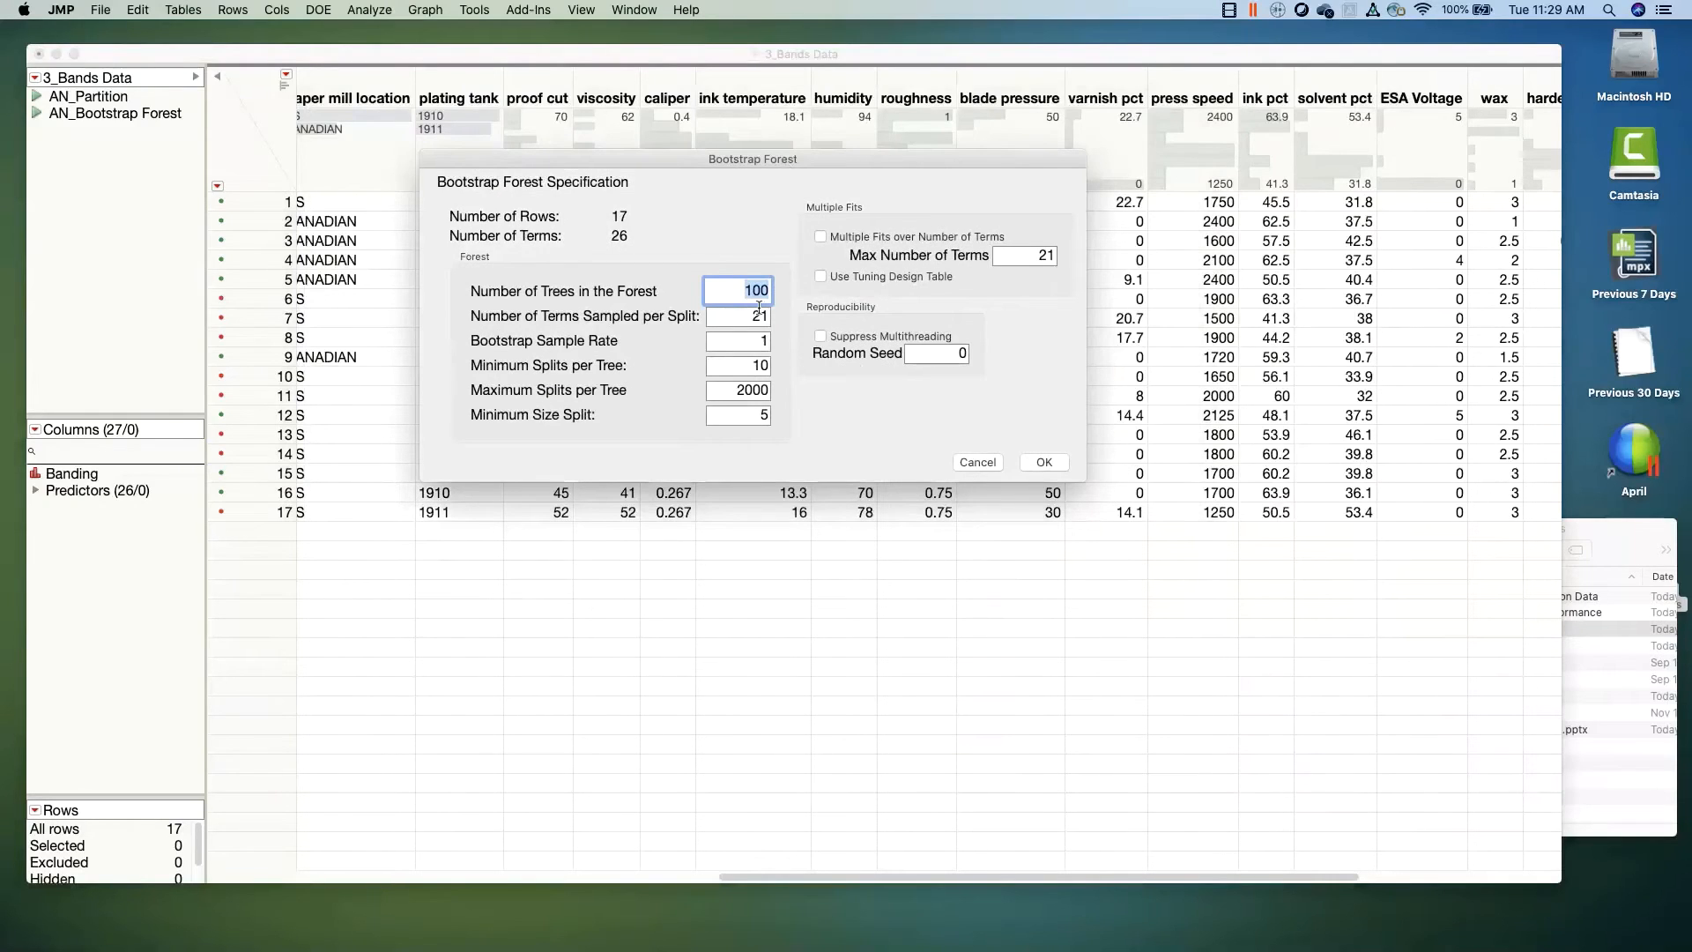
{"action": "type", "text": "1000"}
{"action": "left_click_drag", "start_coordinate": [800, 154], "coordinate": [793, 116]}
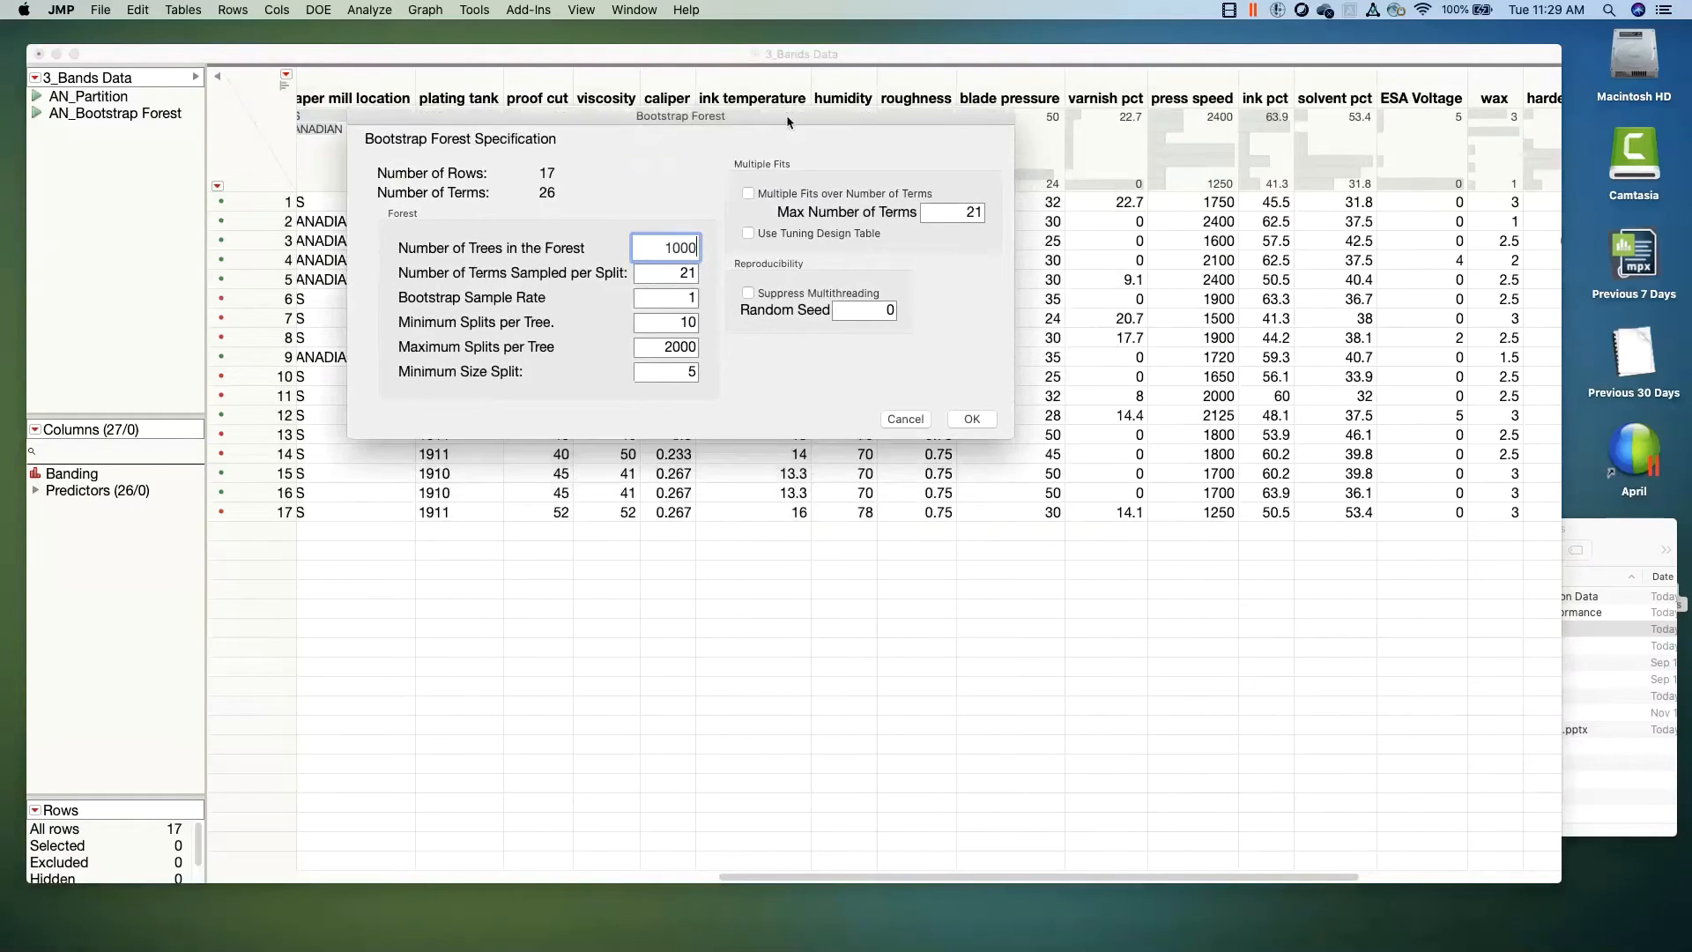
Step: Set the Minimum Size Split to 1 and run the Bootstrap Forest for Banding
{"action": "double_click", "coordinate": [690, 372]}
{"action": "type", "text": "1"}
{"action": "left_click", "coordinate": [765, 387]}
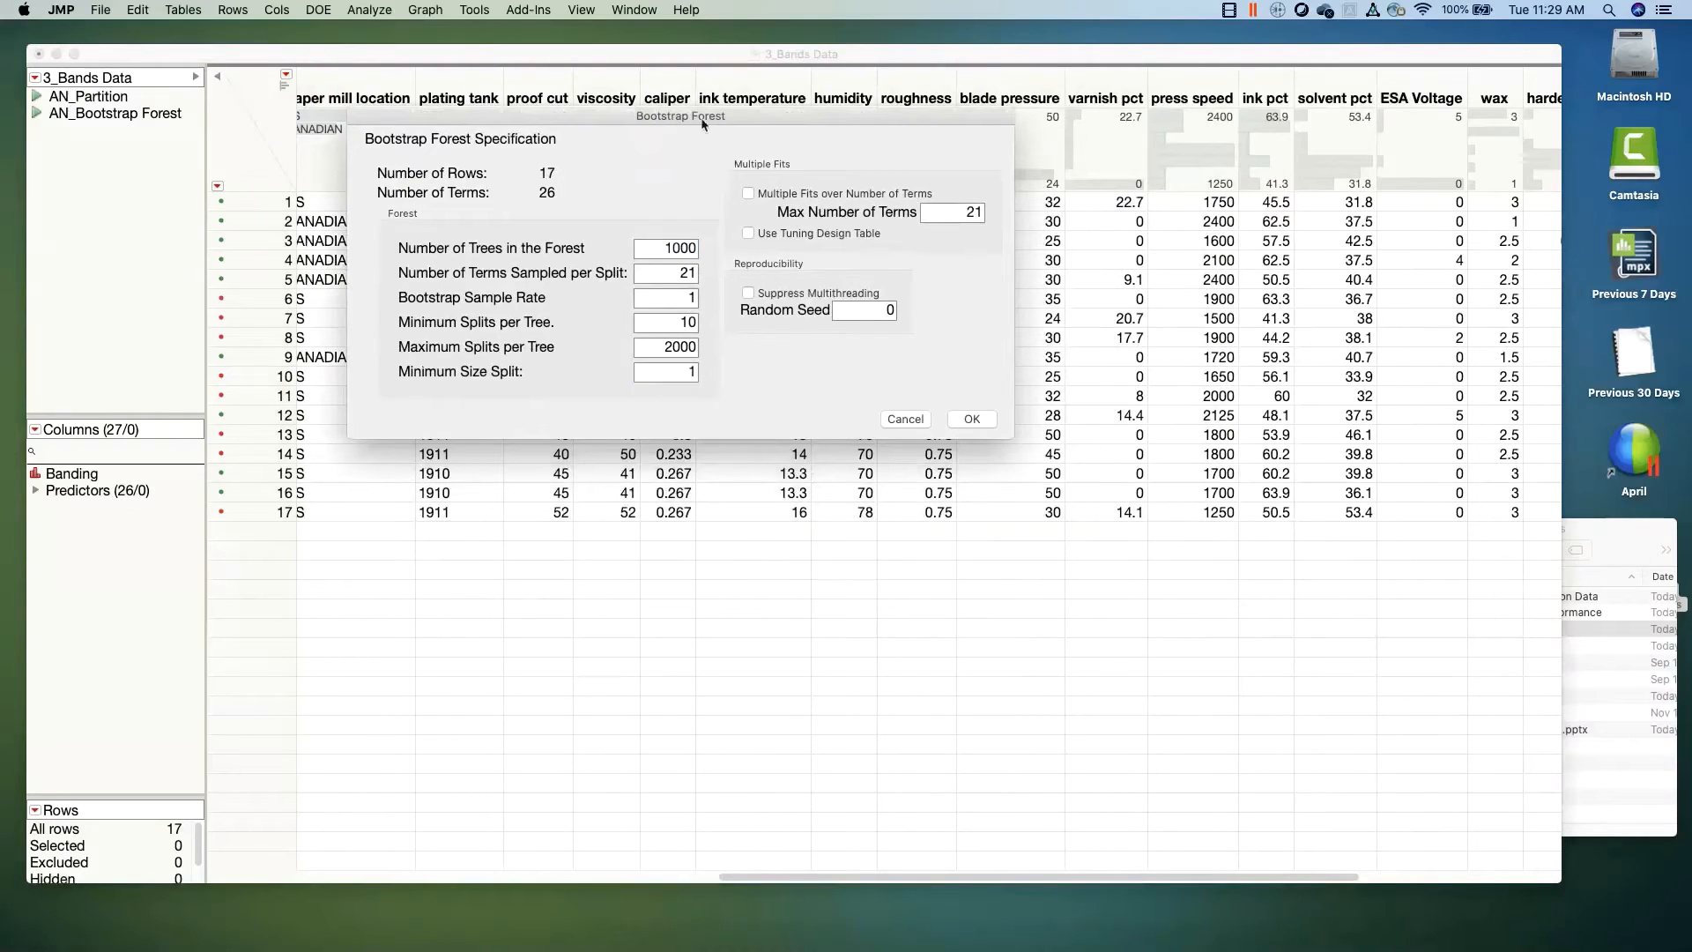
{"action": "left_click_drag", "start_coordinate": [703, 124], "coordinate": [695, 105]}
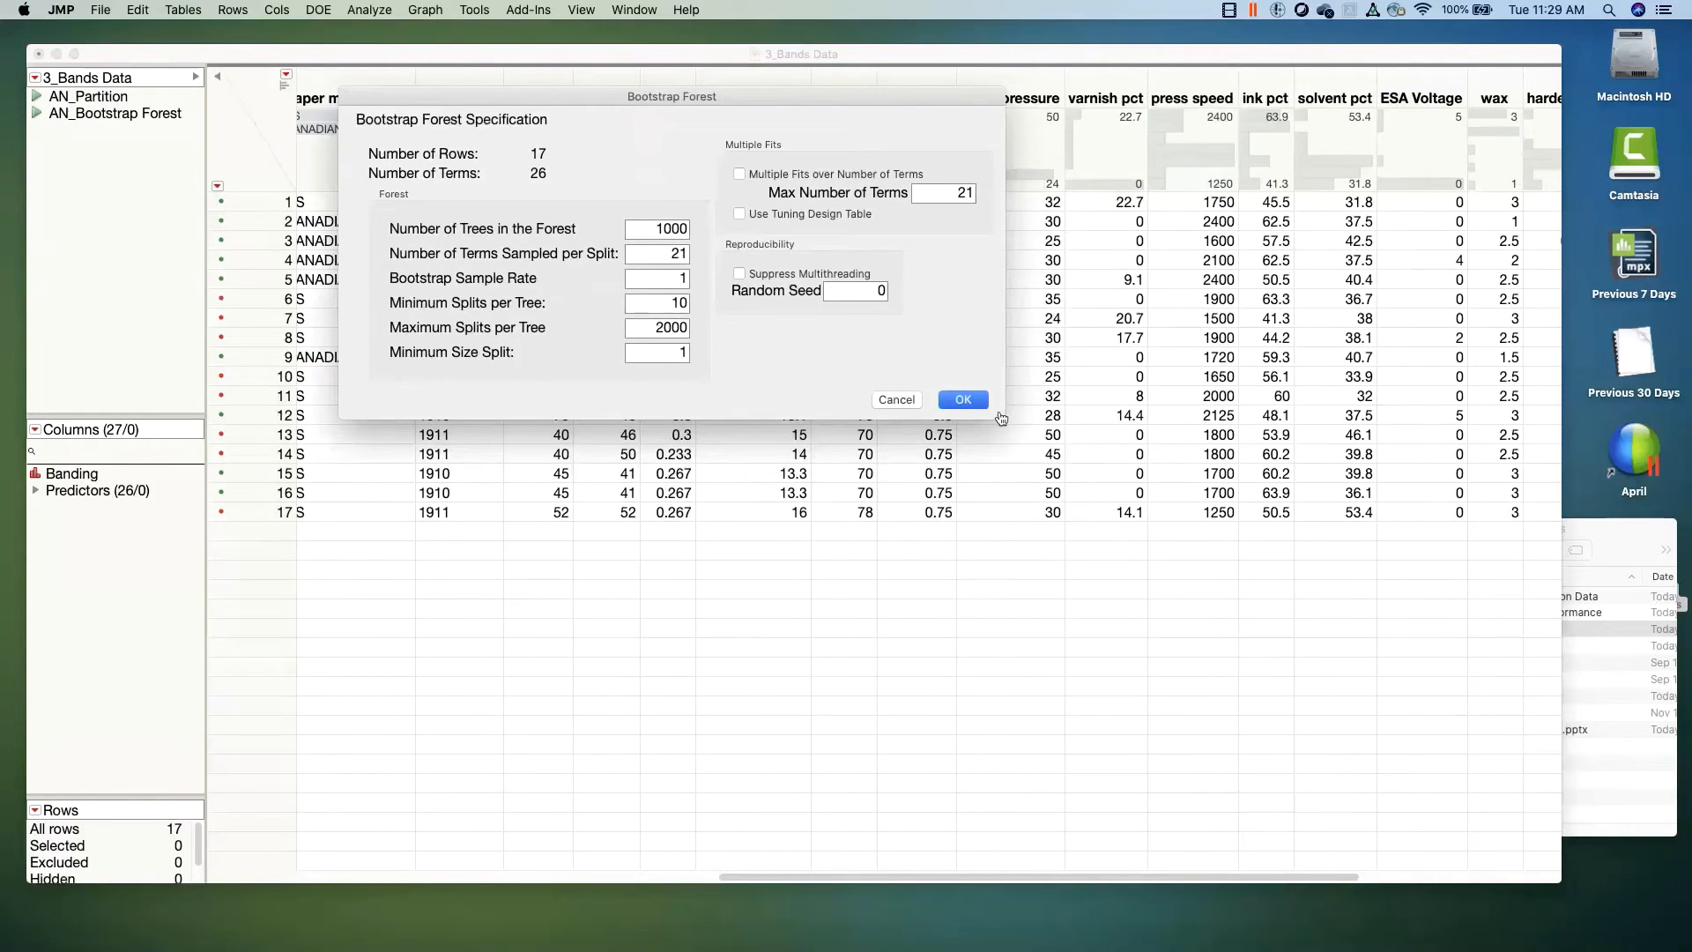
Step: Collapse the Specifications and Overall Statistics sections and show the forest's individual trees with names, expanding the Tree Views list
{"action": "left_click", "coordinate": [275, 179]}
{"action": "left_click", "coordinate": [275, 207]}
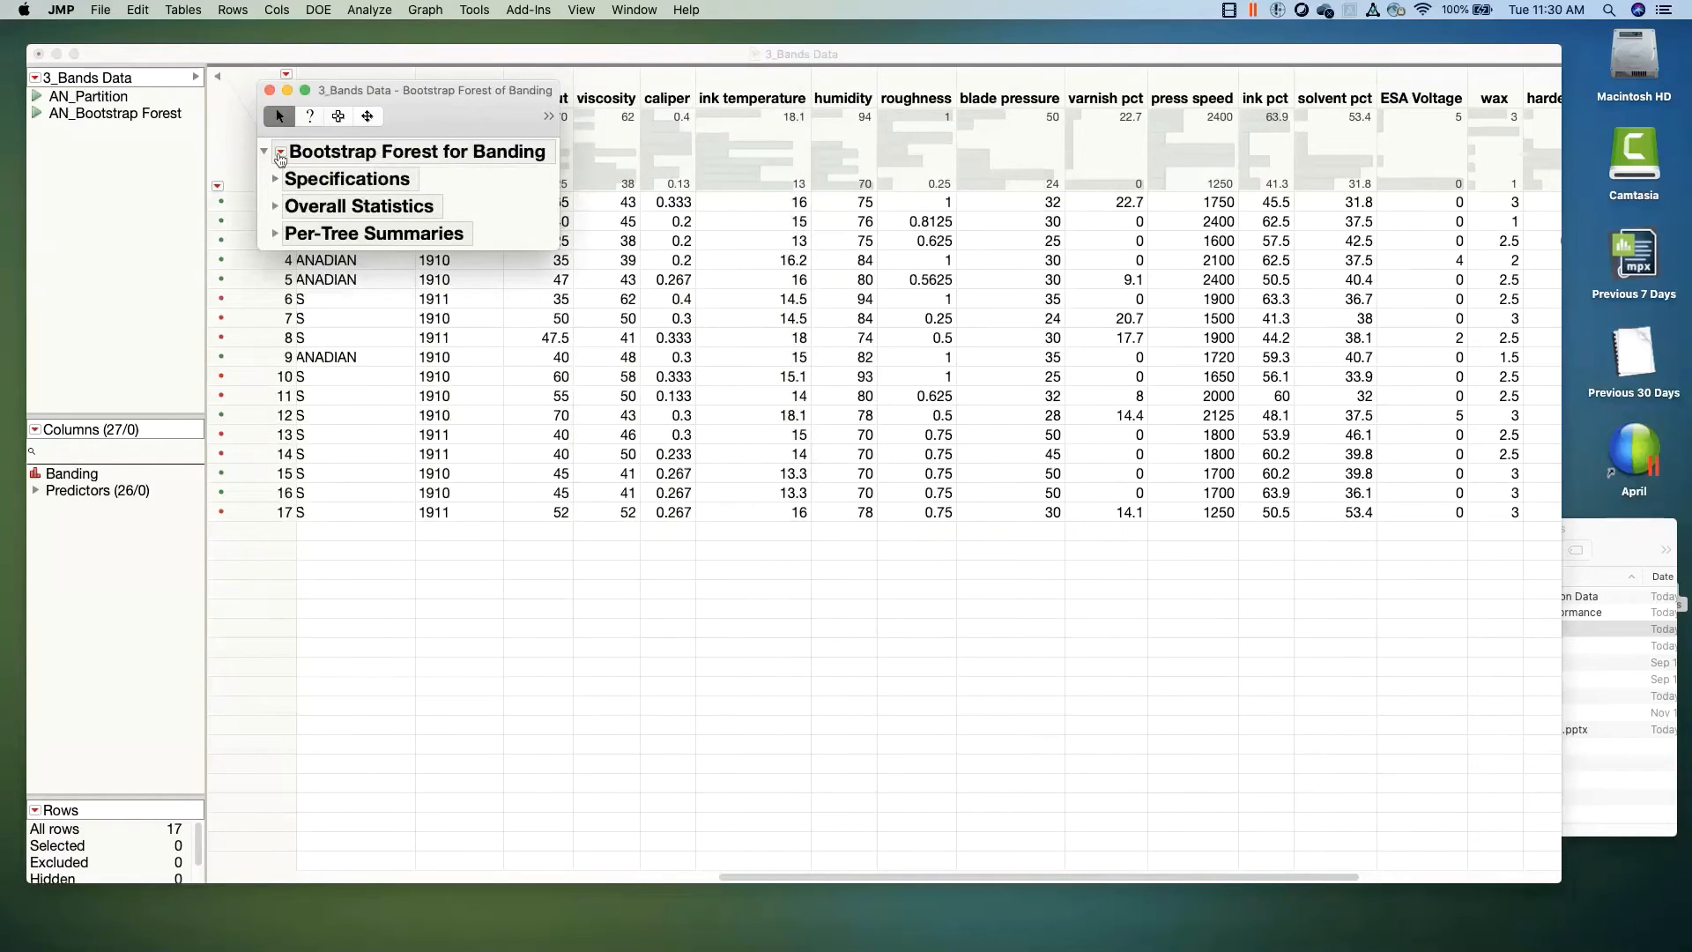
{"action": "left_click", "coordinate": [280, 157]}
{"action": "mouse_move", "coordinate": [353, 180]}
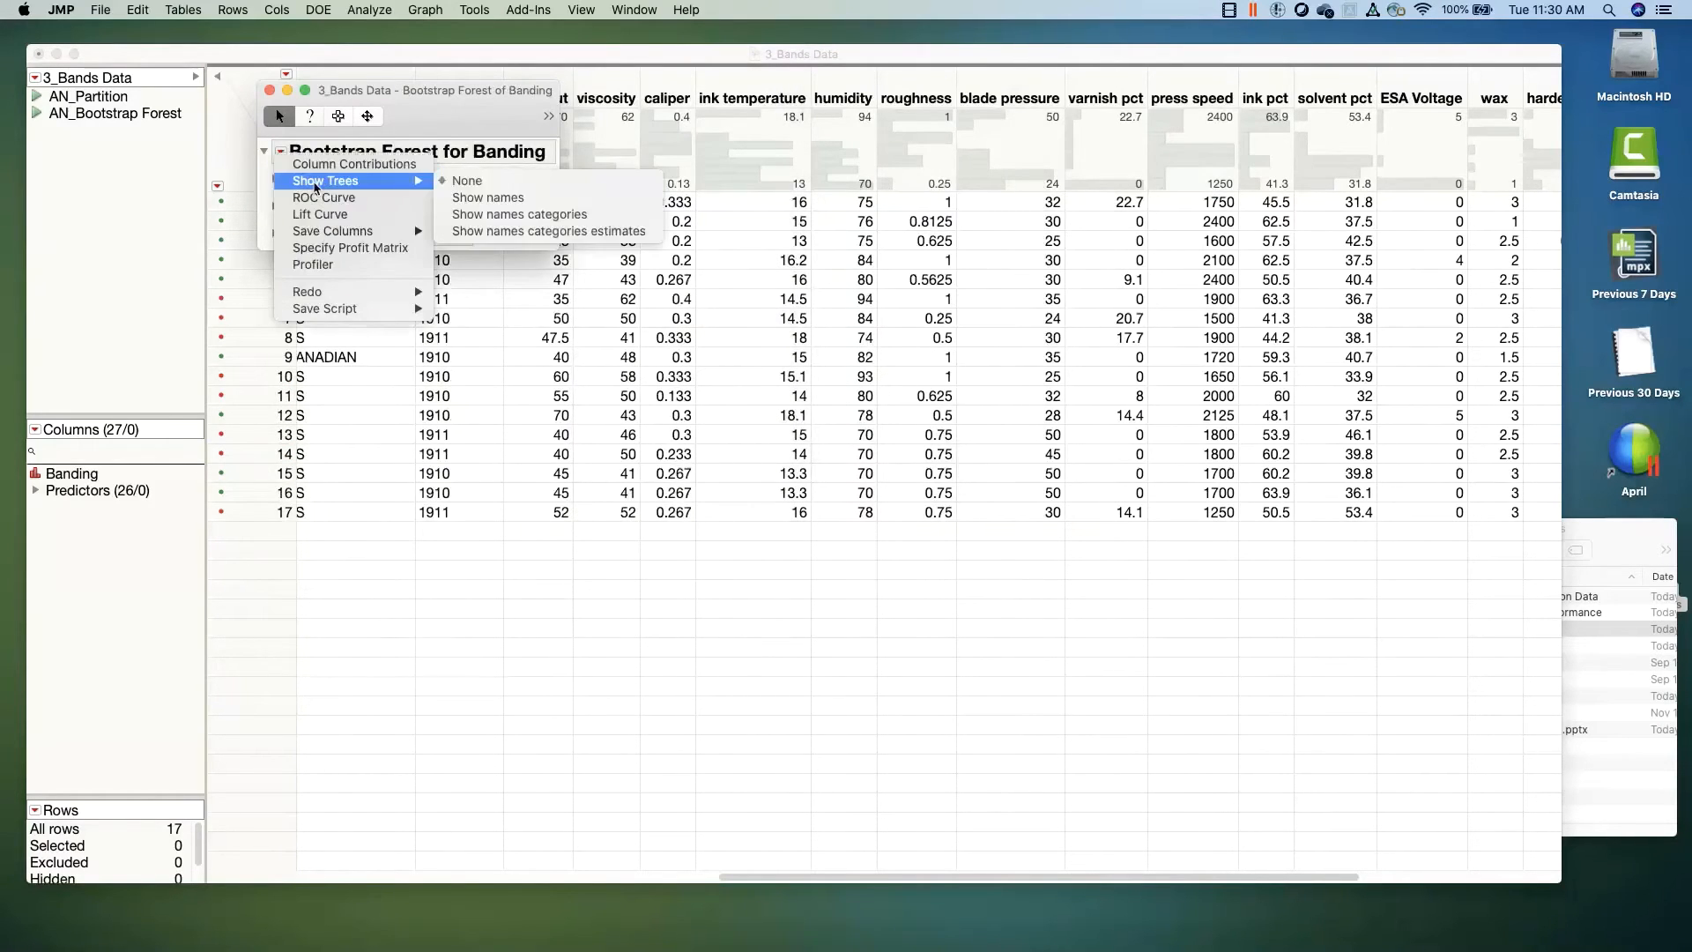
{"action": "left_click", "coordinate": [468, 200]}
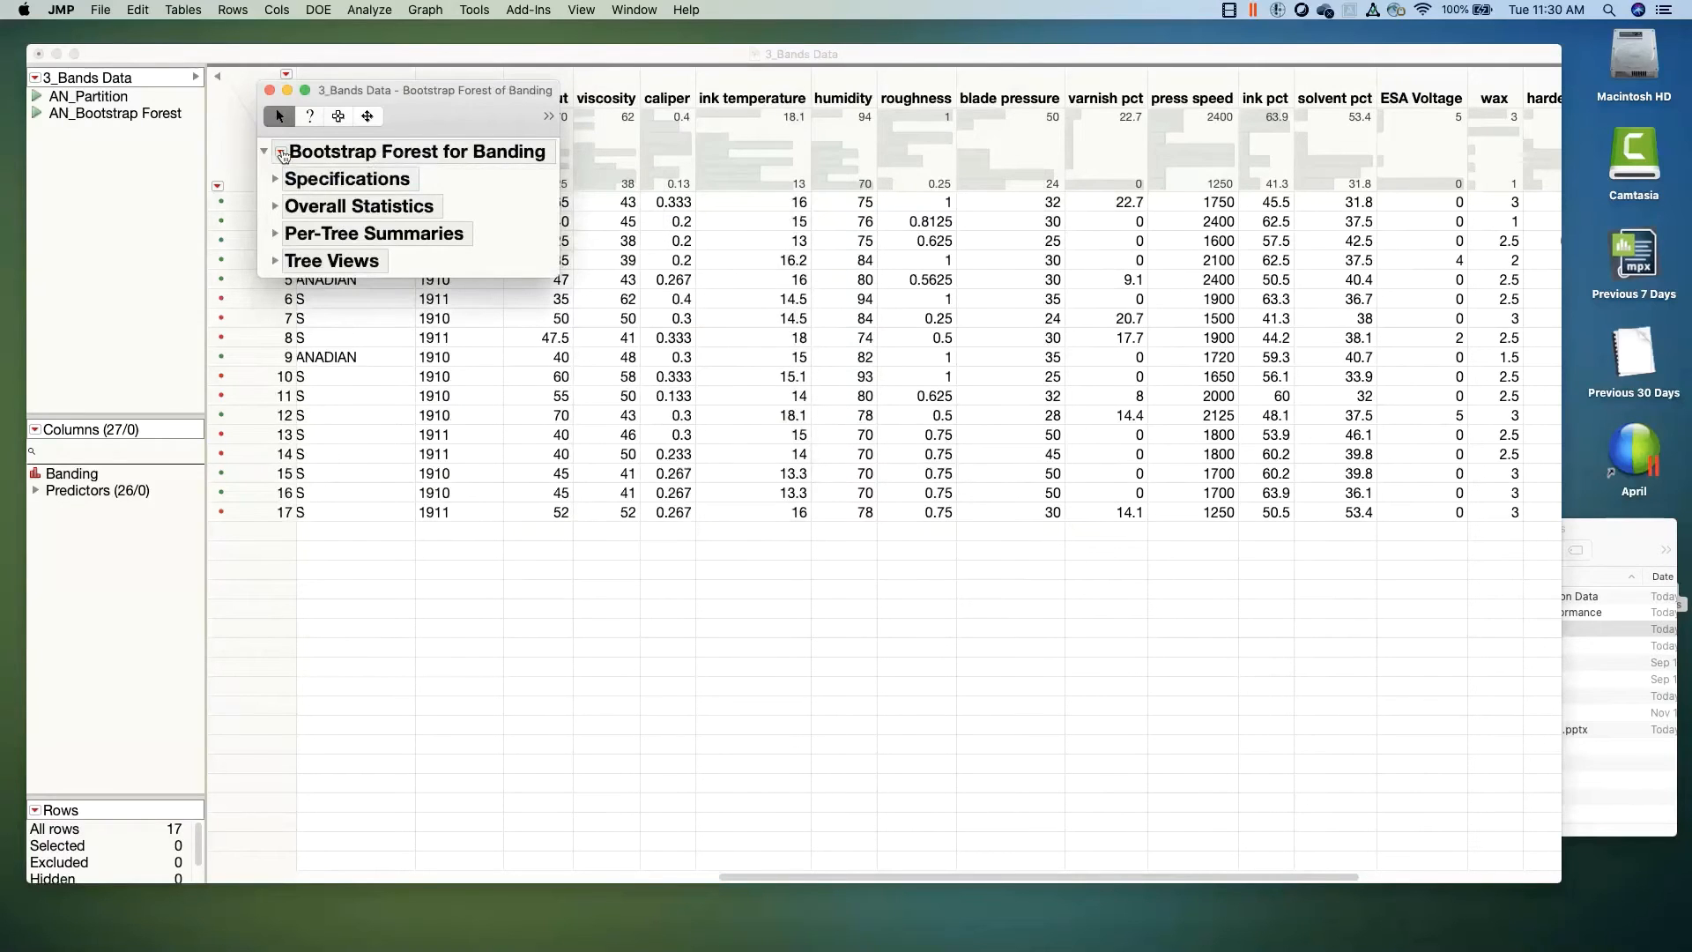
{"action": "left_click", "coordinate": [275, 259]}
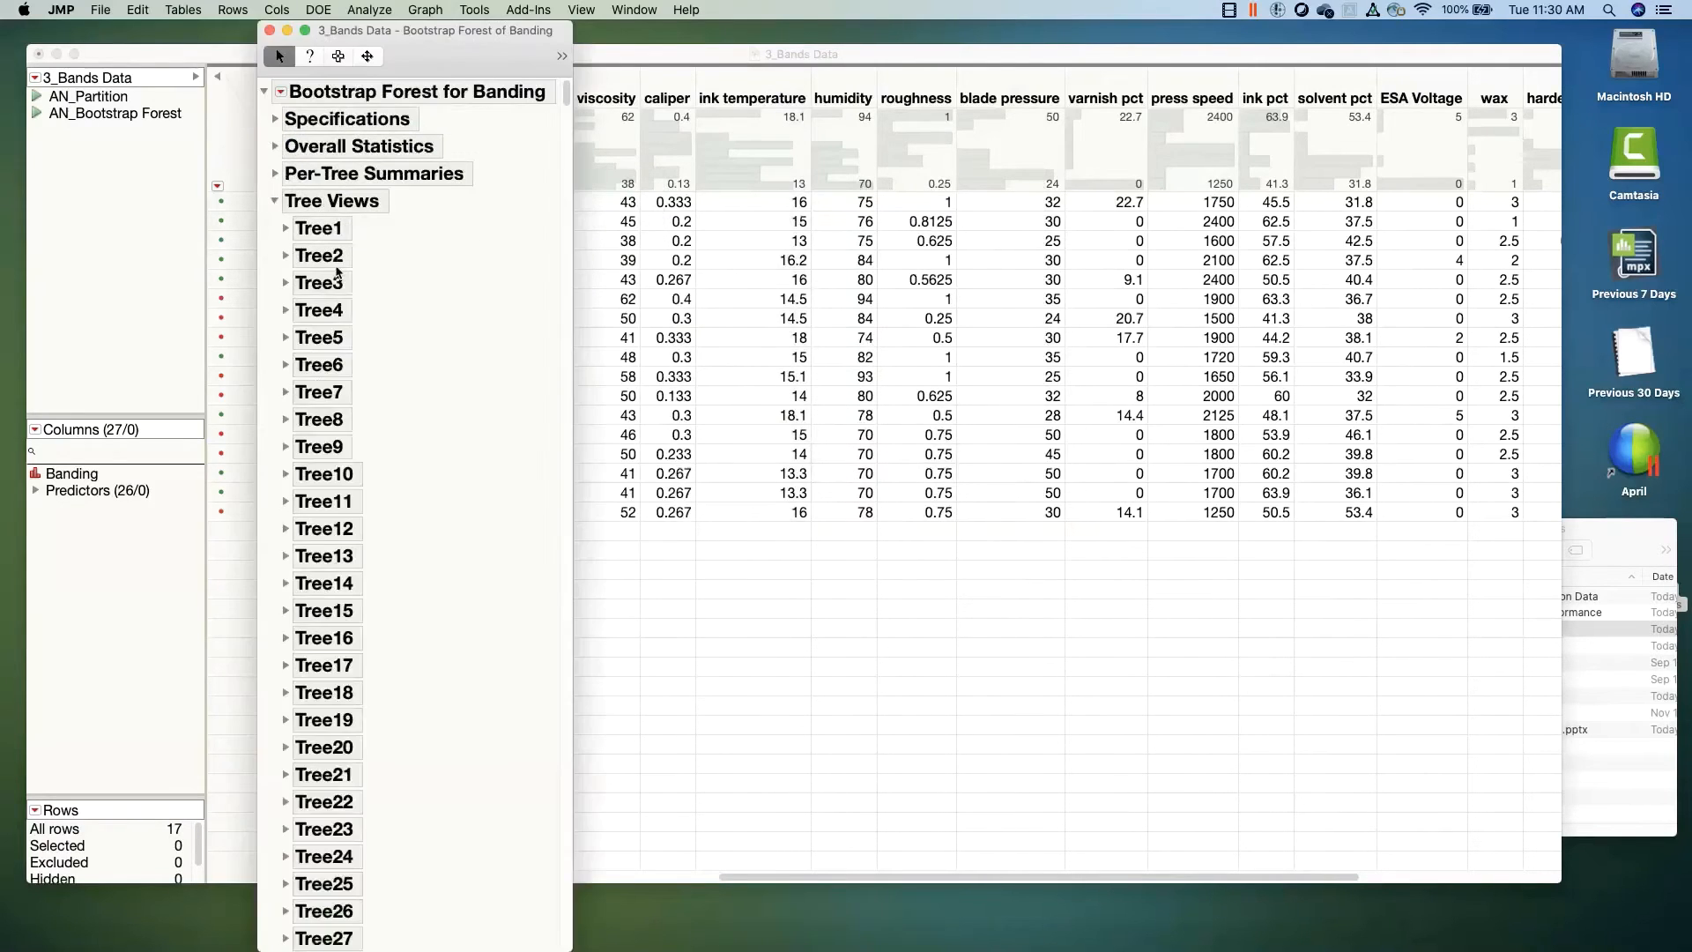
Step: Widen the forest report and examine the splitting variables in Tree1 through Tree4, one tree at a time
{"action": "left_click_drag", "start_coordinate": [444, 41], "coordinate": [513, 40]}
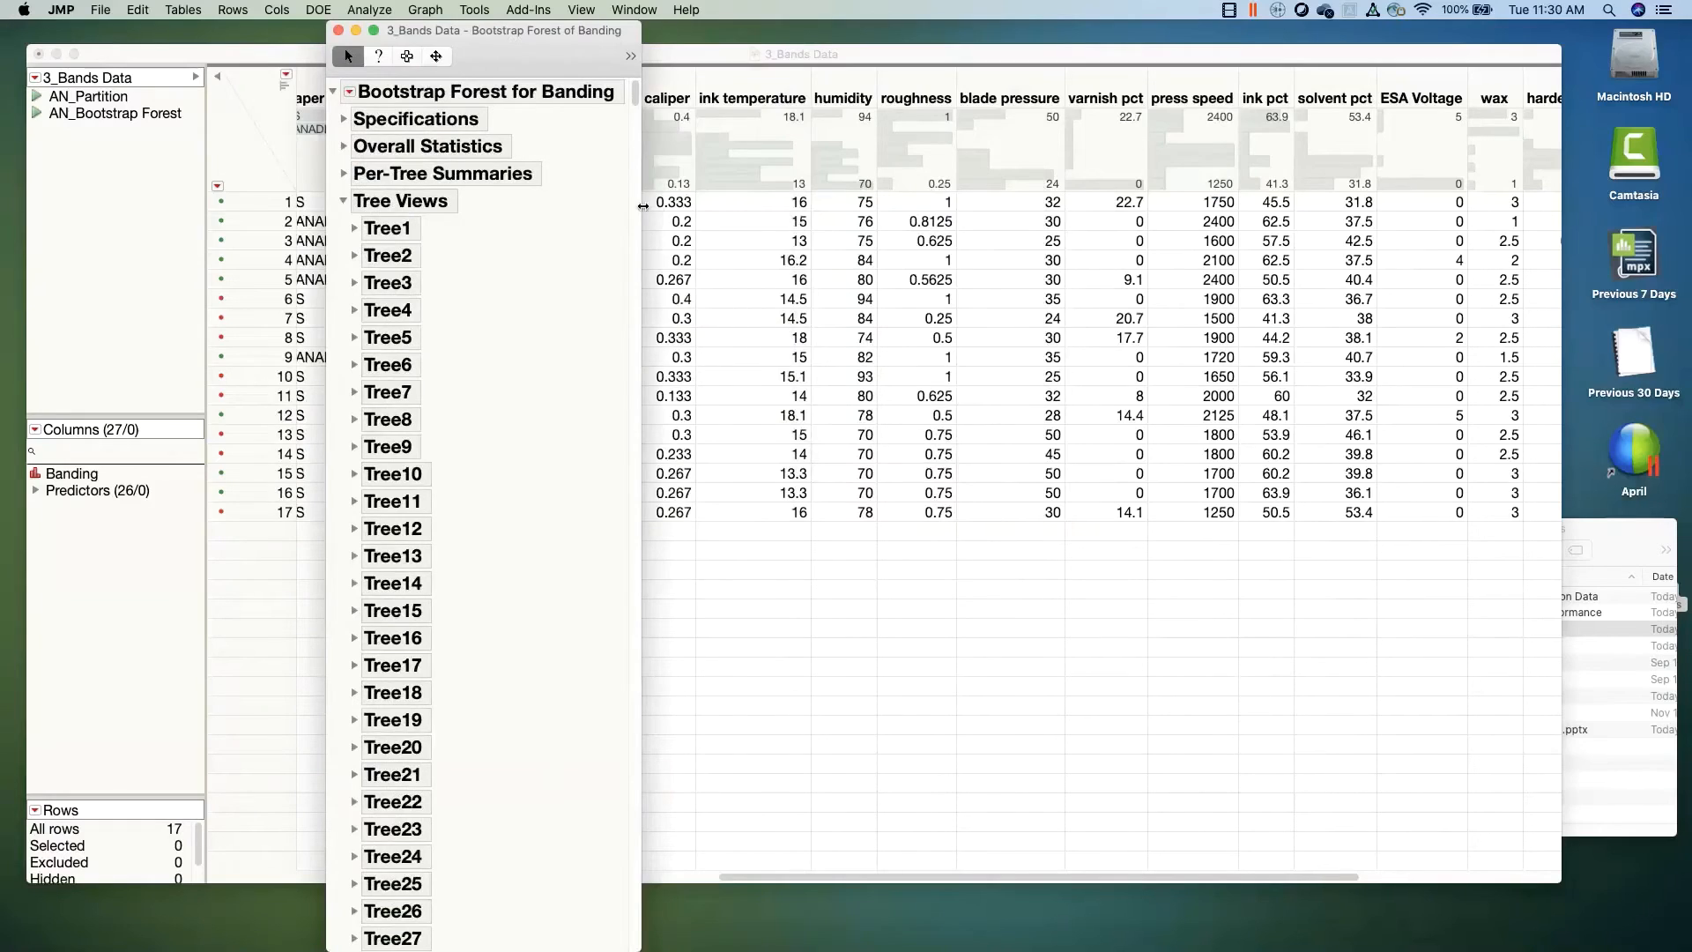
{"action": "left_click_drag", "start_coordinate": [641, 208], "coordinate": [791, 215]}
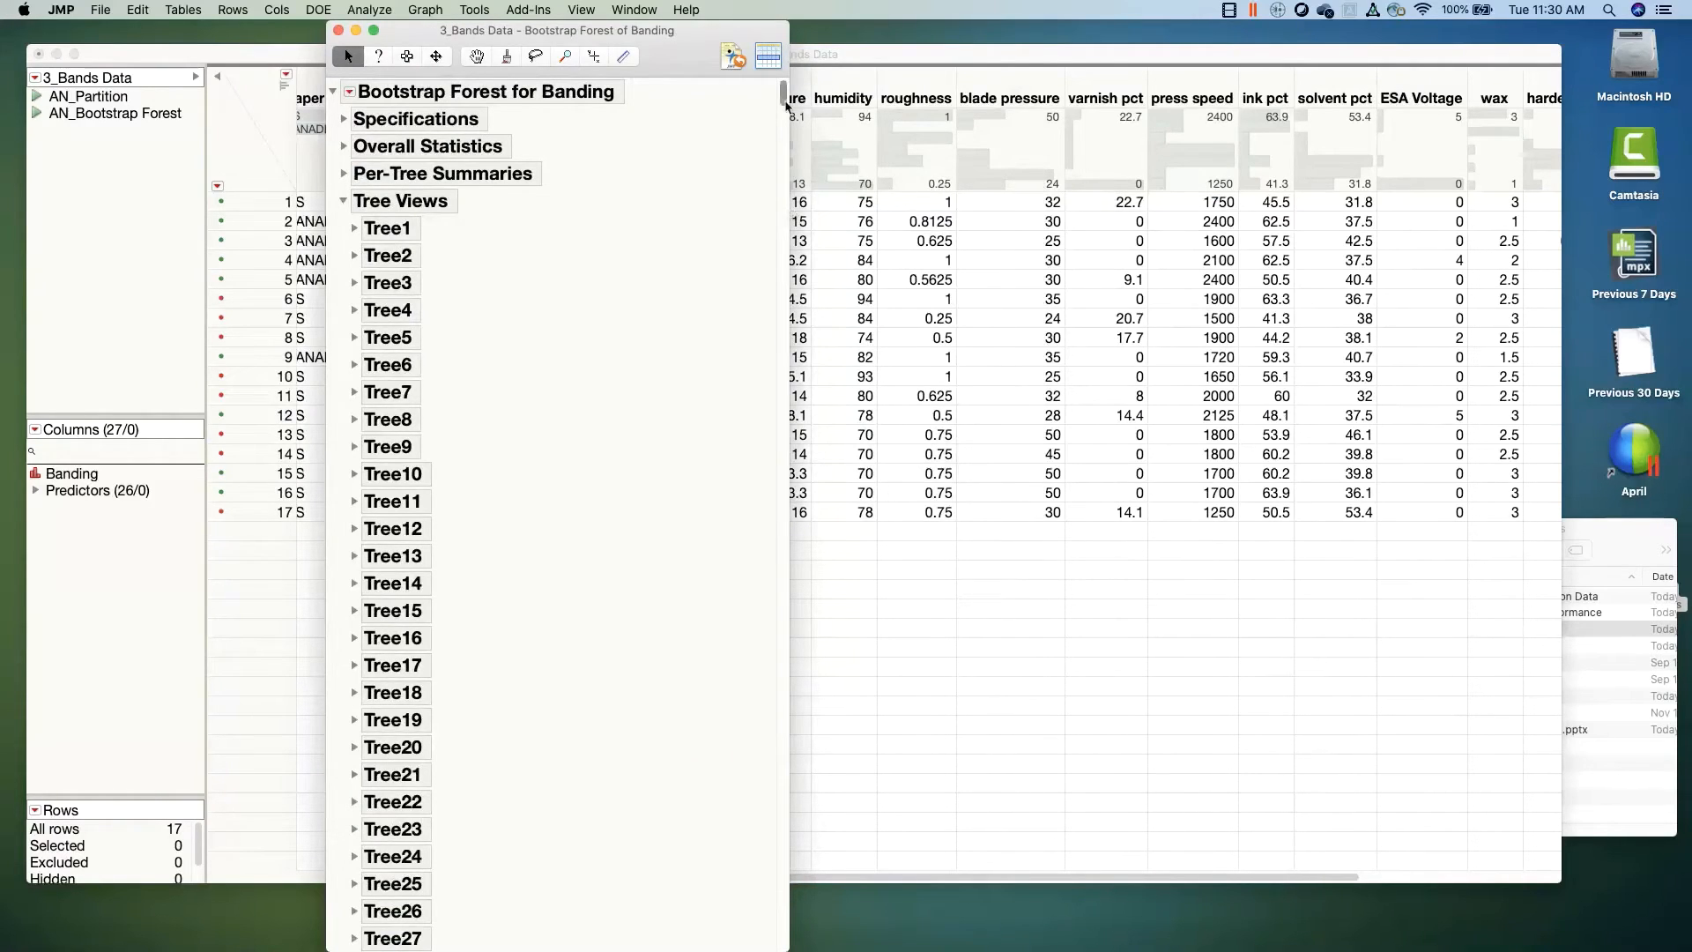
{"action": "left_click_drag", "start_coordinate": [787, 106], "coordinate": [809, 45]}
{"action": "left_click", "coordinate": [354, 229]}
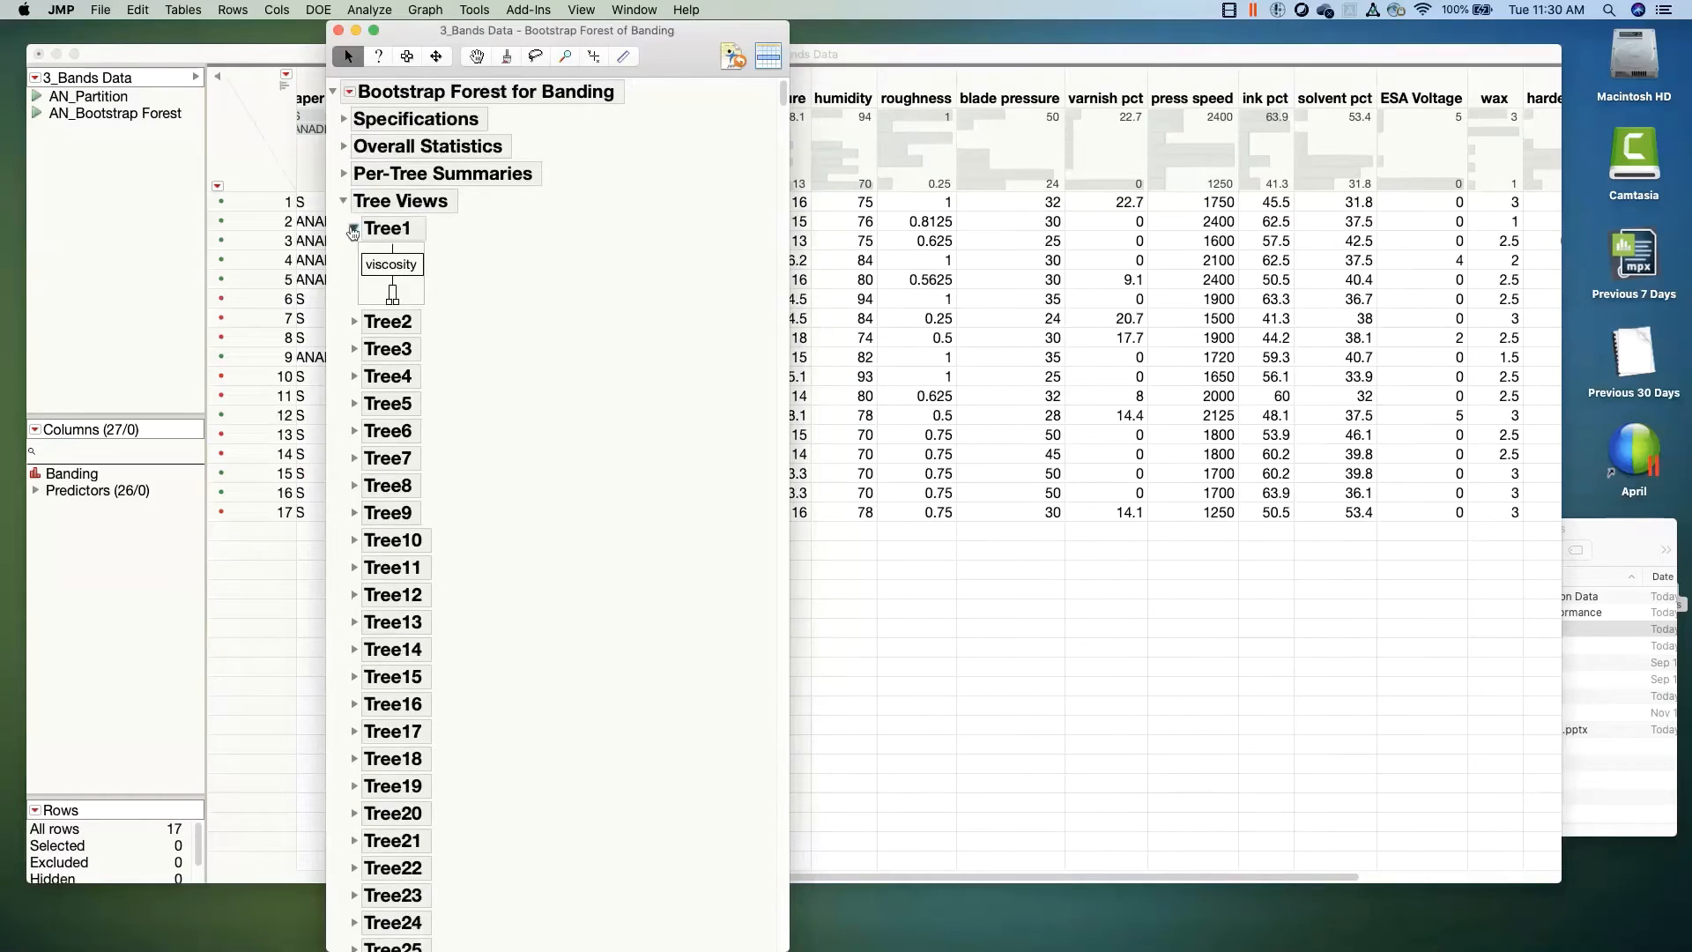
{"action": "left_click", "coordinate": [352, 230]}
{"action": "left_click", "coordinate": [354, 257]}
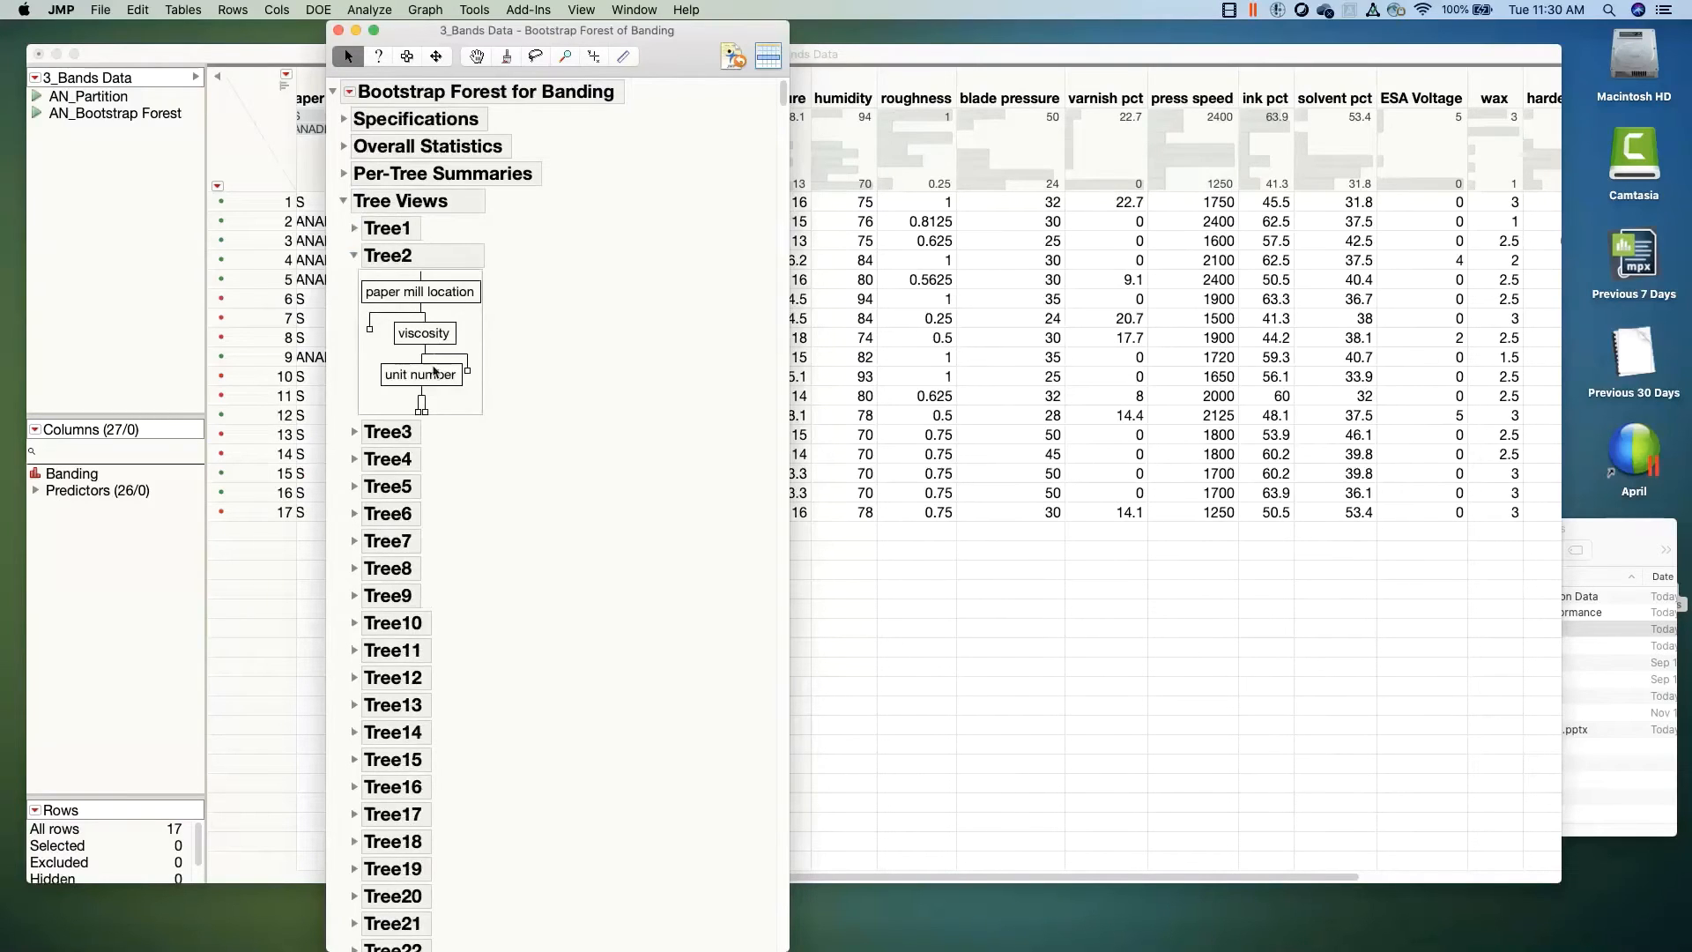
{"action": "left_click", "coordinate": [353, 255]}
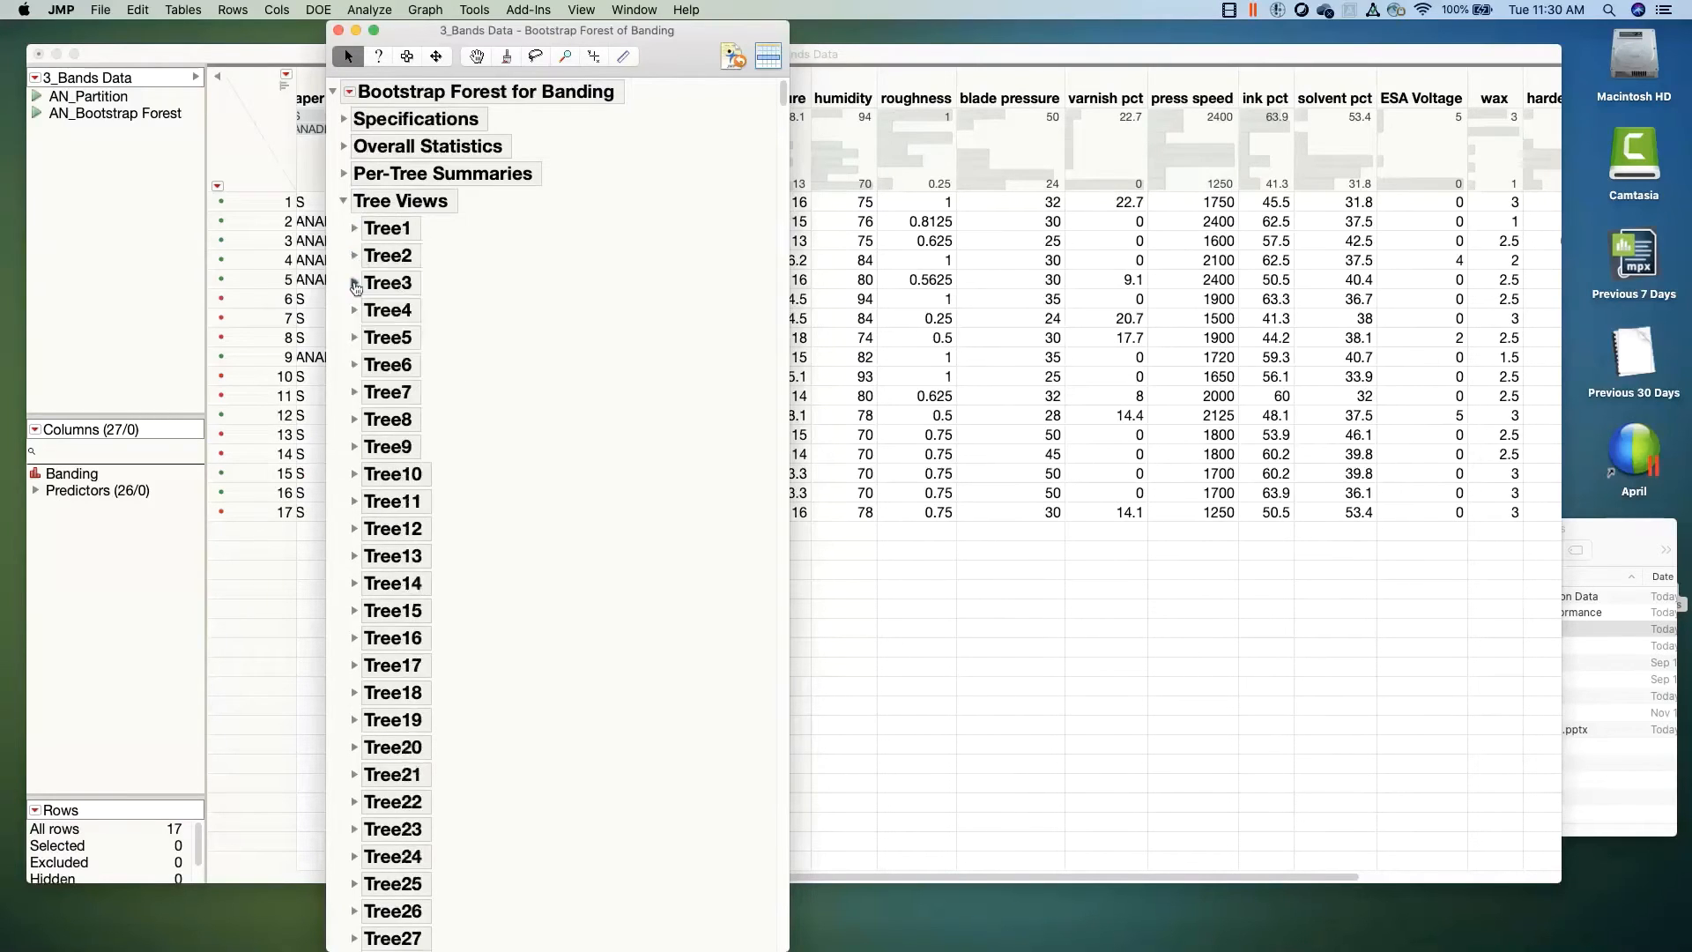
{"action": "left_click", "coordinate": [354, 283]}
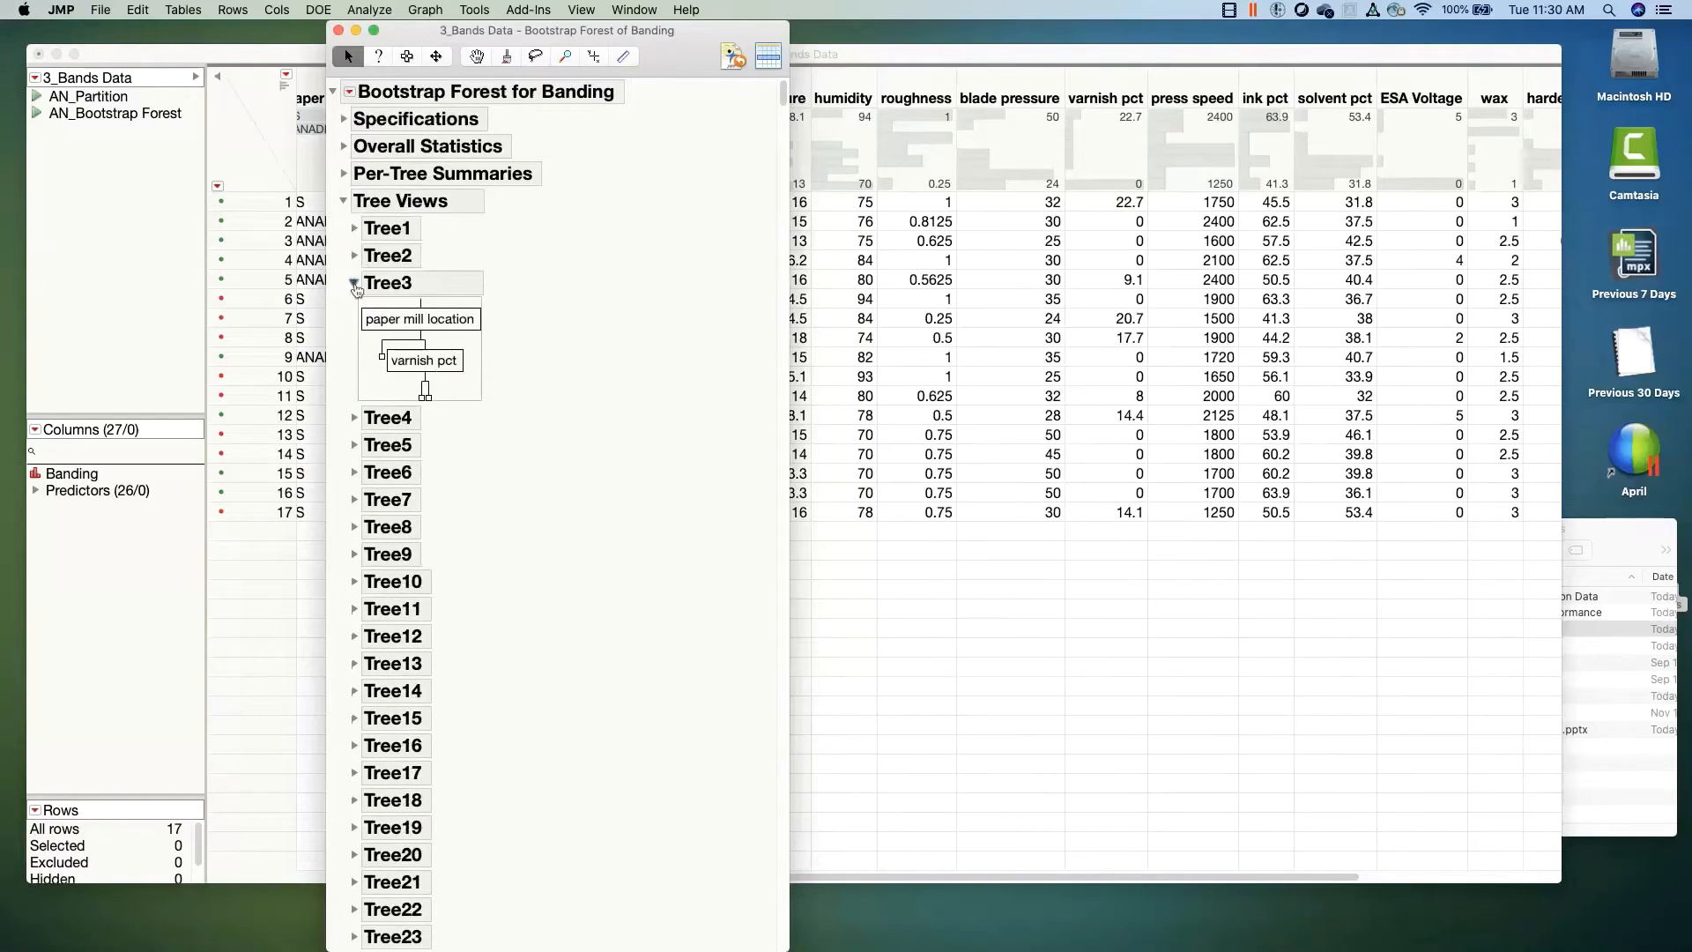
{"action": "left_click", "coordinate": [354, 283]}
{"action": "left_click", "coordinate": [354, 311]}
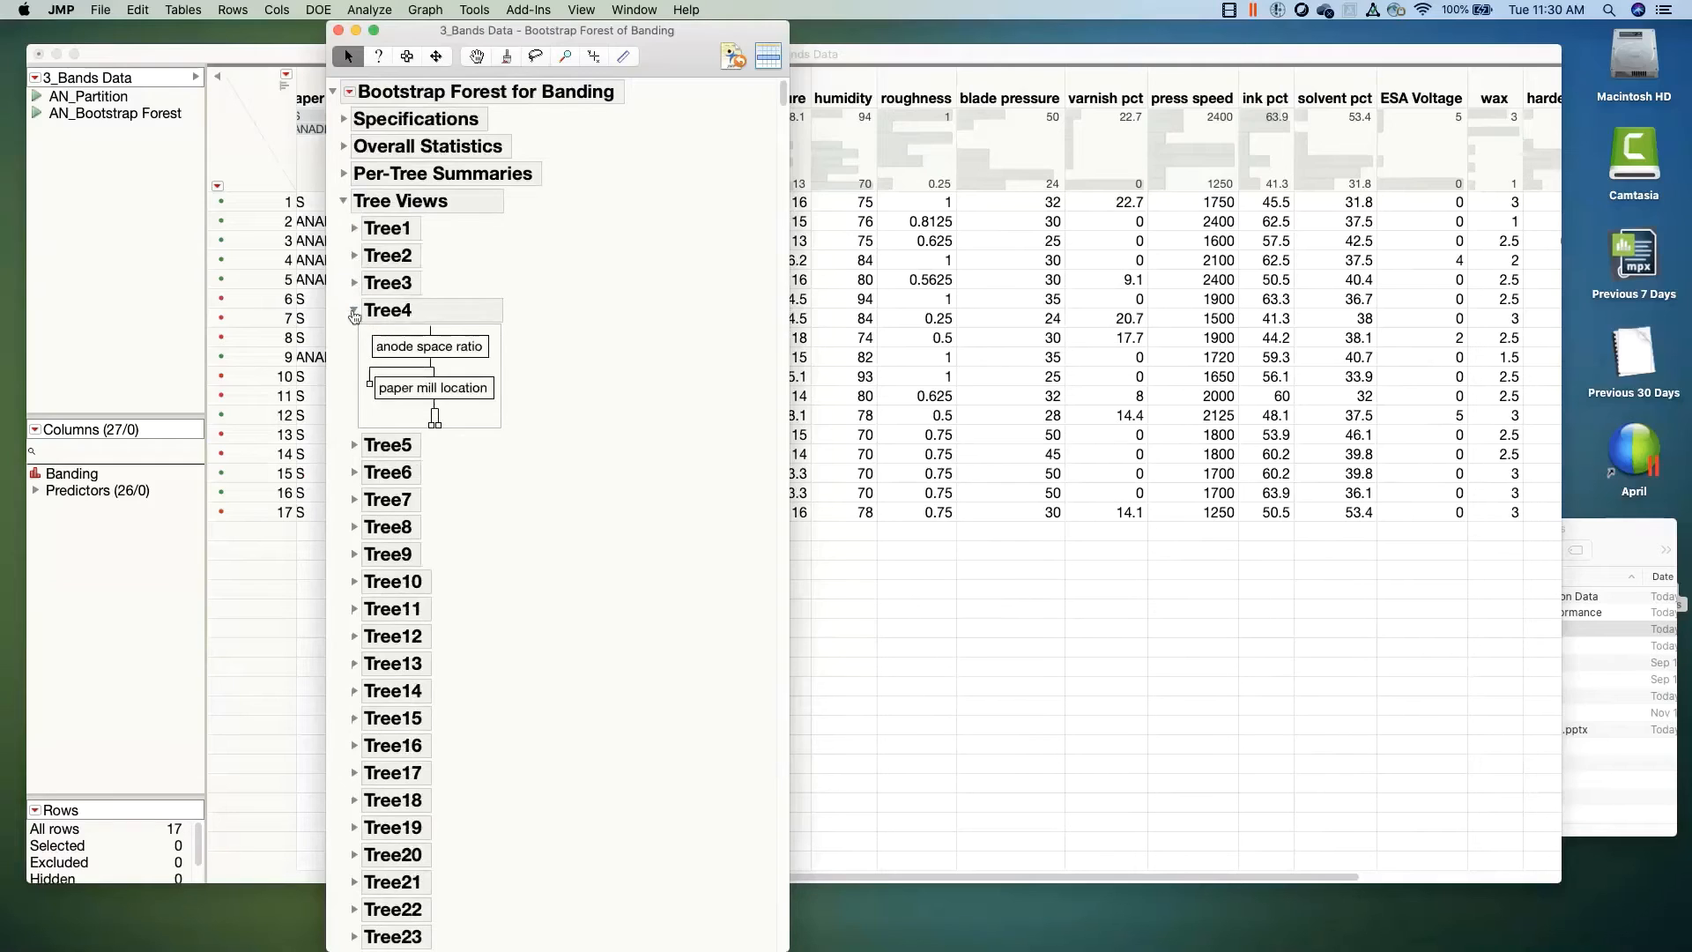
{"action": "left_click", "coordinate": [353, 310]}
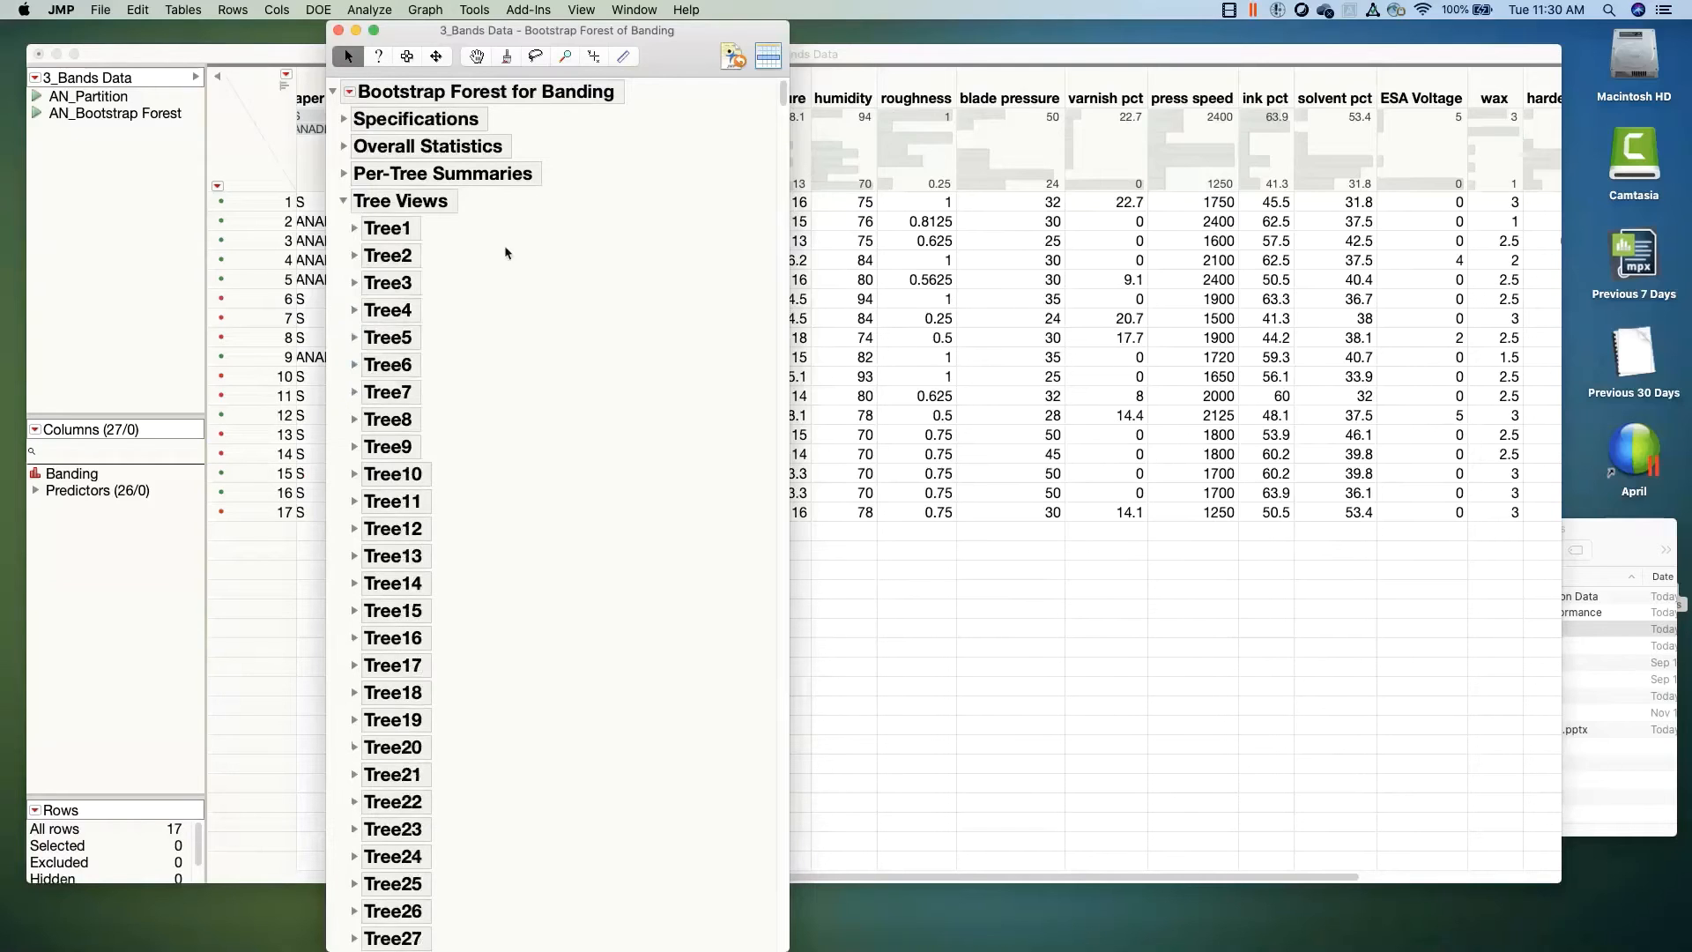
Step: View the first columns of the 3_Bands Data table and return to the Bootstrap Forest report
{"action": "left_click", "coordinate": [854, 57]}
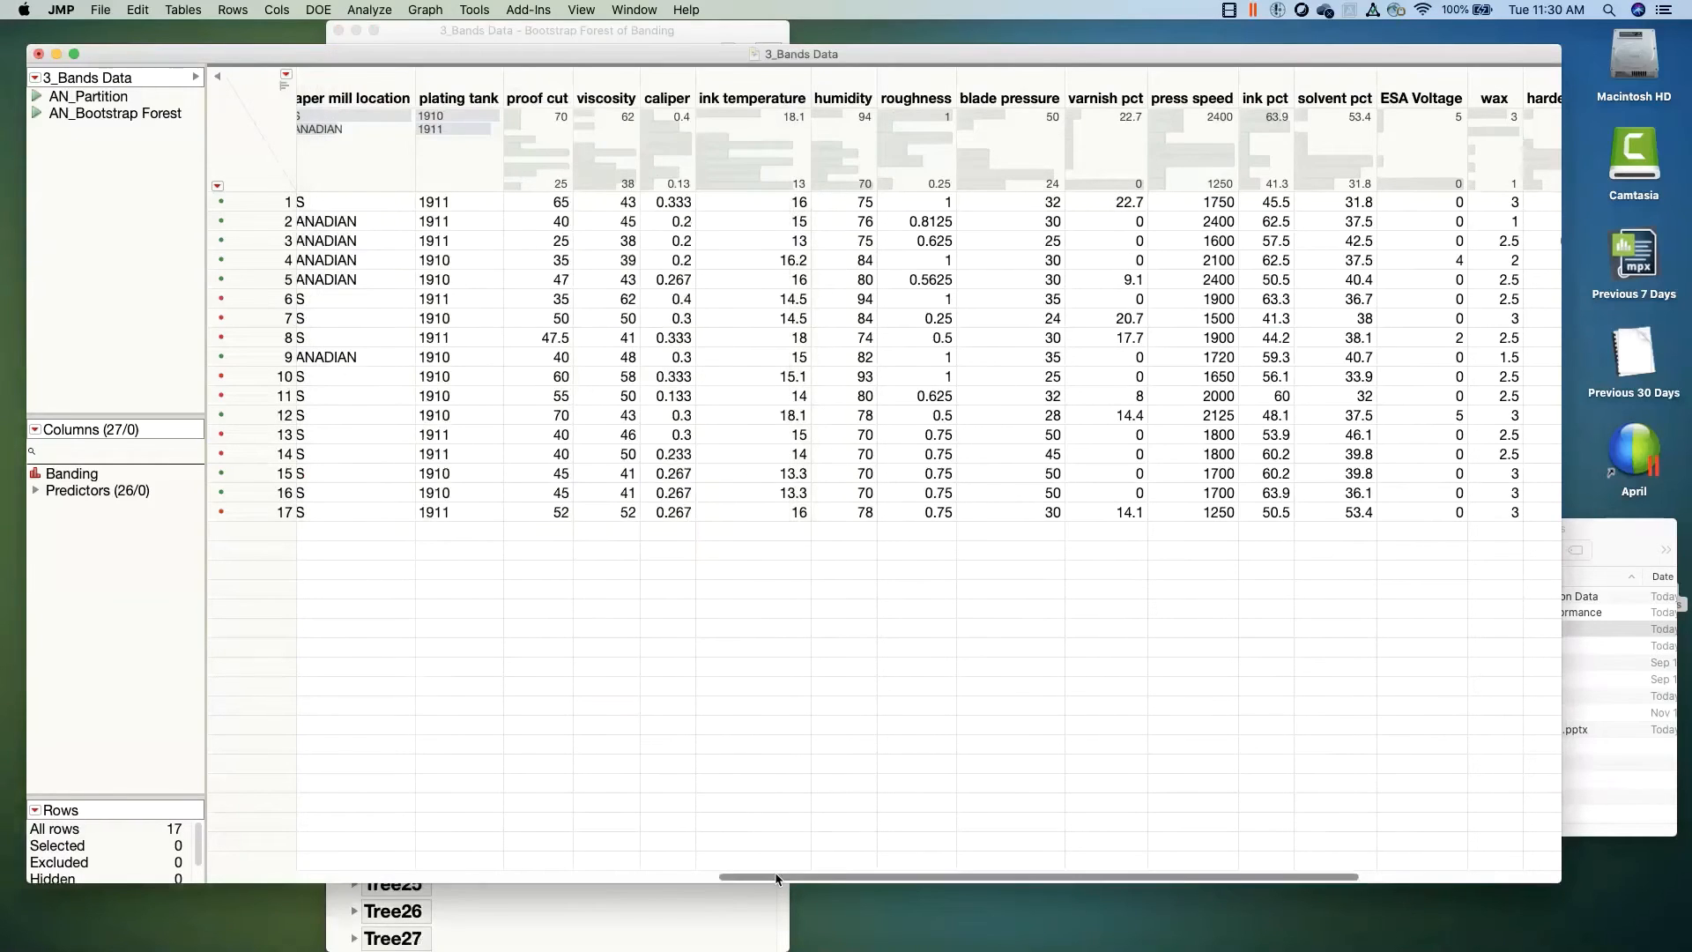
{"action": "left_click_drag", "start_coordinate": [778, 879], "coordinate": [348, 853]}
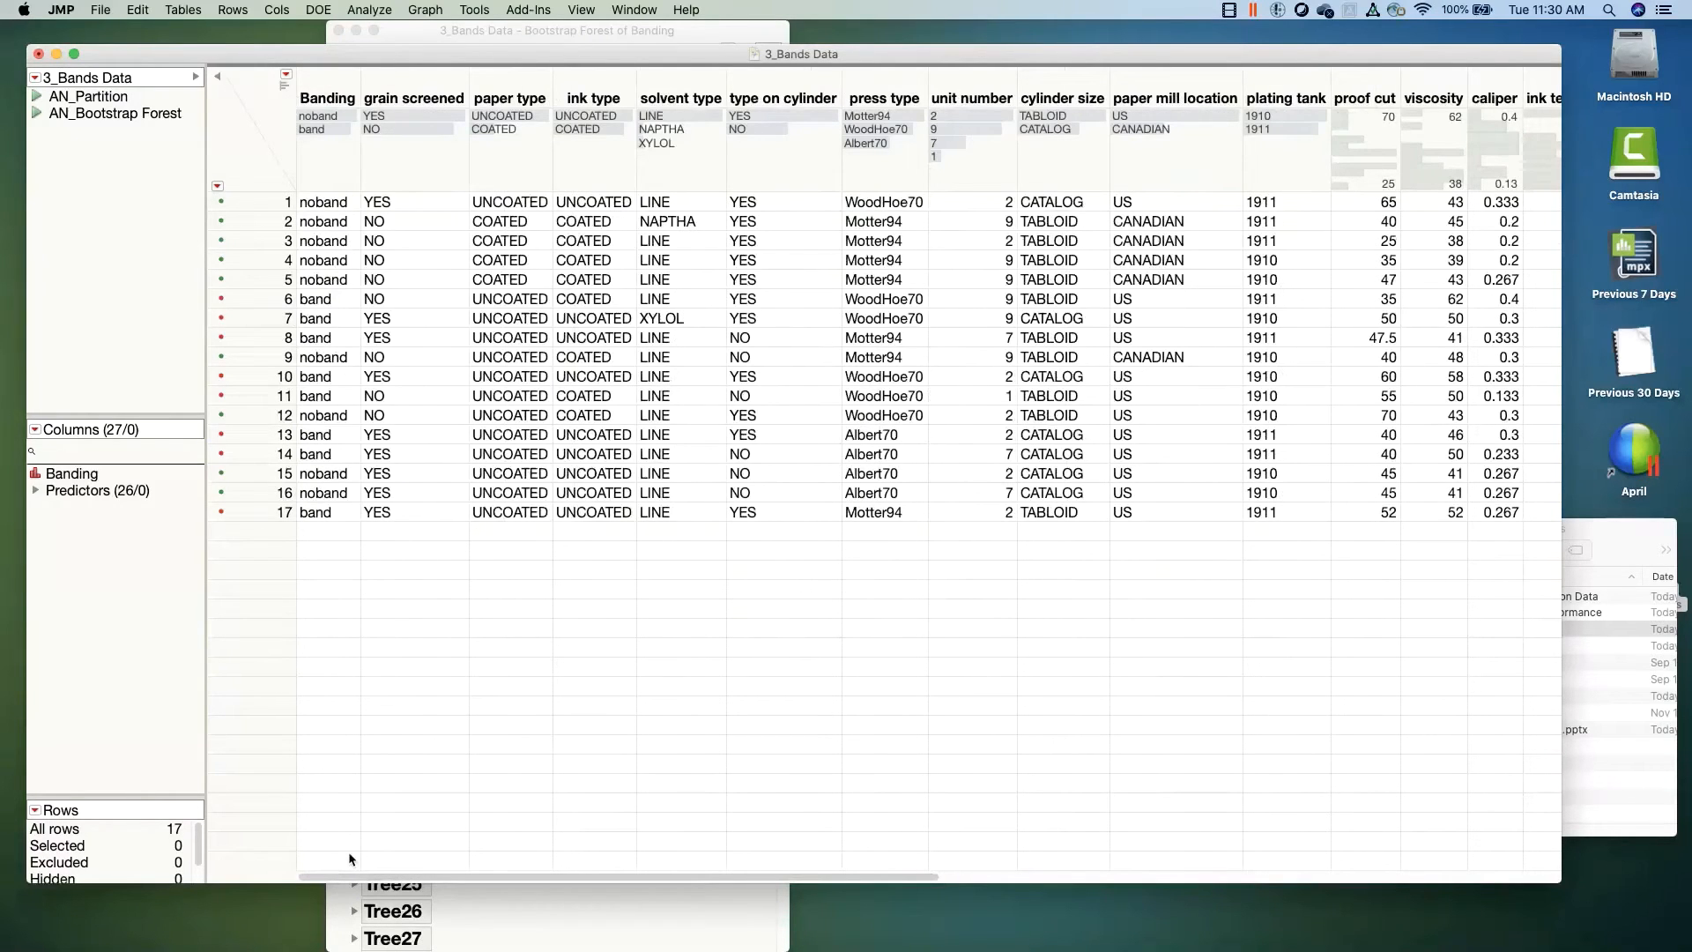
{"action": "left_click", "coordinate": [522, 33]}
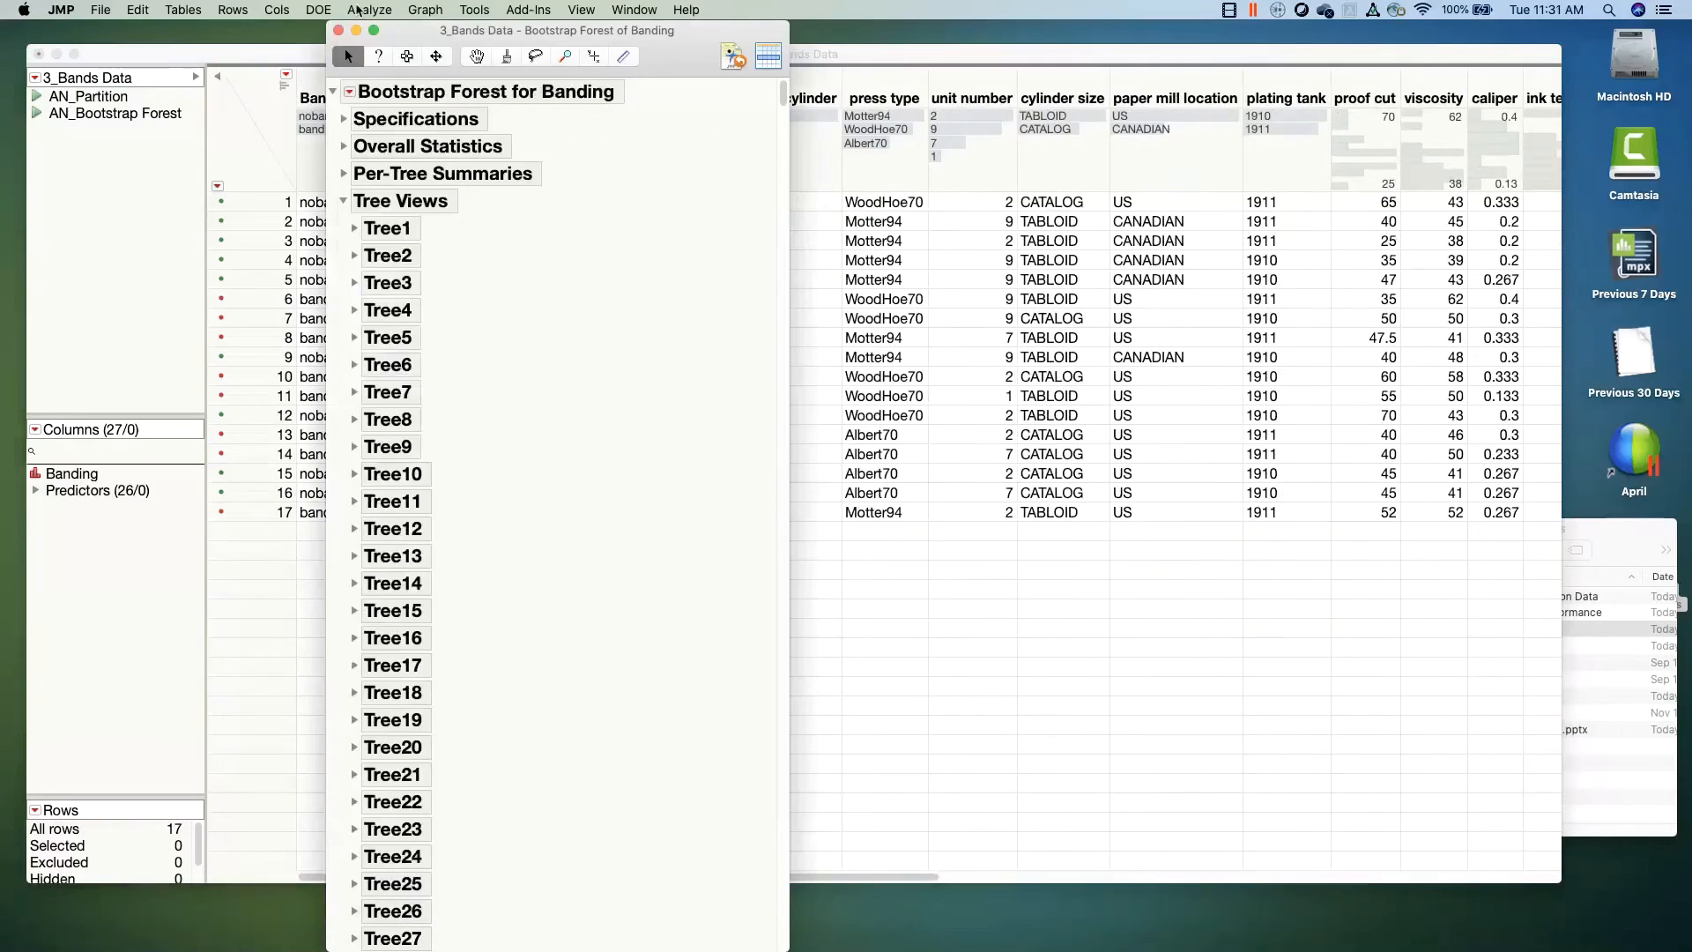
Step: Open a new Partition analysis and move its dialog clear of the forest report
{"action": "left_click", "coordinate": [363, 9]}
{"action": "mouse_move", "coordinate": [432, 151]}
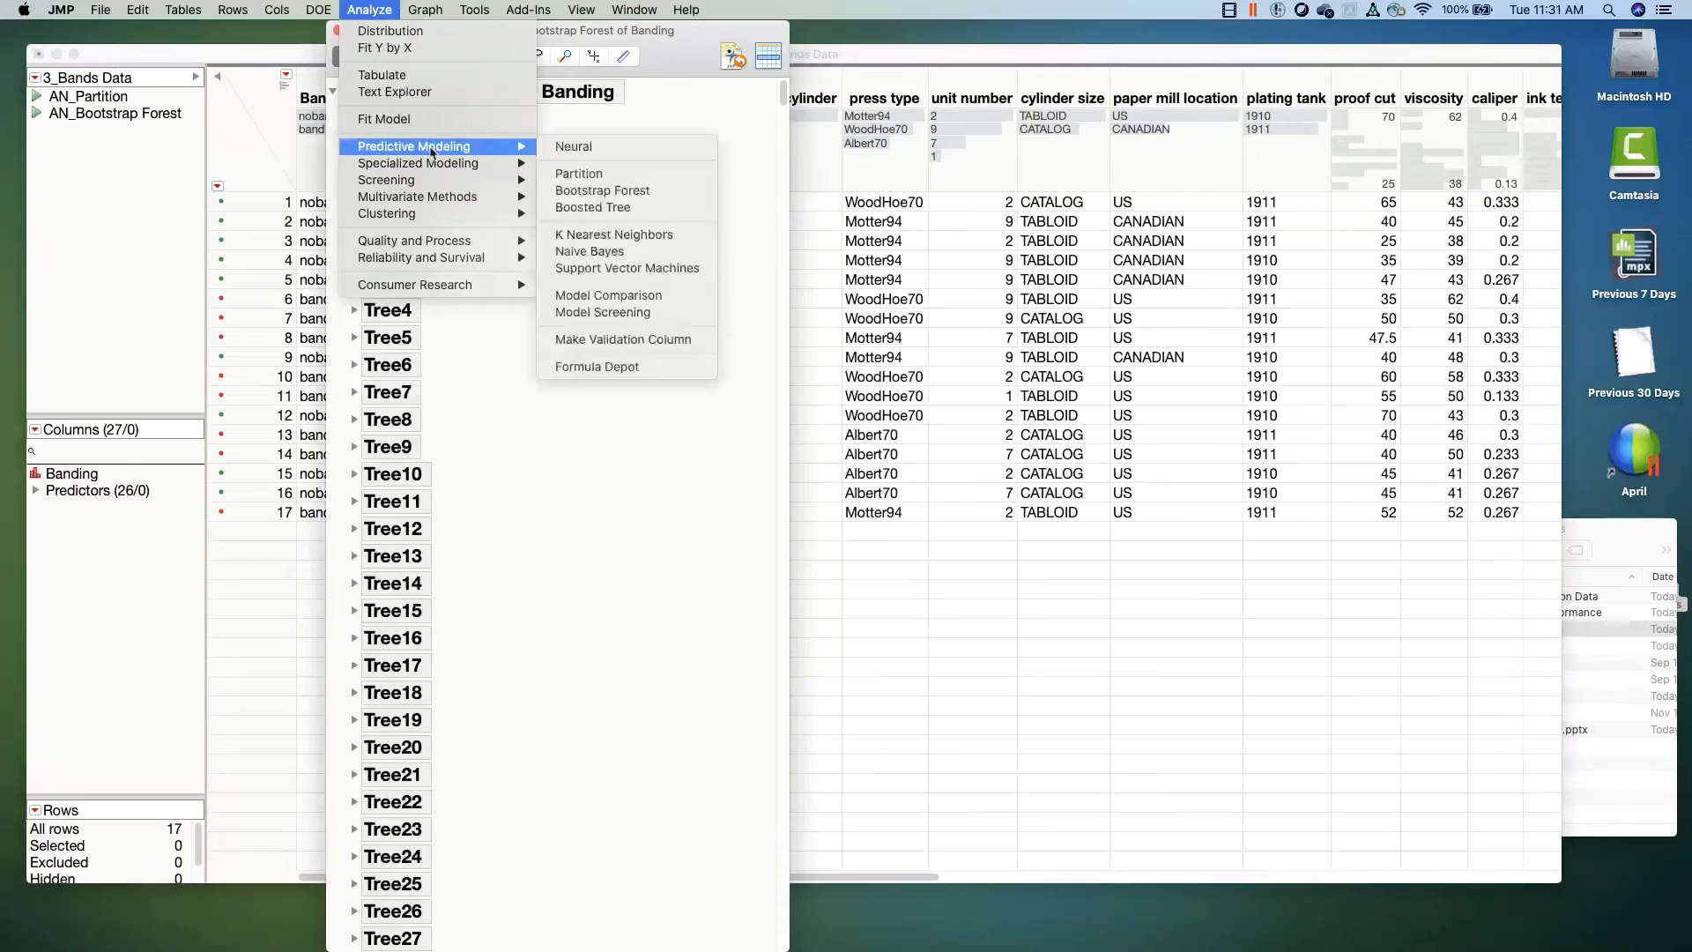
{"action": "left_click", "coordinate": [632, 176]}
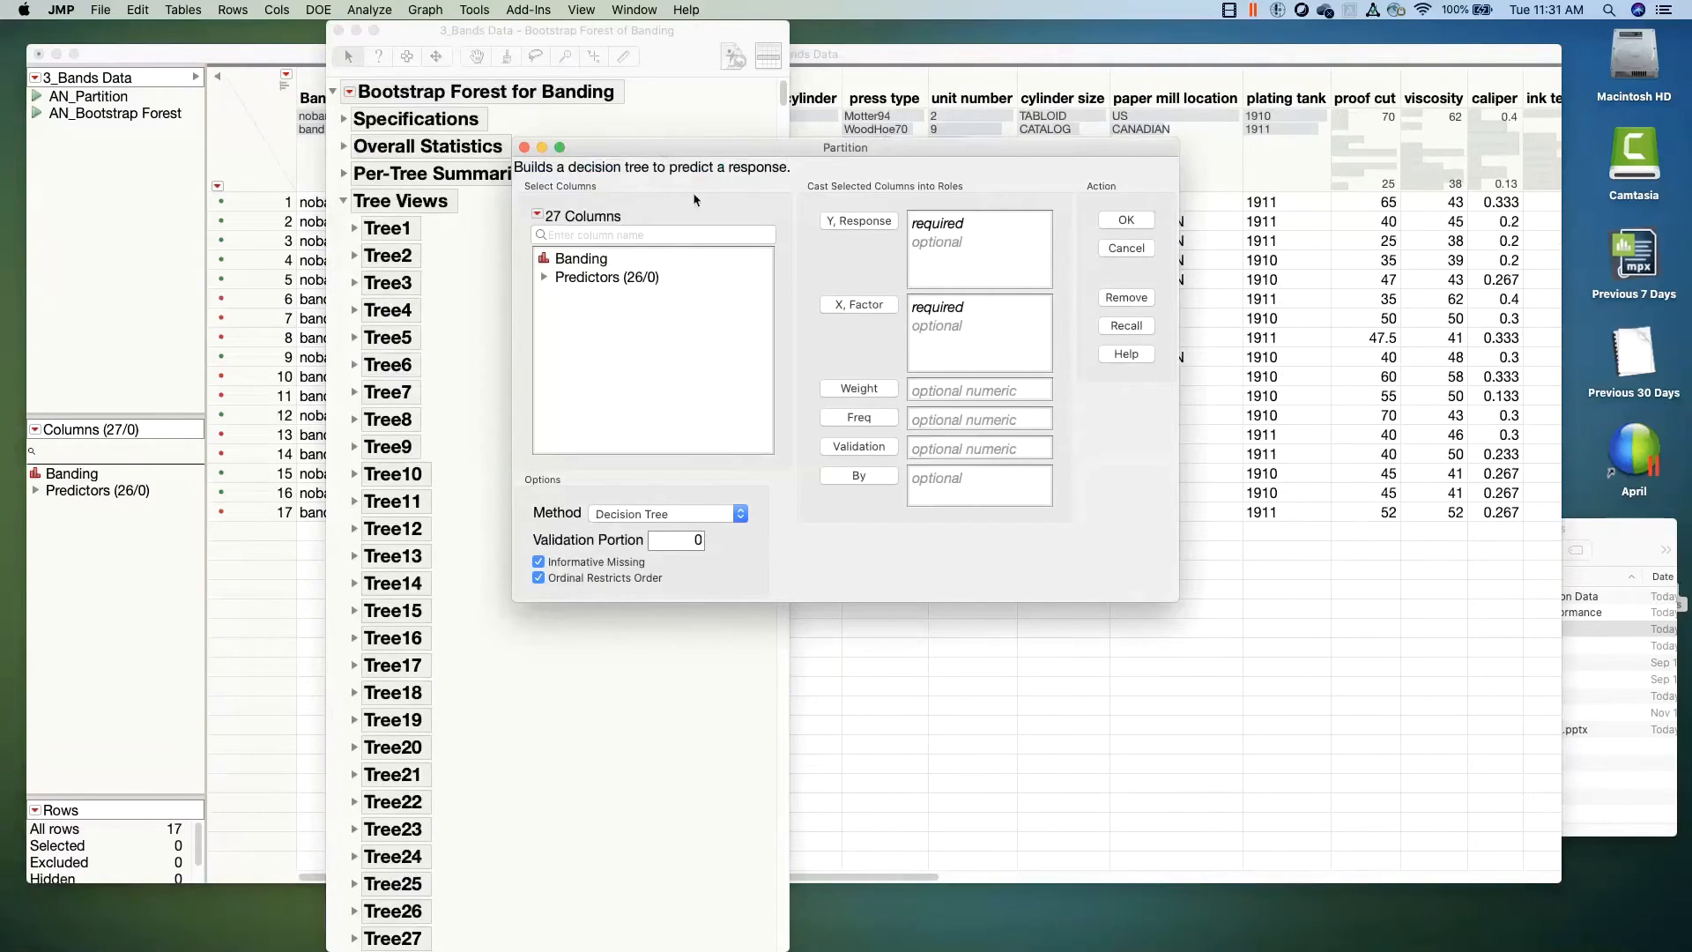
{"action": "left_click_drag", "start_coordinate": [654, 159], "coordinate": [1135, 190]}
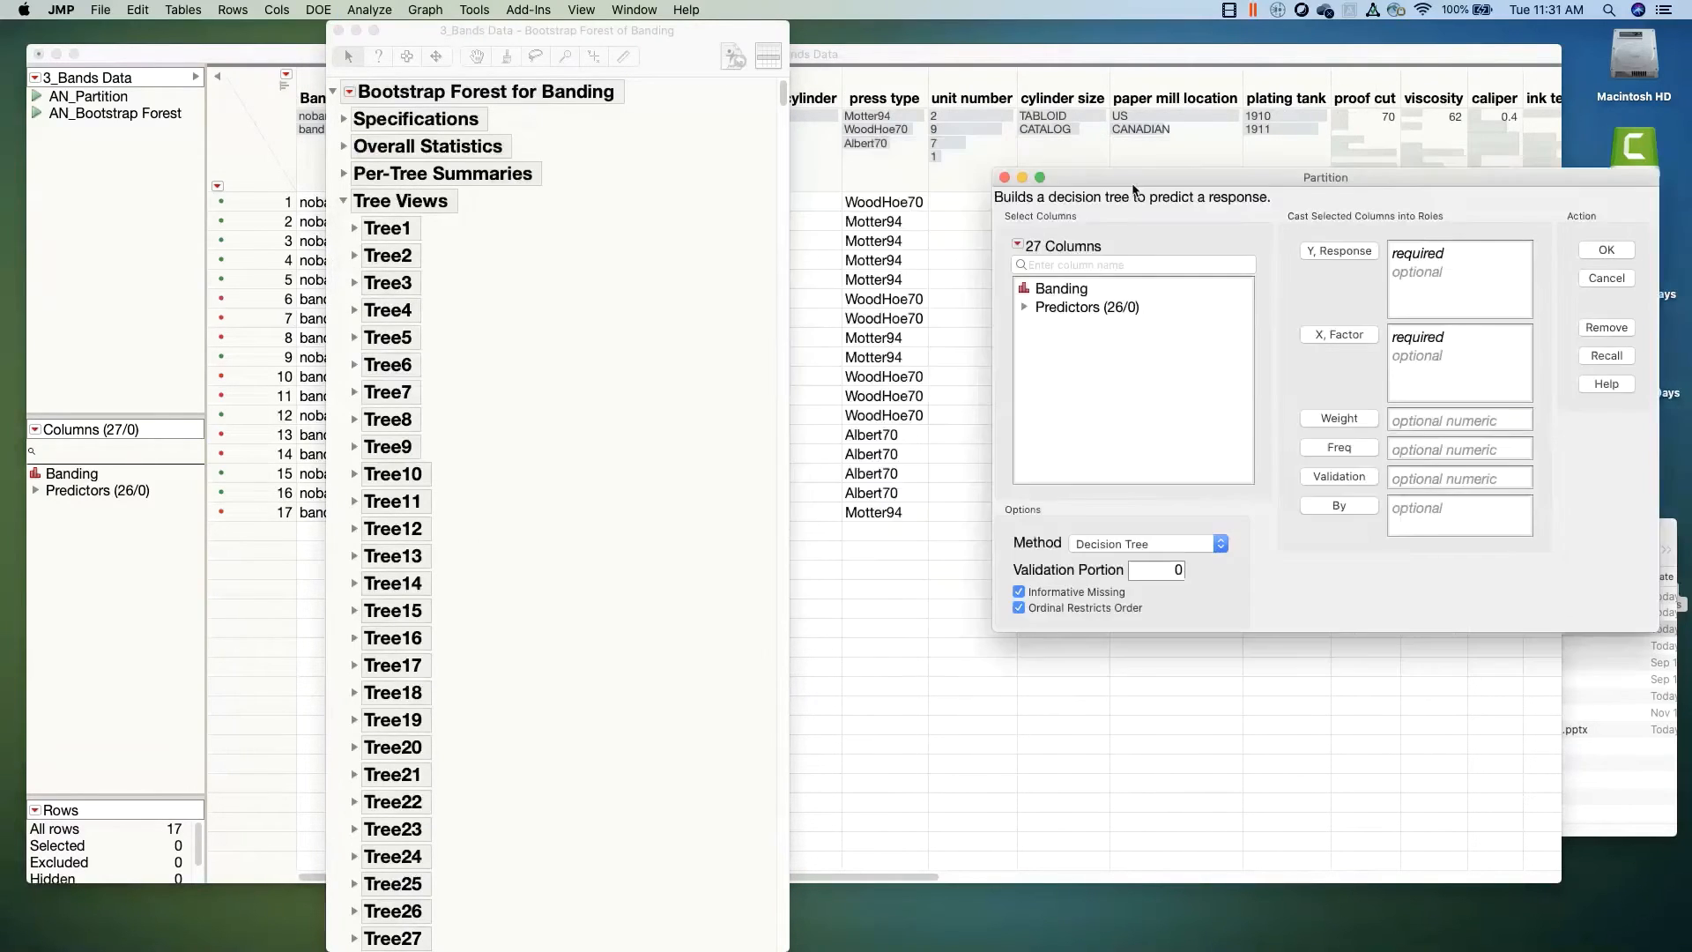
Step: Run the saved AN_Partition script, examine the viscosity split at the top of its tree, and close the report
{"action": "left_click", "coordinate": [148, 60]}
{"action": "left_click", "coordinate": [36, 97]}
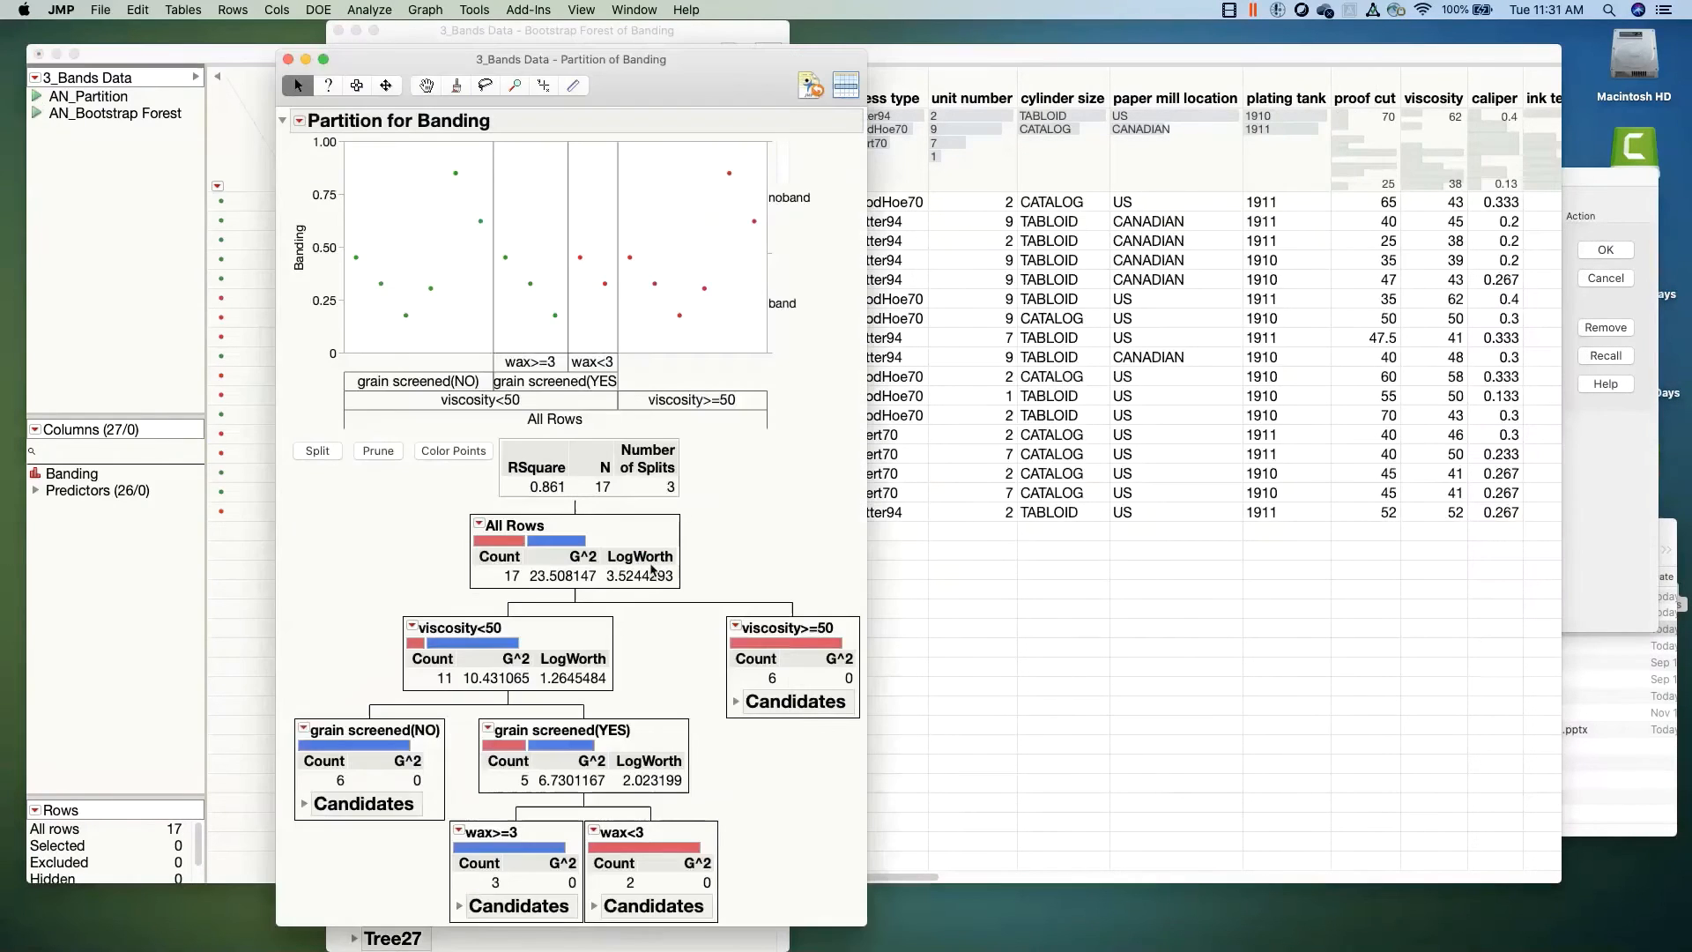
{"action": "mouse_move", "coordinate": [357, 582]}
{"action": "left_mouse_down"}
{"action": "mouse_move", "coordinate": [370, 652]}
{"action": "mouse_move", "coordinate": [617, 760]}
{"action": "mouse_move", "coordinate": [847, 677]}
{"action": "mouse_move", "coordinate": [586, 548]}
{"action": "mouse_move", "coordinate": [332, 599]}
{"action": "left_mouse_up"}
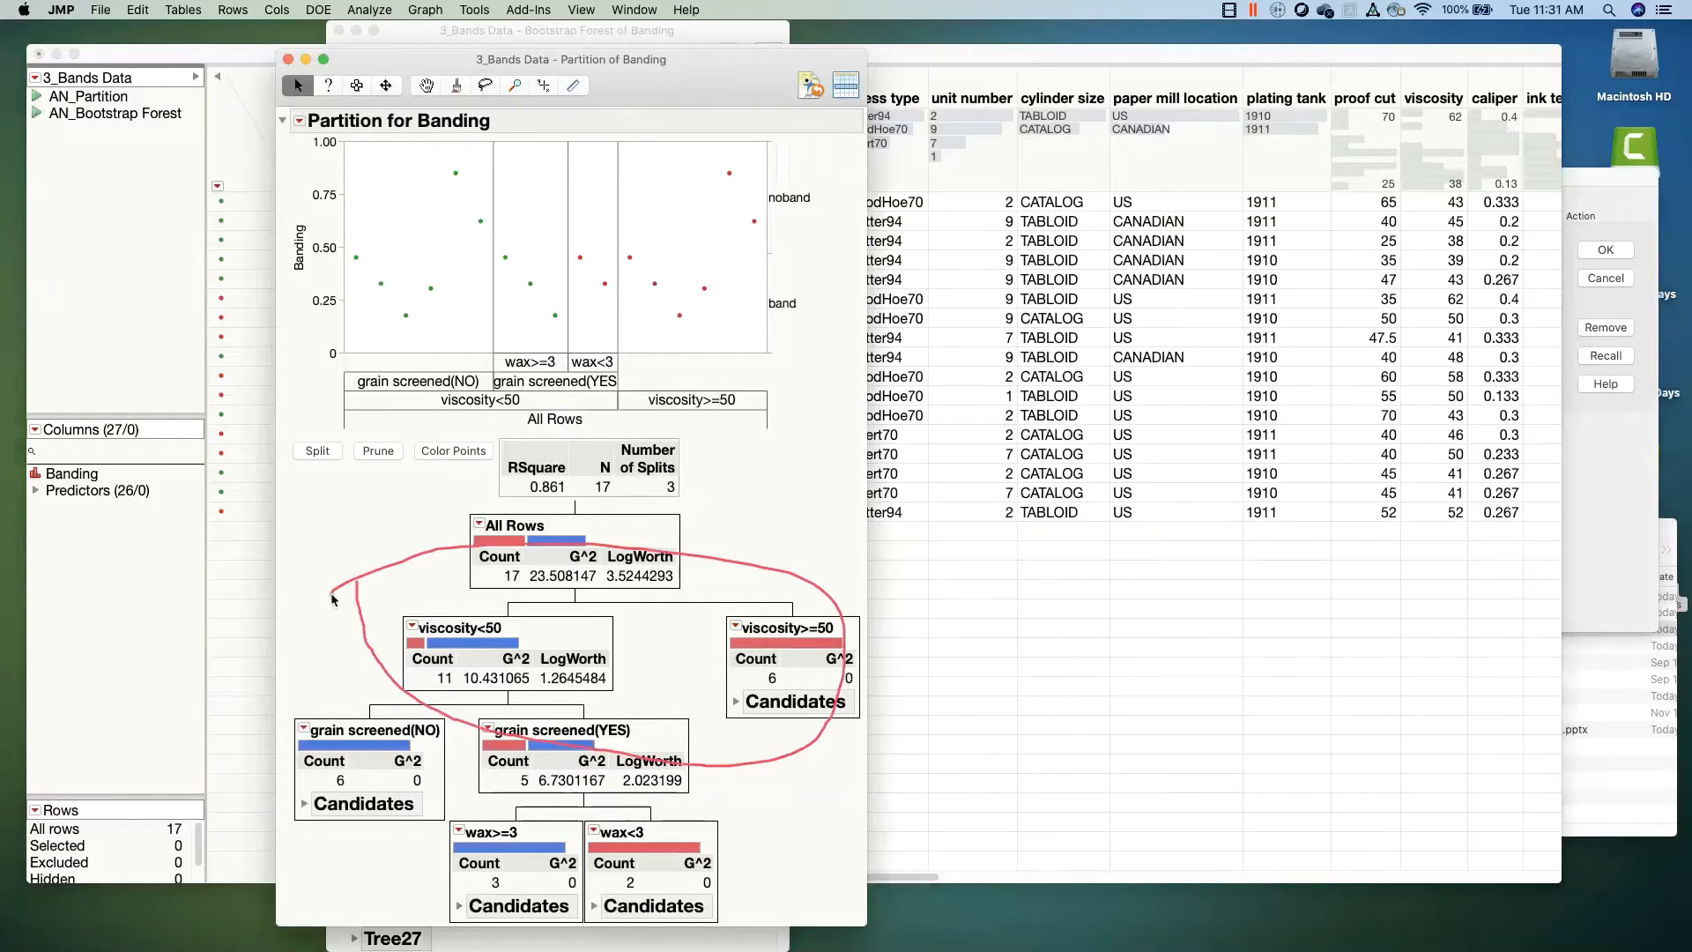
{"action": "key", "text": "Escape"}
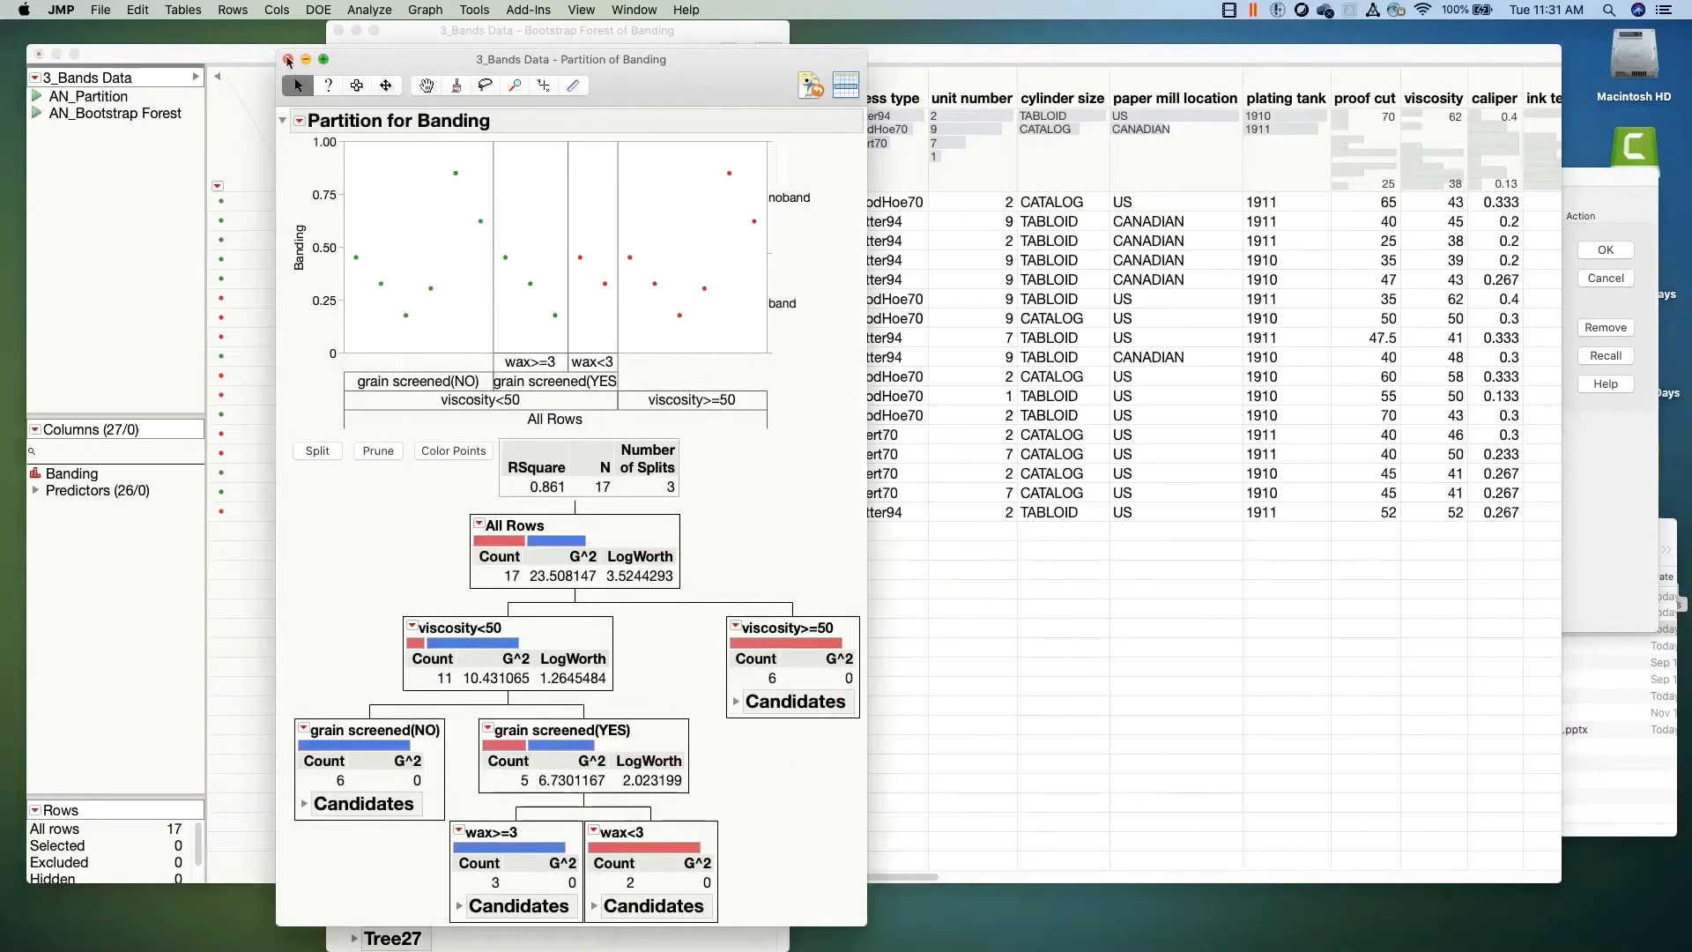
{"action": "left_click", "coordinate": [289, 60]}
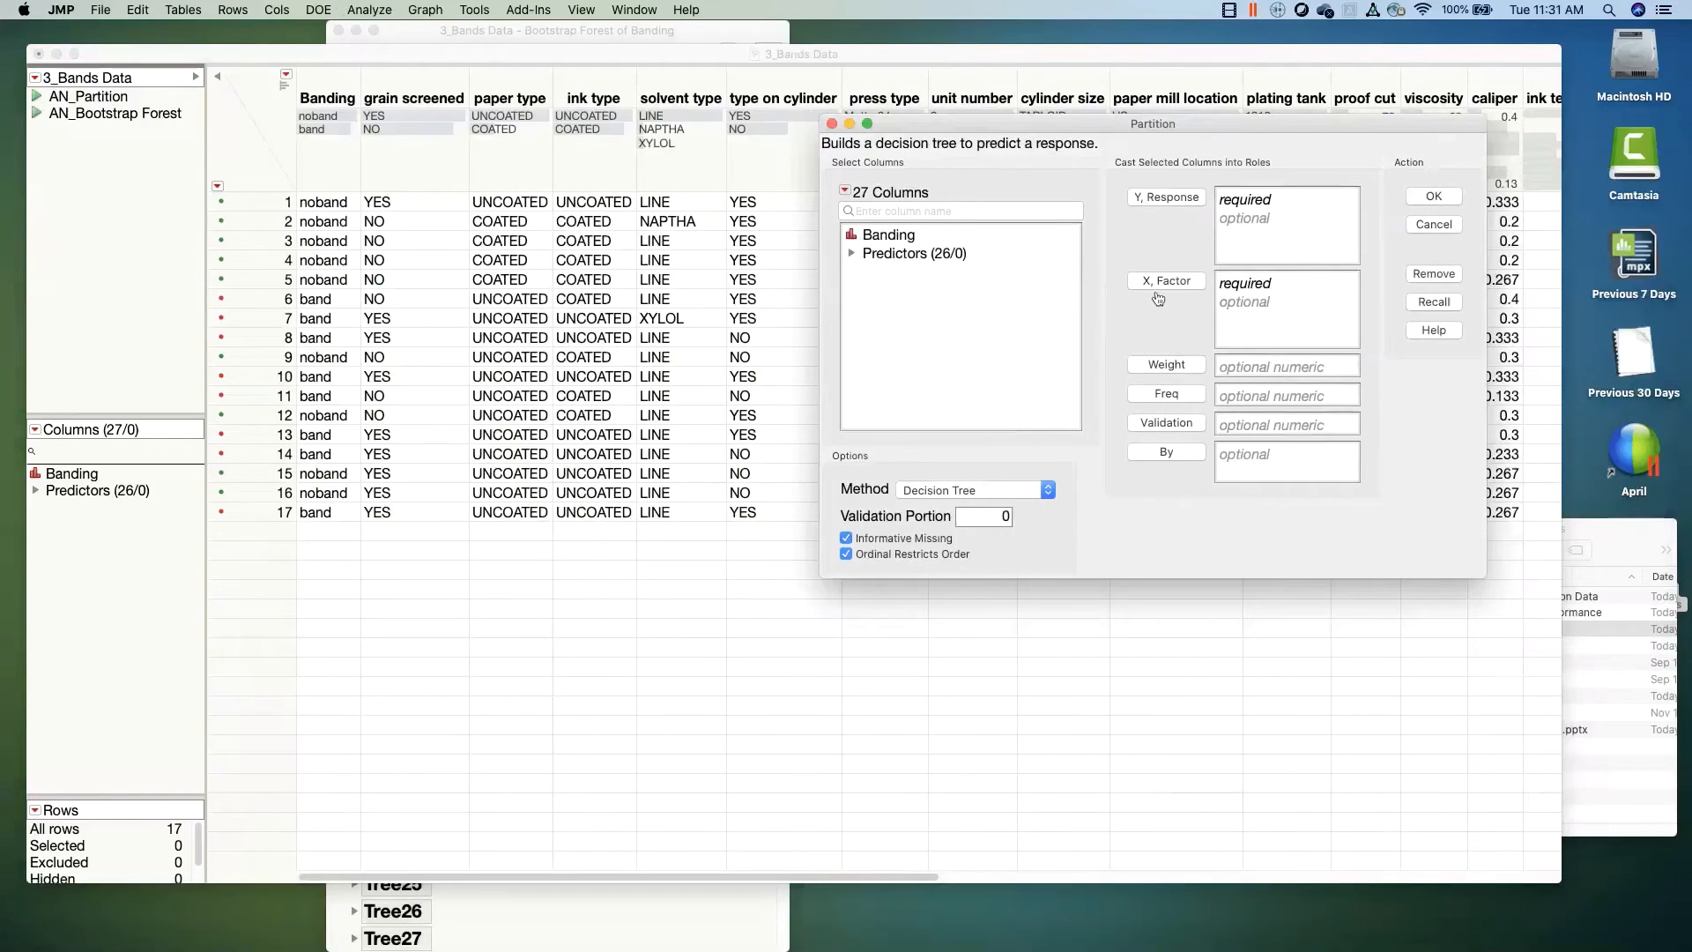
Step: Remove viscosity from the recalled Partition factors and back out of the Bootstrap Forest specification
{"action": "left_click", "coordinate": [1434, 302]}
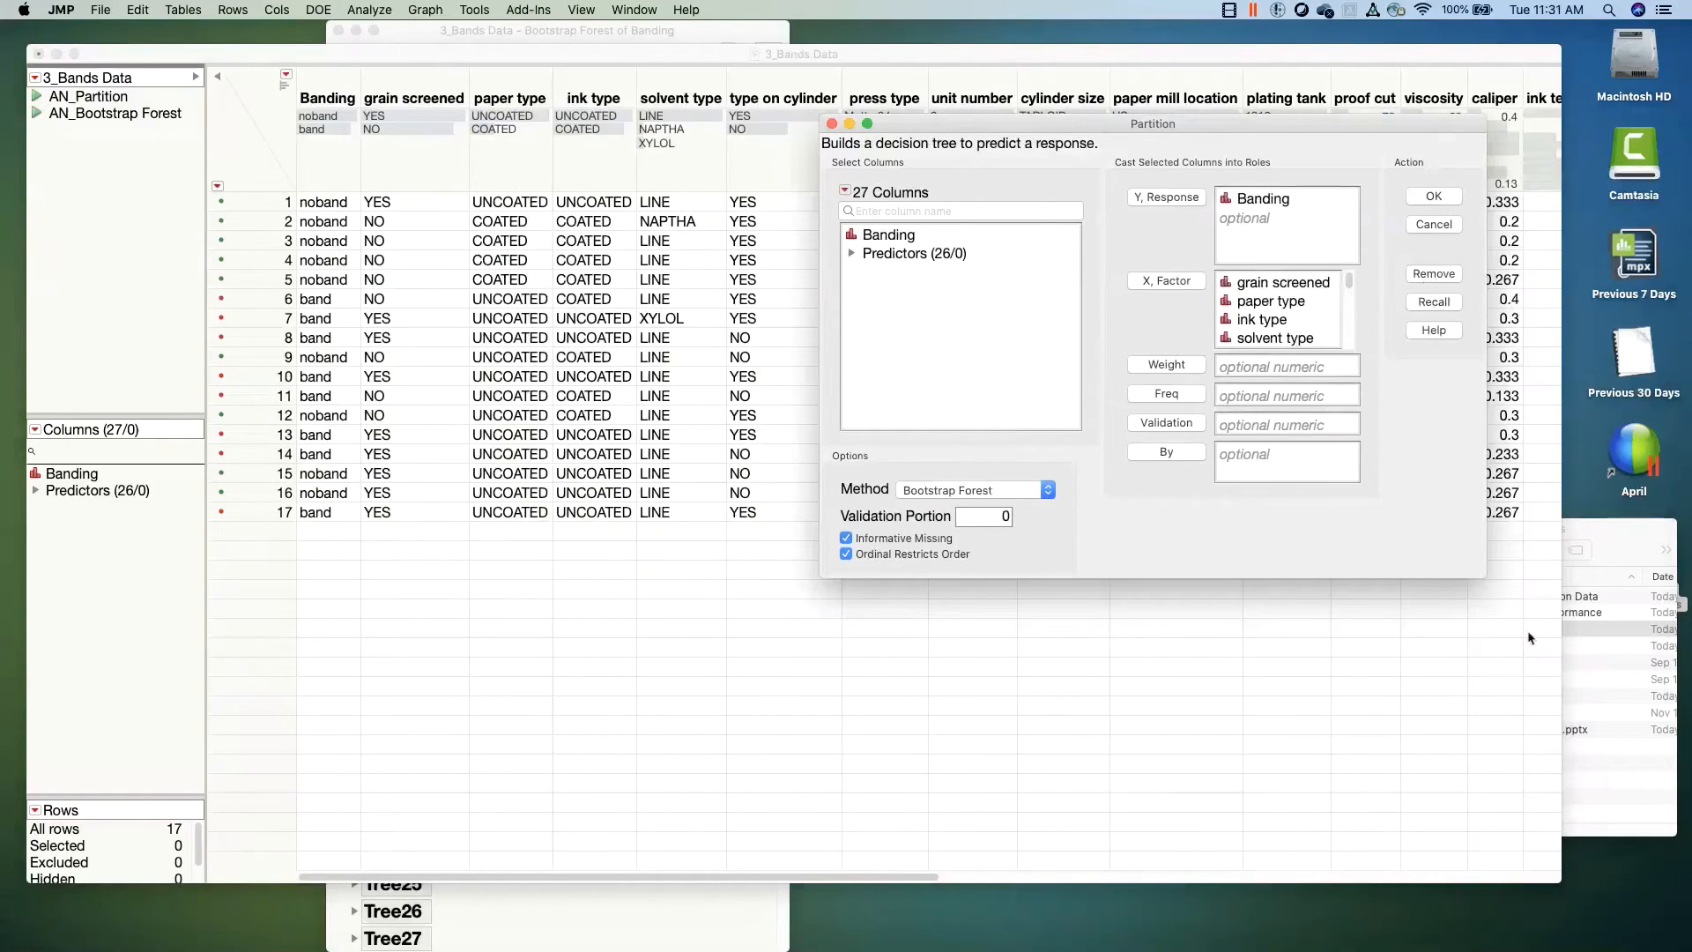
{"action": "left_click_drag", "start_coordinate": [1480, 570], "coordinate": [1516, 871]}
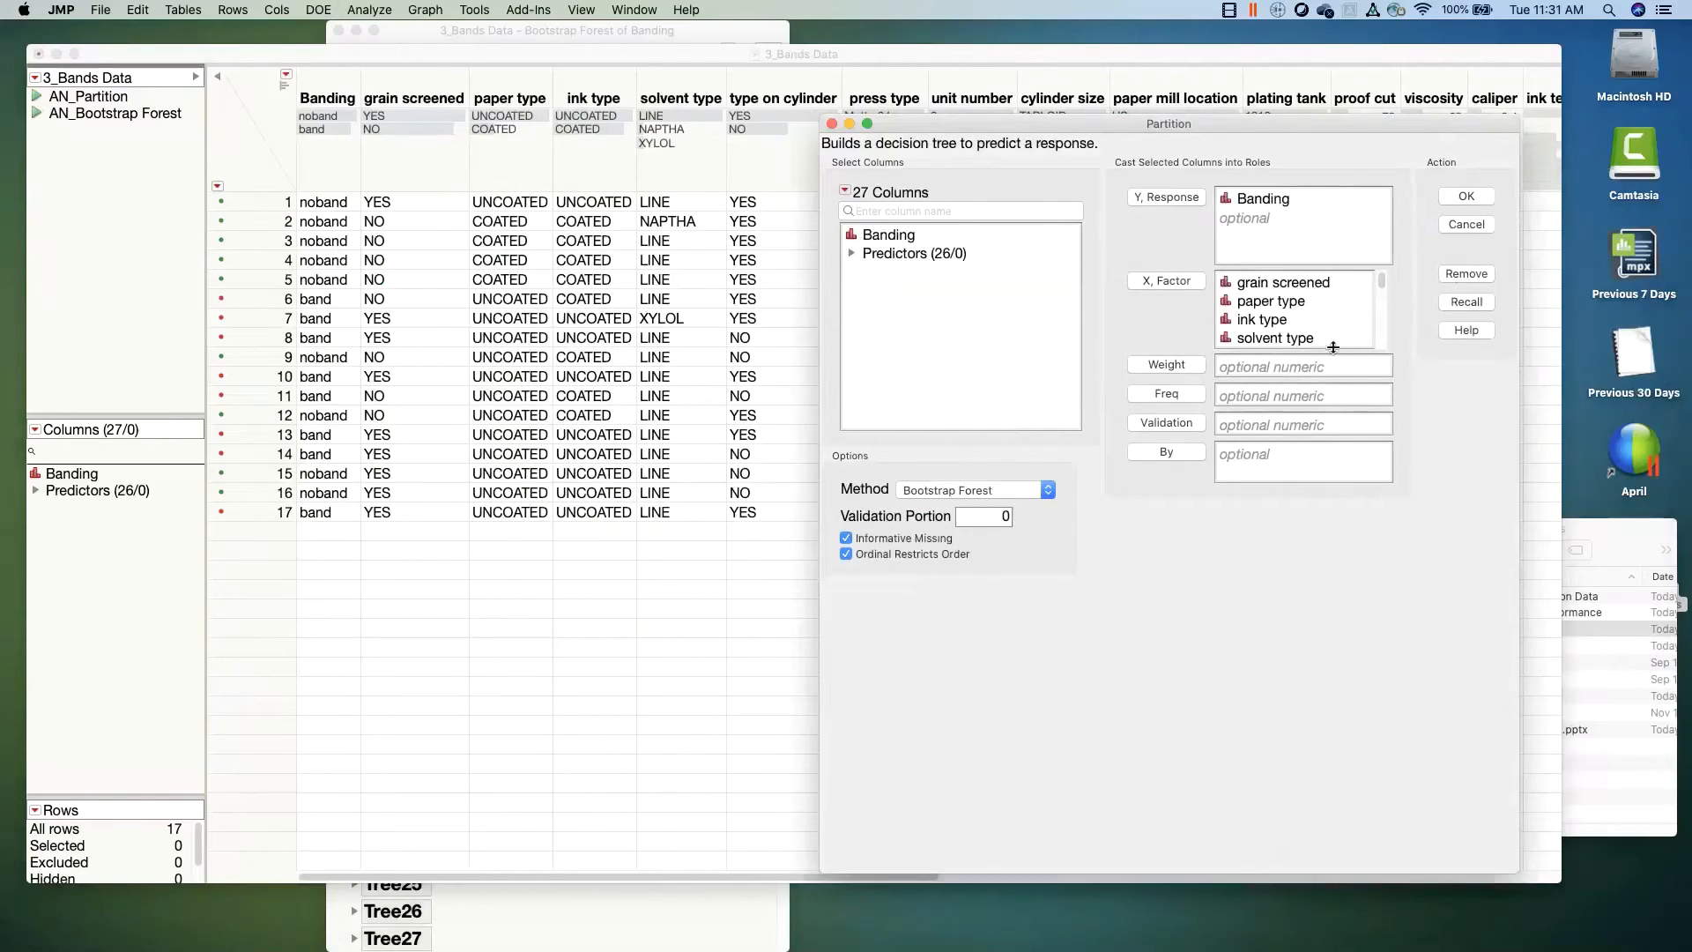
{"action": "left_click_drag", "start_coordinate": [1334, 348], "coordinate": [1350, 773]}
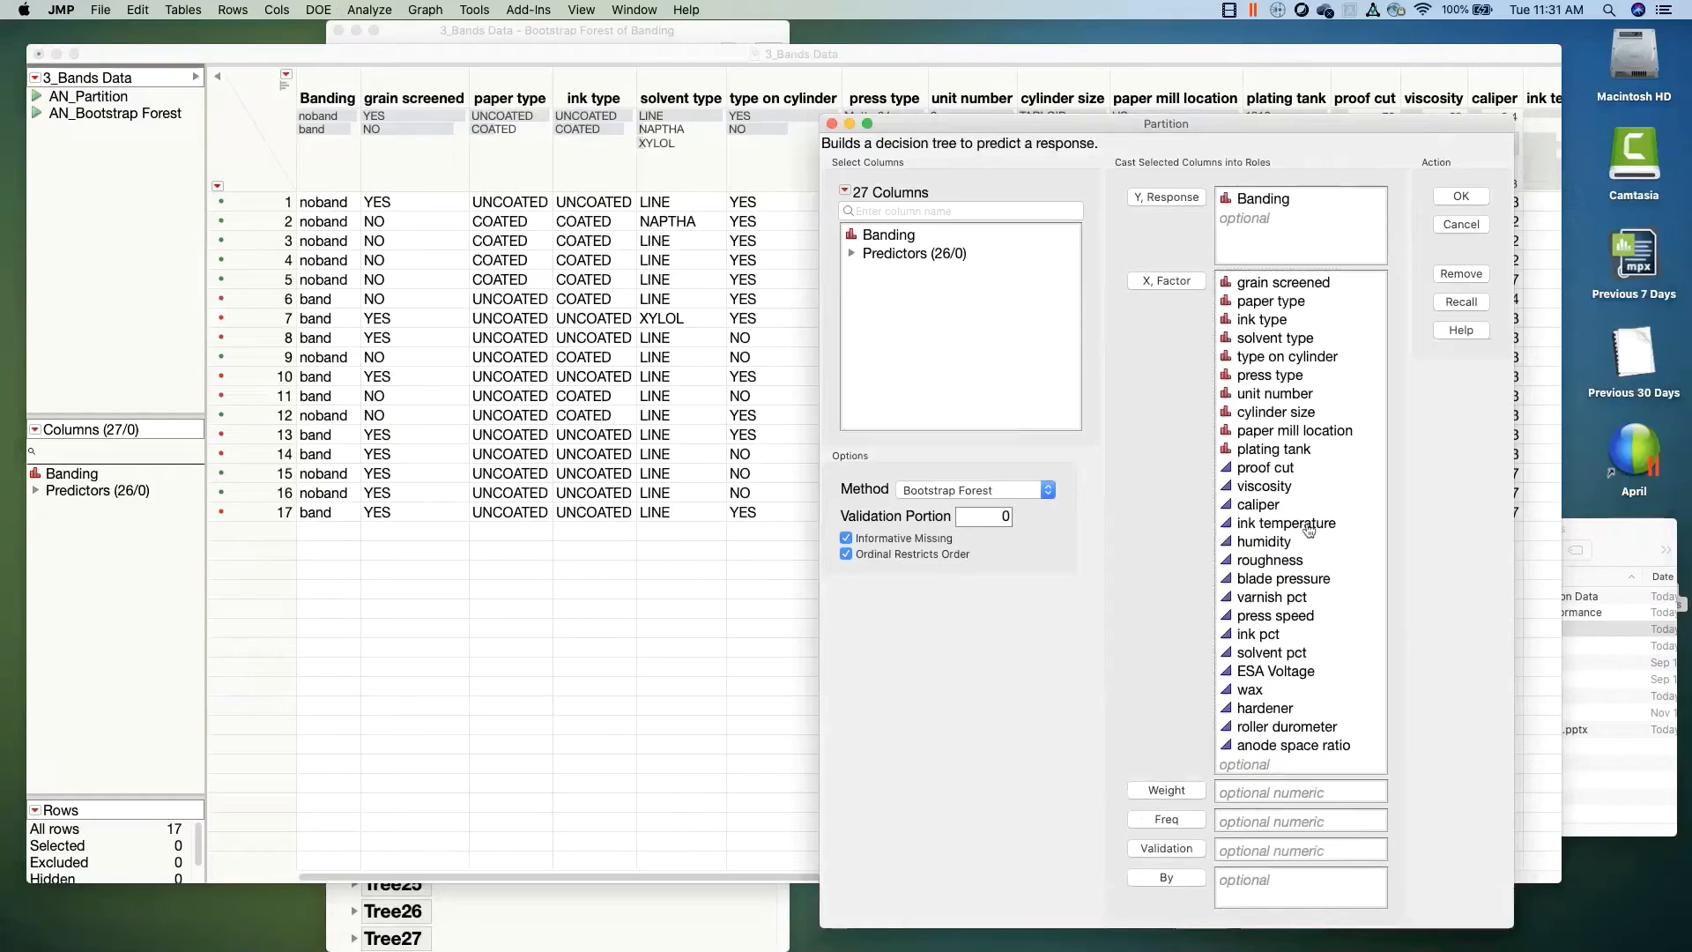
{"action": "double_click", "coordinate": [1275, 487]}
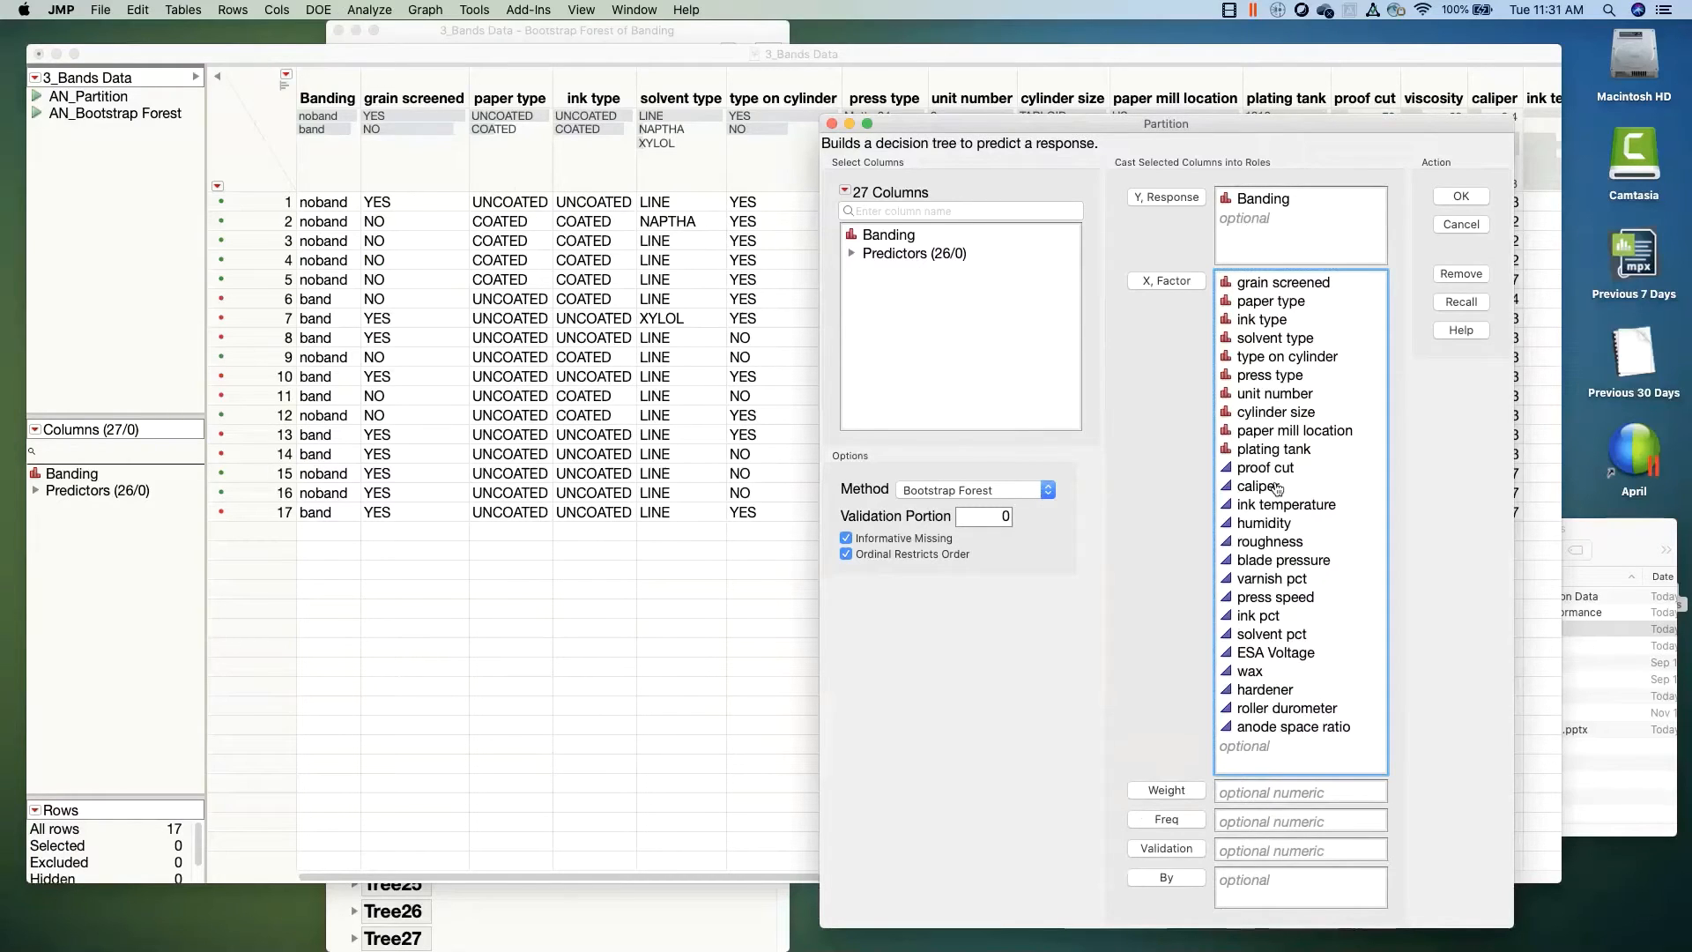
{"action": "left_click", "coordinate": [1443, 209]}
{"action": "left_click", "coordinate": [1068, 487]}
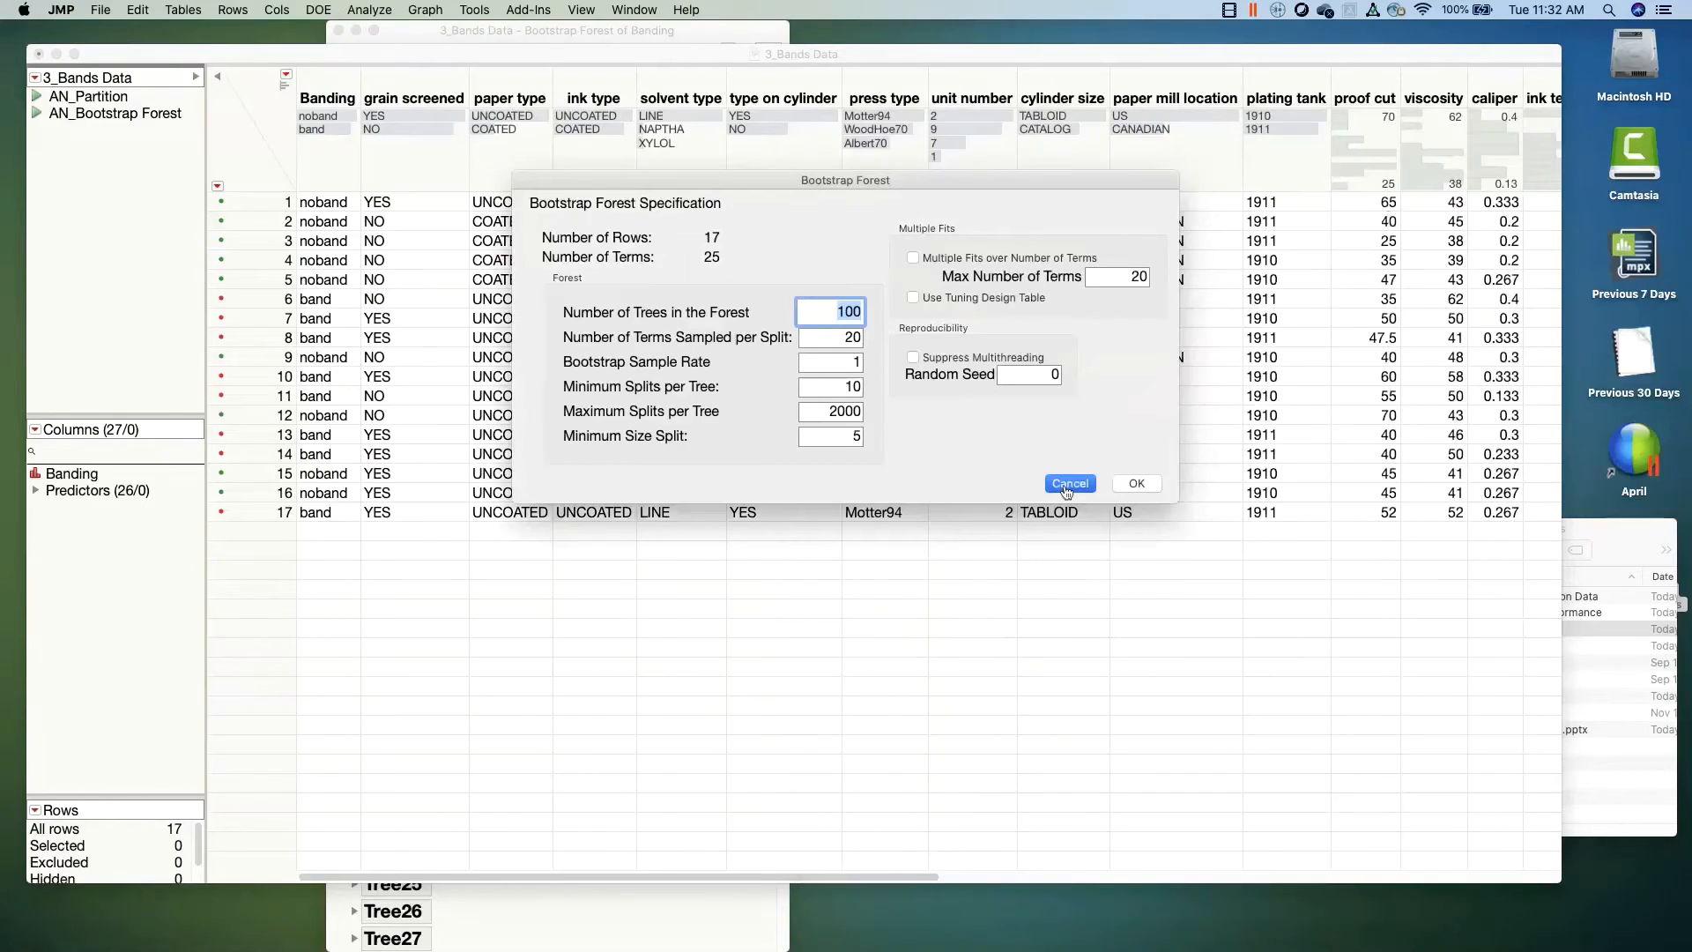
Step: Start the Partition analysis again and recall the previous roles with Banding as response
{"action": "left_click", "coordinate": [370, 10]}
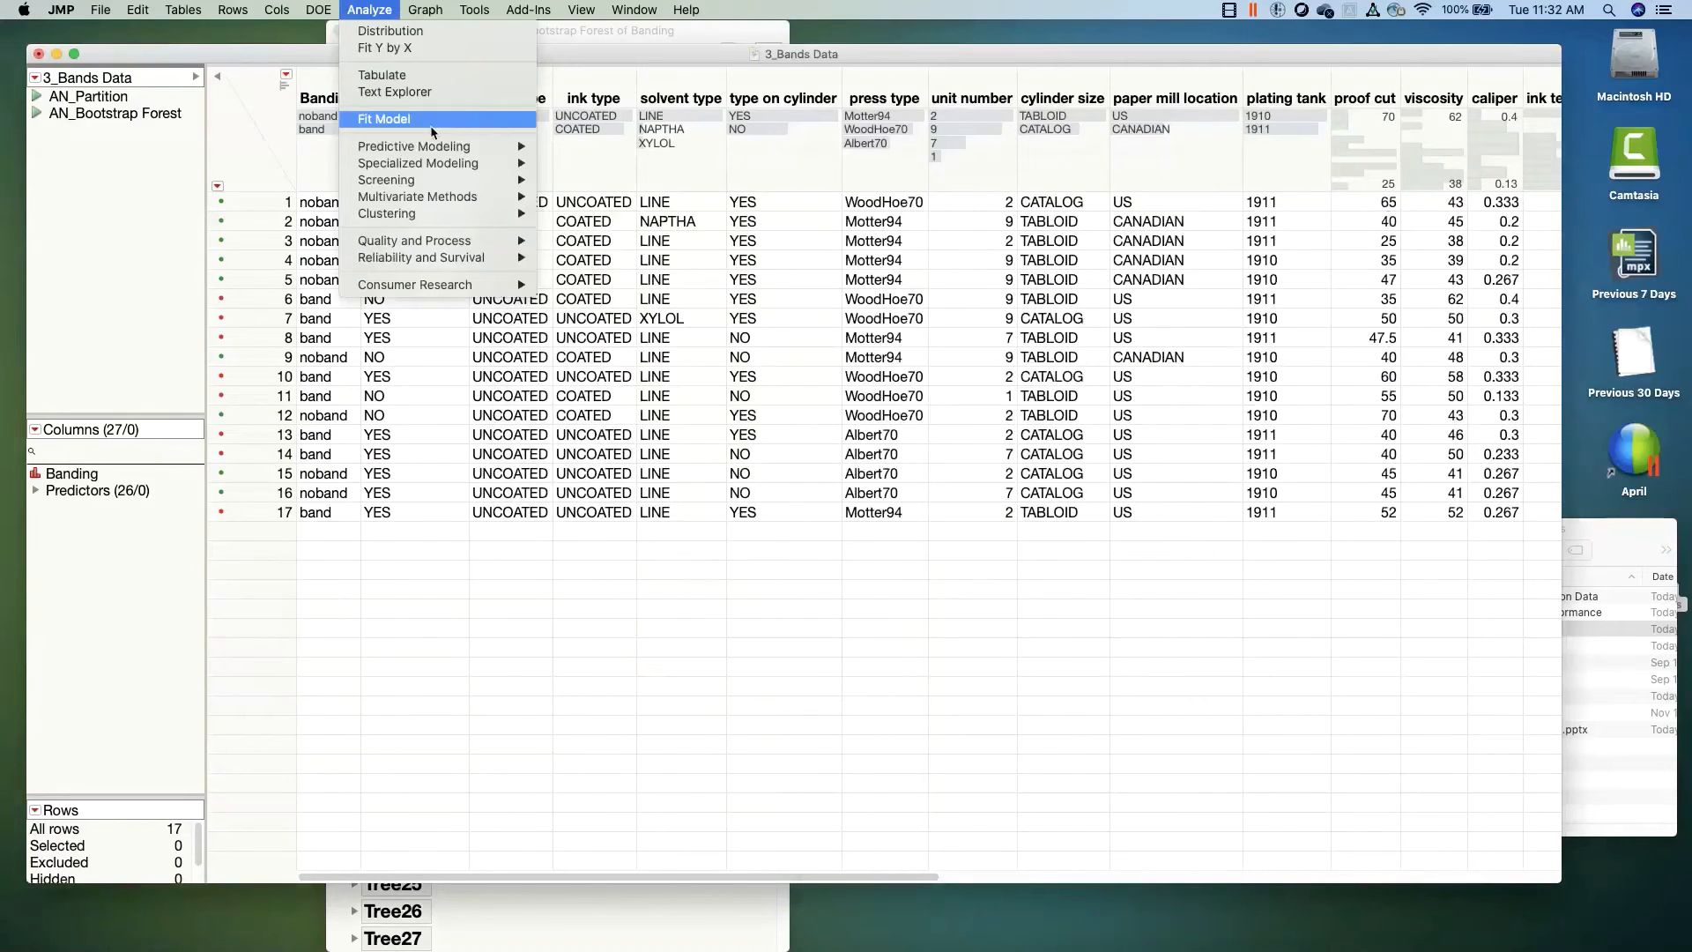
{"action": "mouse_move", "coordinate": [531, 150]}
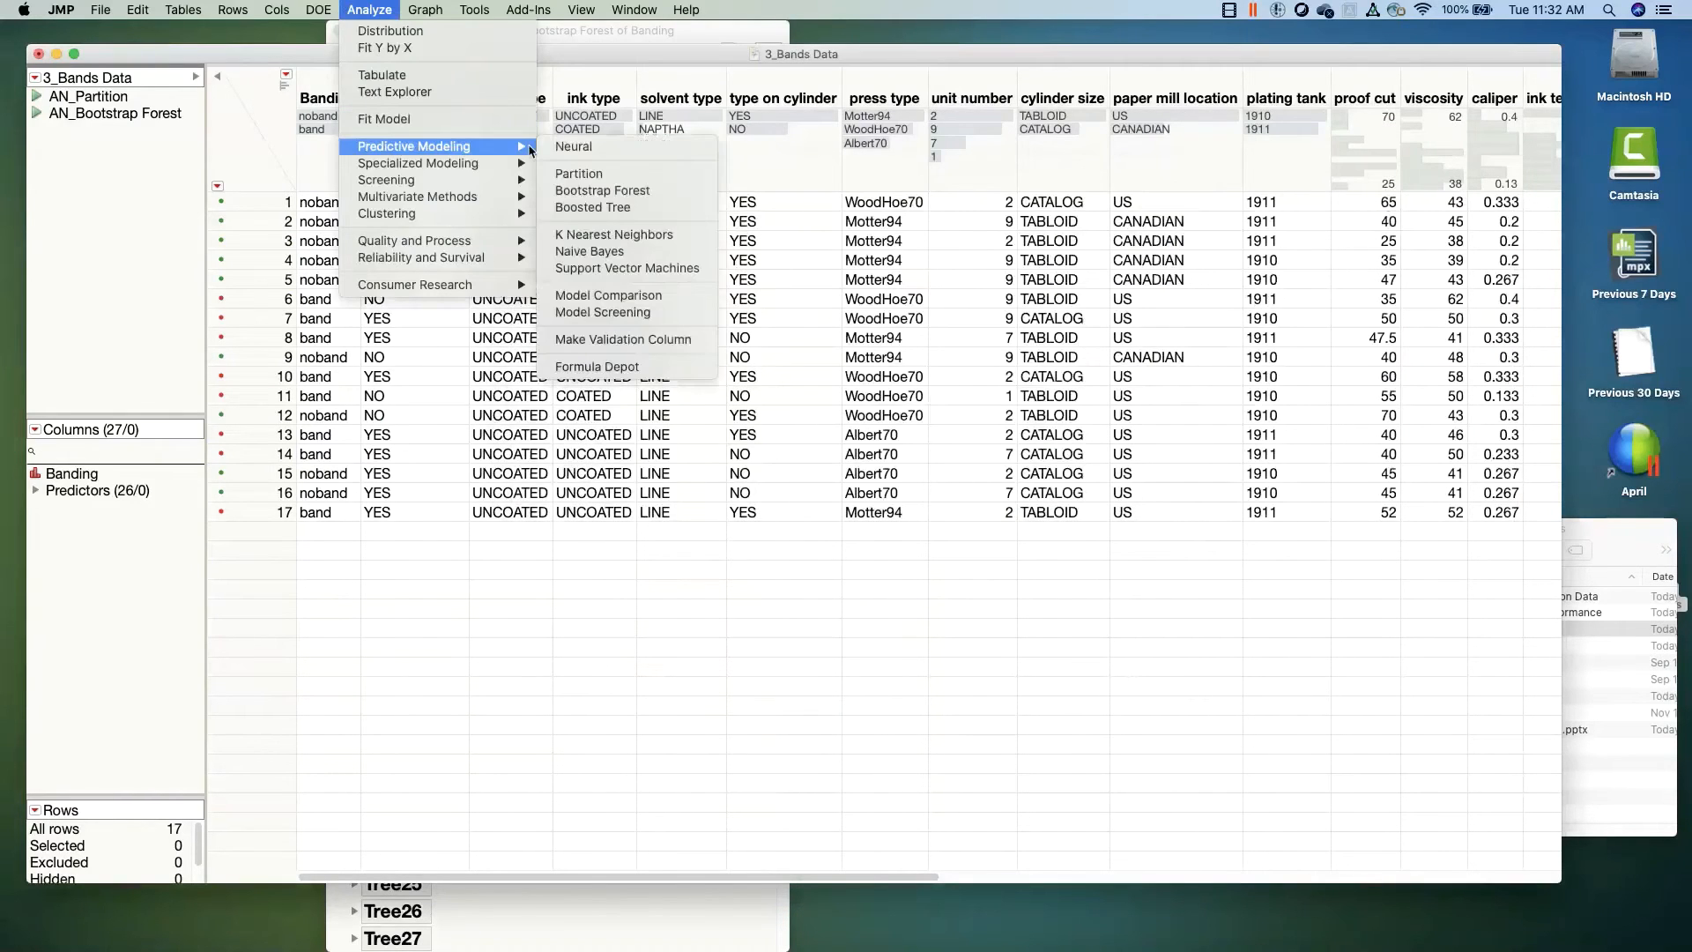
{"action": "left_click", "coordinate": [593, 177]}
{"action": "left_click", "coordinate": [1133, 326]}
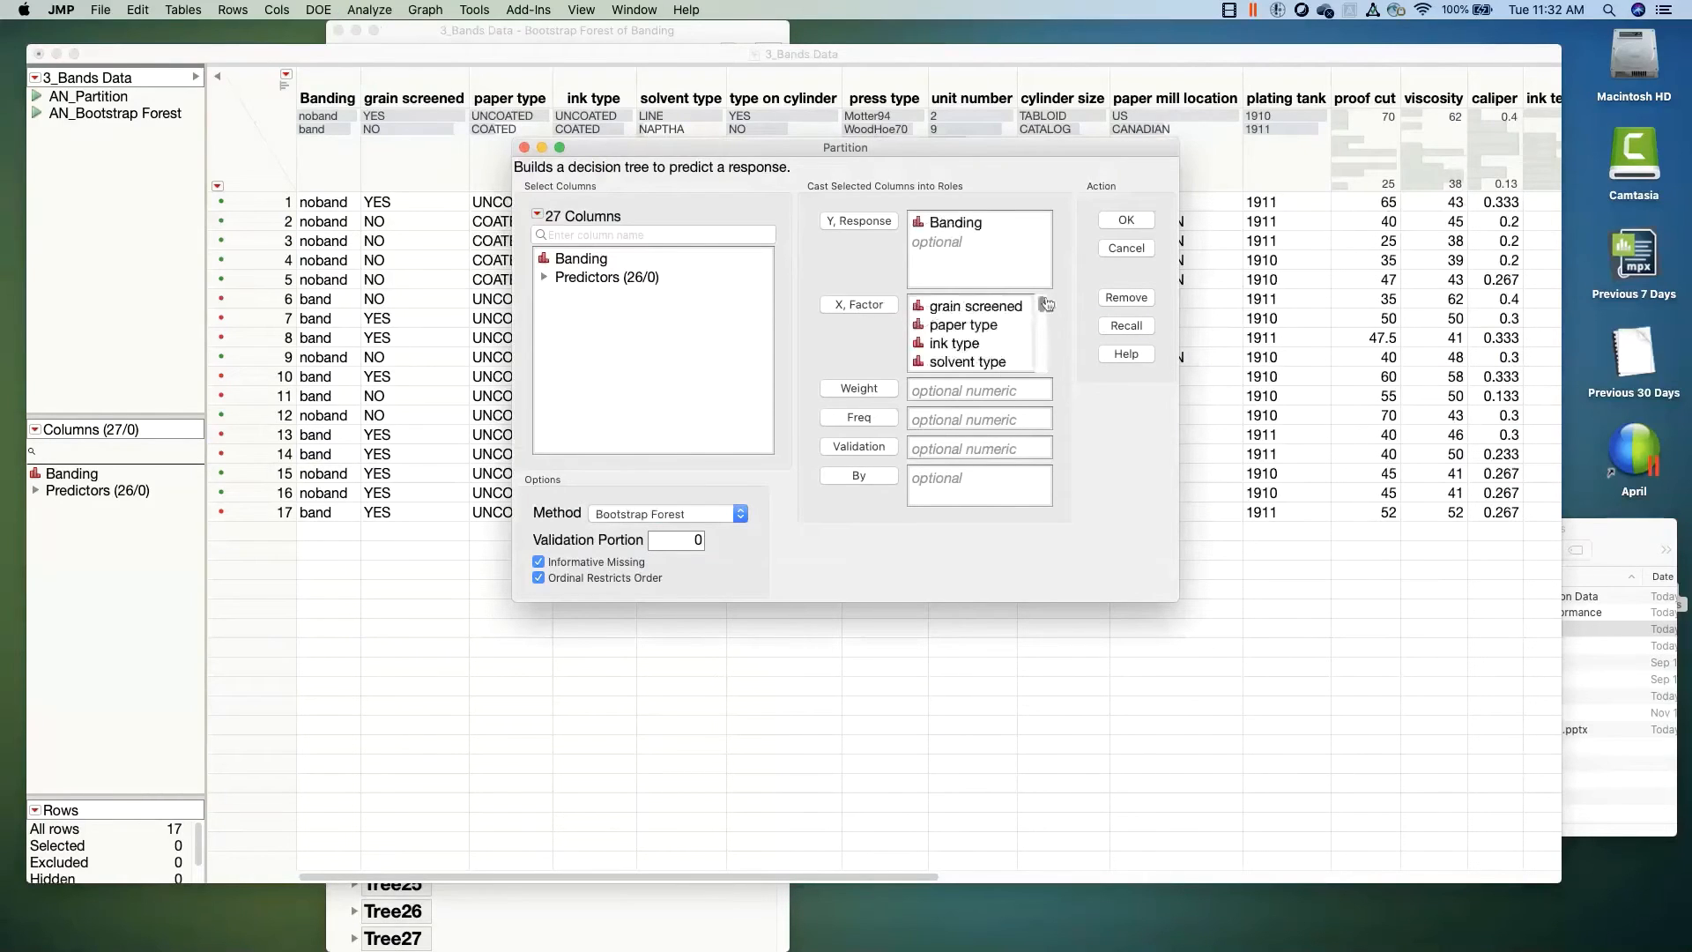
Step: Change the Partition method to Decision Tree and run it on the listed factors without viscosity
{"action": "scroll", "coordinate": [1044, 330], "scroll_direction": "down", "scroll_amount": 5}
{"action": "mouse_move", "coordinate": [1043, 330]}
{"action": "left_mouse_down"}
{"action": "mouse_move", "coordinate": [1052, 369]}
{"action": "mouse_move", "coordinate": [1044, 305]}
{"action": "left_mouse_up"}
{"action": "left_click", "coordinate": [736, 515]}
{"action": "left_click", "coordinate": [722, 499]}
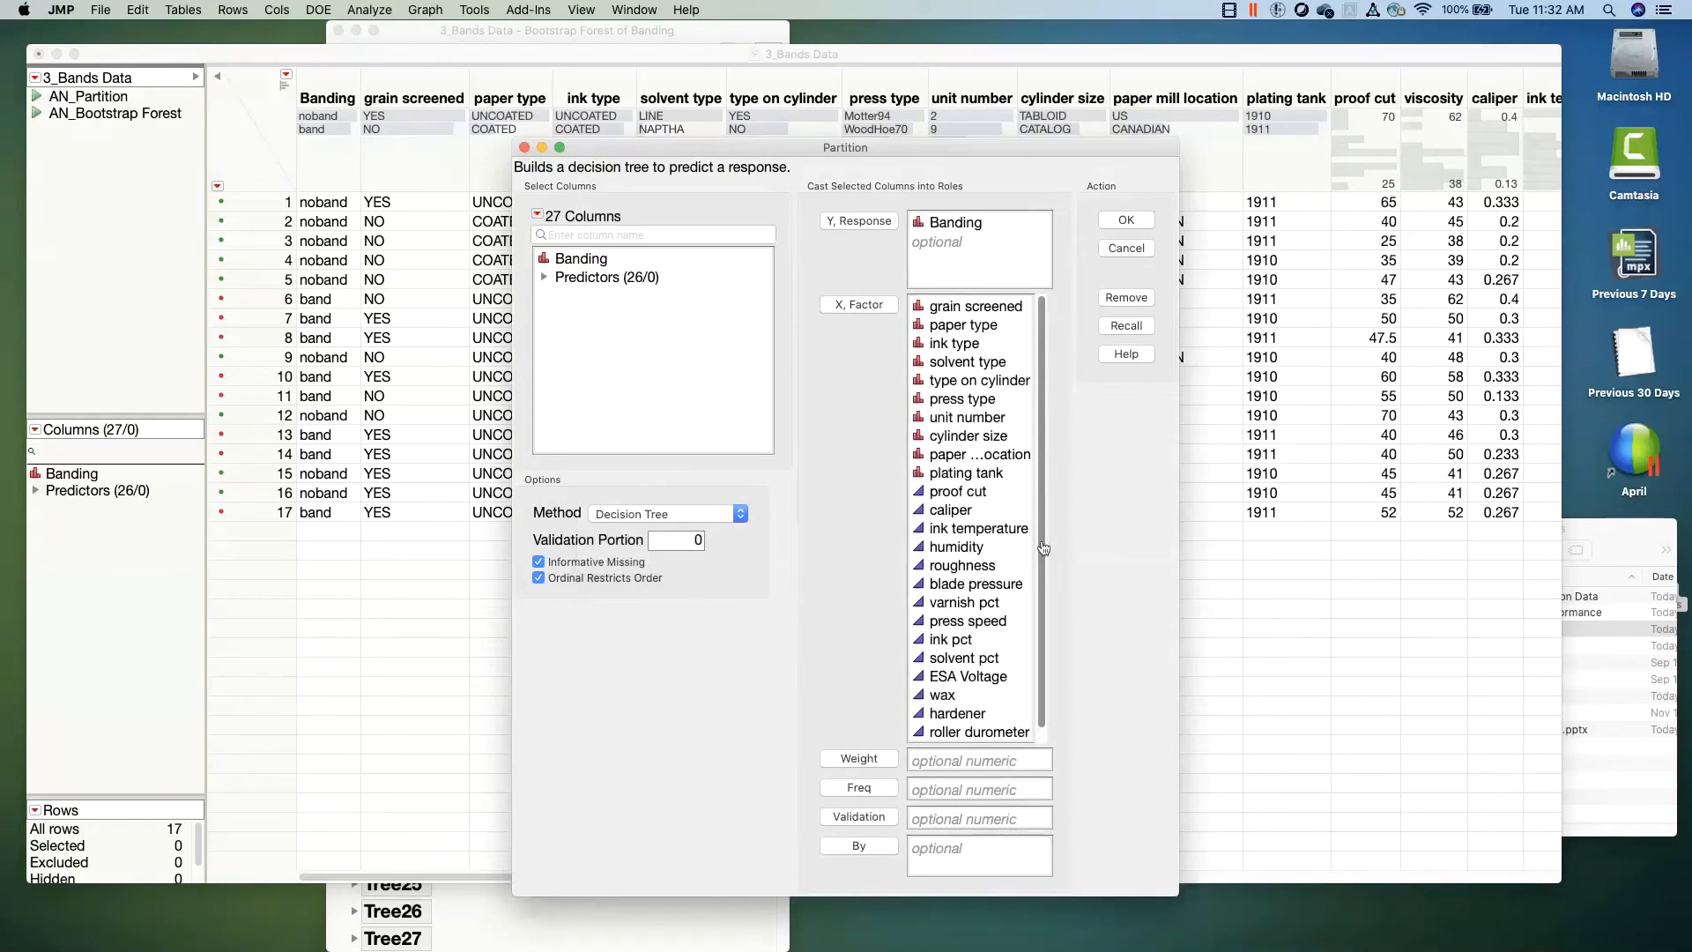
{"action": "scroll", "coordinate": [1041, 573], "scroll_direction": "down", "scroll_amount": 1}
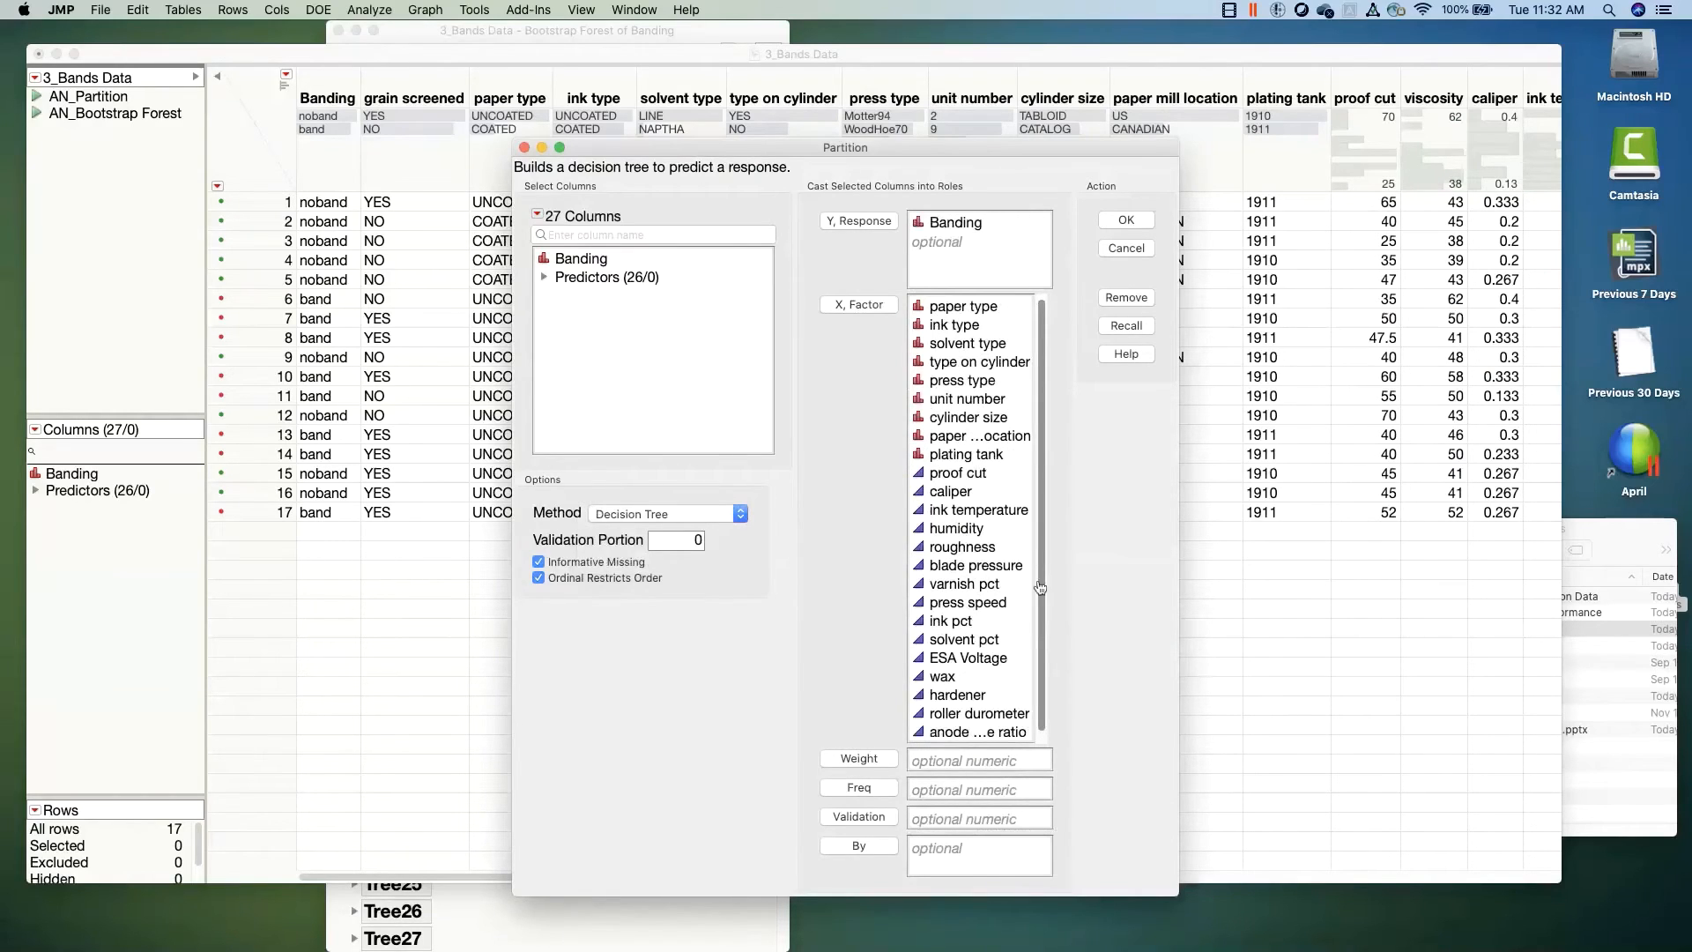
{"action": "left_click_drag", "start_coordinate": [1041, 588], "coordinate": [1039, 566]}
{"action": "left_click", "coordinate": [1130, 227]}
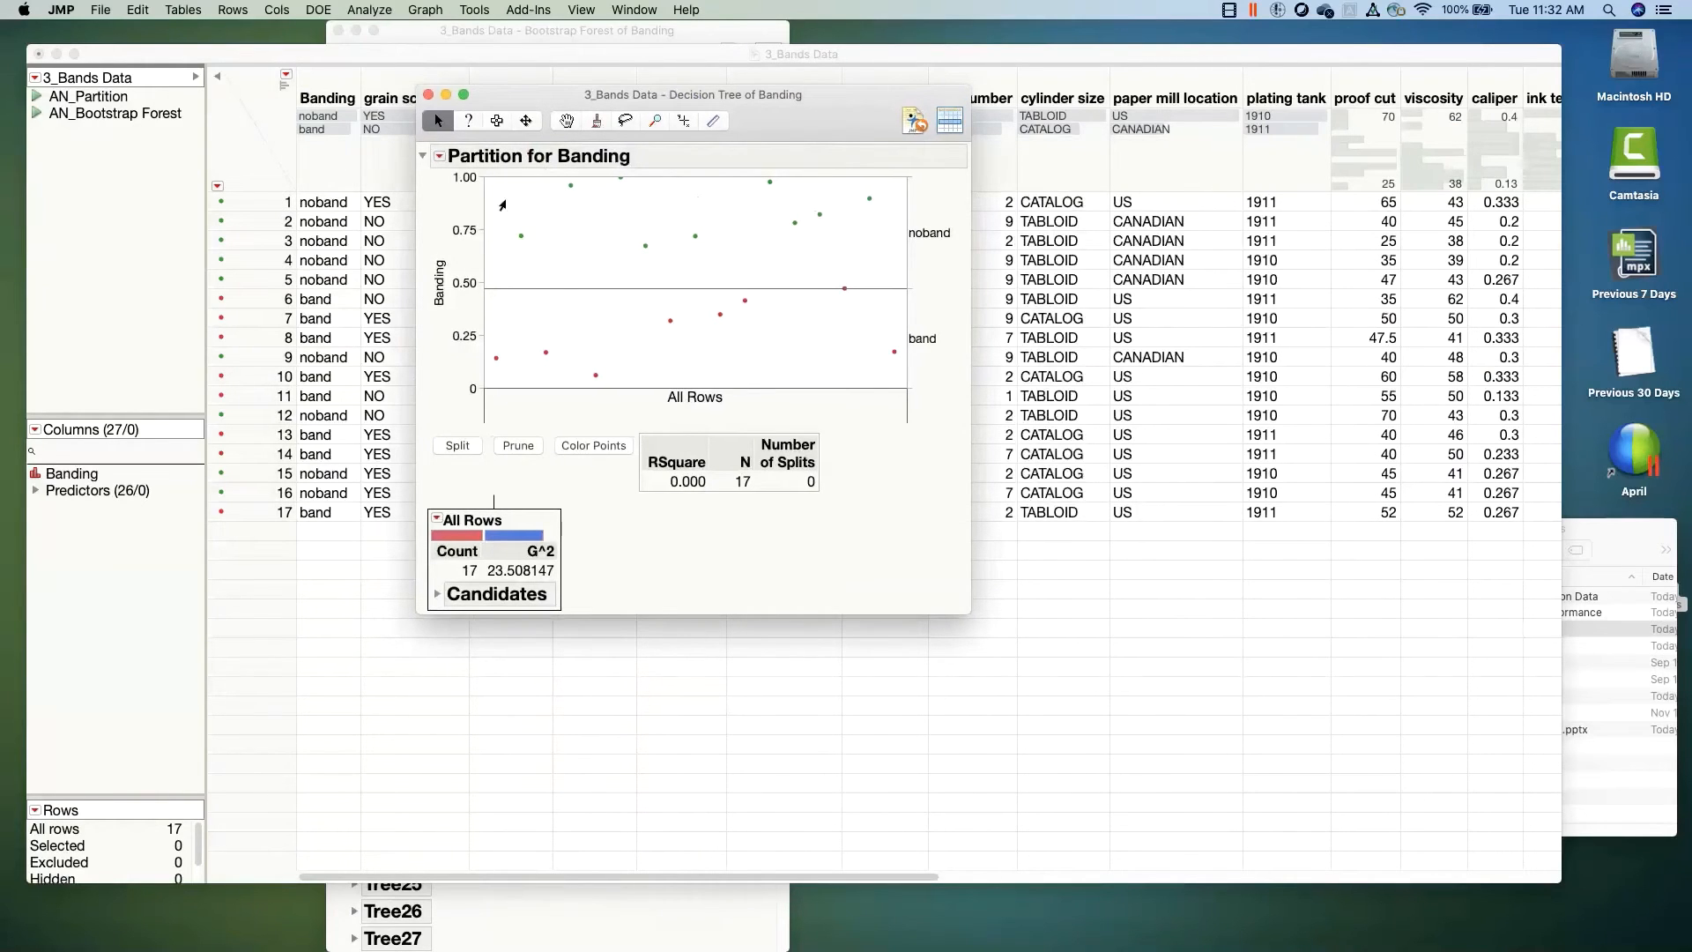
Step: Highlight the noband points and the band points in the unsplit partition plot, and clear the selection
{"action": "left_click_drag", "start_coordinate": [498, 182], "coordinate": [891, 287]}
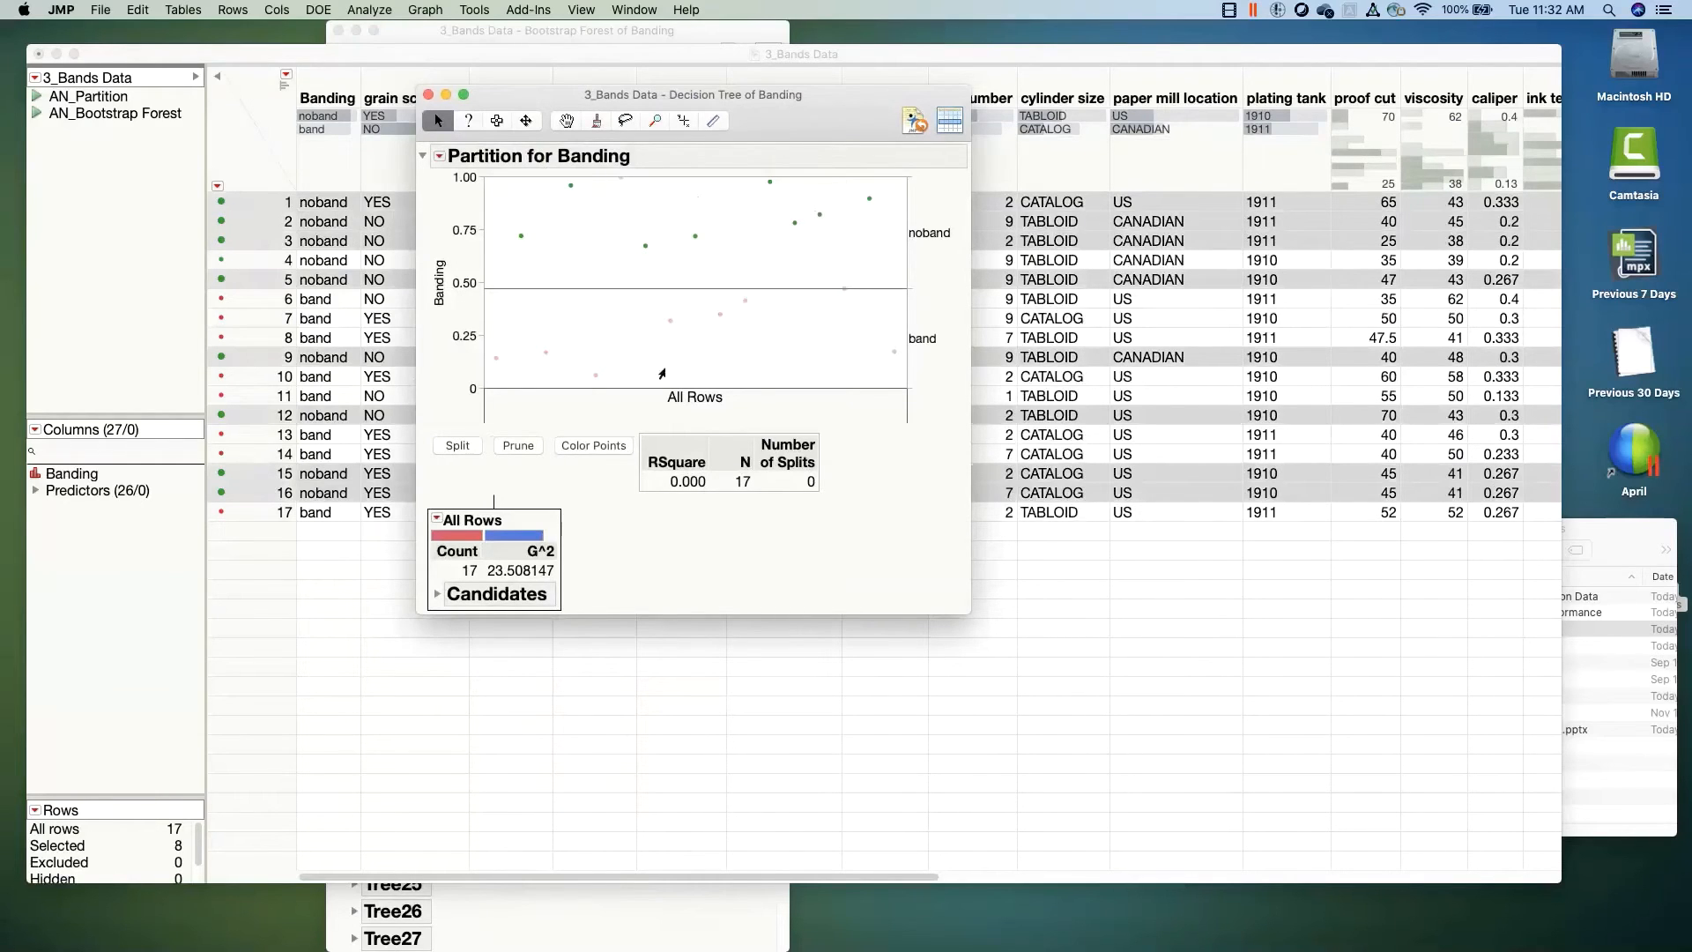
{"action": "left_click_drag", "start_coordinate": [491, 298], "coordinate": [846, 371]}
{"action": "left_click", "coordinate": [834, 324]}
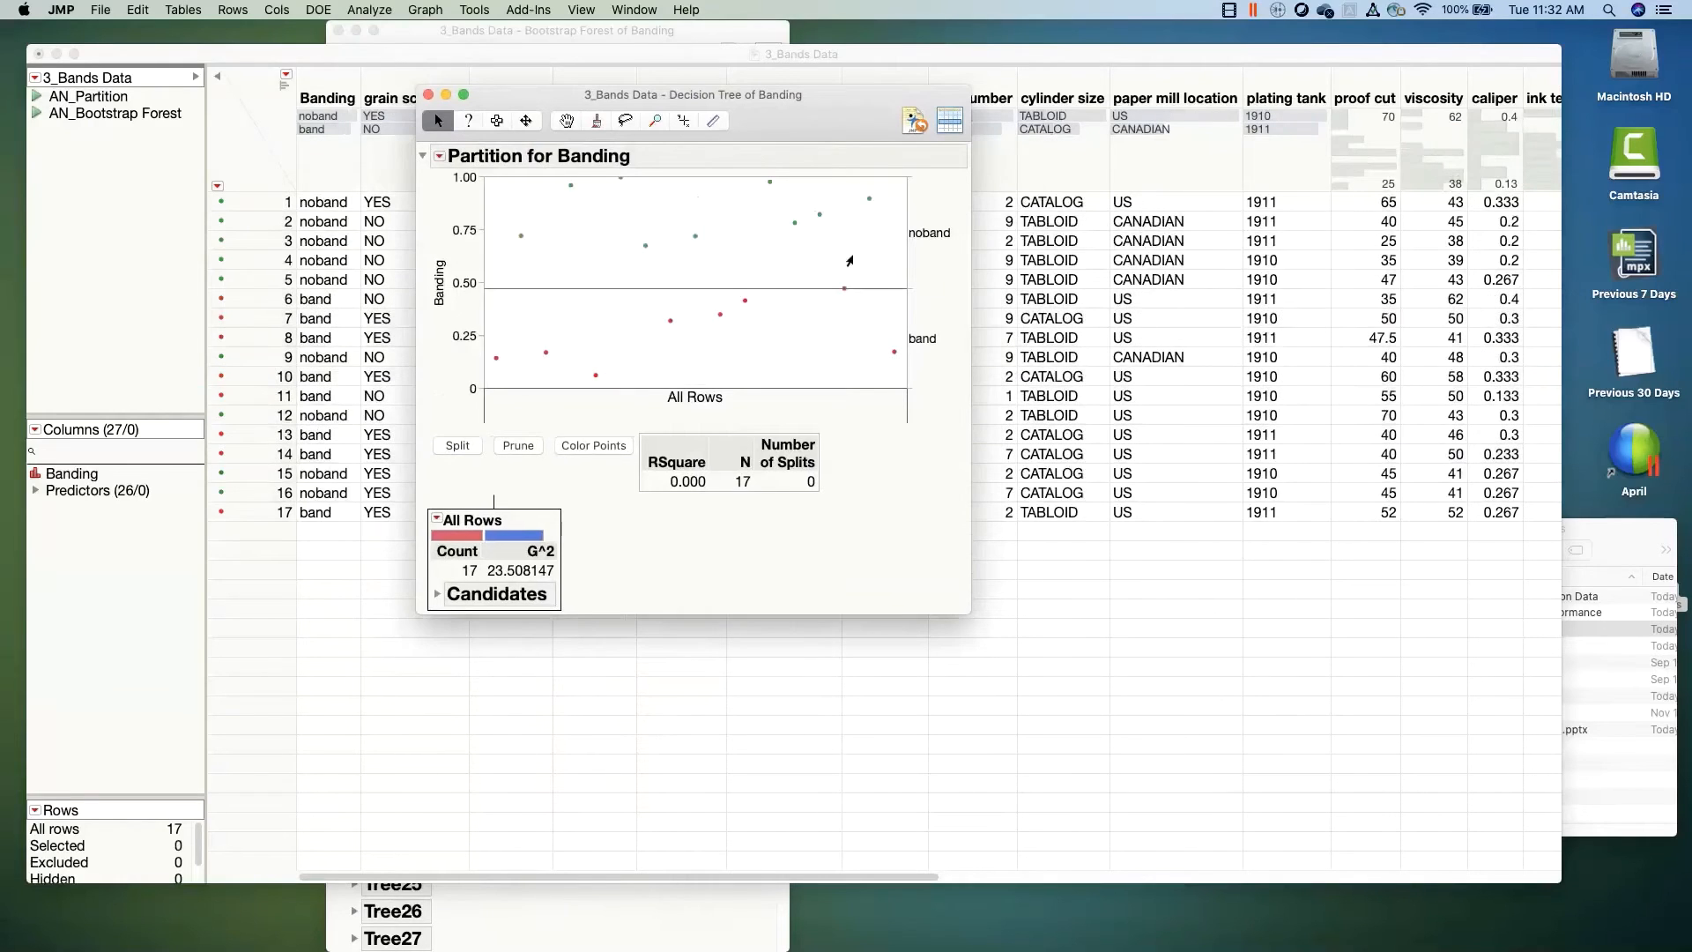
Step: Make the first split of the Banding decision tree and reposition its report window
{"action": "left_click_drag", "start_coordinate": [844, 127], "coordinate": [871, 103]}
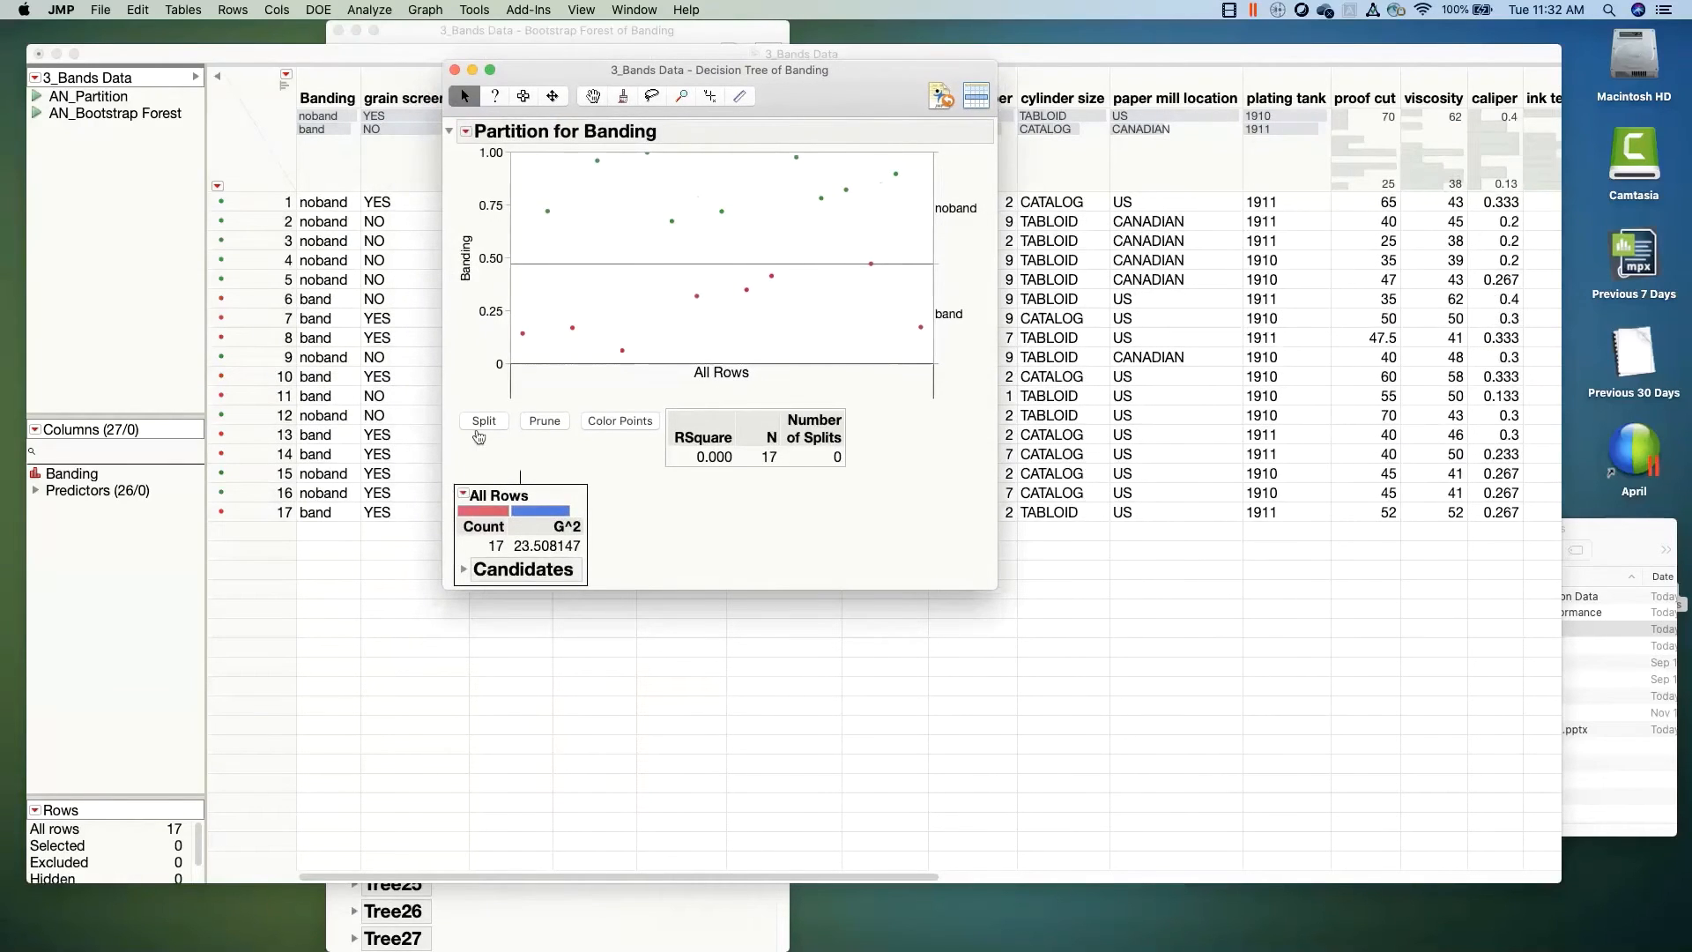
{"action": "left_click", "coordinate": [480, 424]}
{"action": "left_click_drag", "start_coordinate": [821, 94], "coordinate": [893, 68]}
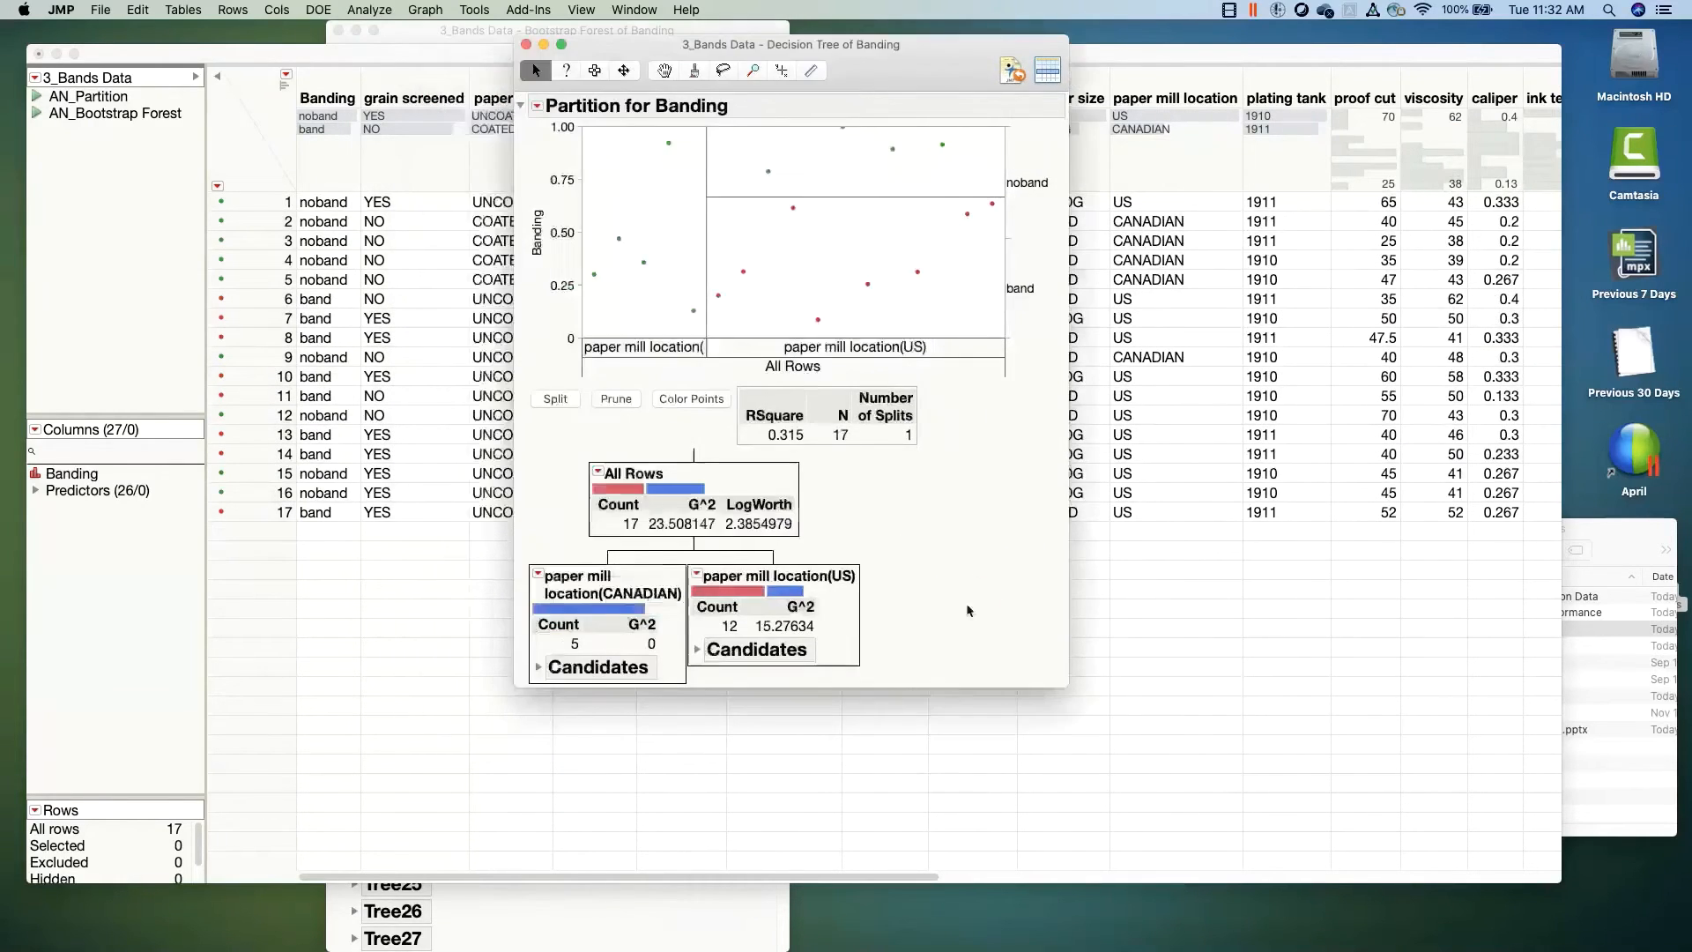
{"action": "mouse_move", "coordinate": [999, 598]}
{"action": "left_mouse_down"}
{"action": "mouse_move", "coordinate": [902, 540]}
{"action": "mouse_move", "coordinate": [586, 503]}
{"action": "mouse_move", "coordinate": [520, 640]}
{"action": "mouse_move", "coordinate": [798, 687]}
{"action": "mouse_move", "coordinate": [964, 593]}
{"action": "mouse_move", "coordinate": [955, 573]}
{"action": "left_mouse_up"}
Step: Highlight the plot points of the CANADIAN and US paper mill location branches in turn, and clear the selection
{"action": "left_click_drag", "start_coordinate": [590, 137], "coordinate": [701, 335]}
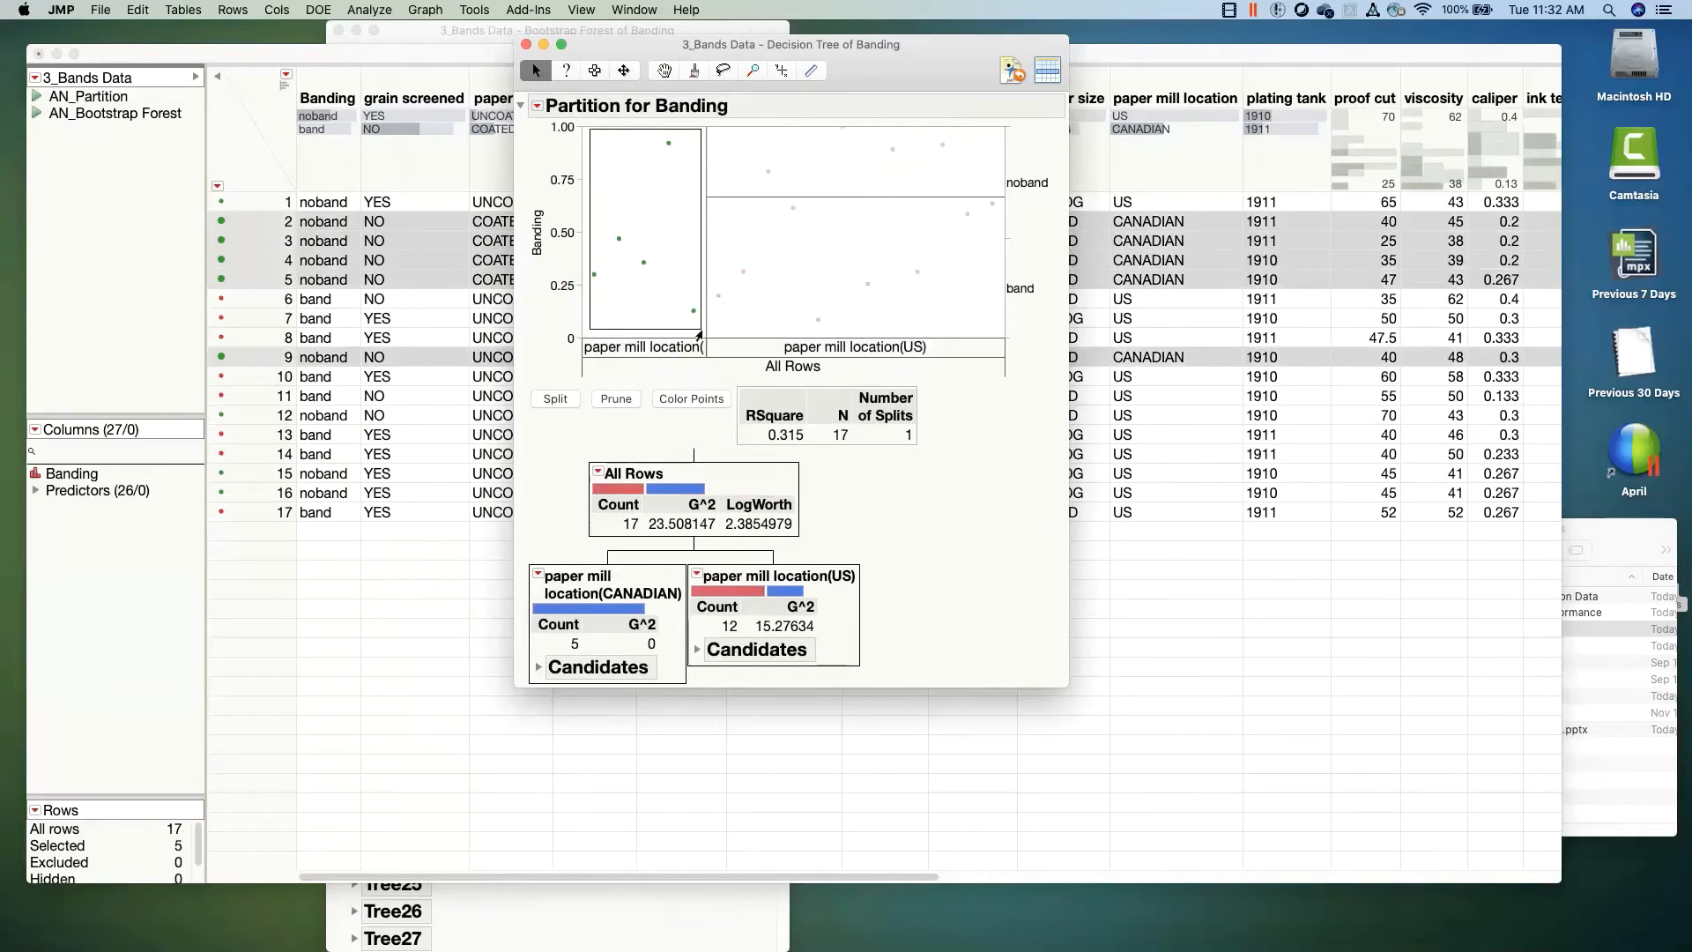
{"action": "left_click_drag", "start_coordinate": [701, 332], "coordinate": [701, 332]}
{"action": "left_click", "coordinate": [743, 228]}
{"action": "left_click_drag", "start_coordinate": [709, 129], "coordinate": [1002, 344]}
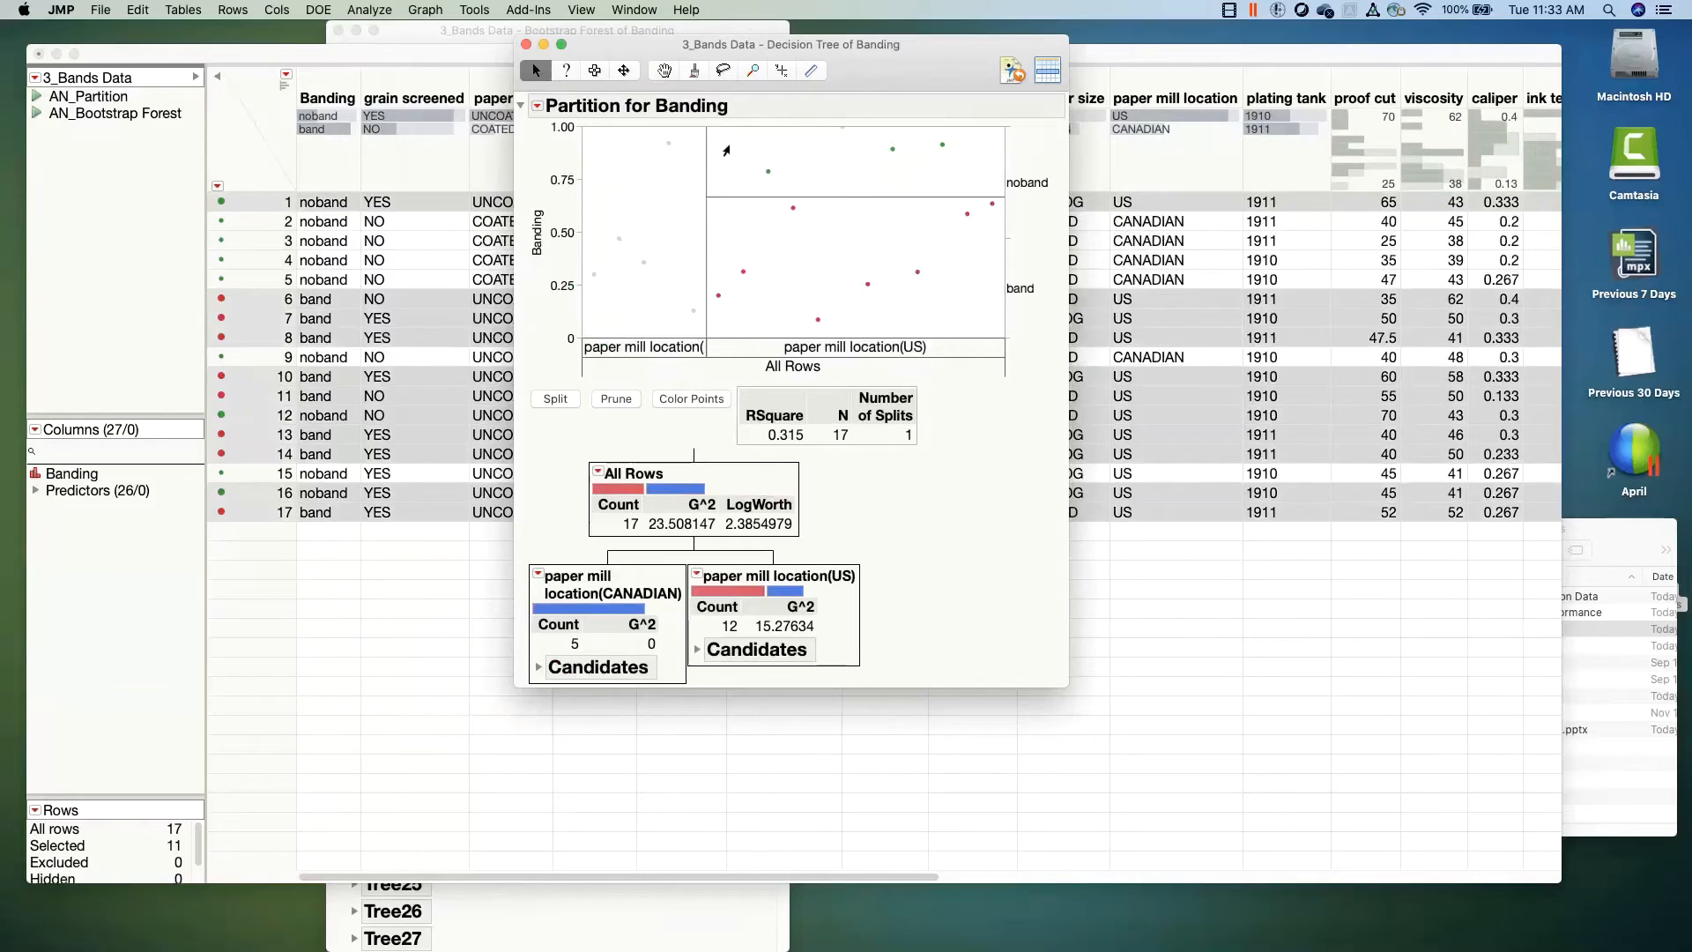
{"action": "left_click_drag", "start_coordinate": [709, 129], "coordinate": [1000, 342]}
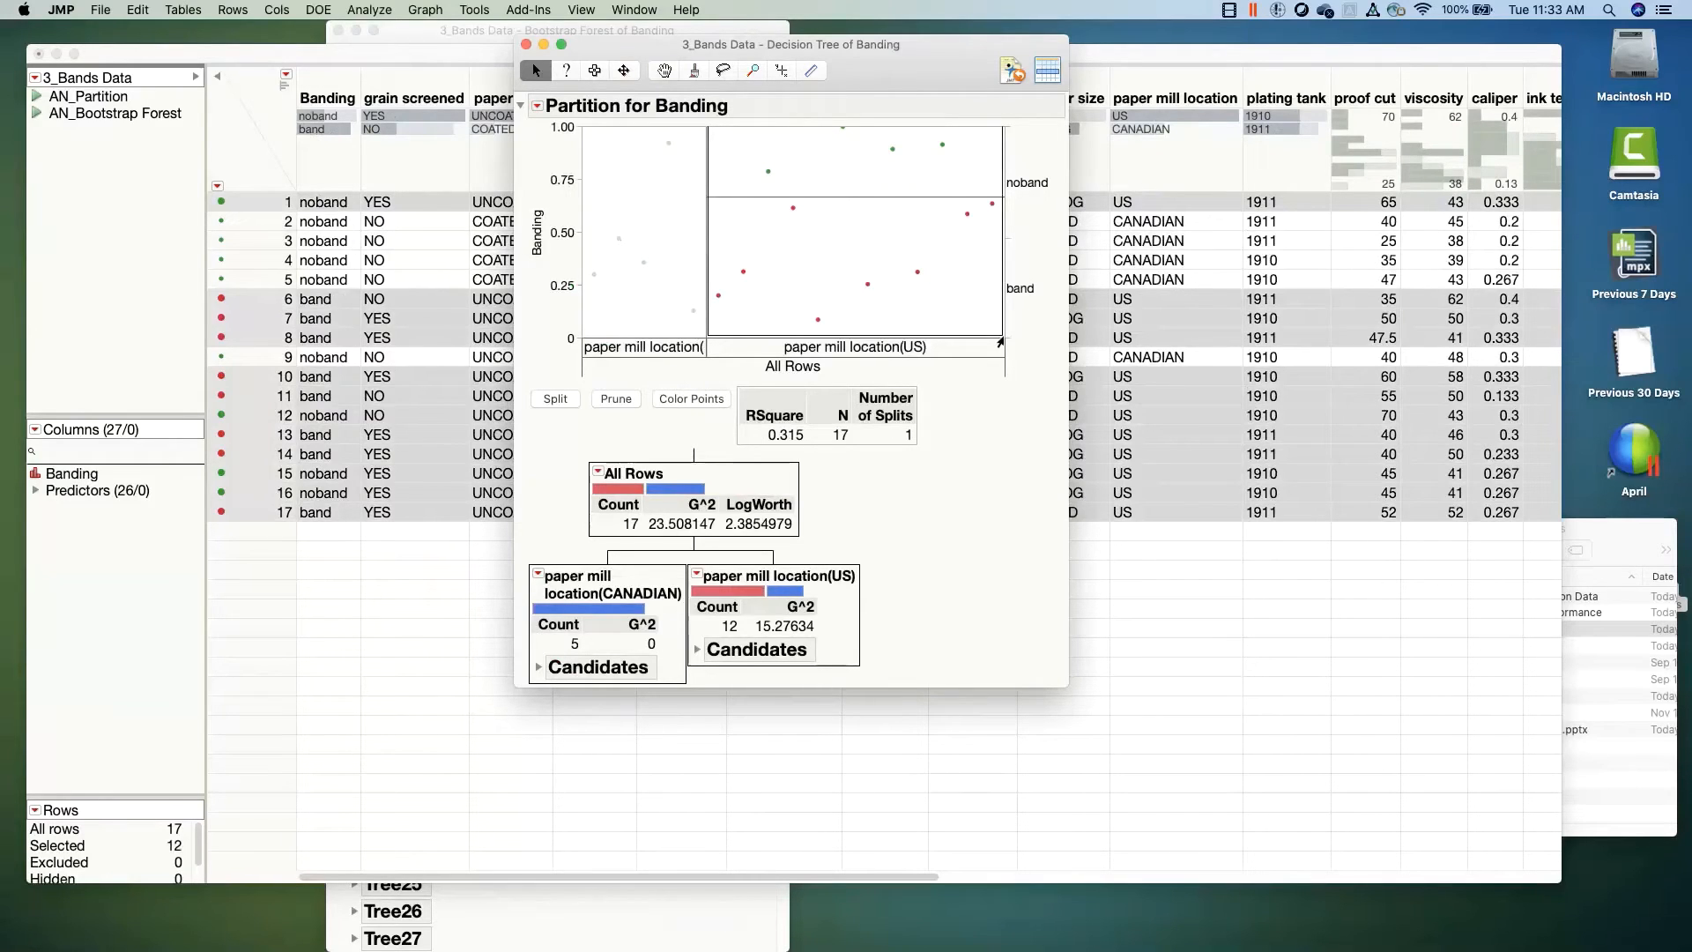
{"action": "mouse_move", "coordinate": [1000, 342]}
{"action": "left_mouse_down"}
{"action": "mouse_move", "coordinate": [997, 196]}
{"action": "mouse_move", "coordinate": [994, 337]}
{"action": "left_mouse_up"}
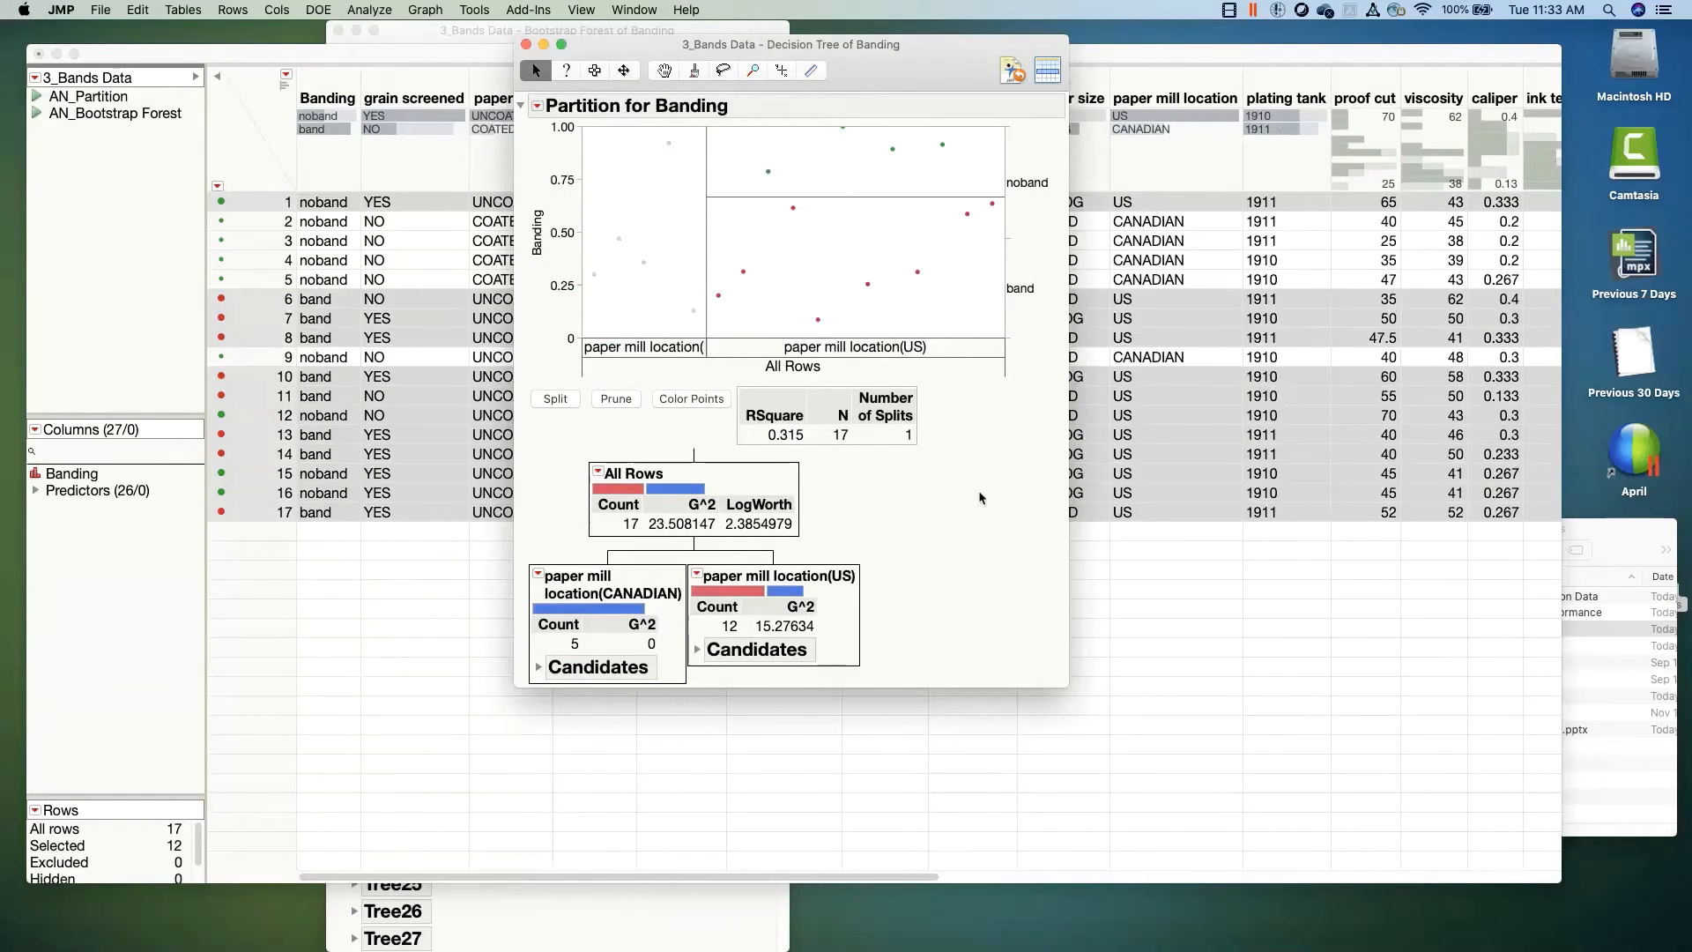
{"action": "left_click", "coordinate": [720, 192]}
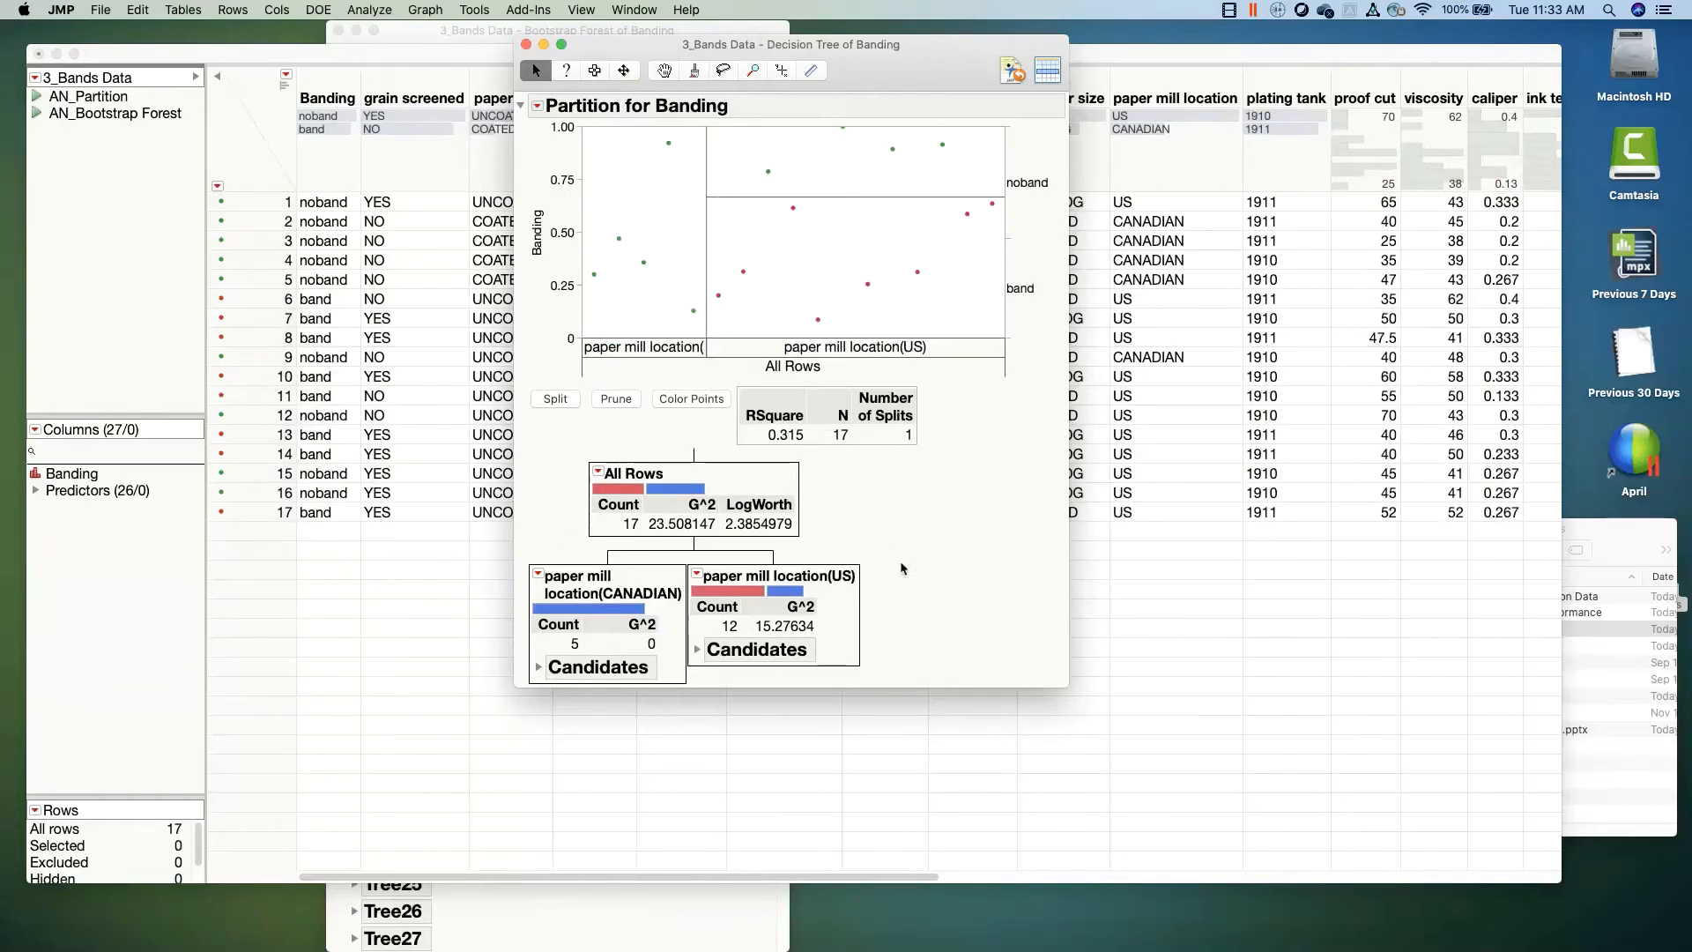
Step: Split the tree a second time and highlight the points of the two wax branches in the partition plot
{"action": "mouse_move", "coordinate": [903, 561]}
{"action": "left_mouse_down"}
{"action": "mouse_move", "coordinate": [568, 542]}
{"action": "mouse_move", "coordinate": [794, 686]}
{"action": "mouse_move", "coordinate": [913, 575]}
{"action": "left_mouse_up"}
{"action": "left_click", "coordinate": [557, 407]}
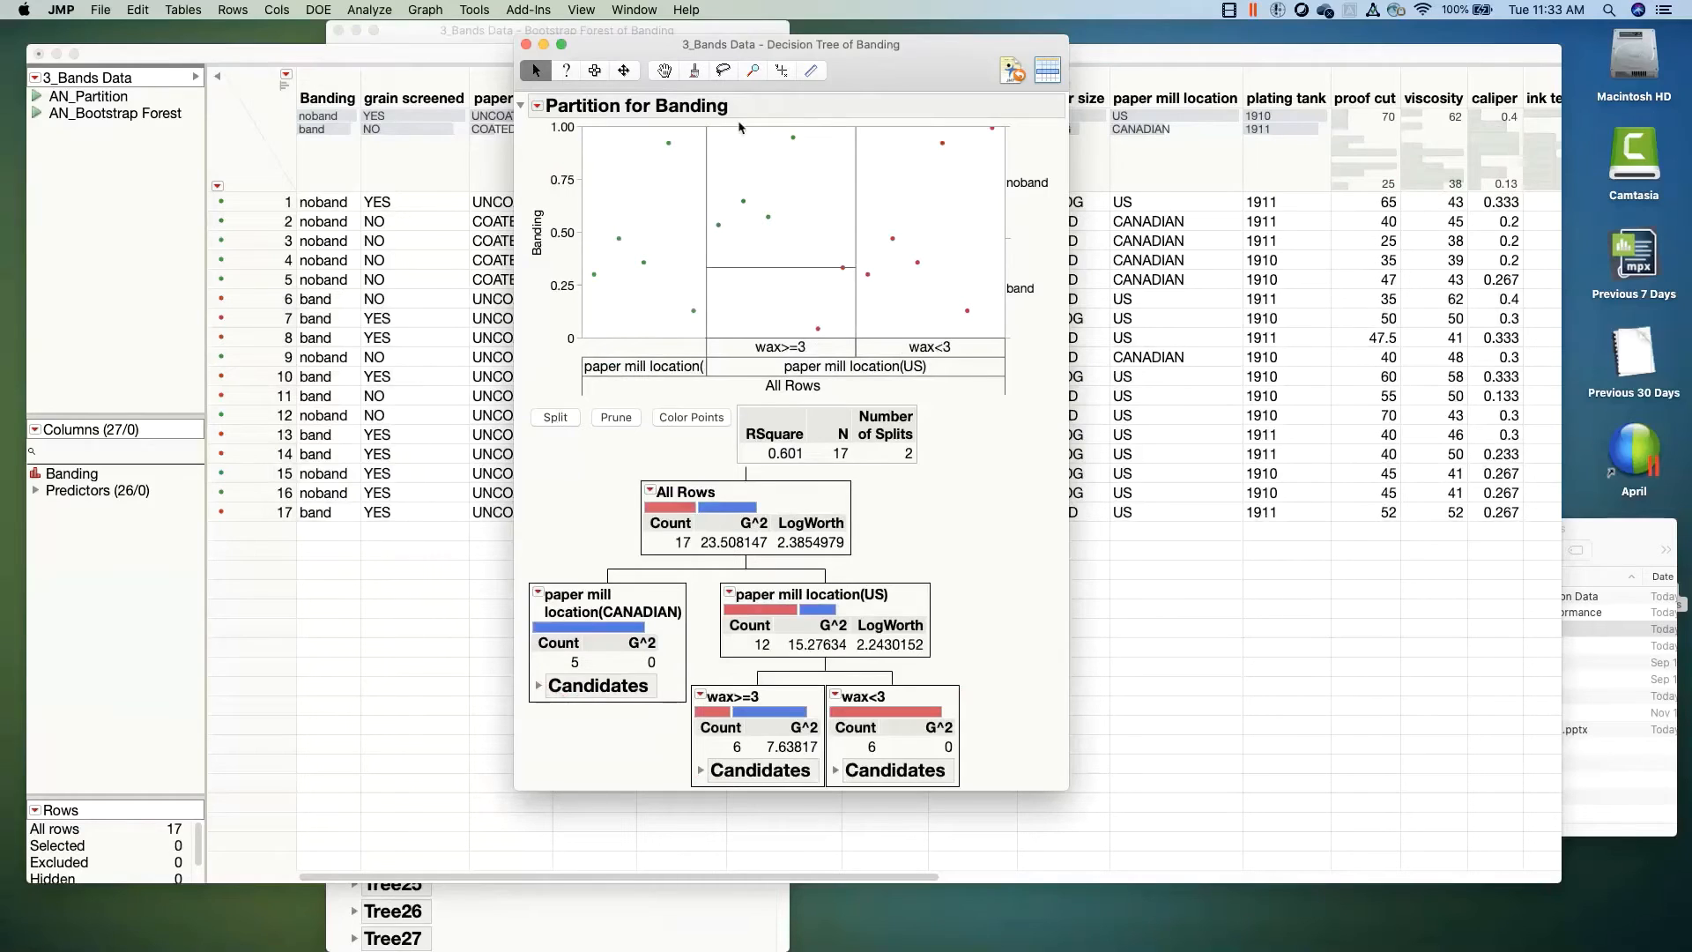
{"action": "left_click_drag", "start_coordinate": [712, 131], "coordinate": [851, 339]}
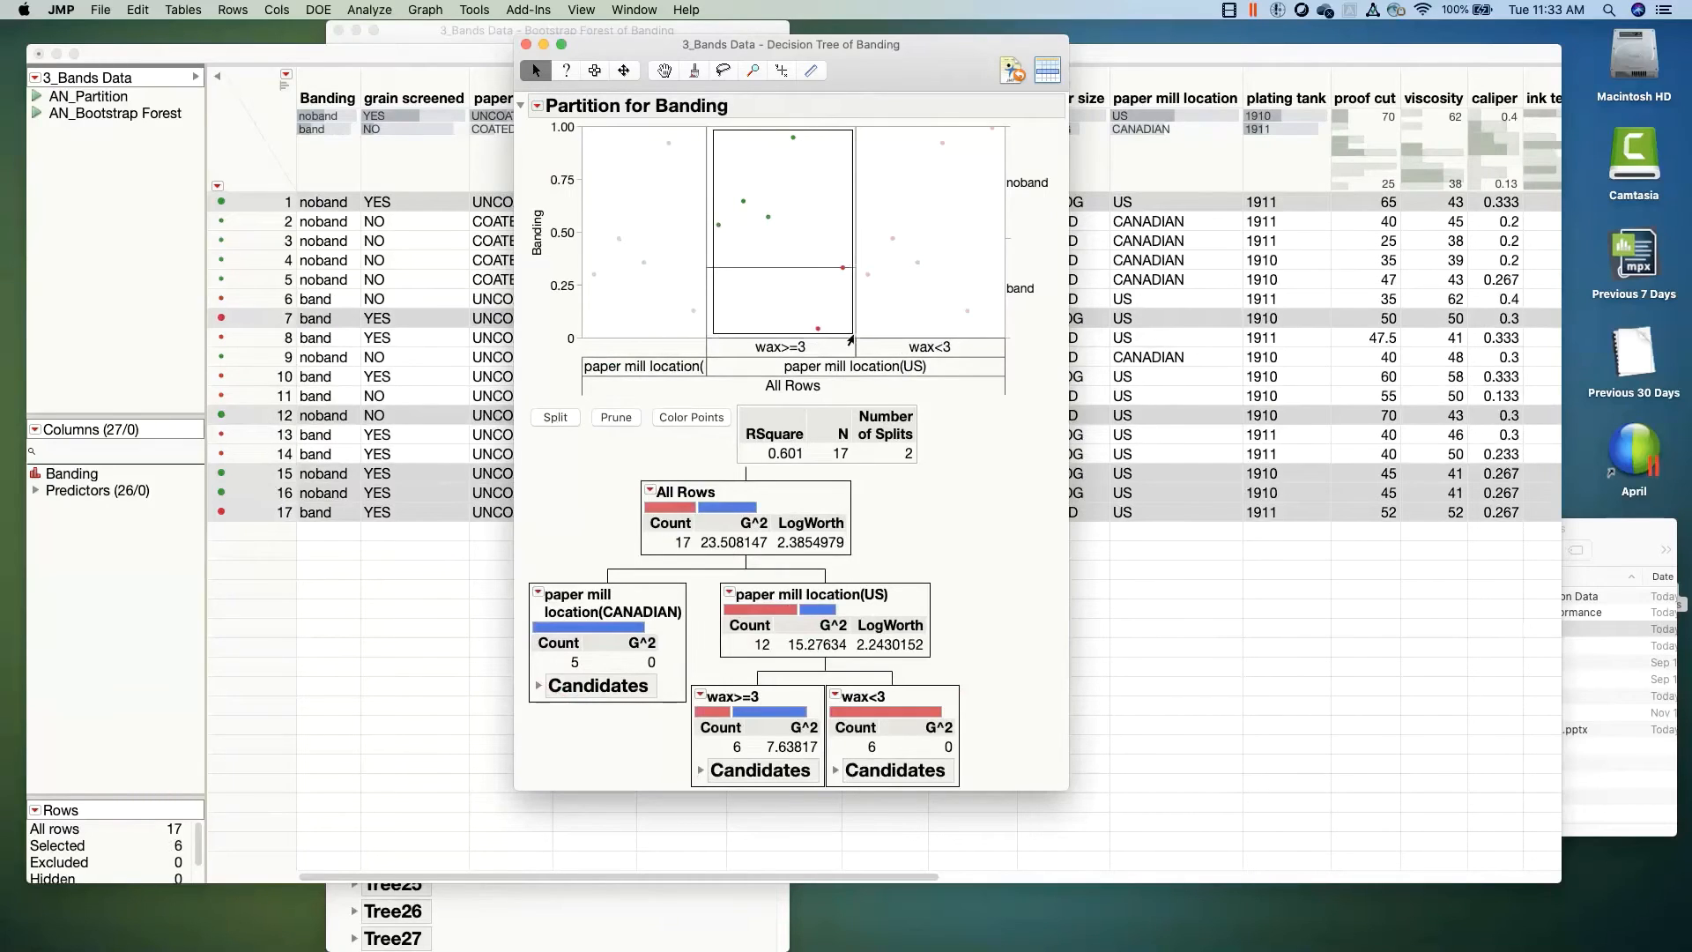
{"action": "left_click_drag", "start_coordinate": [858, 128], "coordinate": [1001, 338]}
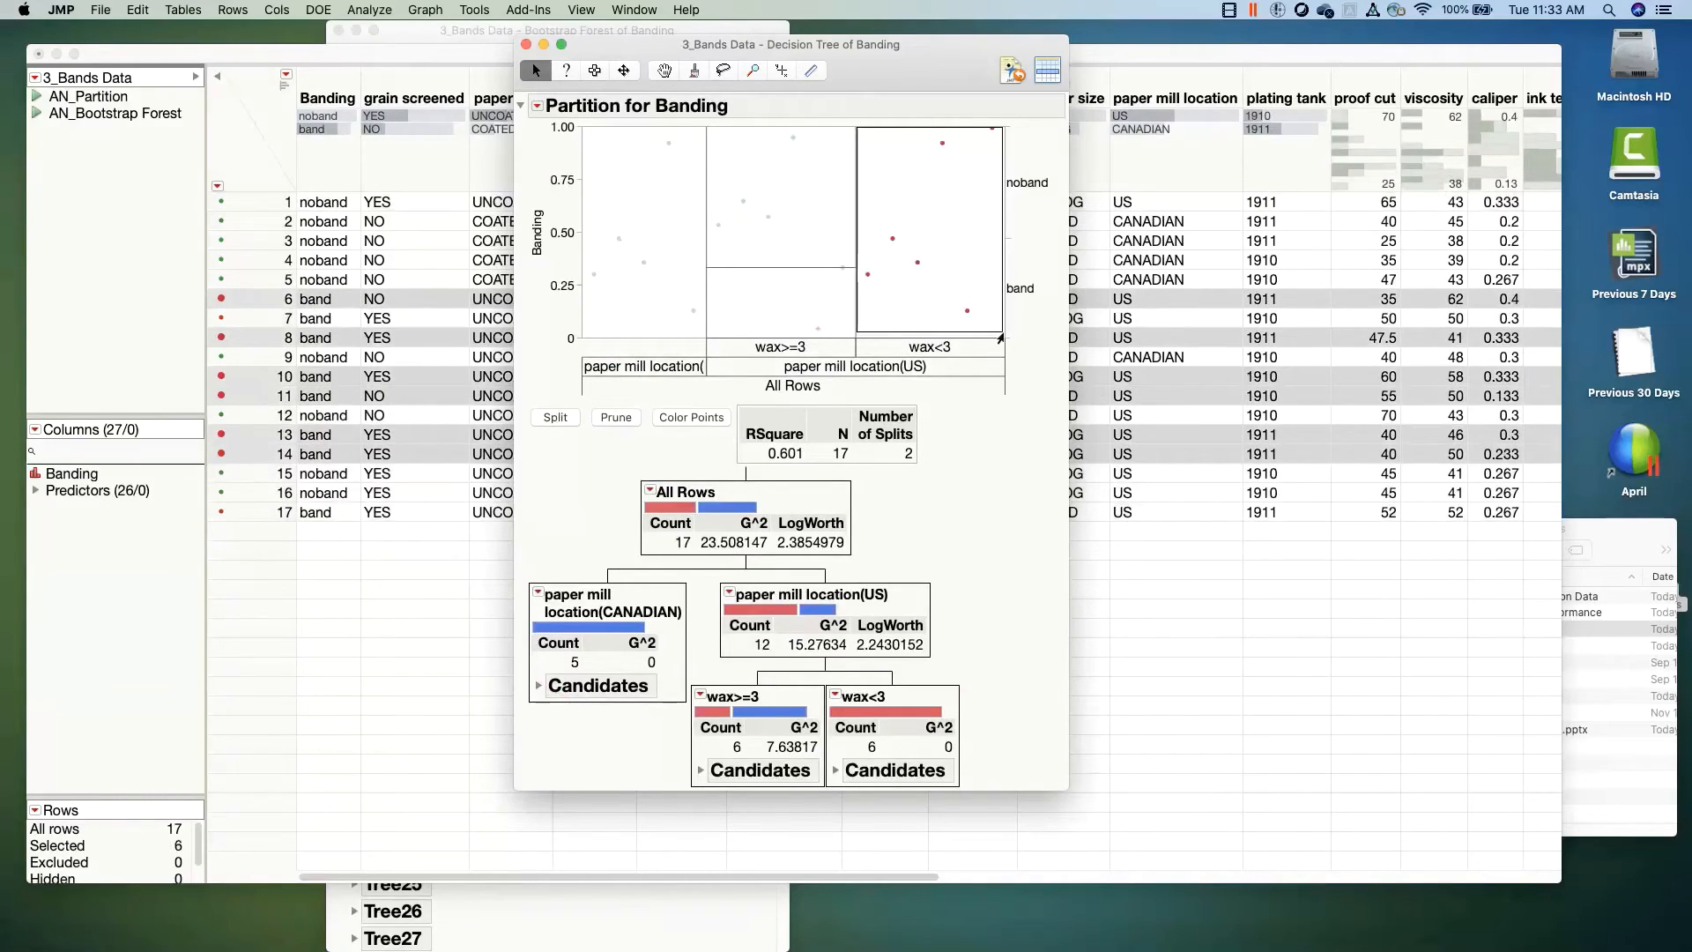
{"action": "left_click_drag", "start_coordinate": [710, 131], "coordinate": [851, 342]}
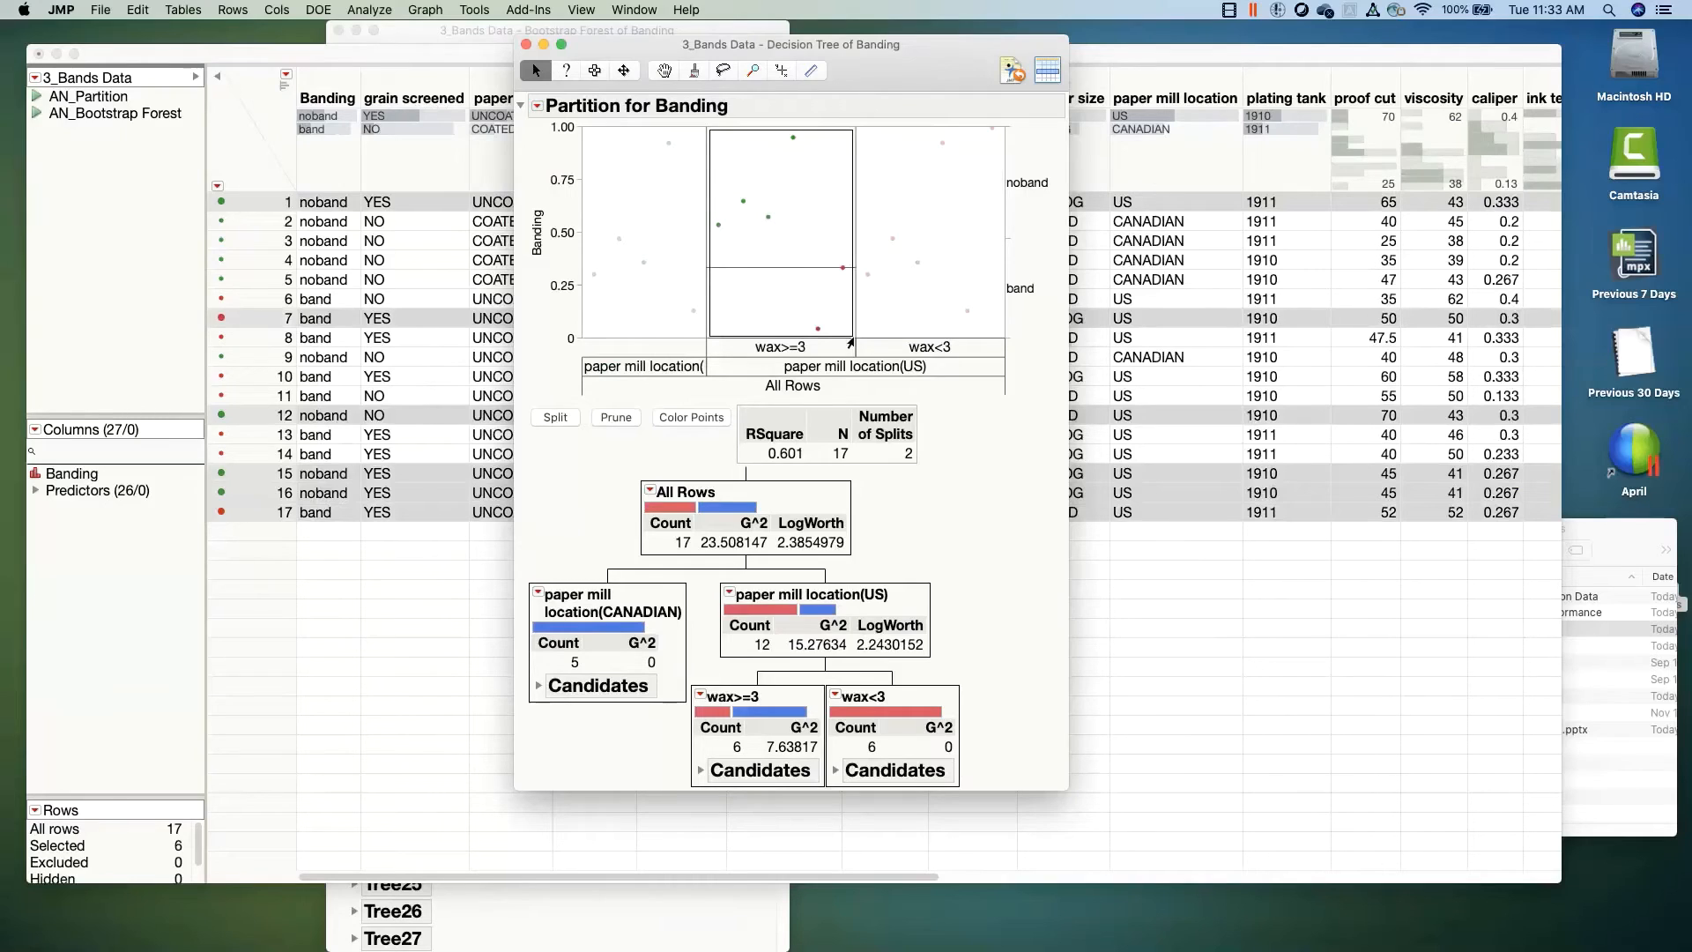
{"action": "left_click_drag", "start_coordinate": [851, 342], "coordinate": [851, 254]}
{"action": "left_click", "coordinate": [892, 212]}
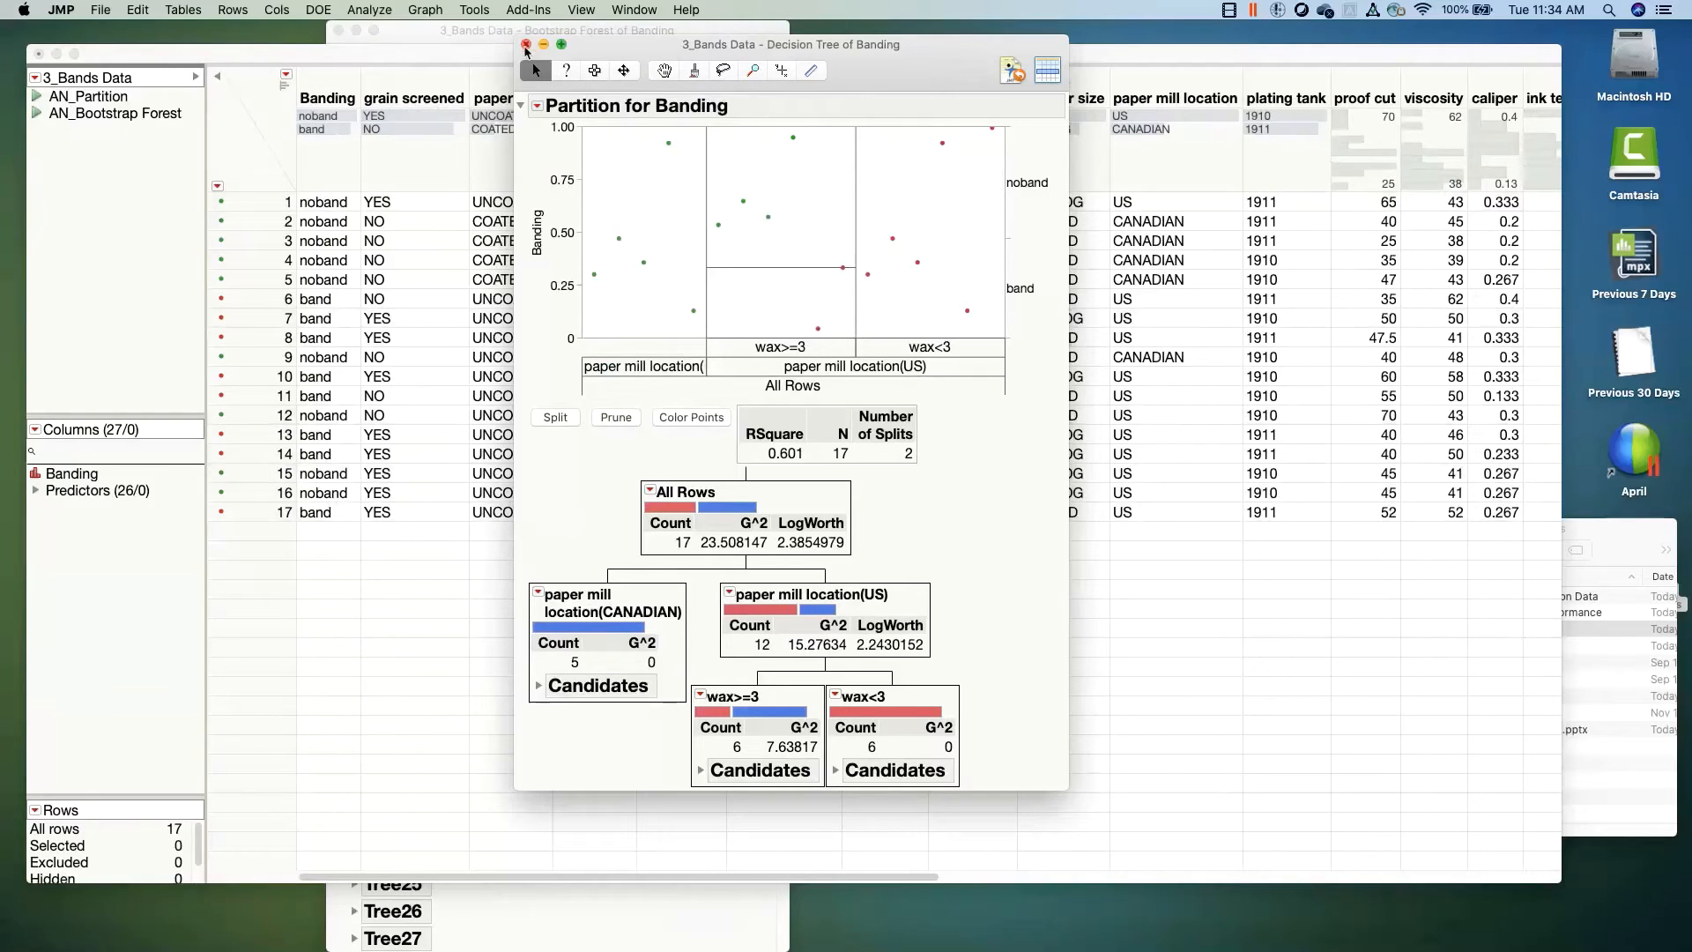
Step: Close the decision tree report and bring the Bootstrap Forest of Banding report to the front
{"action": "left_click", "coordinate": [526, 46]}
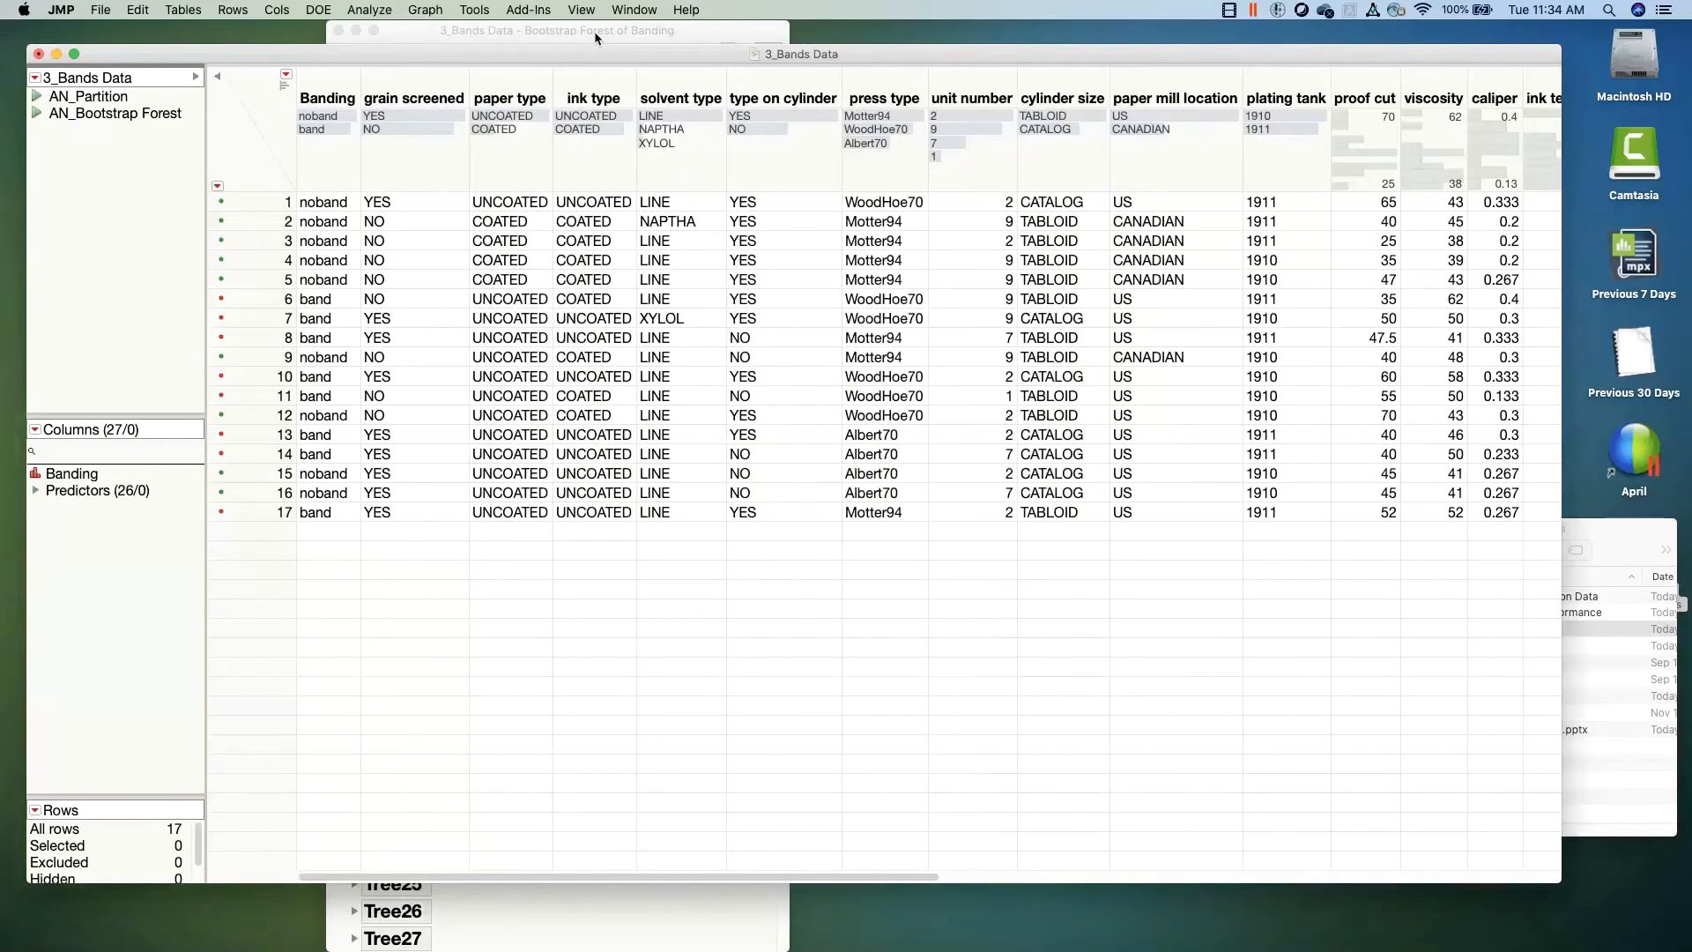
{"action": "left_click", "coordinate": [596, 35]}
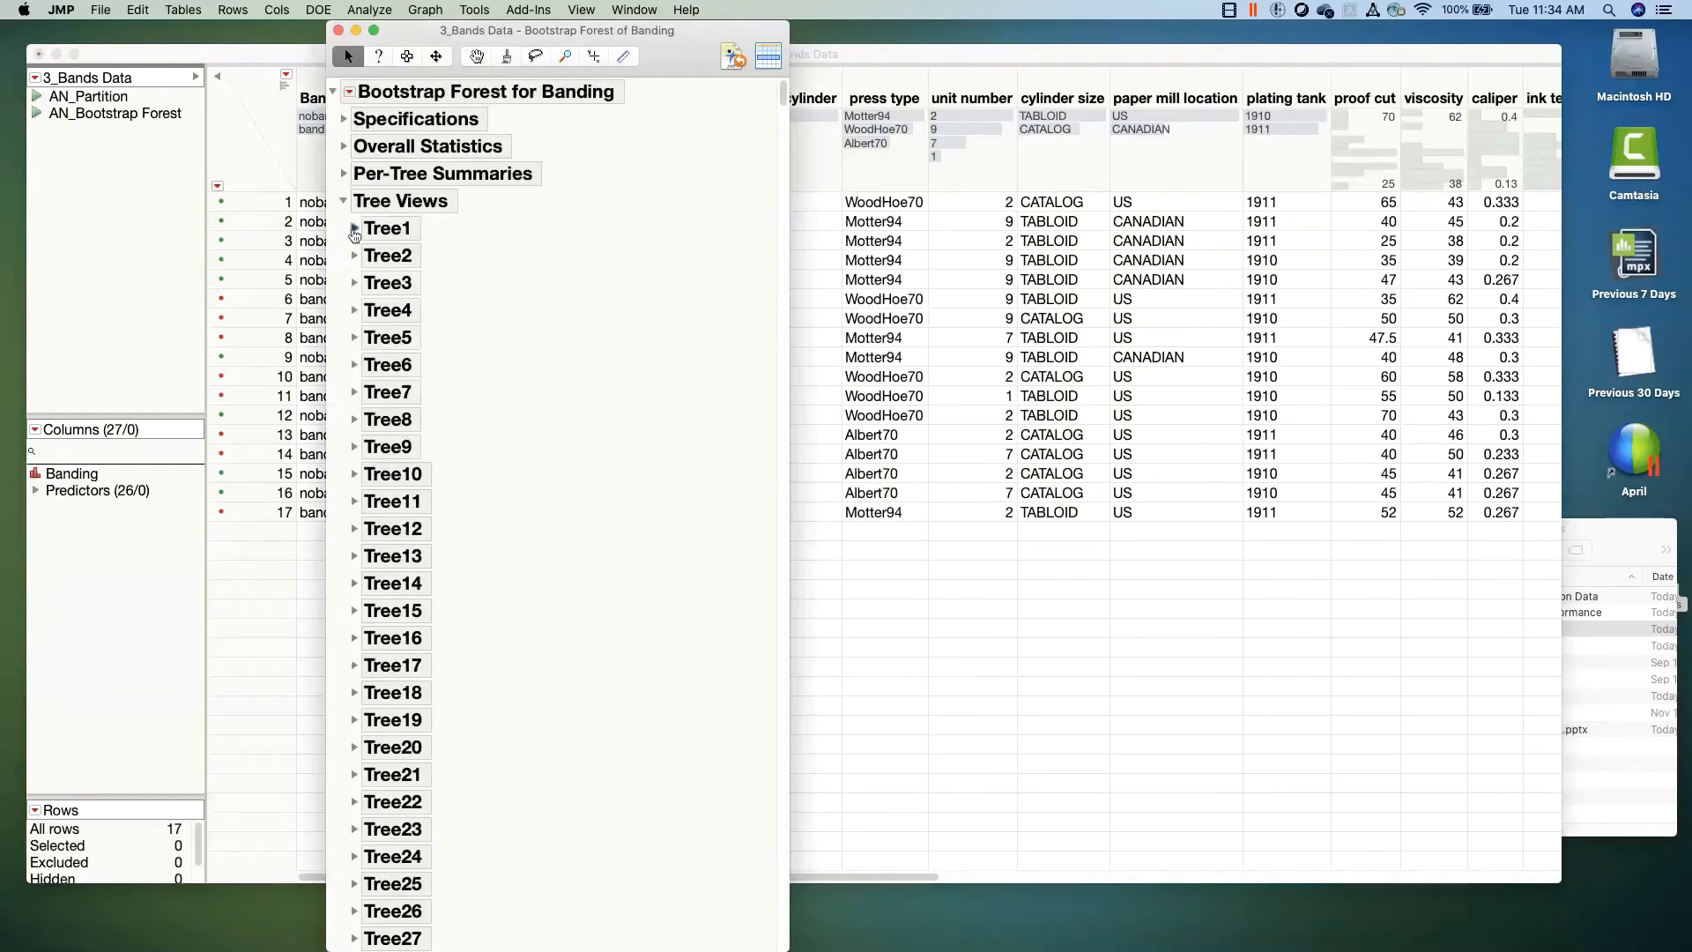
Step: Examine the splitting variables in Tree1 through Tree7 of the Bootstrap Forest, expanding and collapsing each tree in turn
{"action": "left_click", "coordinate": [353, 230]}
{"action": "left_click", "coordinate": [354, 229]}
{"action": "left_click", "coordinate": [354, 256]}
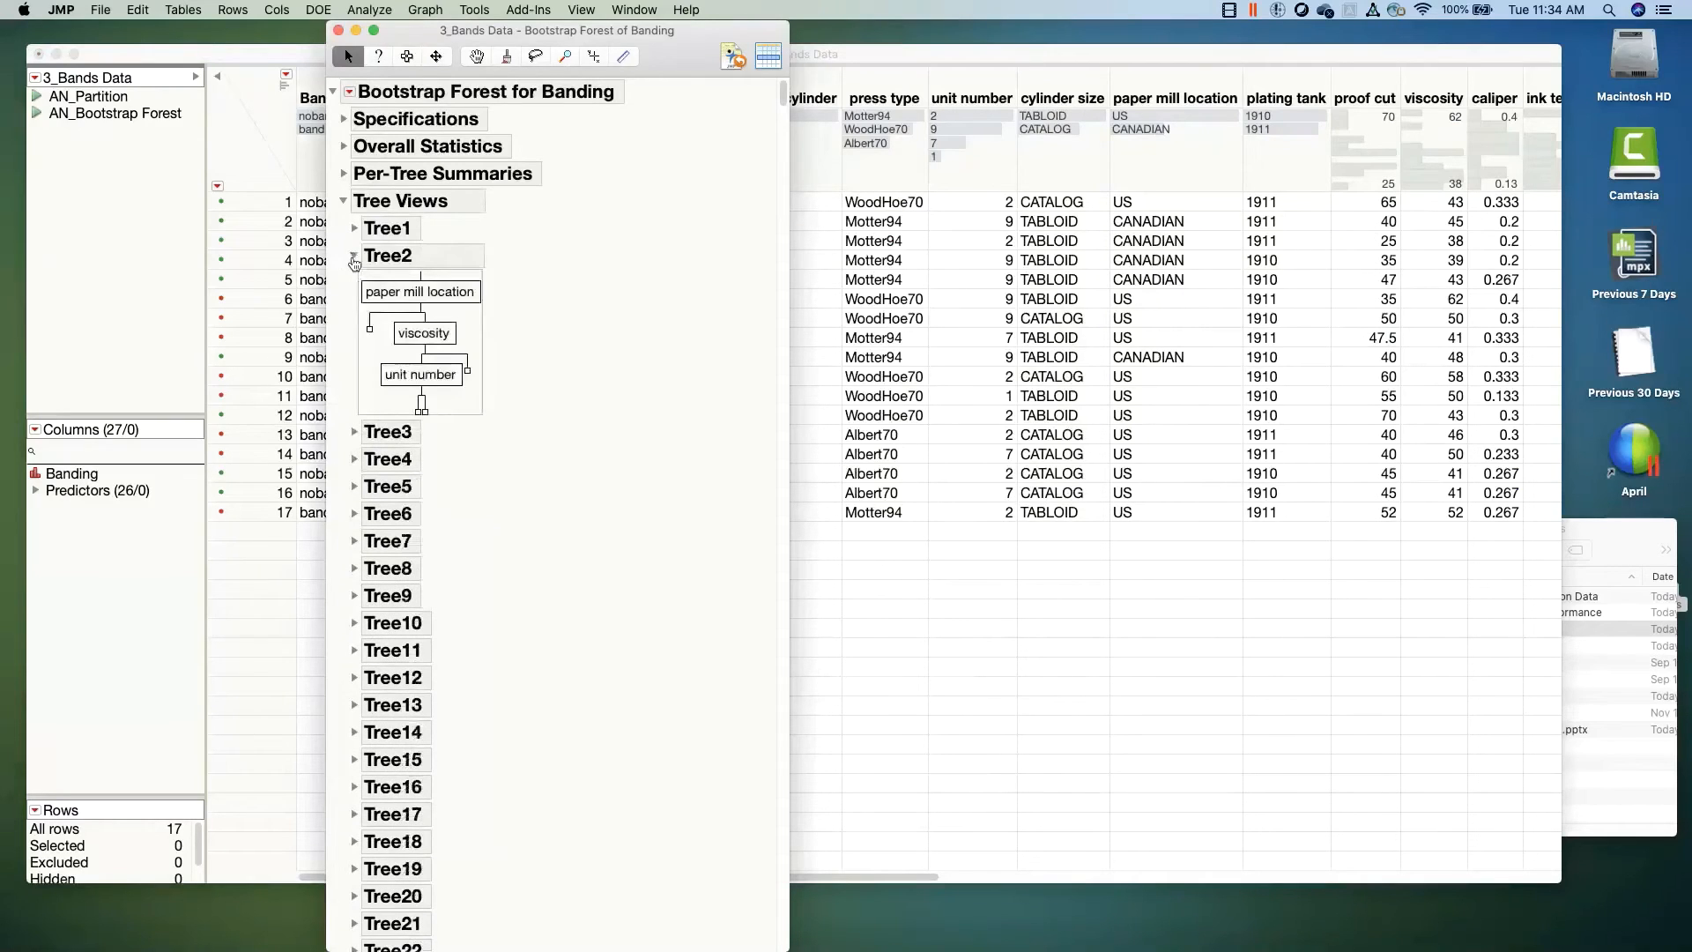
{"action": "left_click", "coordinate": [354, 257]}
{"action": "left_click", "coordinate": [354, 284]}
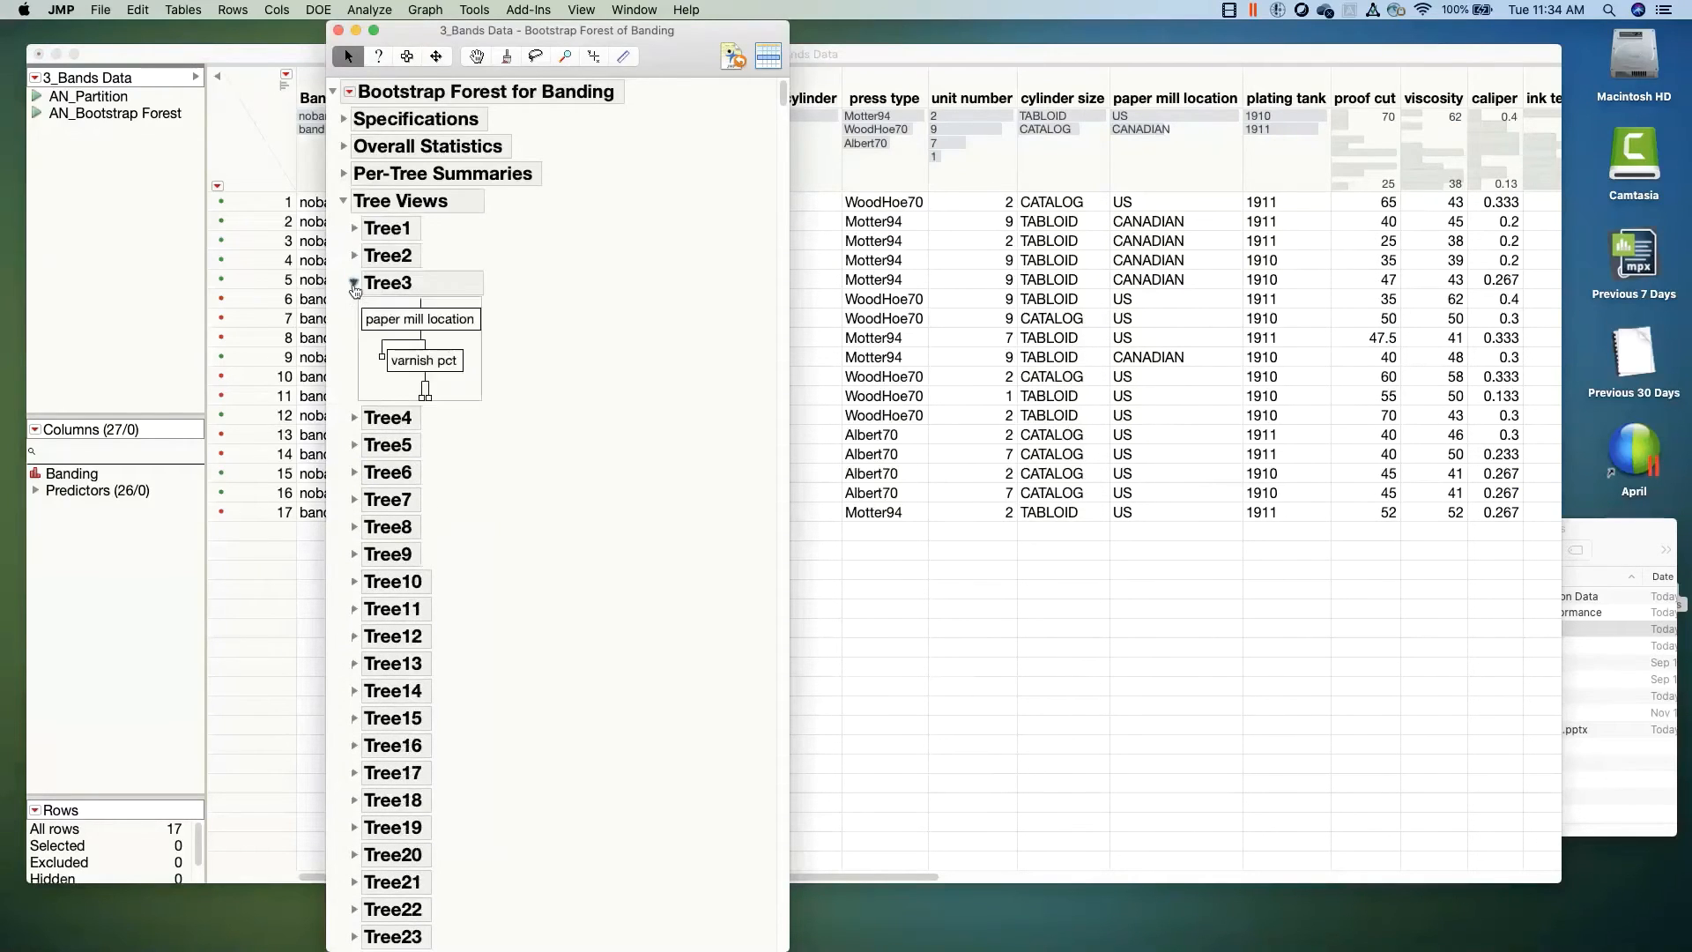
{"action": "left_click", "coordinate": [354, 284]}
{"action": "left_click", "coordinate": [353, 310]}
{"action": "left_click", "coordinate": [353, 314]}
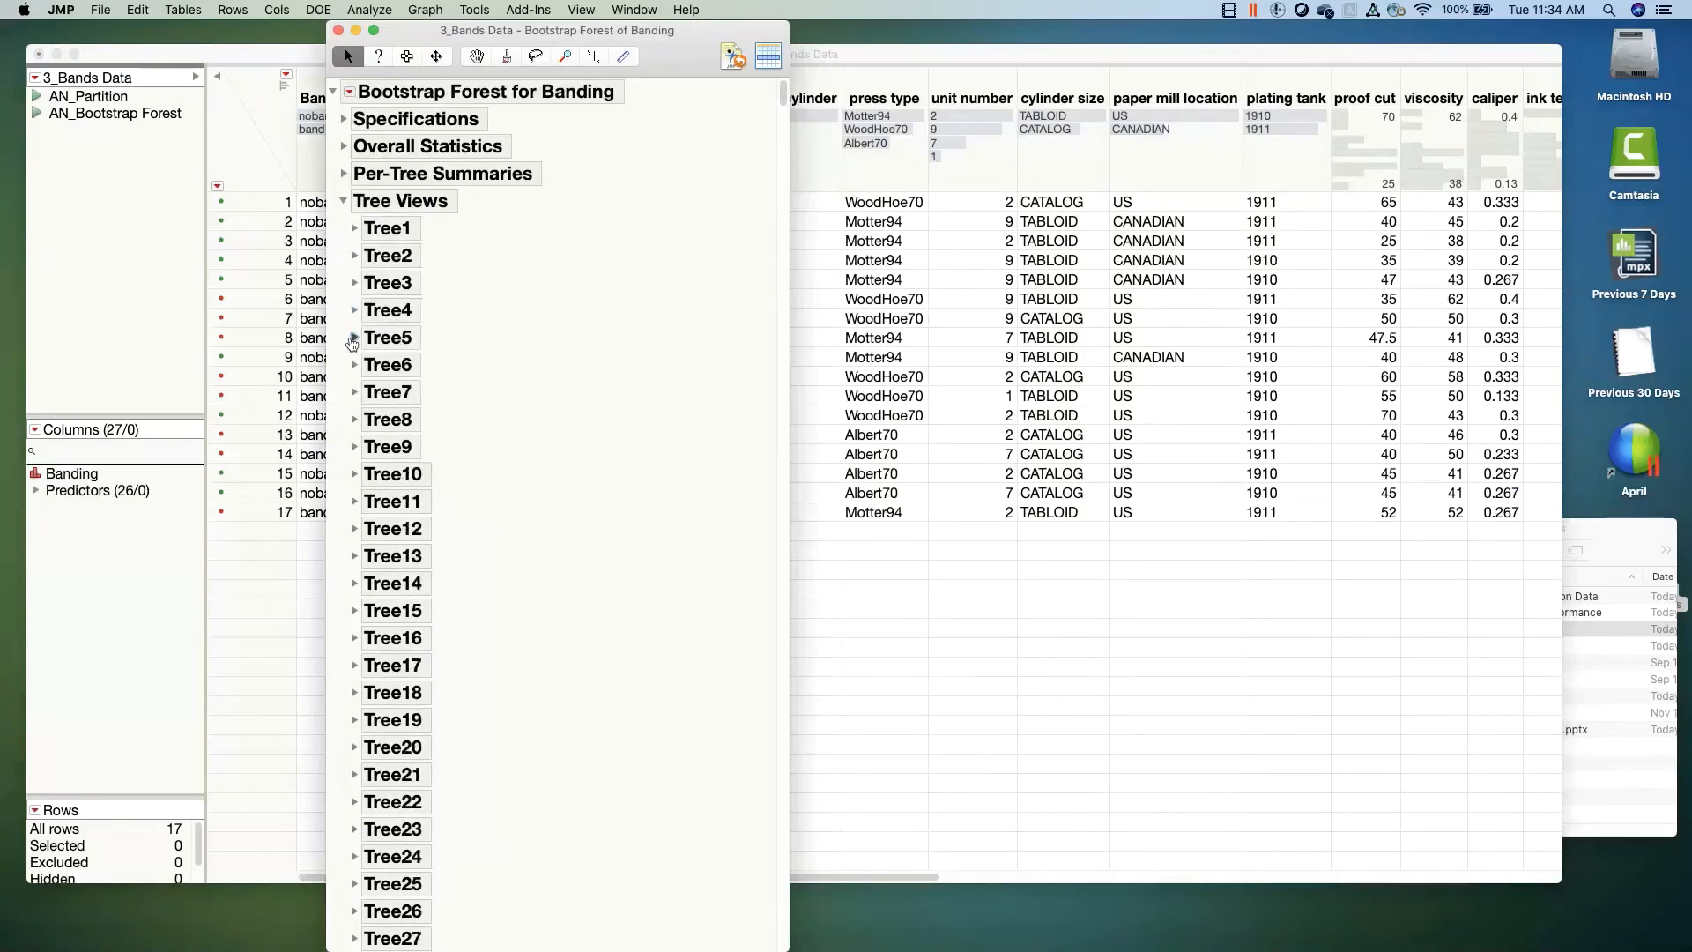
{"action": "left_click", "coordinate": [353, 338]}
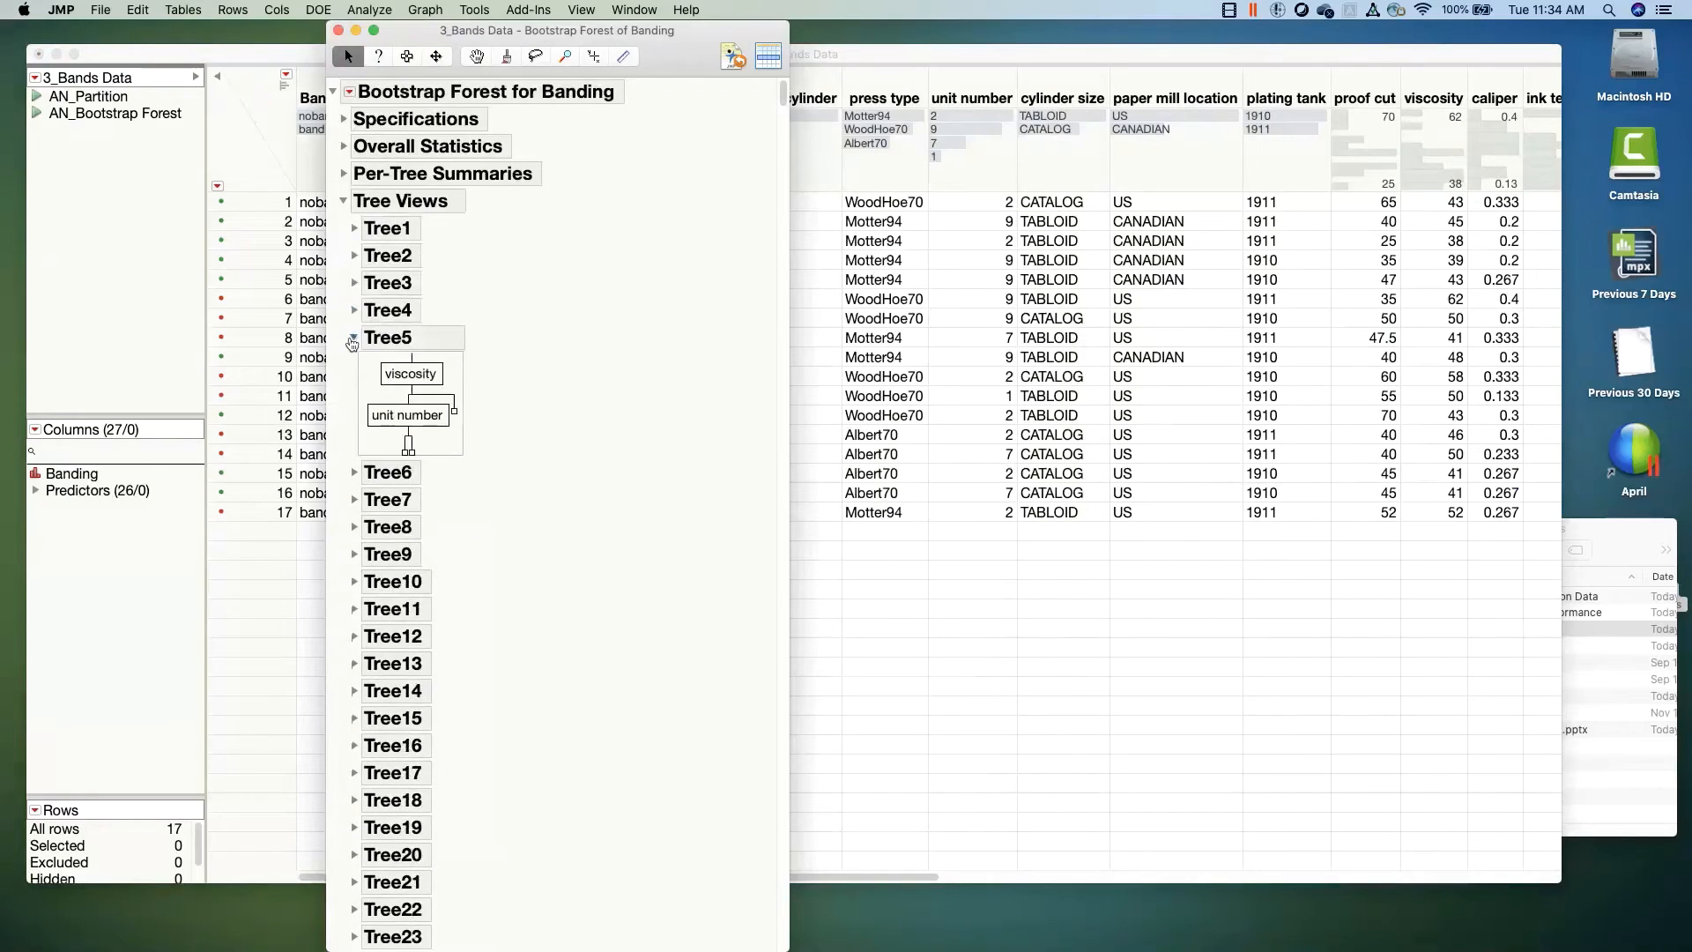
{"action": "left_click", "coordinate": [352, 340]}
{"action": "left_click", "coordinate": [354, 367]}
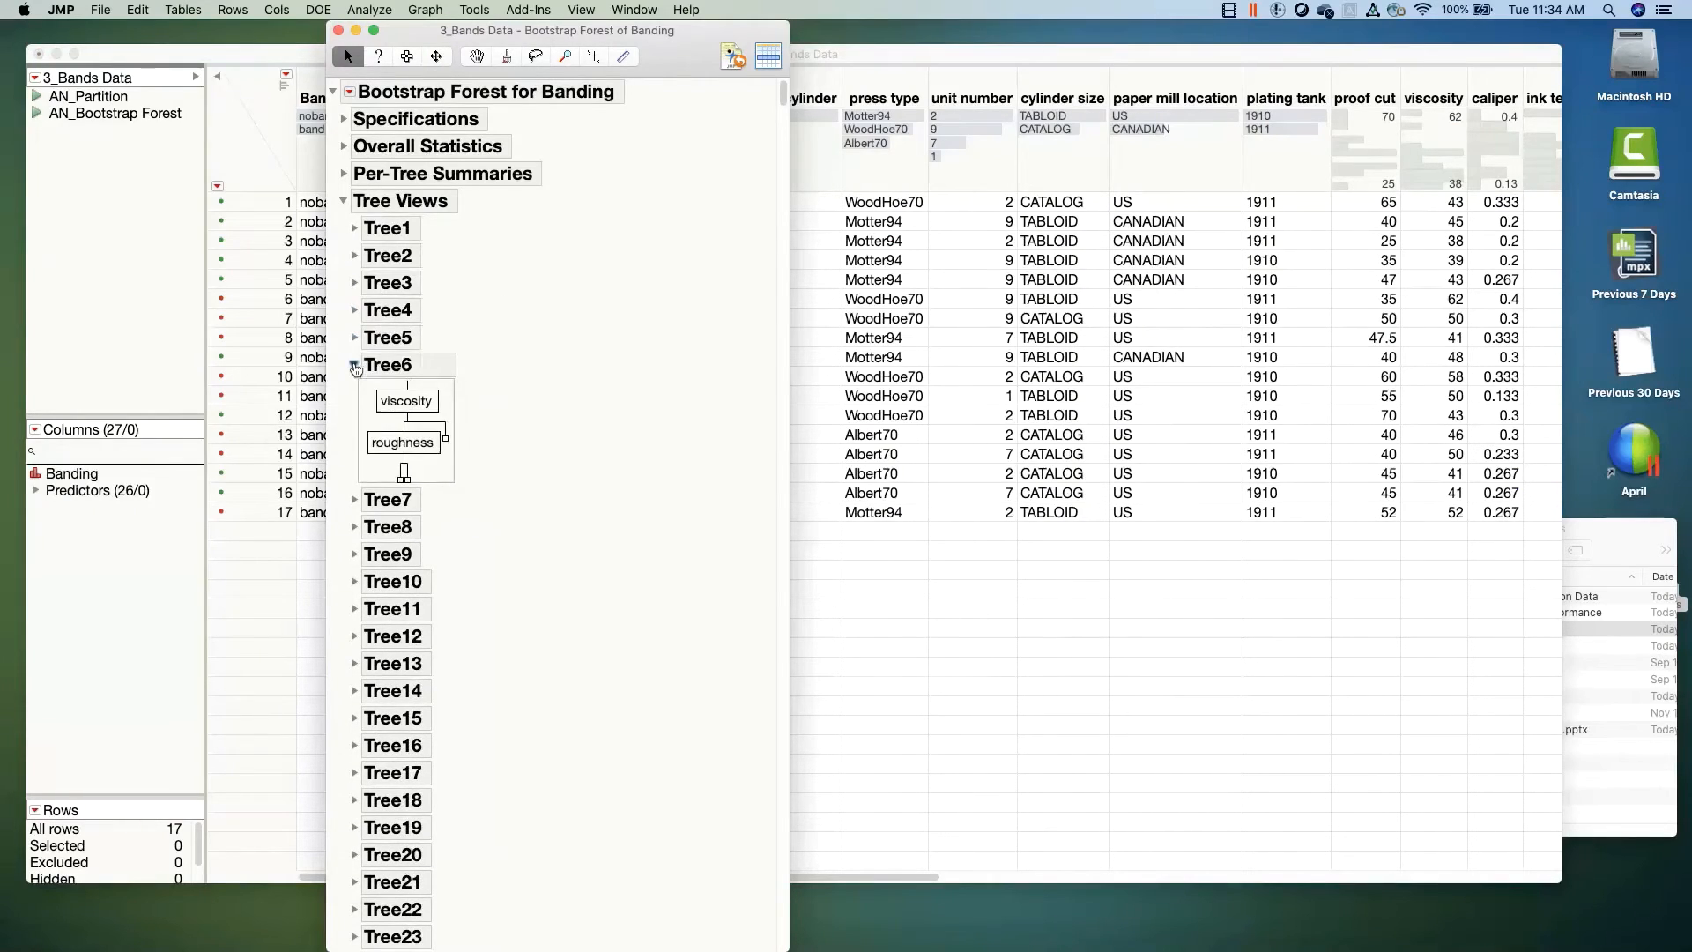
{"action": "left_click", "coordinate": [355, 366]}
{"action": "left_click", "coordinate": [352, 393]}
{"action": "left_click", "coordinate": [353, 394]}
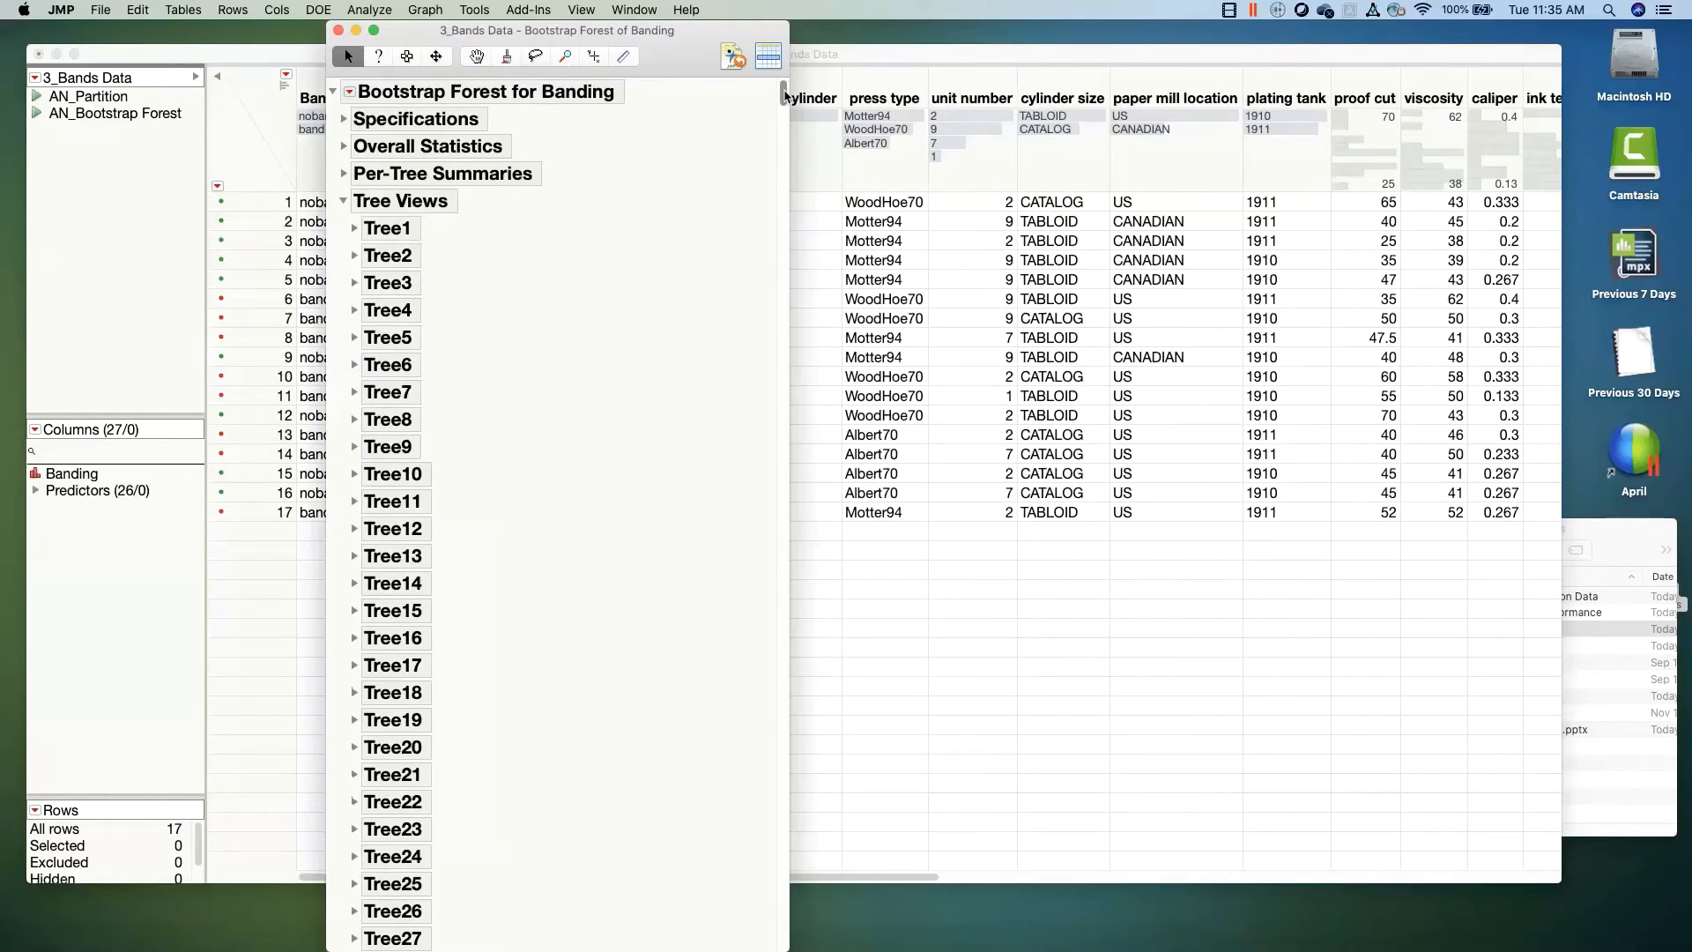
Step: Collapse Tree Views, add the Column Contributions table to the Bootstrap Forest report, and widen the report window
{"action": "left_click", "coordinate": [343, 202]}
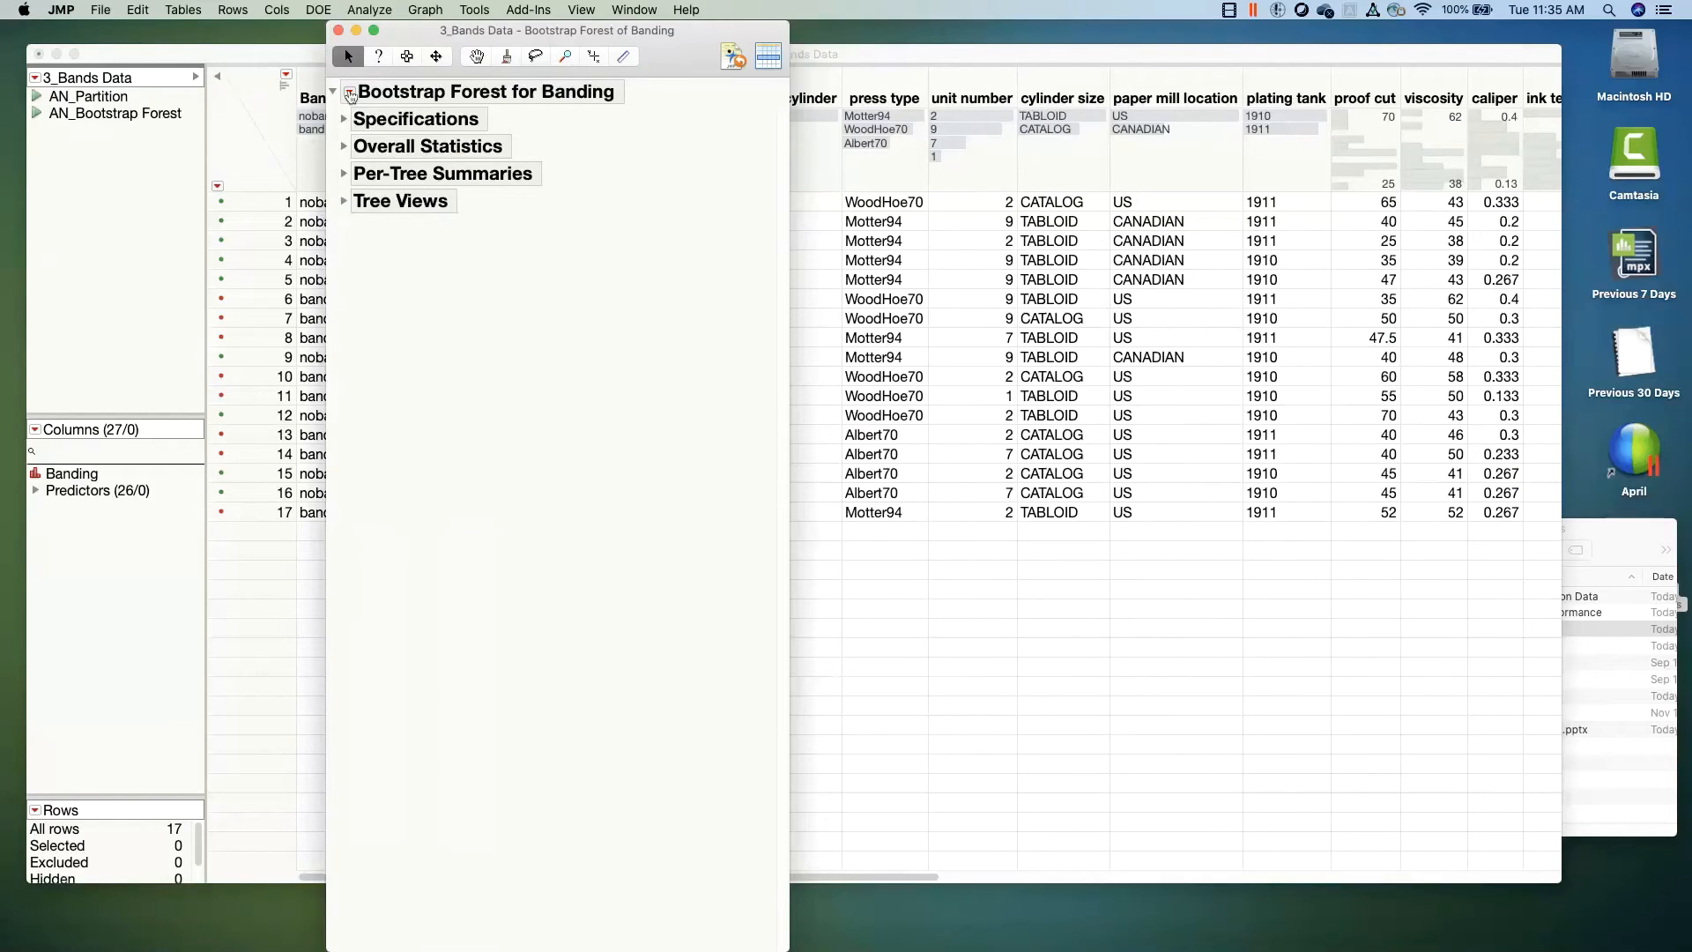
{"action": "left_click", "coordinate": [350, 92]}
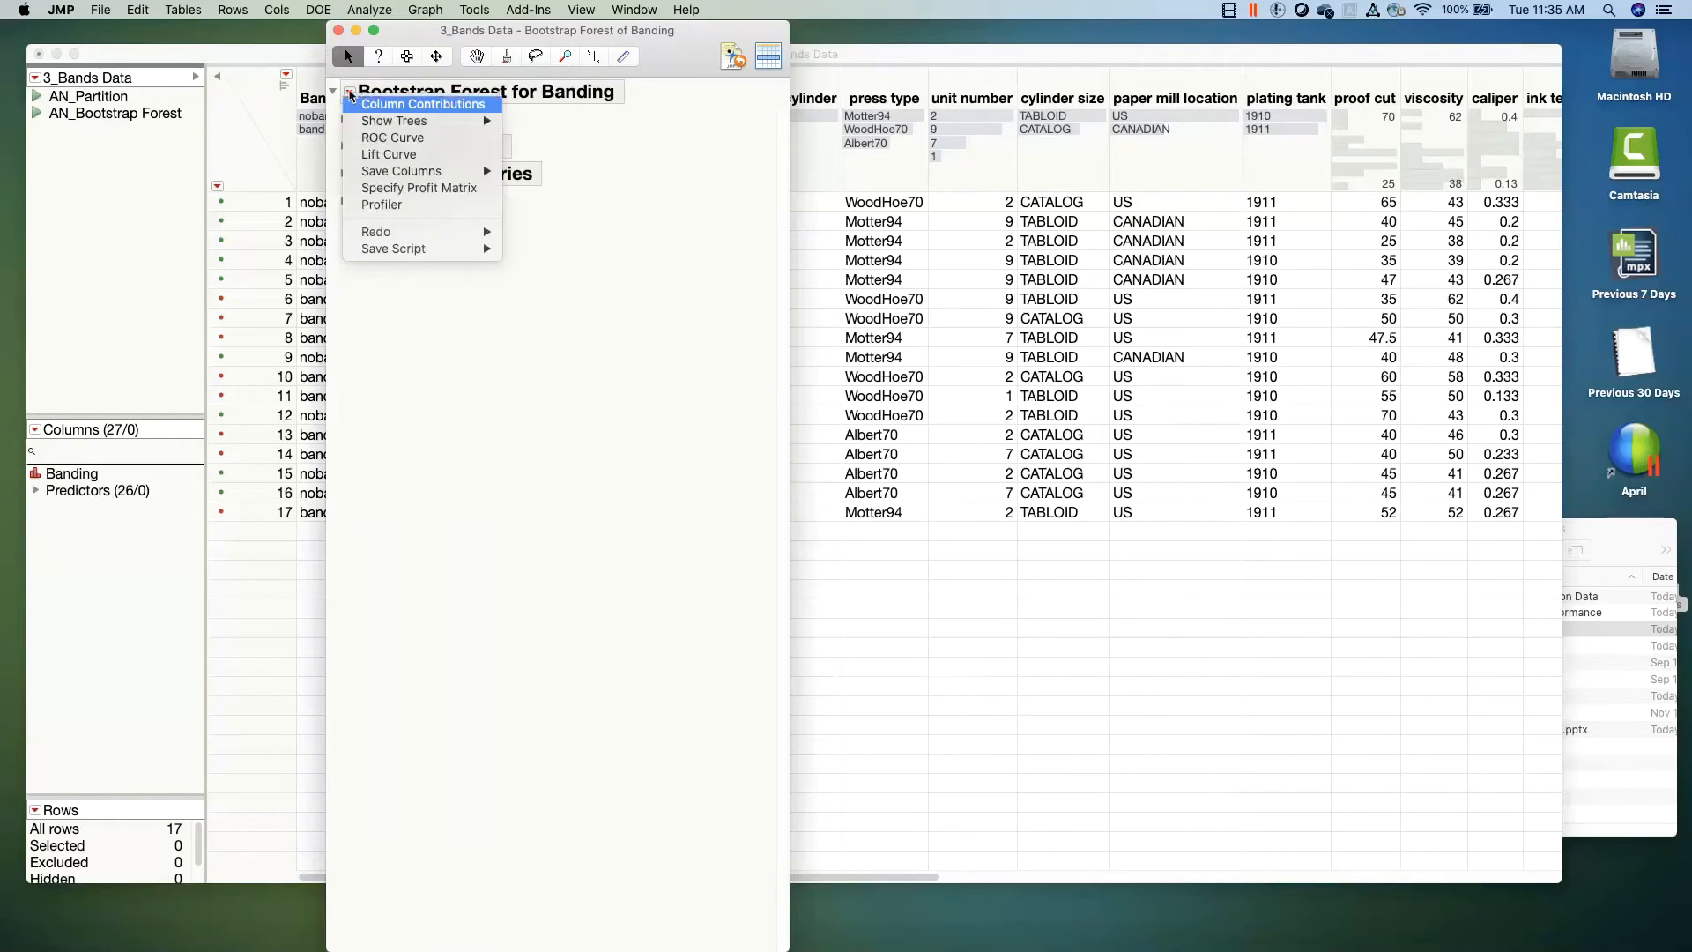
{"action": "left_click", "coordinate": [441, 110]}
{"action": "left_click_drag", "start_coordinate": [788, 222], "coordinate": [1129, 233]}
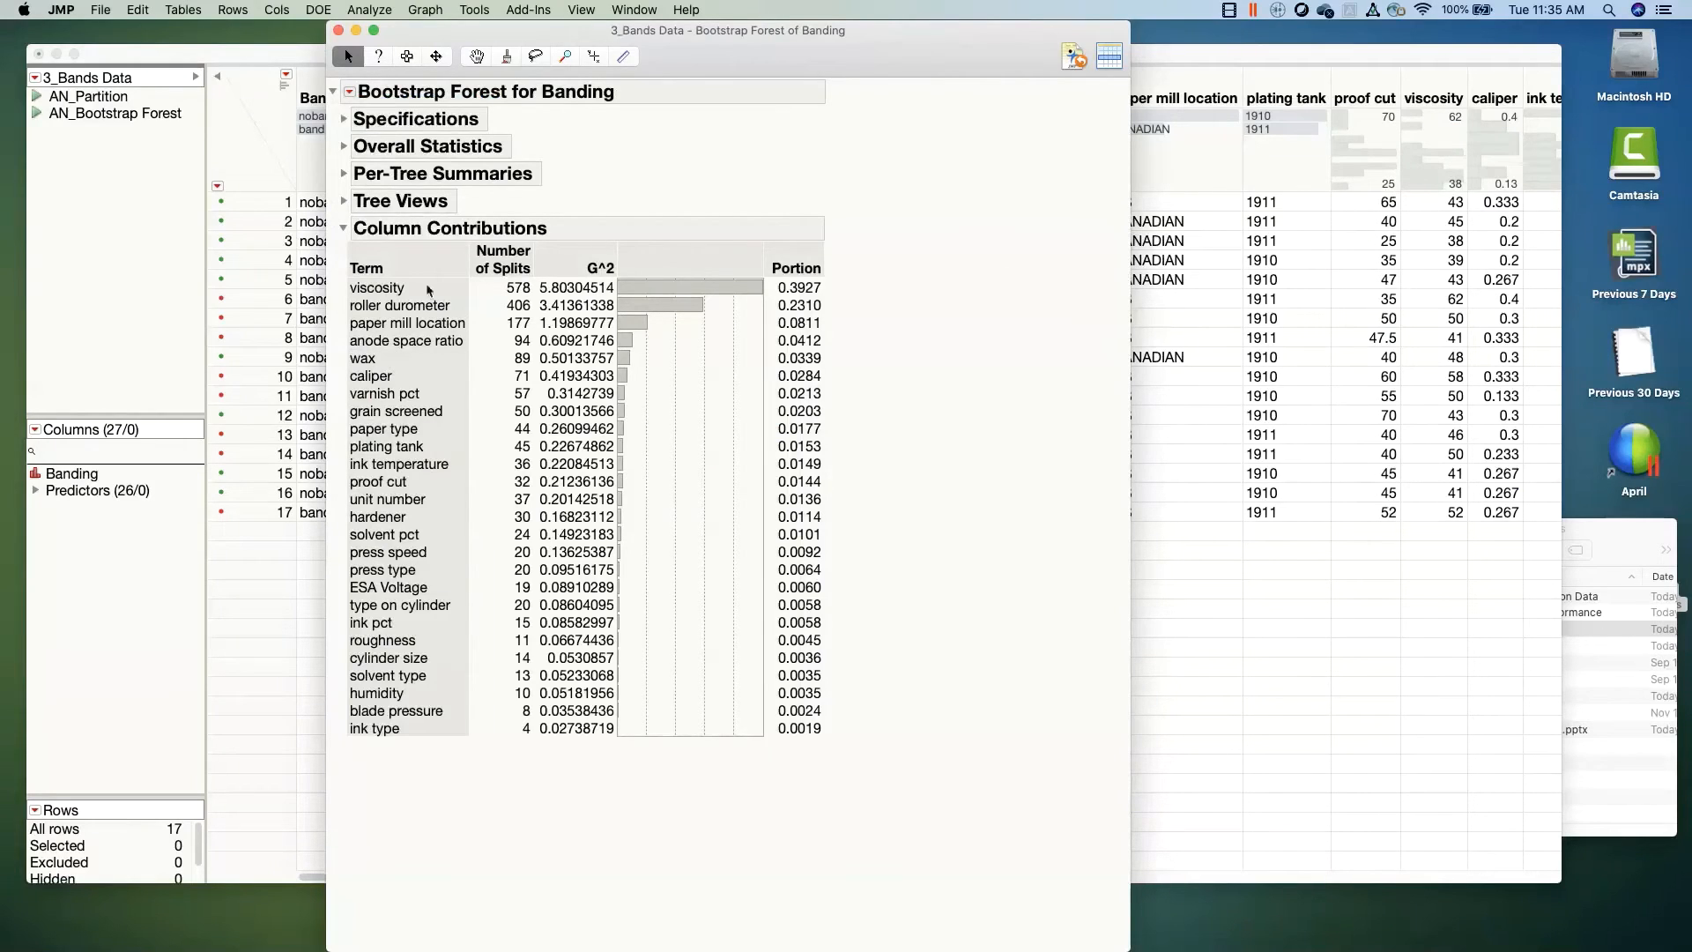
Step: Examine the Column Contributions entries for viscosity, roller durometer, paper mill location, anode space ratio and wax one by one
{"action": "left_click", "coordinate": [385, 296]}
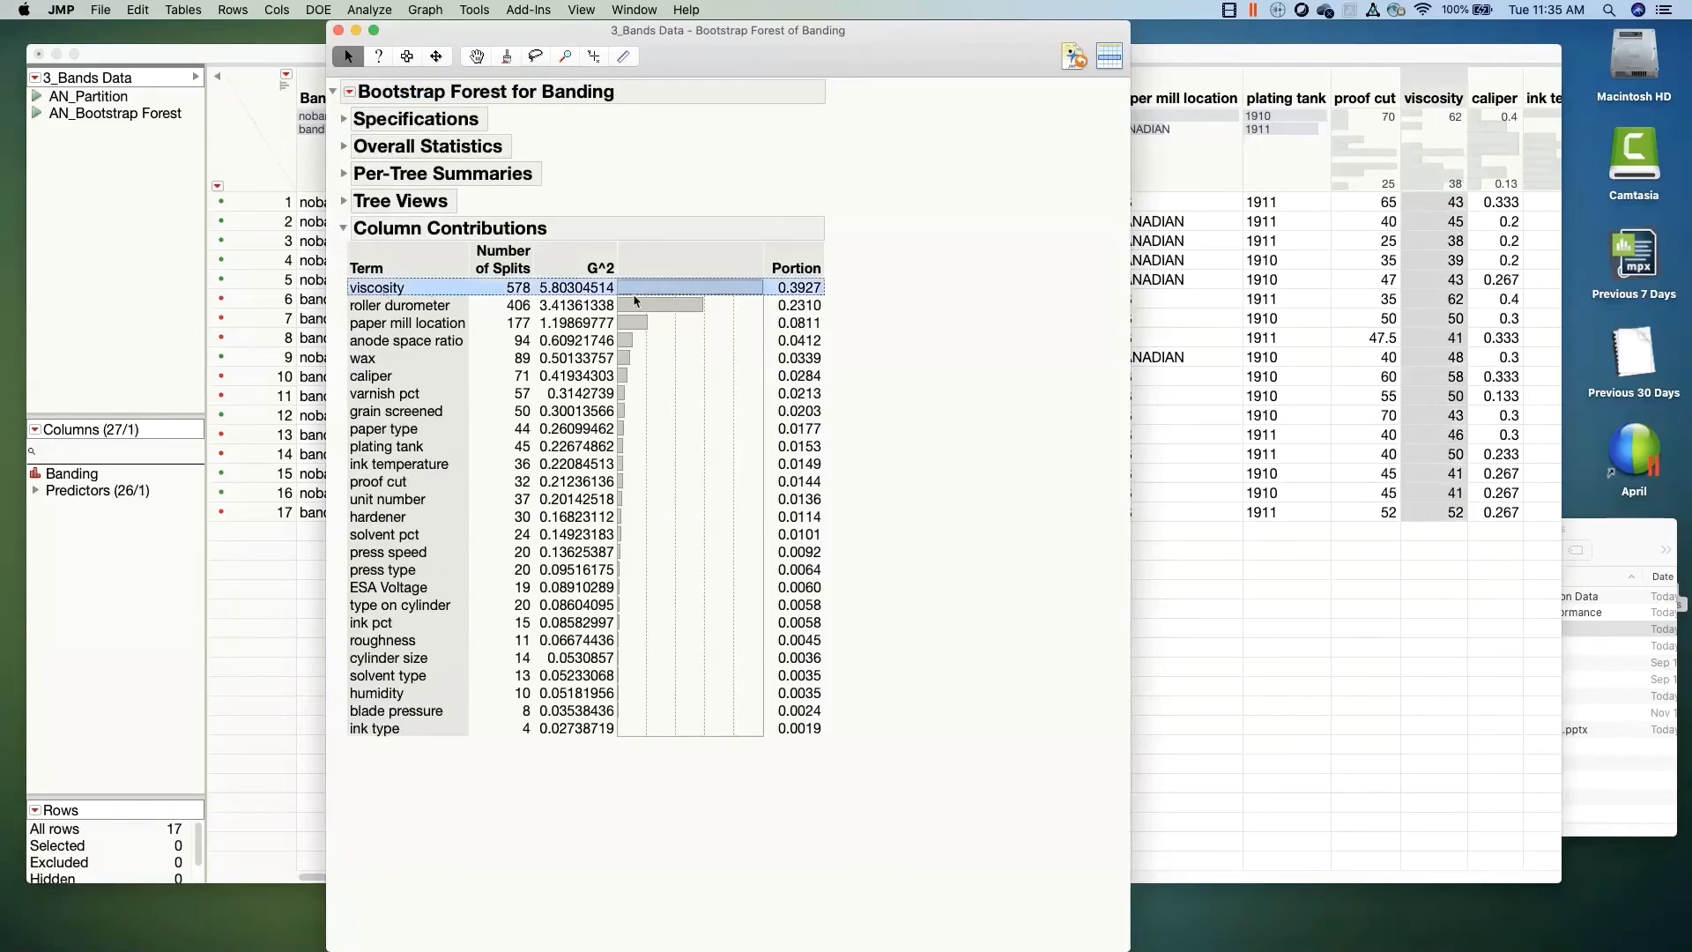
{"action": "left_click", "coordinate": [445, 306]}
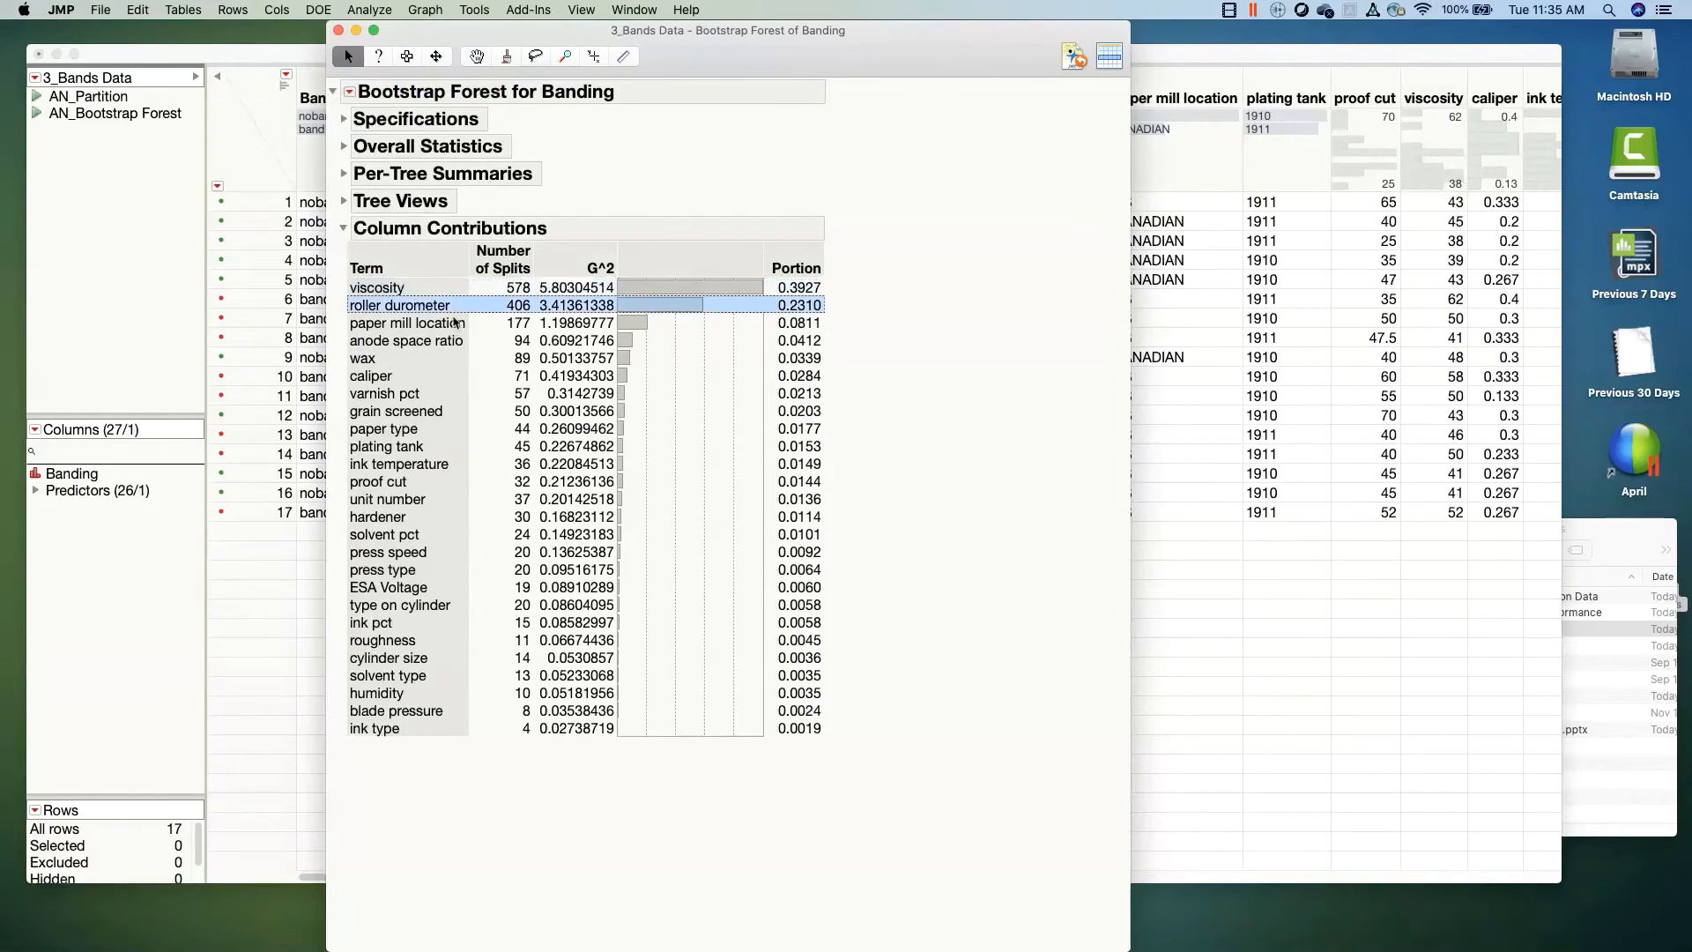
{"action": "left_click", "coordinate": [453, 327]}
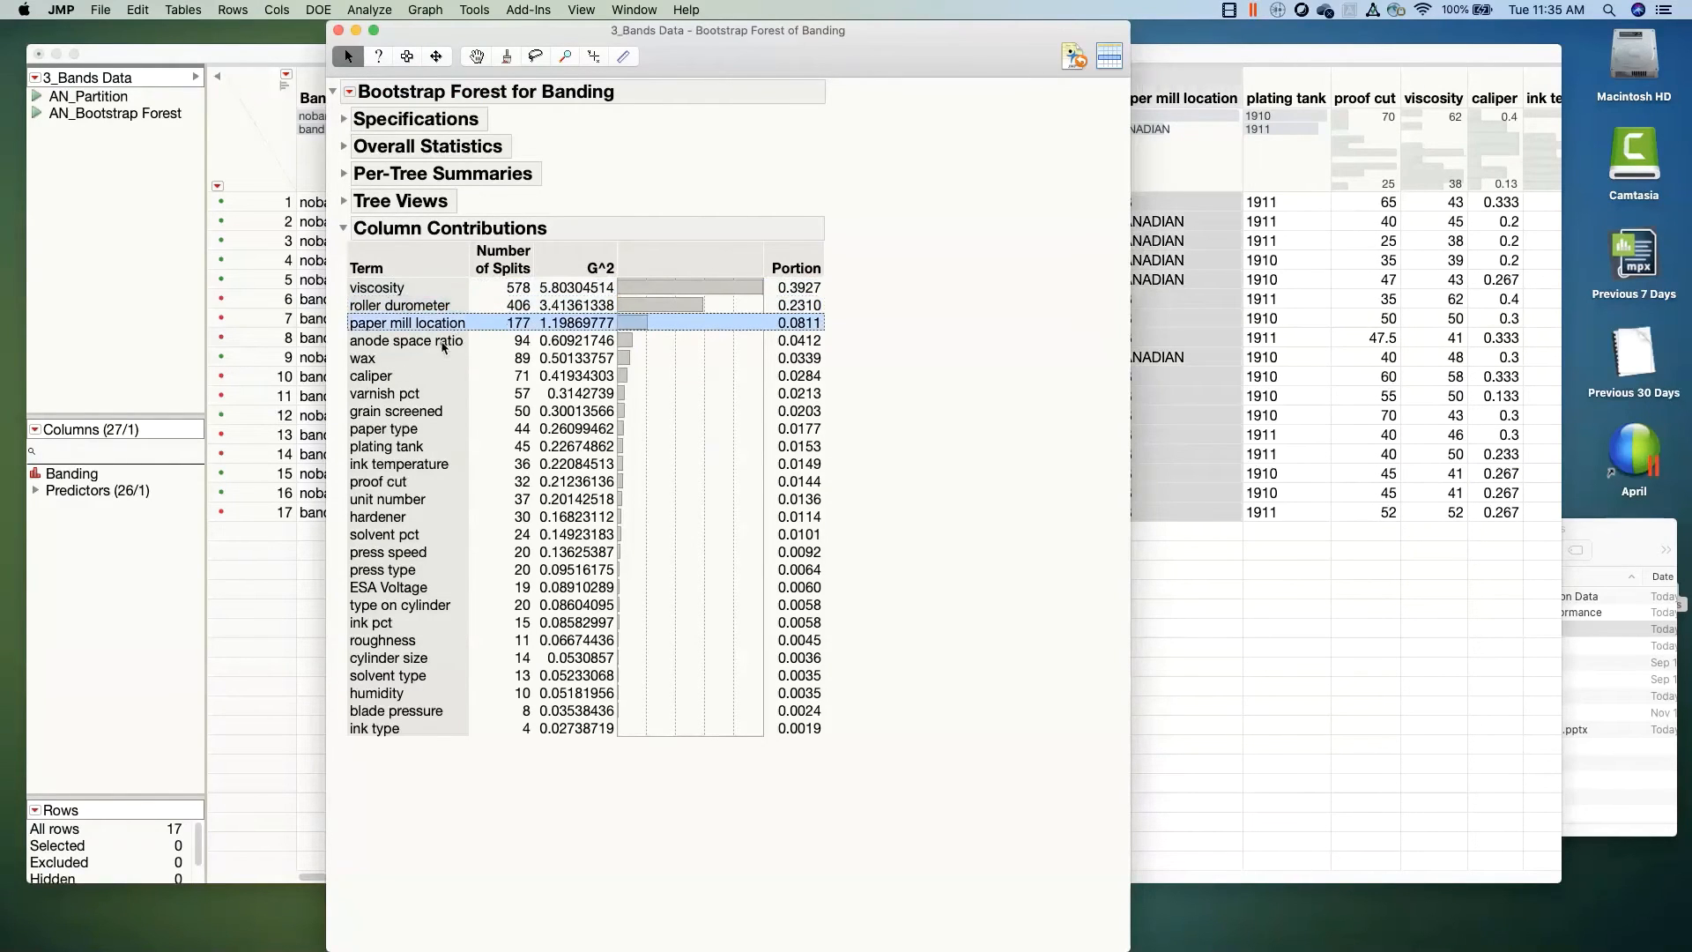
{"action": "left_click", "coordinate": [443, 344]}
{"action": "left_click", "coordinate": [370, 360]}
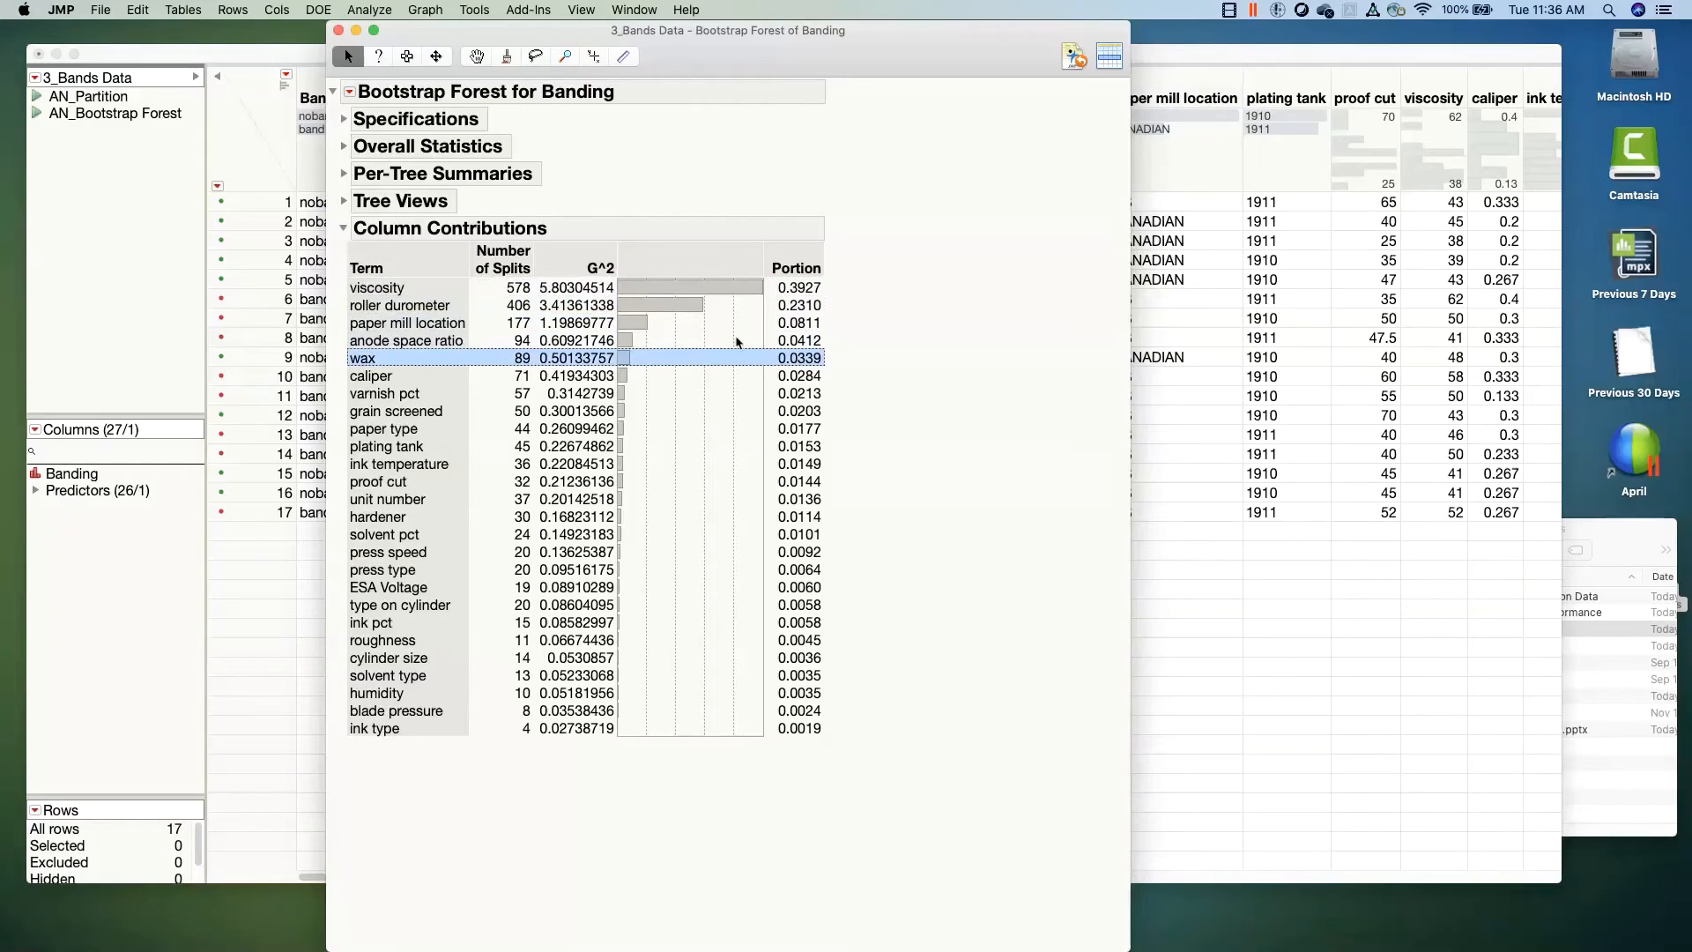
{"action": "left_click", "coordinate": [359, 287]}
{"action": "left_click", "coordinate": [370, 305]}
{"action": "left_click", "coordinate": [380, 323]}
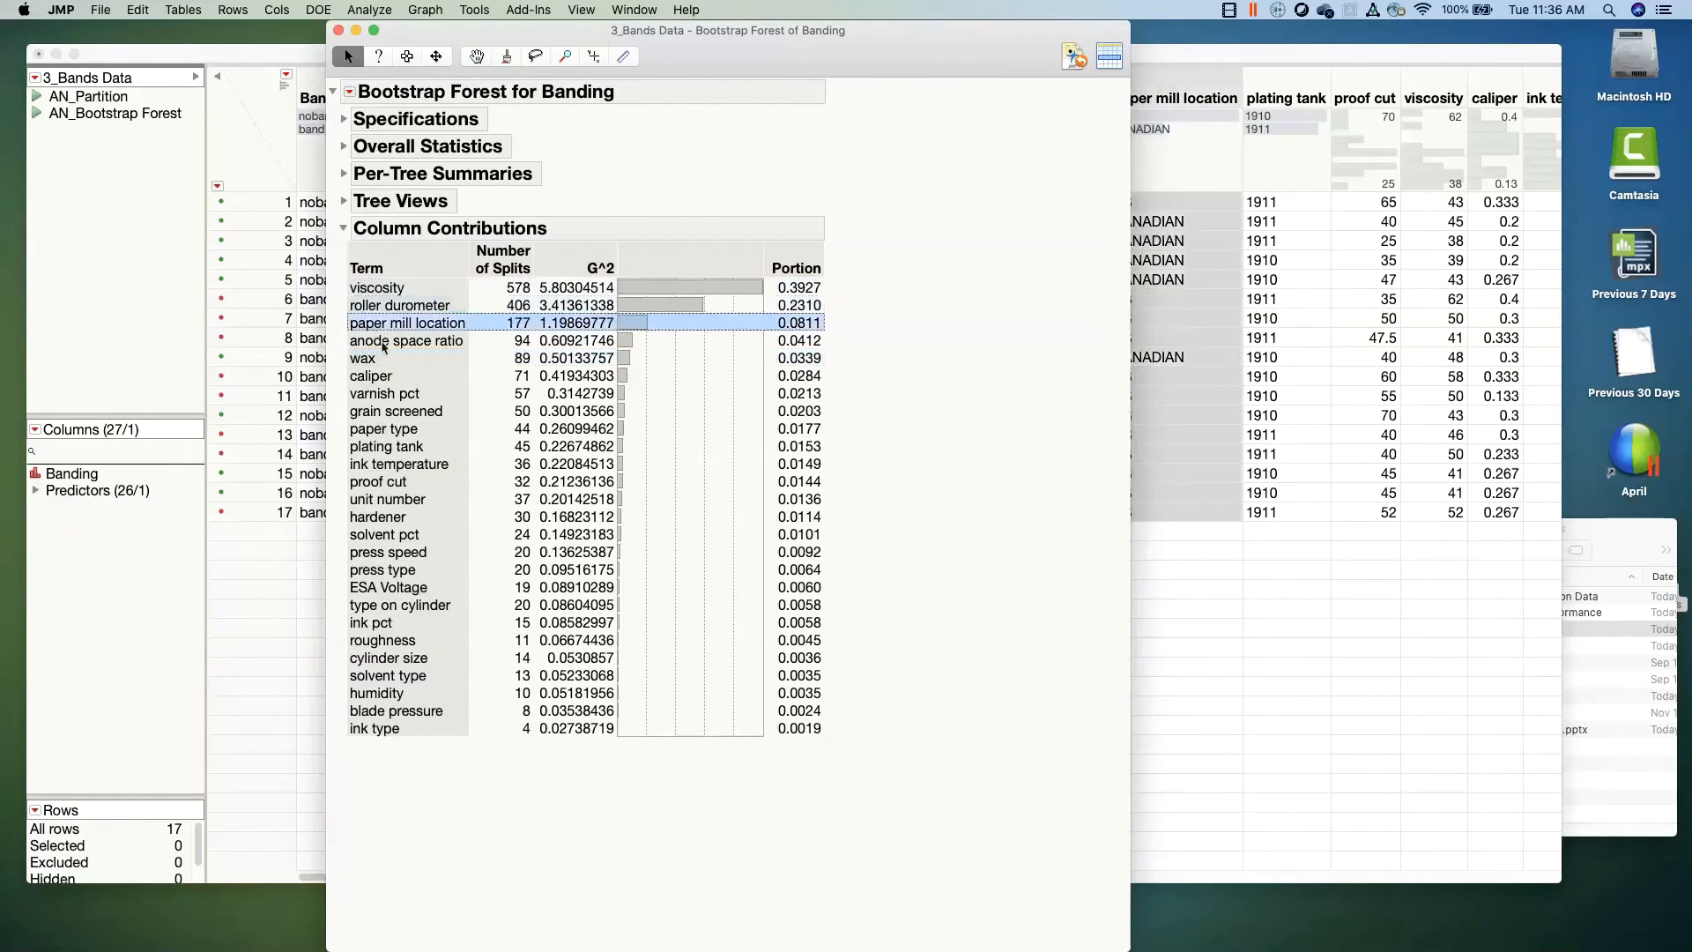
{"action": "left_click", "coordinate": [380, 353]}
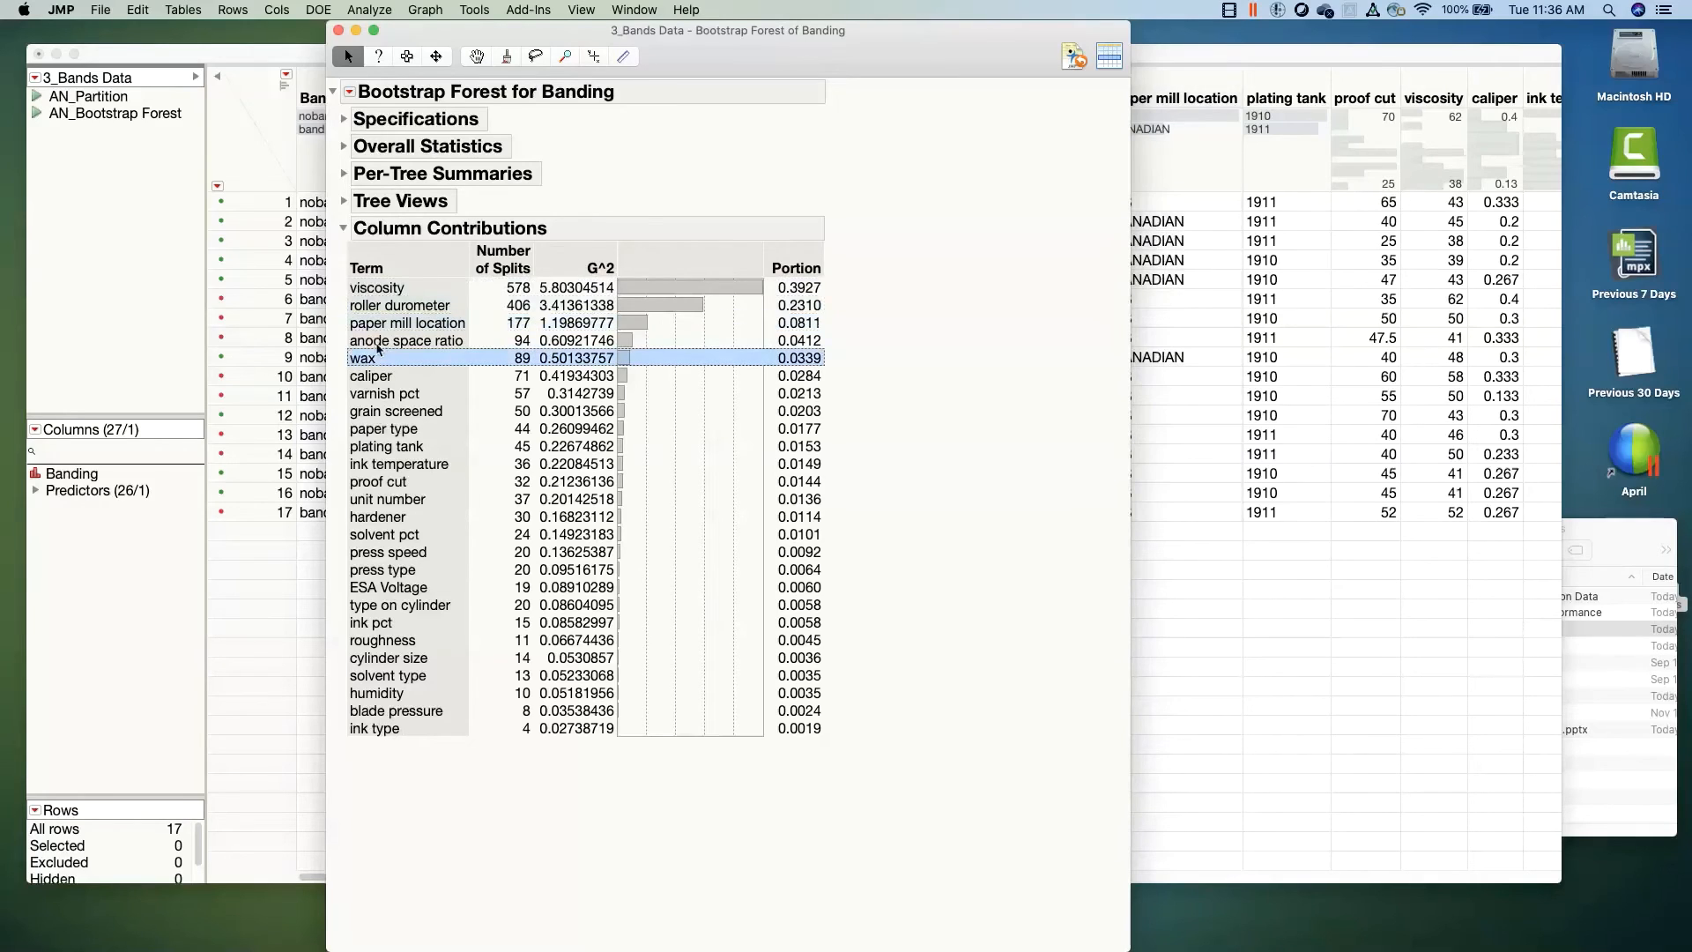
Step: Select the five consecutive terms from viscosity through wax in the Column Contributions table
{"action": "left_click", "coordinate": [390, 291]}
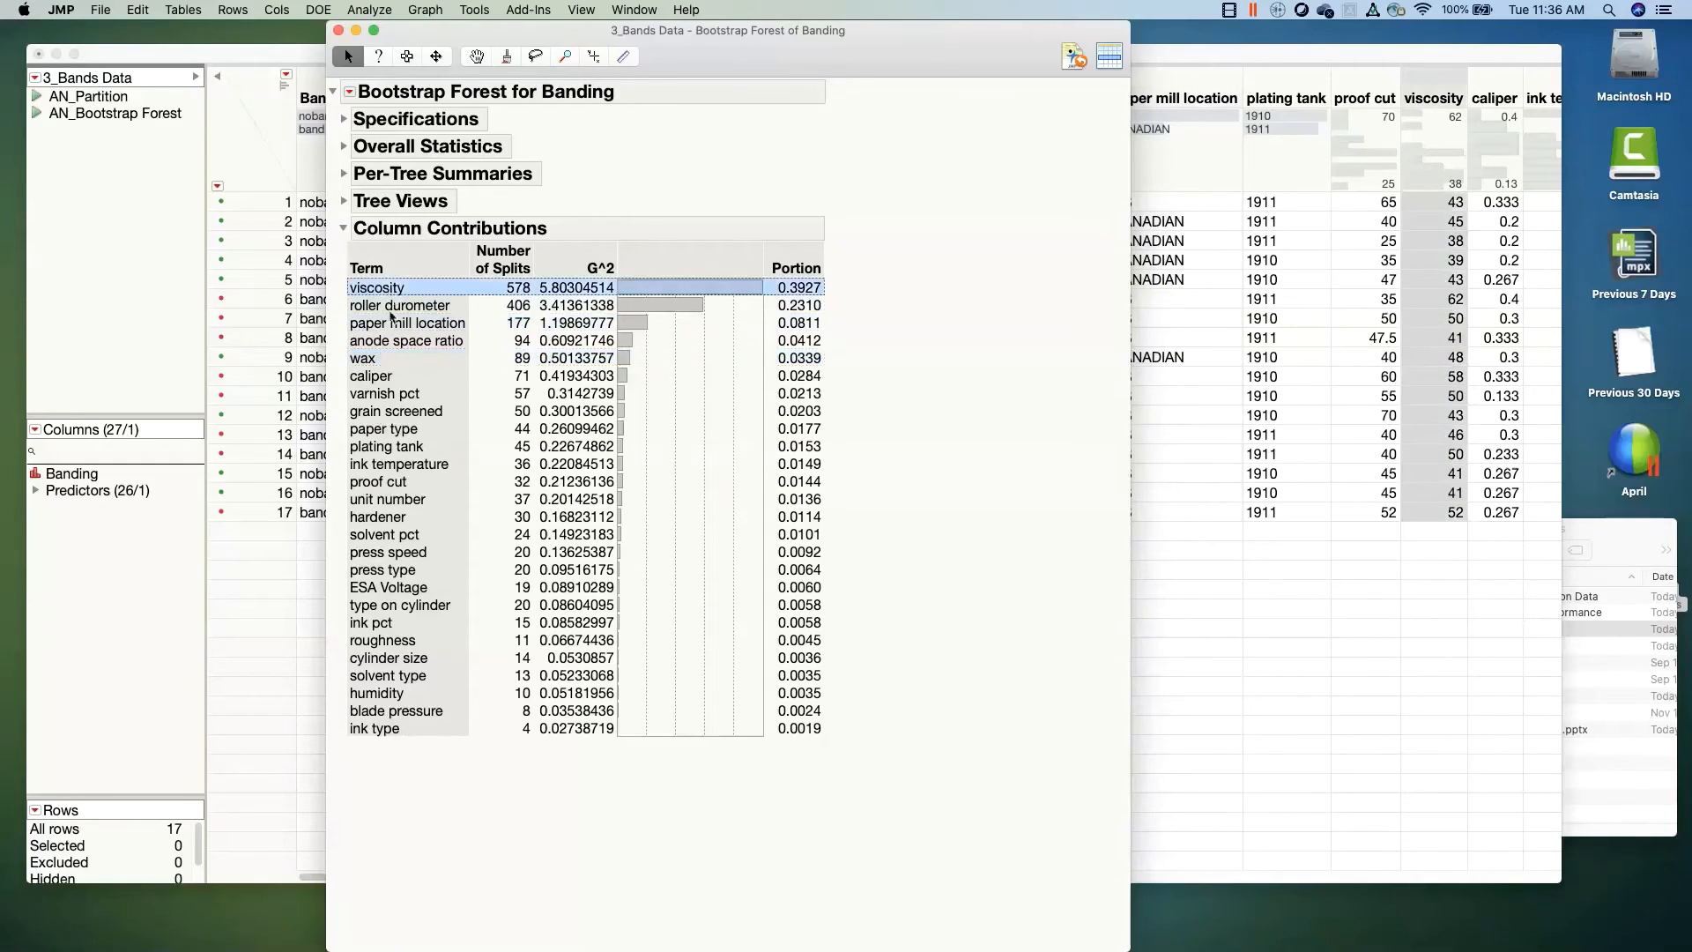
{"action": "left_click", "coordinate": [458, 358], "text": "shift"}
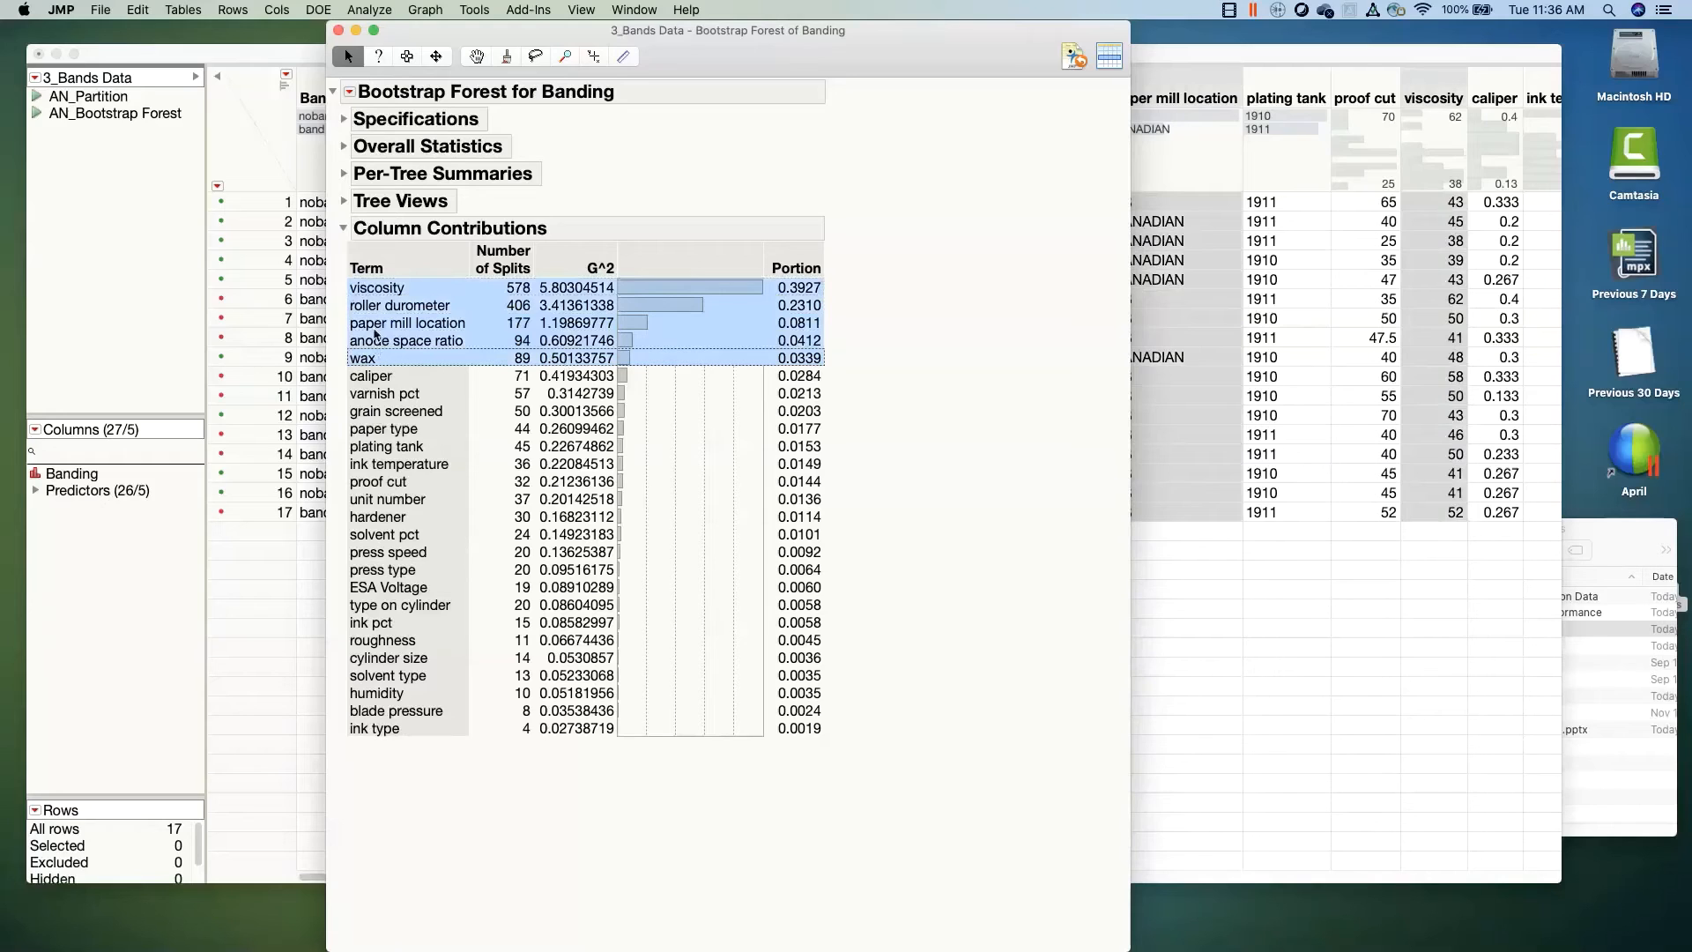
{"action": "left_click", "coordinate": [364, 289]}
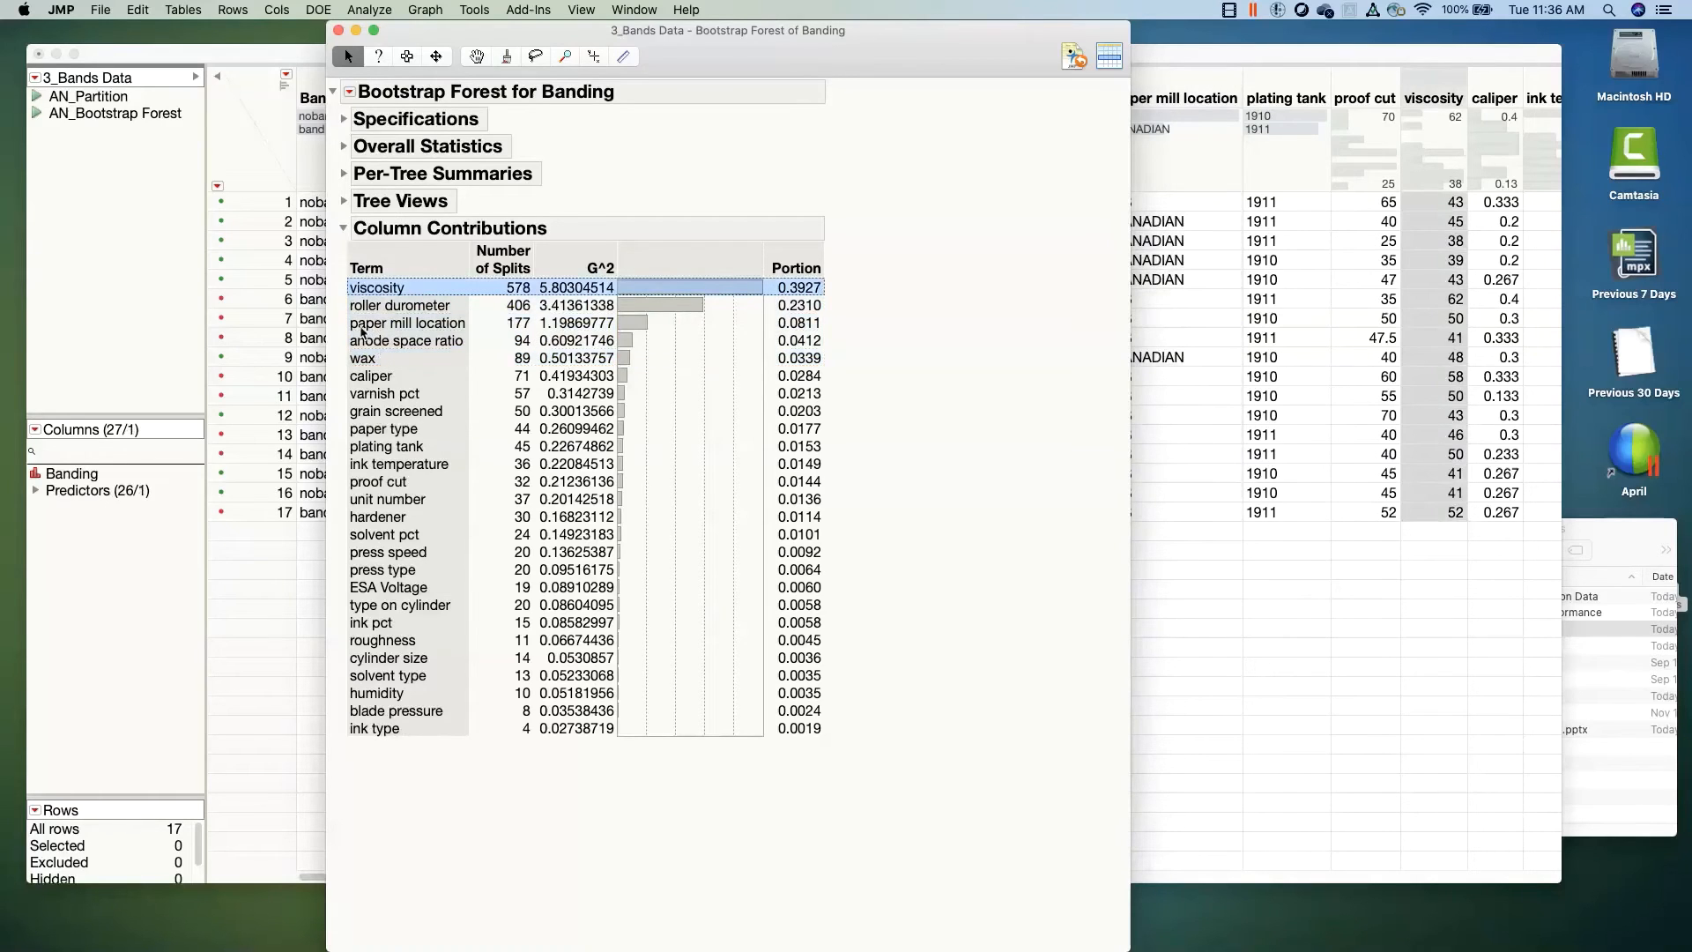
{"action": "left_click", "coordinate": [364, 360], "text": "shift"}
{"action": "left_click", "coordinate": [370, 361], "text": "shift"}
{"action": "left_click", "coordinate": [370, 362], "text": "shift"}
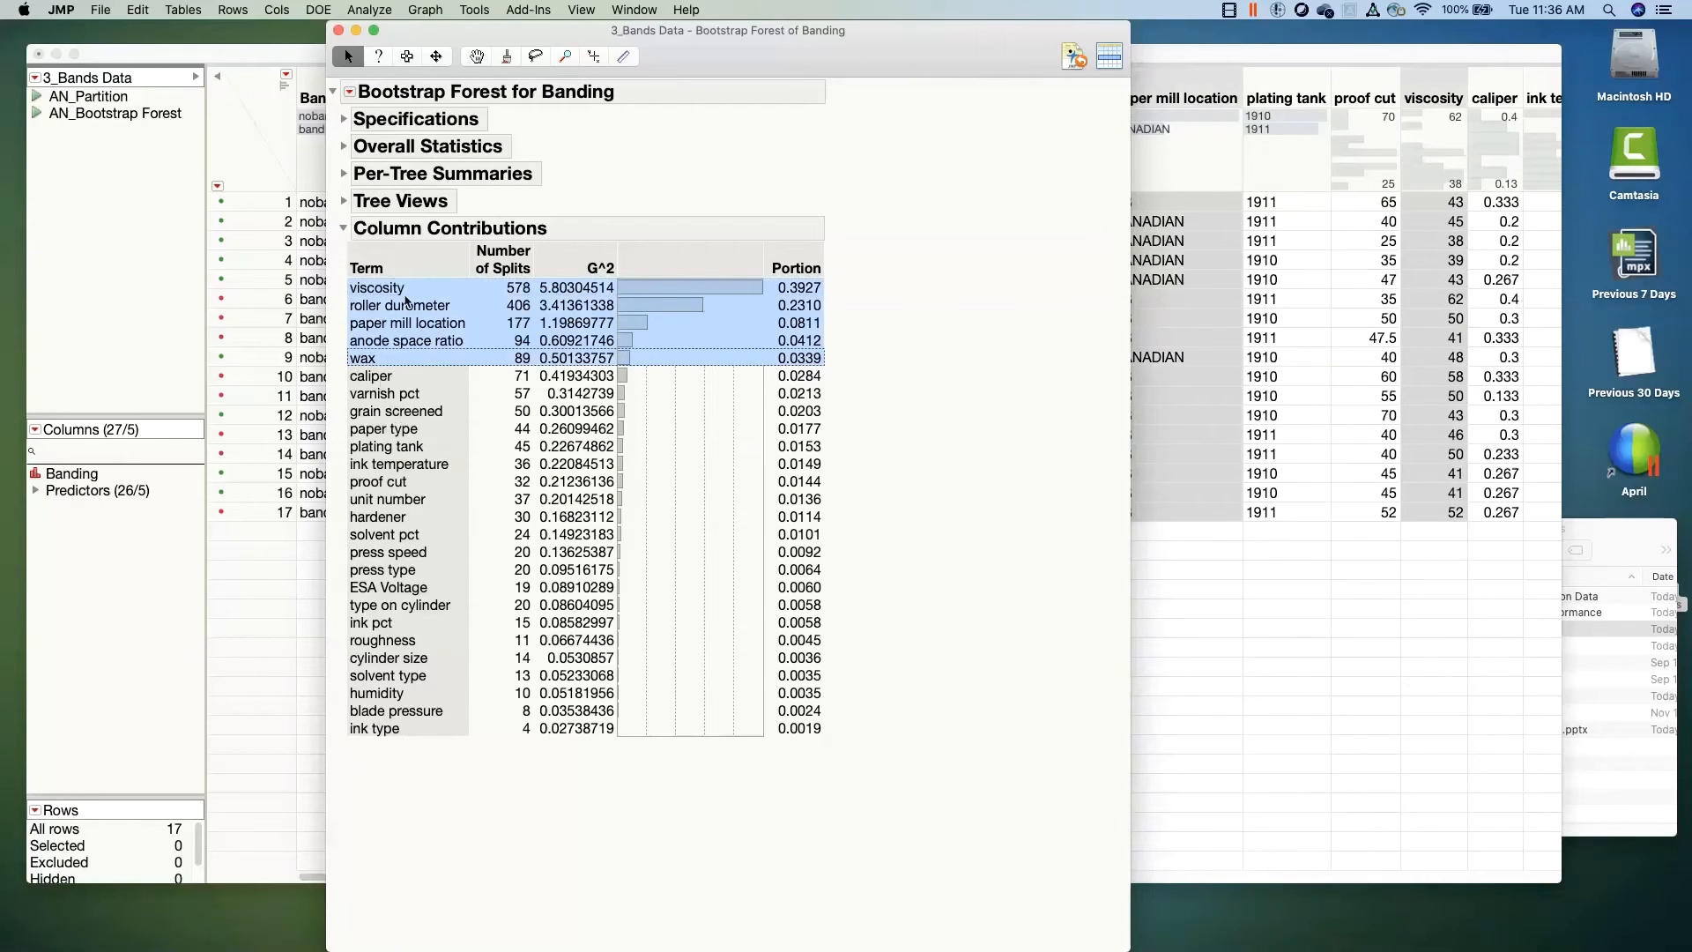
Step: Check the 3_Bands Data table, return to the Bootstrap Forest report, collapse Column Contributions, and close the report
{"action": "left_click", "coordinate": [264, 54]}
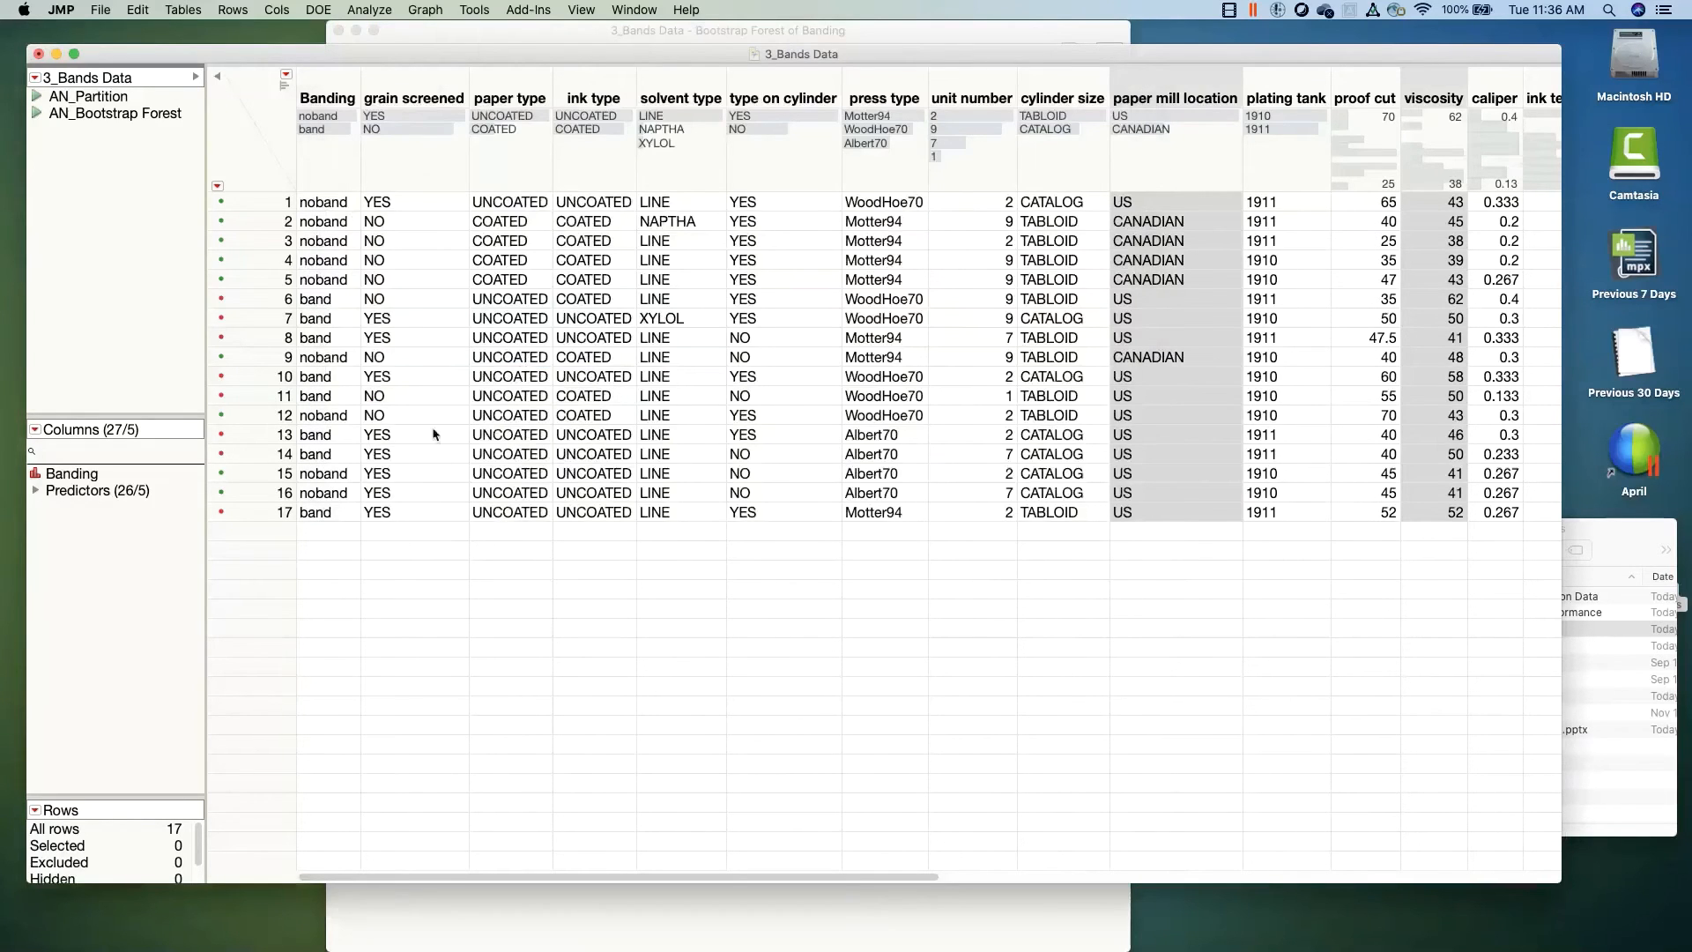
{"action": "left_click", "coordinate": [526, 35]}
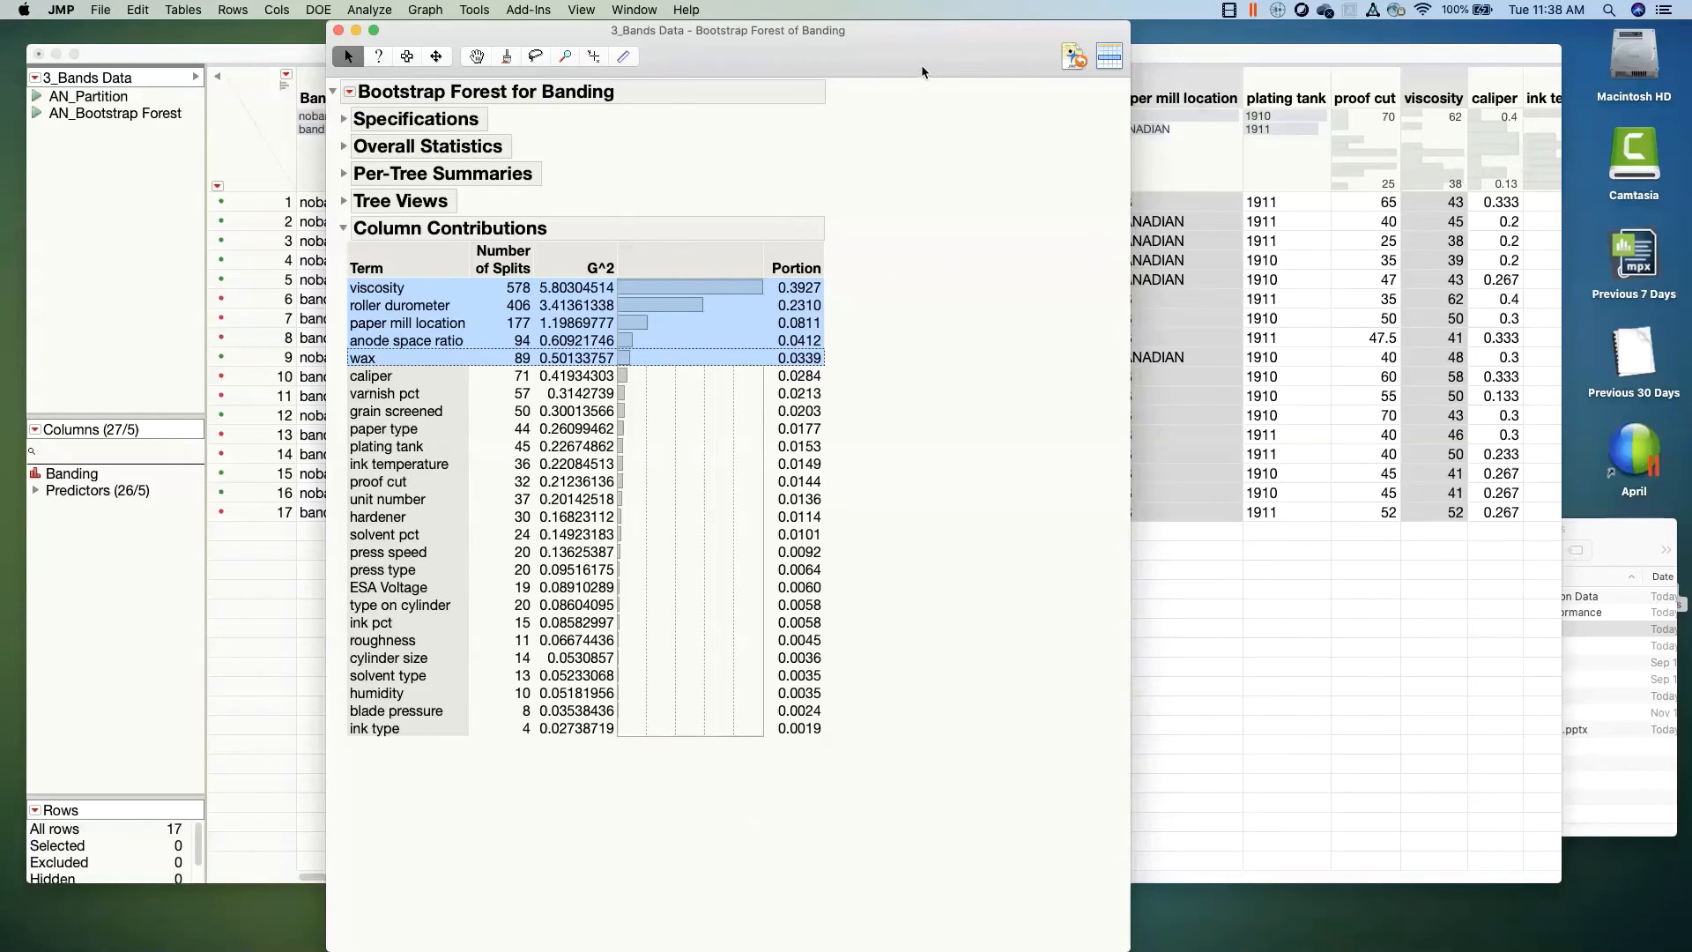
{"action": "left_click_drag", "start_coordinate": [922, 65], "coordinate": [986, 65]}
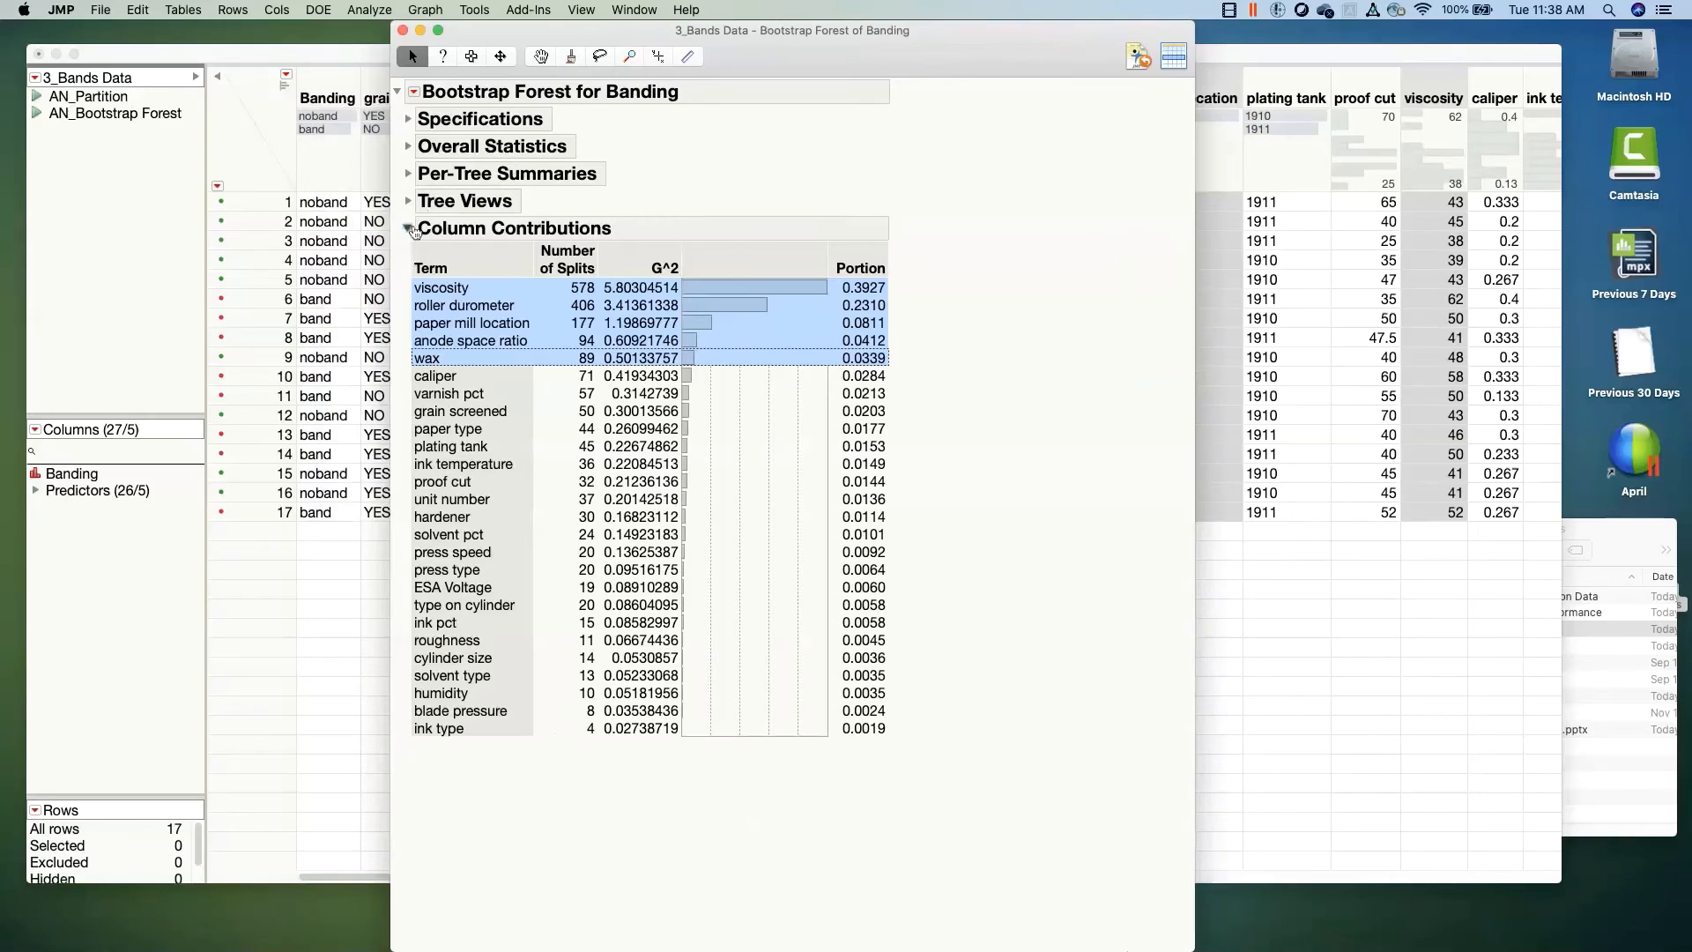
{"action": "left_click", "coordinate": [408, 228]}
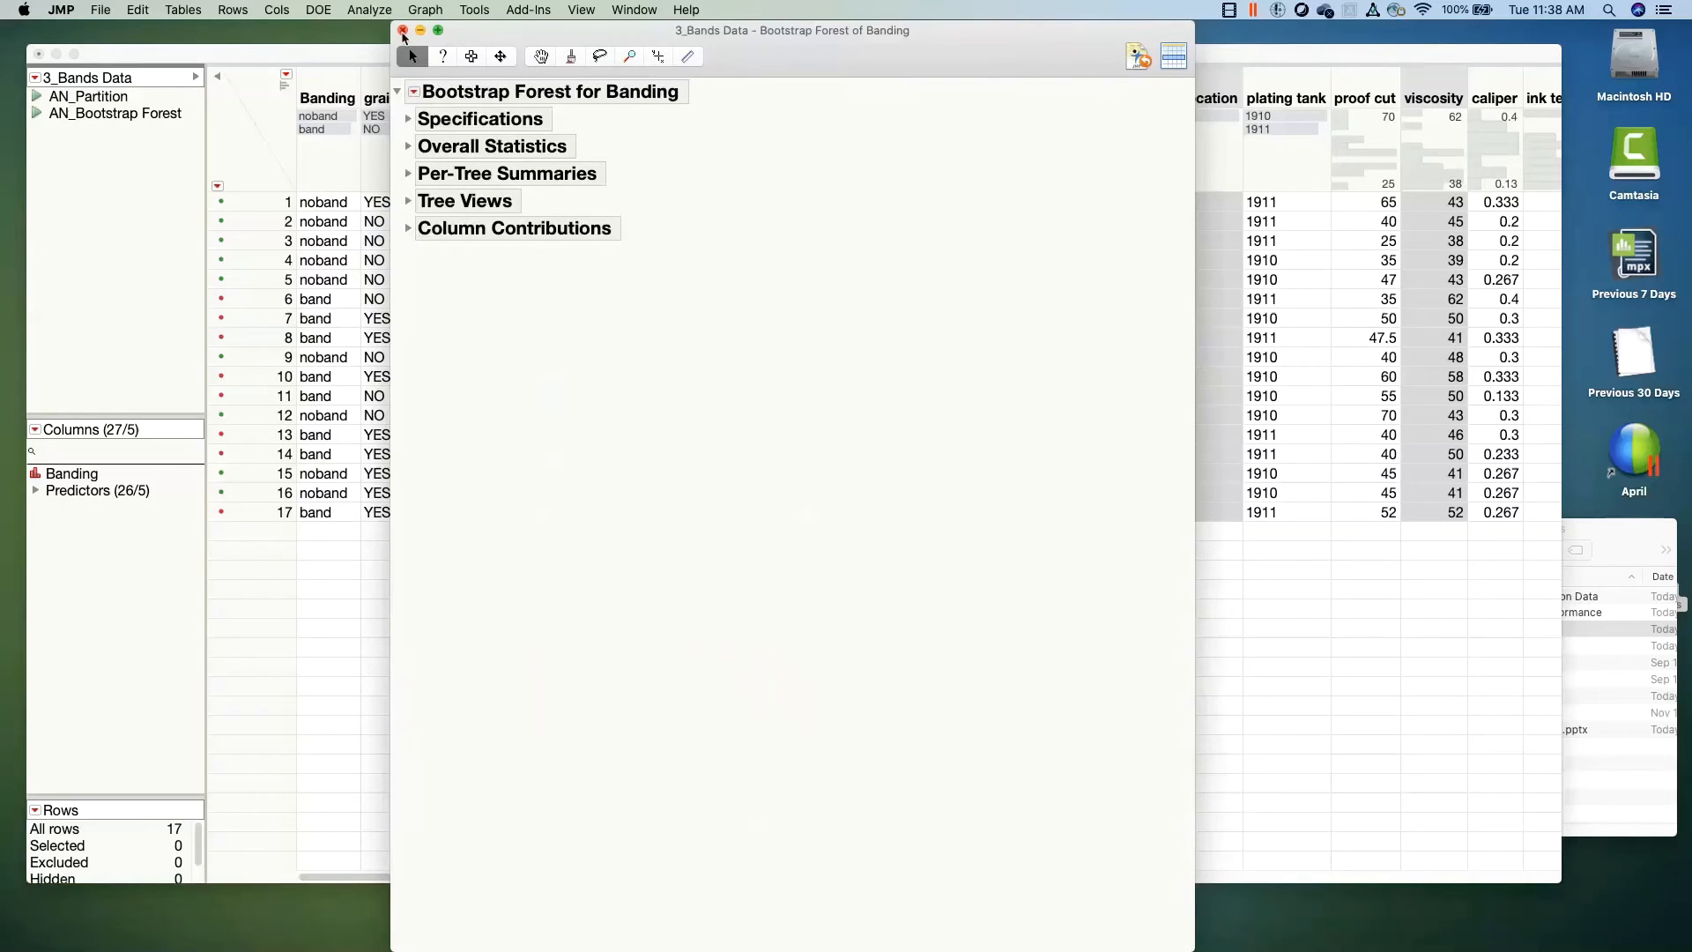
{"action": "left_click", "coordinate": [403, 32]}
Step: Run the saved AN_Partition script, view the Banding partition report in a wider window, and close it
{"action": "left_click", "coordinate": [38, 99]}
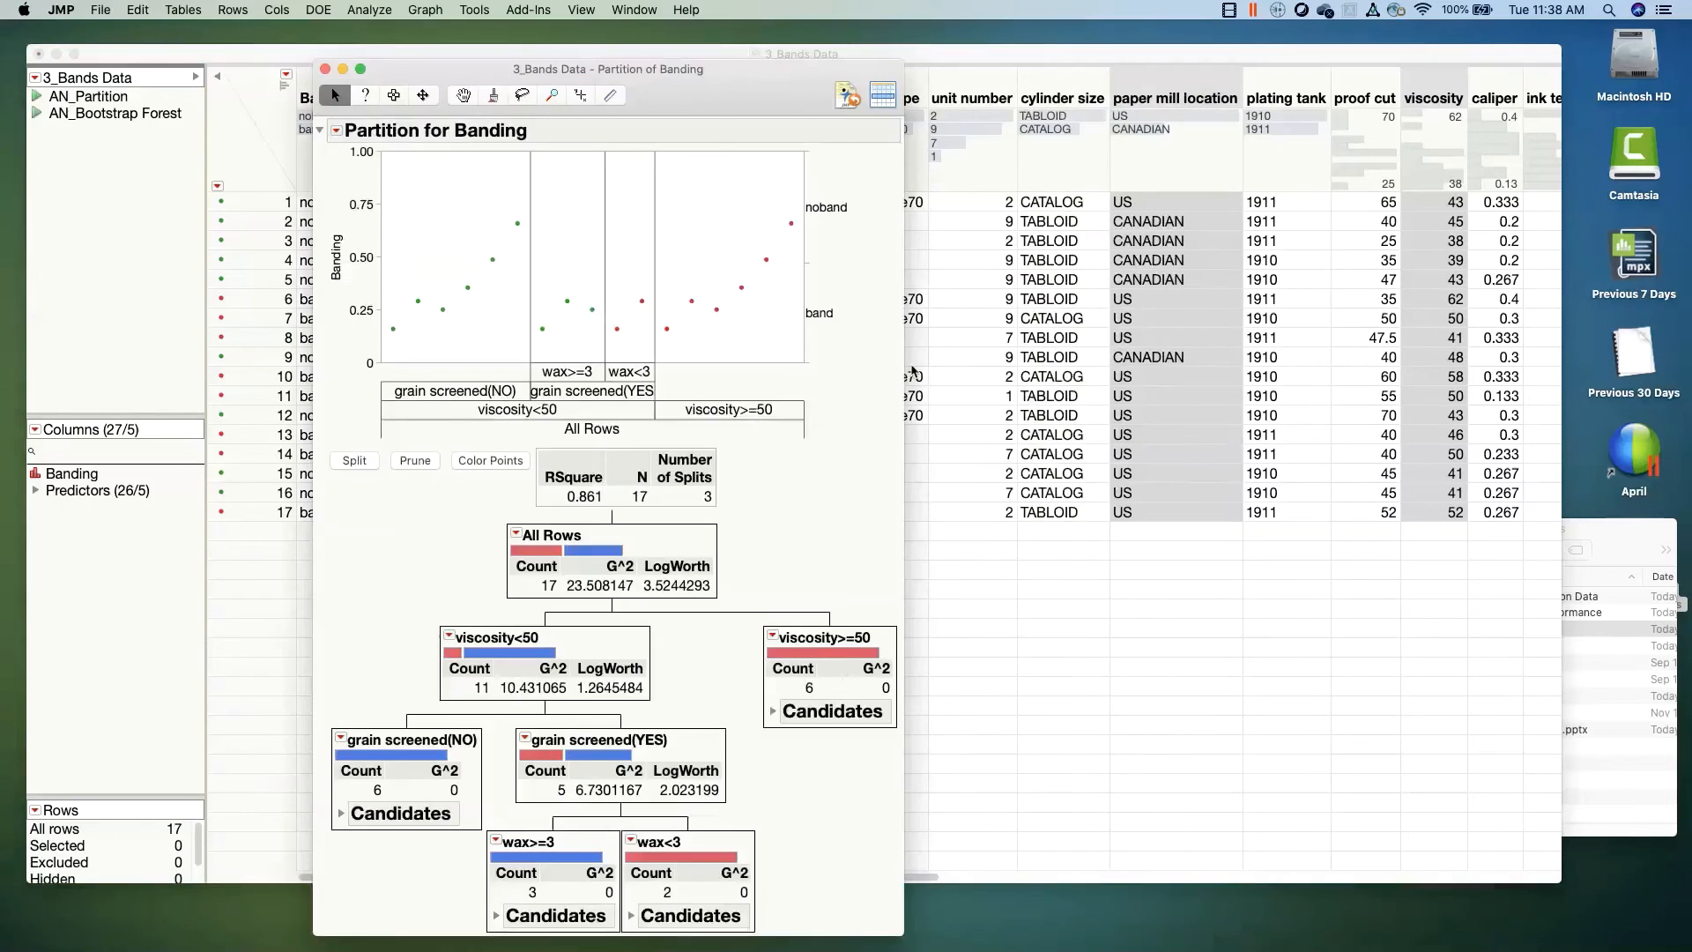
{"action": "left_click_drag", "start_coordinate": [904, 368], "coordinate": [1085, 359]}
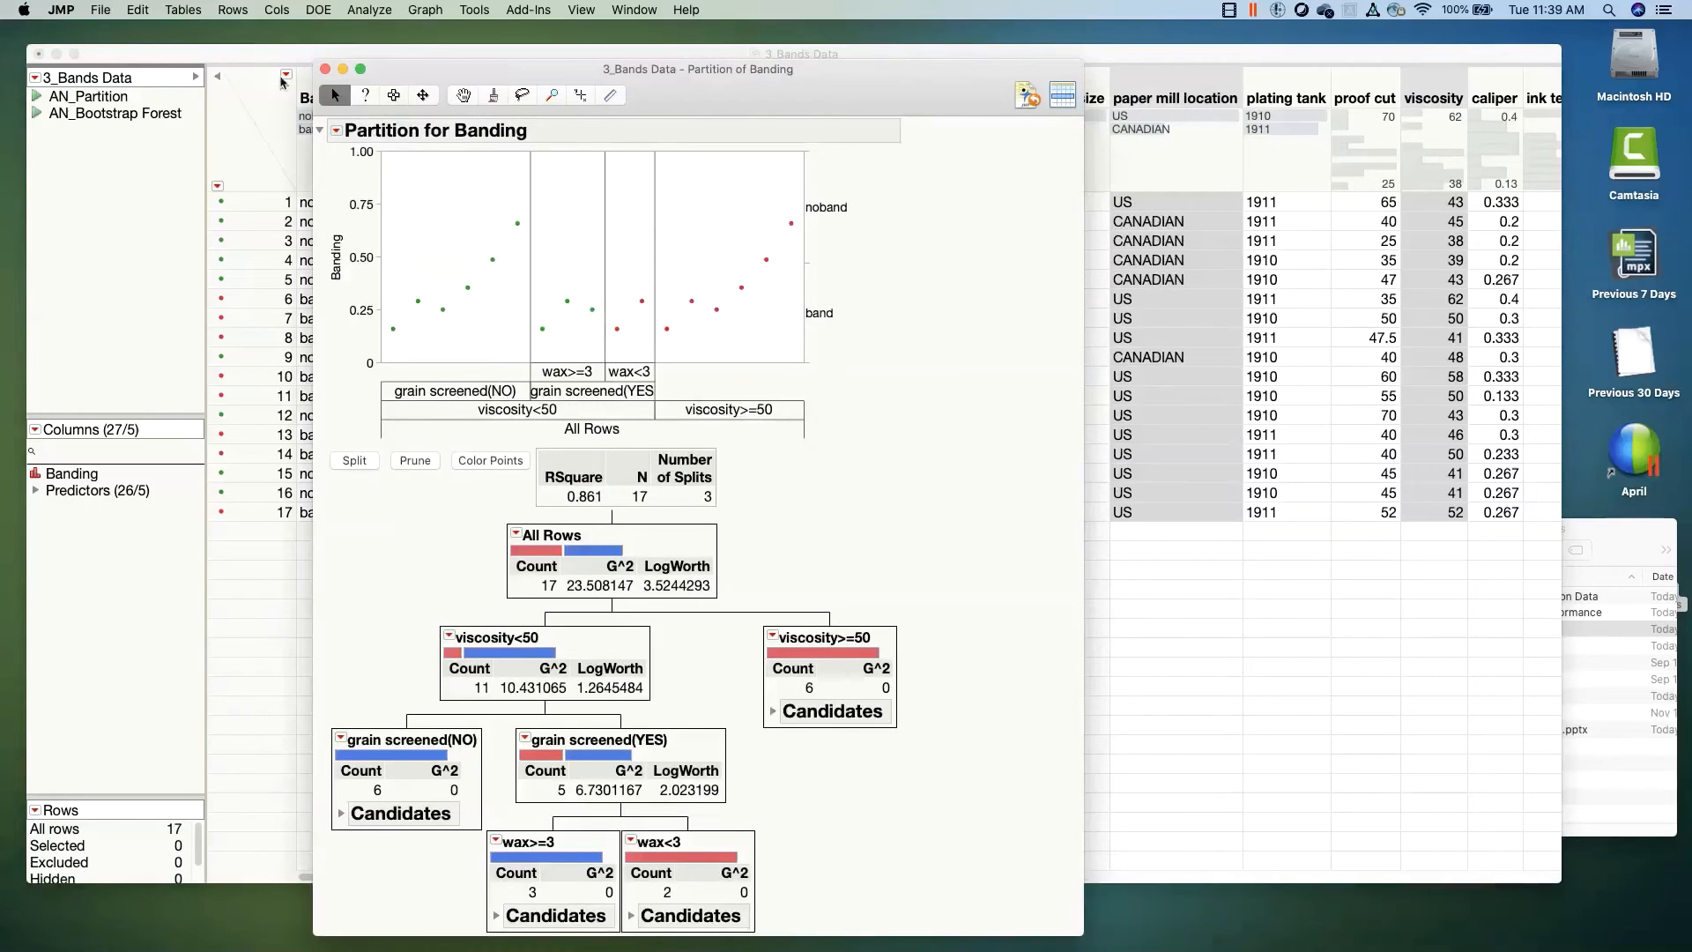
{"action": "left_click", "coordinate": [324, 69]}
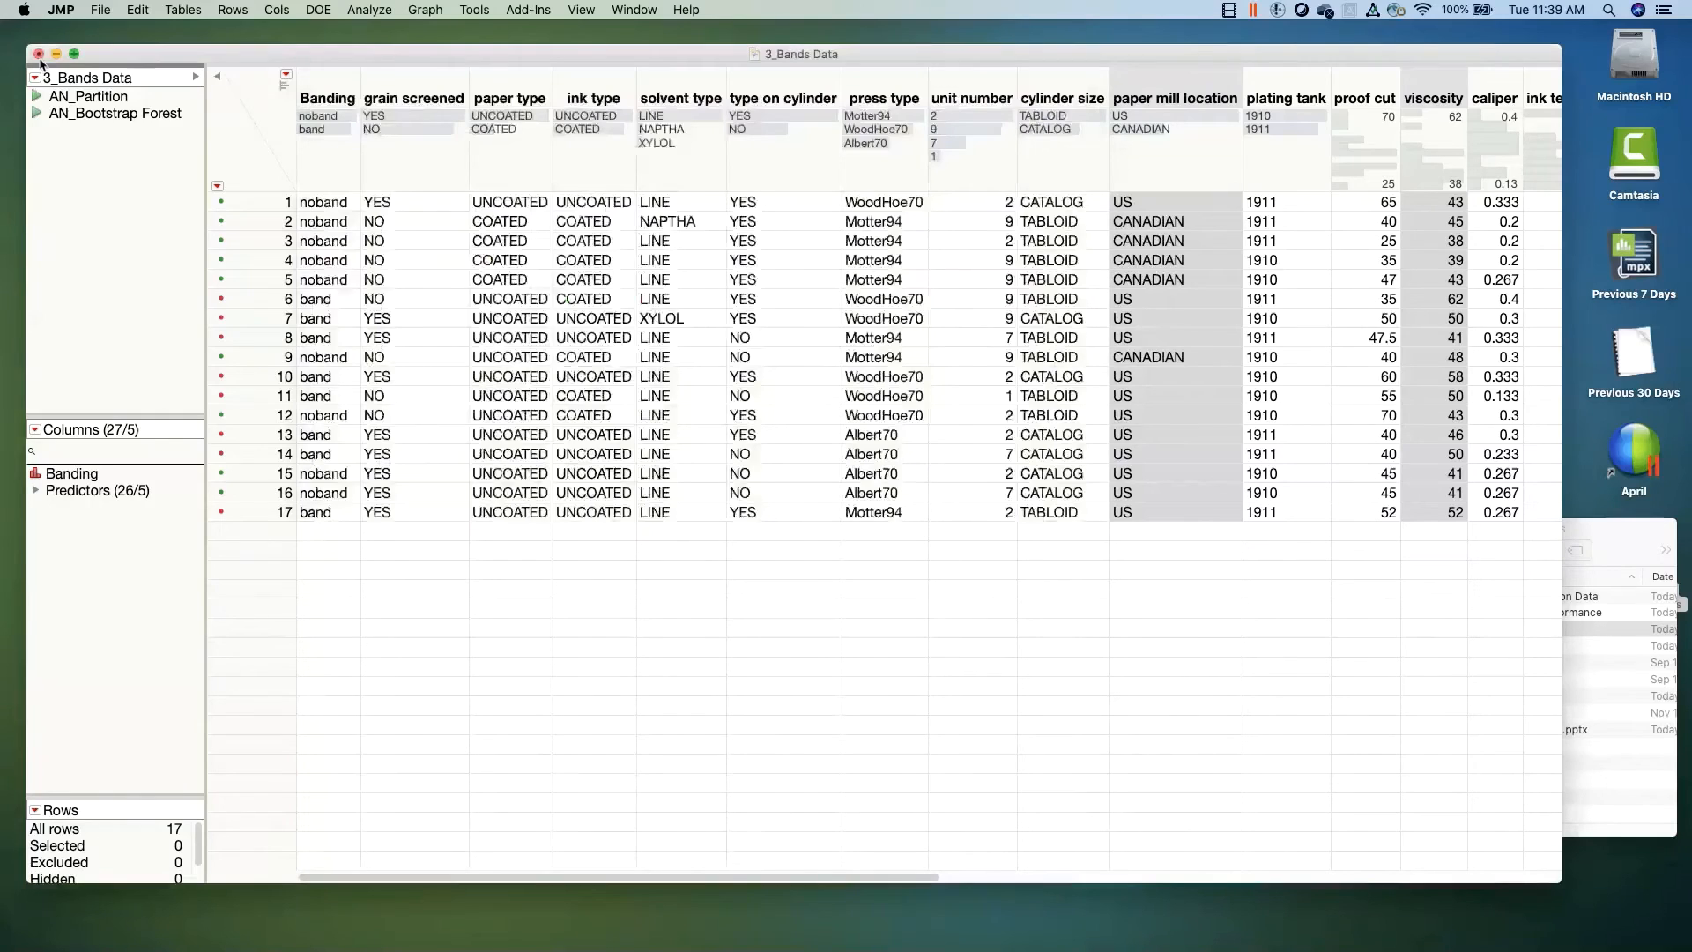
Step: Close 3_Bands Data without saving its changes and open the project 4_Variation in Spectrometer Data.jmpprj in an enlarged window
{"action": "left_click", "coordinate": [39, 55]}
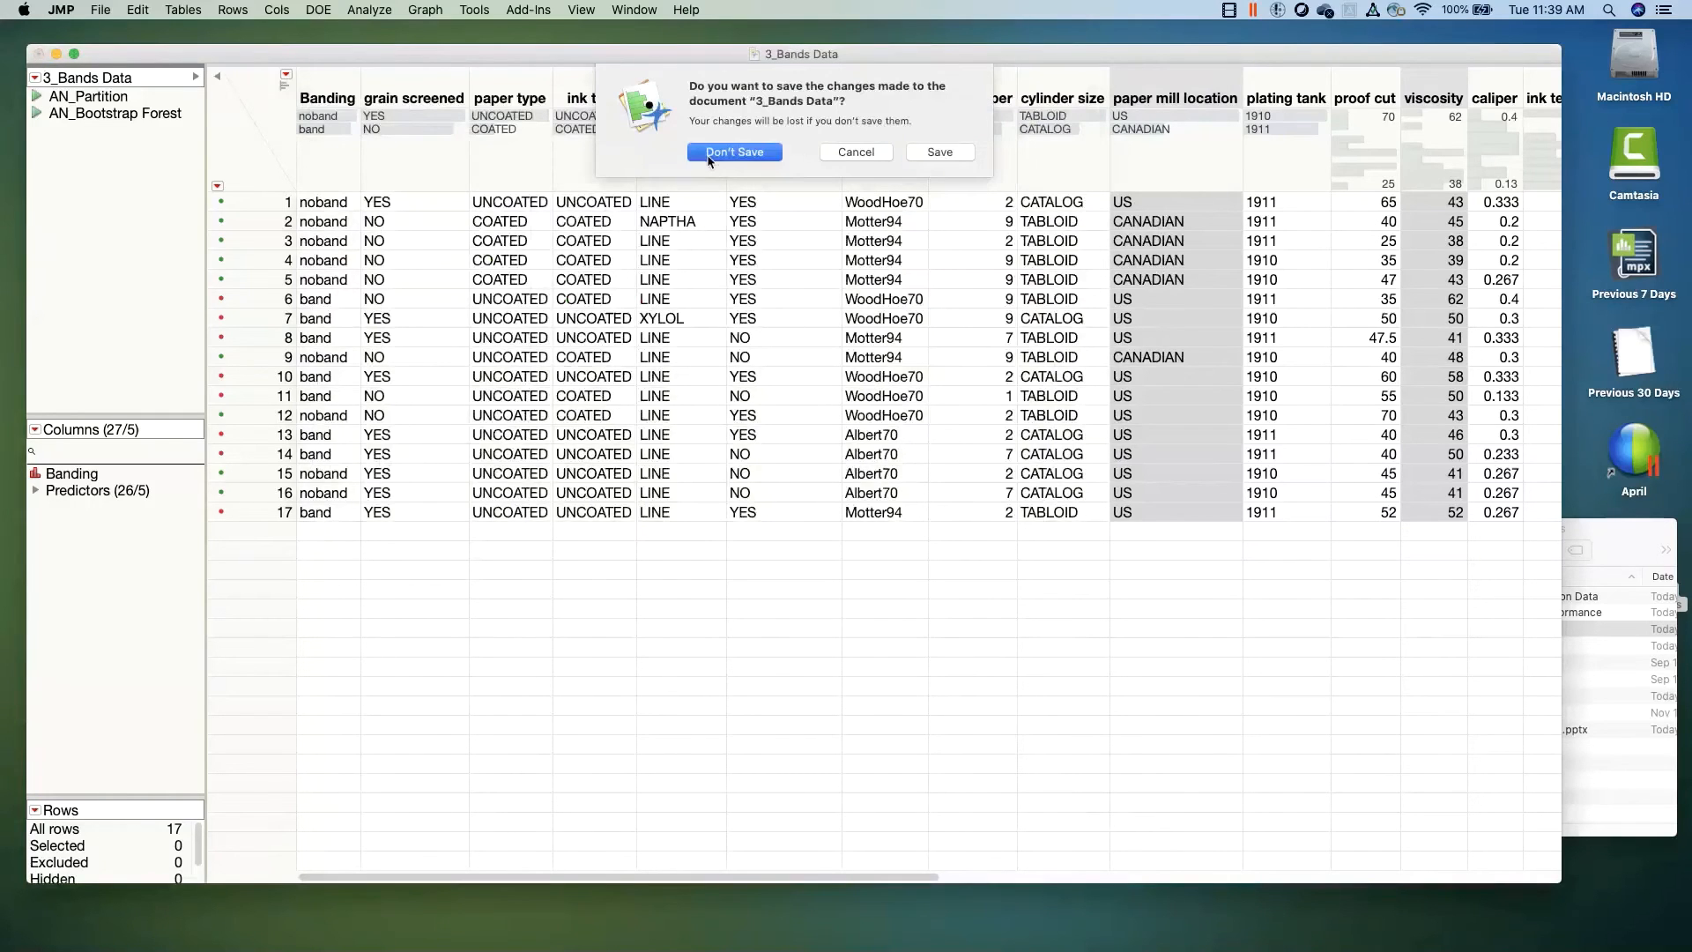
{"action": "left_click", "coordinate": [734, 153]}
{"action": "left_click_drag", "start_coordinate": [1284, 543], "coordinate": [1280, 491]}
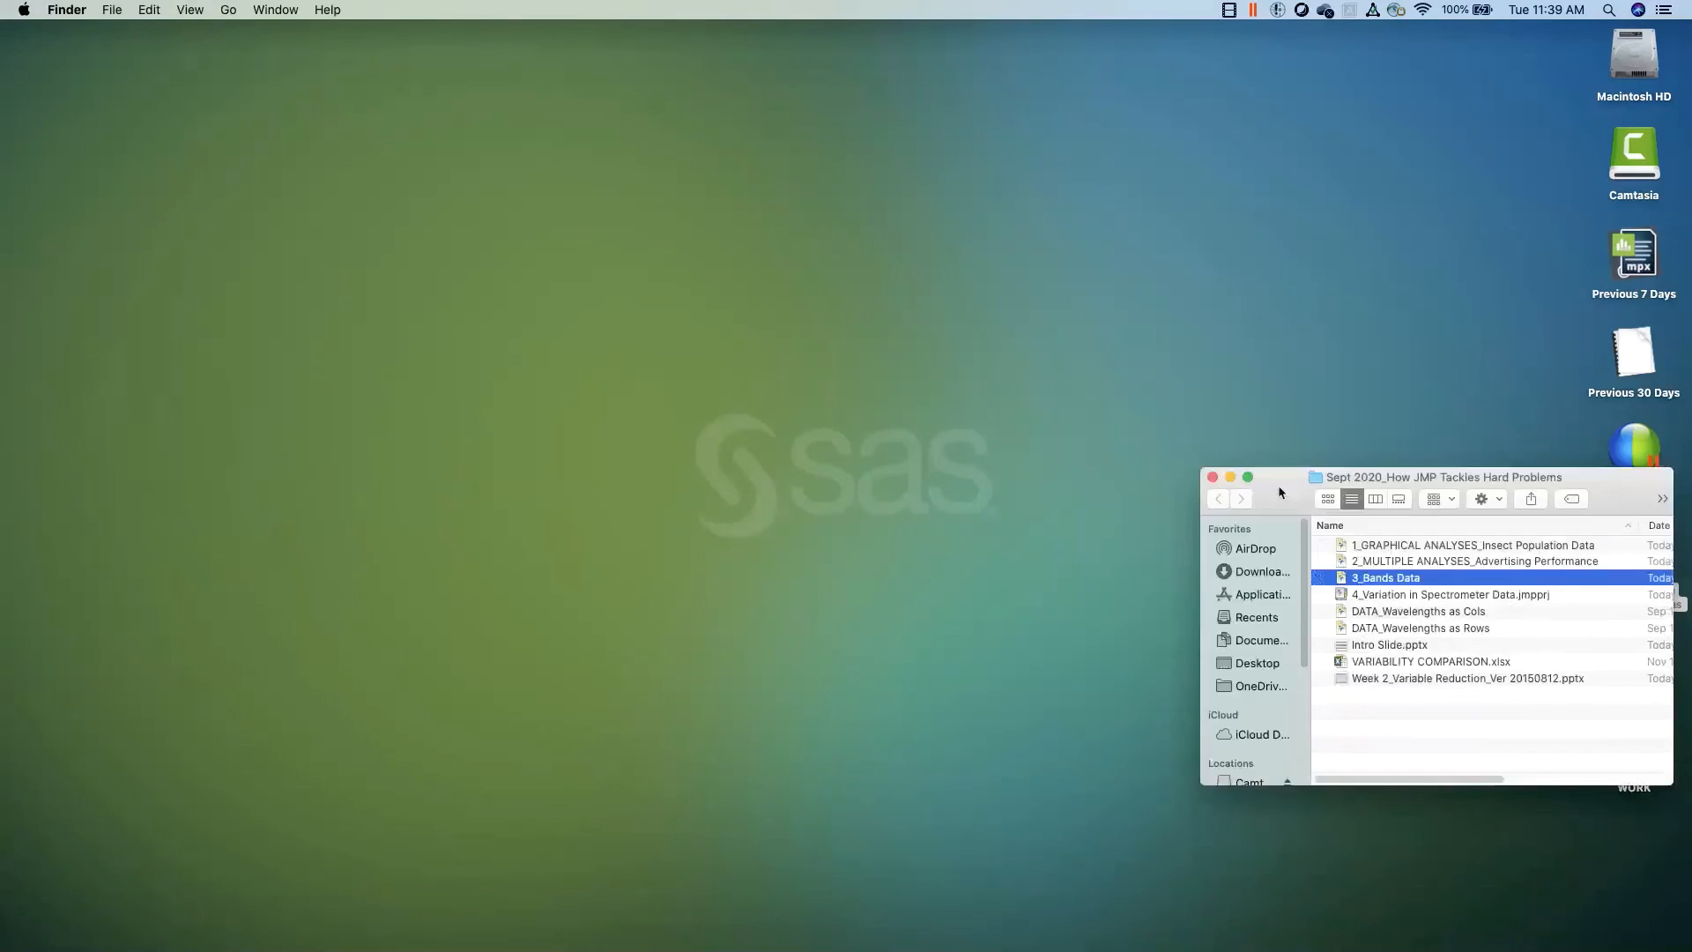
{"action": "double_click", "coordinate": [1402, 598]}
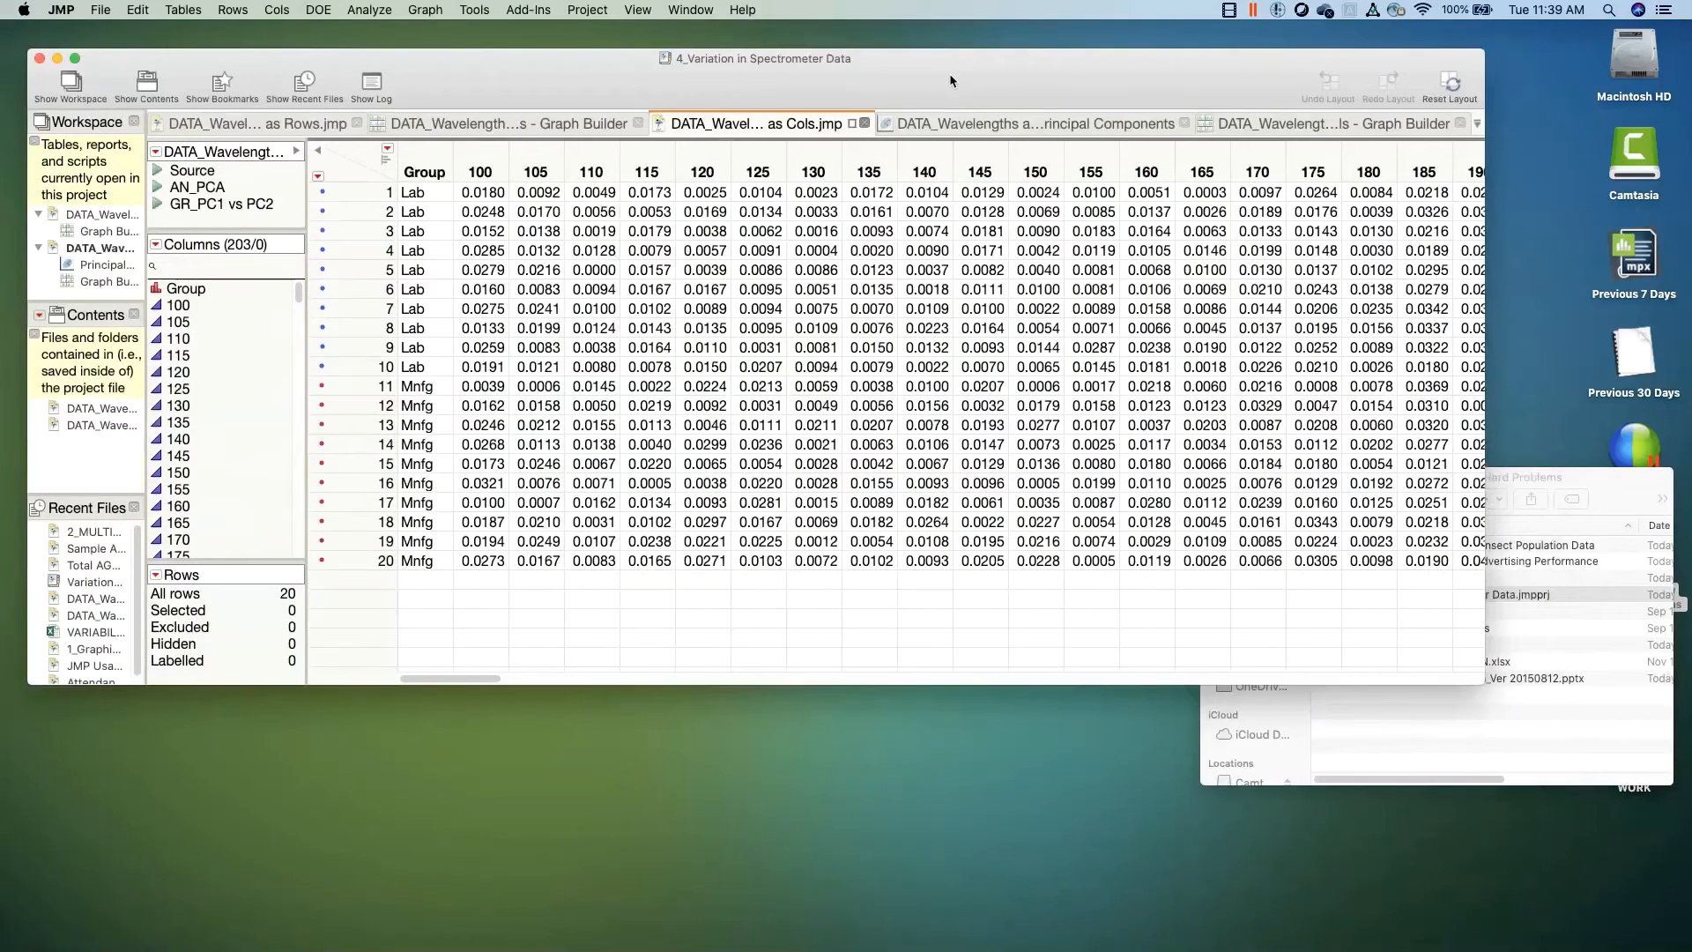
{"action": "left_click_drag", "start_coordinate": [1485, 684], "coordinate": [1551, 897]}
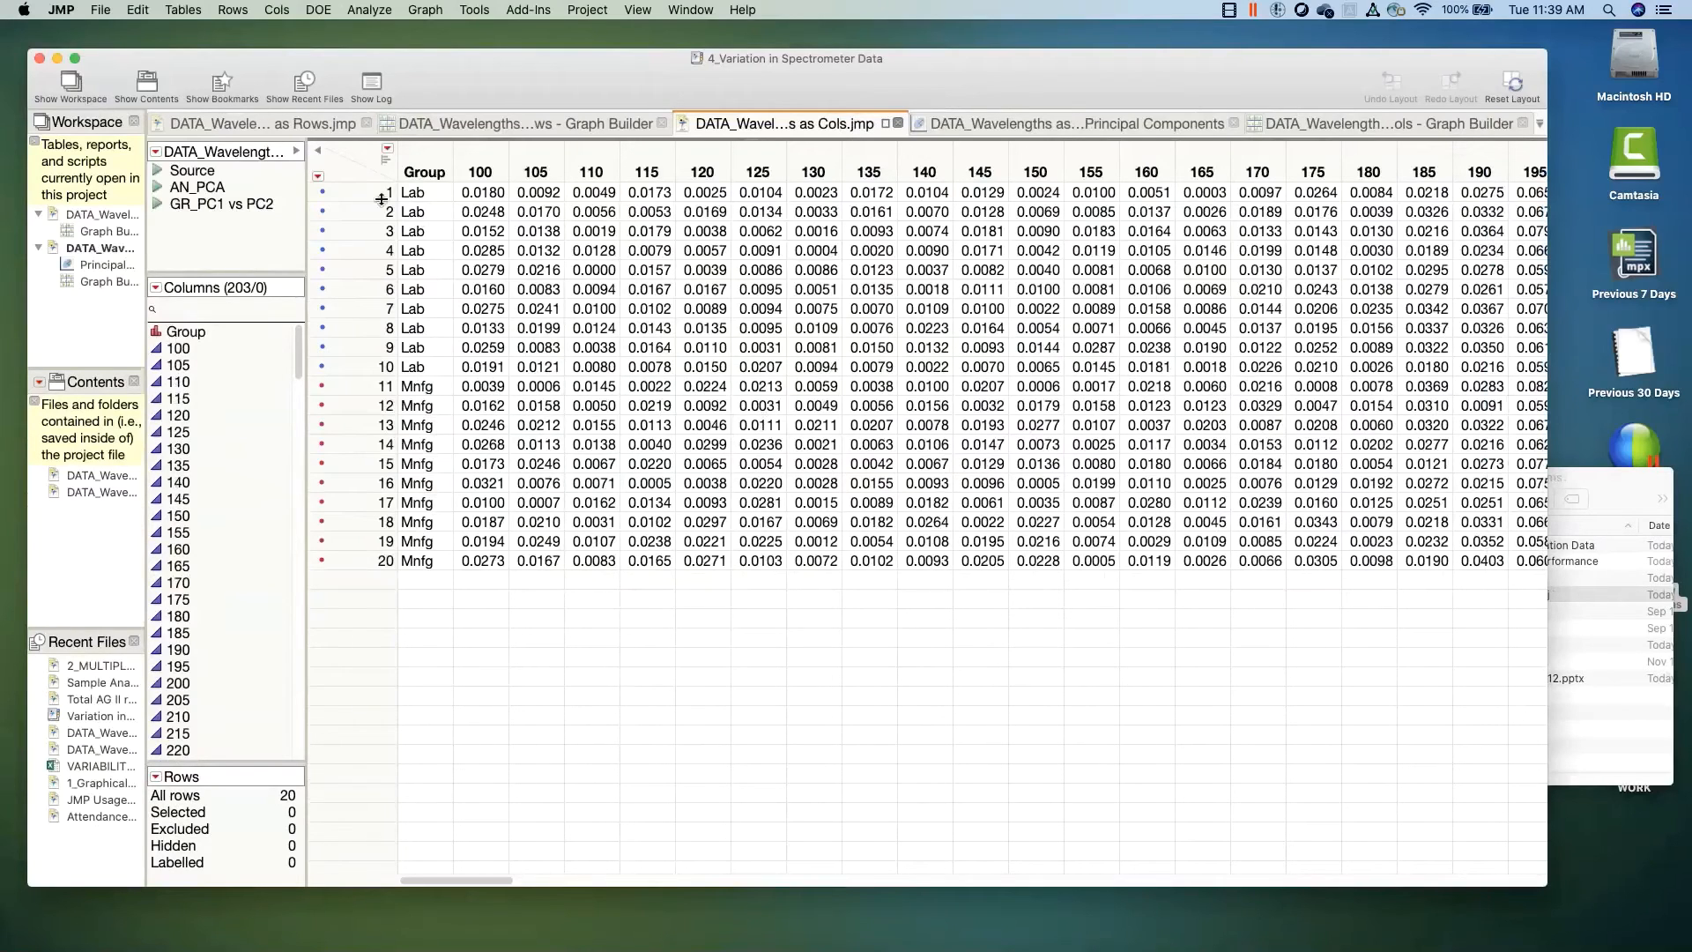
Step: Examine the wavelength columns of the DATA_Wavelengths as Cols table one by one, from 100 through 170, and clear the column selection
{"action": "left_click", "coordinate": [481, 163]}
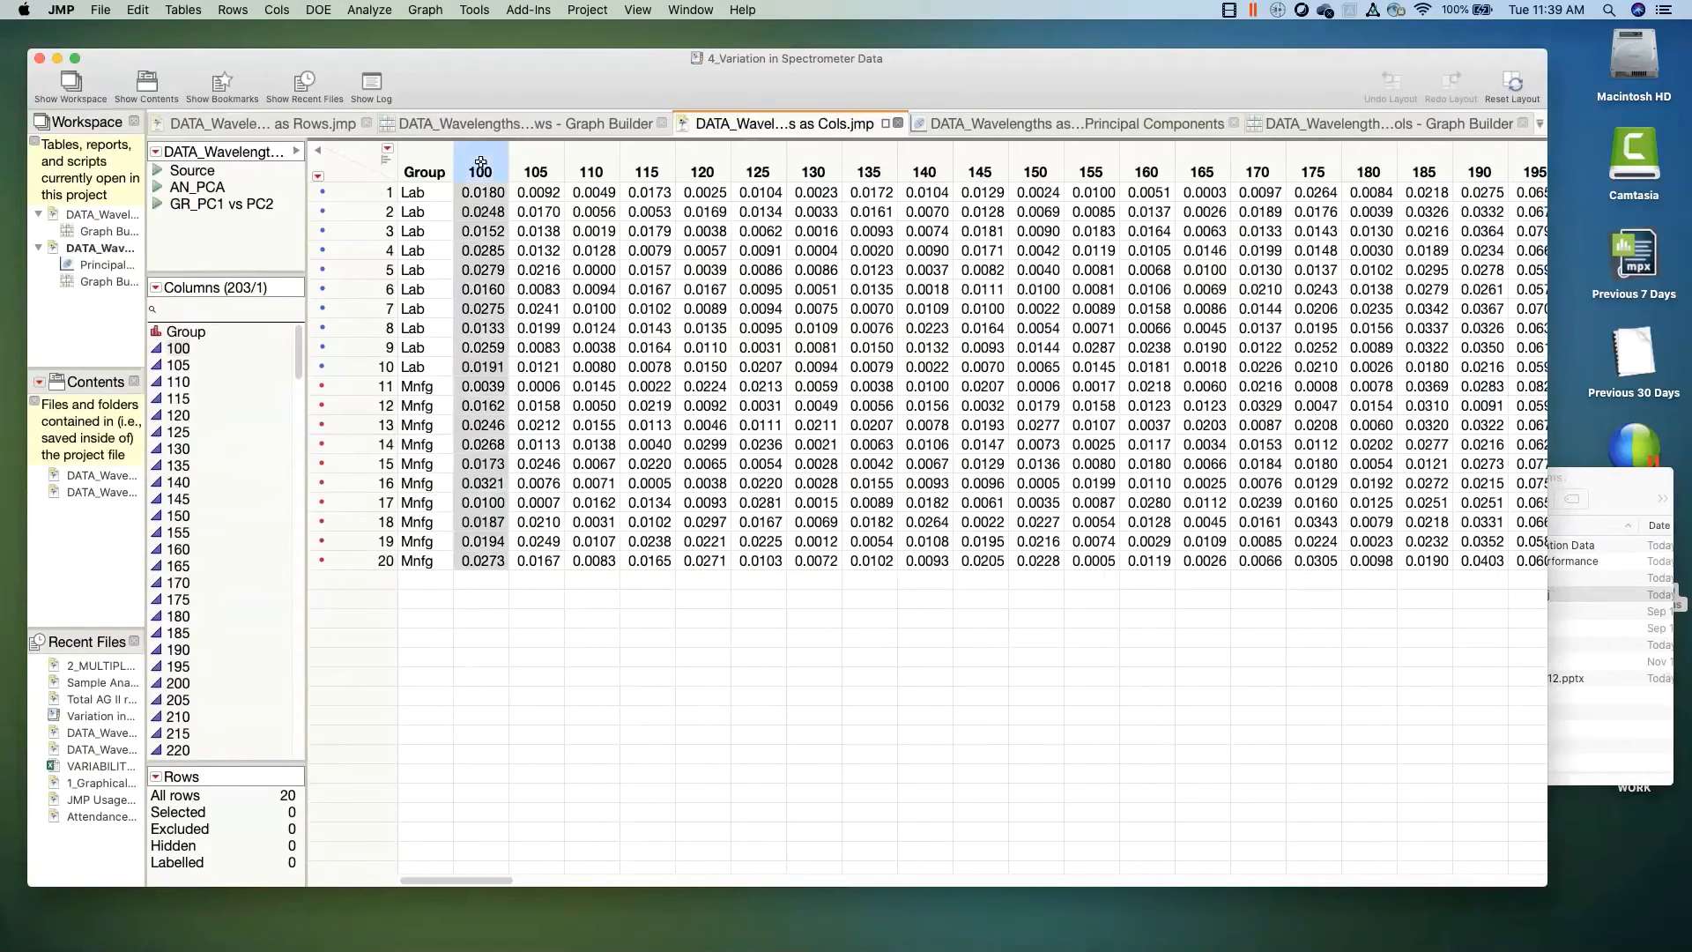
{"action": "key", "text": "Right"}
{"action": "key", "text": "Right"}
{"action": "key", "text": "Right"}
{"action": "key", "text": "Right"}
{"action": "key", "text": "Right"}
{"action": "key", "text": "Right"}
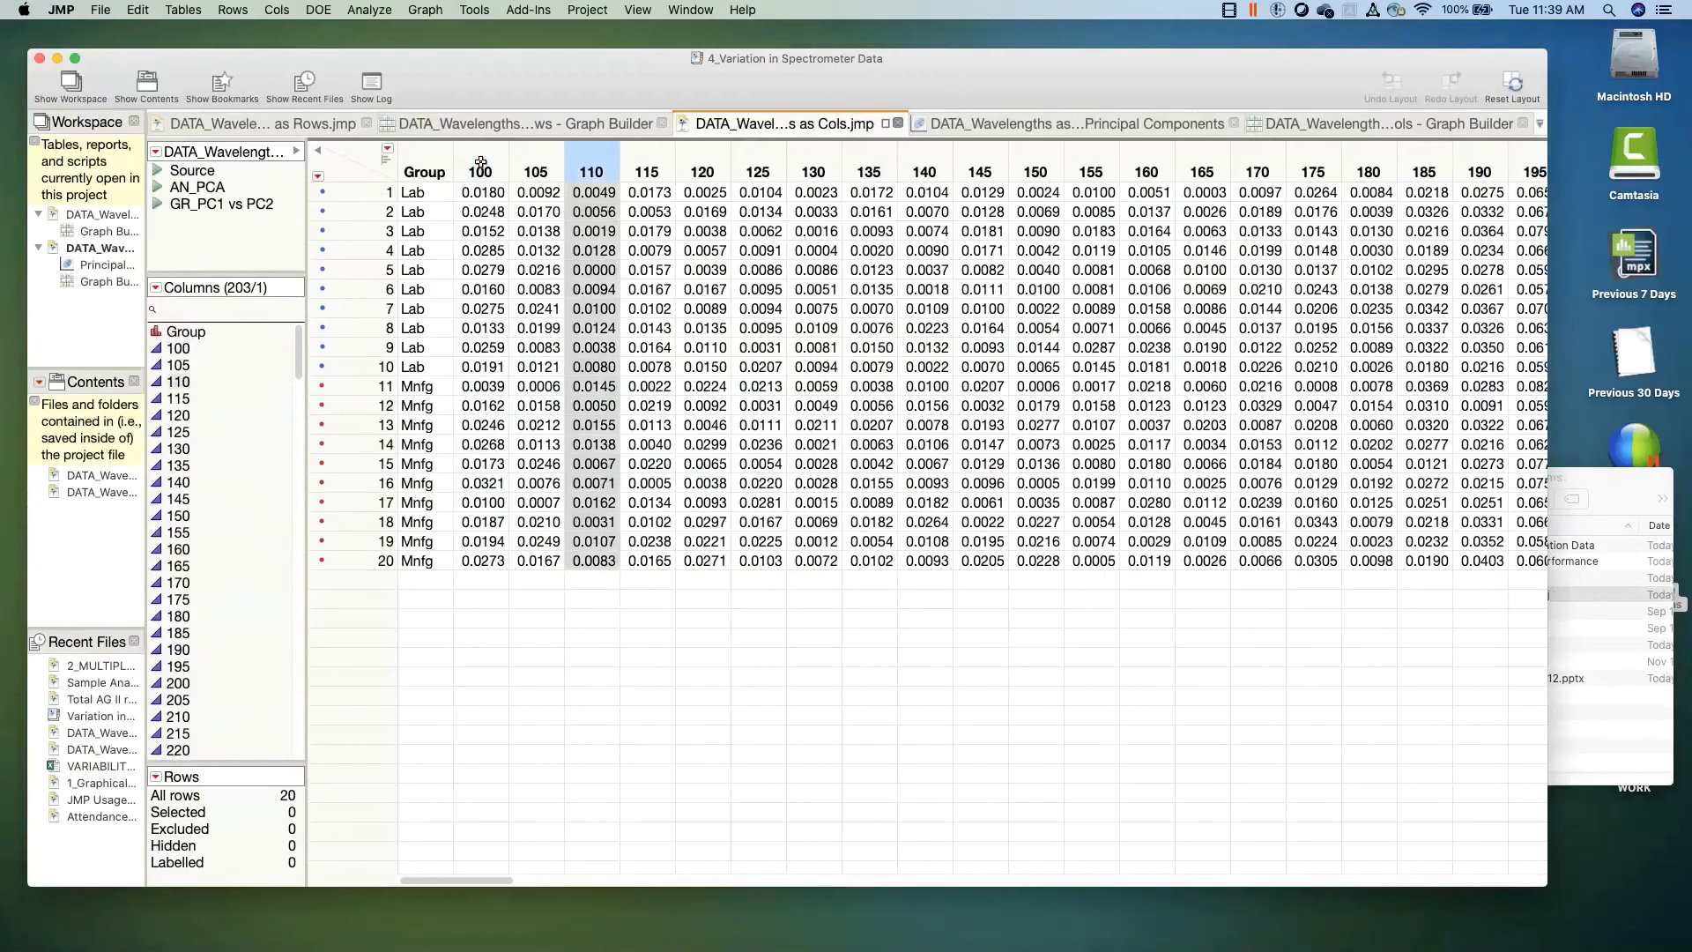
{"action": "key", "text": "Right"}
{"action": "key", "text": "Right"}
{"action": "key", "text": "Right"}
{"action": "key", "text": "Right"}
{"action": "key", "text": "Right"}
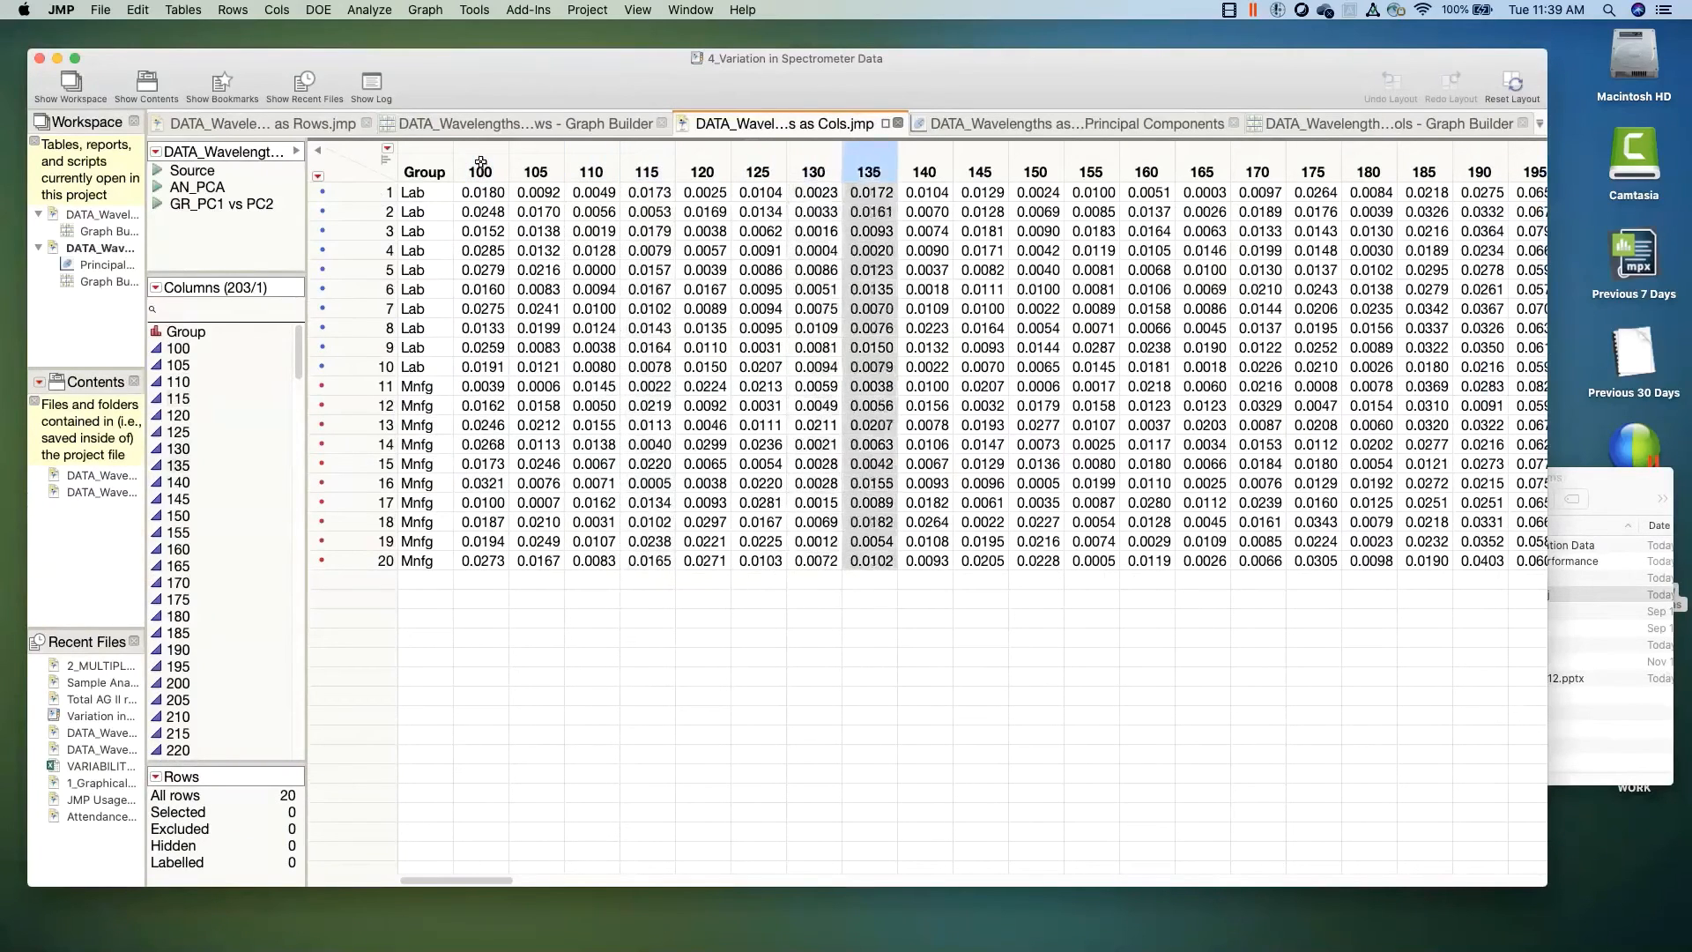
{"action": "key", "text": "Right"}
{"action": "key", "text": "Right"}
{"action": "key", "text": "Right"}
{"action": "key", "text": "Right"}
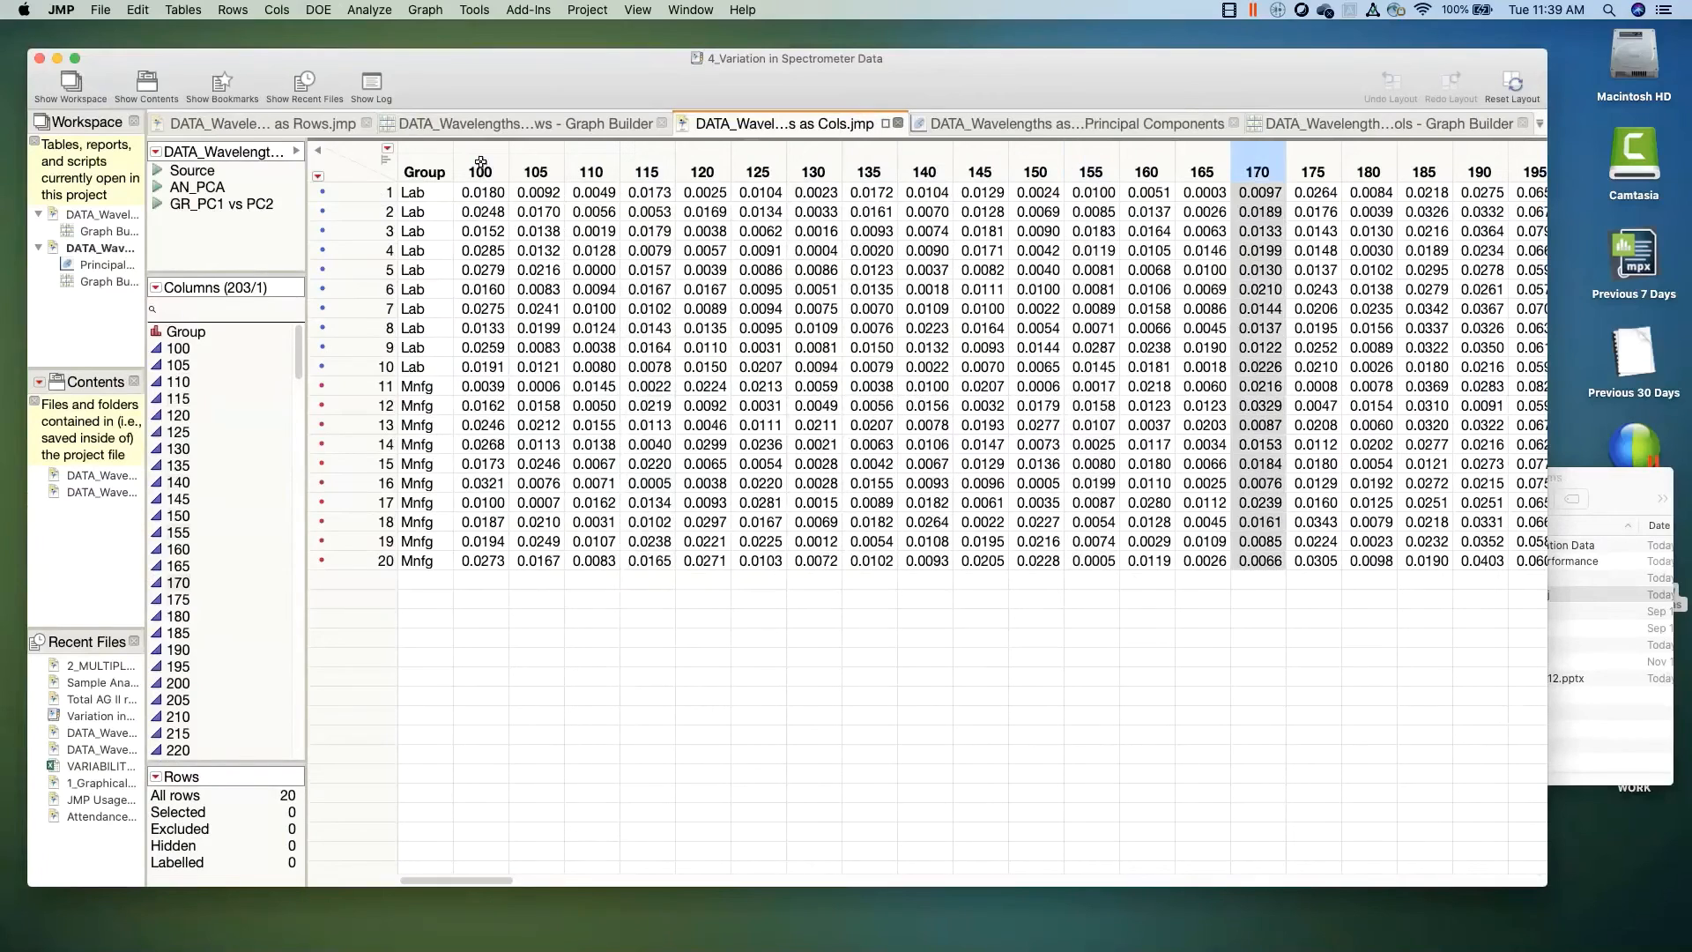
{"action": "left_click", "coordinate": [370, 176]}
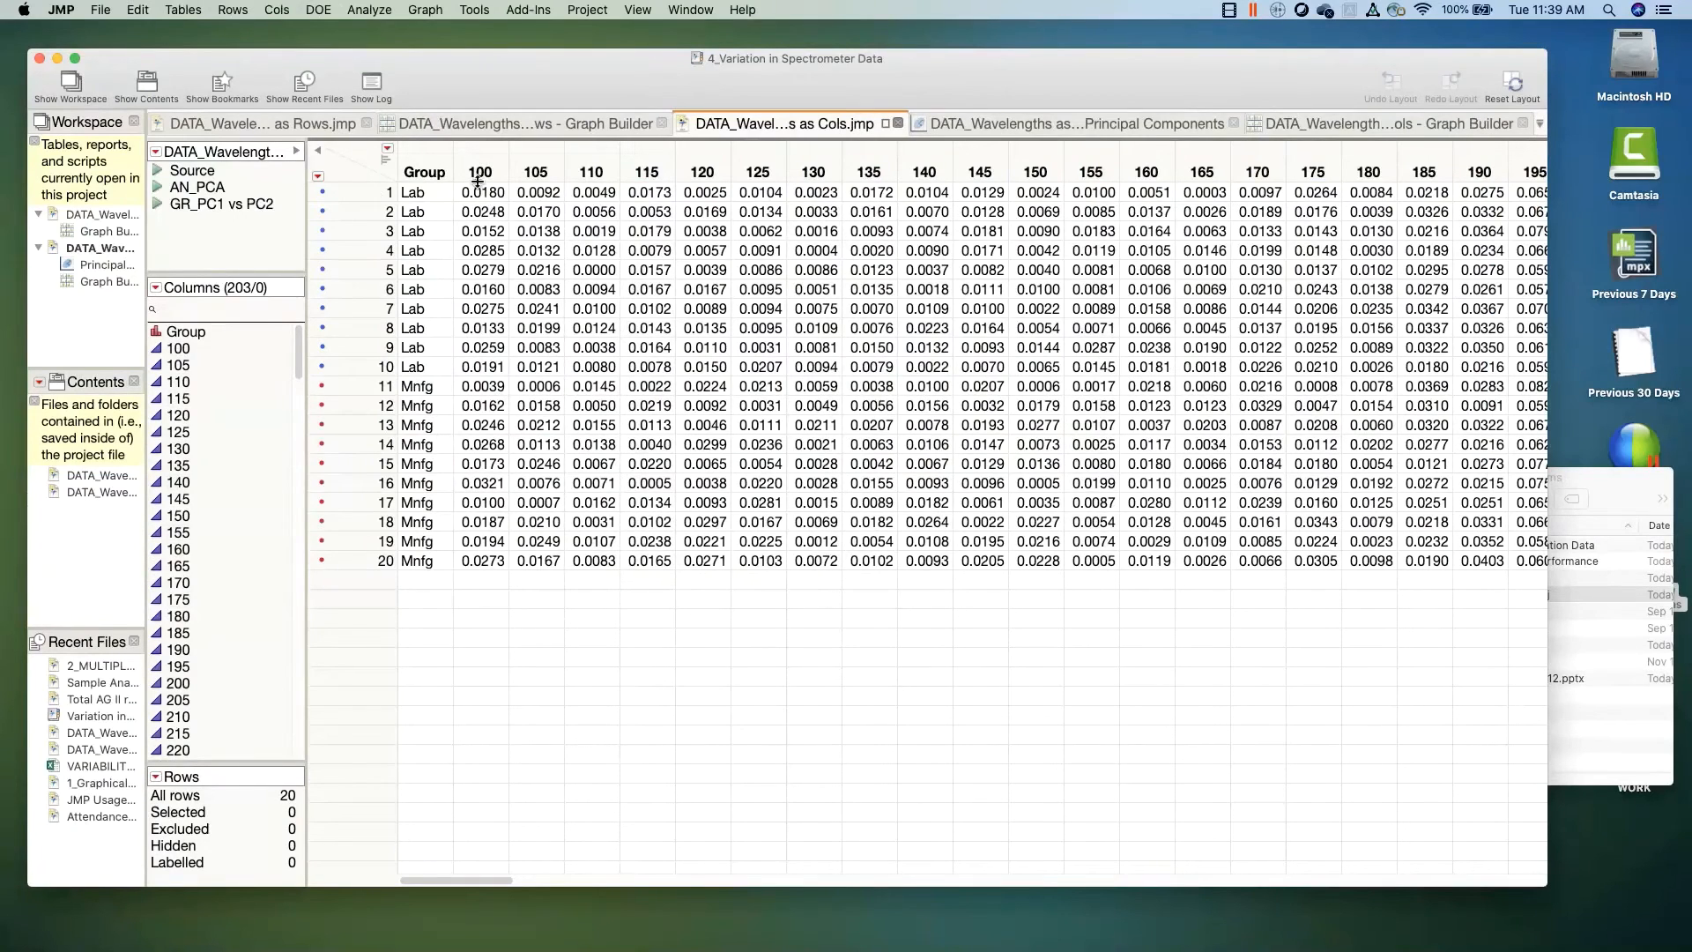
Step: Examine the Lab and Mnfg sample columns in the DATA_Wavelengths as Rows table one by one, ending on the Wavelength column
{"action": "left_click", "coordinate": [297, 125]}
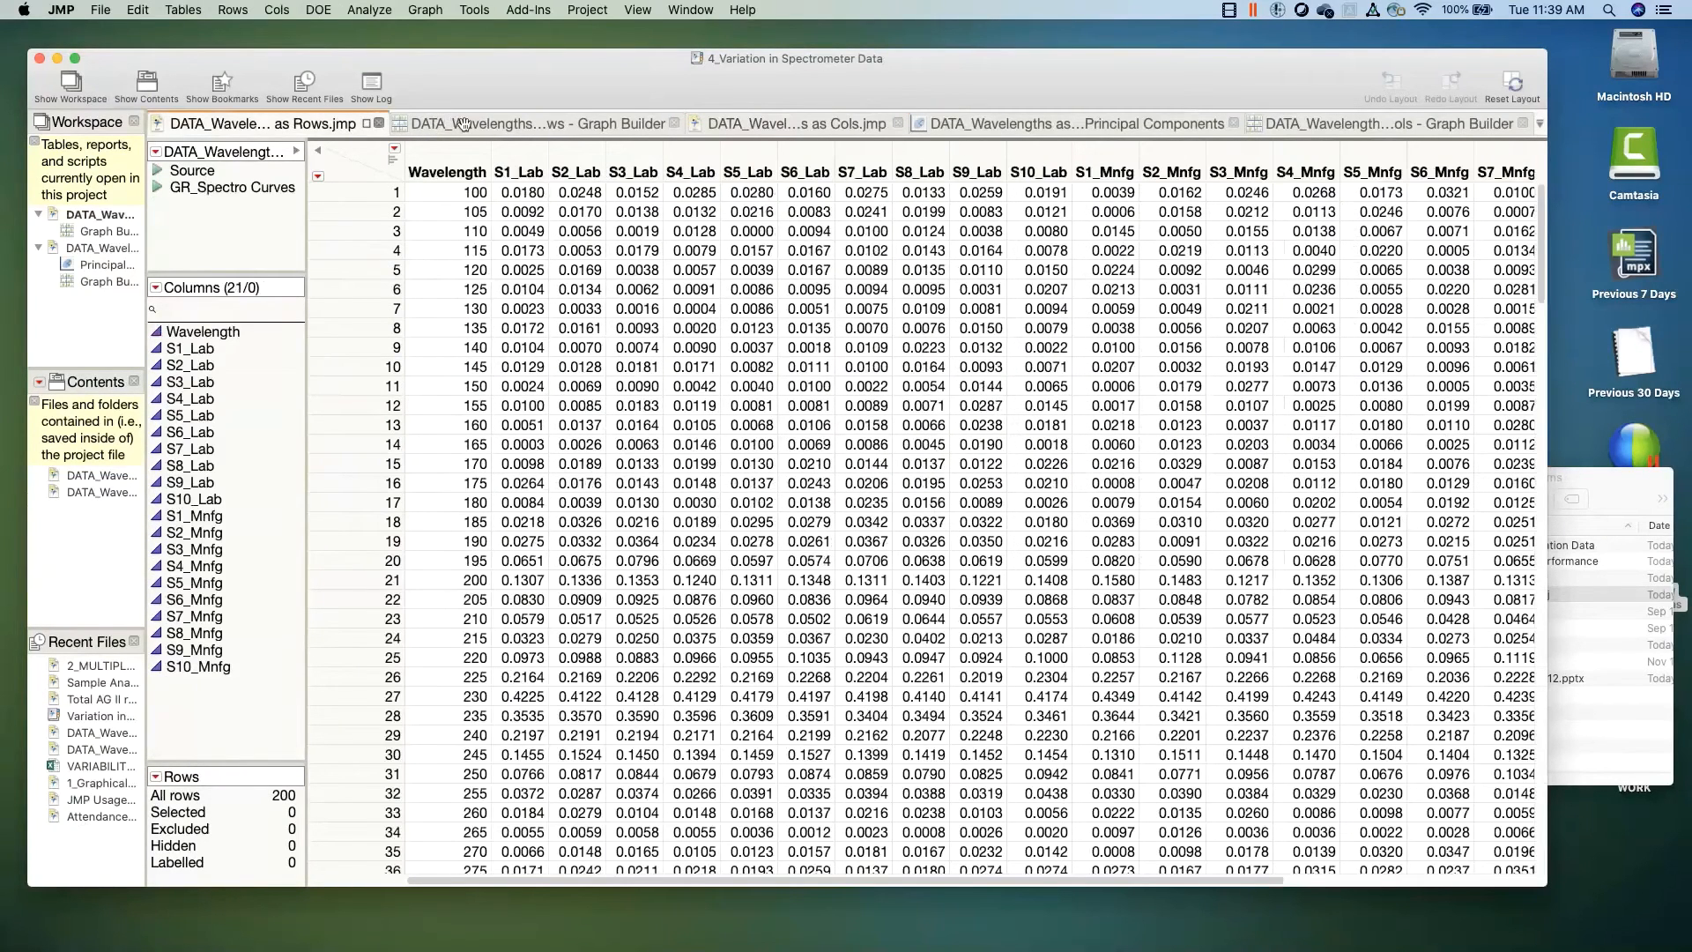
{"action": "left_click", "coordinate": [512, 153]}
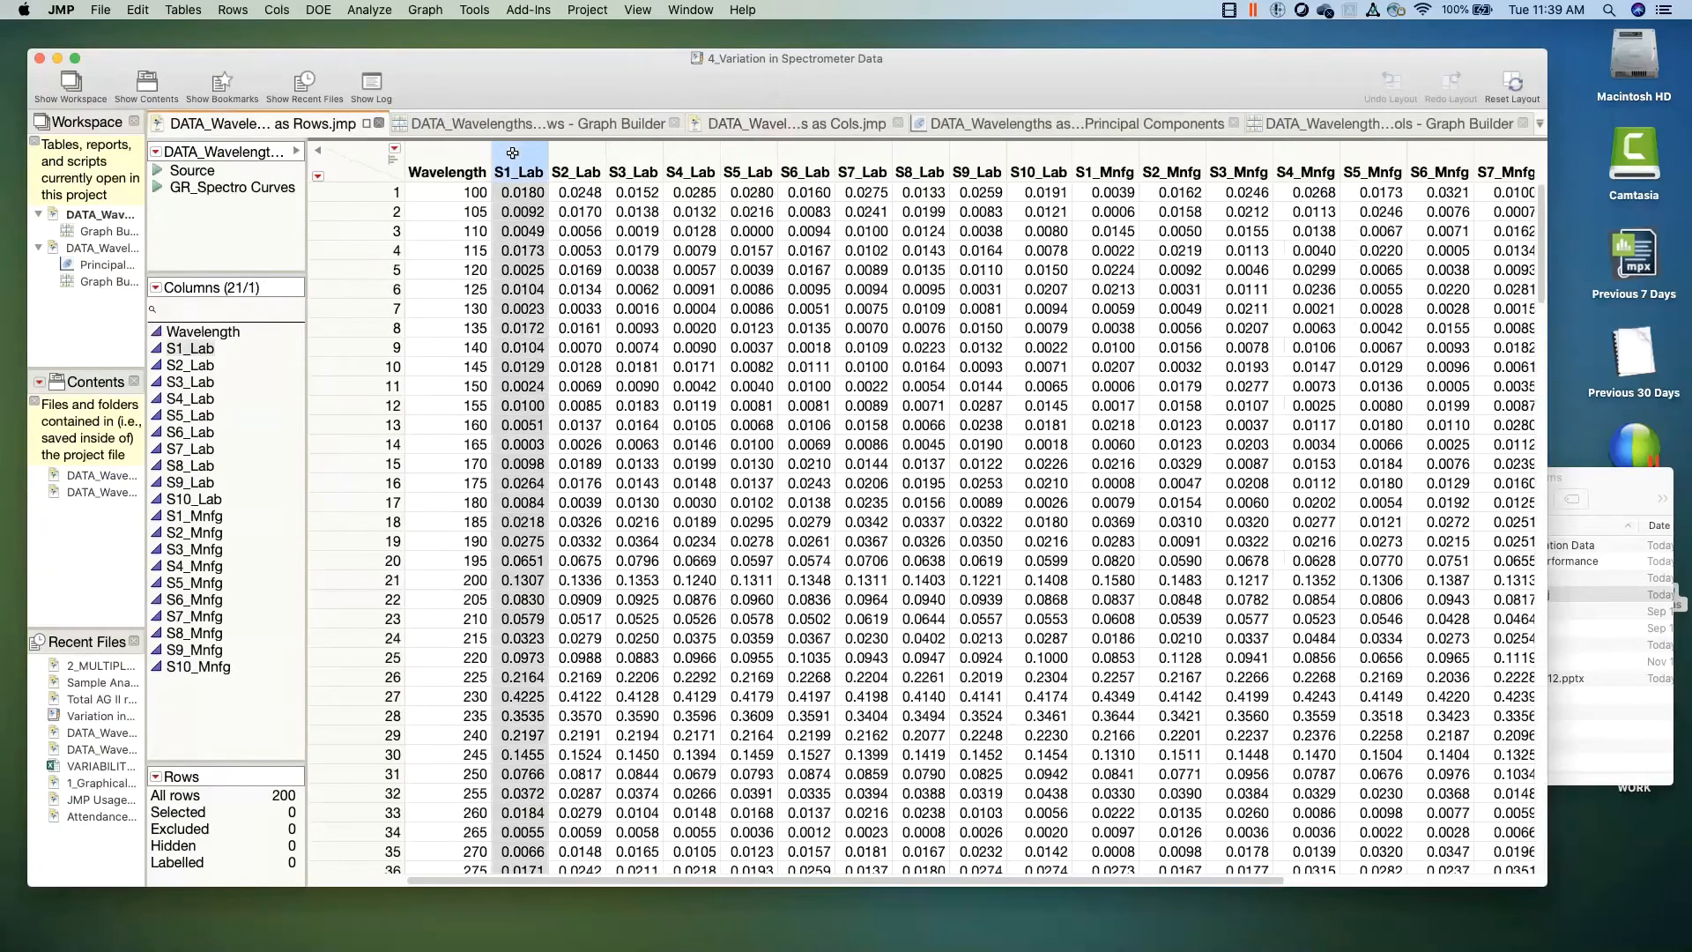
{"action": "key", "text": "Right"}
{"action": "key", "text": "Right"}
{"action": "key", "text": "Right"}
{"action": "key", "text": "Right"}
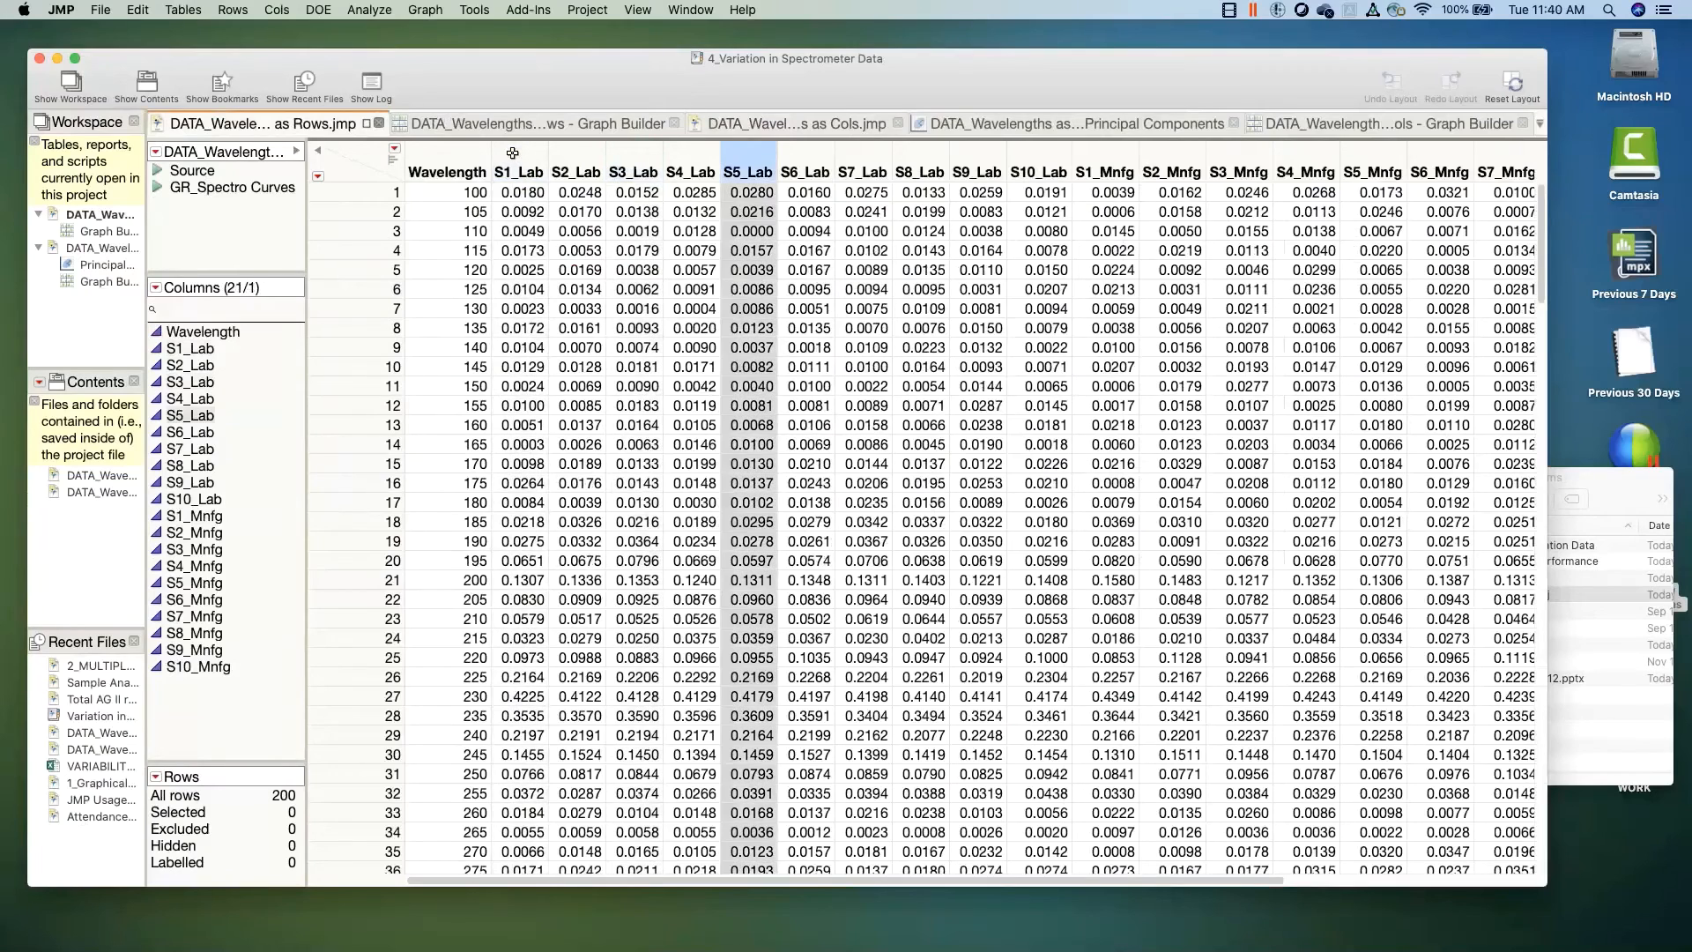
{"action": "key", "text": "Right"}
{"action": "key", "text": "Right"}
{"action": "key", "text": "Right"}
{"action": "key", "text": "Right"}
{"action": "key", "text": "Right"}
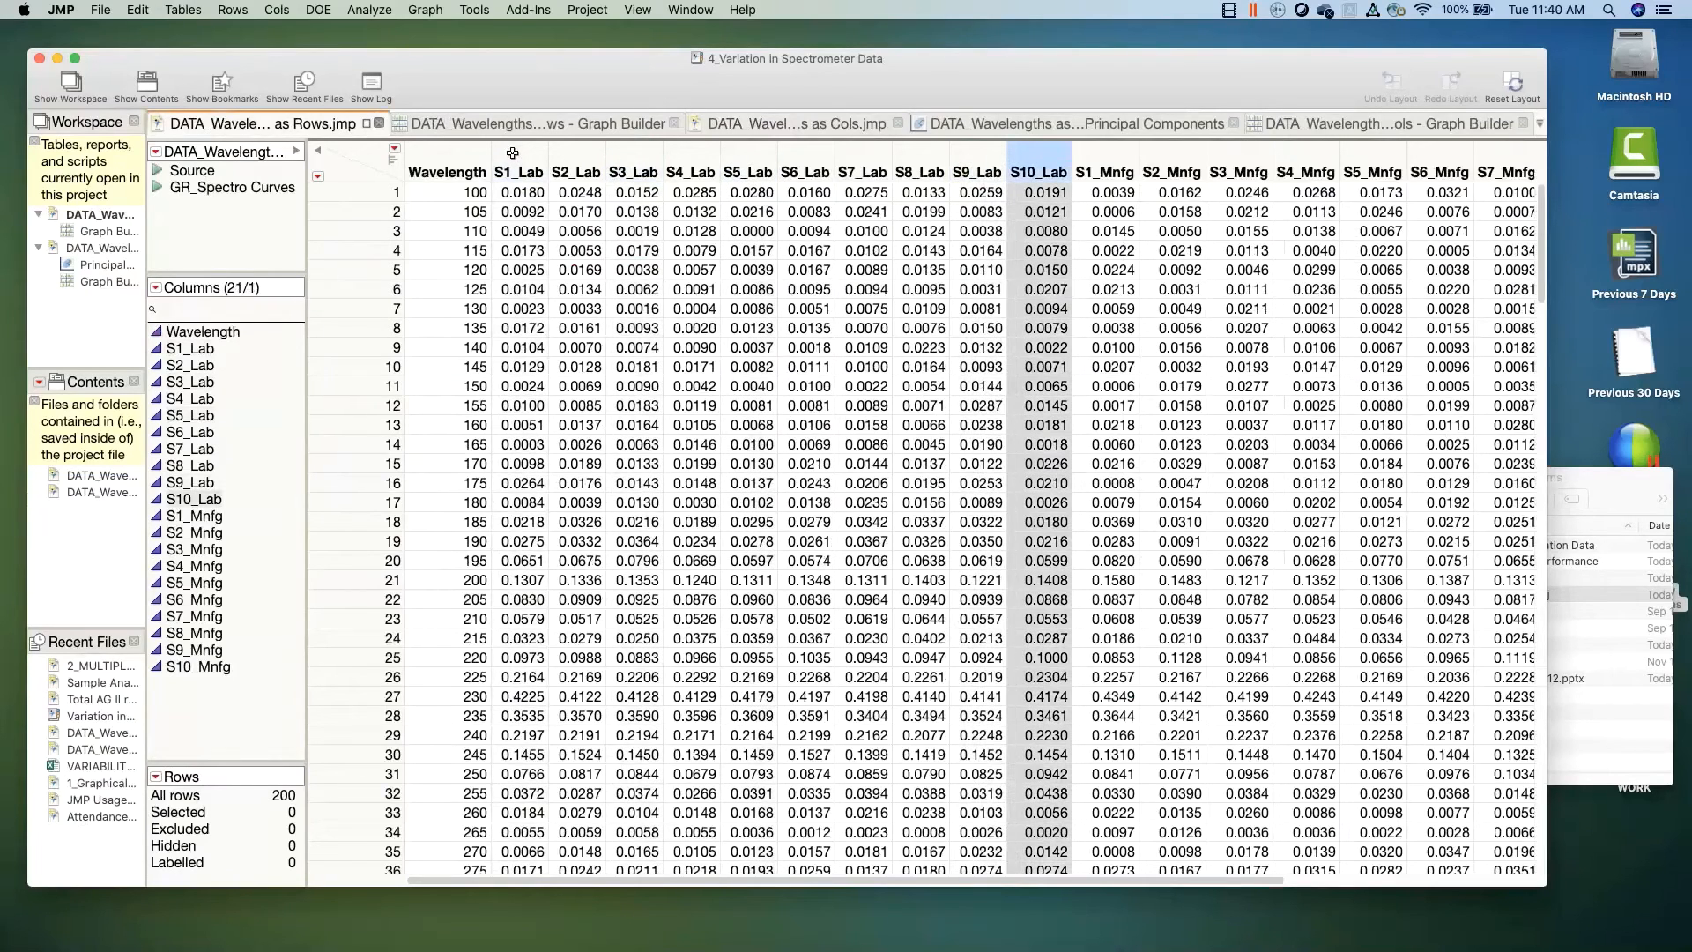
{"action": "key", "text": "Left"}
{"action": "key", "text": "Left"}
{"action": "key", "text": "Left"}
{"action": "key", "text": "Left"}
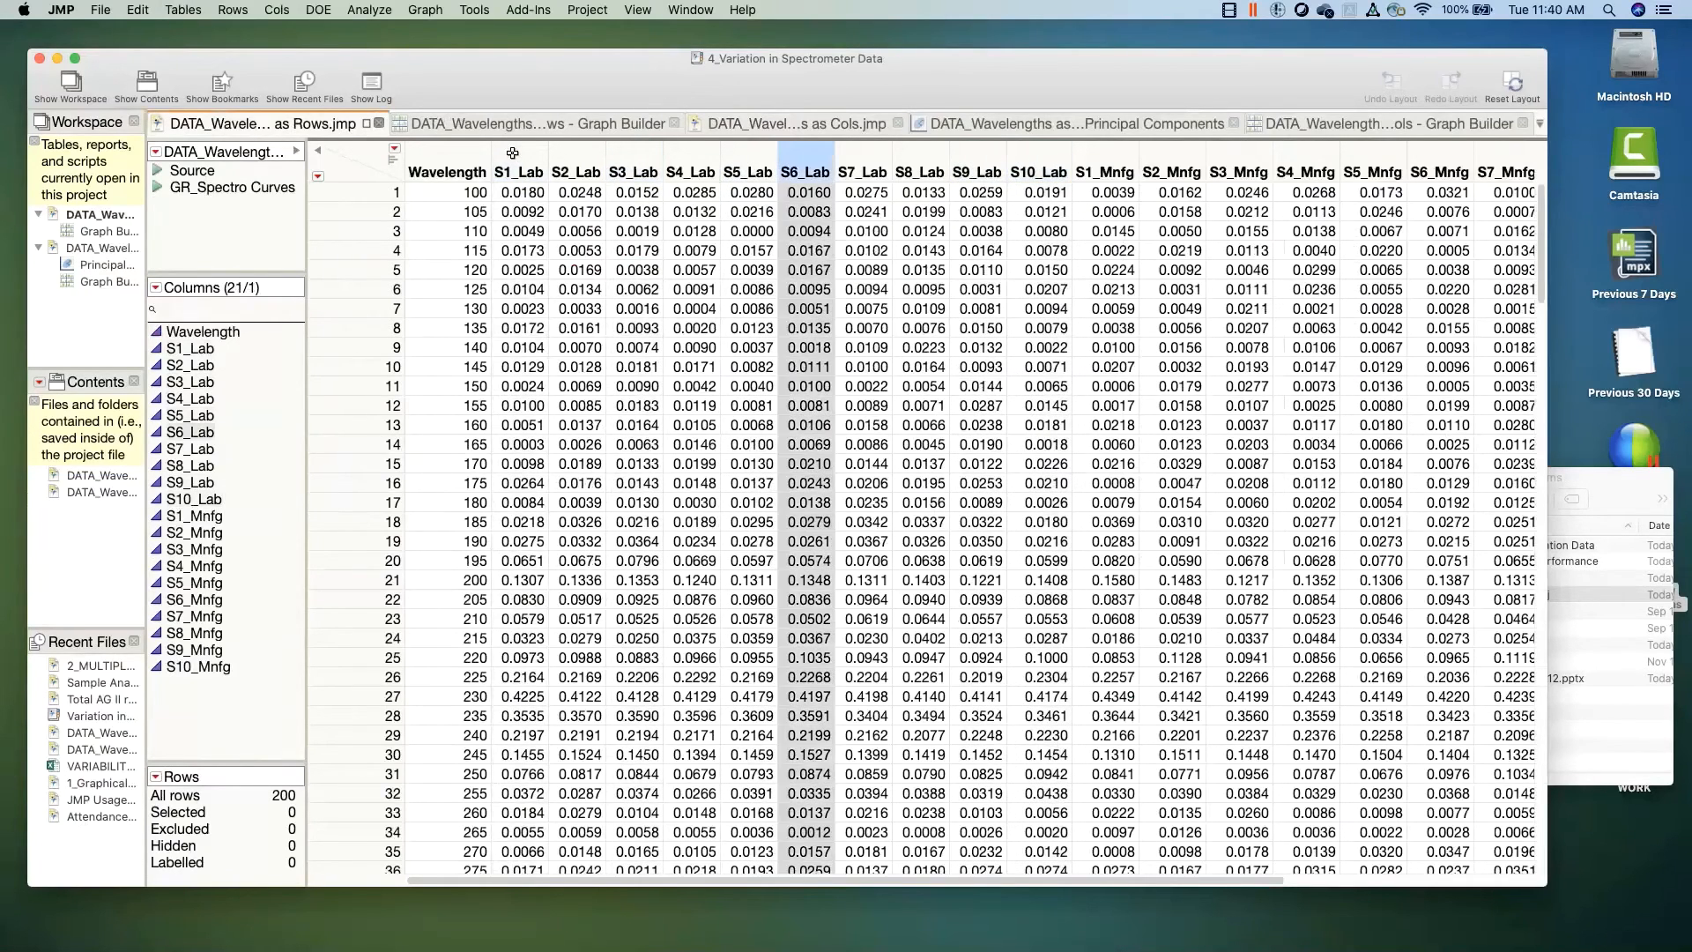
{"action": "key", "text": "Left"}
{"action": "key", "text": "Left"}
{"action": "key", "text": "Right"}
{"action": "key", "text": "Right"}
{"action": "key", "text": "Right"}
{"action": "key", "text": "Right"}
{"action": "key", "text": "Right"}
{"action": "key", "text": "Right"}
{"action": "key", "text": "Right"}
{"action": "key", "text": "Right"}
{"action": "key", "text": "Right"}
{"action": "key", "text": "Right"}
{"action": "key", "text": "Right"}
{"action": "key", "text": "Right"}
{"action": "key", "text": "Right"}
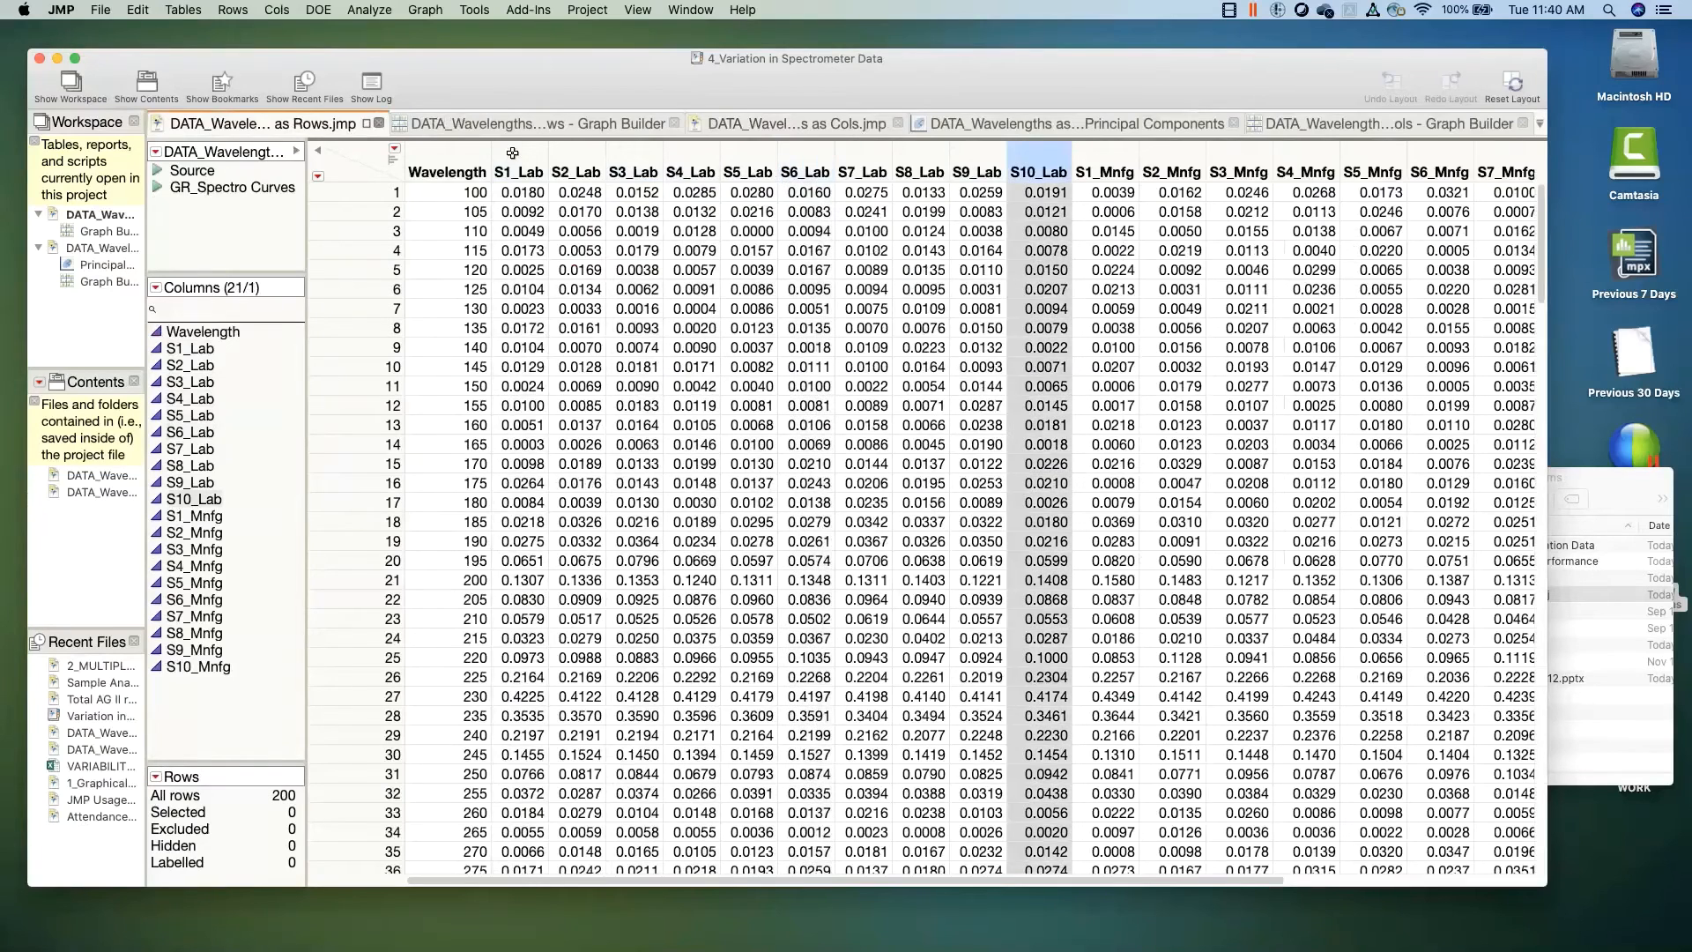
{"action": "key", "text": "Right"}
{"action": "key", "text": "Right"}
{"action": "key", "text": "Right"}
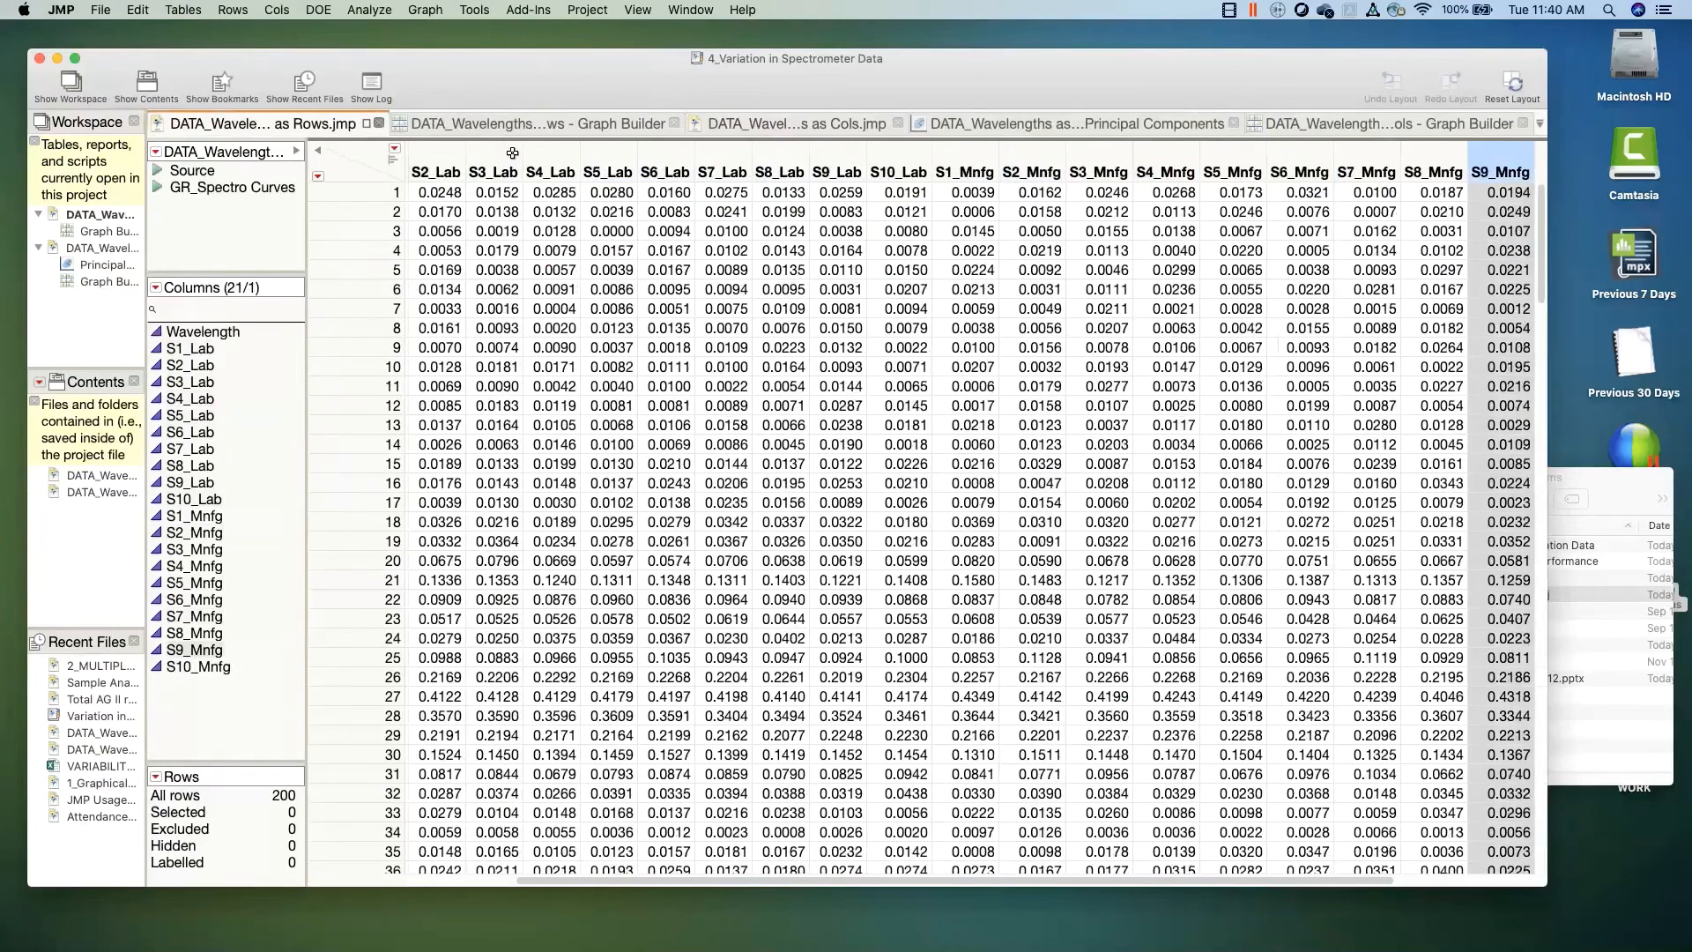
{"action": "key", "text": "Left"}
{"action": "key", "text": "Left"}
{"action": "key", "text": "Left"}
{"action": "key", "text": "Left"}
{"action": "key", "text": "Left"}
{"action": "key", "text": "Left"}
{"action": "key", "text": "Left"}
{"action": "key", "text": "Left"}
{"action": "key", "text": "Left"}
{"action": "key", "text": "Left"}
{"action": "key", "text": "Left"}
{"action": "key", "text": "Left"}
{"action": "key", "text": "Left"}
{"action": "key", "text": "Left"}
{"action": "key", "text": "Left"}
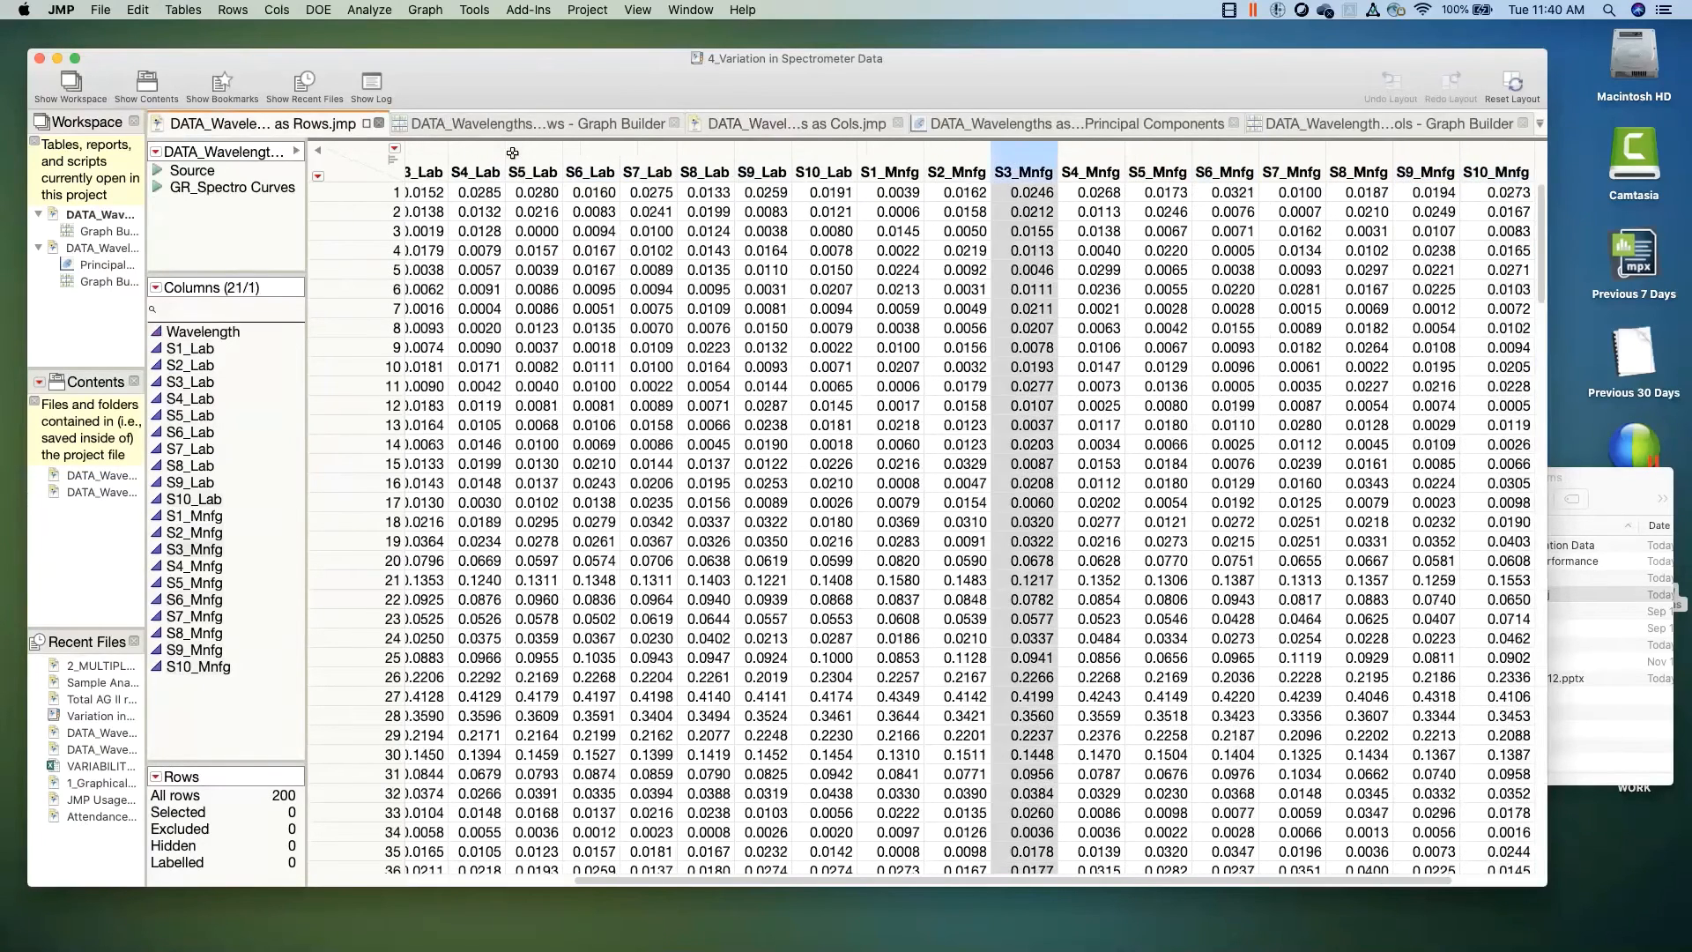
{"action": "key", "text": "Left"}
{"action": "key", "text": "Left"}
{"action": "key", "text": "Left"}
{"action": "key", "text": "Left"}
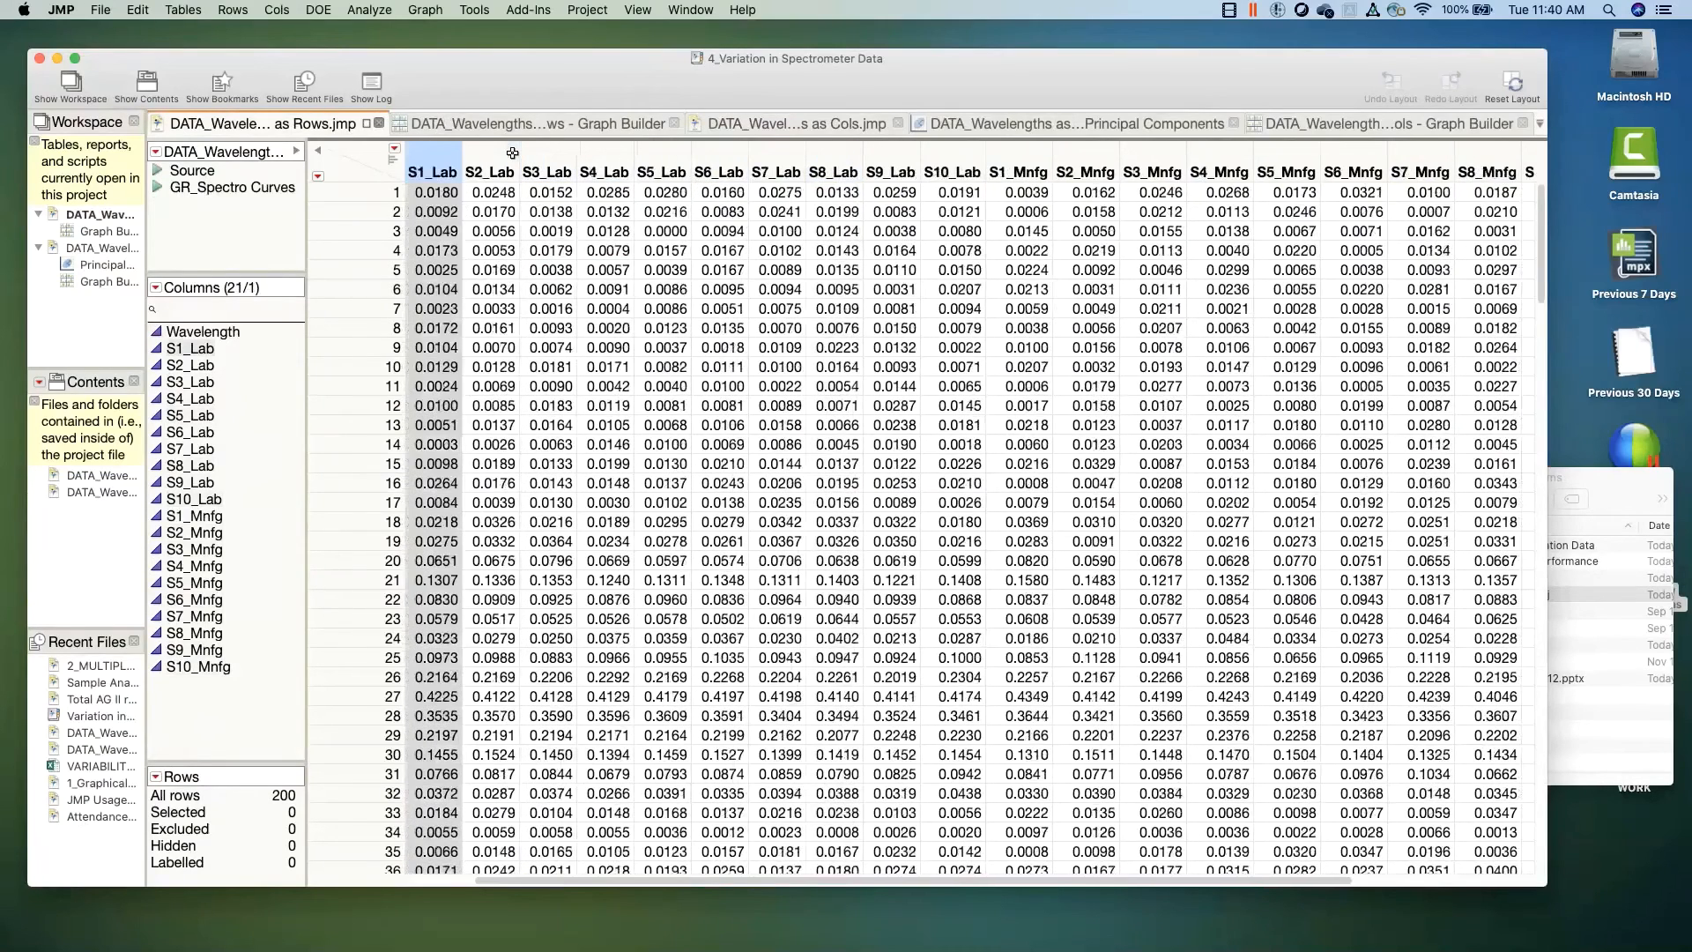
{"action": "key", "text": "Left"}
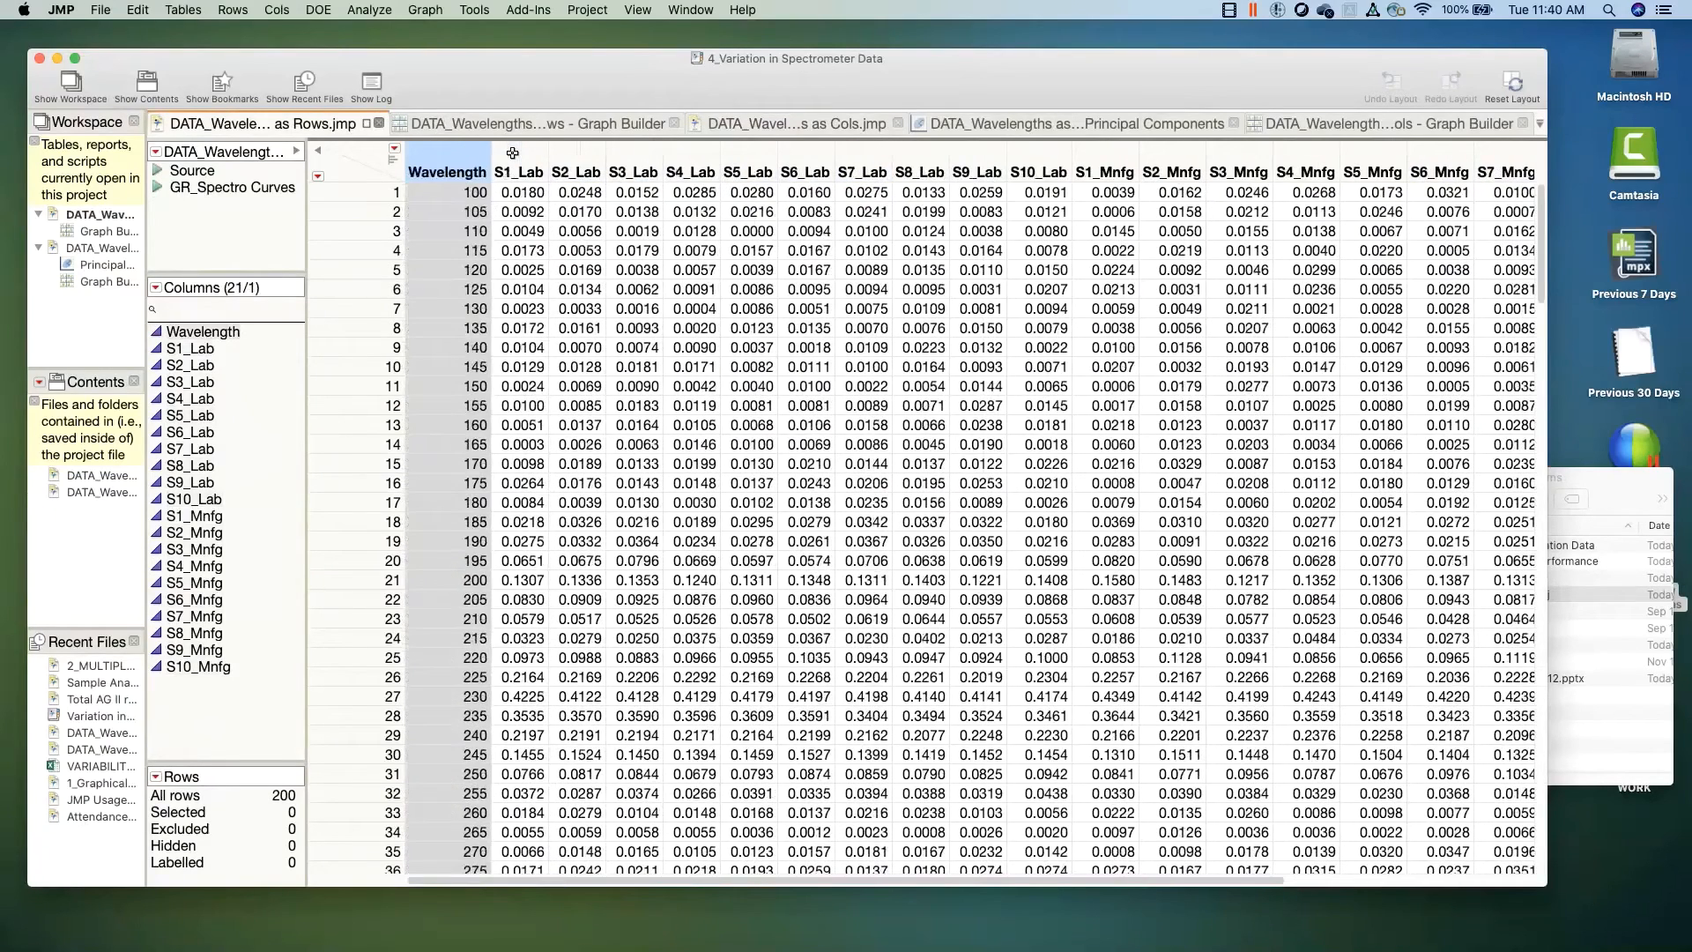
Step: Examine the Graph Builder plot of the Lab and Mnfg spectra against Wavelength, repositioning the project window
{"action": "left_click", "coordinate": [581, 125]}
{"action": "left_click_drag", "start_coordinate": [563, 81], "coordinate": [587, 92]}
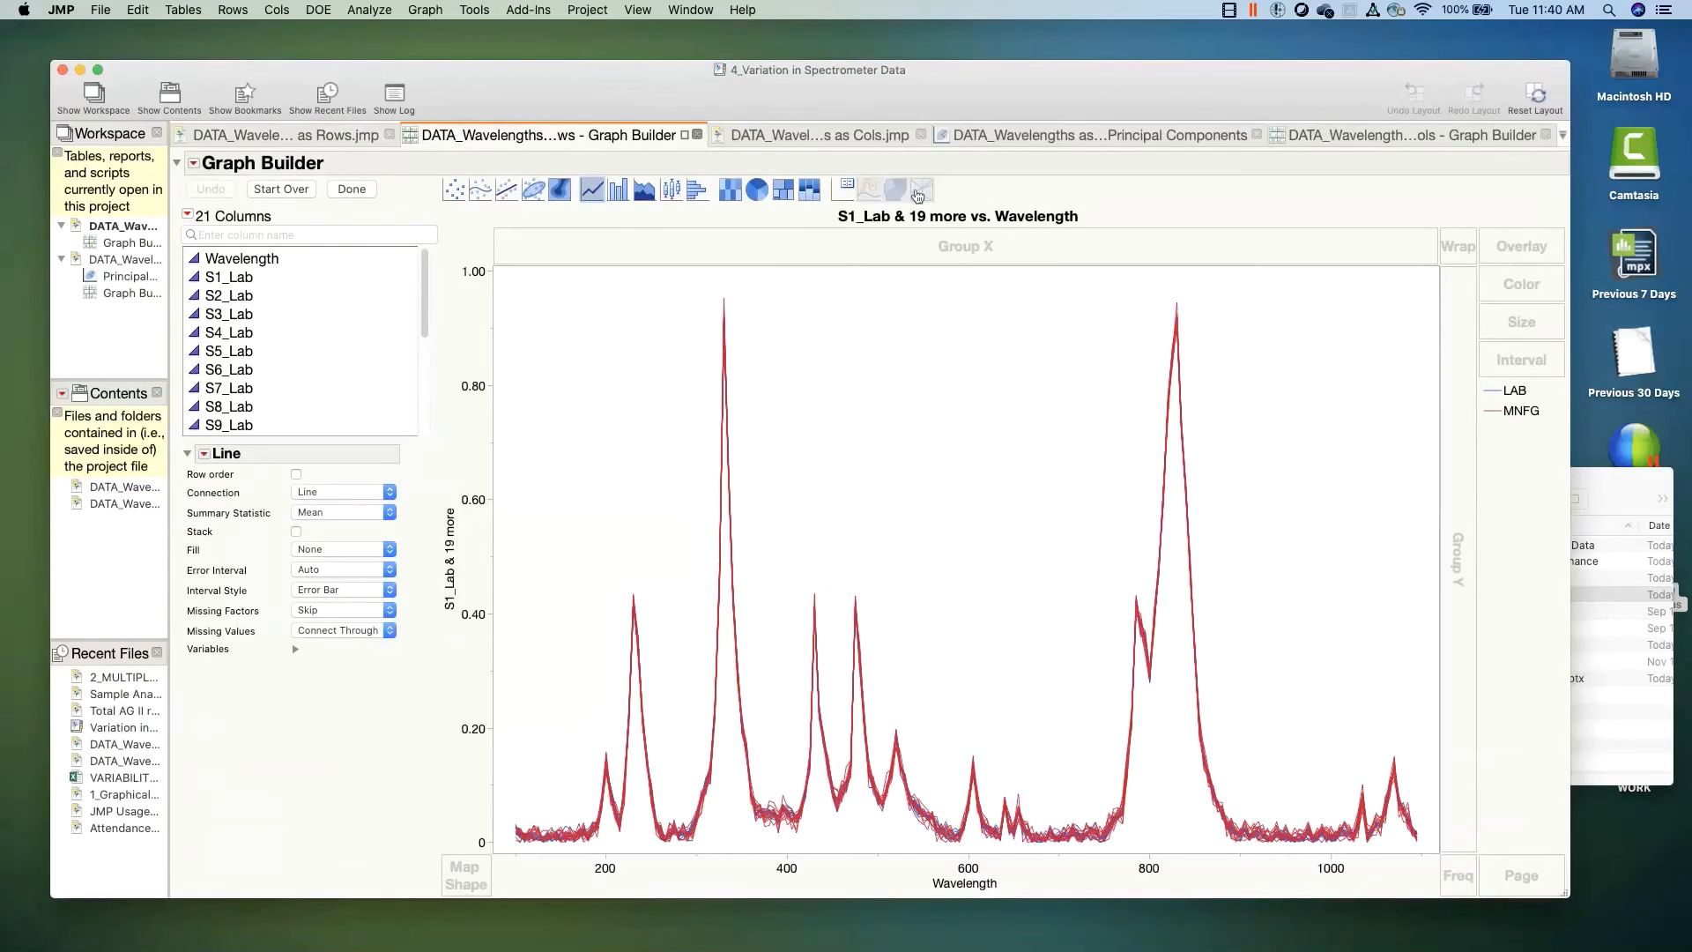
{"action": "left_click_drag", "start_coordinate": [926, 72], "coordinate": [914, 48]}
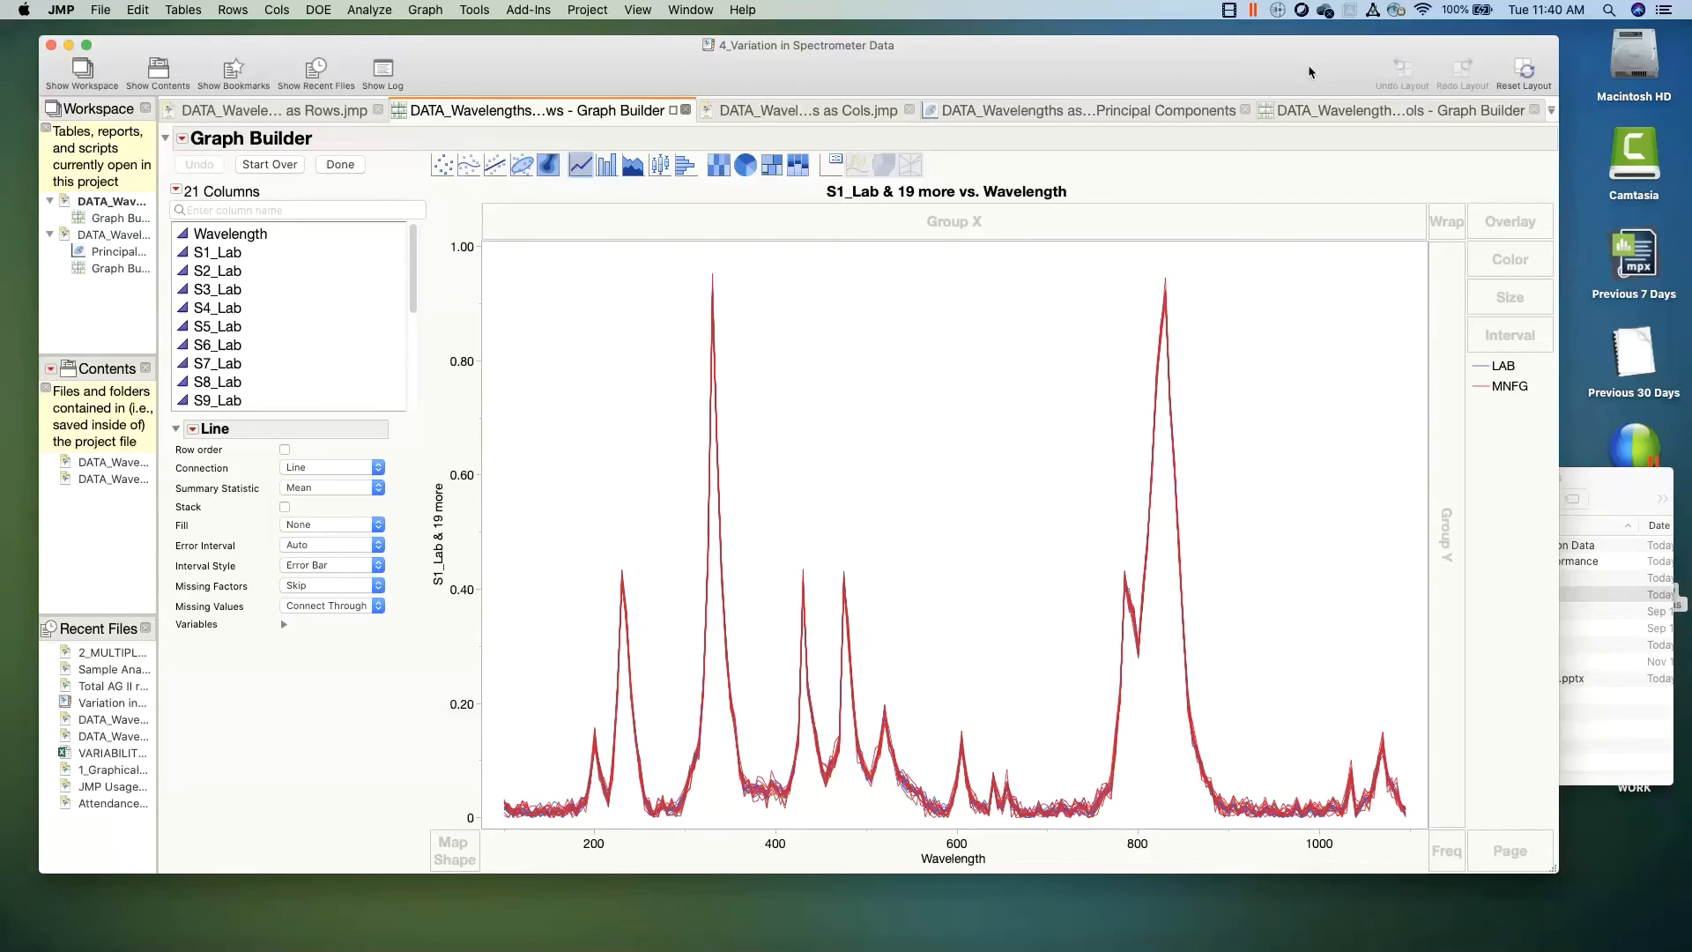
Step: Examine the wavelength rows of the DATA_Wavelengths as Rows table one at a time and return to the Graph Builder plot of the spectra
{"action": "left_click", "coordinate": [289, 112]}
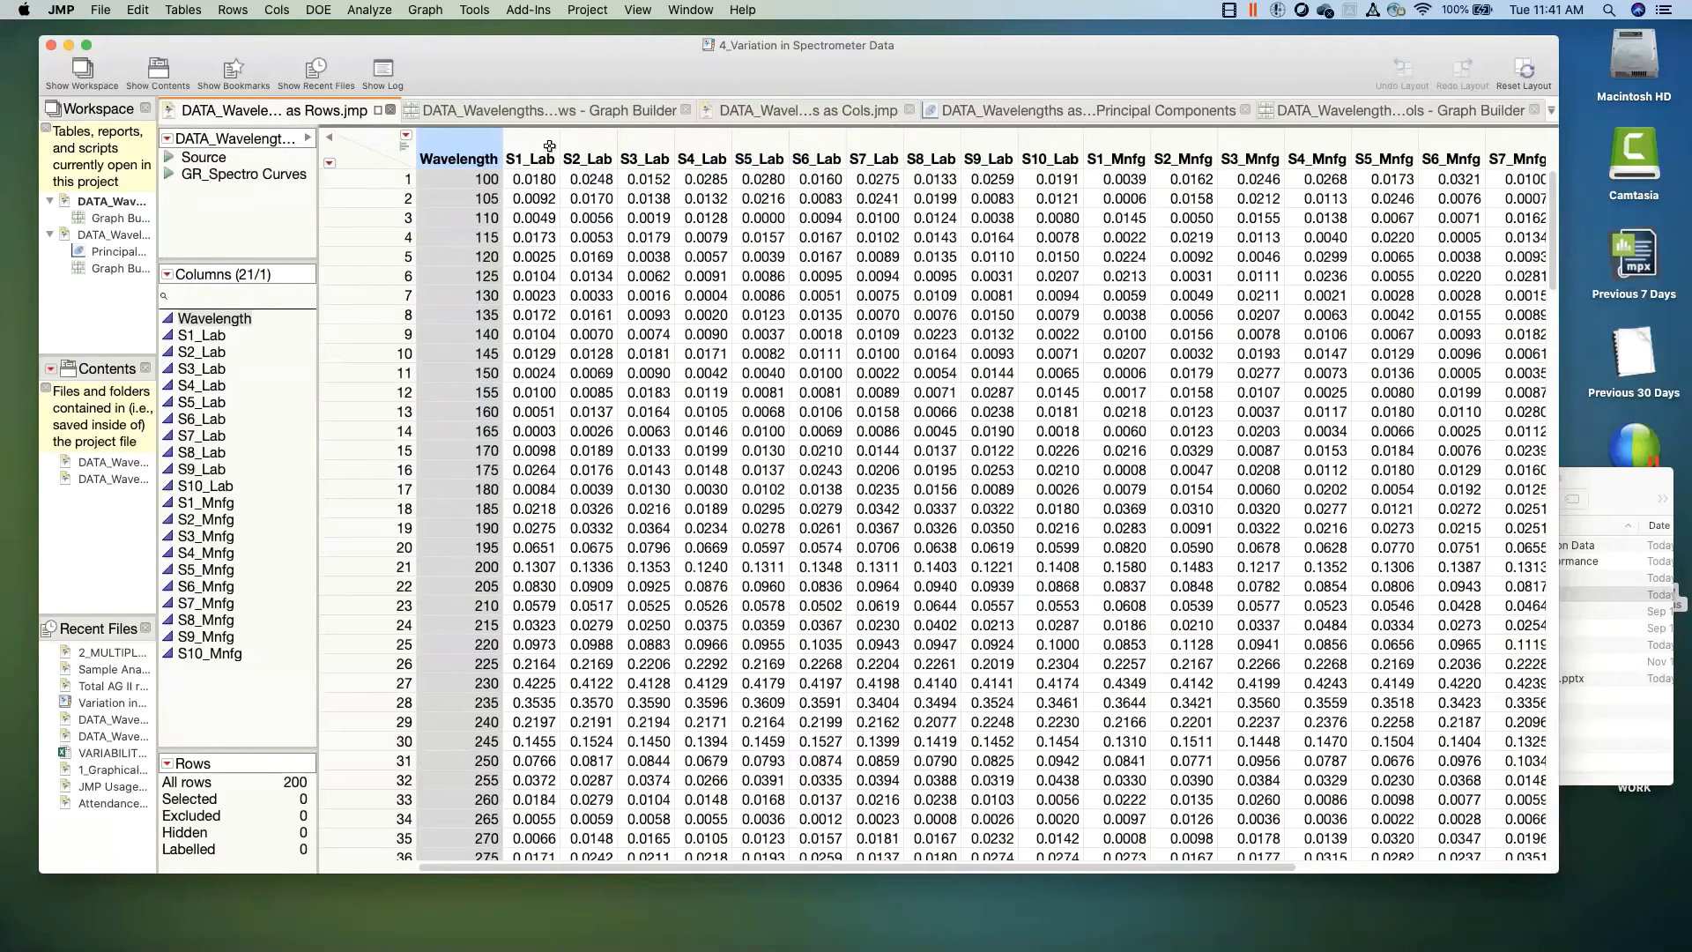
{"action": "left_click", "coordinate": [402, 180]}
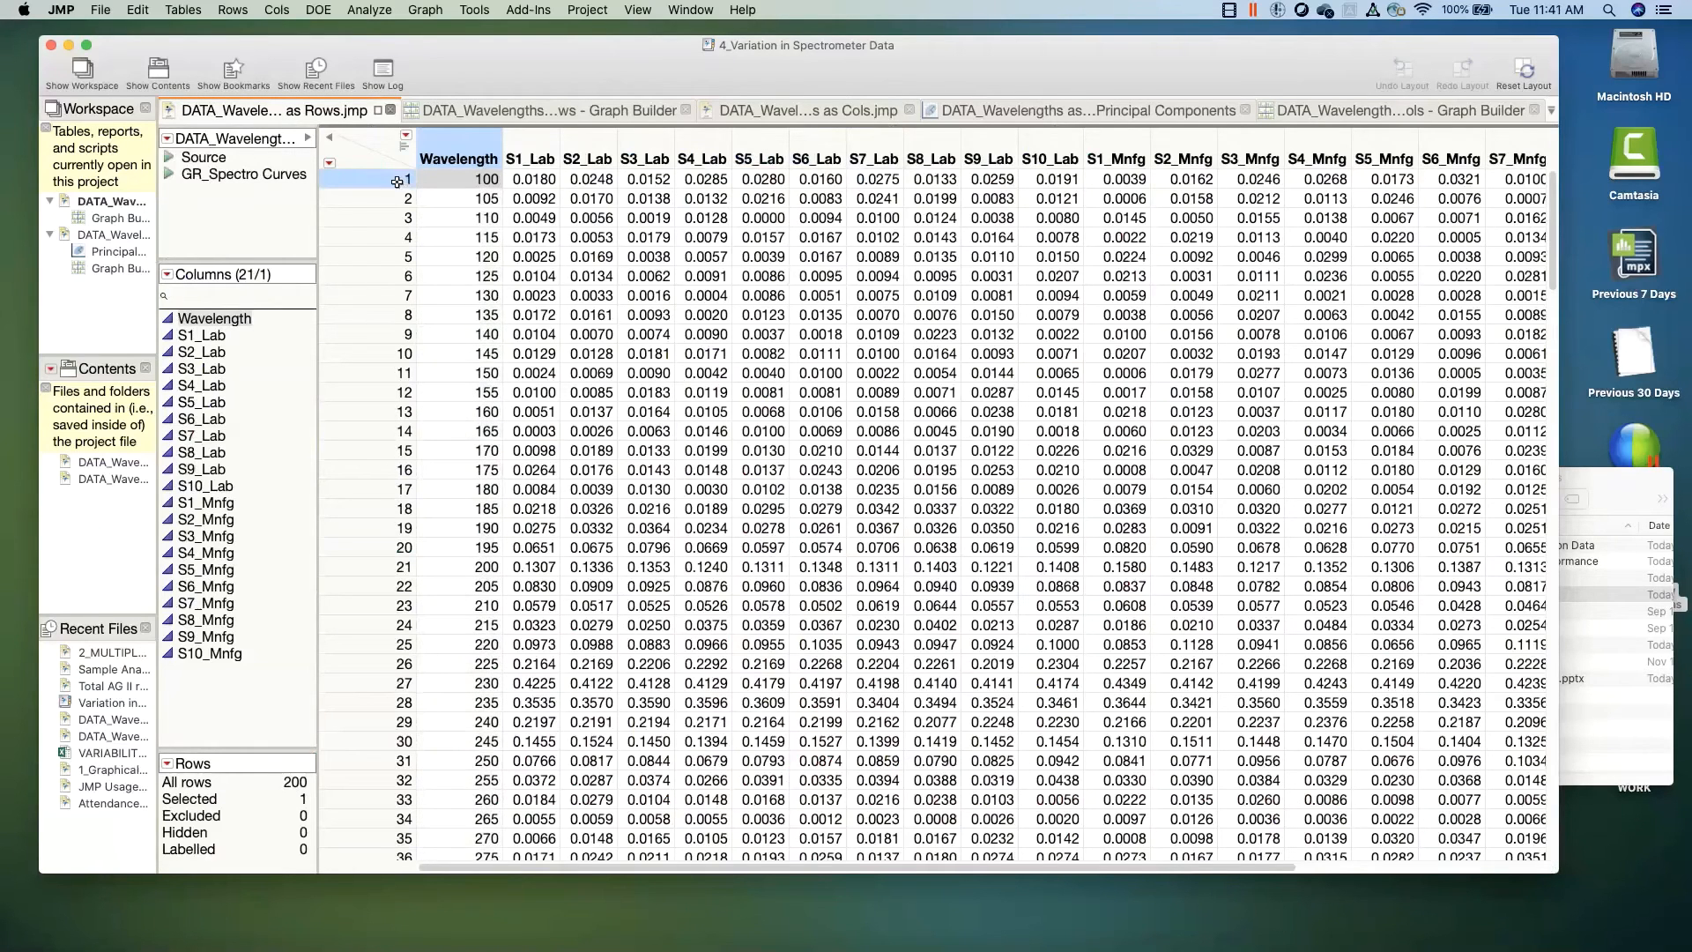
{"action": "left_click", "coordinate": [373, 146]}
{"action": "key", "text": "Down"}
{"action": "key", "text": "Down"}
{"action": "key", "text": "Down"}
{"action": "key", "text": "Down"}
{"action": "key", "text": "Down"}
{"action": "key", "text": "Down"}
{"action": "key", "text": "Down"}
{"action": "key", "text": "Down"}
{"action": "key", "text": "Down"}
{"action": "key", "text": "Down"}
{"action": "key", "text": "Down"}
{"action": "key", "text": "Down"}
{"action": "key", "text": "Down"}
{"action": "key", "text": "Down"}
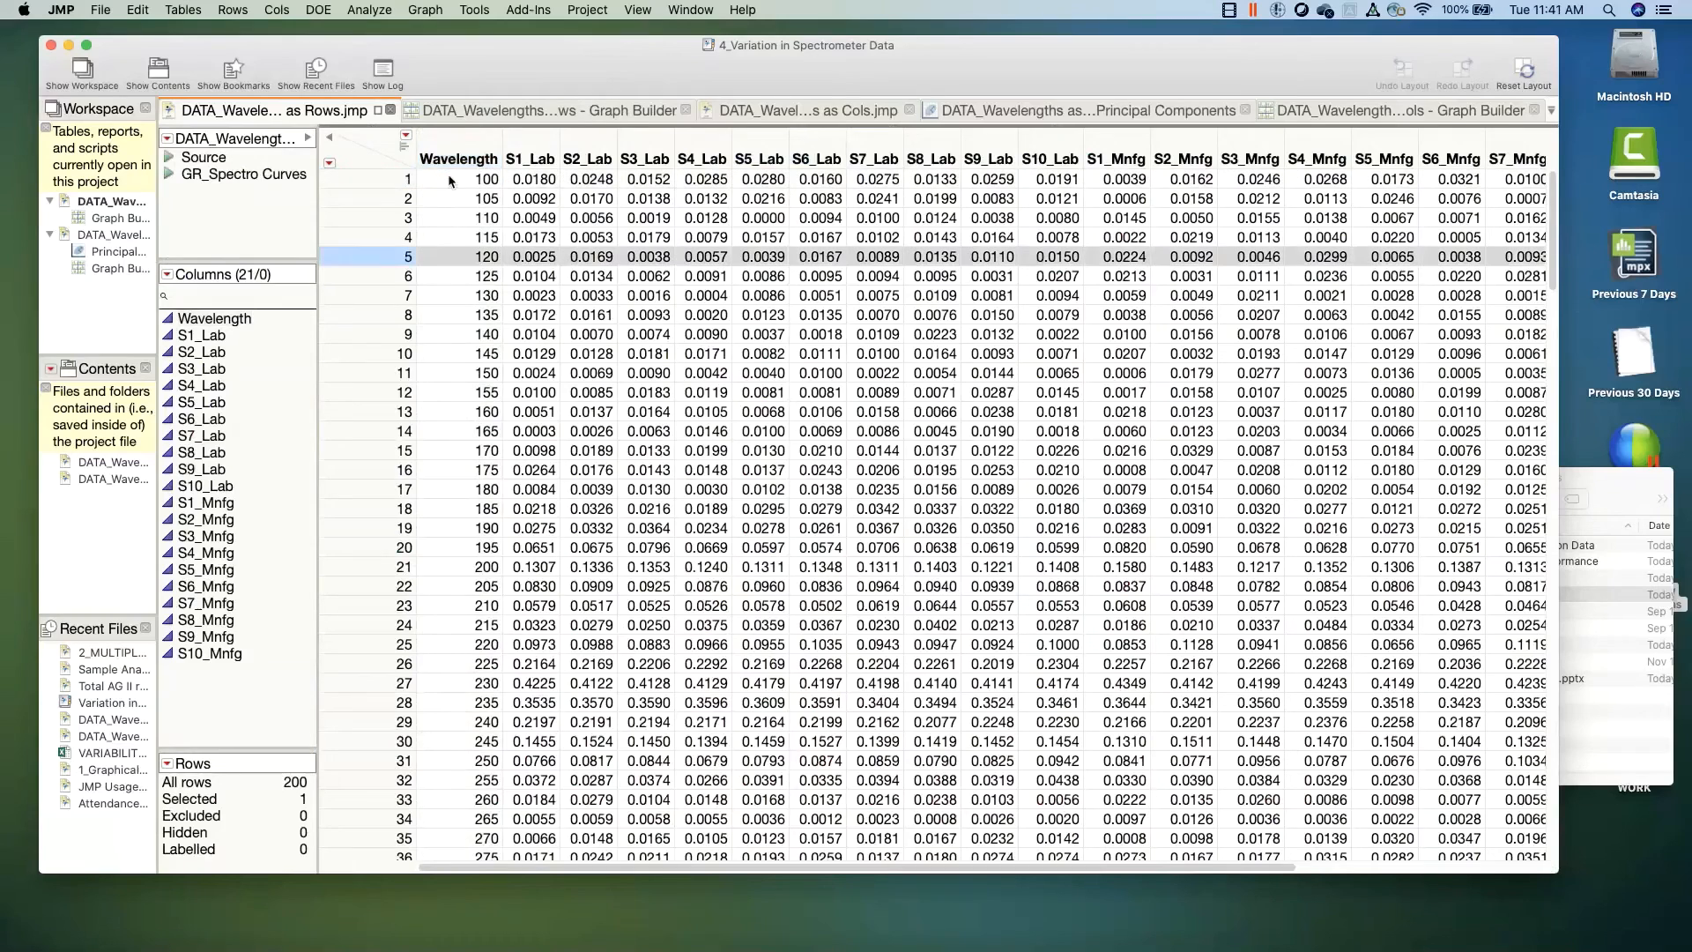
{"action": "key", "text": "Down"}
{"action": "key", "text": "Down"}
{"action": "key", "text": "Down"}
{"action": "key", "text": "Down"}
{"action": "key", "text": "Down"}
{"action": "key", "text": "Down"}
{"action": "key", "text": "Down"}
{"action": "key", "text": "Down"}
{"action": "key", "text": "Down"}
{"action": "key", "text": "Down"}
{"action": "key", "text": "Down"}
{"action": "key", "text": "Down"}
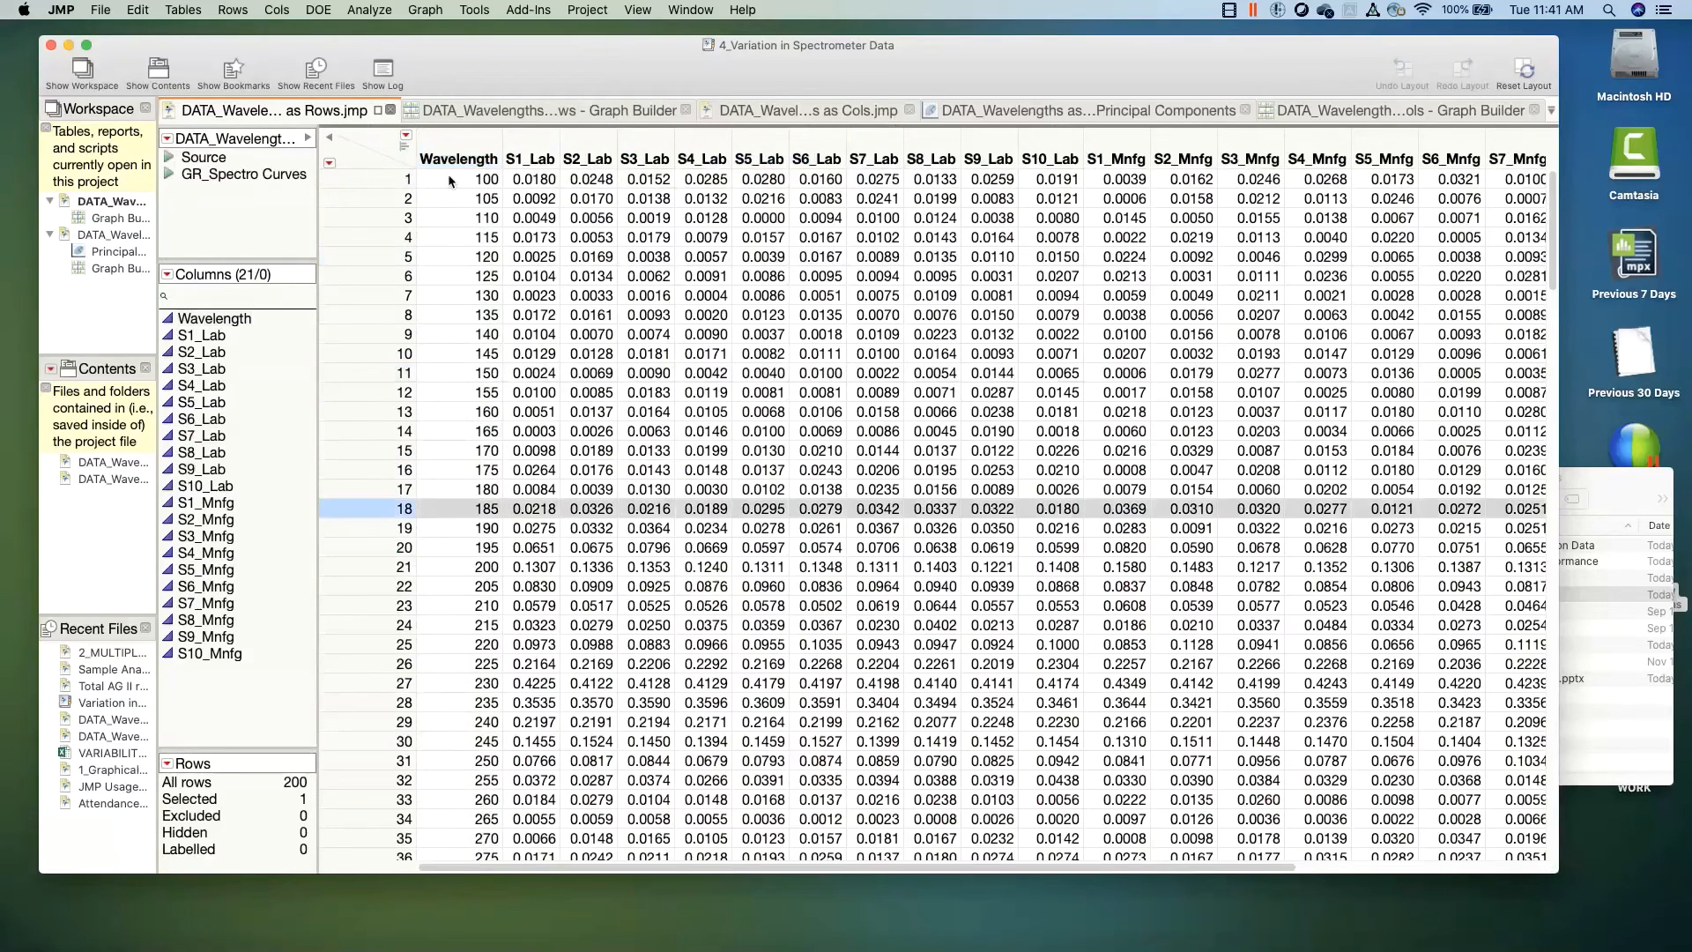
{"action": "key", "text": "Down"}
{"action": "key", "text": "Down"}
{"action": "key", "text": "Down"}
{"action": "key", "text": "Down"}
{"action": "key", "text": "Down"}
{"action": "key", "text": "Down"}
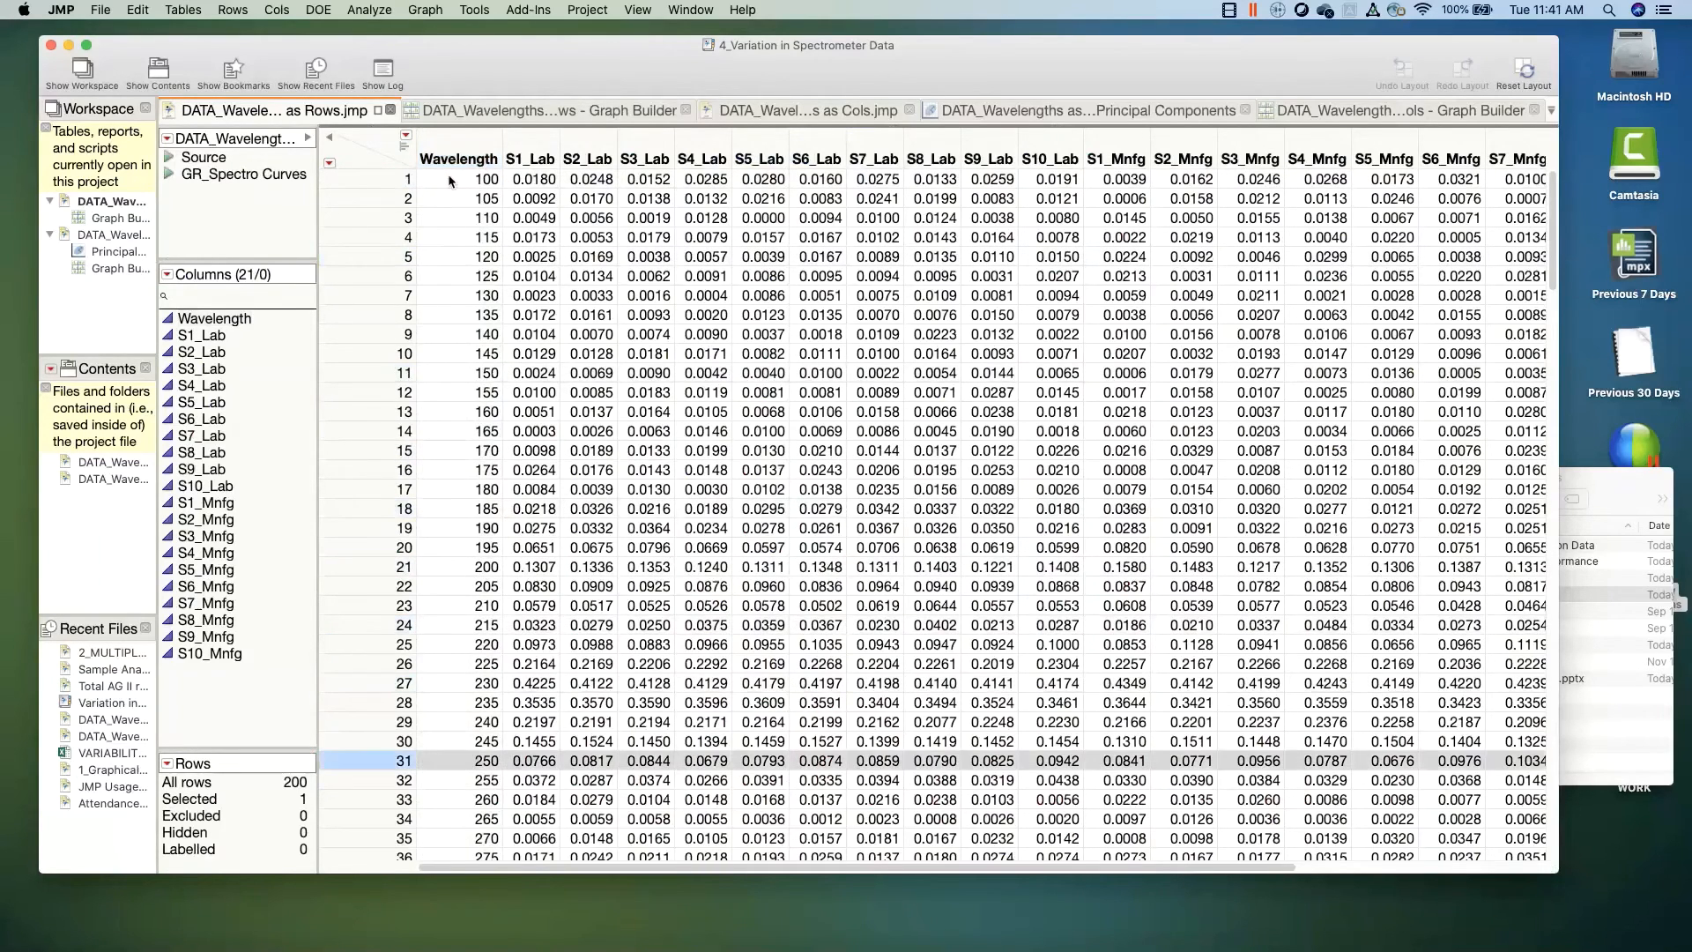
{"action": "key", "text": "Up"}
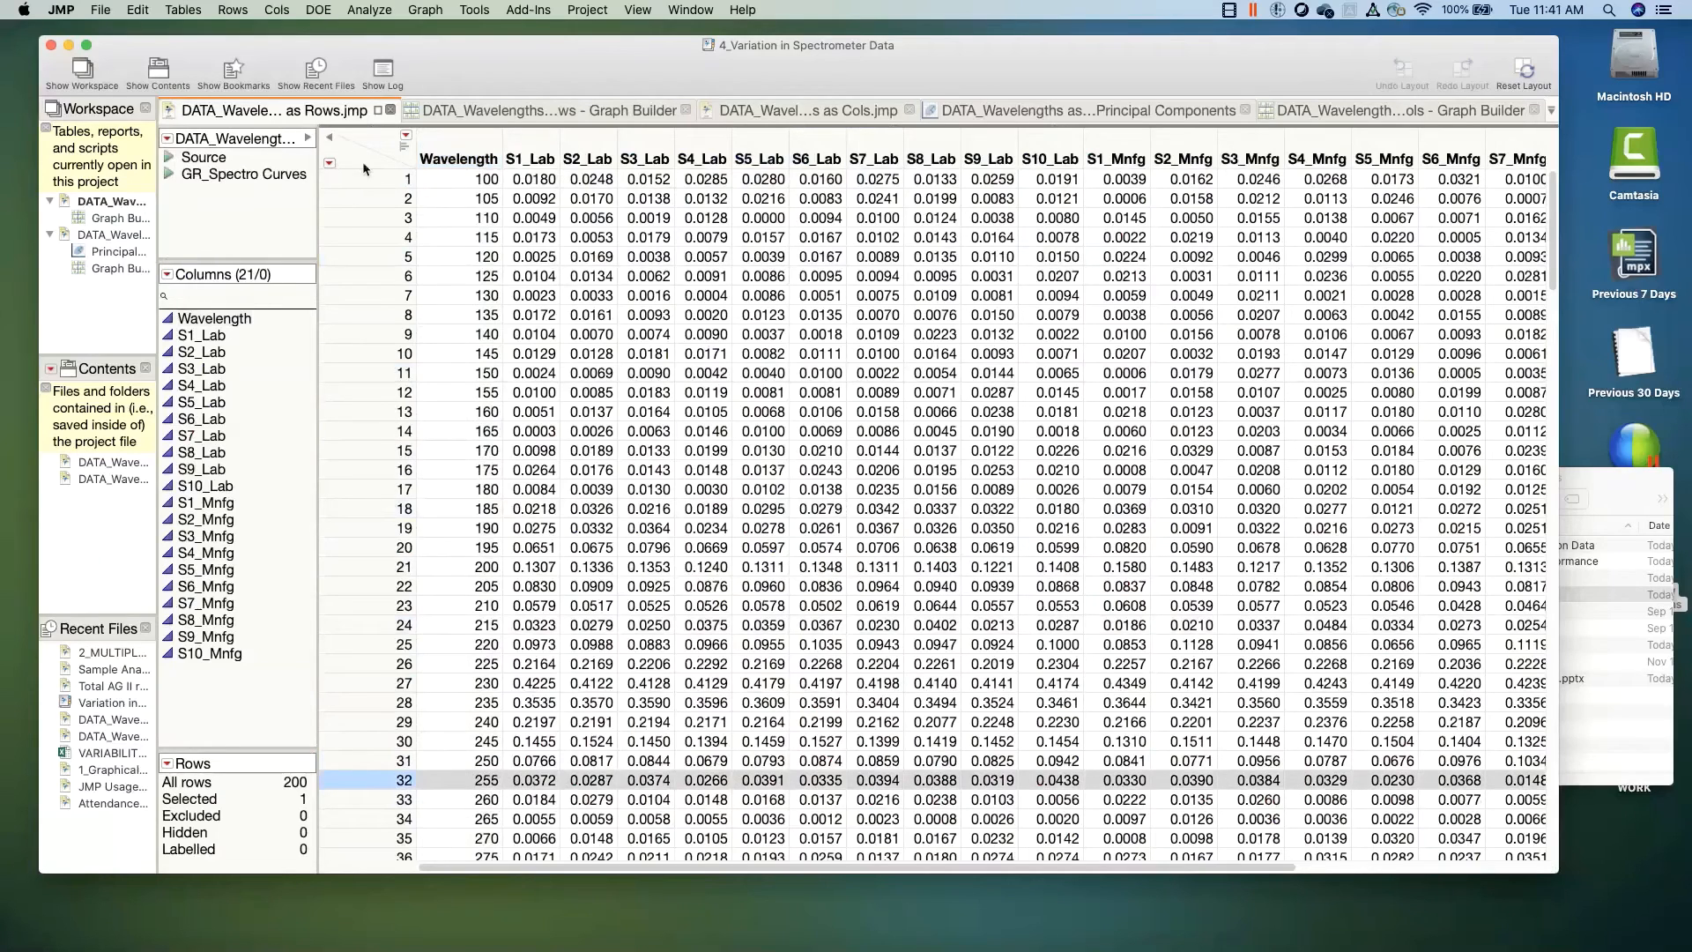
{"action": "left_click", "coordinate": [470, 111]}
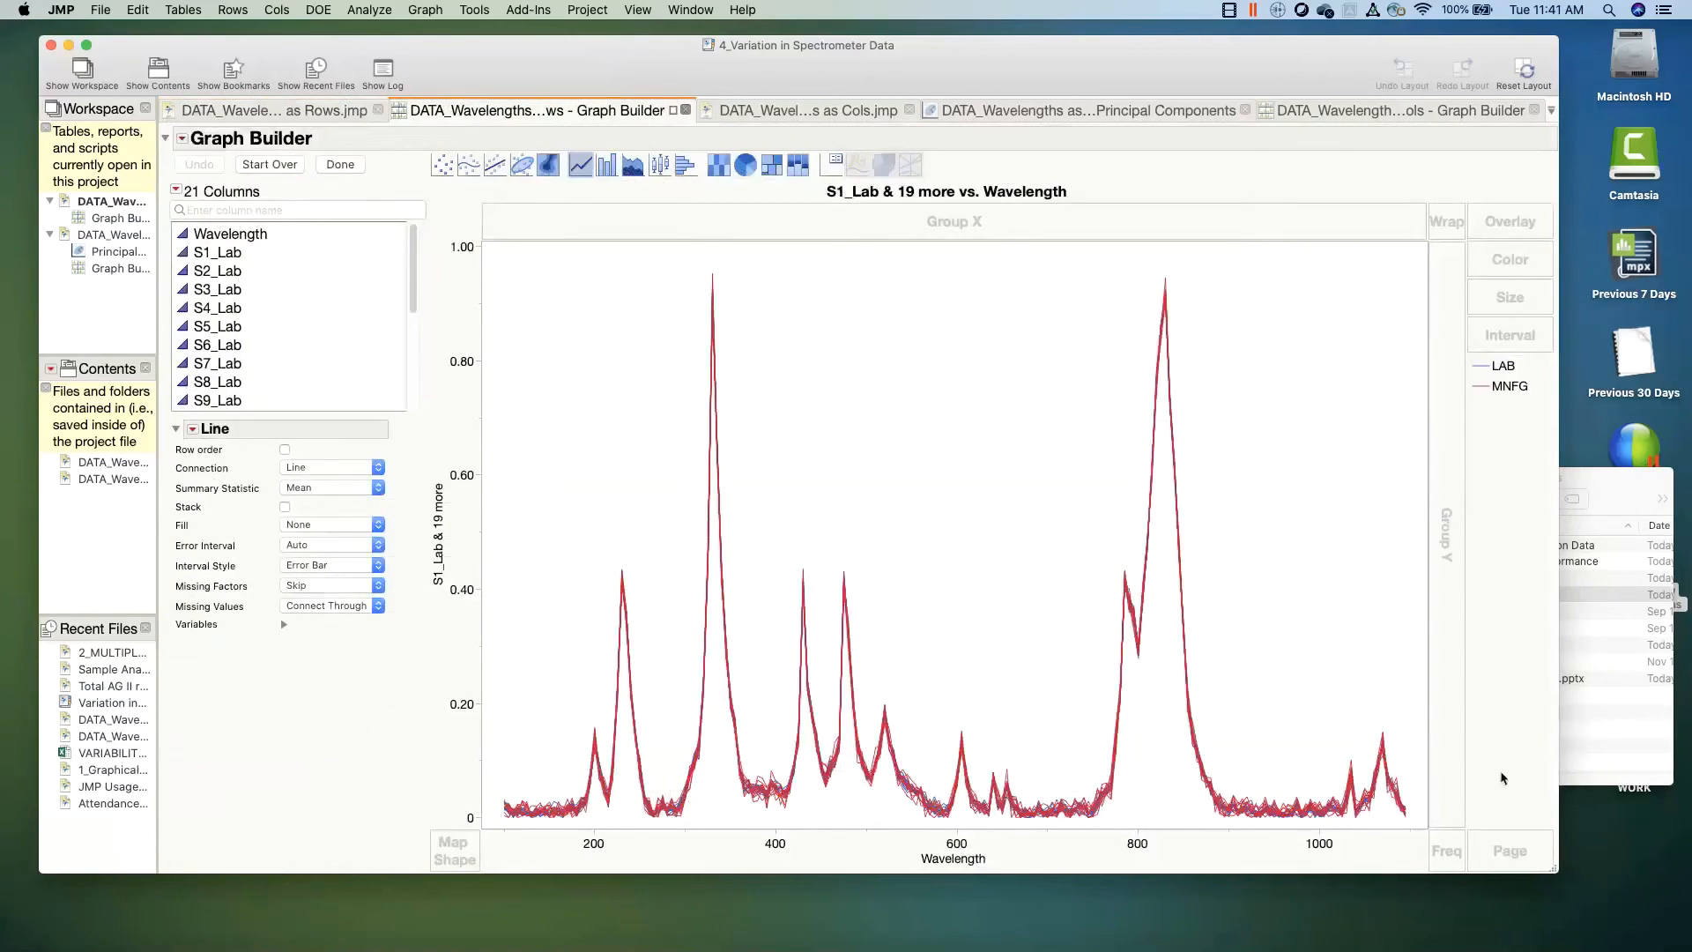
Step: Magnify the low-intensity baseline of the spectra between wavelengths of about 260 and 510
{"action": "left_click", "coordinate": [489, 16]}
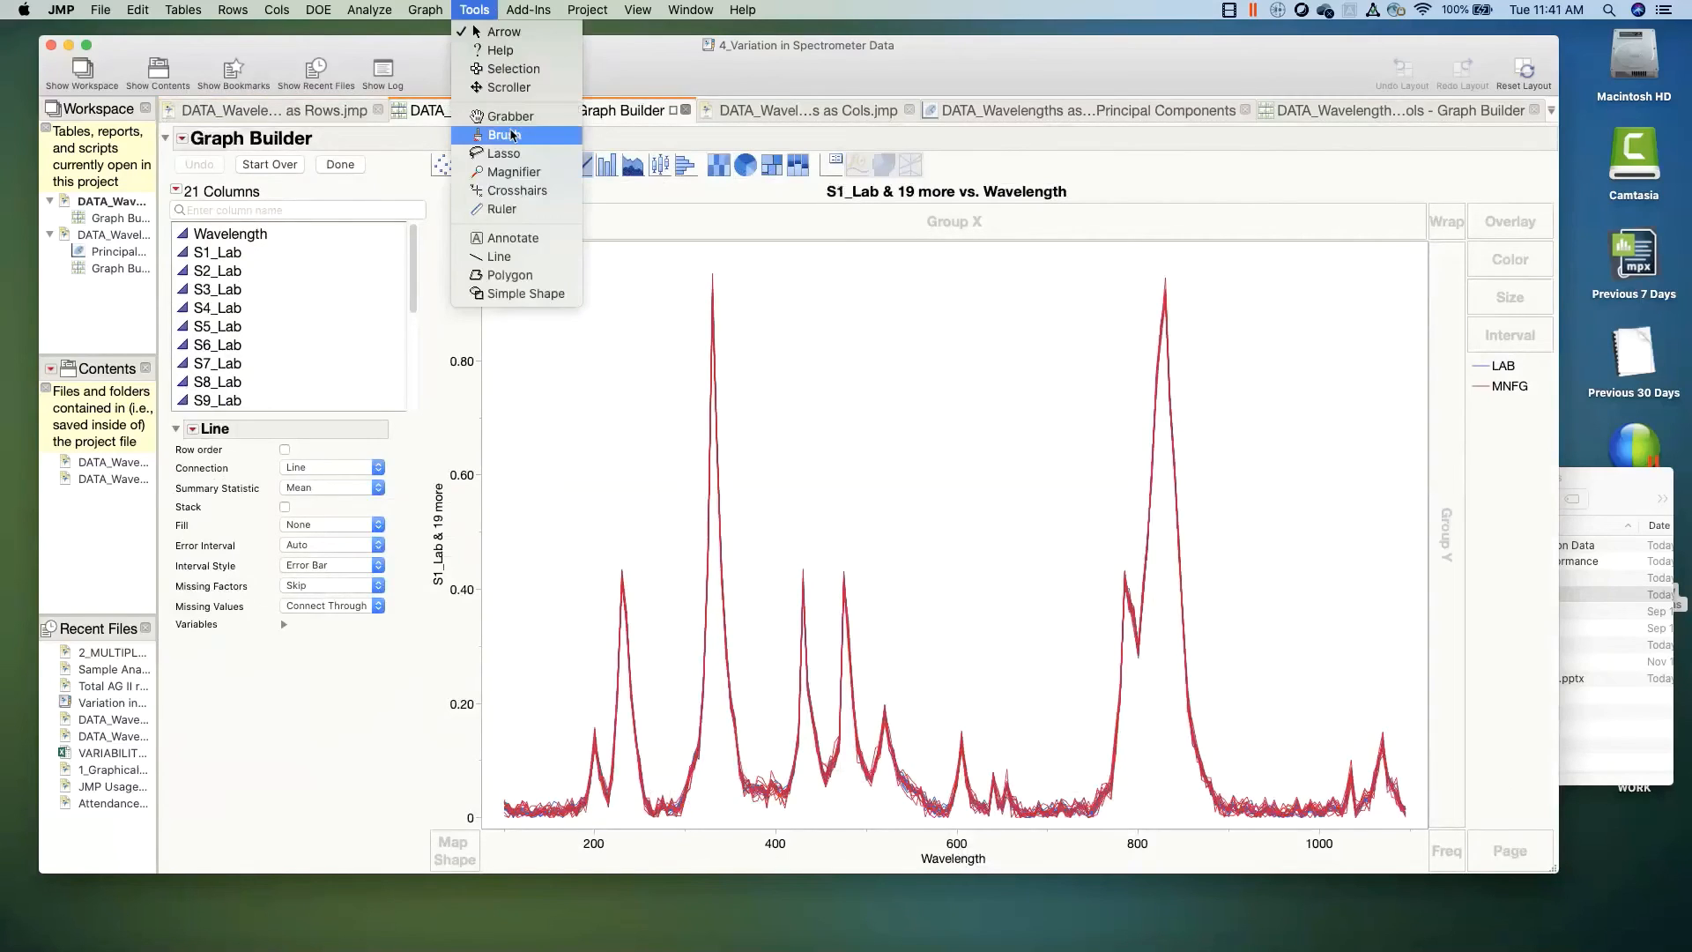
{"action": "left_click", "coordinate": [523, 174]}
{"action": "left_click_drag", "start_coordinate": [684, 747], "coordinate": [870, 823]}
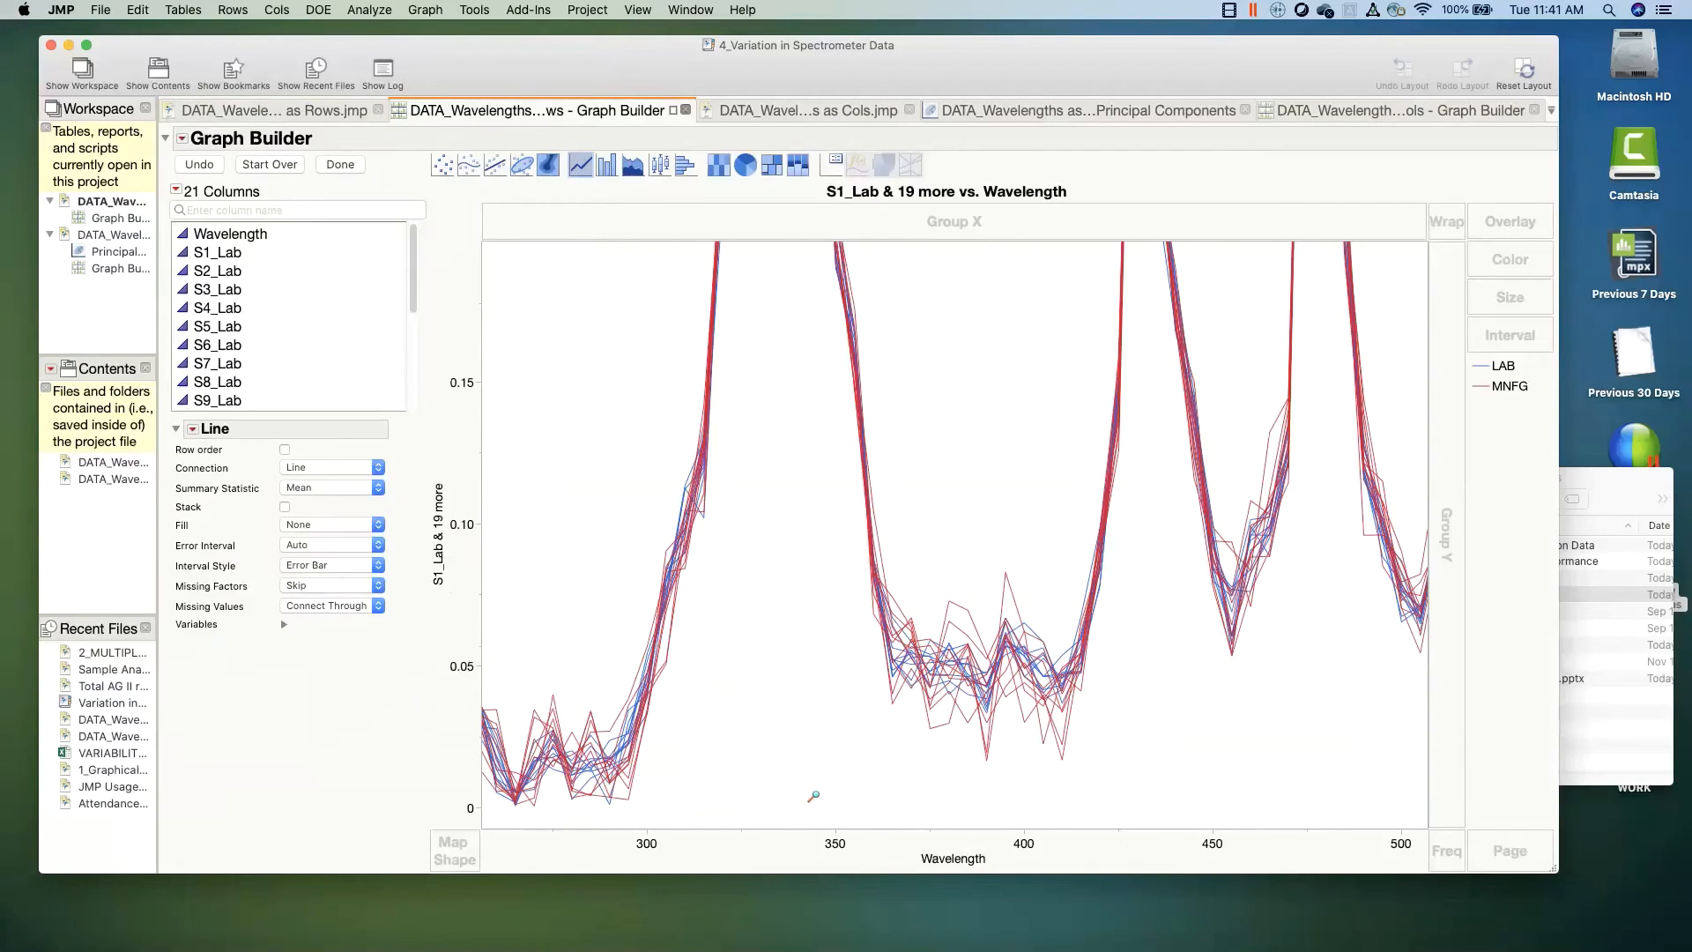
Step: Switch to the Arrow tool and shift the Wavelength axis to inspect the spectra between about 400 and 650
{"action": "left_click", "coordinate": [476, 10]}
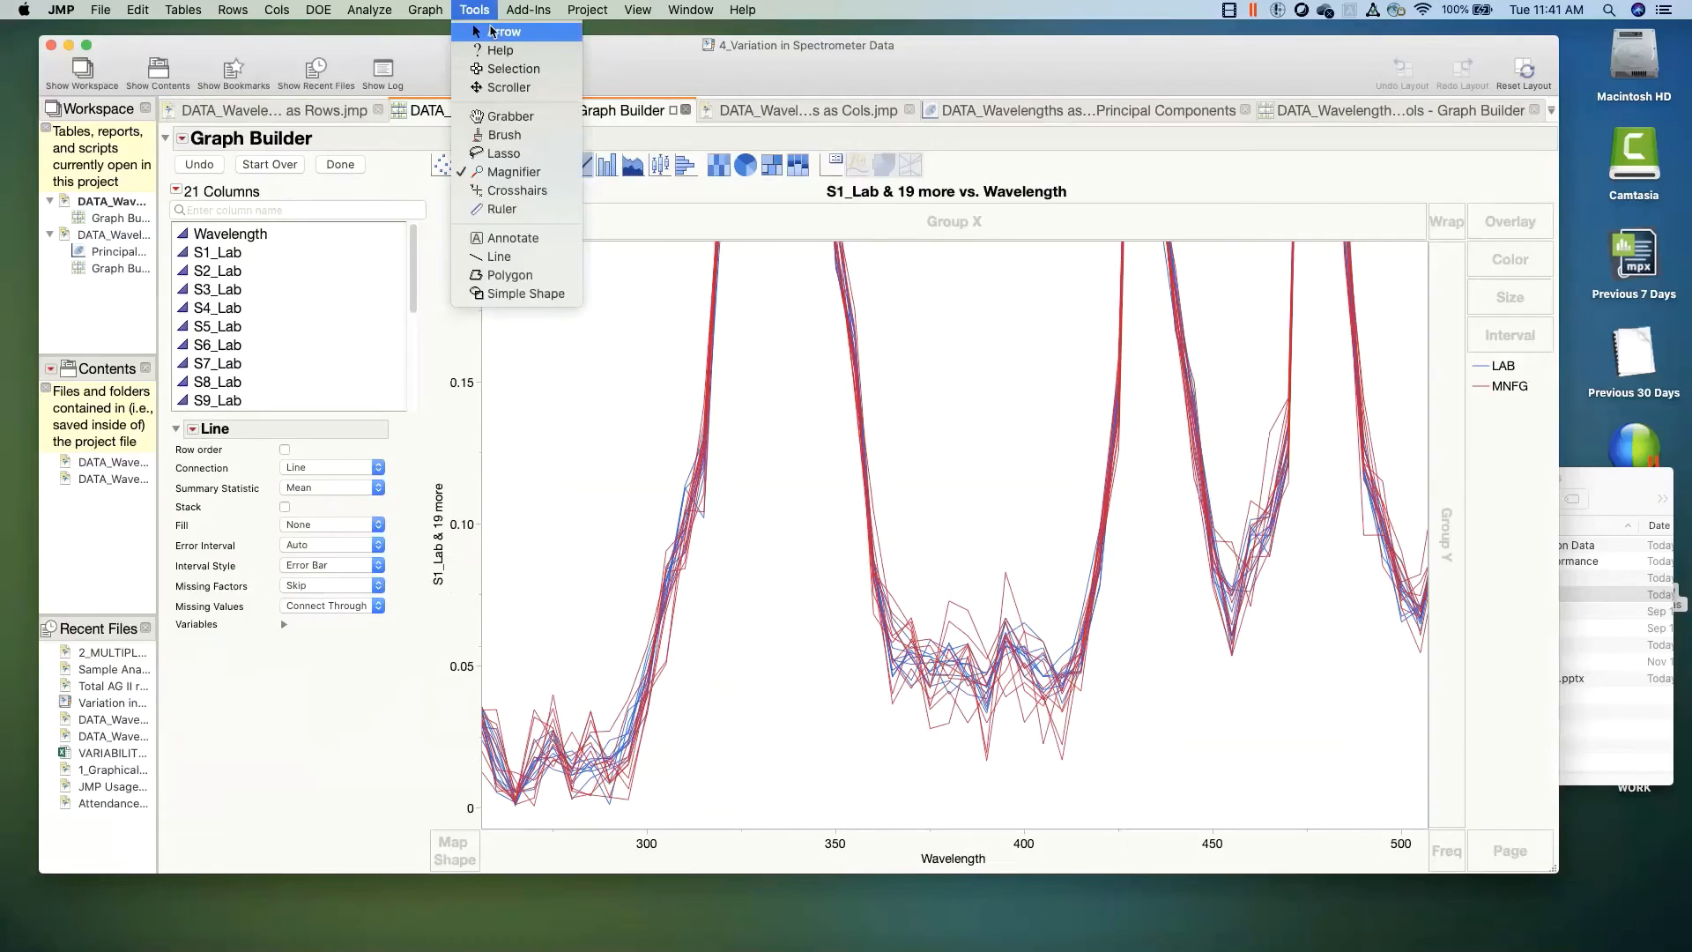
{"action": "left_click", "coordinate": [492, 32]}
{"action": "left_click_drag", "start_coordinate": [975, 823], "coordinate": [523, 813]}
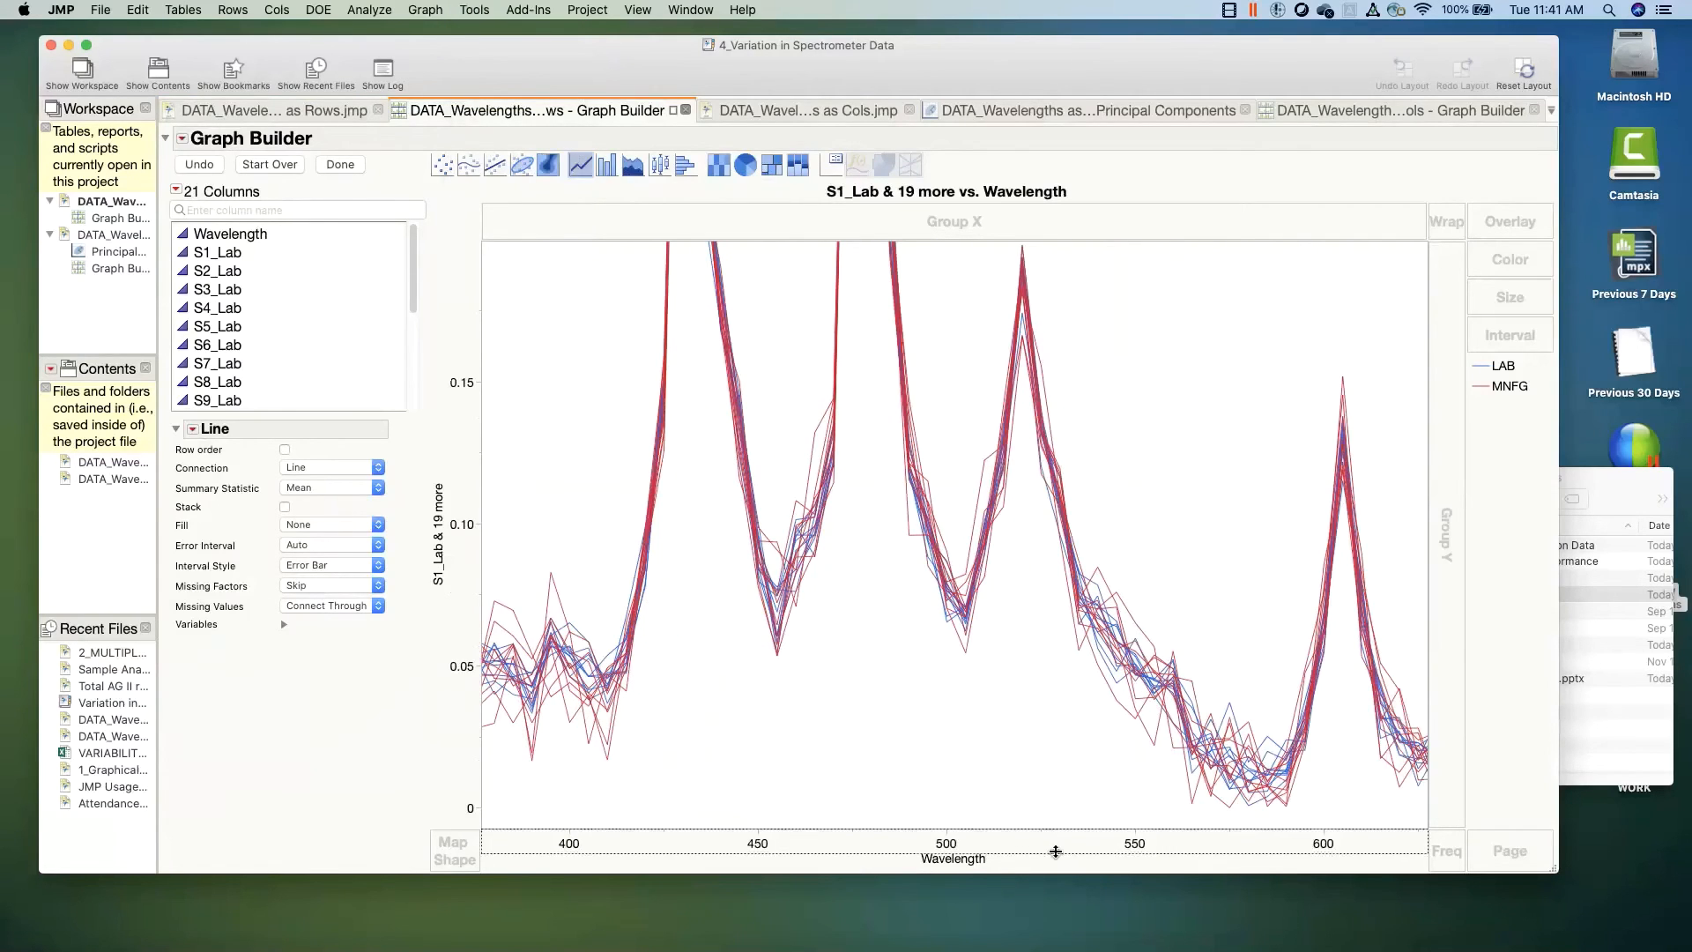
{"action": "left_click_drag", "start_coordinate": [1056, 851], "coordinate": [557, 829]}
{"action": "left_click_drag", "start_coordinate": [677, 844], "coordinate": [1026, 848]}
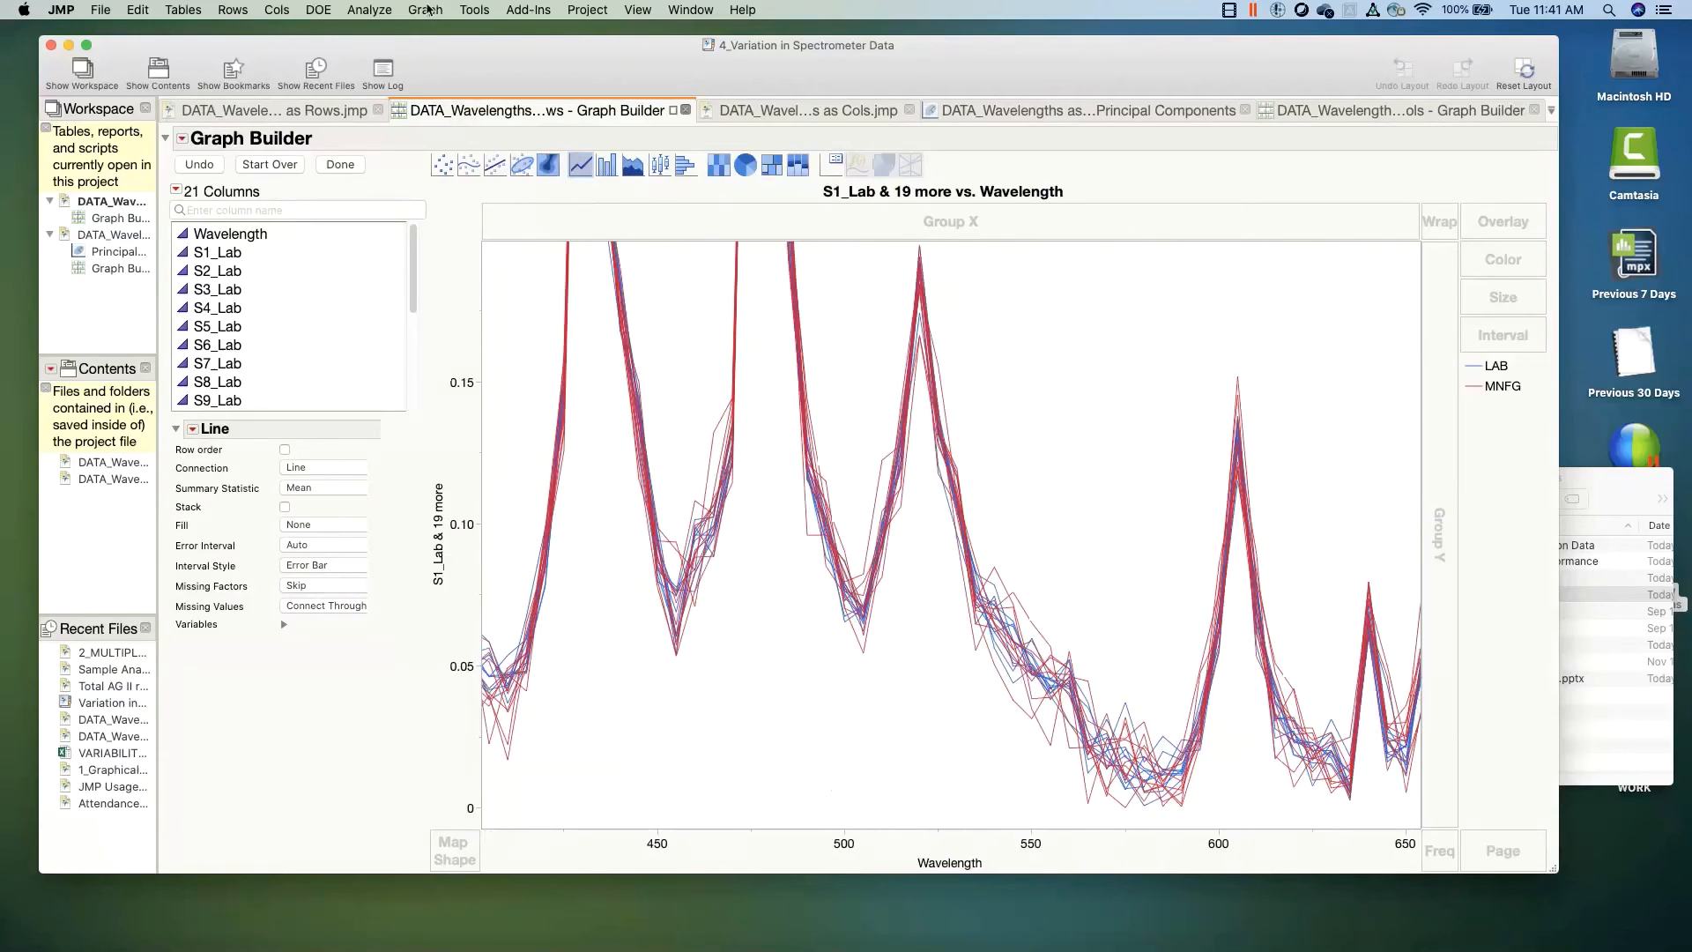
Step: Restore the full view of the spectra with the Magnifier tool and return to the Arrow tool
{"action": "left_click", "coordinate": [475, 10]}
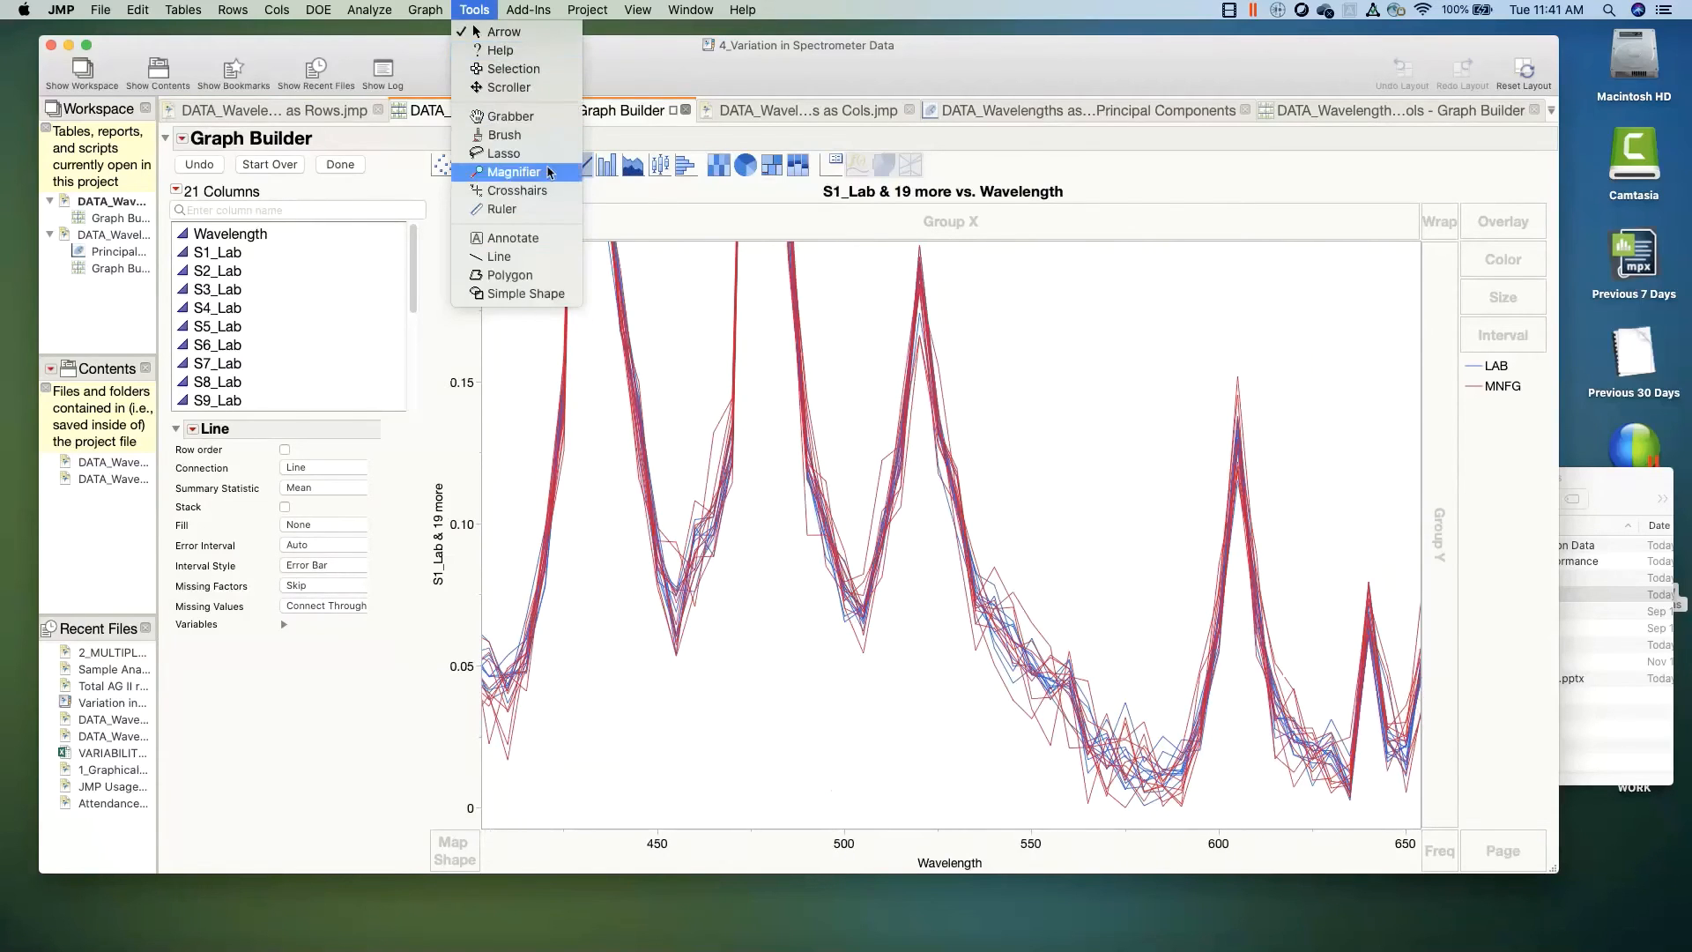
{"action": "left_click", "coordinate": [514, 172]}
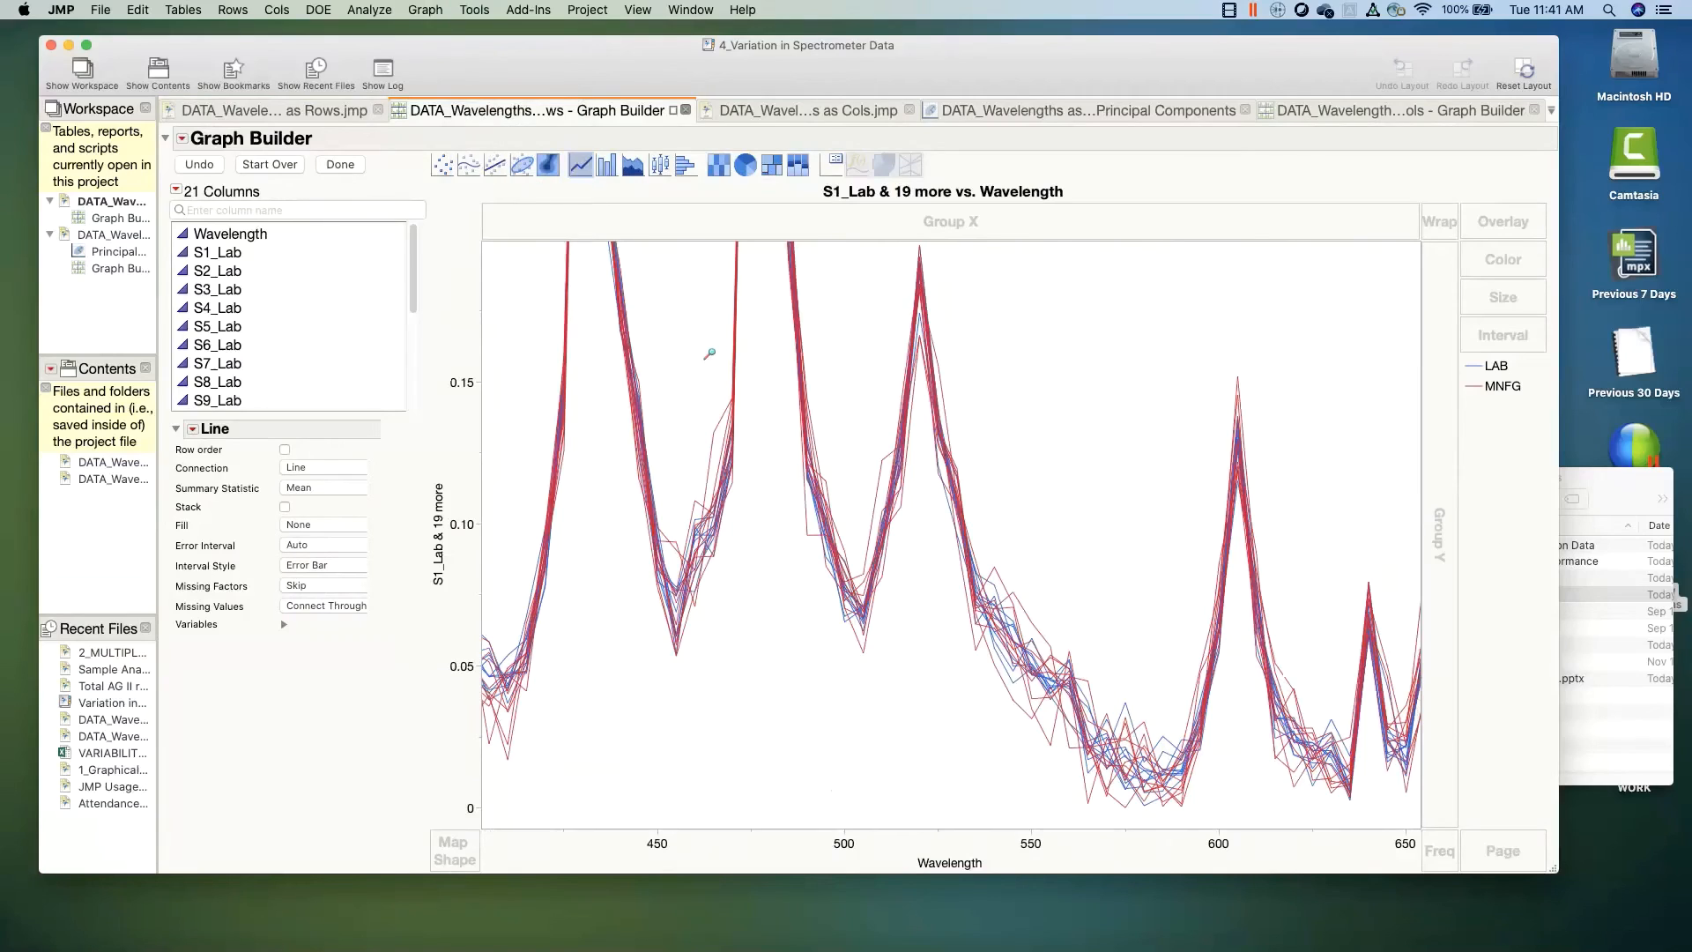
{"action": "double_click", "coordinate": [710, 353]}
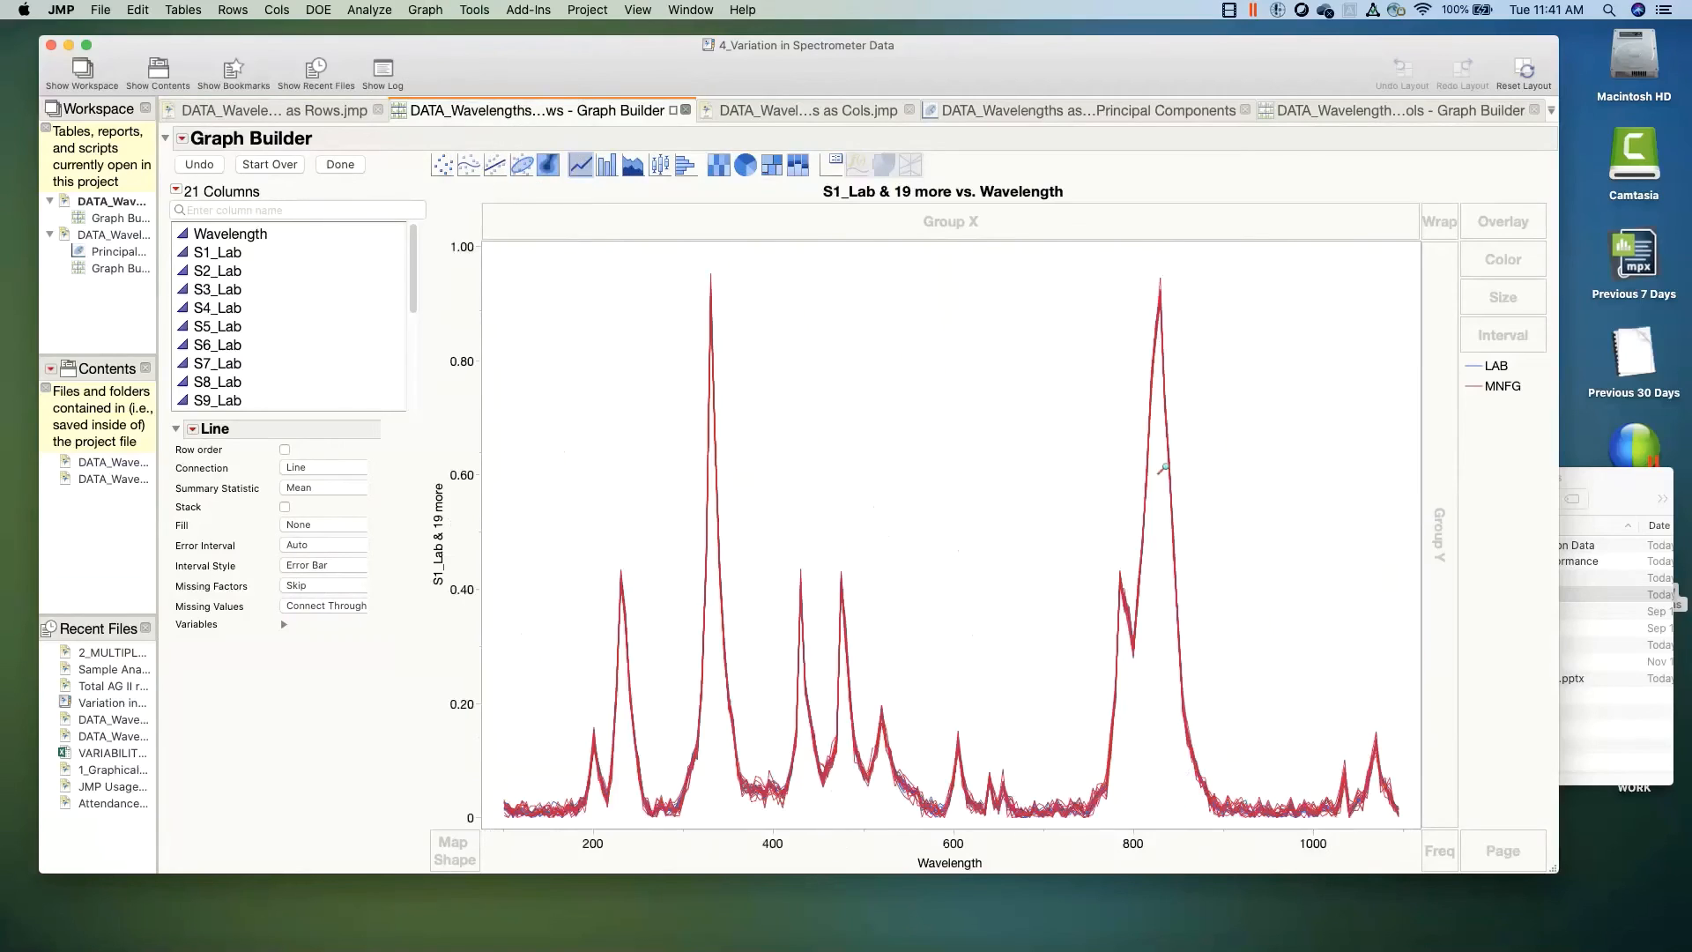
{"action": "left_click", "coordinate": [481, 11]}
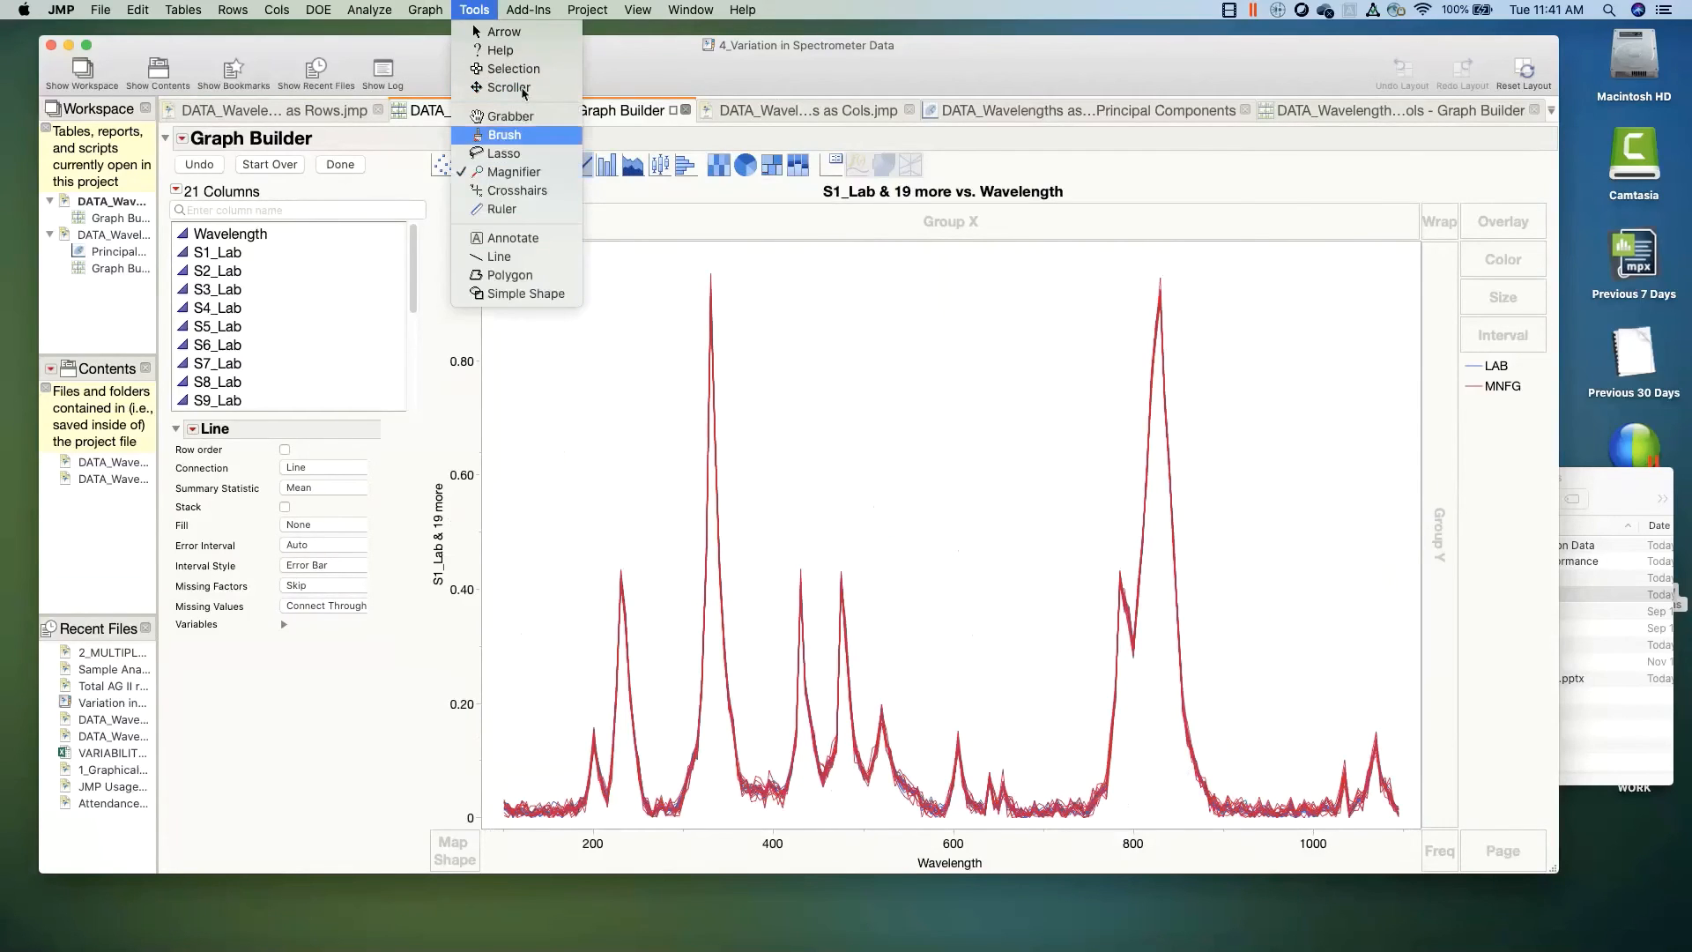
{"action": "left_click", "coordinate": [508, 36]}
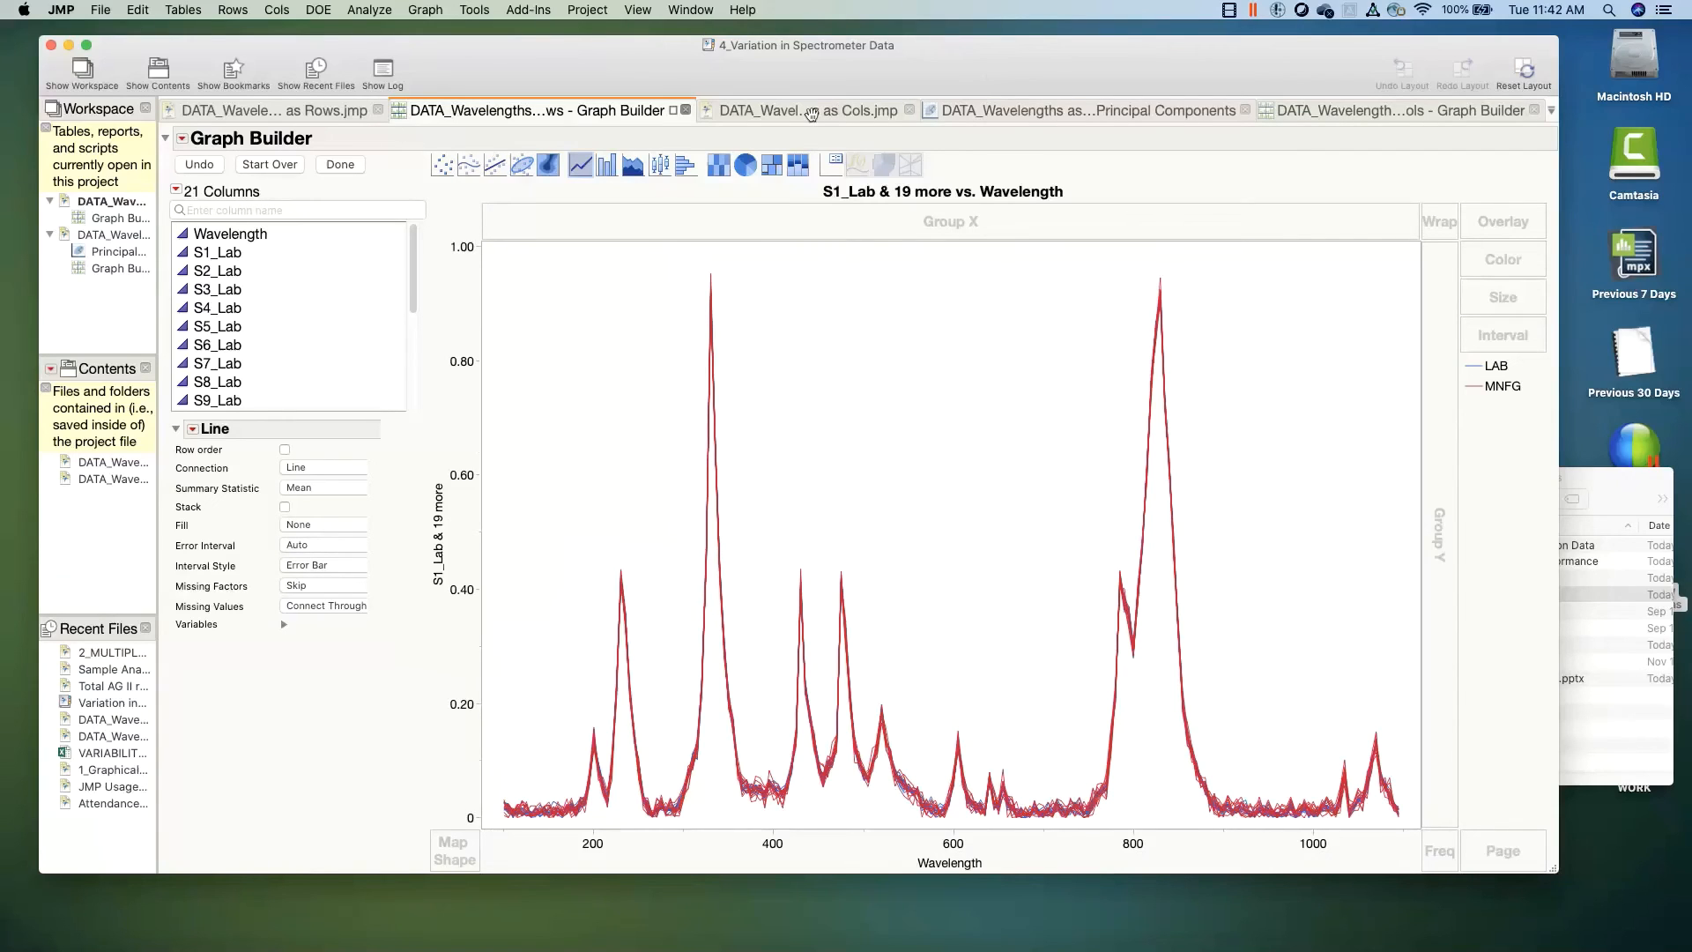
Step: Open Week 2_Variable Reduction_Ver 20150812.pptx in PowerPoint to review the Principal Component Analysis equations, and minimize the Finder window
{"action": "left_click", "coordinate": [1618, 491]}
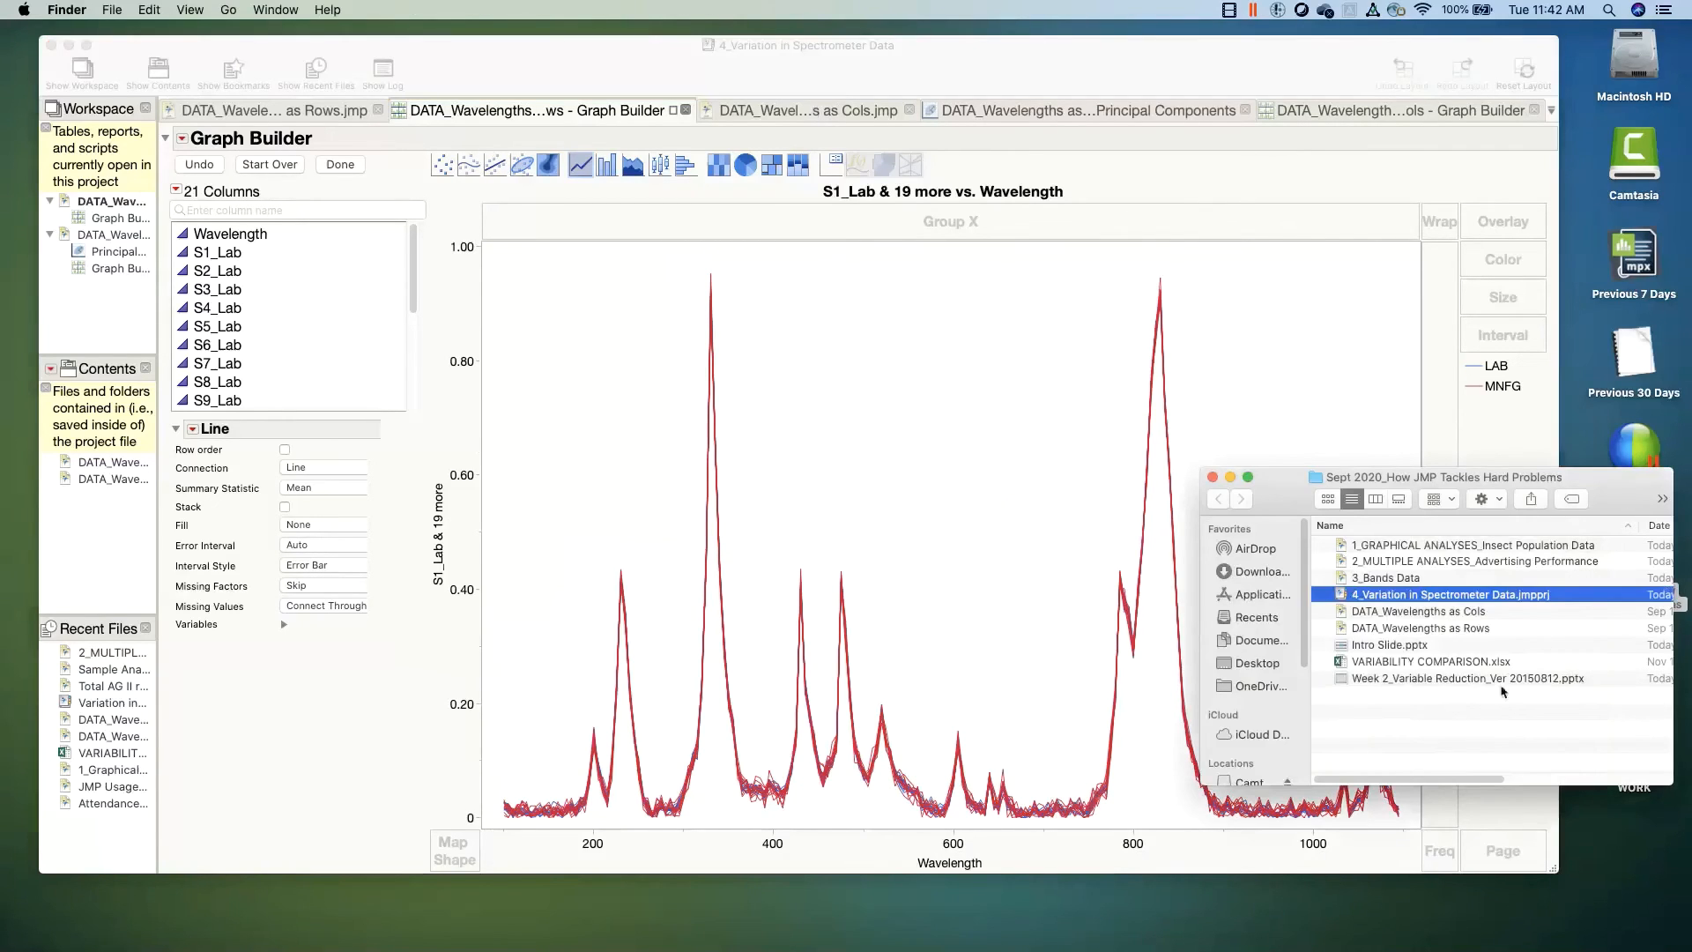
{"action": "double_click", "coordinate": [1468, 679]}
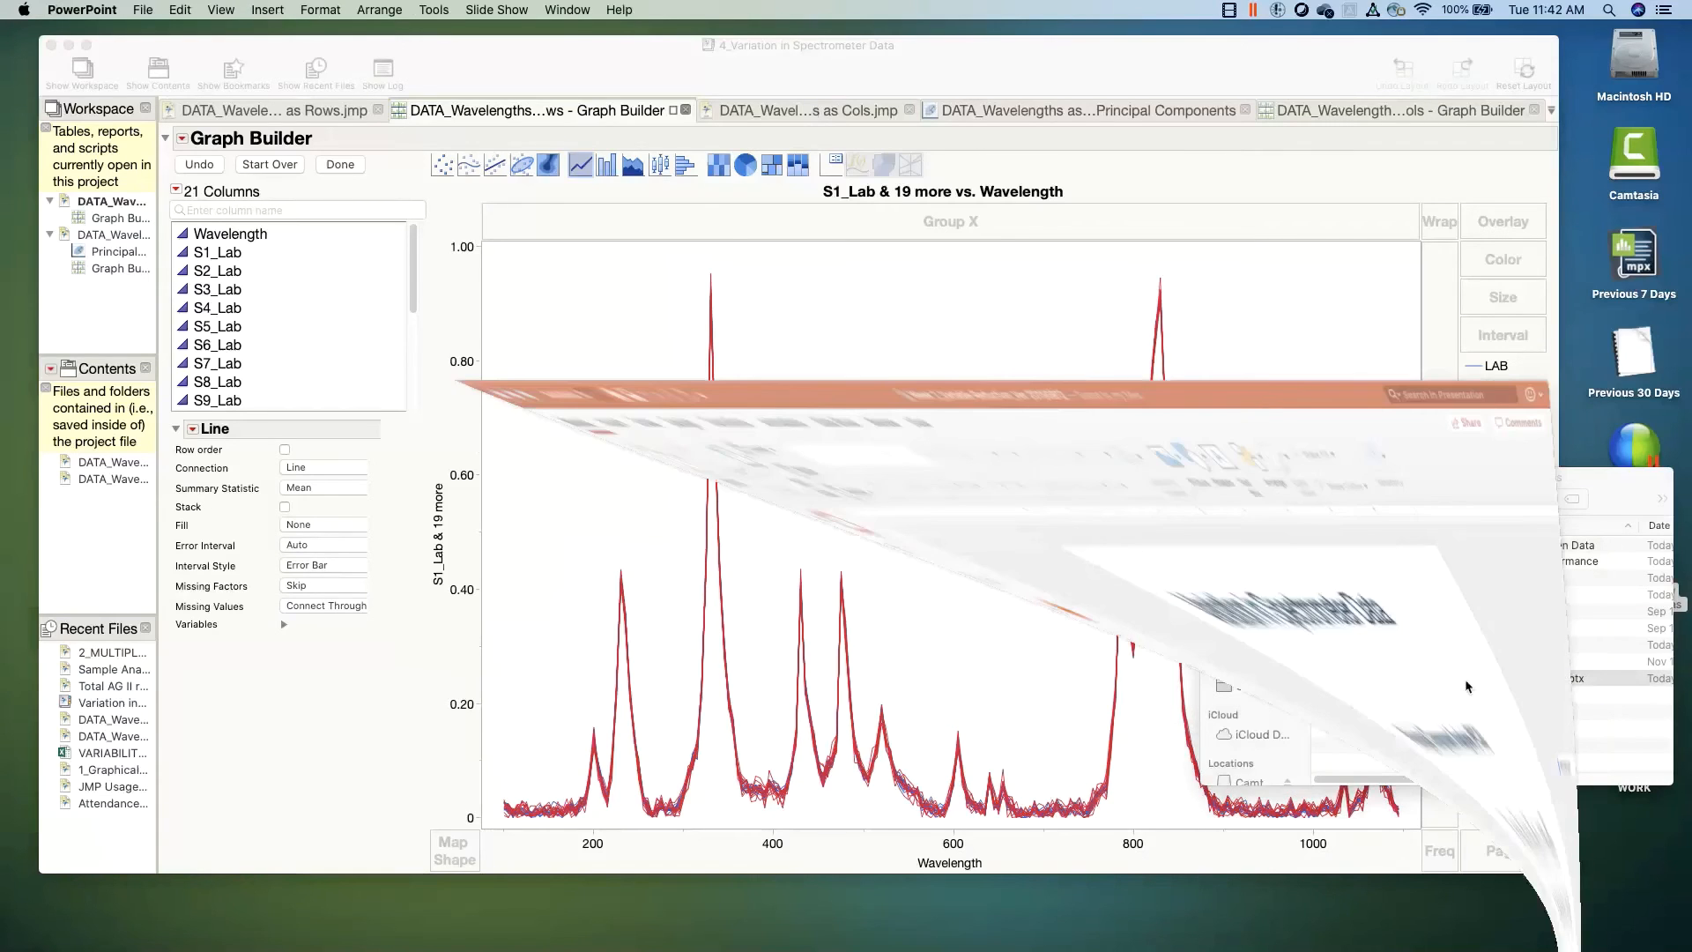
{"action": "left_click_drag", "start_coordinate": [414, 74], "coordinate": [422, 63]}
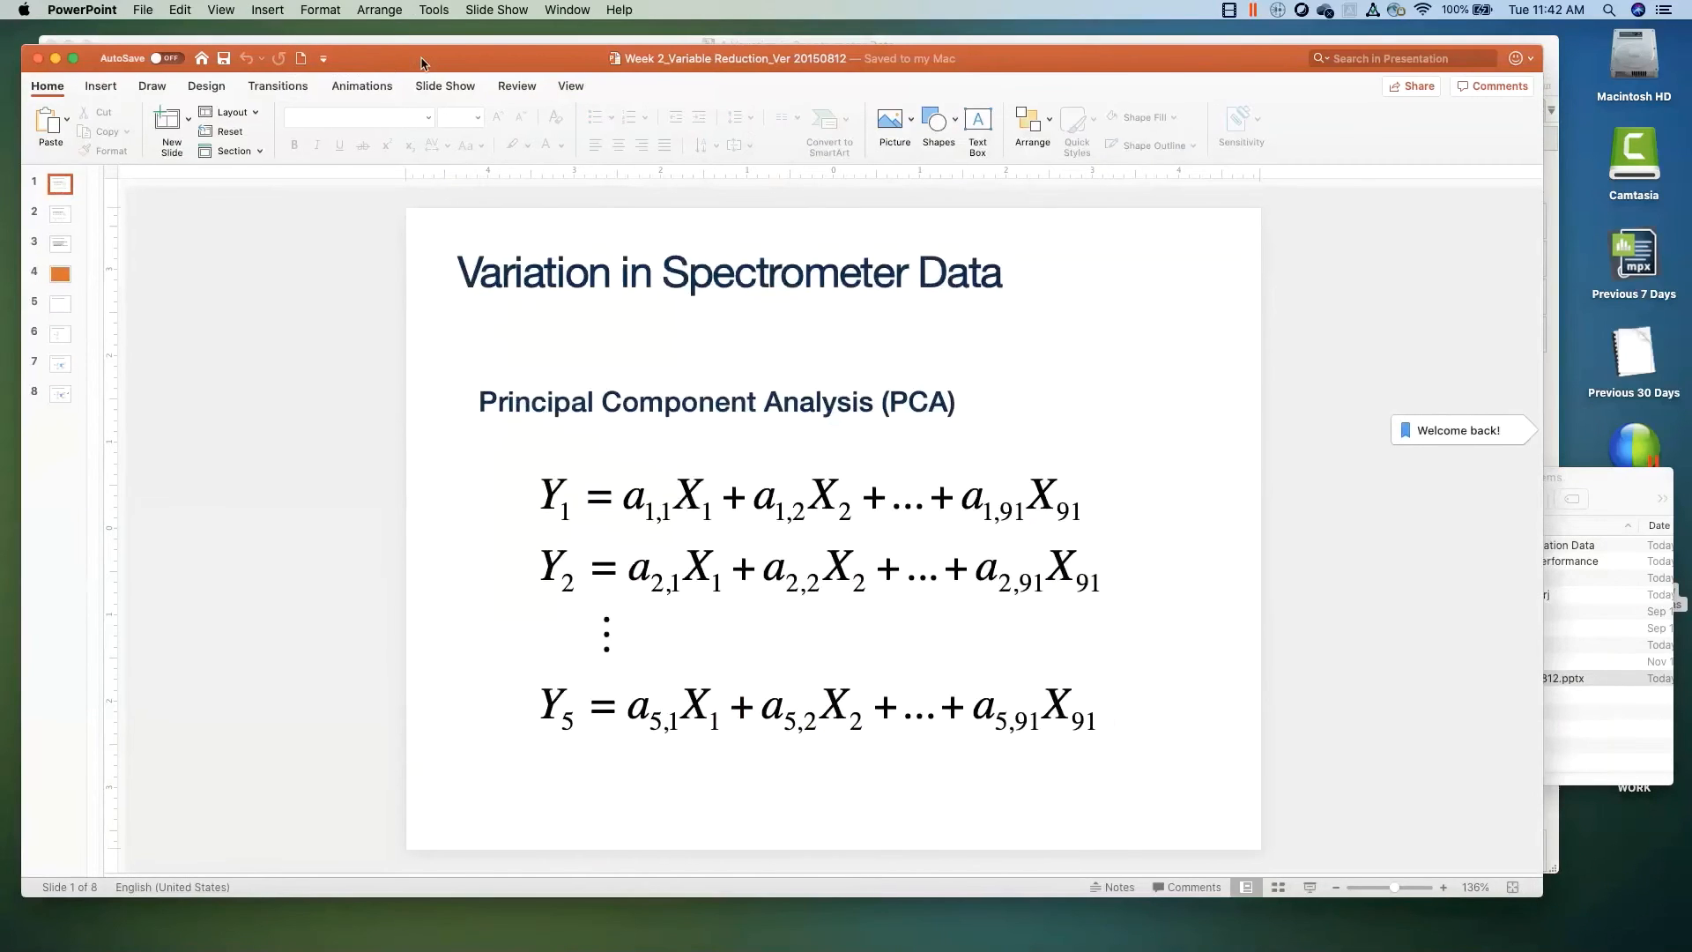
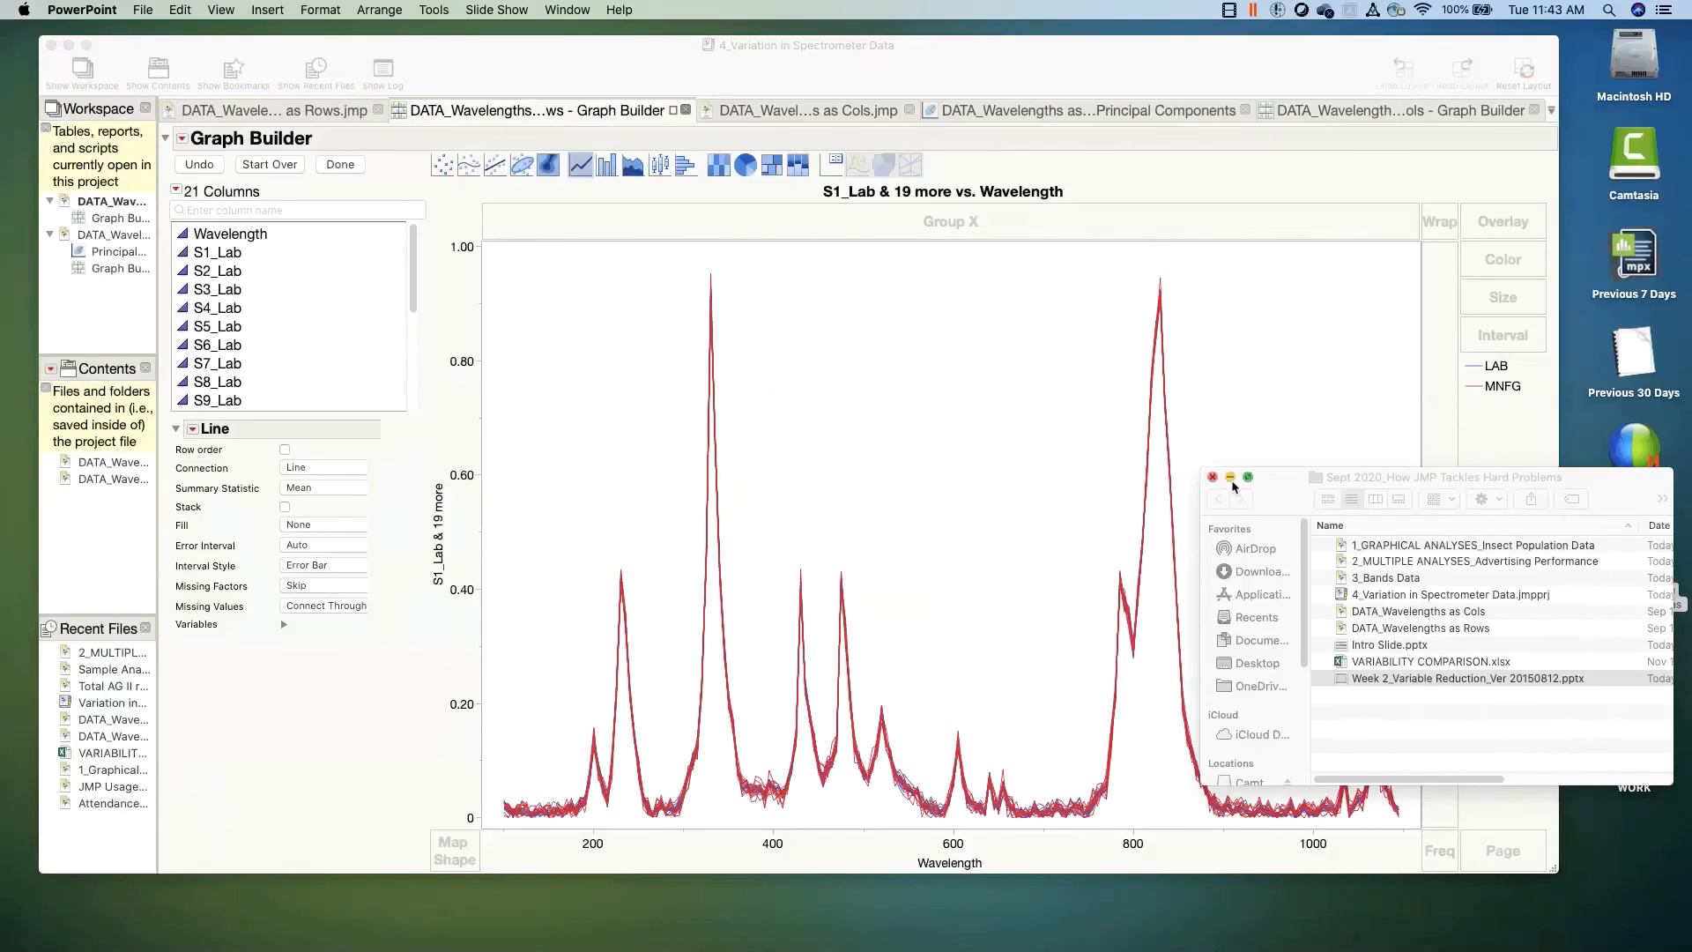
{"action": "left_click", "coordinate": [1231, 479]}
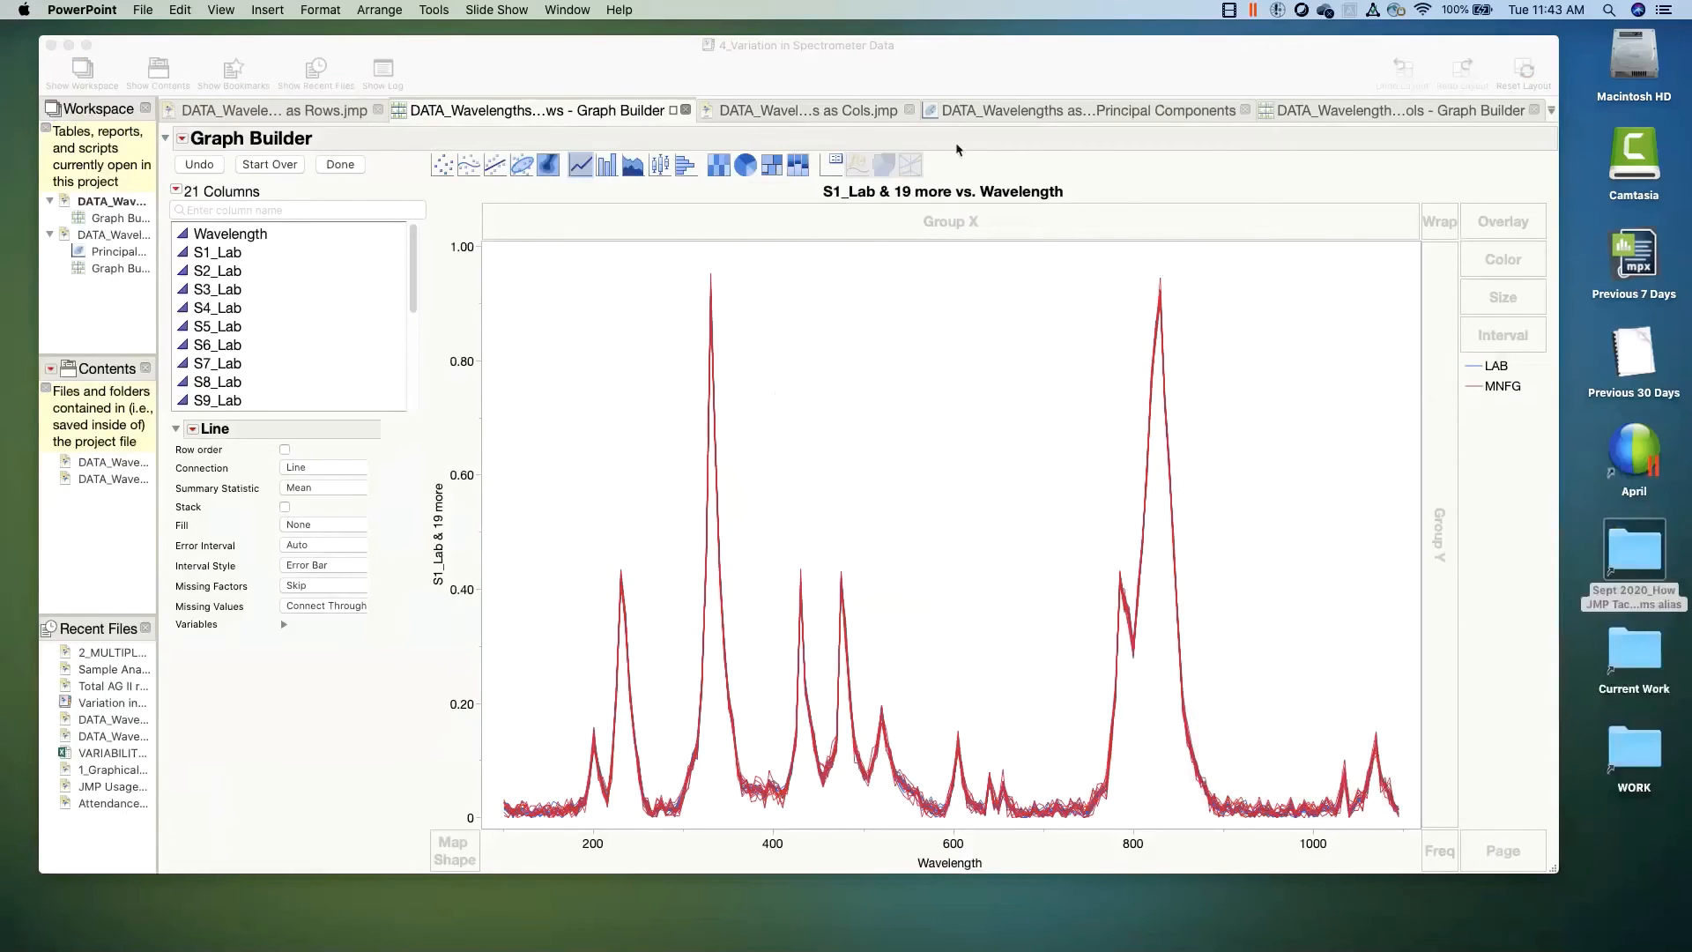
Step: Run Principal Components on the DATA_Wavelengths as Cols table with columns 100 through 1095 as Y, and close the report
{"action": "left_click", "coordinate": [845, 113]}
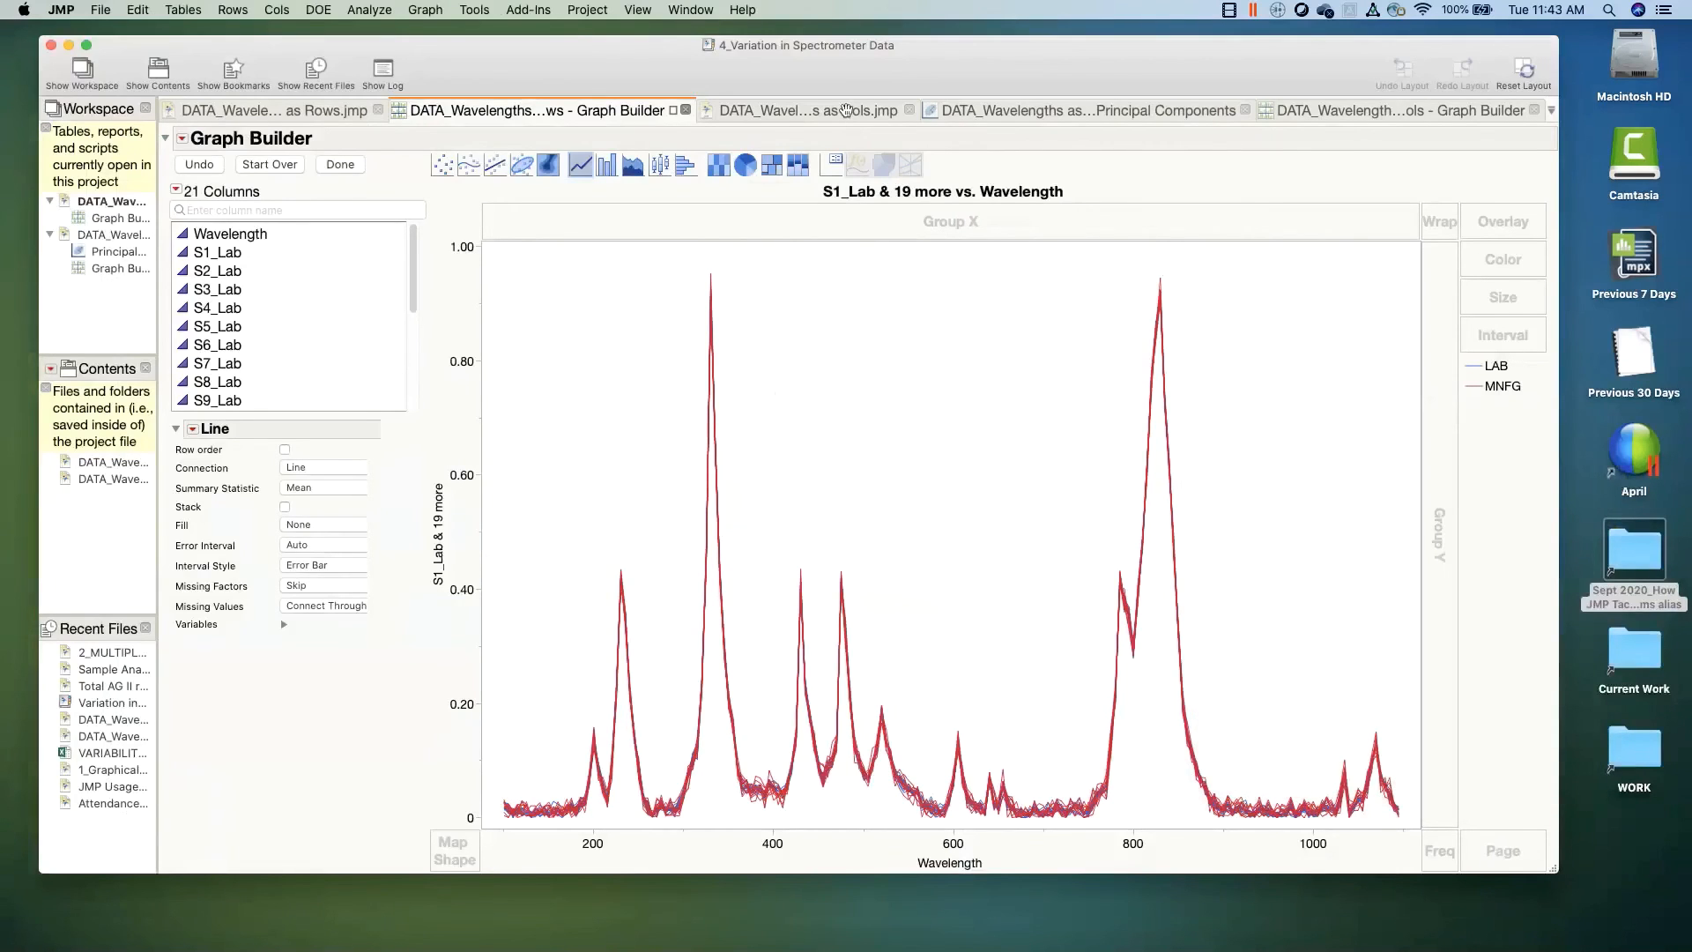
{"action": "left_click", "coordinate": [845, 110]}
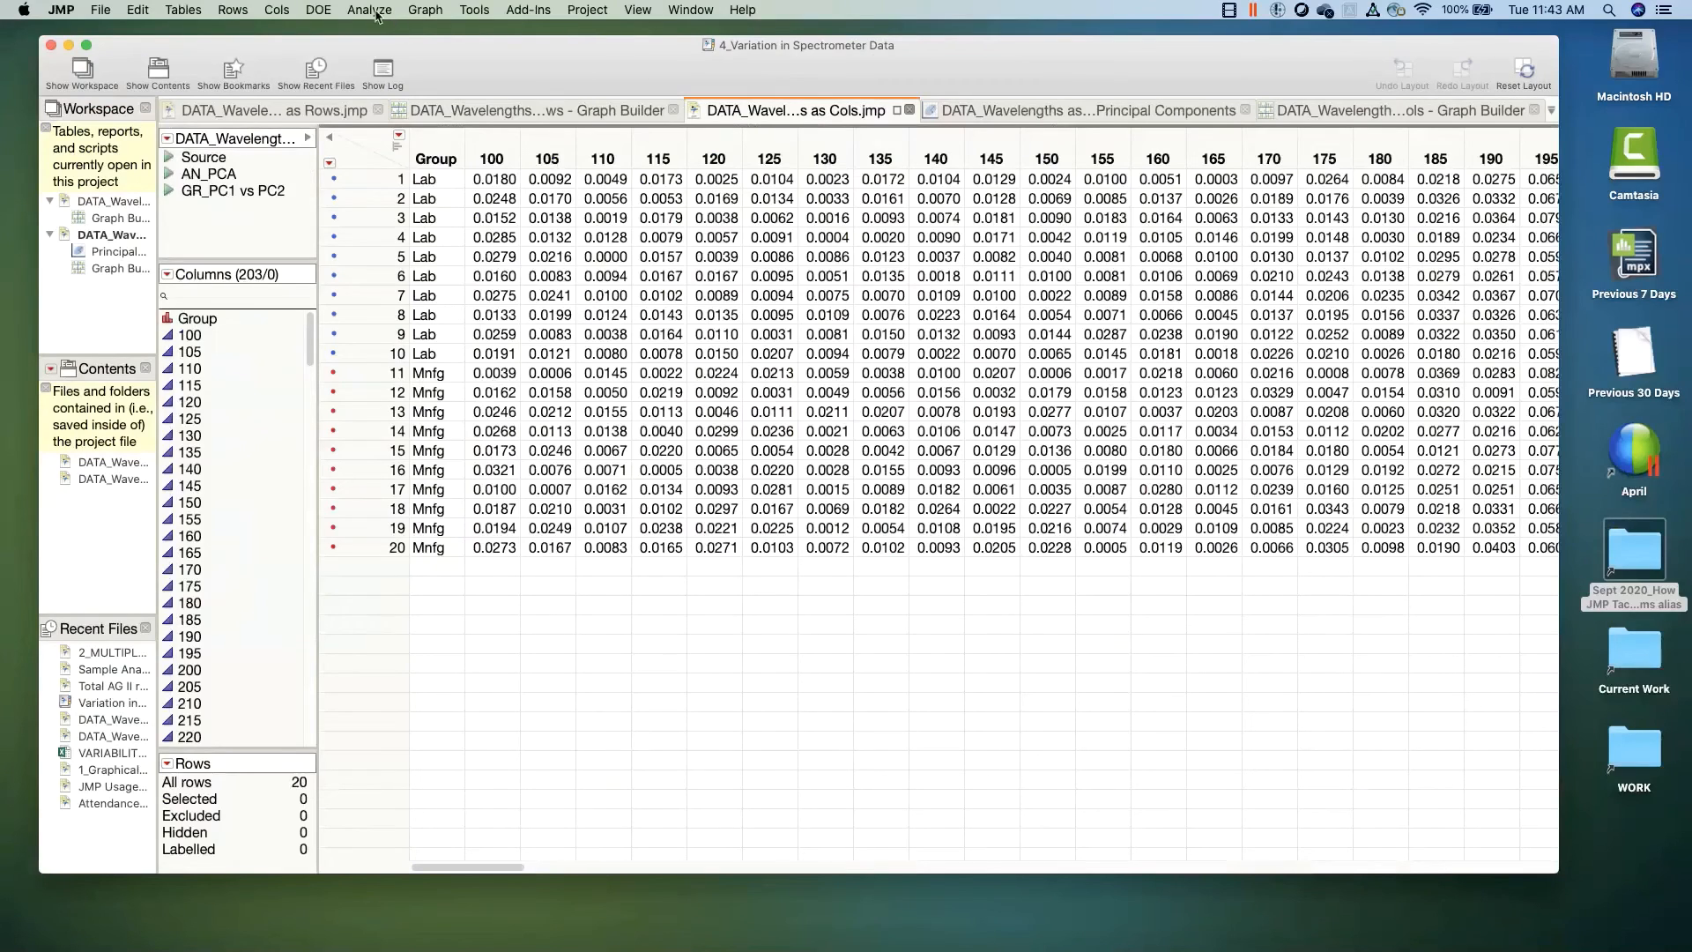
{"action": "left_click", "coordinate": [371, 10]}
{"action": "mouse_move", "coordinate": [448, 198]}
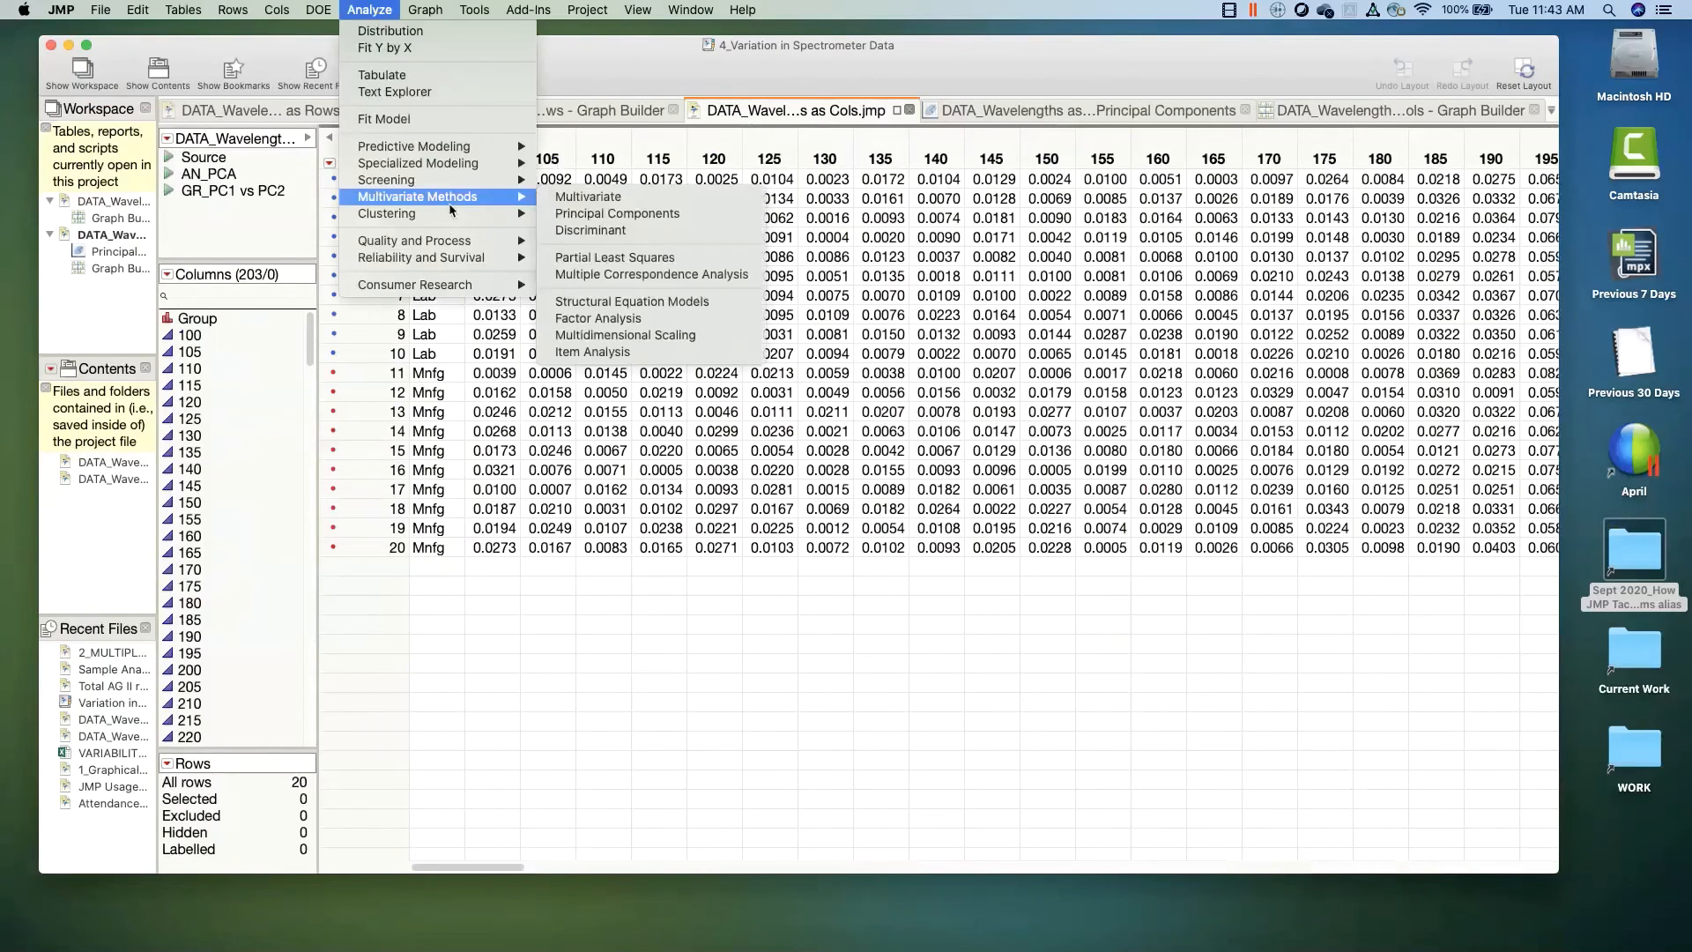
{"action": "left_click", "coordinate": [670, 214]}
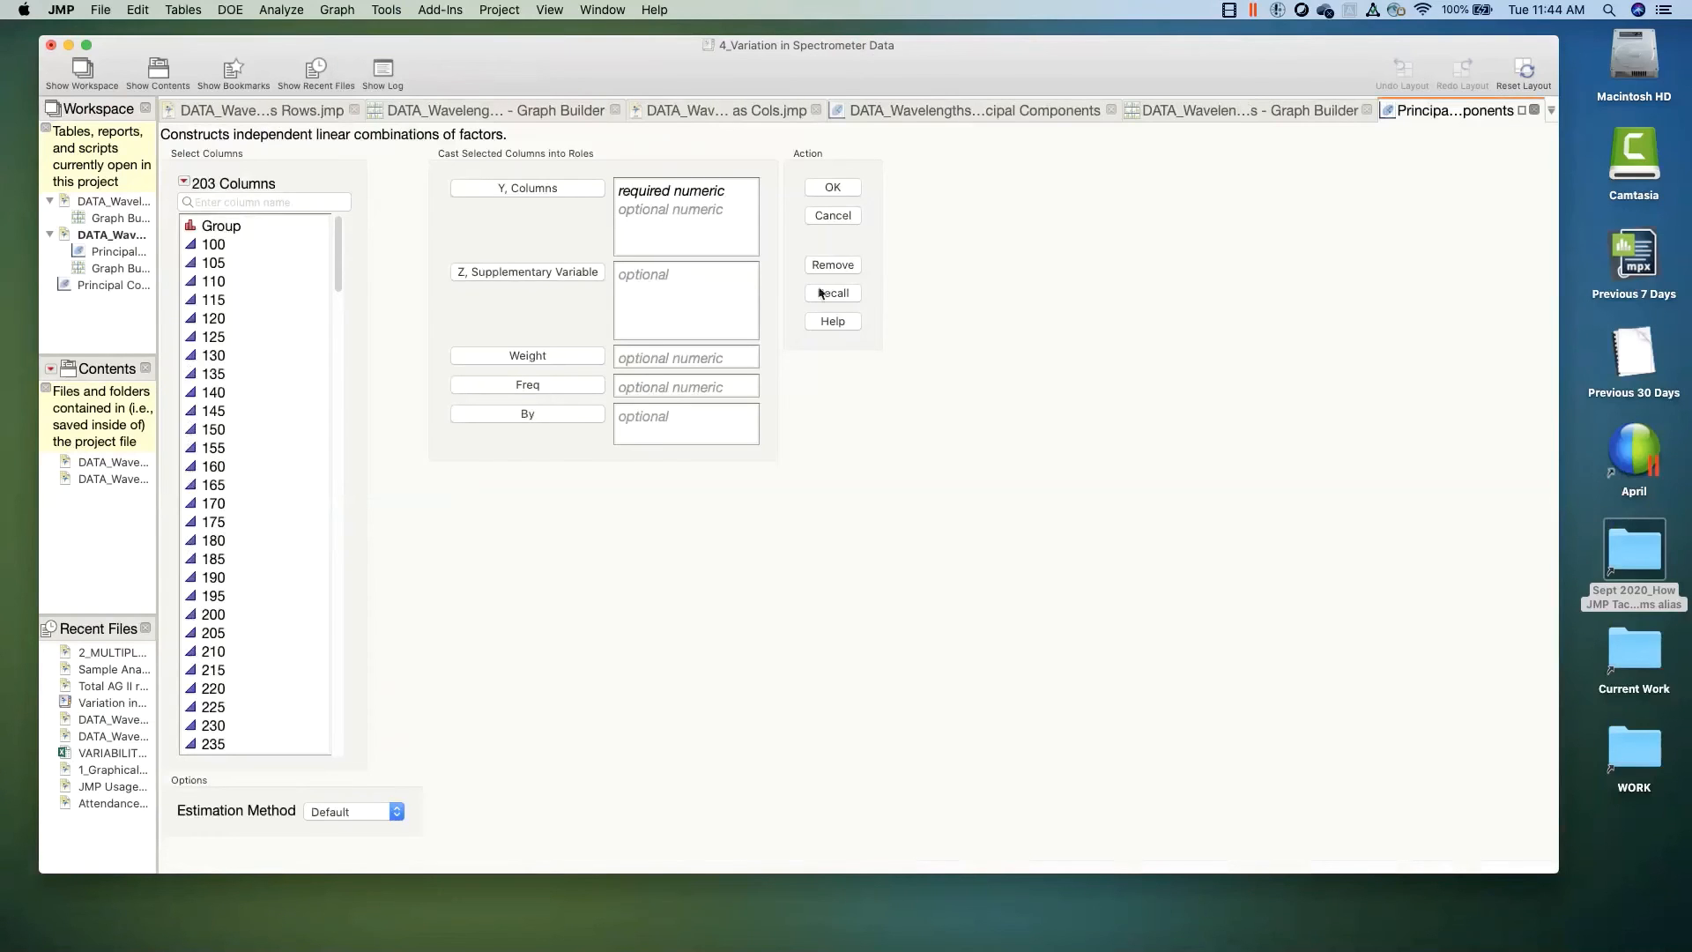
{"action": "left_click_drag", "start_coordinate": [213, 244], "coordinate": [233, 724]}
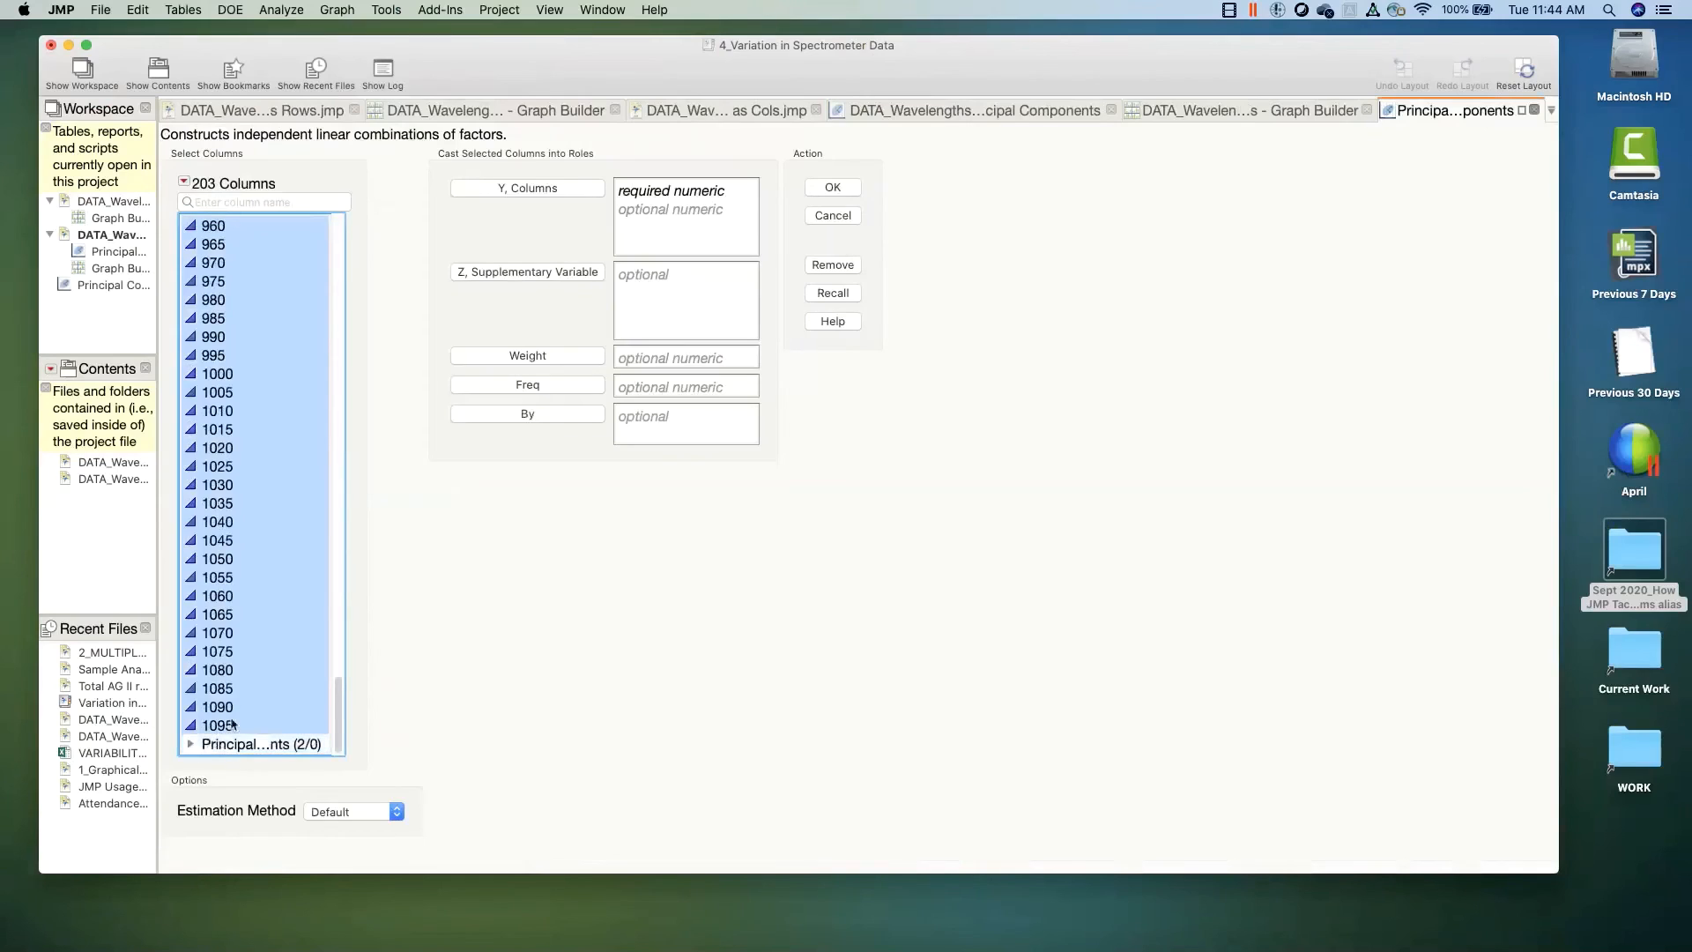
{"action": "left_click", "coordinate": [579, 193]}
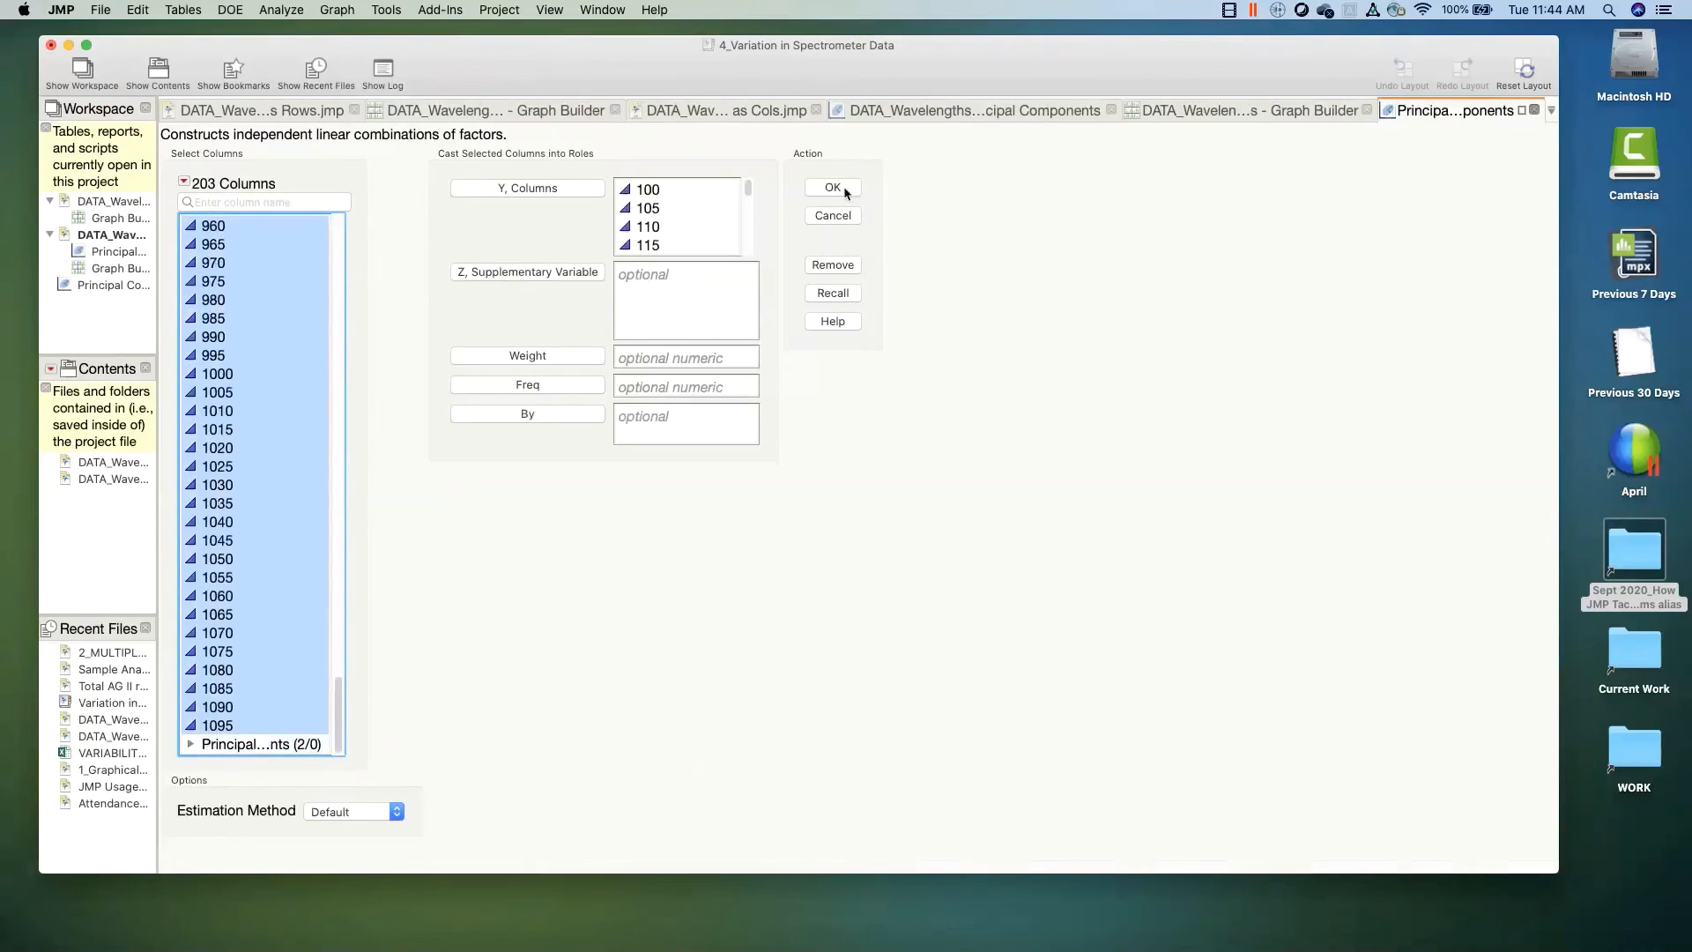
{"action": "left_click", "coordinate": [833, 188]}
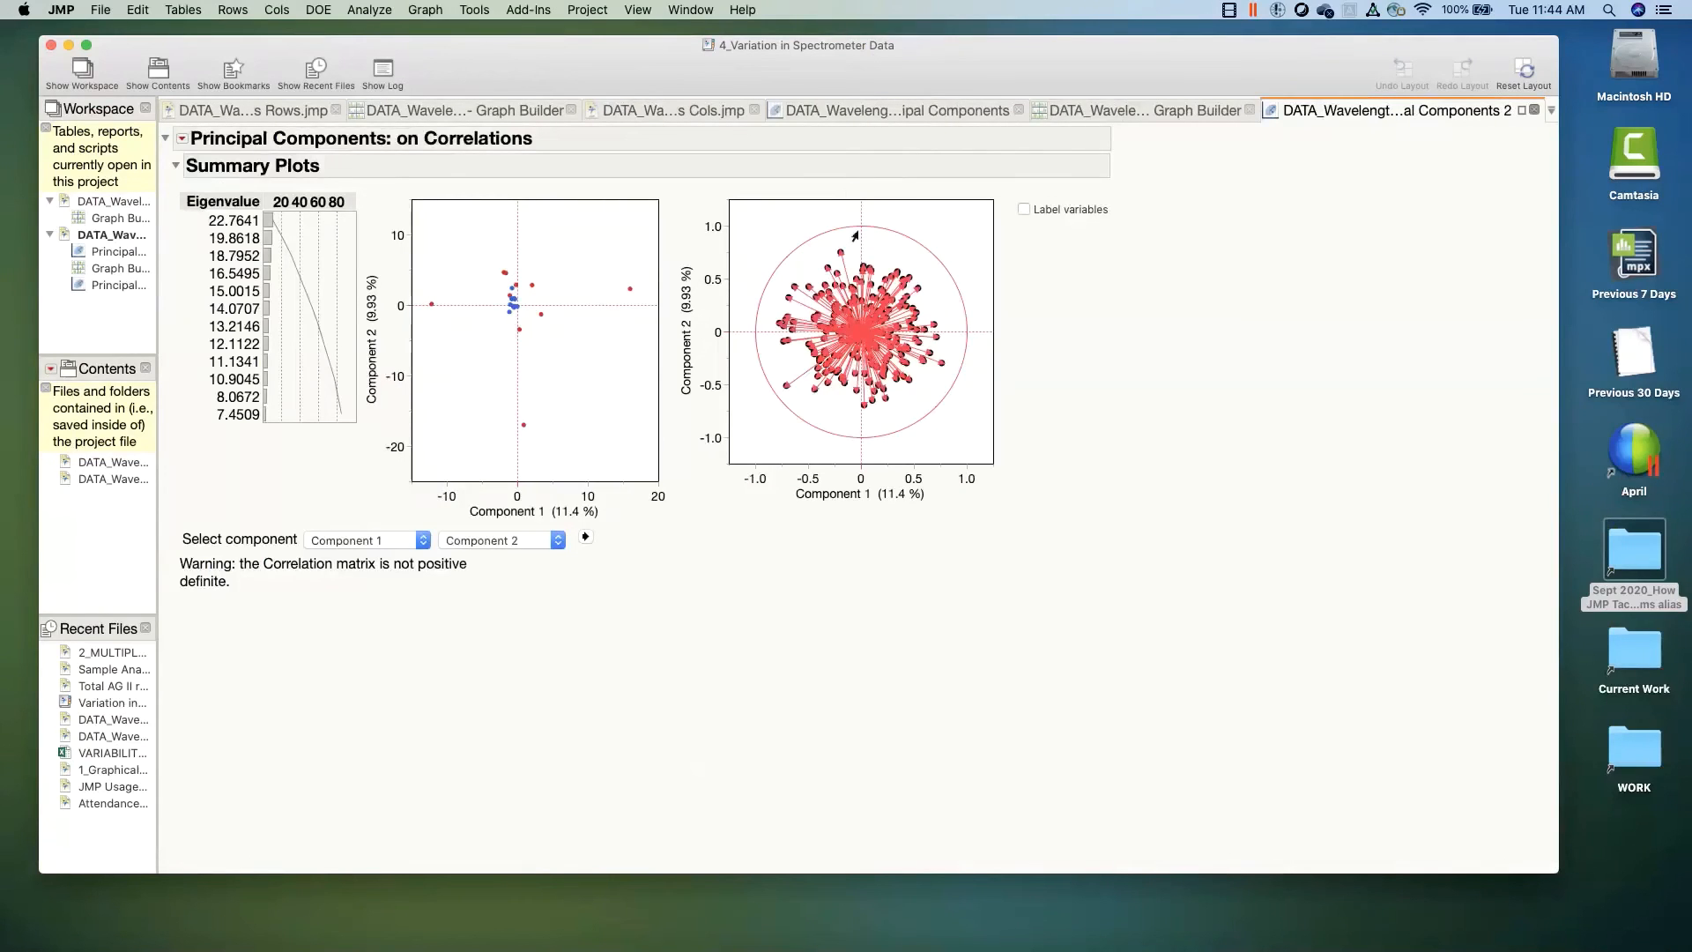
{"action": "left_click", "coordinate": [1534, 111]}
Step: Select the Prin1 and Prin2 columns at the end of the DATA_Wavelengths as Cols table
{"action": "left_click_drag", "start_coordinate": [497, 872], "coordinate": [1582, 829]}
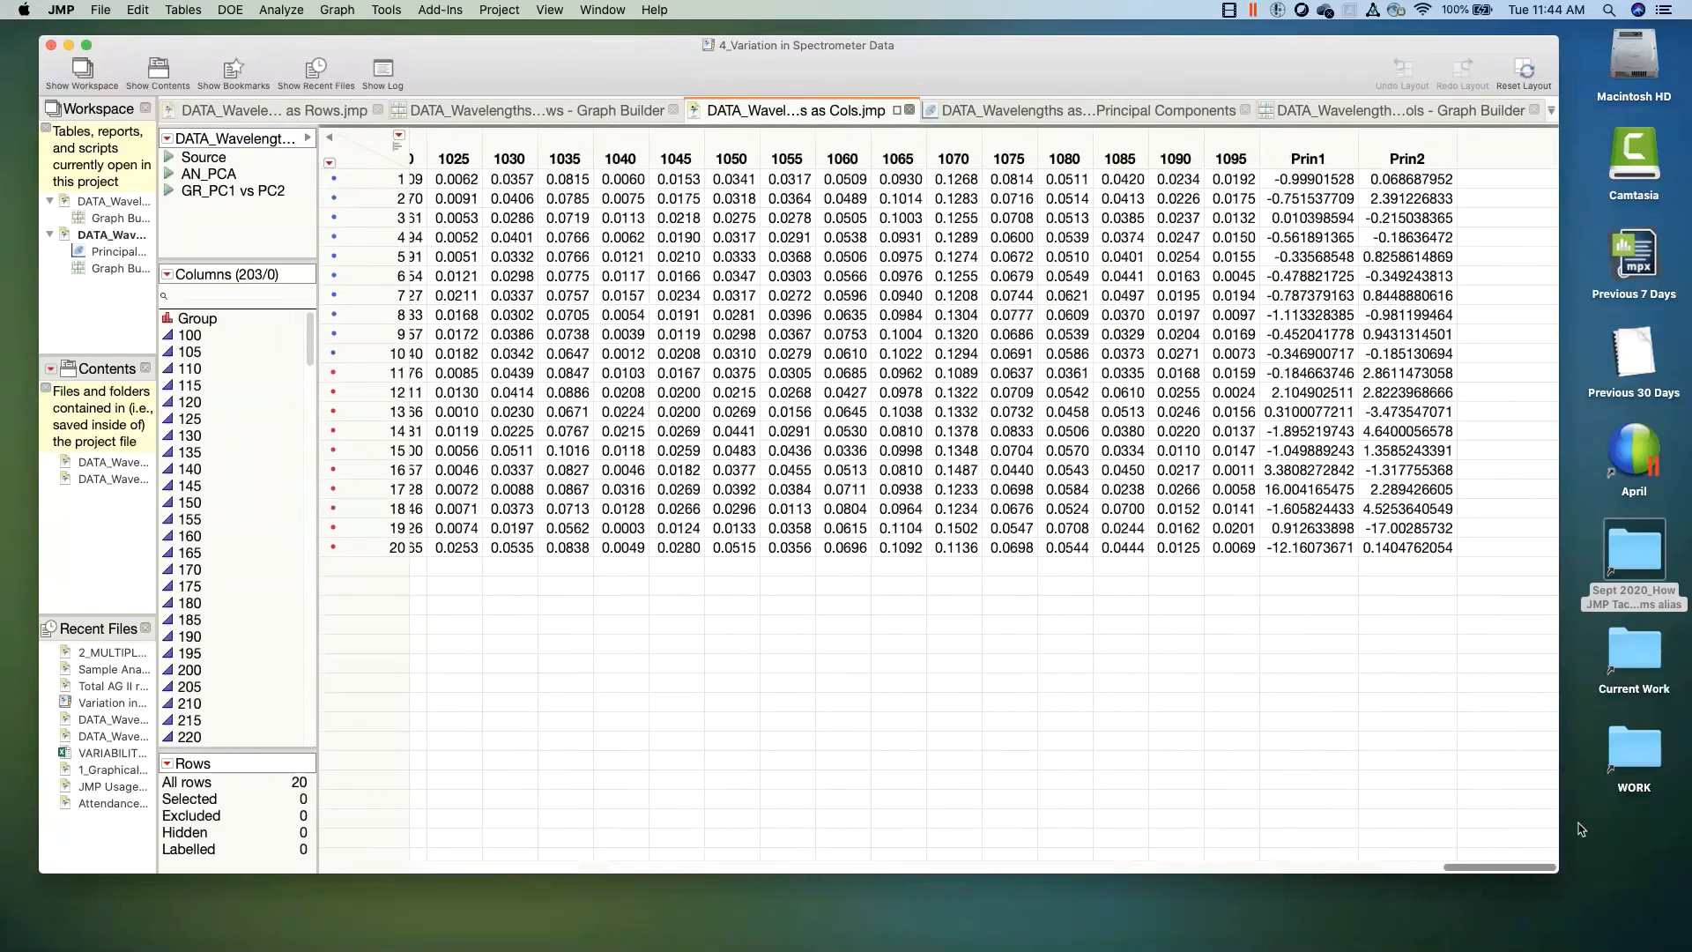
{"action": "left_click", "coordinate": [1339, 155]}
{"action": "left_click", "coordinate": [1393, 155], "text": "shift"}
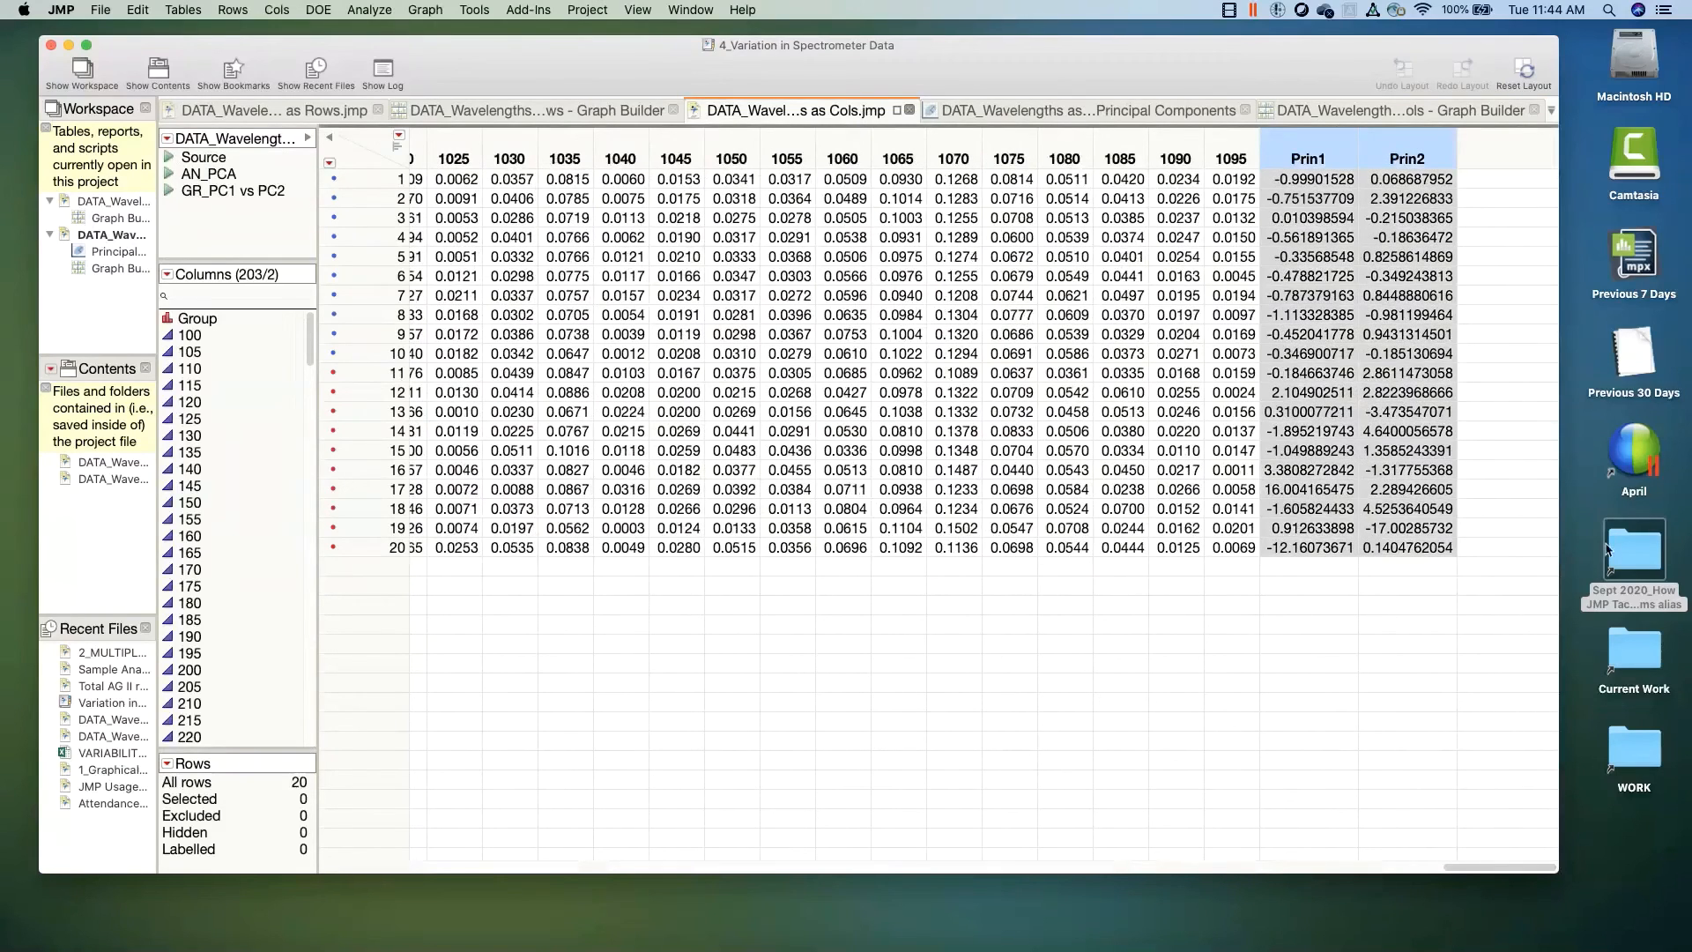
Step: Compare the Prin1 scores of Lab rows 1 to 10 with those of Mnfg rows 11 to 20, and clear the selection
{"action": "left_click", "coordinate": [1315, 182]}
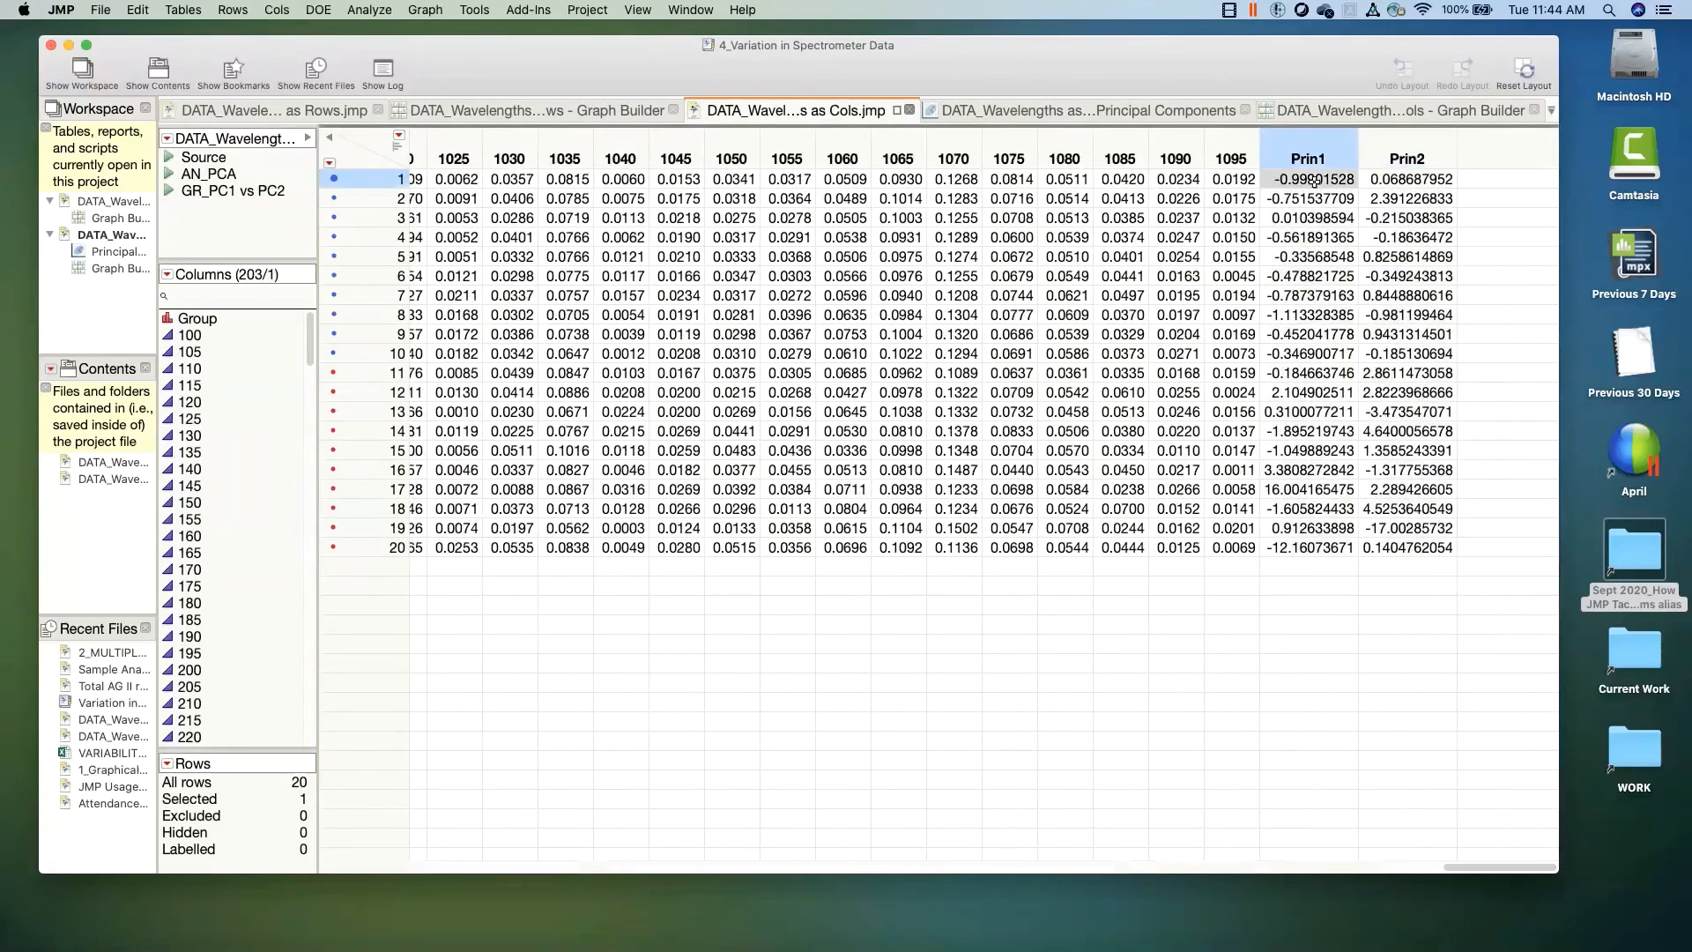
{"action": "left_click", "coordinate": [1316, 353], "text": "shift"}
{"action": "left_click", "coordinate": [1318, 372]}
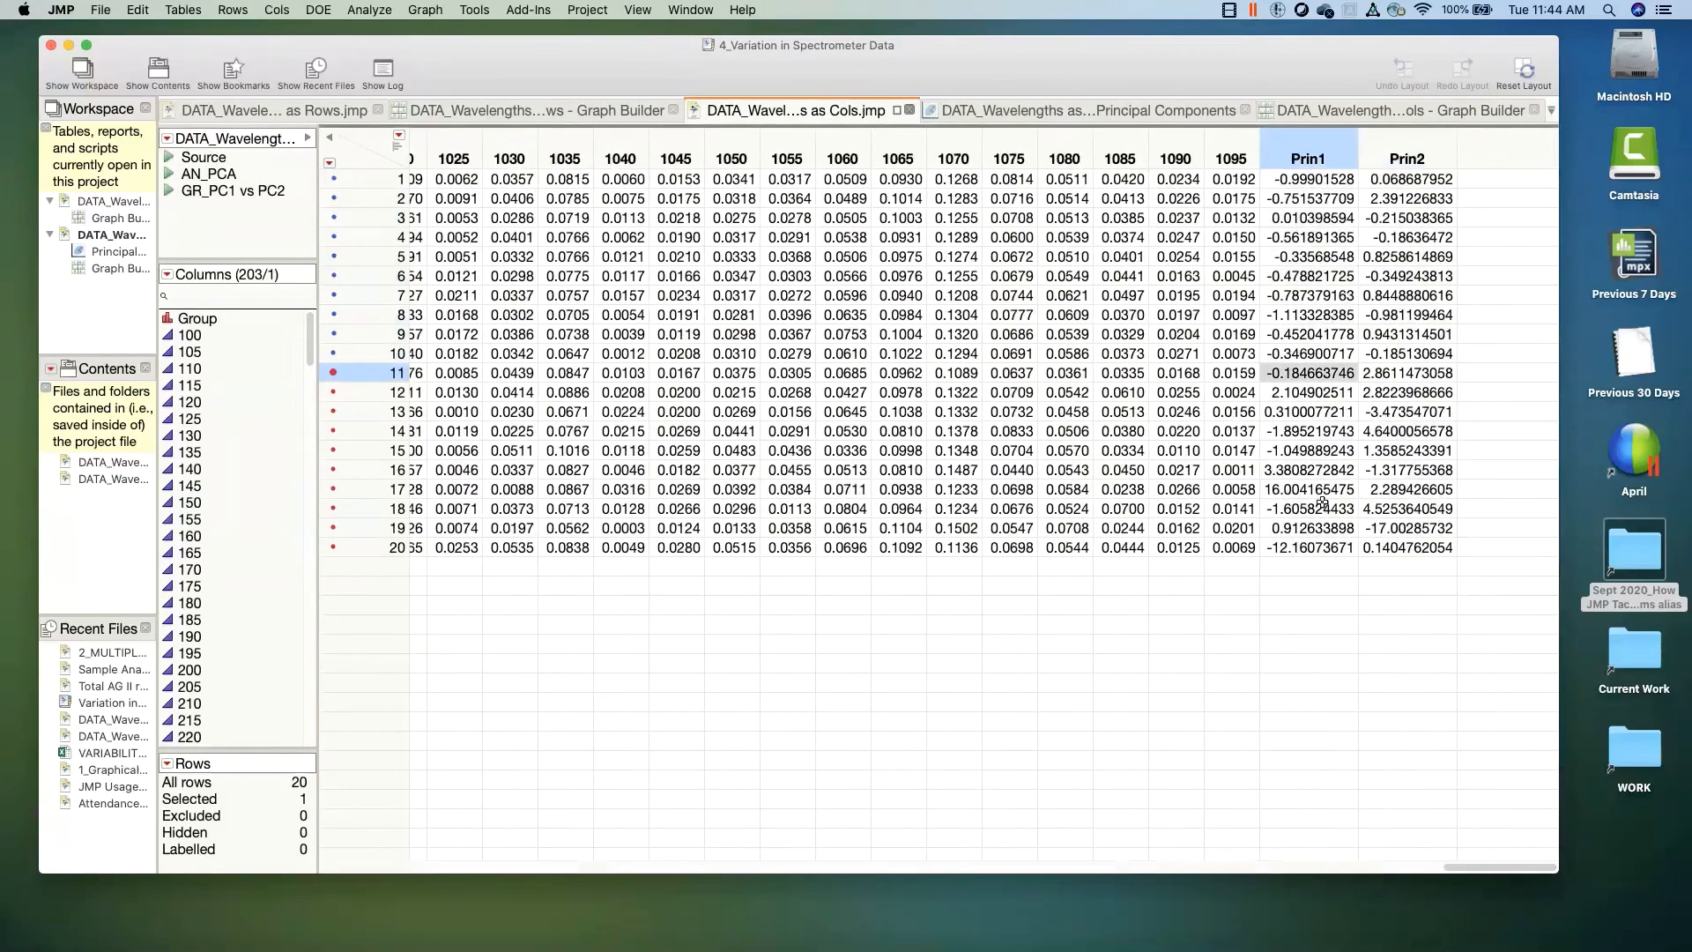
{"action": "left_click", "coordinate": [1313, 547], "text": "shift"}
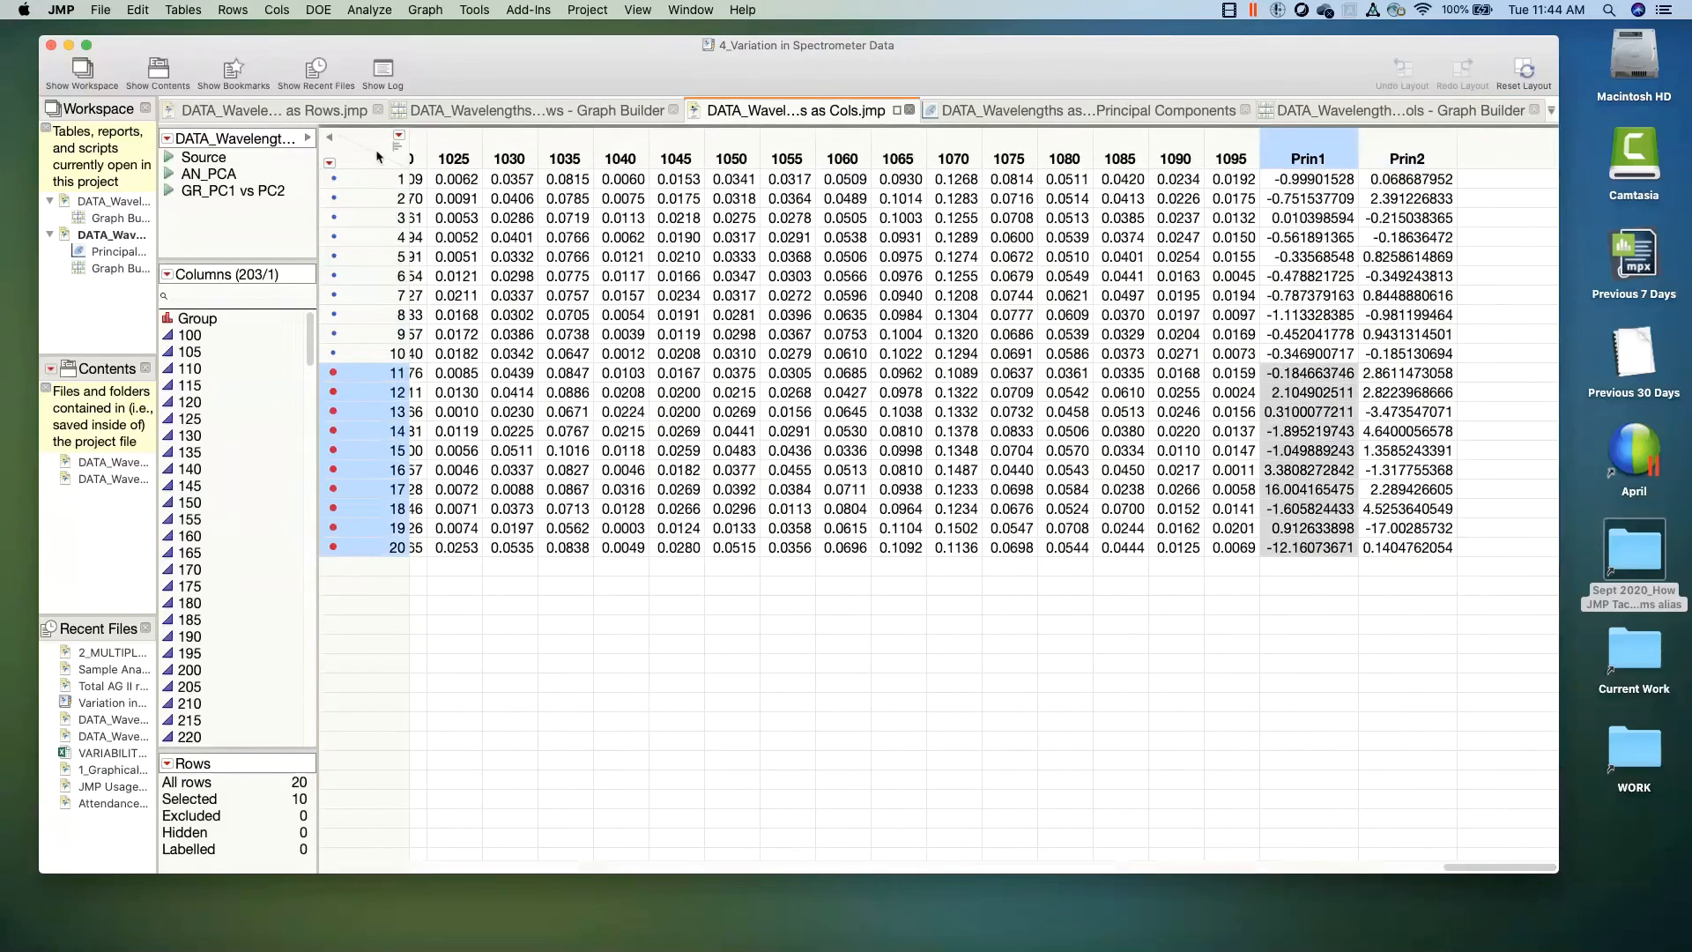
{"action": "left_click", "coordinate": [346, 160]}
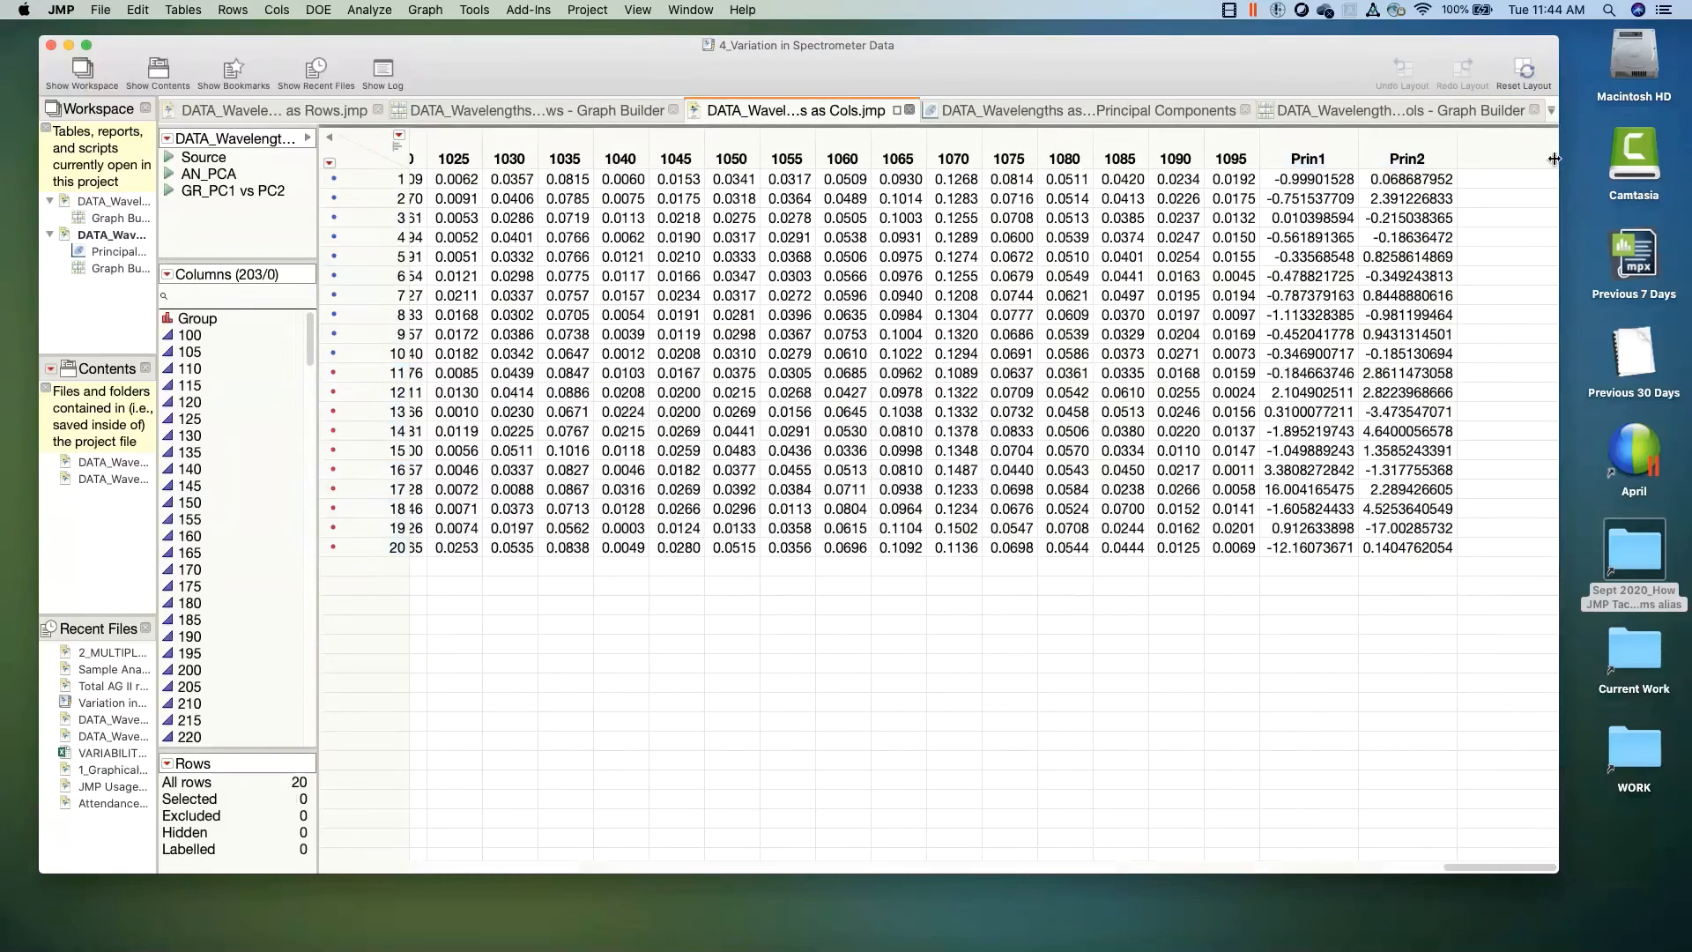
Step: Examine the first Lab row's wavelength values one by one from 100 through 185, and select its Prin1 score
{"action": "left_click_drag", "start_coordinate": [1470, 869], "coordinate": [364, 900]}
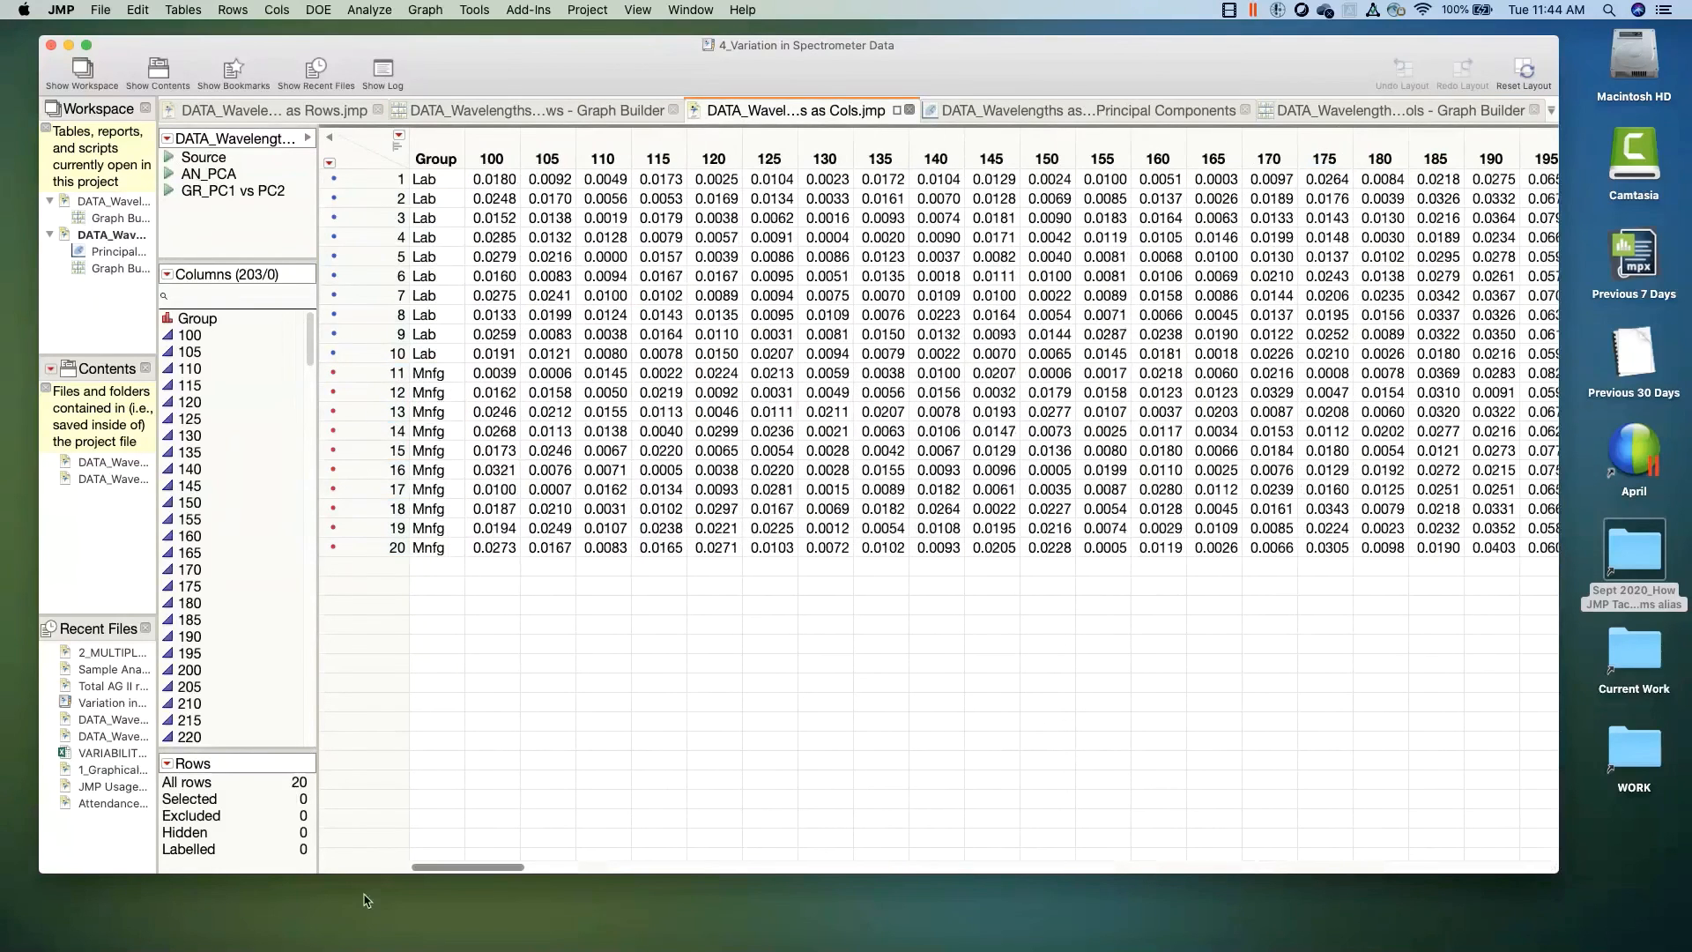
{"action": "left_click", "coordinate": [494, 181]}
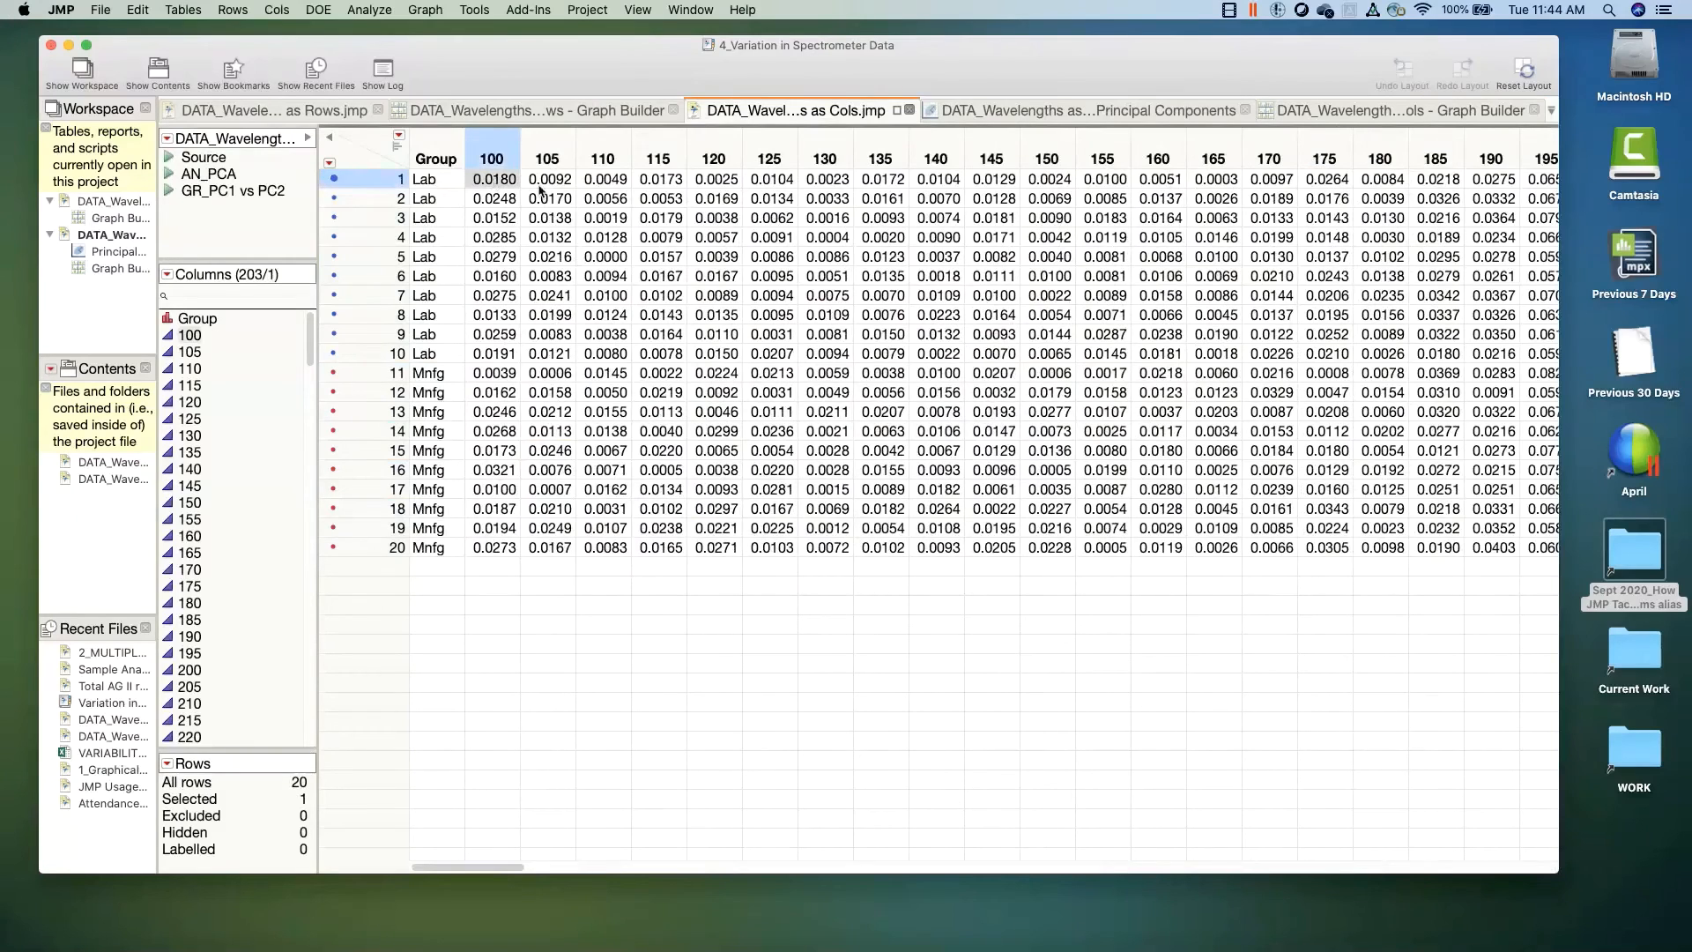
{"action": "left_click", "coordinate": [541, 186]}
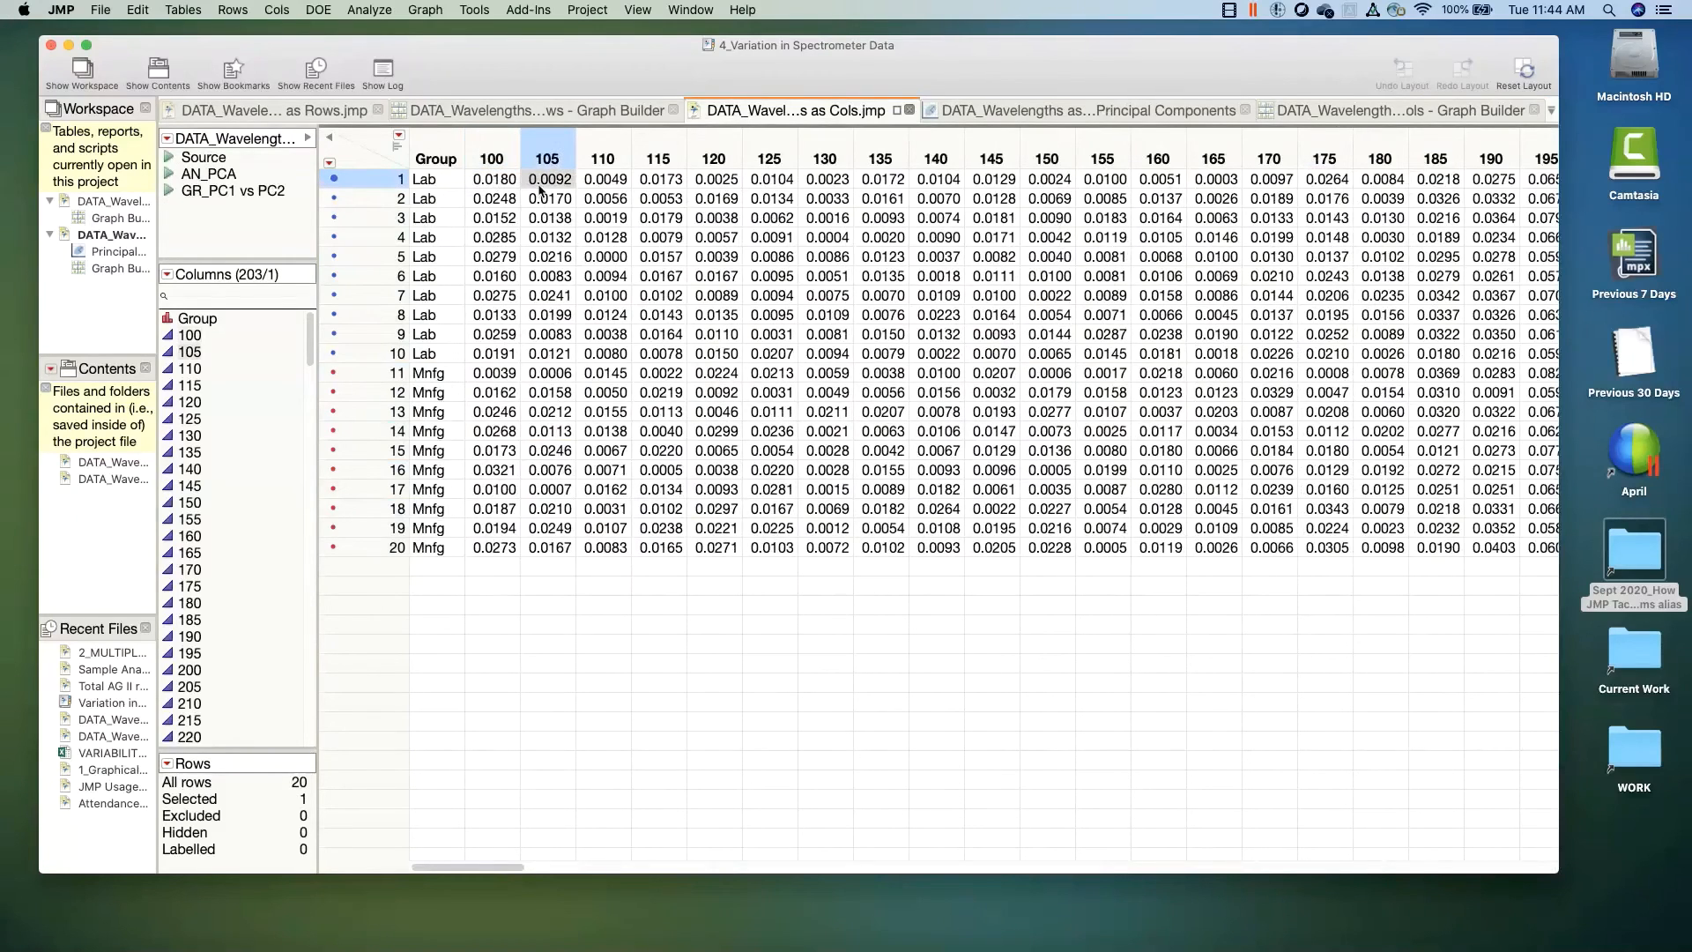
{"action": "key", "text": "Right"}
{"action": "key", "text": "Right"}
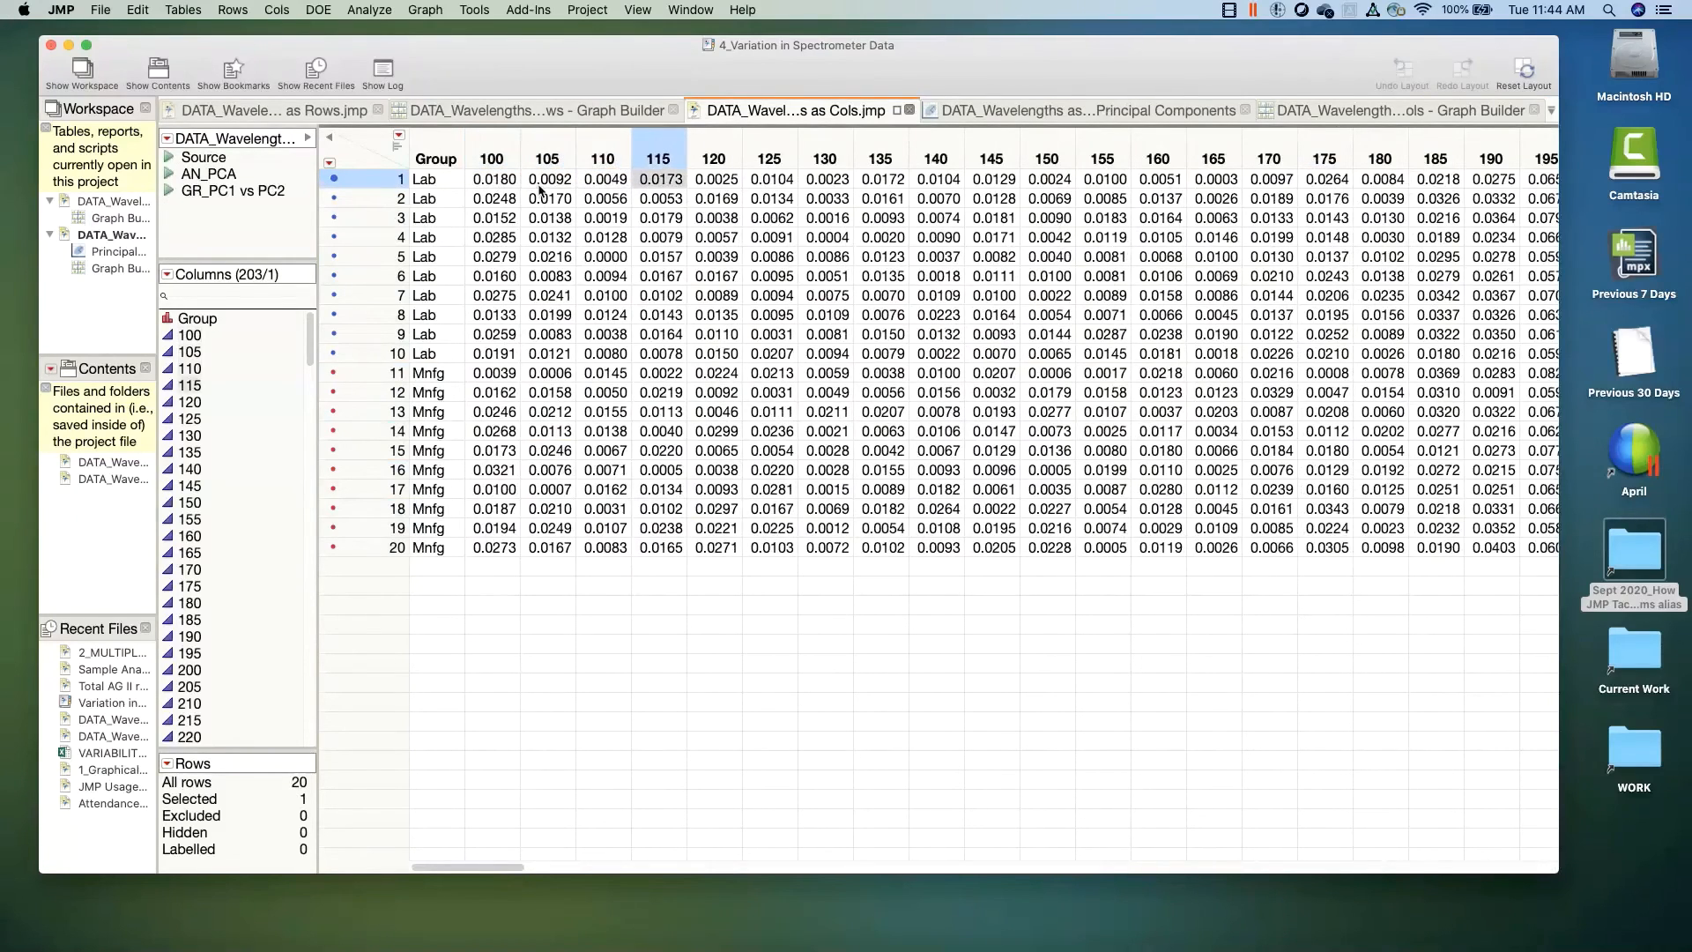
{"action": "key", "text": "Right"}
{"action": "key", "text": "Right"}
{"action": "key", "text": "Right"}
{"action": "key", "text": "Right"}
{"action": "key", "text": "Right"}
{"action": "key", "text": "Right"}
{"action": "key", "text": "Right"}
{"action": "key", "text": "Right"}
{"action": "key", "text": "Right"}
{"action": "key", "text": "Right"}
{"action": "key", "text": "Right"}
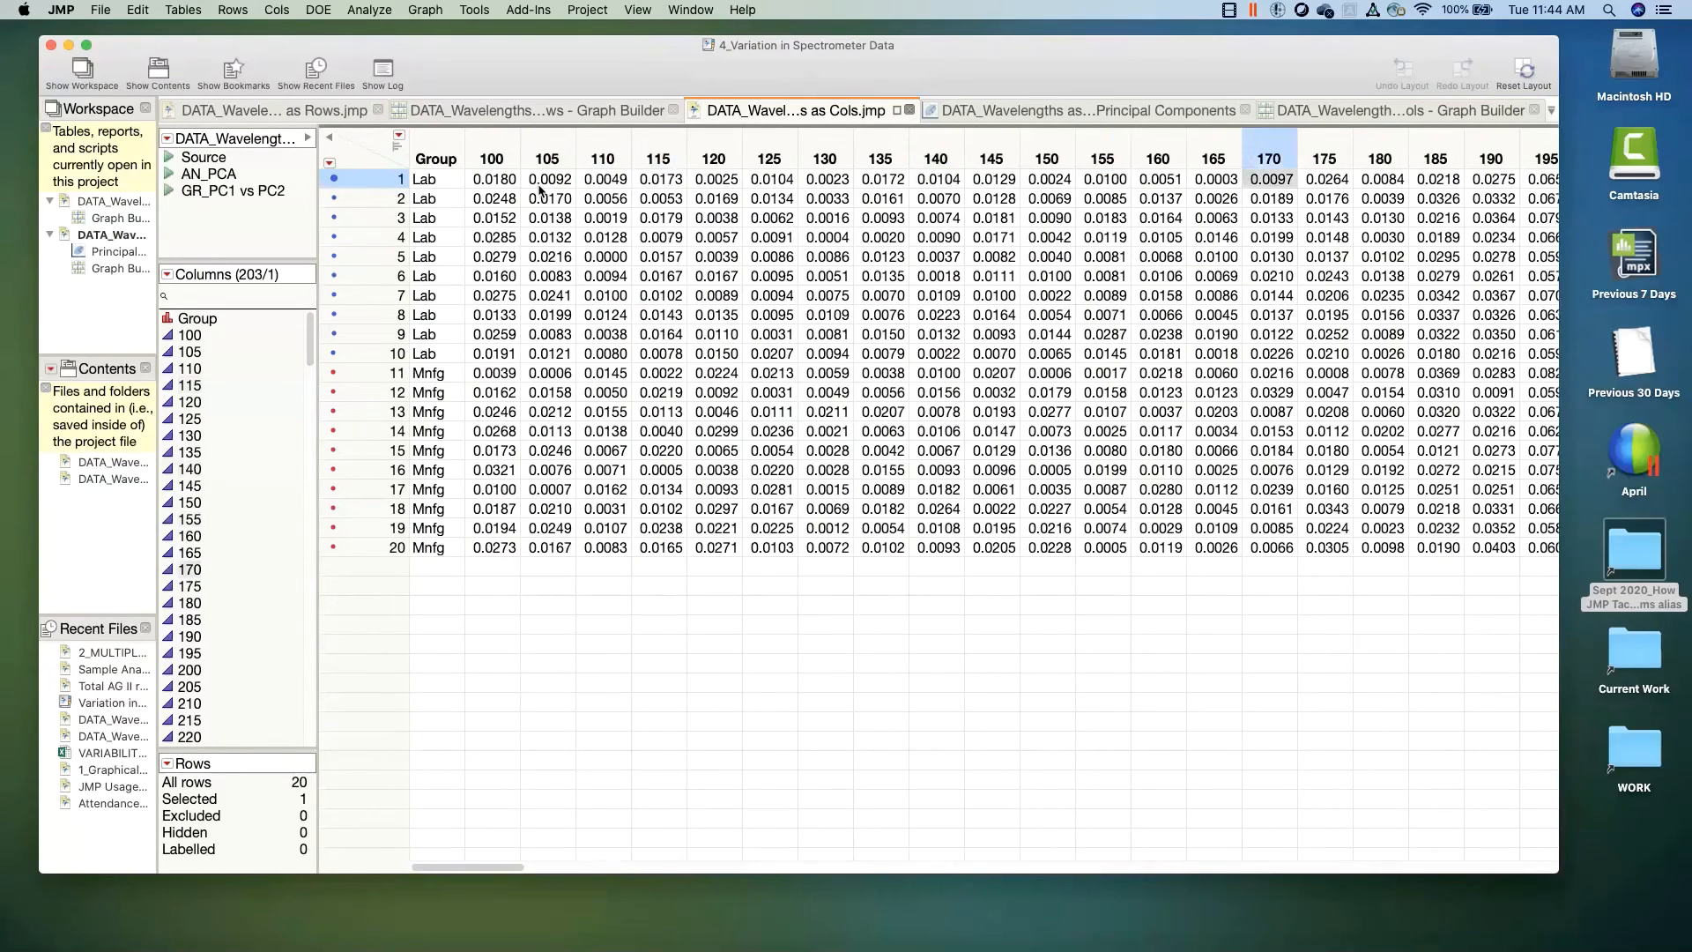
{"action": "key", "text": "Right"}
{"action": "key", "text": "Right"}
{"action": "key", "text": "Right"}
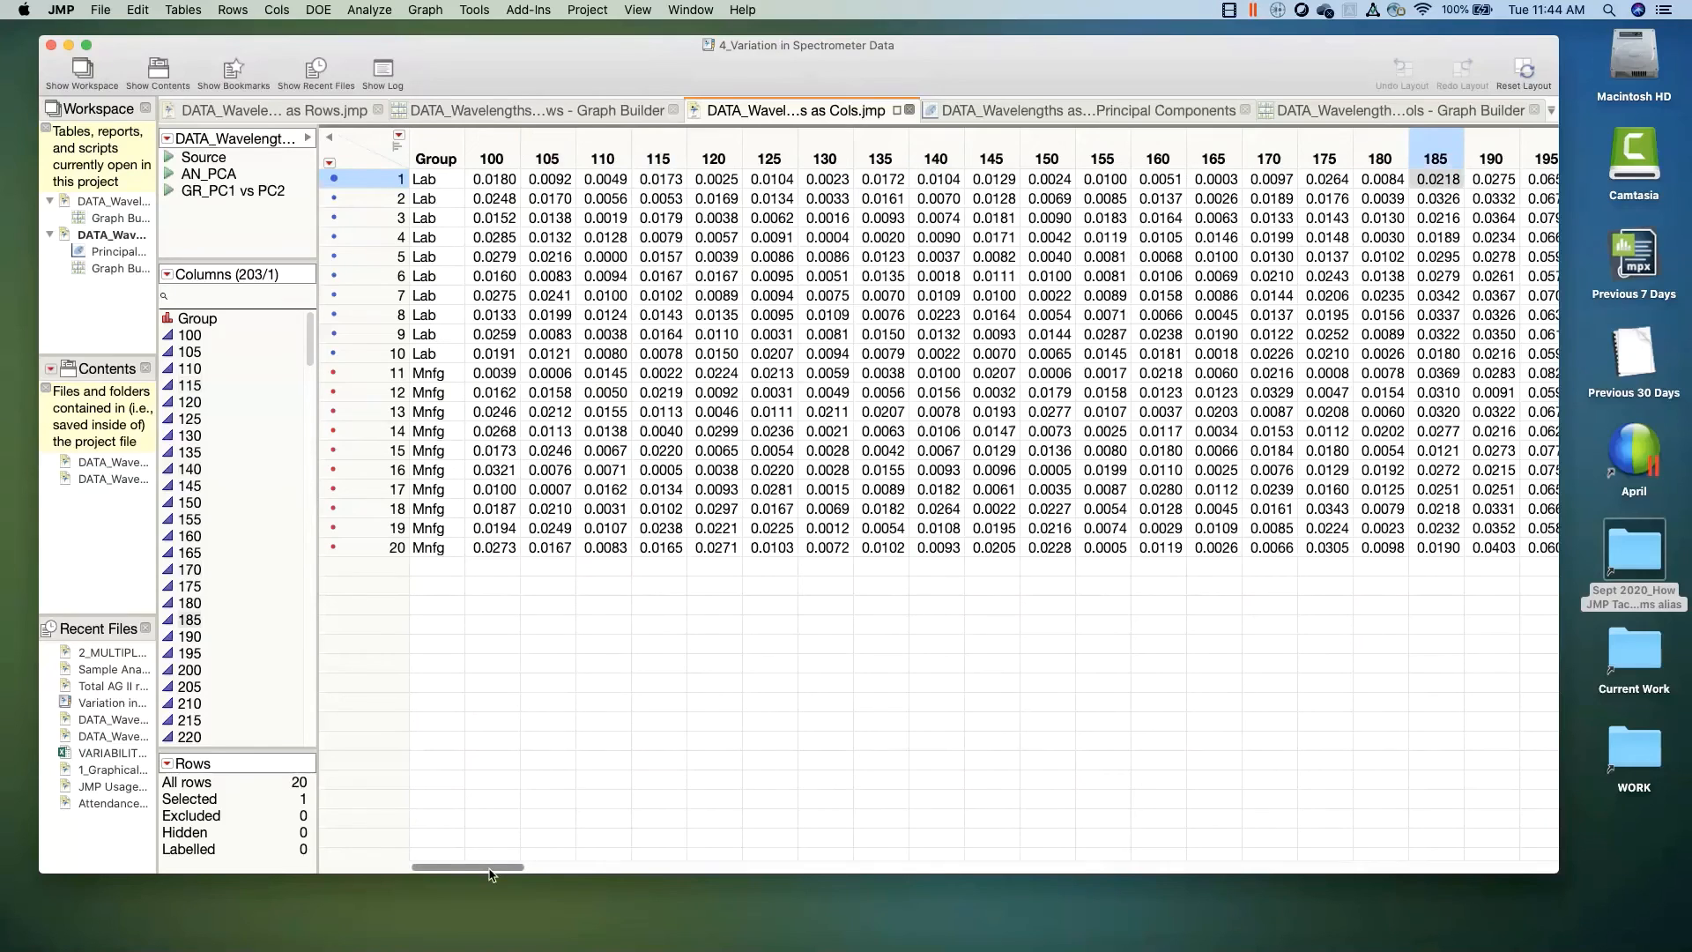
{"action": "left_click_drag", "start_coordinate": [491, 874], "coordinate": [1523, 872]}
{"action": "left_click", "coordinate": [1336, 179]}
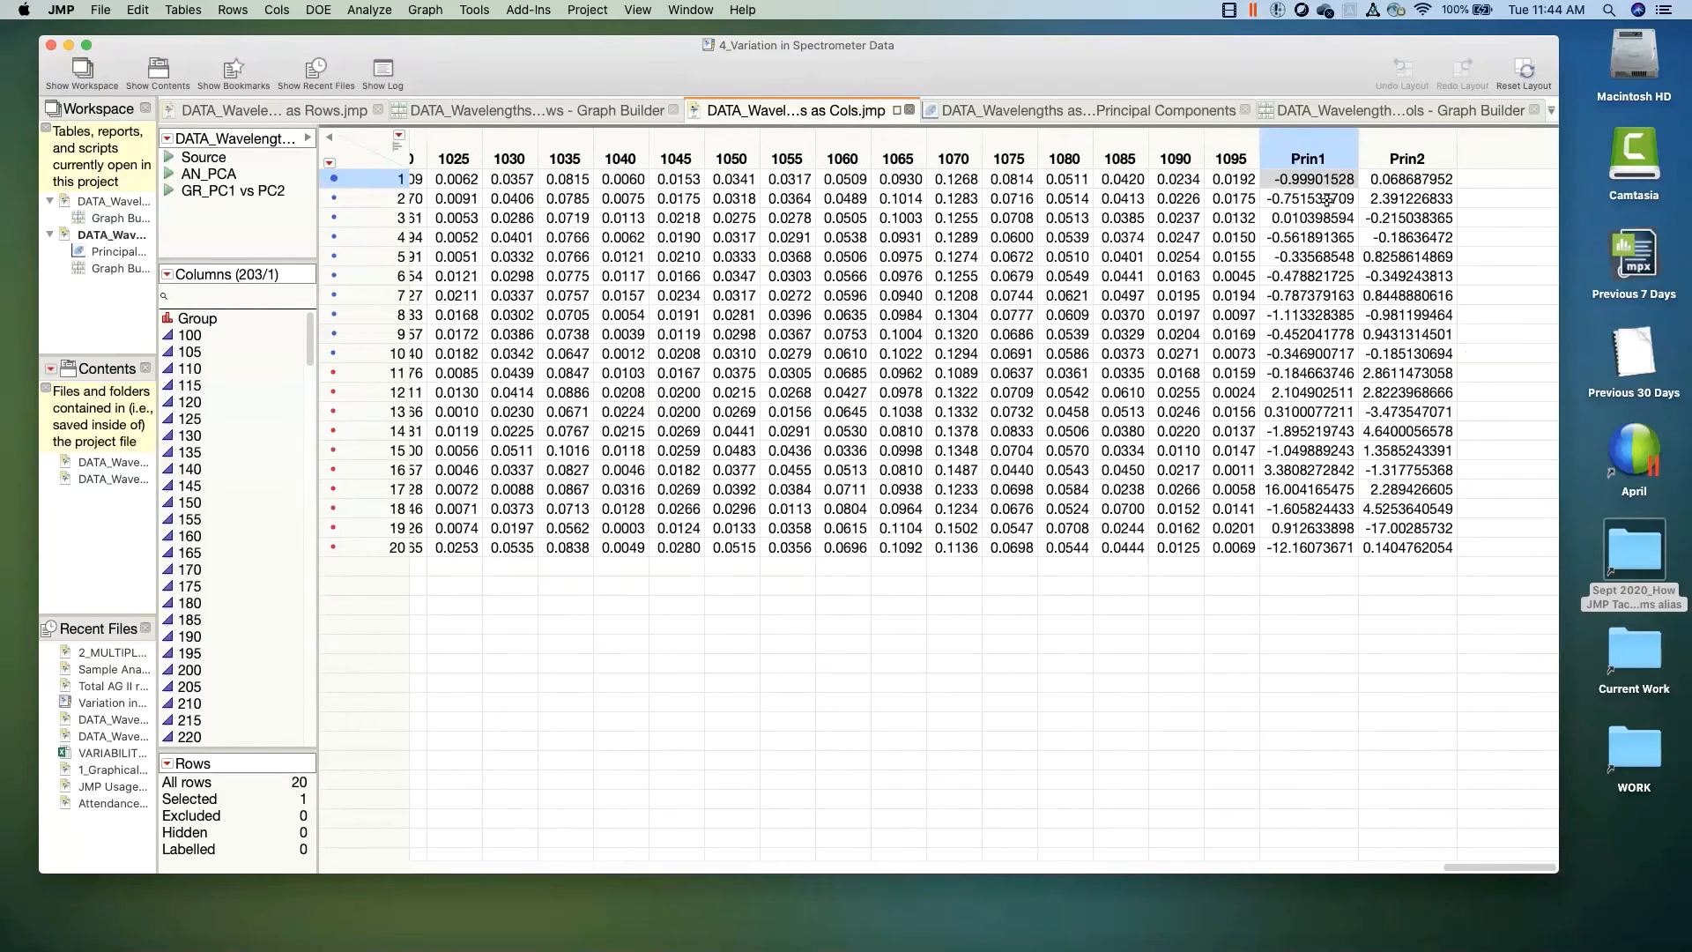
Step: Go through the Prin1 scores of the Lab rows down to row 7, and clear the selection
{"action": "left_click", "coordinate": [1327, 219]}
{"action": "left_click", "coordinate": [1331, 256]}
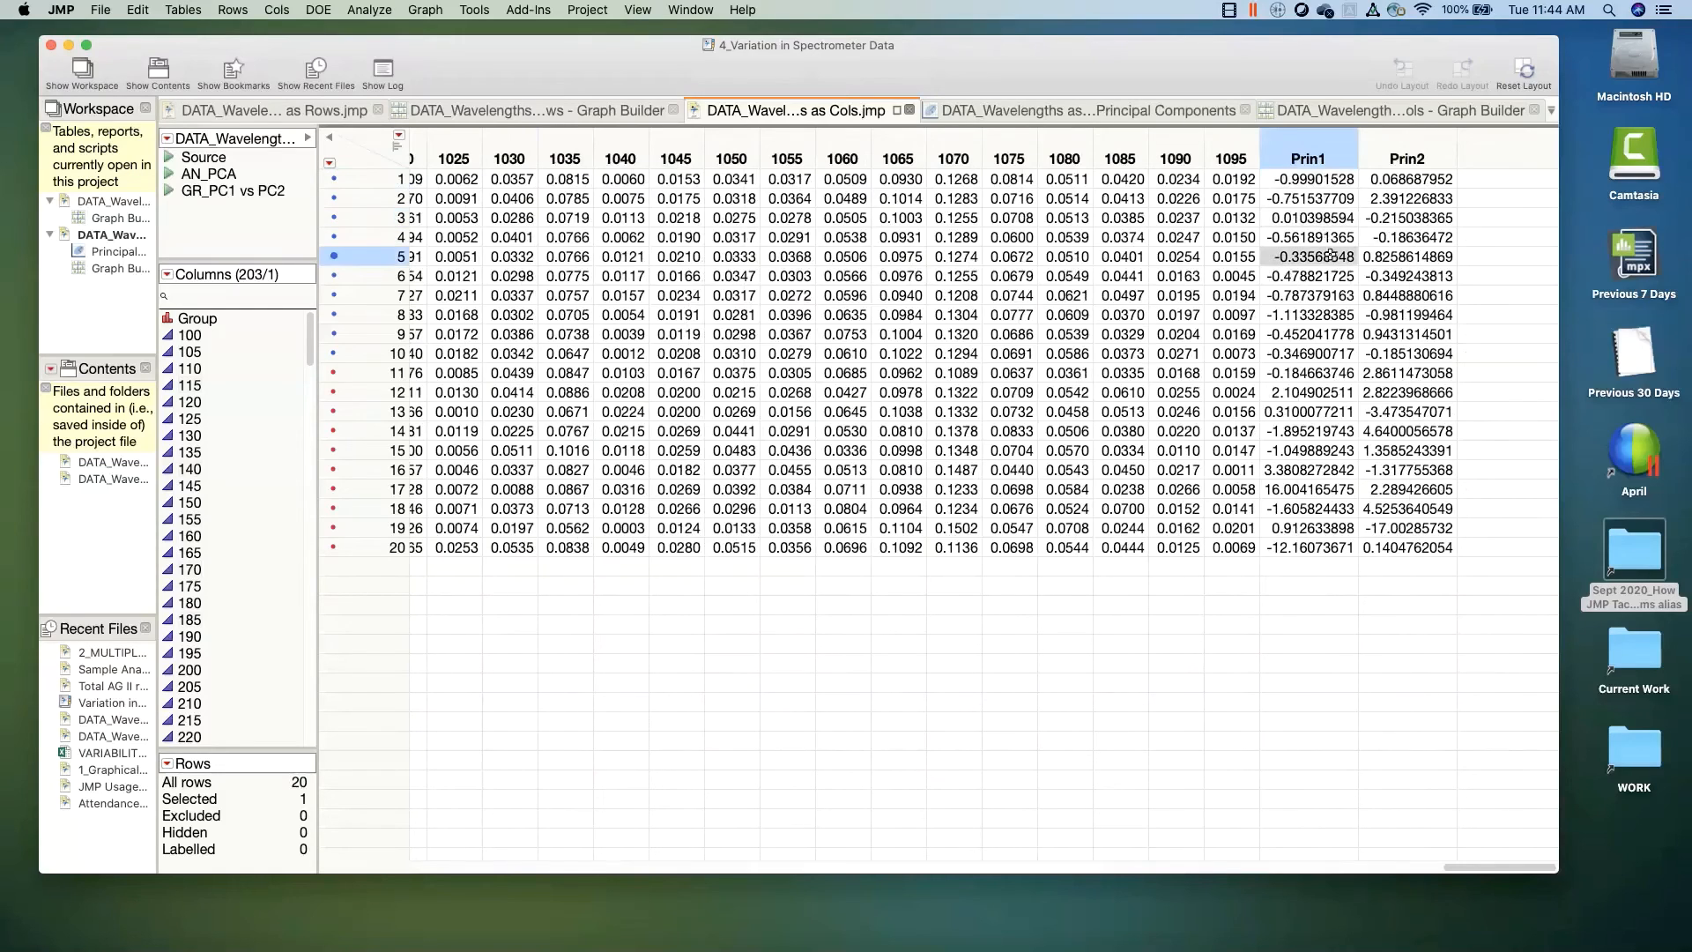
{"action": "left_click", "coordinate": [1330, 276]}
{"action": "left_click", "coordinate": [1329, 294]}
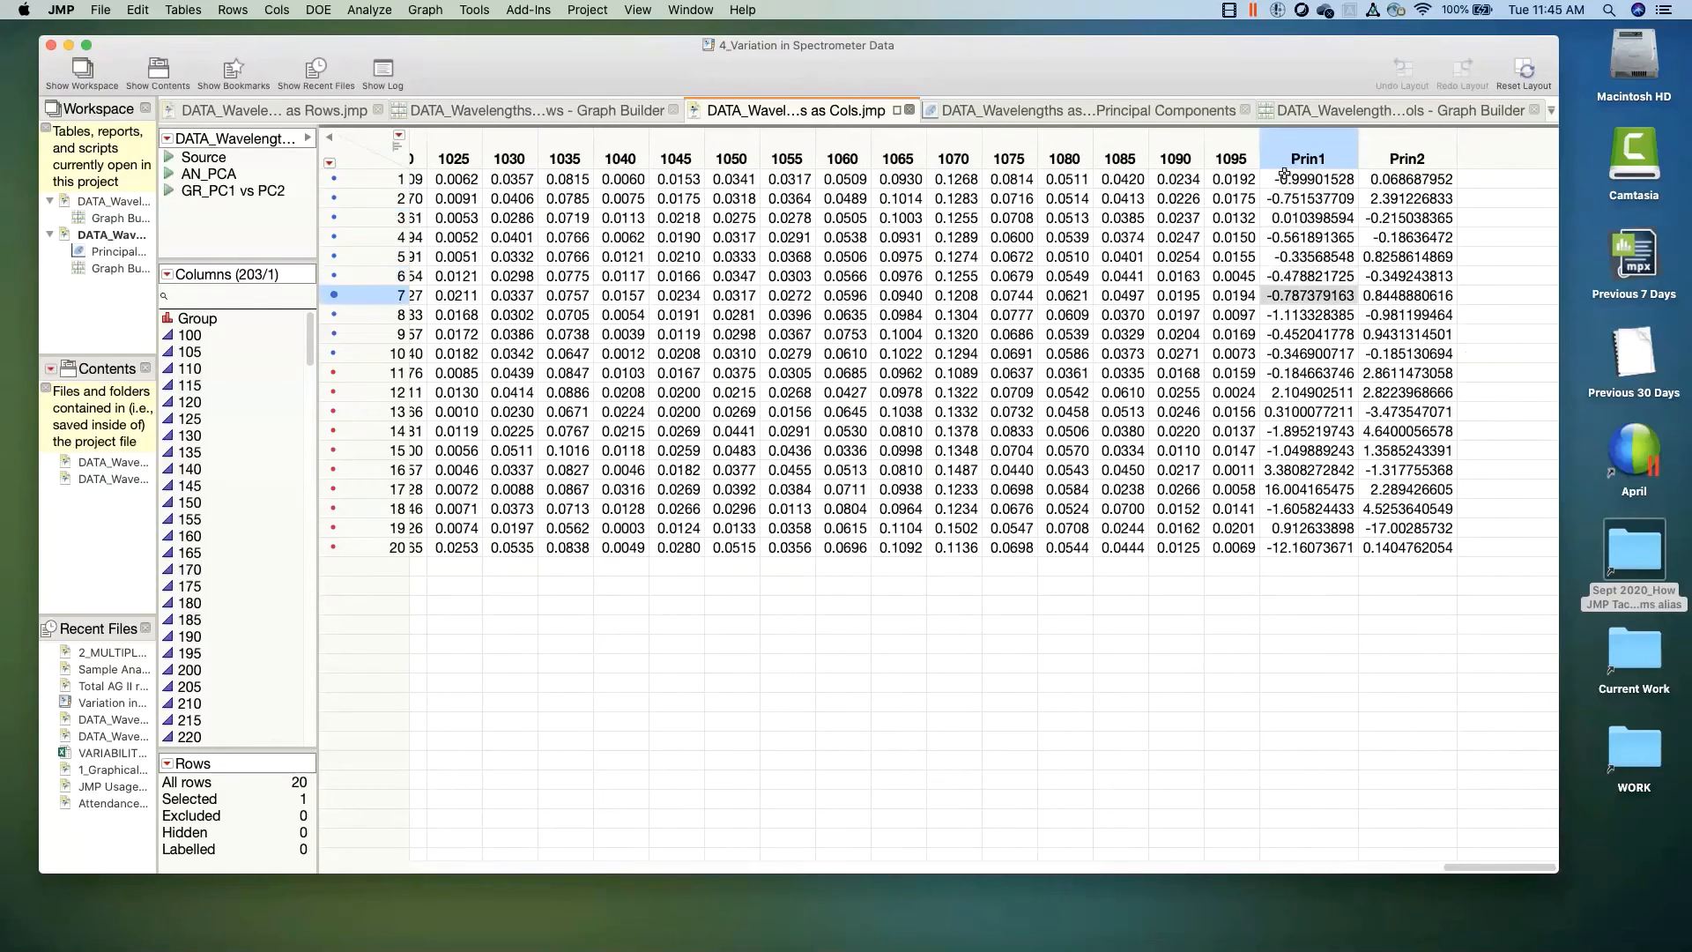
{"action": "left_click", "coordinate": [385, 152]}
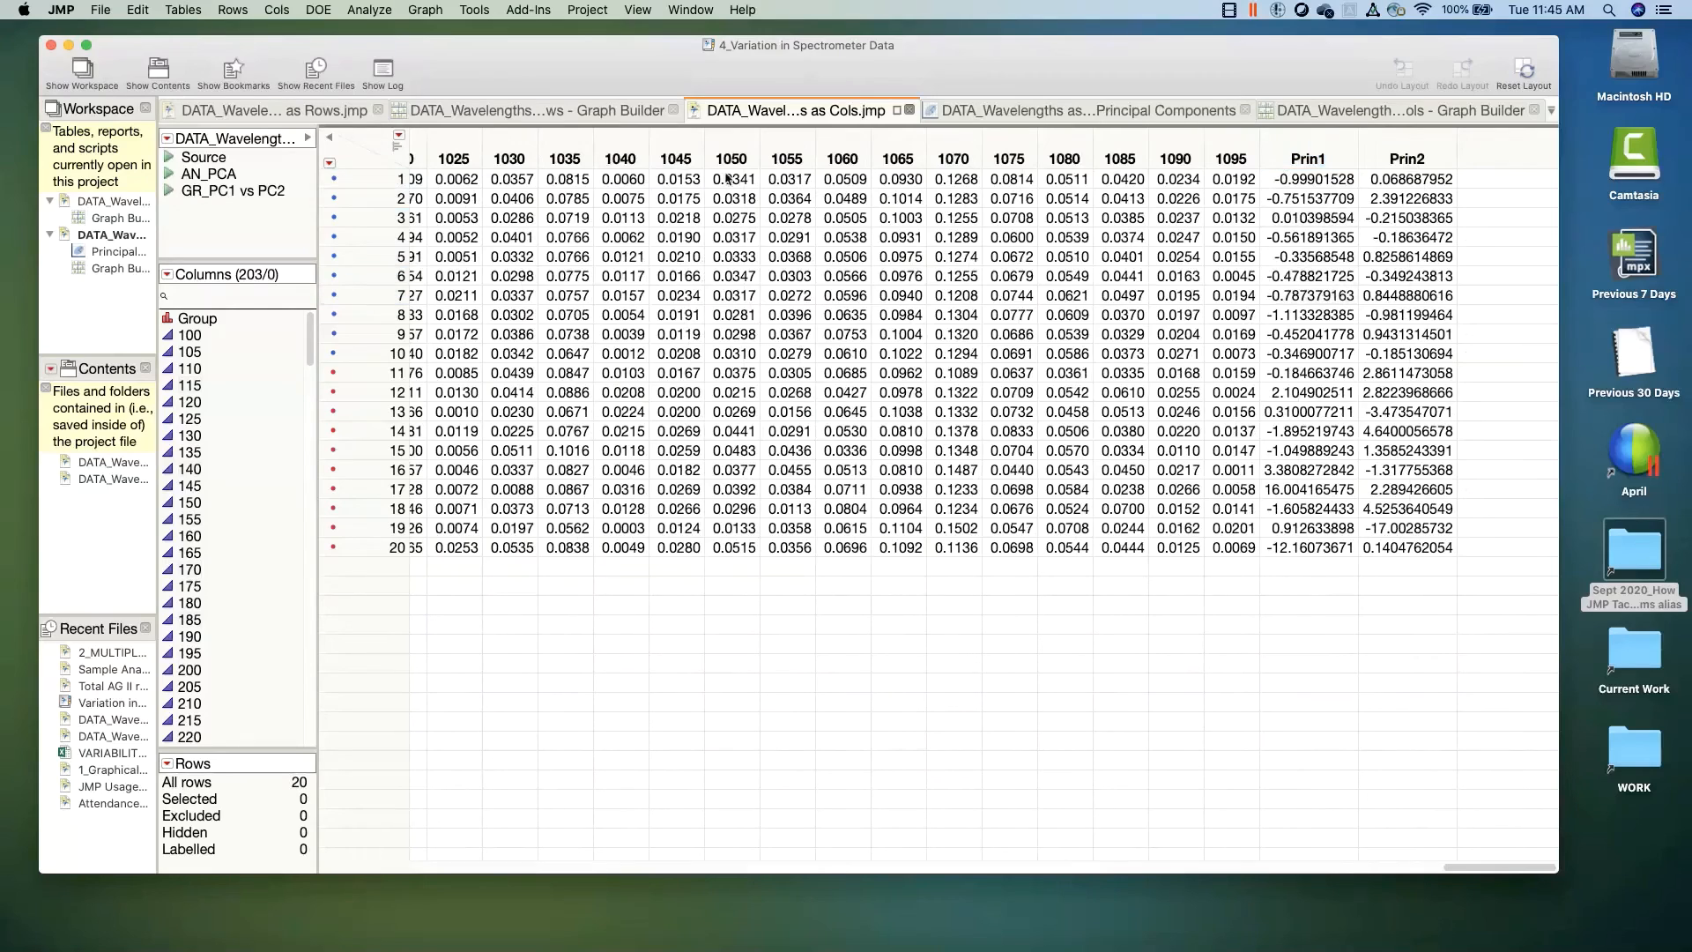
Step: Compare the Prin1 and Prin2 score columns by selecting them alternately, ending with Prin2
{"action": "left_click", "coordinate": [1381, 152]}
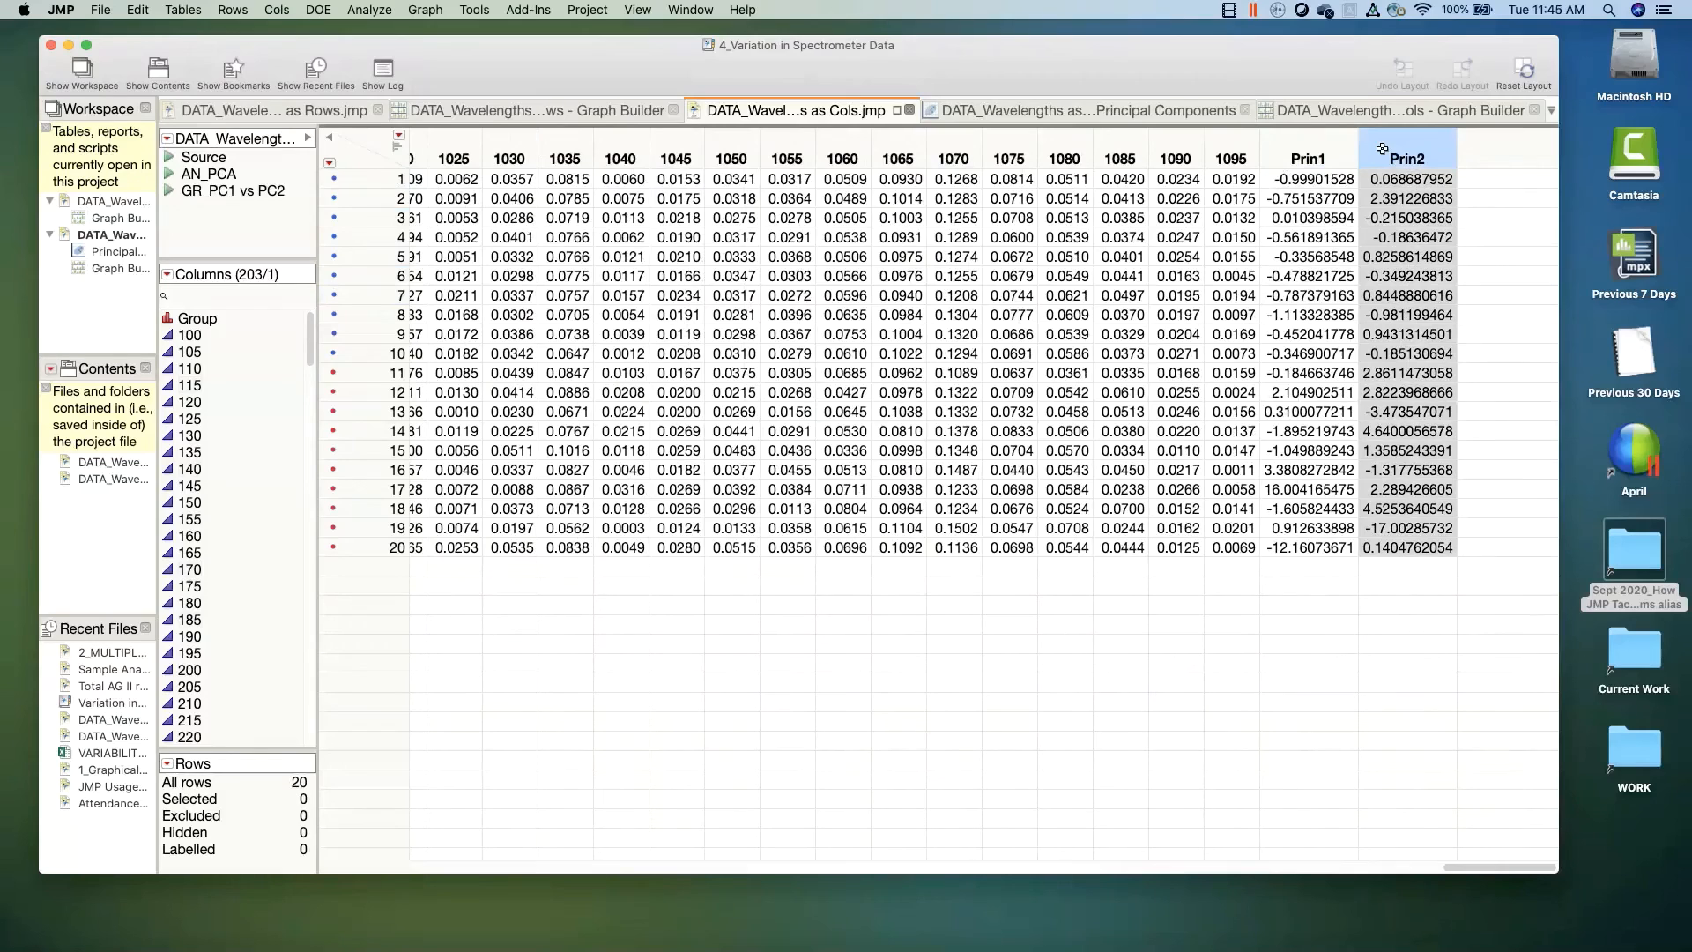
{"action": "left_click", "coordinate": [1301, 143]}
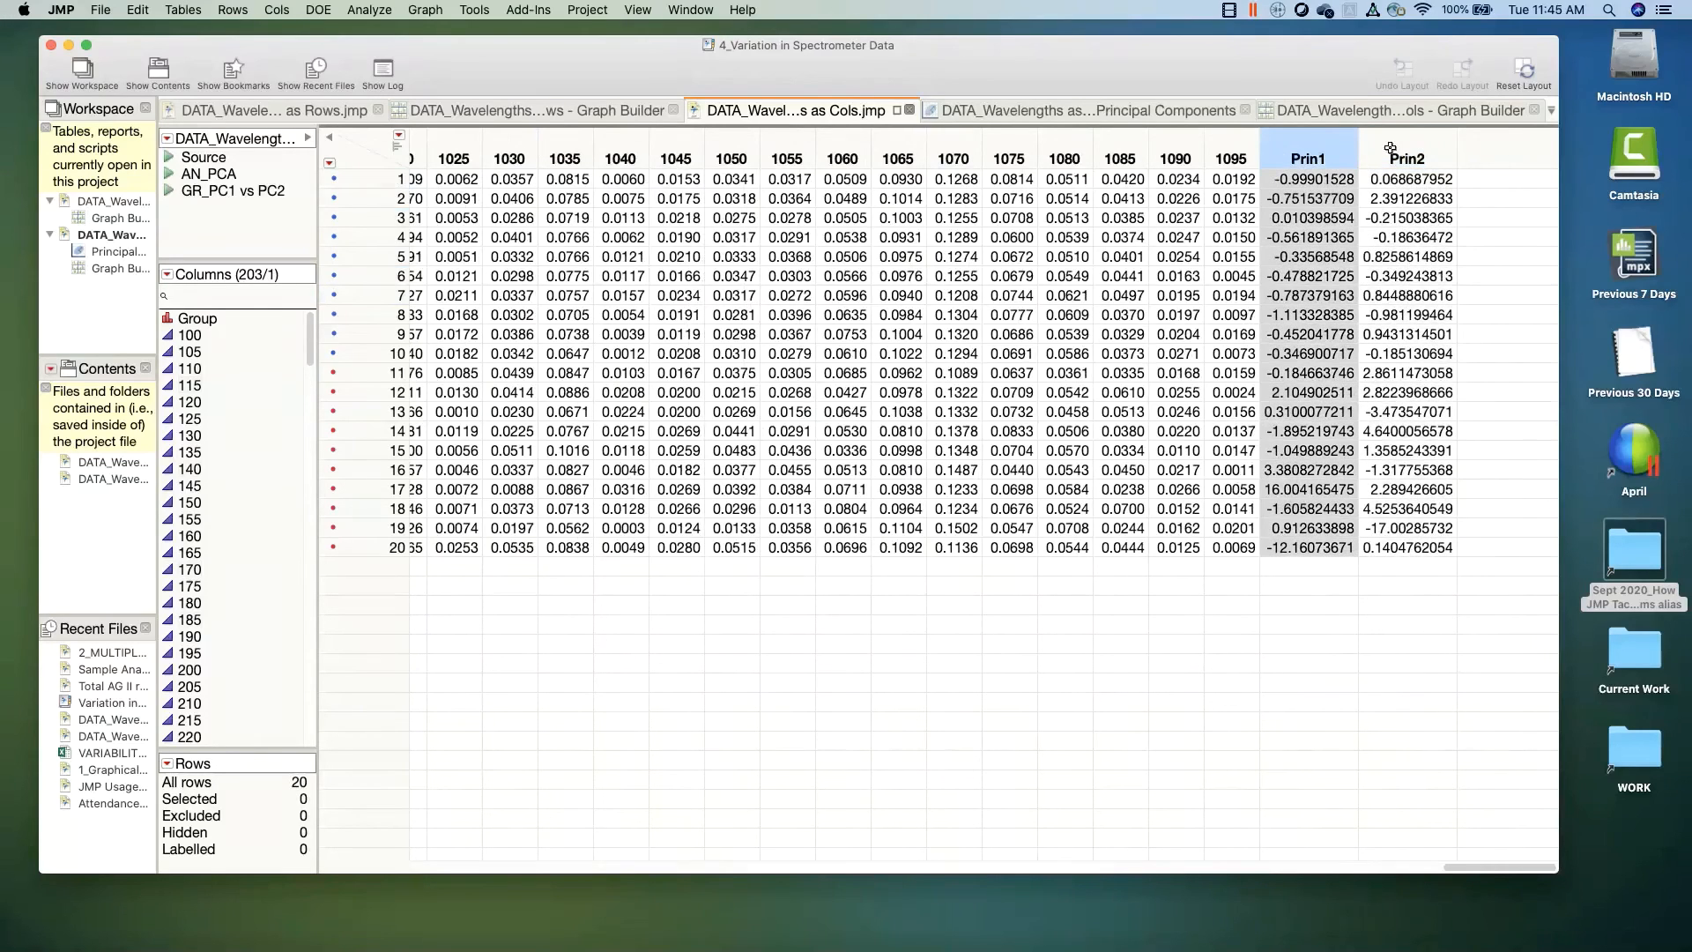
{"action": "left_click", "coordinate": [1390, 148]}
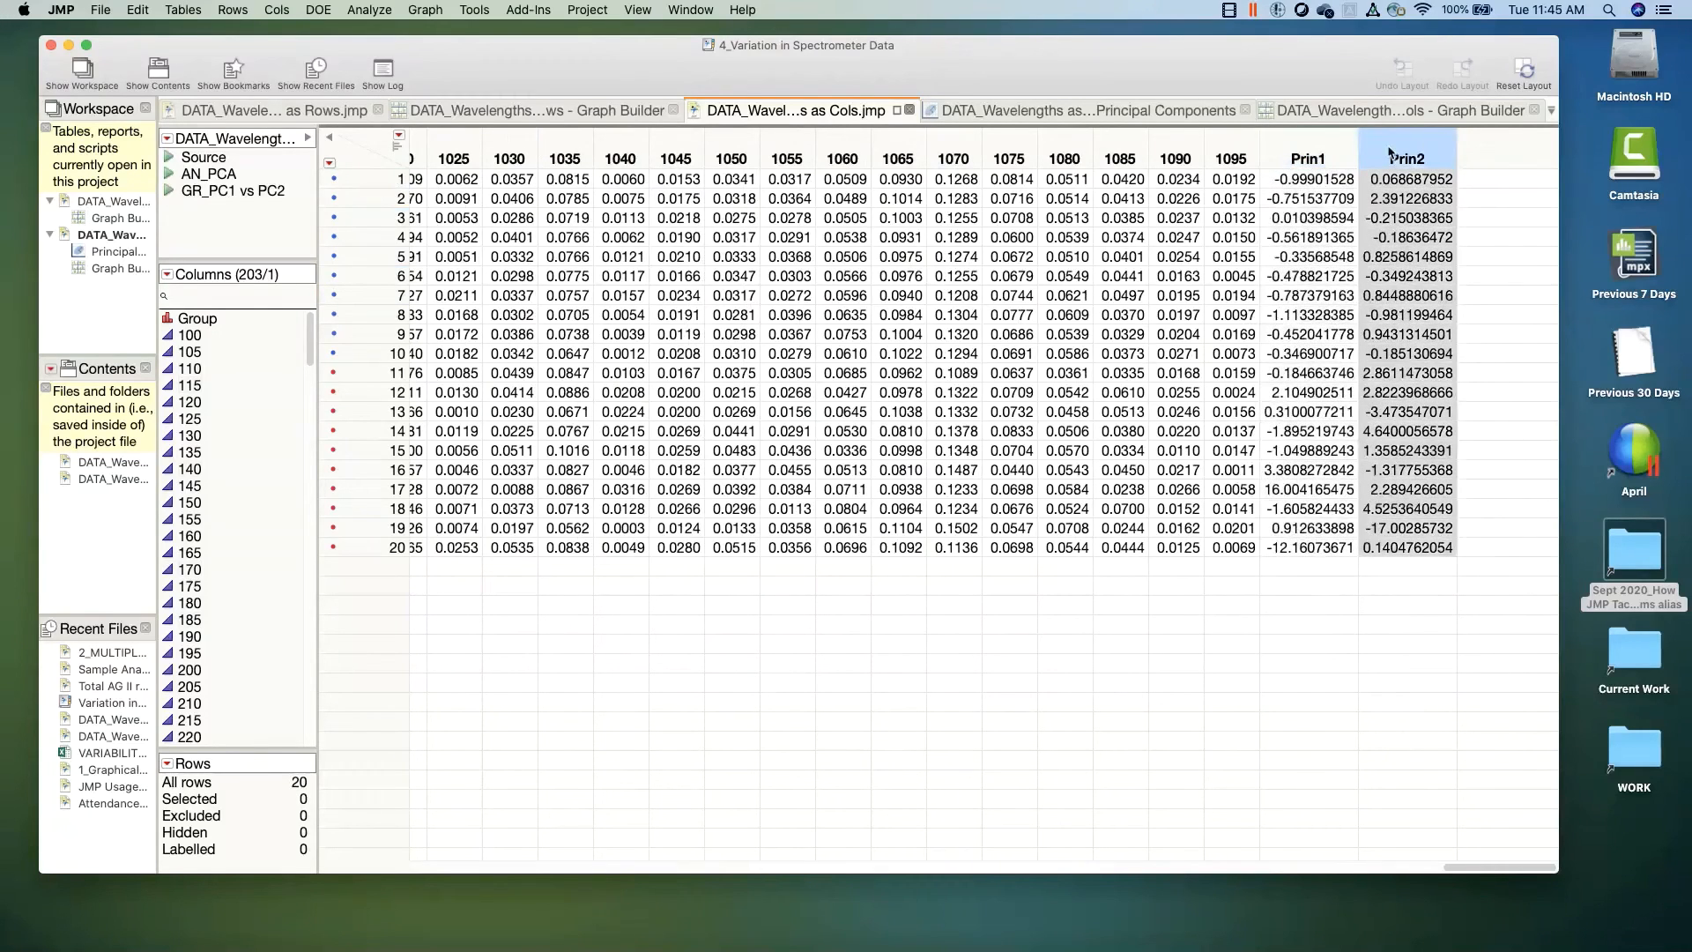
{"action": "left_click", "coordinate": [1325, 146]}
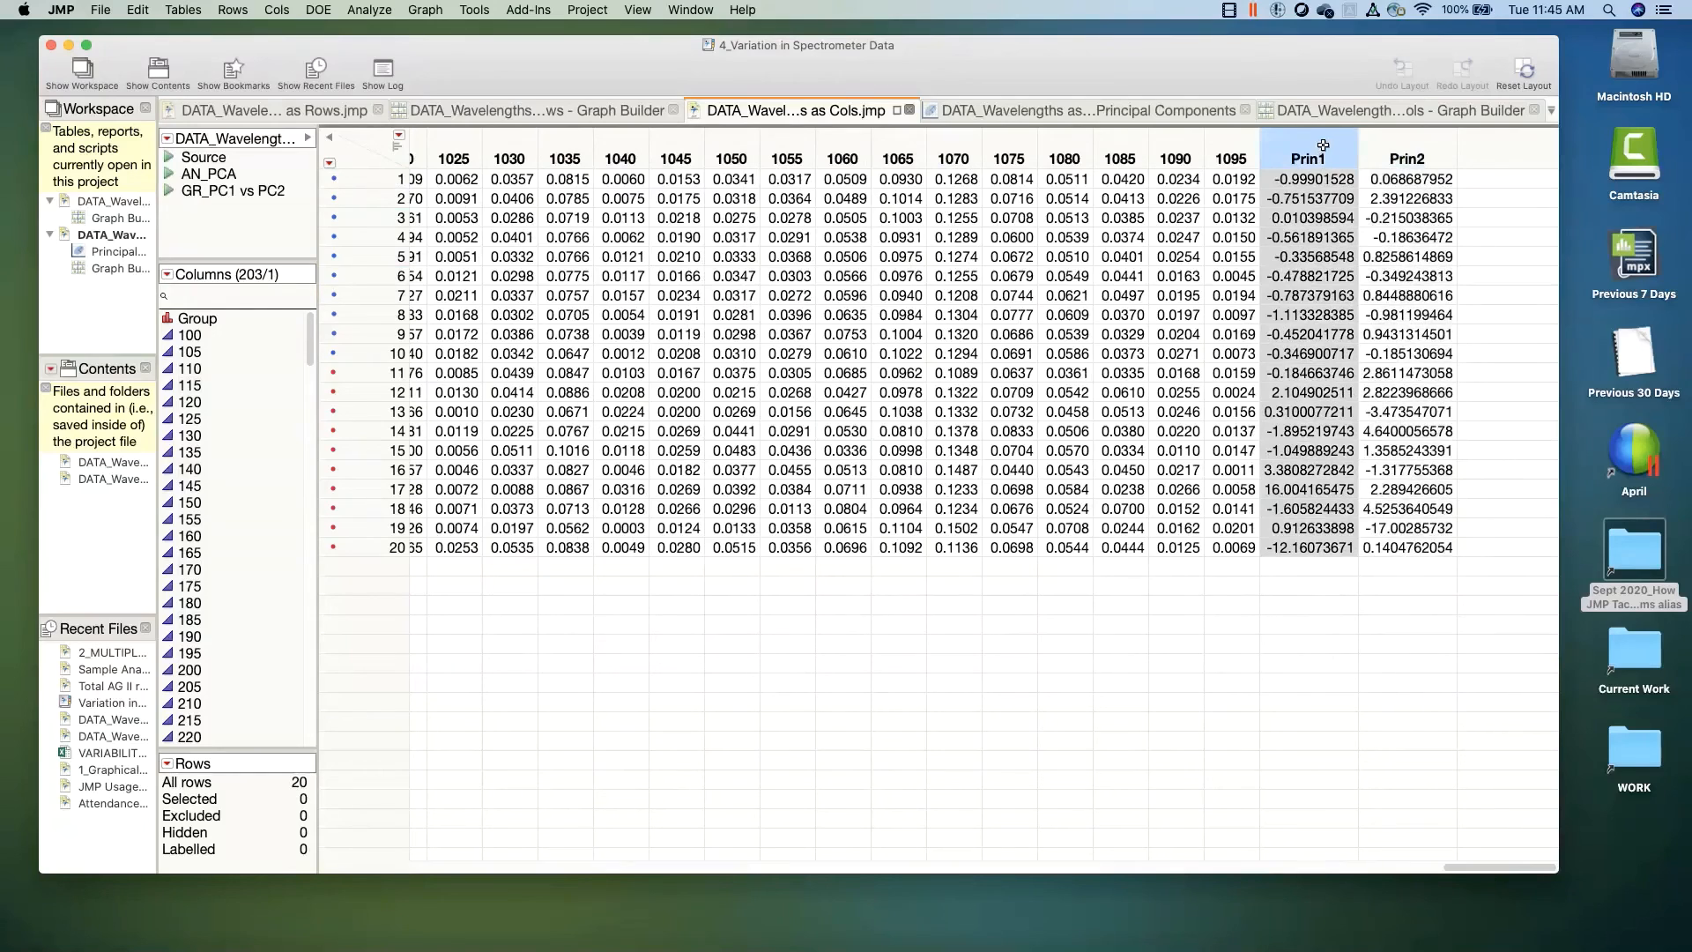
{"action": "left_click", "coordinate": [1384, 148]}
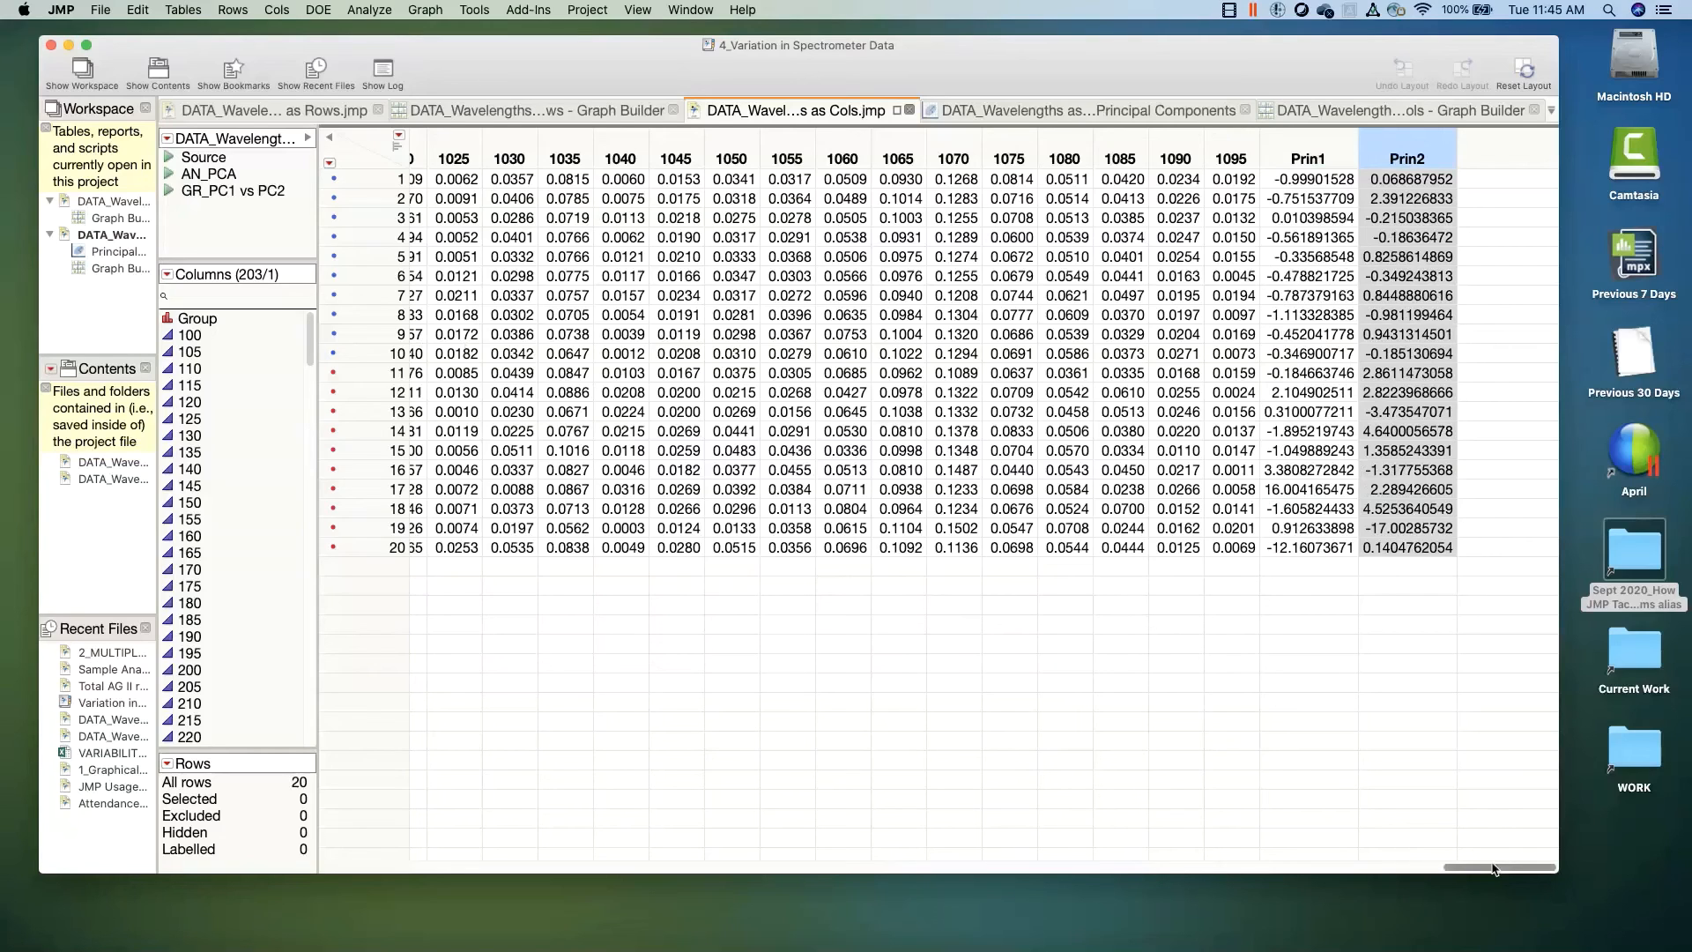
Step: Go back through the wavelength columns one by one from 1095 to 995, and clear the selection
{"action": "left_click", "coordinate": [1237, 138]}
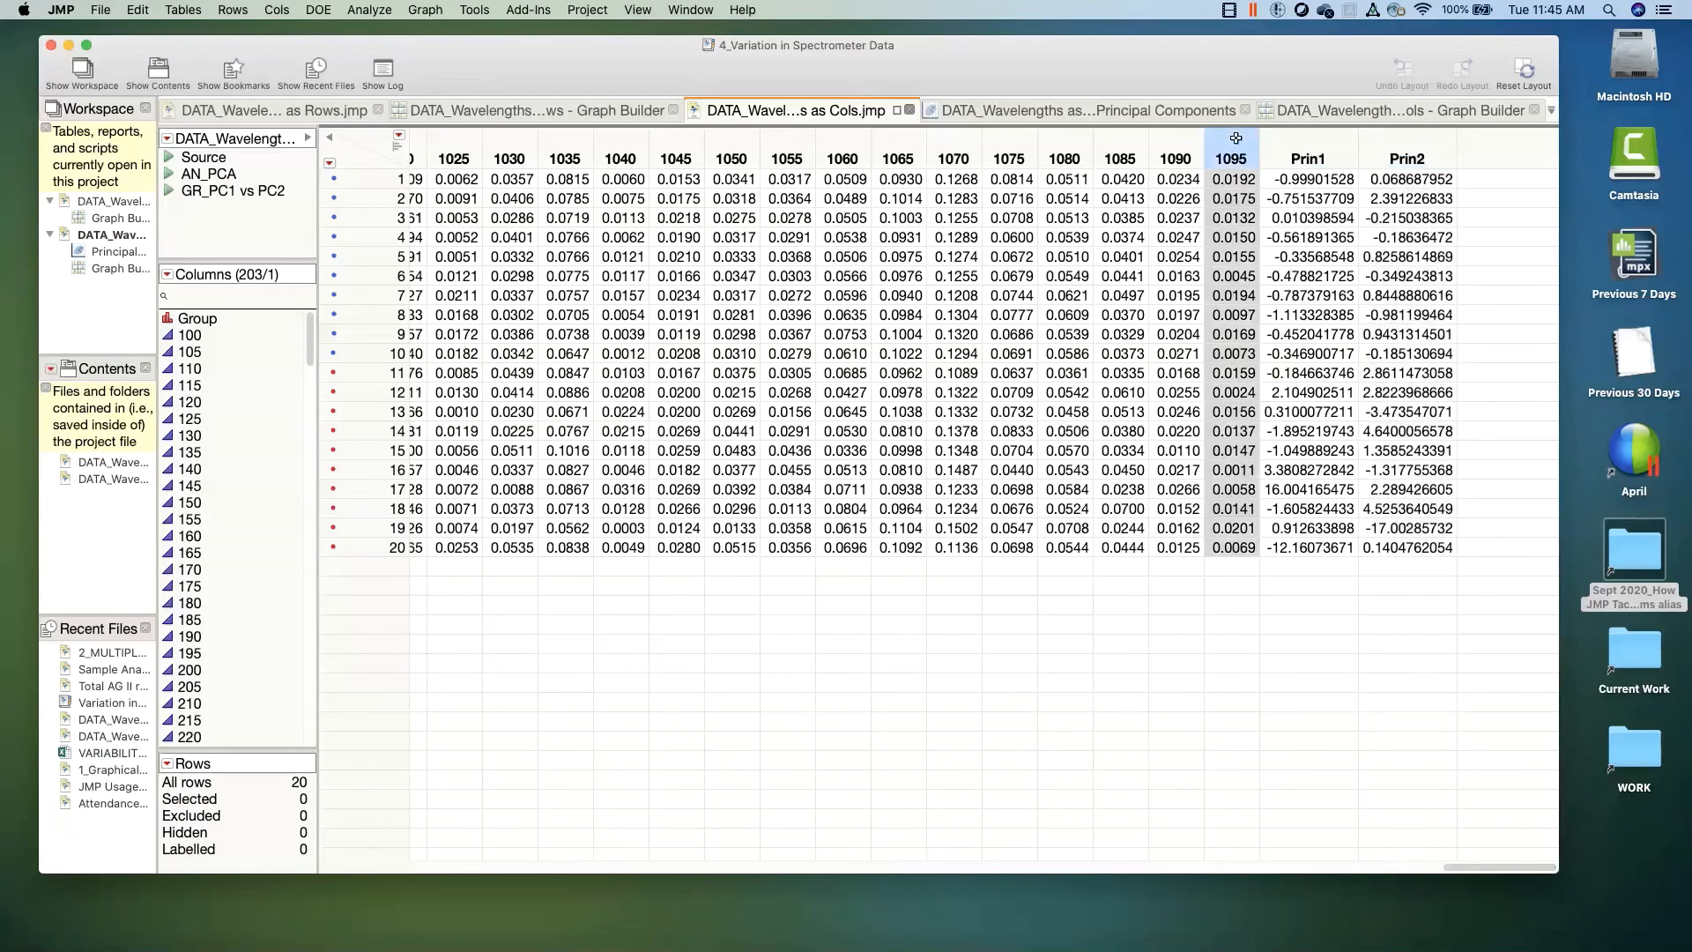
{"action": "key", "text": "Left"}
{"action": "key", "text": "Left"}
{"action": "key", "text": "Left"}
{"action": "key", "text": "Left"}
{"action": "key", "text": "Left"}
{"action": "key", "text": "Left"}
{"action": "key", "text": "Left"}
{"action": "key", "text": "Left"}
{"action": "key", "text": "Left"}
{"action": "key", "text": "Left"}
{"action": "key", "text": "Left"}
{"action": "key", "text": "Left"}
{"action": "key", "text": "Left"}
{"action": "key", "text": "Left"}
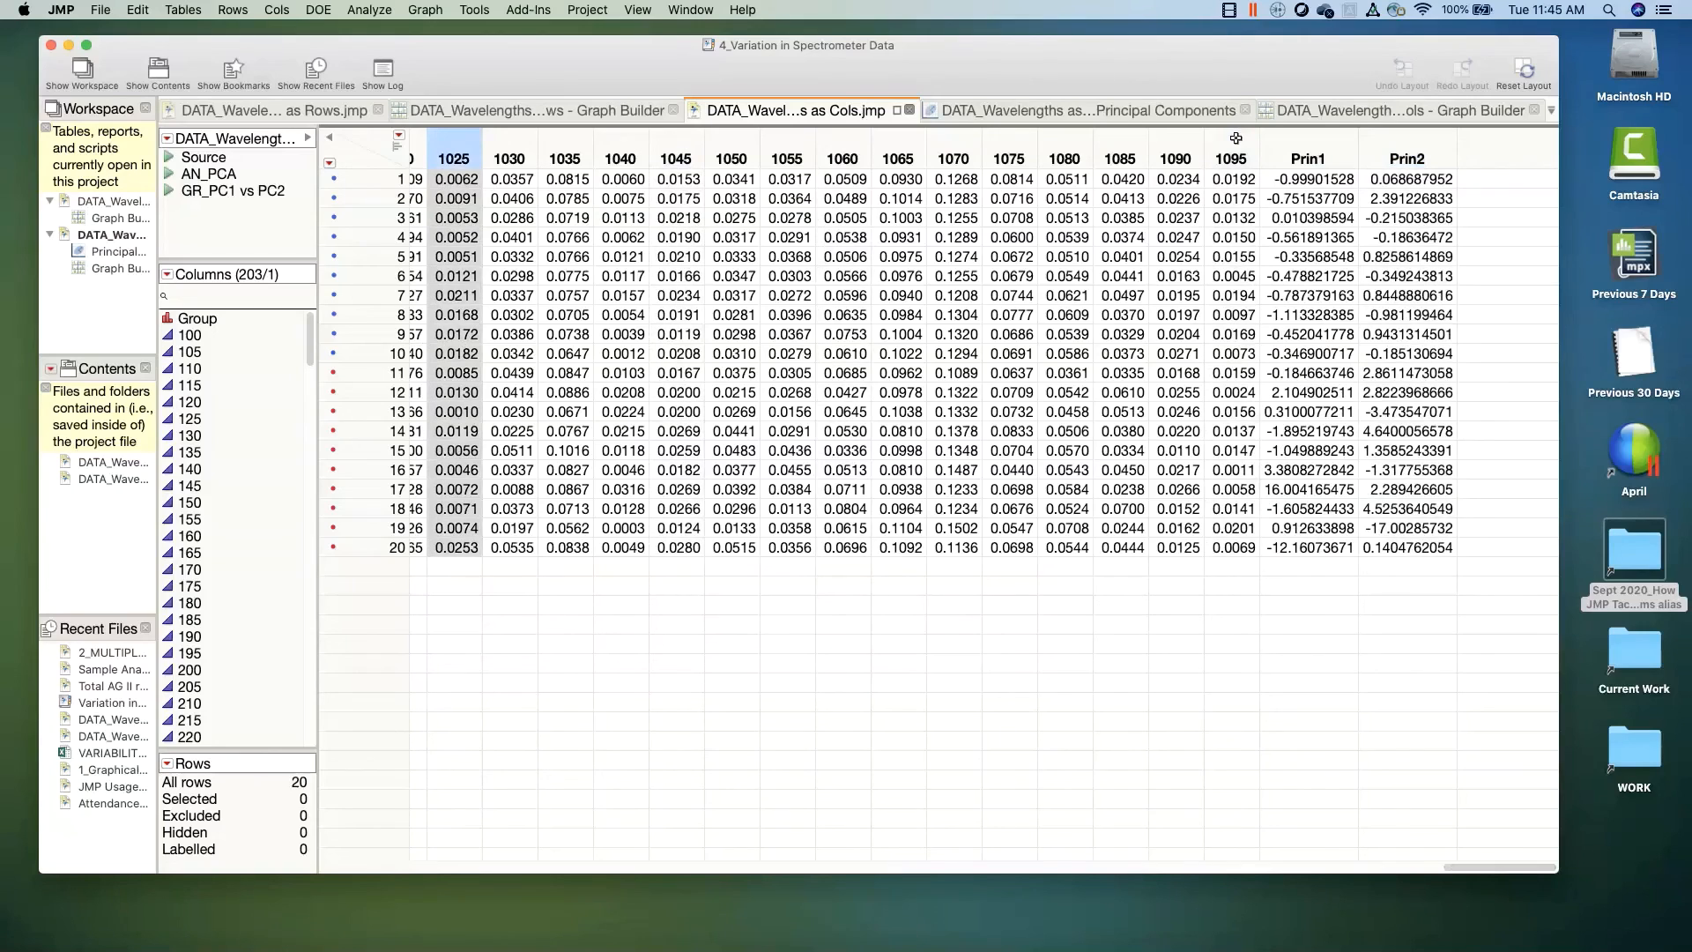
{"action": "key", "text": "Left"}
{"action": "key", "text": "Left"}
{"action": "key", "text": "Left"}
{"action": "key", "text": "Left"}
{"action": "key", "text": "Left"}
{"action": "key", "text": "Left"}
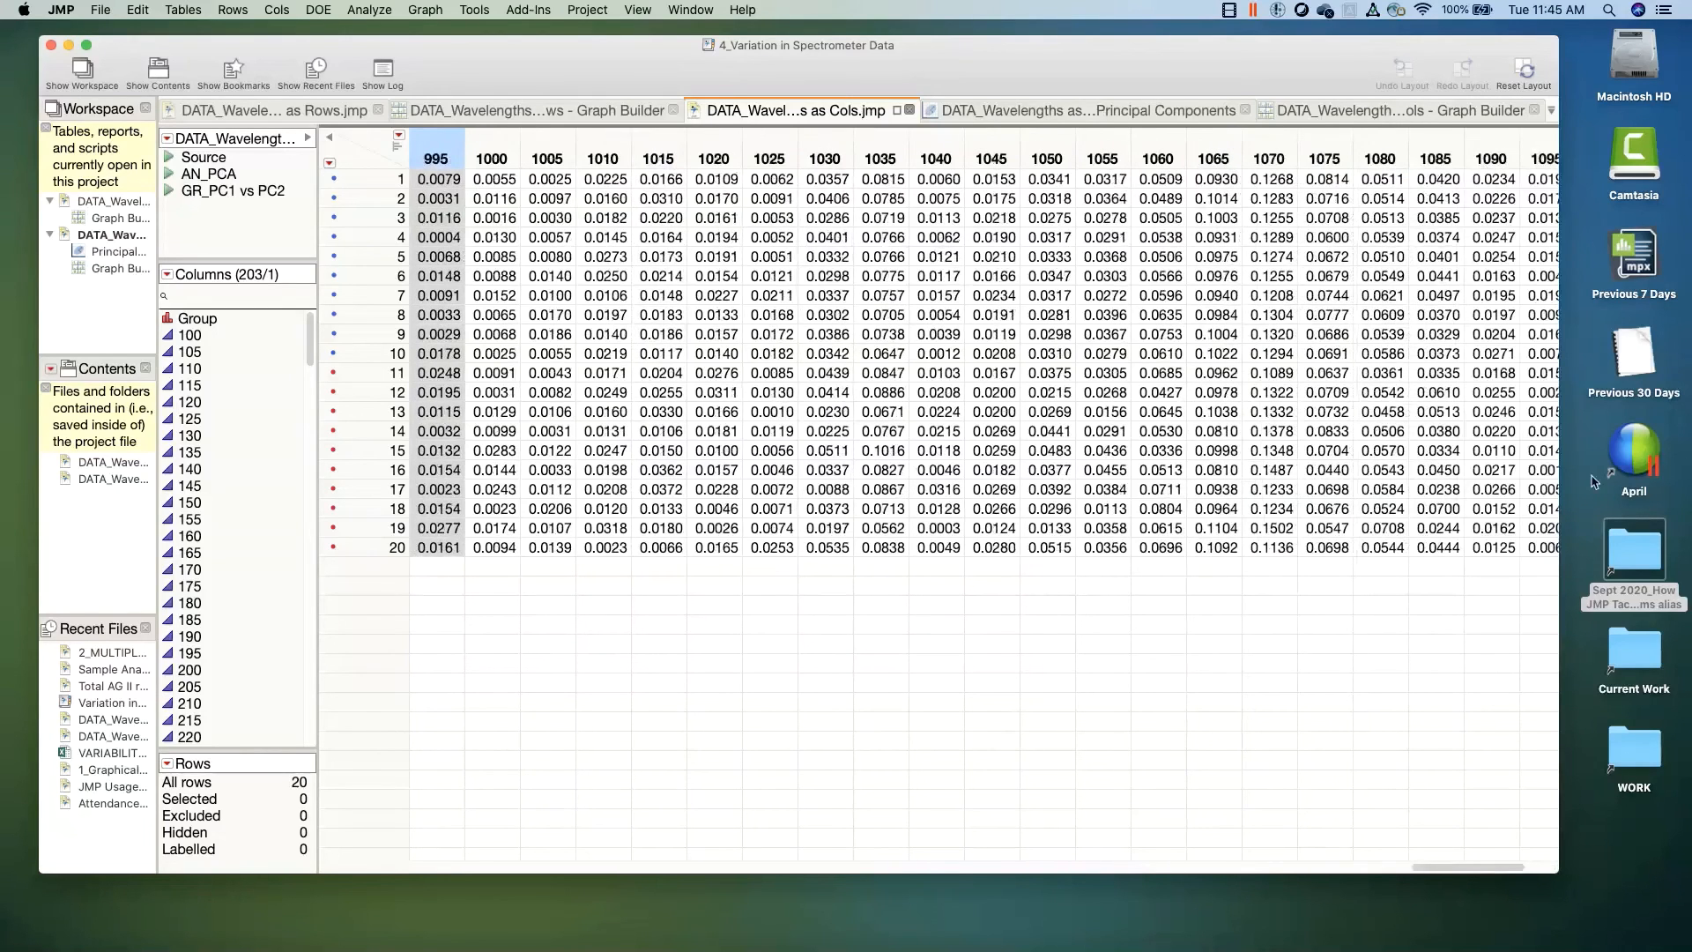
{"action": "left_click", "coordinate": [1478, 857]}
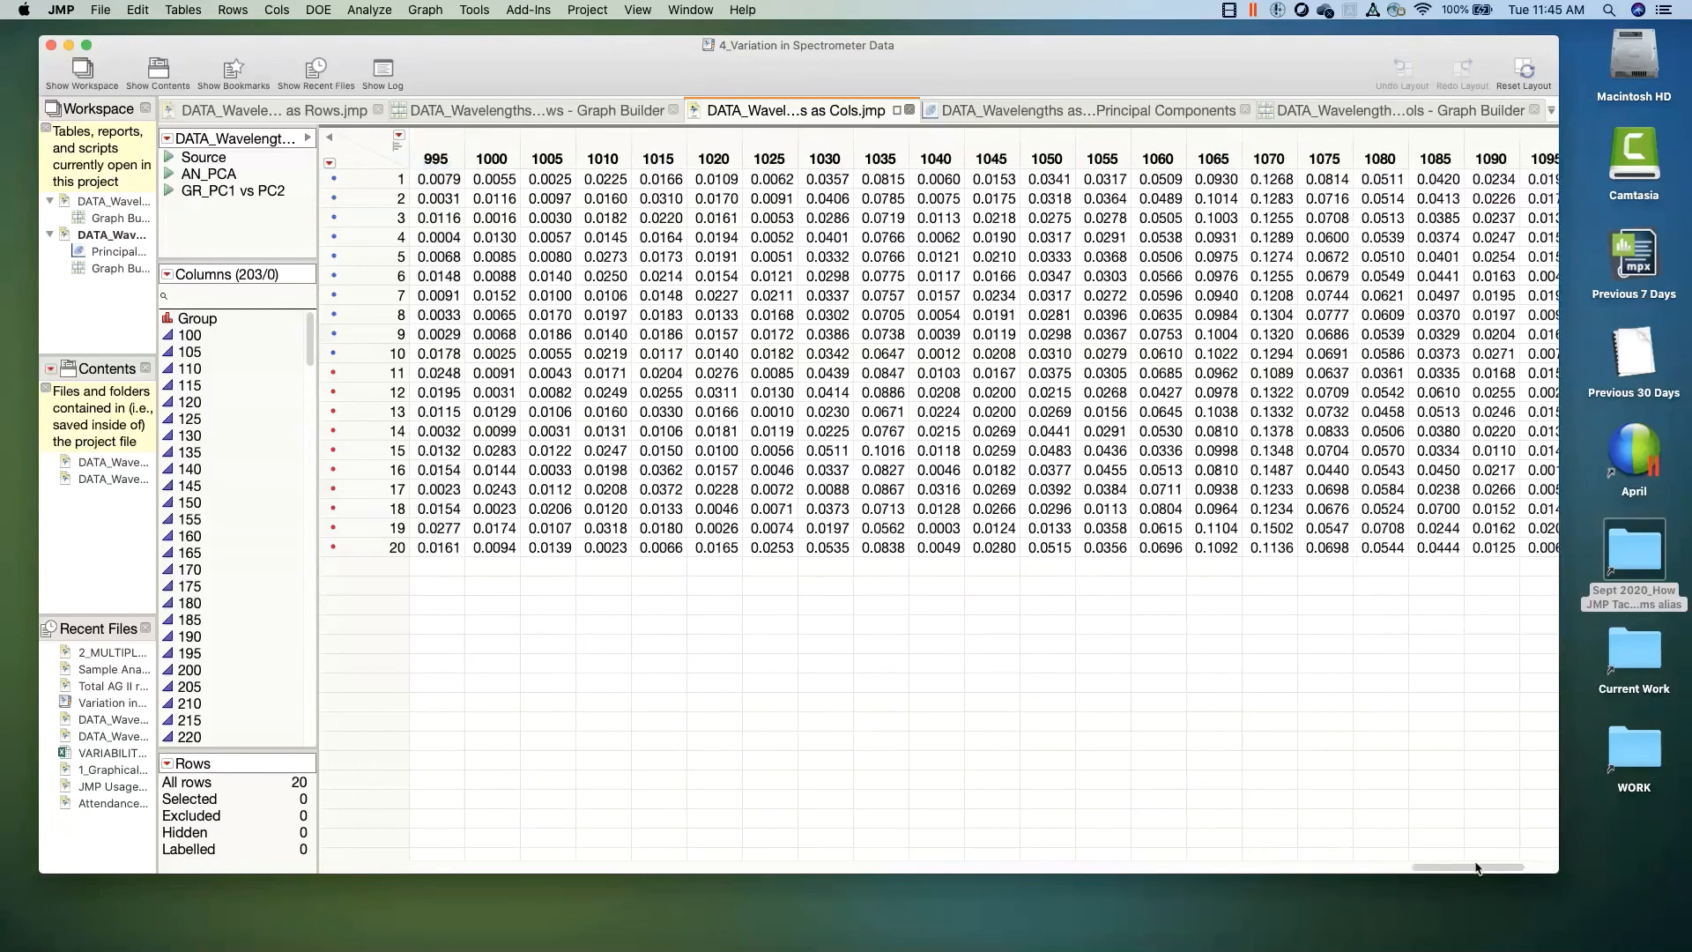
Step: Review the Lab and Mnfg spectral curves, the Principal Components summary plots, and the Prin1 vs. Prin2 scatterplot
{"action": "left_click", "coordinate": [526, 110]}
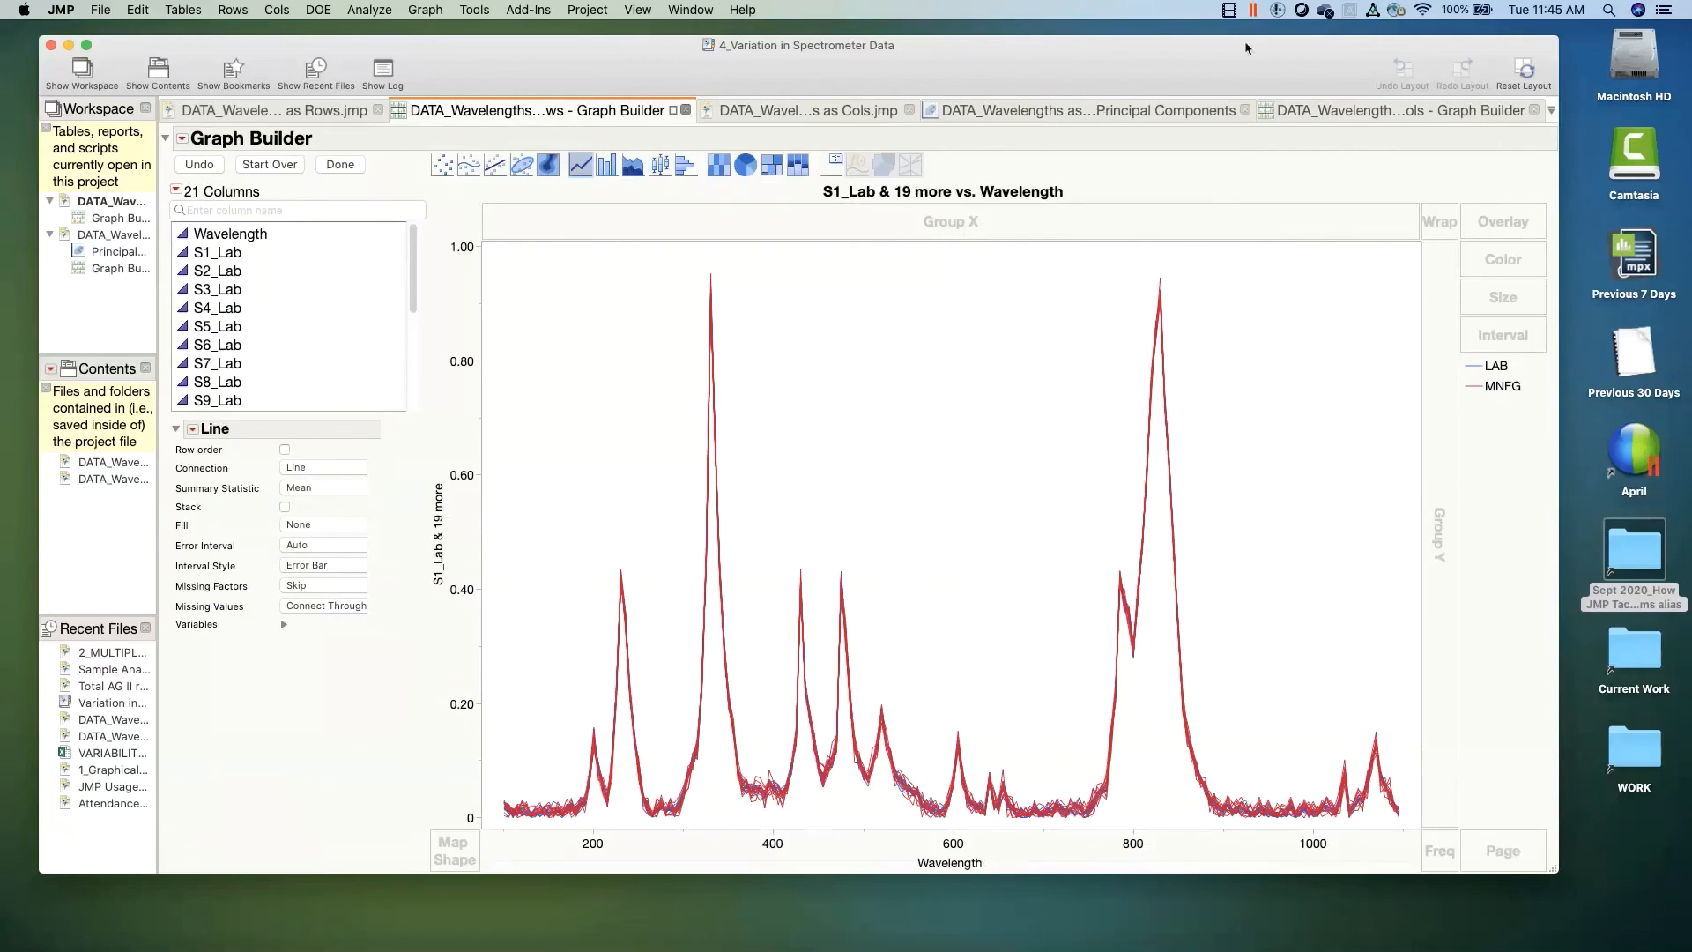
{"action": "left_click", "coordinate": [1091, 113]}
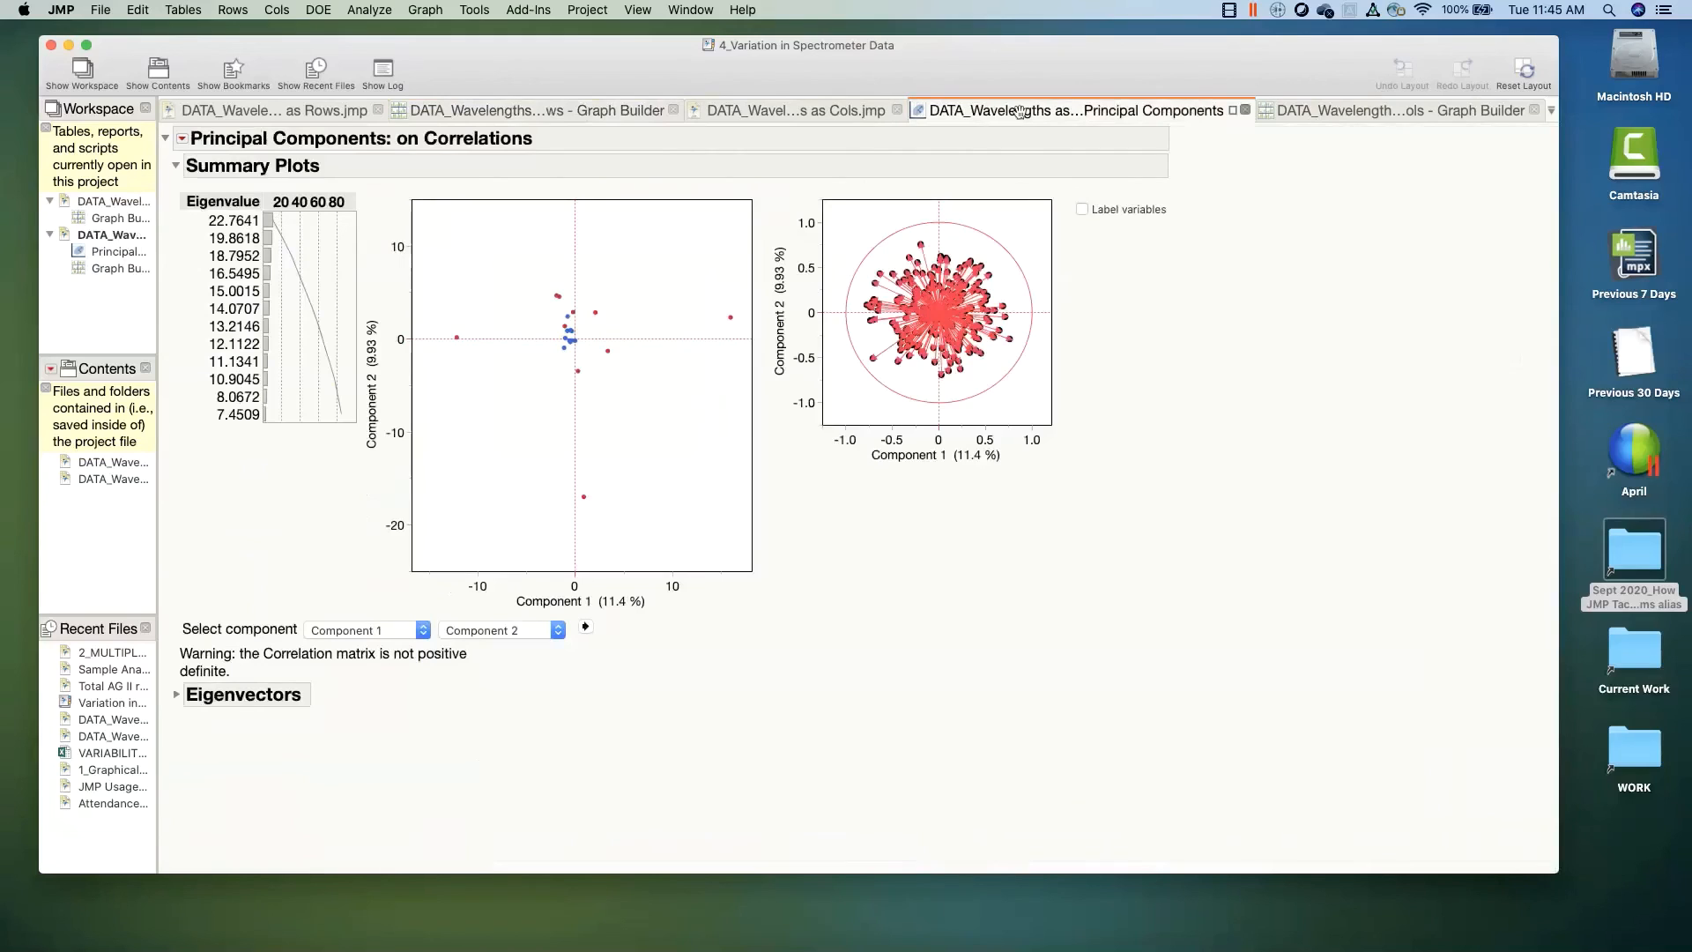
{"action": "left_click", "coordinate": [1422, 109]}
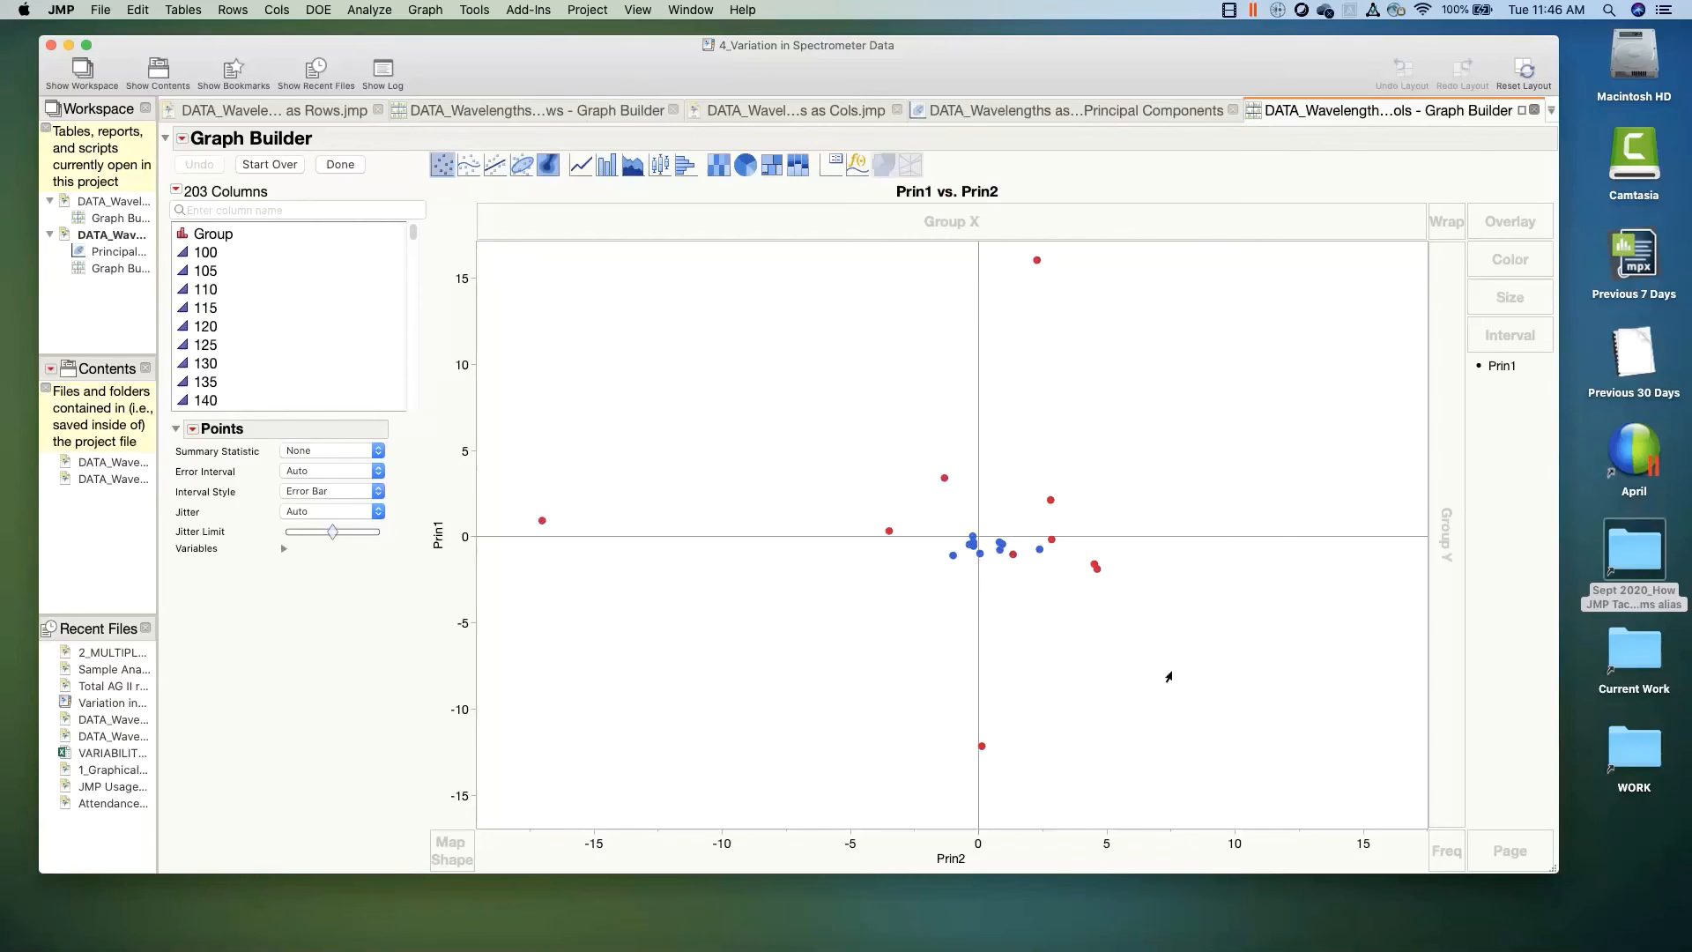
Step: Compare the spectral curves with the Prin1 vs. Prin2 scatterplot, and inspect the outlying Mnfg points, including row 17
{"action": "left_click", "coordinate": [523, 108]}
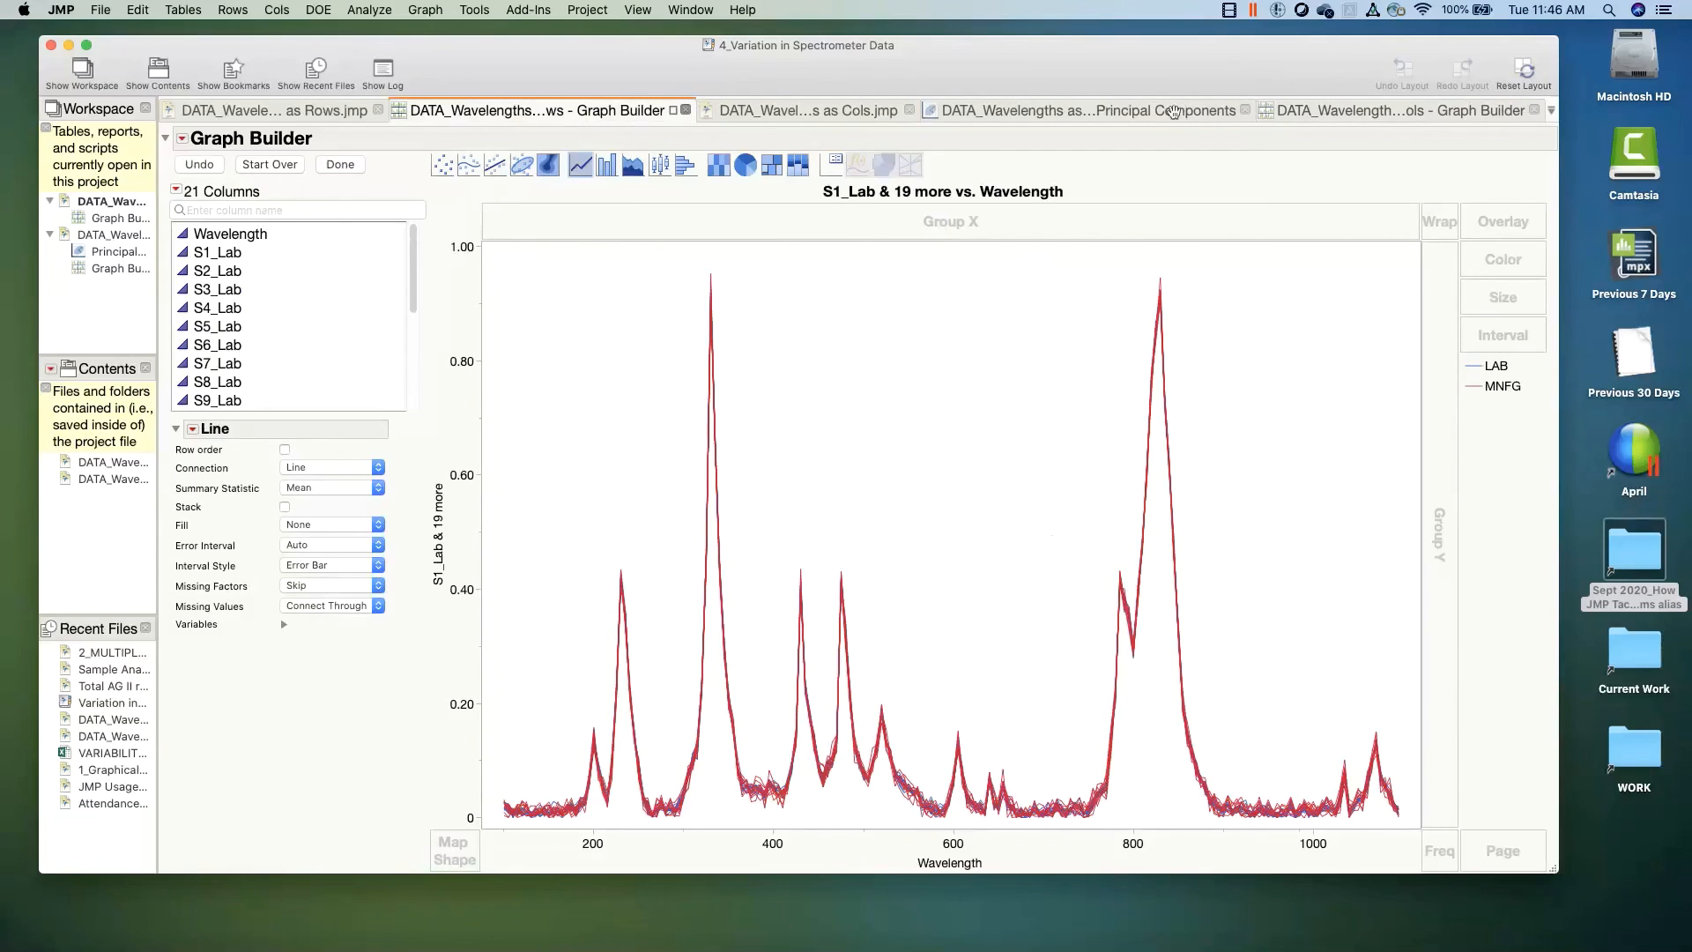
{"action": "left_click", "coordinate": [1381, 108]}
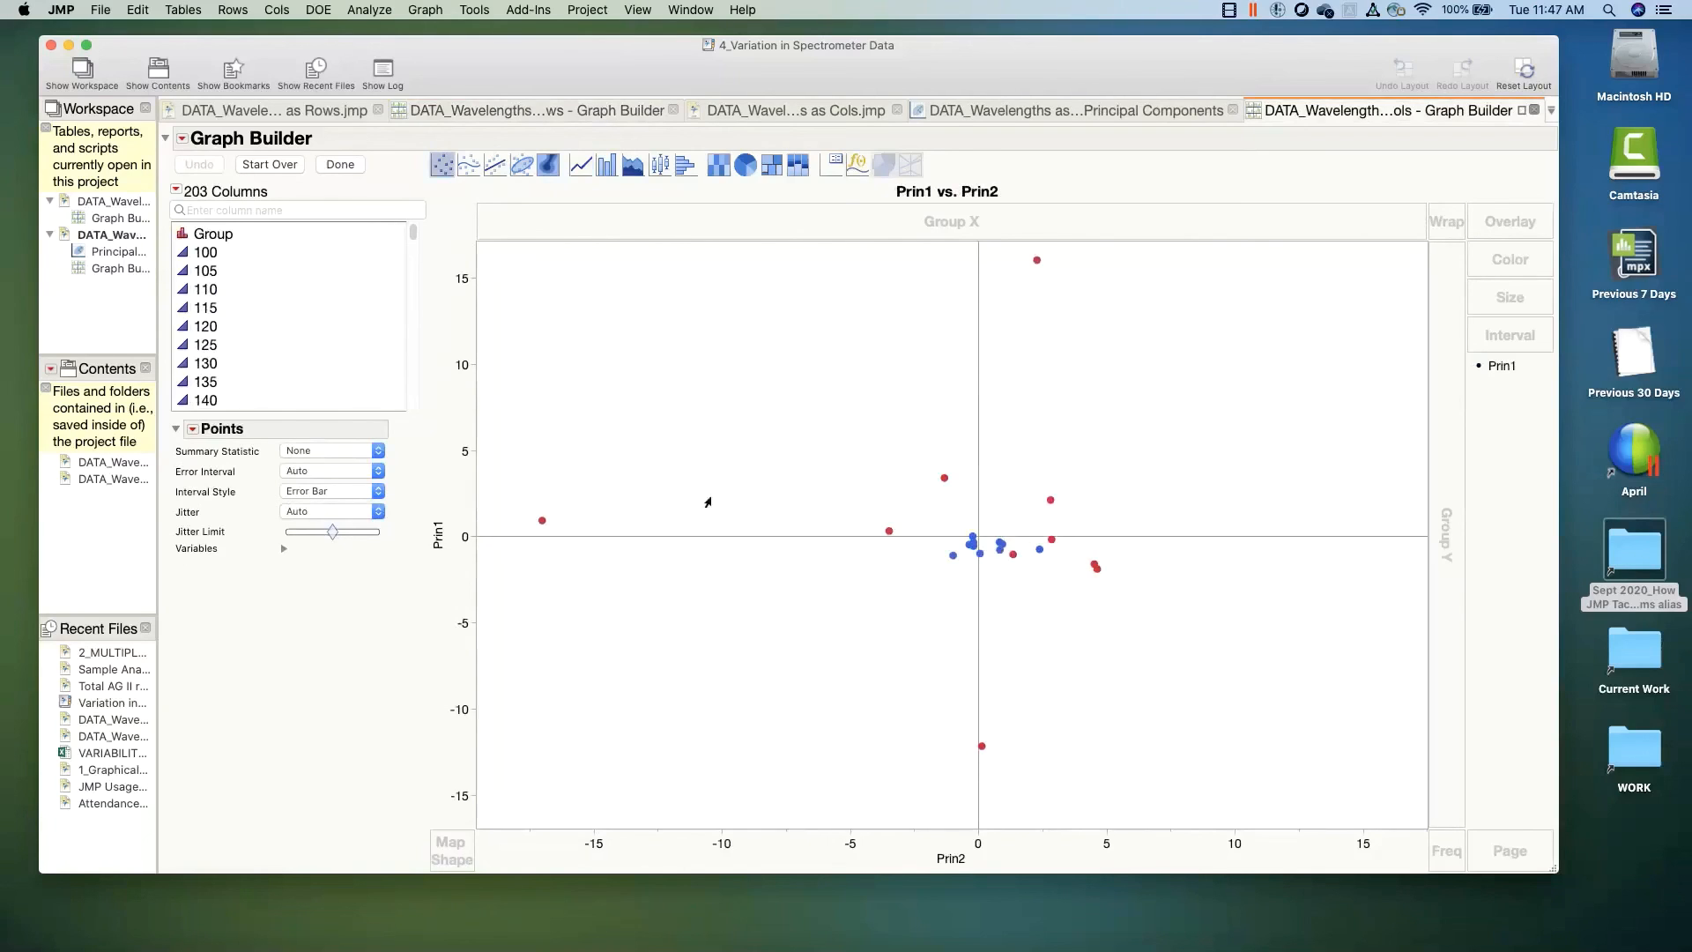
{"action": "mouse_move", "coordinate": [536, 531]}
{"action": "mouse_move", "coordinate": [975, 756]}
{"action": "left_click", "coordinate": [529, 110]}
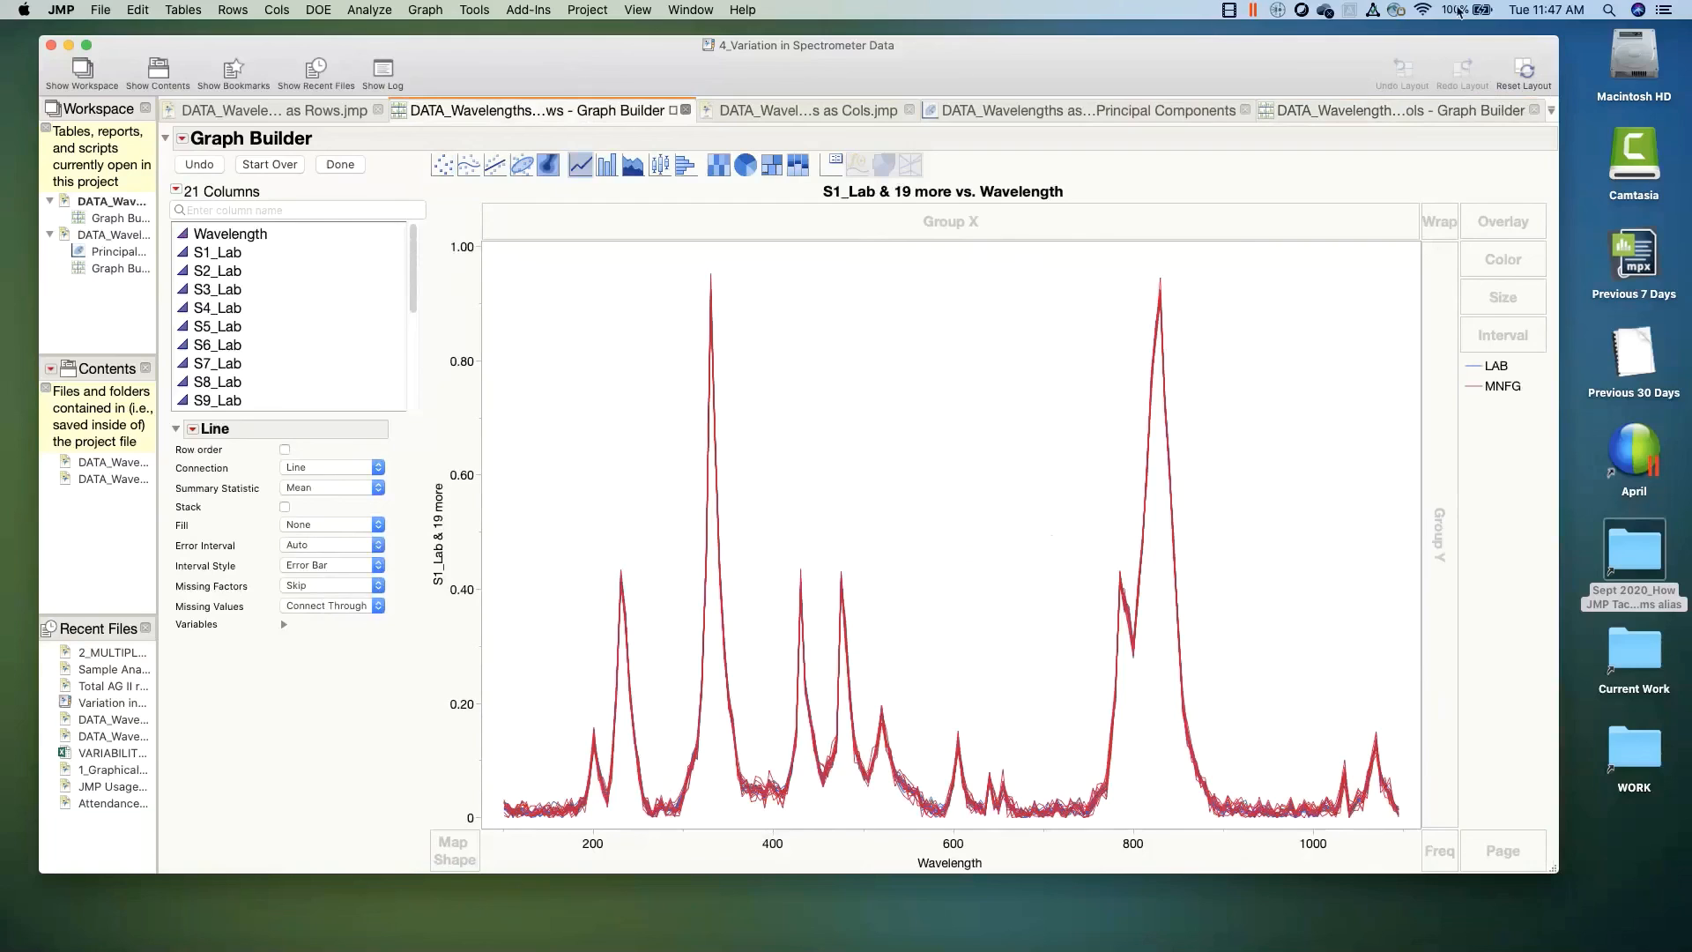
{"action": "left_click", "coordinate": [1396, 110]}
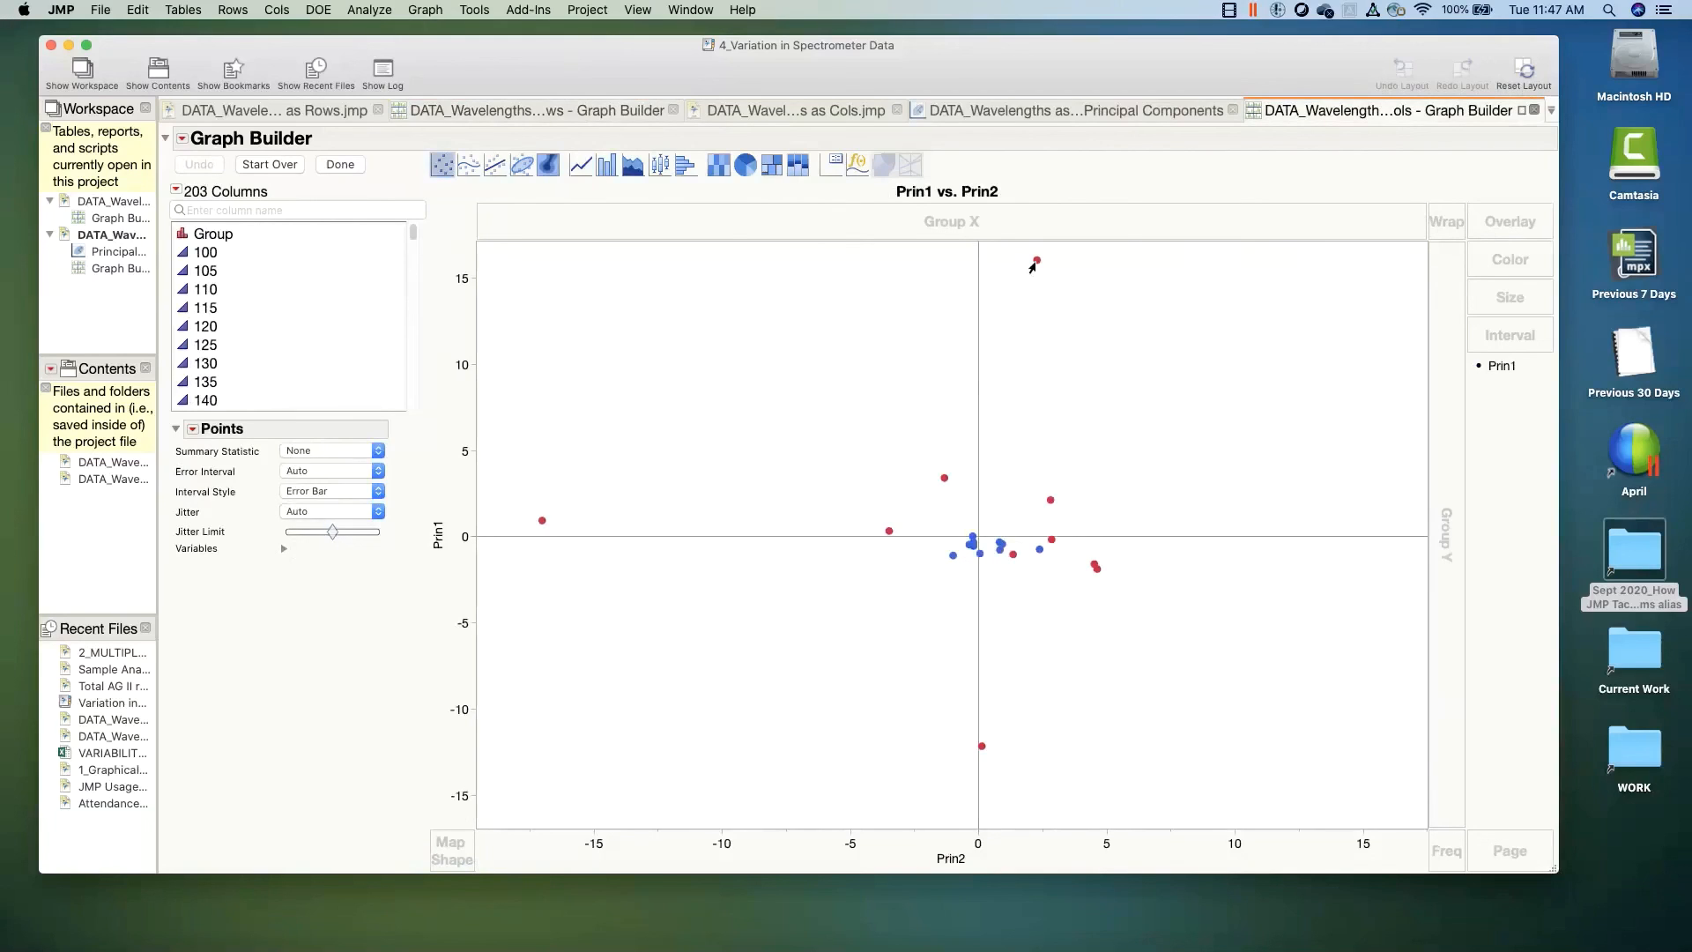
{"action": "mouse_move", "coordinate": [1033, 266]}
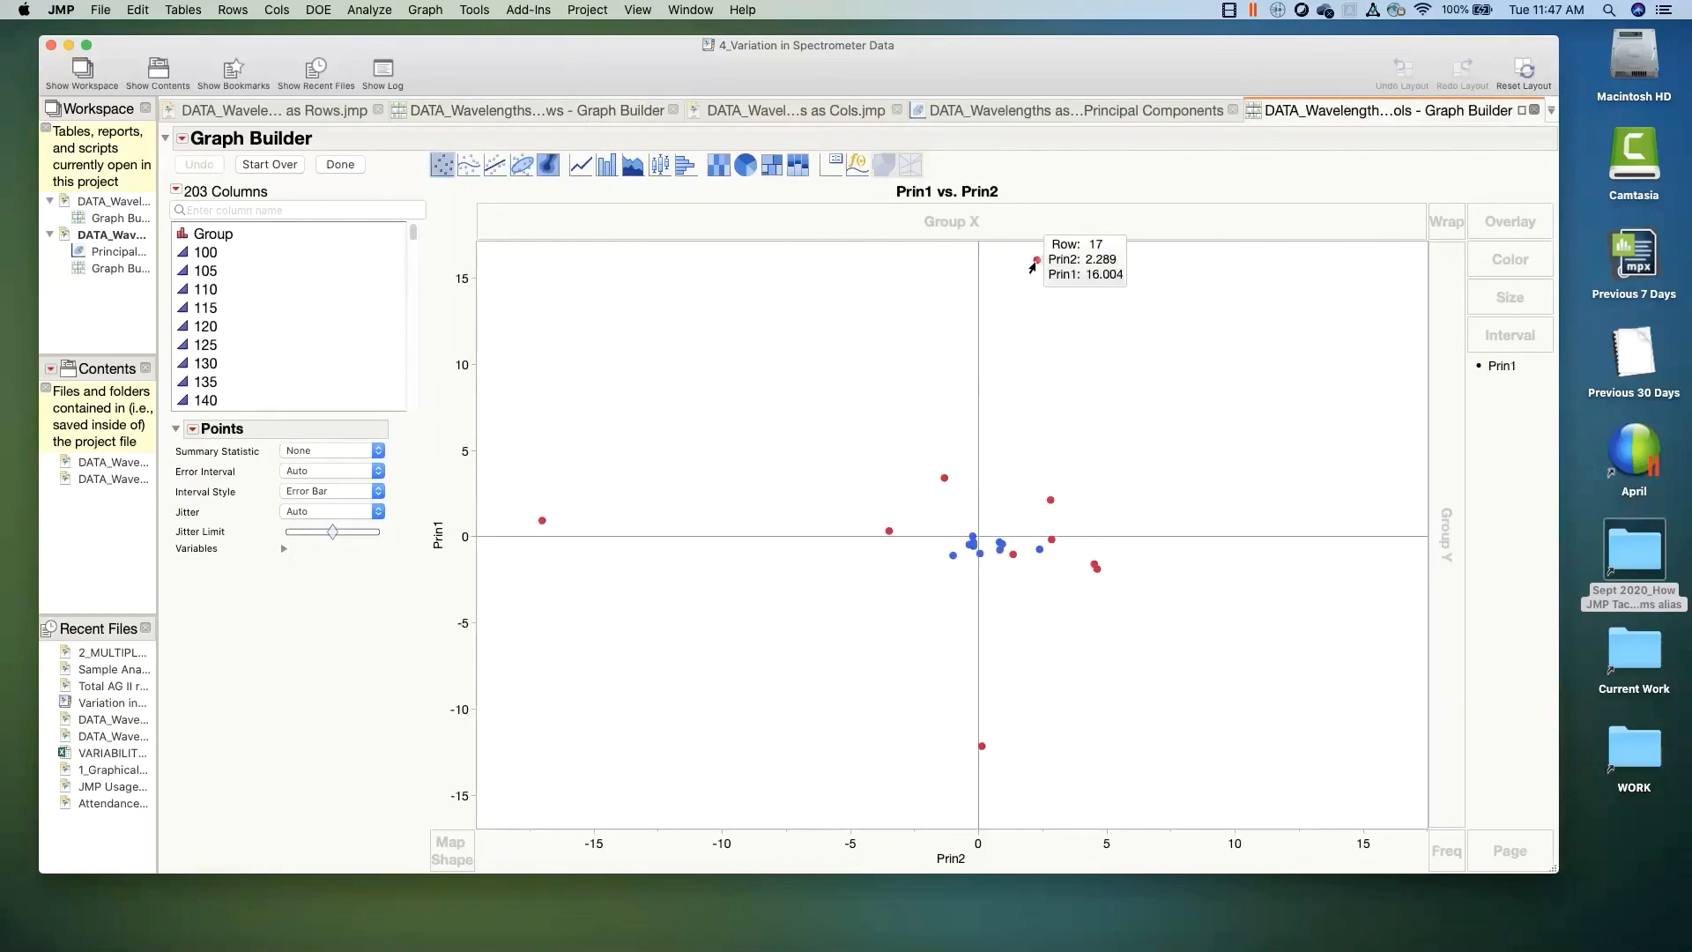
{"action": "mouse_move", "coordinate": [537, 527]}
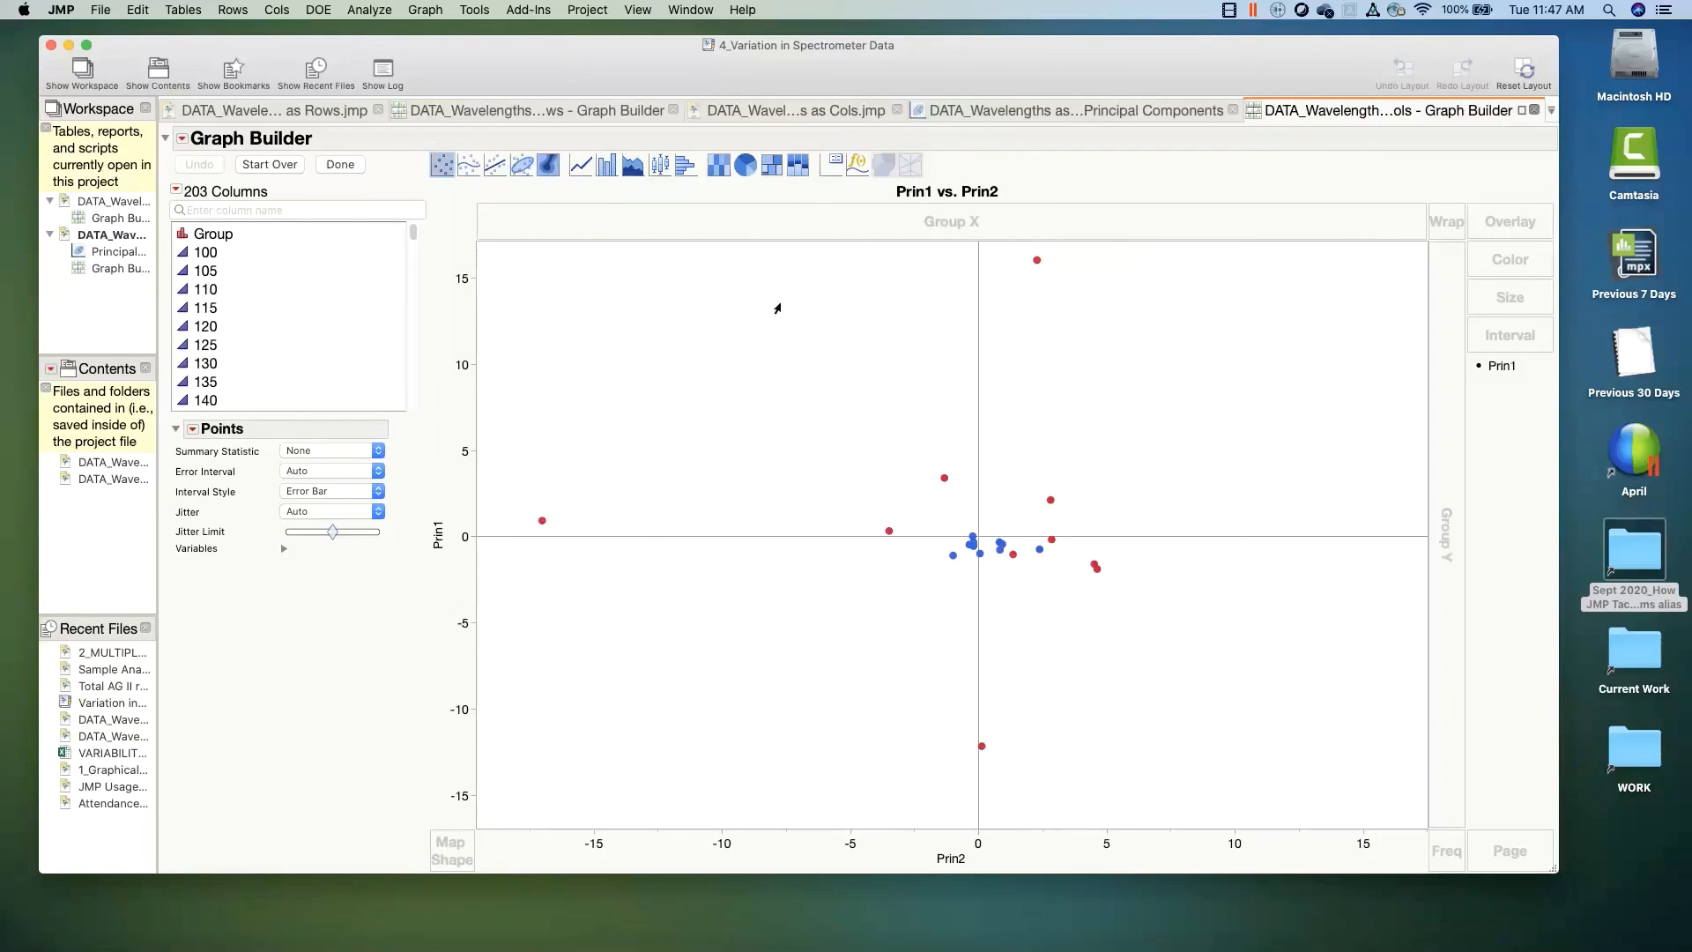
Step: Locate row 17 and the Mnfg rows 11 to 20 in the DATA_Wavelengths as Cols table, and clear the selection
{"action": "left_click", "coordinate": [301, 109]}
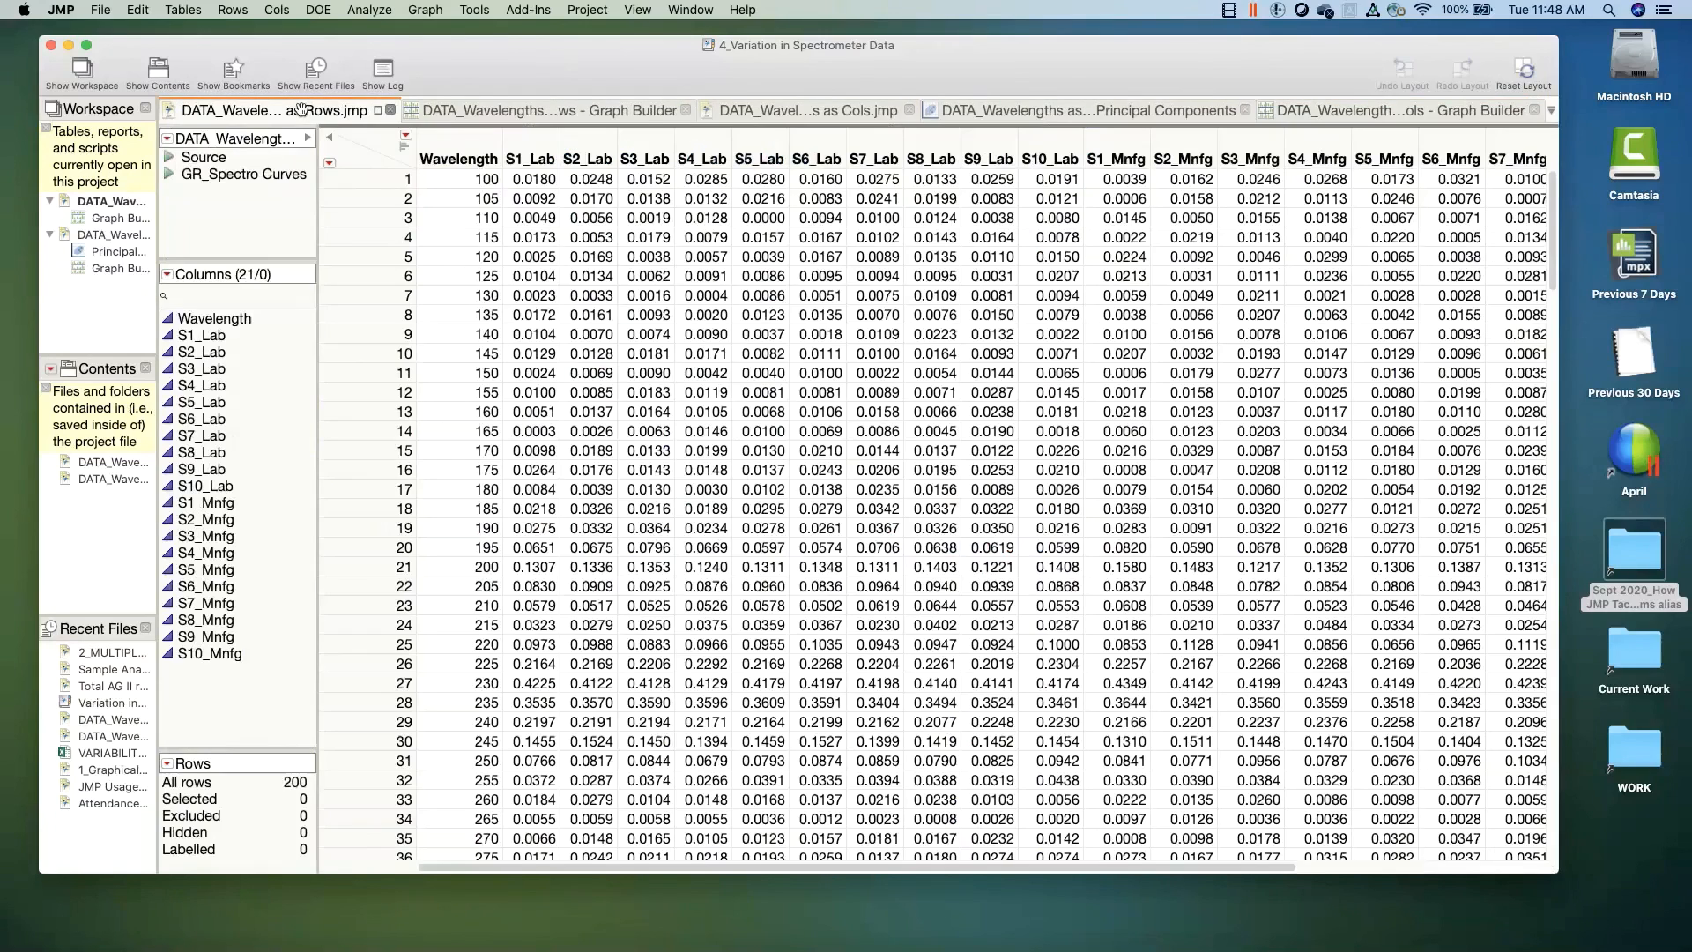
{"action": "left_click", "coordinate": [444, 116]}
{"action": "left_click", "coordinate": [750, 112]}
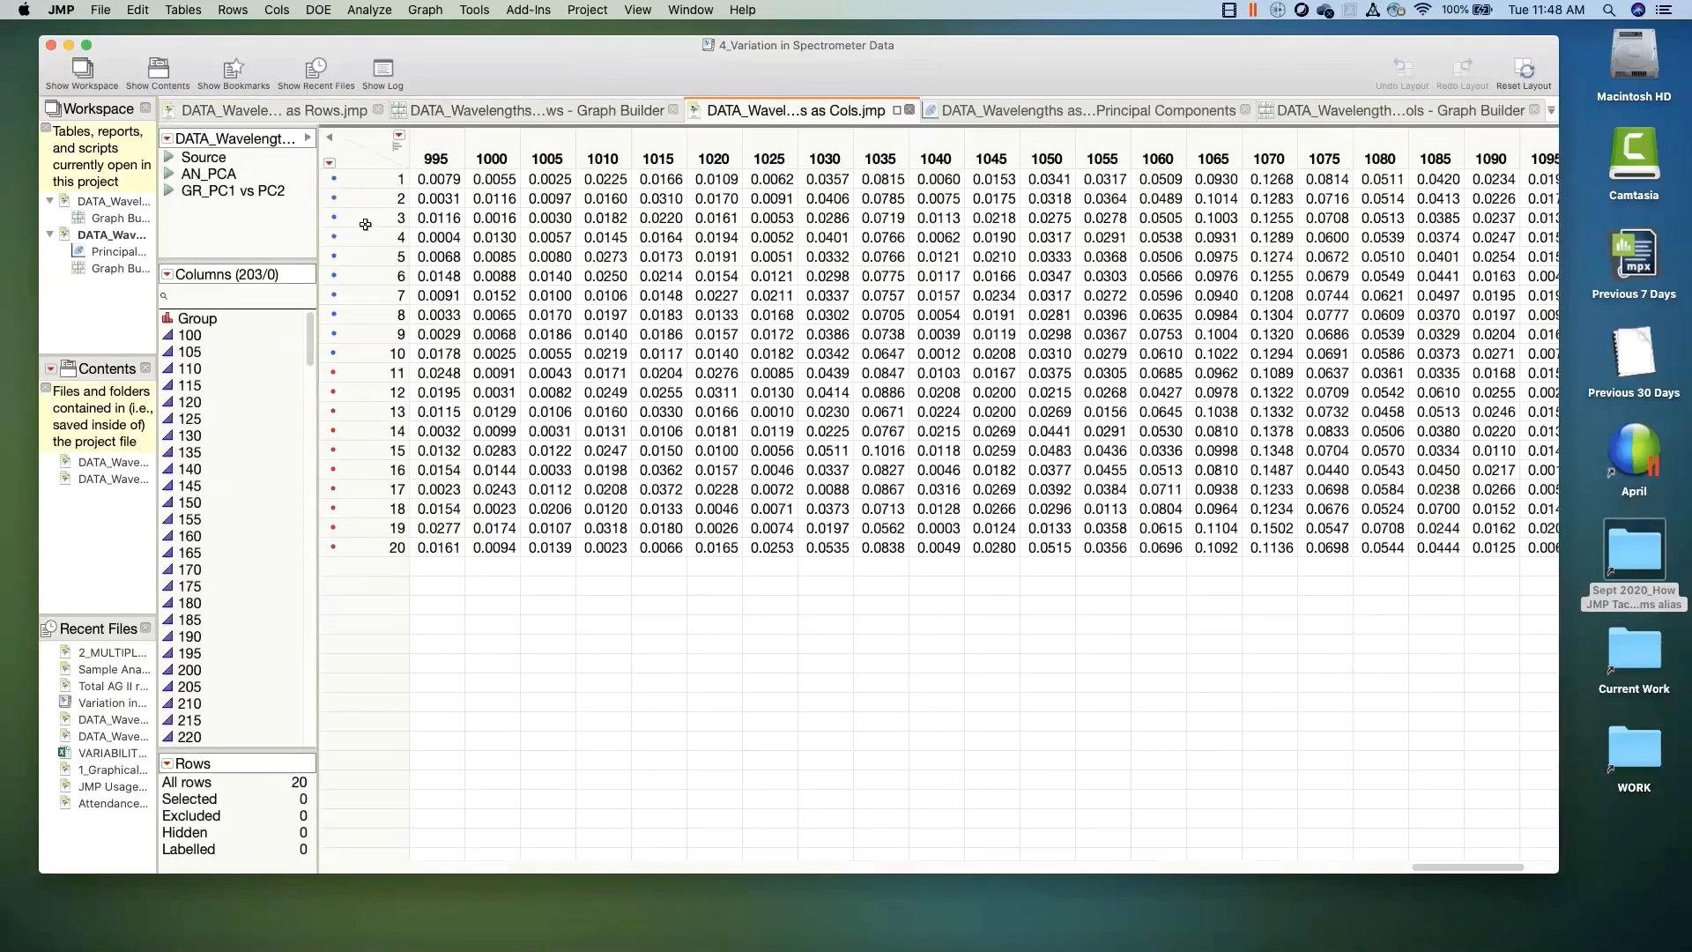
{"action": "left_click", "coordinate": [360, 492]}
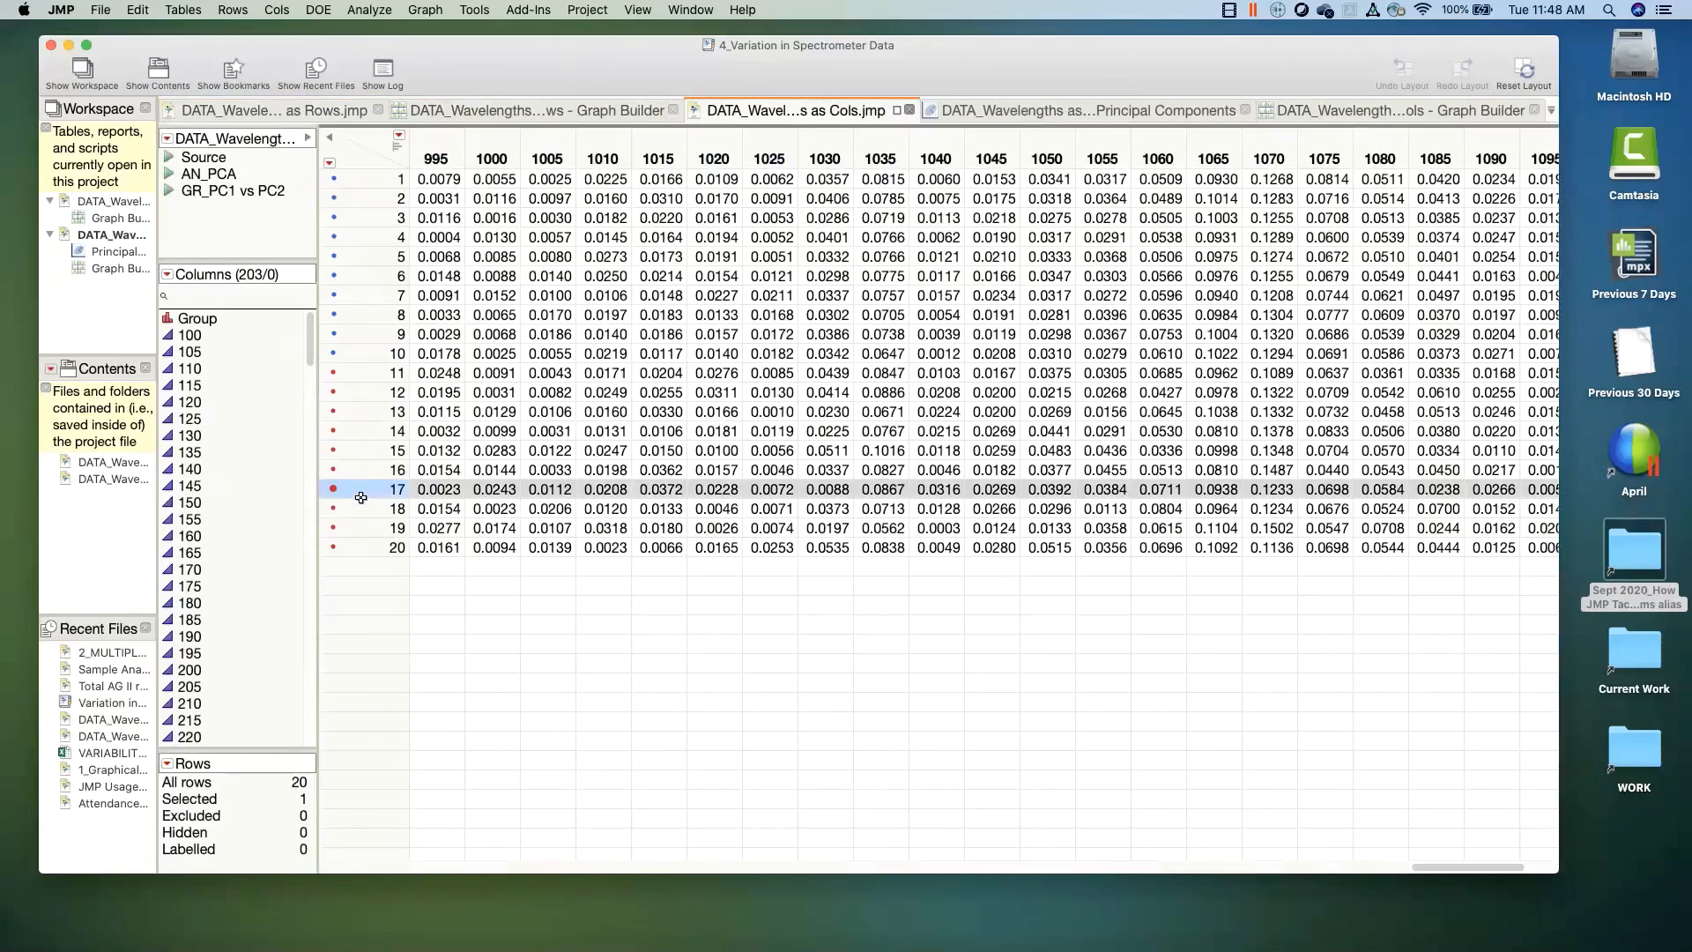
{"action": "left_click_drag", "start_coordinate": [361, 498], "coordinate": [367, 553]}
{"action": "left_click_drag", "start_coordinate": [368, 373], "coordinate": [370, 542]}
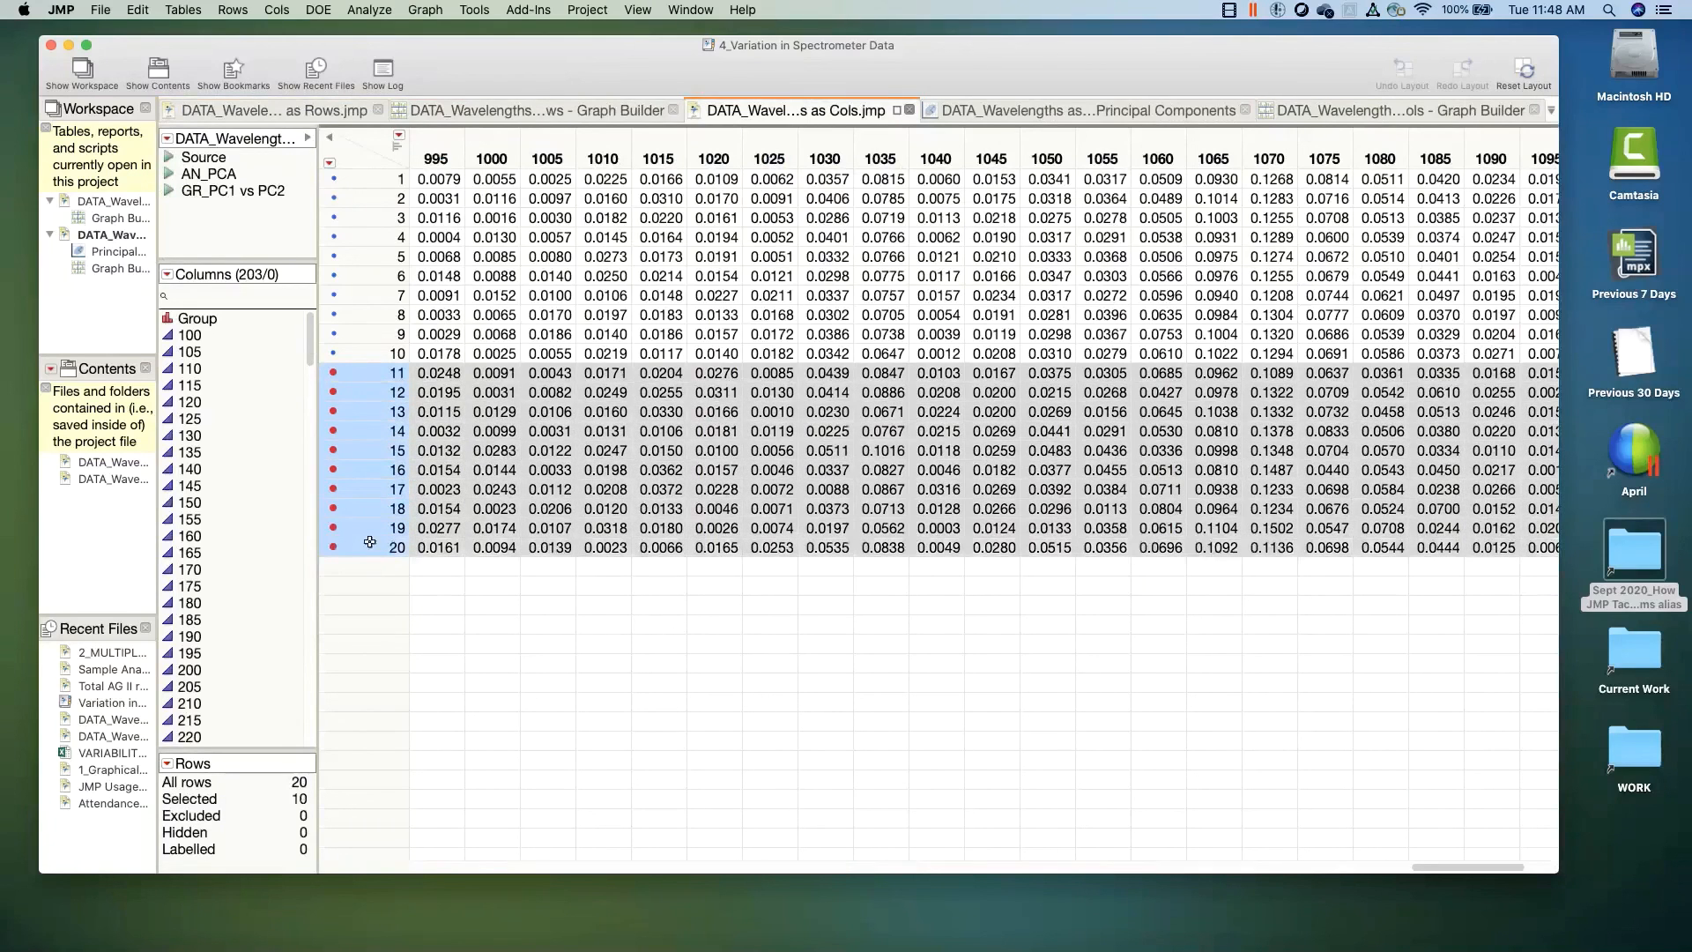
{"action": "left_click", "coordinate": [371, 159]}
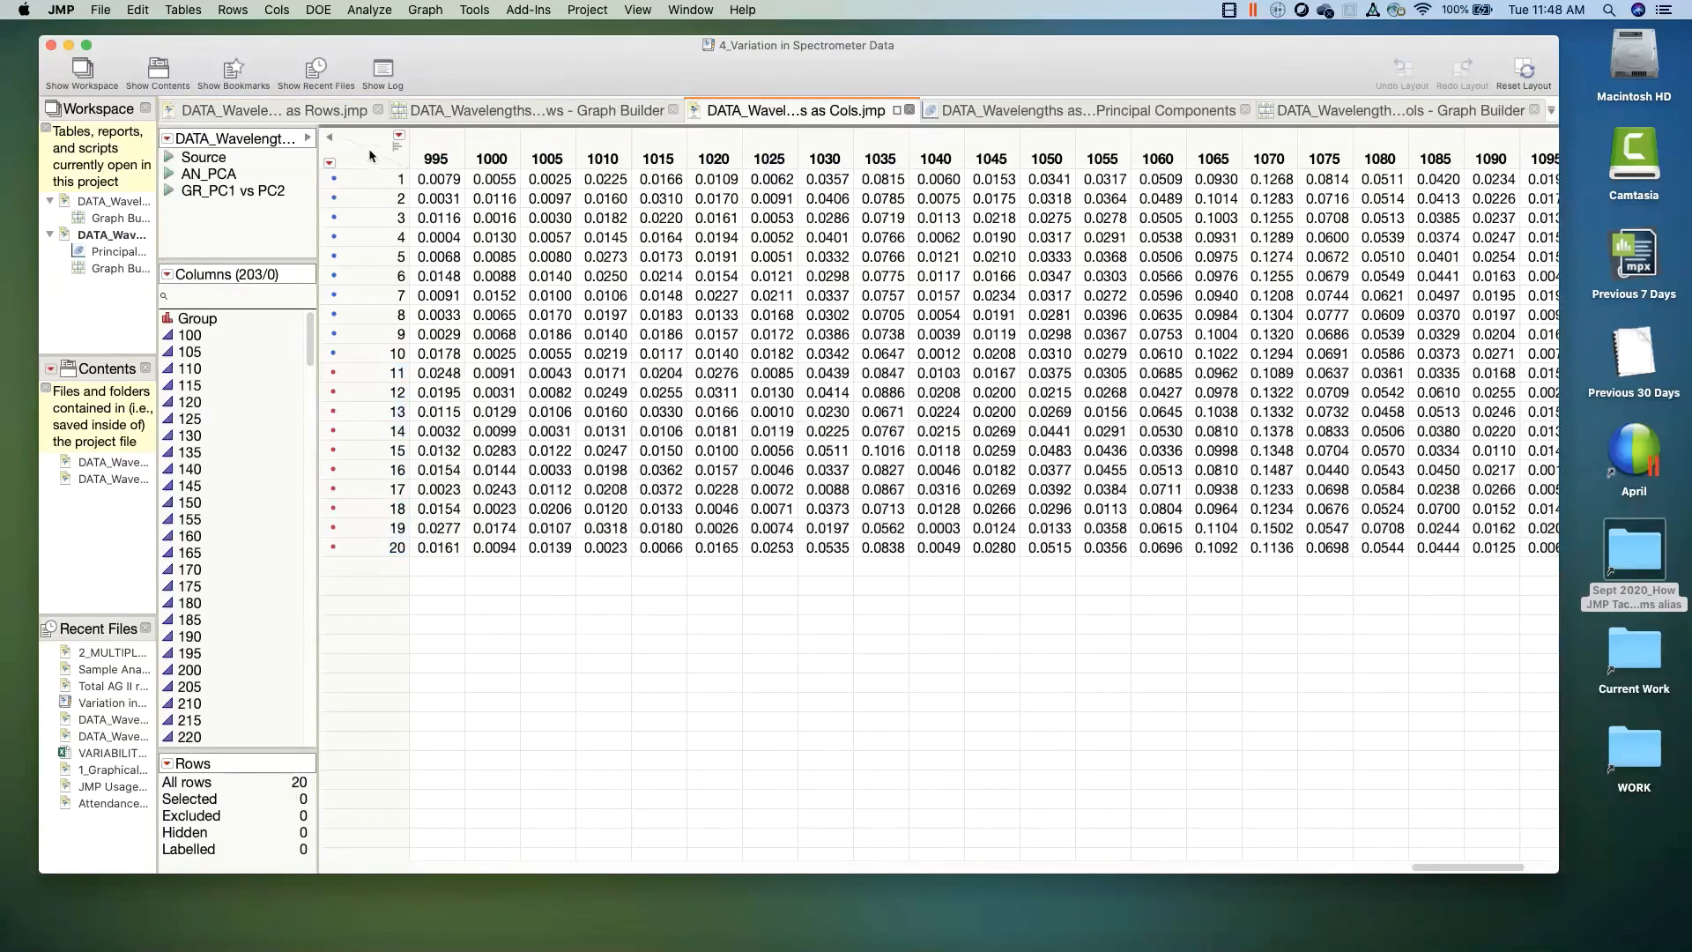
Step: Compare the spectral curves with the Prin1 vs. Prin2 scatterplot once more, and close the 4_Variation in Spectrometer Data project
{"action": "left_click", "coordinate": [503, 112]}
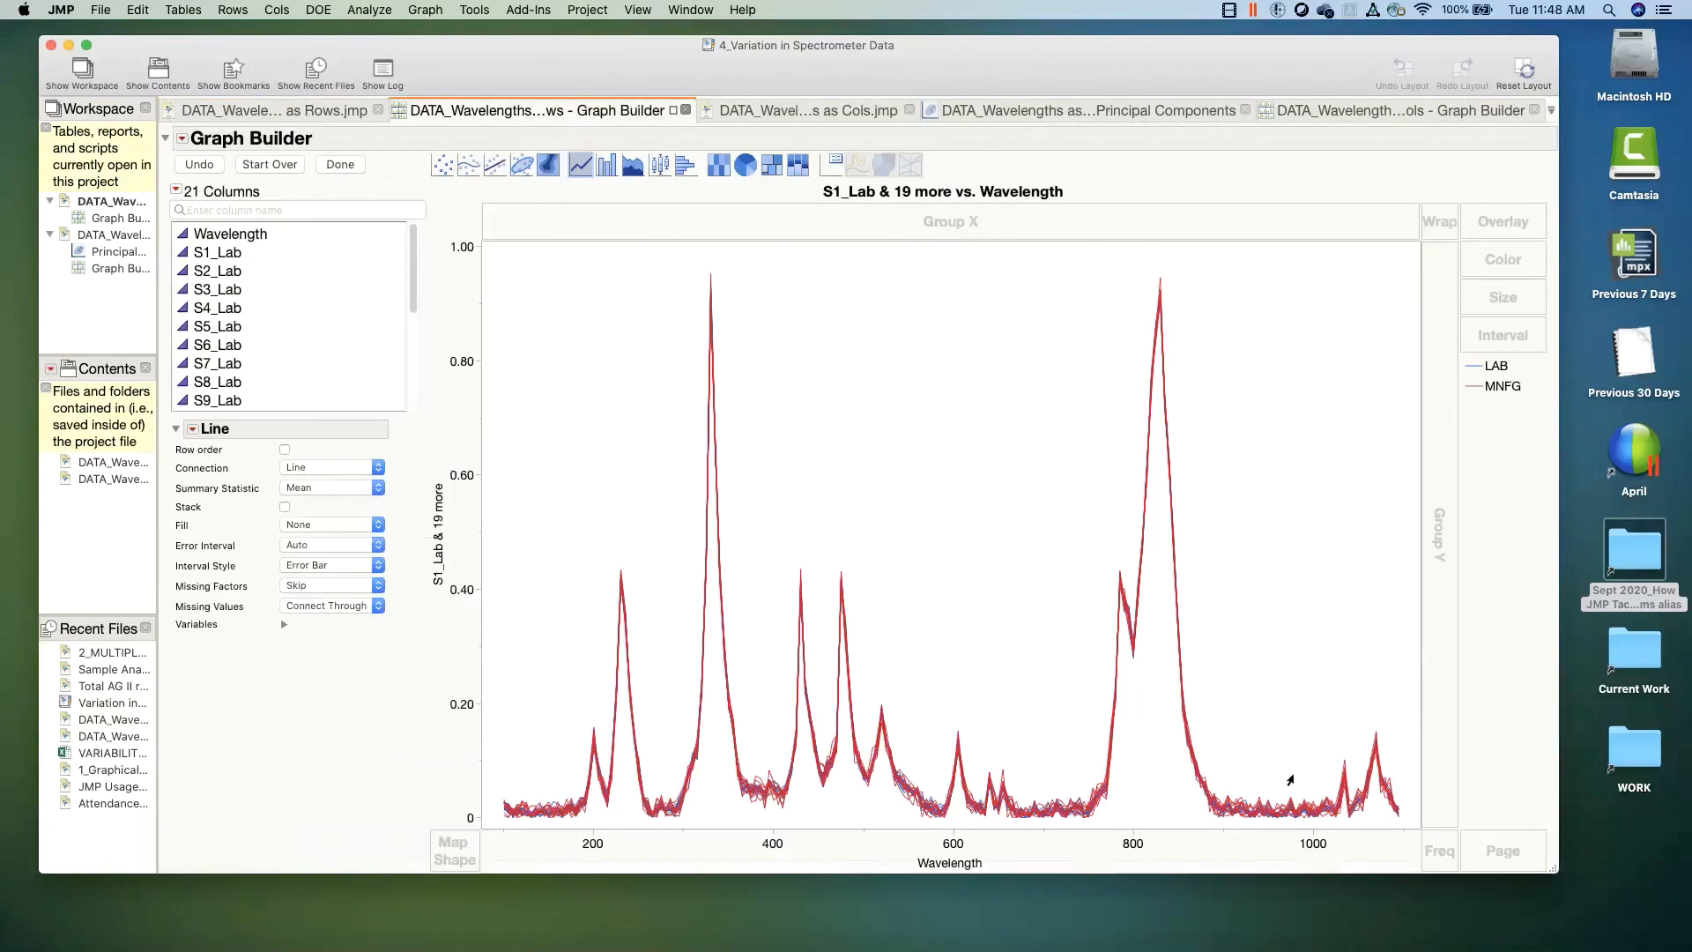
{"action": "left_click", "coordinate": [1345, 109]}
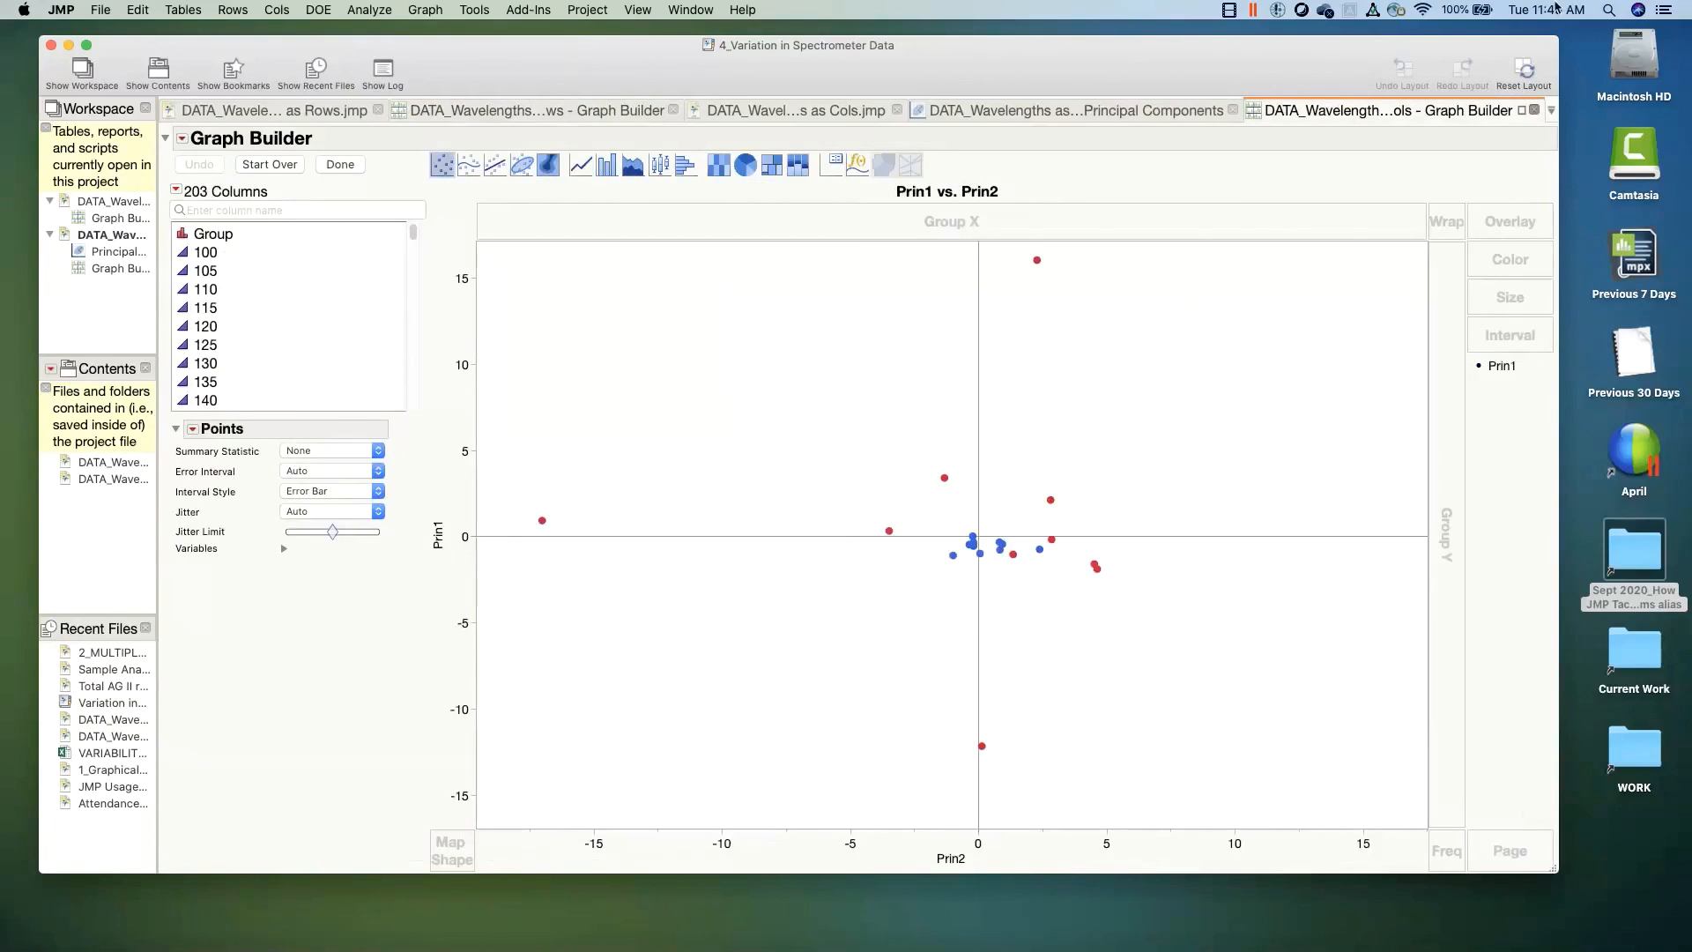
{"action": "left_click", "coordinate": [51, 46]}
{"action": "left_click", "coordinate": [751, 194]}
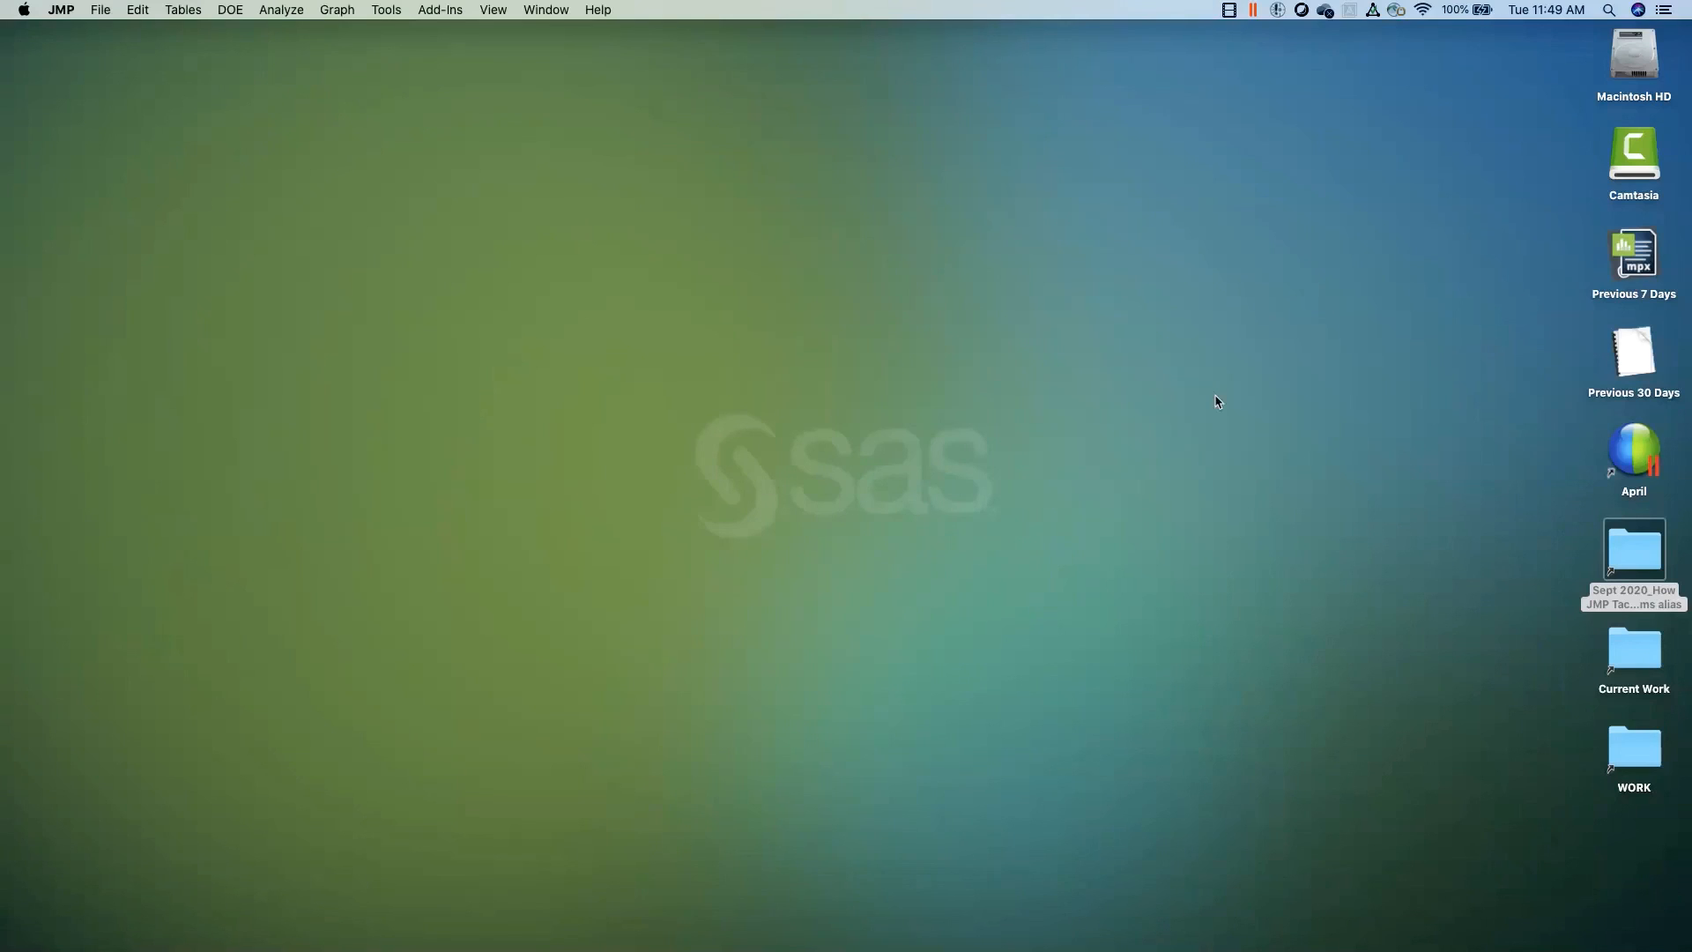
Step: Open 1_GRAPHICAL ANALYSES_Insect Population Data from the Sept 2020 desktop folder, and run its GR_Bubble Plot Map_Density script
{"action": "double_click", "coordinate": [1638, 557]}
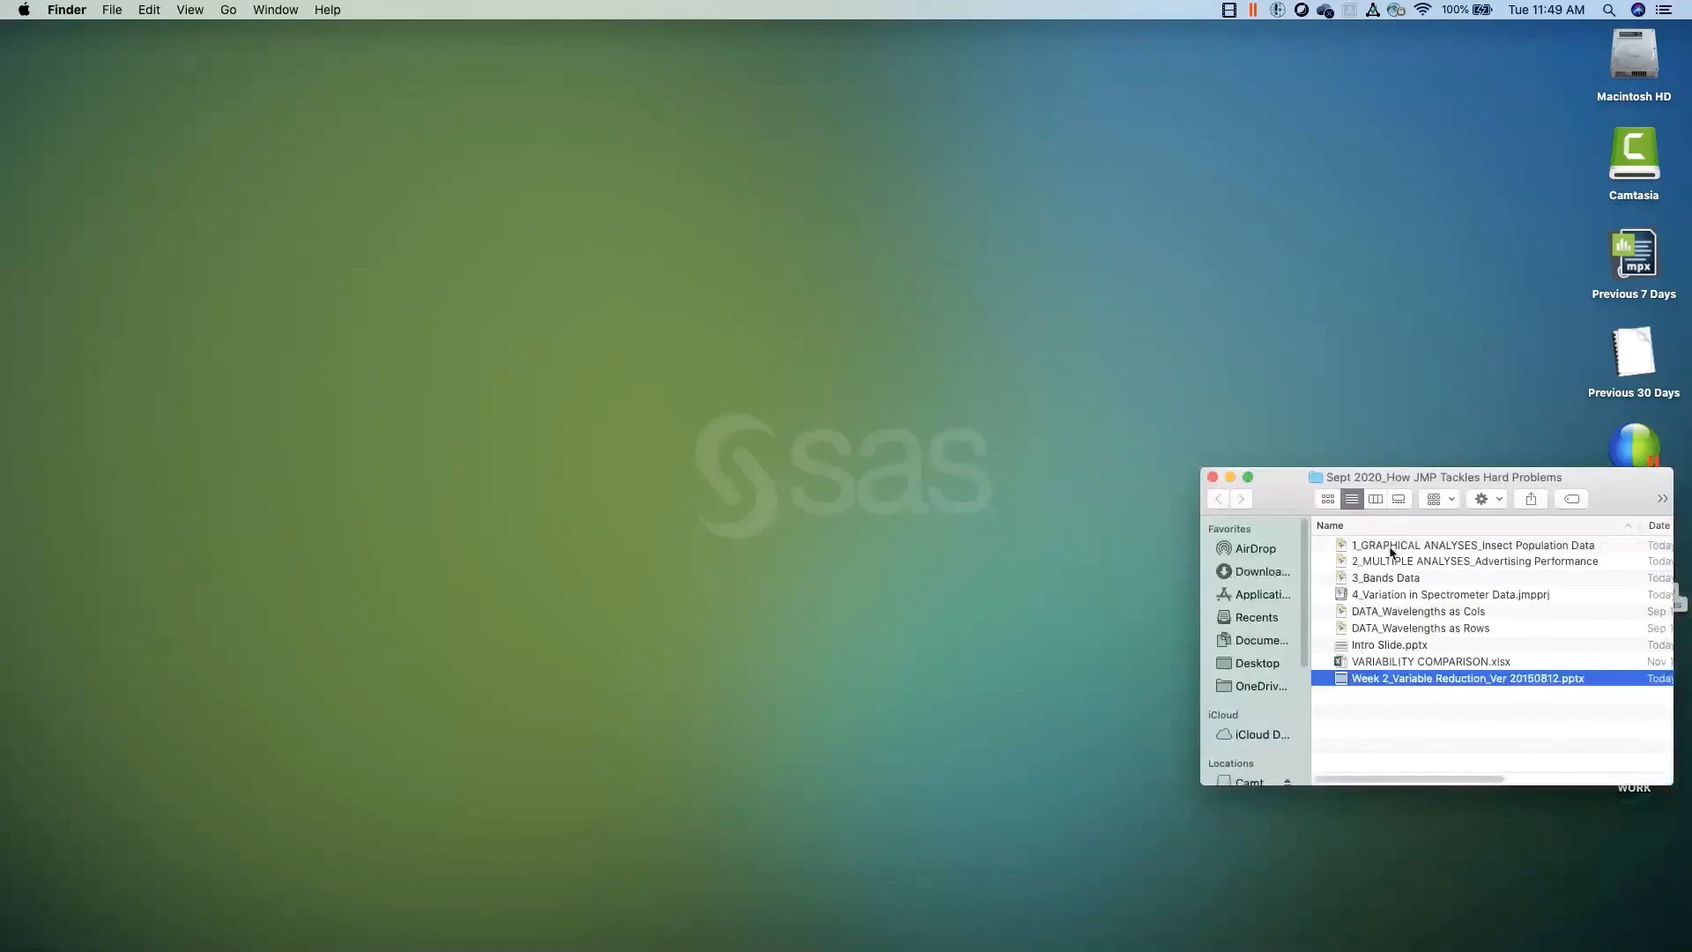
{"action": "double_click", "coordinate": [1392, 546]}
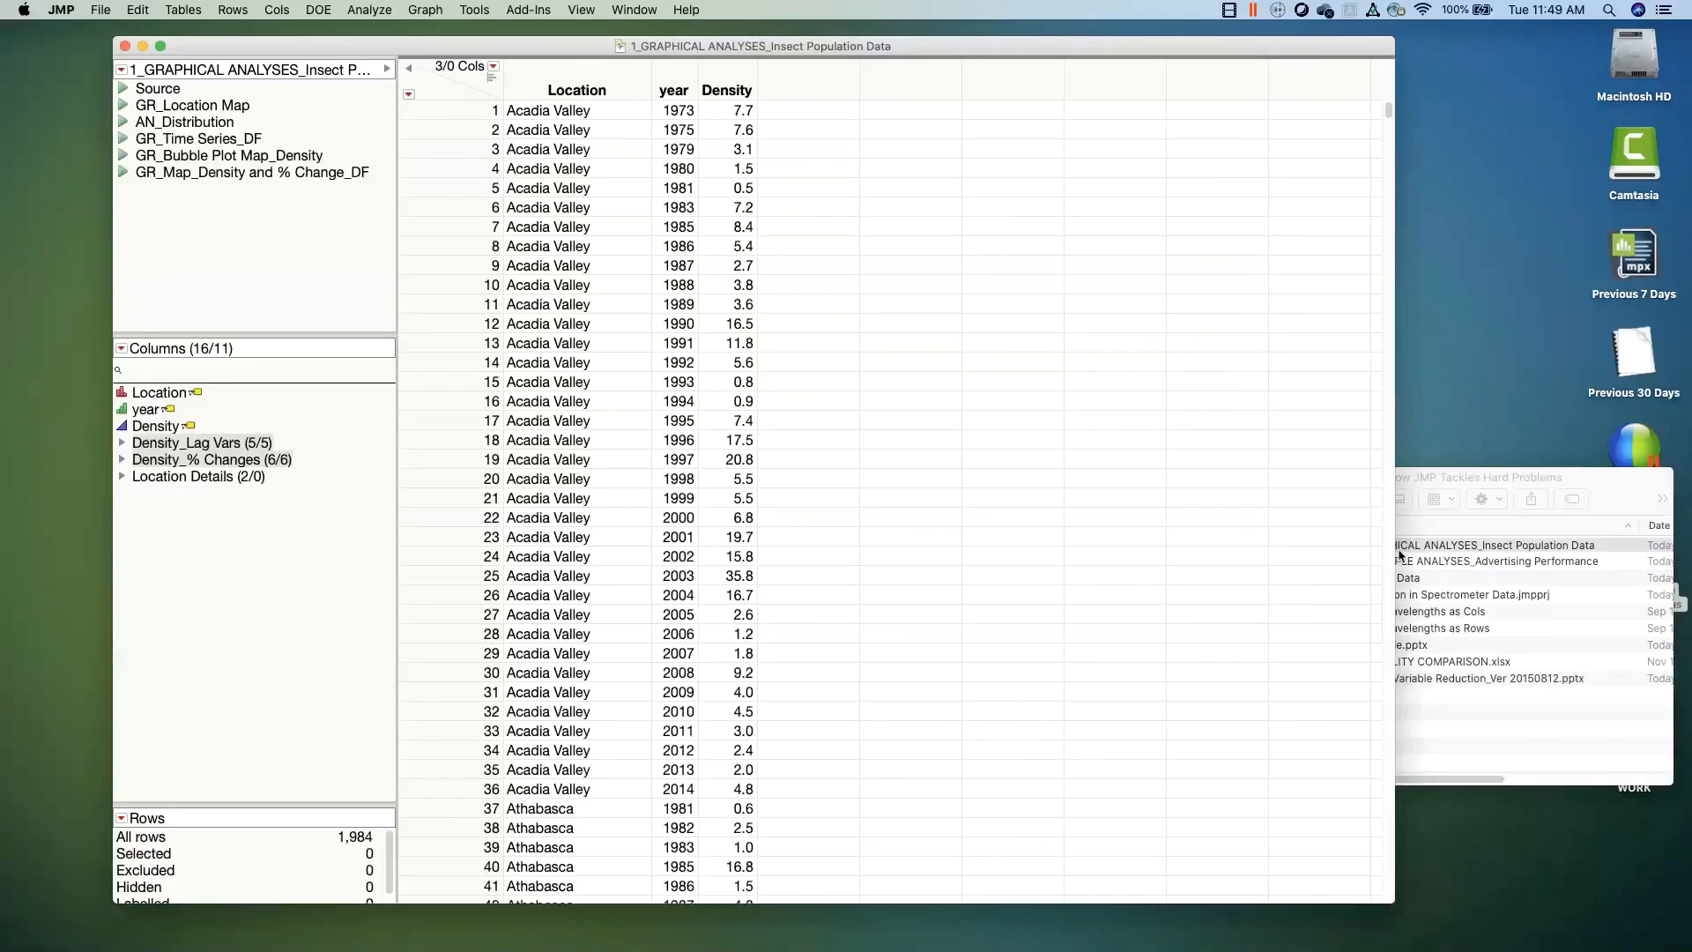
{"action": "left_click", "coordinate": [125, 158]}
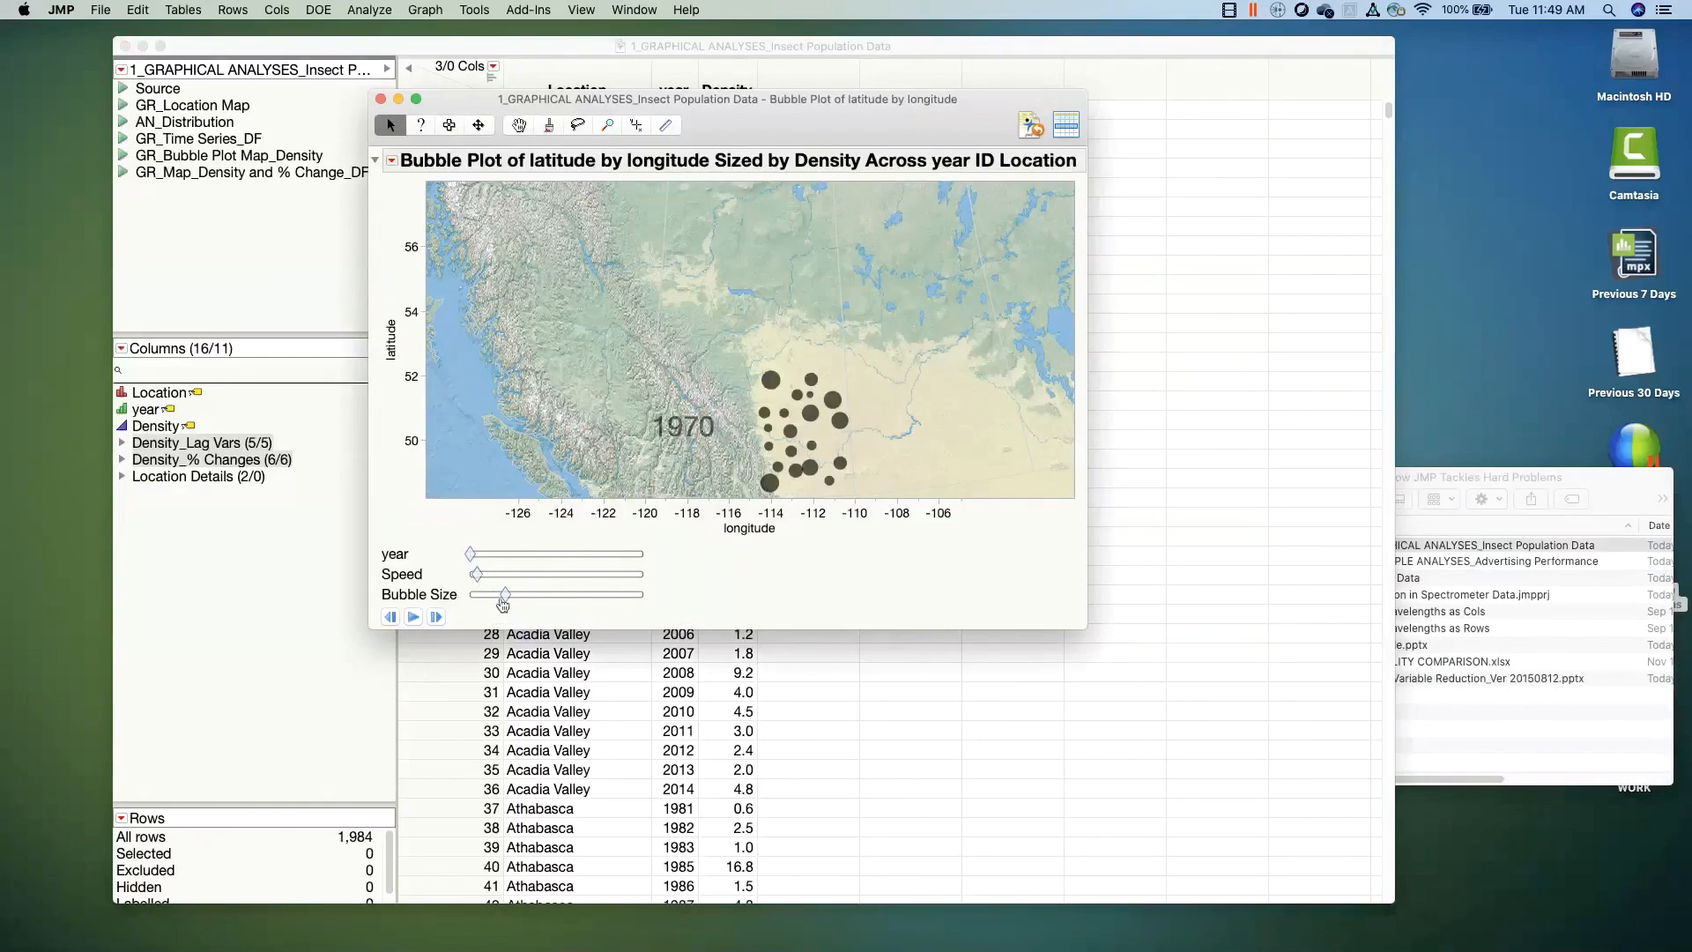
Step: Advance the bubble plot's year to 1996, and close the plot and the insect population table
{"action": "left_click_drag", "start_coordinate": [470, 555], "coordinate": [570, 557]}
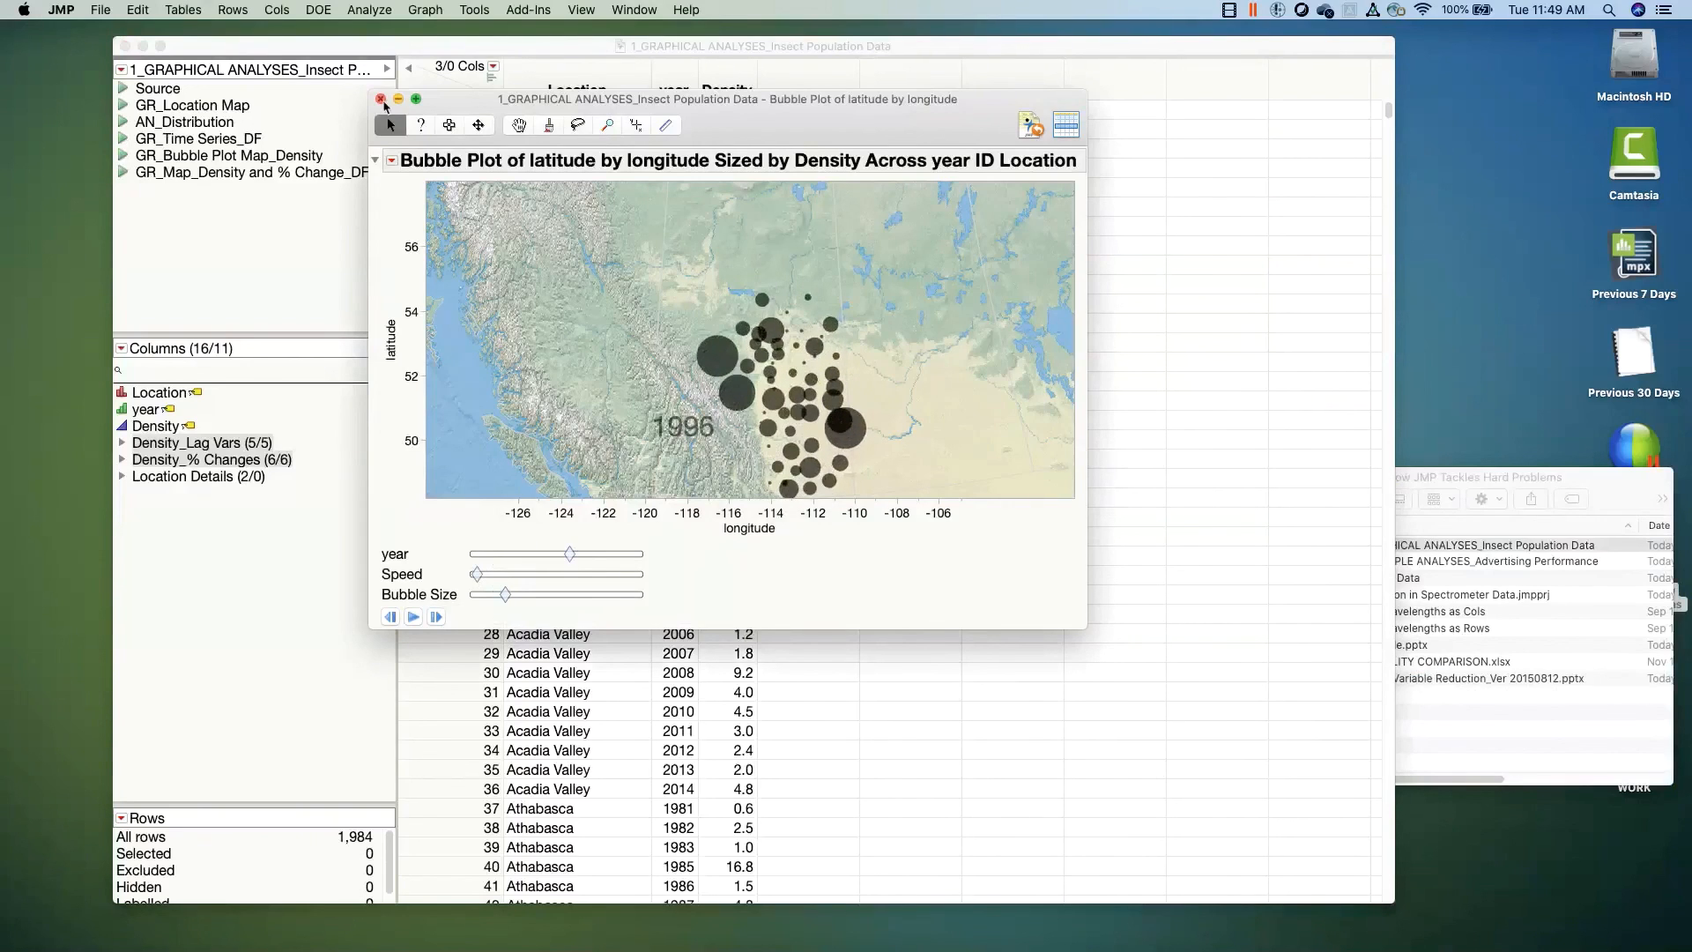
{"action": "left_click", "coordinate": [381, 101]}
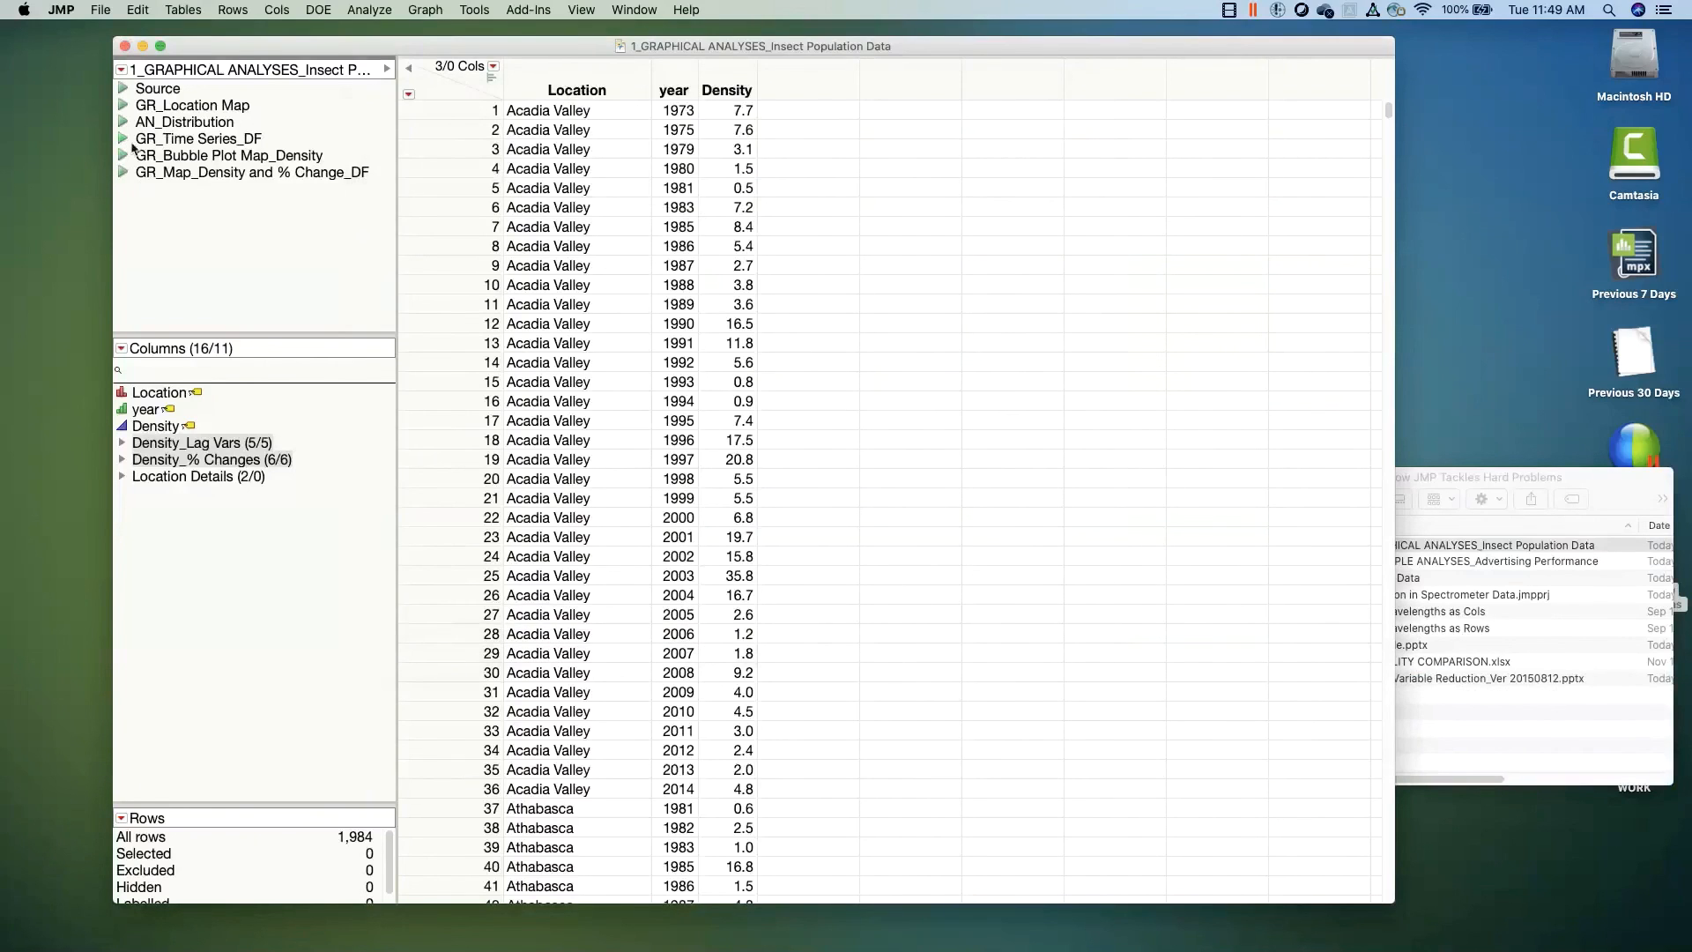
{"action": "left_click", "coordinate": [123, 47]}
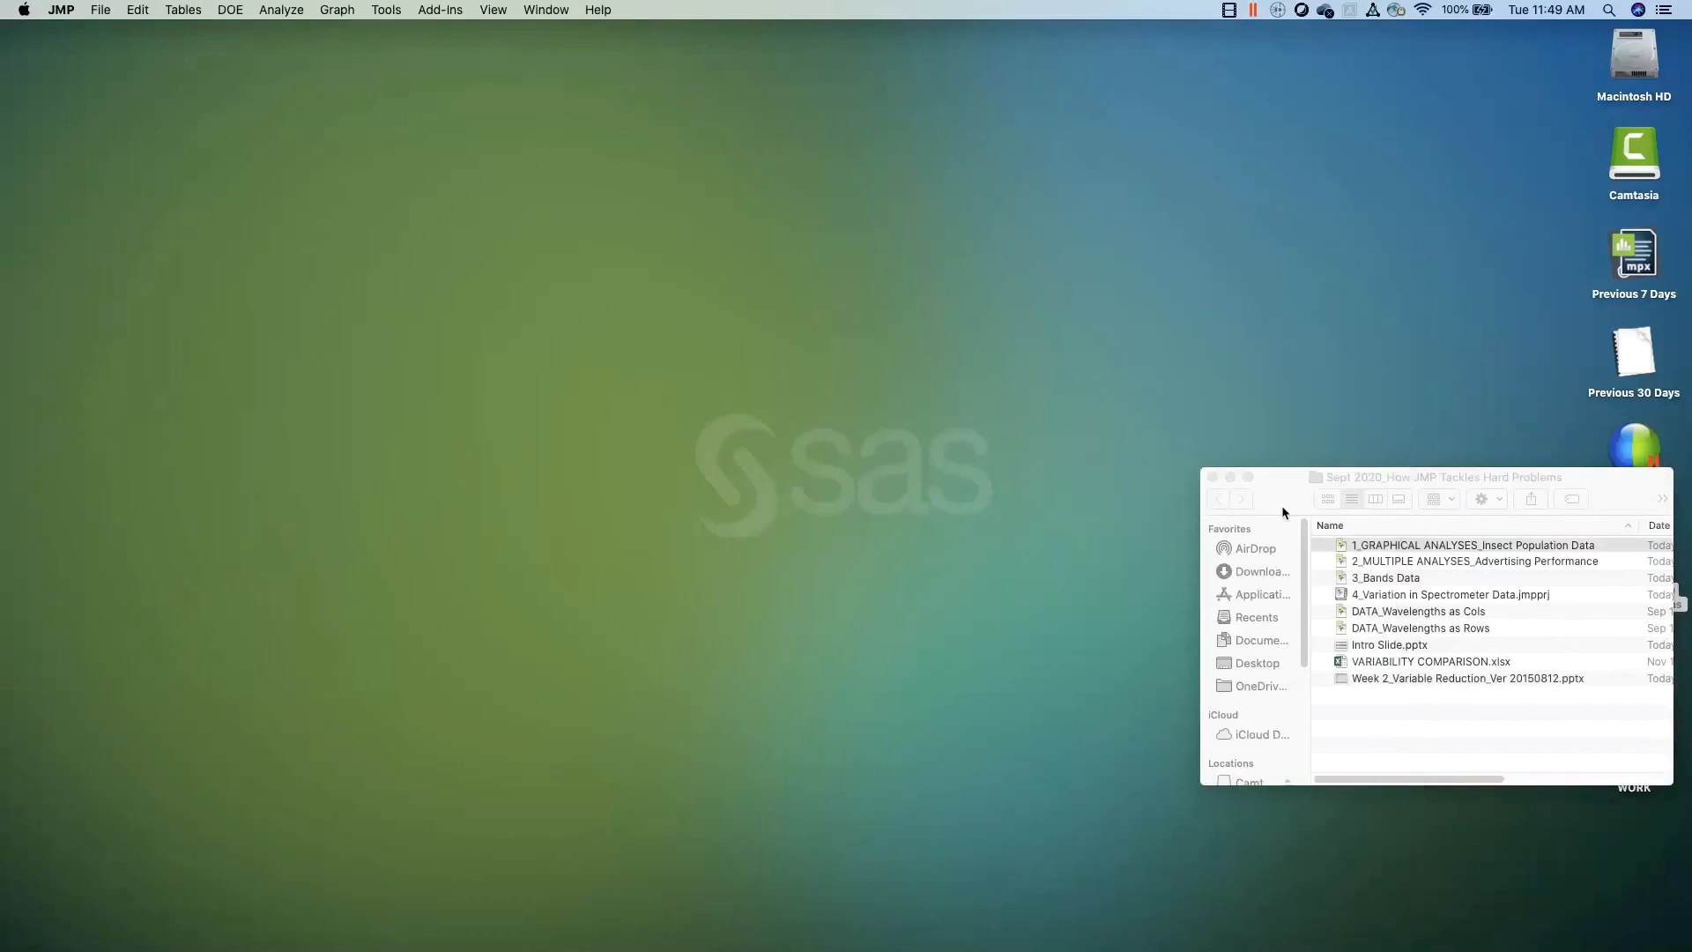
Step: Open 2_MULTIPLE ANALYSES_Advertising Performance from the Sept 2020 folder, and run its Response Screening by Ad / Promo script
{"action": "left_click", "coordinate": [1282, 505]}
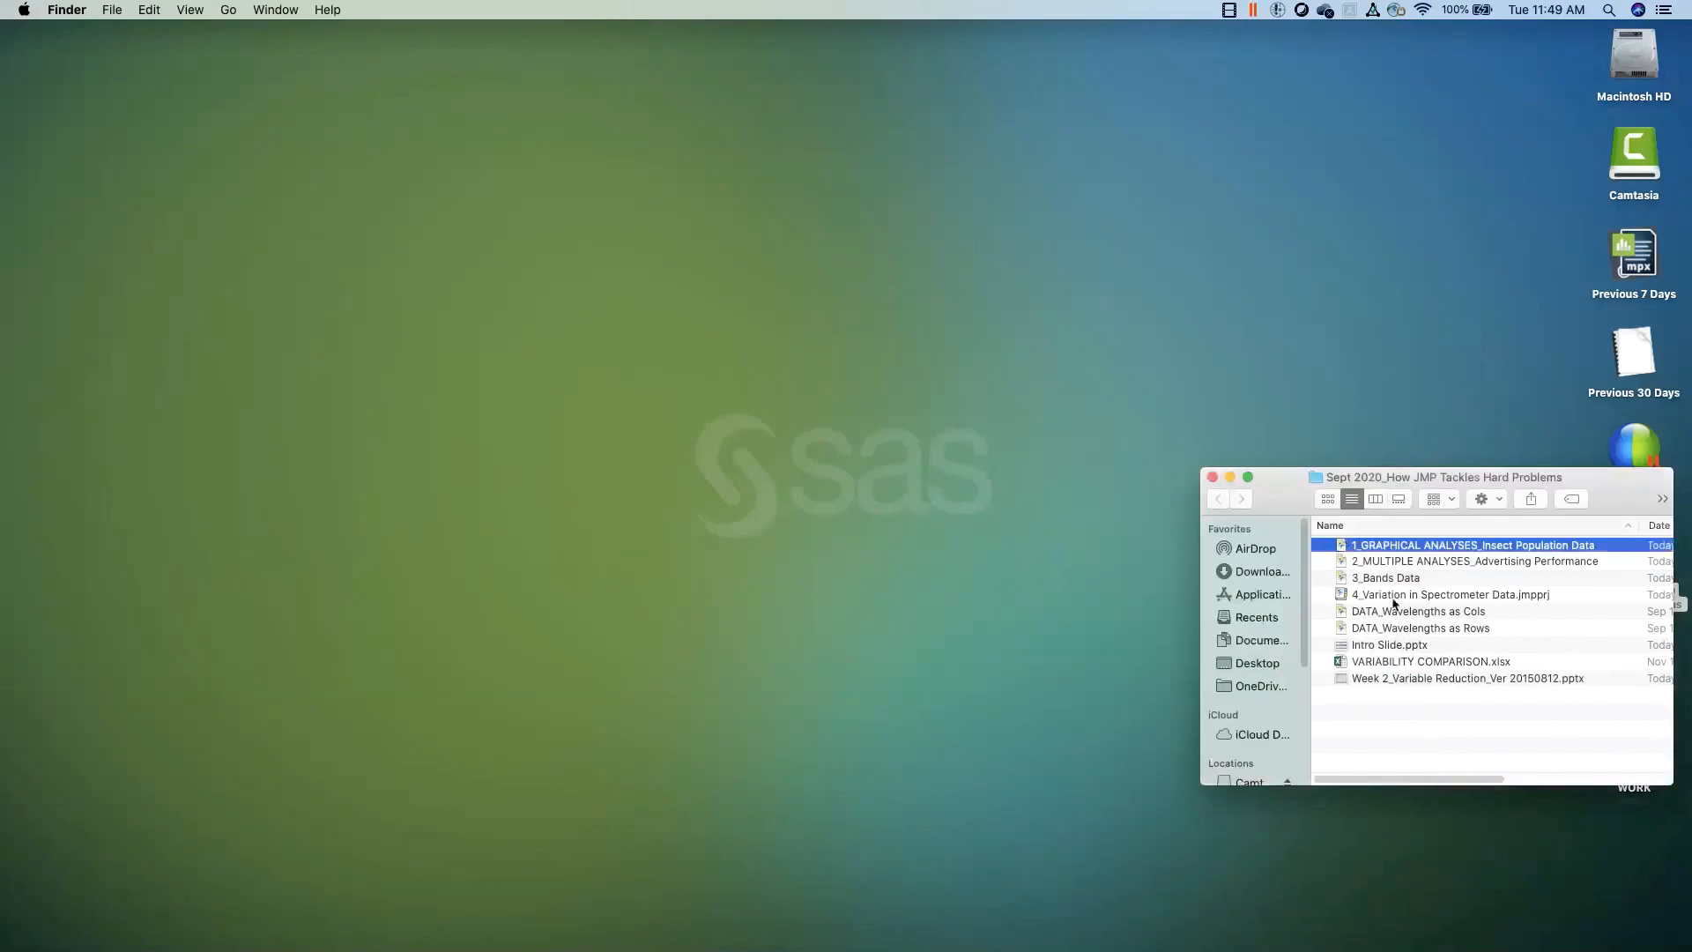
{"action": "double_click", "coordinate": [1344, 564]}
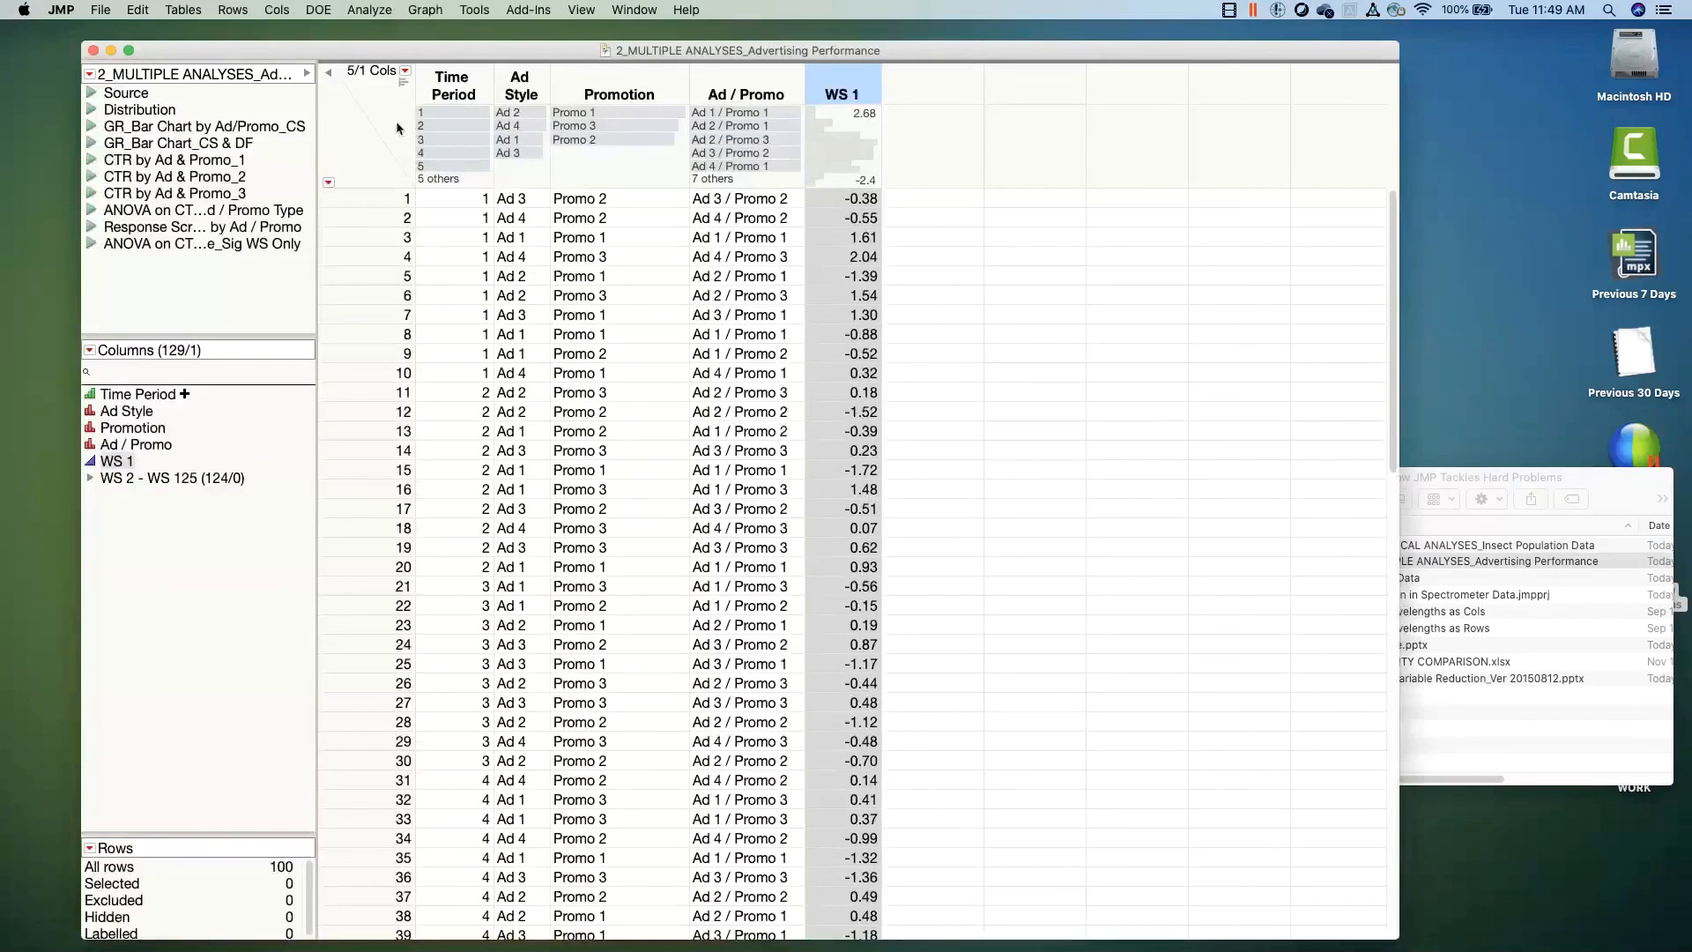
{"action": "left_click", "coordinate": [399, 129]}
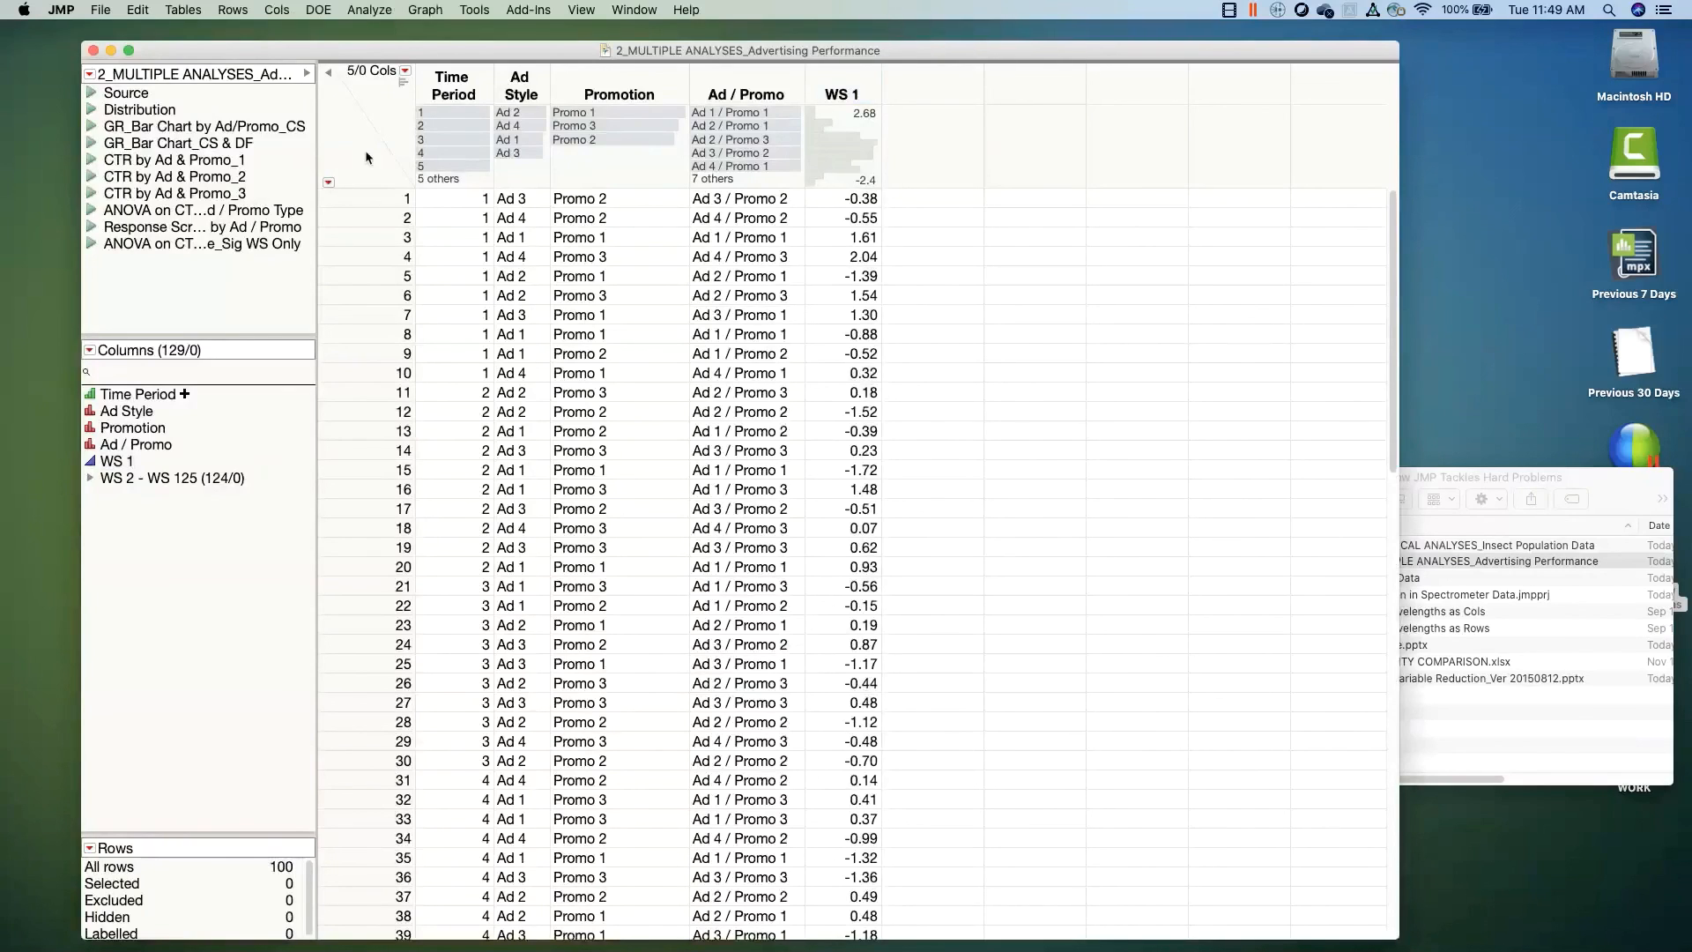
{"action": "left_click", "coordinate": [90, 229]}
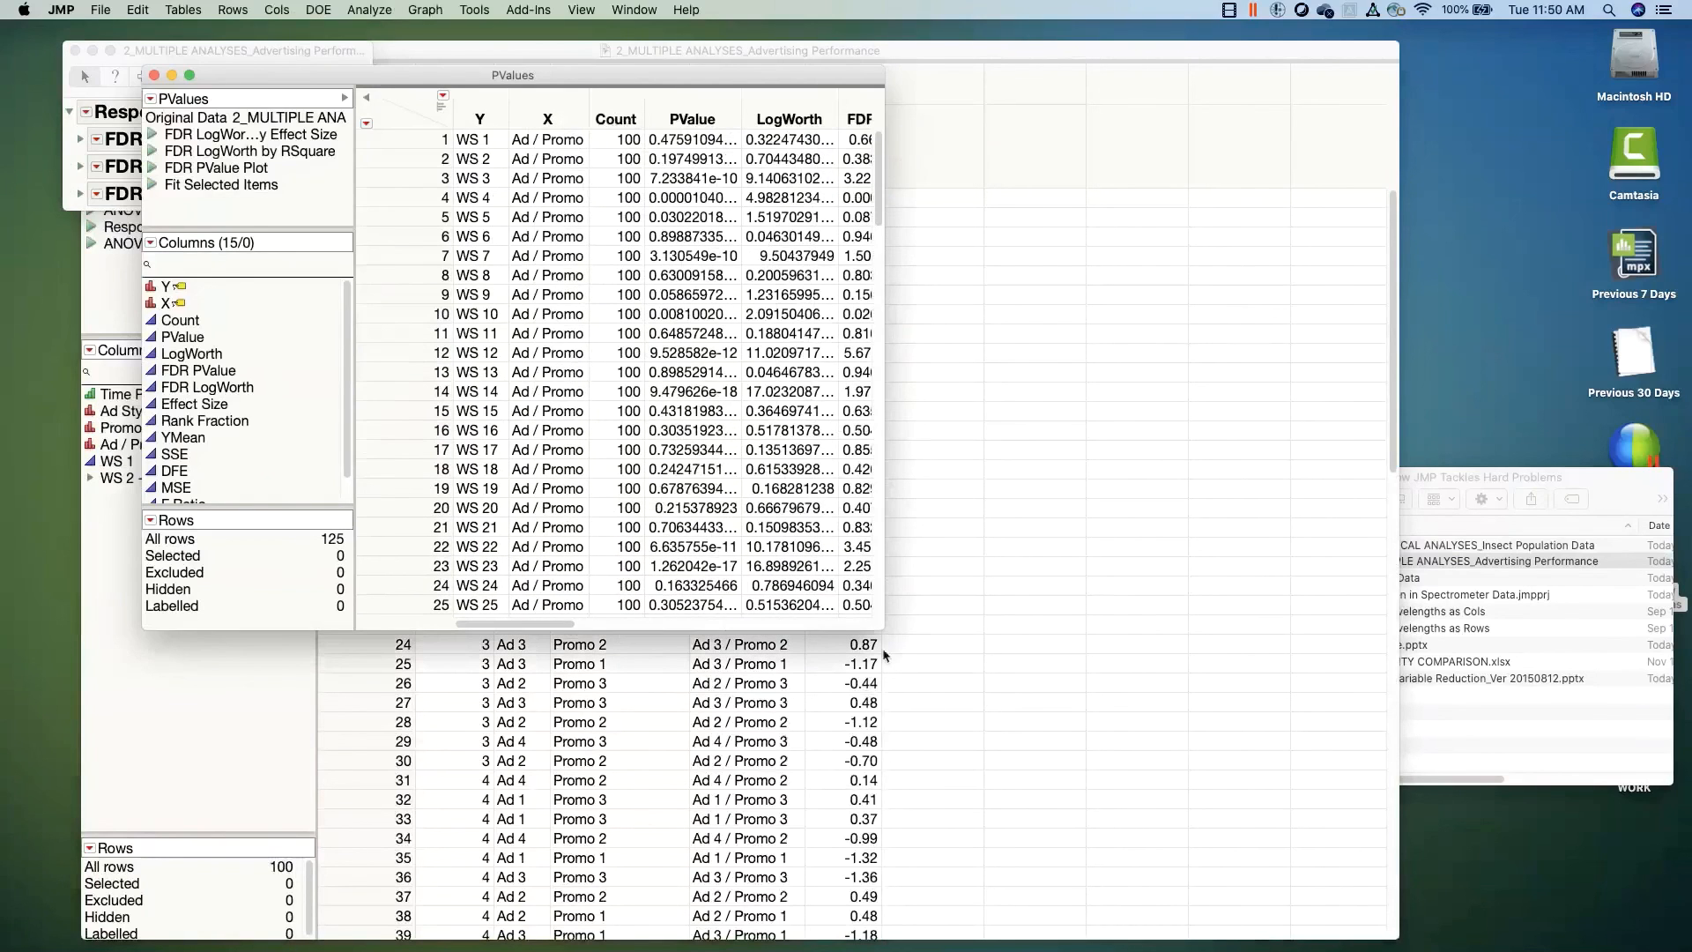
Step: Expand the FDR LogWorth by Effect Size and by RSquare plots, and close the report, the PValues table and the advertising table
{"action": "left_click", "coordinate": [121, 175]}
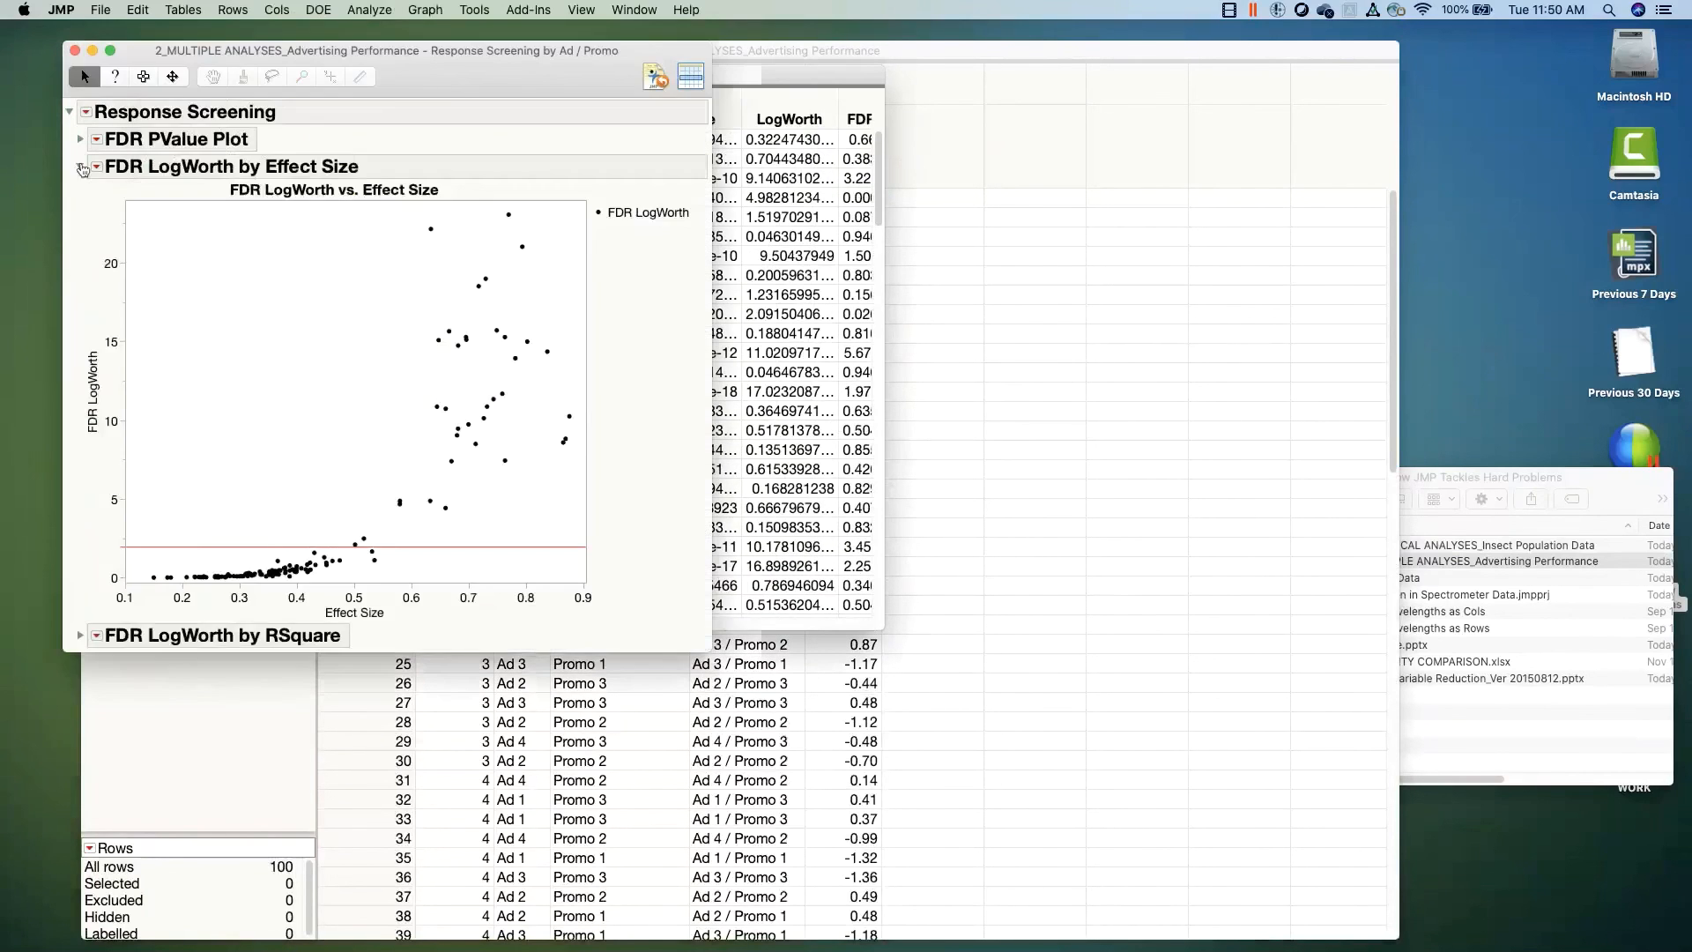
{"action": "left_click", "coordinate": [79, 635]}
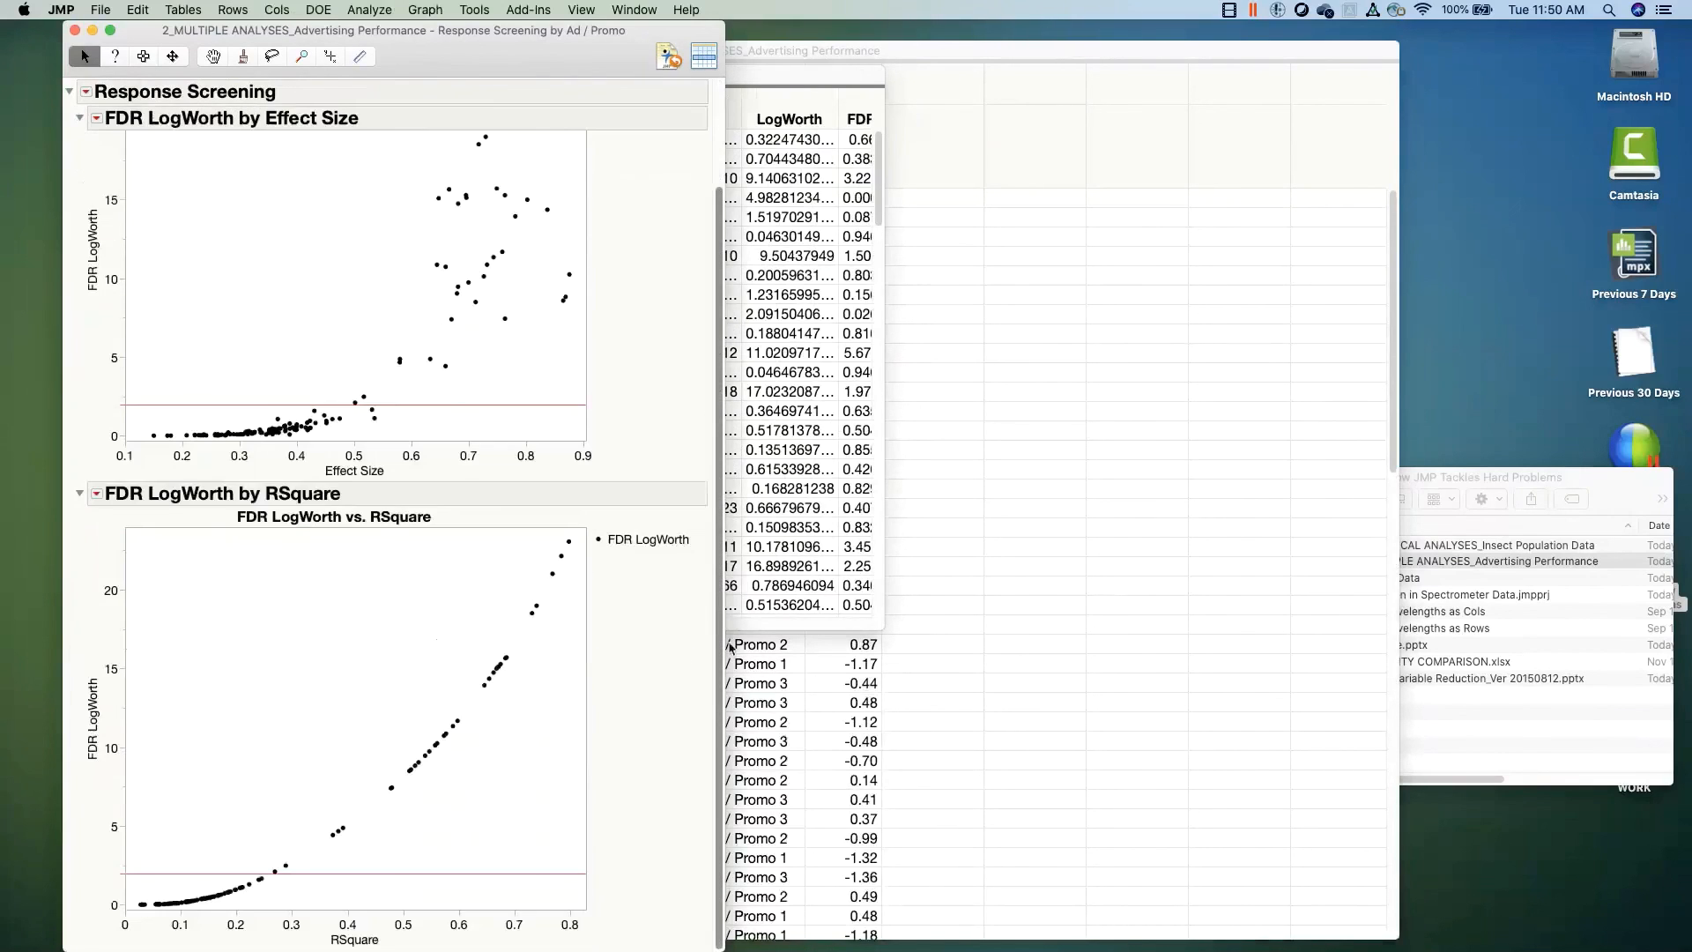
{"action": "left_click_drag", "start_coordinate": [728, 648], "coordinate": [729, 454]}
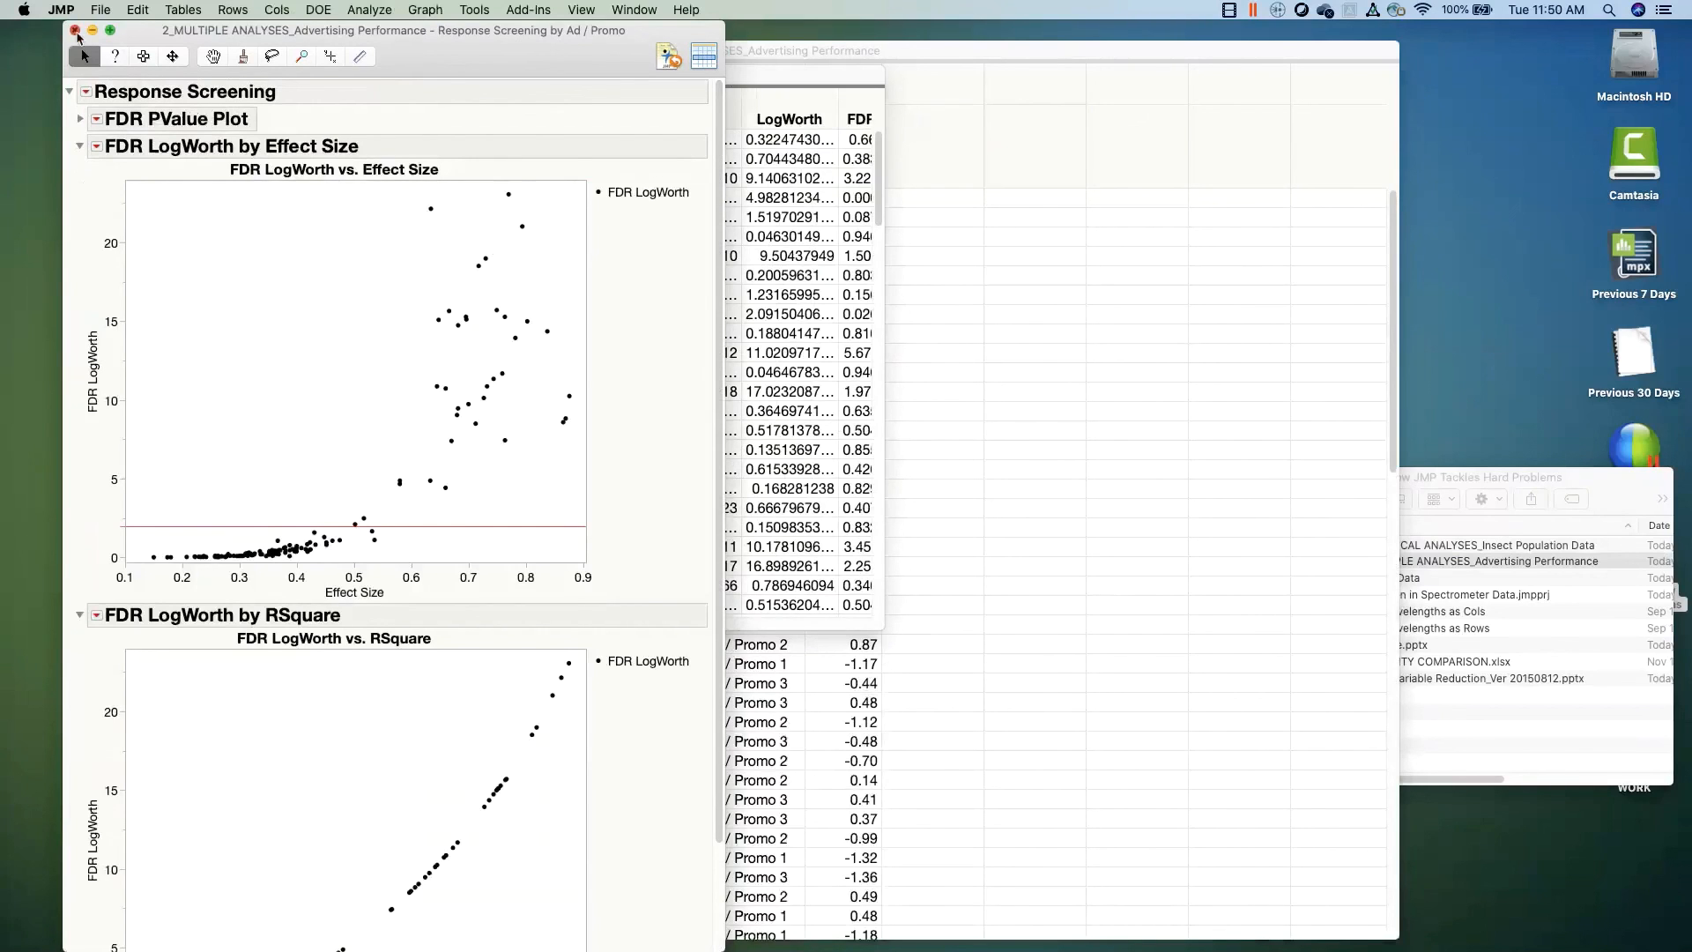
{"action": "left_click", "coordinate": [75, 30]}
{"action": "left_click", "coordinate": [154, 76]}
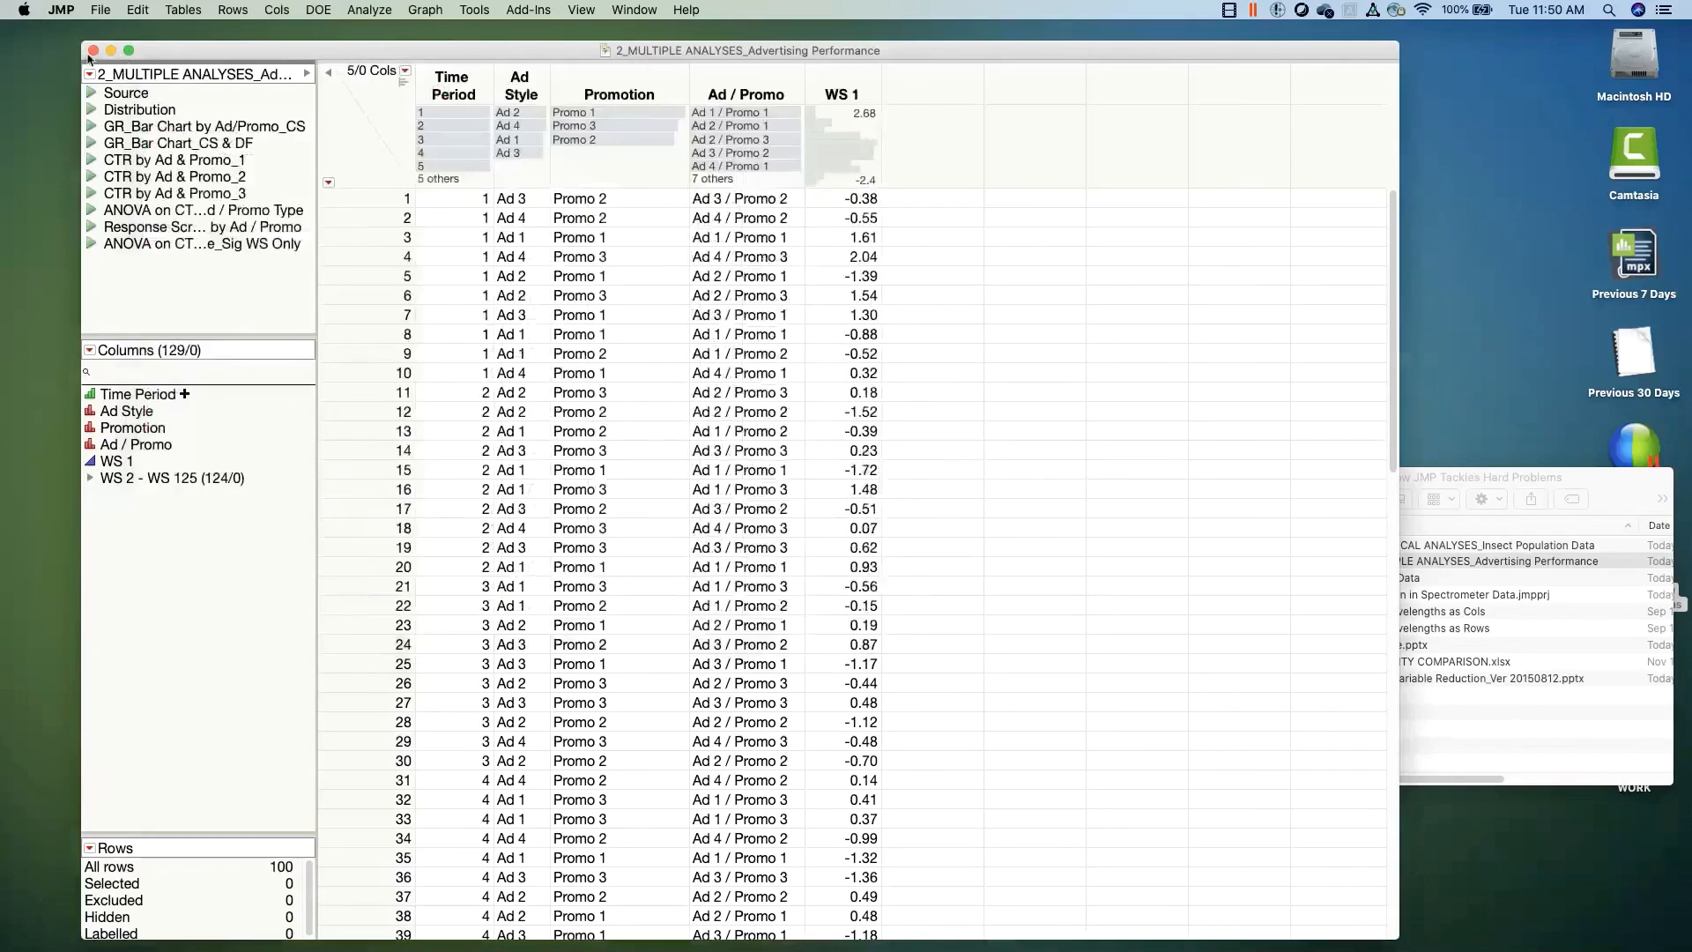
{"action": "left_click", "coordinate": [92, 51]}
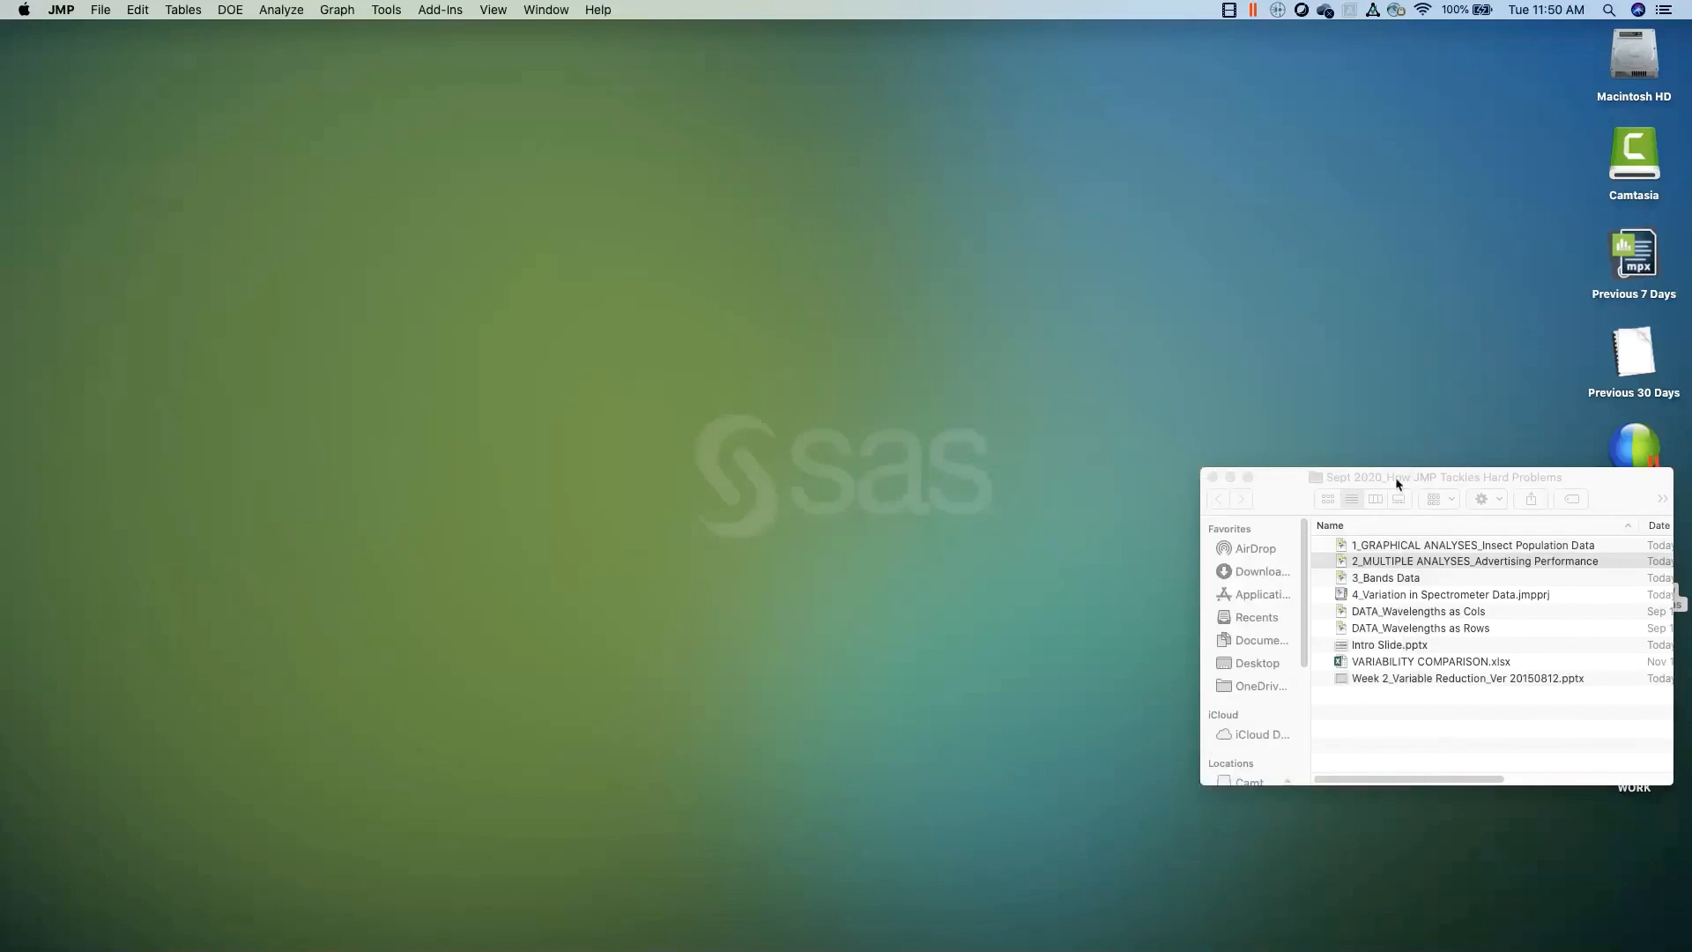
Step: Open 3_Bands Data from the Sept 2020 folder, and run its AN_Bootstrap Forest script
{"action": "left_click_drag", "start_coordinate": [1397, 483], "coordinate": [1392, 466]}
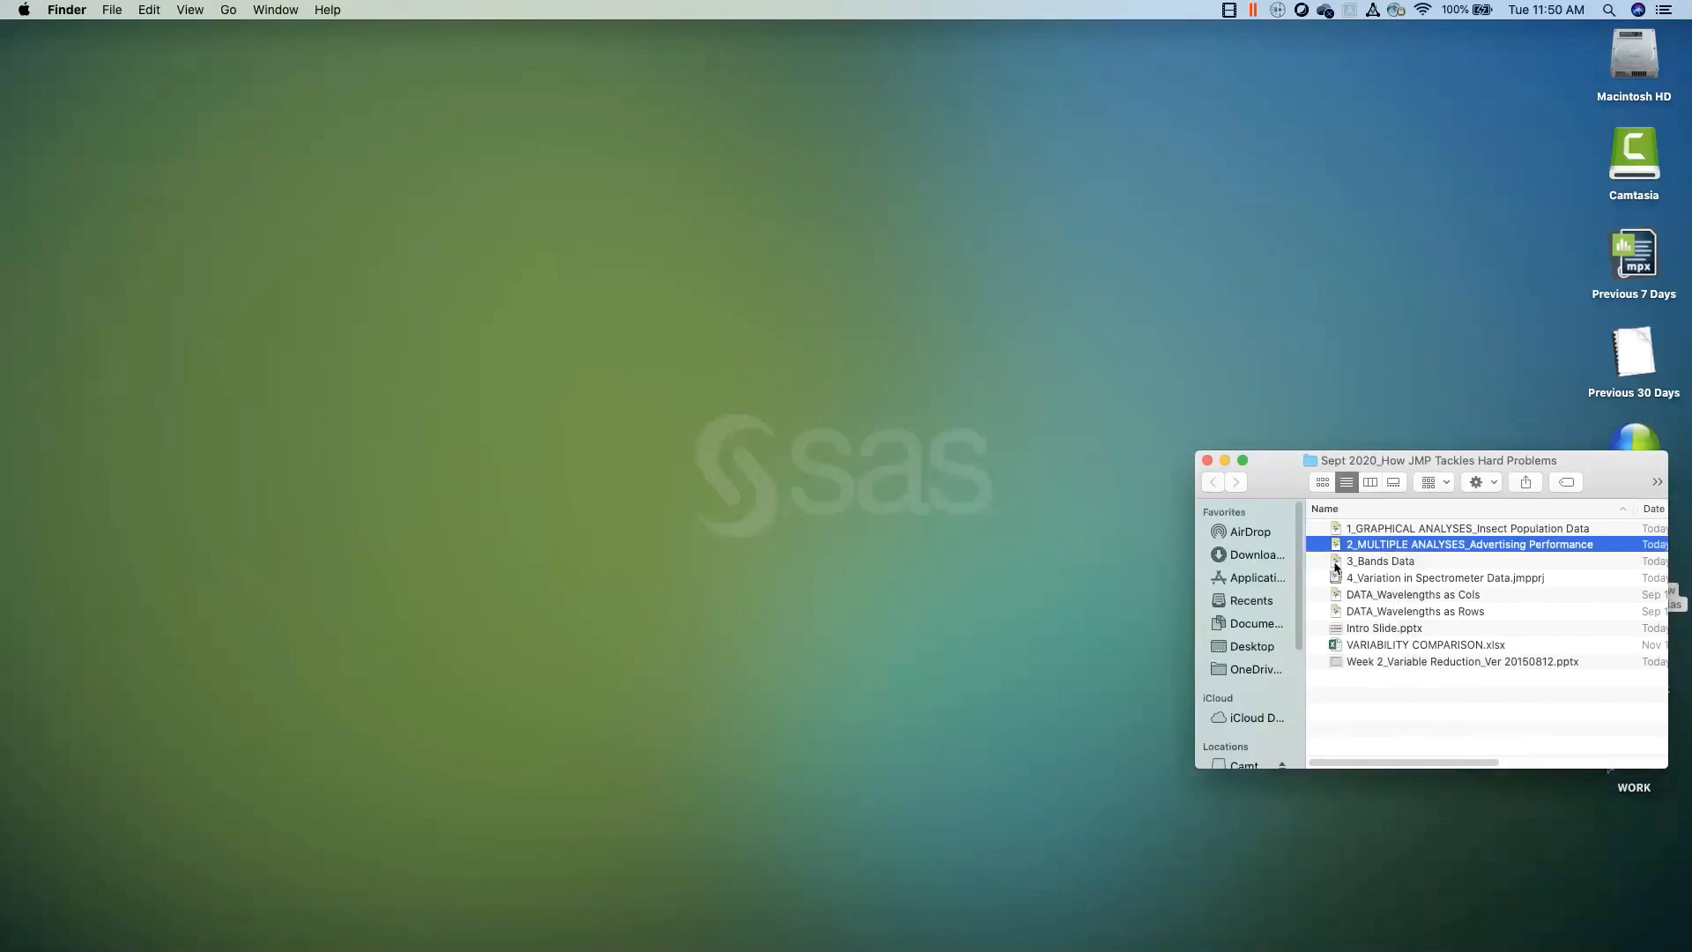
{"action": "double_click", "coordinate": [1336, 564]}
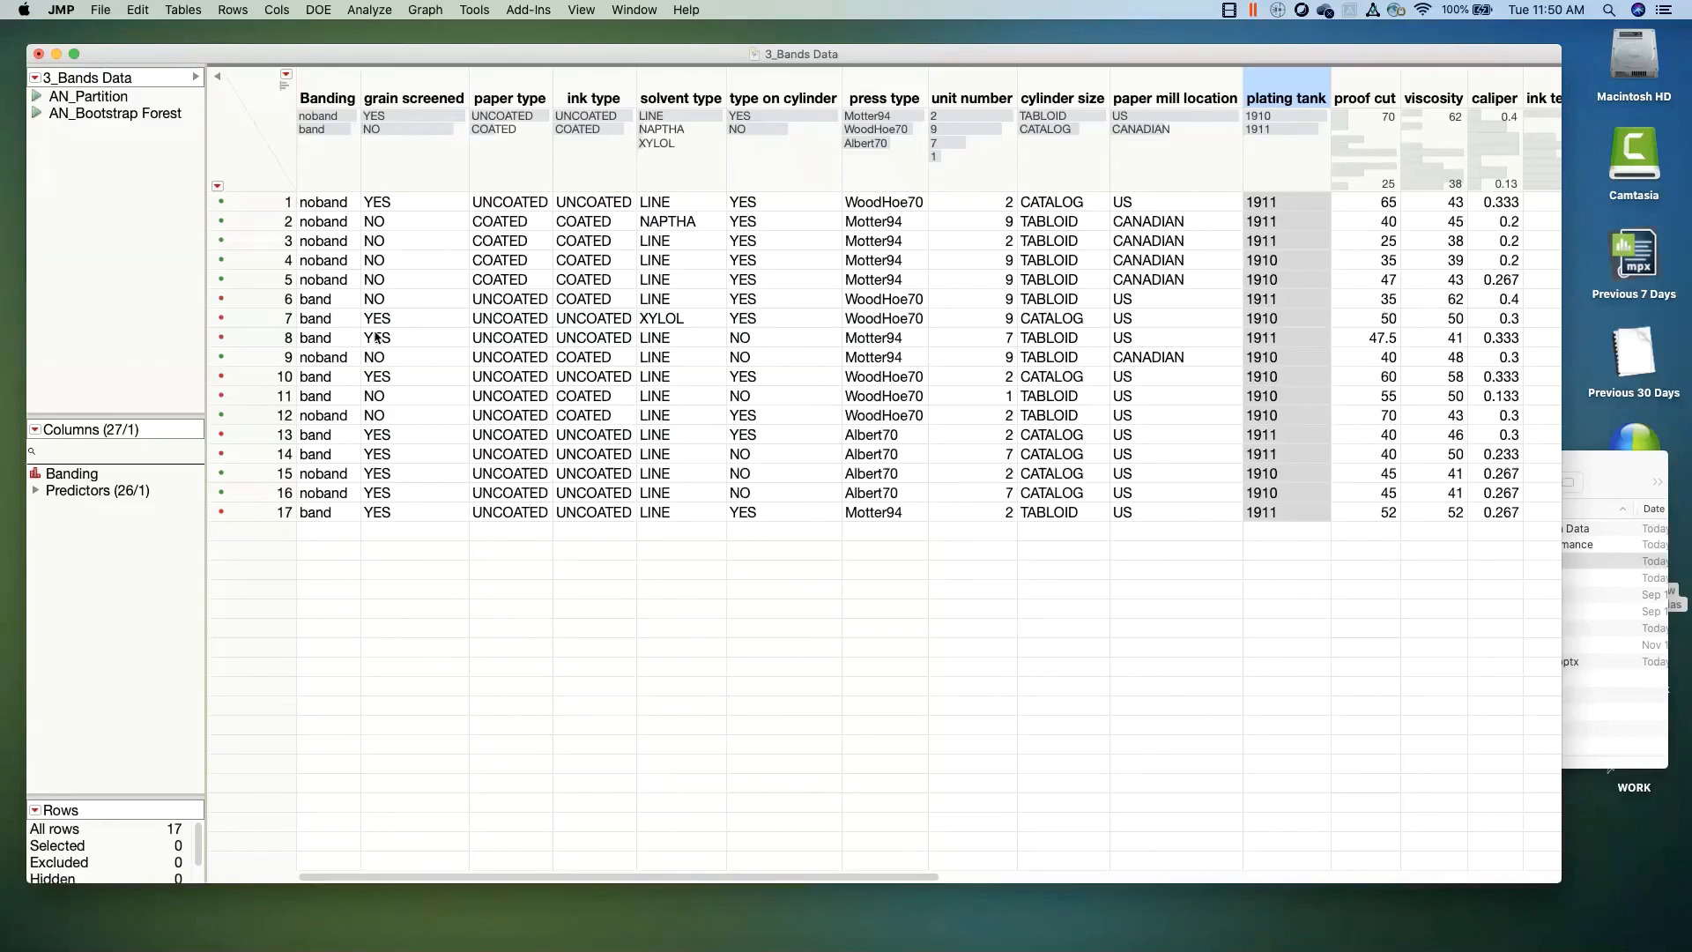
{"action": "left_click", "coordinate": [40, 114]}
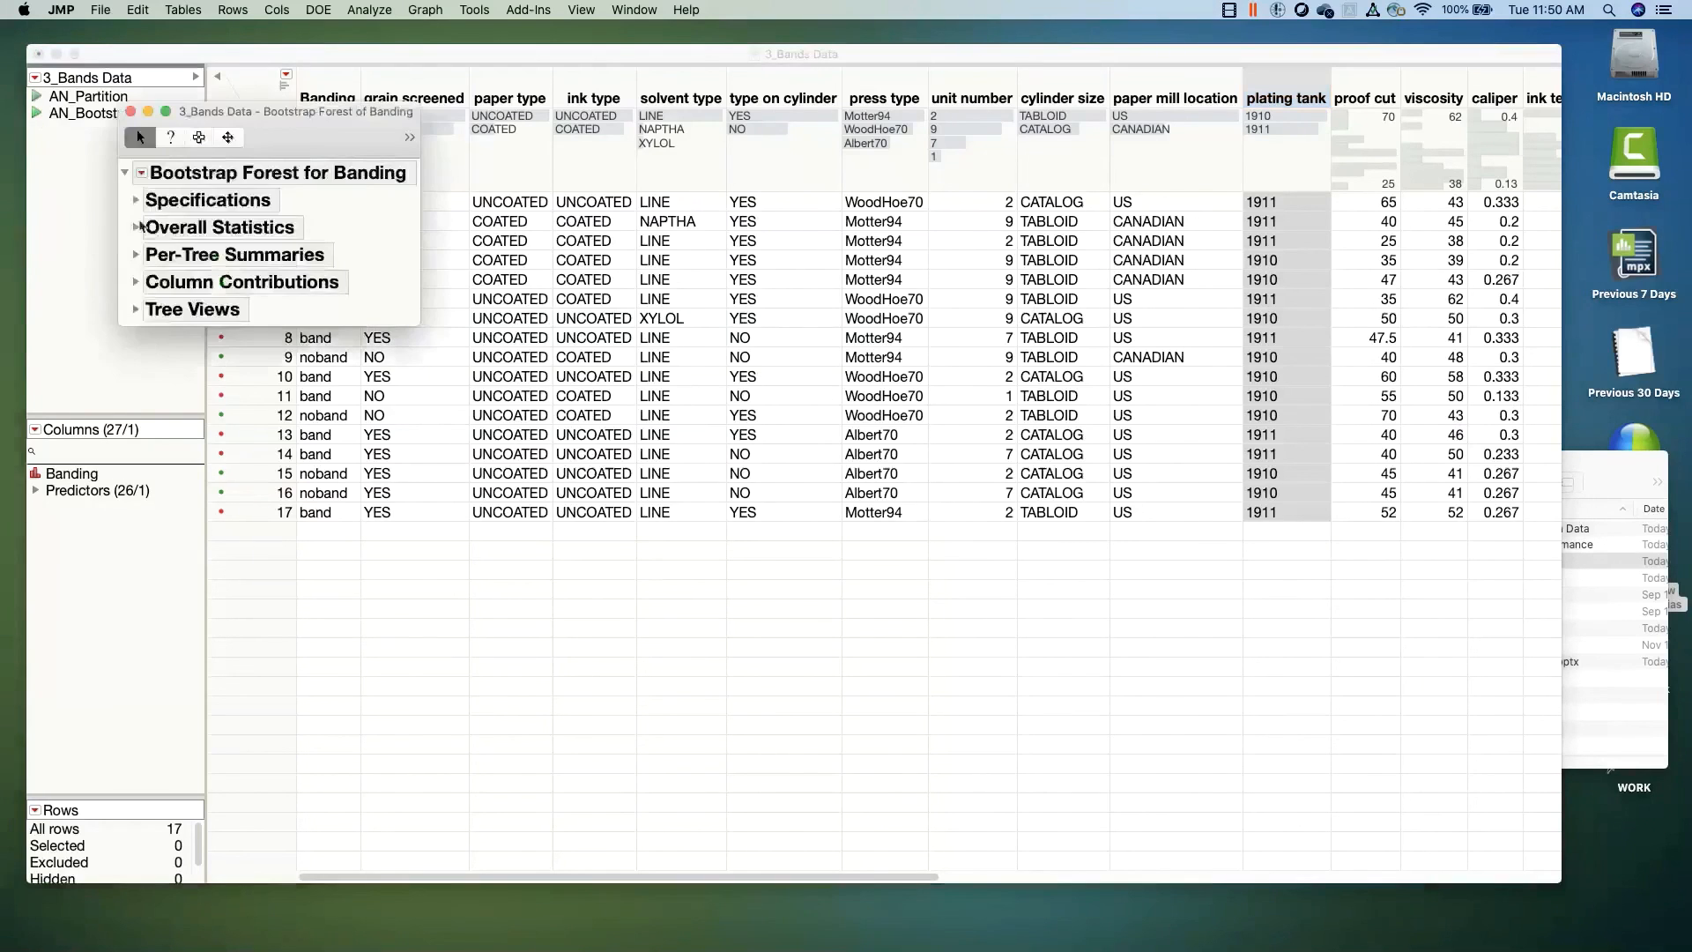
Step: Expand Column Contributions in the Bootstrap Forest for Banding report, and close the report and the 3_Bands Data table
{"action": "left_click", "coordinate": [135, 228]}
{"action": "left_click", "coordinate": [136, 228]}
{"action": "left_click", "coordinate": [137, 283]}
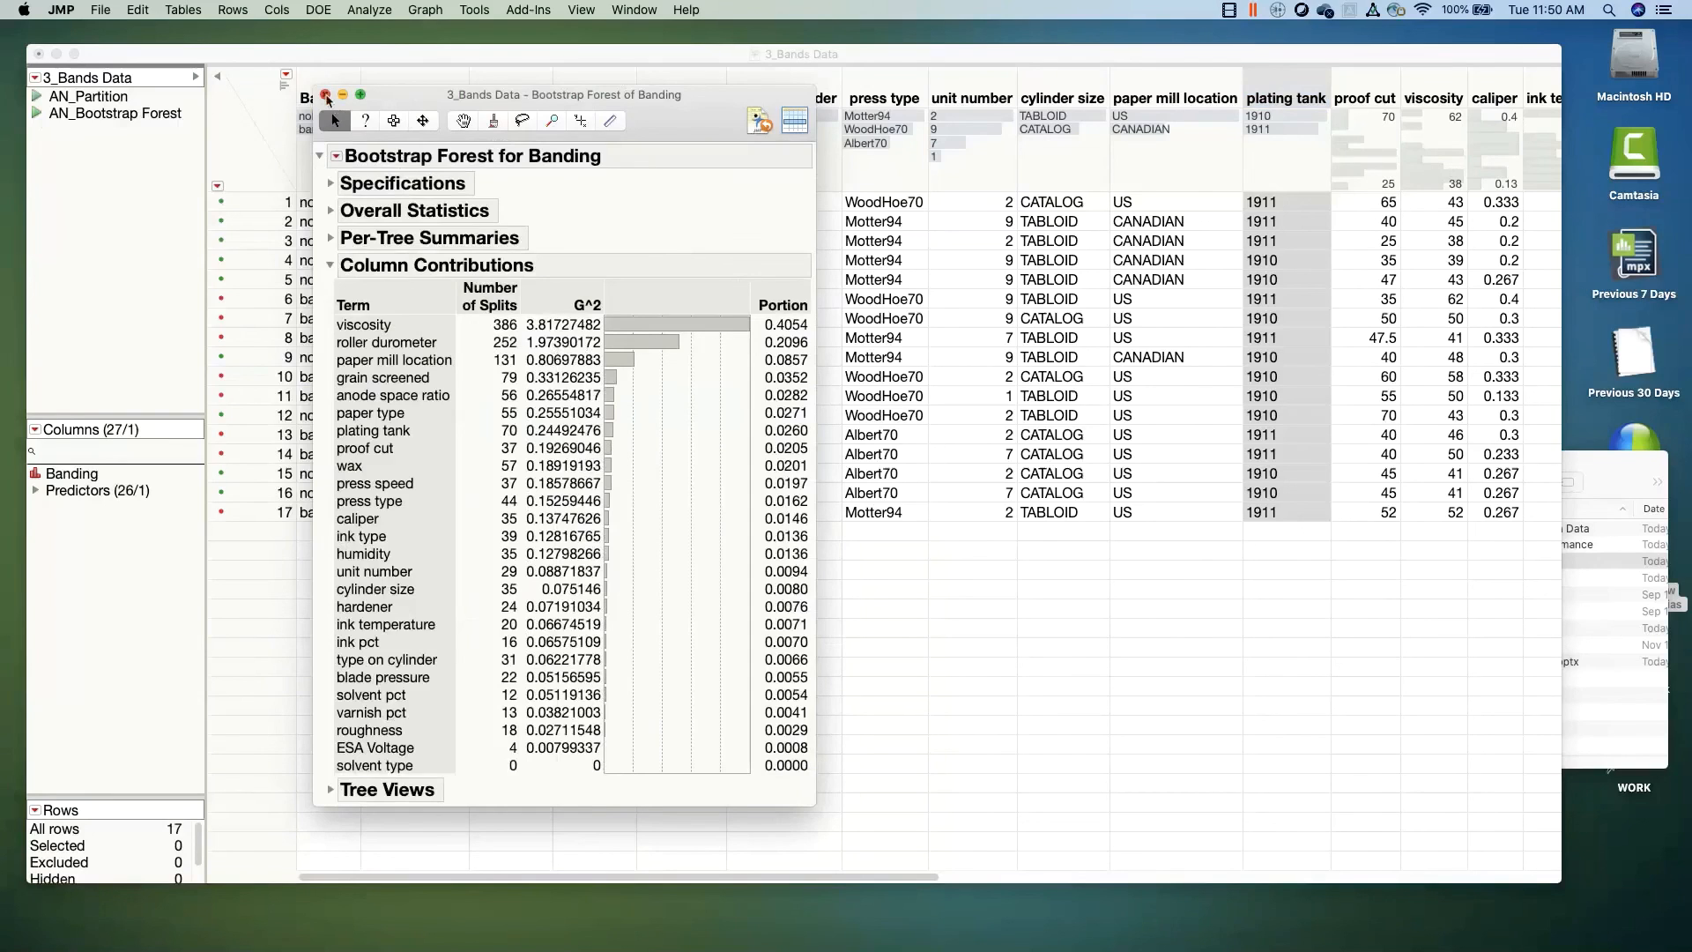
{"action": "left_click", "coordinate": [325, 96]}
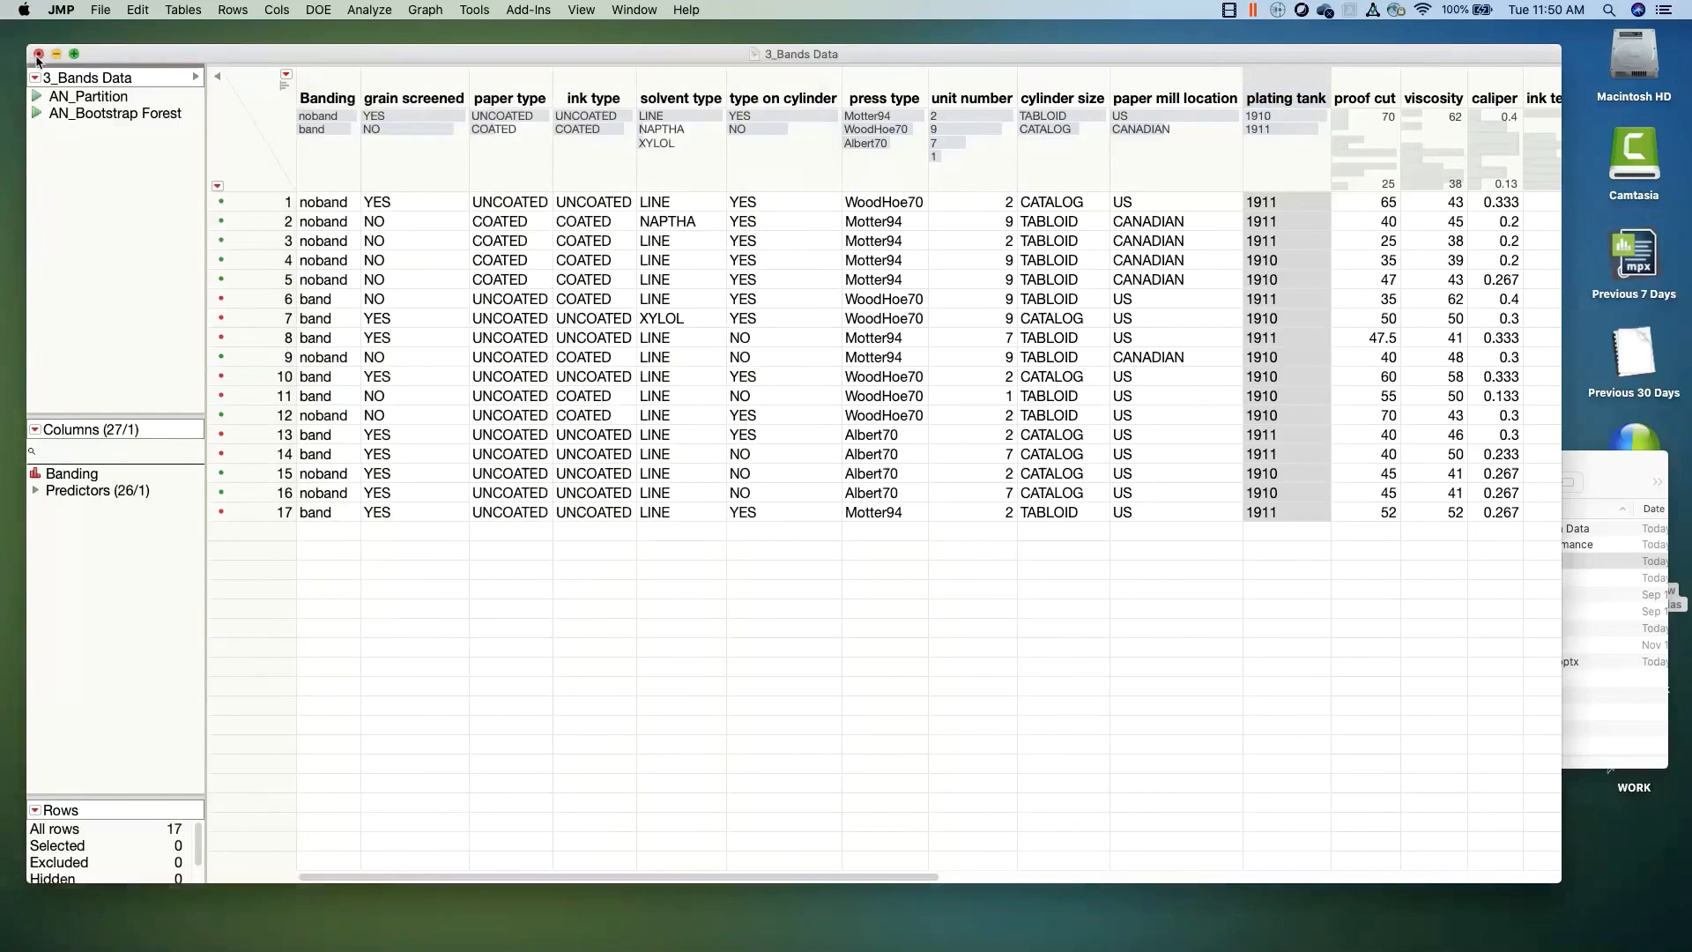
{"action": "left_click", "coordinate": [38, 54]}
{"action": "left_click", "coordinate": [734, 151]}
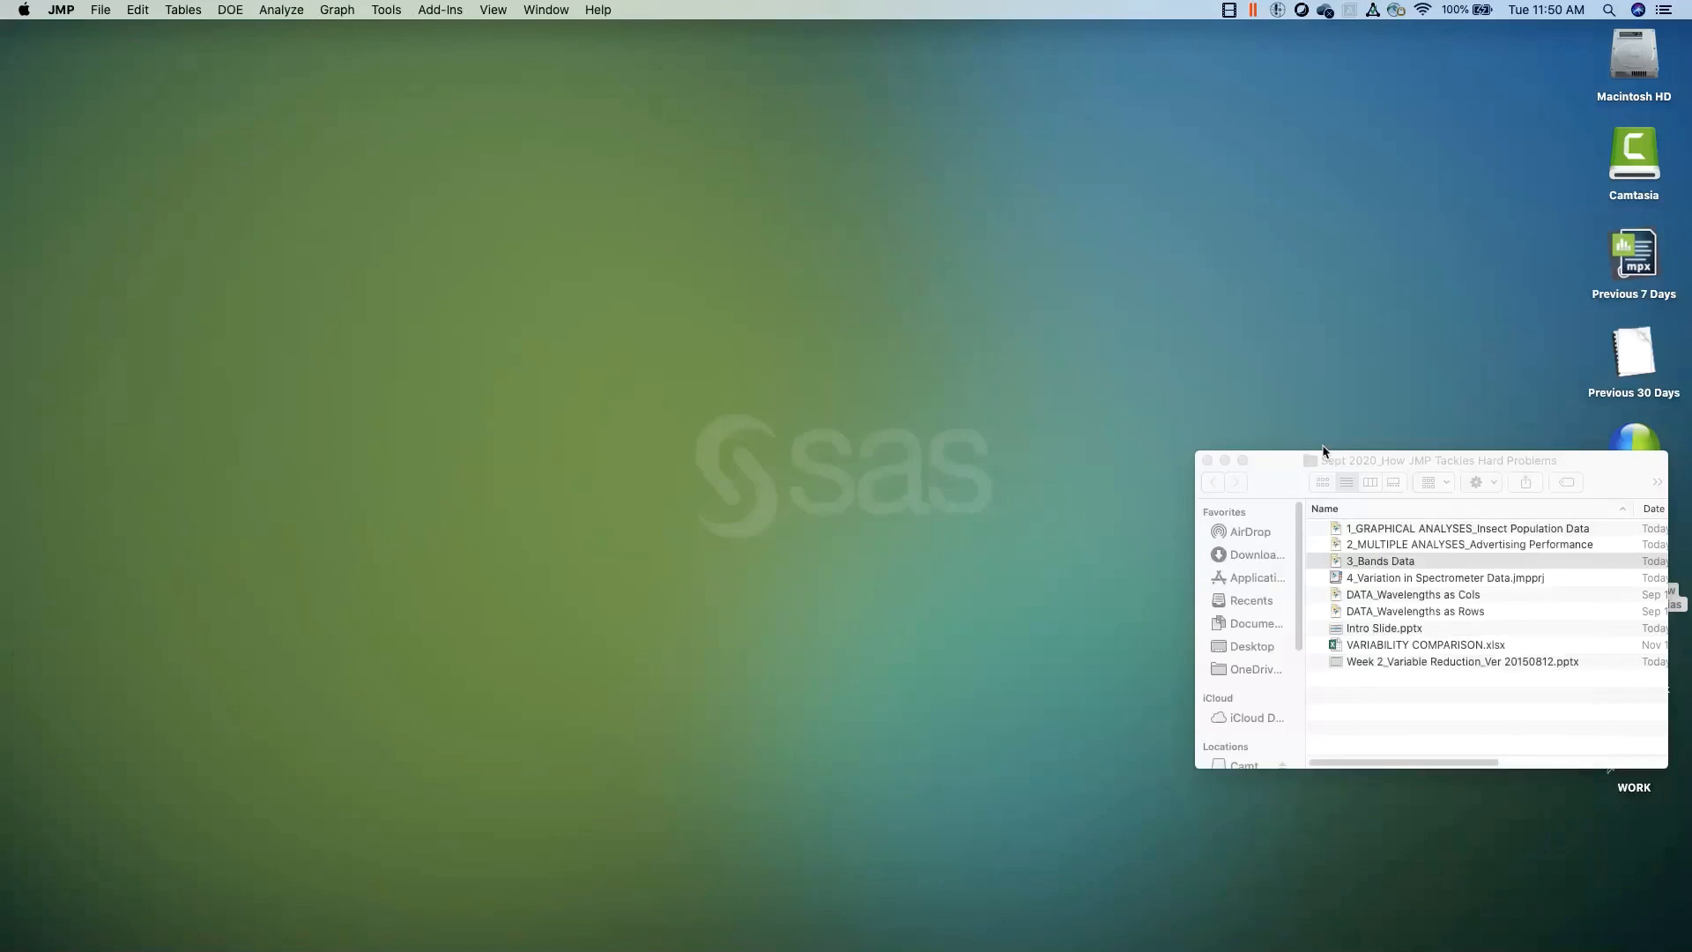
Step: Open the 4_Variation in Spectrometer Data project, and compare its spectral curves graph with the Prin1 vs. Prin2 scatterplot
{"action": "left_click", "coordinate": [1324, 453]}
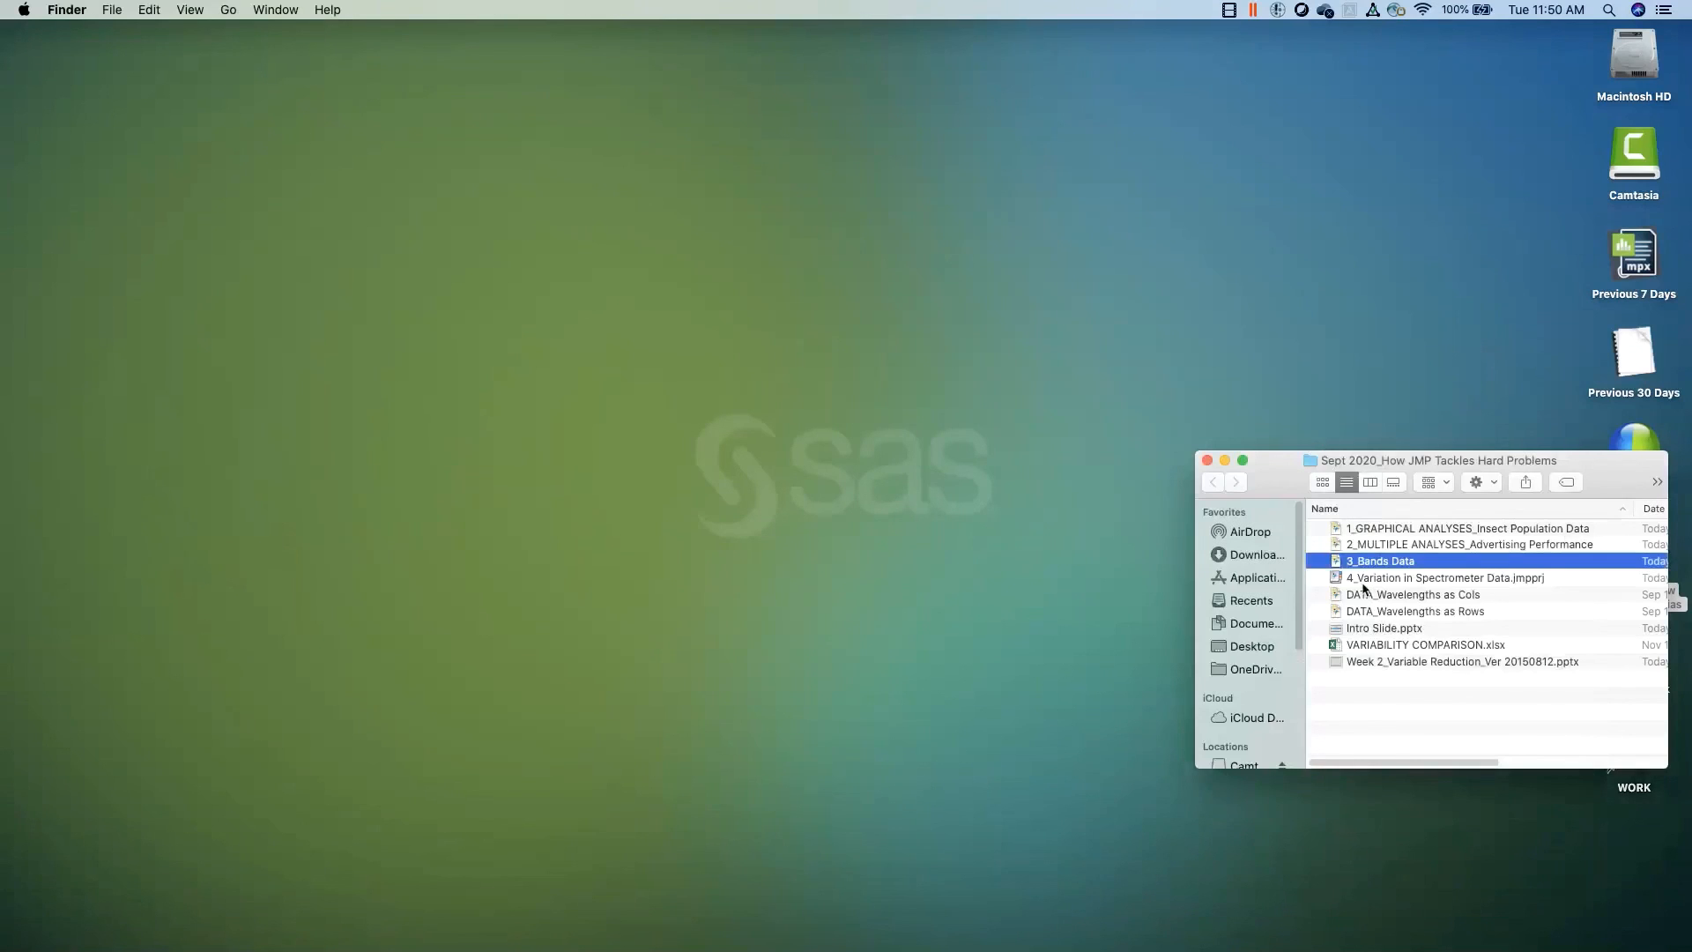
{"action": "double_click", "coordinate": [1363, 582]}
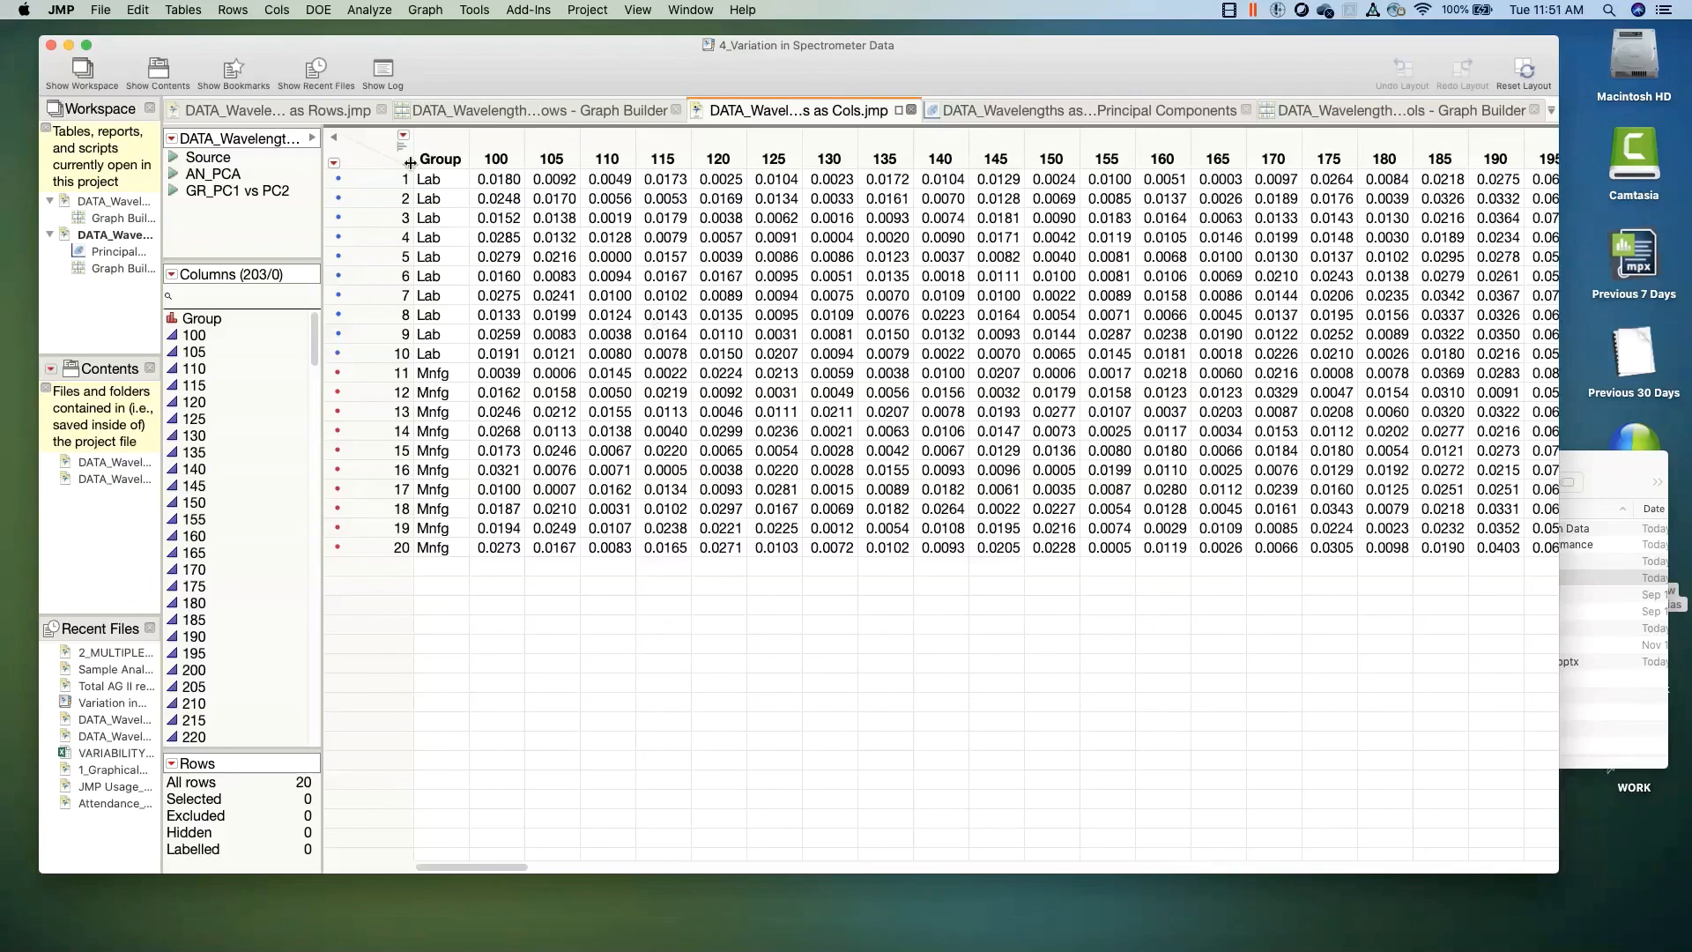
{"action": "left_click", "coordinate": [492, 112]}
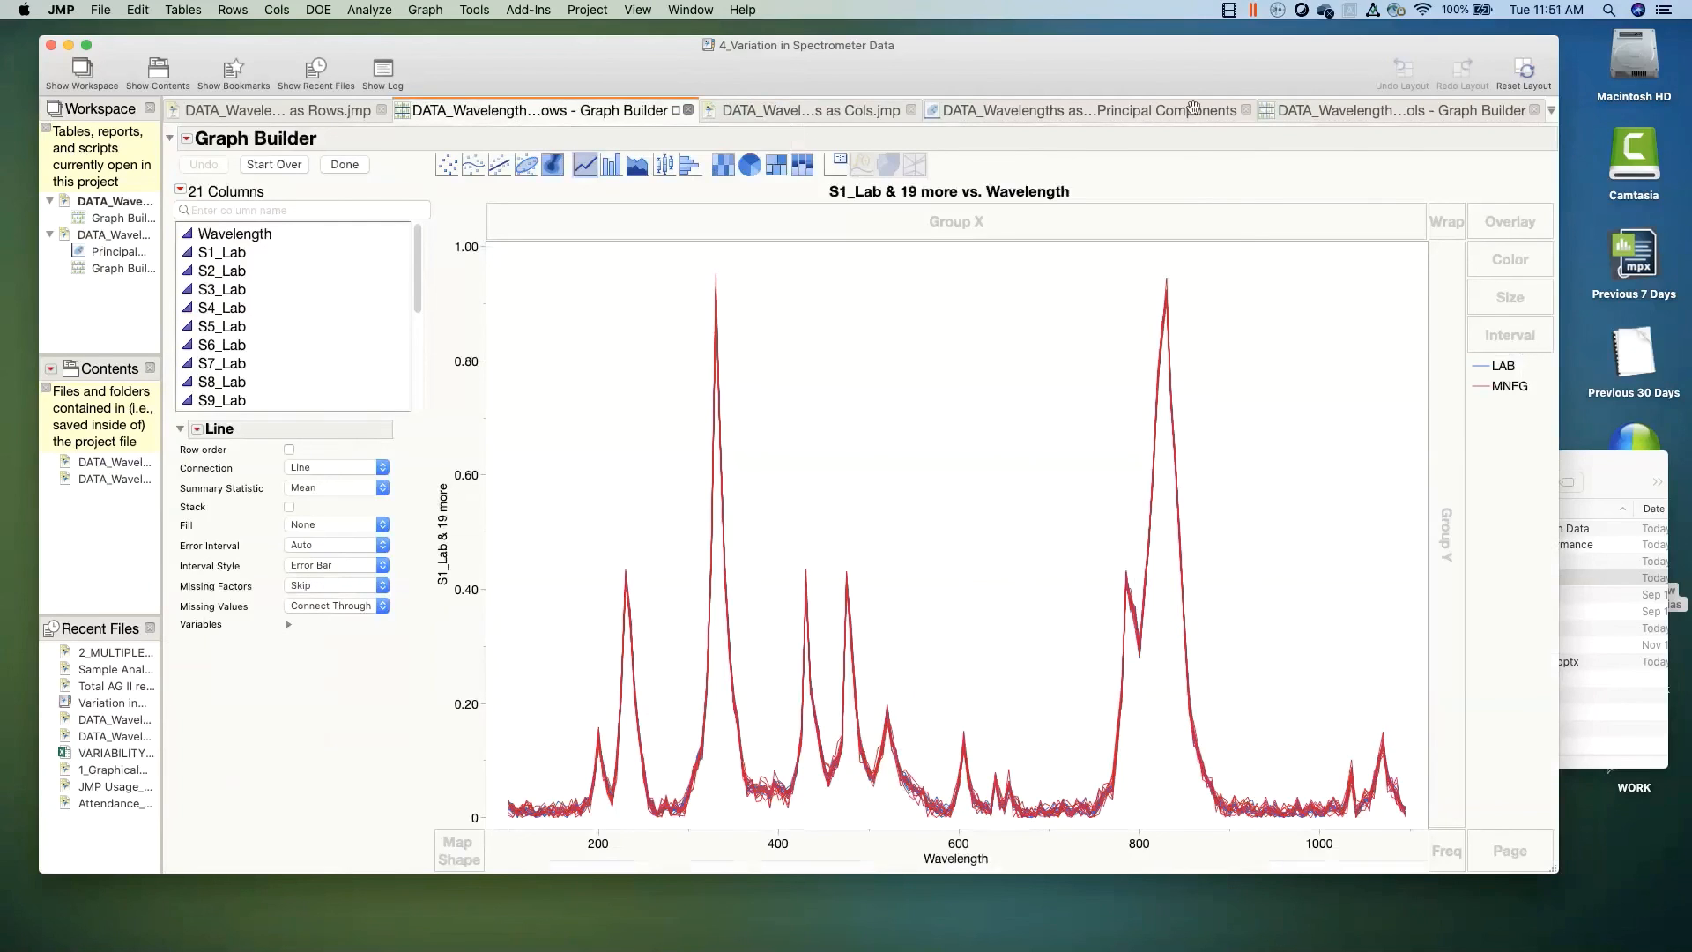
{"action": "left_click", "coordinate": [1365, 113]}
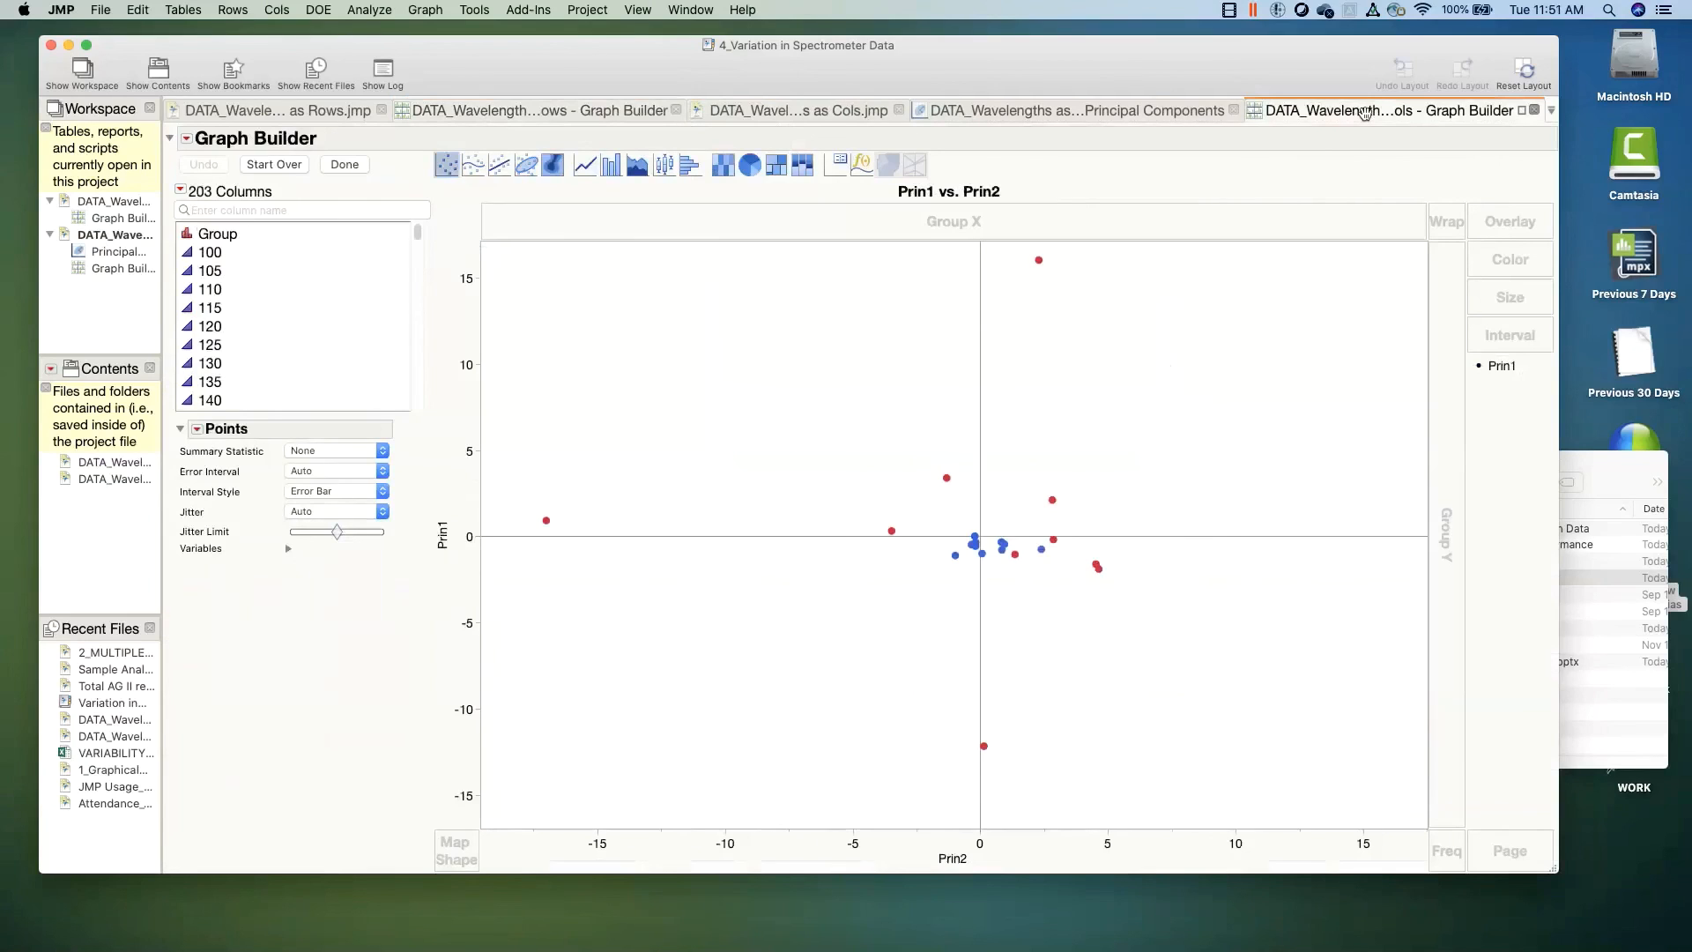
Step: Quit JMP with the spectrometer project still open
{"action": "left_click", "coordinate": [60, 9]}
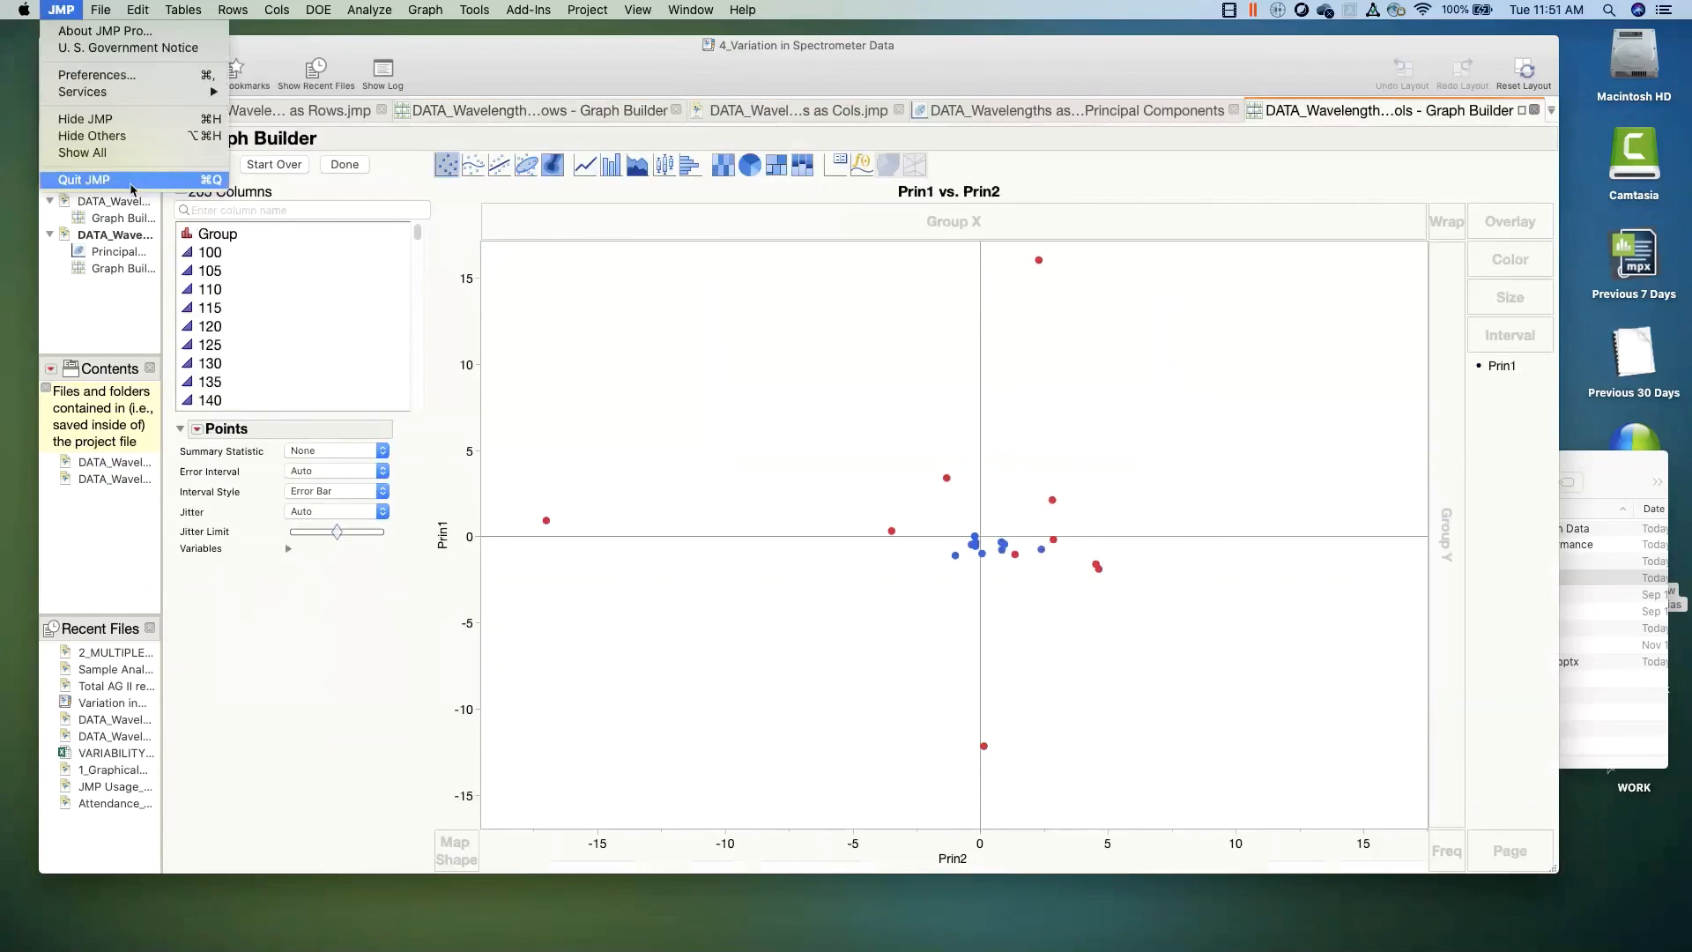
{"action": "left_click", "coordinate": [132, 189]}
{"action": "left_click", "coordinate": [910, 345]}
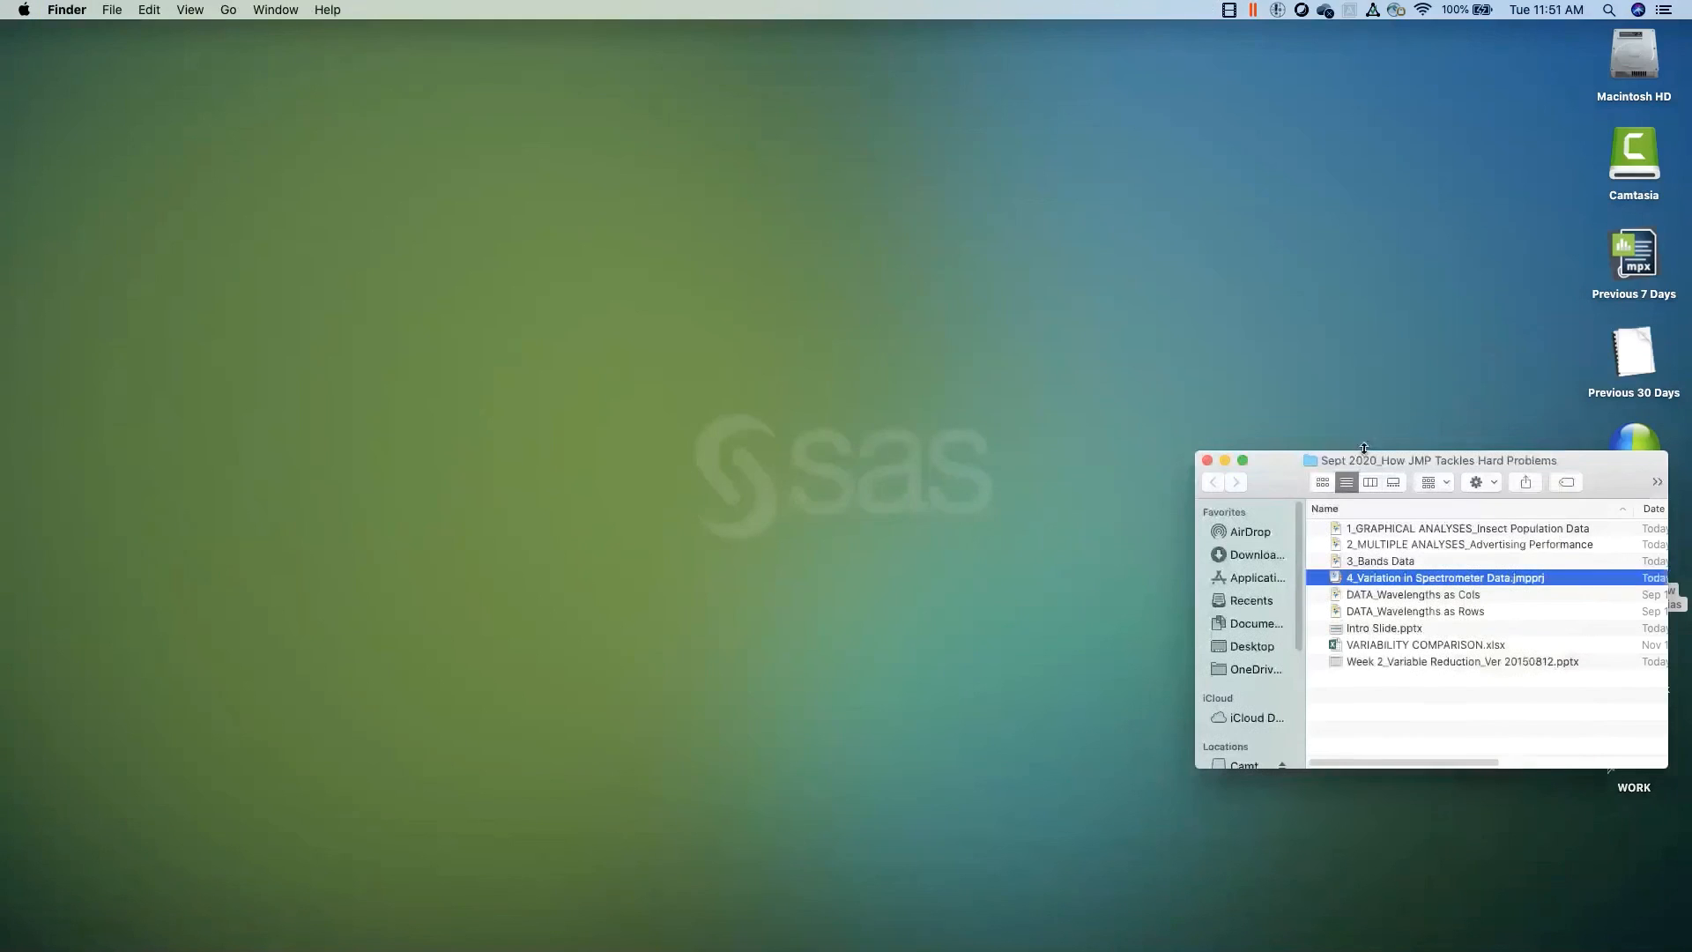